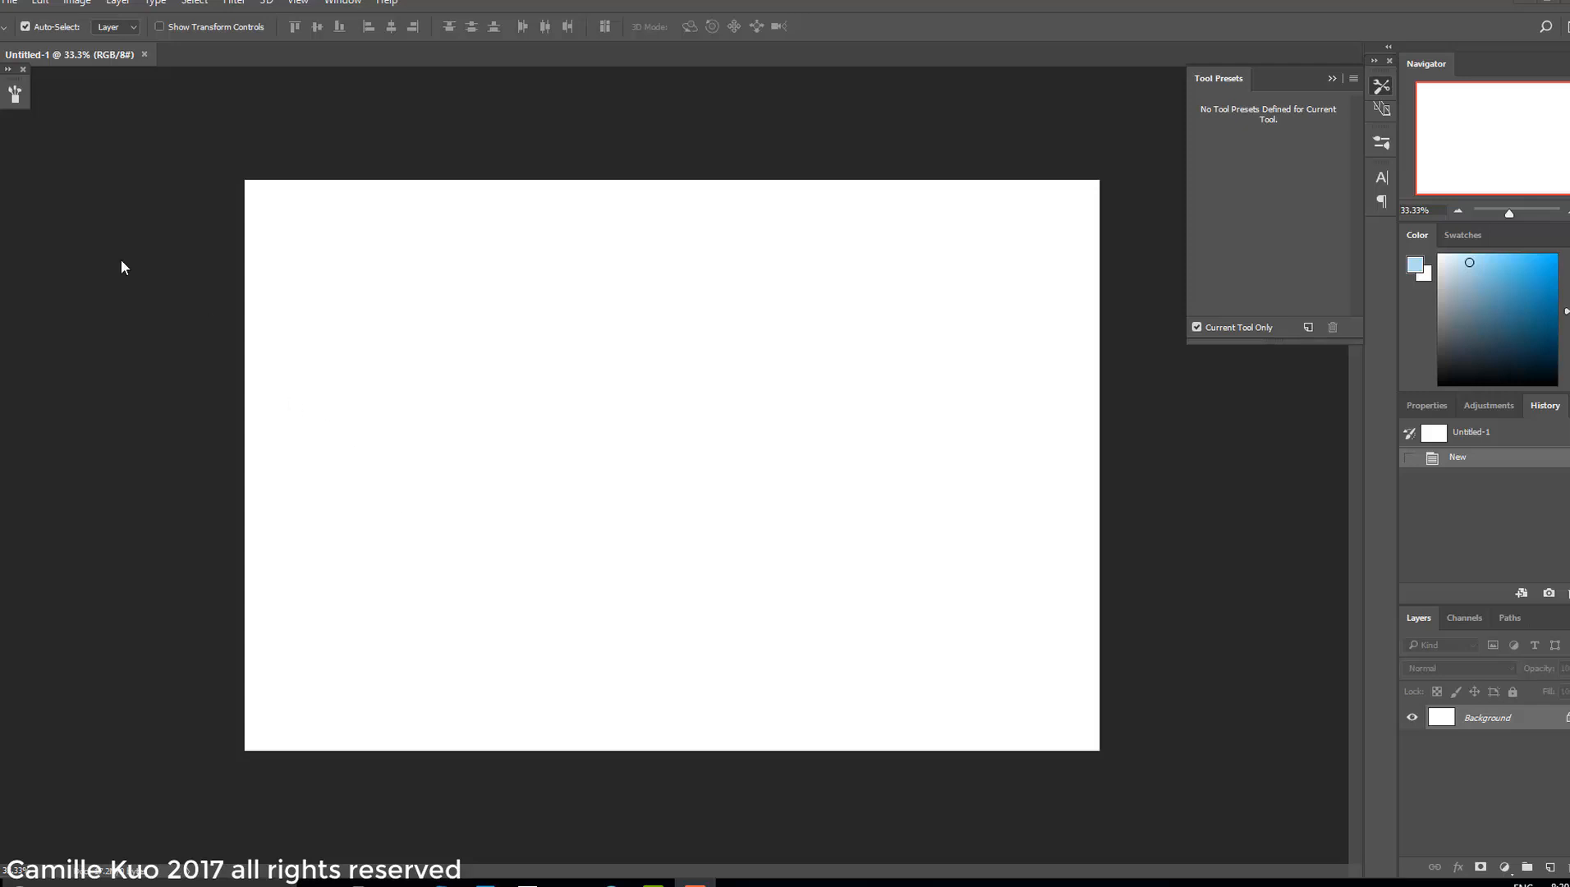
Select the Brush tool with the textured 63 px brush tip and set a near-black red foreground colour
key("b")
left_click(61, 33)
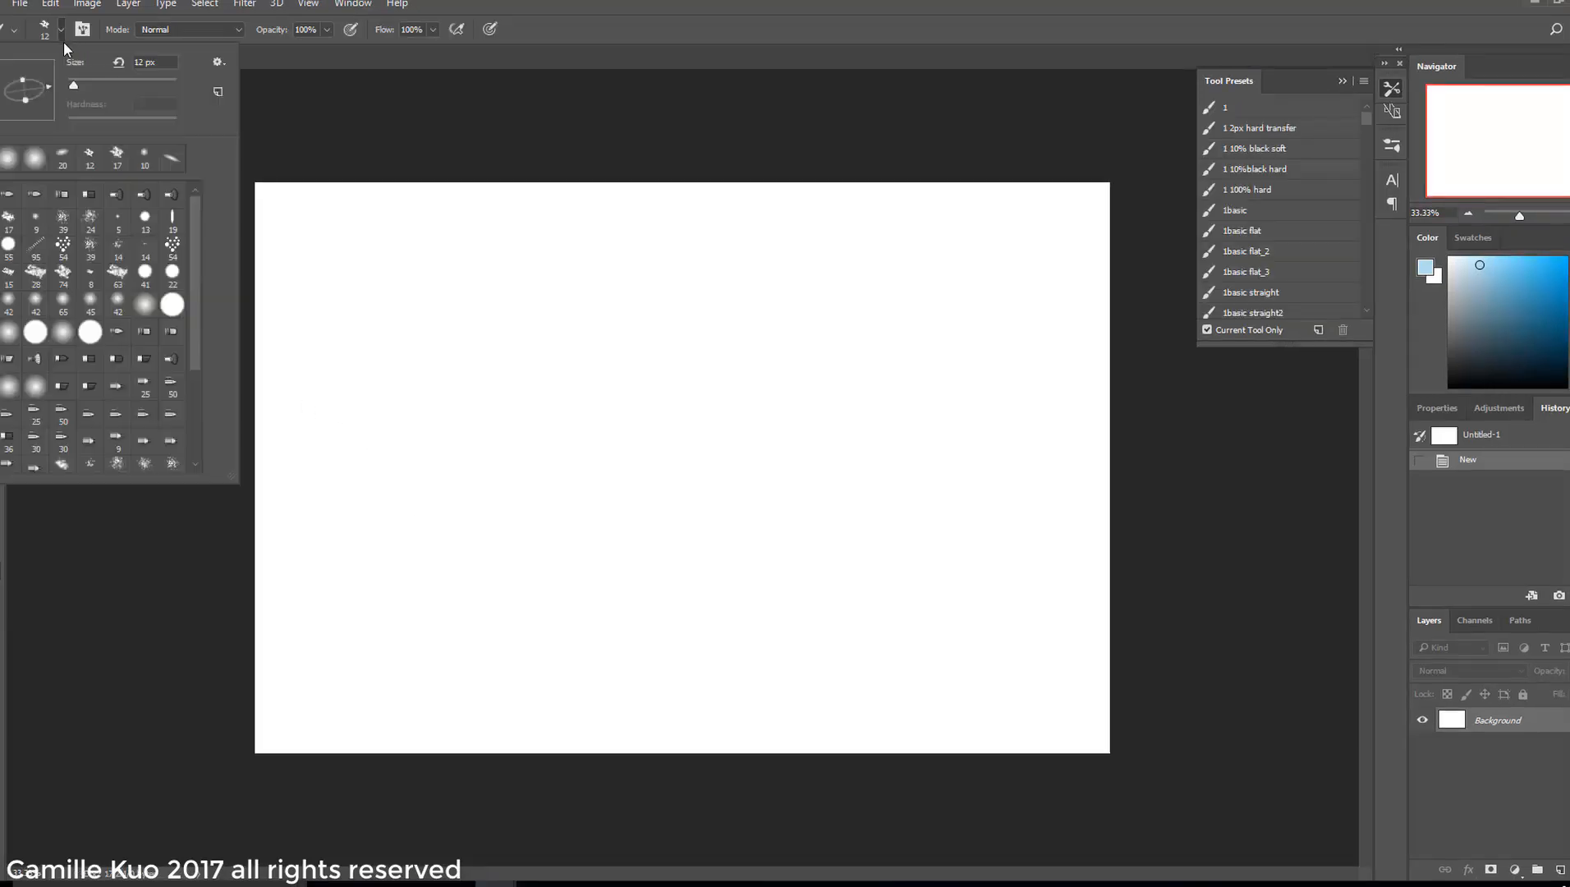
left_click(119, 273)
key("Return")
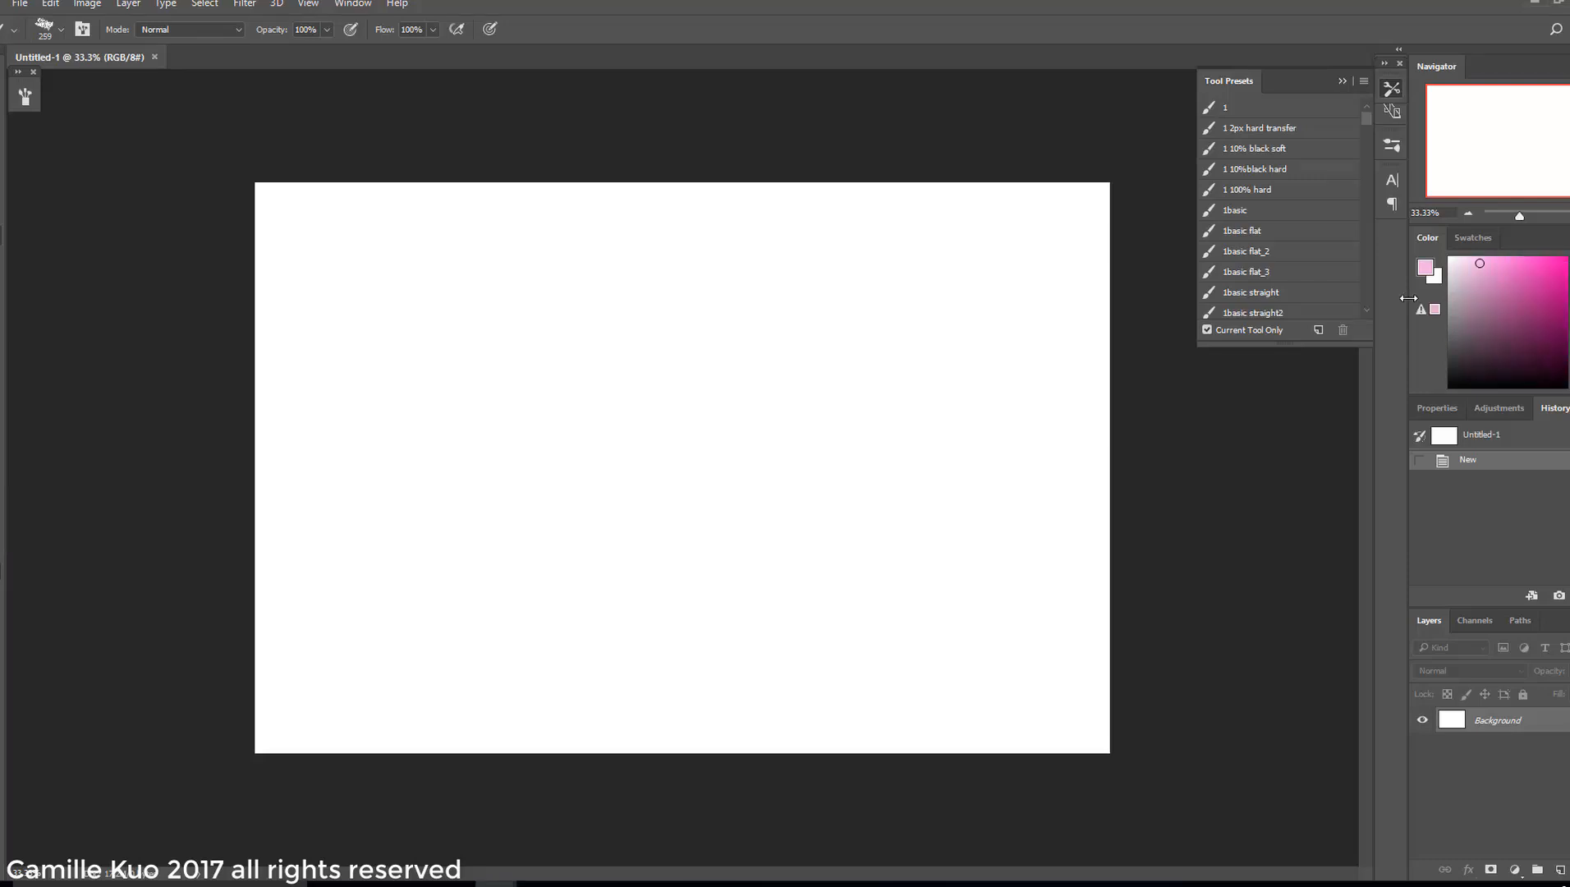
left_click(1532, 372)
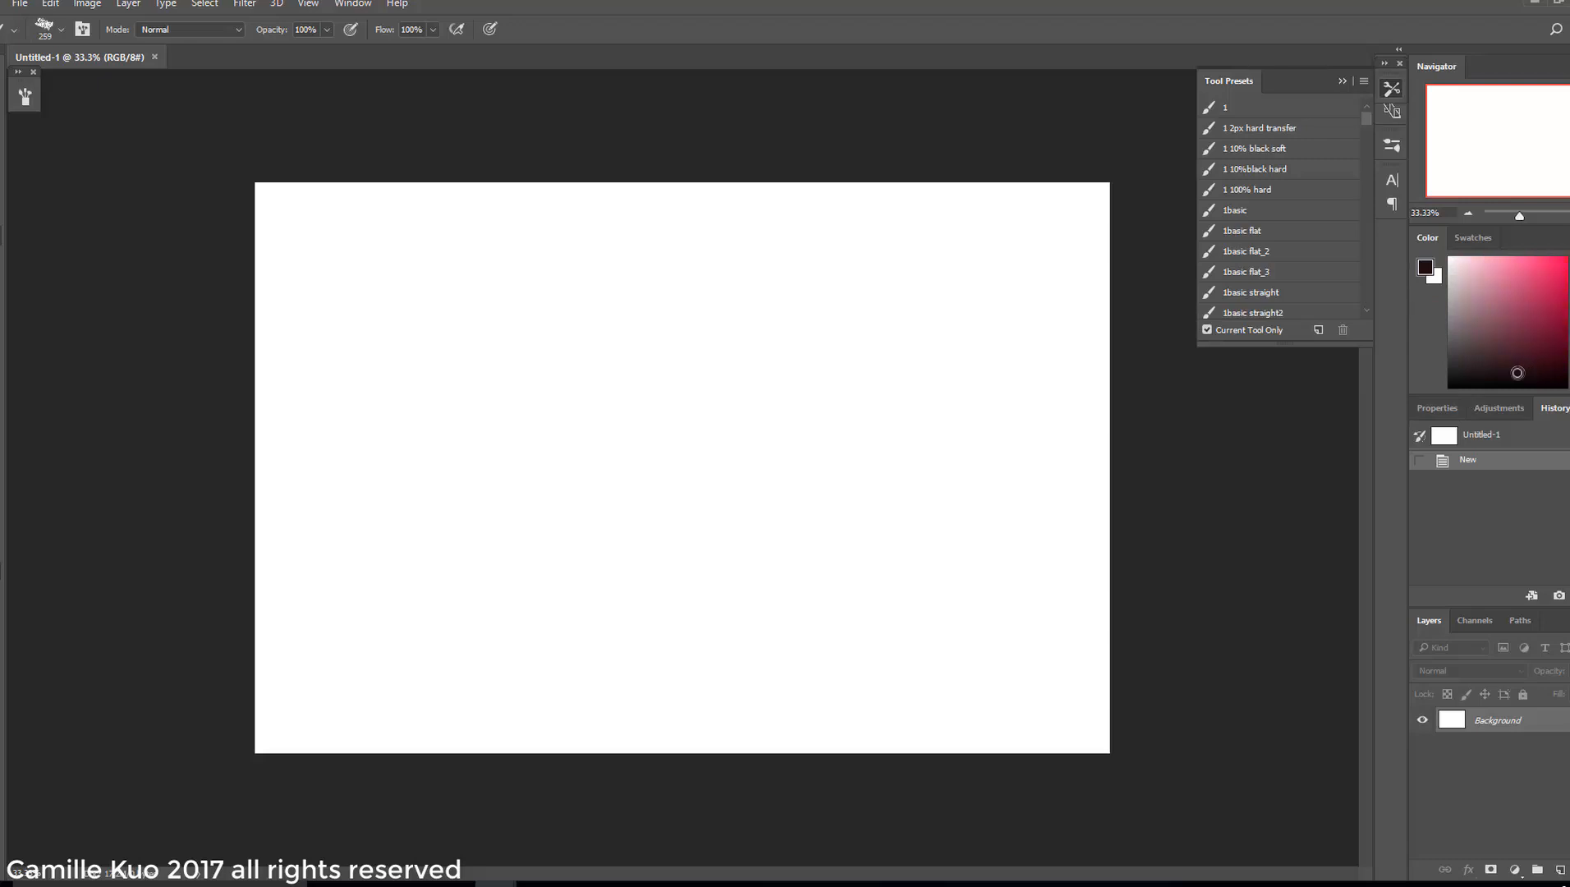
Turn off Shape Dynamics and Dual Brush for the current brush
left_click(25, 96)
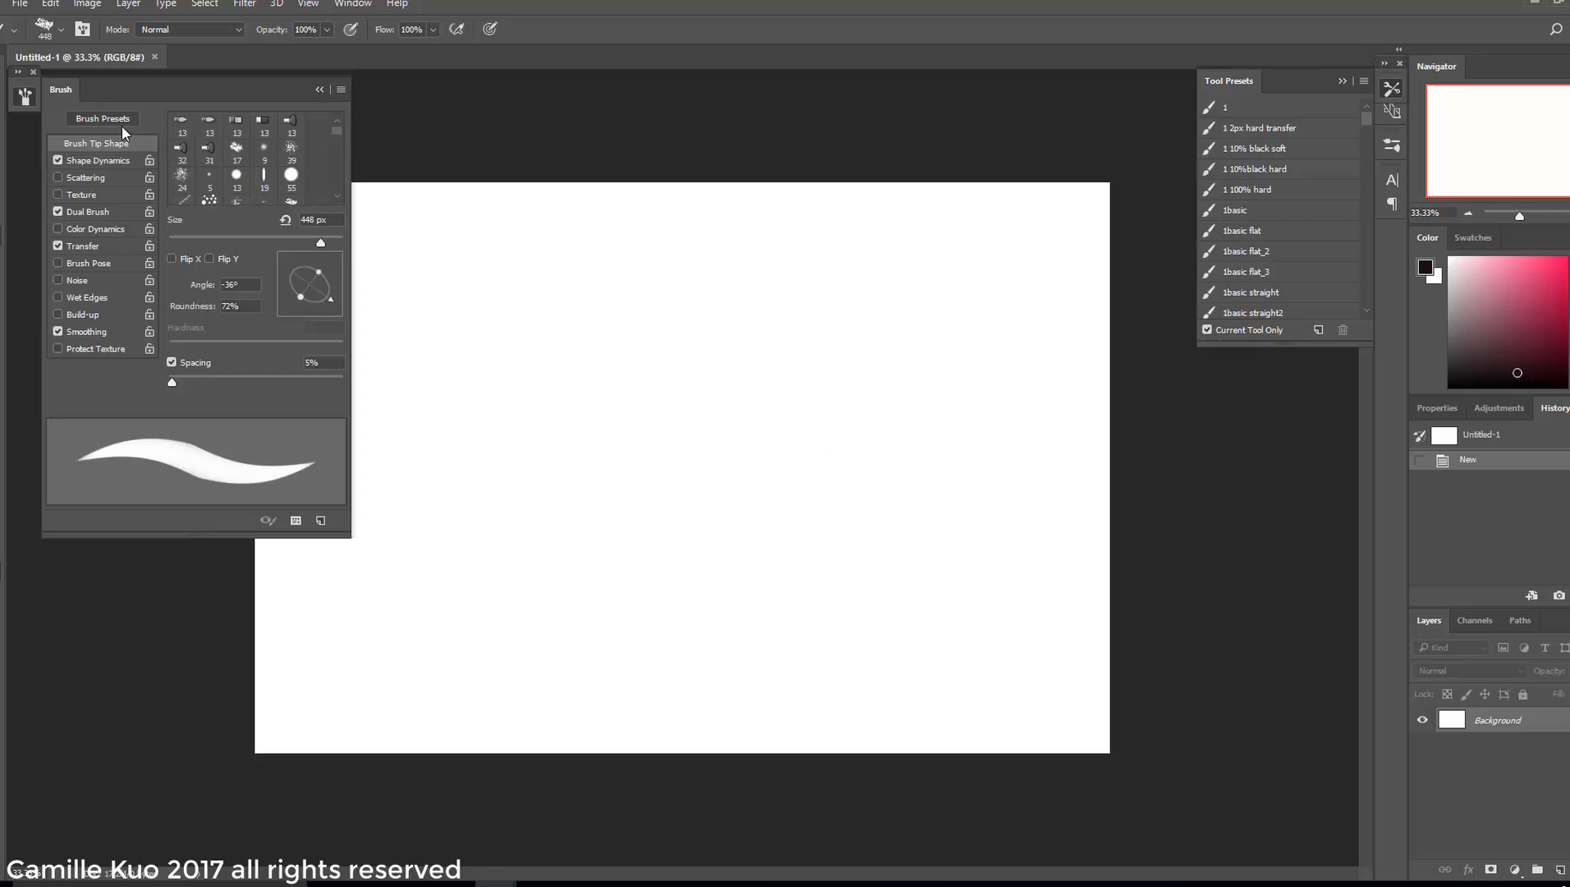
left_click(57, 160)
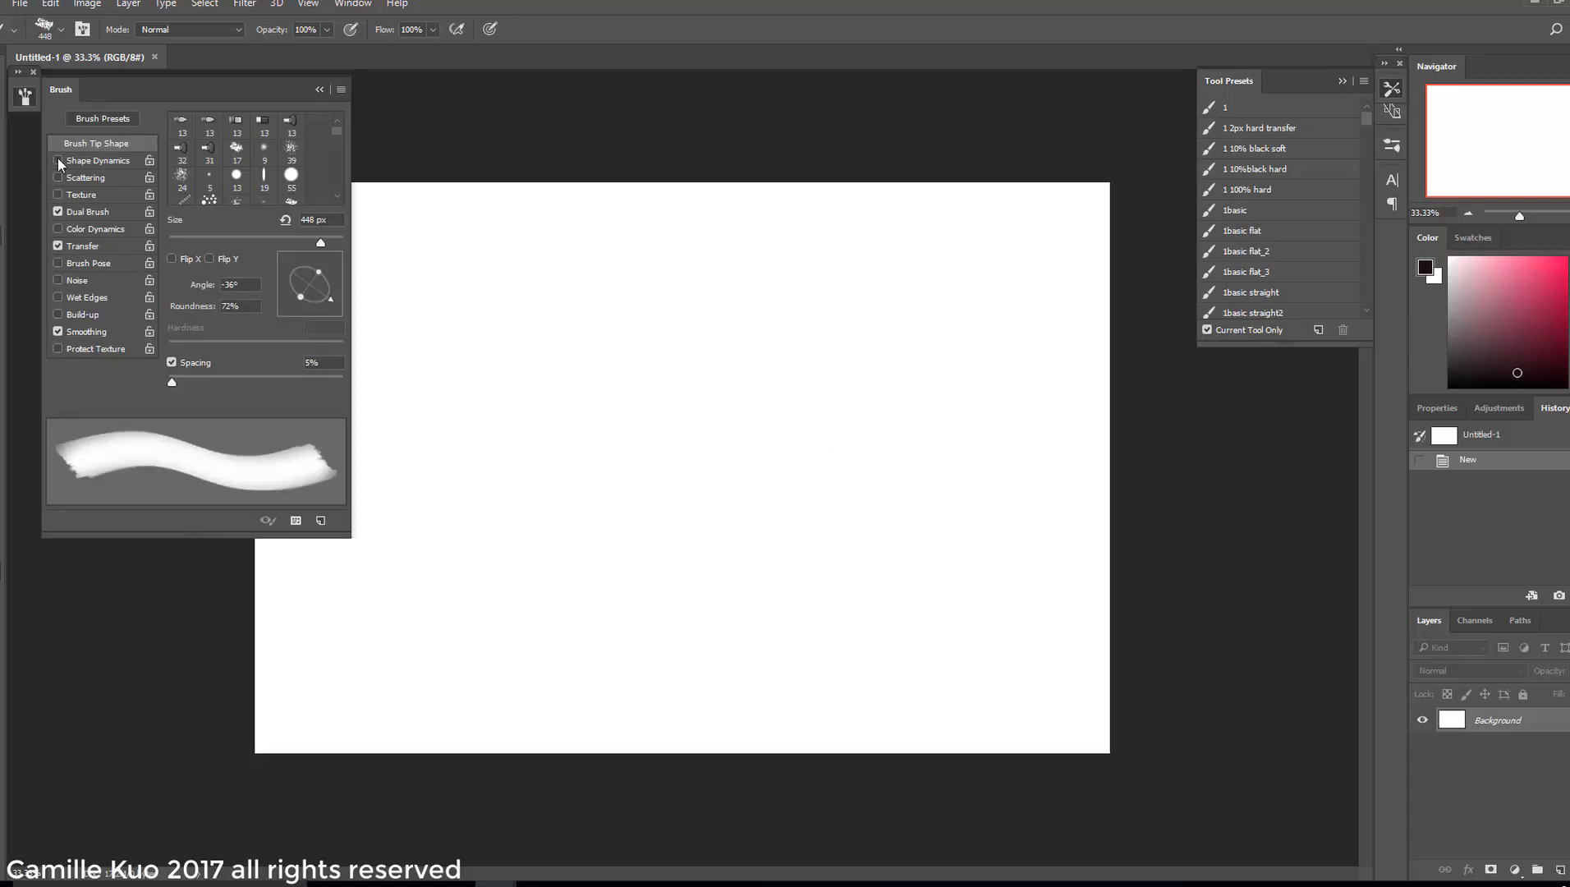
left_click(58, 212)
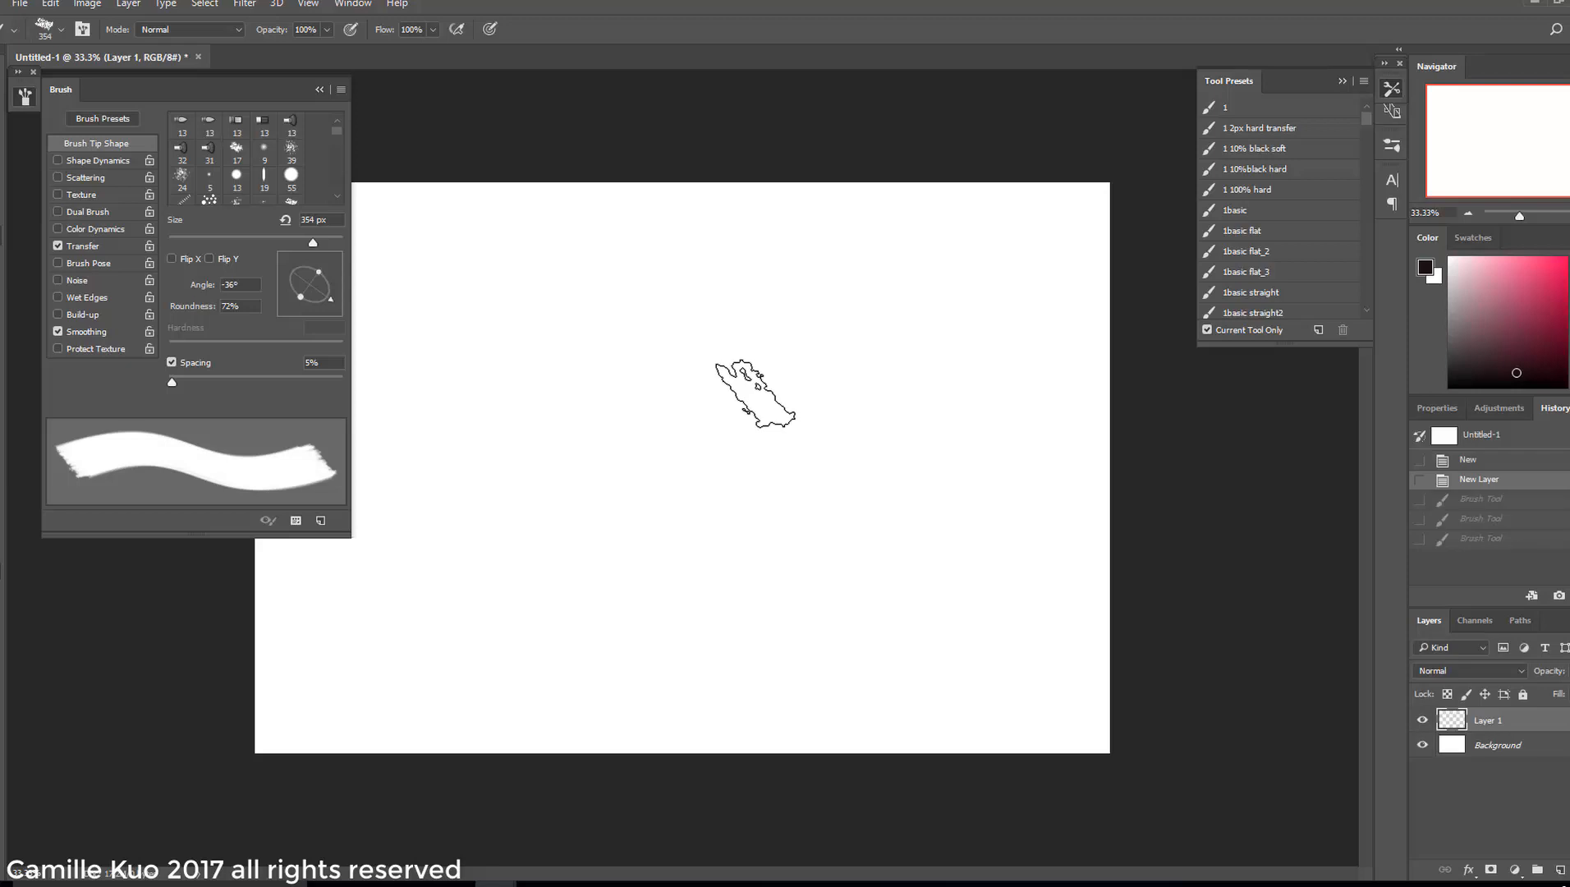
Block in a dark silhouette of the head, neck and shoulders on a new layer, and collapse the brush settings
mouse_move(659, 296)
left_mouse_down()
mouse_move(759, 363)
mouse_move(759, 343)
mouse_move(817, 372)
mouse_move(754, 420)
mouse_move(718, 543)
left_mouse_up()
mouse_move(818, 412)
left_mouse_down()
mouse_move(741, 579)
mouse_move(797, 478)
mouse_move(762, 454)
mouse_move(742, 326)
mouse_move(685, 390)
mouse_move(656, 388)
mouse_move(687, 542)
left_mouse_up()
mouse_move(669, 406)
left_mouse_down()
mouse_move(637, 505)
mouse_move(706, 570)
left_mouse_up()
left_click_drag(704, 550, 698, 472)
left_click_drag(640, 415, 618, 355)
left_click_drag(603, 303, 745, 236)
mouse_move(818, 310)
left_mouse_down()
mouse_move(827, 351)
mouse_move(613, 603)
mouse_move(553, 638)
mouse_move(637, 386)
mouse_move(372, 549)
left_mouse_up()
left_click_drag(579, 353, 410, 383)
left_click_drag(509, 443, 442, 519)
left_click_drag(466, 430, 442, 439)
left_click_drag(464, 365, 566, 300)
left_click_drag(657, 681, 805, 754)
mouse_move(698, 718)
left_mouse_down()
mouse_move(256, 641)
mouse_move(334, 761)
left_mouse_up()
left_click(319, 90)
Extend the dark silhouette along the upper edge of the canvas and round off the top of the head
left_click_drag(426, 183, 556, 263)
right_click(659, 309)
left_click_drag(840, 352, 778, 353)
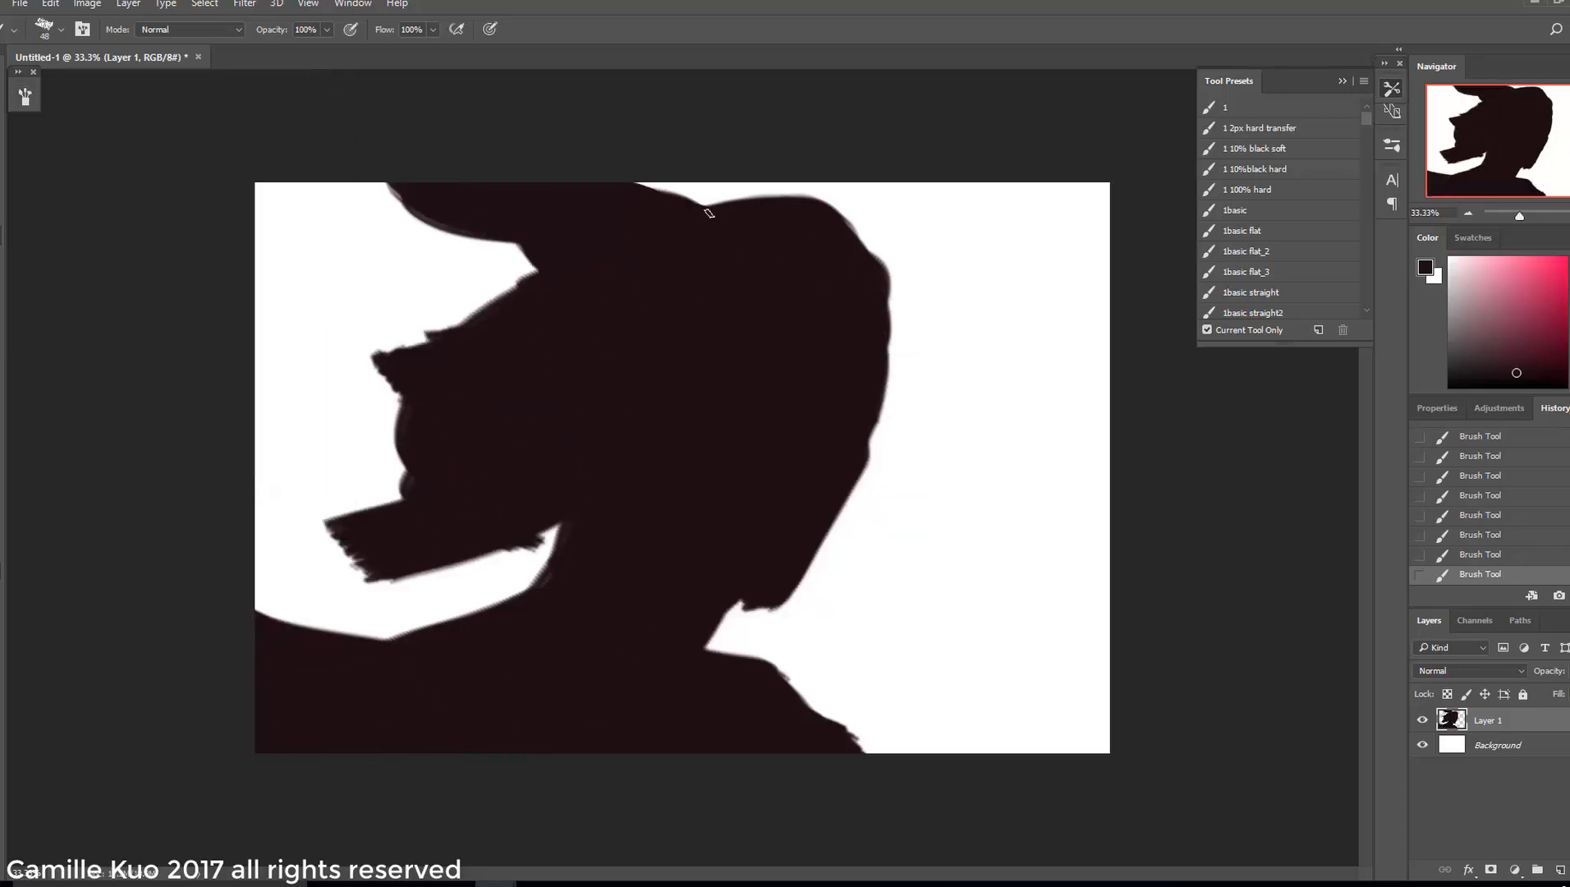
left_click_drag(656, 186, 775, 190)
Erase the protruding shapes on the left side of the head silhouette to clear the background there
right_click(644, 381)
key("e")
right_click(499, 301)
left_click(591, 424)
mouse_move(411, 205)
left_mouse_down()
mouse_move(525, 245)
mouse_move(394, 411)
left_mouse_up()
left_click_drag(394, 484, 353, 567)
left_click_drag(550, 353, 468, 608)
Repaint the back of the head, neck and both shoulders in the dark colour to give a clean contour
key("b")
left_click_drag(567, 320, 673, 205)
left_click_drag(521, 501, 439, 612)
left_click_drag(793, 734, 952, 765)
right_click(670, 430)
left_click_drag(550, 403, 398, 632)
key("ctrl+z")
left_click_drag(525, 484, 365, 644)
left_click_drag(550, 414, 460, 575)
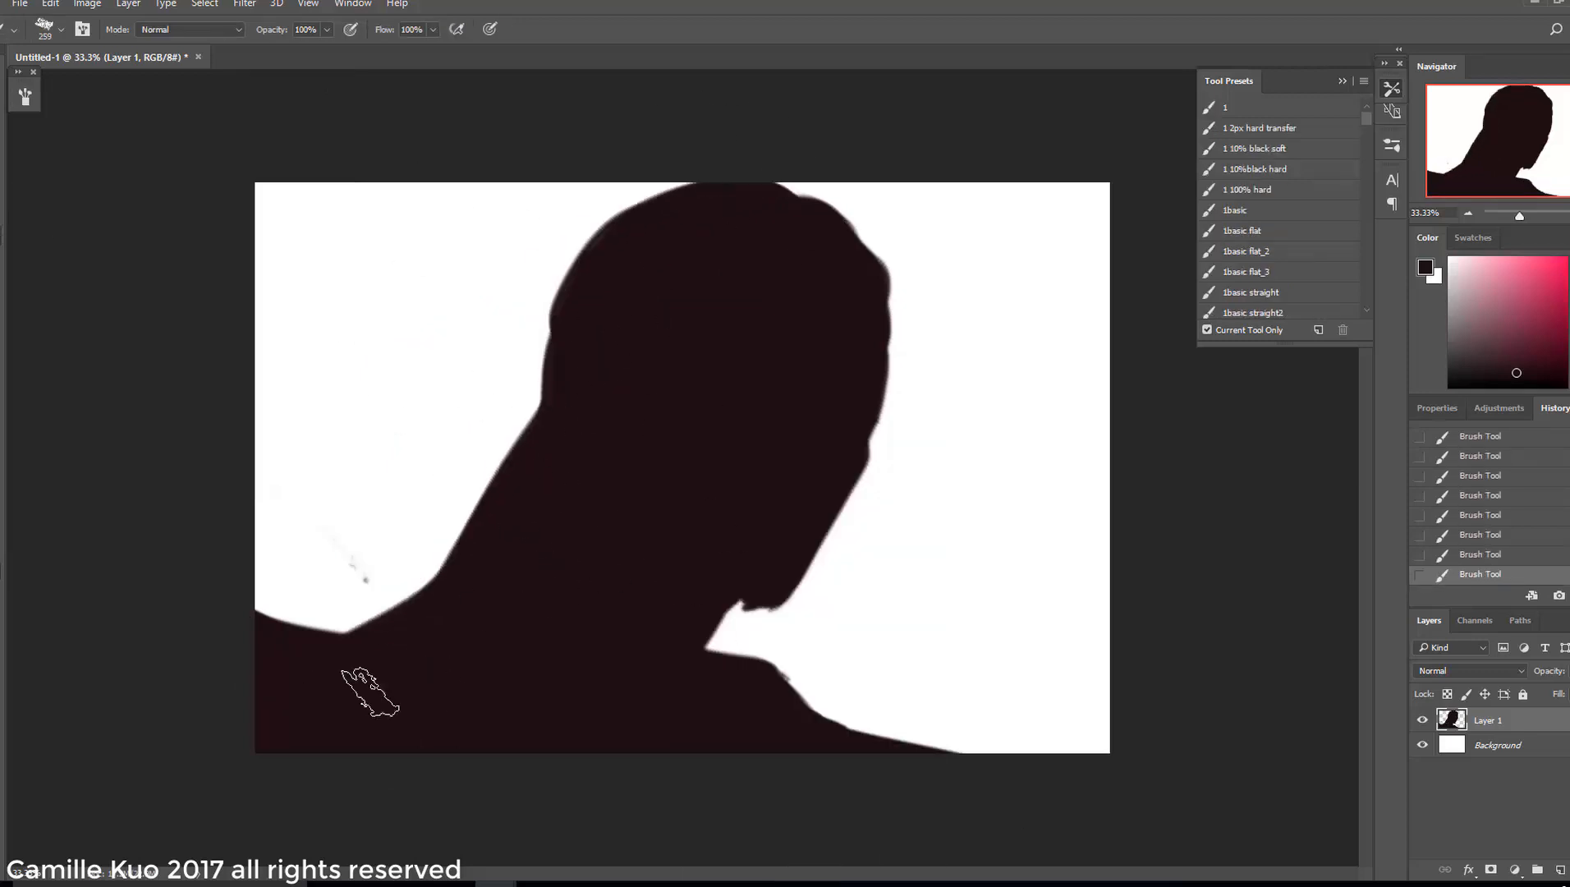
Paint short loose hair strands above the forehead with the brush at 95 px
right_click(883, 361)
left_click_drag(883, 368, 890, 381)
left_click_drag(1004, 356, 971, 357)
left_click_drag(855, 230, 895, 310)
right_click(895, 340)
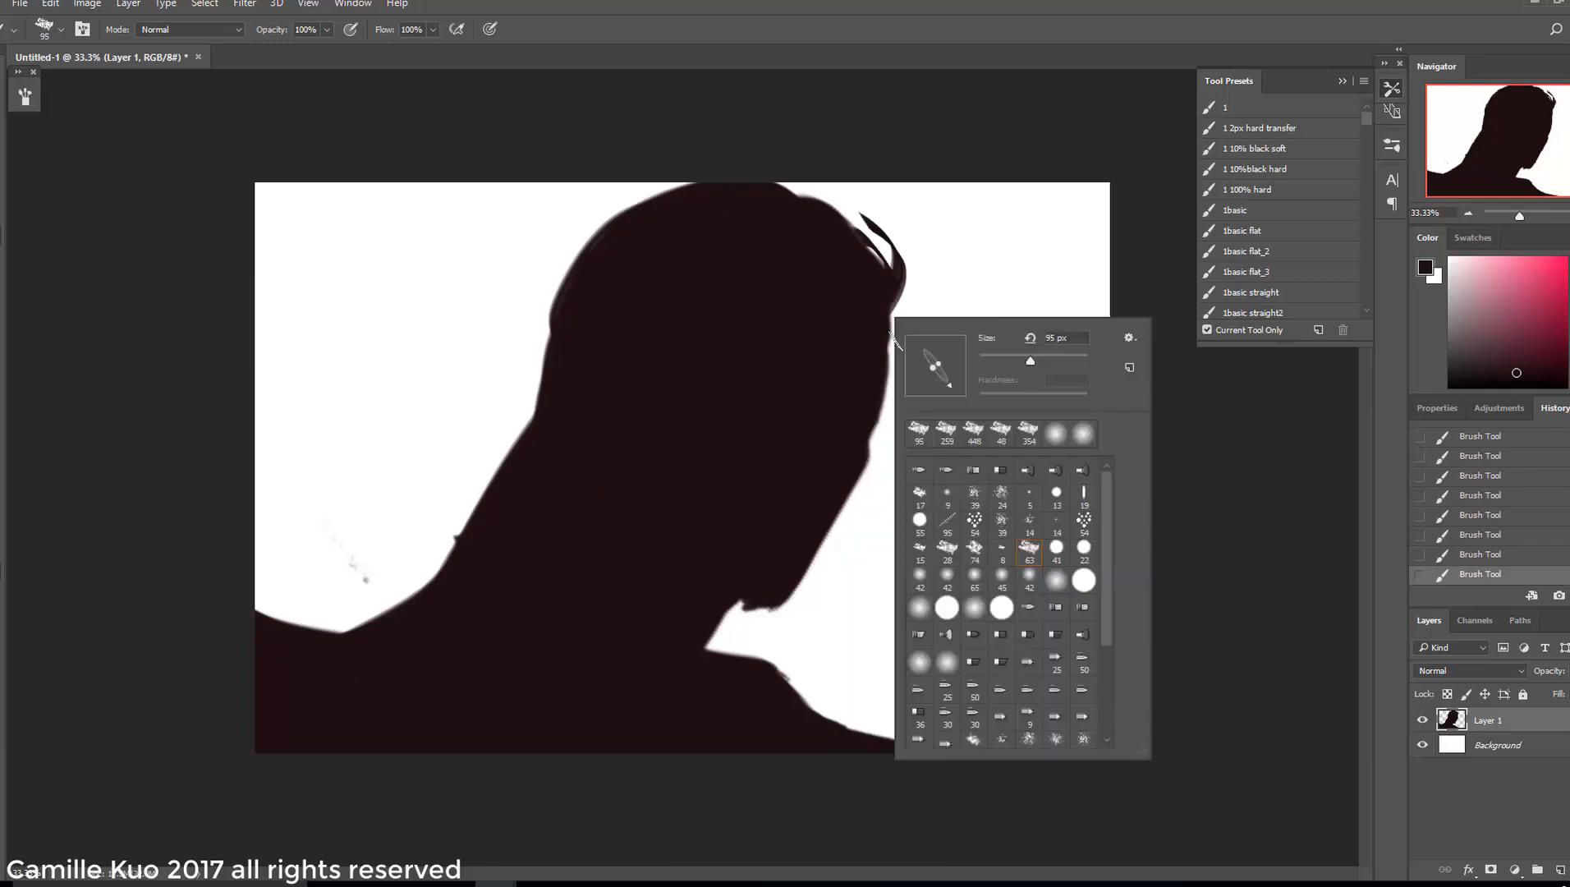
left_click(891, 234)
left_click_drag(891, 246, 794, 182)
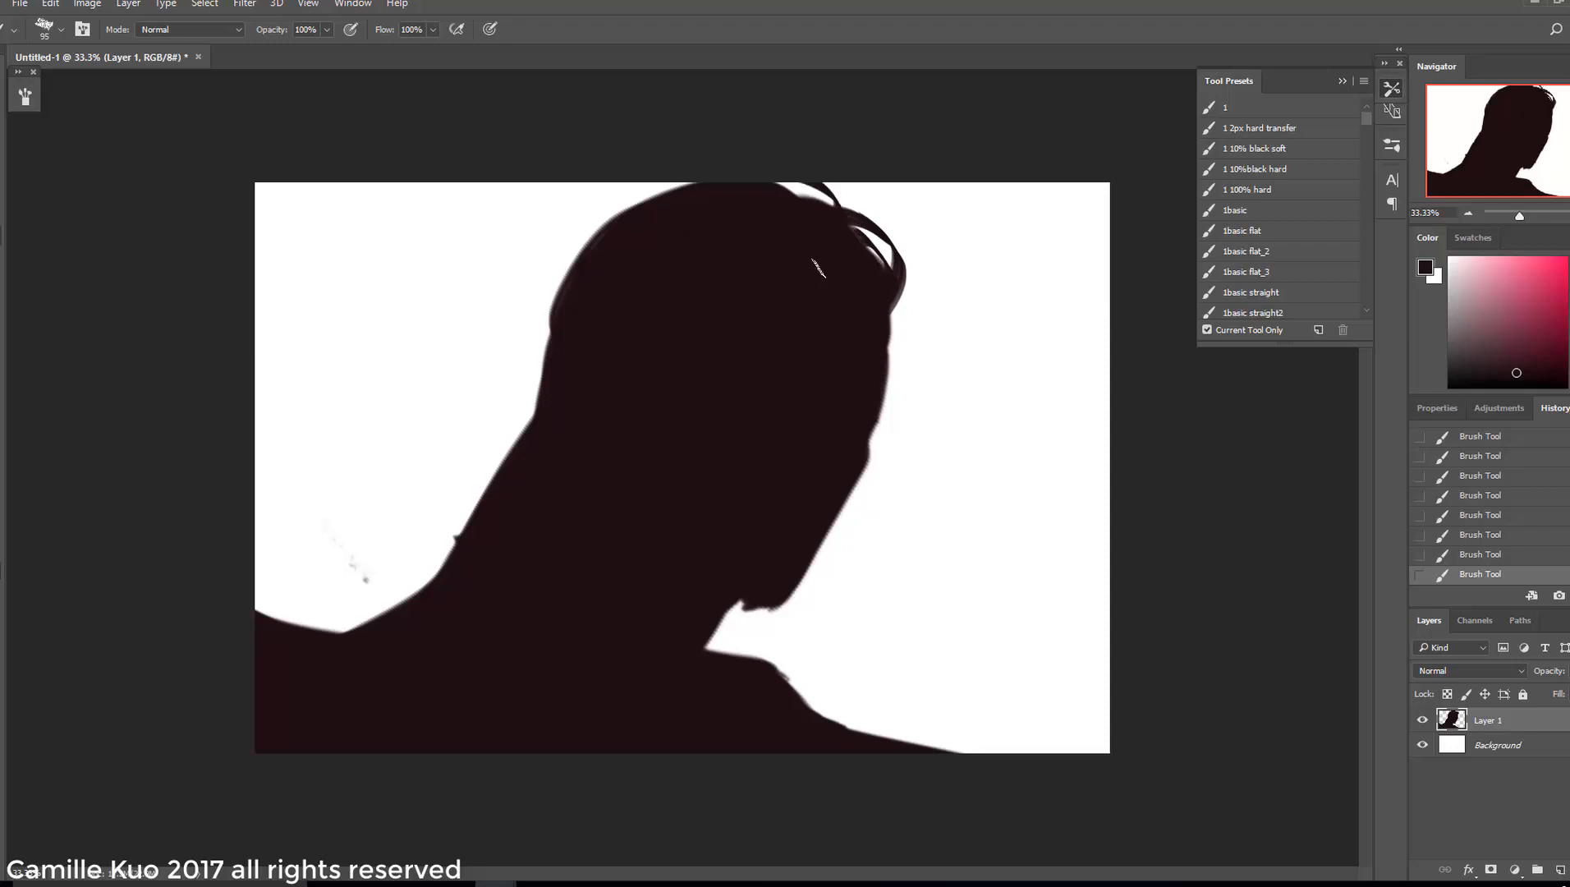
Paint long flowing hair strands from the crown down behind the neck to the shoulder
left_click_drag(683, 191, 502, 408)
left_click_drag(591, 261, 301, 628)
right_click(669, 462)
left_click_drag(713, 492, 722, 474)
left_click_drag(792, 473, 801, 473)
mouse_move(490, 476)
left_mouse_down()
mouse_move(395, 603)
mouse_move(351, 628)
left_mouse_up()
right_click(578, 438)
left_click_drag(546, 334, 527, 425)
Add thin looping hair strands in front of the forehead and down behind the neck with a smaller brush
mouse_move(893, 304)
left_mouse_down()
mouse_move(862, 201)
mouse_move(1001, 246)
left_mouse_up()
key("ctrl+z")
right_click(931, 335)
key("ctrl+z")
key("bracketleft")
key("bracketleft")
key("bracketleft")
left_click_drag(903, 287, 857, 205)
mouse_move(522, 358)
left_mouse_down()
mouse_move(365, 619)
mouse_move(316, 604)
left_mouse_up()
right_click(717, 513)
double_click(821, 624)
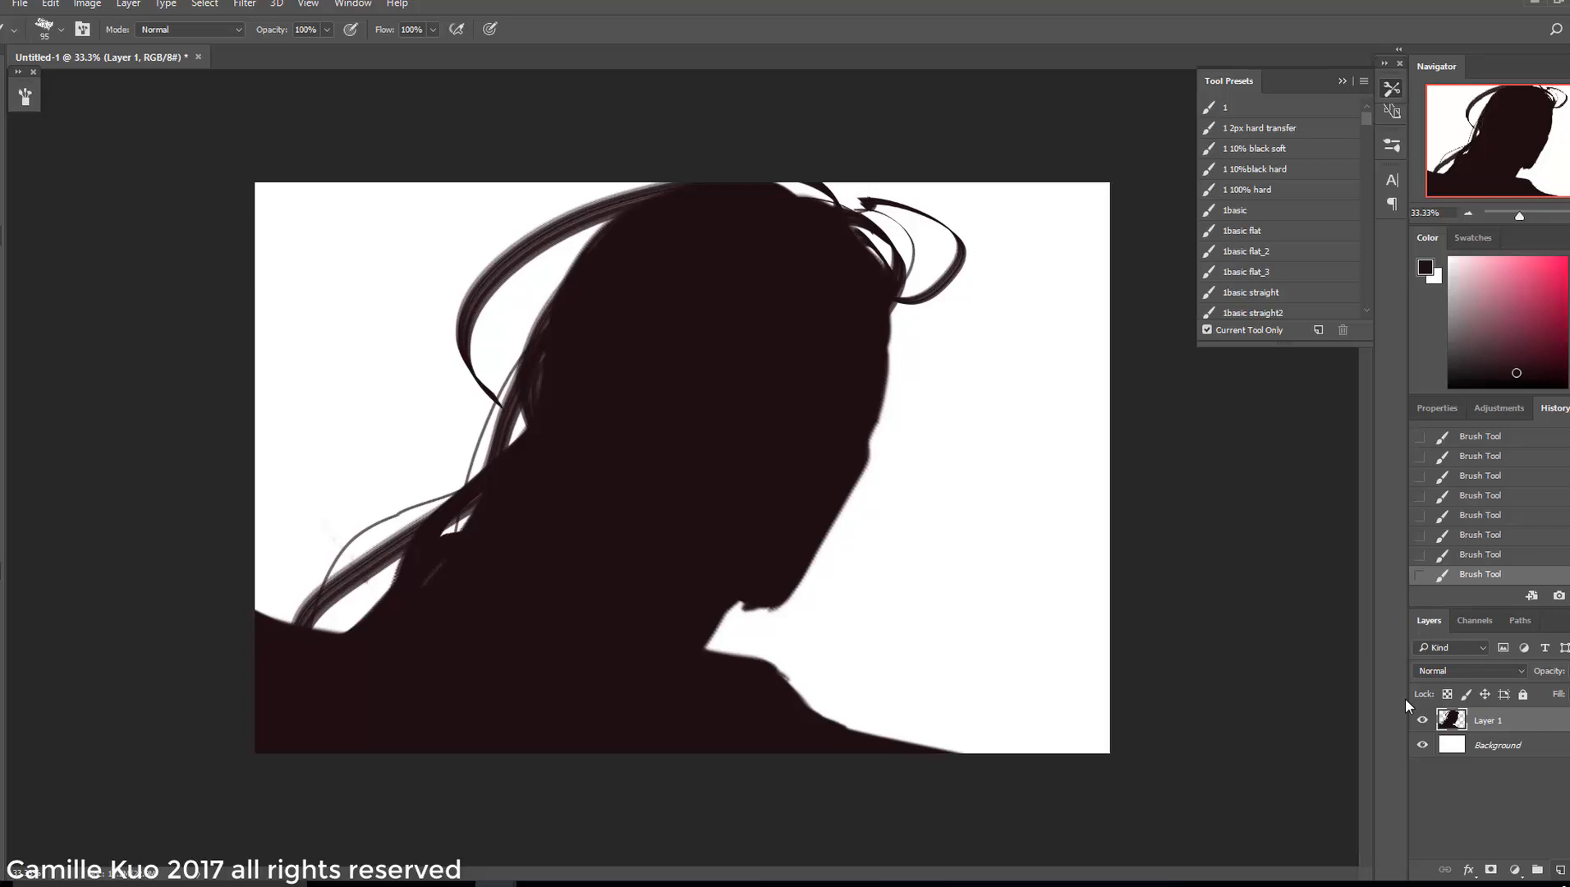
Create a new layer above the silhouette and choose a crimson foreground colour
key("ctrl+shift+alt+n")
right_click(862, 433)
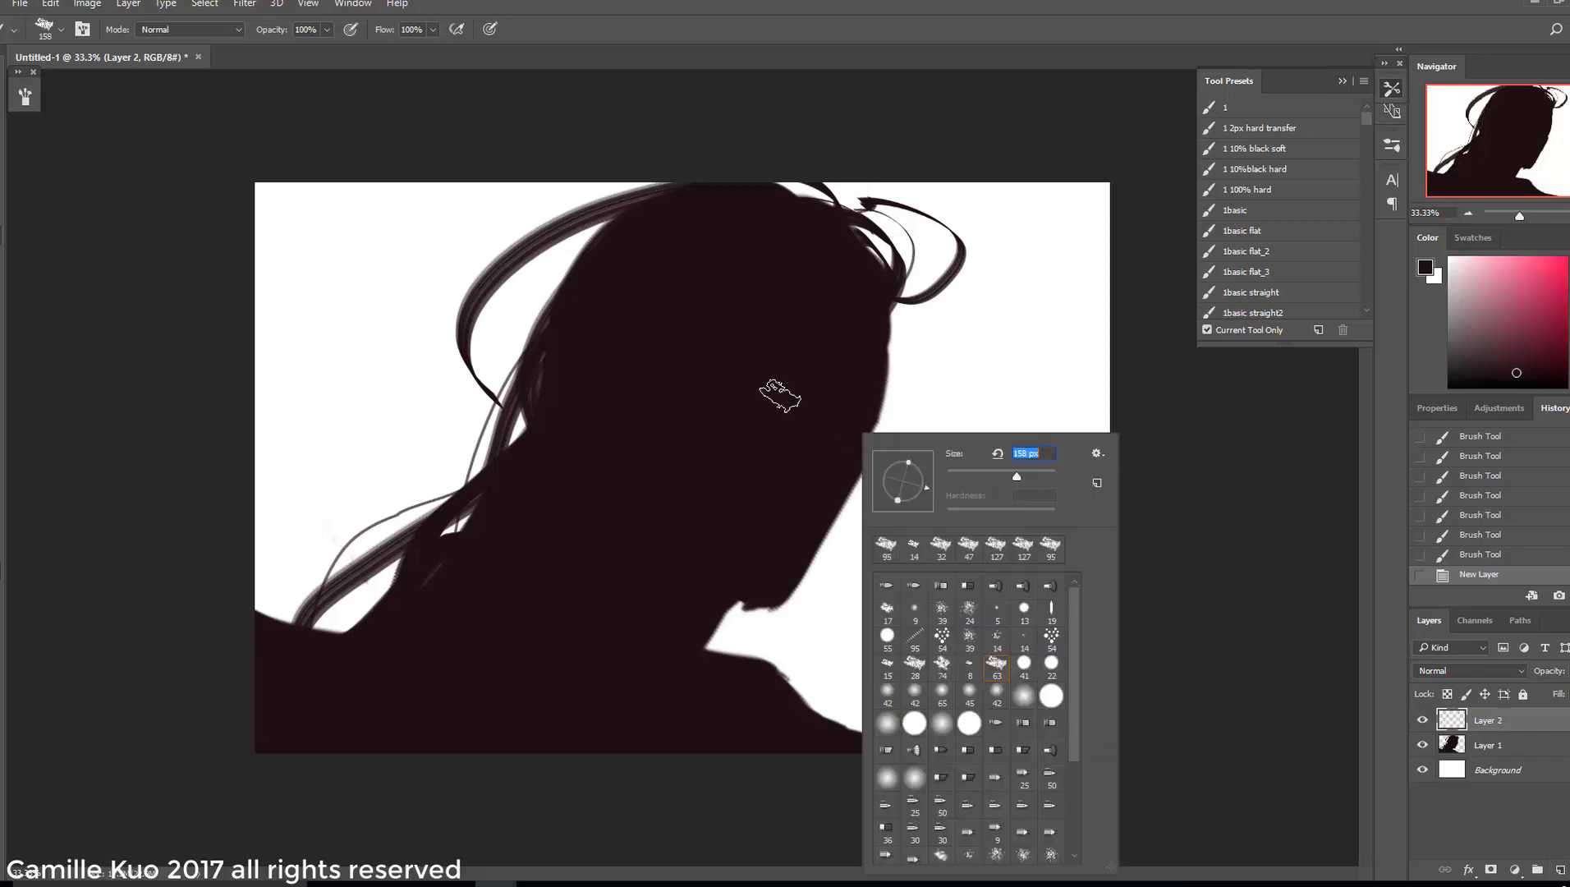
left_click(1404, 297)
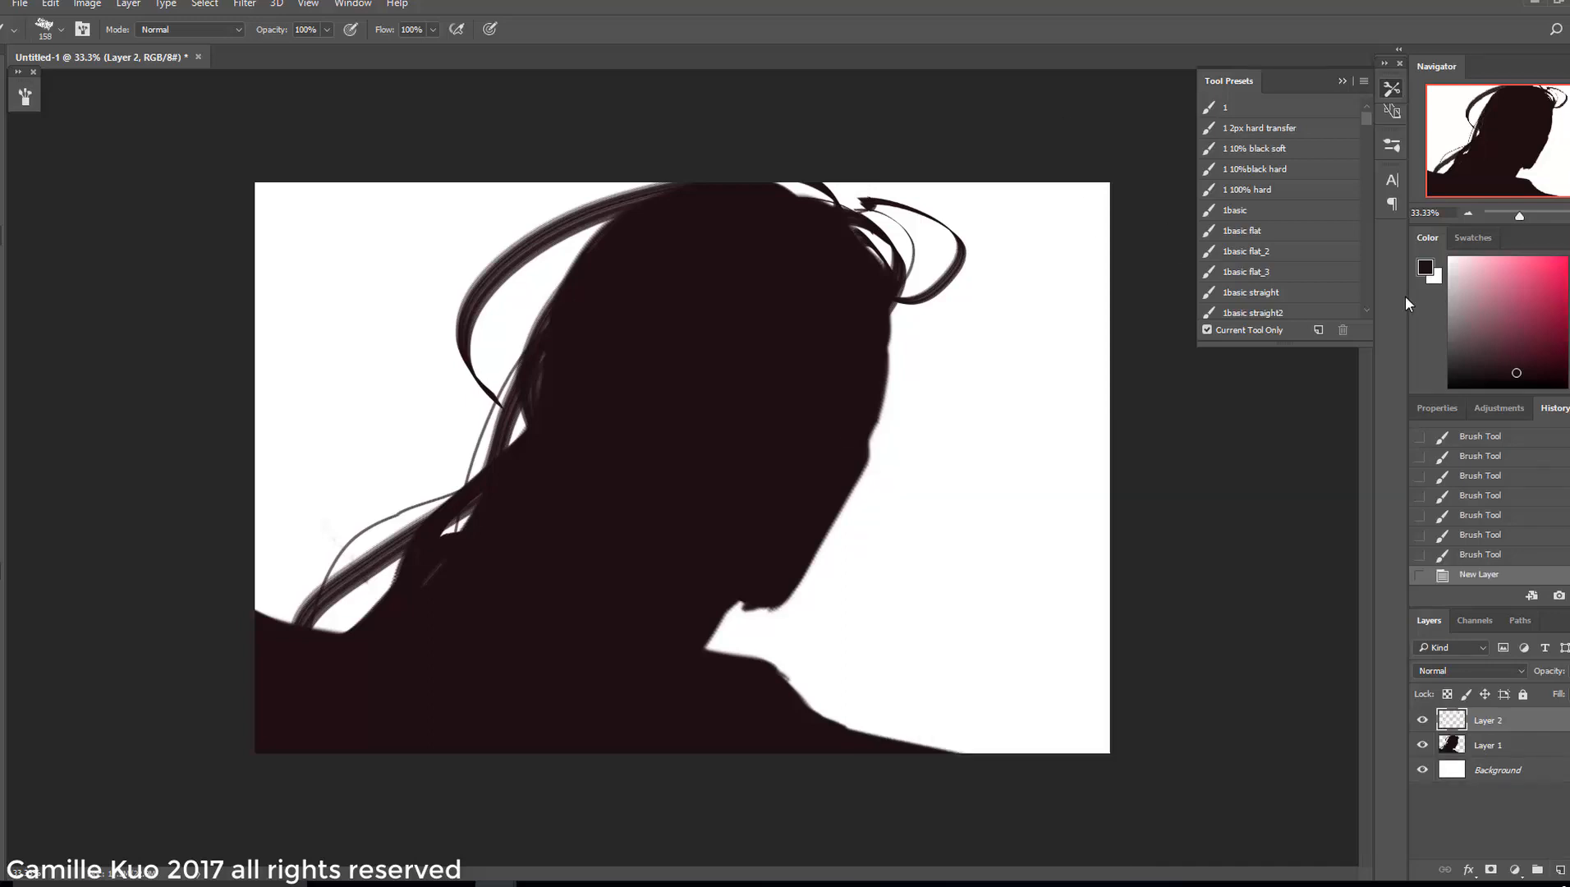
left_click(1564, 303)
Enlarge the brush and fill the face area from forehead to chin with crimson
right_click(784, 420)
left_click(956, 445)
mouse_move(731, 292)
left_mouse_down()
mouse_move(805, 441)
mouse_move(710, 525)
left_mouse_up()
mouse_move(710, 501)
left_mouse_down()
mouse_move(768, 495)
mouse_move(742, 550)
left_mouse_up()
mouse_move(796, 295)
left_mouse_down()
mouse_move(823, 334)
mouse_move(701, 409)
mouse_move(753, 532)
left_mouse_up()
left_click_drag(801, 440, 817, 444)
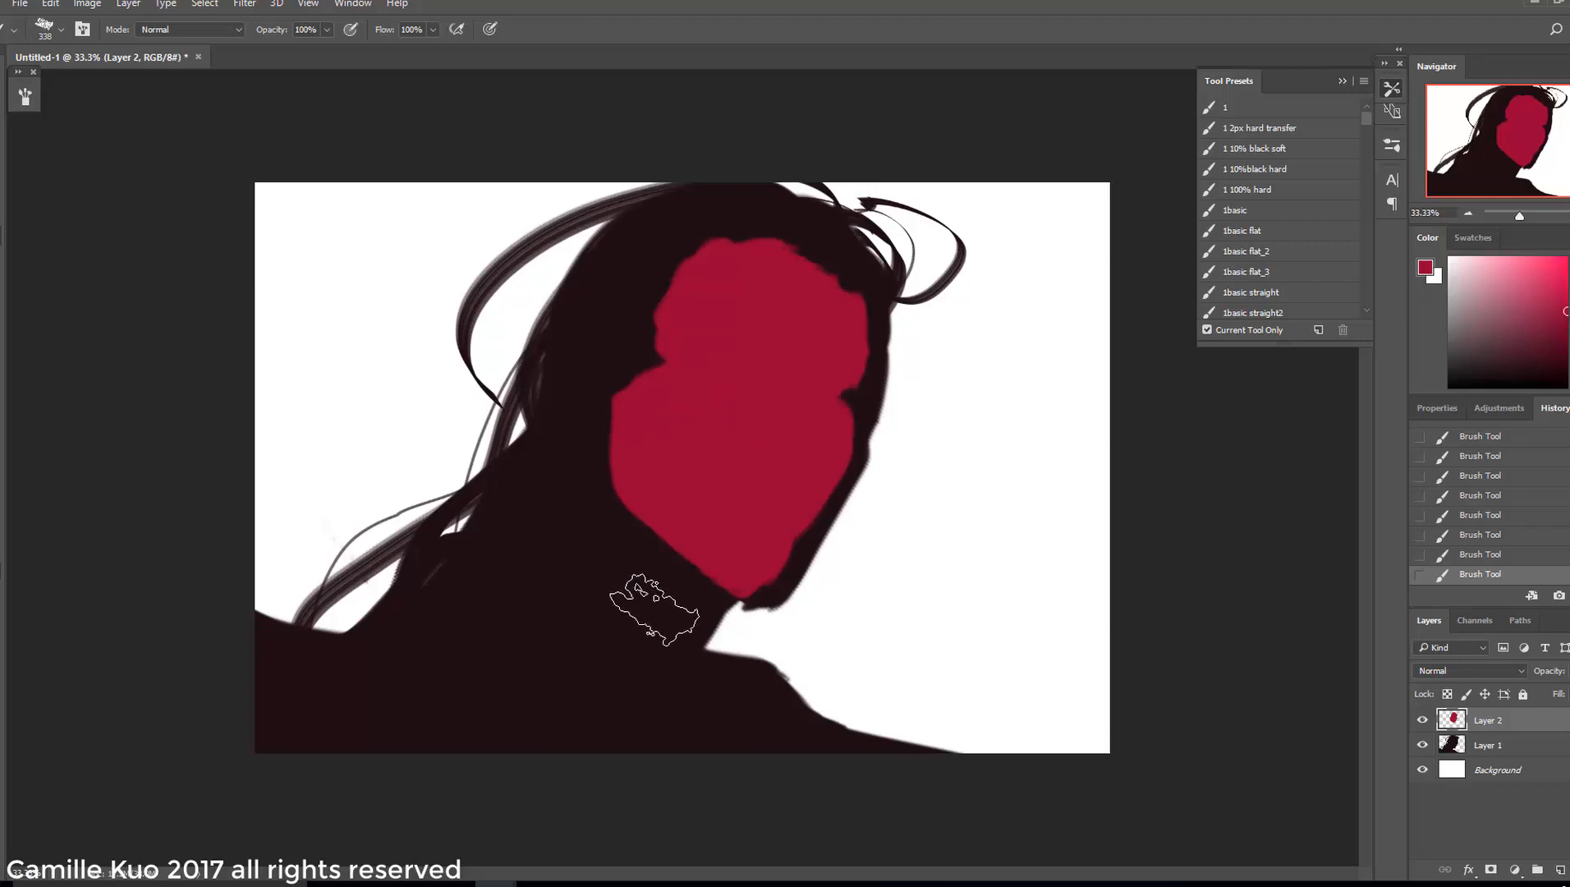
Extend the crimson to the far temple and brow edge of the face with a smaller brush
right_click(848, 403)
left_click(821, 475)
left_click_drag(854, 396, 874, 362)
key("ctrl+z")
mouse_move(879, 297)
left_mouse_down()
mouse_move(818, 383)
mouse_move(876, 349)
left_mouse_up()
Paint the neck and collar area crimson, spreading it out over the near shoulder
right_click(754, 431)
left_click(913, 484)
left_click_drag(580, 454, 525, 636)
right_click(709, 525)
left_click(876, 483)
left_click_drag(603, 600, 678, 657)
left_click_drag(549, 525, 394, 636)
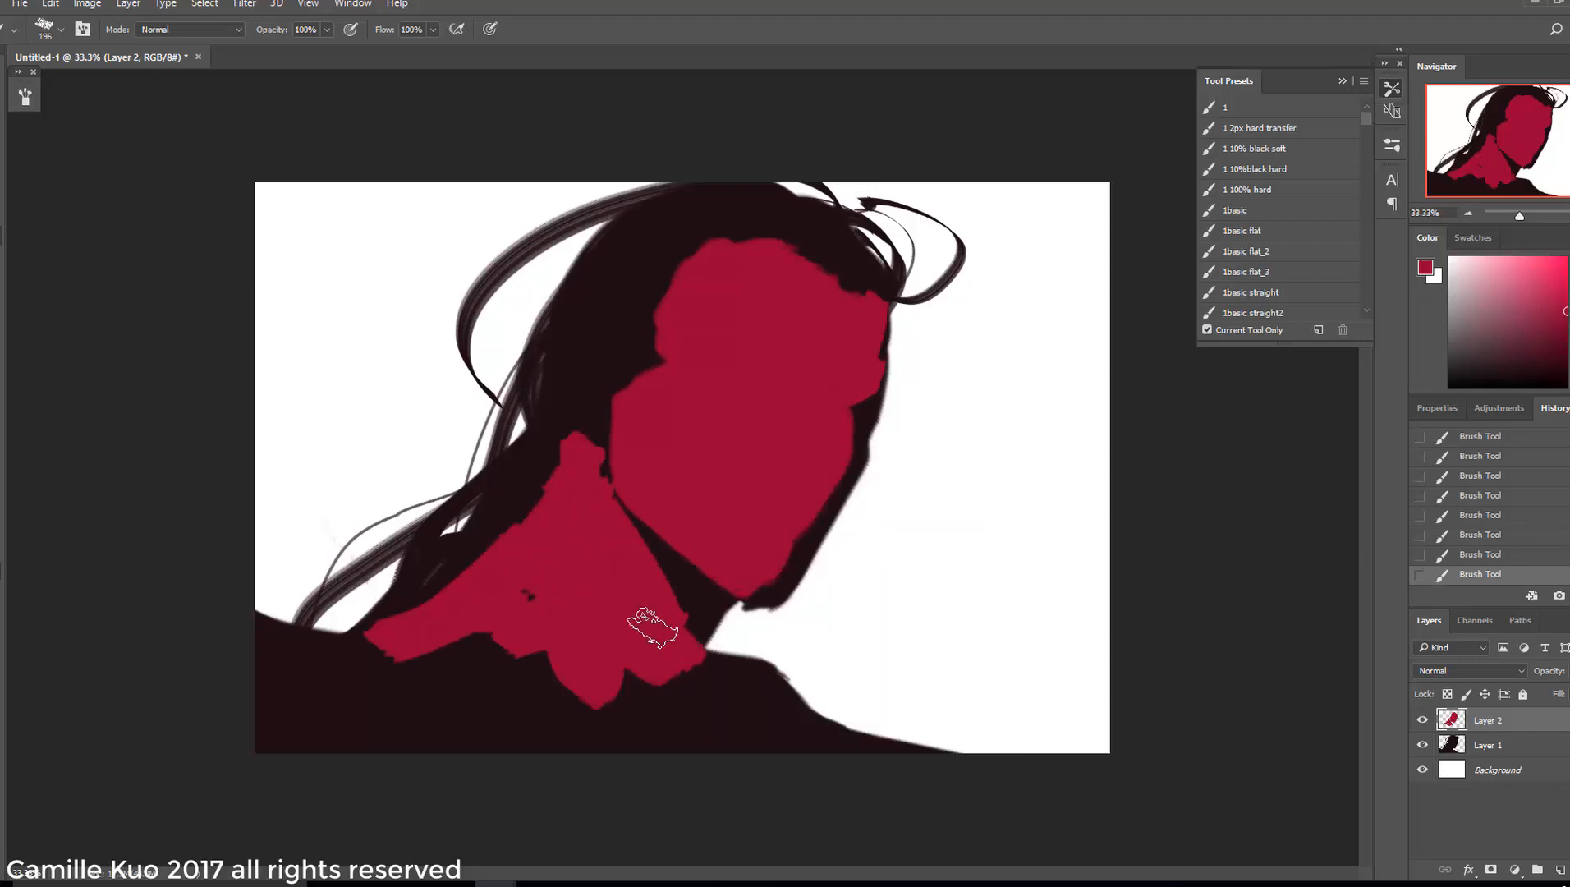
Set the brush's Transfer to 55% opacity jitter and 100% flow jitter, with flow controlled by Pen Pressure
left_click(25, 96)
left_click(103, 246)
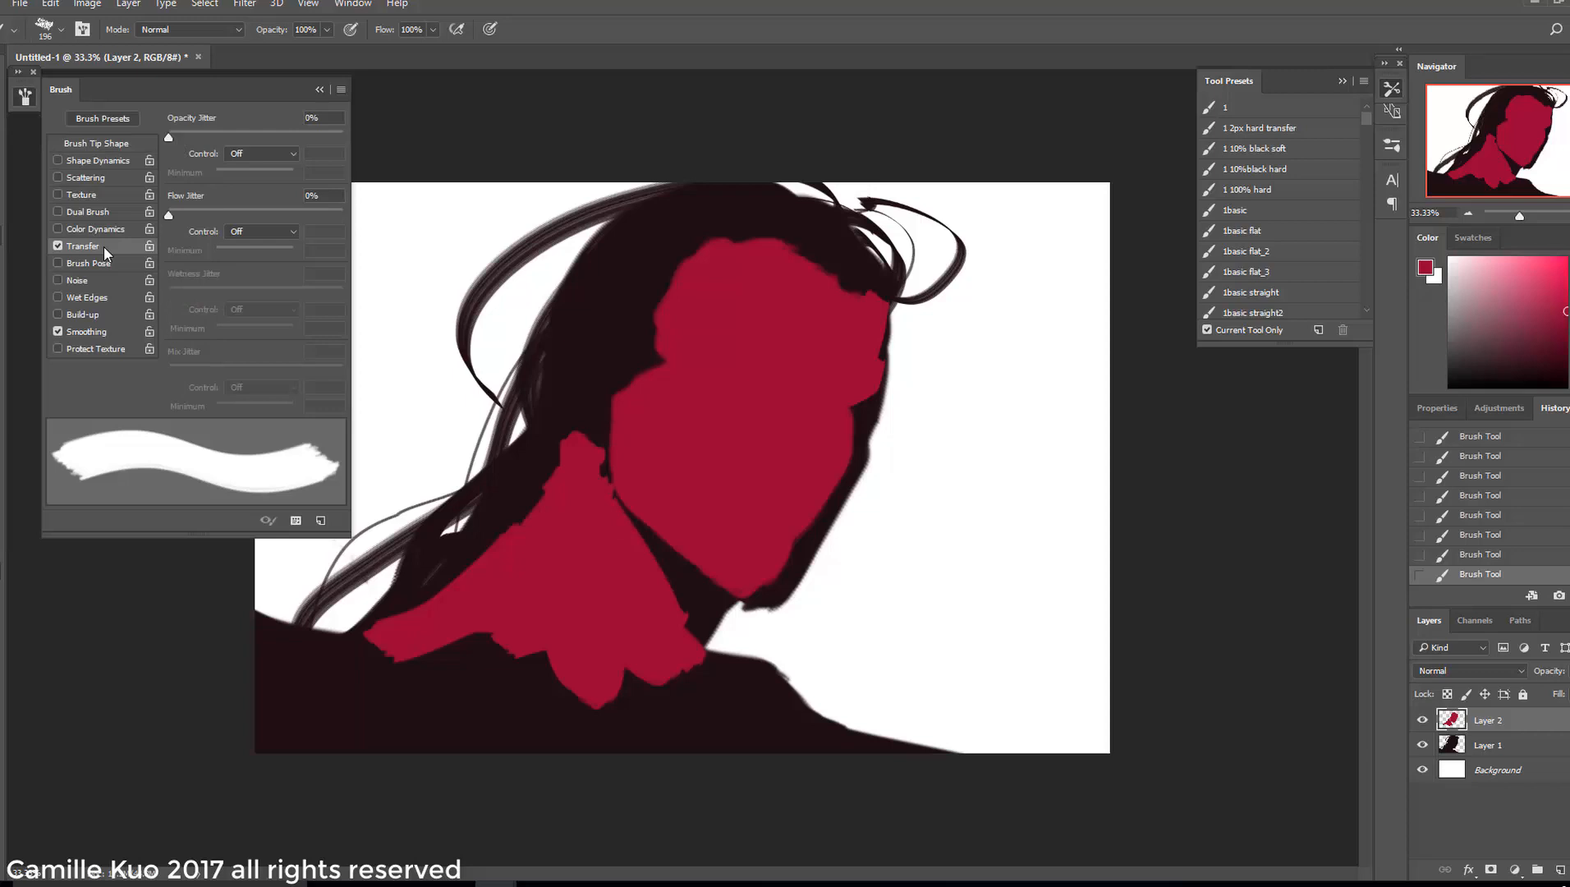
left_click_drag(168, 137, 264, 137)
mouse_move(168, 214)
left_mouse_down()
mouse_move(384, 206)
mouse_move(169, 209)
mouse_move(362, 233)
left_mouse_up()
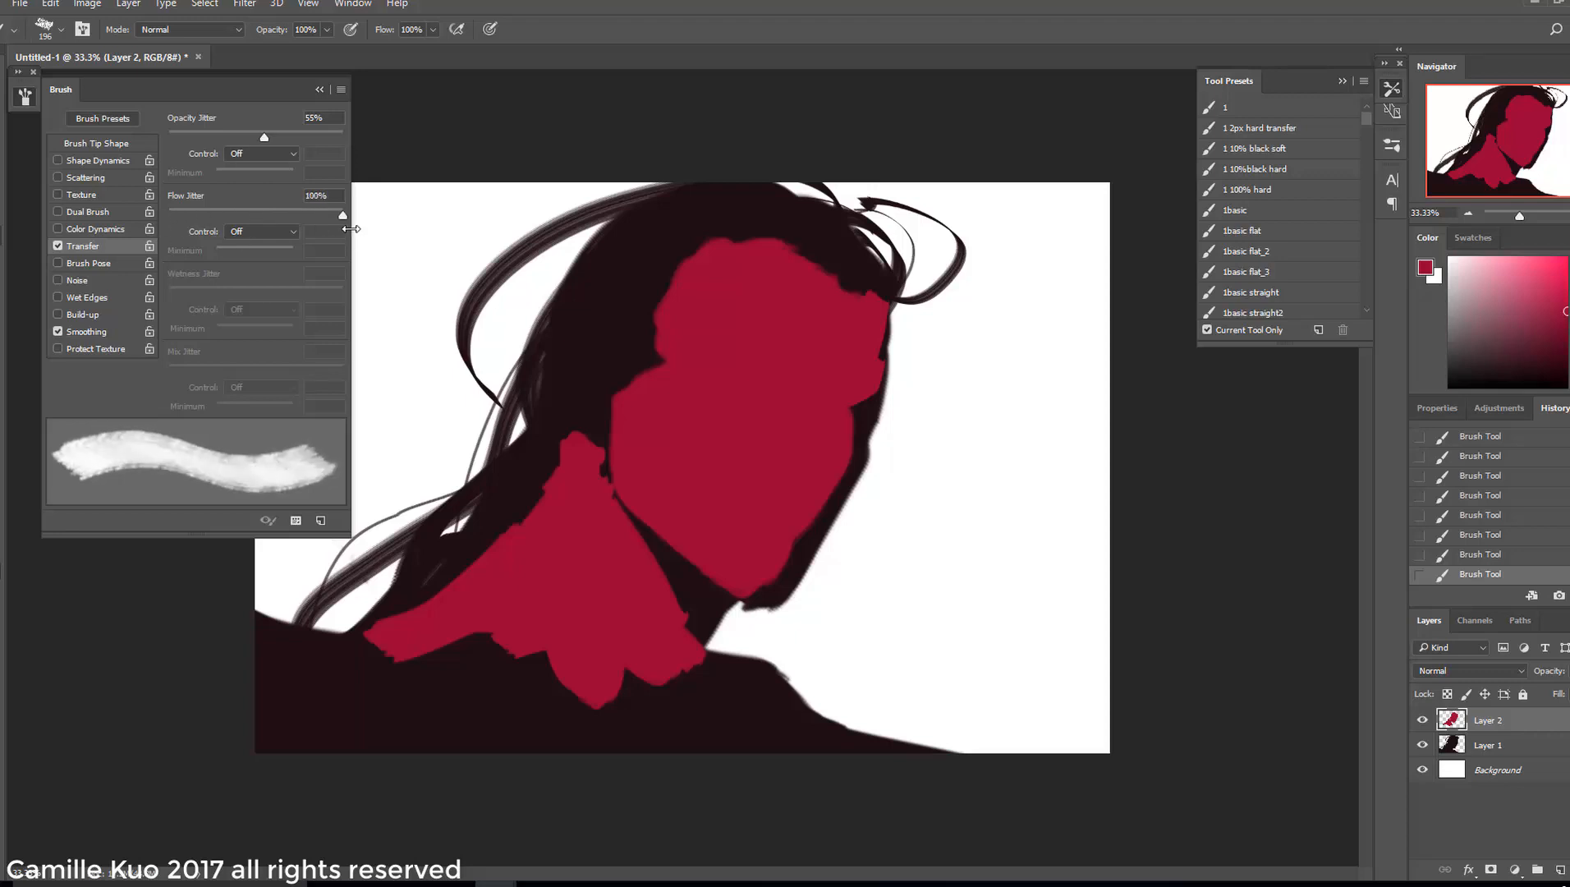
left_click(289, 233)
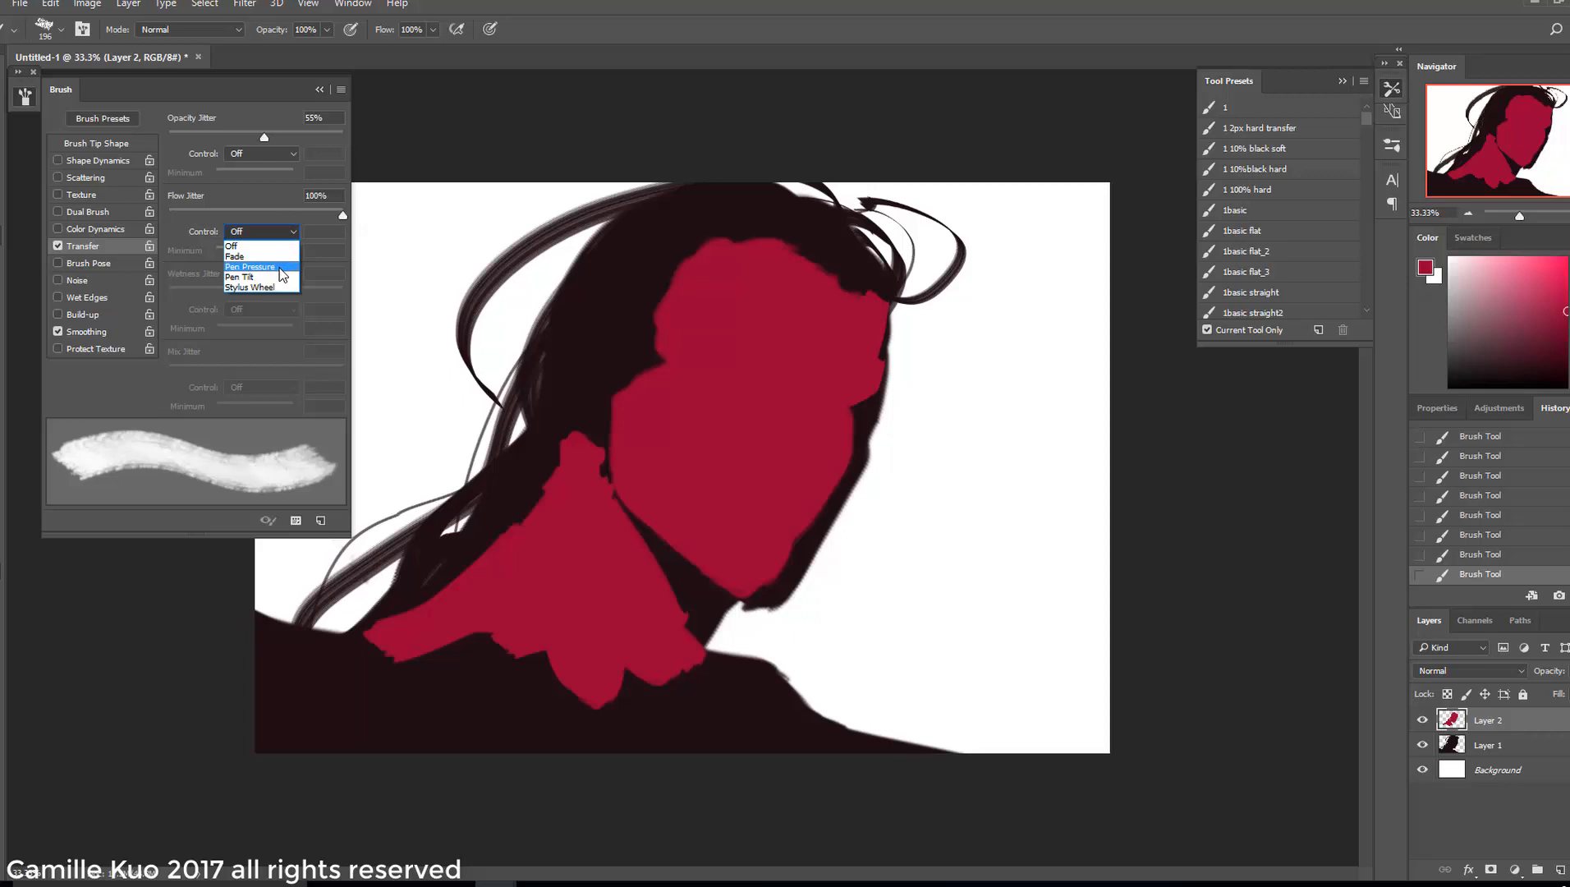
left_click(285, 268)
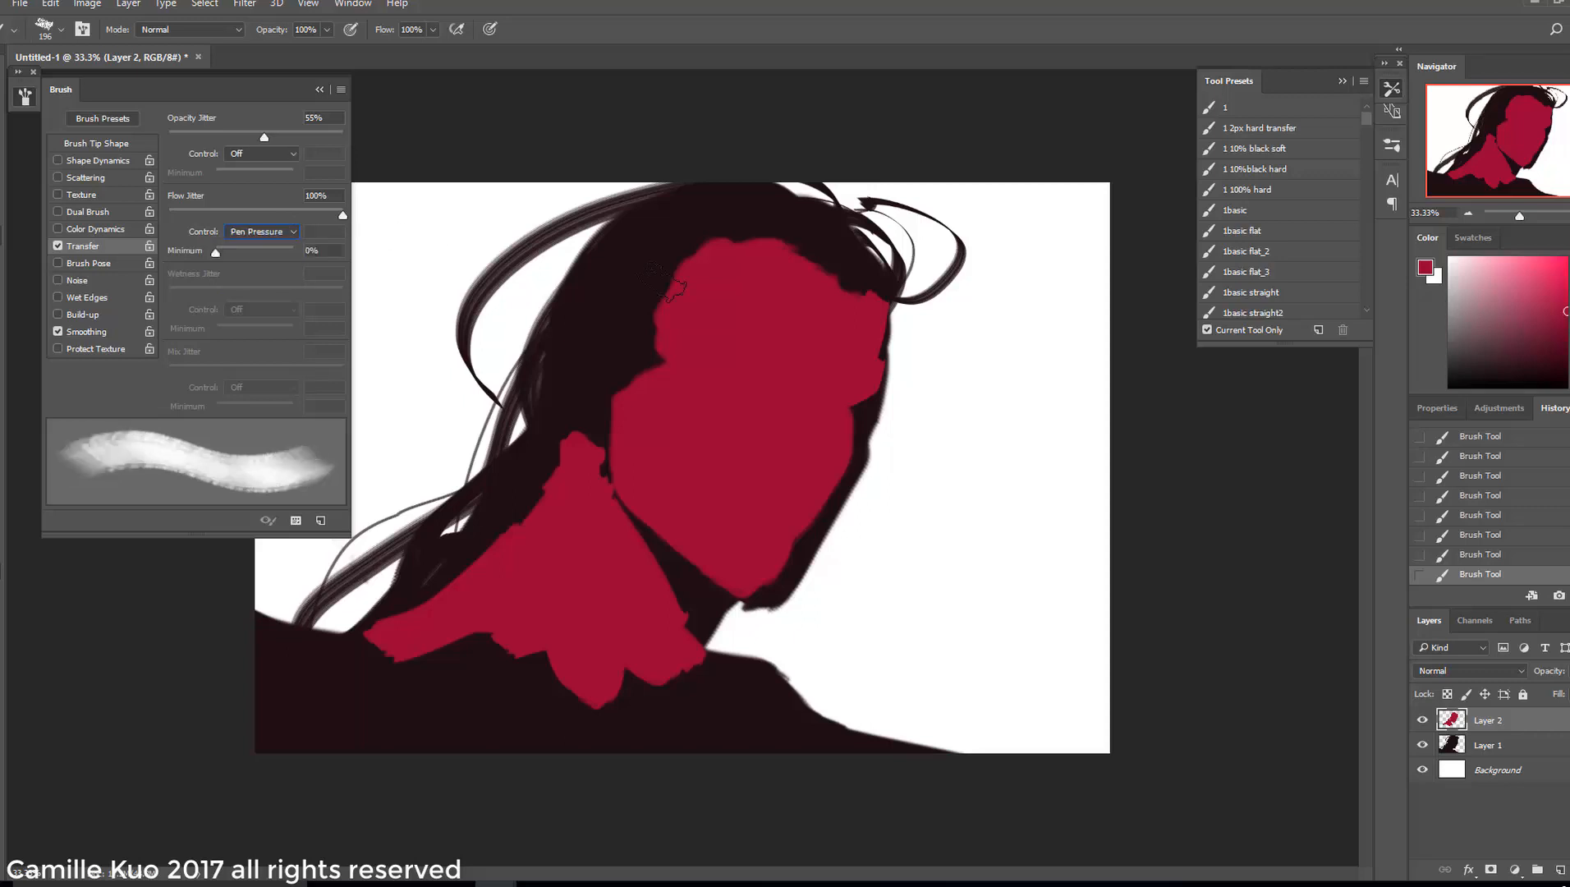
Paint softer crimson over the forehead, cheek and ear area, sample the dark hair colour, and undo the last stroke
right_click(776, 359)
left_click(886, 456)
mouse_move(767, 261)
left_mouse_down()
mouse_move(731, 226)
mouse_move(854, 301)
left_mouse_up()
mouse_move(700, 357)
left_mouse_down()
mouse_move(630, 456)
mouse_move(683, 519)
left_mouse_up()
key("e")
key("b")
right_click(810, 413)
left_click(969, 443)
mouse_move(607, 324)
left_mouse_down()
mouse_move(625, 391)
mouse_move(663, 283)
left_mouse_up()
left_click(676, 242, "alt")
key("ctrl+z")
Erase the far eye socket out of the crimson face with the Eraser at 124 px
key("e")
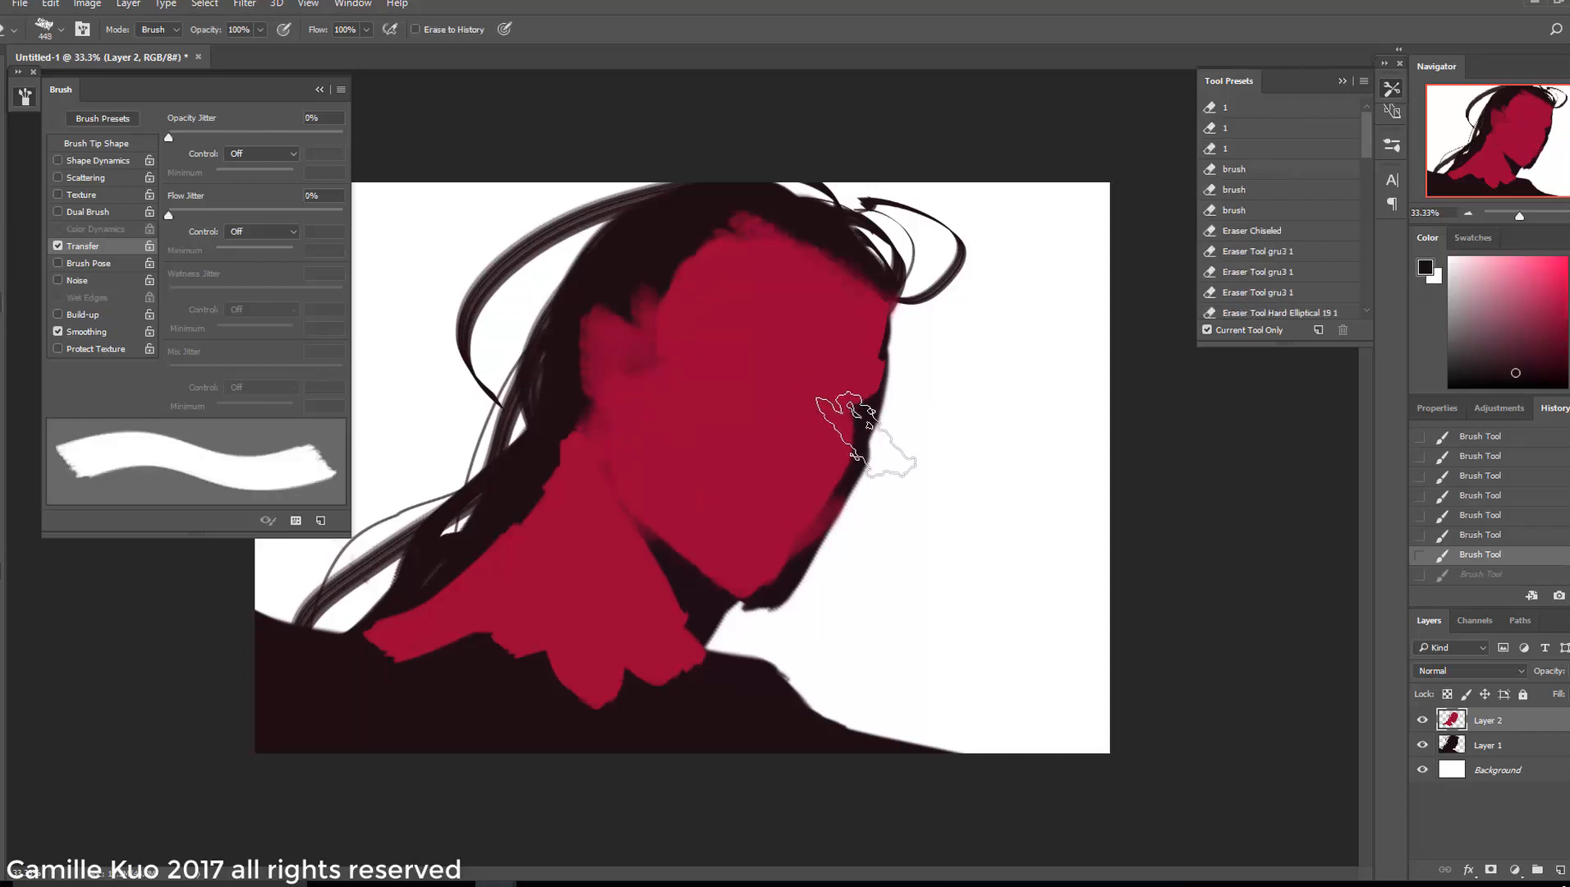
right_click(841, 419)
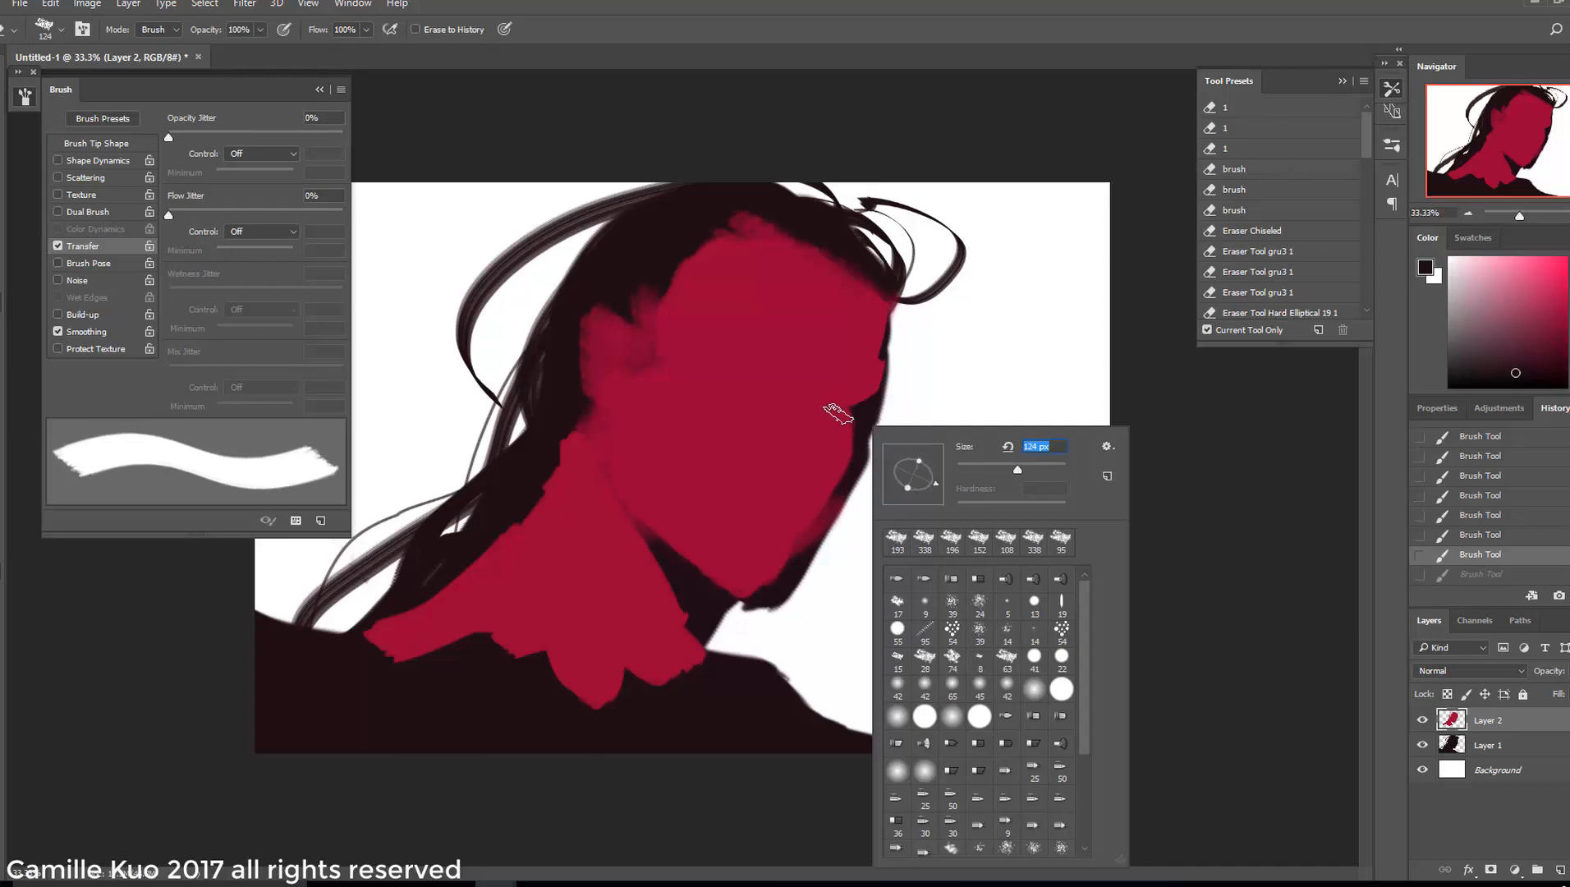
left_click_drag(831, 409, 867, 410)
mouse_move(836, 410)
left_mouse_down()
mouse_move(870, 414)
mouse_move(858, 422)
left_mouse_up()
Set the Eraser's Transfer flow jitter to 100% with Pen Pressure control
left_click(342, 212)
left_click(276, 232)
left_click(263, 269)
Erase the near eye socket out of the crimson face and set the Eraser size to 117 px
mouse_move(859, 422)
left_mouse_down()
mouse_move(733, 361)
mouse_move(743, 400)
mouse_move(770, 397)
left_mouse_up()
right_click(834, 410)
left_click(977, 456)
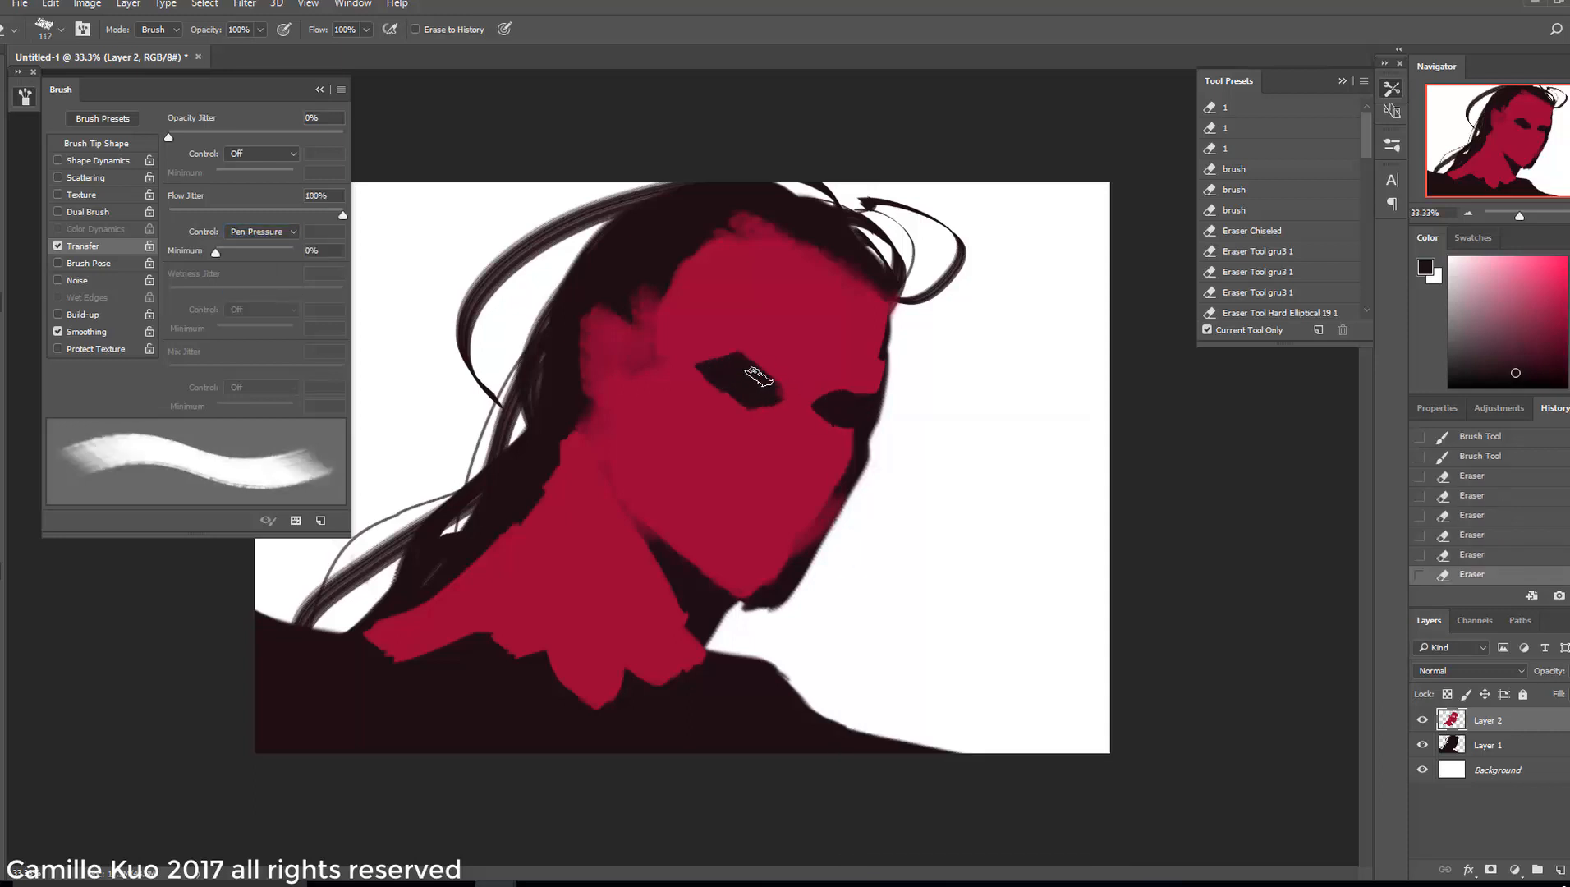
Sample the face's crimson and repaint the edge of the far eye socket beside the nose bridge
key("b")
left_click(850, 379, "alt")
left_click_drag(826, 393, 815, 406)
left_click_drag(821, 396, 818, 413)
Erase the shadow shapes along the far side and underside of the nose with a smaller Eraser
key("e")
right_click(838, 480)
mouse_move(764, 476)
left_mouse_down()
mouse_move(803, 492)
mouse_move(812, 443)
mouse_move(811, 473)
left_mouse_up()
left_click(980, 479)
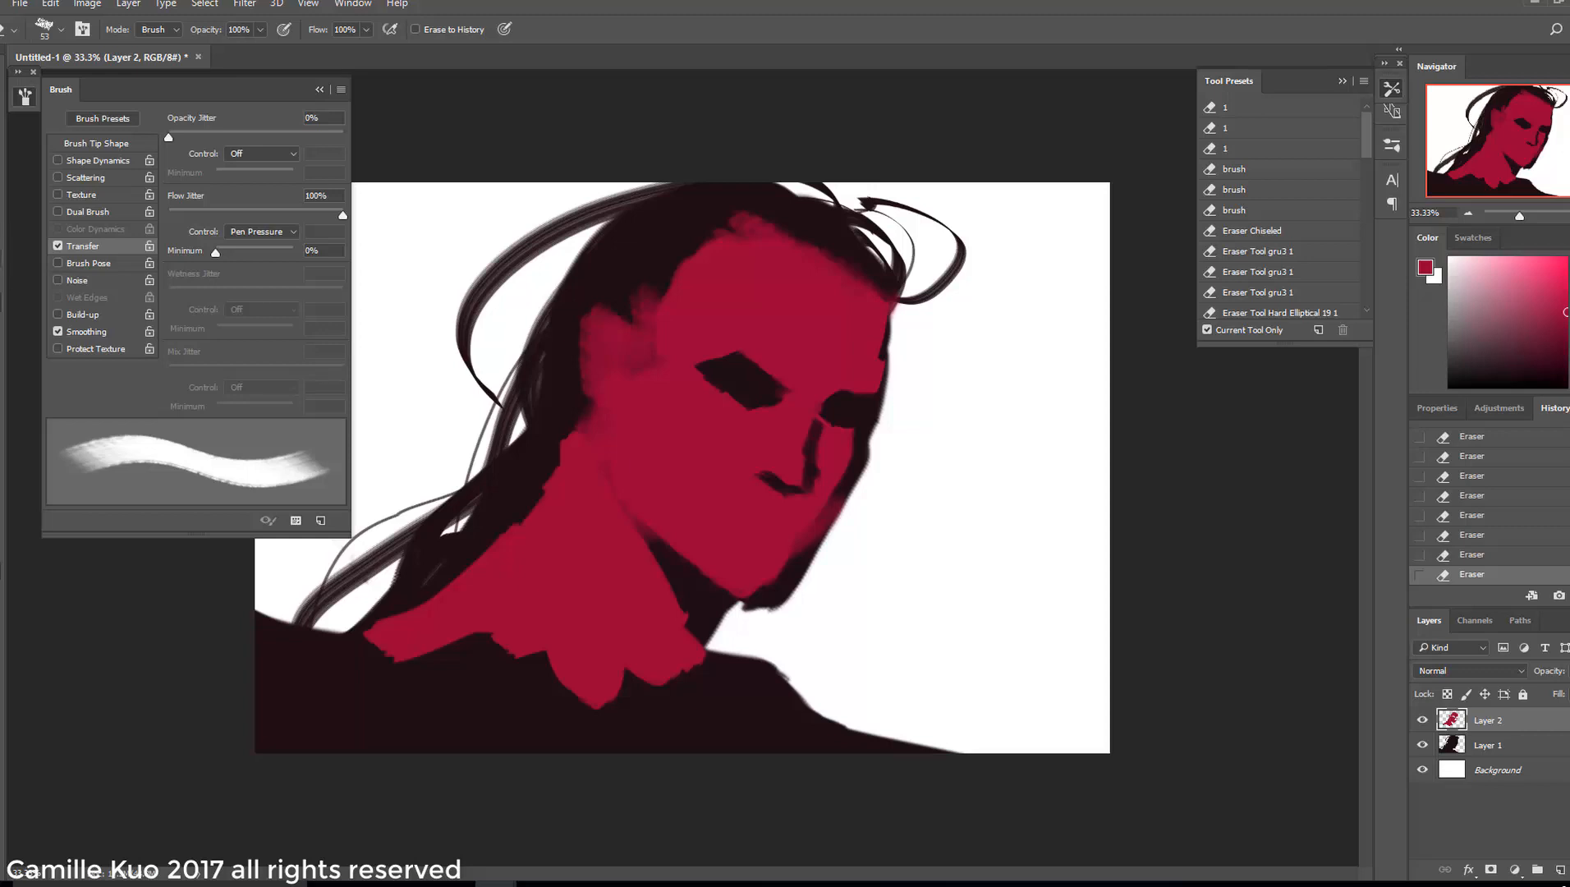
left_click(7, 240)
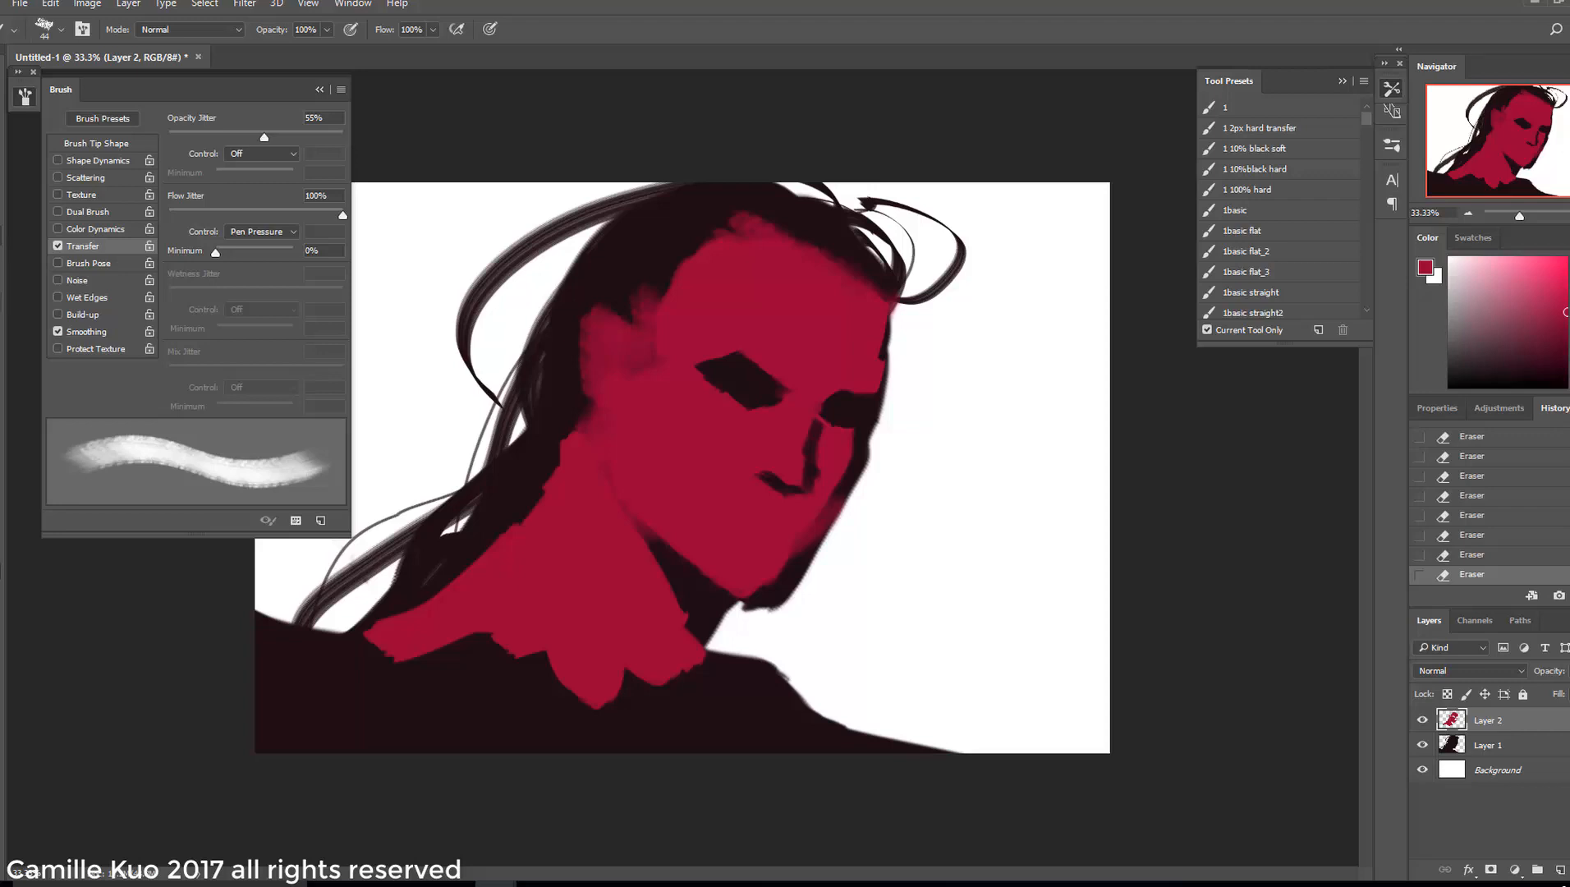
key("e")
left_click_drag(825, 413, 812, 432)
Erase a dark mouth line across the lower face below the nose
right_click(861, 436)
left_click(722, 510)
mouse_move(716, 510)
left_mouse_down()
mouse_move(803, 539)
mouse_move(860, 441)
left_mouse_up()
Paint crimson over the far cheek and chin with the Brush tool to fill out the jaw
key("b")
right_click(880, 502)
left_click(927, 472)
left_click(799, 525)
left_click_drag(795, 565, 754, 594)
Erase a short dark shadow beneath the lower lip with the Eraser at 84 px
key("e")
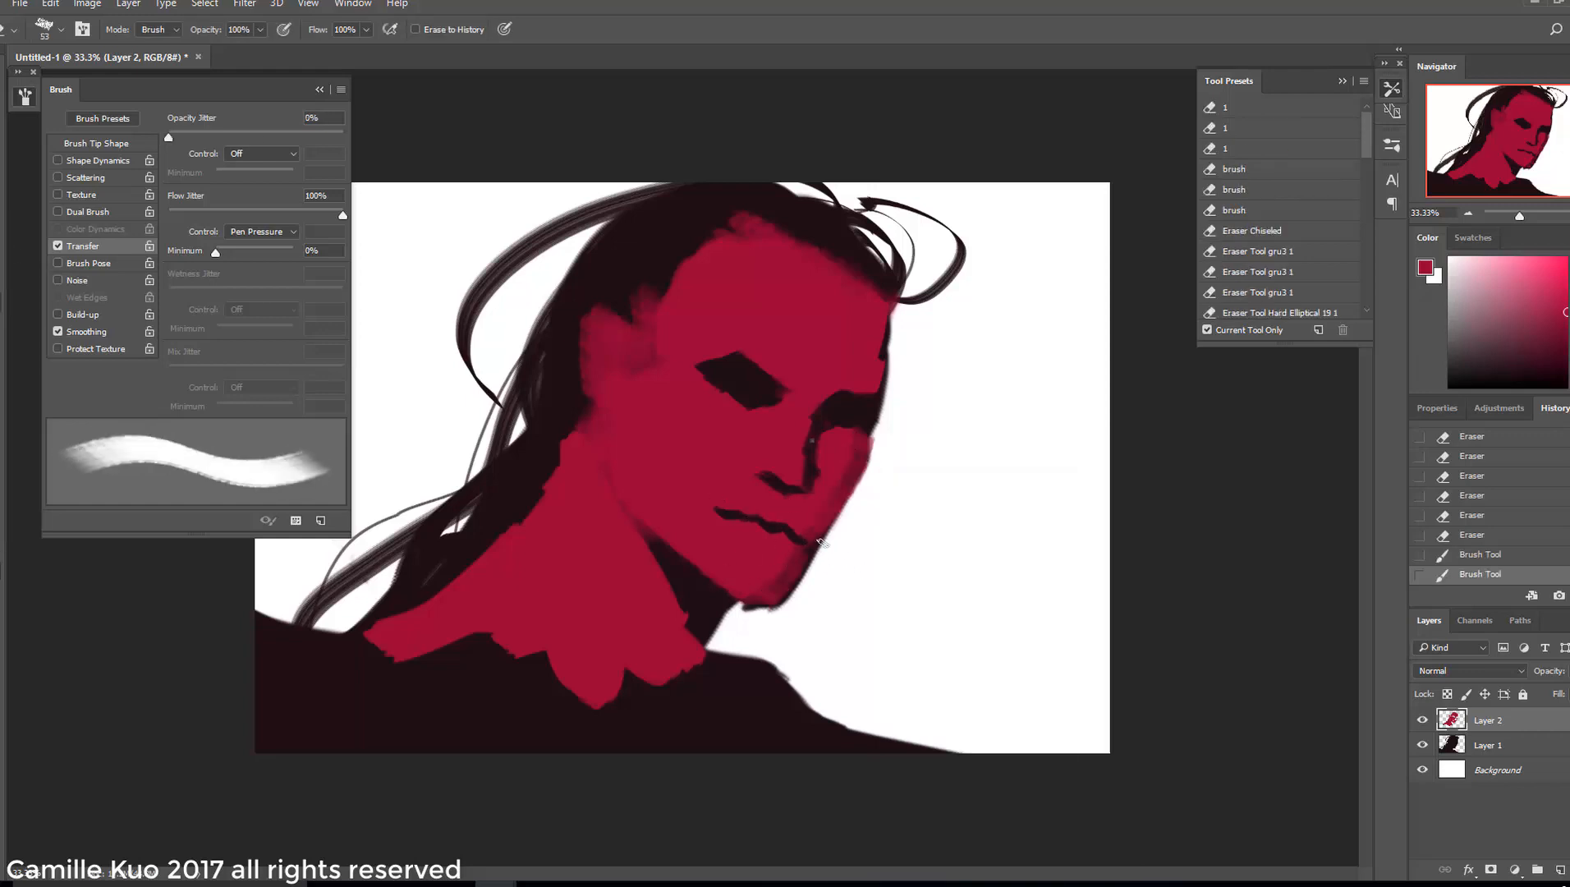
right_click(821, 541)
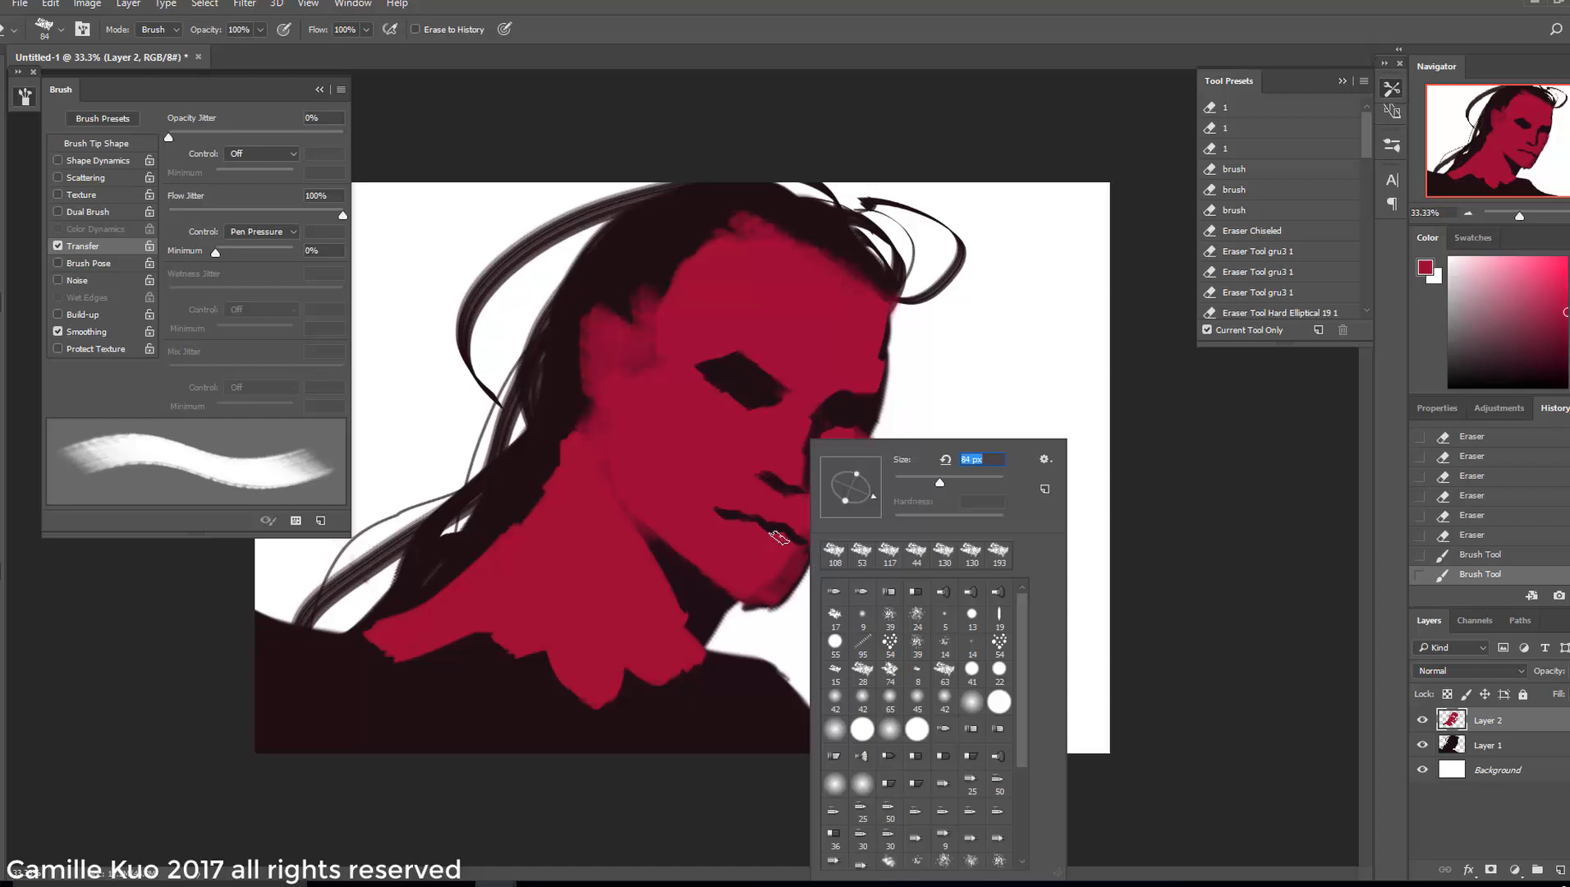
left_click_drag(746, 543, 776, 557)
mouse_move(776, 556)
left_mouse_down()
mouse_move(746, 544)
mouse_move(777, 556)
left_mouse_up()
Repaint crimson with the Brush along the far side of the nose and around its underside
right_click(875, 501)
key("b")
right_click(843, 493)
left_click(962, 480)
mouse_move(861, 440)
left_mouse_down()
mouse_move(856, 462)
mouse_move(821, 423)
mouse_move(802, 462)
left_mouse_up()
mouse_move(806, 426)
left_mouse_down()
mouse_move(798, 477)
mouse_move(754, 480)
left_mouse_up()
right_click(851, 457)
left_click(980, 481)
mouse_move(757, 478)
left_mouse_down()
mouse_move(753, 499)
mouse_move(793, 495)
left_mouse_up()
Erase the shadow beneath the tip of the nose toward the mouth with the Eraser
key("e")
left_click_drag(780, 491, 798, 495)
left_click_drag(781, 493, 799, 495)
right_click(852, 458)
left_click(1003, 480)
mouse_move(849, 437)
left_mouse_down()
mouse_move(831, 491)
mouse_move(790, 527)
left_mouse_up()
left_click(1471, 560)
Erase shading between the lips and touch up the lower lip's shape in crimson with the Brush
right_click(856, 457)
left_click(963, 480)
left_click_drag(763, 516, 791, 530)
mouse_move(776, 525)
left_mouse_down()
mouse_move(792, 534)
mouse_move(749, 527)
left_mouse_up()
left_click(4, 248)
mouse_move(741, 524)
left_mouse_down()
mouse_move(808, 554)
mouse_move(760, 517)
left_mouse_up()
Erase a dark mouth line from the near corner to the far corner with a resized Eraser
left_click(2, 301)
right_click(780, 492)
left_click(895, 481)
left_click_drag(720, 509, 753, 515)
left_click_drag(752, 514, 775, 522)
left_click_drag(771, 521, 803, 526)
key("b")
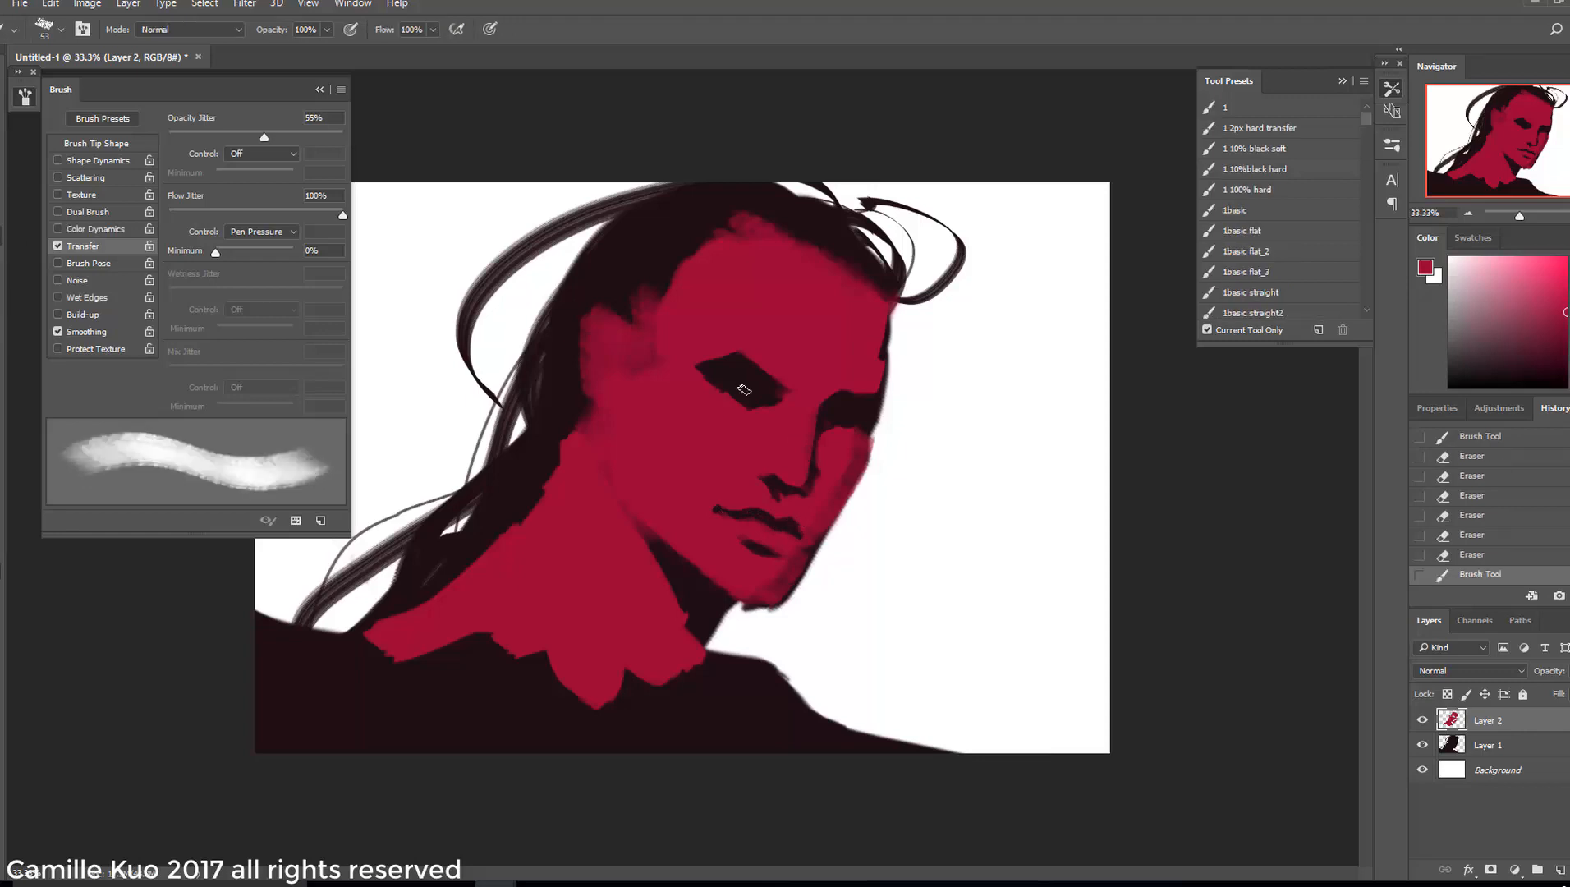
Erase dark shapes inside and behind the ear and a shadow running down below the earlobe
left_click(3, 303)
right_click(632, 364)
left_click(749, 404)
left_click_drag(616, 344, 601, 359)
left_click_drag(603, 359, 608, 381)
mouse_move(596, 320)
left_mouse_down()
mouse_move(621, 332)
mouse_move(588, 368)
left_mouse_up()
left_click_drag(588, 361, 594, 391)
mouse_move(588, 419)
left_mouse_down()
mouse_move(606, 427)
mouse_move(601, 470)
left_mouse_up()
right_click(602, 448)
left_click(722, 481)
Paint crimson along the ear with the Brush to define its outer rim
key("b")
mouse_move(585, 328)
left_mouse_down()
mouse_move(581, 402)
mouse_move(604, 381)
left_mouse_up()
right_click(632, 387)
left_click(753, 419)
right_click(762, 283)
left_click(924, 305)
mouse_move(737, 226)
left_mouse_down()
mouse_move(667, 233)
mouse_move(780, 238)
left_mouse_up()
key("ctrl+z")
Erase the crimson along the top of the forehead and near temple to form a ragged dark hairline
left_click(3, 302)
right_click(826, 291)
left_click(981, 313)
left_click_drag(855, 287, 884, 290)
mouse_move(674, 253)
left_mouse_down()
mouse_move(685, 286)
mouse_move(644, 345)
left_mouse_up()
right_click(651, 322)
left_click(770, 357)
right_click(793, 260)
left_click(938, 336)
left_click_drag(711, 244, 895, 306)
right_click(887, 293)
Fade the far side of the forehead and cheek into shadow with a soft round Eraser at 401 px and 243 px
right_click(909, 395)
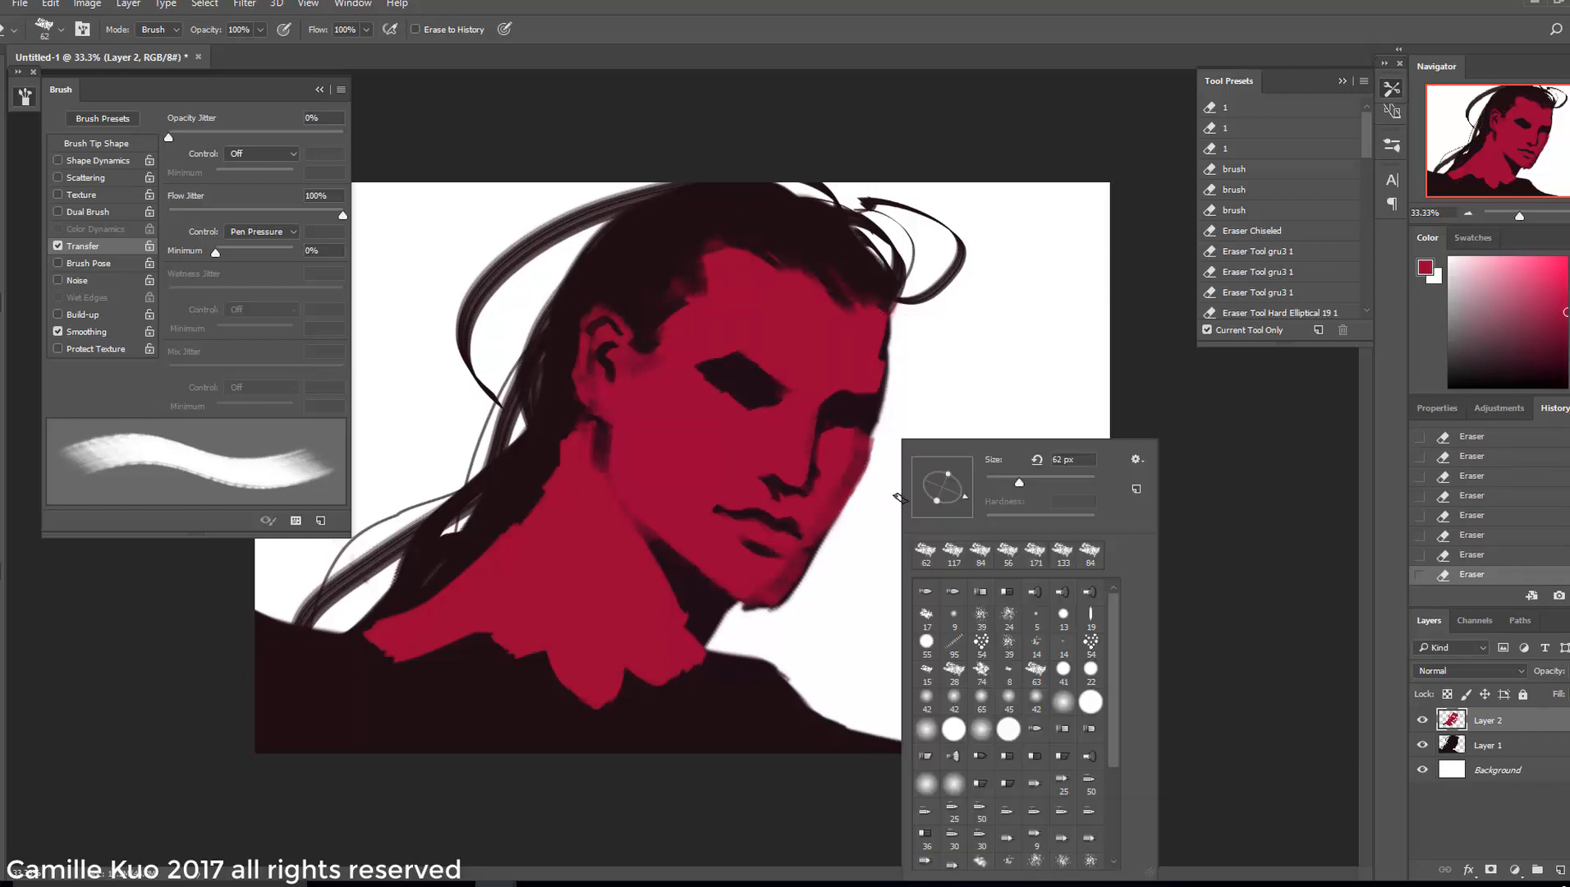
left_click(981, 728)
left_click(881, 343)
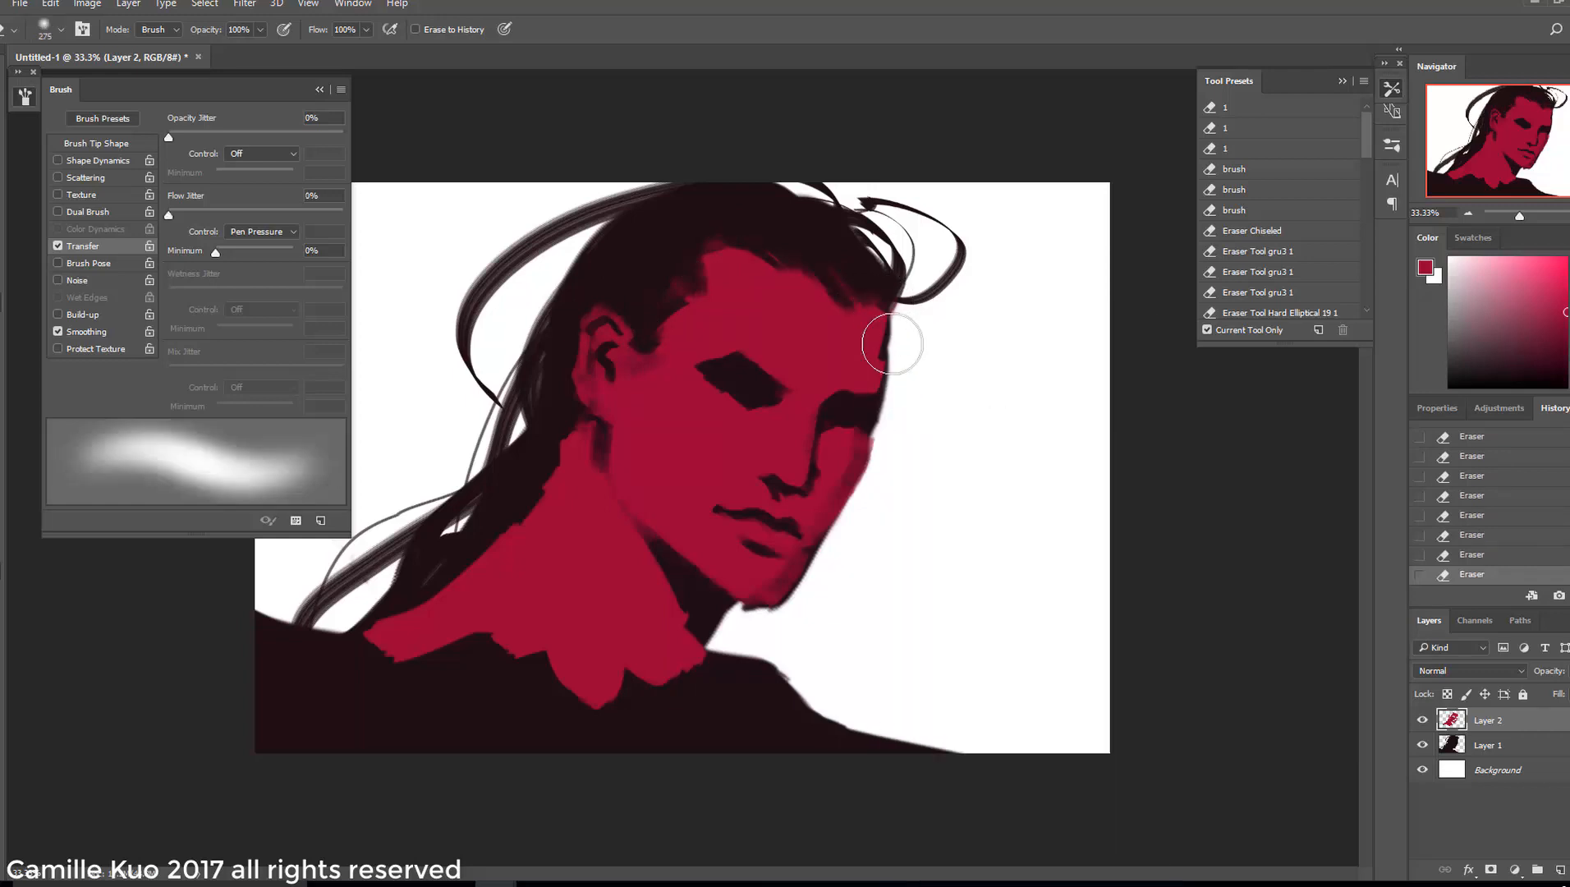
right_click(913, 404)
left_click(1077, 432)
left_click_drag(1082, 449, 1092, 450)
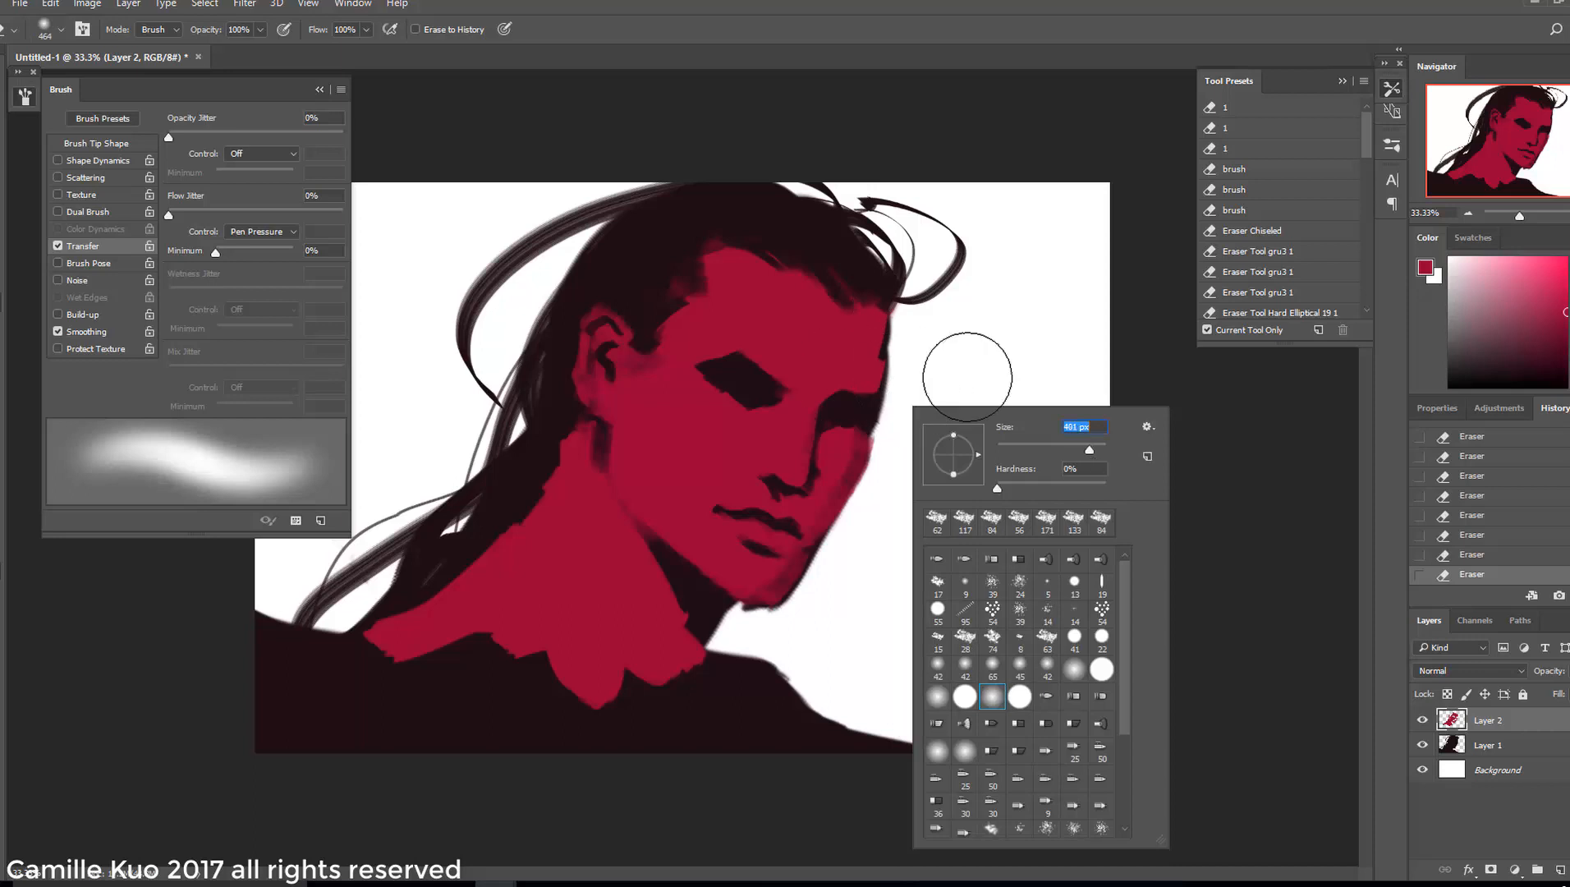
left_click(916, 306)
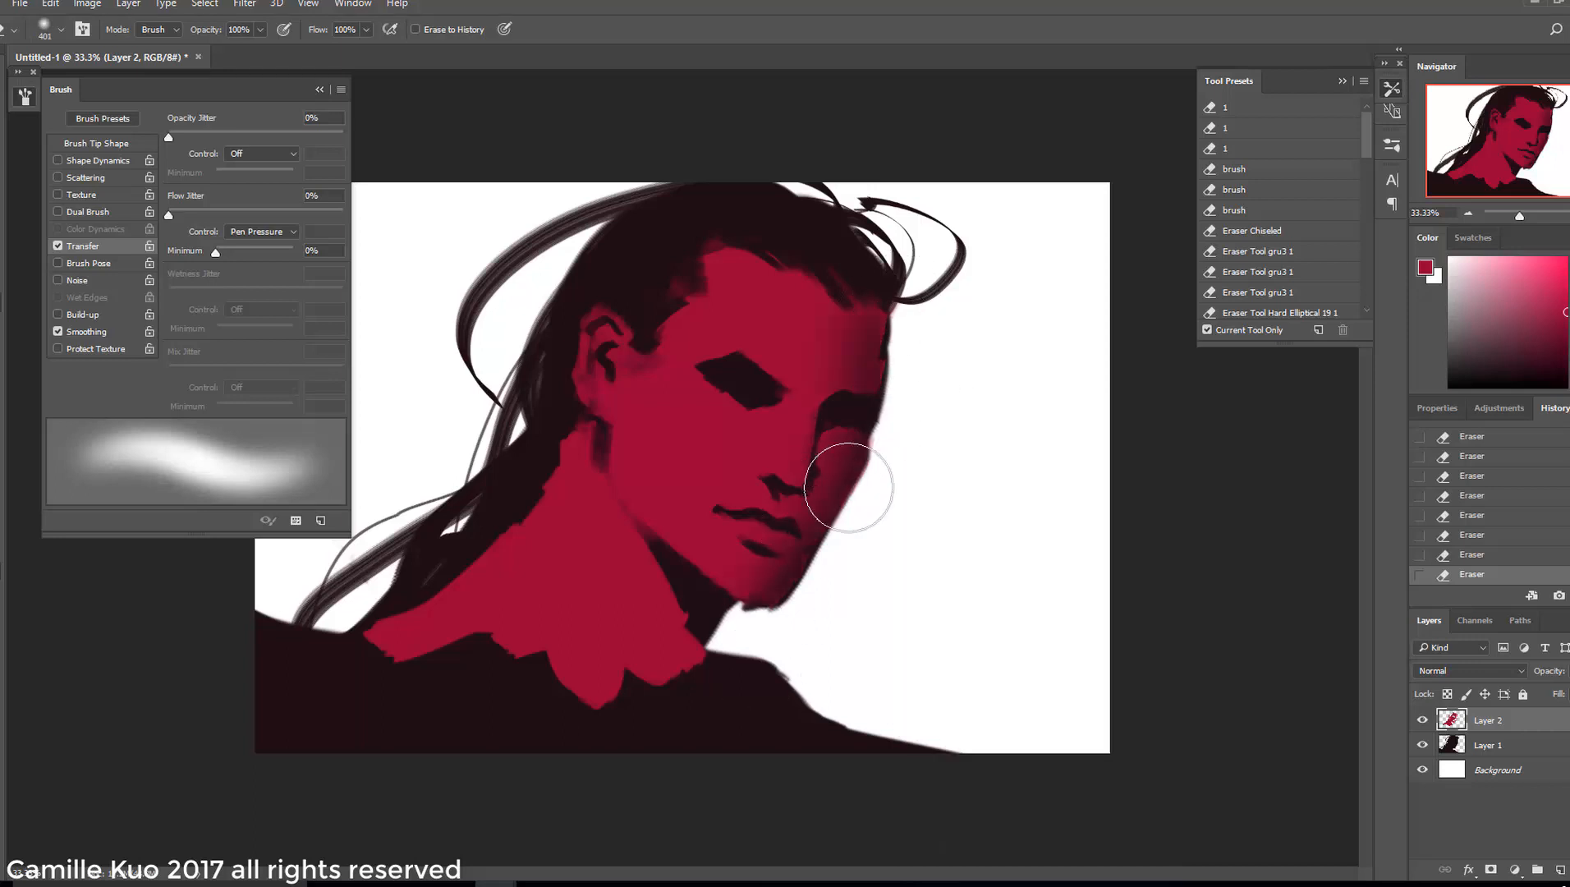
right_click(898, 474)
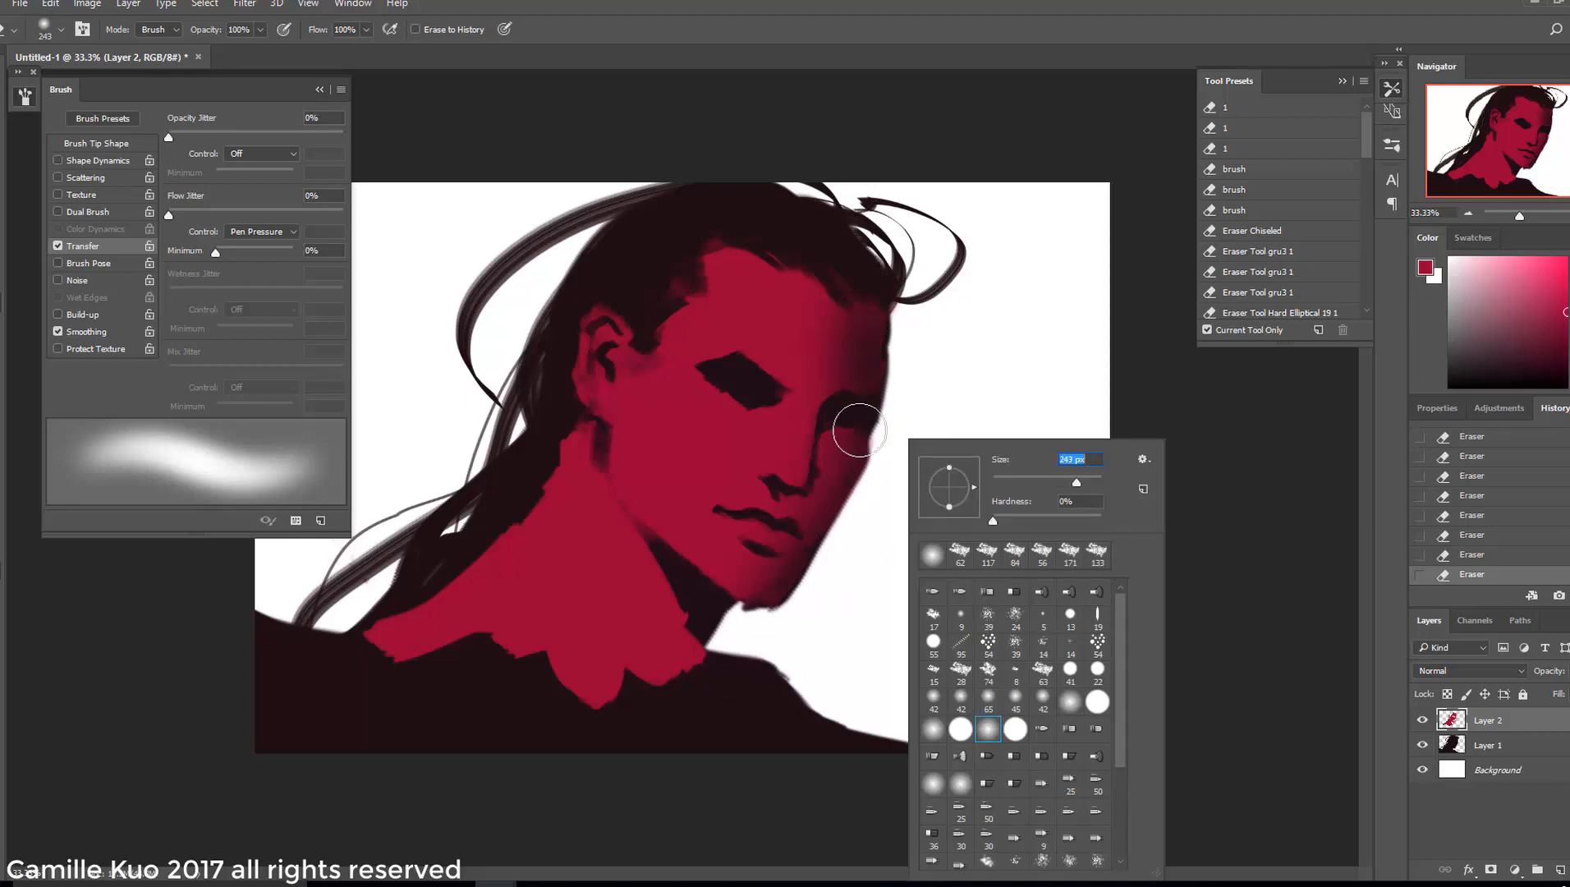
key("Escape")
Erase fine shadow between the nose and upper lip with the textured Eraser at 23 px
key("b")
right_click(801, 399)
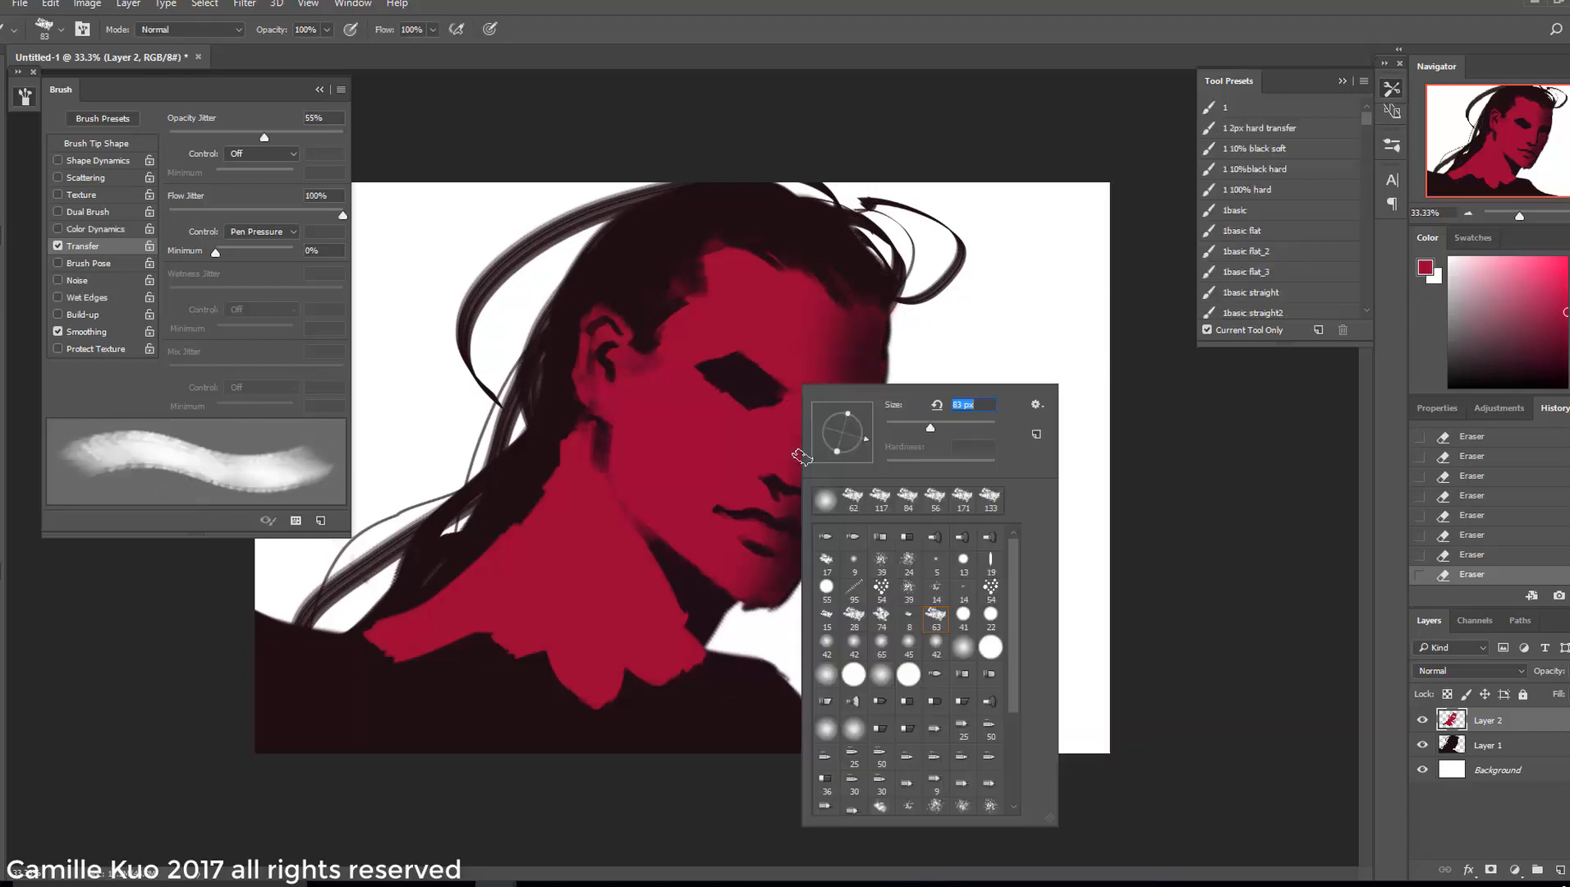
key("Escape")
key("e")
right_click(824, 440)
key("Escape")
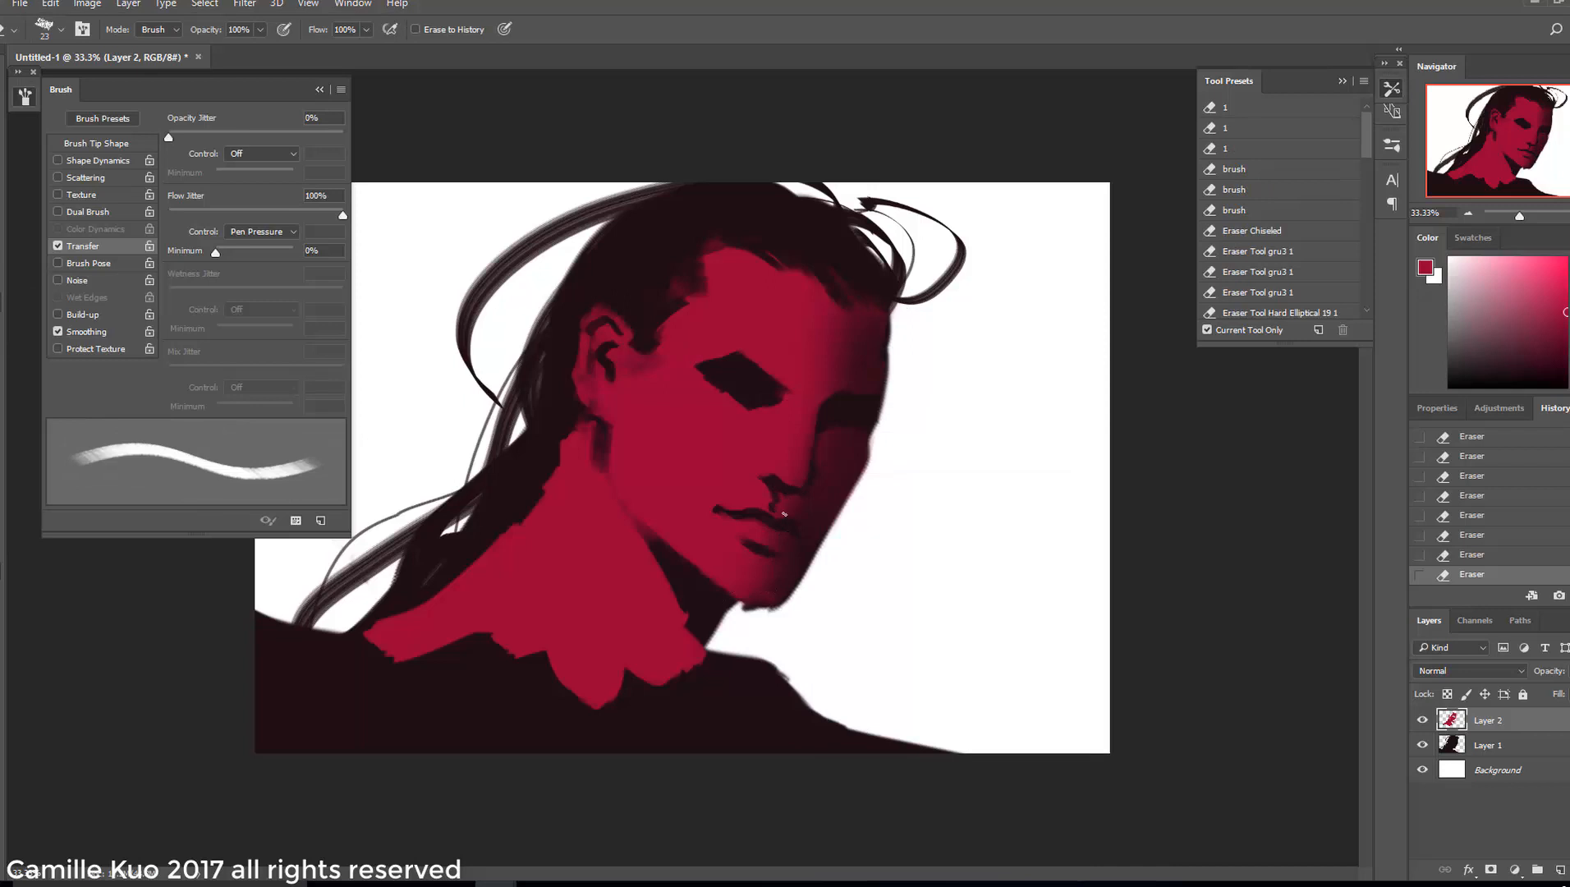
Paint small dark maroon strokes below the nose with the Brush and undo the last two
key("b")
mouse_move(786, 476)
left_mouse_down()
mouse_move(806, 469)
mouse_move(790, 479)
left_mouse_up()
left_click_drag(806, 471, 794, 504)
right_click(807, 438)
double_click(886, 608)
left_click_drag(796, 497, 803, 511)
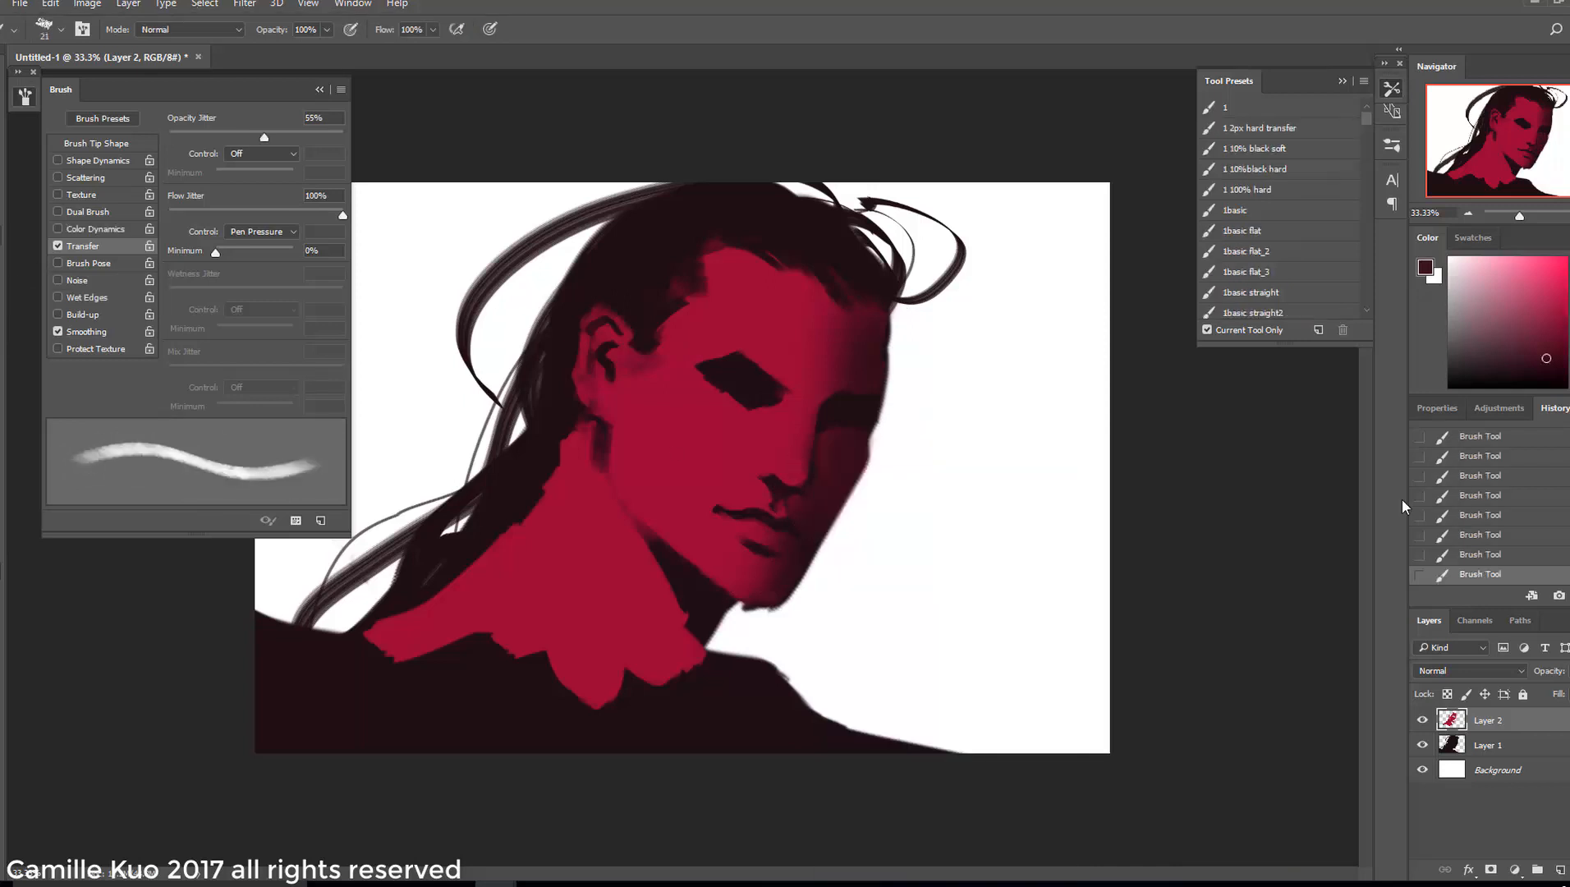
key("ctrl+alt+z")
key("ctrl+alt+z")
Blend the shading around the far corner of the mouth and lower lip with the textured Smudge tool
key("r")
right_click(831, 439)
left_click(866, 552)
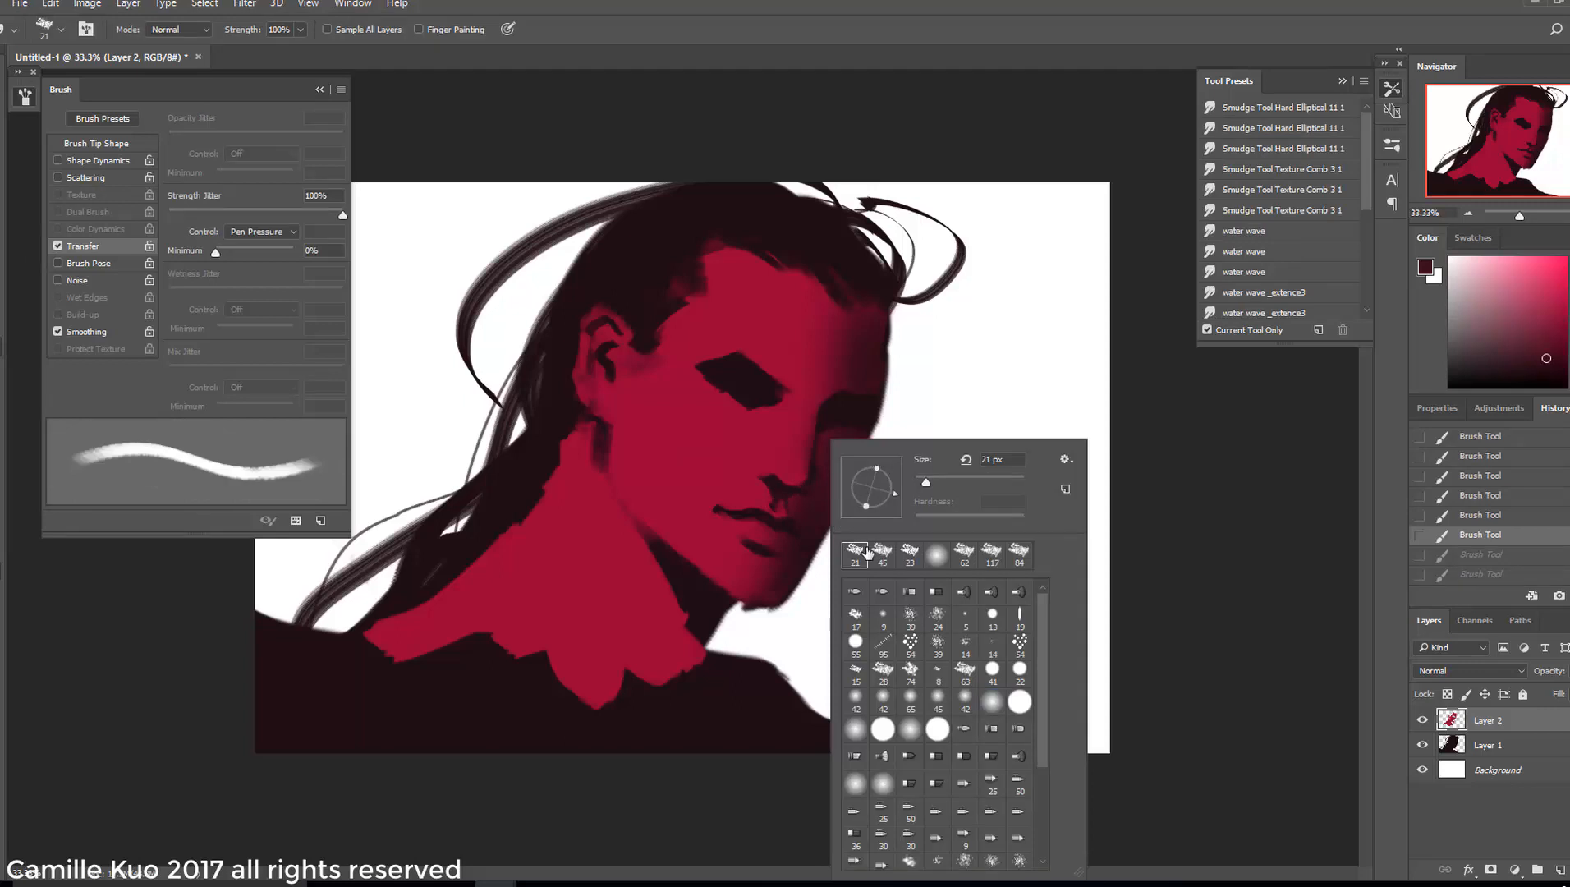
double_click(866, 551)
left_click_drag(801, 514, 795, 517)
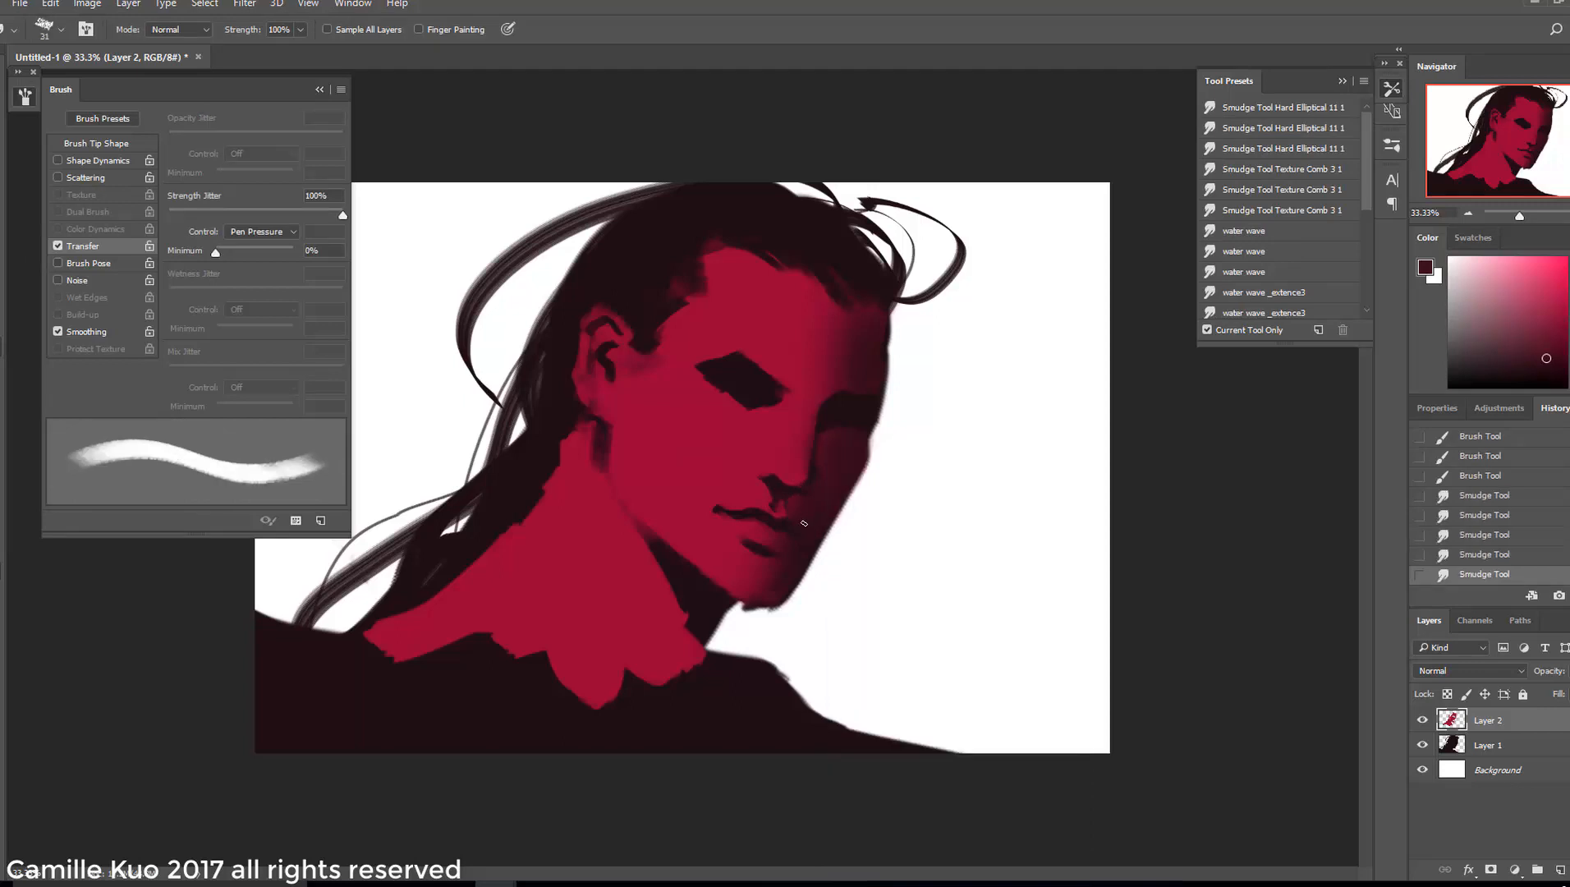
left_click(793, 542)
right_click(830, 517)
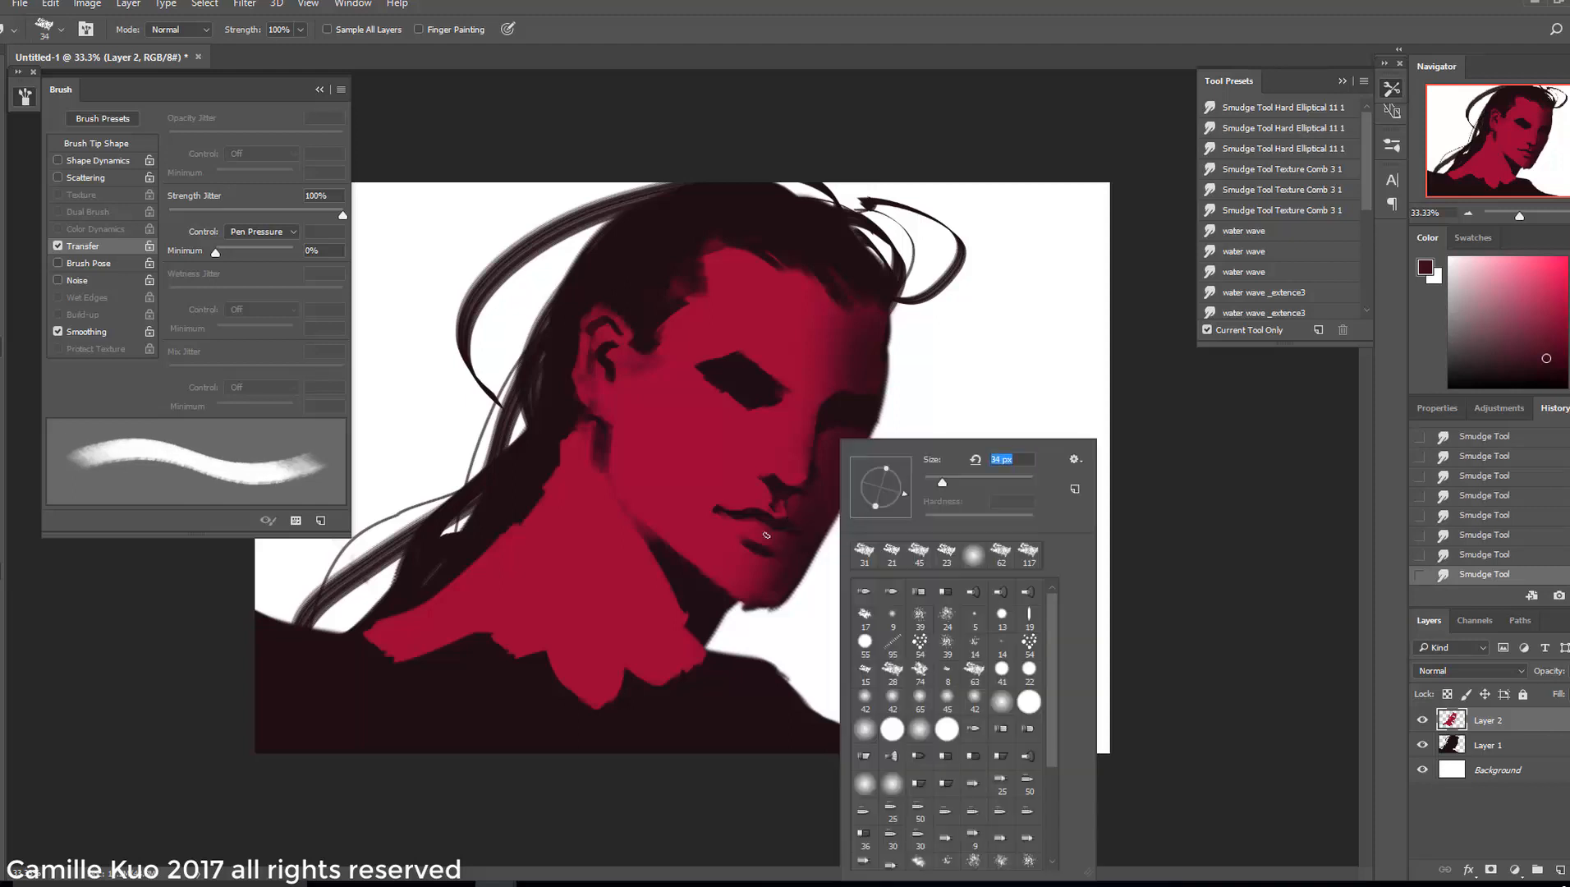
key("Escape")
Erase a shadow from below the ear down along the near jawline
key("b")
right_click(634, 454)
key("e")
right_click(609, 454)
left_click_drag(609, 438, 618, 492)
left_click_drag(618, 493, 648, 519)
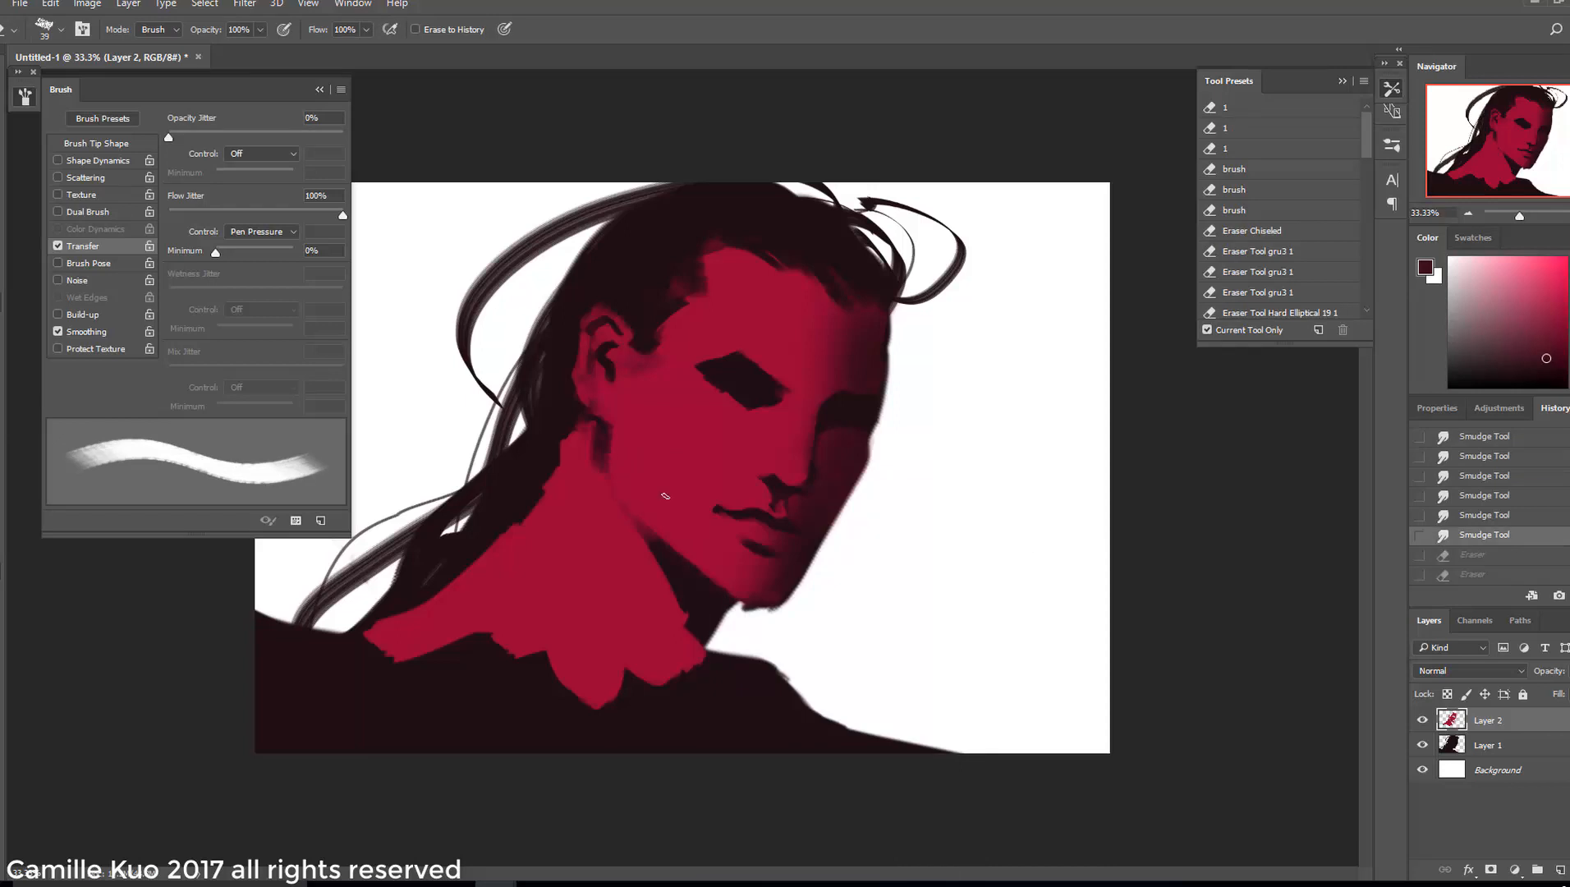
Erase the upper part of the ear so that it merges into the dark hair
key("b")
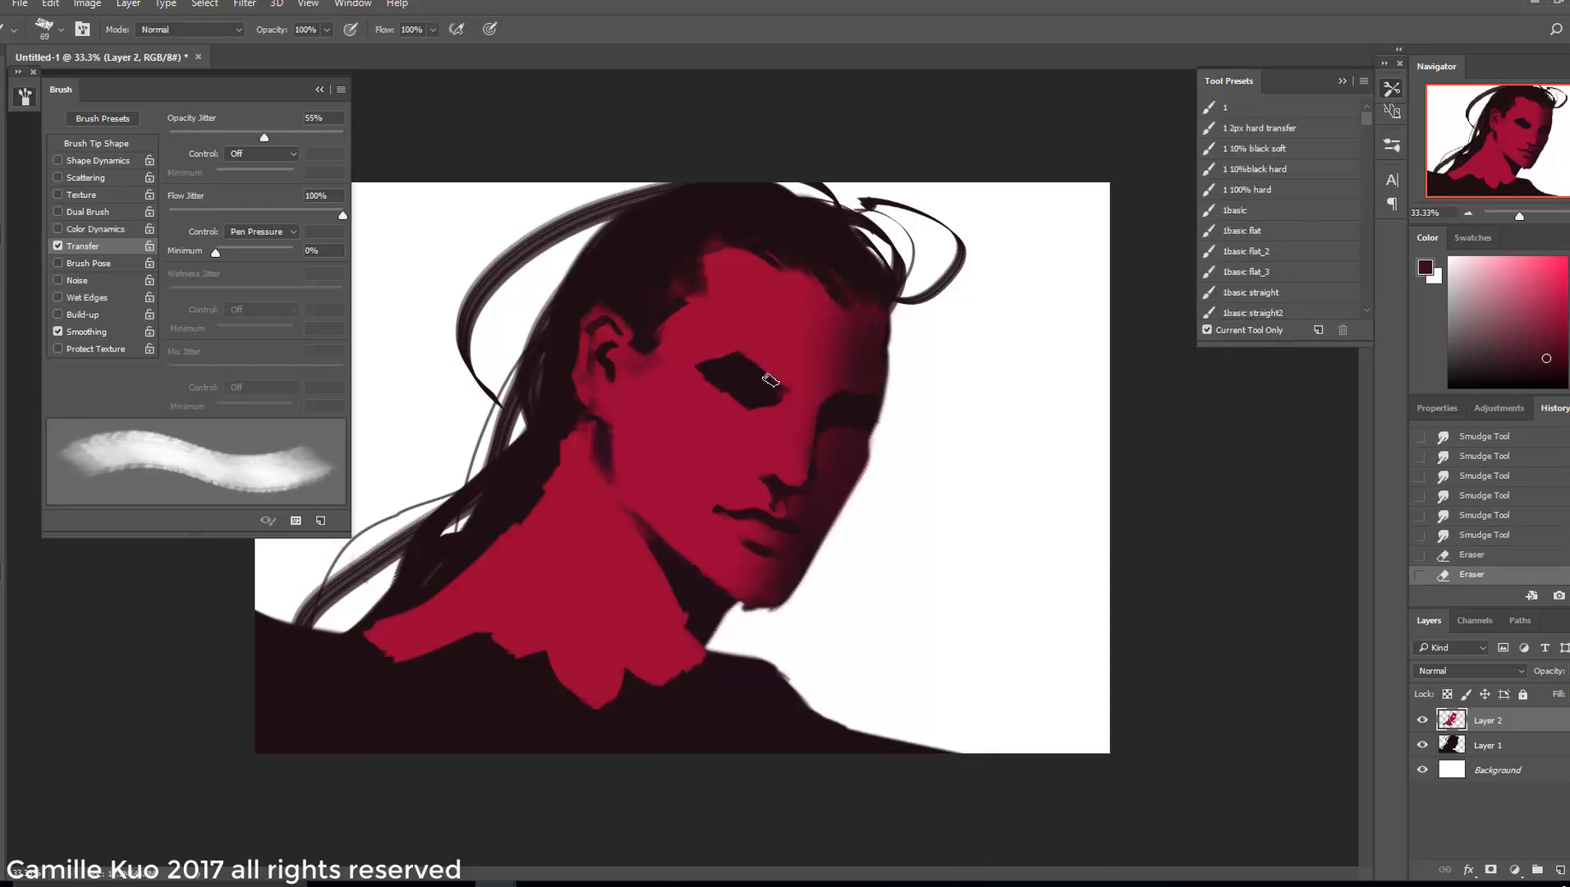
left_click(4, 301)
left_click_drag(589, 343, 627, 324)
Erase the crimson along the back of the neck and shoulder slope with the Eraser at 183 px
right_click(673, 321)
left_click(832, 364)
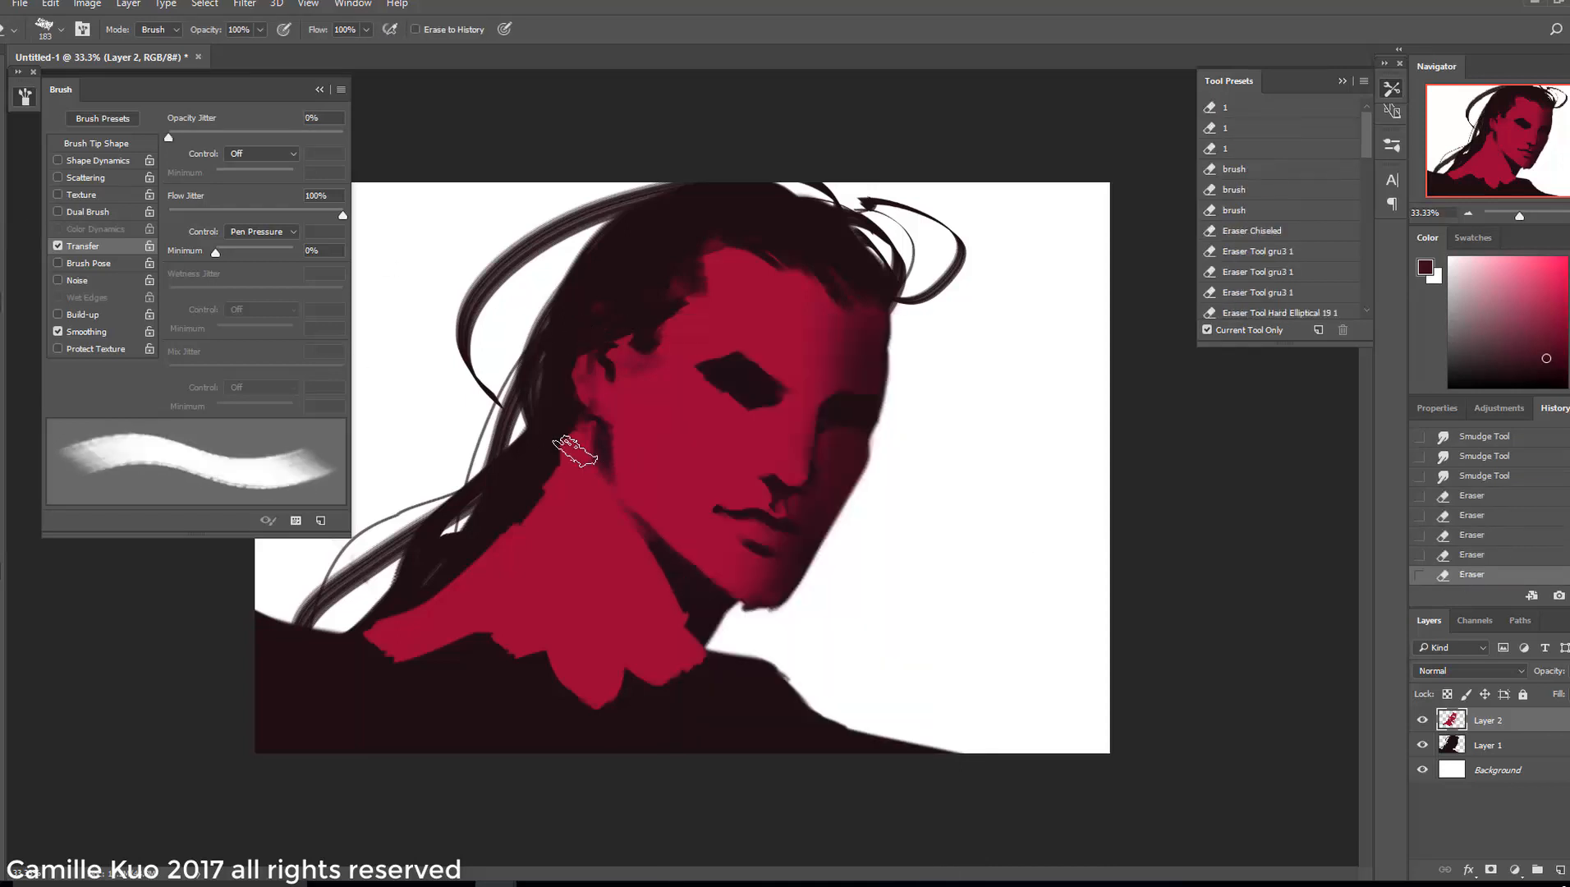
left_click_drag(567, 444, 534, 517)
left_click_drag(521, 525, 492, 546)
left_click_drag(389, 608, 472, 567)
Erase shadow across the shoulder and down the base of the neck, resizing the Eraser between strokes
right_click(565, 501)
left_click(691, 480)
right_click(565, 530)
left_click(713, 479)
mouse_move(378, 640)
left_mouse_down()
mouse_move(431, 645)
mouse_move(451, 606)
left_mouse_up()
mouse_move(541, 521)
left_mouse_down()
mouse_move(604, 686)
mouse_move(459, 615)
mouse_move(503, 654)
left_mouse_up()
right_click(591, 534)
left_click(711, 482)
right_click(559, 534)
left_click(715, 481)
right_click(630, 534)
left_click(792, 481)
left_click(811, 481)
Sample the neck's crimson and brush broad strokes across the collarbone and upper chest
left_click(610, 567, "alt")
left_click(1461, 515)
key("b")
right_click(663, 538)
right_click(624, 538)
left_click(792, 482)
left_click(612, 550, "alt")
key("ctrl+alt+z")
key("ctrl+alt+z")
mouse_move(567, 628)
left_mouse_down()
mouse_move(386, 652)
mouse_move(455, 648)
left_mouse_up()
left_click_drag(320, 636, 714, 698)
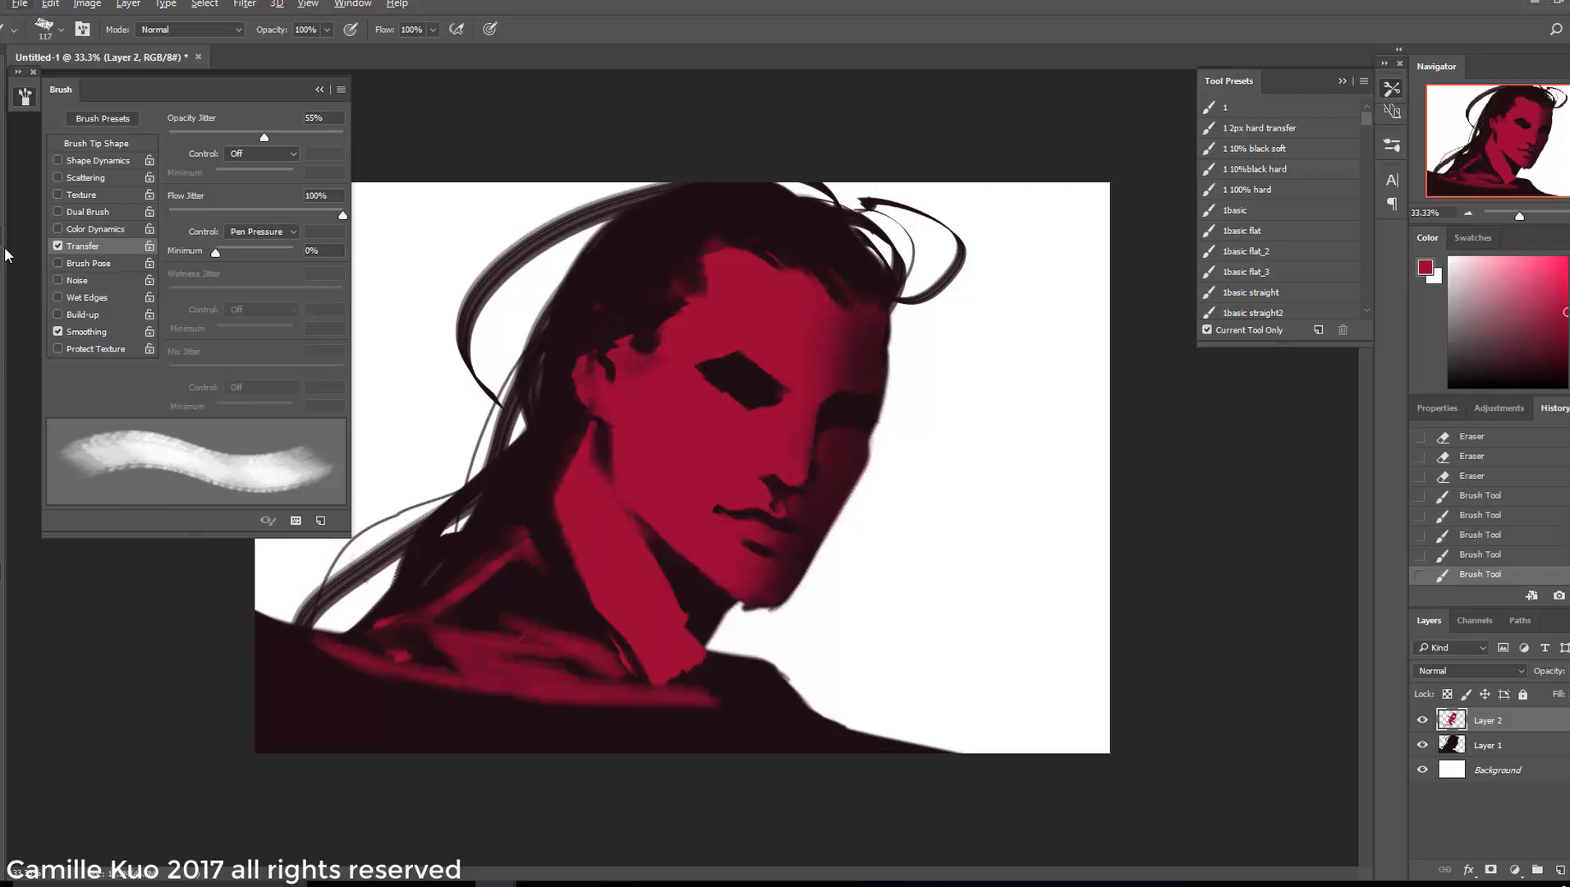
Paint crimson into the near eye socket with a resized Brush to separate the brow from the eye
right_click(864, 410)
left_click(963, 437)
mouse_move(850, 316)
left_mouse_down()
mouse_move(839, 378)
mouse_move(817, 397)
mouse_move(723, 378)
mouse_move(728, 397)
left_mouse_up()
right_click(873, 400)
left_click(963, 427)
right_click(778, 393)
left_click(870, 420)
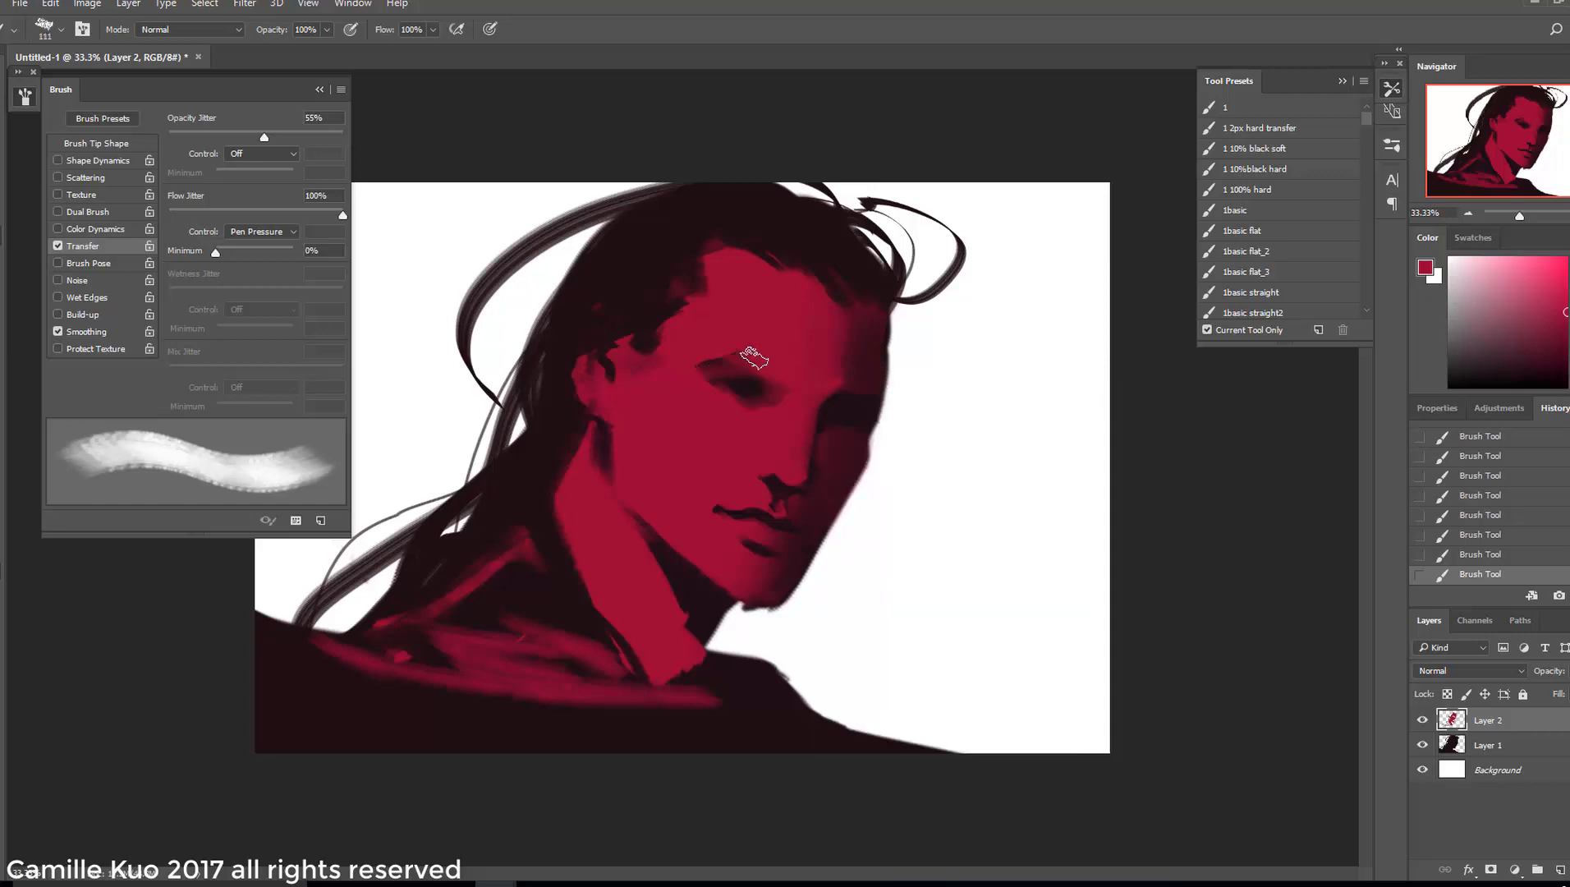
Undo the last two crimson brush strokes around the near eye
right_click(868, 427)
left_click(861, 403)
key("ctrl+alt+z")
key("ctrl+alt+z")
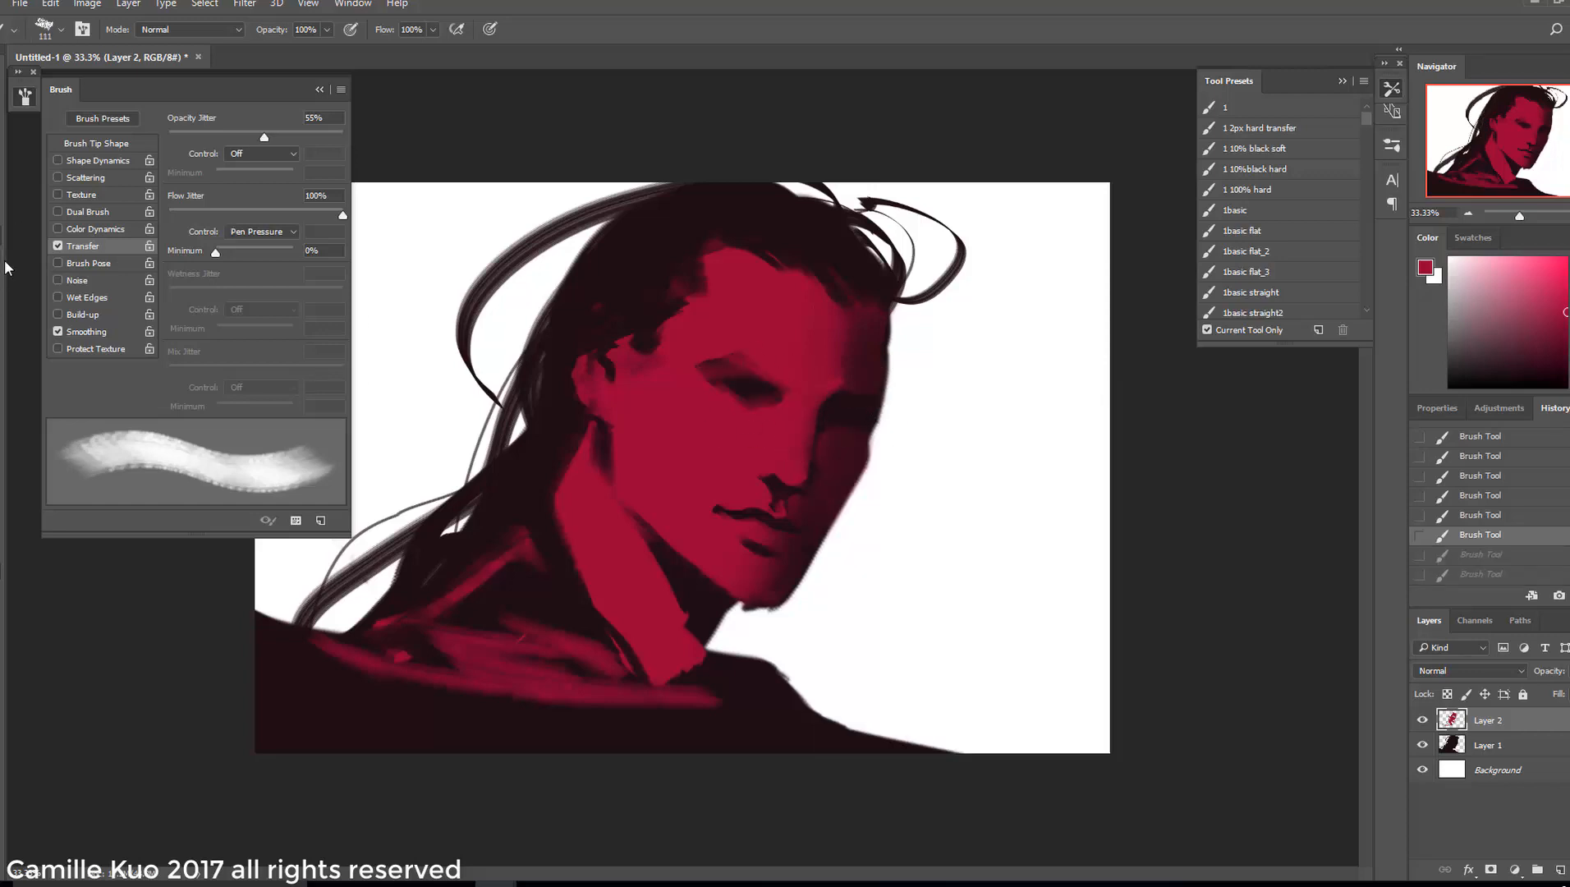
Try to paint a stroke into the far eye socket with a resized Brush
right_click(865, 405)
left_click(1009, 448)
mouse_move(839, 409)
left_mouse_down()
mouse_move(858, 403)
mouse_move(842, 427)
left_mouse_up()
key("ctrl+z")
Smudge the shadow around the far eye and the outer side of the face with the resized Smudge tool
left_click(4, 343)
right_click(872, 426)
left_click(919, 540)
left_click_drag(852, 410, 850, 419)
mouse_move(875, 379)
left_mouse_down()
mouse_move(865, 402)
mouse_move(936, 449)
left_mouse_up()
Try a Brush stroke beneath the near eye, and step back in the history
left_click(4, 234)
right_click(807, 377)
left_click(935, 449)
left_click_drag(731, 419, 775, 410)
left_click(1478, 554)
Sample a tone from the near brow and brush it over the near eye, enlarging the Brush to 124 px
left_click(739, 367, "alt")
right_click(791, 410)
left_click(915, 454)
left_click(753, 389)
right_click(798, 440)
left_click(930, 467)
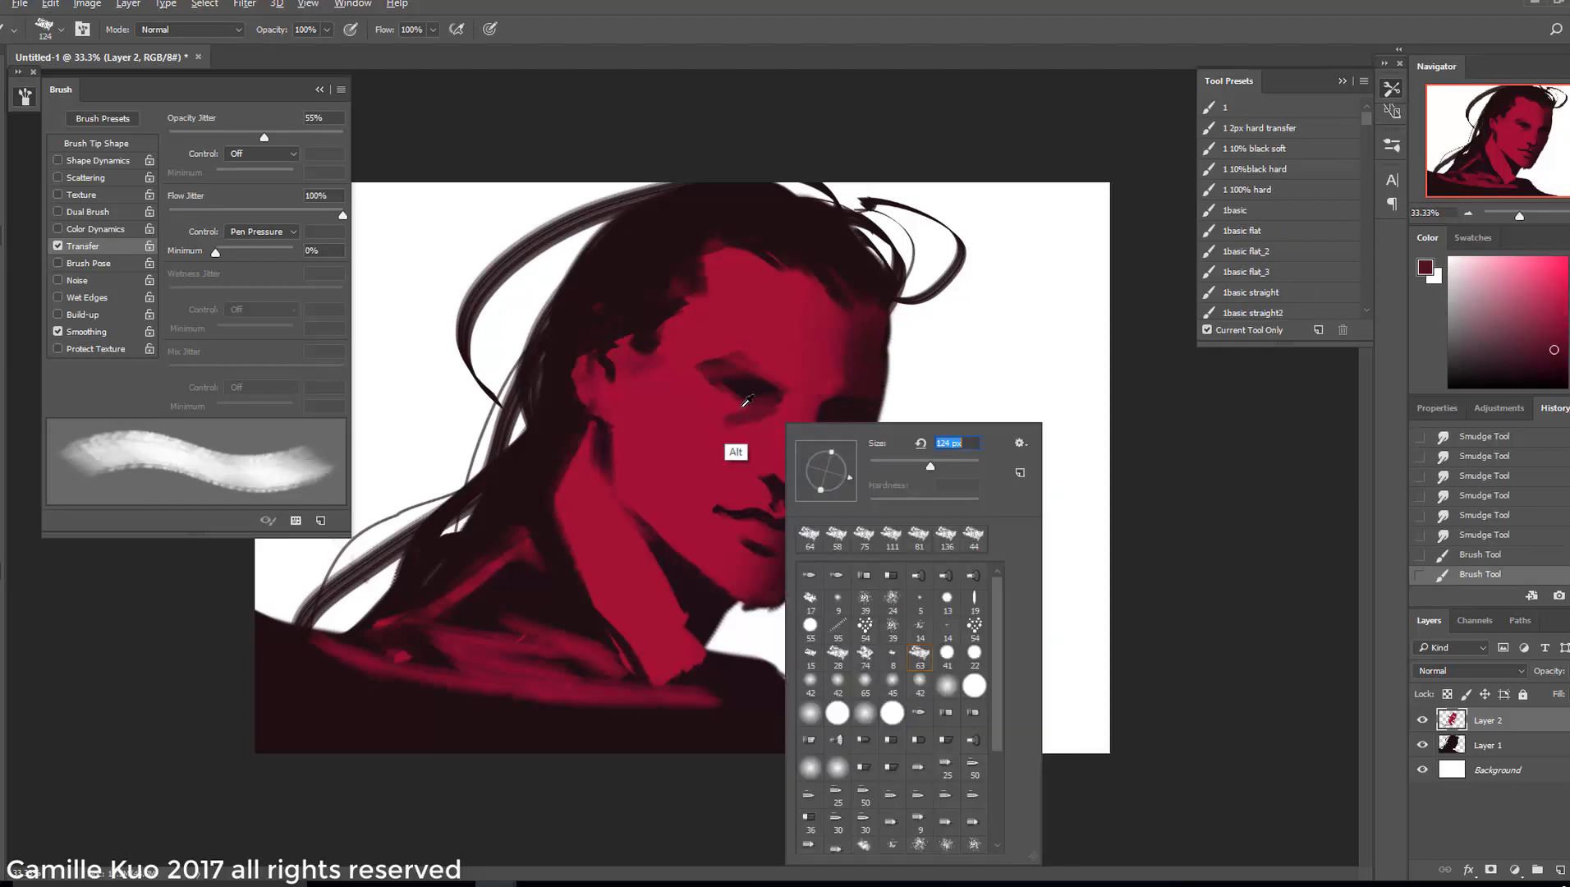
Brush dark maroon shading beneath the near eye and onto the cheek, resampling tones and reducing the Brush to 51 px
left_click(729, 455)
mouse_move(751, 409)
left_mouse_down()
mouse_move(727, 432)
mouse_move(766, 410)
left_mouse_up()
mouse_move(765, 410)
left_mouse_down()
mouse_move(669, 448)
mouse_move(760, 407)
mouse_move(703, 431)
mouse_move(739, 389)
mouse_move(715, 440)
mouse_move(741, 409)
mouse_move(679, 449)
left_mouse_up()
left_click(701, 435, "alt")
left_click(763, 406, "alt")
right_click(795, 414)
left_click(903, 443)
left_click(706, 379)
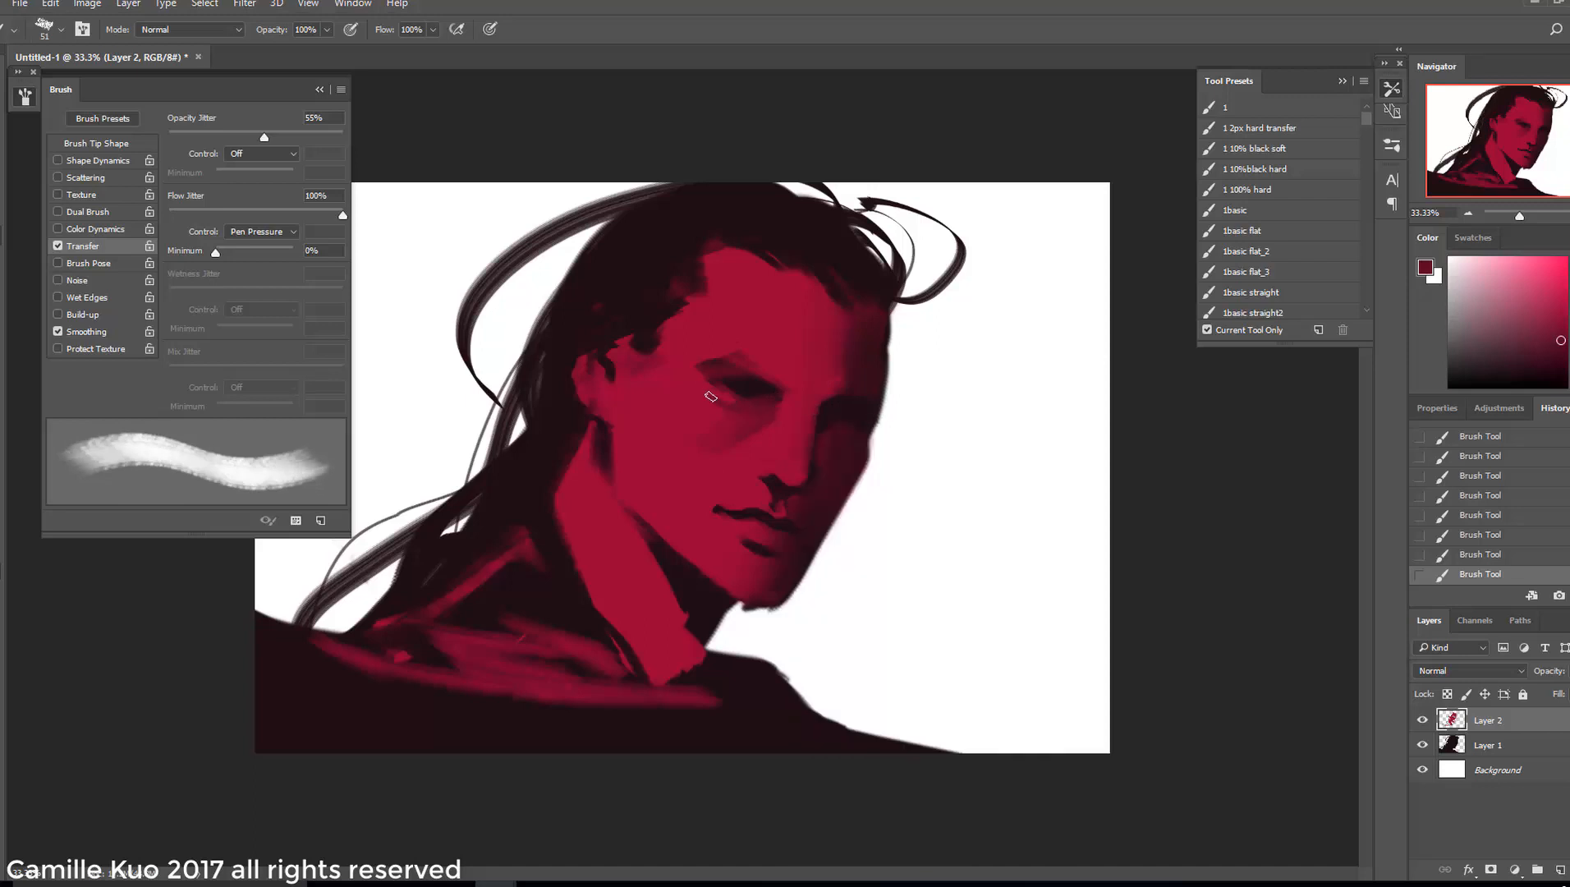
Try dark strokes across the near eye with a 39 px and smaller Brush, and step back through them
left_click(759, 401, "alt")
right_click(782, 397)
left_click_drag(916, 435, 920, 435)
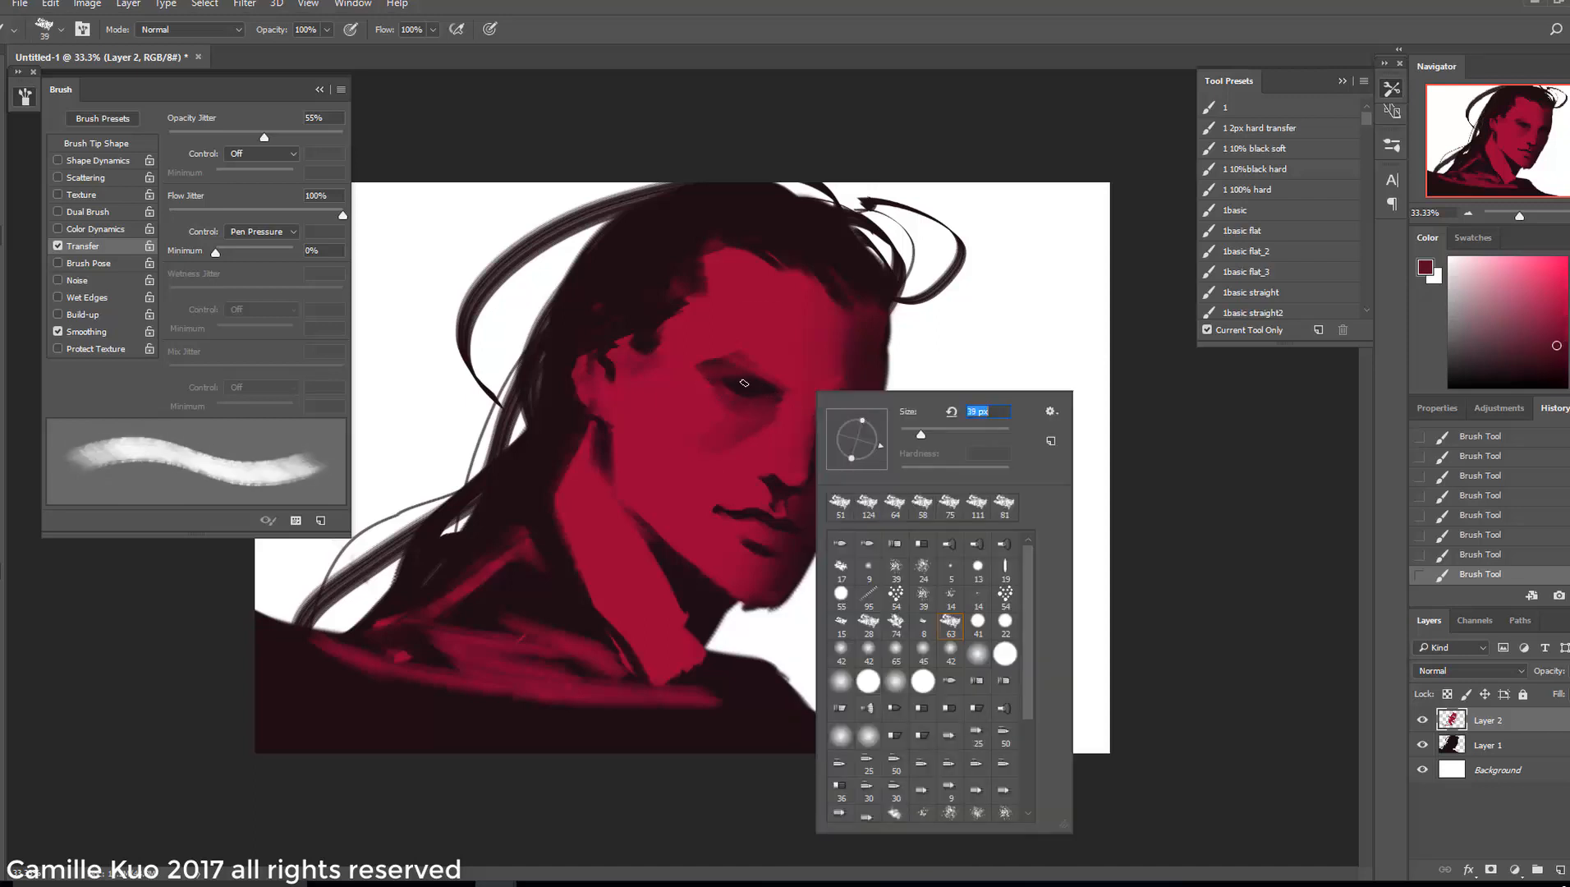
left_click(771, 382)
key("ctrl+z")
key("bracketleft")
left_click(751, 369, "alt")
mouse_move(724, 397)
left_mouse_down()
mouse_move(760, 400)
mouse_move(755, 382)
left_mouse_up()
key("ctrl+alt+z")
key("ctrl+alt+z")
key("ctrl+alt+z")
Try more near-eye strokes with resized Brushes, and revert to an earlier history state
right_click(767, 379)
left_click(890, 417)
right_click(785, 383)
left_click(897, 428)
left_click(1477, 457)
Redefine the near eye with a small Brush, and dab shading on the cheek beside the nose with a larger one
right_click(744, 381)
left_click(852, 425)
right_click(873, 476)
left_click(1006, 478)
left_click(752, 476)
Sample the tone below the near eye and brush soft shading diagonally down the cheek with an enlarged Brush
left_click(768, 413, "alt")
key("bracketright")
key("bracketright")
mouse_move(752, 453)
left_mouse_down()
mouse_move(751, 473)
mouse_move(698, 494)
left_mouse_up()
left_click(744, 452, "alt")
right_click(743, 454)
left_click(900, 478)
Paint the inner end of the near brow with near-black sampled from the far eye socket
mouse_move(800, 367)
left_mouse_down()
mouse_move(802, 332)
mouse_move(748, 361)
left_mouse_up()
right_click(775, 352)
left_click(910, 396)
left_click(848, 402, "alt")
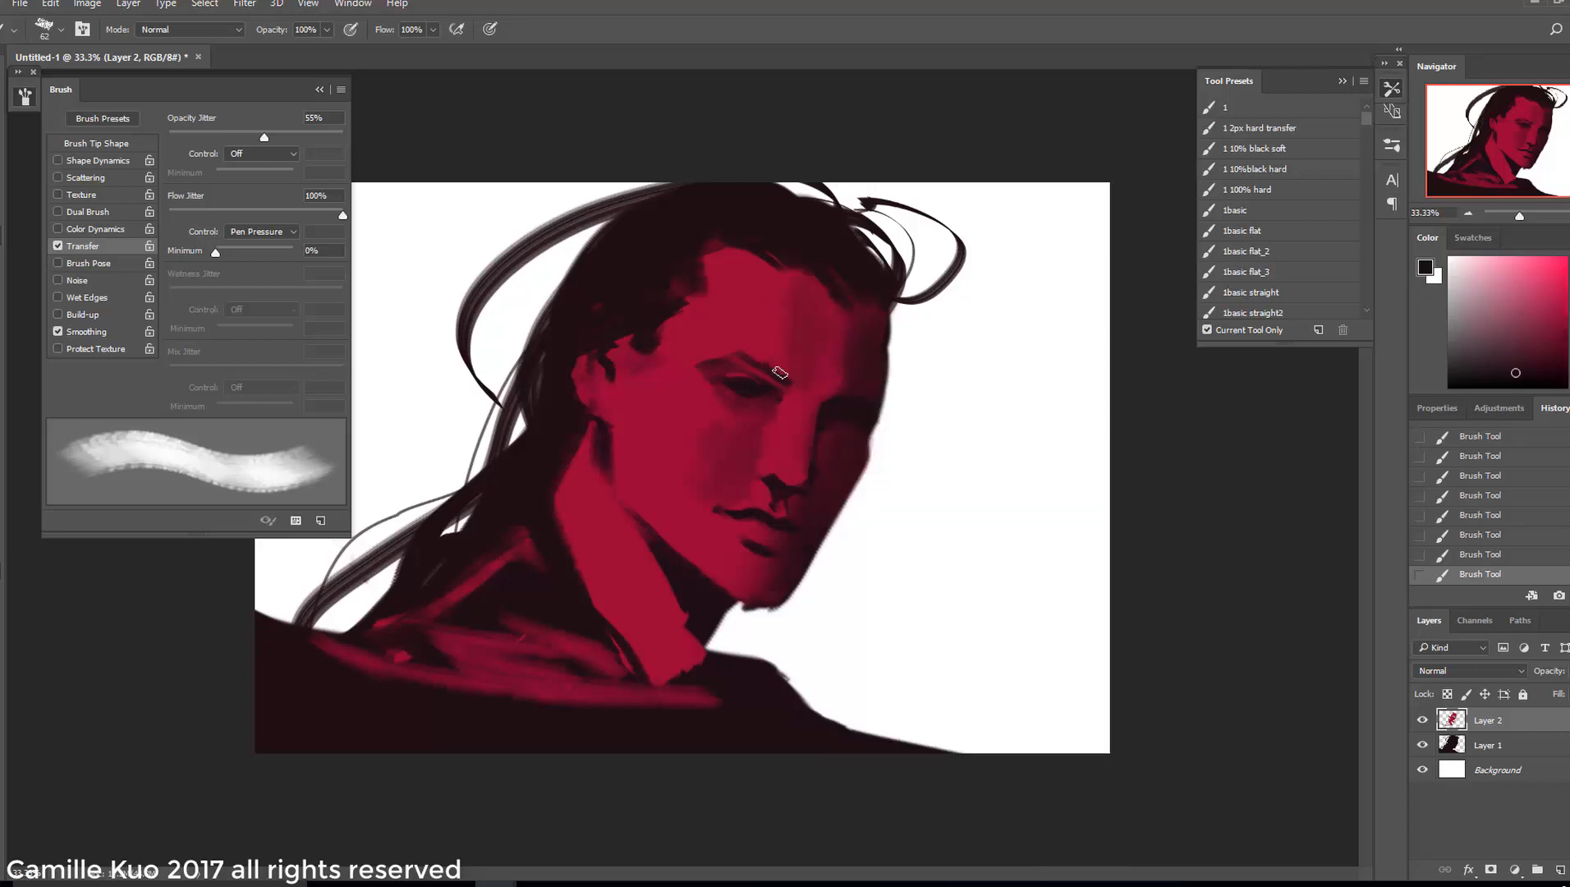
right_click(748, 362)
left_click(865, 406)
Rework the area between the near brow and nose bridge with sampled tones, resizing the Brush between strokes
left_click(684, 362, "alt")
key("bracketright")
key("bracketright")
right_click(823, 394)
left_click(922, 438)
right_click(802, 380)
left_click(914, 423)
right_click(819, 379)
left_click(919, 424)
left_click_drag(791, 386, 807, 386)
Darken the shadow side and base of the nose with dark maroon, resizing the Brush between strokes
right_click(845, 472)
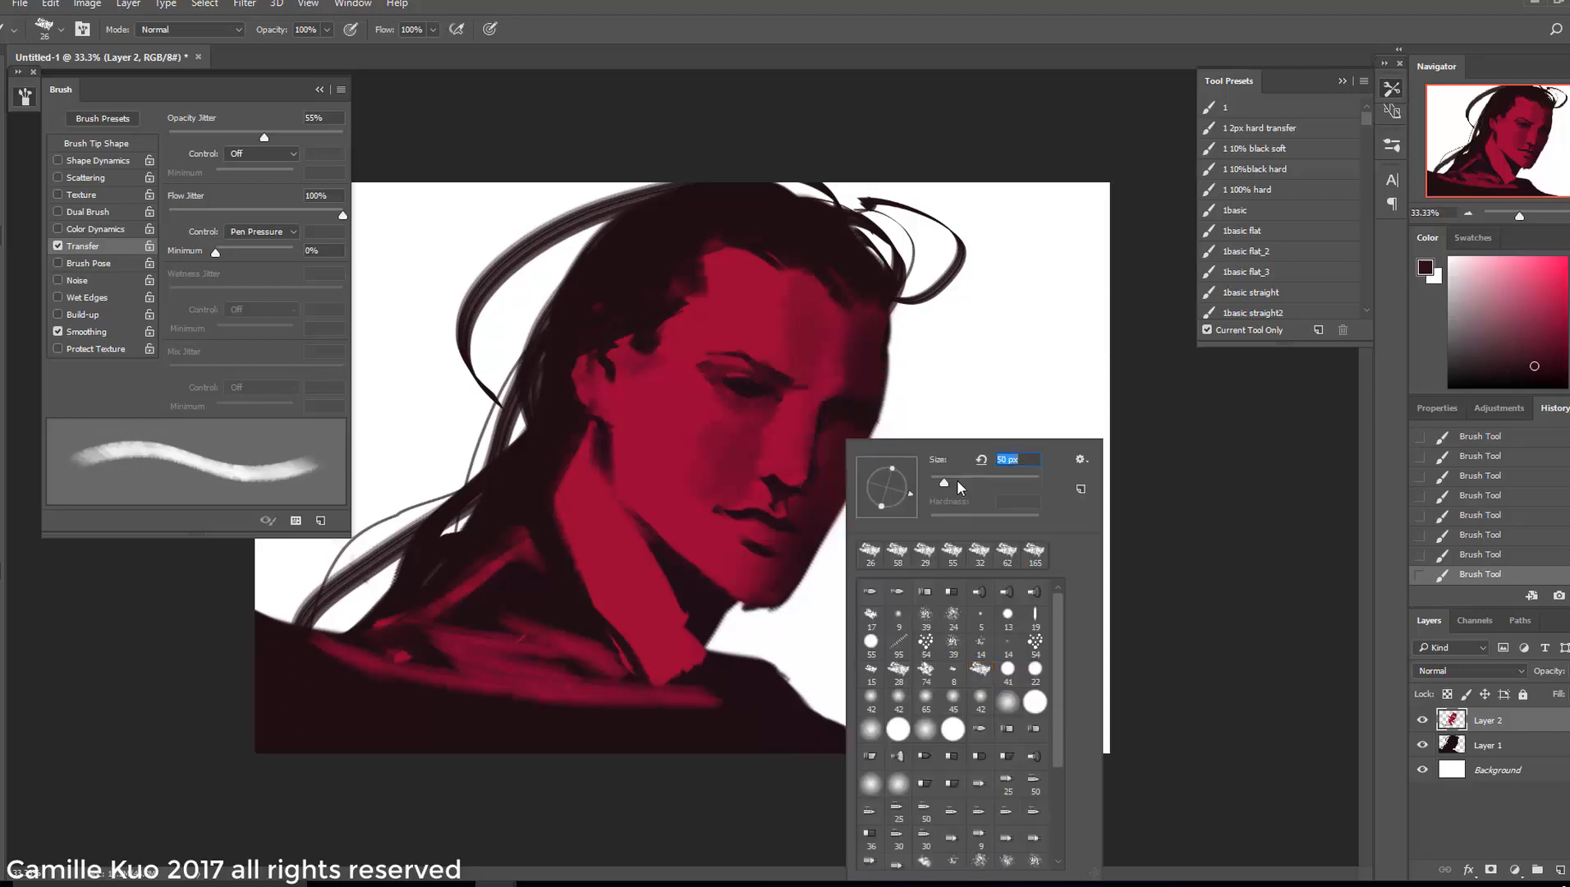
left_click(953, 481)
right_click(831, 483)
left_click(930, 481)
right_click(803, 484)
left_click(906, 481)
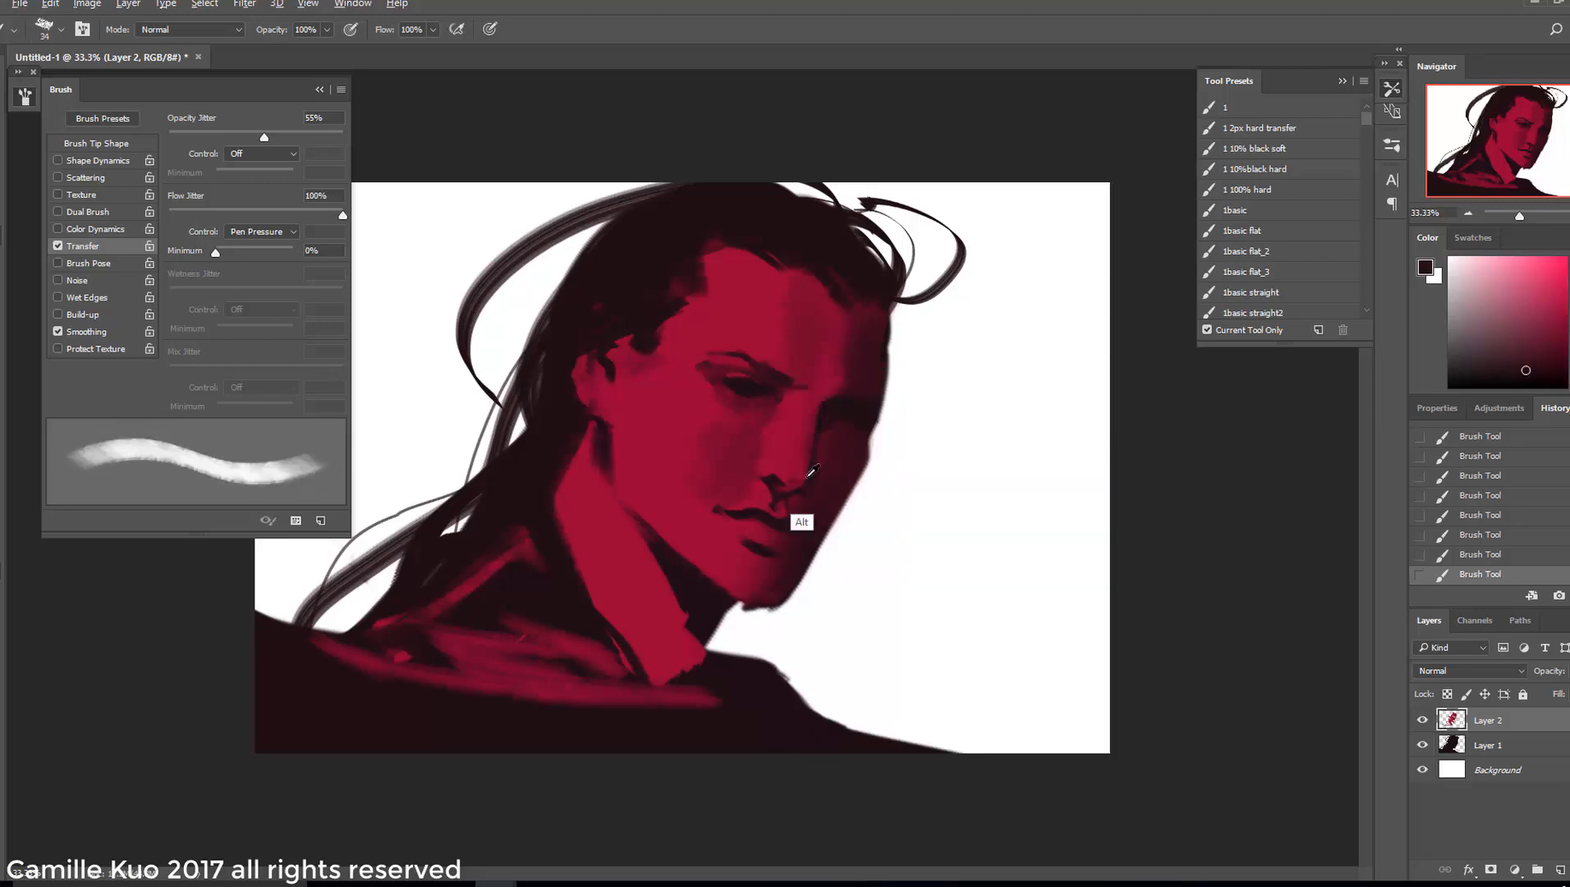
Try crimson strokes on the nose tip and nostril, and step back through the last three
right_click(790, 483, "alt")
left_click(793, 479, "alt")
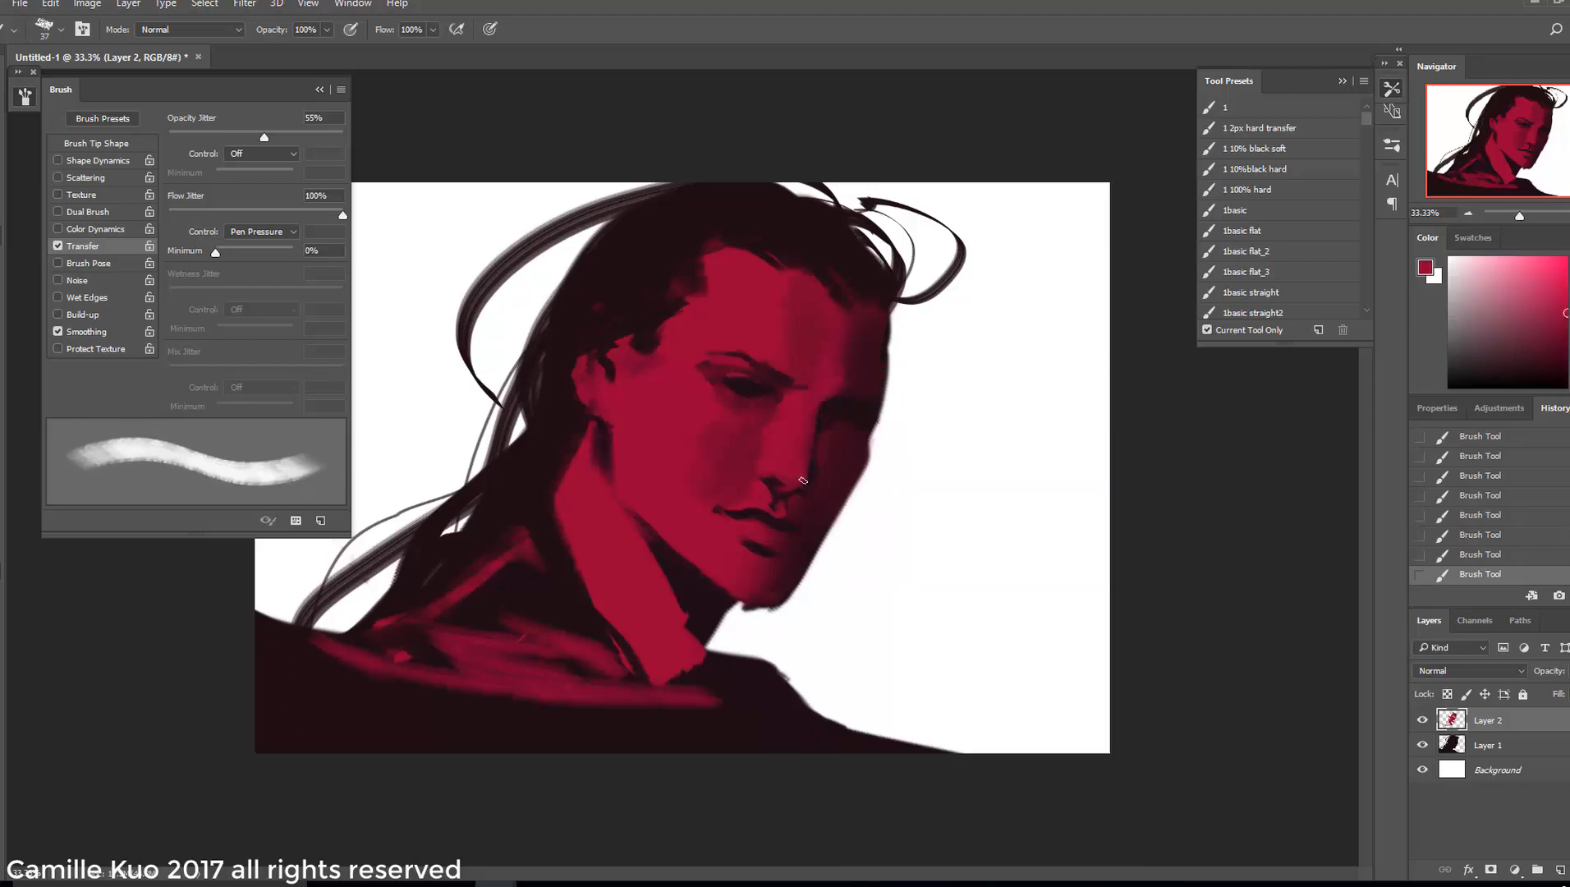
left_click(780, 480, "alt")
left_click(776, 459, "alt")
right_click(788, 460)
left_click(890, 482)
key("ctrl+alt+z")
key("ctrl+alt+z")
key("ctrl+alt+z")
Repaint the underside of the nose tip, and brush a mid red along the nose bridge with a small Brush
left_click(790, 483, "alt")
left_click_drag(789, 487, 779, 498)
right_click(862, 418)
left_click(961, 465)
left_click(802, 379, "alt")
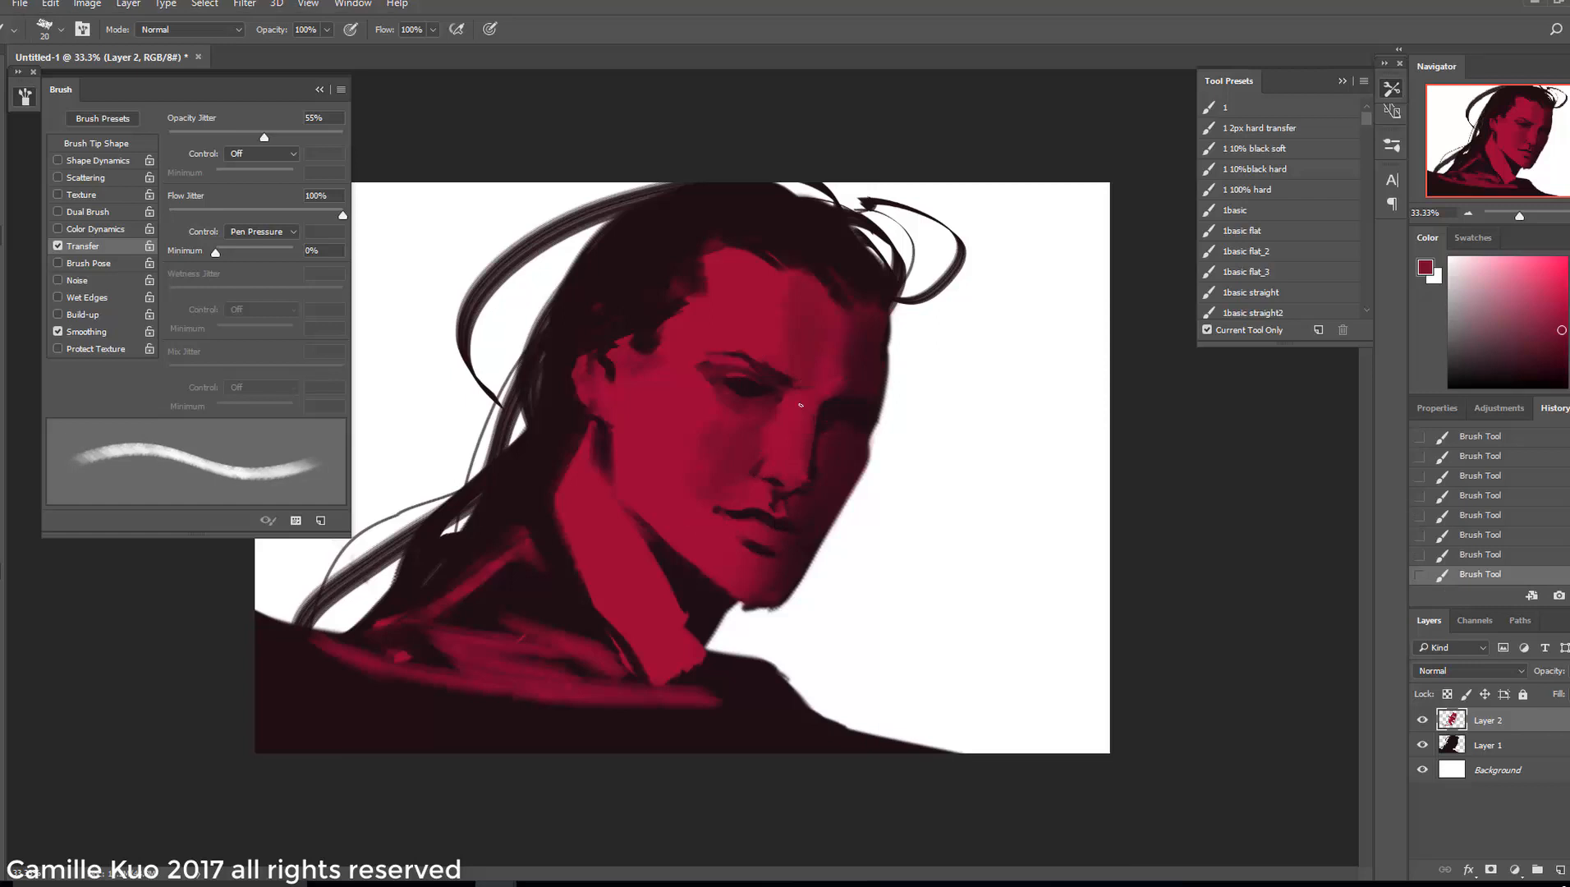
right_click(842, 404)
left_click(953, 450)
left_click(799, 417)
Refine the nose ridge and the skin below the near eye with sampled crimson, adjusting the Brush size
right_click(798, 428)
left_click(778, 455)
right_click(795, 435)
left_click(928, 460)
right_click(781, 429)
left_click(784, 406, "alt")
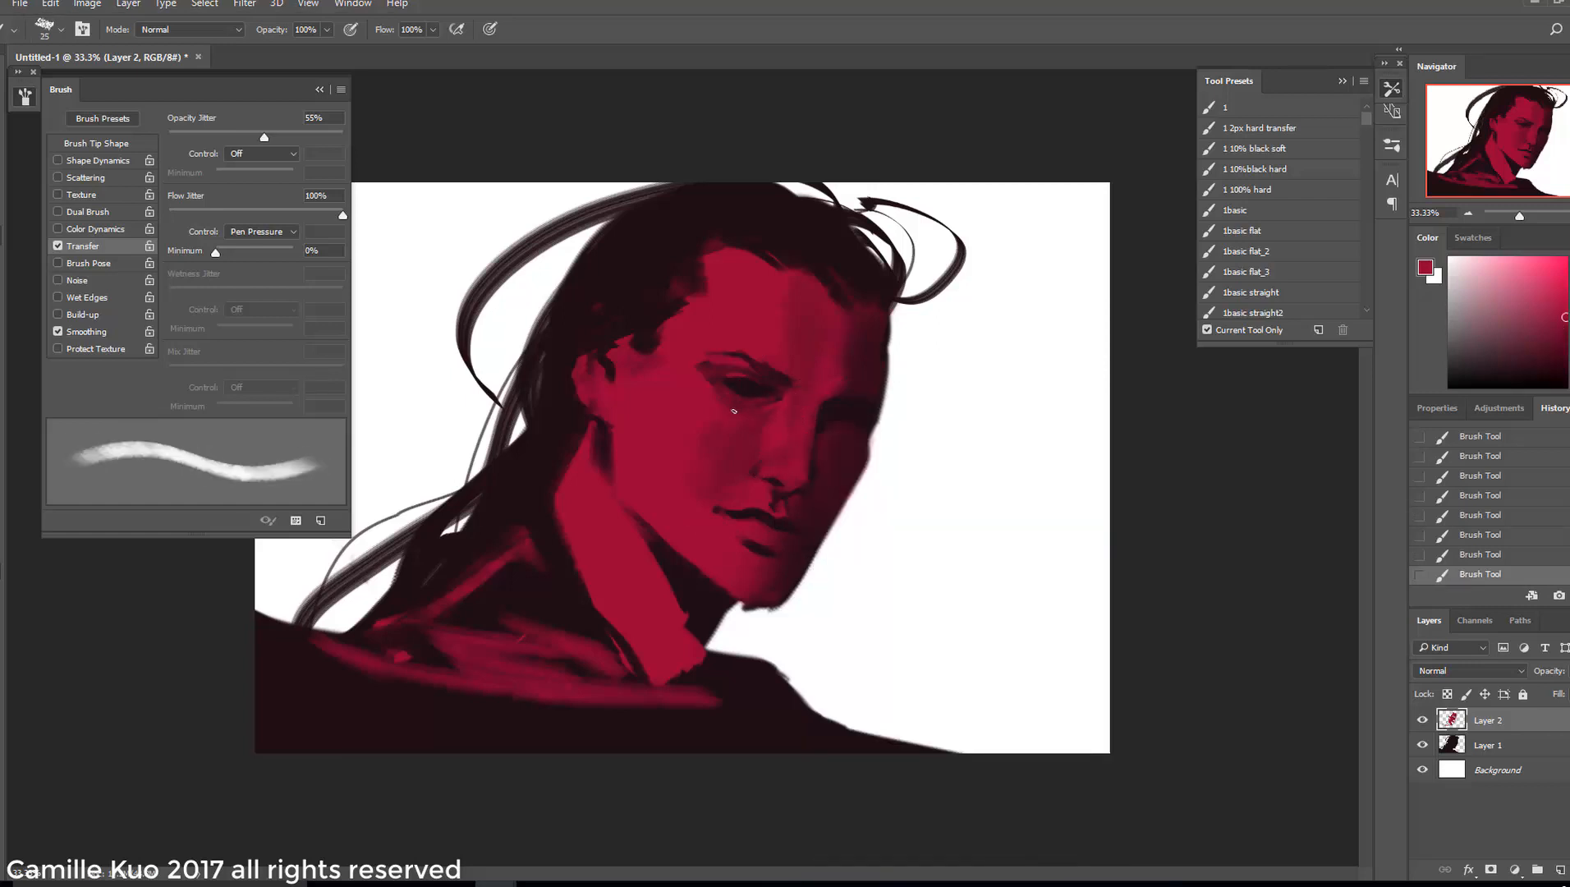
right_click(782, 433)
left_click(870, 477)
Sample the cheek tone and brush broad shading down the near temple and cheek
left_click(710, 445, "alt")
left_click_drag(650, 417, 661, 438)
mouse_move(674, 341)
left_mouse_down()
mouse_move(655, 462)
mouse_move(717, 461)
mouse_move(683, 477)
left_mouse_up()
left_click(713, 461, "alt")
Resize the Brush to 51 px and paint around the lips and chin with tones sampled there
right_click(778, 496)
left_click(862, 538)
left_click(752, 593, "alt")
left_click(768, 536, "alt")
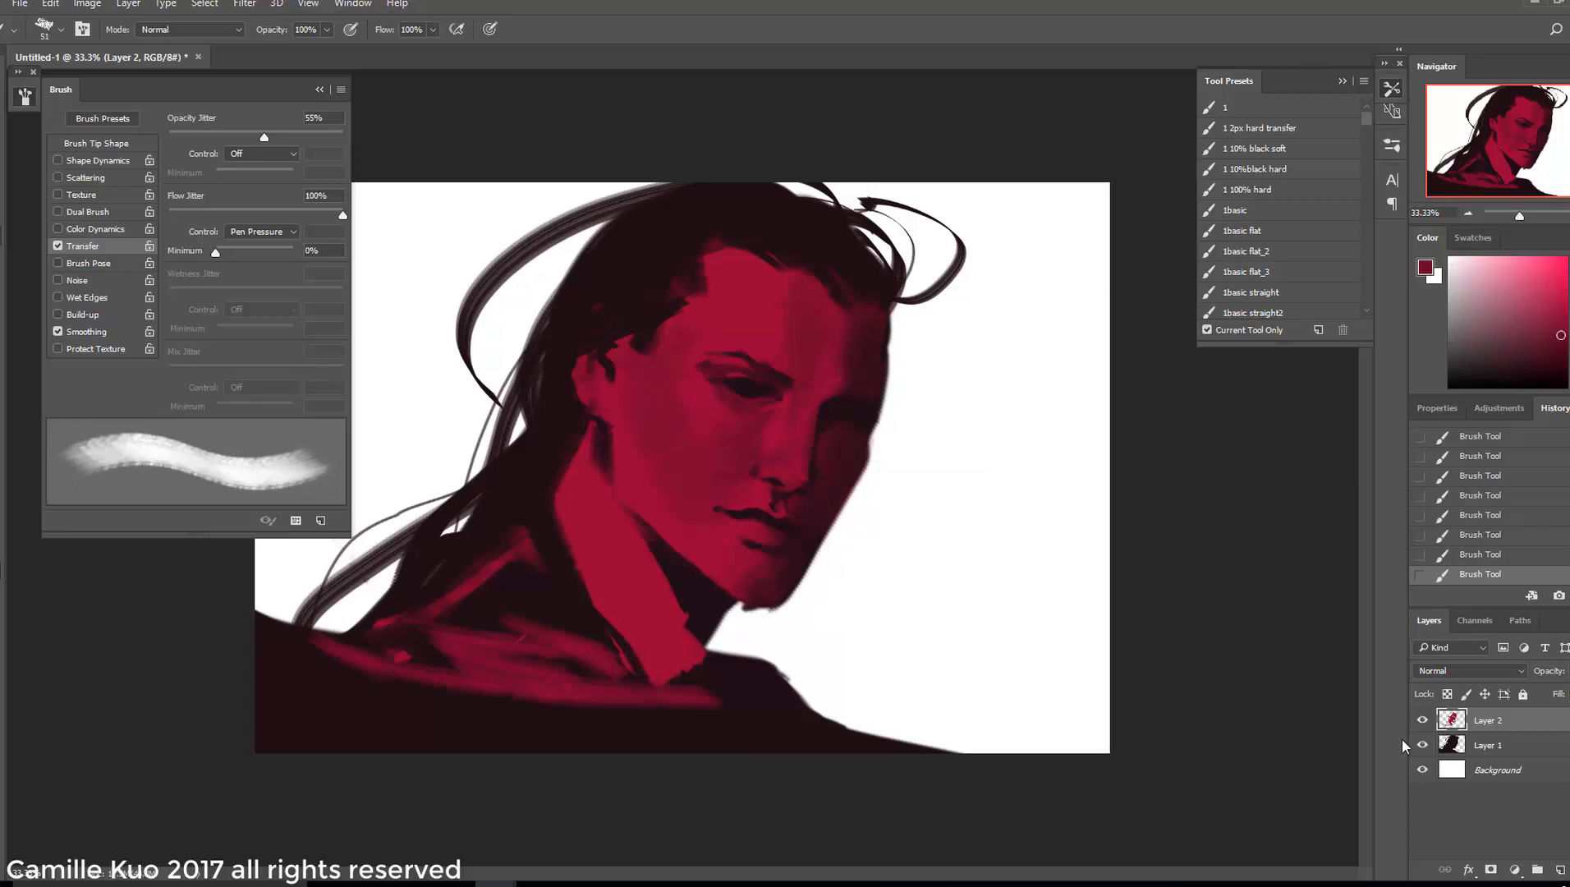
Erase the dark outline beneath the chin on Layer 1 with a resized Eraser
left_click(1487, 745)
key("e")
right_click(841, 525)
left_click(946, 484)
left_click_drag(798, 606, 745, 613)
mouse_move(742, 613)
left_mouse_down()
mouse_move(792, 605)
mouse_move(801, 586)
left_mouse_up()
Trim the chin's lower edge and the far jawline with a resized Eraser
right_click(850, 526)
left_click(944, 483)
left_click_drag(802, 588, 772, 610)
left_click_drag(770, 611, 741, 607)
left_click_drag(850, 497, 770, 604)
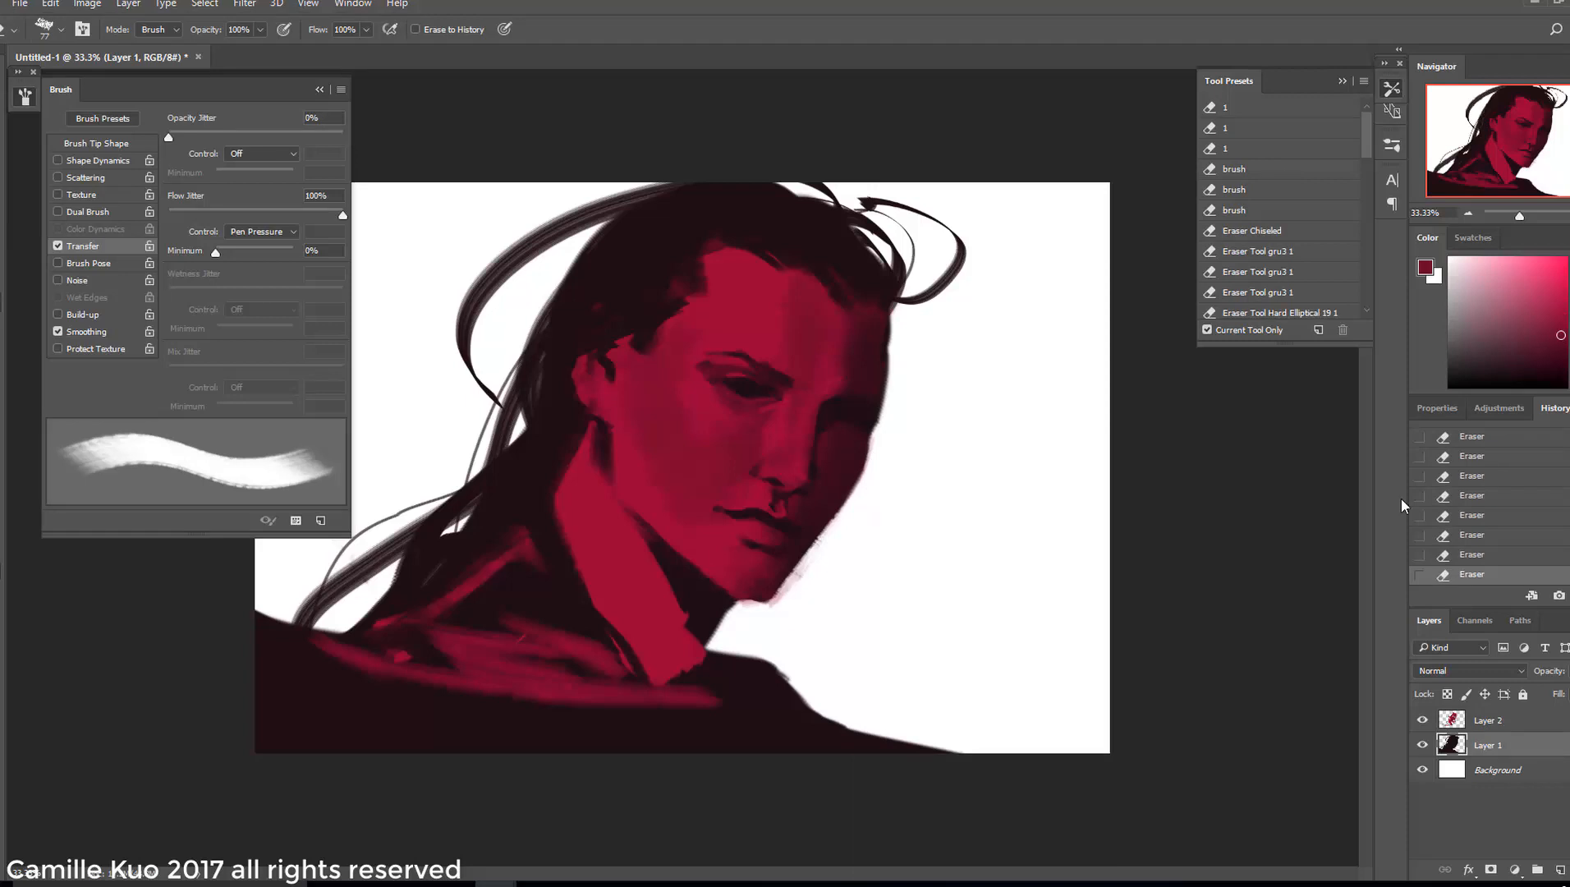
Revert the latest eraser strokes in the history and erase along the far jawline with a larger Eraser
left_click(1508, 439)
left_click(1509, 496)
left_click(1509, 457)
key("]")
left_click_drag(873, 488, 803, 581)
Repaint the far edge of the forehead and brow on Layer 2 with a tone sampled from the shadowed cheek
left_click(1493, 724)
key("b")
left_click(859, 489, "alt")
right_click(911, 386)
left_click(964, 497)
left_click_drag(879, 324, 879, 392)
left_click_drag(878, 381, 876, 406)
Shrink the Brush to 18 px and paint a thin crimson eyelid line above the near eye
left_click(838, 415, "alt")
key("[")
key("[")
key("[")
key("[")
key("[")
key("[")
left_click(727, 376, "alt")
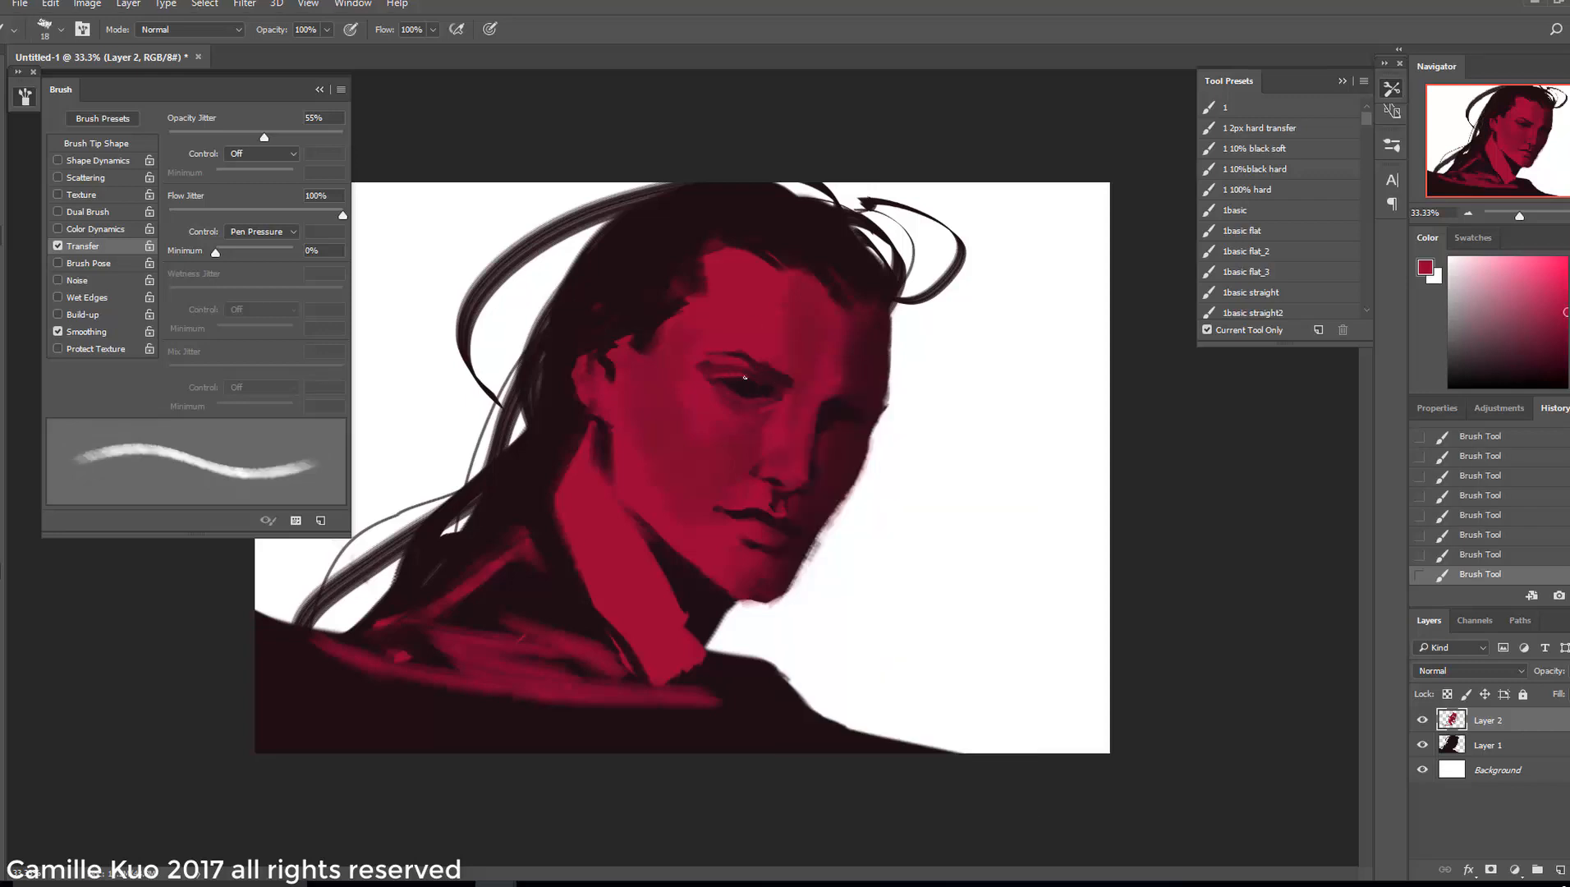
left_click(723, 371, "alt")
Sample reds from the nose bridge and forehead and blend the forehead's planes, enlarging the Brush to 114 px
left_click(796, 410, "alt")
right_click(778, 413)
left_click(800, 337, "alt")
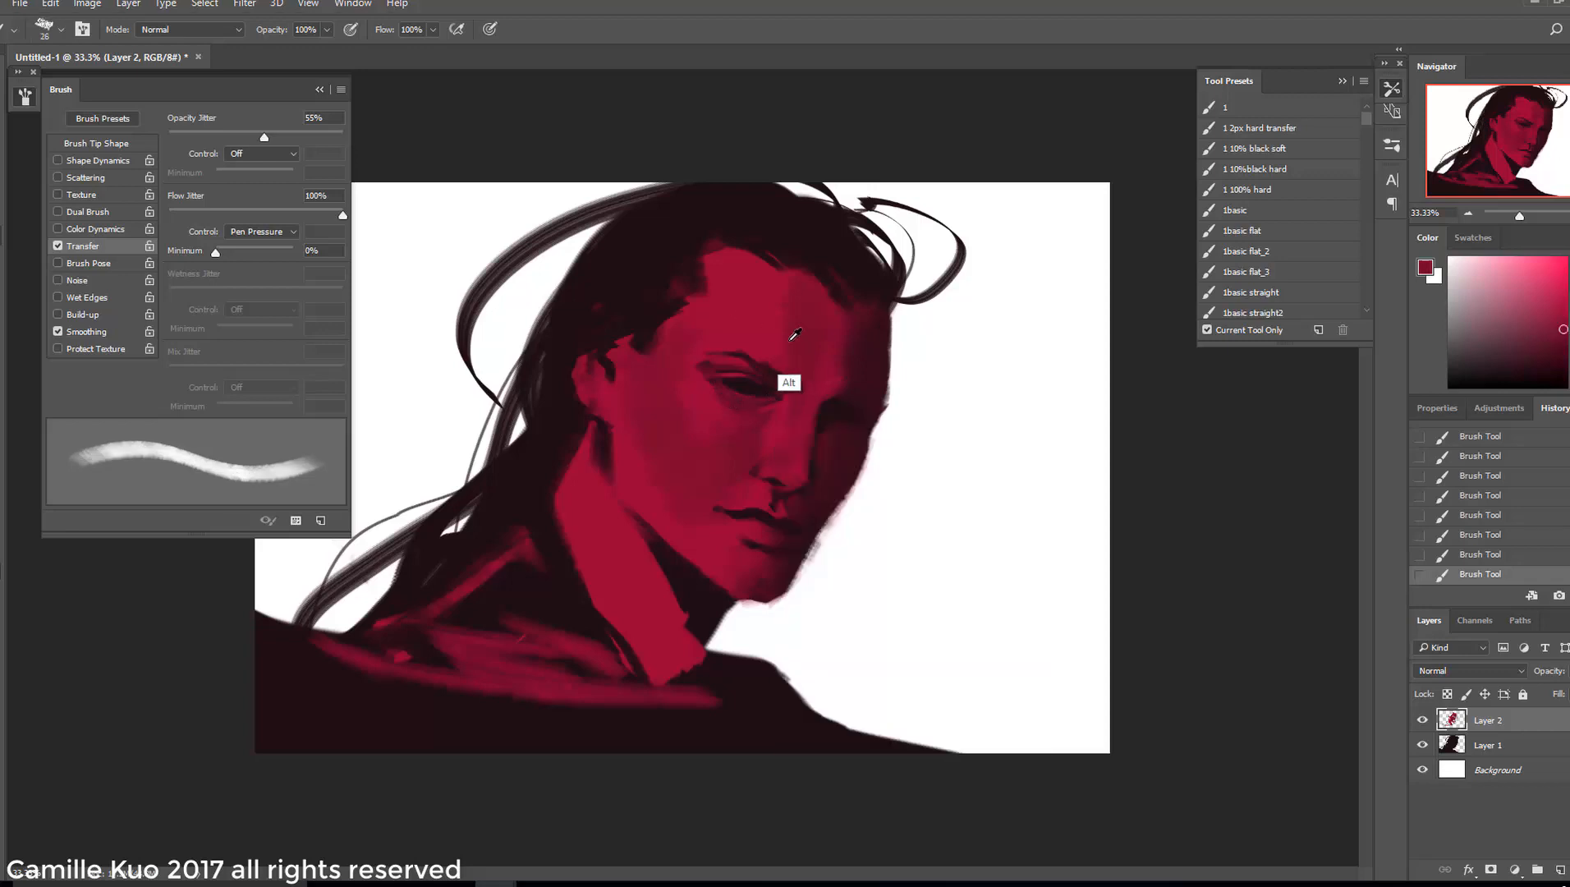
right_click(773, 320)
left_click(825, 432)
right_click(699, 349)
left_click(877, 382)
left_click(752, 317, "alt")
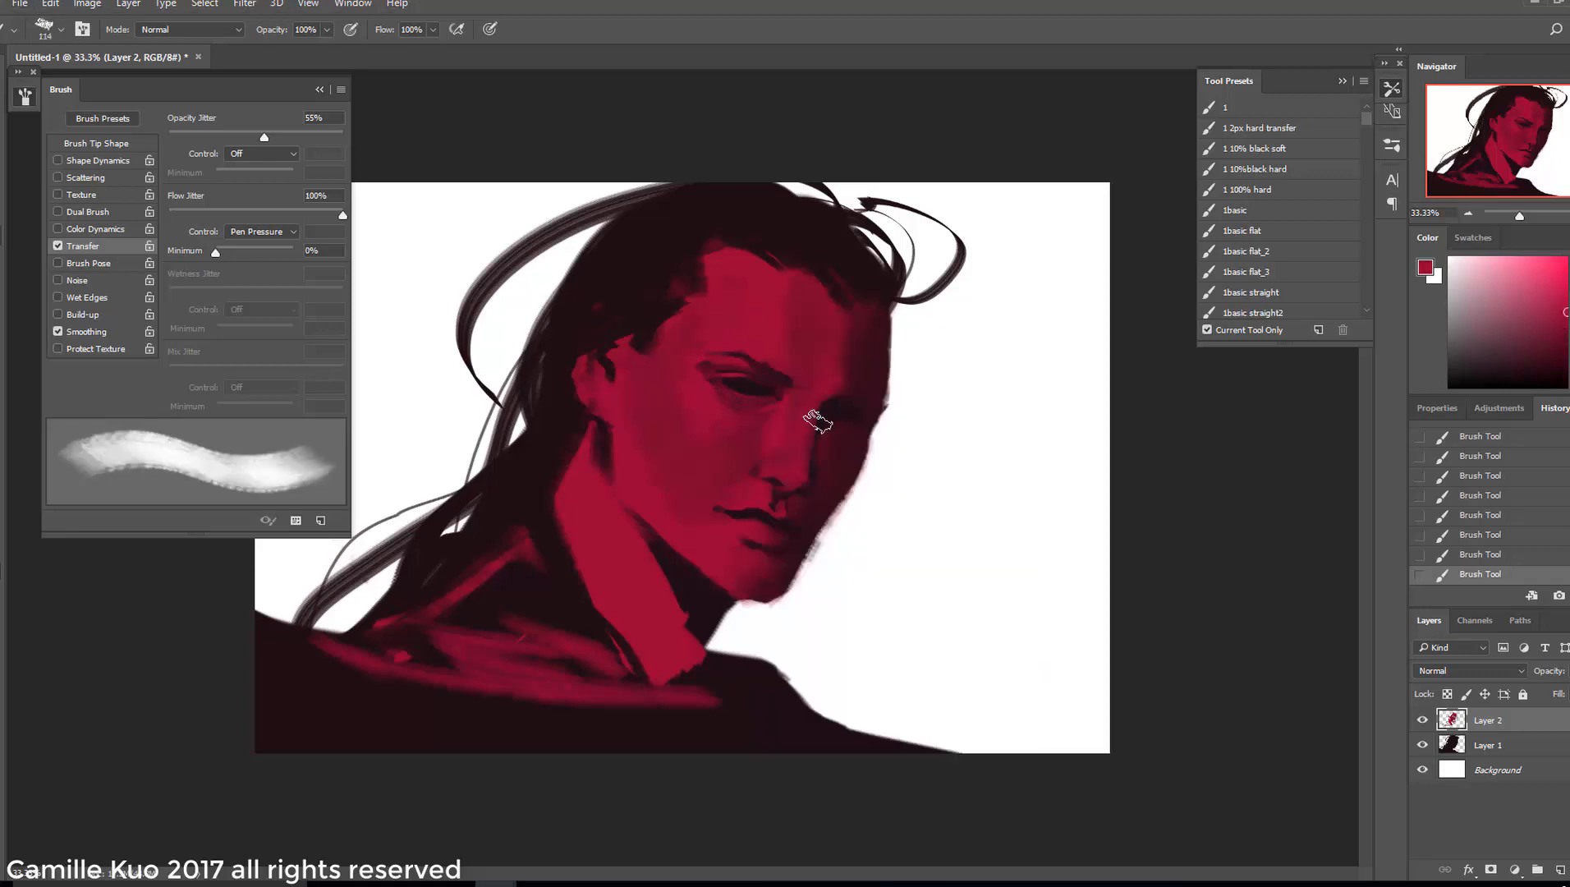
Brush crimson over the nose bridge beside the far eye, resizing the Brush between strokes
right_click(787, 421)
left_click(950, 456)
right_click(859, 442)
left_click(1026, 476)
Sample the dark shadow beside the nose and define the far eye socket with a 39 px Brush
left_click(824, 447, "alt")
key("bracketleft")
key("bracketleft")
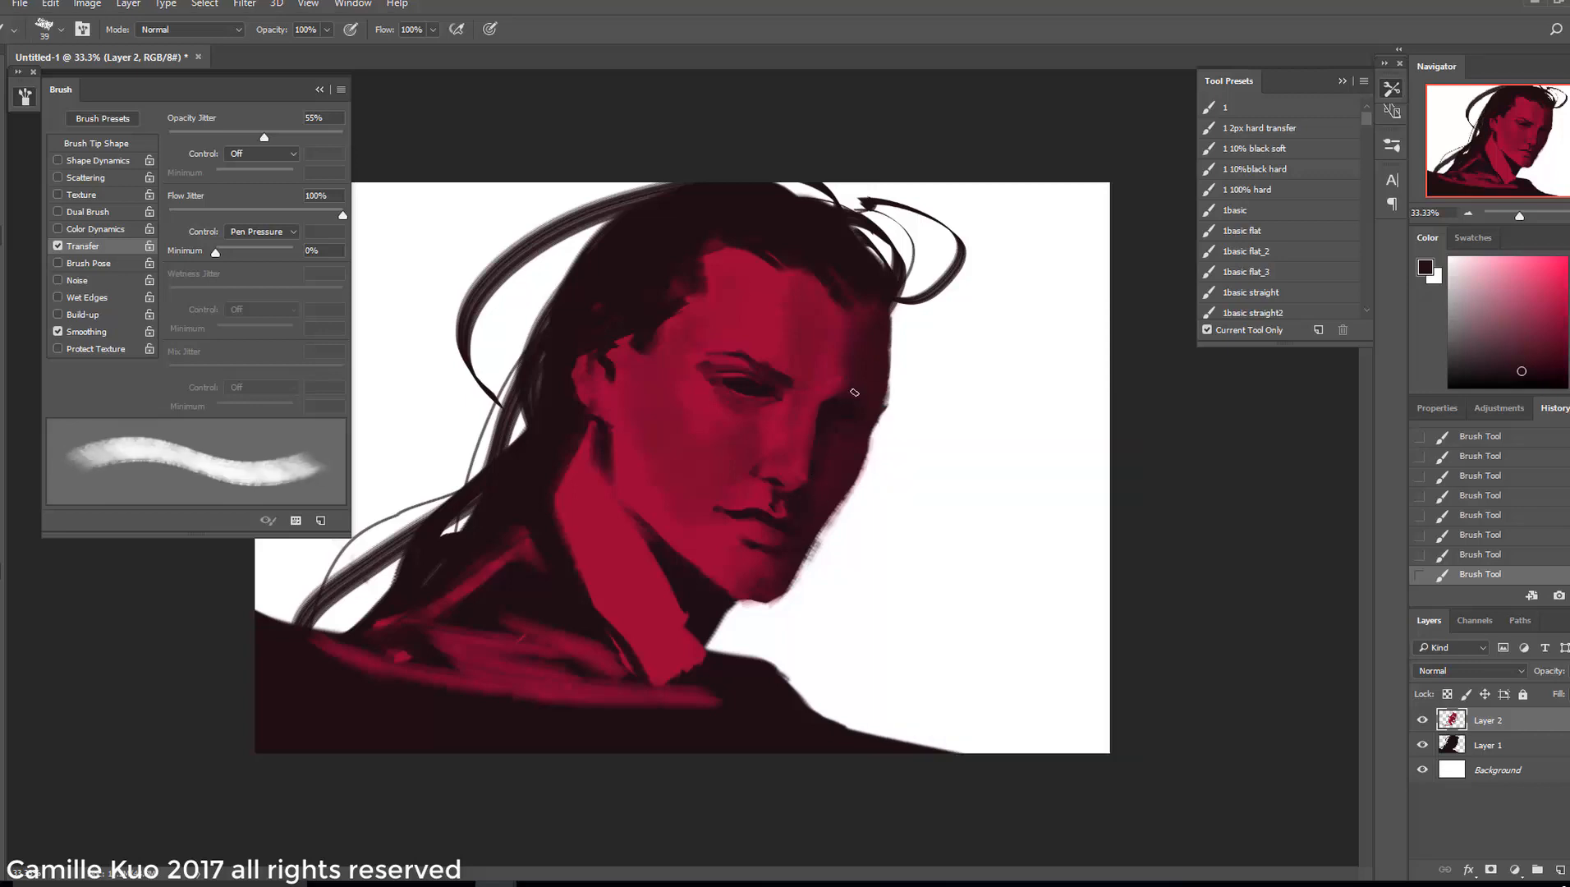
Sample the crimson above the near eyebrow and touch up the skin around the brow, resizing the Brush down to 45 px
left_click(738, 339, "alt")
right_click(726, 348)
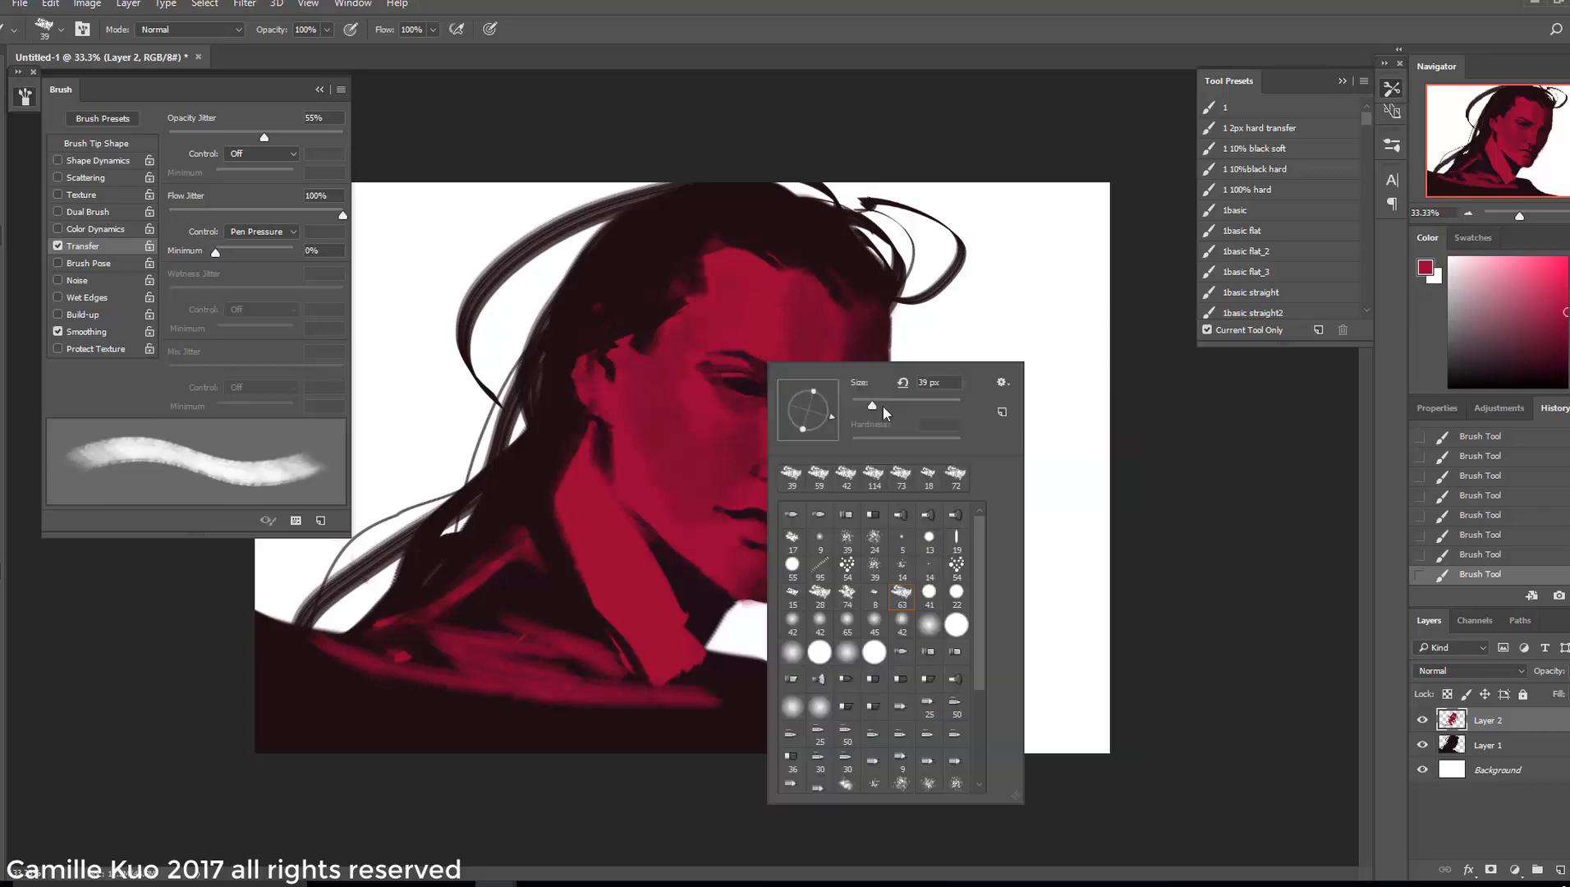
left_click(896, 404)
right_click(724, 322)
left_click(904, 378)
key("bracketleft")
key("bracketleft")
key("bracketleft")
key("bracketleft")
key("bracketleft")
key("bracketleft")
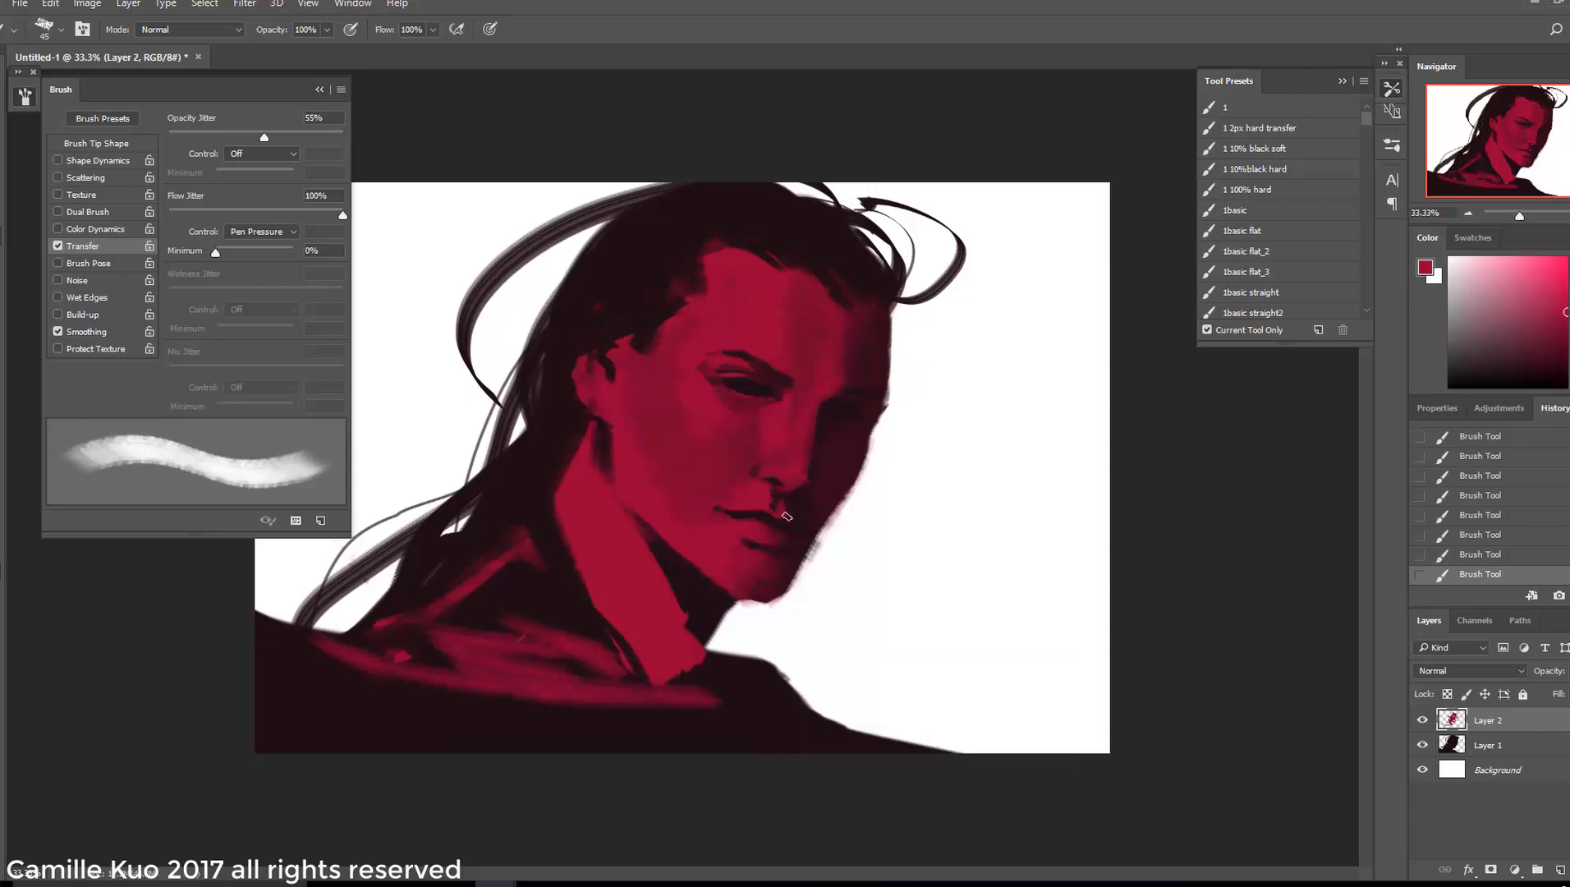
Sample reds around the near side of the mouth and repaint the edge of the upper lip with a smaller Brush
left_click(739, 526, "alt")
left_click(733, 519, "alt")
left_click(733, 525, "alt")
left_click(737, 519, "alt")
left_click(737, 527, "alt")
right_click(732, 514)
left_click(901, 490)
left_click_drag(729, 513, 755, 516)
Sample the skin red and the lips' dark tone, and refine the mouth's parting line with a 25 px Brush
left_click(777, 520, "alt")
left_click(736, 500, "alt")
right_click(735, 503)
left_click(862, 490)
right_click(788, 525)
left_click(775, 526, "alt")
right_click(775, 524)
left_click(894, 486)
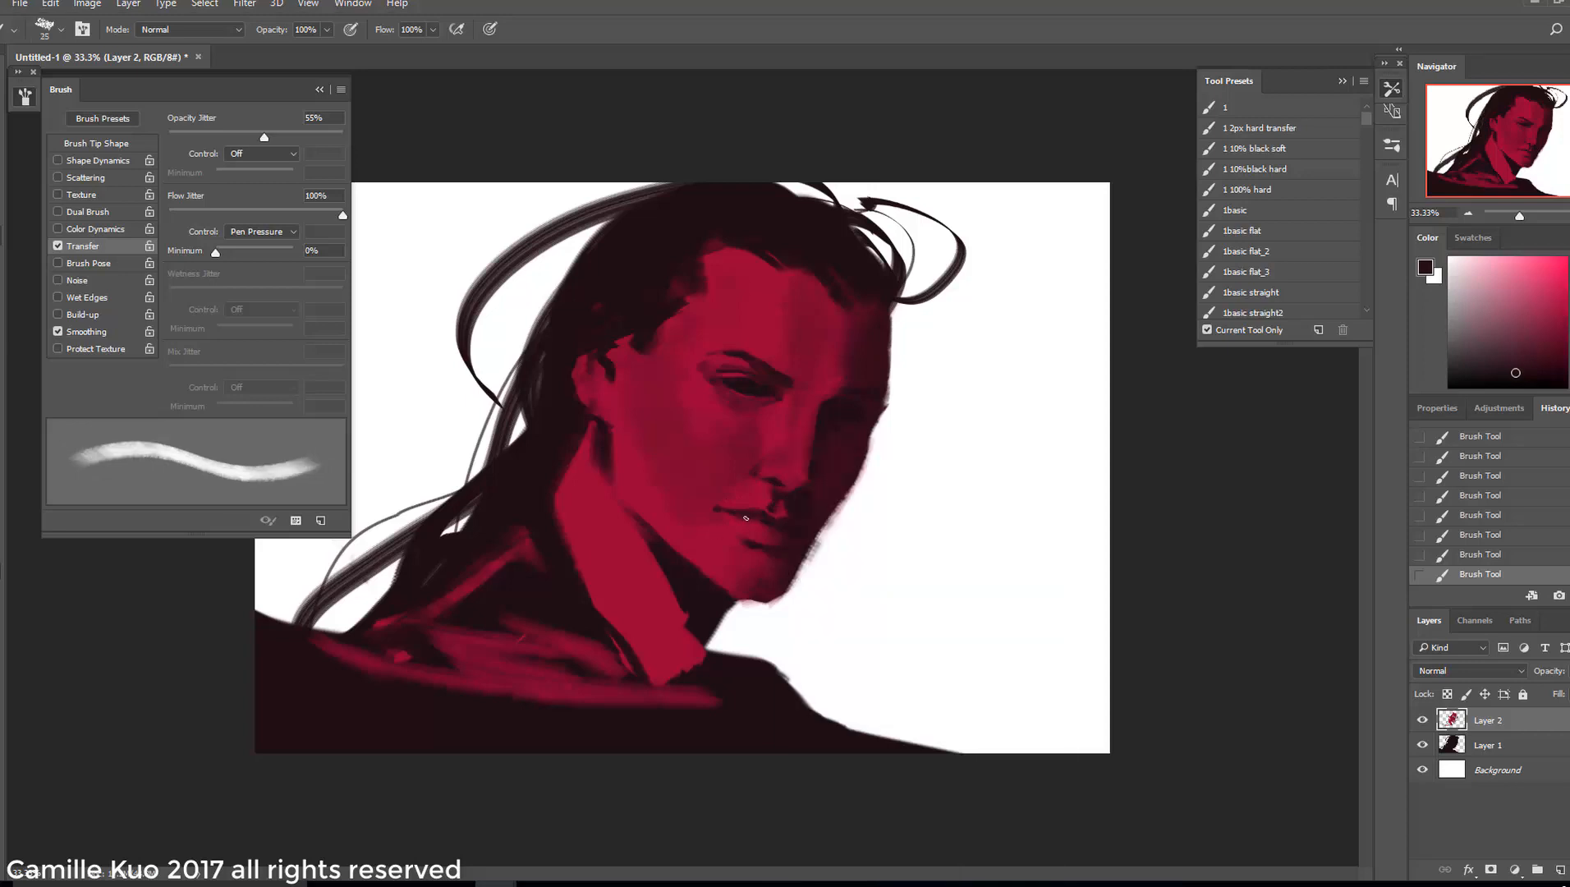
Shrink the Brush to 17 px, sample the dark red by the lips and deepen the near corner of the mouth
right_click(747, 512)
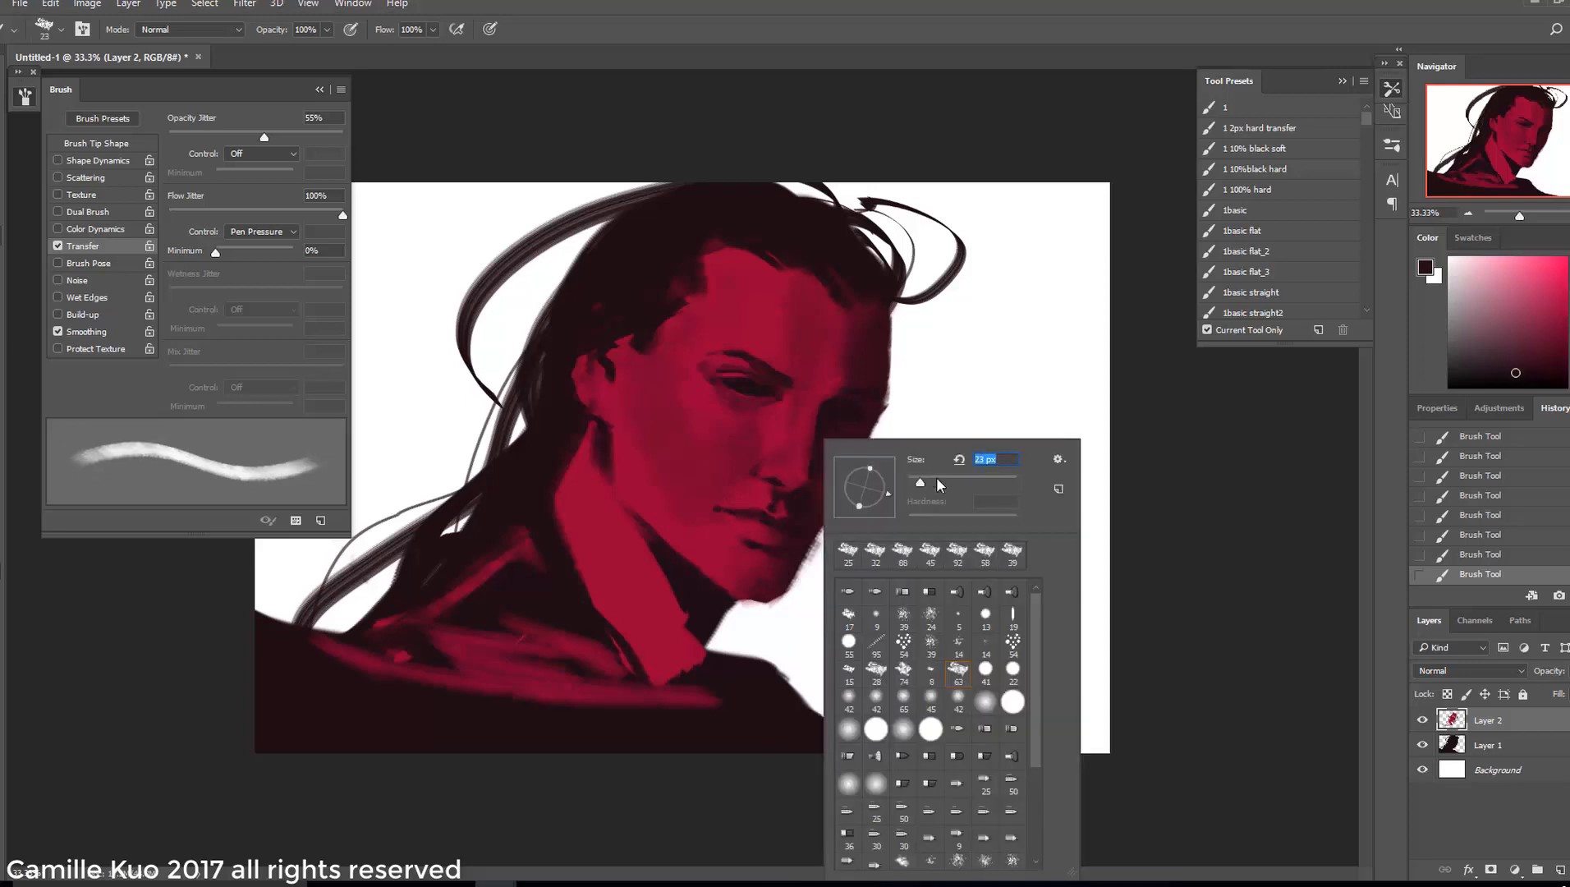
left_click(936, 481)
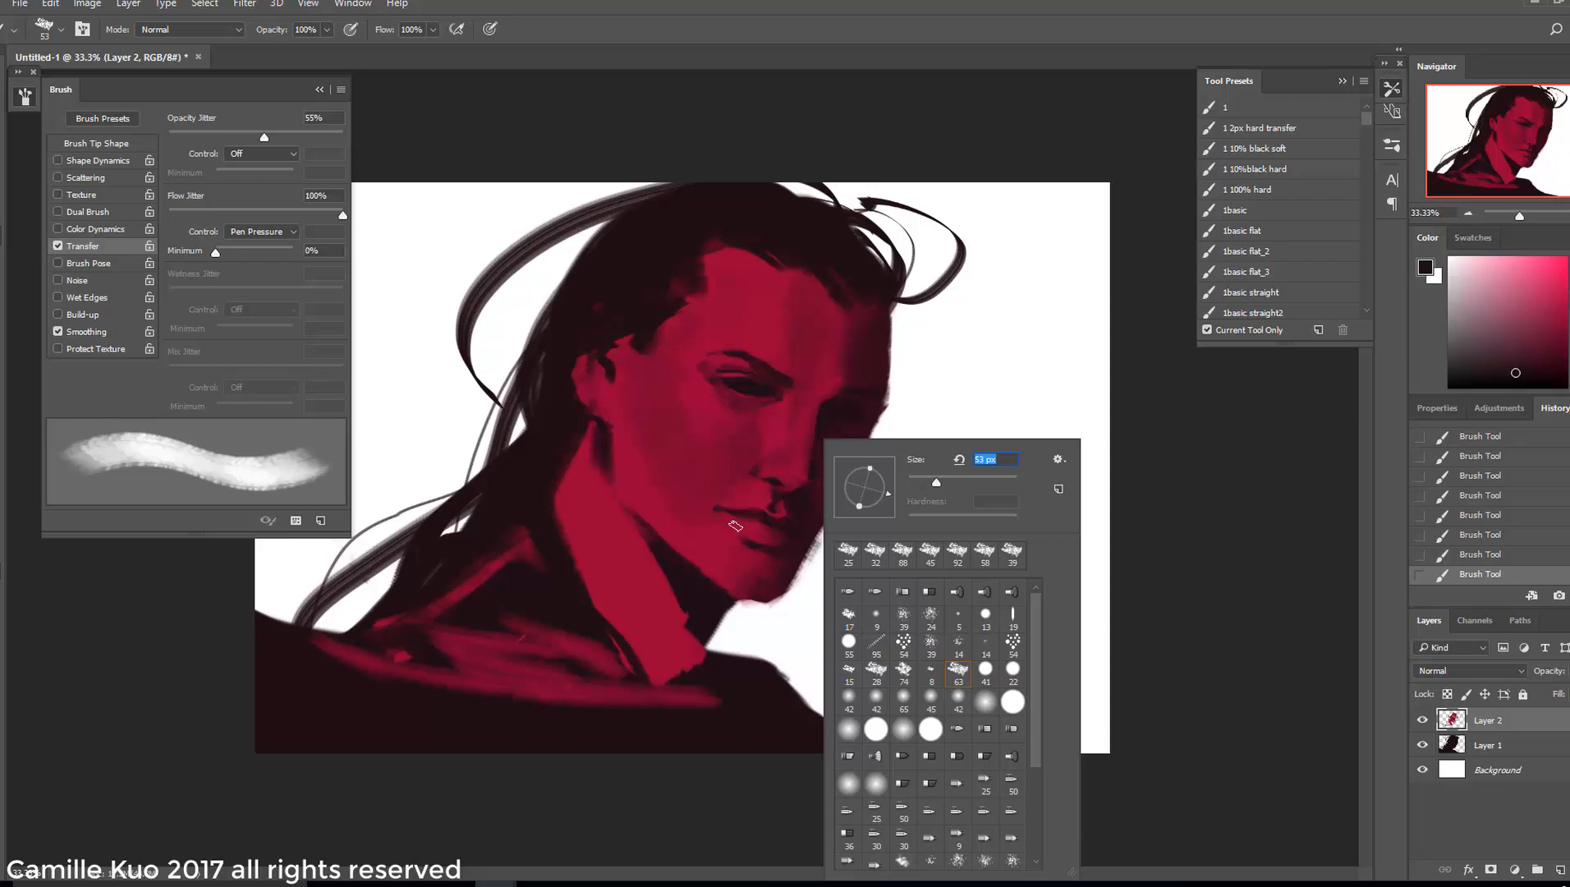
left_click(916, 482)
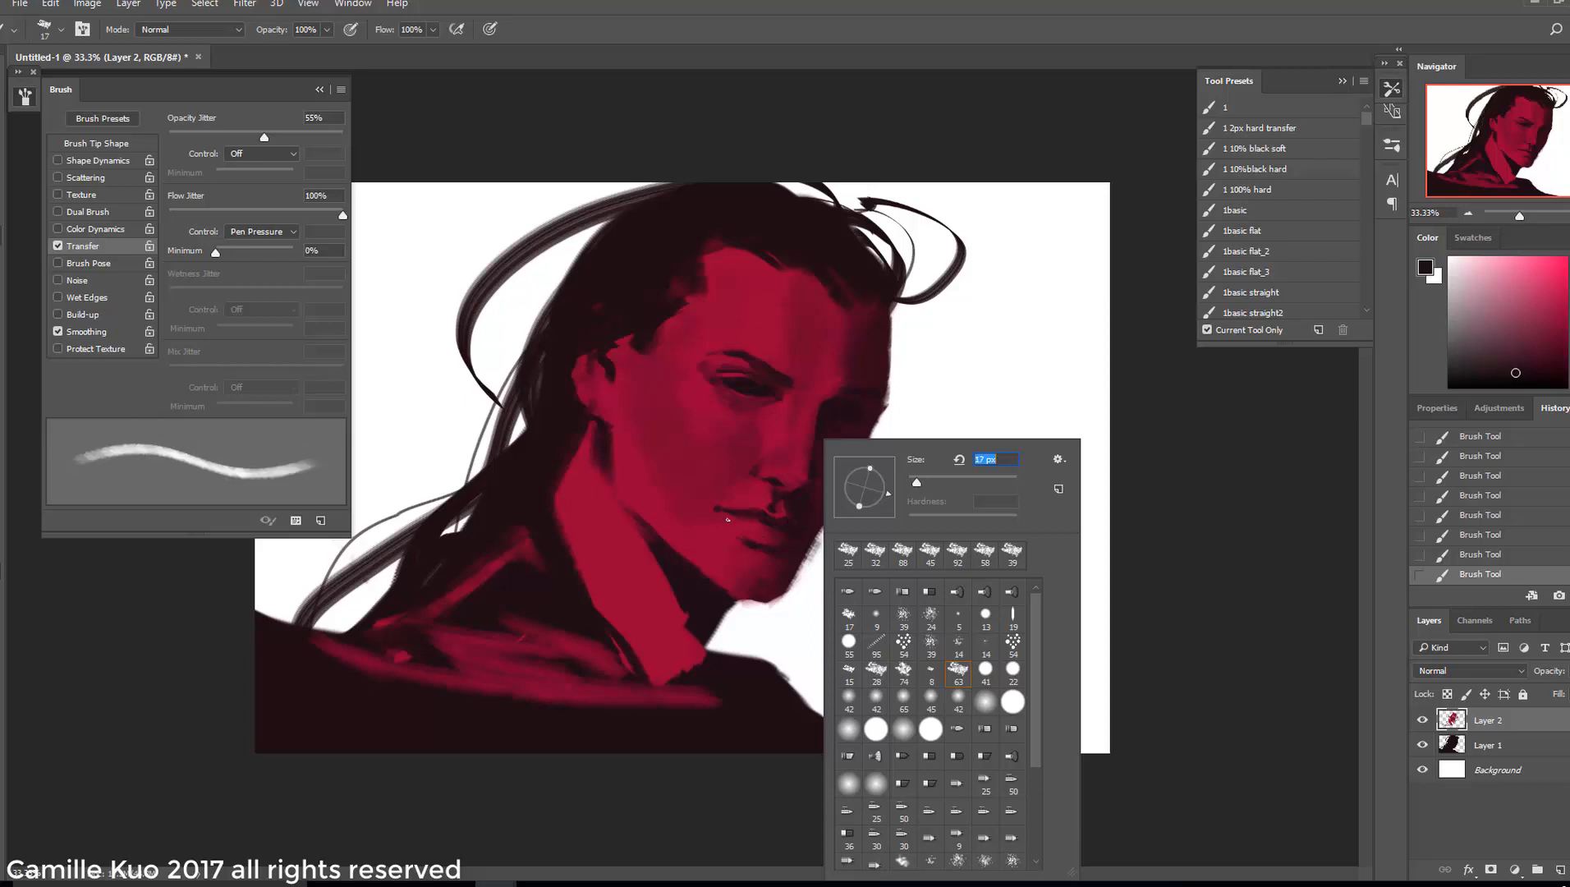
left_click(724, 502, "alt")
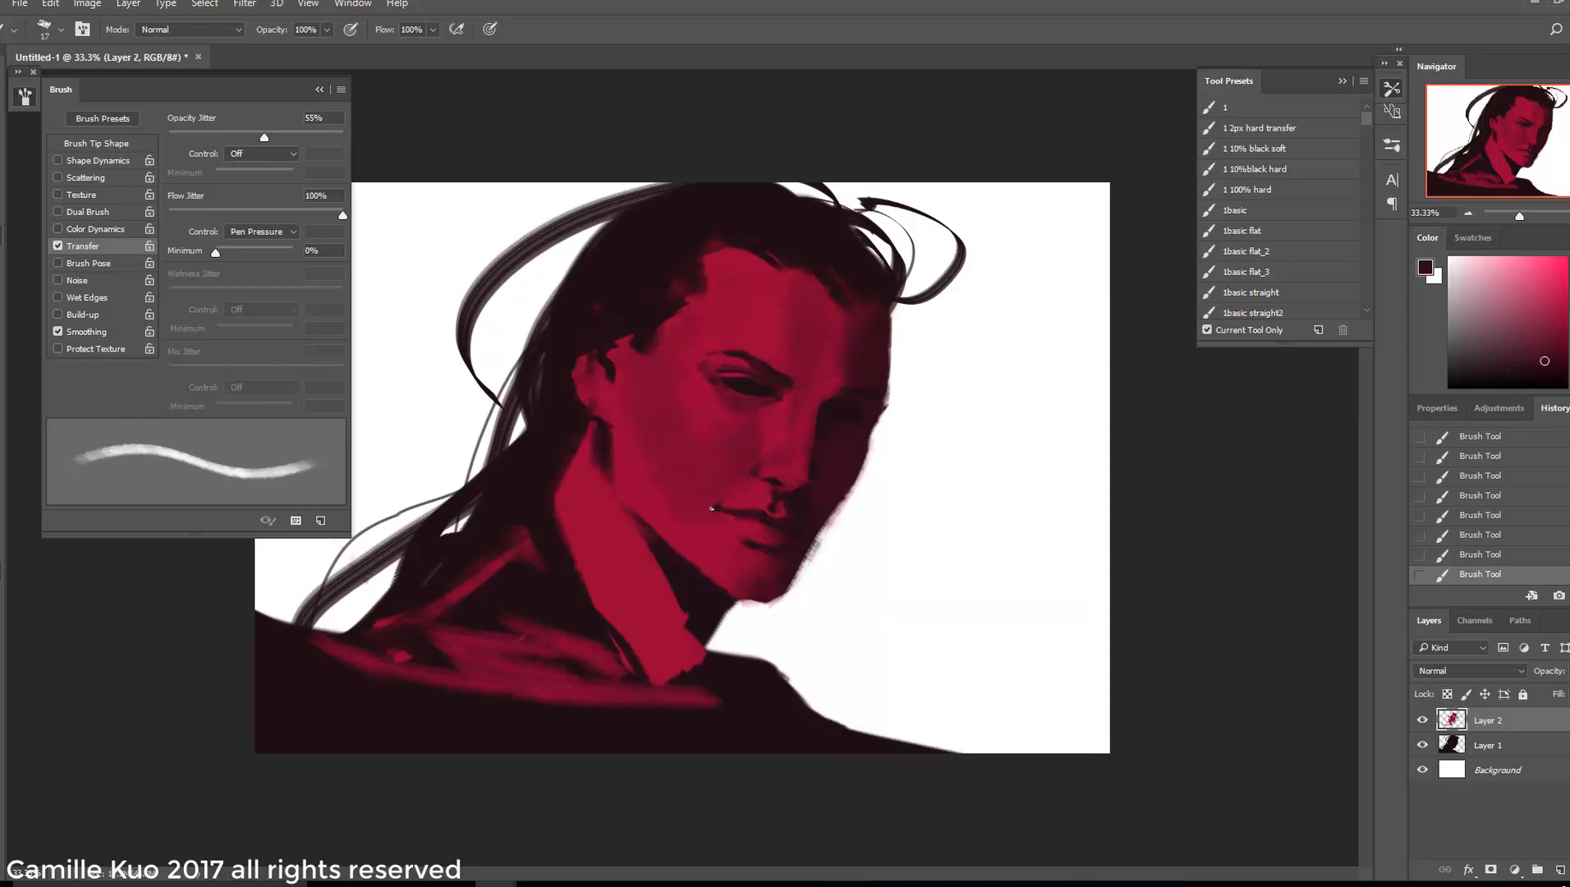
left_click(1447, 556)
right_click(726, 505)
left_click(866, 482)
left_click_drag(724, 506, 719, 505)
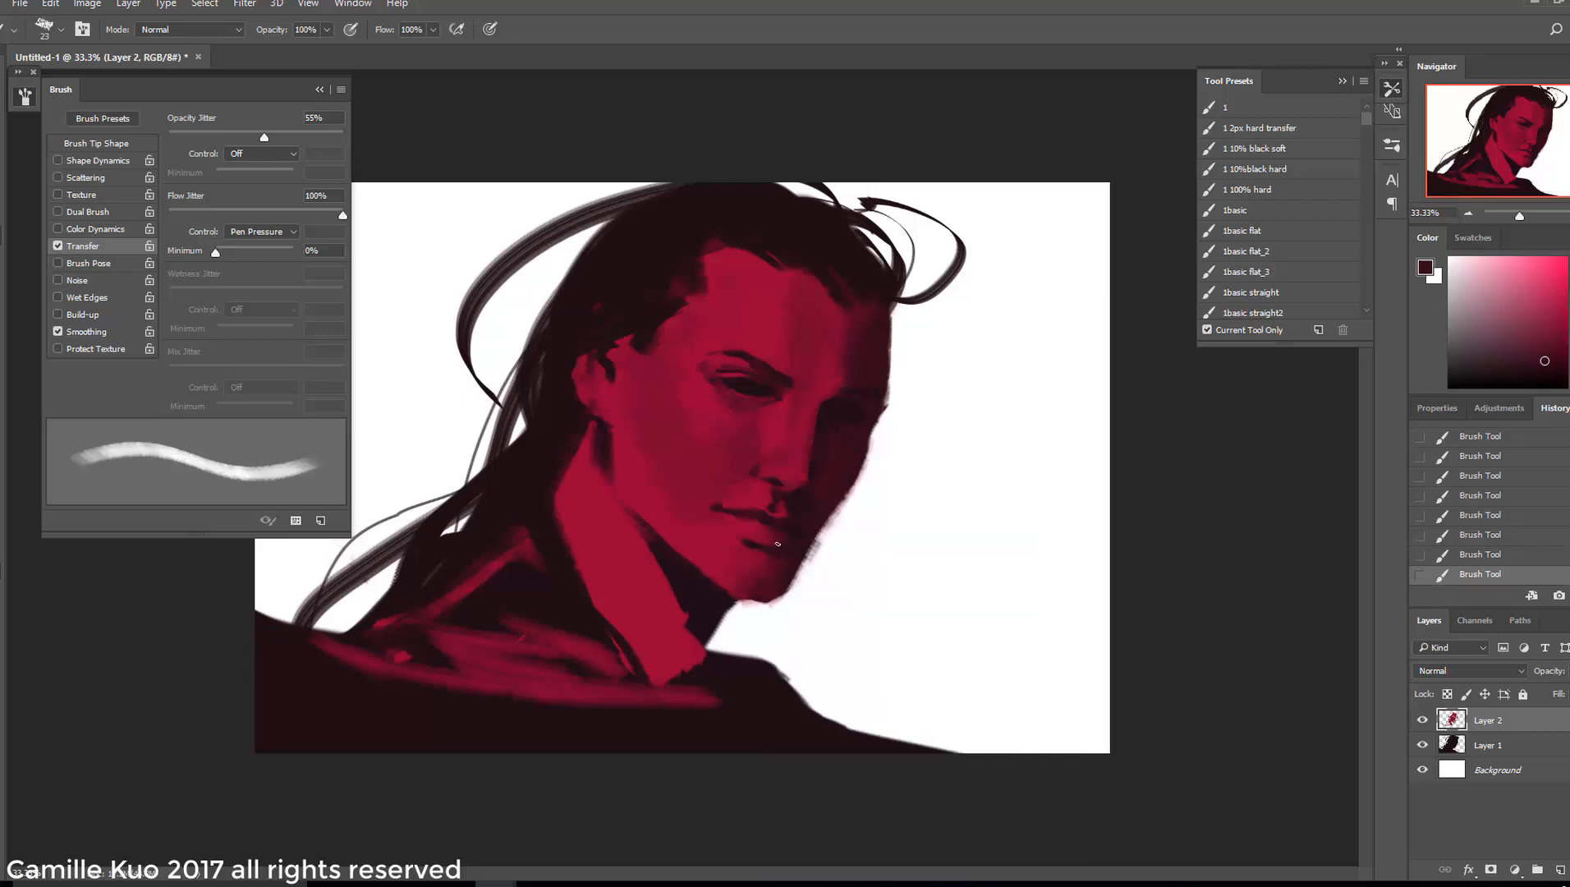
Enlarge the Brush to 55 px, sample tones around the lower lip and chin, and model the shadow beneath the lip
right_click(820, 523)
left_click(749, 589)
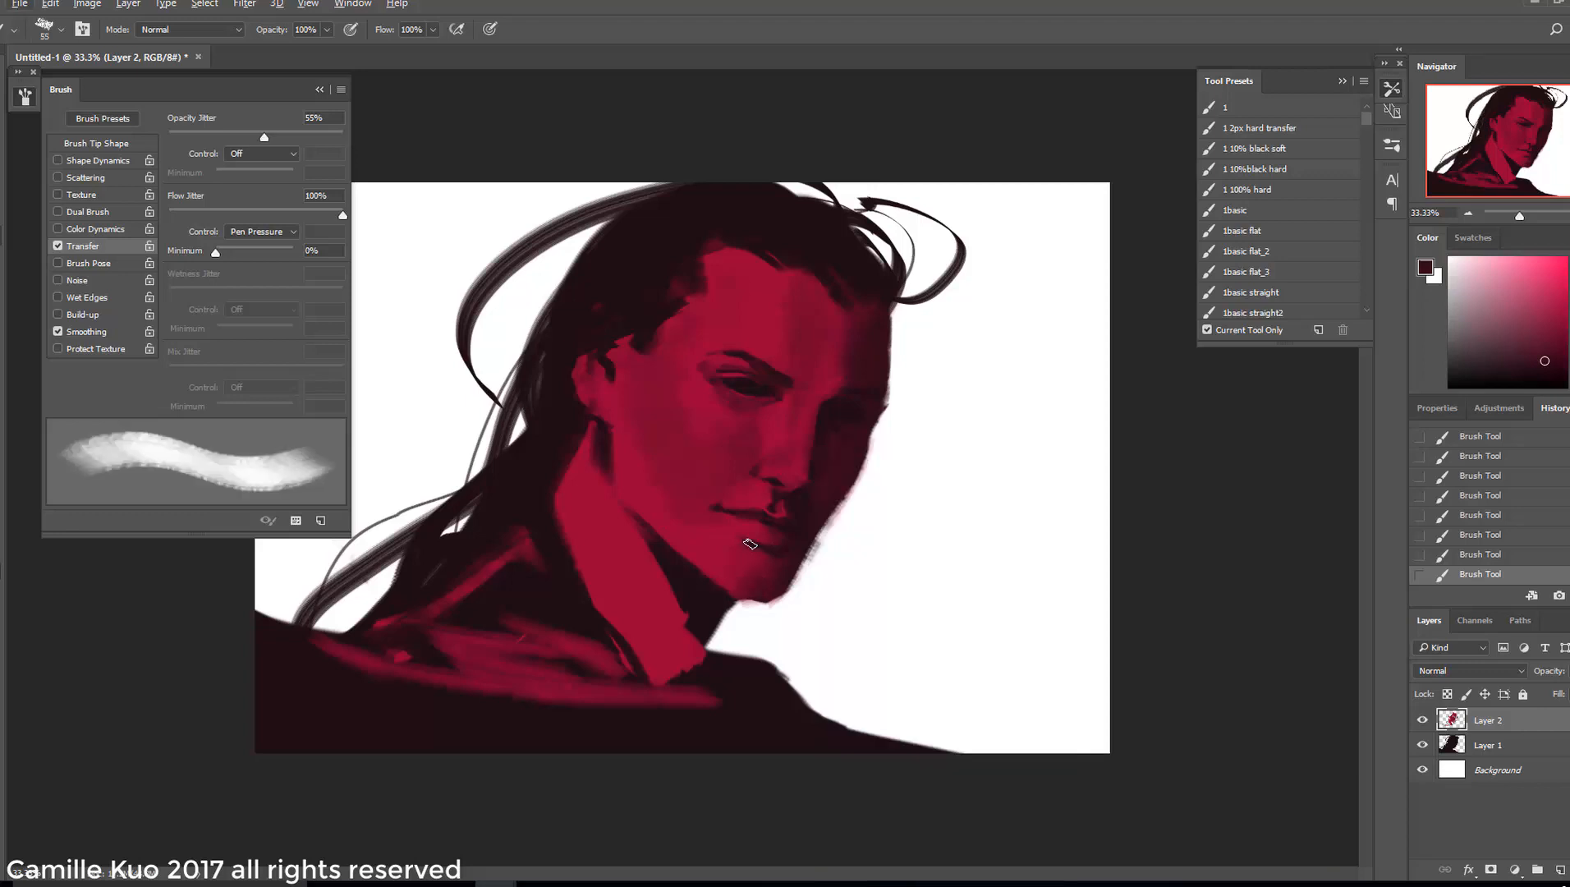
left_click(751, 545, "alt")
left_click(730, 538, "alt")
left_click(771, 605, "alt")
right_click(816, 550)
left_click(858, 469)
left_click(795, 543)
Sample the dark red of the chin and shade the far side of the forehead with a 78 px Brush
left_click(767, 565, "alt")
key("[")
key("[")
key("[")
key("[")
key("[")
right_click(900, 391)
left_click(1026, 431)
left_click(769, 250)
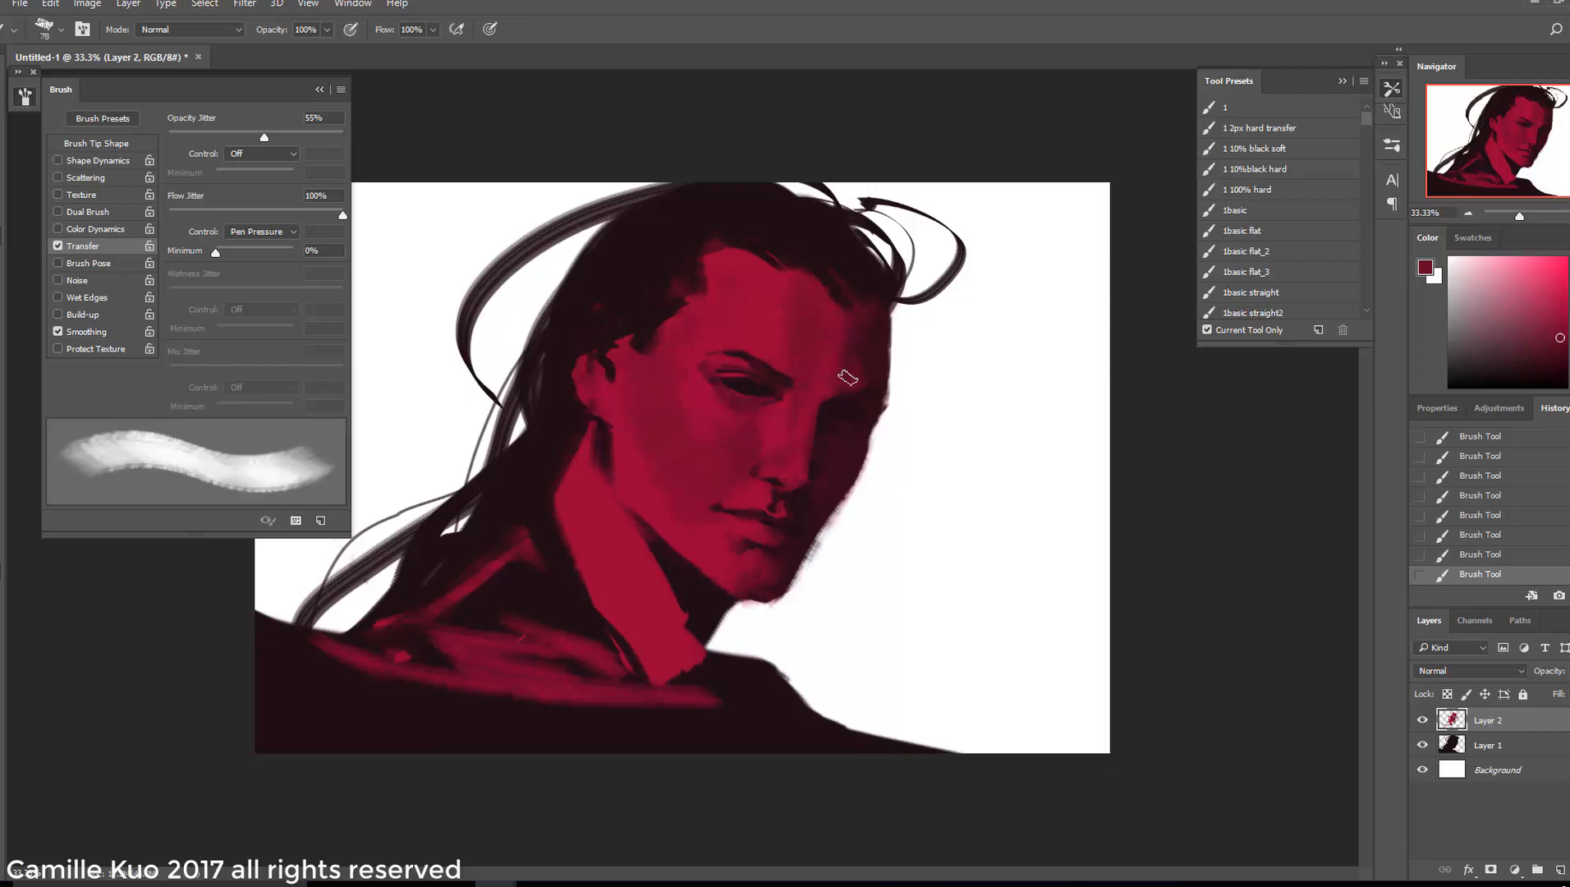
left_click_drag(829, 296, 860, 274)
Make Layer 1 active, sample the near-black hair colour and paint hair down the back of the head with a 190 px Brush
right_click(872, 325)
left_click(1013, 368)
left_click(769, 348)
left_click(663, 280, "ctrl")
left_click(694, 284, "alt")
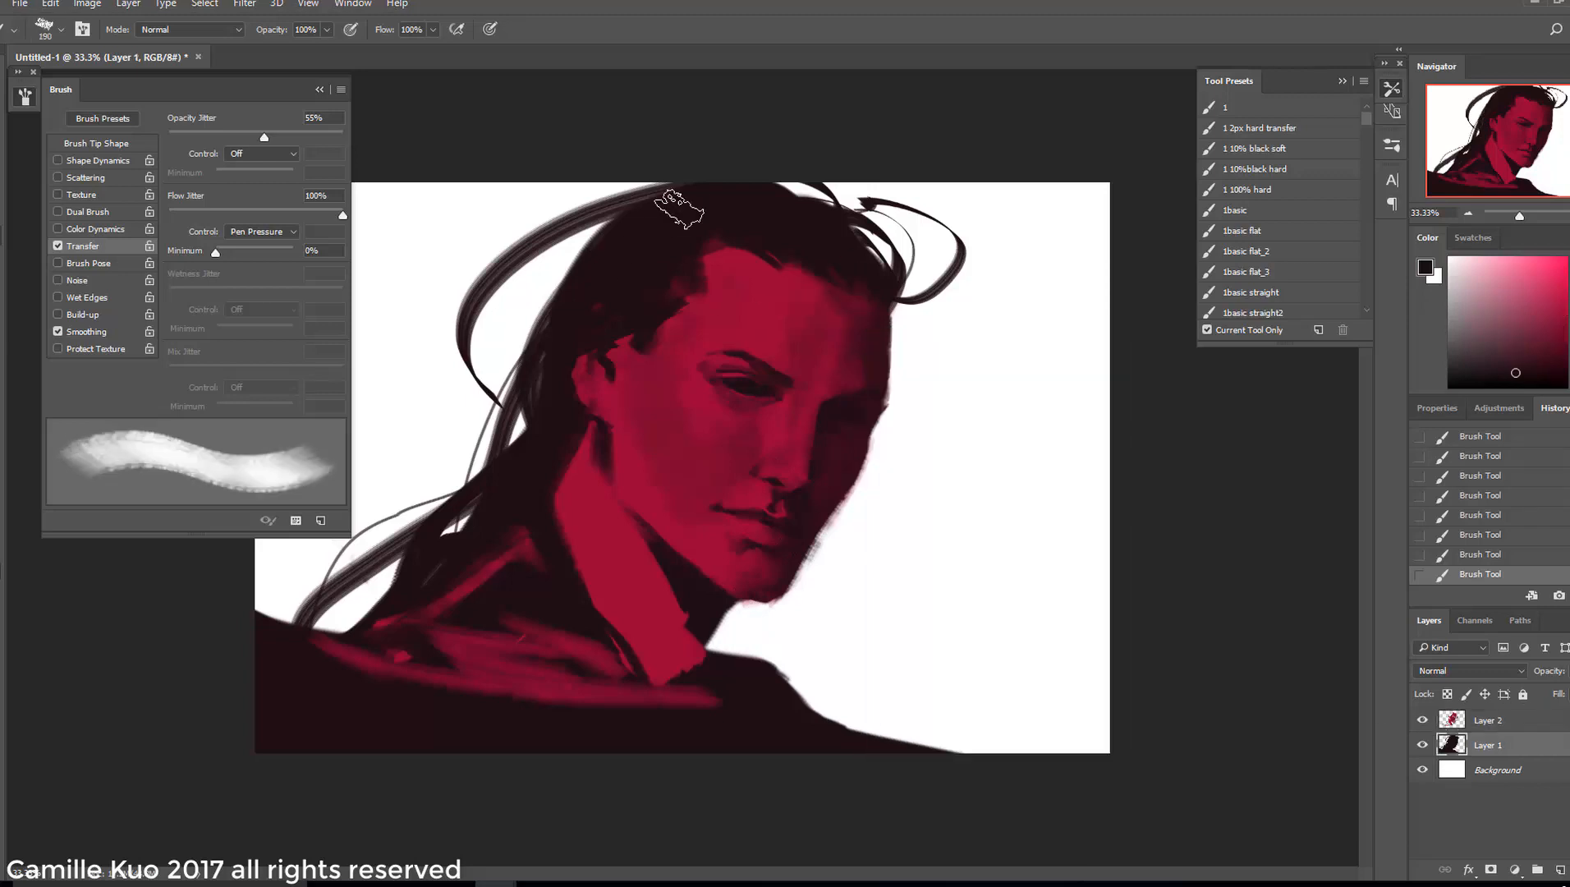
left_click_drag(646, 201, 537, 299)
Set the Flow Jitter to 0% and brush dark strands over the crown and down behind the head at 120 px
right_click(770, 249)
left_click(895, 290)
left_click_drag(775, 188, 815, 194)
left_click_drag(342, 215, 168, 215)
key("]")
key("]")
key("]")
key("]")
left_click_drag(599, 224, 513, 402)
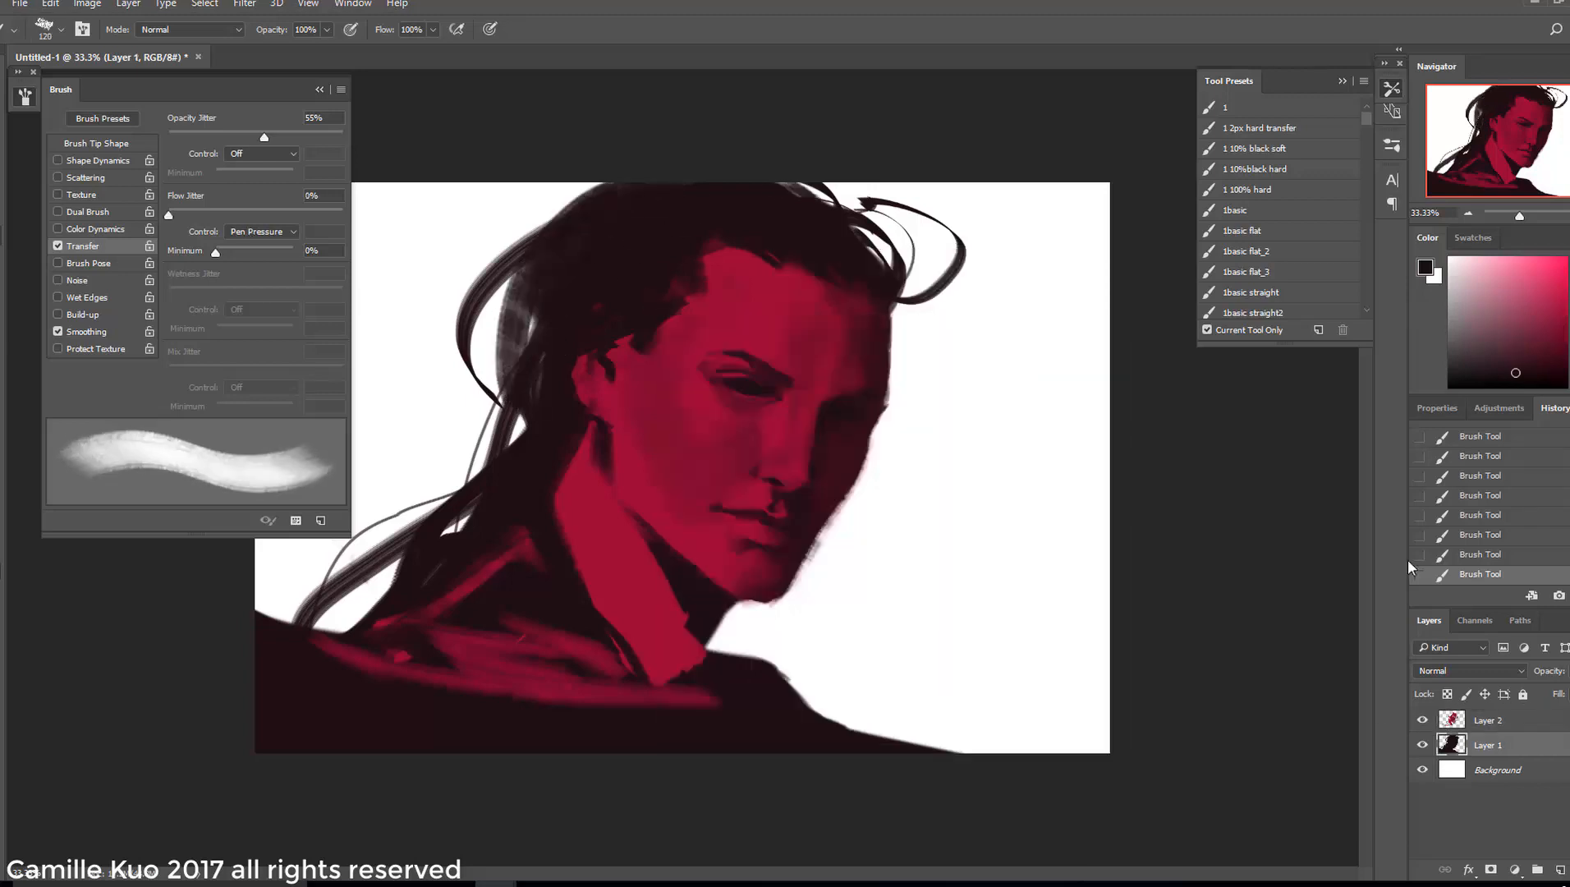
Revert the latest hair strokes to an earlier history state
left_click(1481, 442)
scroll(1482, 445, "up", 3)
left_click(1481, 511)
Fill out the dark hair over the crown and back of the head with a resized Brush, undoing the last three strokes
left_click_drag(716, 193, 755, 220)
right_click(771, 242)
left_click(910, 284)
mouse_move(644, 199)
left_mouse_down()
mouse_move(612, 224)
mouse_move(537, 322)
left_mouse_up()
left_click_drag(568, 234, 534, 328)
left_click_drag(609, 194, 649, 188)
left_click_drag(784, 187, 821, 197)
left_click_drag(572, 245, 511, 415)
key("ctrl+alt+z")
key("ctrl+alt+z")
key("ctrl+alt+z")
Try to paint a broad dark hair lock streaming from the neck to the canvas edge with a 291 px Brush
left_click_drag(736, 605, 989, 690)
key("]")
key("]")
key("]")
key("]")
key("]")
key("]")
left_click_drag(801, 607, 1141, 710)
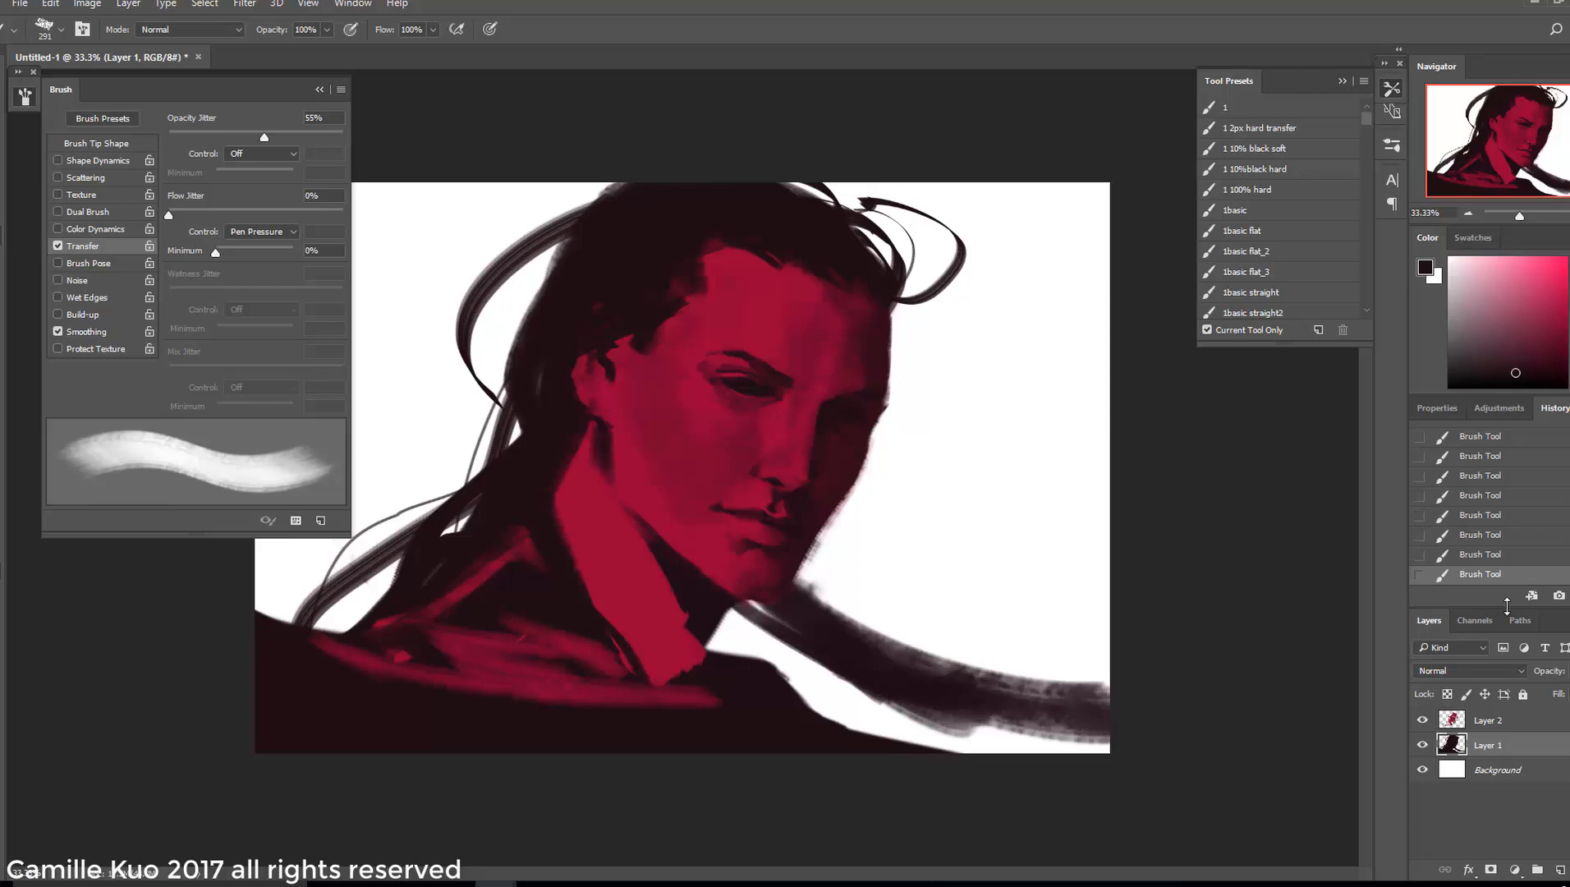
key("ctrl+alt+z")
key("ctrl+alt+z")
key("ctrl+alt+z")
key("ctrl+alt+z")
Turn off the flow control, set the Opacity Jitter to 0% and paint a broad, solid dark lock from the neck to the canvas edge
left_click(264, 233)
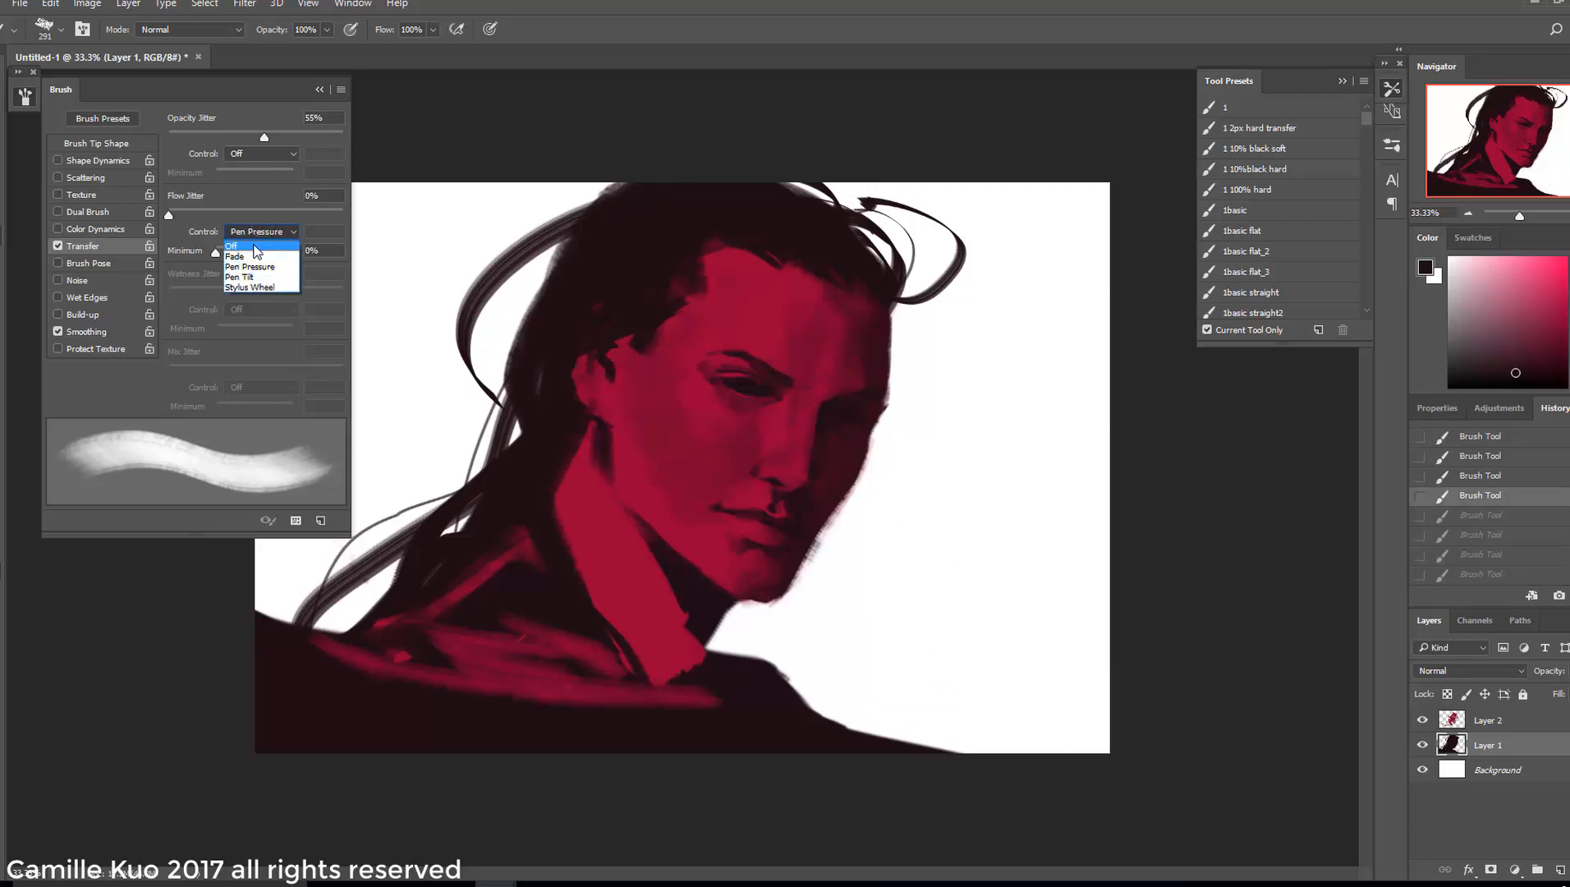
left_click(261, 245)
left_click_drag(759, 593, 1043, 688)
key("ctrl+alt+z")
key("ctrl+alt+z")
left_click_drag(263, 137, 167, 138)
left_click_drag(743, 608, 920, 653)
left_click_drag(800, 595, 1106, 677)
Shrink the Brush and paint a thin dark strand from the jaw to the canvas edge, with a hooked end
key("[")
key("[")
key("[")
key("[")
key("[")
key("[")
mouse_move(831, 519)
left_mouse_down()
mouse_move(1085, 461)
mouse_move(1108, 530)
left_mouse_up()
mouse_move(1076, 470)
left_mouse_down()
mouse_move(1018, 447)
mouse_move(1107, 524)
mouse_move(911, 533)
mouse_move(985, 482)
mouse_move(1039, 529)
left_mouse_up()
Undo the last stroke and shape the thin strand's curled tip with the Eraser
key("e")
key("ctrl+z")
right_click(935, 498)
left_click_drag(1016, 452, 1077, 492)
left_click_drag(1076, 502, 1047, 525)
left_click_drag(1055, 456, 1090, 497)
mouse_move(1082, 519)
left_mouse_down()
mouse_move(1008, 530)
mouse_move(1102, 475)
left_mouse_up()
Return to the Brush, resize it and paint dark hair strands along the top of the far hairline
key("b")
right_click(935, 367)
left_click_drag(1067, 422, 1080, 422)
left_click(810, 224)
key("ctrl+z")
mouse_move(807, 197)
left_mouse_down()
mouse_move(925, 339)
mouse_move(866, 255)
left_mouse_up()
left_click_drag(854, 238, 883, 267)
Adjust the Brush size and thicken the curled hair strand beside the far temple, redoing one stroke
right_click(914, 277)
left_click(898, 320)
mouse_move(1059, 320)
left_mouse_down()
mouse_move(1012, 320)
mouse_move(1065, 352)
mouse_move(1027, 341)
left_mouse_up()
right_click(937, 309)
right_click(924, 299)
left_click(897, 310)
key("ctrl+z")
left_click_drag(916, 287, 893, 308)
Resize the Brush and add small dark strokes where the loose curl meets the far hairline
right_click(923, 344)
left_click_drag(1027, 387, 1033, 387)
left_click(892, 322)
left_click_drag(907, 274, 901, 289)
right_click(909, 294)
right_click(917, 290)
mouse_move(1027, 332)
left_mouse_down()
mouse_move(1064, 332)
mouse_move(986, 318)
left_mouse_up()
right_click(876, 275)
Undo the last three brush strokes and make Layer 2 active
left_click(1488, 720)
key("ctrl+alt+z")
key("ctrl+alt+z")
key("ctrl+alt+z")
left_click(1513, 719)
Set the Brush's flow control to Pen Pressure, the Flow Jitter to 35% and the Opacity Jitter to 100%
left_click(261, 231)
left_click(246, 267)
left_click(230, 216)
left_click(316, 137)
left_click_drag(333, 141, 349, 138)
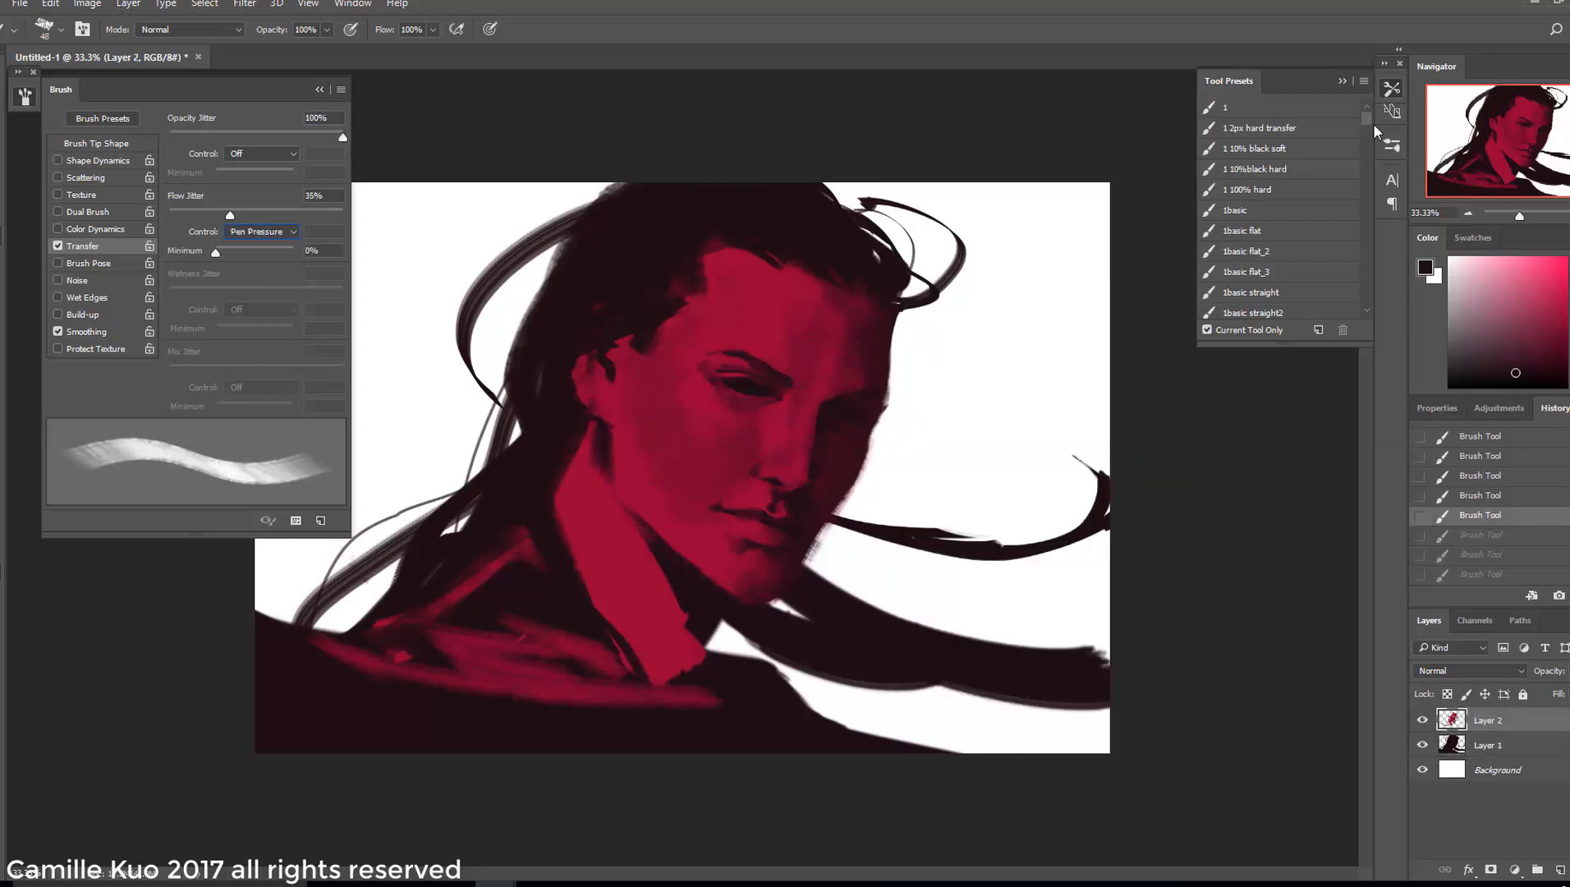
Save the current Brush settings with their colour as a new tool preset named tutorial4
left_click_drag(1366, 119, 1379, 326)
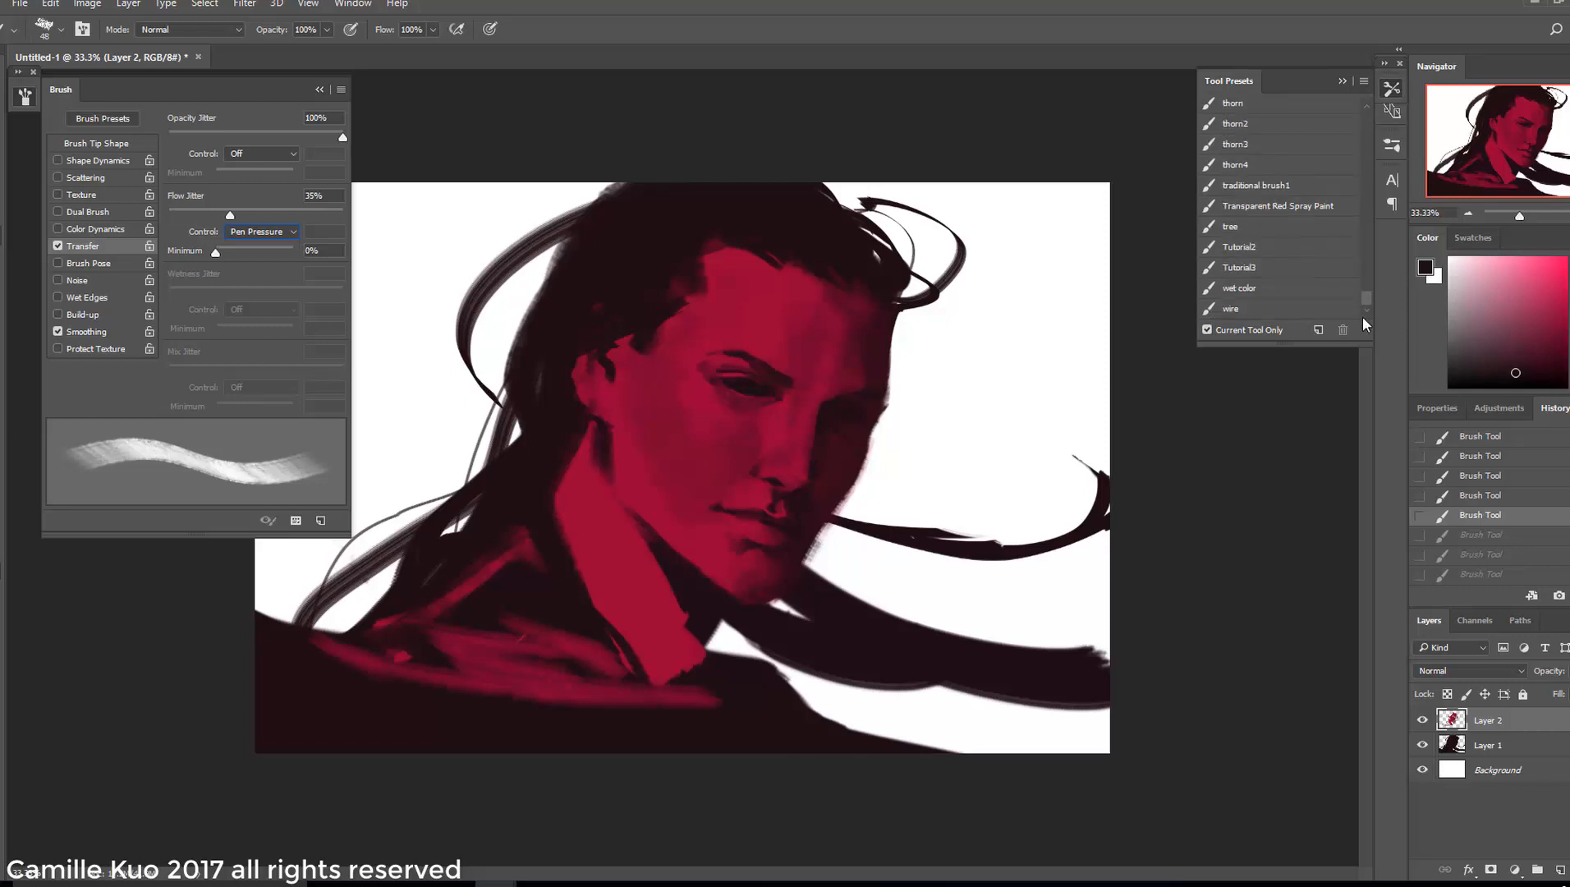
left_click(1317, 330)
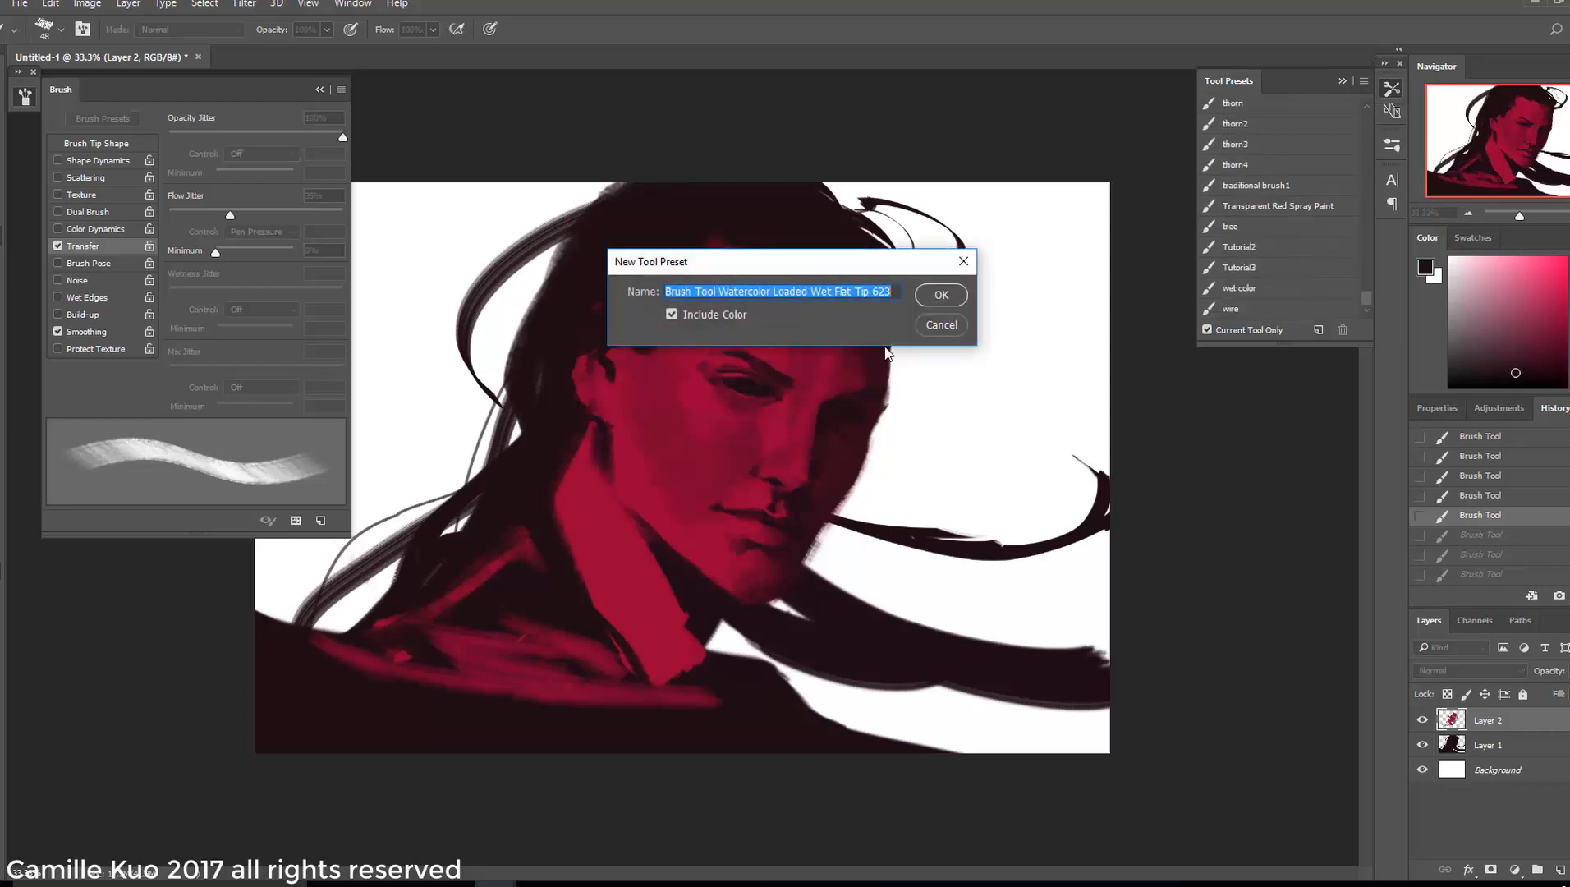
type("tutorial4")
key("Return")
Resize the Brush and paint short strokes along the upper forehead hairline, sampling a tone from the forehead
right_click(852, 401)
left_click_drag(974, 420, 981, 420)
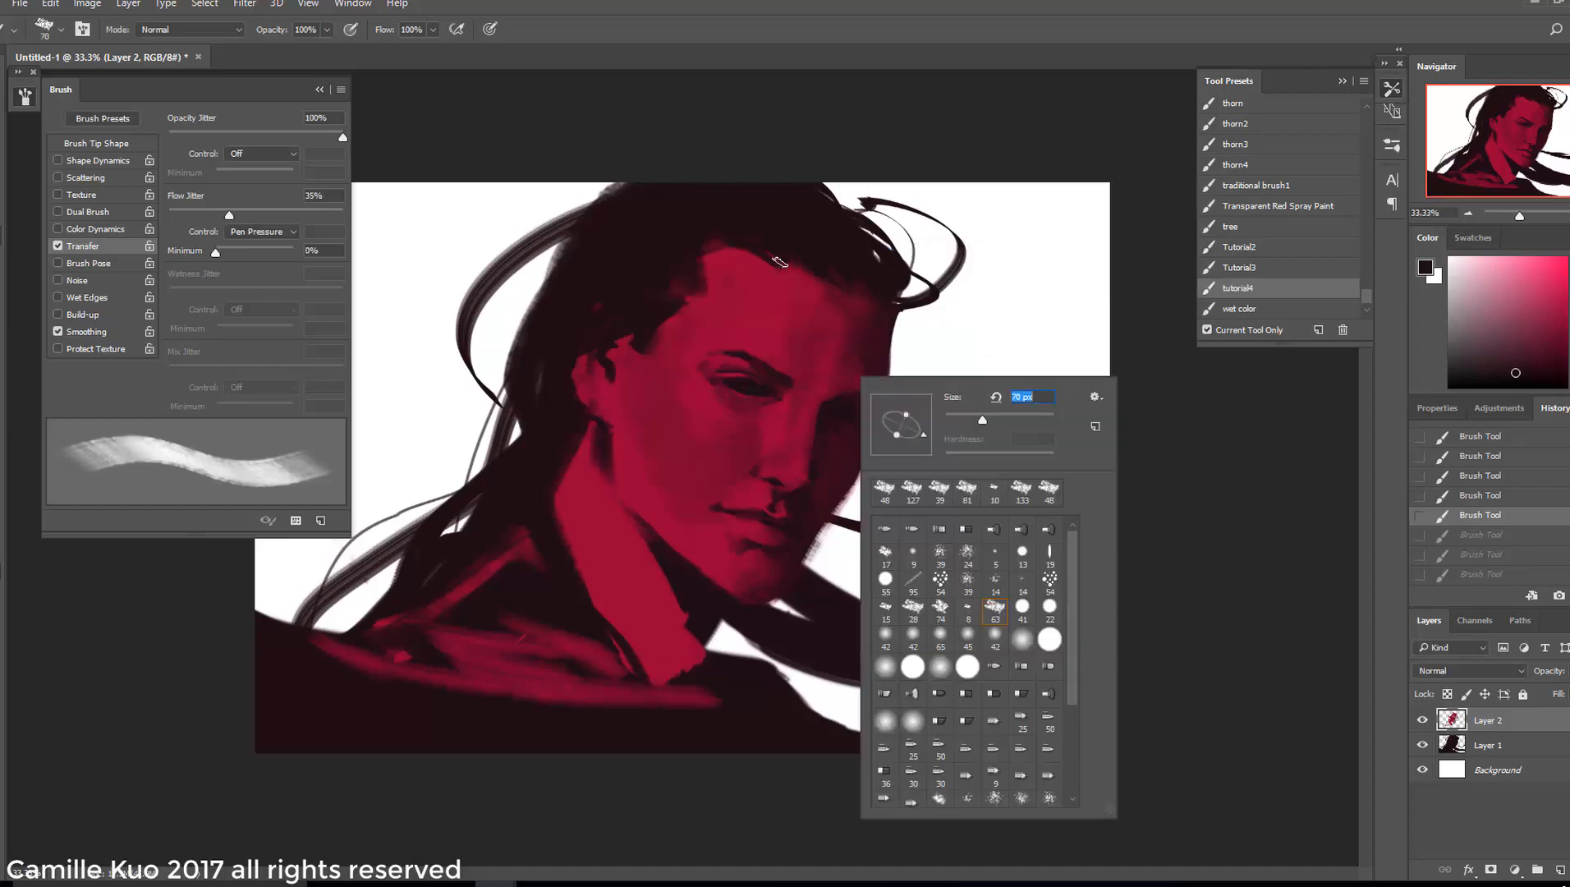
left_click_drag(813, 260, 818, 270)
left_click(808, 289, "alt")
right_click(804, 283)
left_click_drag(933, 303, 953, 303)
left_click_drag(785, 274, 824, 287)
Paint a short stroke at the far side of the forehead, then reduce the Brush size to 40 px
right_click(868, 284)
left_click_drag(1017, 304, 993, 304)
left_click_drag(859, 304, 872, 297)
key("bracketleft")
key("bracketleft")
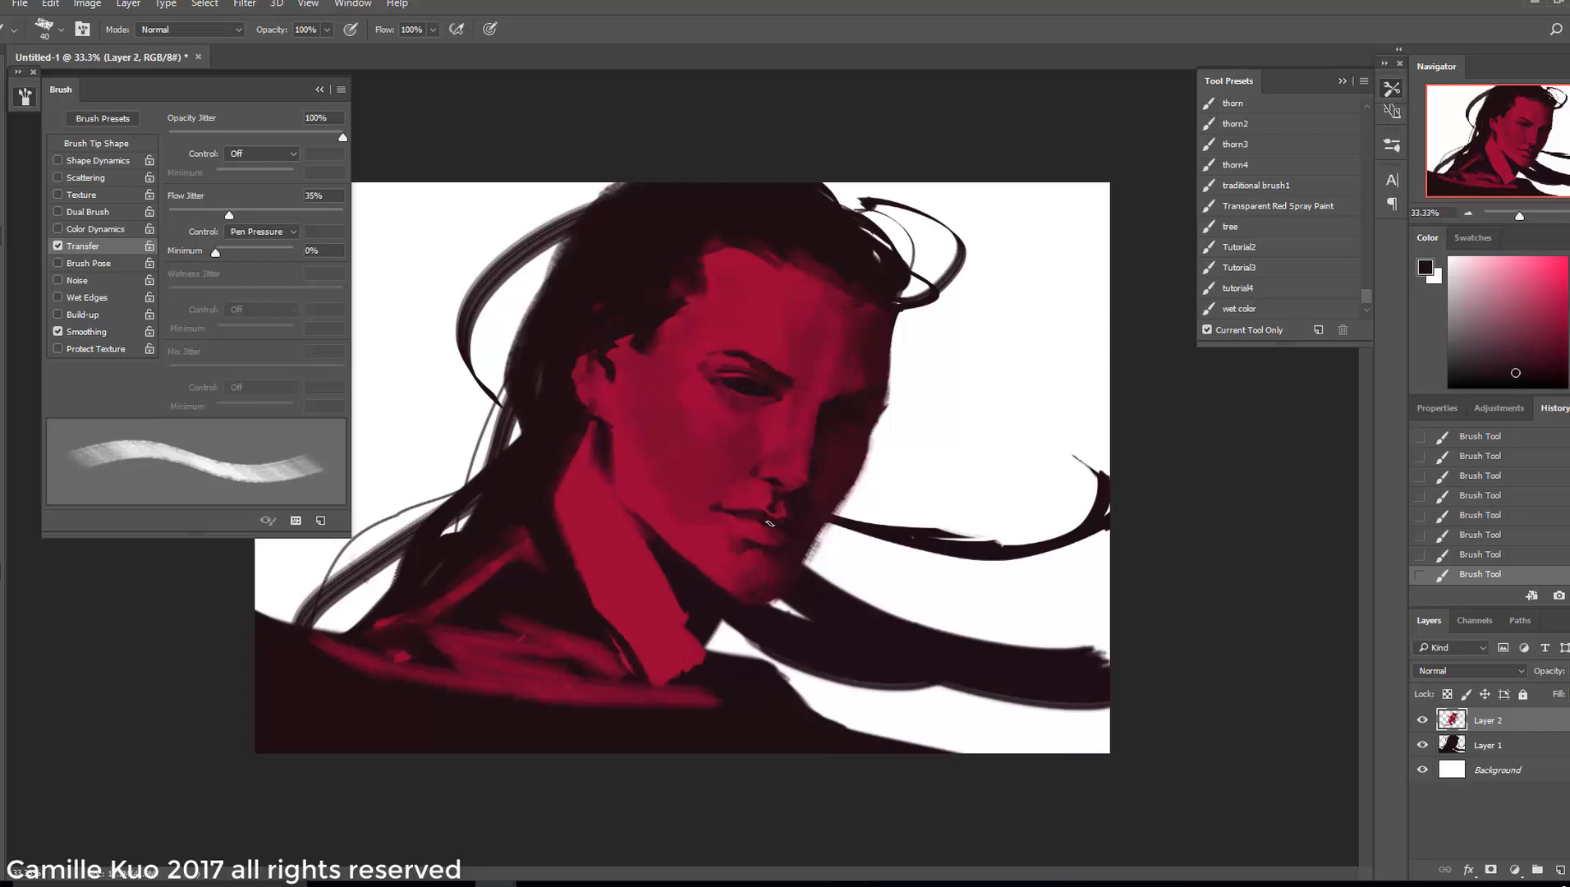
Check the painting with Layer 2 hidden and shown again, and erase a short stroke along the jaw's underside
right_click(882, 544)
key("Return")
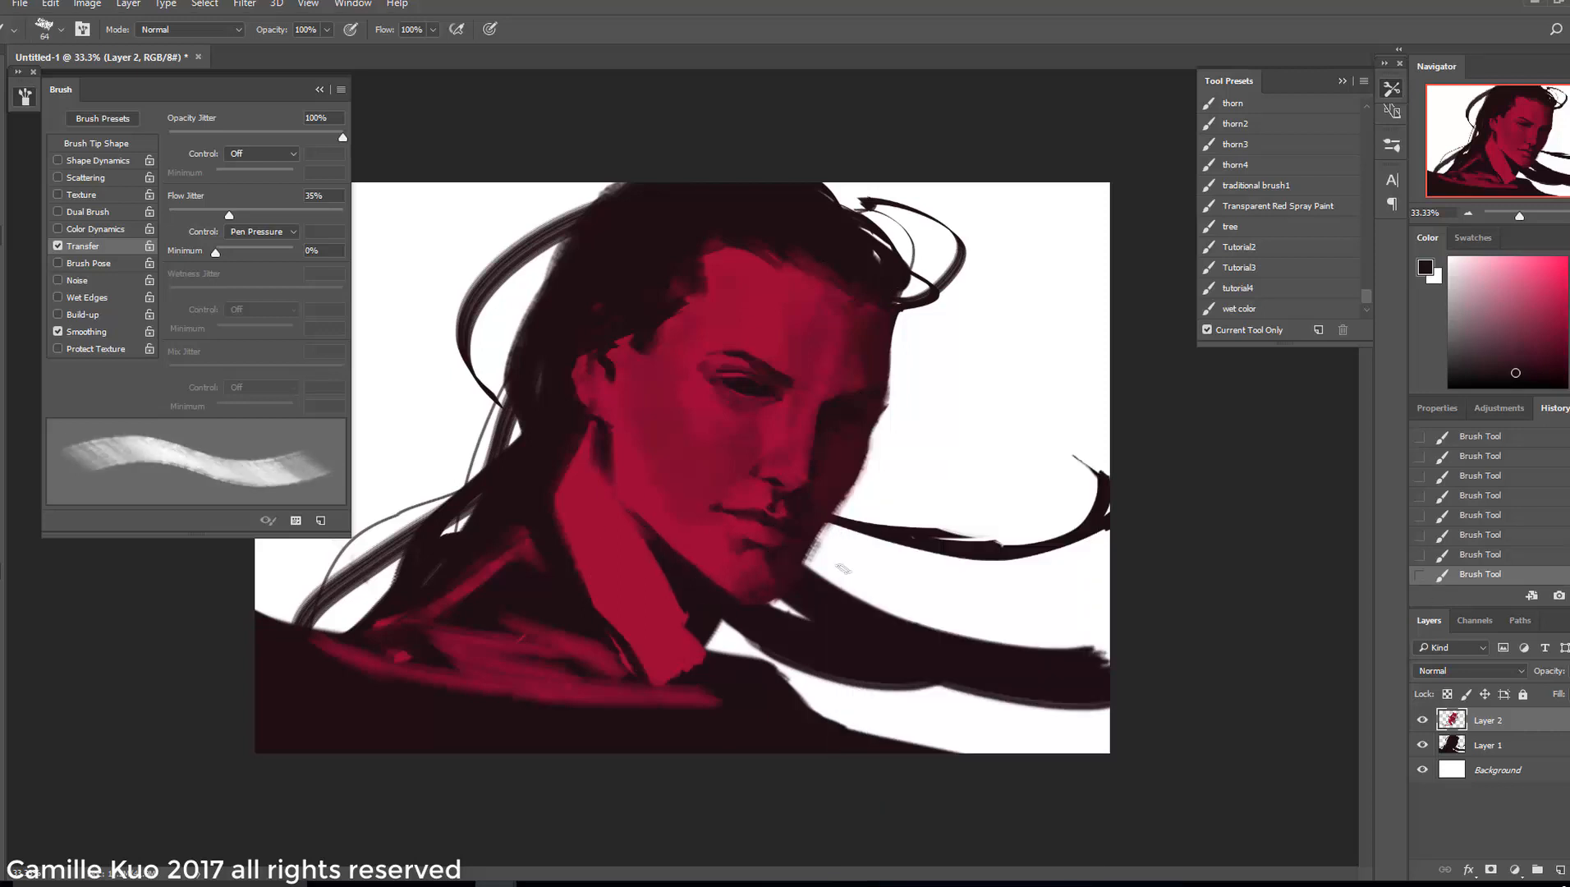
left_click(784, 608, "alt")
right_click(747, 607)
left_click_drag(854, 481, 895, 480)
left_click(1422, 720)
left_click(1422, 720)
key("e")
mouse_move(681, 582)
left_mouse_down()
mouse_move(719, 596)
mouse_move(719, 567)
mouse_move(718, 589)
left_mouse_up()
Try a brush stroke from the mouth up to the nose and a dab on the lower cheek
key("b")
right_click(752, 580)
right_click(730, 589)
left_click_drag(955, 483, 970, 482)
left_click(793, 538, "alt")
mouse_move(793, 538)
left_mouse_down()
mouse_move(746, 596)
mouse_move(776, 478)
left_mouse_up()
key("ctrl+z")
right_click(787, 526)
left_click_drag(949, 483, 956, 483)
left_click(701, 530)
key("ctrl+z")
Sample skin tones and brush along the jawline and over the upper neck with a resized Brush
left_click(701, 472, "alt")
mouse_move(690, 522)
left_mouse_down()
mouse_move(722, 564)
mouse_move(634, 505)
mouse_move(644, 565)
left_mouse_up()
left_click(632, 516, "alt")
left_click(695, 525, "alt")
left_click(710, 582, "alt")
right_click(710, 582)
left_click_drag(880, 482, 851, 483)
left_click_drag(660, 605, 635, 562)
Undo the last three brush strokes and set the Brush's Flow Jitter to 0%
key("ctrl+alt+z")
key("ctrl+alt+z")
key("ctrl+alt+z")
mouse_move(229, 215)
left_mouse_down()
mouse_move(326, 215)
mouse_move(169, 215)
left_mouse_up()
Paint shadow strokes down the front of the neck, enlarging the Brush for the lower part
left_click_drag(649, 586, 655, 623)
right_click(710, 608)
left_click_drag(851, 483, 873, 483)
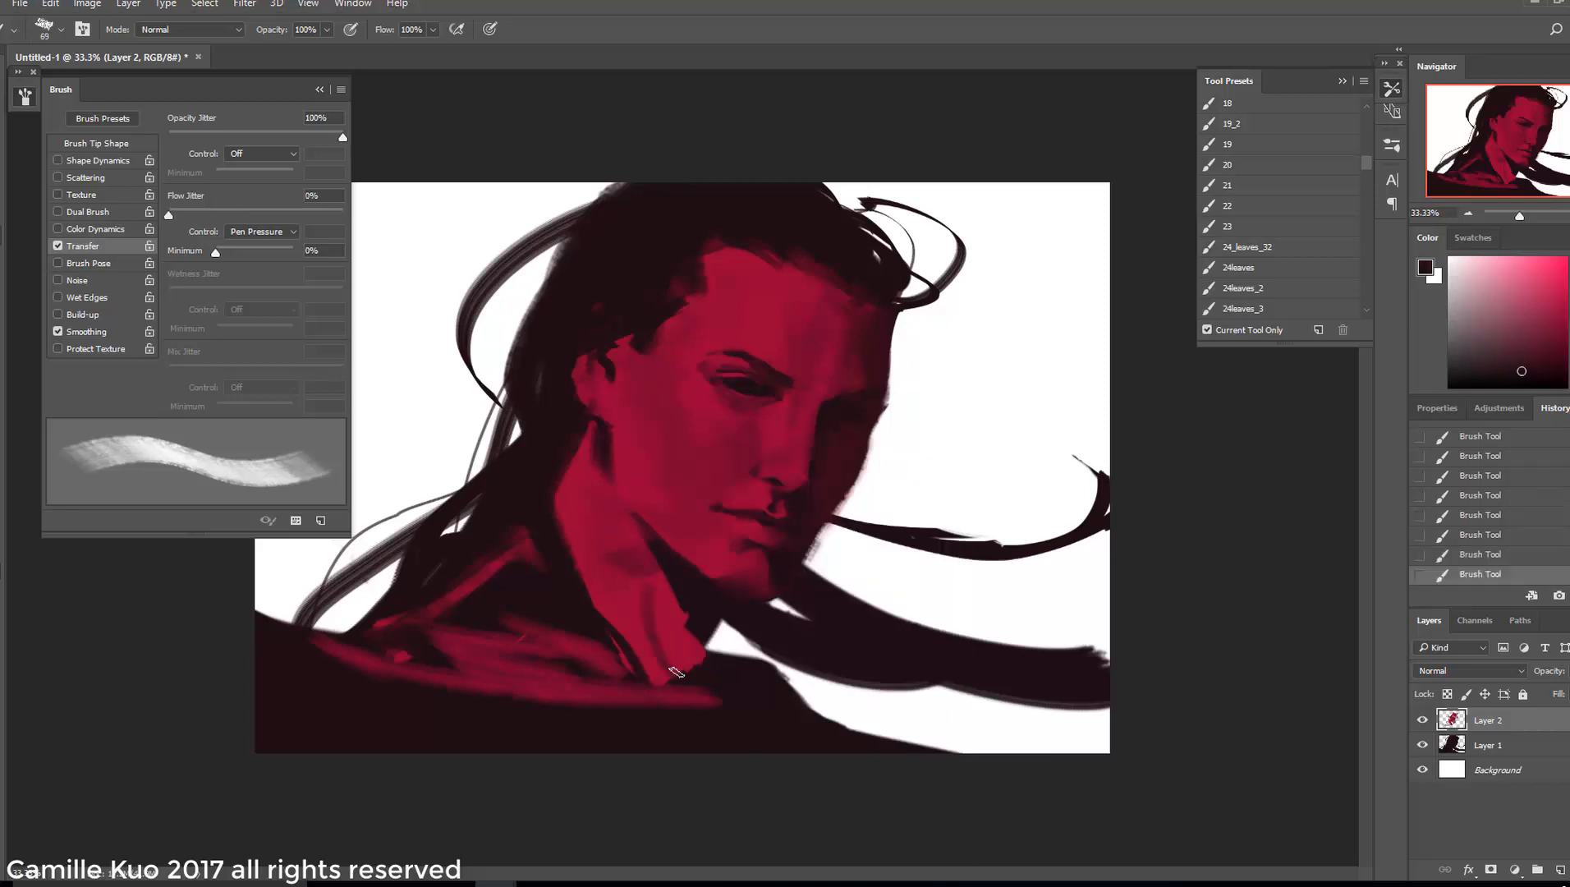
left_click_drag(658, 630, 690, 696)
Erase along the far cheek's outer edge beside the mouth on Layer 1
left_click(1469, 745)
key("e")
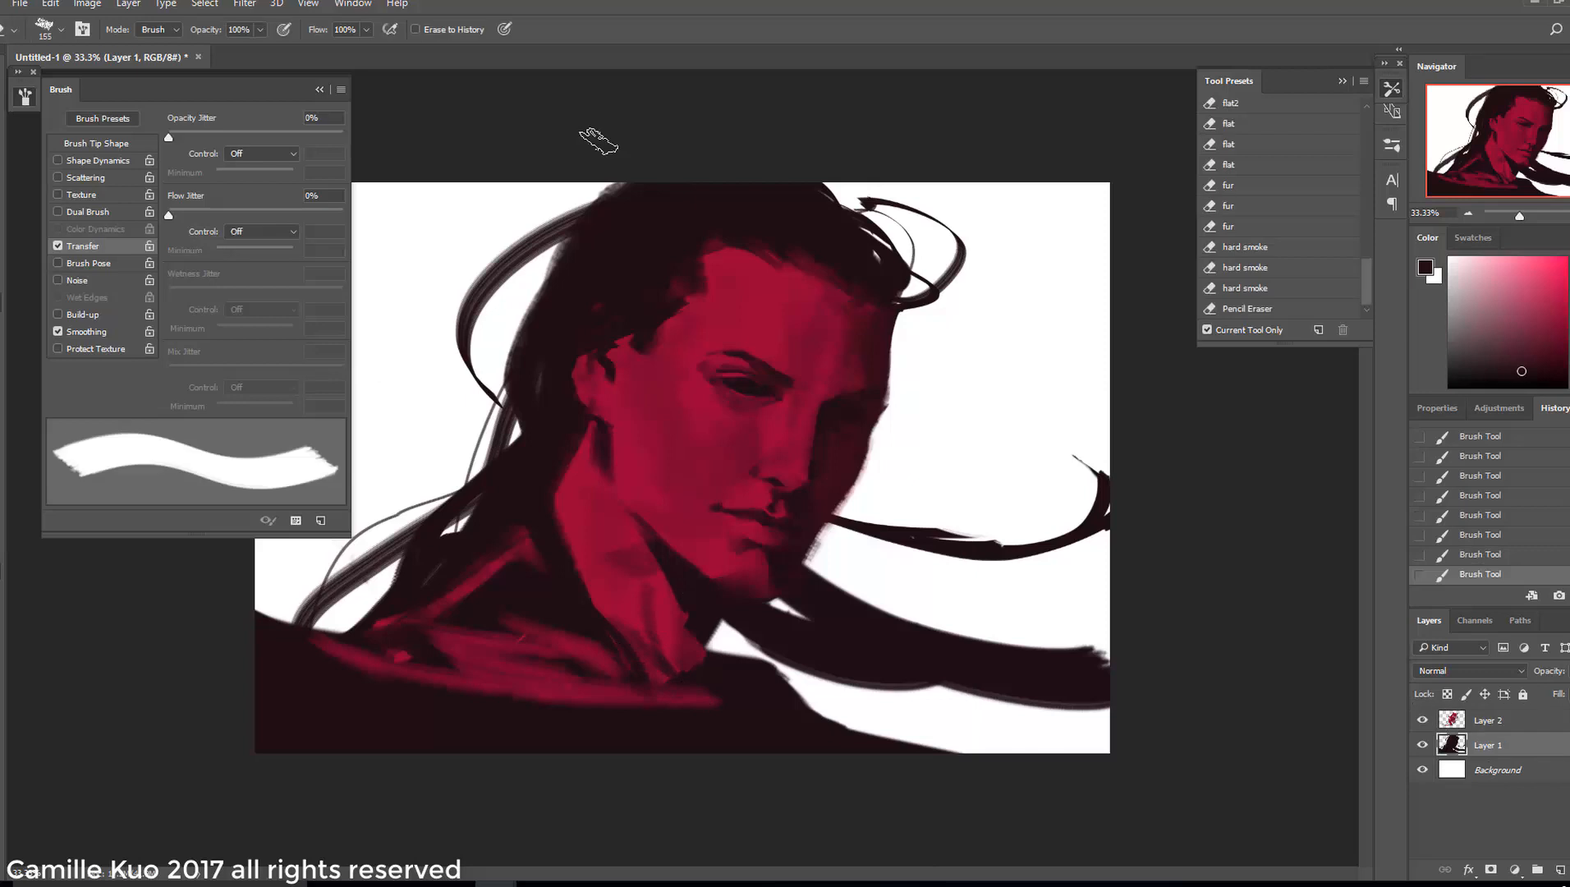
left_click_drag(870, 464, 842, 533)
Set the Brush's flow control to Off and paint dark strokes where the thin hair lock leaves the face
key("b")
right_click(932, 547)
left_click_drag(1042, 483, 1019, 483)
left_click(253, 233)
left_click(249, 246)
left_click_drag(831, 517, 872, 532)
mouse_move(836, 512)
left_mouse_down()
mouse_move(893, 532)
mouse_move(869, 535)
left_mouse_up()
left_click_drag(870, 535, 985, 567)
right_click(1011, 593)
left_click(1002, 595)
Make Layer 2 active, resize the Brush and try a short stroke beside the nose
left_click(1504, 722)
right_click(869, 539)
left_click_drag(984, 483, 1019, 483)
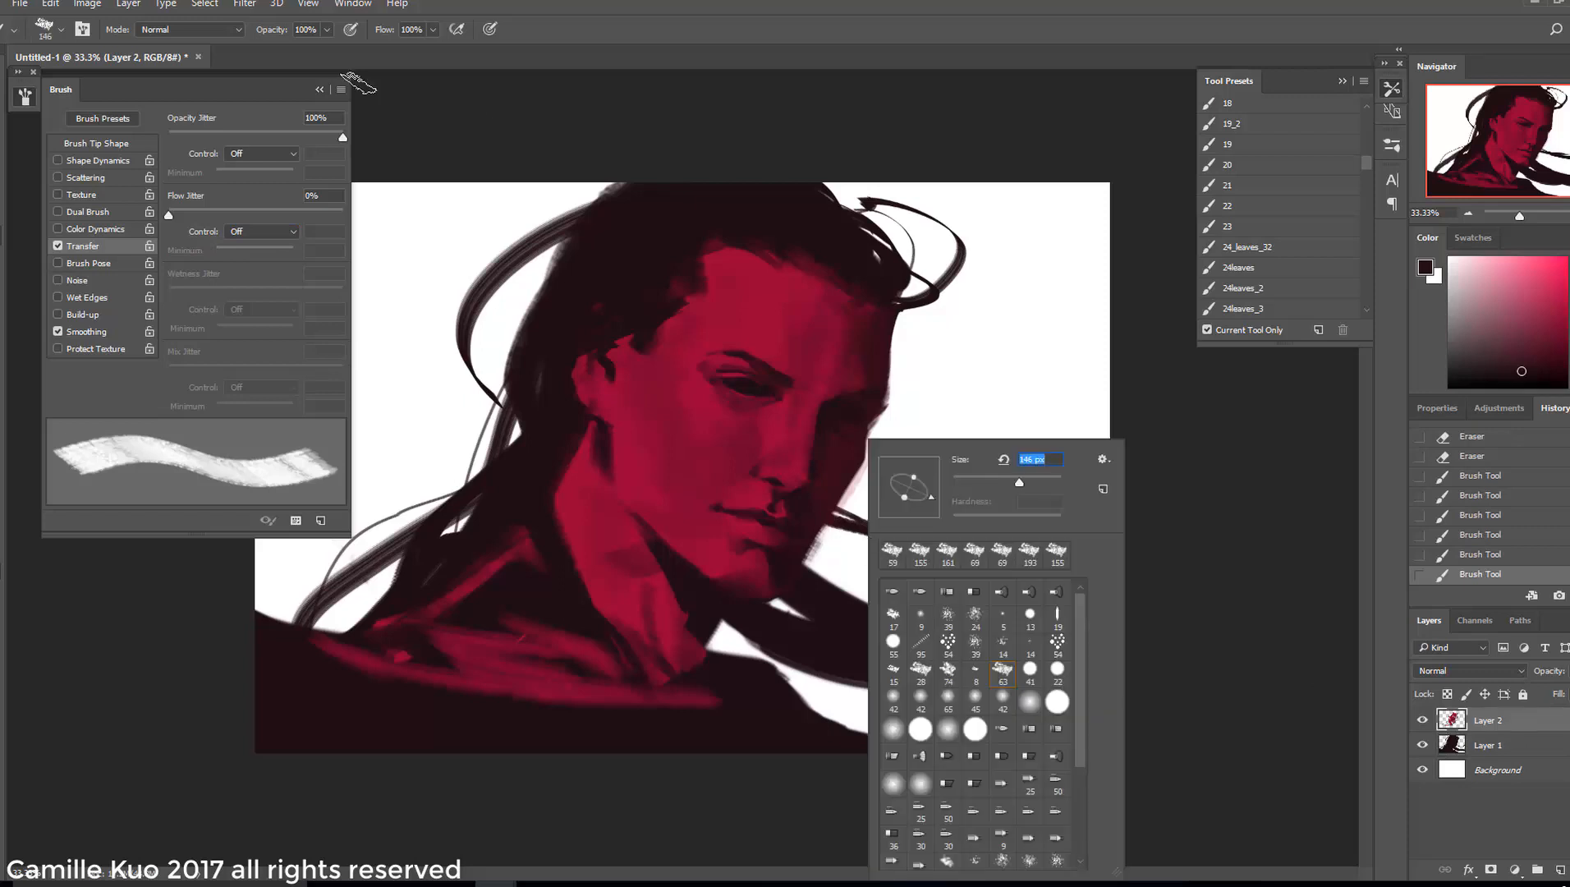
left_click(829, 482)
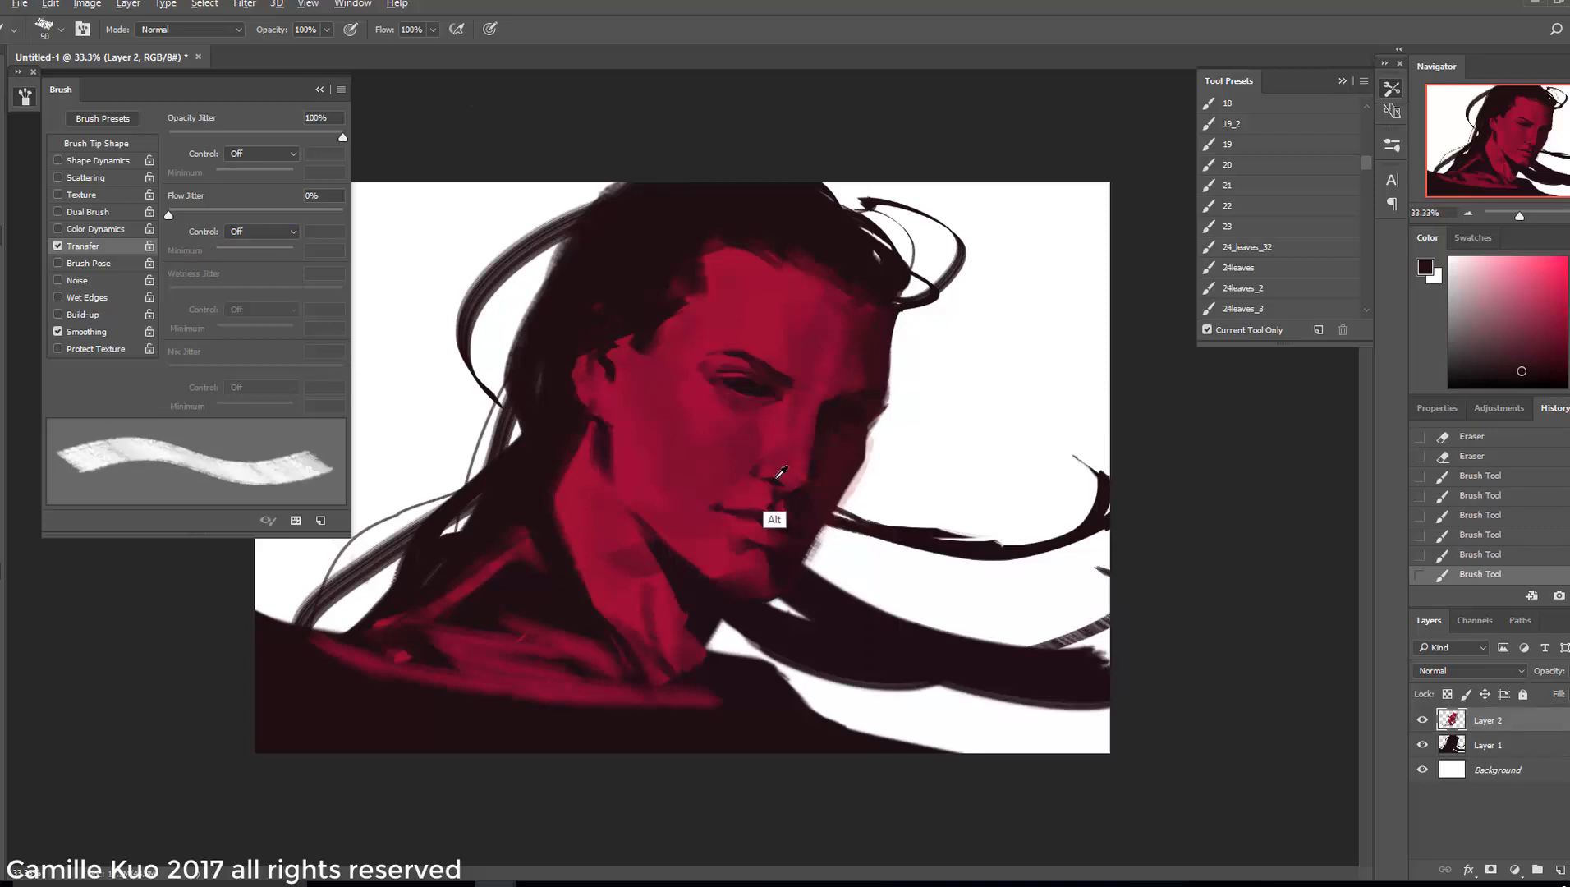
left_click_drag(812, 472, 801, 478)
key("ctrl+z")
Load the tutorial4 tool preset and try a stroke on the shadow side of the nose
left_click_drag(1366, 162, 1370, 306)
left_click(1238, 267)
mouse_move(823, 472)
left_mouse_down()
mouse_move(727, 461)
mouse_move(800, 499)
left_mouse_up()
key("ctrl+z")
Sample a tone from the cheek and brush over the near eye's inner corner at 66 px, redoing the first stroke
left_click(749, 427, "alt")
right_click(835, 393)
left_click_drag(949, 438, 956, 438)
left_click(791, 411)
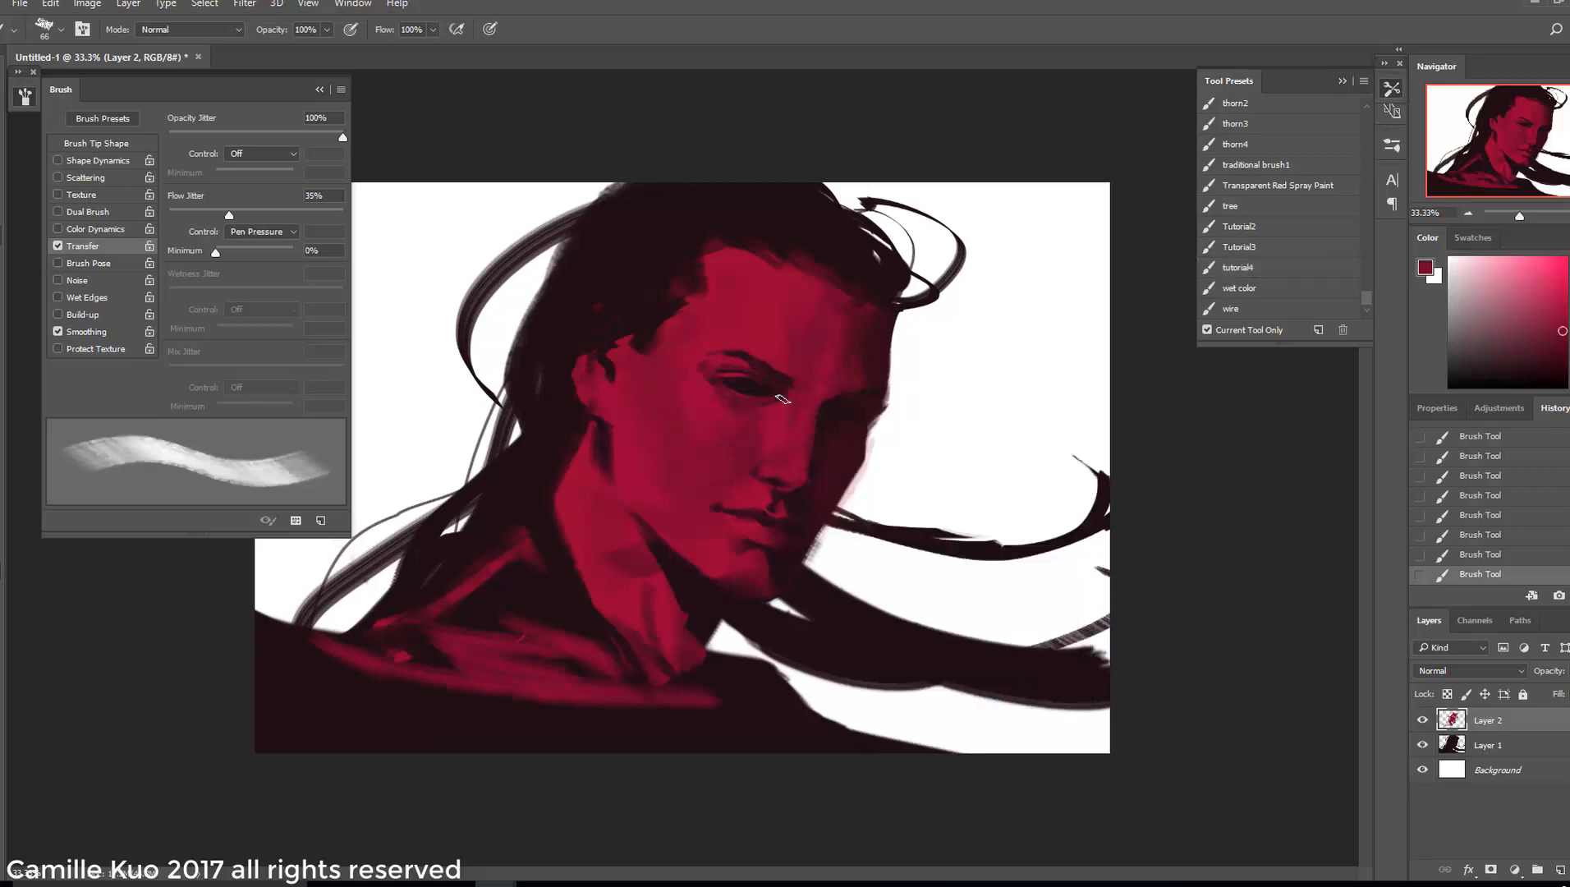
key("ctrl+z")
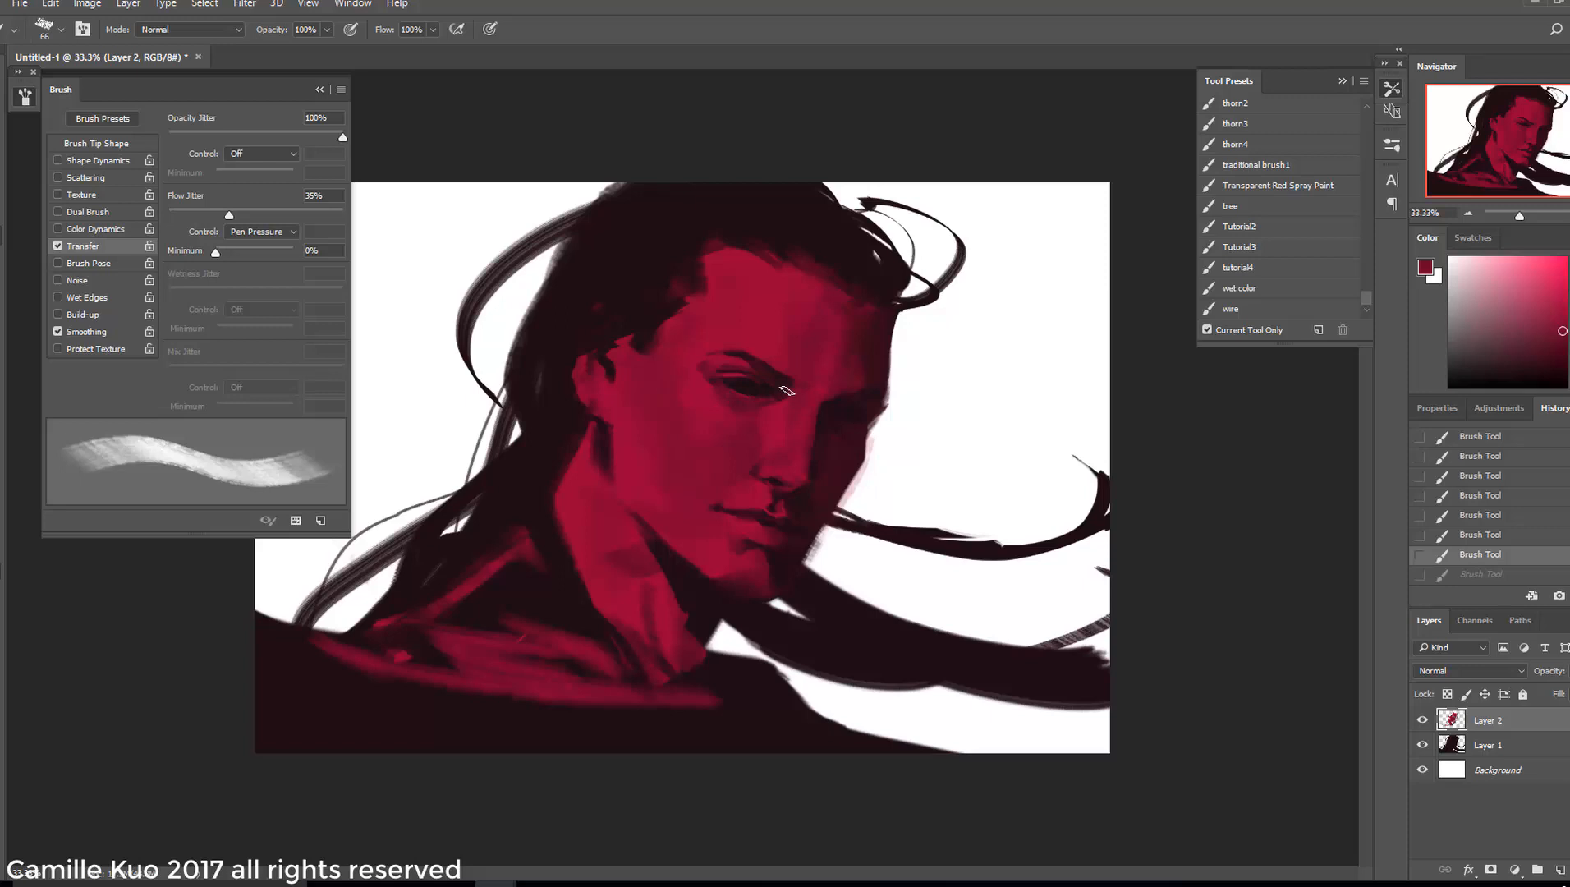
left_click_drag(783, 393, 768, 384)
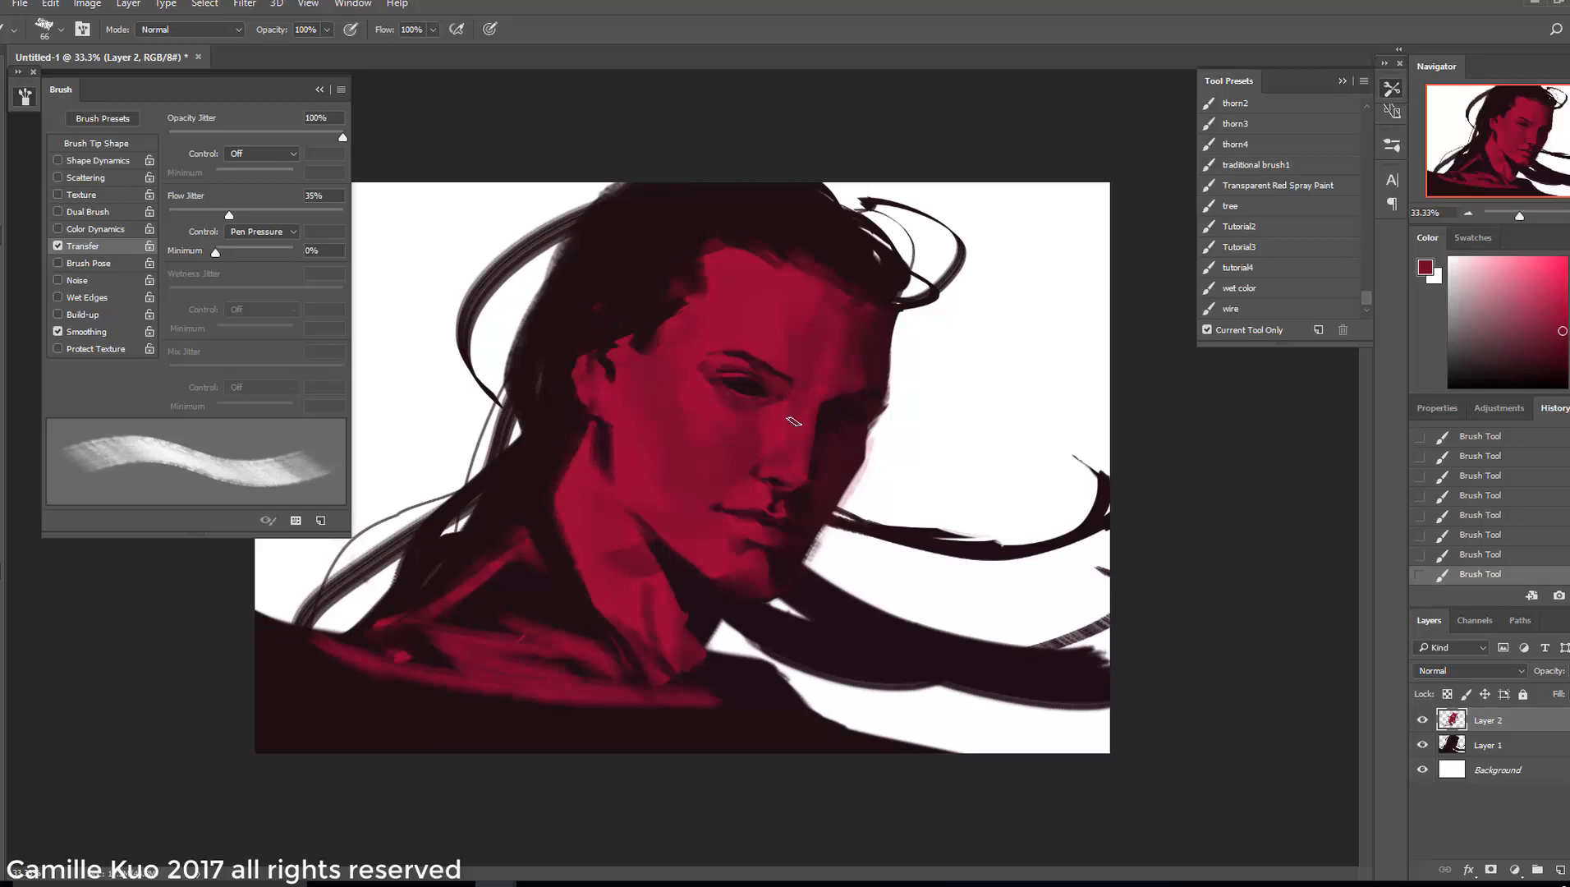
Touch up the skin just below the near eye's inner corner with small brush dabs in sampled tones
right_click(791, 402)
left_click(891, 447)
left_click(780, 404)
left_click(774, 403, "alt")
left_click(777, 400, "alt")
right_click(784, 405)
left_click(890, 450)
left_click(773, 401)
Resize the Brush to 23 px and touch up the side of the nose and the near upper eyelid with sampled tones
right_click(791, 402)
left_click(889, 448)
left_click(765, 456)
left_click(761, 460, "alt")
left_click(754, 379, "alt")
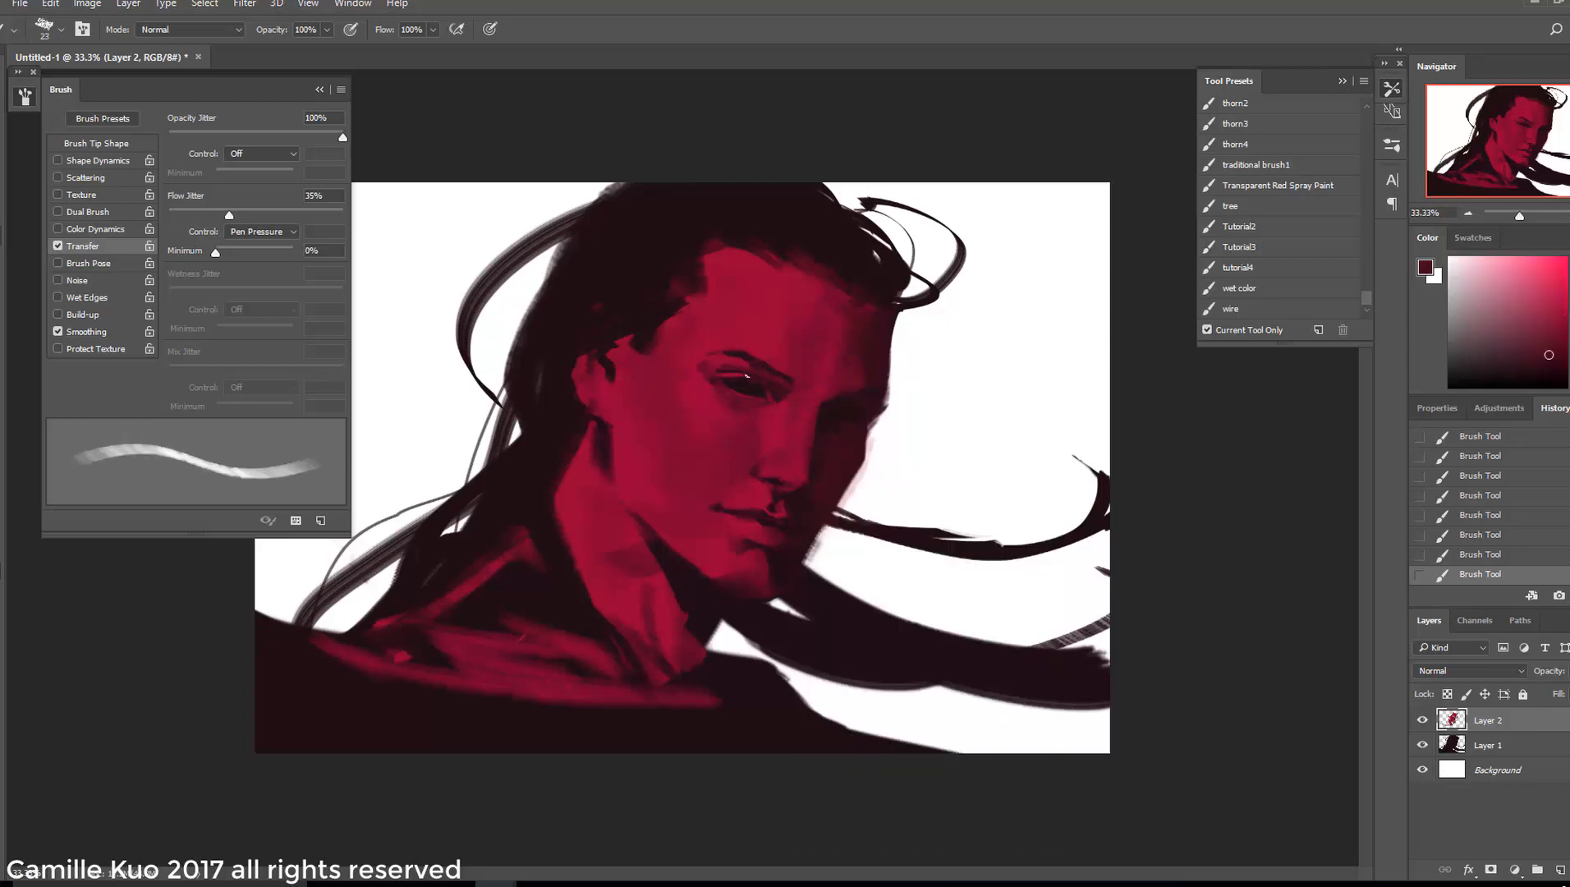
Resize the Brush to 32 px and detail the near eye using sampled dark tones and newly picked colours
left_click(748, 387, "alt")
right_click(815, 403)
left_click(917, 447)
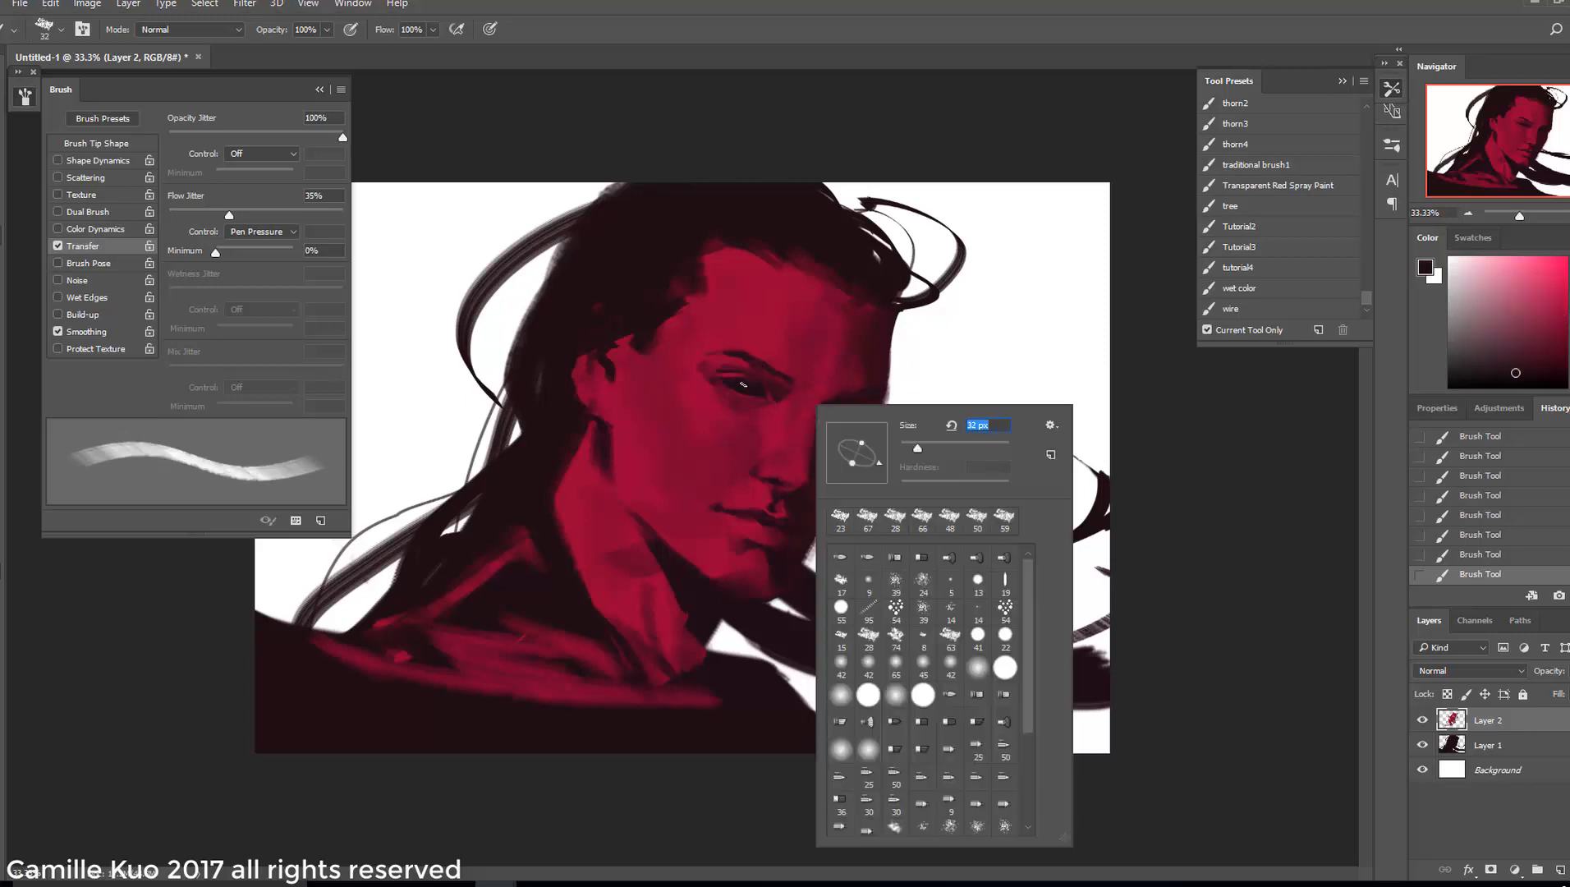
left_click(739, 427)
left_click(1483, 331)
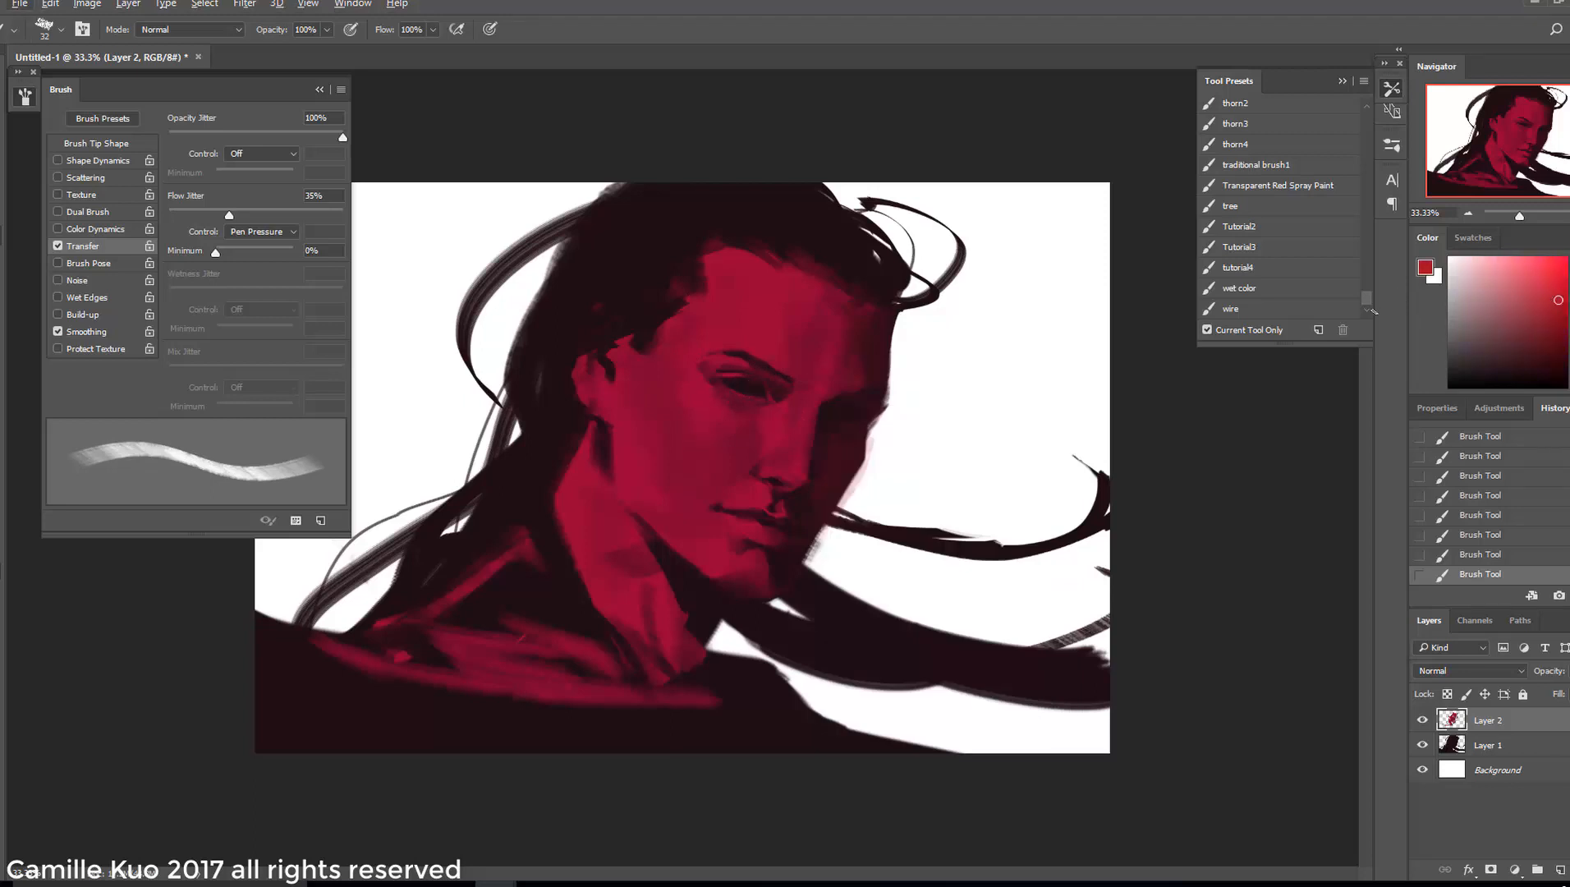
left_click(753, 390, "alt")
left_click(1569, 294)
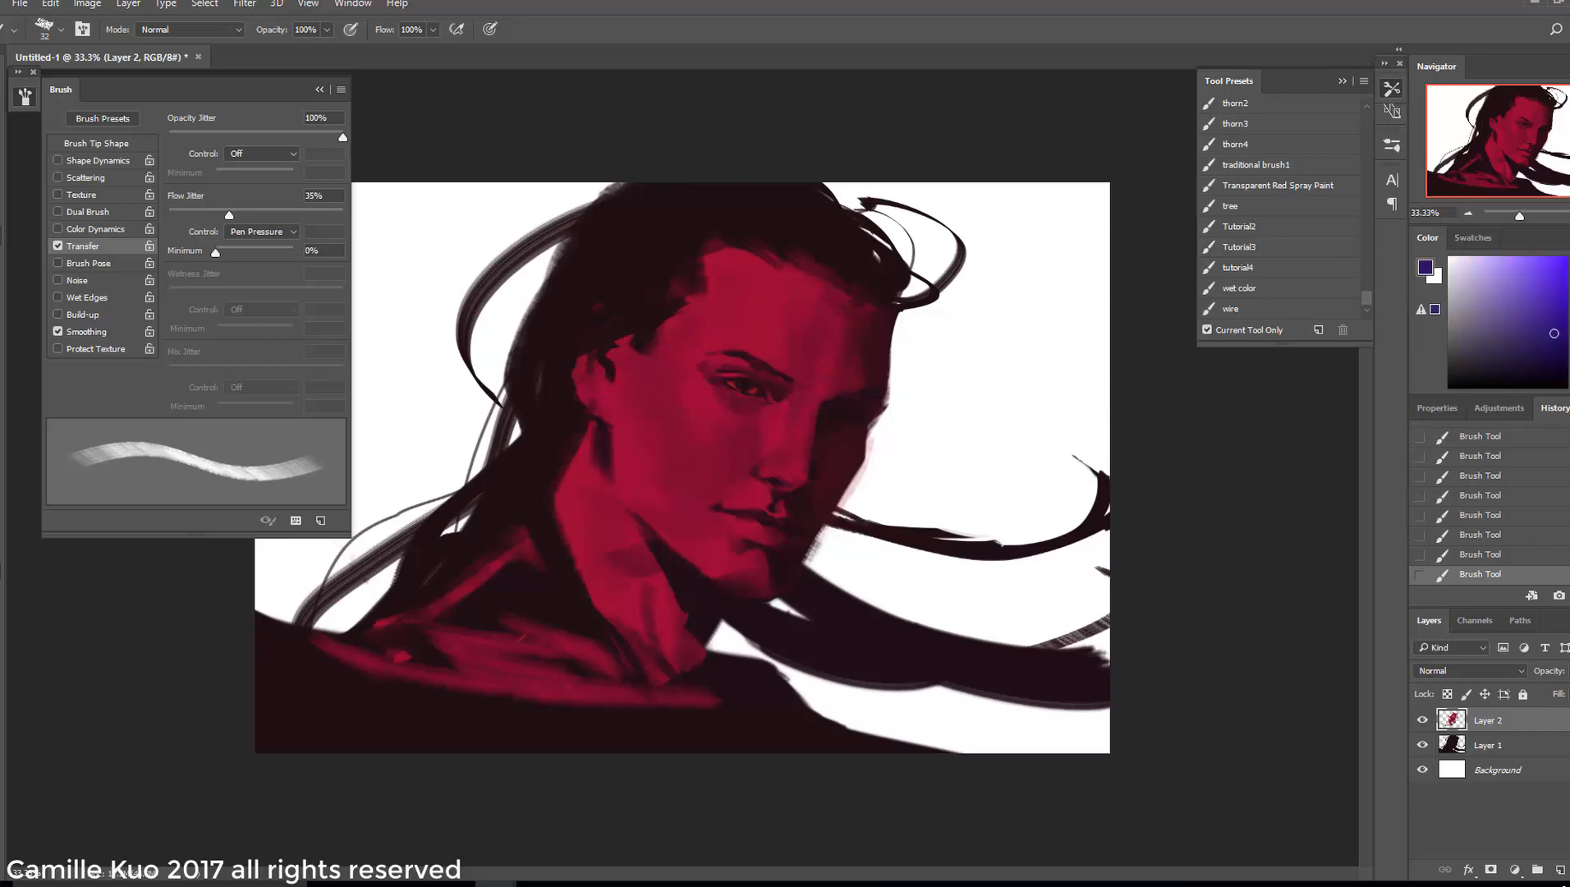
Pick a bright pinkish red and add small accents to the near eye with a 17 px Brush
left_click(762, 399, "alt")
right_click(761, 399)
right_click(779, 392)
left_click(765, 384, "alt")
left_click(754, 319, "alt")
left_click(1566, 261)
right_click(764, 422)
left_click(729, 383)
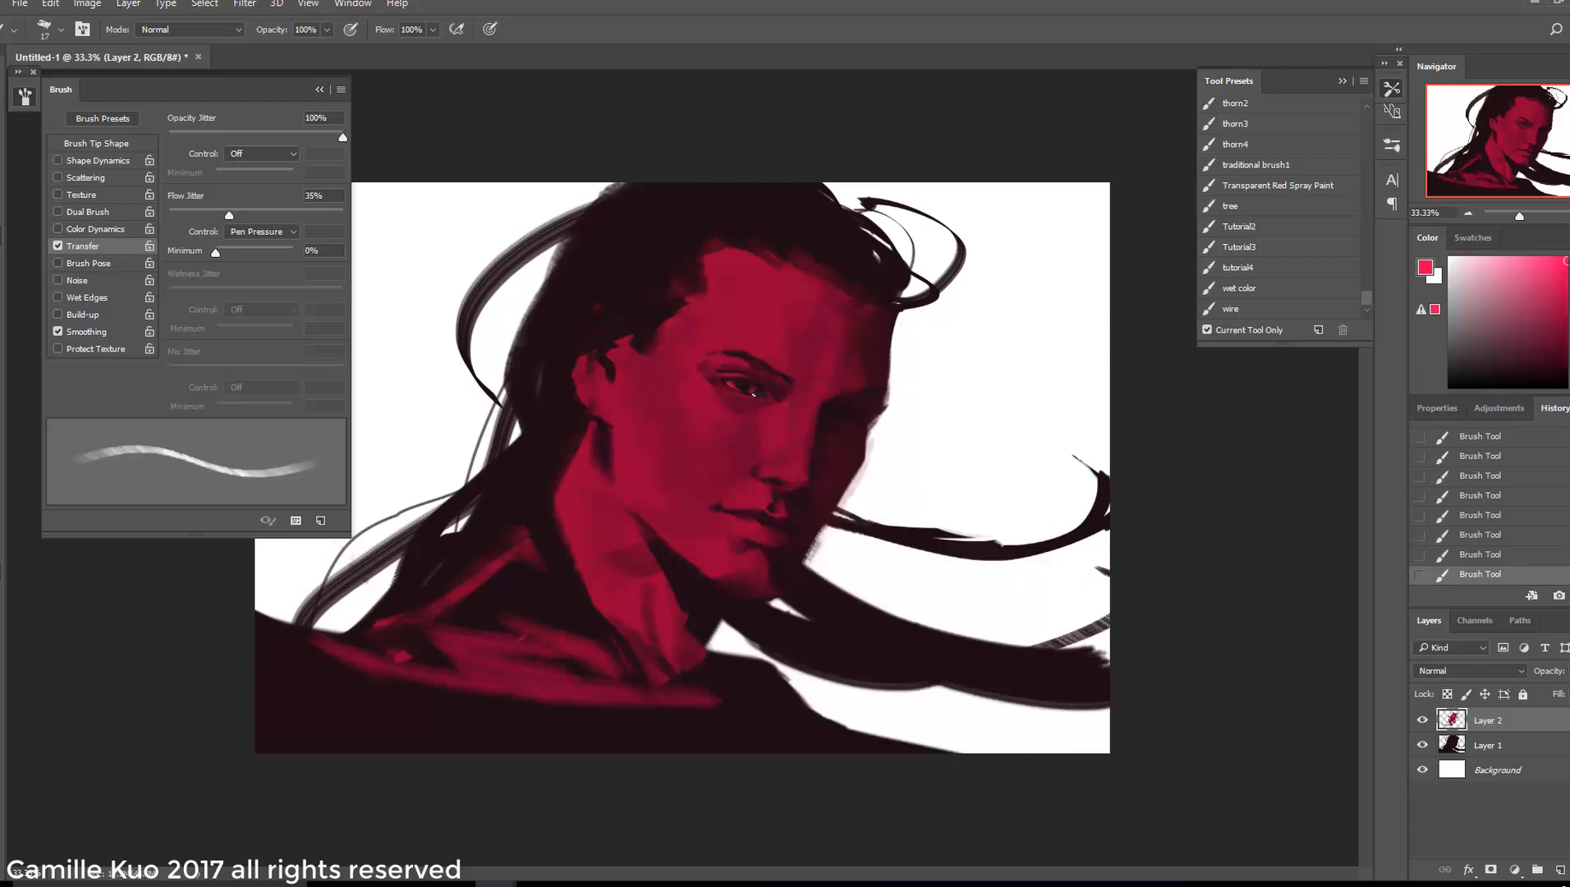
Refine the near eye with small dabs and a resampled dark tone, comparing against an earlier history state
right_click(764, 389)
right_click(767, 388)
left_click_drag(893, 435, 886, 435)
left_click(757, 389)
left_click(1476, 538)
left_click(775, 394, "alt")
right_click(768, 389)
left_click(1480, 574)
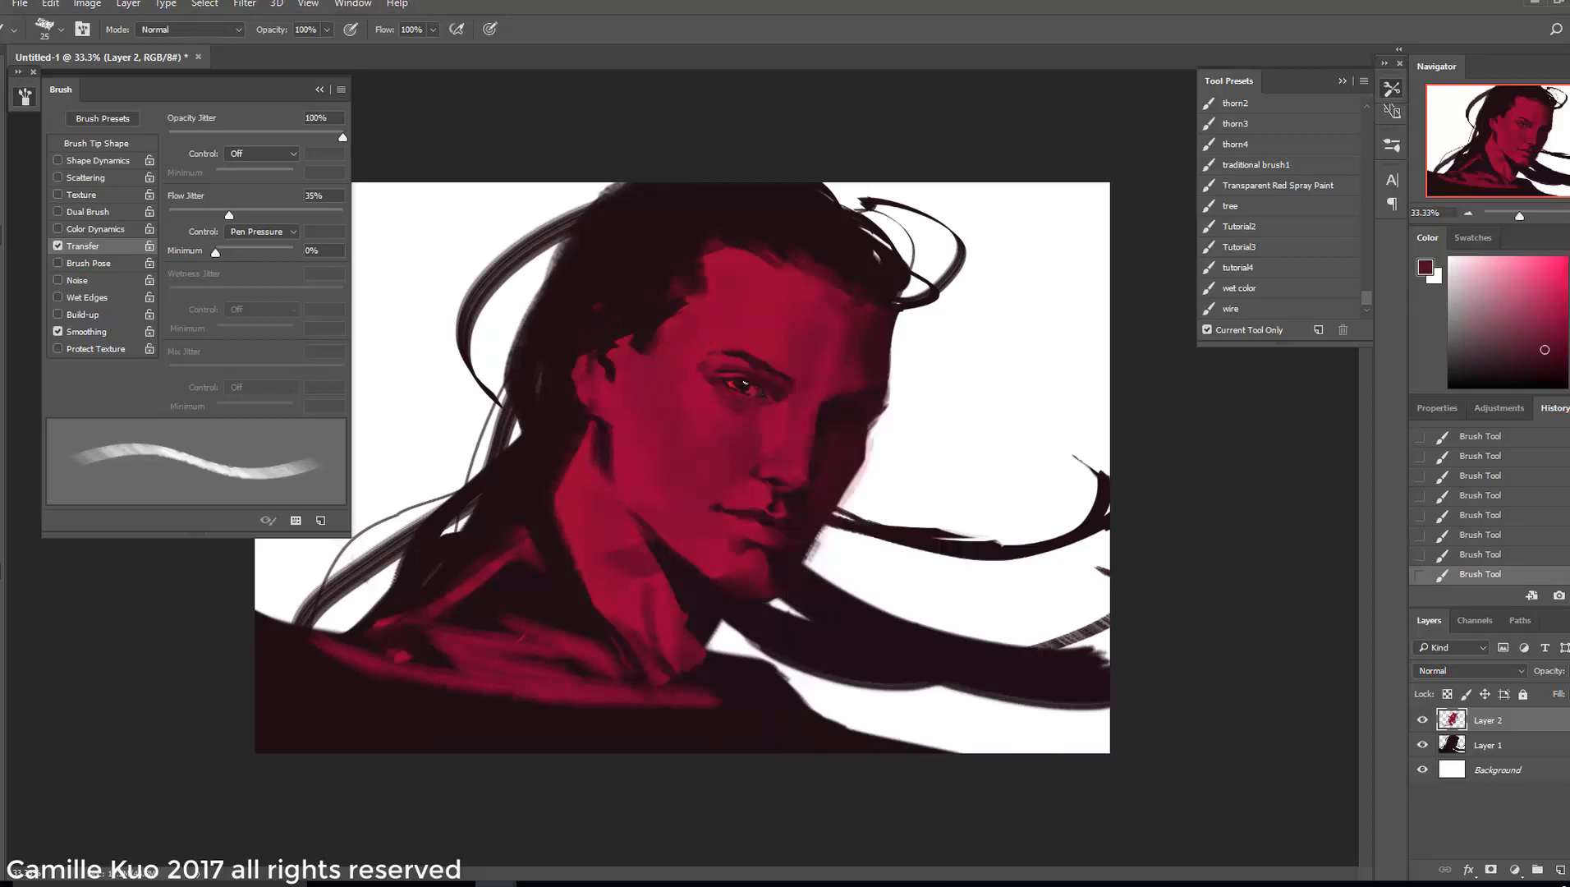
Sharpen the near eye's lid lines with sampled dark and skin tones
key("ctrl+plus")
left_click(794, 355, "alt")
left_click(787, 350, "alt")
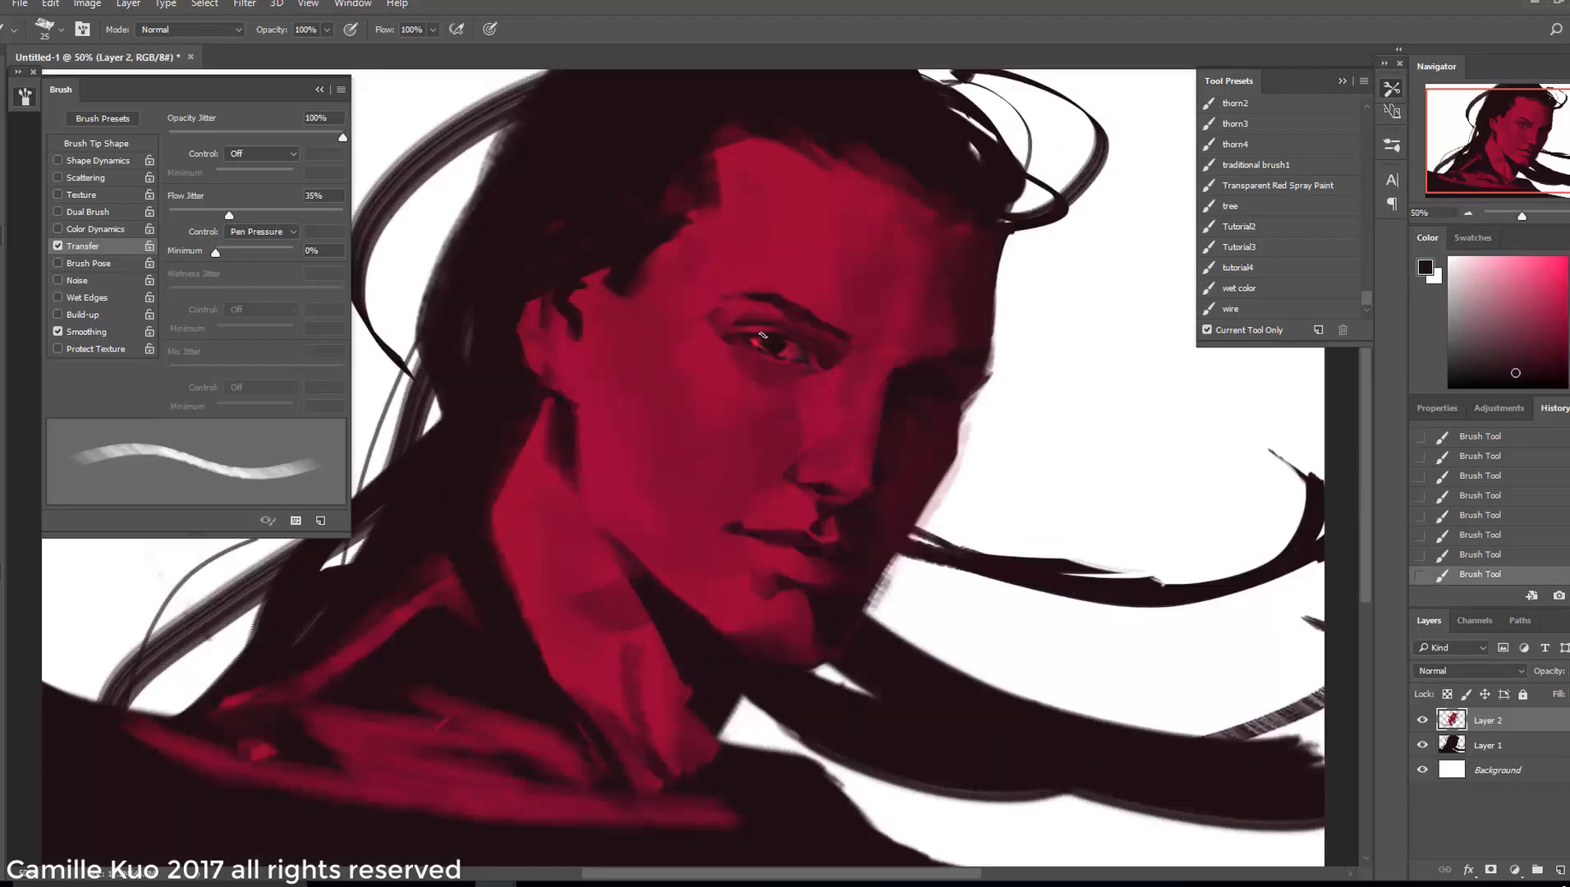
left_click(785, 392, "alt")
left_click(779, 344, "alt")
Reduce the Brush size and dab fine details into the near eye, finishing with a 14 px Brush
right_click(770, 358)
left_click_drag(906, 408, 883, 408)
left_click(780, 360)
left_click(780, 386, "alt")
right_click(793, 357)
left_click(790, 361)
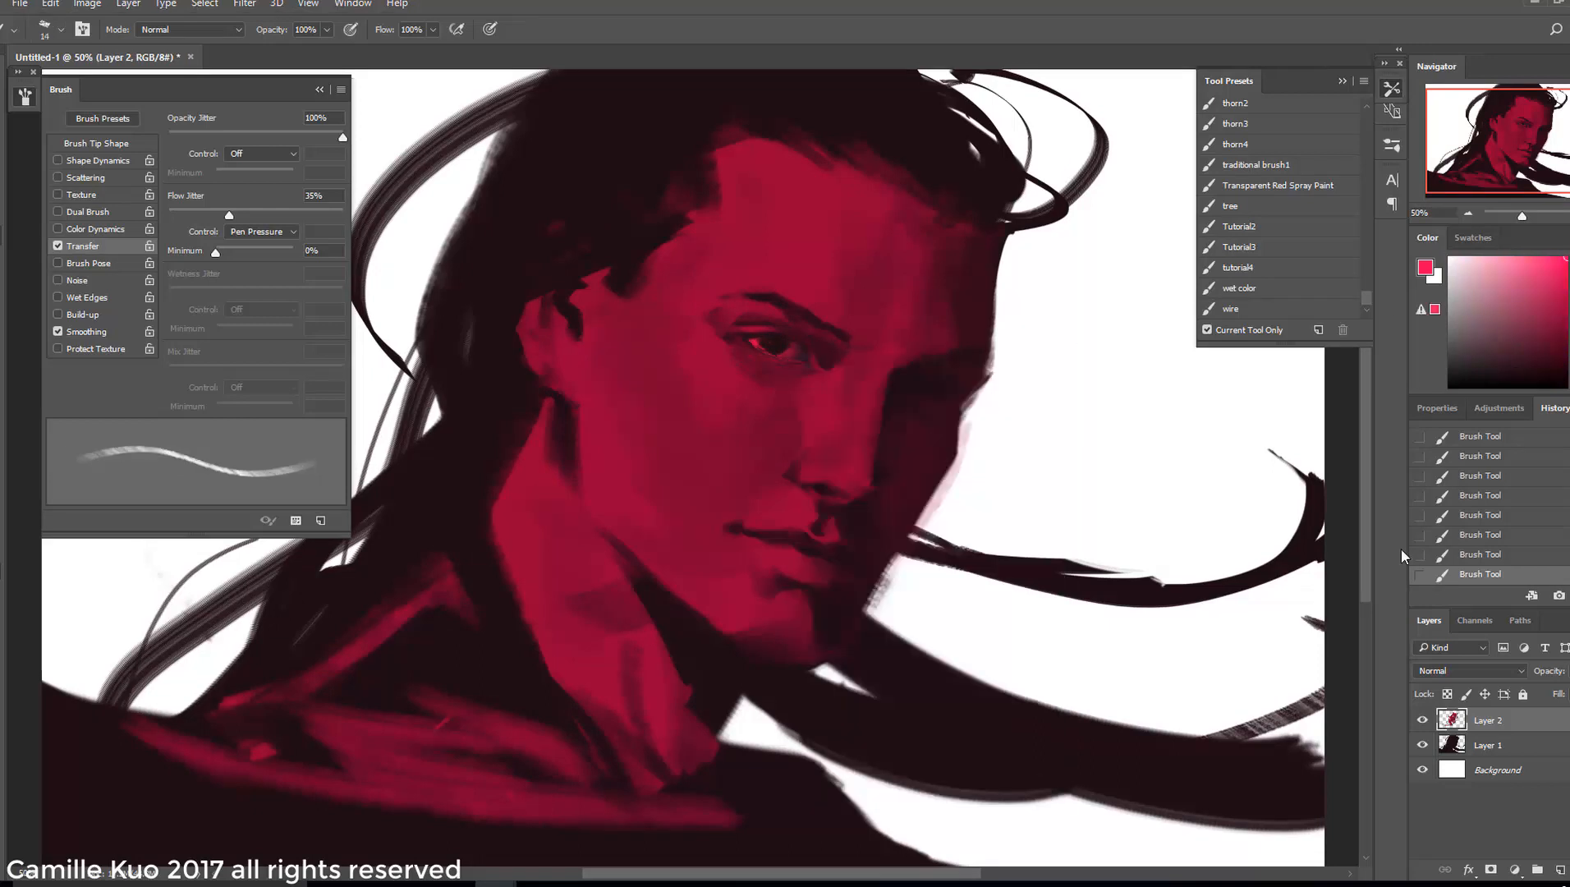
Paint a light pinkish-red accent at the near eye's inner corner with a 21 px Brush and compare it with an earlier history state
left_click(801, 407, "alt")
right_click(821, 371)
left_click_drag(895, 408, 913, 408)
left_click(813, 360)
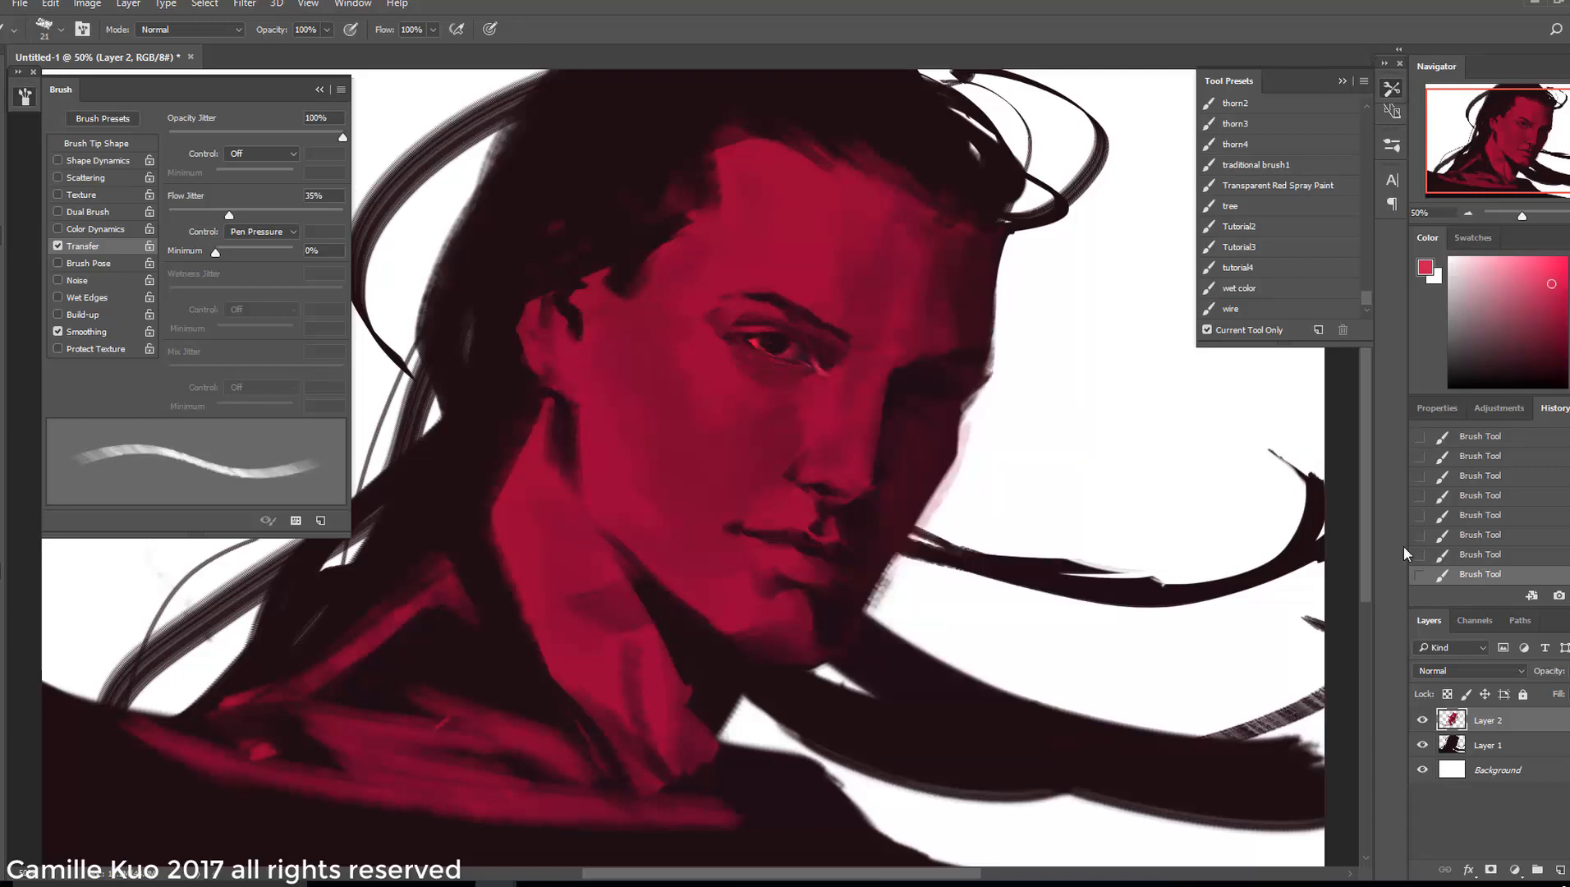
left_click(1470, 515)
key("ctrl+z")
Reduce the Brush size for finer strokes around the near eye's inner corner
right_click(822, 366)
key("Down")
key("Down")
key("Down")
key("Down")
key("Down")
key("Down")
key("Down")
key("Down")
key("Down")
key("Down")
key("Down")
key("Down")
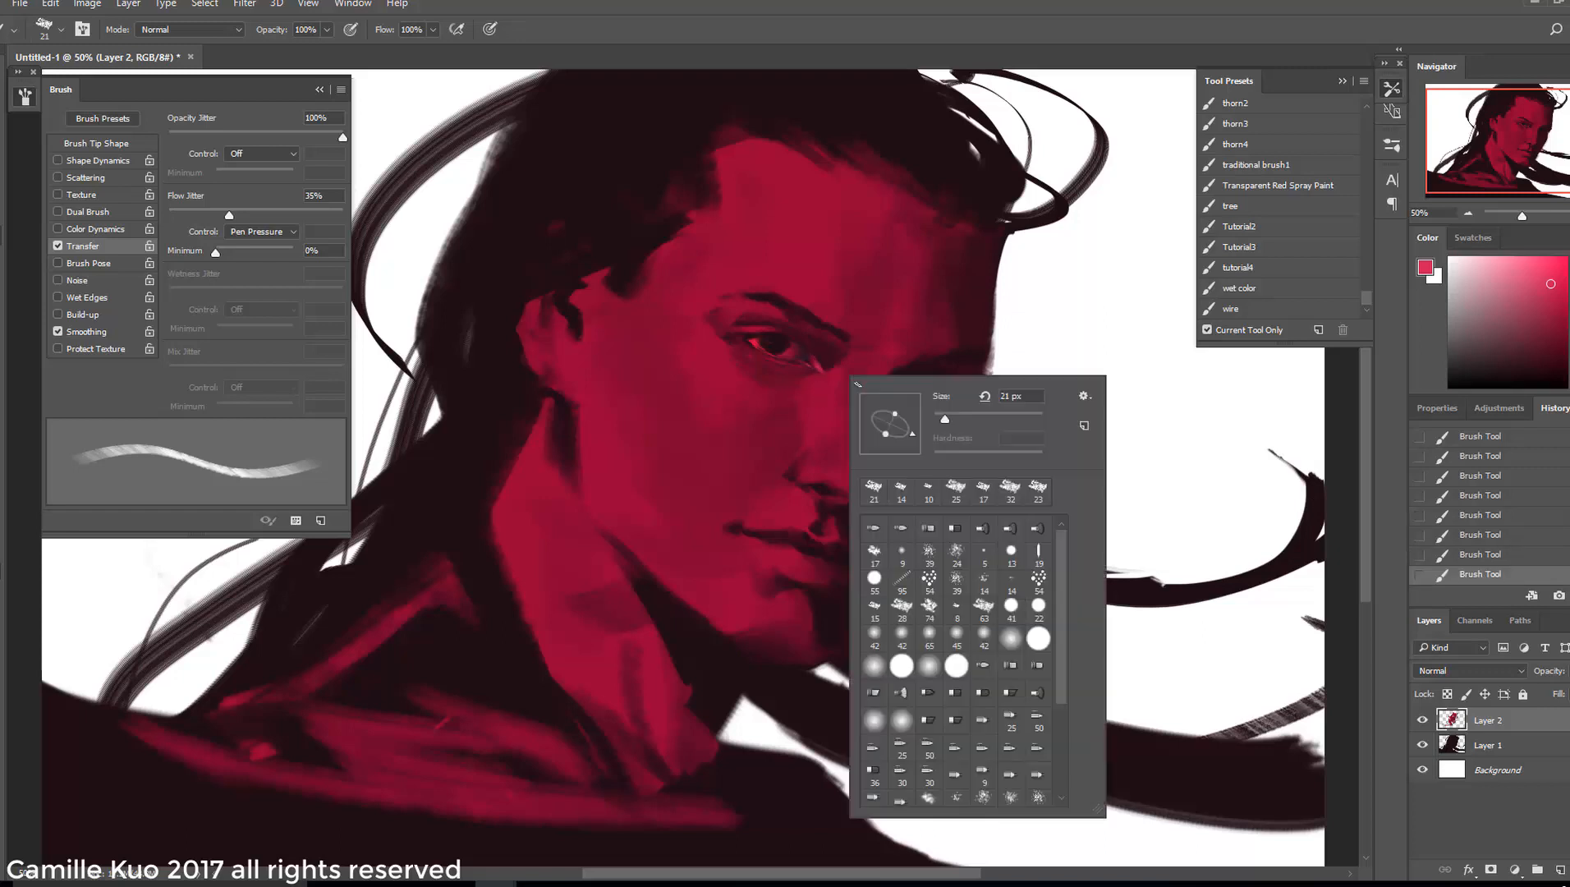
key("Up")
key("Up")
key("Up")
key("Return")
Sample the dark lash tone and set the Brush size to 17 px for work on the near eyebrow
left_click(749, 340, "alt")
right_click(808, 319)
key("Up")
key("Up")
key("Up")
key("Up")
key("Up")
key("Return")
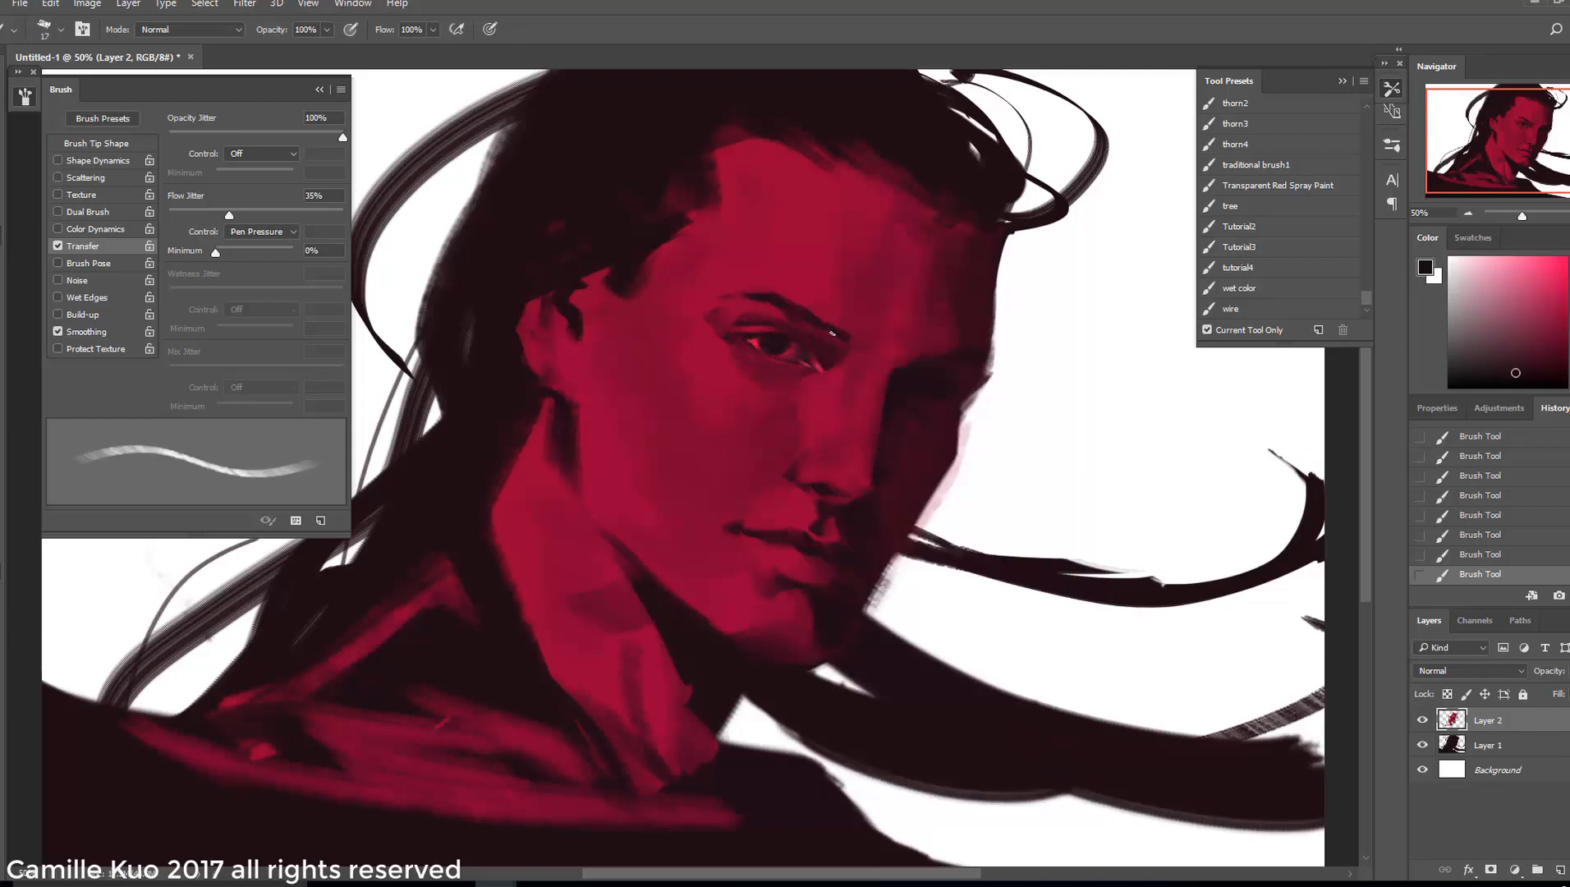
Set the Brush size to 26 px and darken the inner end of the near eyebrow
right_click(793, 330)
key("Up")
key("Up")
key("Up")
key("Up")
key("Up")
key("Up")
key("Up")
key("Up")
key("Up")
key("Return")
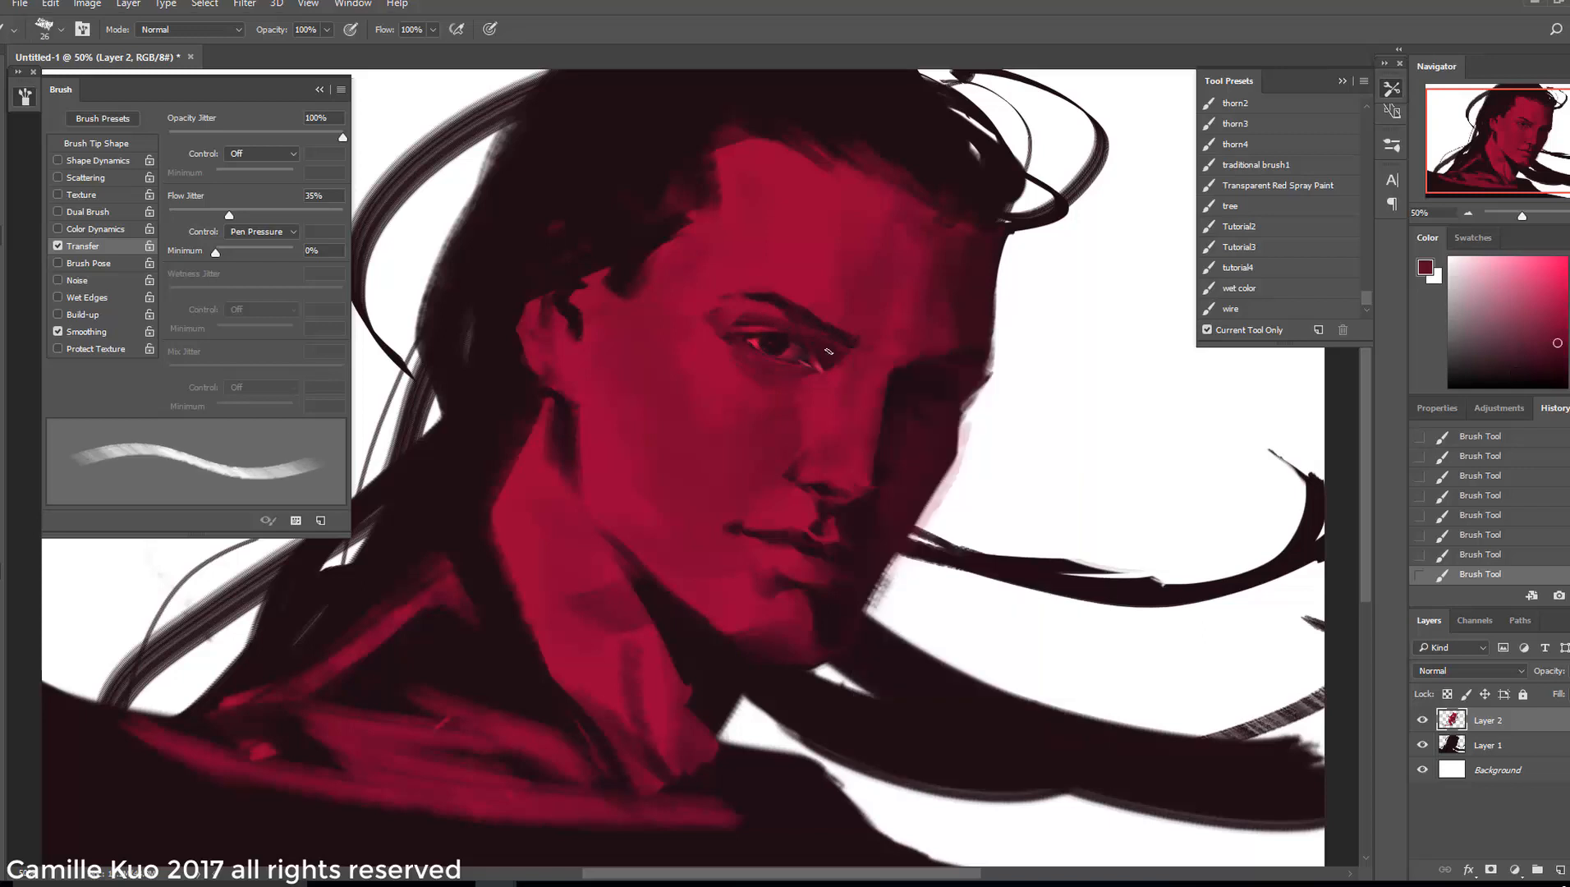
Reduce the Brush size to 18 px and sample the shadow tone between the near eye and its brow
right_click(800, 337)
key("Down")
key("Down")
key("Down")
key("Down")
key("Down")
key("Down")
key("Down")
key("Down")
key("Return")
left_click(800, 337, "alt")
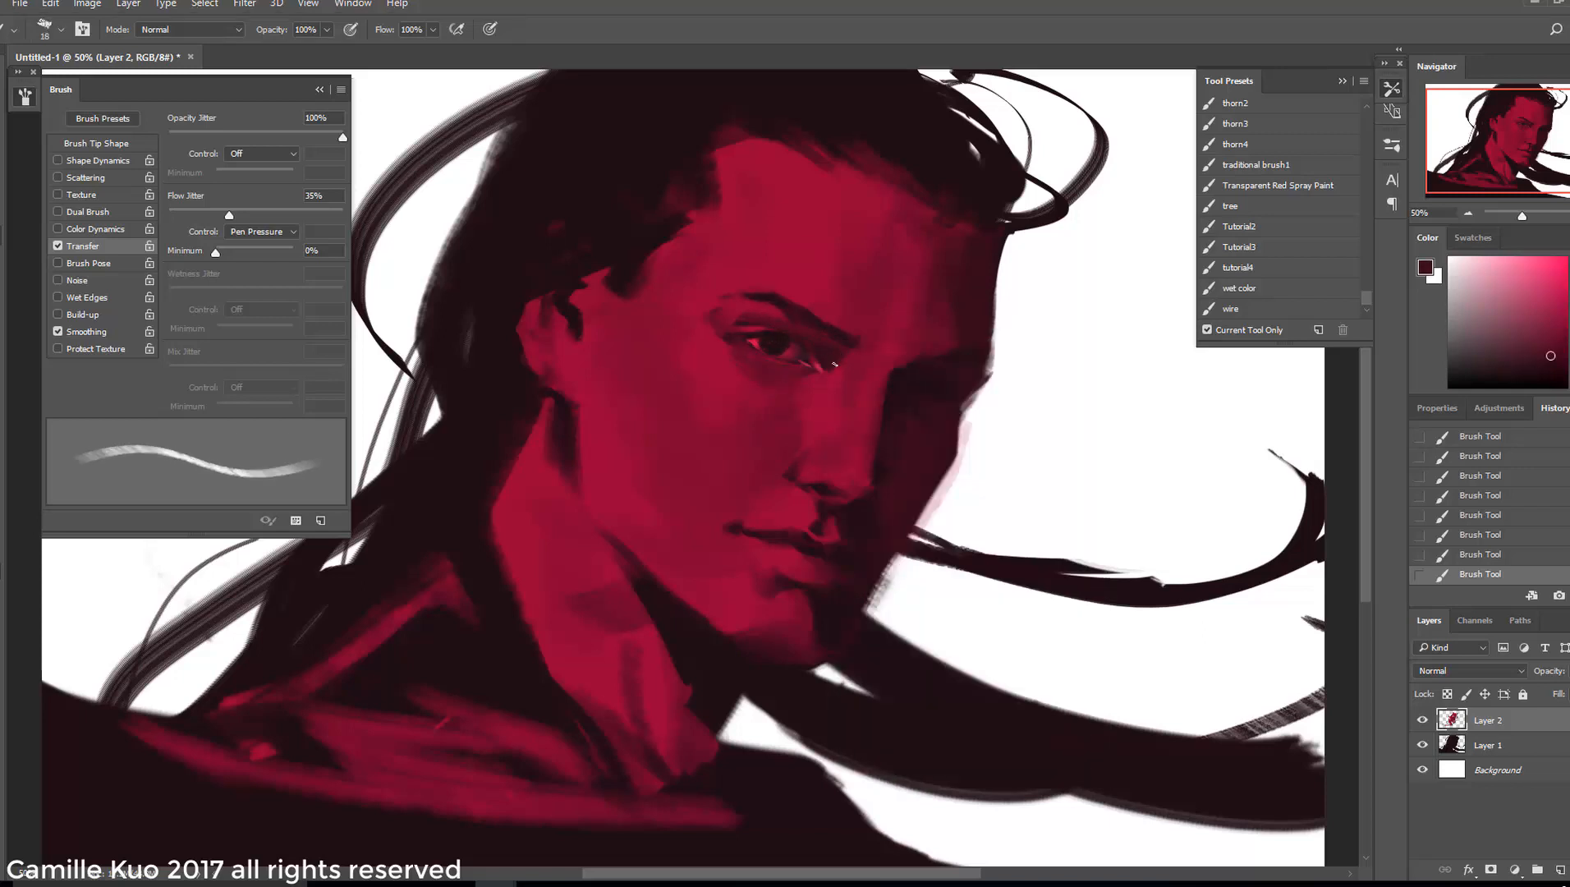
Enlarge the Brush in two small stages and sample skin tones just below the near eye's inner corner
right_click(808, 379)
key("Up")
key("Up")
key("Up")
key("Up")
key("Return")
right_click(808, 380)
key("Up")
key("Up")
key("Up")
key("Return")
left_click(809, 381, "alt")
left_click(811, 383, "alt")
Reduce the Brush size by 5 px for the near eye's inner corner and sample a dark tone from the lips
right_click(808, 376)
key("Down")
key("Down")
key("Down")
key("Down")
key("Down")
key("Return")
left_click(811, 544, "alt")
Resample tones around the near eye and below the nose, and set the Brush size to 15 px for the upper lash line
right_click(817, 546)
key("Up")
key("Return")
right_click(829, 367)
left_click(810, 366, "alt")
left_click_drag(950, 411, 911, 399)
left_click(854, 511, "alt")
right_click(805, 374)
left_click(774, 340, "alt")
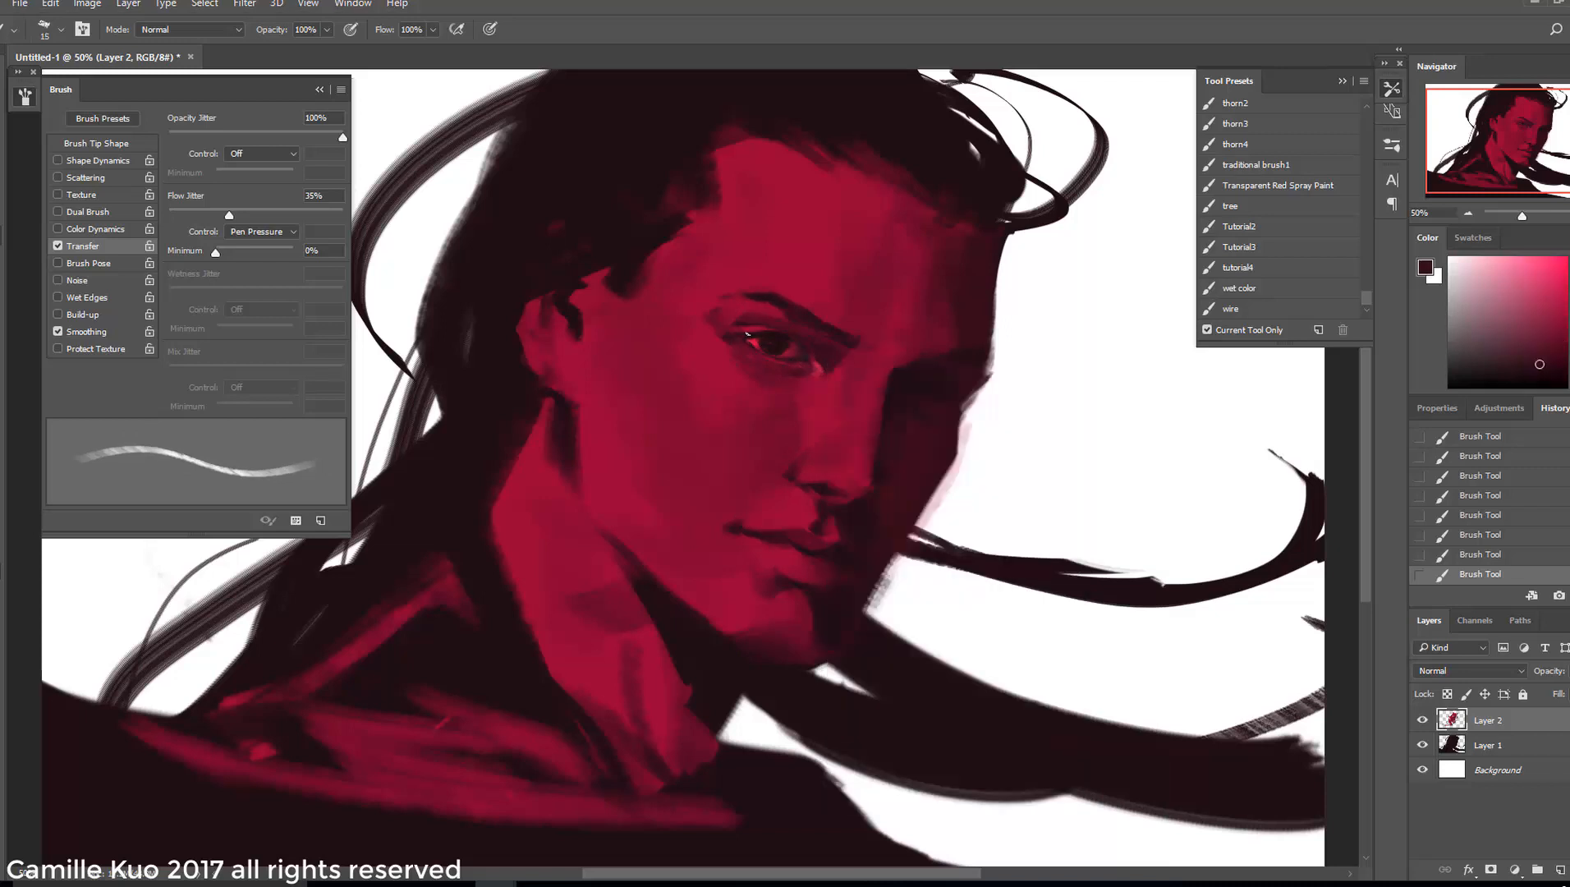
Set the Brush size to 26 px and stroke the outer part of the near eyebrow
right_click(792, 302)
left_click_drag(897, 327, 903, 327)
left_click_drag(739, 294, 770, 291)
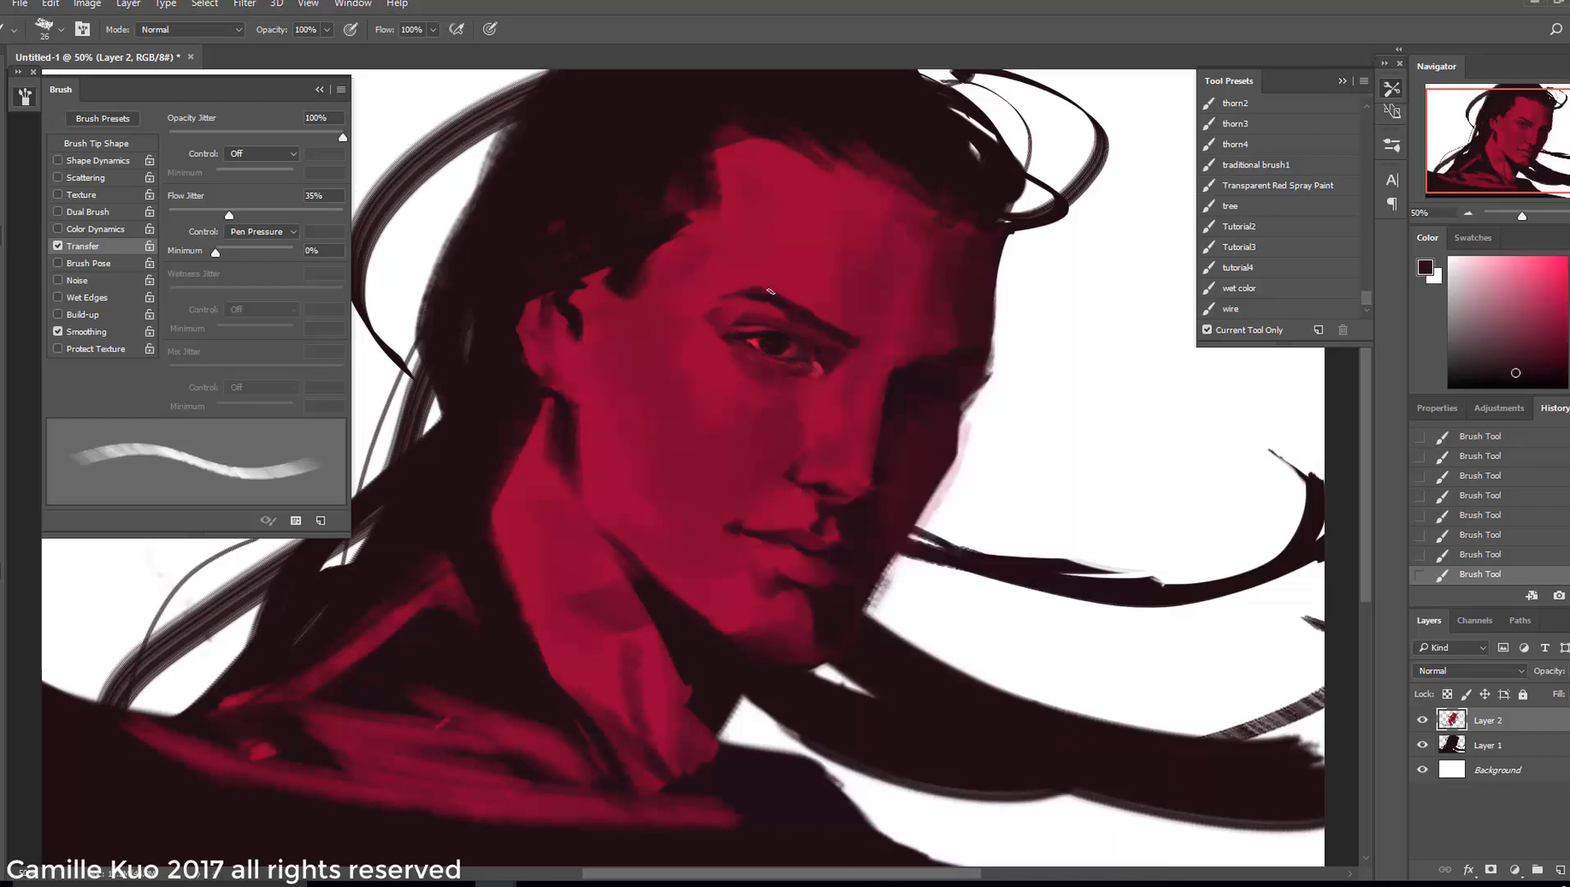
Set the Brush size to 34 px and sample skin tones beneath the near eye
right_click(825, 354)
left_click_drag(932, 380, 934, 403)
right_click(823, 377)
left_click(796, 366, "alt")
left_click(793, 377, "alt")
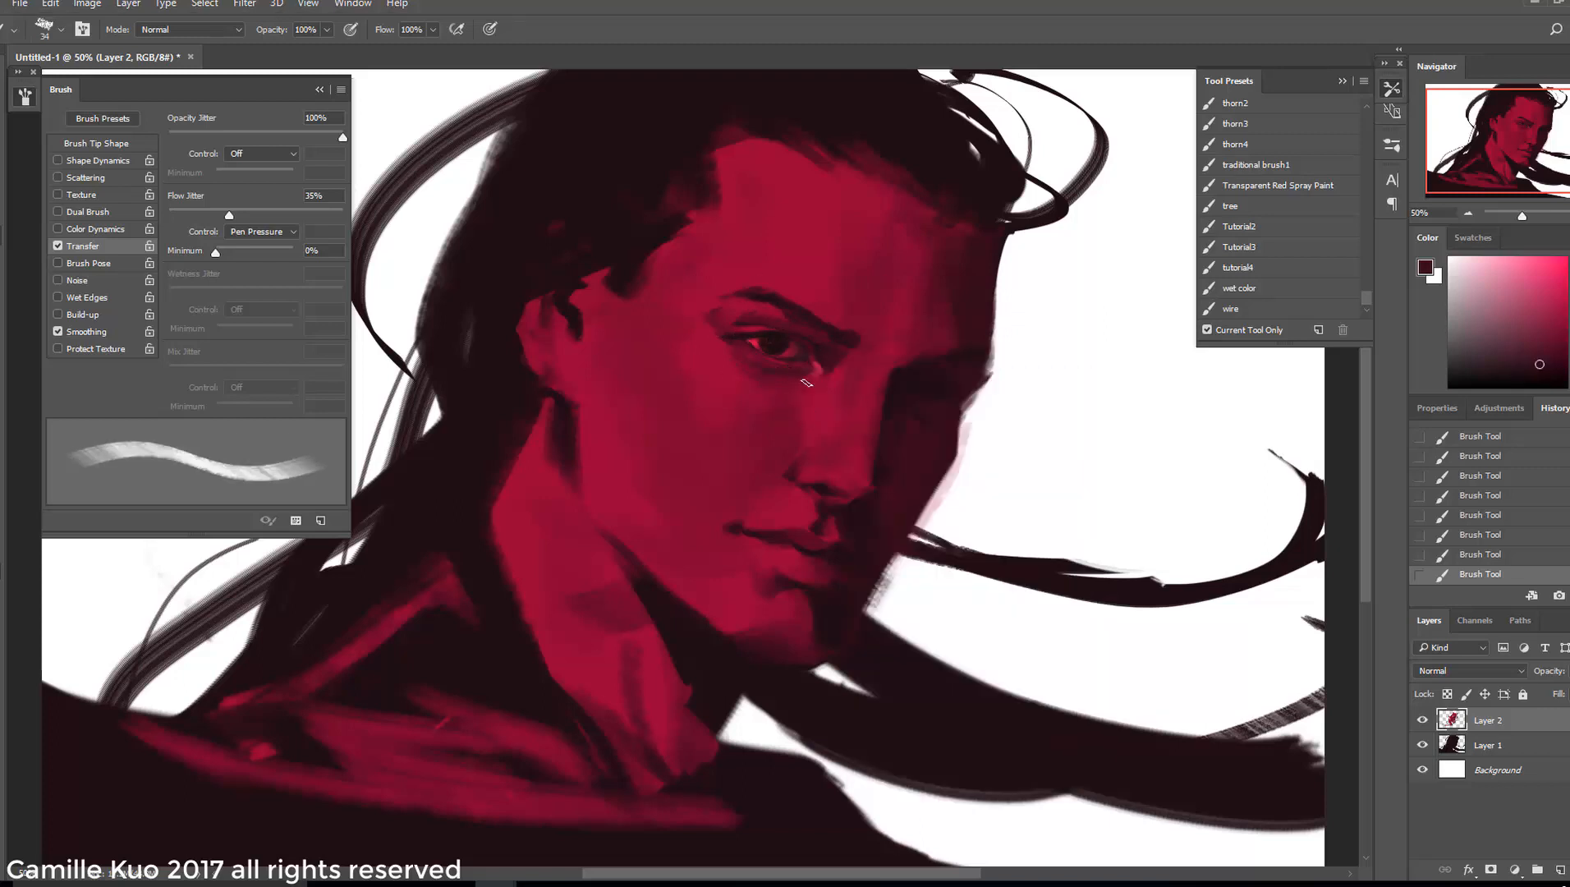
Try dabs with a 61 px Brush at the mouth corner and along the lower lip, stepping back in the history
right_click(823, 493)
left_click_drag(953, 484, 965, 483)
left_click(743, 527)
right_click(780, 533)
mouse_move(763, 554)
left_mouse_down()
mouse_move(722, 459)
mouse_move(795, 561)
left_mouse_up()
left_click(1453, 555)
Sample a dark purplish tone near the lips, set the Brush size to 28 px and dab it below the near mouth corner
left_click(709, 461, "alt")
left_click(778, 550, "alt")
left_click(1475, 519)
right_click(824, 526)
left_click_drag(965, 483, 929, 484)
right_click(756, 542)
left_click(754, 543)
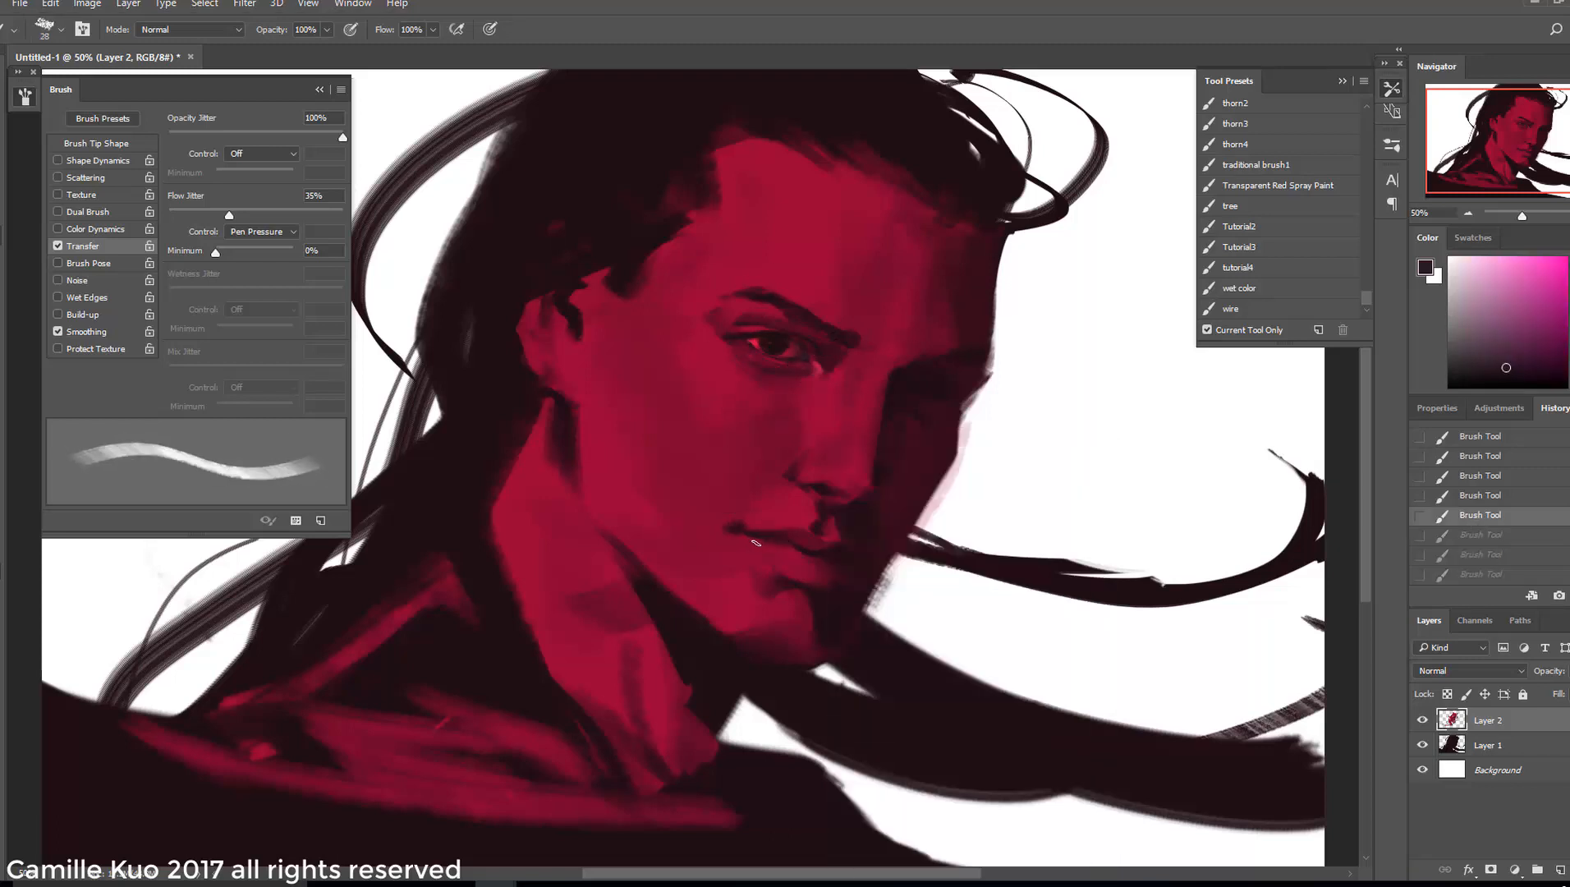
Undo and redo the latest mouth strokes to compare them, ending on the newest history state
key("ctrl+shift+z")
key("ctrl+shift+z")
key("ctrl+shift+z")
key("ctrl+alt+z")
key("ctrl+alt+z")
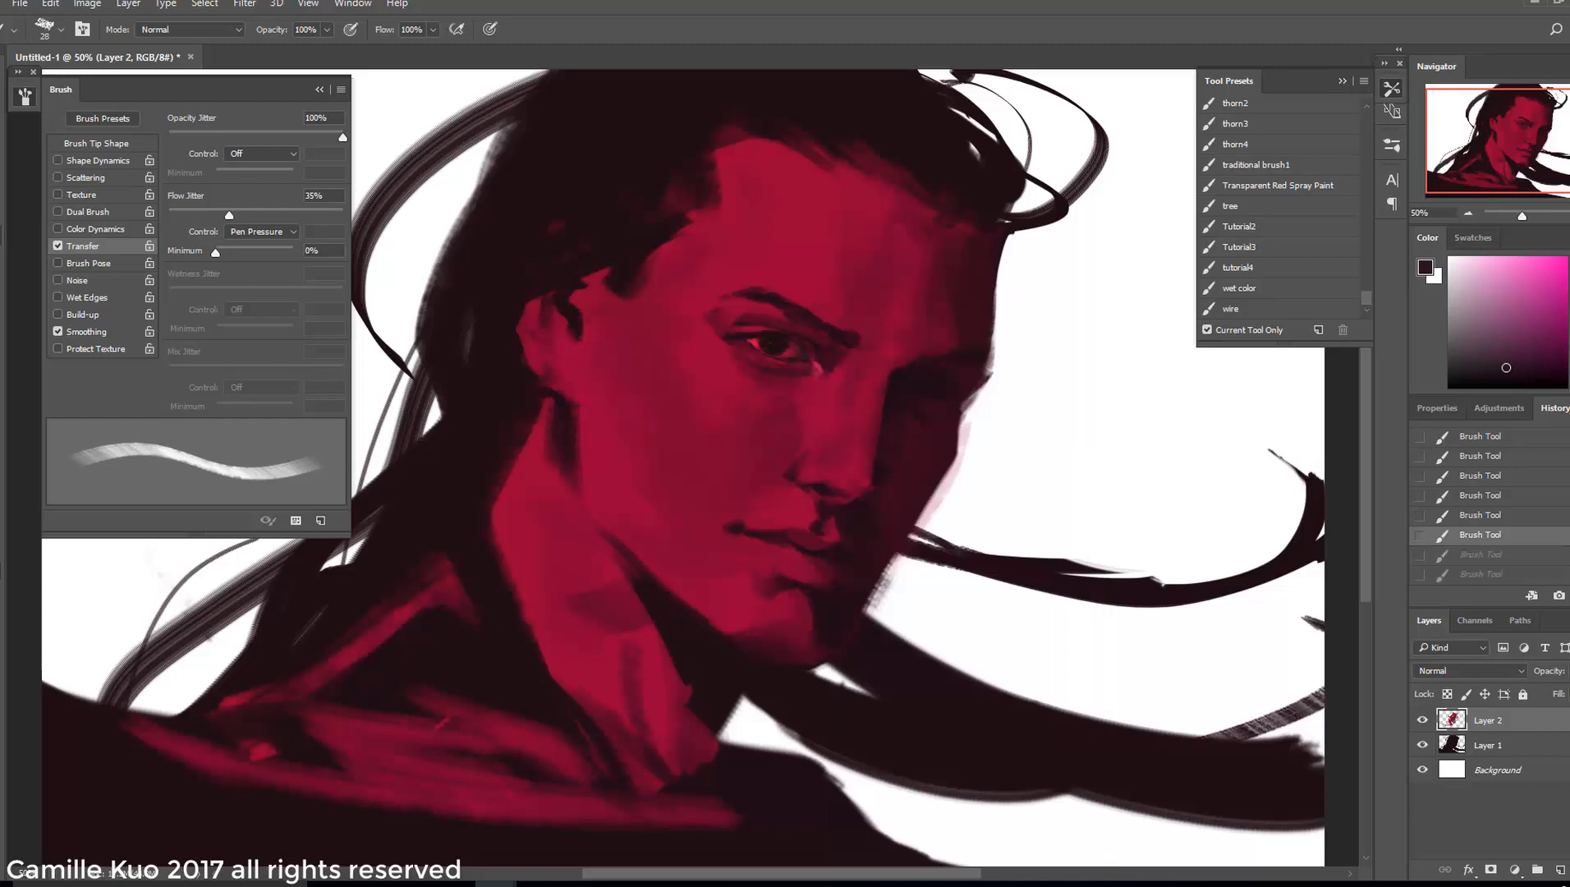
key("ctrl+shift+z")
key("ctrl+shift+z")
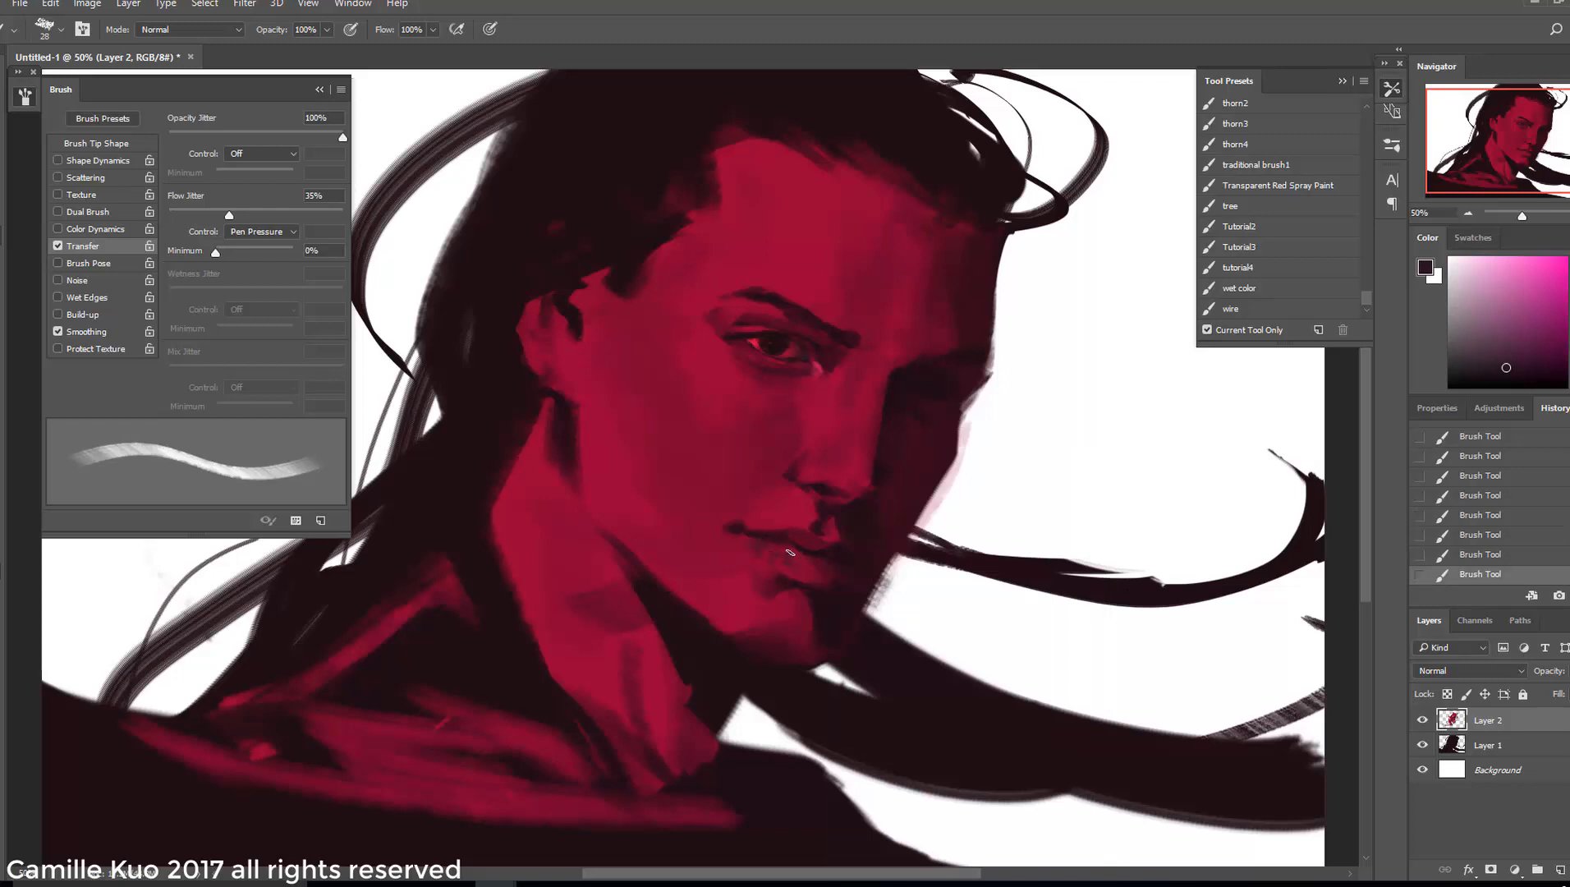
Shade the lower lip with the cool dark tone, using a 67 px Brush and a 31 px Brush
right_click(834, 554)
left_click_drag(931, 482, 953, 483)
left_click(771, 552)
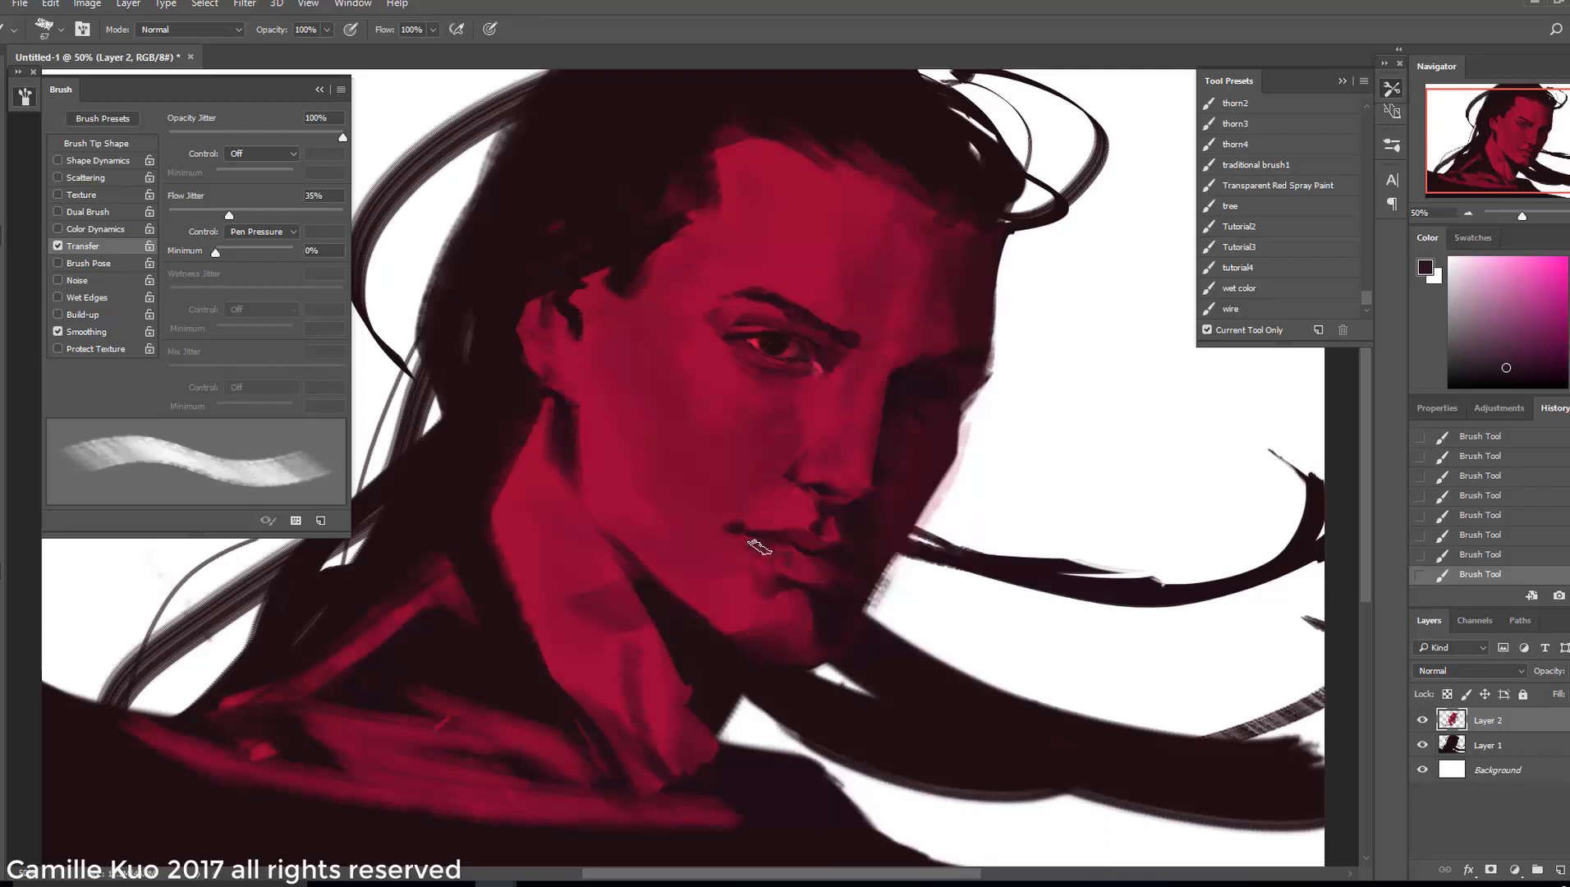
right_click(811, 559)
left_click(812, 559)
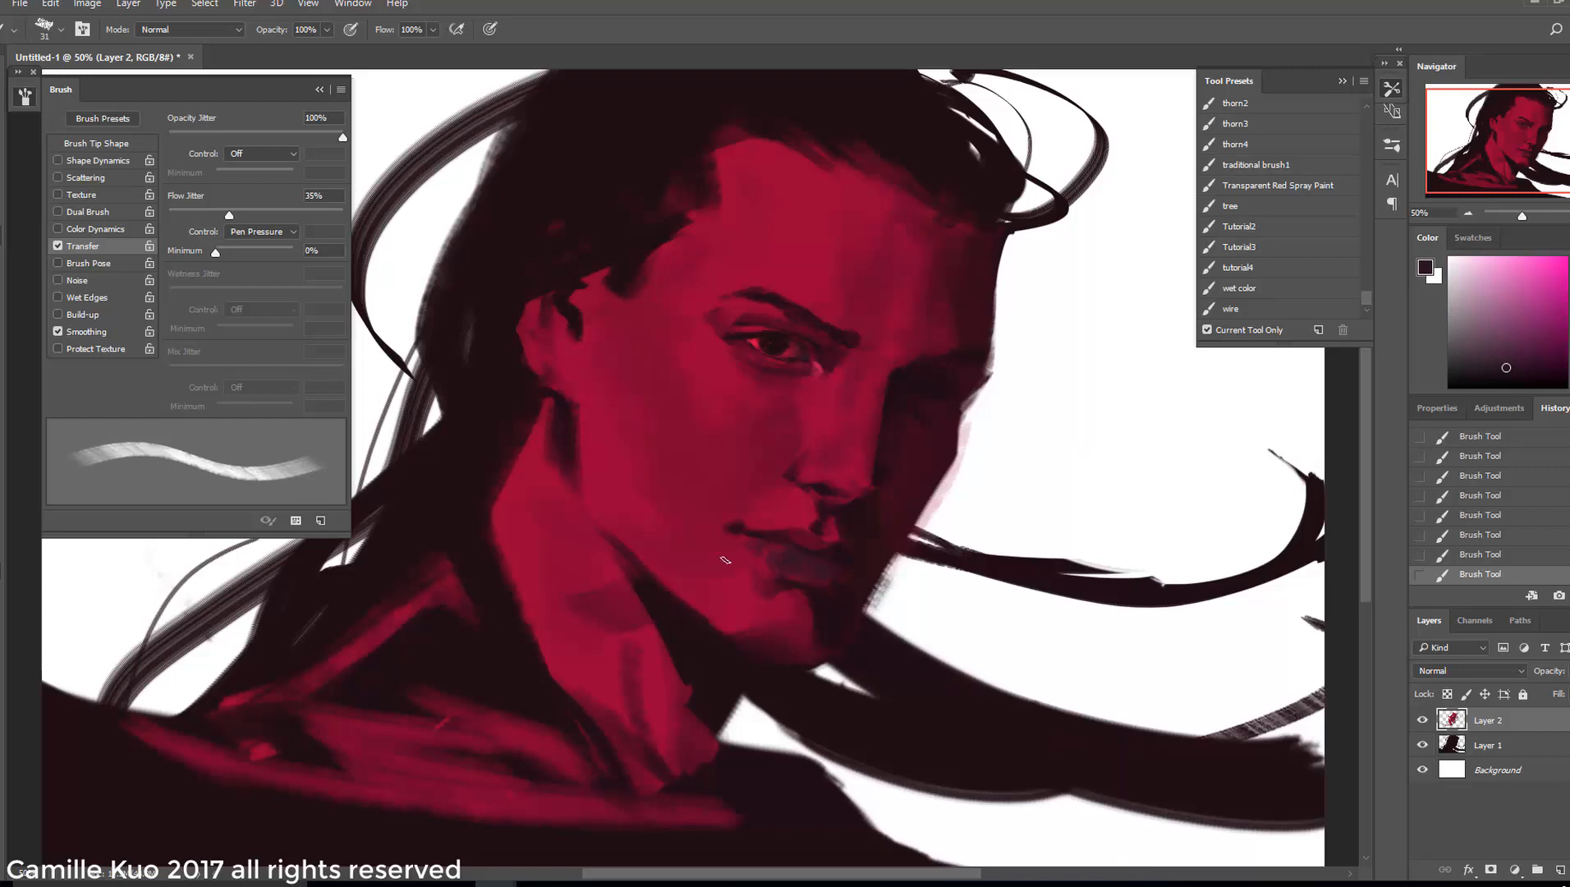
Try brighter crimson picks from the color field on the lower lip, stepping back through the history between attempts
left_click(1565, 312)
left_click(1486, 519)
mouse_move(793, 539)
left_mouse_down()
mouse_move(803, 560)
mouse_move(772, 551)
mouse_move(774, 565)
left_mouse_up()
left_click(1509, 534)
left_click(1510, 496)
left_click(1568, 316)
left_click(1484, 554)
left_click(1567, 262)
left_click(1527, 259)
Set the Brush size to 20 px, stroke the near end of the lower lip and enlarge the Brush again
right_click(811, 557)
left_click_drag(918, 482, 911, 482)
left_click_drag(747, 542, 762, 552)
mouse_move(767, 546)
left_mouse_down()
mouse_move(851, 567)
mouse_move(803, 533)
mouse_move(834, 548)
mouse_move(775, 566)
left_mouse_up()
key("bracketright")
Compare earlier history states, sample the dark tone beside the lips and dab it at the far mouth corner with a slightly smaller Brush
left_click(814, 544, "alt")
left_click(1479, 534)
left_click(1529, 435)
left_click(1528, 486)
left_click(739, 573, "alt")
left_click(863, 527, "alt")
right_click(864, 572)
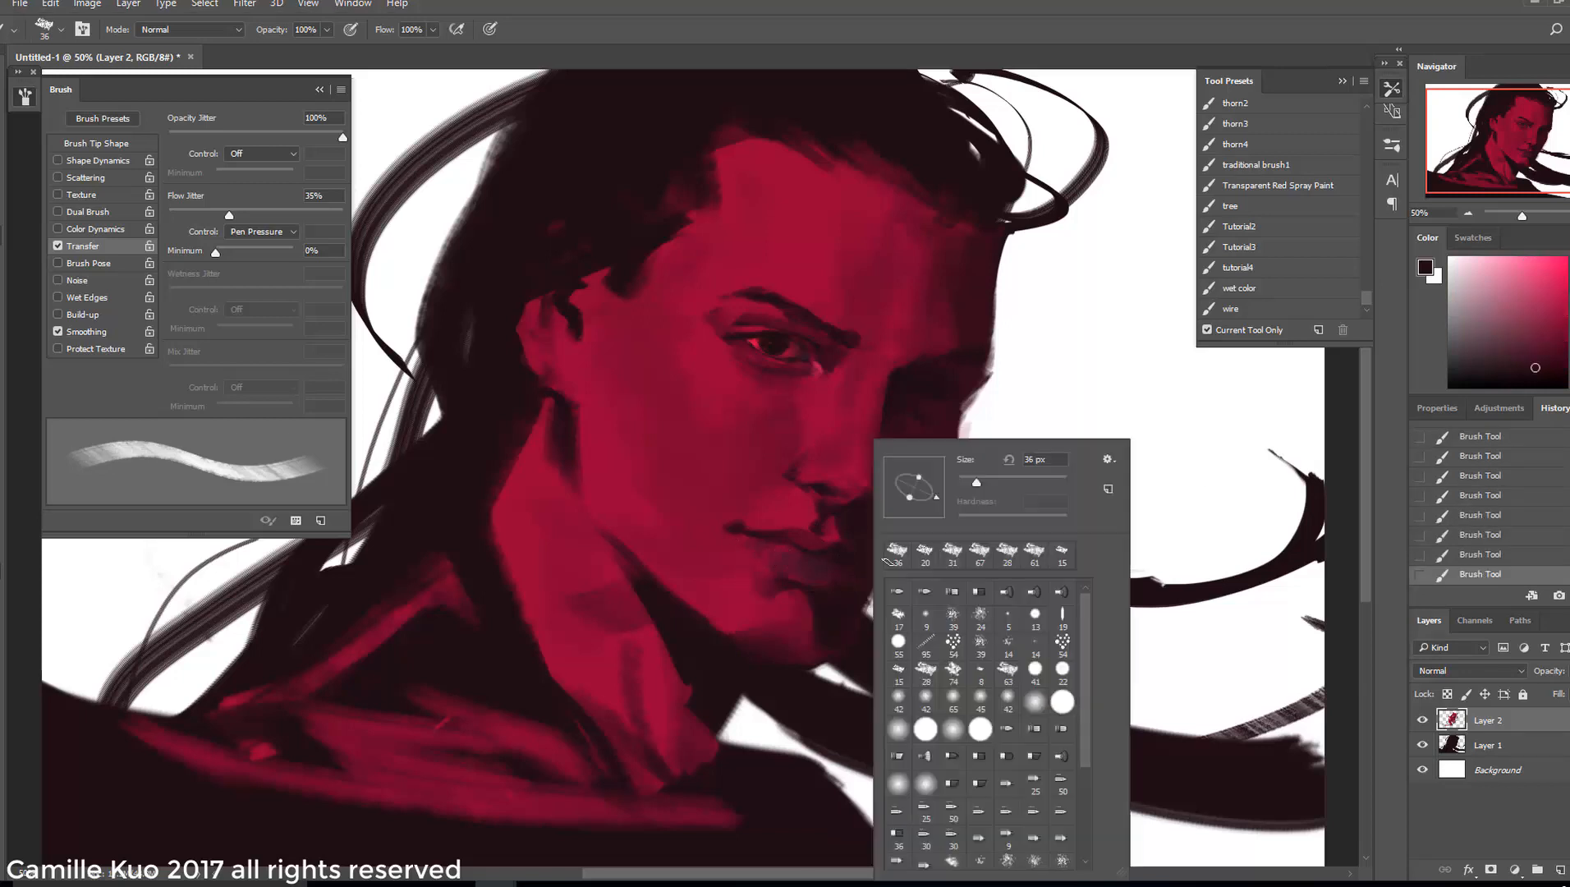
left_click_drag(973, 482, 969, 482)
left_click(860, 575)
Set the Brush size to 51 px, undo a trial dab on the chin and stroke up the nose bridge towards the brows
right_click(893, 566)
left_click_drag(999, 483, 1015, 483)
left_click(837, 642)
key("ctrl+z")
left_click_drag(848, 414, 855, 346)
left_click(895, 341, "alt")
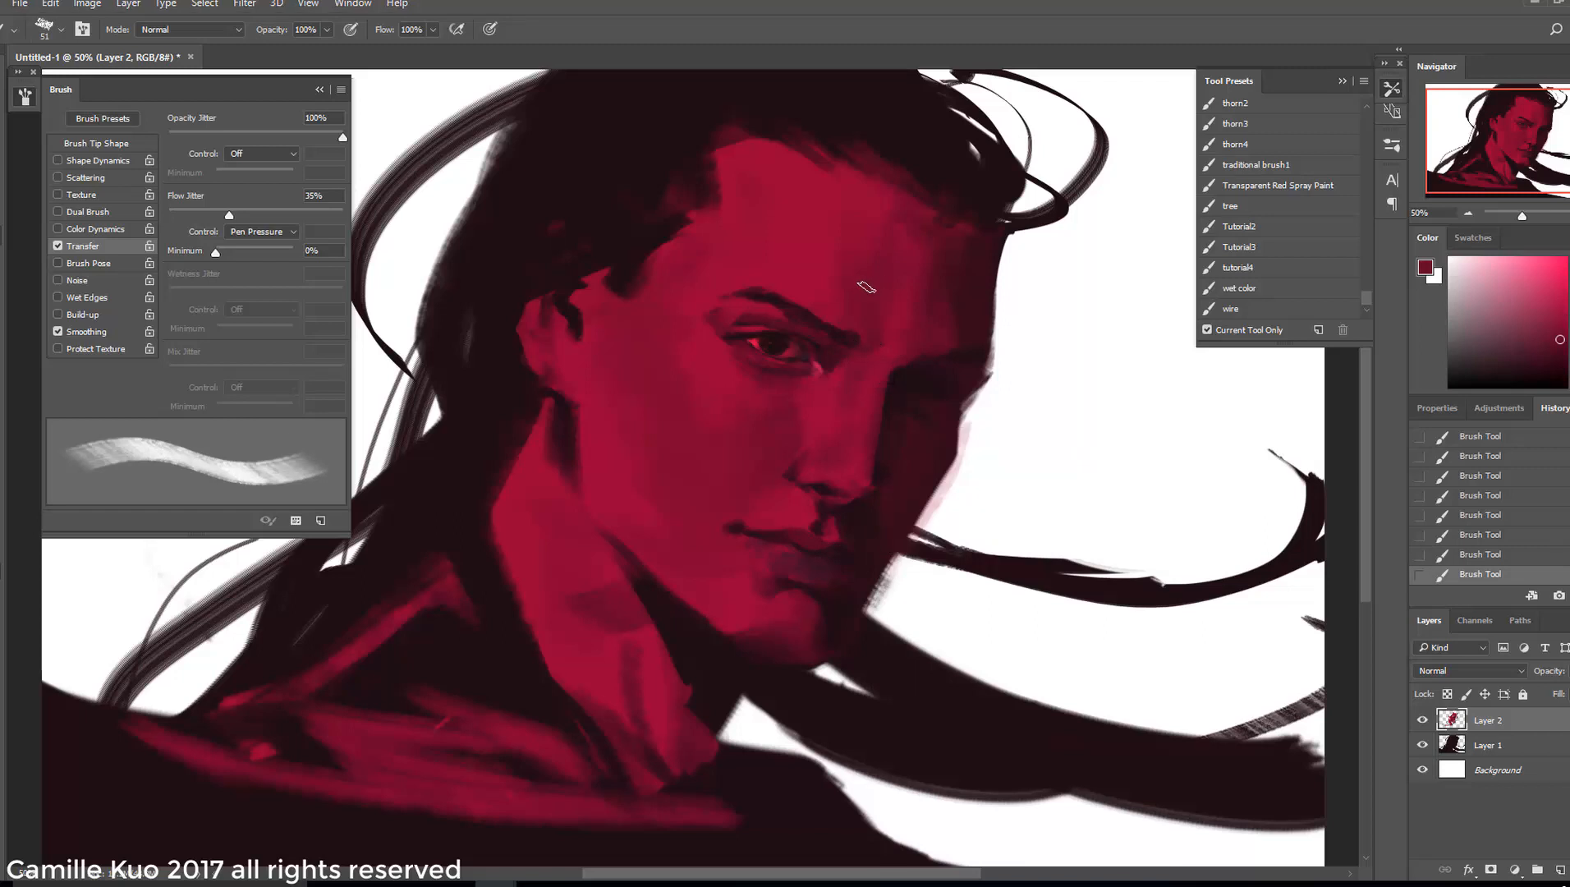
Sample a tone from the ear, shade across the ear with the 51 px Brush and sample the skin beside it
left_click(518, 330, "alt")
mouse_move(574, 365)
left_mouse_down()
mouse_move(557, 330)
mouse_move(509, 328)
left_mouse_up()
left_click(576, 378, "alt")
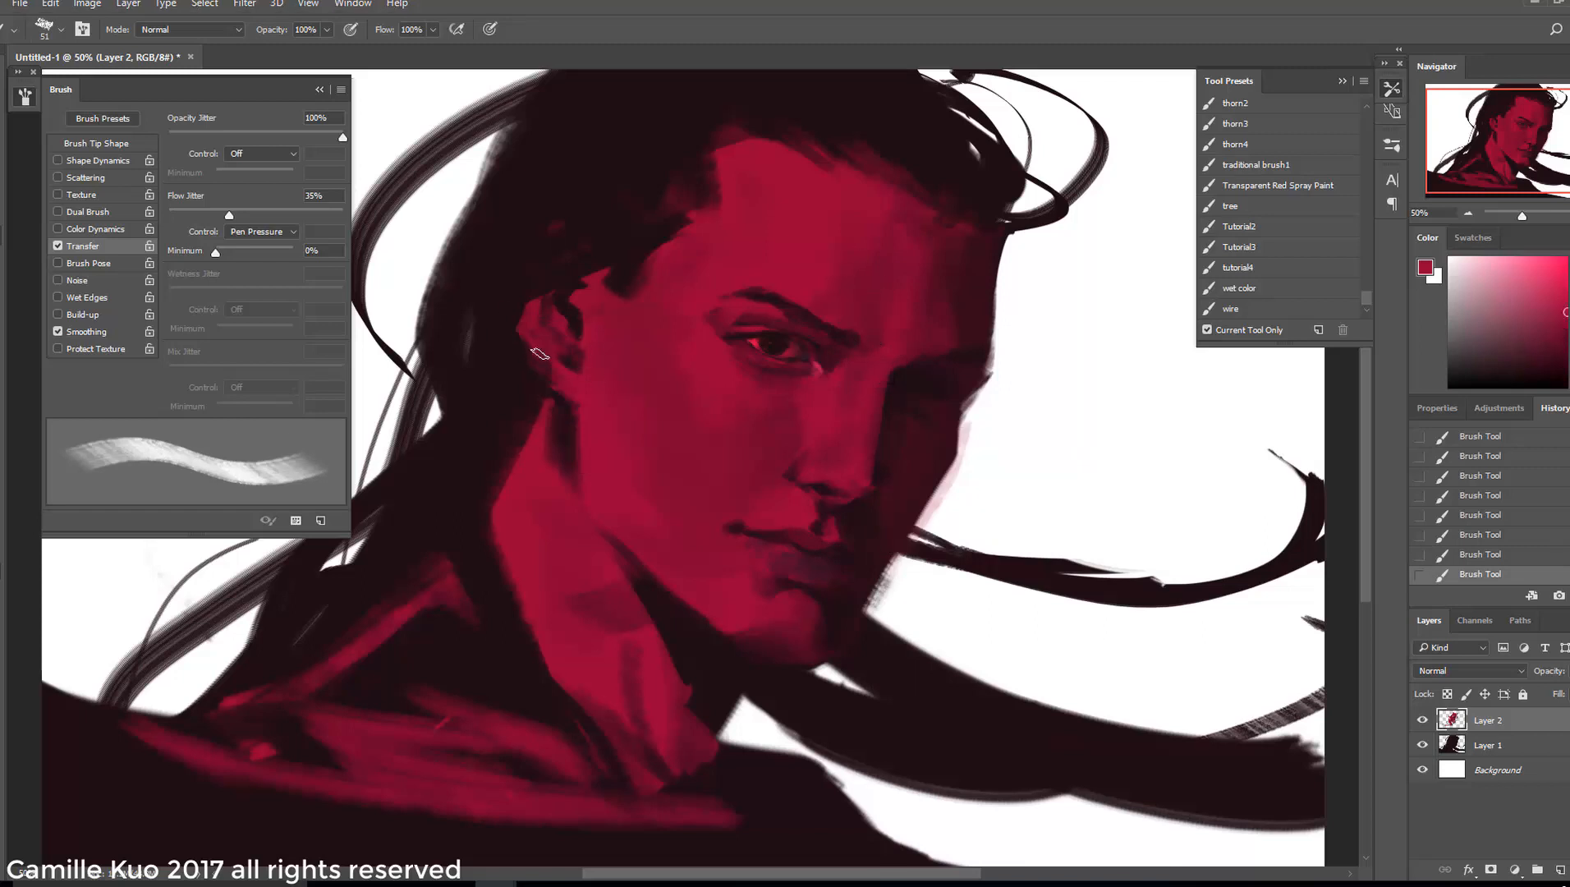
Sample the dark hair tone, paint the sideburn in front of the ear and reduce the Brush size to 32 px for its edge
left_click(624, 272, "alt")
mouse_move(634, 289)
left_mouse_down()
mouse_move(662, 371)
mouse_move(612, 338)
mouse_move(593, 367)
mouse_move(607, 315)
mouse_move(595, 389)
left_mouse_up()
key("bracketleft")
key("bracketleft")
key("bracketleft")
key("bracketleft")
left_click(611, 333, "alt")
Sample the near-black hair color and paint strands along the forehead hairline, rotating the 32 px Brush tip to follow it
left_click_drag(686, 223, 715, 267)
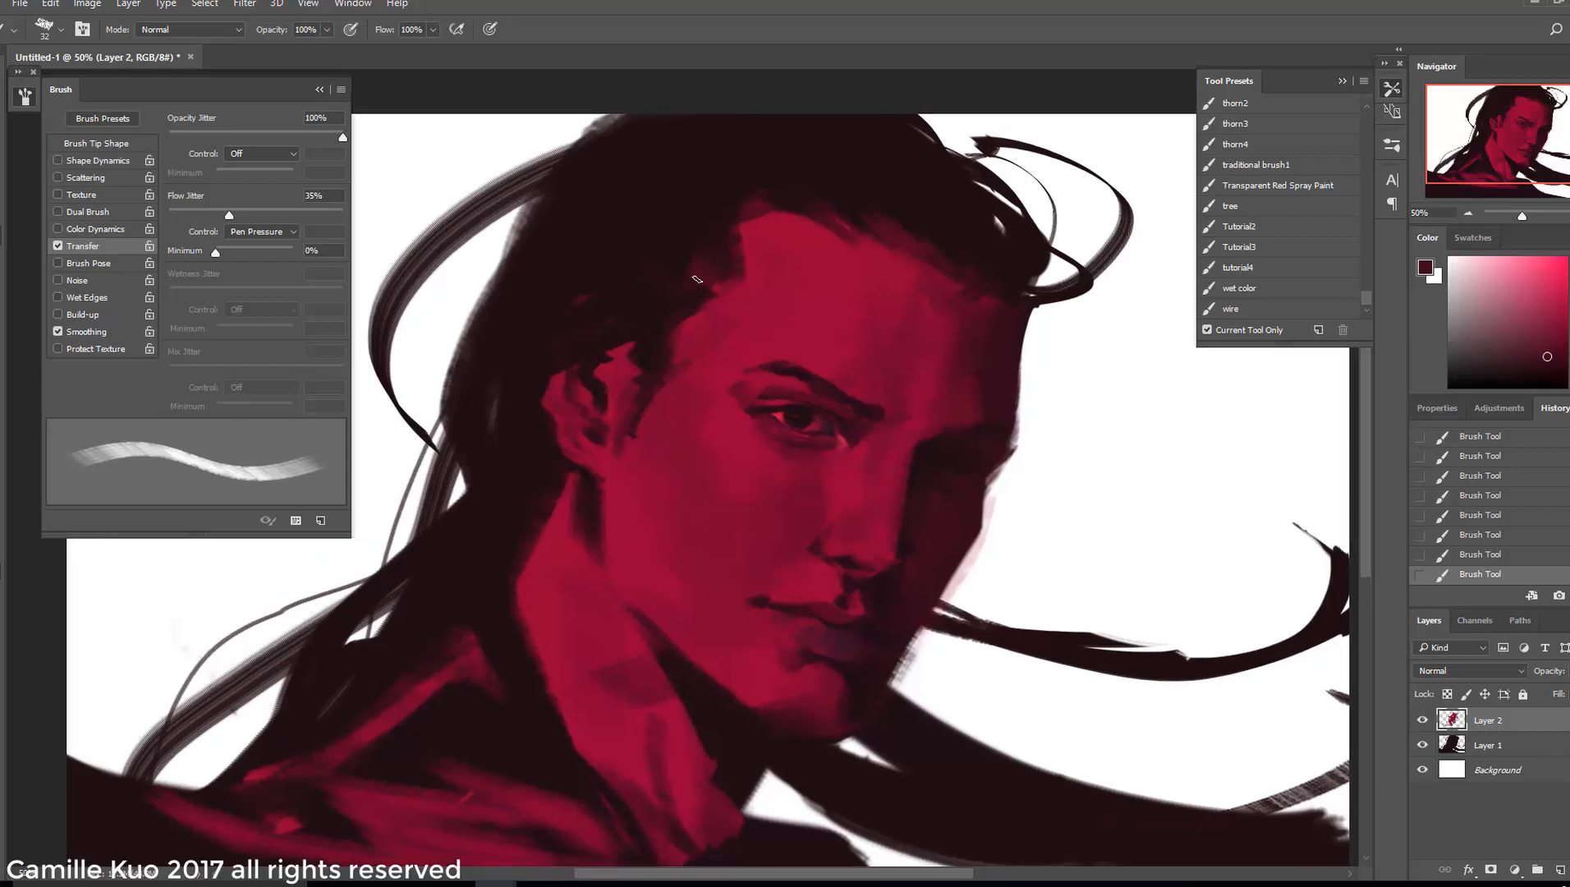
left_click(660, 310, "alt")
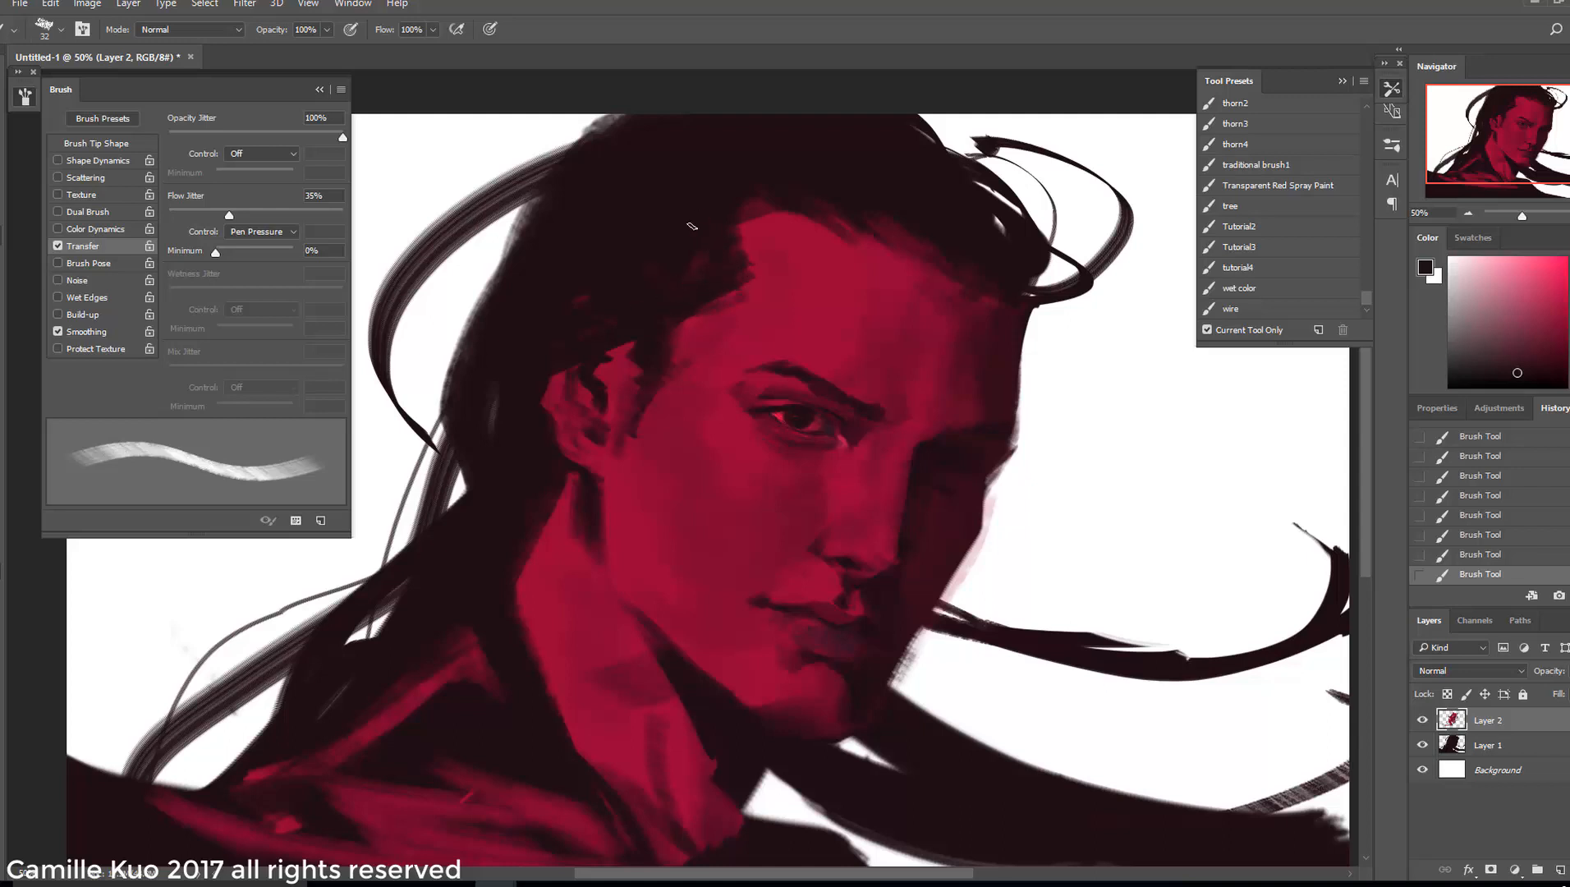
left_click_drag(735, 224, 848, 221)
right_click(752, 275)
left_click(755, 216)
right_click(737, 263)
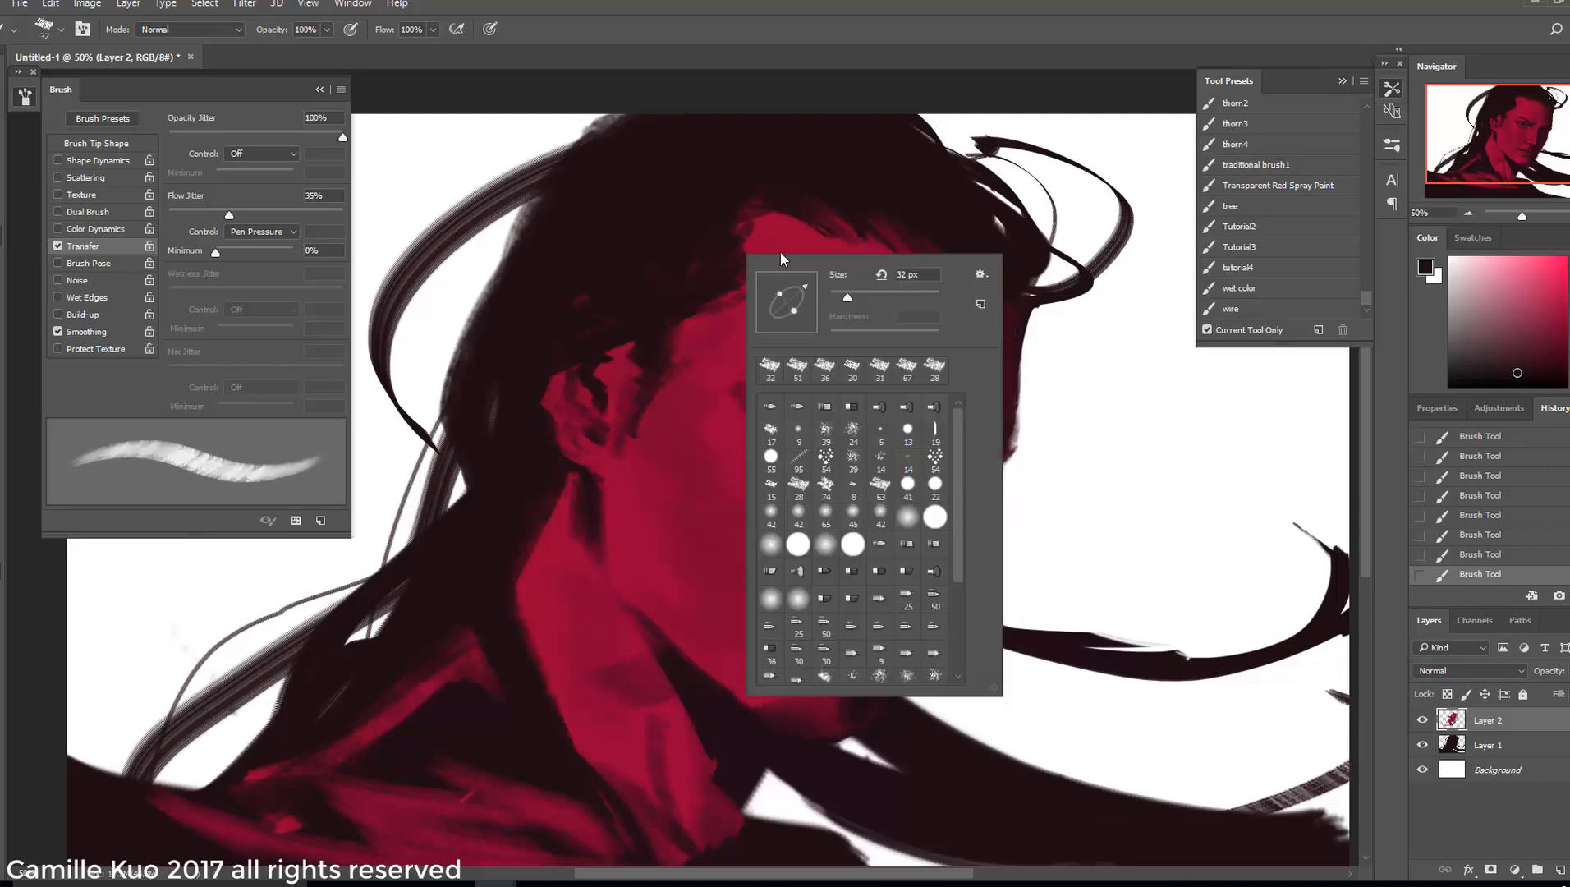
left_click(808, 294)
left_click(744, 224)
Enlarge the Brush and paint shading down the side of the neck below the ear, sampling the neck tone
left_click_drag(775, 410, 770, 365)
right_click(817, 396)
left_click(952, 468)
left_click(507, 609)
left_click(1467, 214)
mouse_move(579, 451)
left_mouse_down()
mouse_move(577, 566)
mouse_move(653, 607)
left_mouse_up()
right_click(672, 601)
left_click(813, 473)
left_click(614, 515)
left_click(595, 543, "alt")
Set the Brush size to 306 px and sample a dark tone from the near eye
right_click(672, 625)
left_click(823, 482)
left_click(752, 390, "alt")
Try a broad dark purple stroke across the lower chest on Layer 2 and step back in the history to remove it
left_click_drag(701, 711, 575, 712)
left_click(1486, 534)
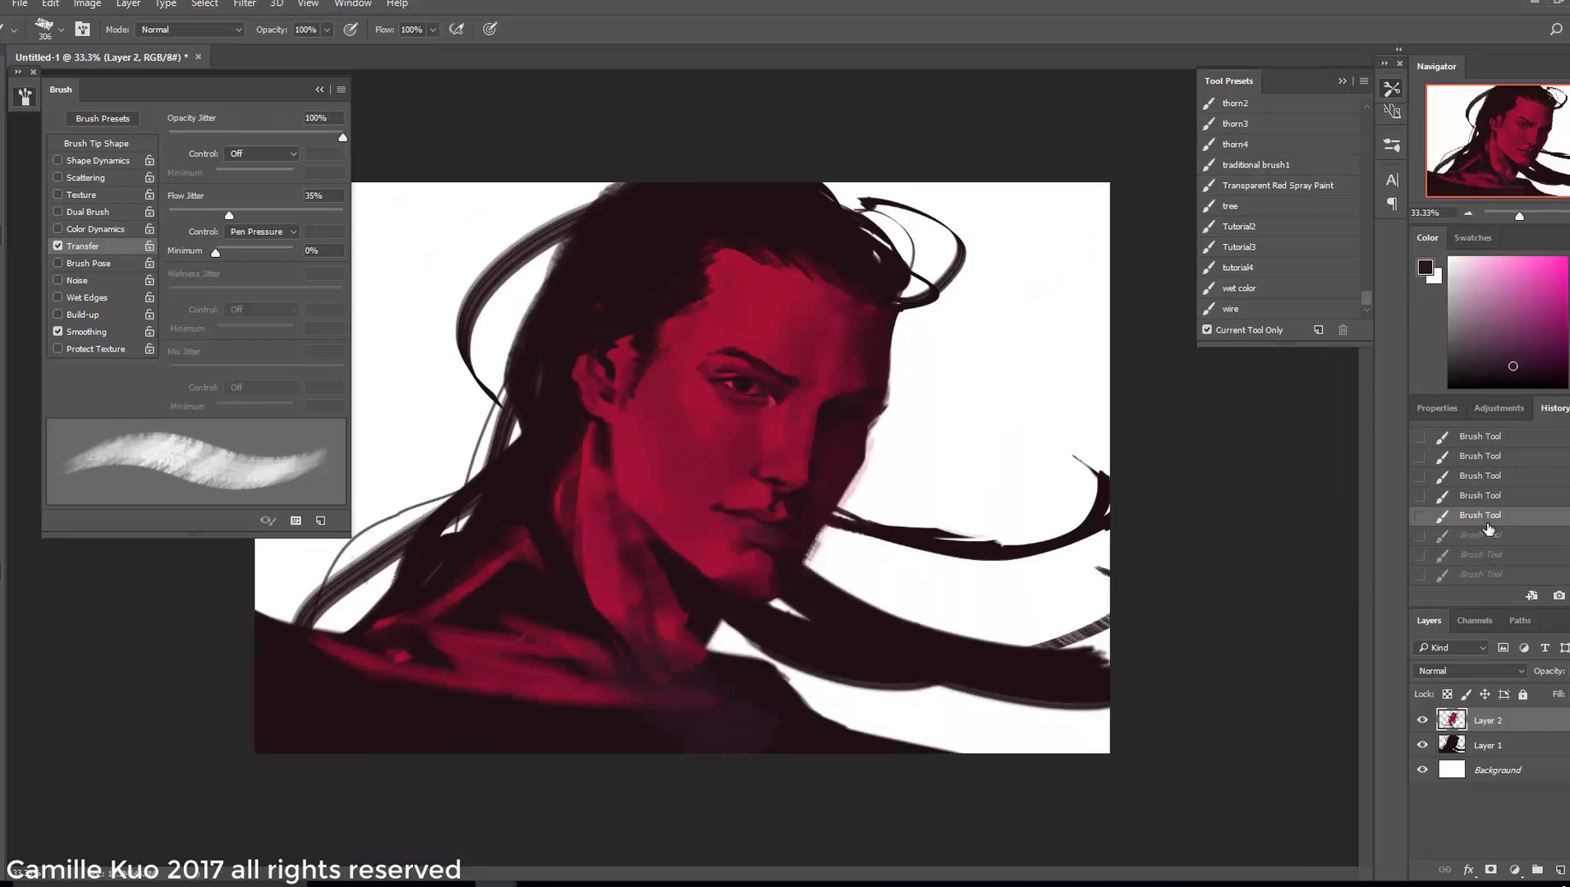
left_click(1492, 496)
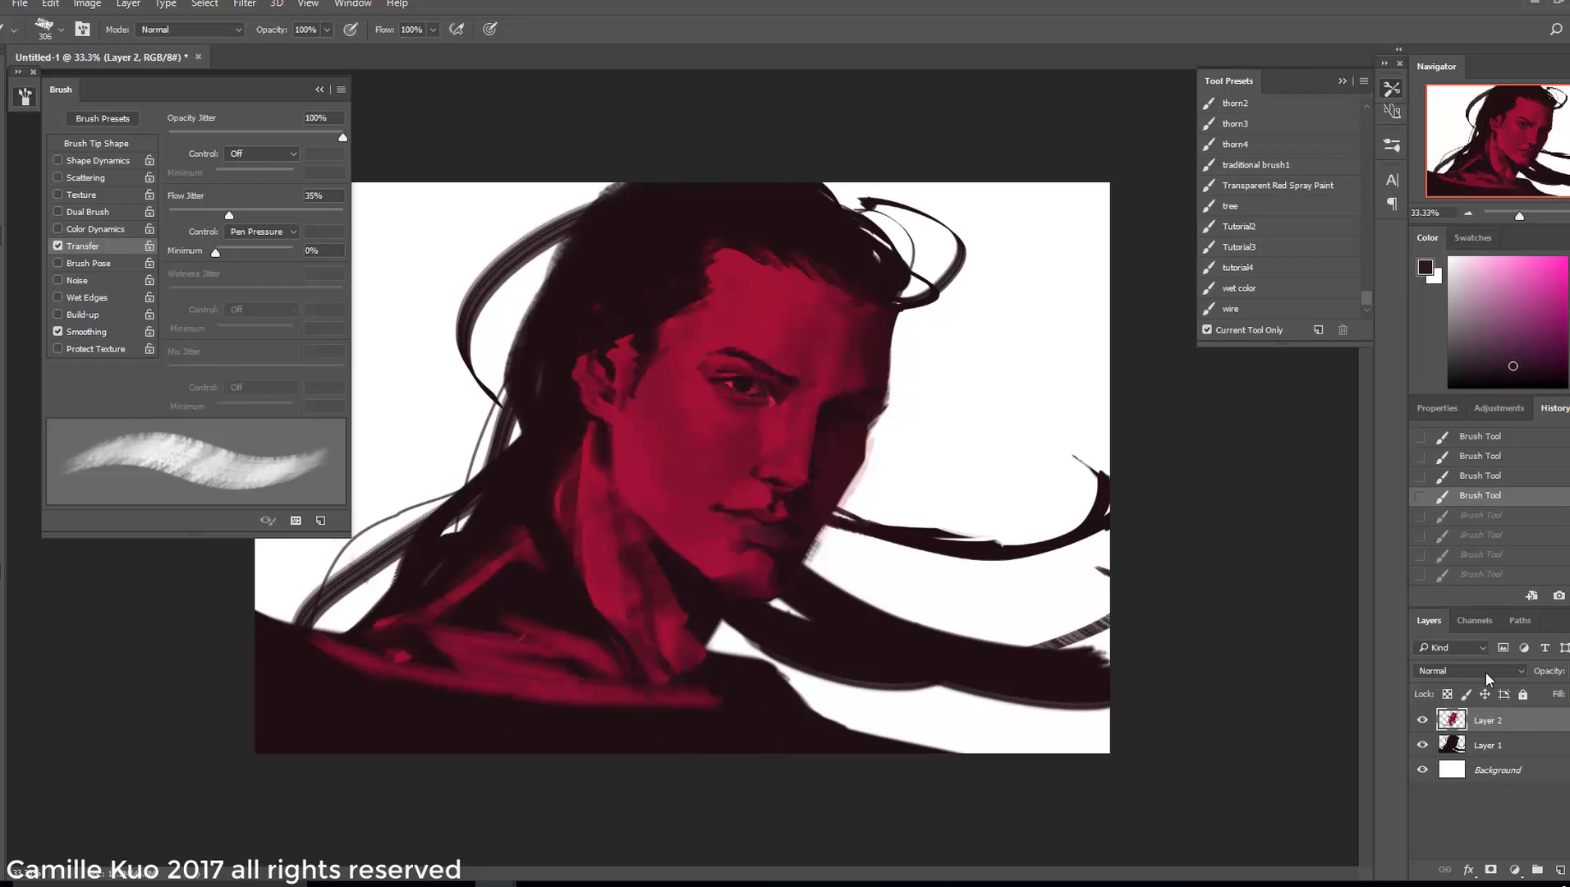
Lock the transparent pixels of Layer 1 and brush a dark purple tint over its chest, shoulder and neck-side hair shadows
left_click(1514, 747)
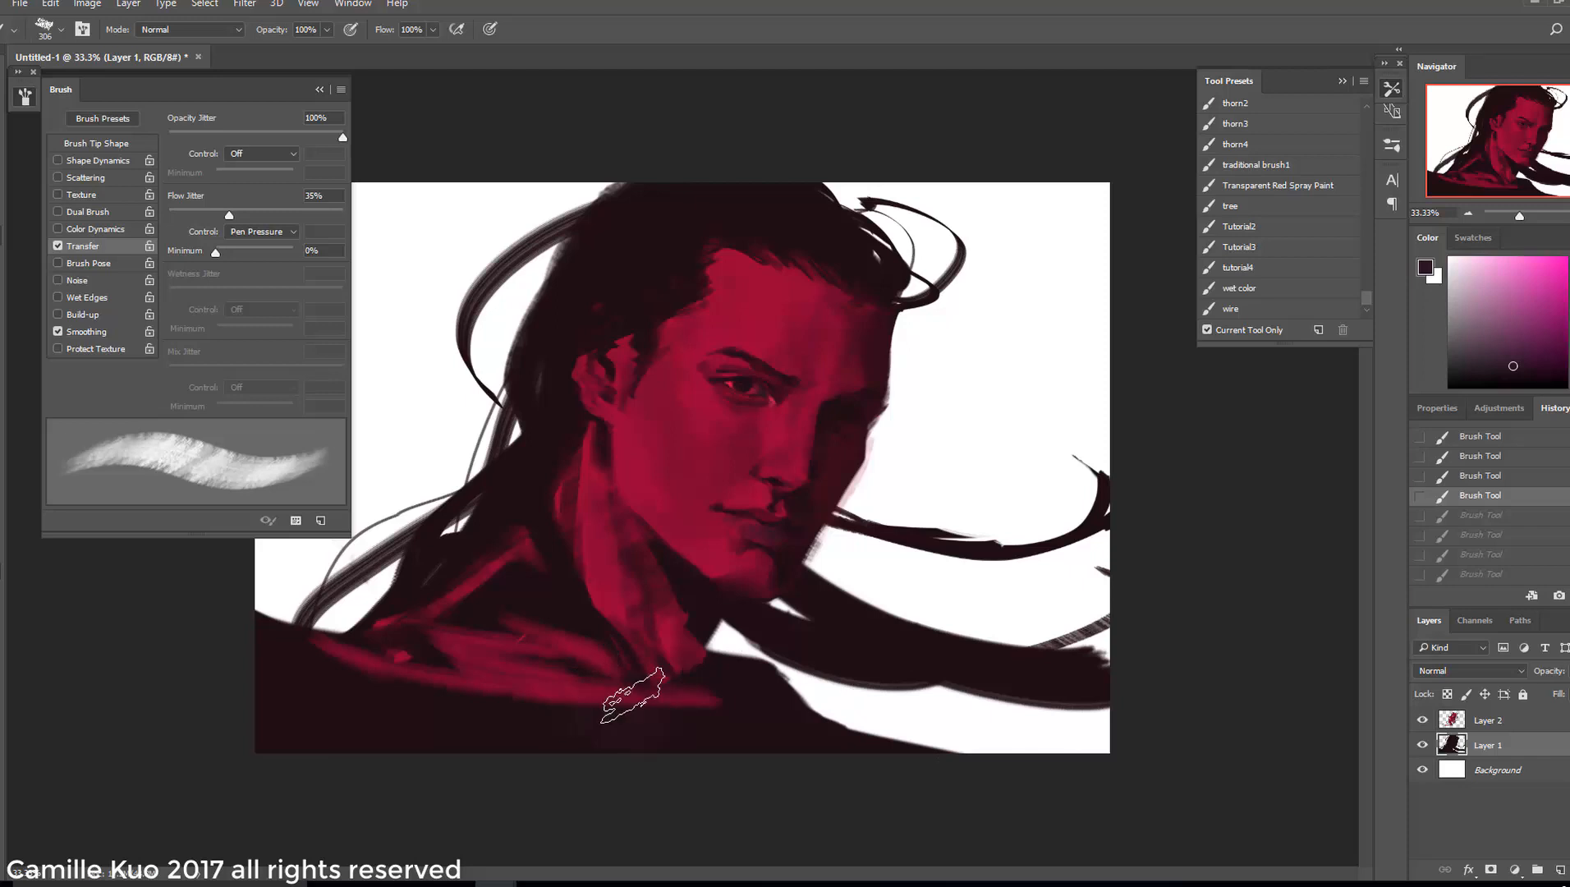
key("ctrl+z")
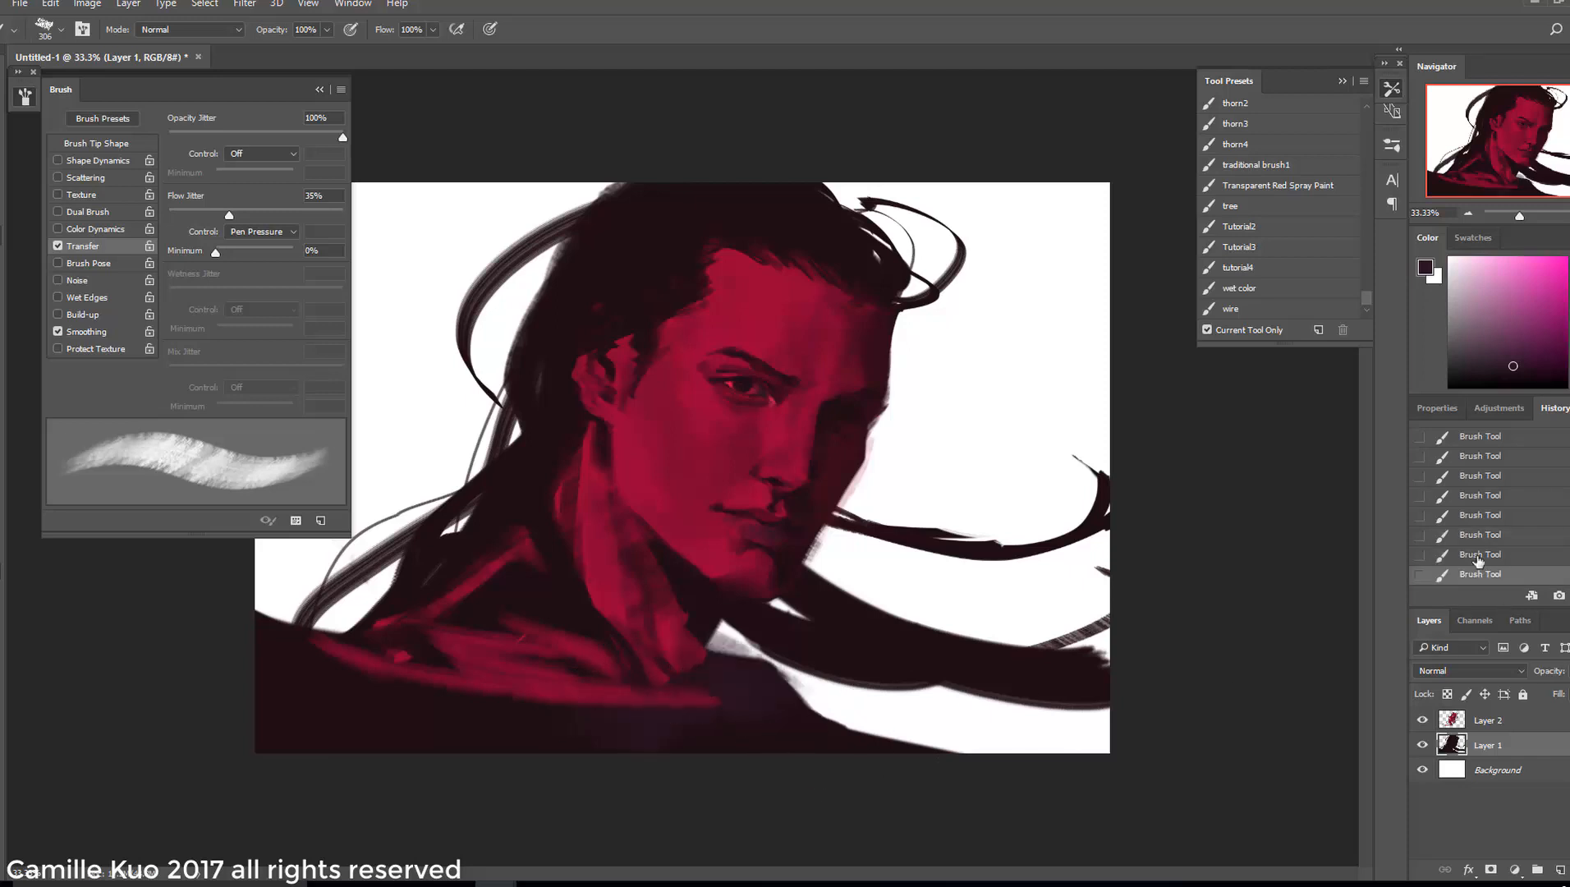
left_click(1478, 559)
left_click(1447, 694)
mouse_move(781, 688)
left_mouse_down()
mouse_move(821, 733)
mouse_move(756, 721)
left_mouse_up()
mouse_move(739, 708)
left_mouse_down()
mouse_move(676, 662)
mouse_move(724, 651)
mouse_move(705, 631)
left_mouse_up()
left_click_drag(704, 631, 735, 645)
mouse_move(585, 596)
left_mouse_down()
mouse_move(613, 618)
mouse_move(594, 633)
left_mouse_up()
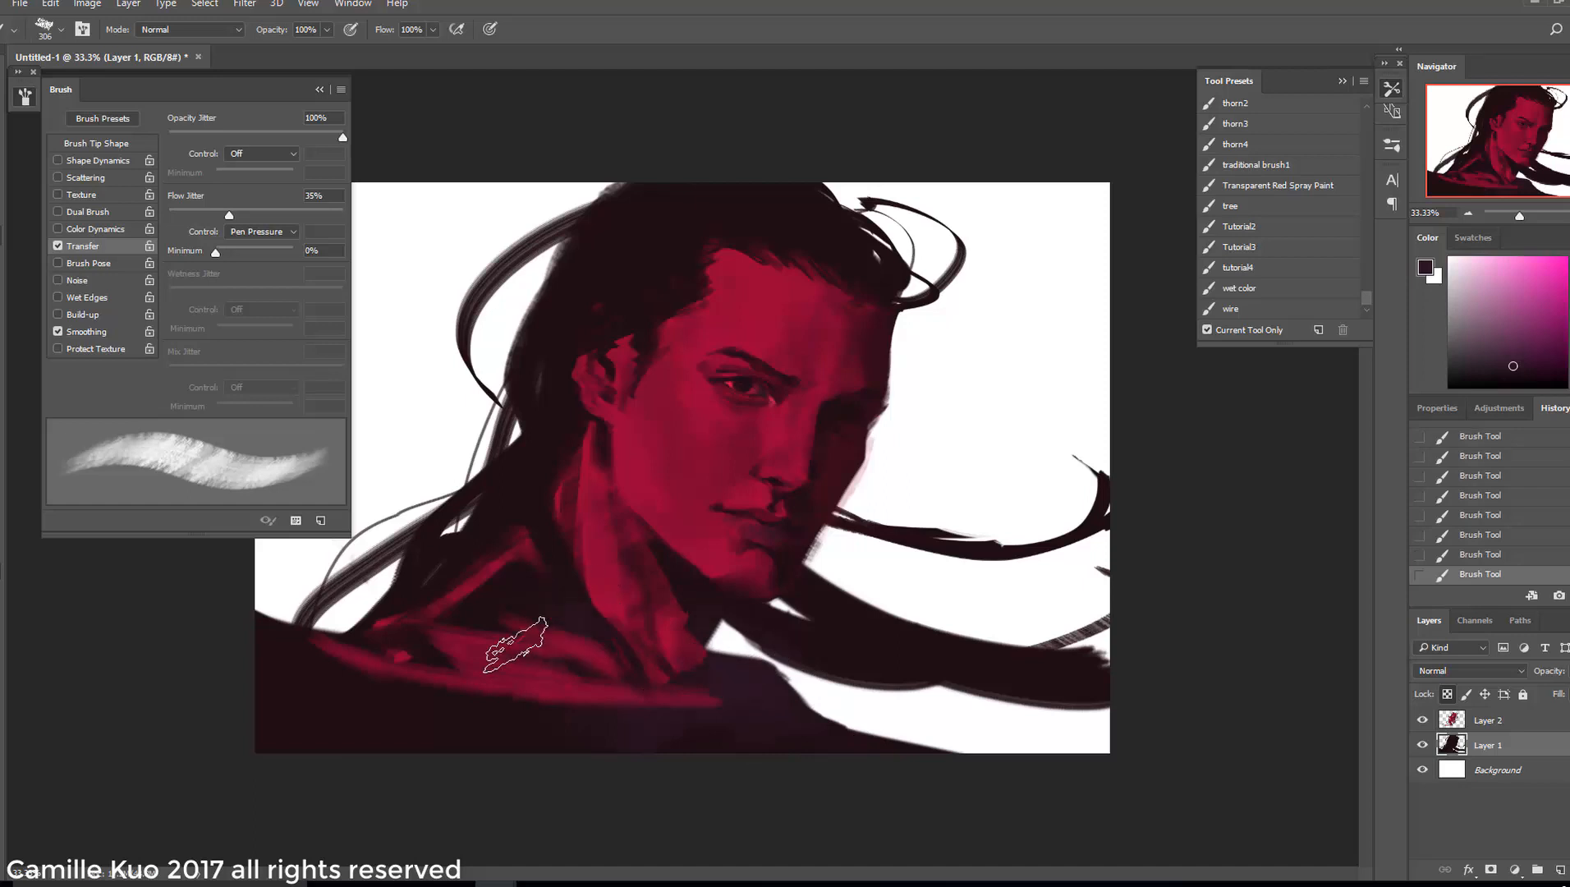
Switch to Layer 2, set the Brush size to 127 px and its blending mode to Linear Dodge (Add)
key("alt+bracketright")
key("ctrl+plus")
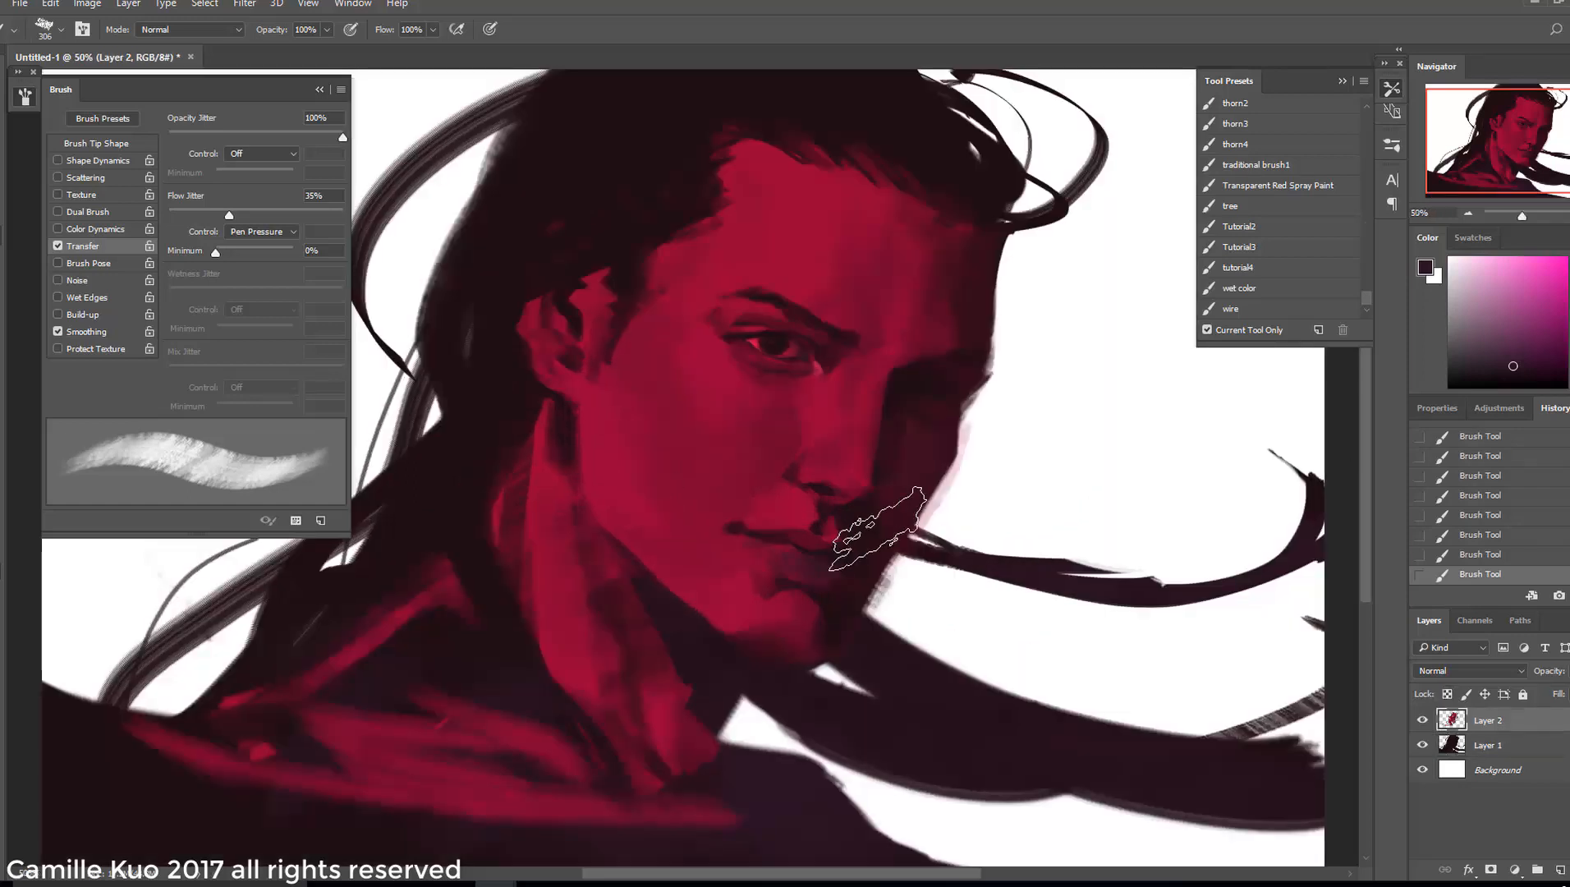
right_click(859, 520)
left_click_drag(1027, 481, 1002, 481)
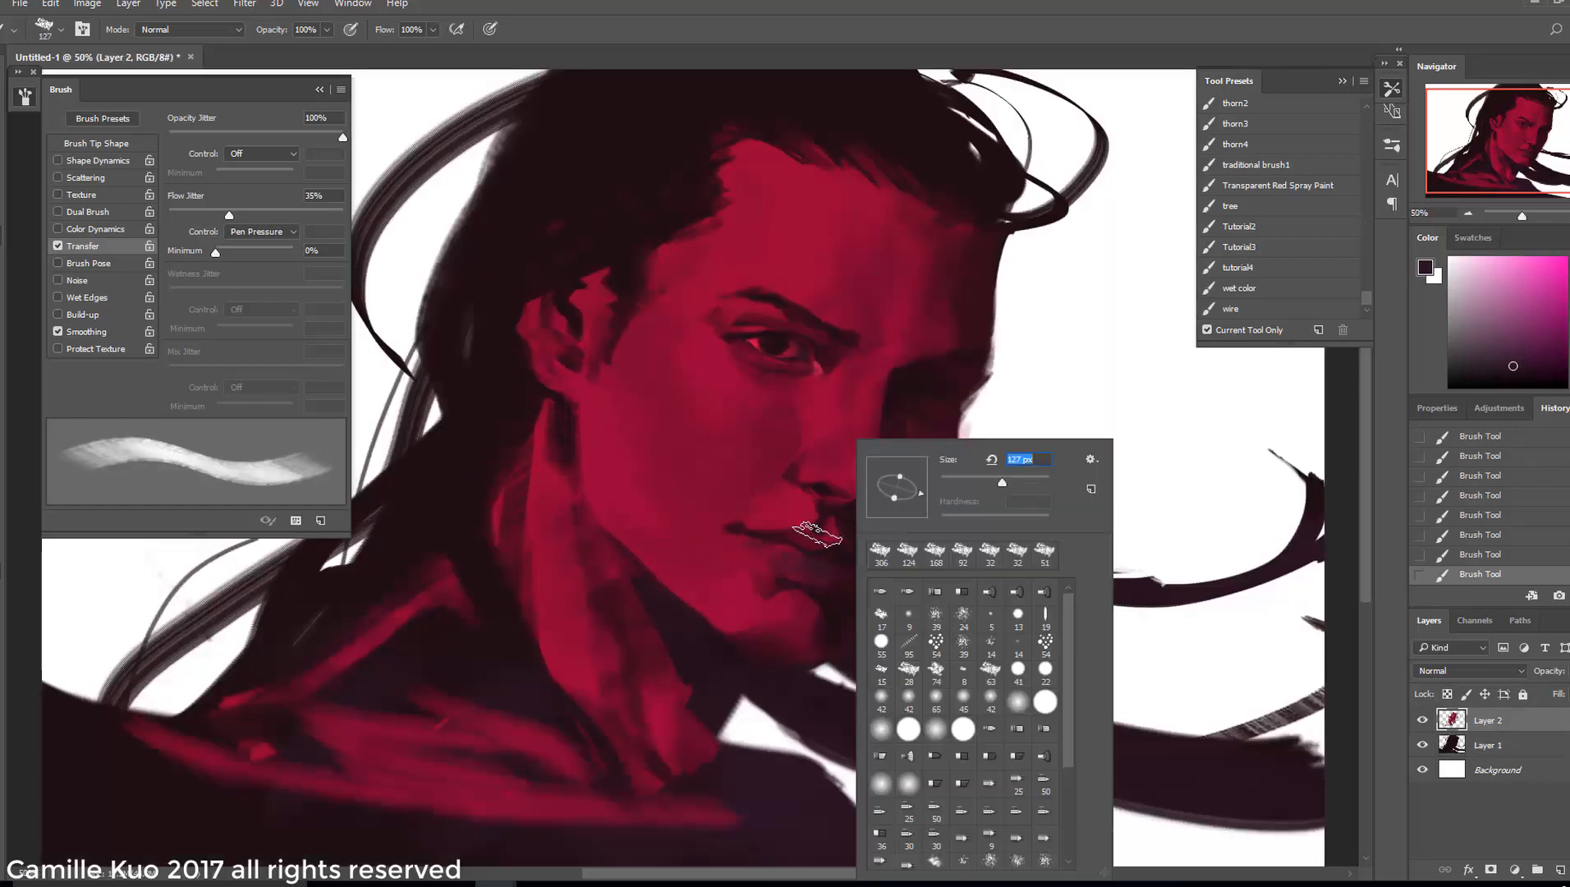
key("Return")
left_click(237, 29)
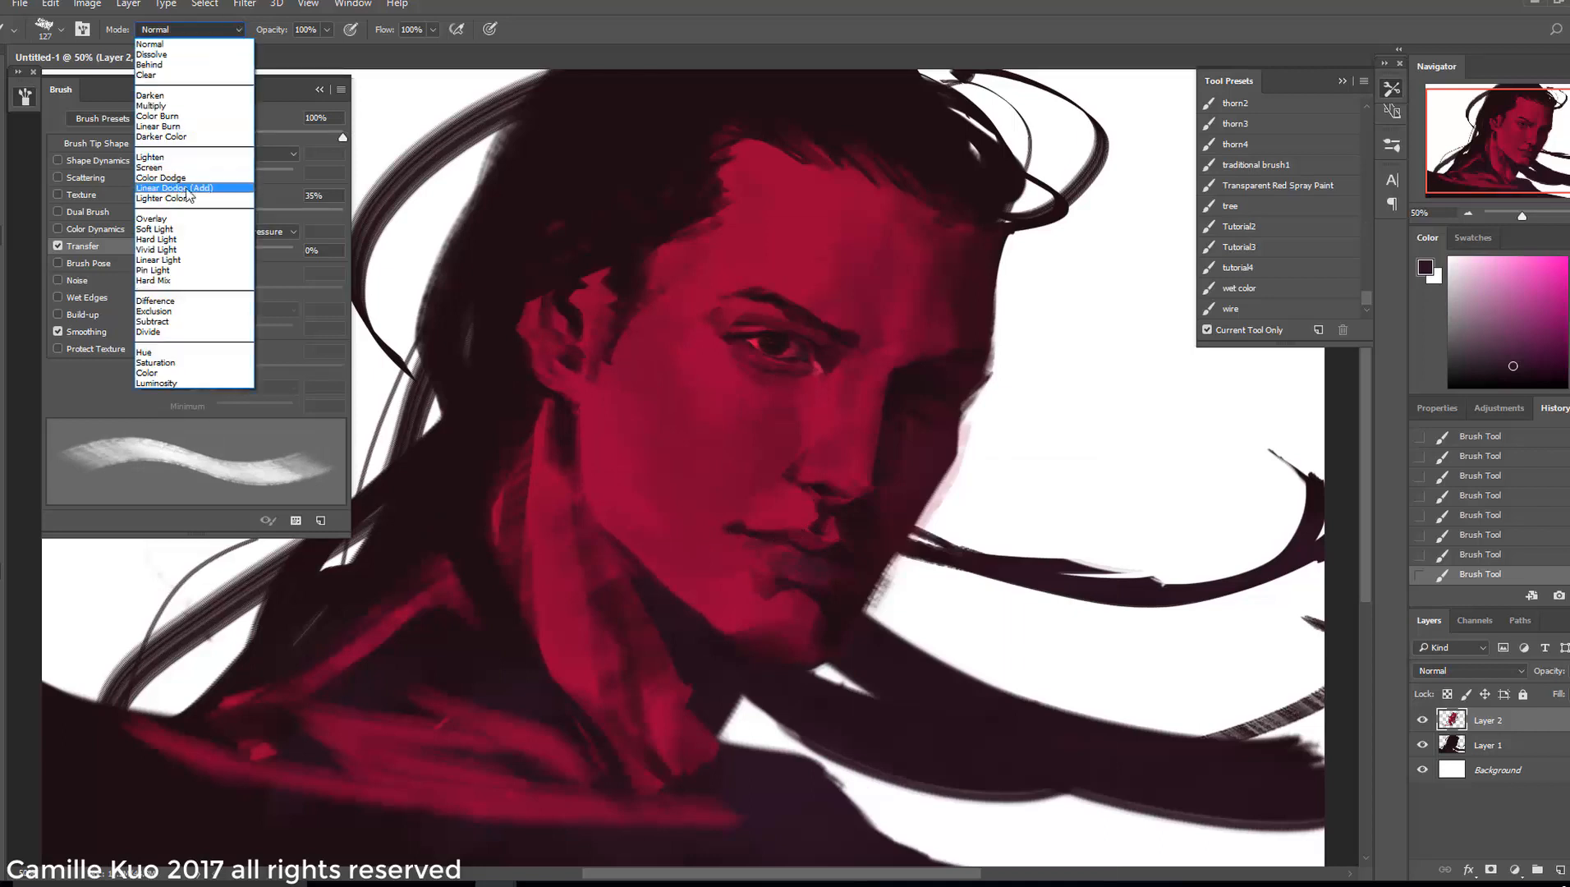
left_click(199, 194)
Sample the crimson skin tone below the mouth and brush a brighter glow onto the lower lip on Layer 2
left_click(756, 576, "alt")
mouse_move(777, 548)
left_mouse_down()
mouse_move(769, 560)
mouse_move(796, 564)
left_mouse_up()
left_click(1445, 535)
left_click(1516, 727)
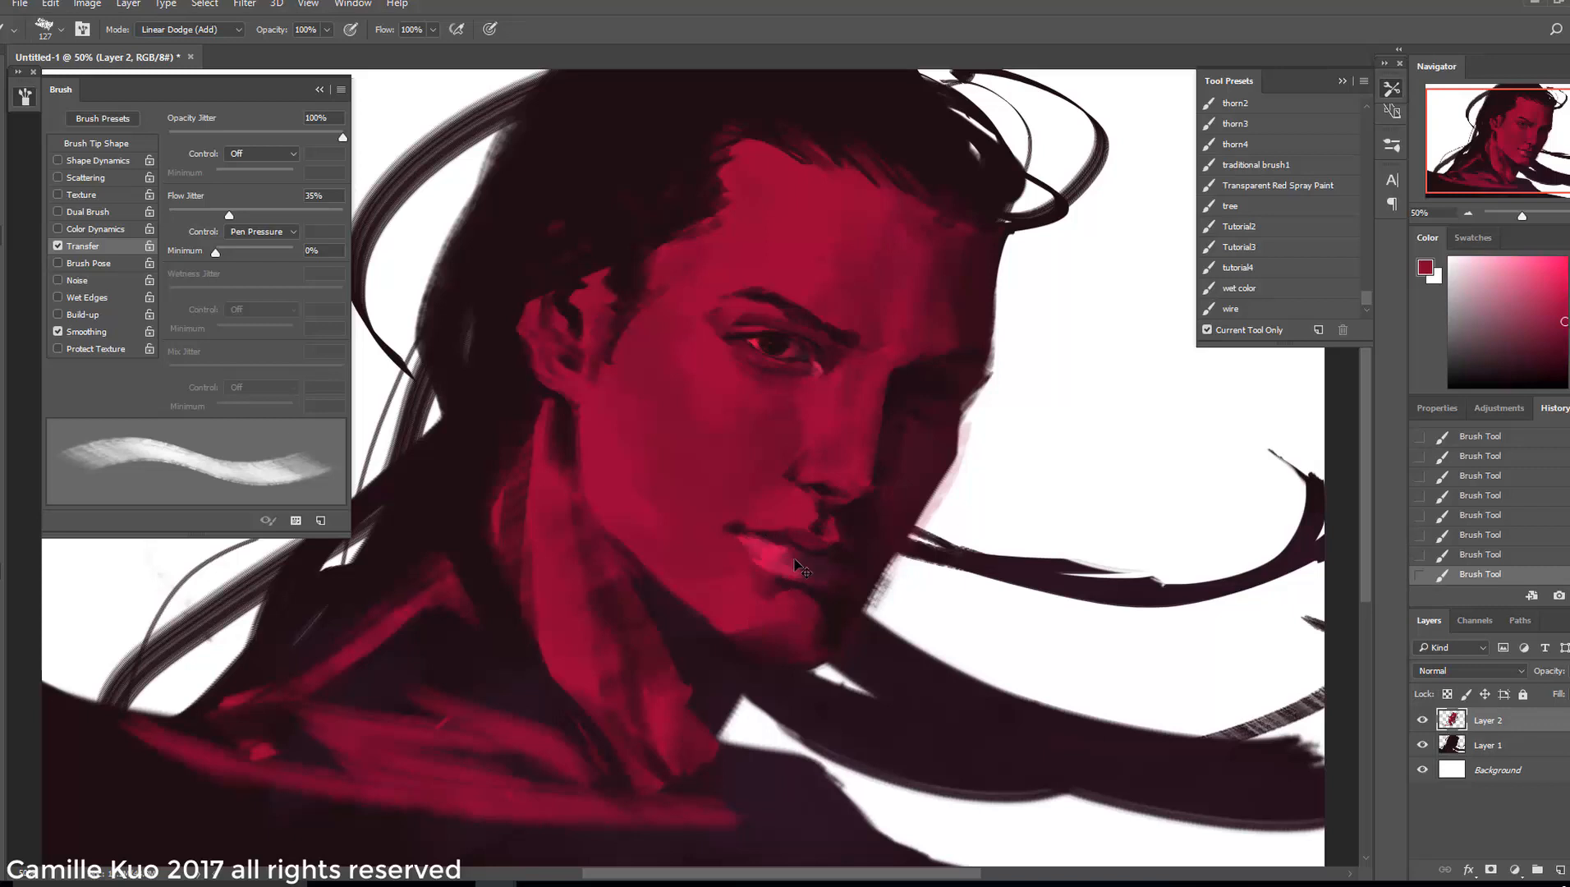
Reduce the Brush to 12 px, undo the last lip strokes and paint fine bright highlights on the lower lip
right_click(827, 551)
left_click(869, 472)
key("Return")
right_click(776, 560)
left_click(851, 473)
key("Return")
right_click(768, 563)
left_click(857, 472)
key("Return")
key("ctrl+alt+z")
key("ctrl+alt+z")
left_click_drag(762, 553, 779, 562)
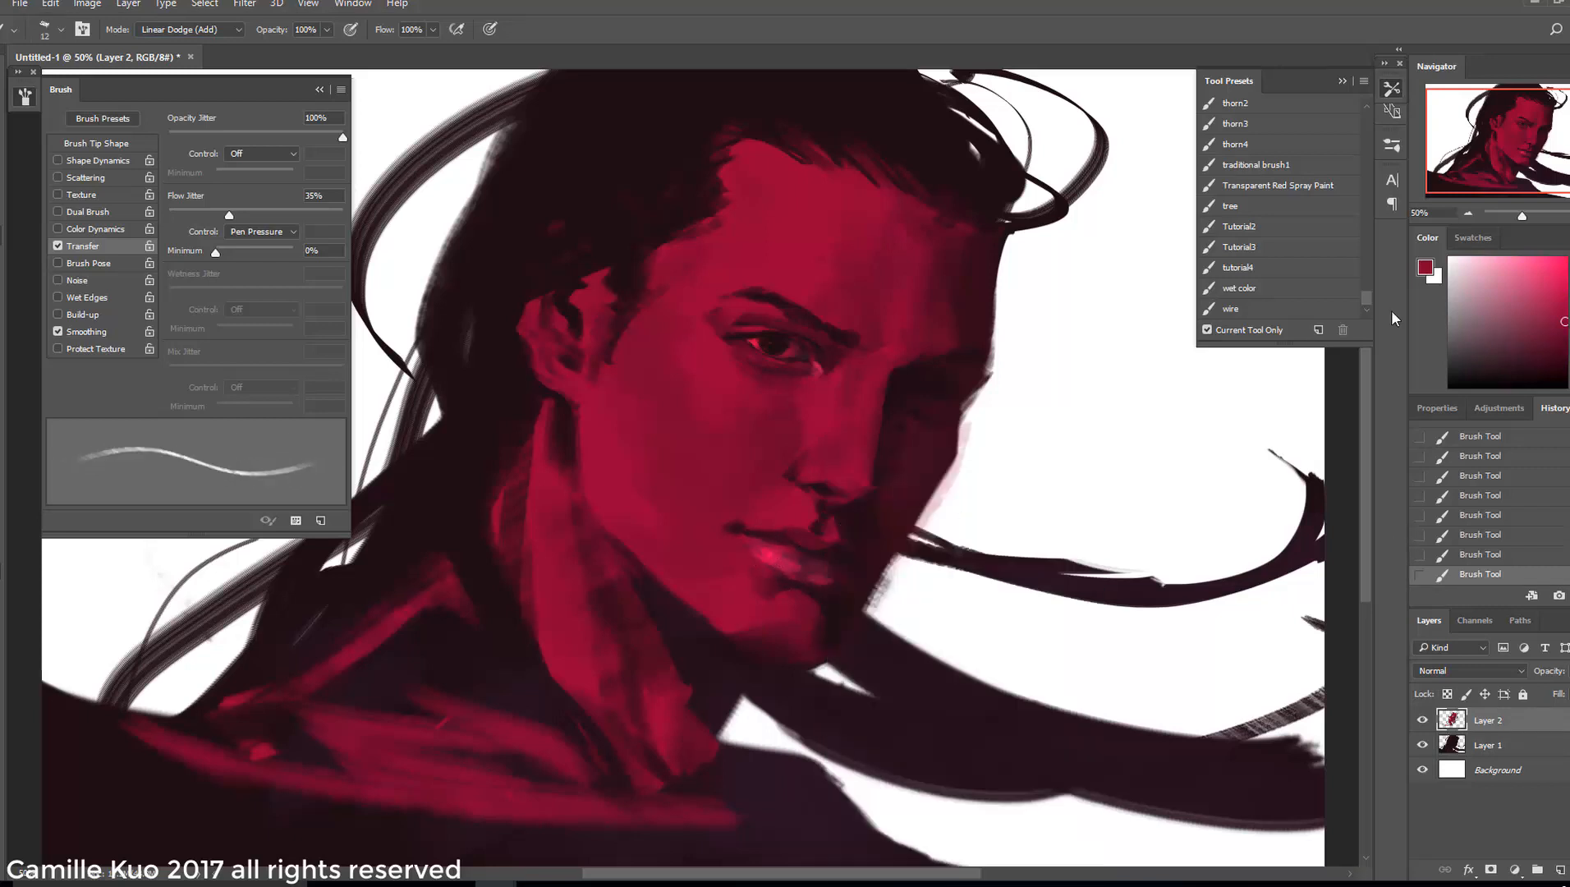
Choose a deep blue and brush cool violet reflections onto the lower lip, enlarging the Brush to 20 px
left_click_drag(1569, 300, 1568, 313)
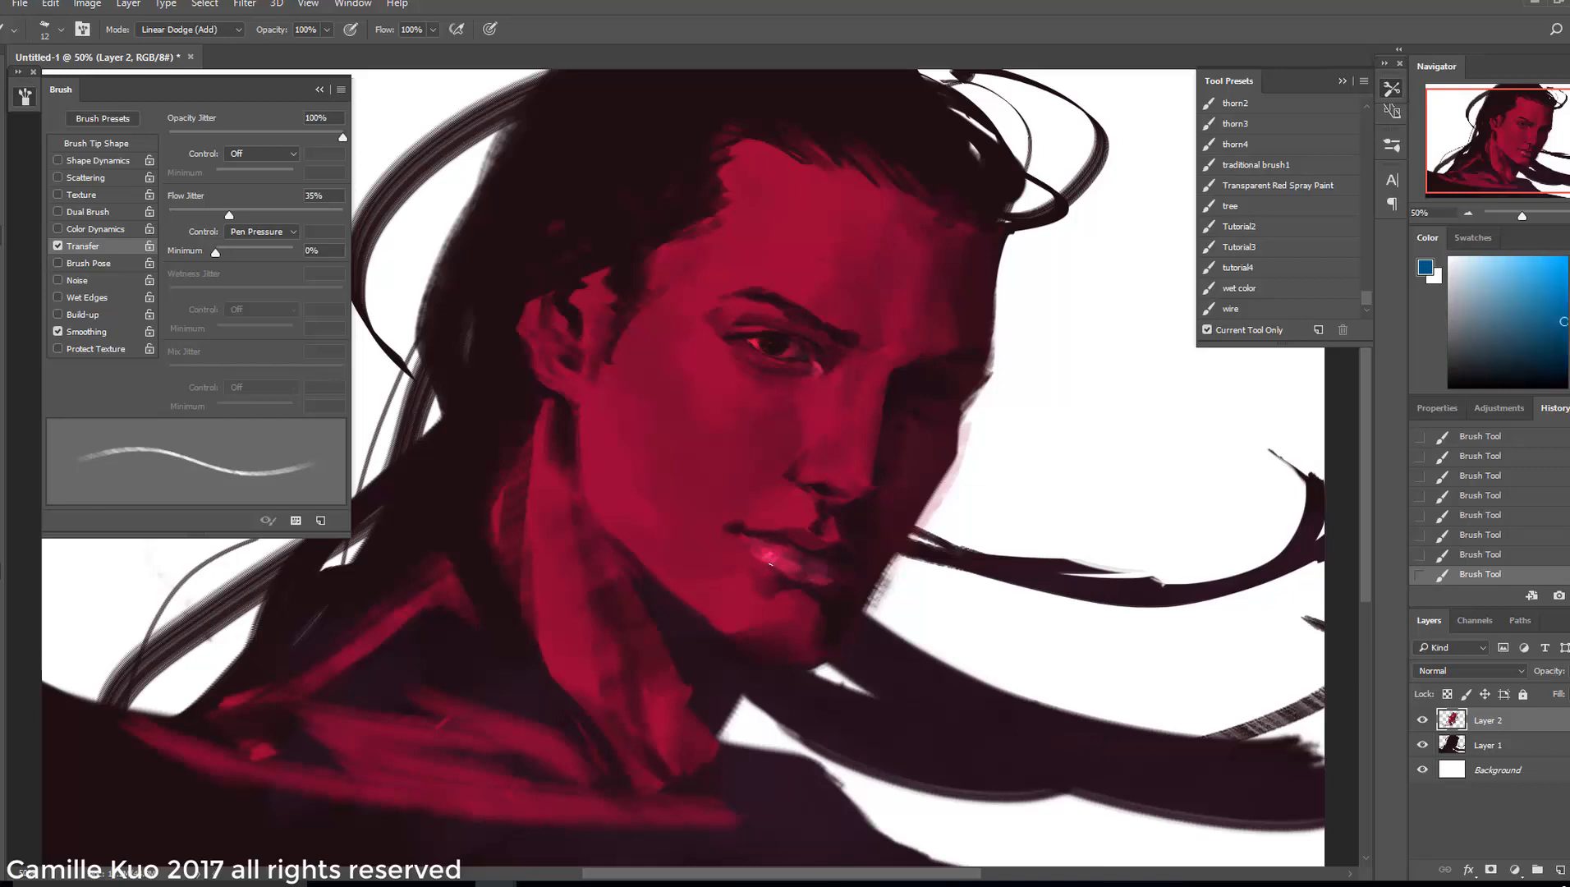
right_click(760, 545)
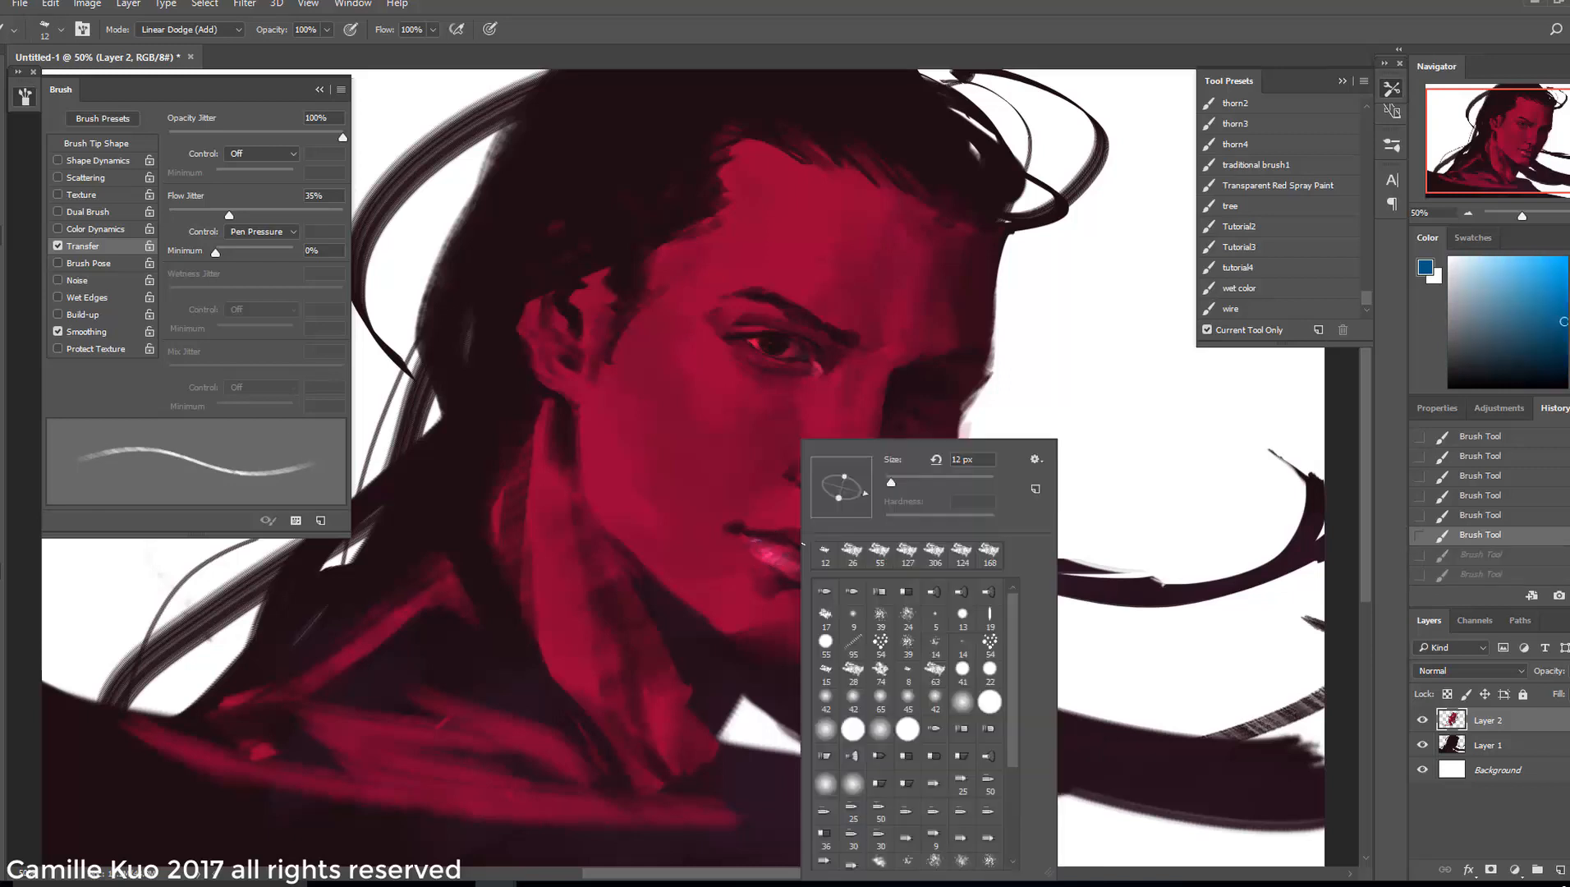
key("Return")
right_click(819, 581)
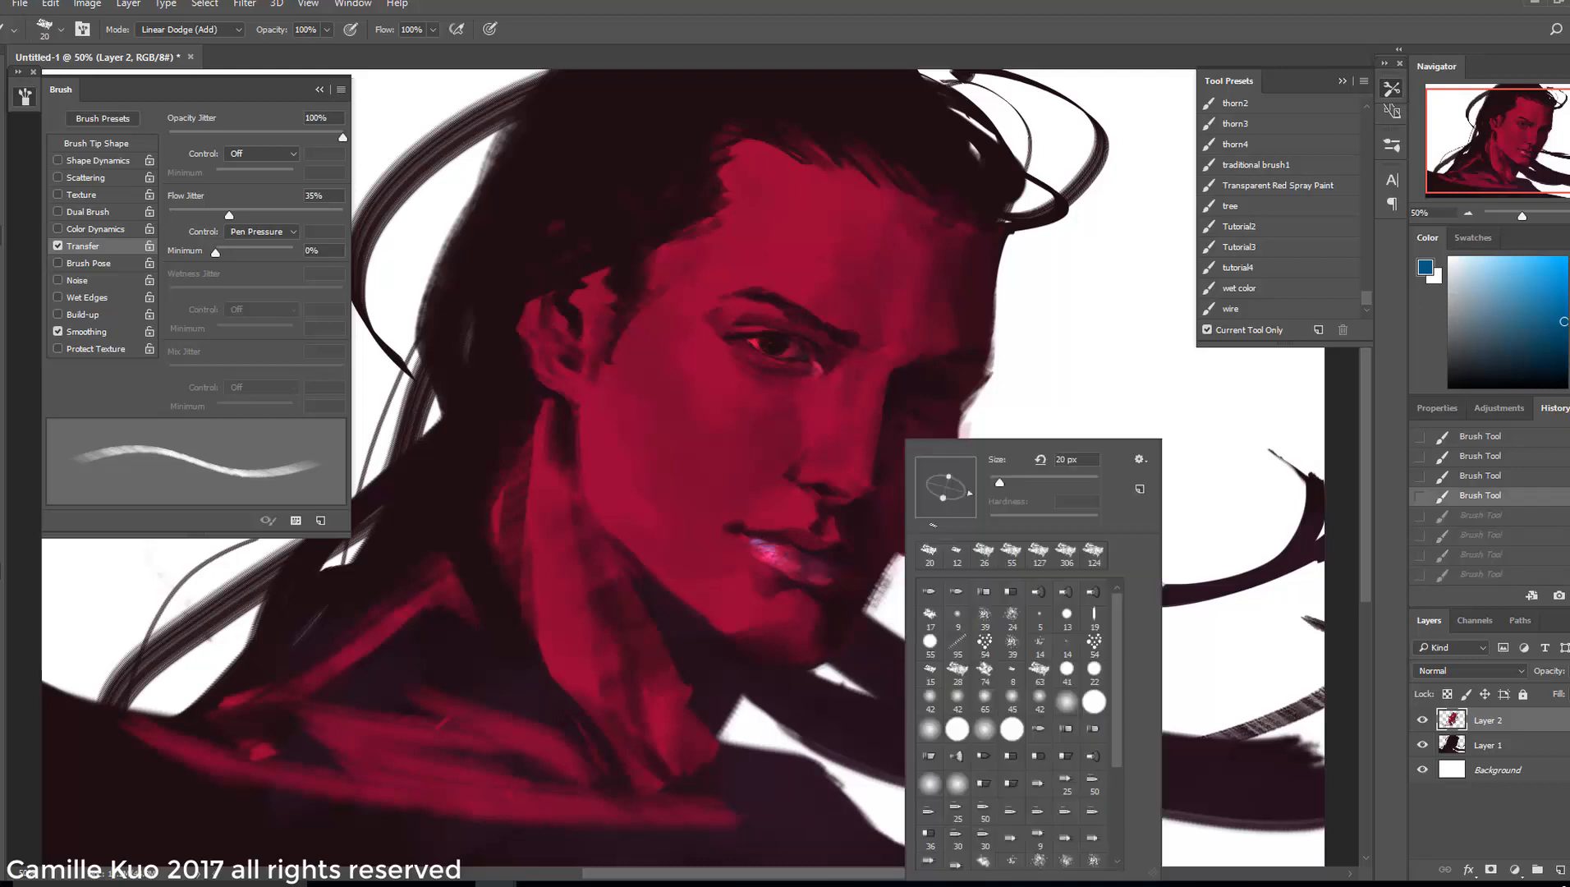
key("Return")
Return the Brush to Normal mode and blend the lower lip's reflections with tones sampled from the lips, enlarging the Brush to 50 px
left_click(770, 533, "alt")
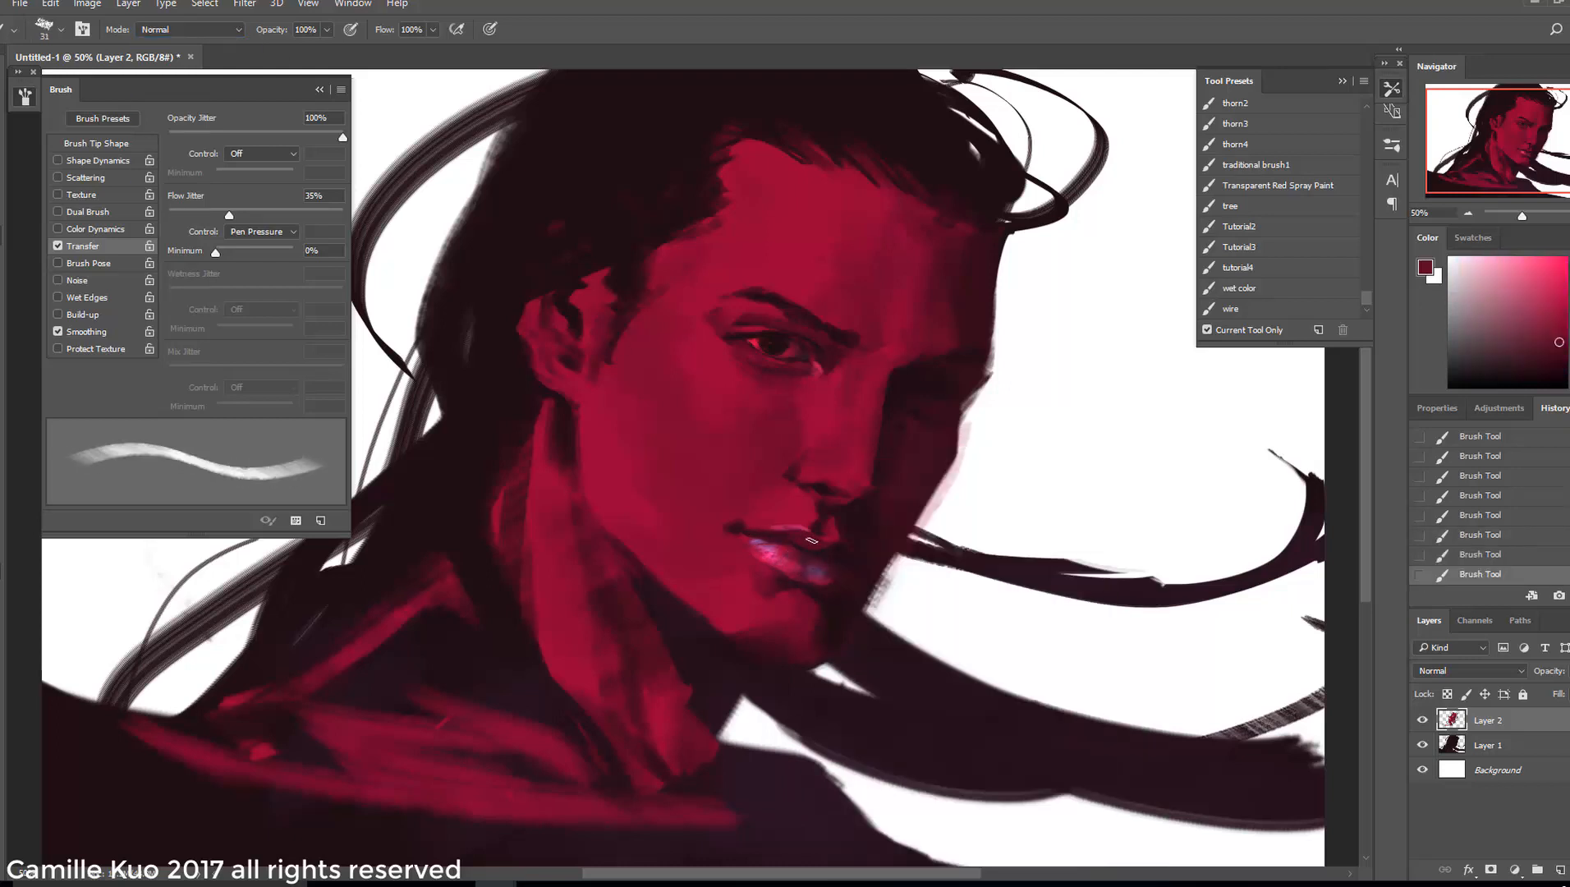
left_click(772, 552, "alt")
right_click(862, 440)
key("Return")
mouse_move(780, 547)
left_mouse_down()
mouse_move(866, 586)
mouse_move(856, 549)
mouse_move(802, 561)
mouse_move(833, 574)
left_mouse_up()
left_click(800, 566, "alt")
left_click(827, 568, "alt")
right_click(872, 581)
key("Return")
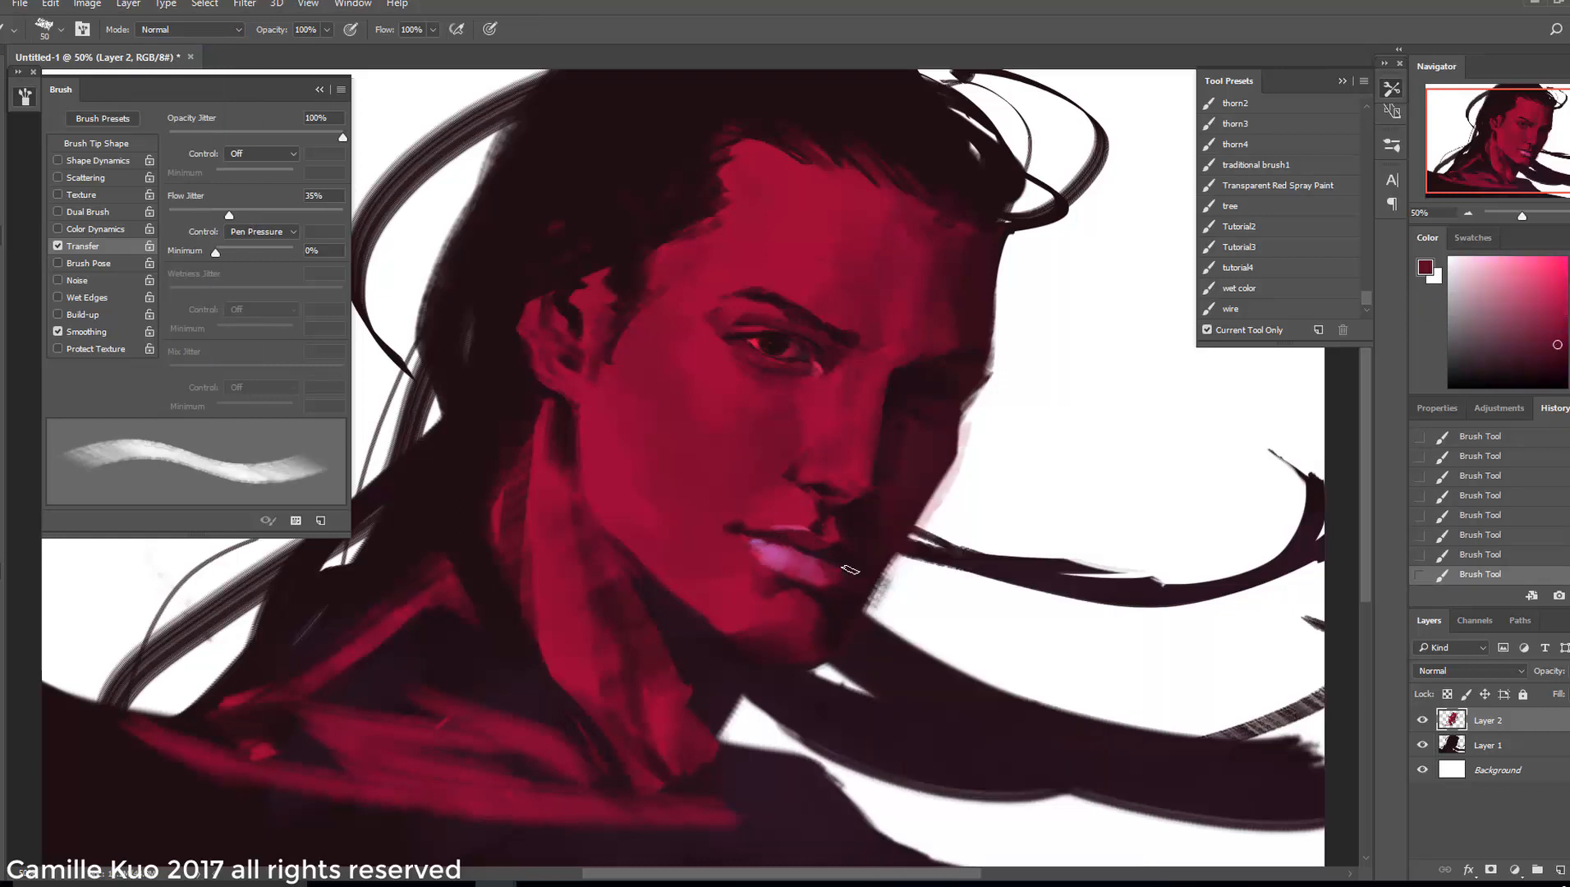
Sample chin and lip-corner tones and refine the lower lip's shape and shading with varying Brush sizes
left_click(825, 639, "alt")
left_click(831, 573, "alt")
right_click(837, 574)
left_click(971, 483)
key("Return")
left_click_drag(759, 552, 784, 561)
right_click(845, 573)
left_click(967, 482)
key("Return")
right_click(827, 553)
left_click(985, 483)
key("Return")
Sample the skin near the inner eye, choose a lighter pink and dab a highlight on the nose tip using 26 px and 17 px Brush sizes
left_click(814, 362, "alt")
left_click(1537, 291)
right_click(763, 550)
left_click(882, 459)
key("Return")
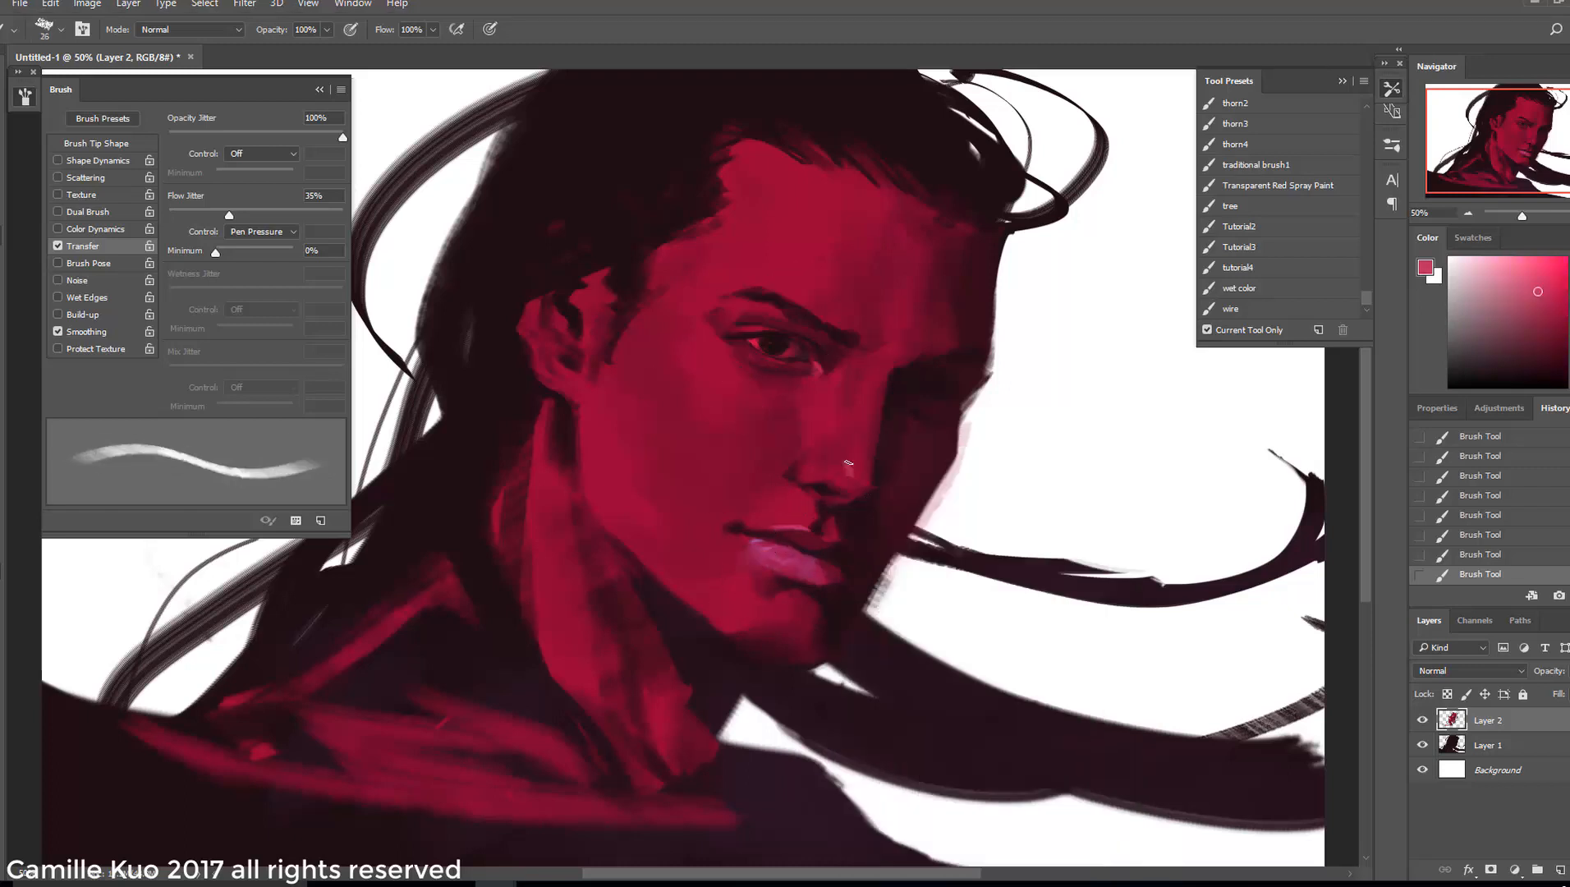
right_click(887, 477)
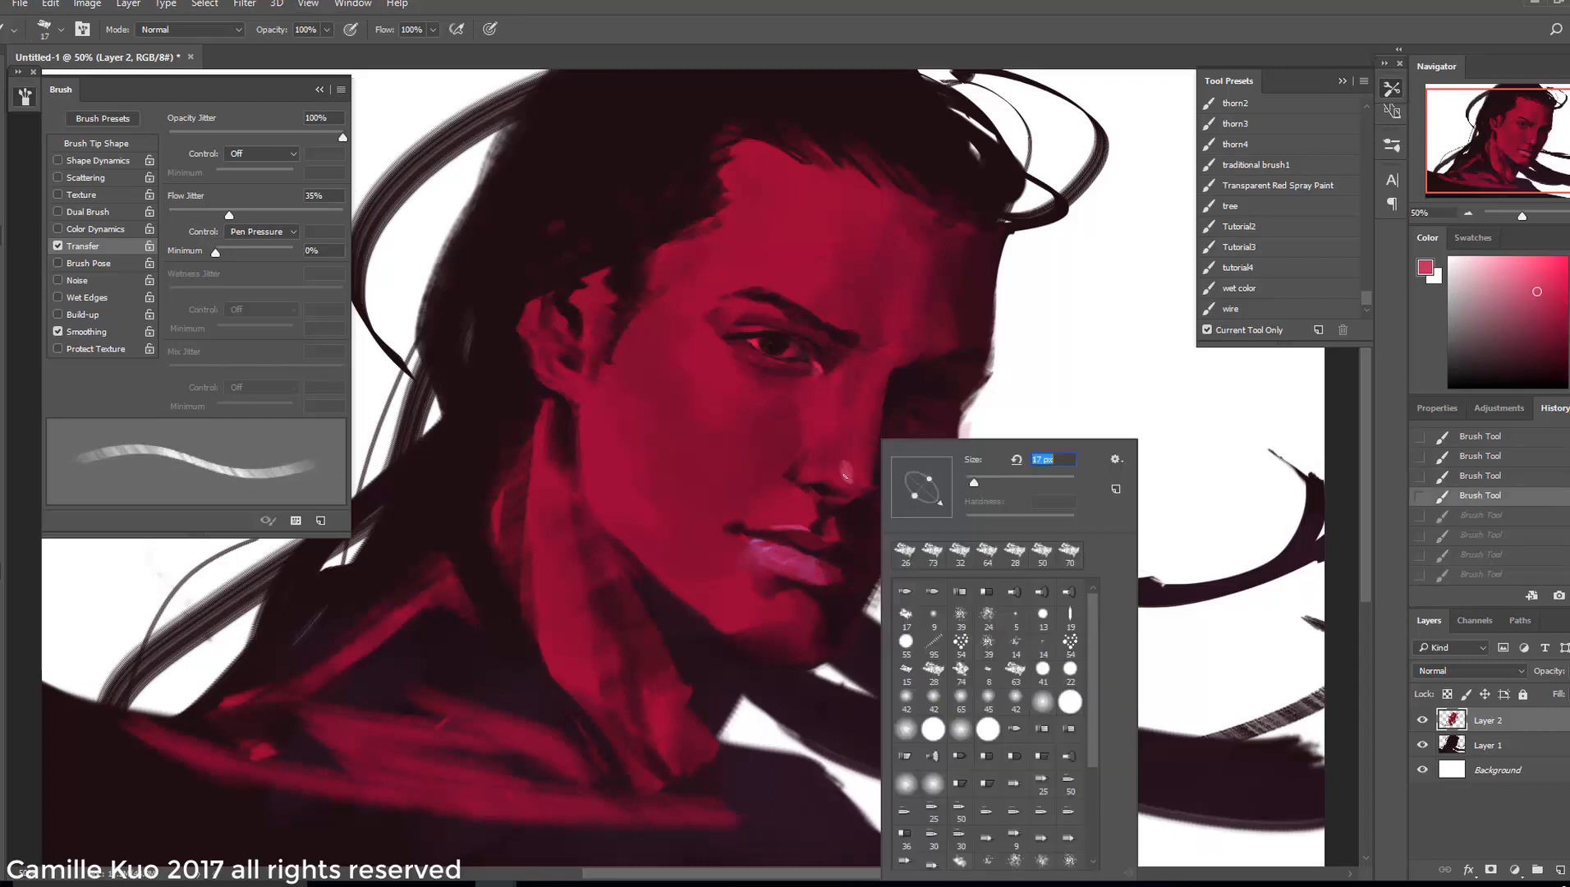
left_click(891, 459)
key("Return")
Undo the last nose-tip strokes and repaint the highlight with a resized Brush
key("ctrl+alt+z")
key("ctrl+alt+z")
right_click(880, 480)
left_click(903, 464)
key("Return")
left_click_drag(844, 464, 849, 477)
Sample the nose-tip highlight and paint a pink highlight along the nose bridge, reducing the Brush to 20 px
left_click(769, 544, "alt")
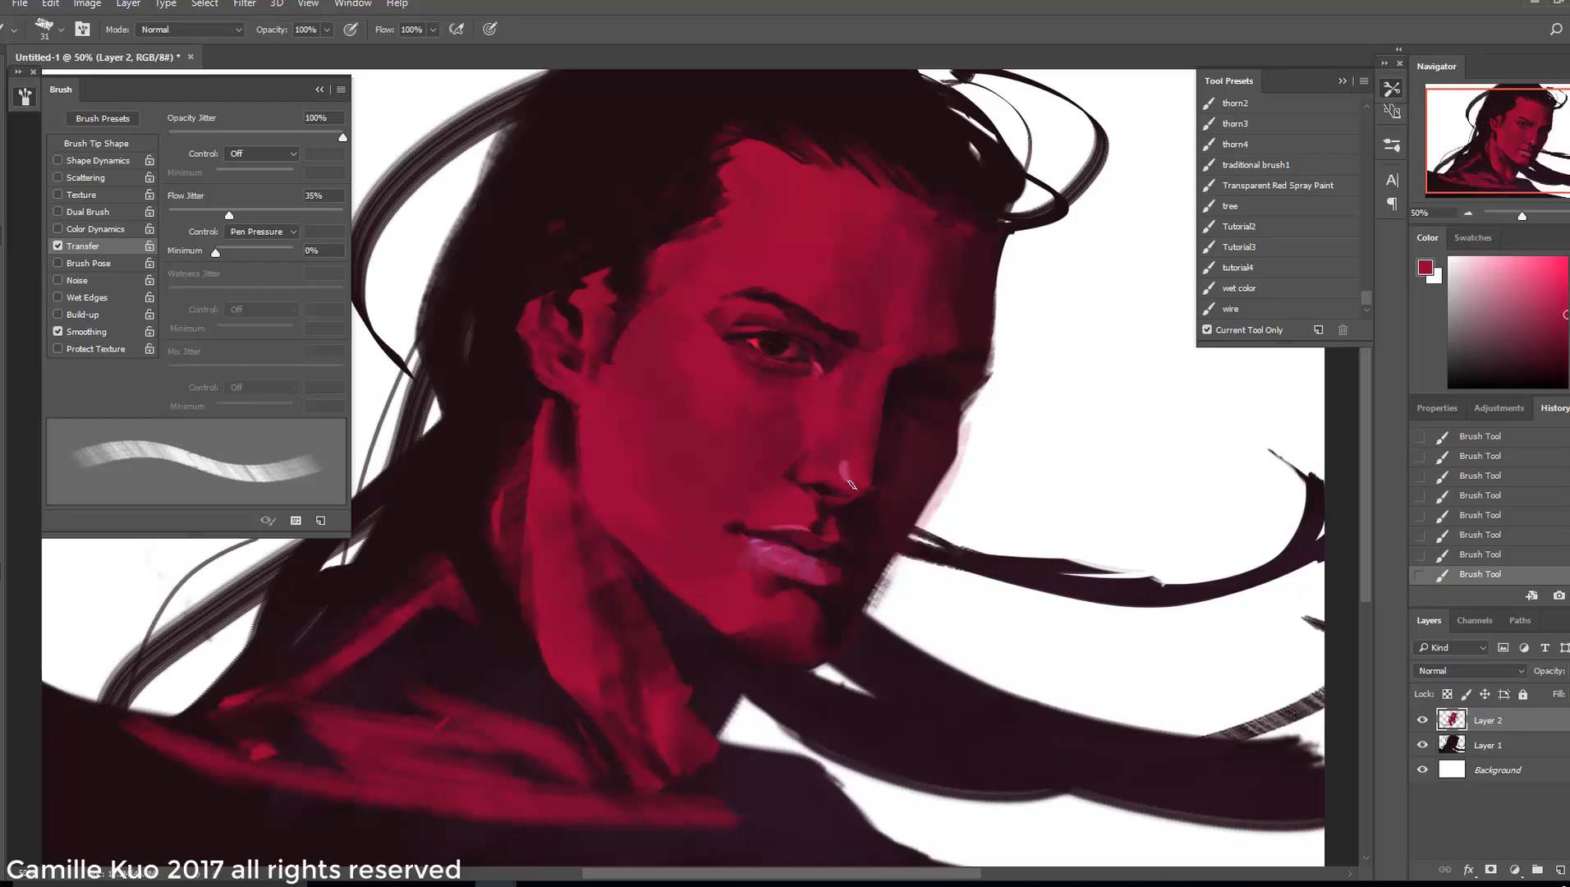
left_click(844, 471, "alt")
right_click(877, 394)
left_click(908, 450)
key("Return")
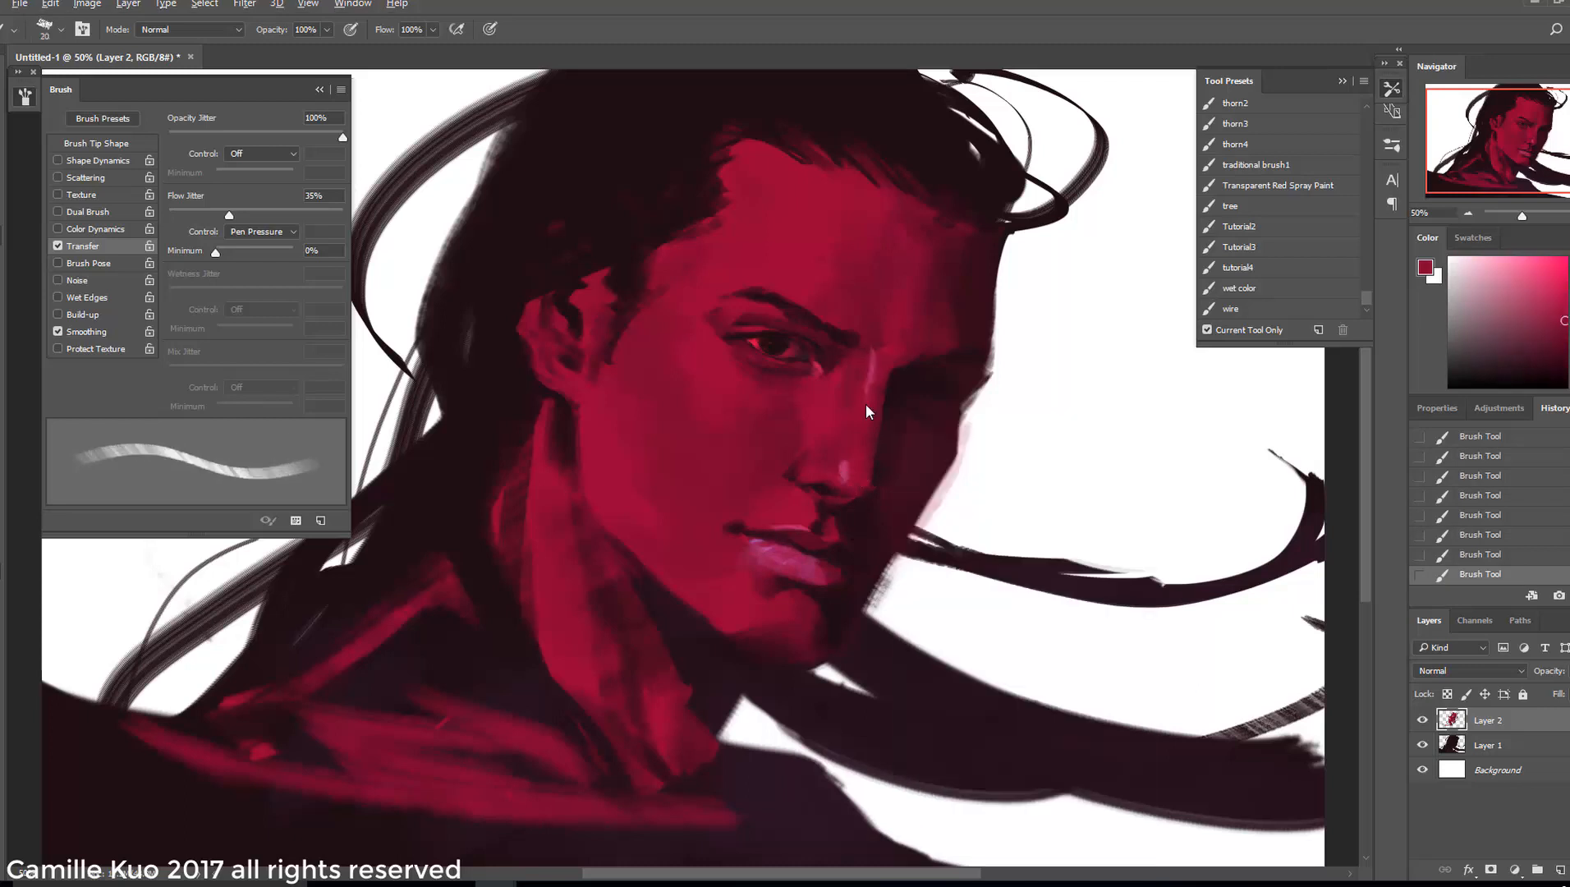
Refine the near eye's lower lid with tones sampled from the nose and cheek, using 29 px and 25 px Brush sizes
left_click(870, 360, "alt")
right_click(795, 378)
left_click(896, 425)
key("Return")
left_click_drag(736, 347, 750, 356)
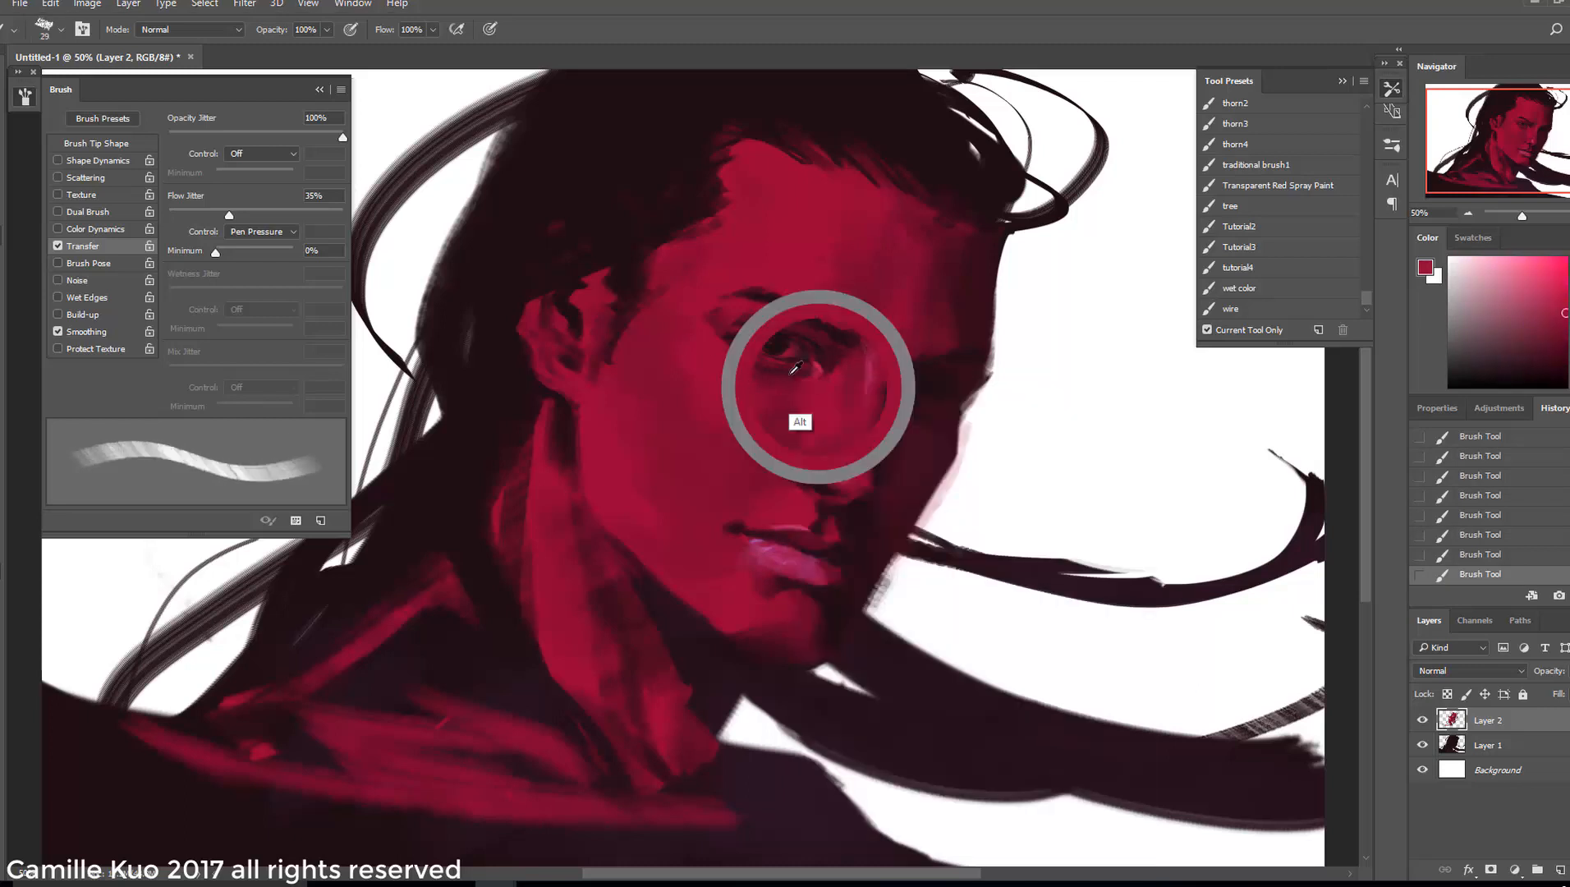
left_click(849, 470, "alt")
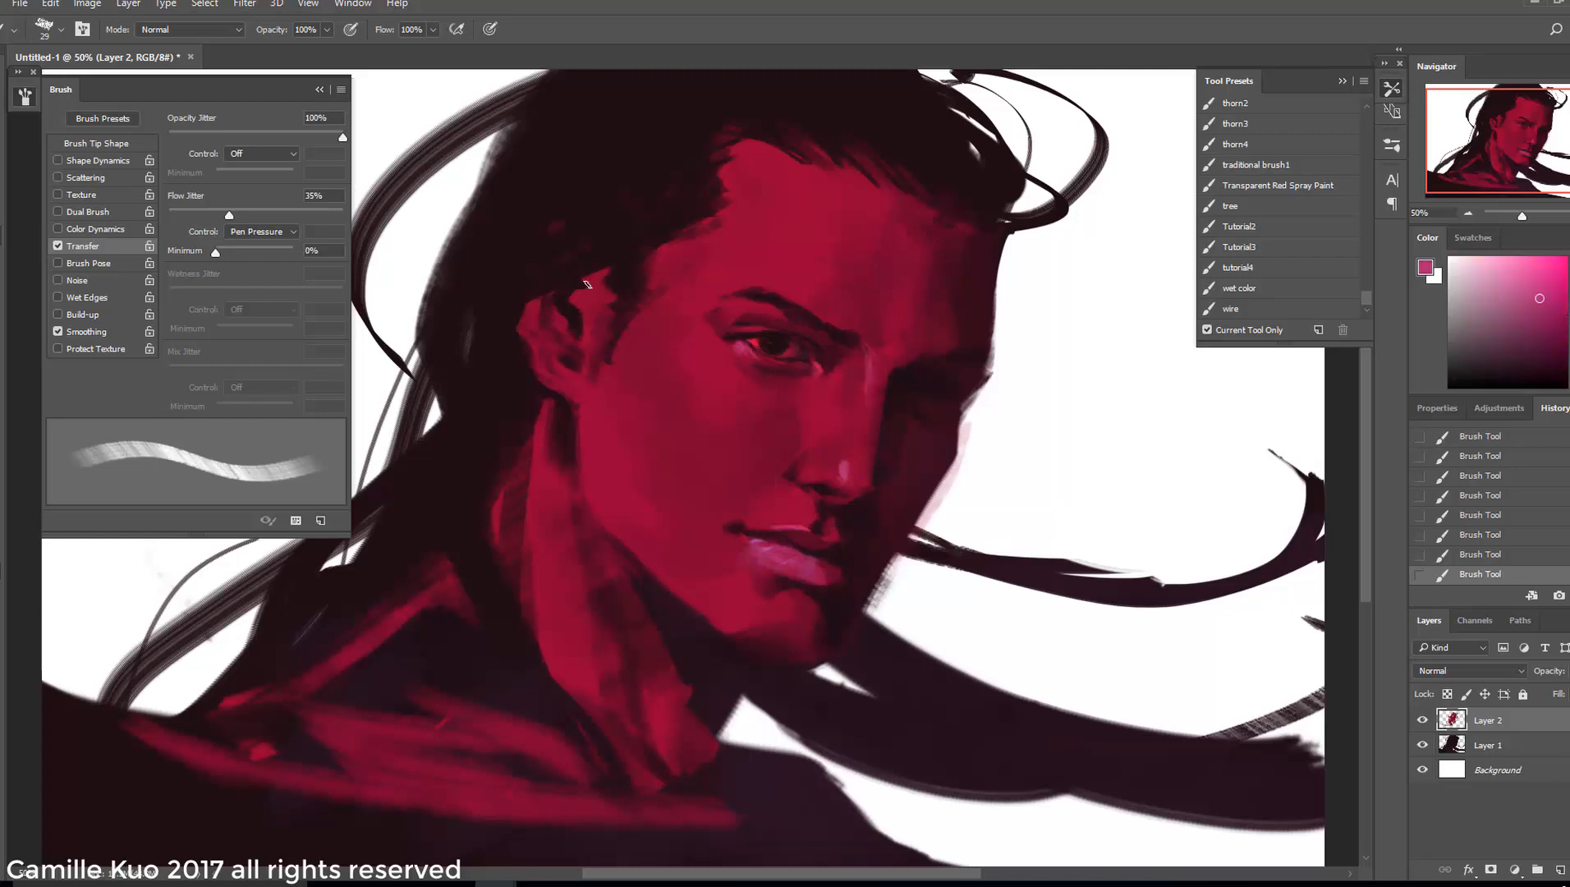
left_click(822, 379, "alt")
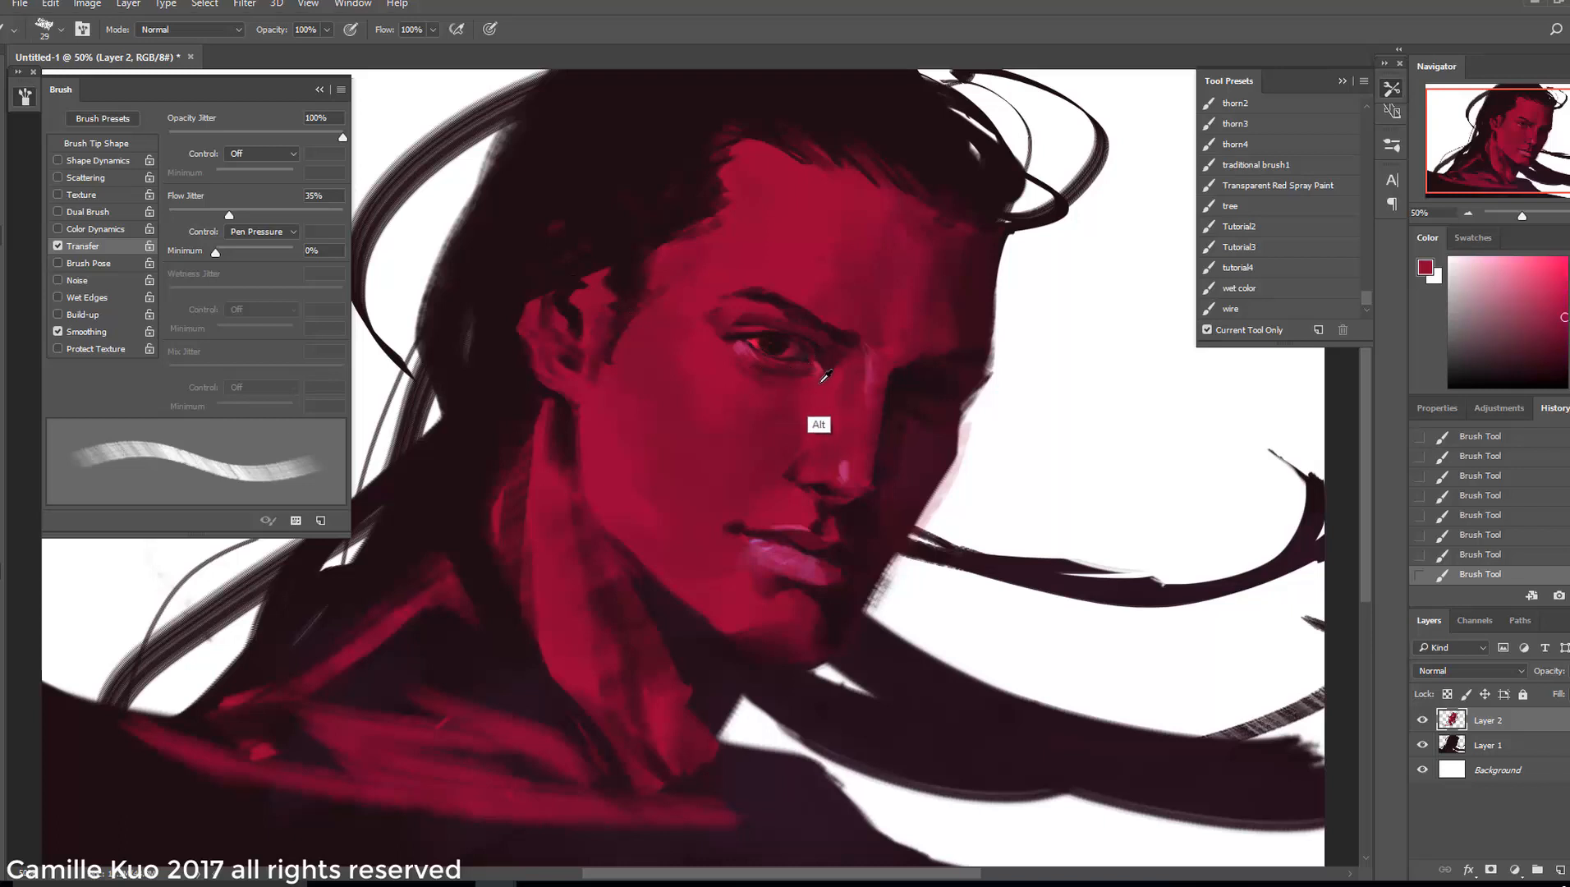
right_click(793, 382)
left_click_drag(898, 420, 895, 421)
left_click(762, 355)
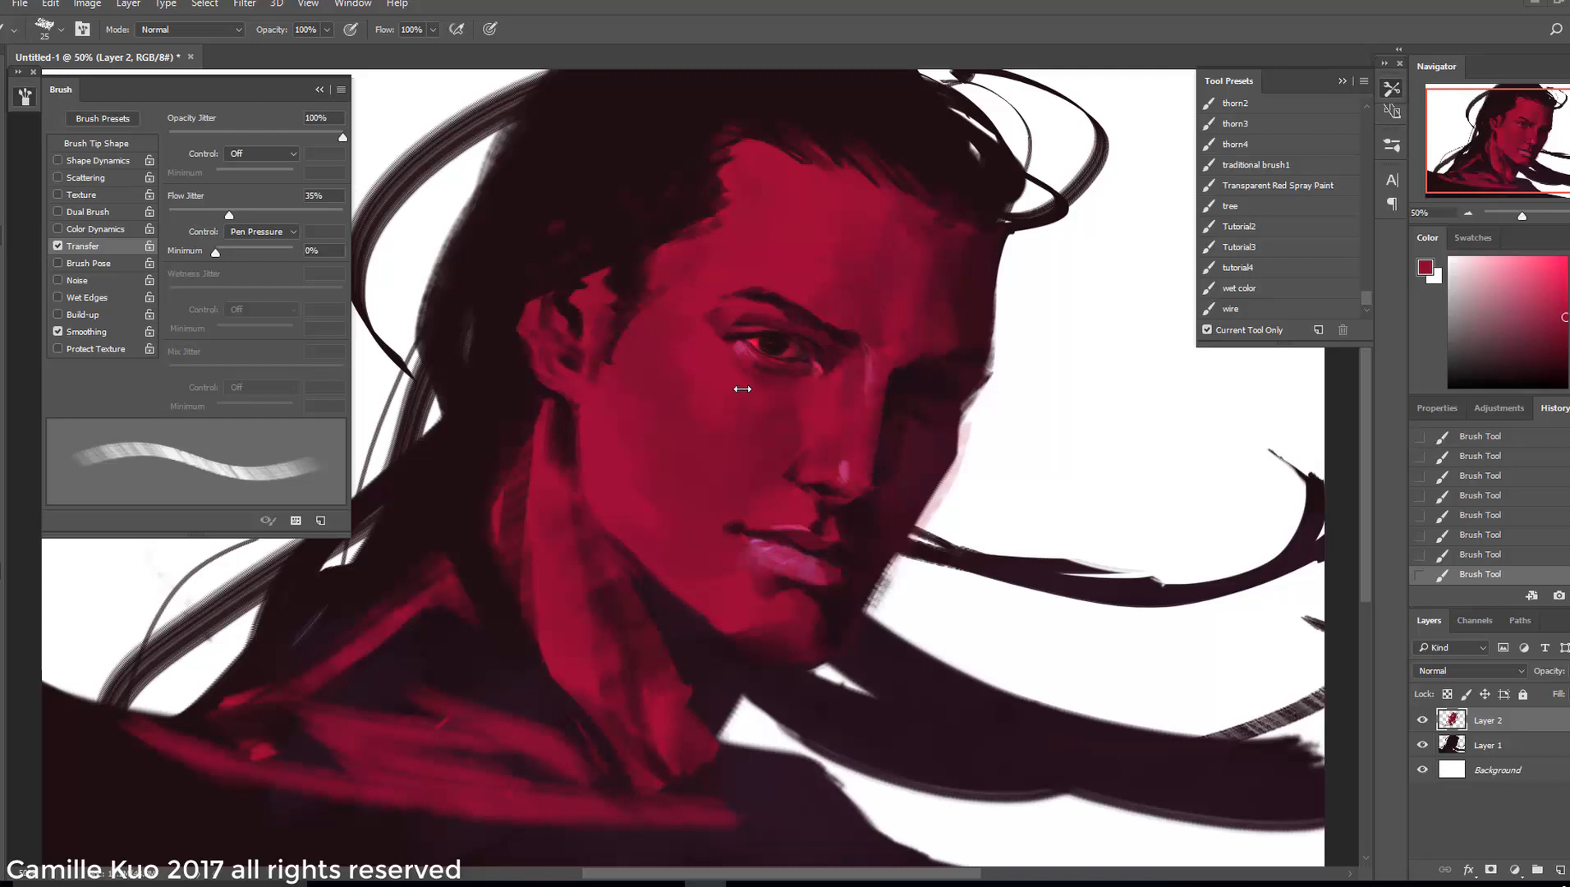
Try purple strokes around the near eye's inner corner with a 17 px Brush and step back in the history
right_click(801, 361)
left_click(817, 379)
left_click_drag(895, 421, 891, 420)
right_click(831, 361)
left_click(800, 375)
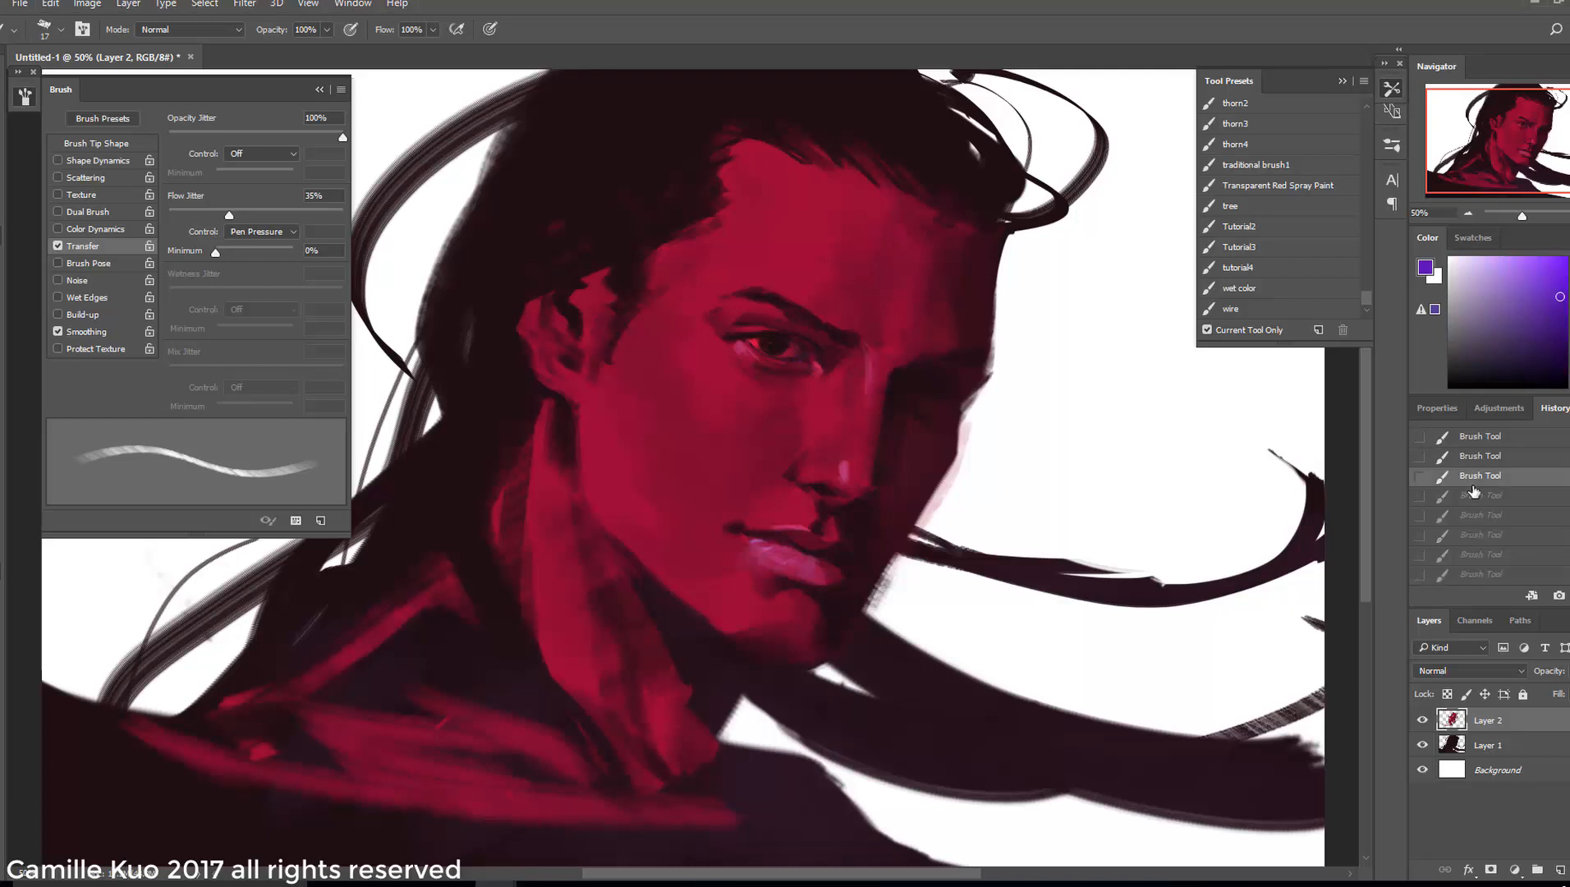
Sample the skin just below the near eye, enlarge the Brush and shade the lower lid and upper cheek
left_click(801, 365, "alt")
right_click(833, 357)
left_click(808, 359)
mouse_move(891, 420)
left_mouse_down()
mouse_move(916, 420)
mouse_move(910, 432)
left_mouse_up()
right_click(806, 387)
left_click(780, 380)
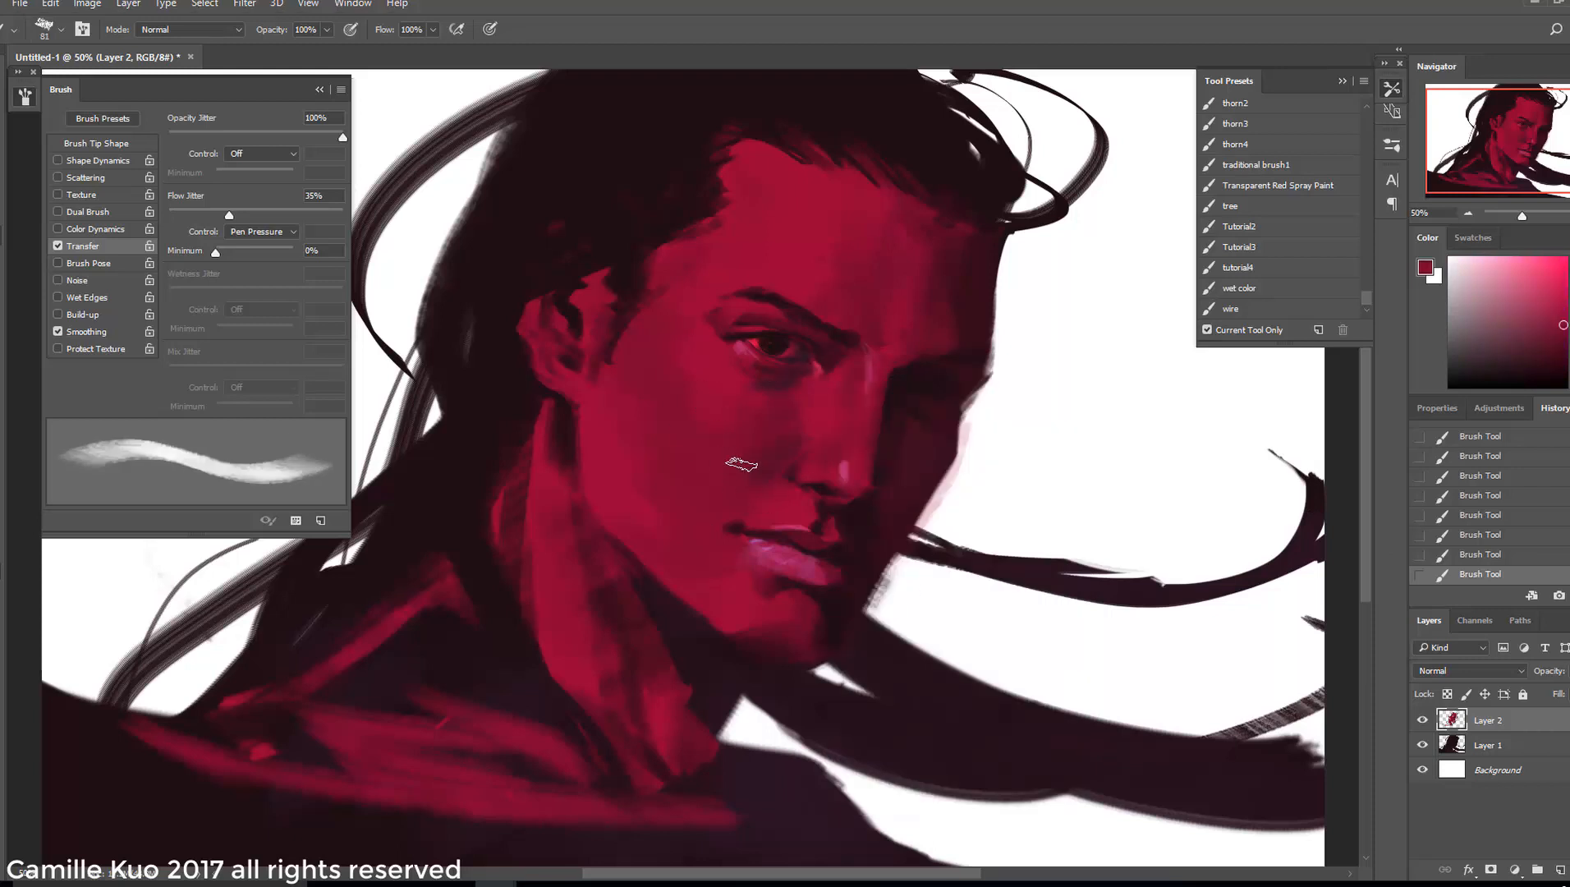
Reduce the Brush to 12 px and add fine pink accents beneath the near eye's inner corner
right_click(809, 376)
left_click(793, 399, "alt")
mouse_move(912, 430)
left_mouse_down()
mouse_move(887, 430)
mouse_move(883, 411)
left_mouse_up()
right_click(821, 358)
left_click(831, 427)
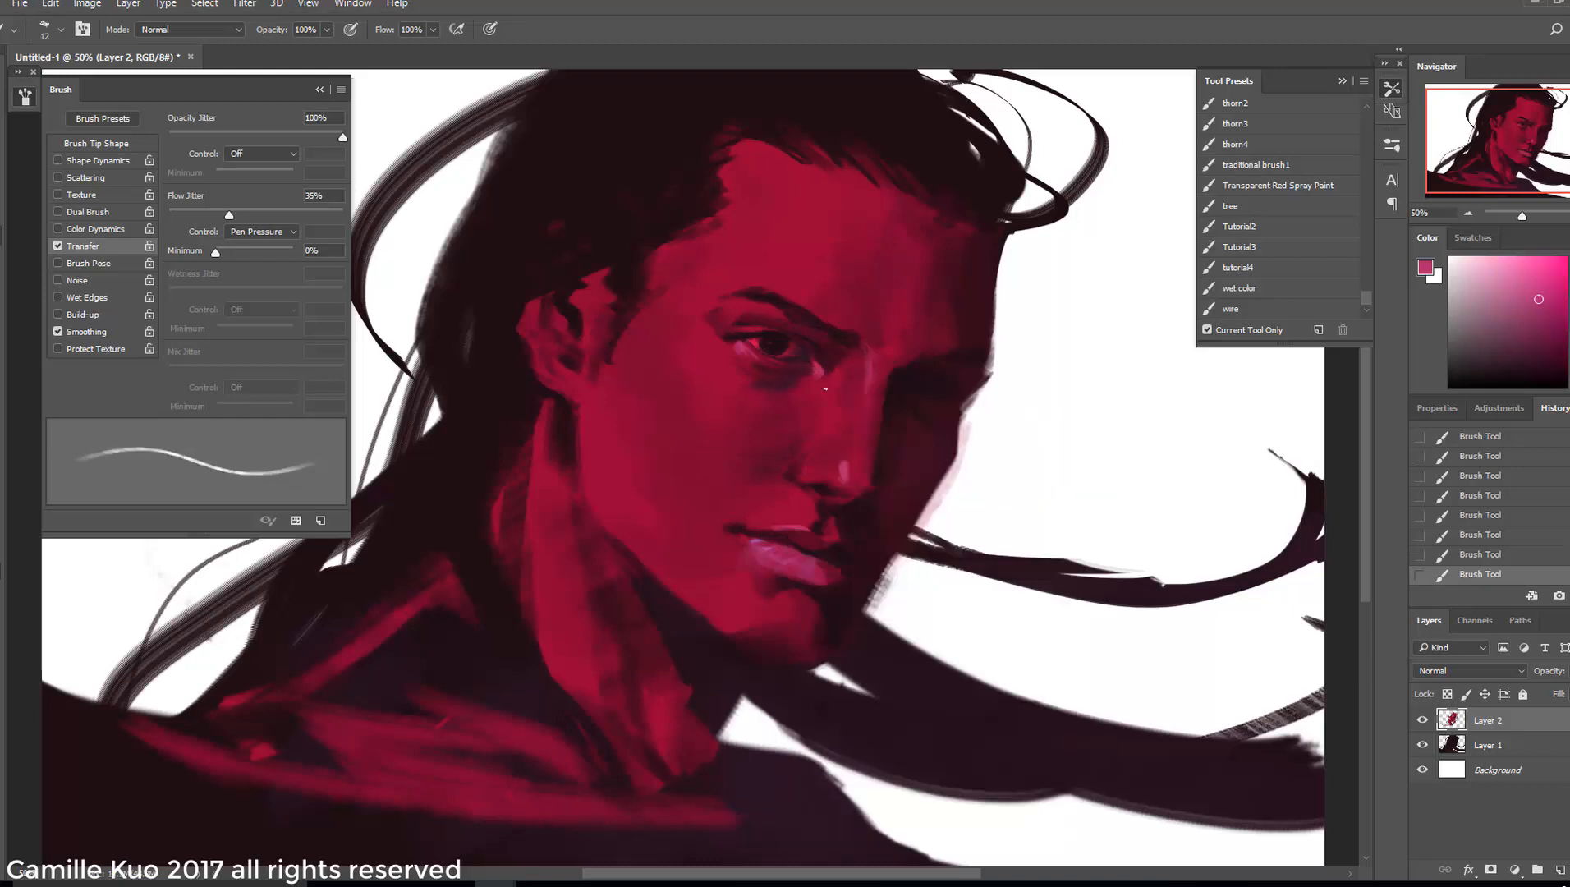
Enlarge the Brush, sample the cheek tone and soften the skin between the near eye's inner corner and the nose
key("bracketright")
key("bracketright")
key("bracketright")
left_click(787, 434, "alt")
right_click(854, 361)
left_click(820, 344)
mouse_move(913, 411)
left_mouse_down()
mouse_move(896, 410)
mouse_move(921, 376)
left_mouse_up()
Sample the tone beneath the outer end of the near brow and touch up the upper eyelid
left_click(743, 310, "alt")
right_click(812, 325)
left_click(756, 313)
right_click(808, 327)
left_click(800, 325)
Blend the under-eye skin with the cheek tone, sample the brow's dark tone and darken the inner eye area with a 23 px Brush
left_click(786, 446, "alt")
left_click(786, 446, "alt")
left_click_drag(805, 409, 819, 377)
left_click(842, 328, "alt")
right_click(836, 343)
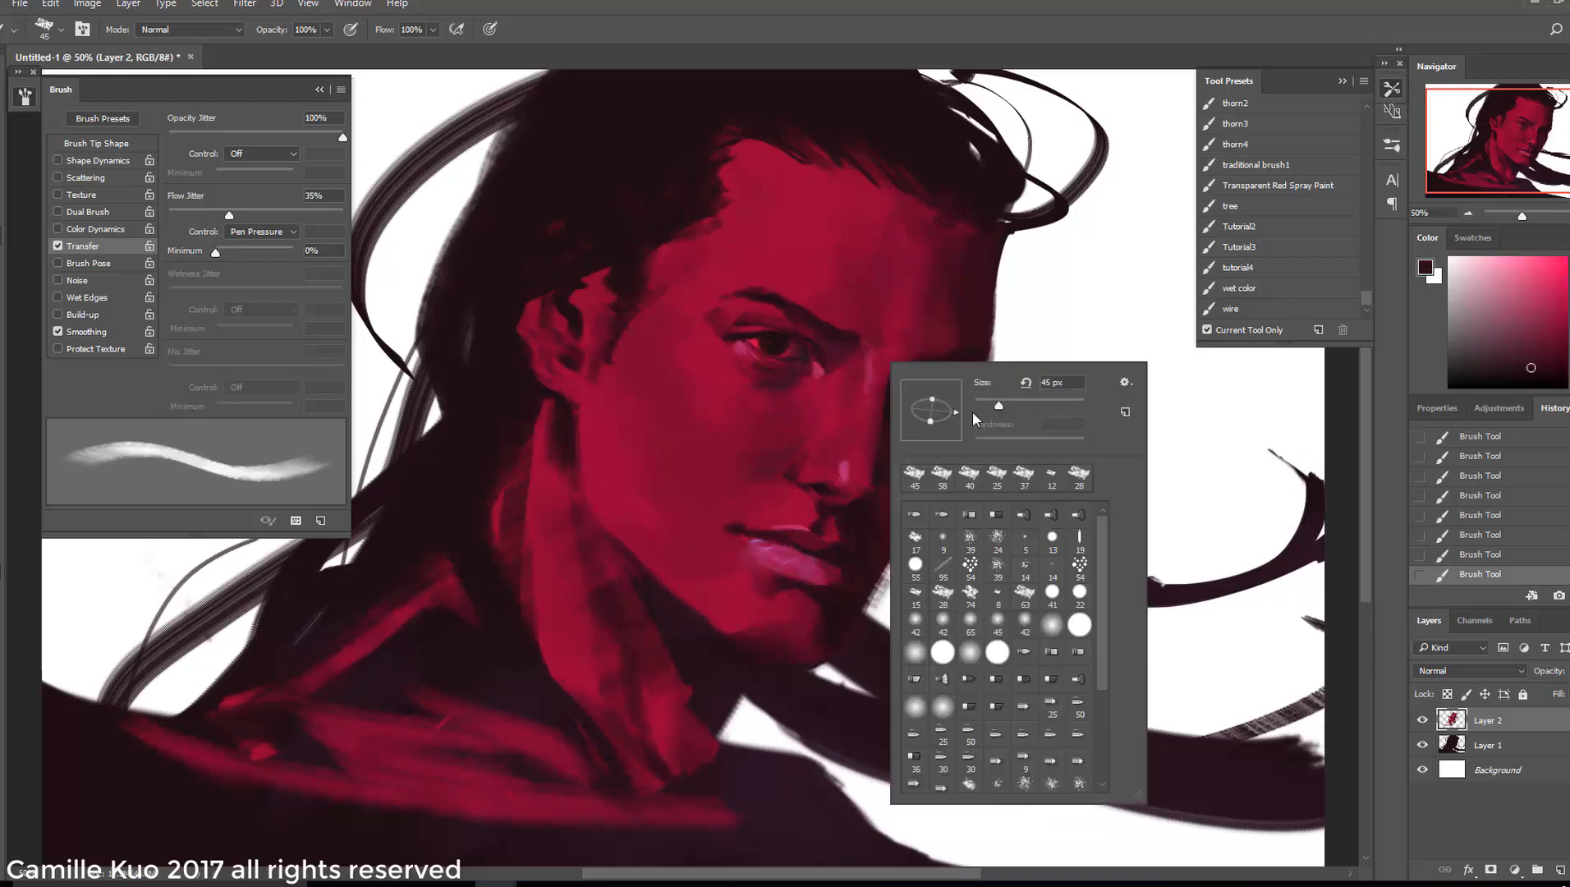
left_click_drag(920, 396, 906, 396)
left_click(836, 348)
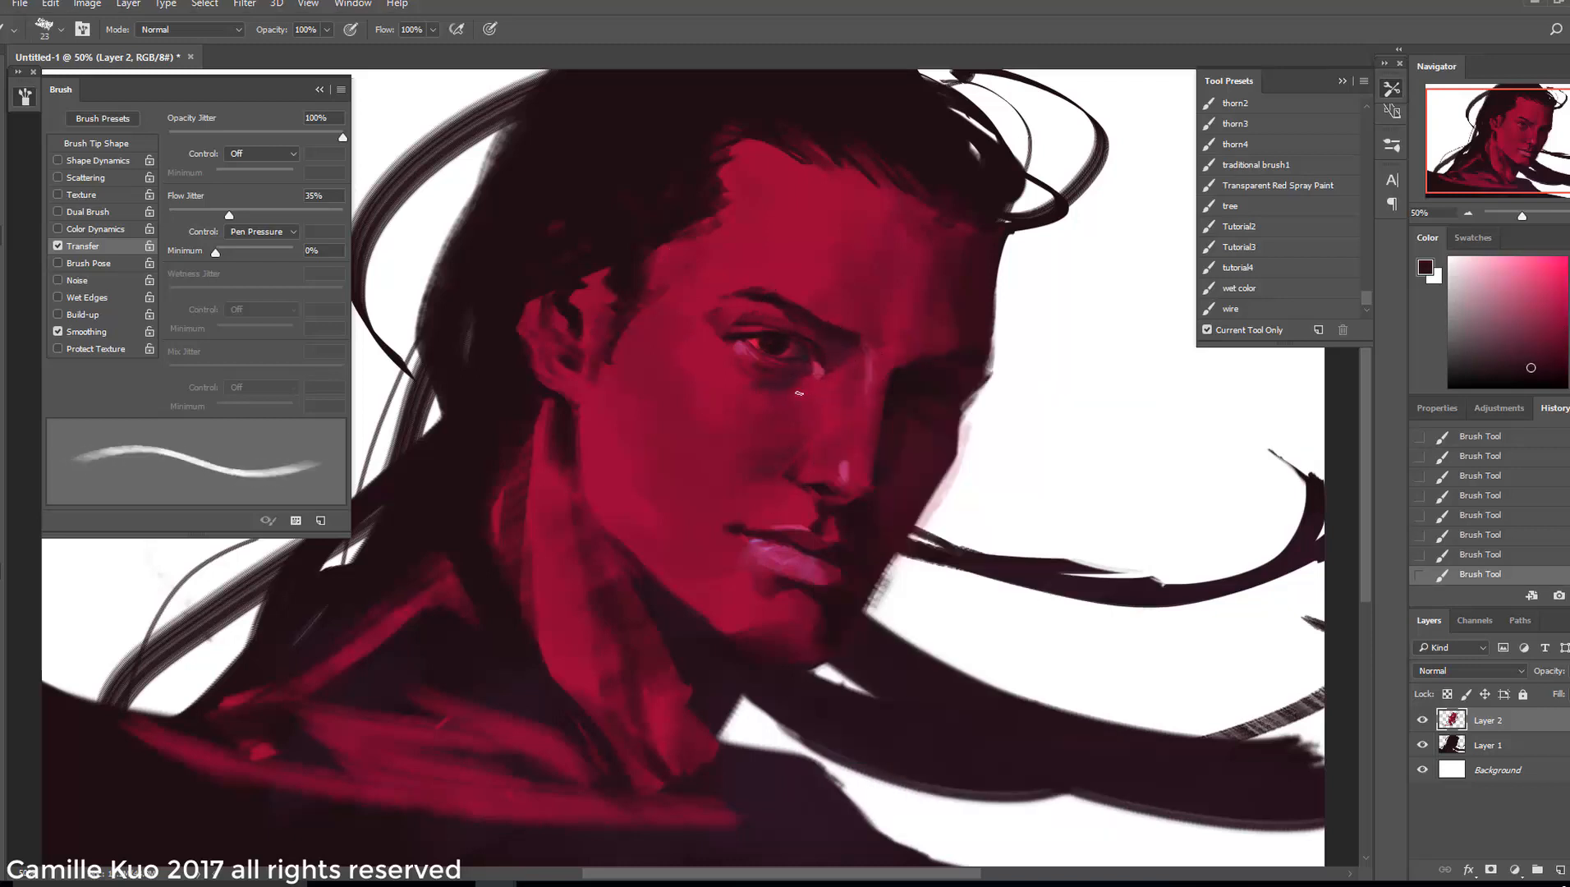
Paint over the dark strip below the earlobe with a sampled cheek tone and lasso the cheek along the jawline
left_click(767, 431, "alt")
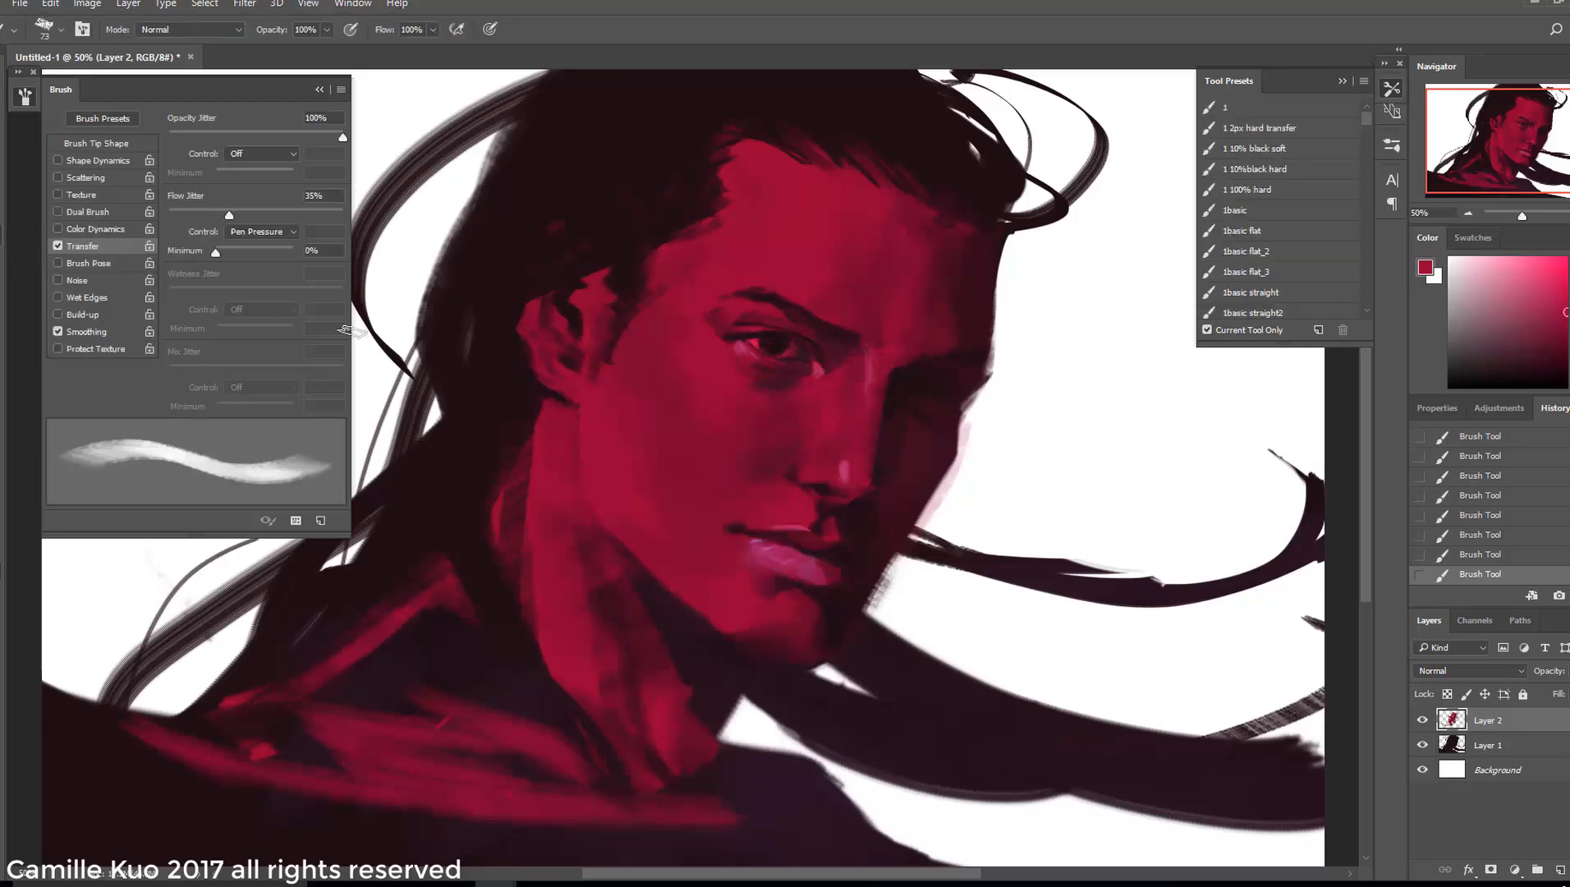
key("w")
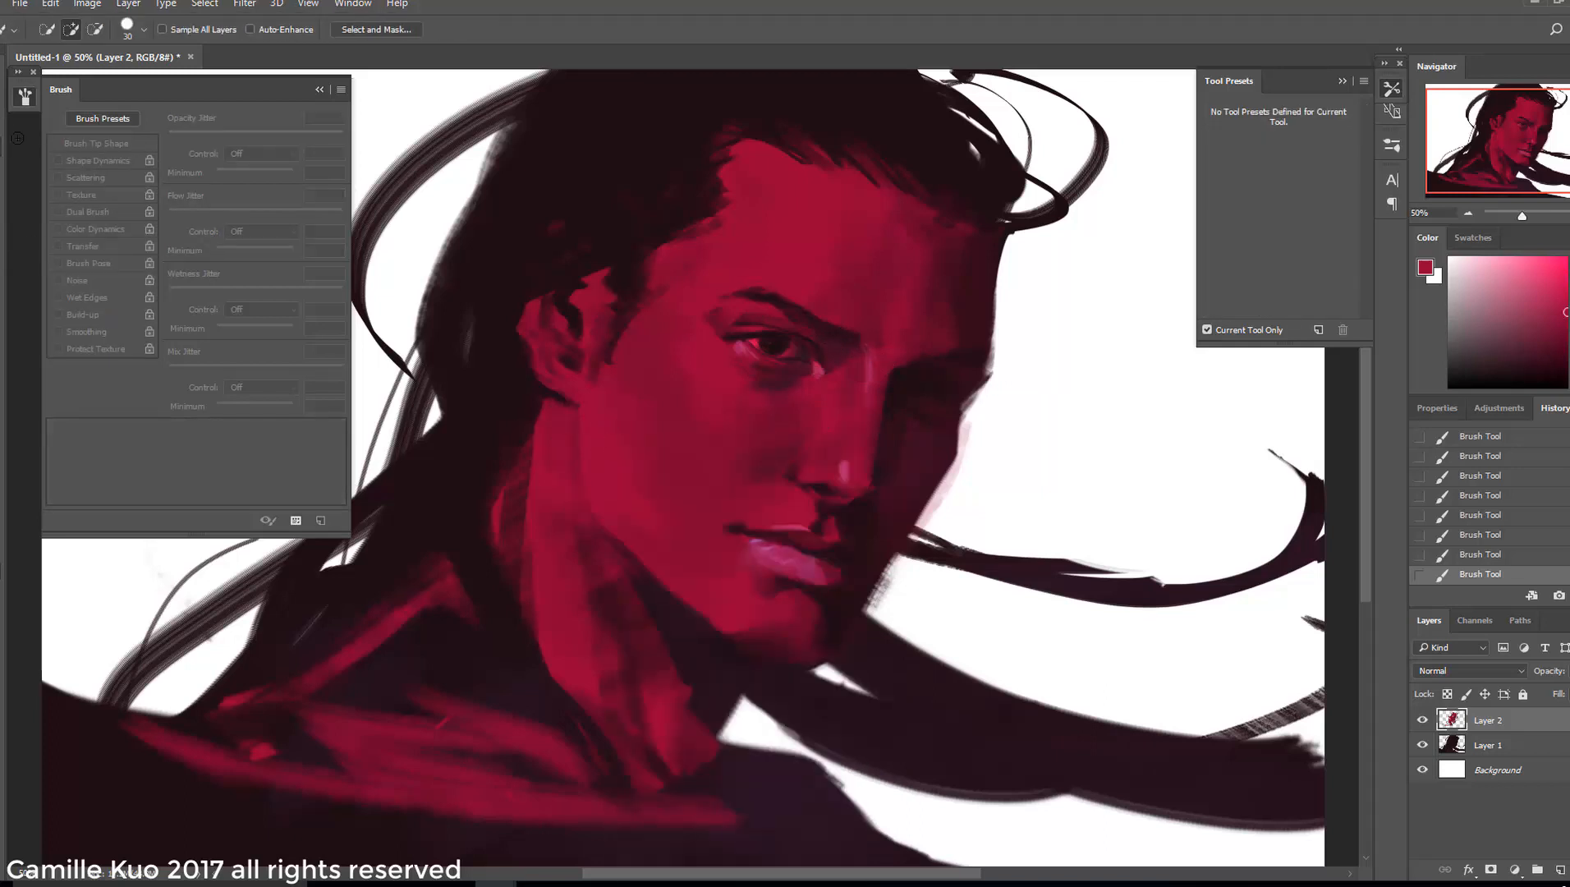
key("l")
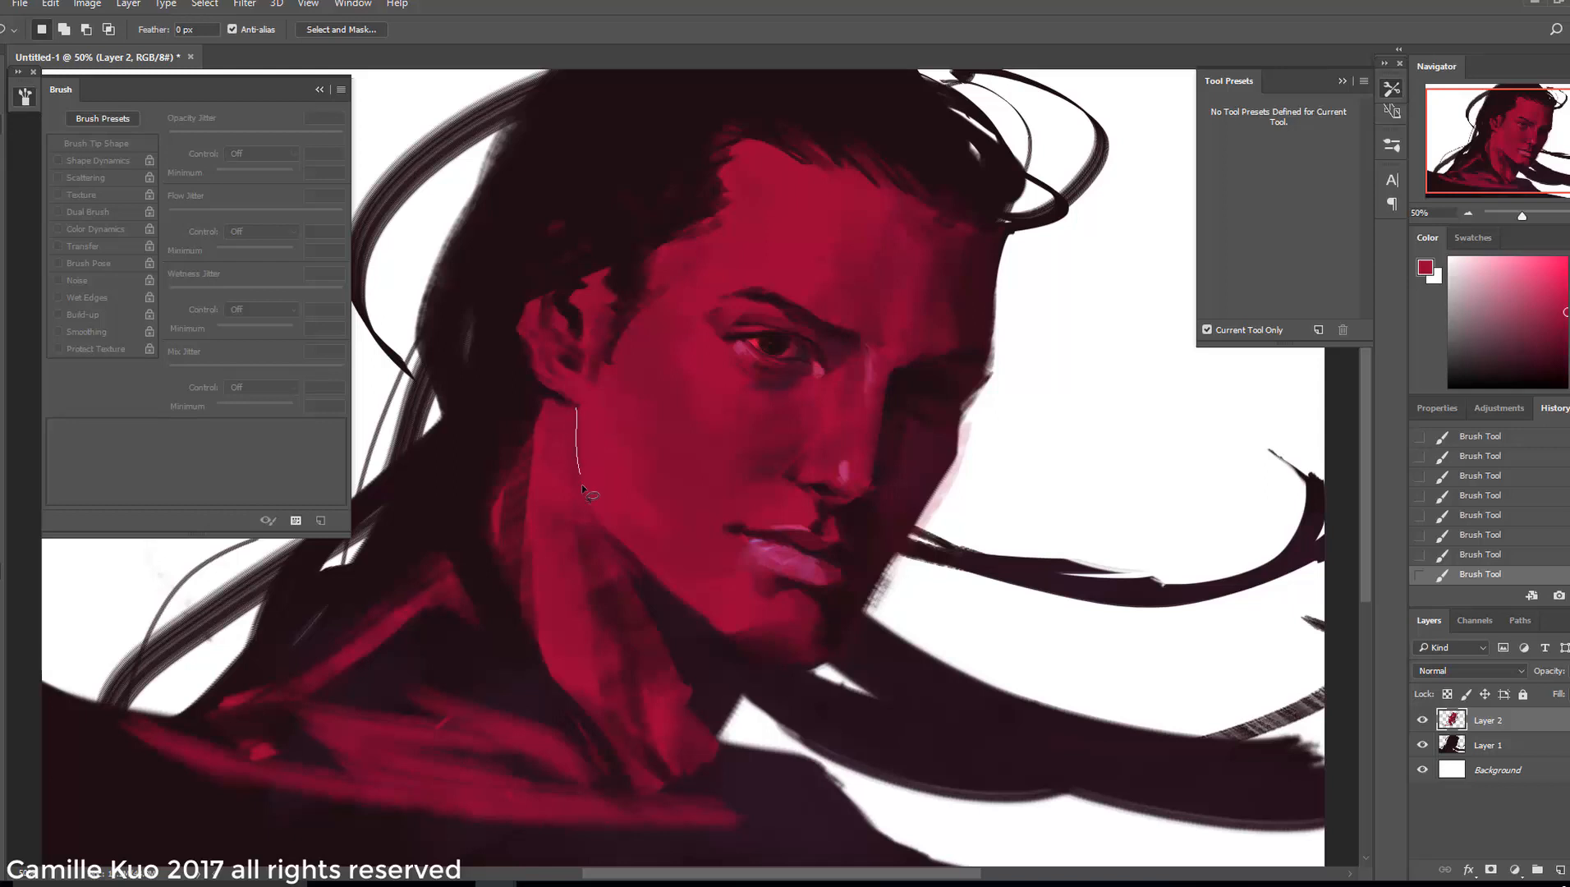
left_click_drag(574, 399, 576, 404)
Set the Brush size to 180 px and shade the lassoed cheek along the jaw edge
key("b")
right_click(650, 448)
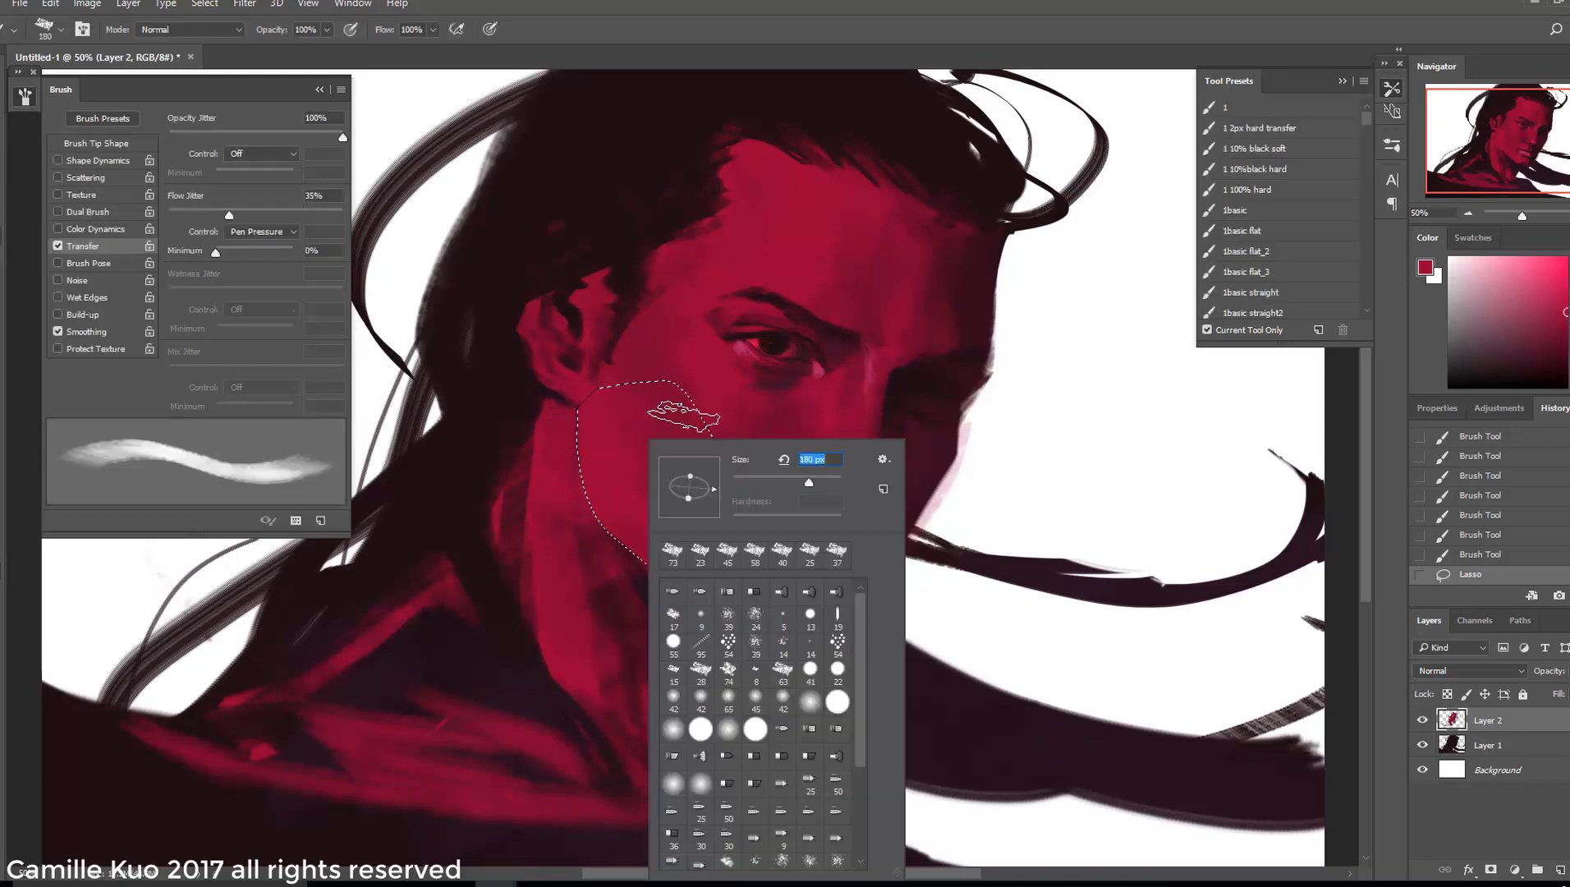
key("Return")
mouse_move(612, 448)
left_mouse_down()
mouse_move(578, 554)
mouse_move(550, 448)
mouse_move(598, 551)
mouse_move(560, 495)
left_mouse_up()
mouse_move(559, 495)
left_mouse_down()
mouse_move(588, 548)
mouse_move(556, 435)
mouse_move(571, 520)
mouse_move(600, 561)
mouse_move(558, 495)
left_mouse_up()
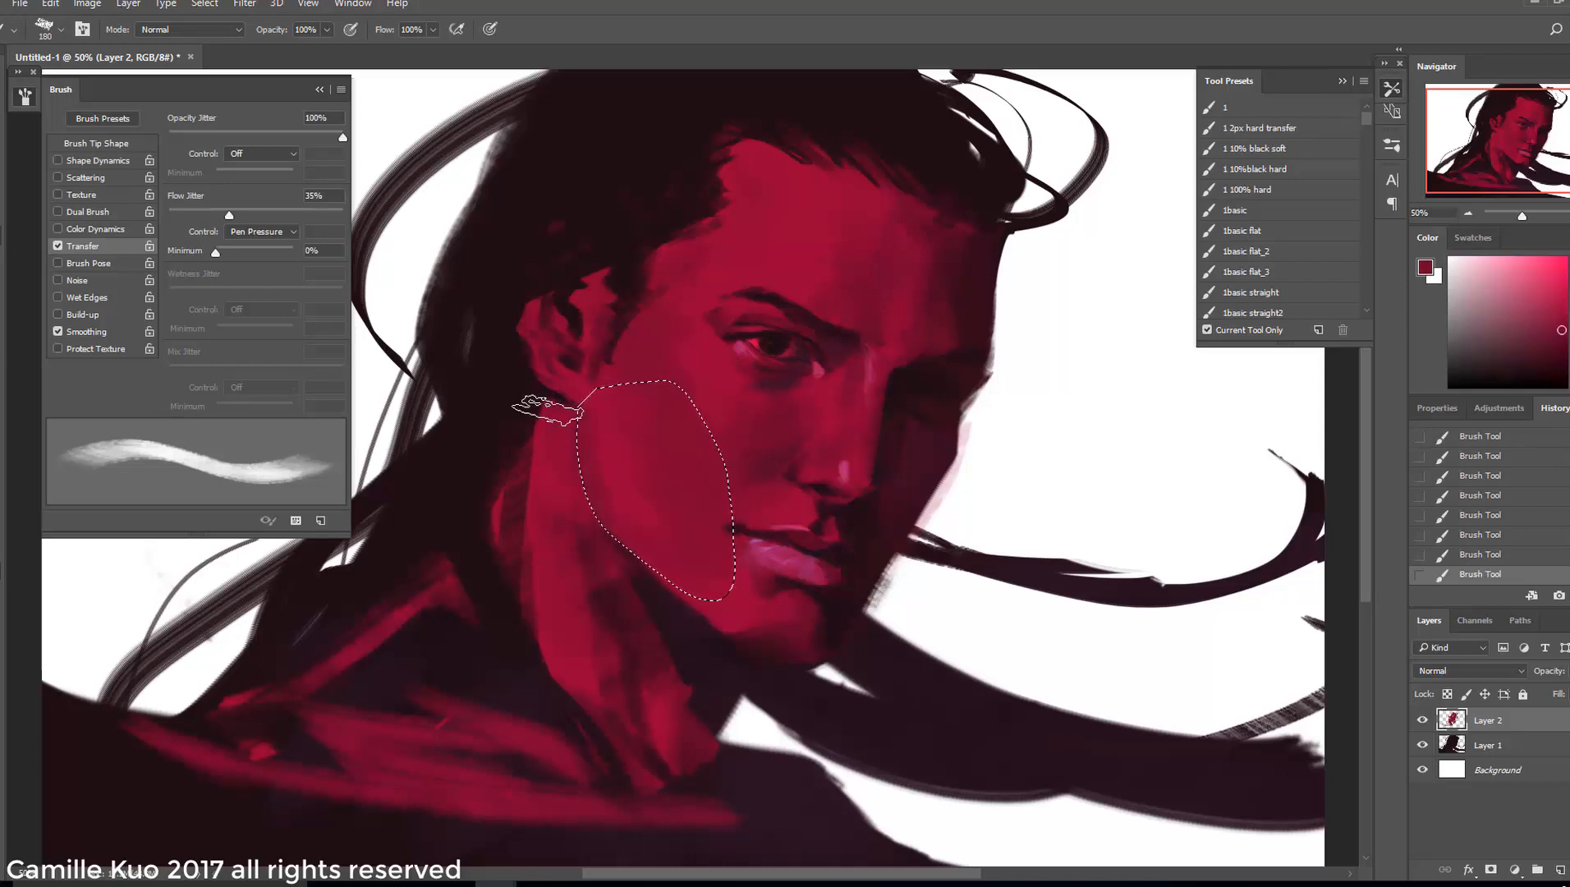
Restore the cheek selection, sample a dark neck tone, shade the neck beside the jawline and clear the selection
key("ctrl+d")
right_click(653, 427)
left_click(1469, 555)
left_click(610, 606, "alt")
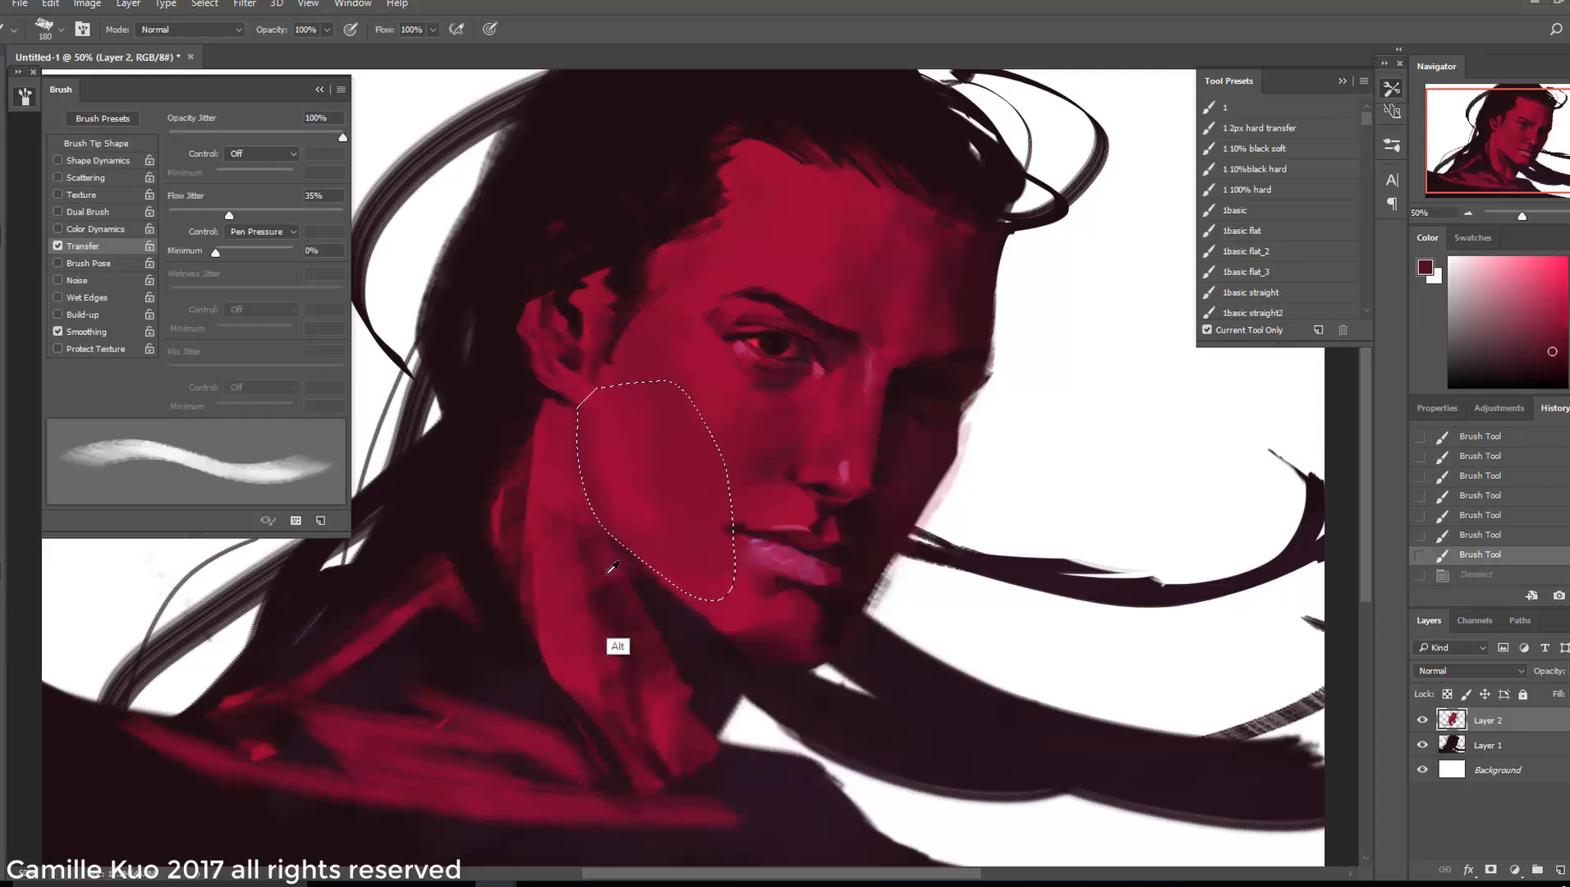
left_click_drag(554, 515, 556, 474)
key("l")
key("ctrl+d")
key("b")
Refine the shadow and edge where the earlobe meets the jaw and neck, sampling nearby tones and varying the Brush size
right_click(598, 413)
left_click_drag(754, 452, 715, 451)
mouse_move(570, 411)
left_mouse_down()
mouse_move(534, 394)
mouse_move(564, 411)
left_mouse_up()
left_click_drag(548, 407, 571, 412)
right_click(617, 404)
left_click_drag(735, 443, 717, 444)
left_click_drag(549, 400, 577, 404)
left_click(572, 403, "alt")
left_click(550, 378, "alt")
right_click(543, 396)
left_click_drag(706, 419, 727, 418)
Sample a forehead tone and shade the far side of the forehead above the brows with a larger Brush
right_click(935, 335)
left_click_drag(1068, 372, 1086, 372)
left_click(868, 309, "alt")
left_click_drag(883, 228, 863, 201)
right_click(950, 353)
left_click_drag(1103, 387, 1068, 387)
right_click(934, 331)
mouse_move(1001, 372)
left_mouse_down()
mouse_move(996, 354)
mouse_move(1074, 367)
left_mouse_up()
left_click_drag(920, 238, 900, 286)
Enlarge the Brush to 243 px, sample the upper forehead tone and brush shading along the hairline
right_click(909, 327)
left_click_drag(1061, 360, 1074, 311)
right_click(890, 277)
left_click(812, 248, "alt")
left_click_drag(759, 185, 659, 209)
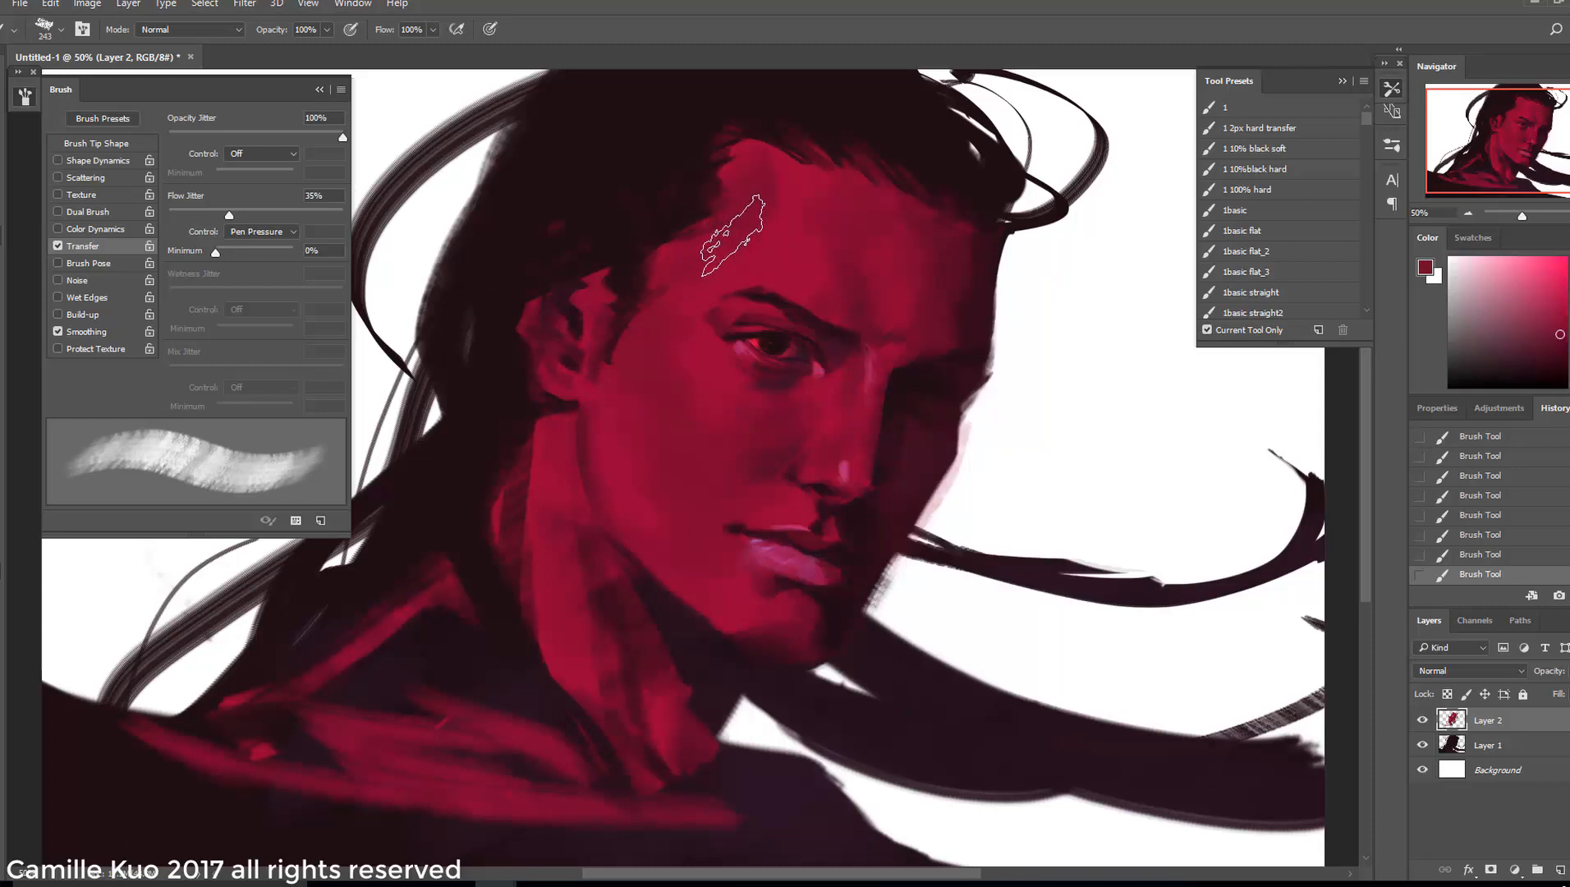
Sample nearby forehead tones and blend the shading above the brows, with the Brush reduced to 146 px
left_click(760, 234, "alt")
right_click(797, 265)
mouse_move(980, 301)
left_mouse_down()
mouse_move(967, 301)
mouse_move(999, 315)
left_mouse_up()
right_click(854, 302)
left_click(769, 296, "alt")
left_click(824, 283, "alt")
right_click(803, 248)
left_click(805, 218)
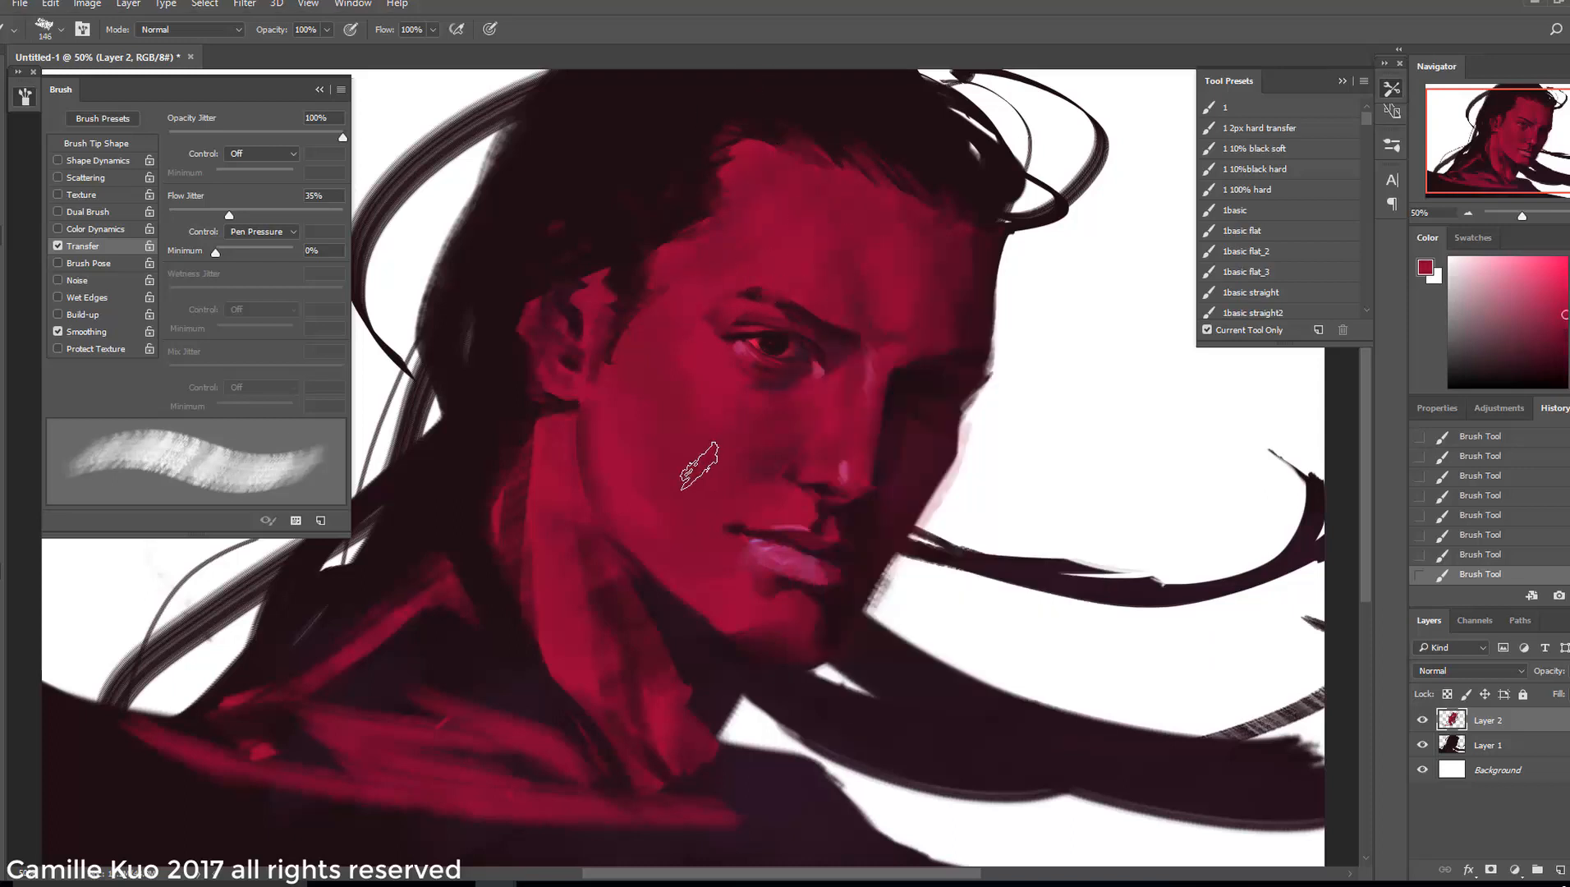
Sample a lighter tone and paint a pinkish highlight on the cheekbone beside the near eye's outer corner
left_click(735, 381, "alt")
left_click_drag(688, 348, 726, 411)
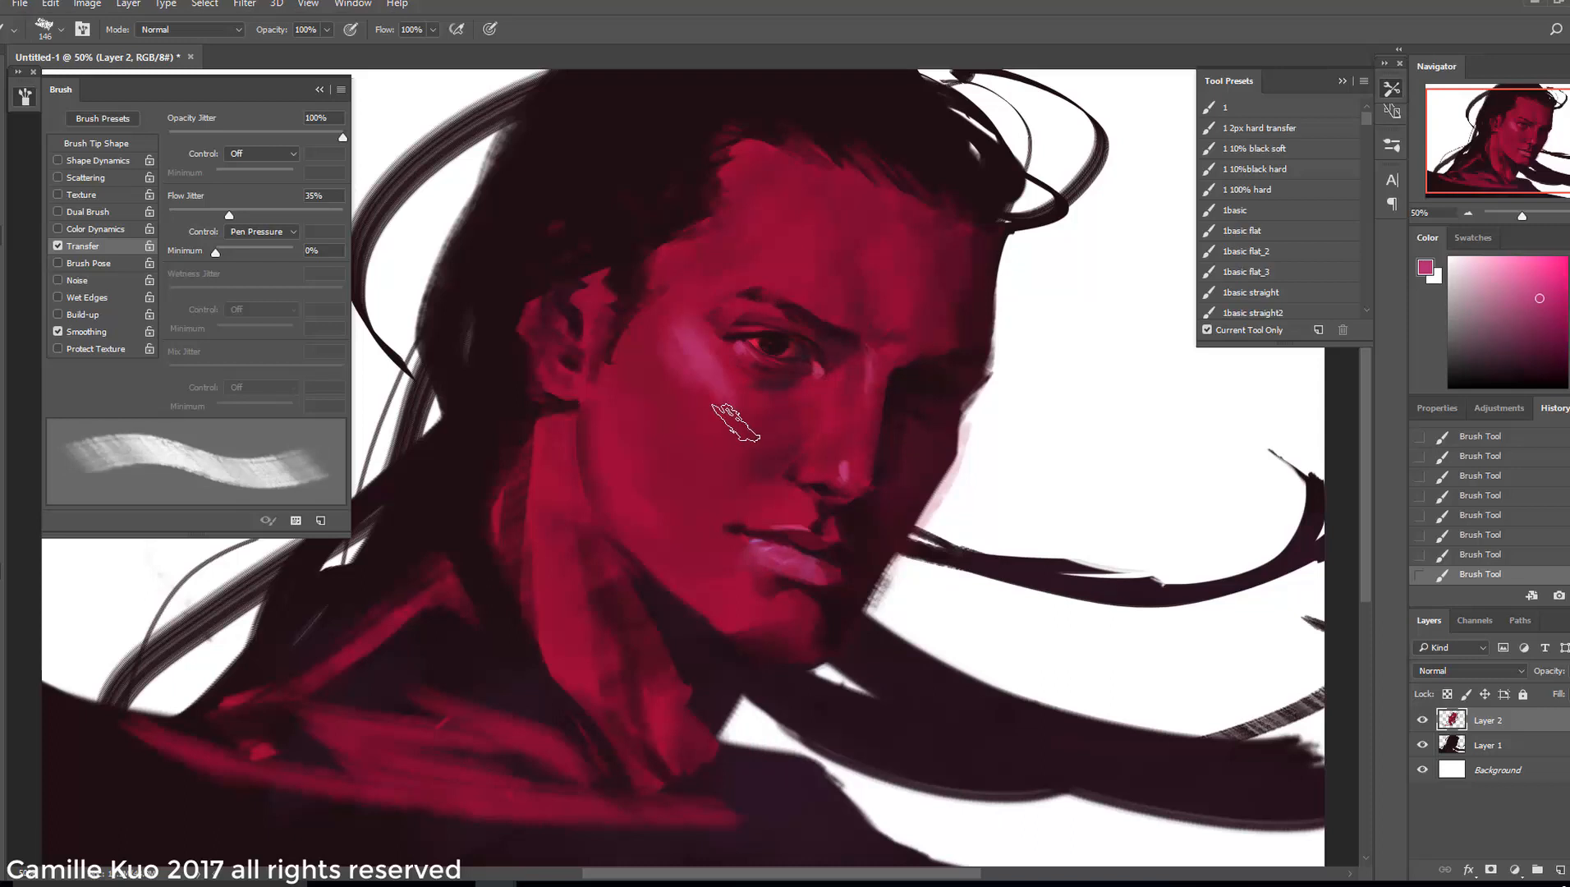
right_click(776, 316)
double_click(959, 536)
Sample a dark tone from the far eye and shade its socket with a 66 px Brush
left_click(917, 369, "alt")
right_click(760, 335)
right_click(730, 351)
left_click_drag(1030, 457, 1037, 450)
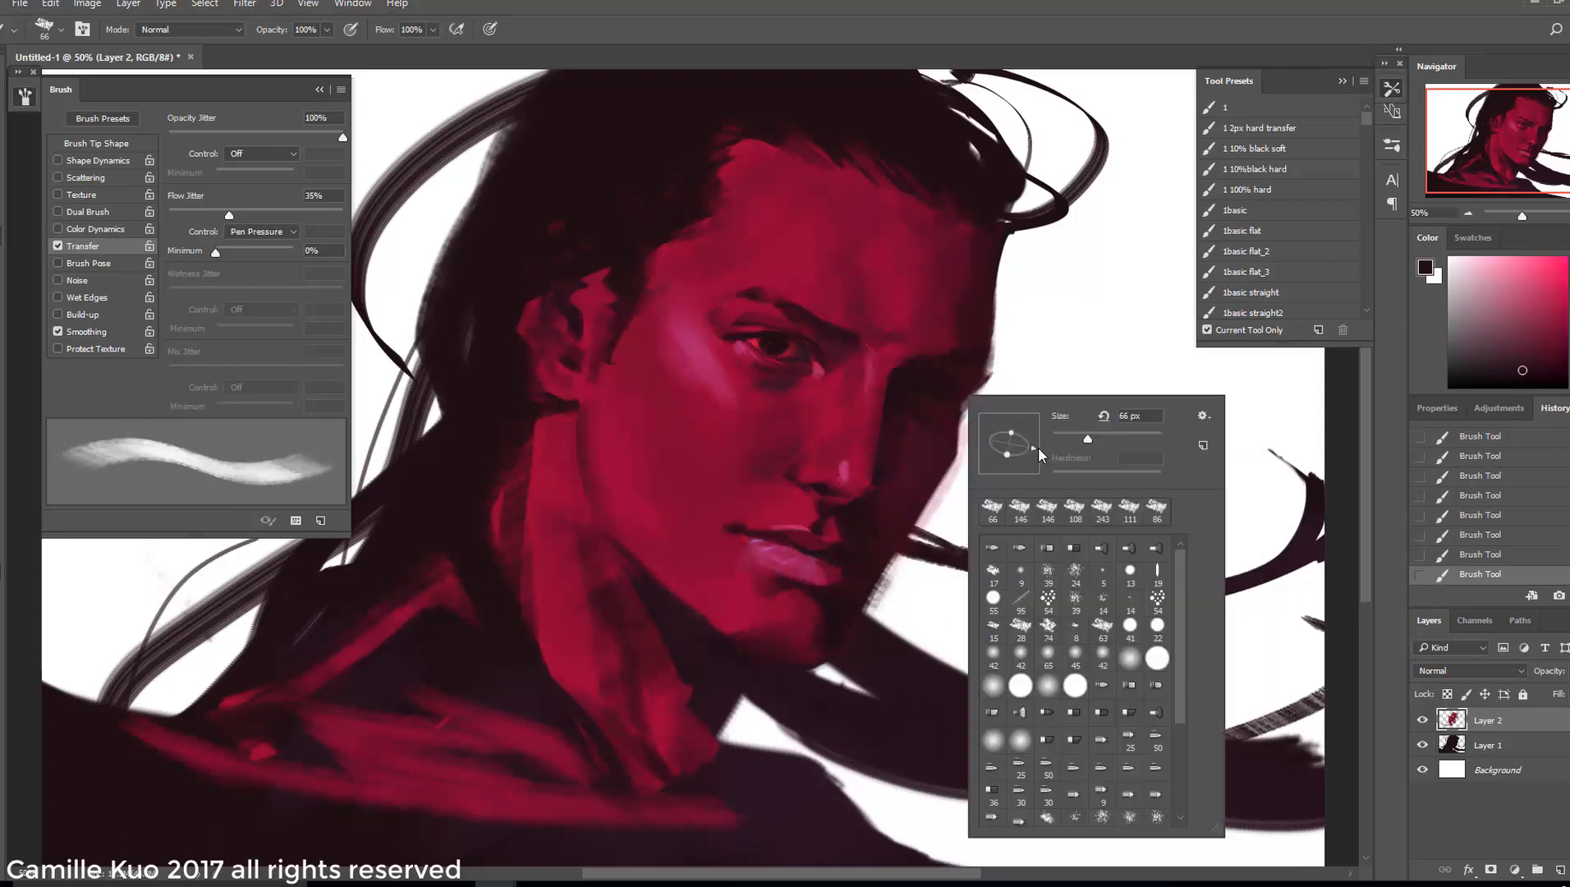
left_click(1400, 377)
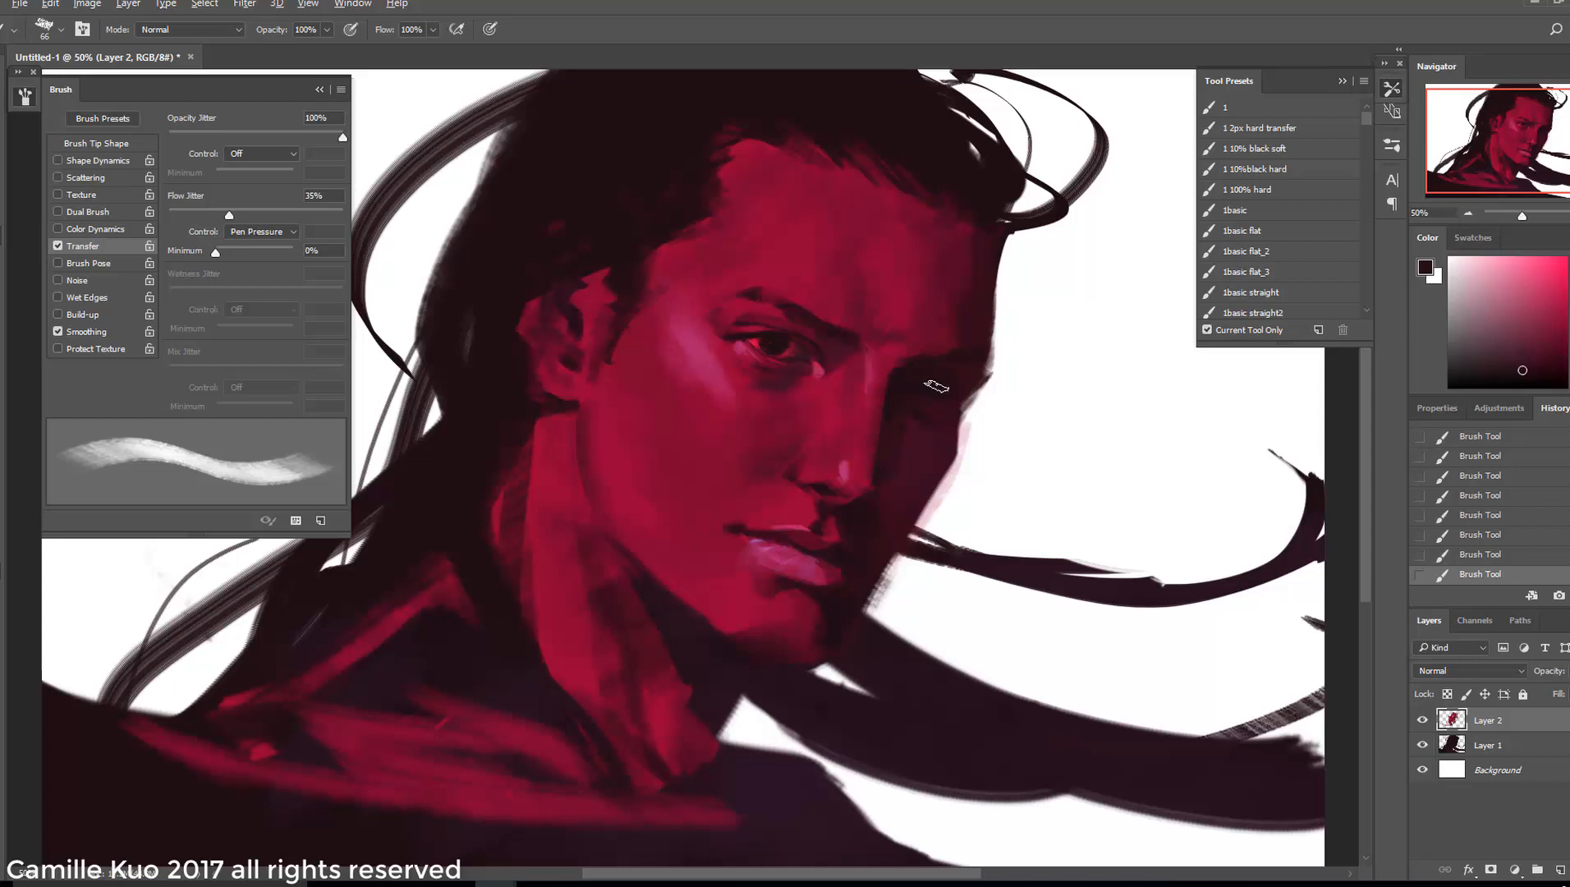
left_click(816, 352, "alt")
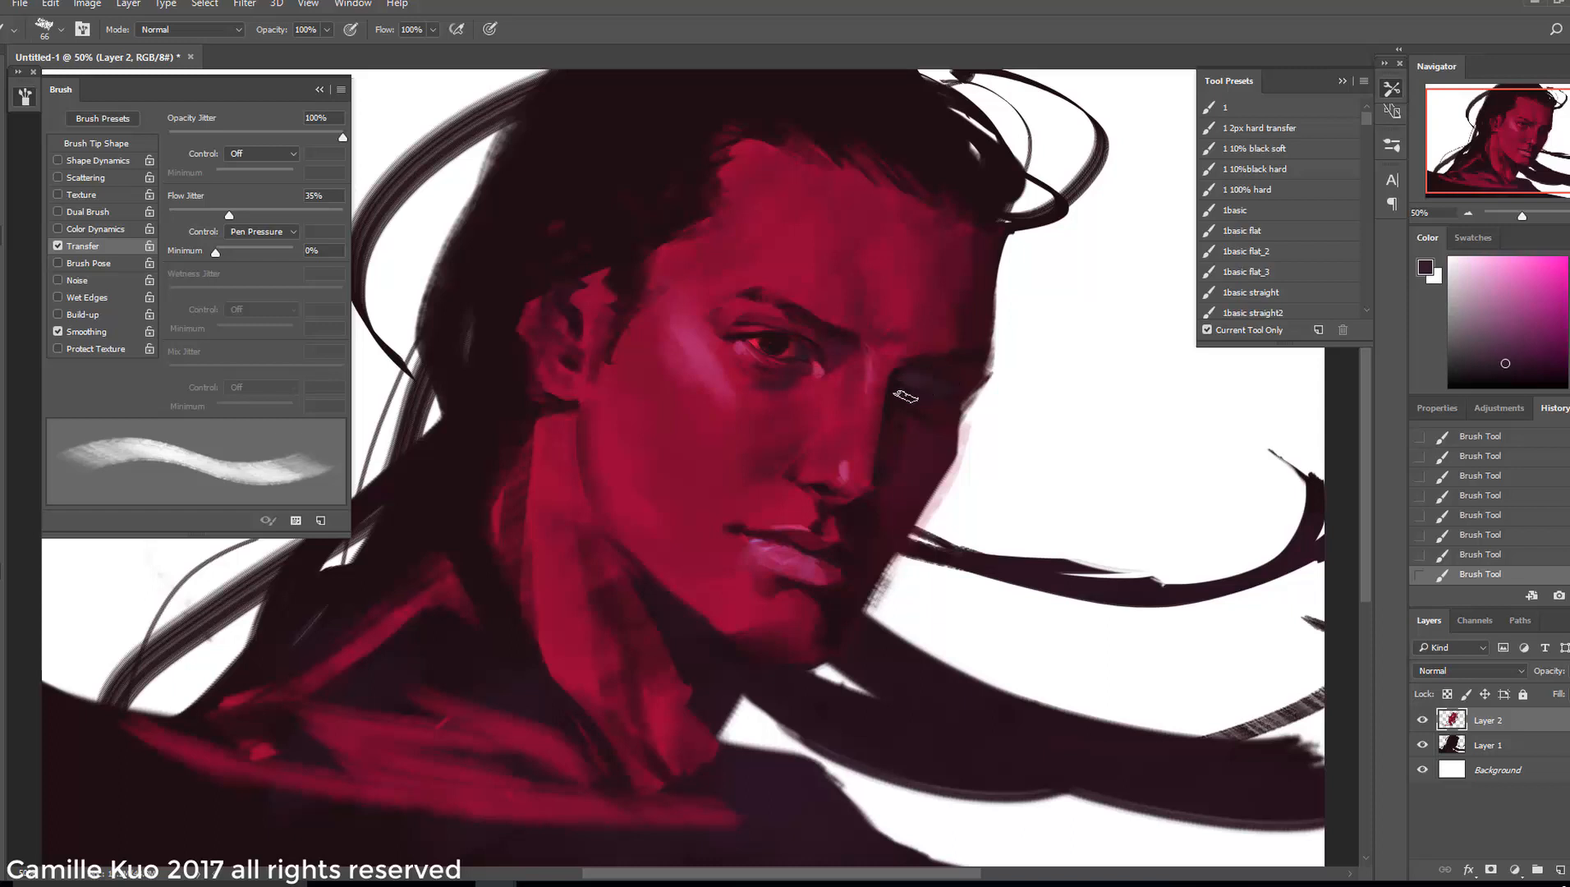
Reduce the Brush to 48 px and below, sampling surrounding tones to refine the shadow around the far eye
right_click(945, 386)
left_click(1027, 421)
left_click(921, 415, "alt")
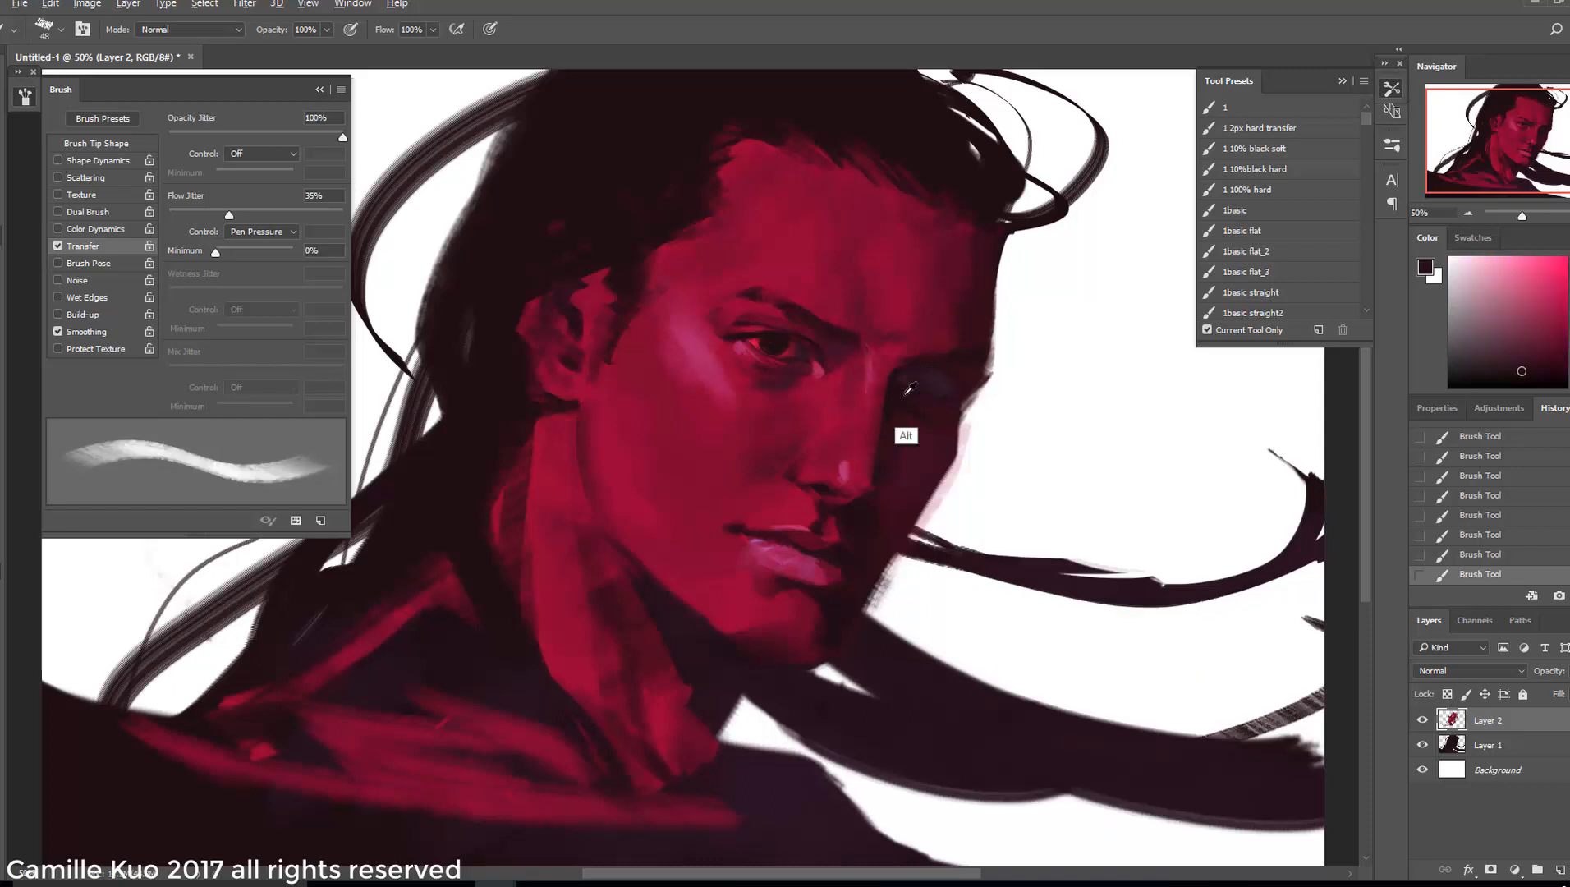
key("bracketleft")
key("bracketleft")
key("bracketleft")
key("bracketleft")
key("bracketleft")
left_click(939, 414, "alt")
left_click(904, 420, "alt")
left_click(957, 401, "alt")
Resize the Brush and stroke a fine line across the far eye to define its lid
right_click(959, 393)
left_click(1069, 434)
left_click_drag(921, 386, 954, 385)
right_click(995, 396)
left_click(1094, 437)
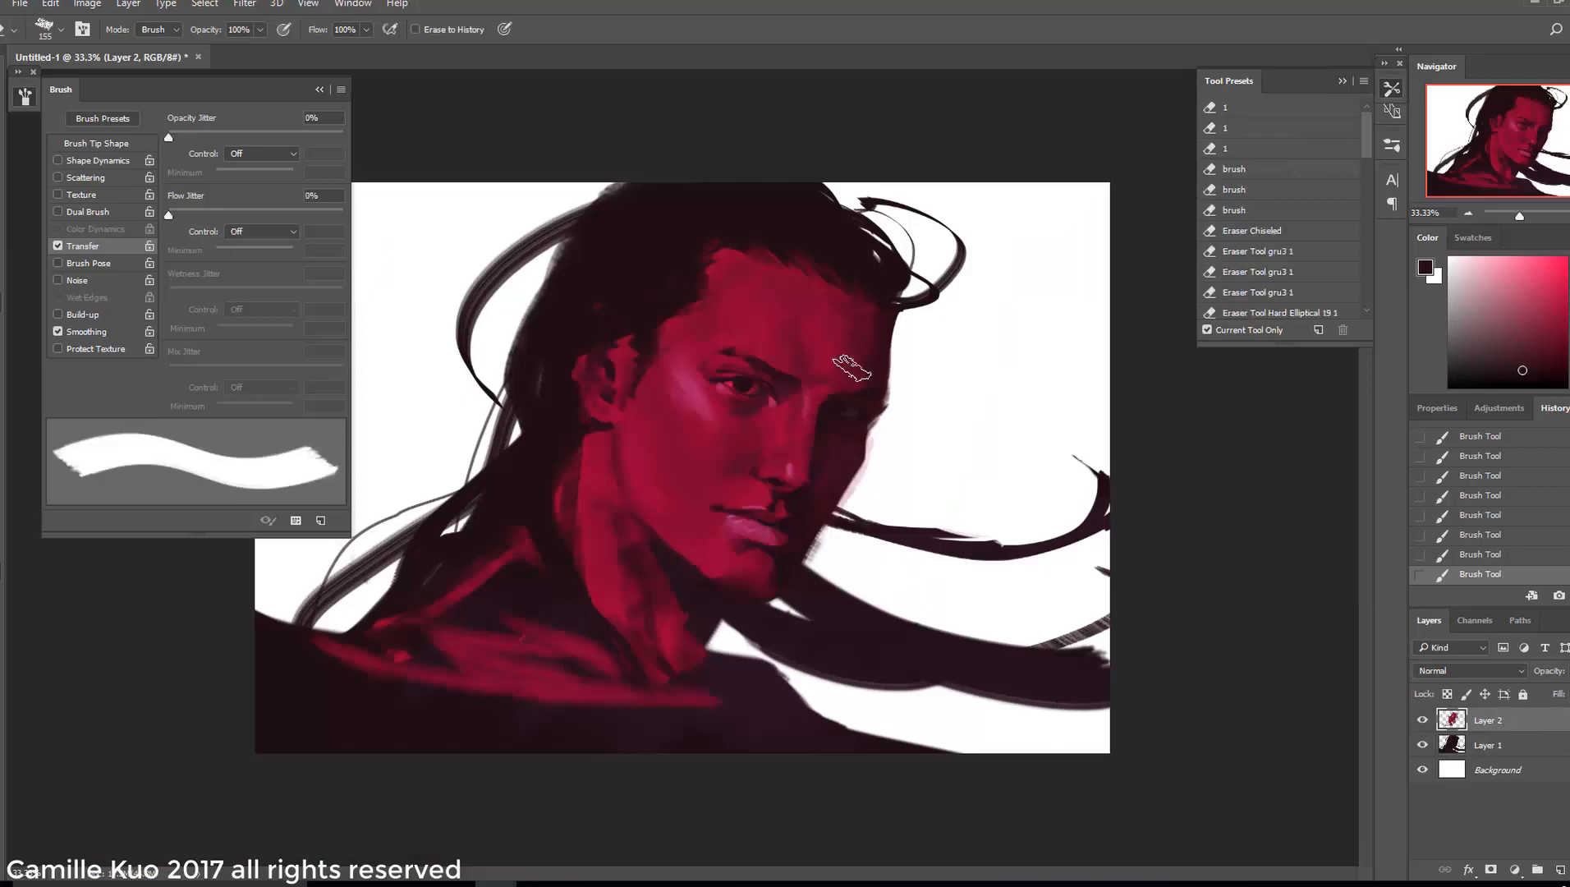
Clean the far contour of the forehead and cheek on Layer 2 and Layer 1 with a 155 px Eraser
mouse_move(851, 353)
left_mouse_down()
mouse_move(908, 385)
mouse_move(881, 471)
left_mouse_up()
left_click(1485, 743)
left_click_drag(888, 440, 873, 474)
left_click_drag(887, 440, 879, 473)
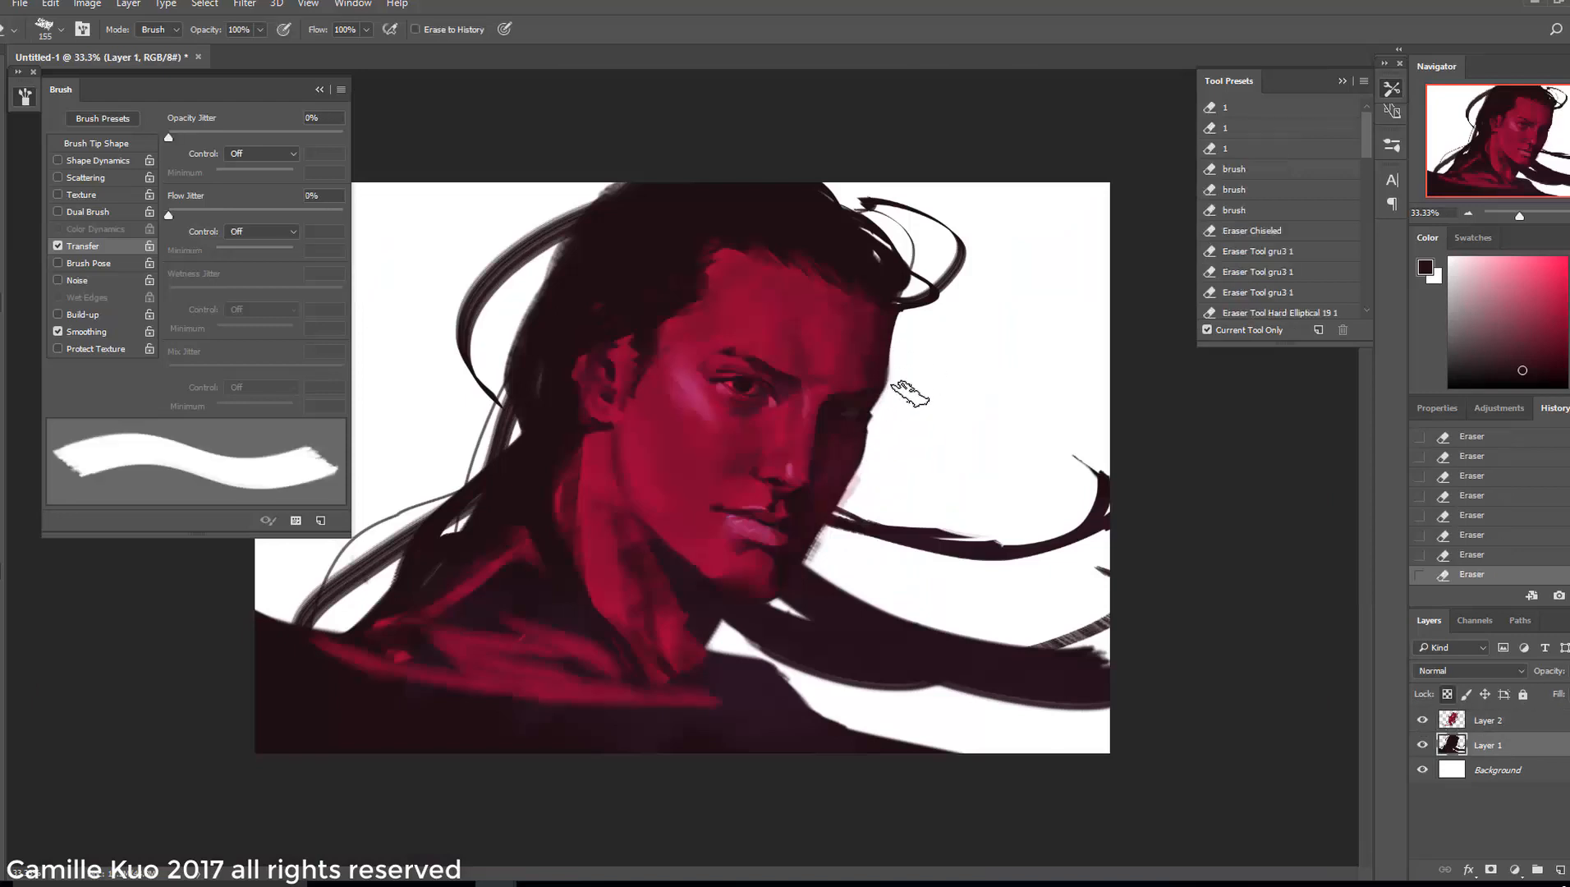
left_click_drag(914, 326, 911, 444)
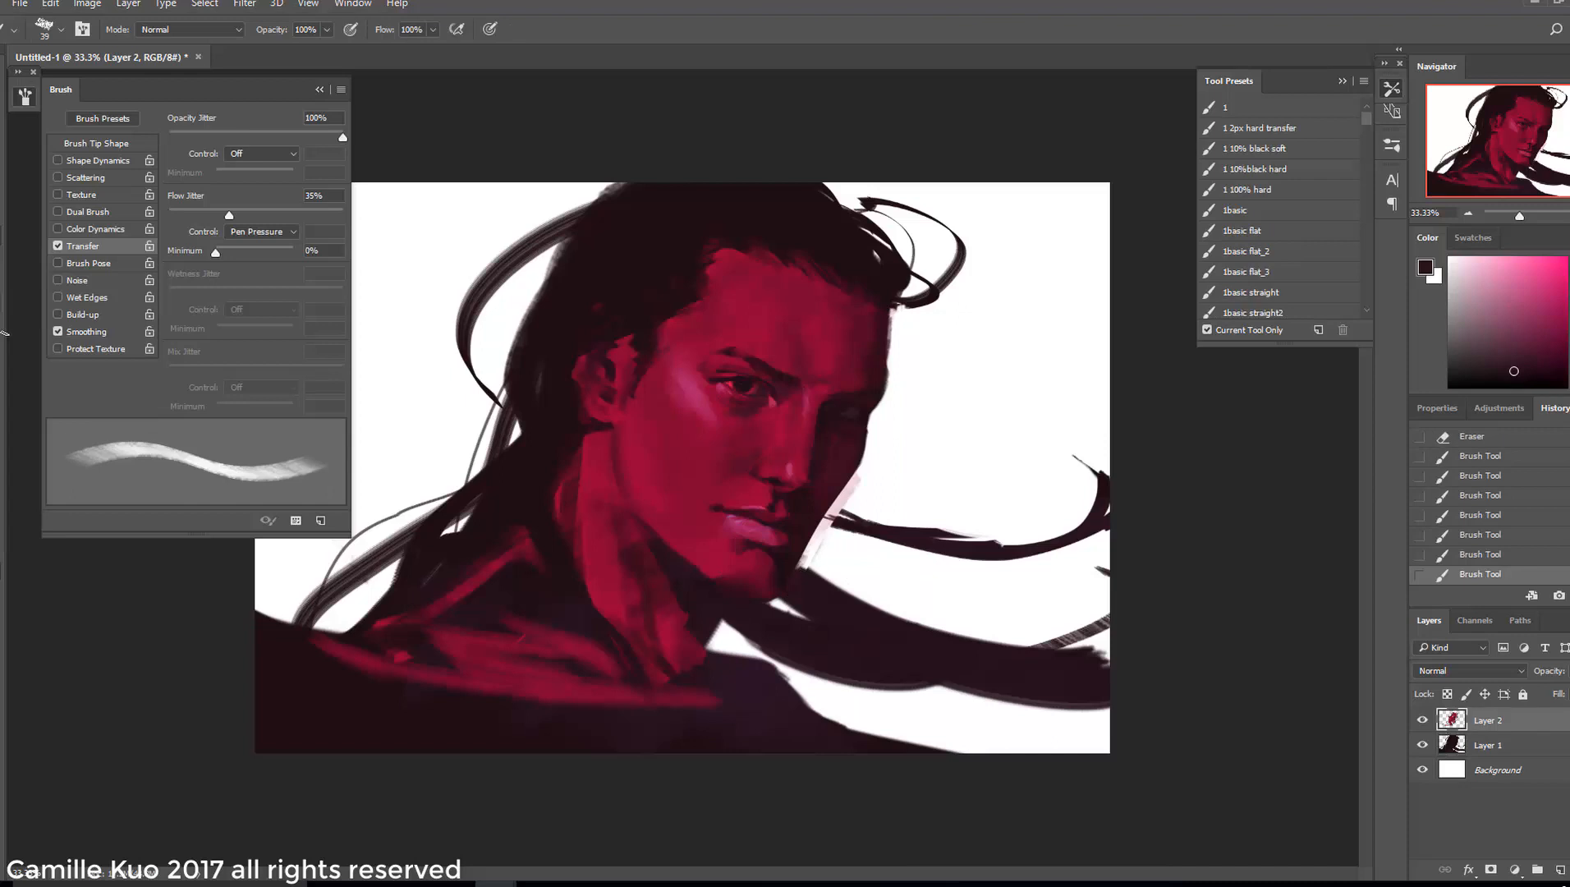
Touch up the root of the hair strand beside the jaw and erase the pale fringe along the jaw edge
key("j")
key("b")
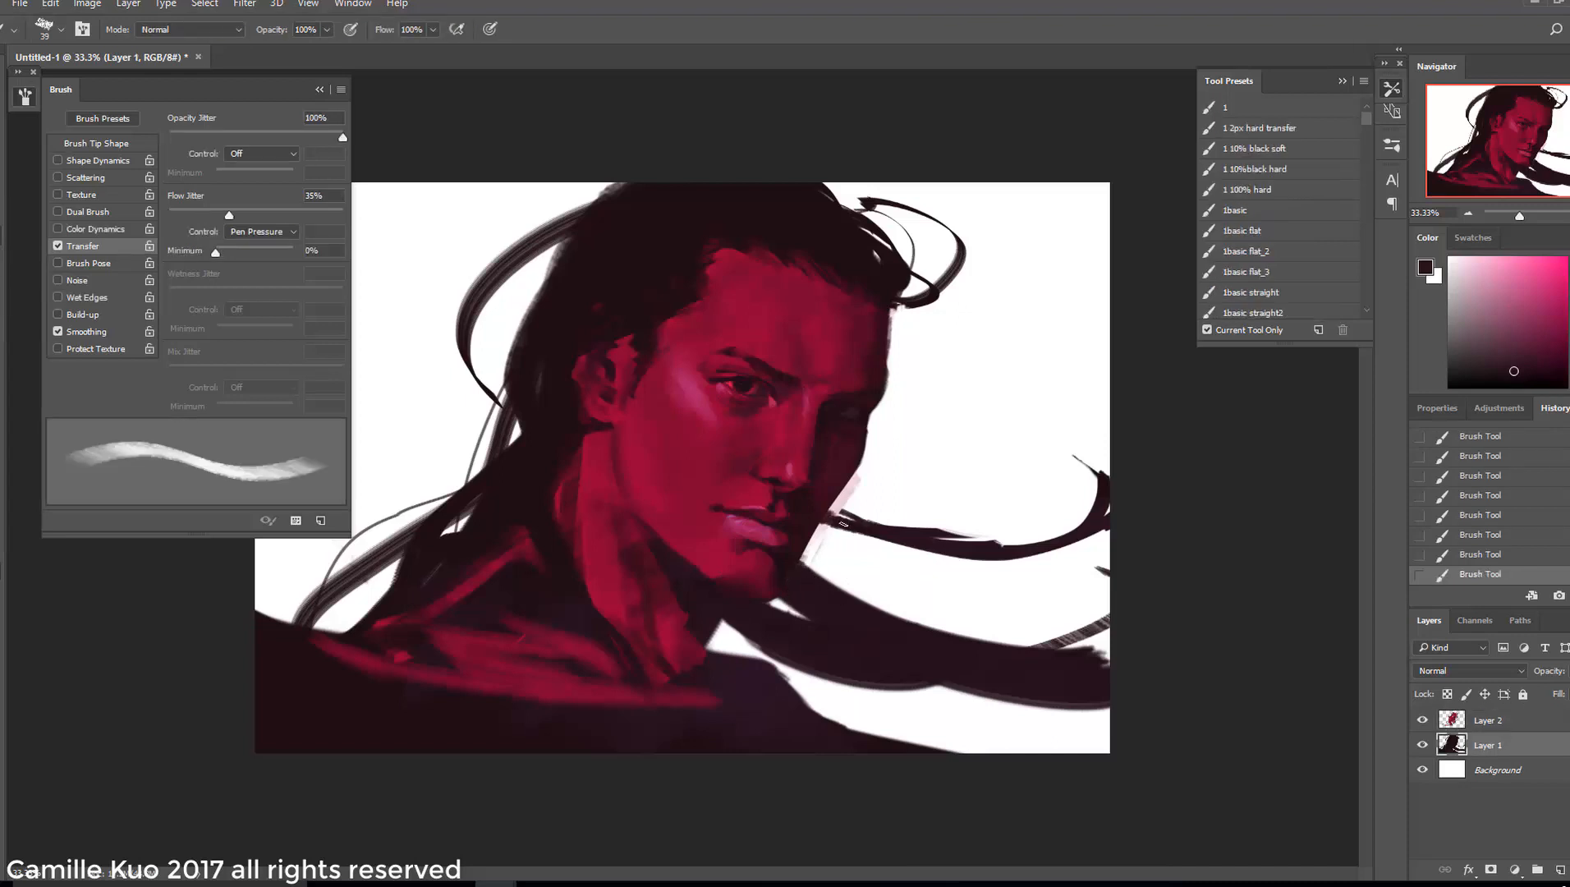
key("alt+bracketright")
mouse_move(832, 508)
left_mouse_down()
mouse_move(866, 522)
mouse_move(837, 507)
left_mouse_up()
key("e")
left_click_drag(828, 530, 806, 564)
key("alt+bracketleft")
Repaint the hair strand's start and the cheek-to-jaw edge on Layer 1, comparing with Layer 2 hidden and shown
key("b")
mouse_move(834, 510)
left_mouse_down()
mouse_move(854, 519)
mouse_move(830, 509)
left_mouse_up()
left_click_drag(832, 511, 867, 524)
right_click(876, 526)
left_click_drag(987, 482, 993, 482)
left_click_drag(852, 480, 831, 507)
left_click_drag(823, 519, 811, 535)
left_click(1421, 720)
left_click(1421, 720)
Set the Eraser's flow control to Pen Pressure and trim the far forehead edge, finishing with Layer 2 active
left_click(3, 301)
left_click_drag(896, 318, 886, 403)
key("ctrl+z")
left_click(261, 231)
left_click(262, 268)
left_click_drag(895, 369, 888, 394)
left_click(1487, 720)
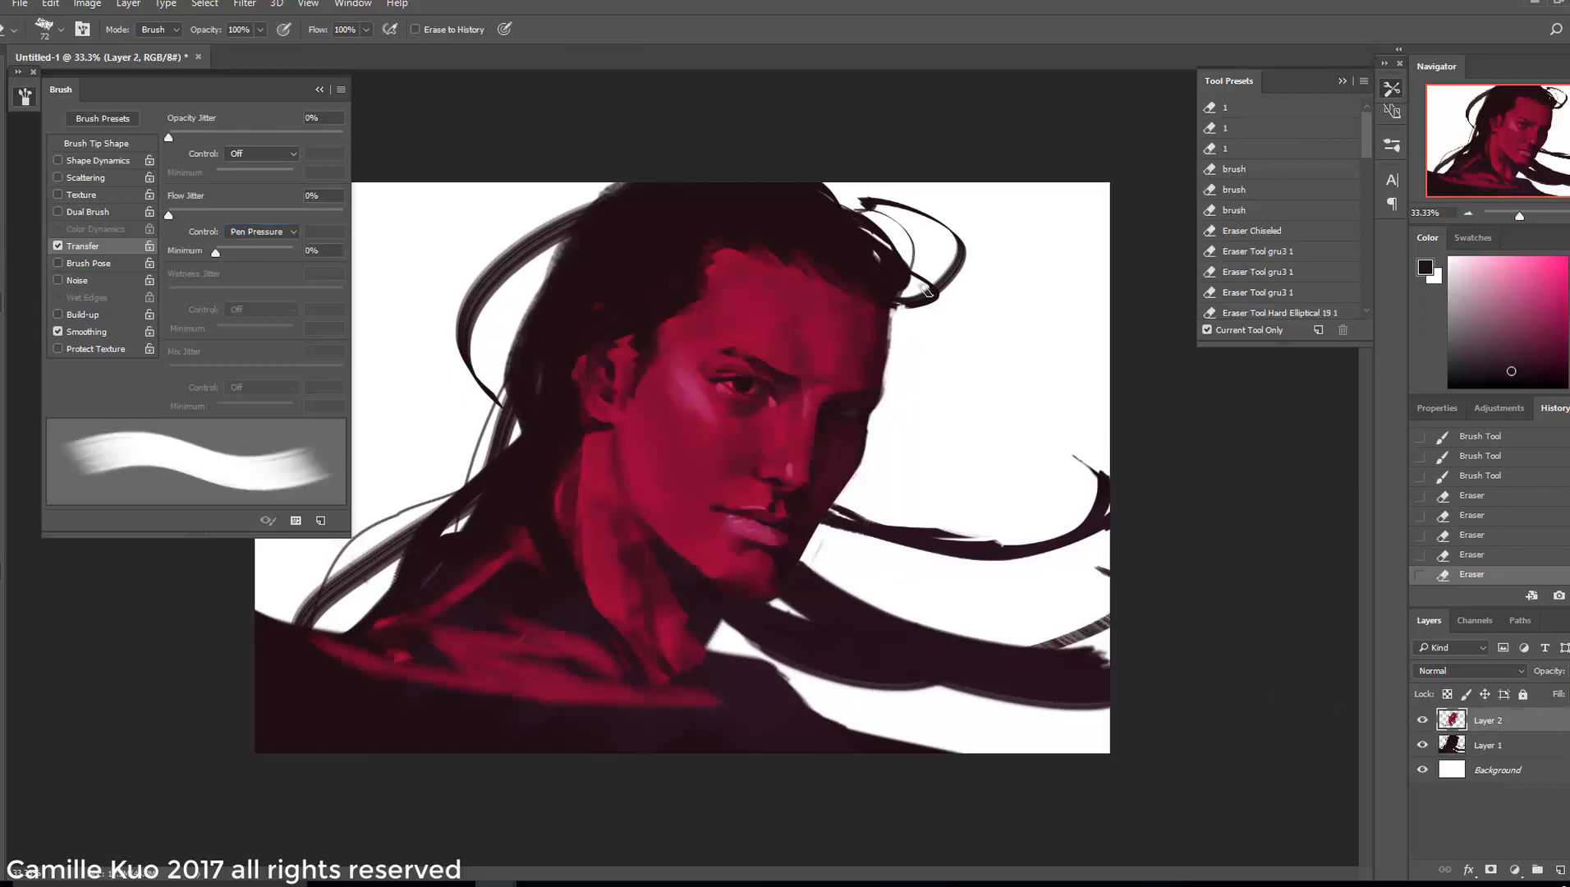
Try shading the far side of the forehead with a resized Brush on Layer 1
left_click(1487, 745)
left_click(3, 234)
right_click(896, 336)
left_click_drag(1032, 377, 1045, 377)
left_click(855, 318, "alt")
left_click_drag(856, 320, 849, 388)
key("ctrl+alt+z")
key("ctrl+alt+z")
Shade the far temple and the forehead above the far brow on Layer 2 with a resized Brush
left_click(1487, 720)
left_click_drag(853, 378, 889, 328)
right_click(897, 356)
left_click_drag(1045, 396, 1041, 396)
left_click_drag(850, 305, 874, 305)
left_click_drag(874, 304, 858, 344)
left_click_drag(858, 345, 844, 382)
Try reworking the upper forehead near the hairline with sampled forehead and hair tones and varied Brush sizes
left_click(847, 321, "alt")
left_click(660, 272, "alt")
right_click(776, 272)
left_click_drag(836, 304, 777, 303)
right_click(720, 270)
right_click(823, 292)
left_click_drag(885, 353, 889, 369)
left_click(854, 304, "alt")
left_click(849, 278, "alt")
mouse_move(853, 302)
left_mouse_down()
mouse_move(862, 269)
mouse_move(830, 260)
left_mouse_up()
Try spreading the forehead tone over the hairline with an enlarged Brush, reverting the strokes through the history
right_click(895, 305)
left_click_drag(1033, 351, 1057, 352)
mouse_move(822, 288)
left_mouse_down()
mouse_move(769, 283)
mouse_move(866, 277)
mouse_move(739, 230)
left_mouse_up()
left_click(1469, 554)
left_click(808, 300, "alt")
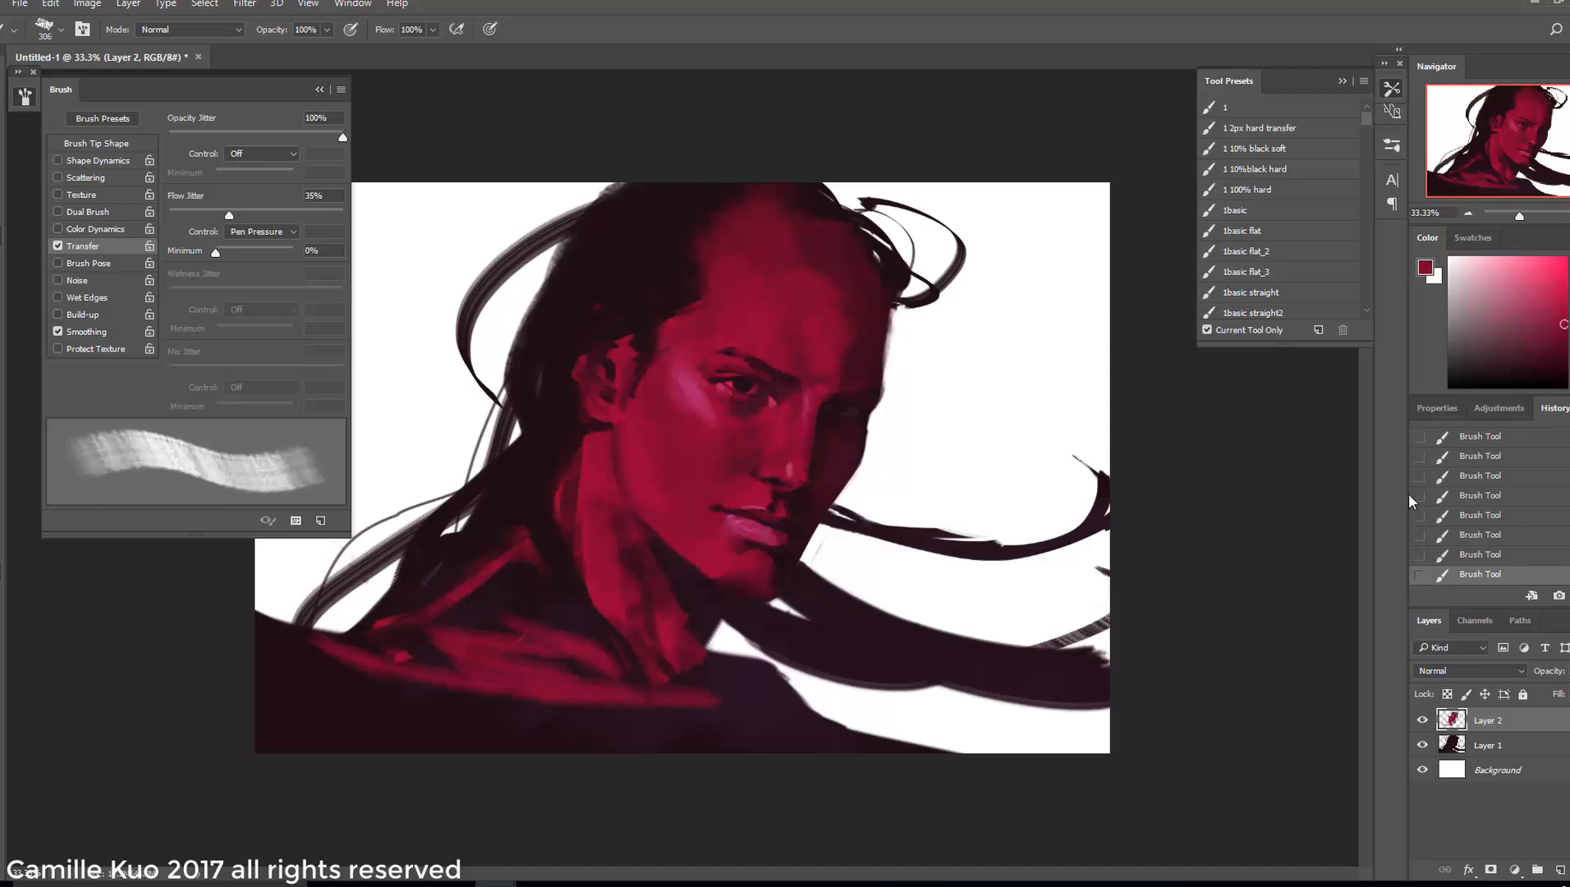
left_click(1480, 435)
Try painting a sampled hairline tone over the far upper forehead, stepping back in the history
left_click(822, 253, "alt")
right_click(907, 296)
left_click_drag(1070, 340, 1023, 340)
left_click_drag(871, 267, 844, 279)
left_click(1479, 534)
Resize the Brush and paint along the hairline above the far side of the forehead
right_click(889, 285)
mouse_move(1005, 327)
left_mouse_down()
mouse_move(1027, 328)
mouse_move(955, 338)
left_mouse_up()
mouse_move(848, 282)
left_mouse_down()
mouse_move(826, 302)
mouse_move(807, 255)
left_mouse_up()
Sample forehead tones and blend the area between far brow and hairline, using the Brush at 149 px
right_click(866, 346)
left_click_drag(1004, 388, 1027, 388)
left_click(850, 297, "alt")
left_click_drag(846, 307, 807, 346)
left_click(829, 363, "alt")
right_click(849, 346)
left_click_drag(1052, 371, 1041, 371)
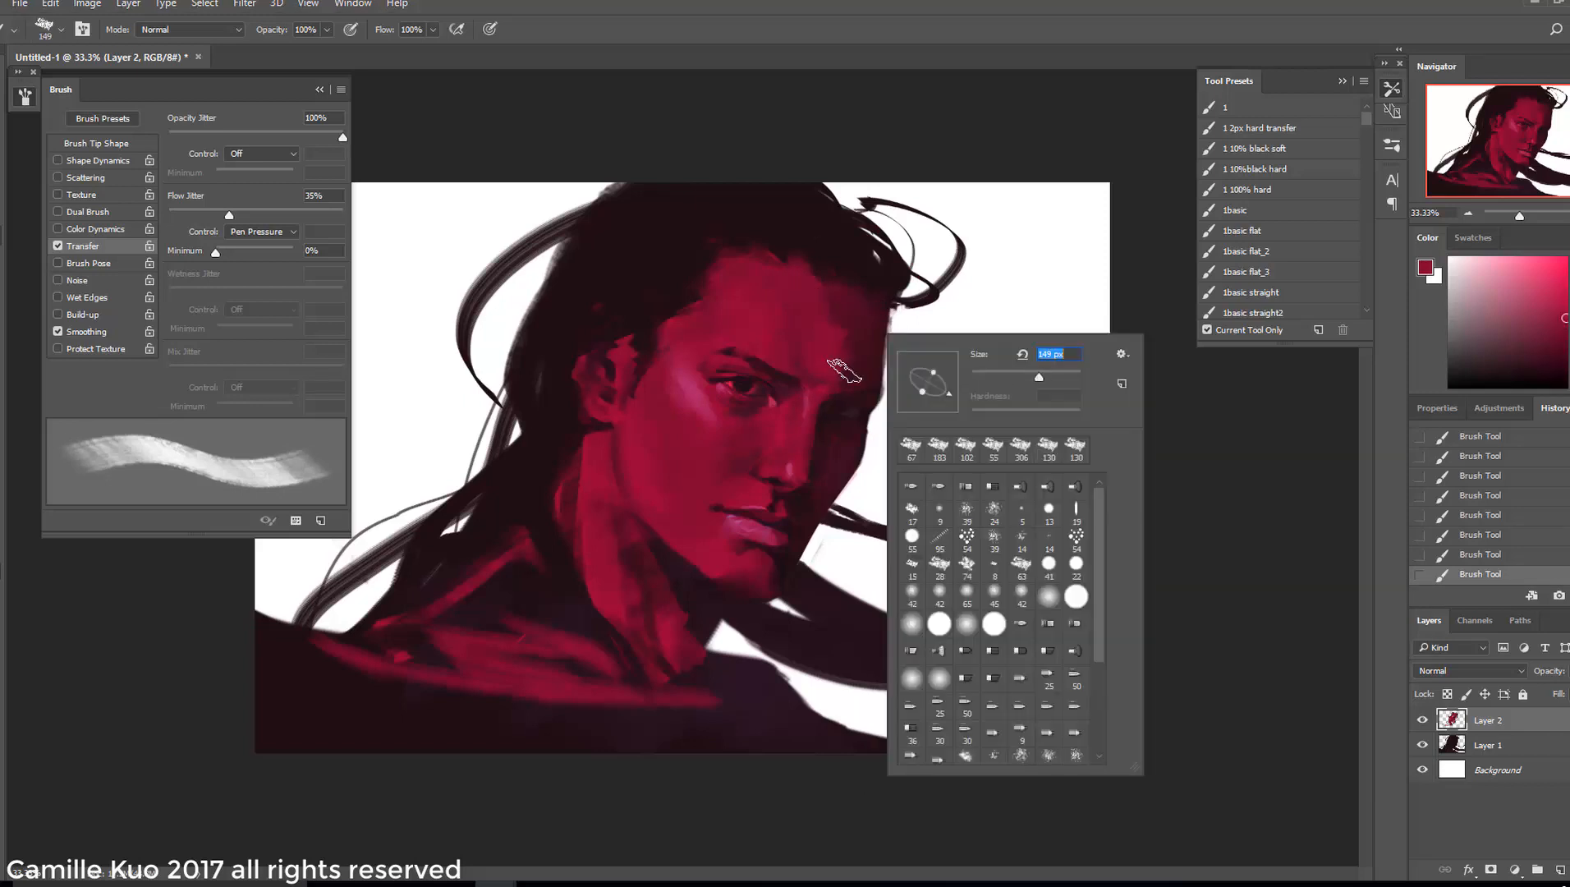
left_click_drag(839, 320, 837, 281)
Sample the dark hair tone and paint the hair edge beside the far temple, adjusting the Brush tip and size
left_click(842, 248, "alt")
right_click(852, 300)
left_click_drag(950, 347, 926, 359)
left_click_drag(884, 309, 888, 294)
right_click(898, 300)
left_click_drag(972, 358, 961, 354)
Set the Brush's flow jitter to 0% with its control Off, and dab a resized dark stroke at the hairline
left_click_drag(229, 215, 169, 215)
left_click(261, 231)
left_click(244, 246)
right_click(860, 310)
left_click_drag(1049, 340, 1019, 339)
left_click(842, 281)
Set the Brush's opacity jitter to 0% and save it as a new tutorial tool preset
left_click_drag(343, 137, 169, 137)
left_click(1319, 330)
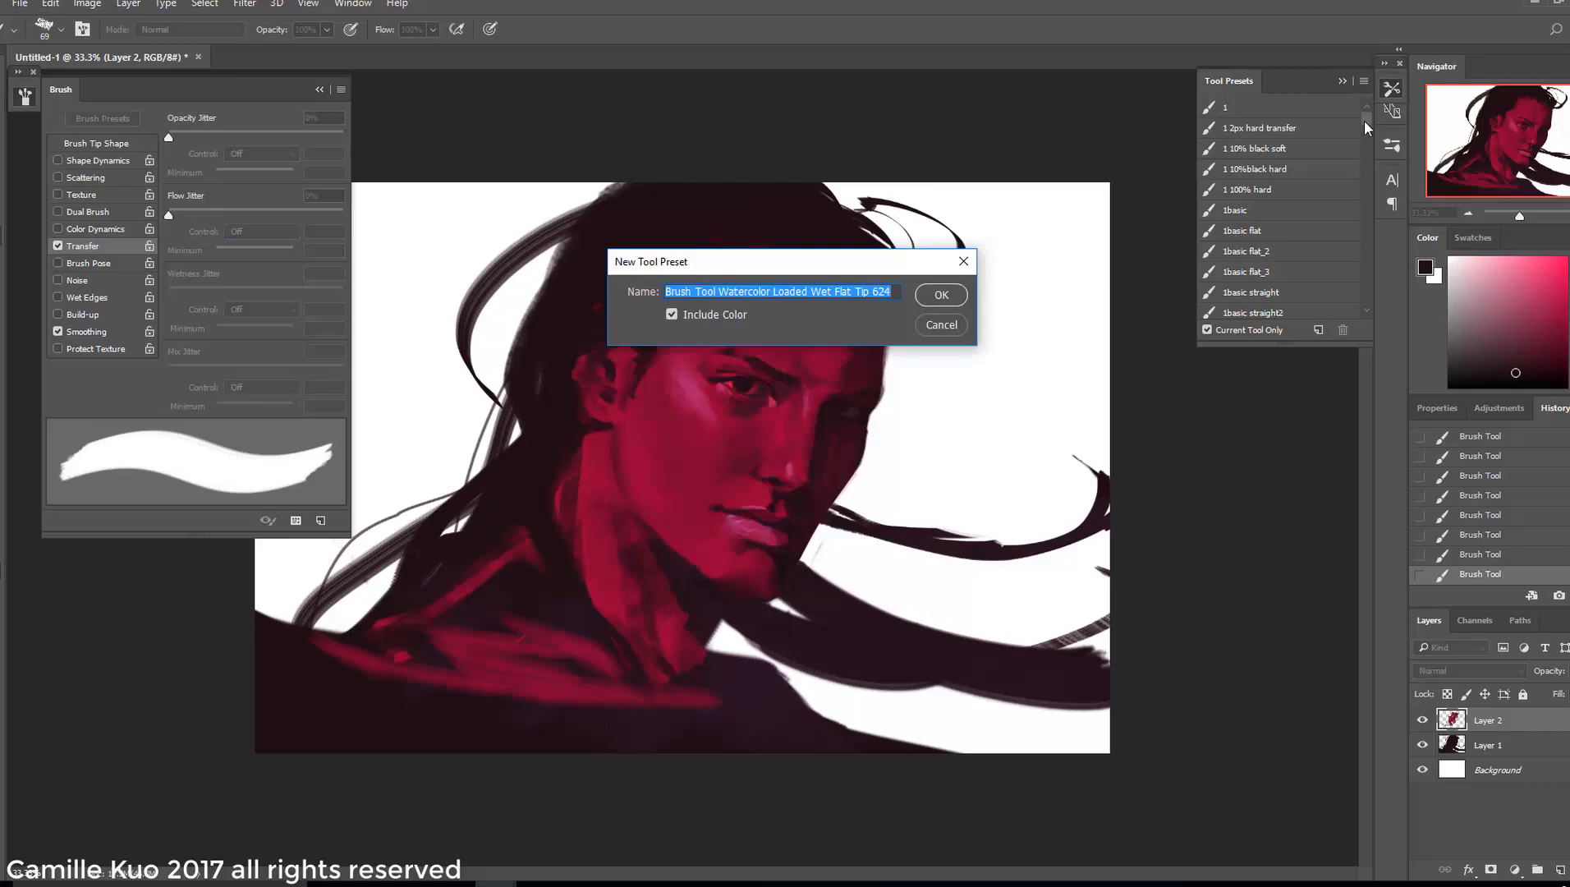
left_click_drag(1366, 118, 1366, 298)
type("tuto")
key("Return")
Adjust the Brush tip and add a dark touch at the far eyebrow
right_click(837, 377)
left_click_drag(923, 404, 916, 407)
left_click(851, 375)
Define the hairline from the far temple across the forehead with dark dabs, varying the Brush size and tip
right_click(859, 294)
mouse_move(1018, 316)
left_mouse_down()
mouse_move(1000, 329)
mouse_move(971, 329)
mouse_move(970, 303)
mouse_move(936, 316)
mouse_move(984, 325)
left_mouse_up()
left_click(845, 289)
left_click(855, 314, "alt")
right_click(882, 300)
left_click(859, 300)
right_click(855, 300)
left_click(811, 275)
right_click(849, 275)
left_click(792, 253)
right_click(819, 287)
left_click(788, 256)
Load the tutorial4 brush preset, sample the dark hair tone and soften the hairline over the upper forehead
left_click(1237, 264)
left_click(769, 229, "alt")
right_click(827, 279)
left_click(754, 229)
right_click(845, 288)
left_click(857, 256)
right_click(863, 295)
left_click(828, 273)
left_click_drag(792, 267, 806, 283)
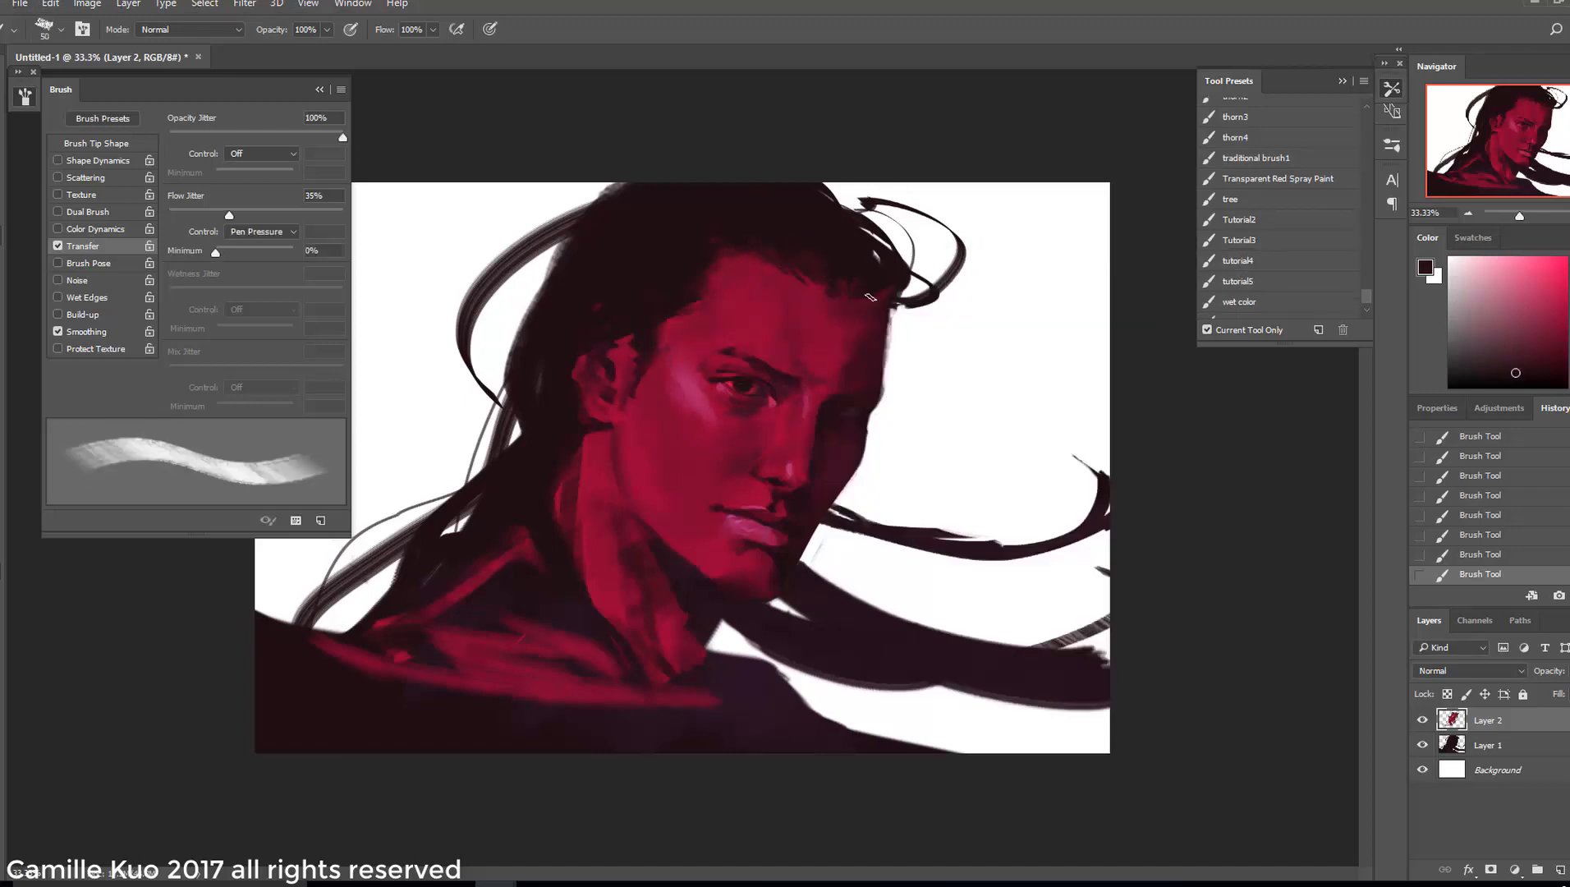
Choose a pink tone and paint a broad highlight across the crown of the hair with a 187 px Brush
right_click(881, 287)
left_click_drag(969, 318, 972, 318)
left_click(849, 271)
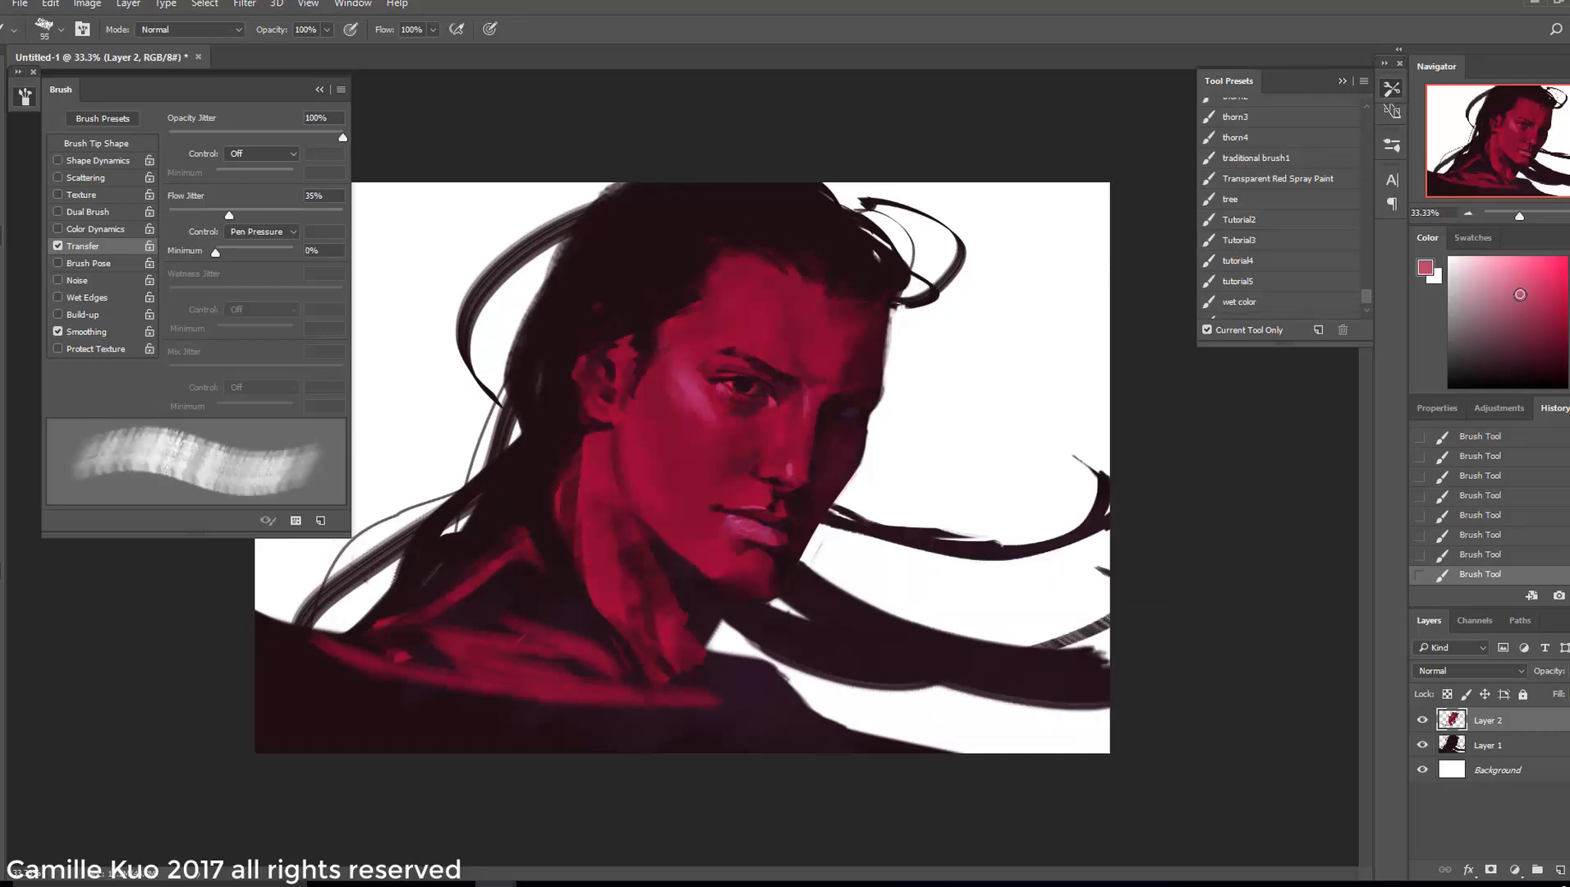
right_click(816, 294)
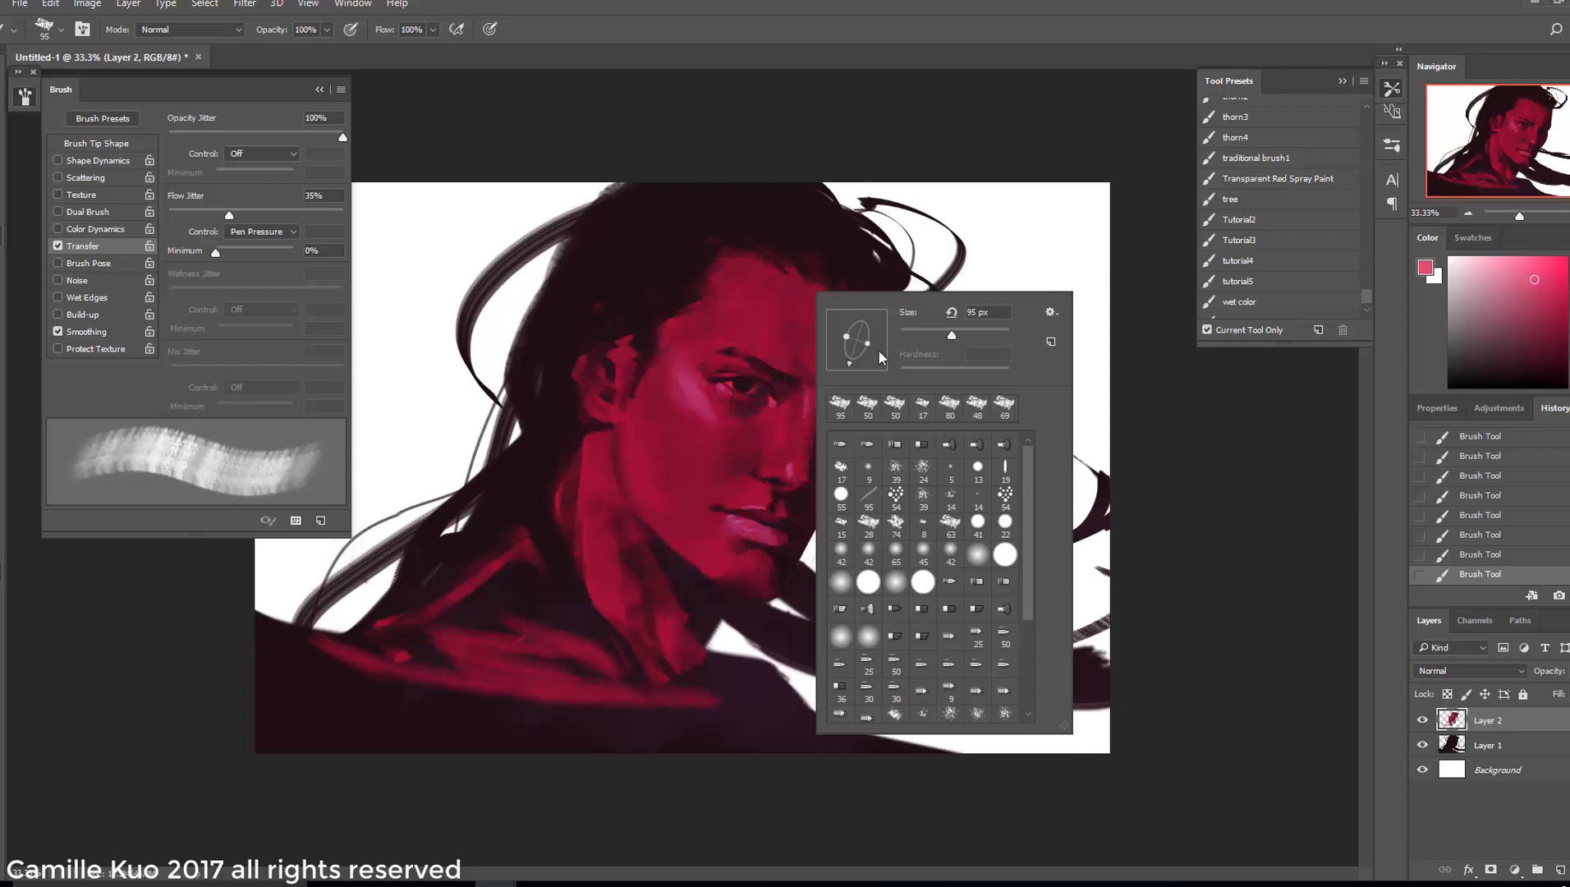
left_click_drag(848, 362, 881, 361)
left_click(762, 236)
mouse_move(760, 232)
left_mouse_down()
mouse_move(669, 240)
mouse_move(559, 284)
left_mouse_up()
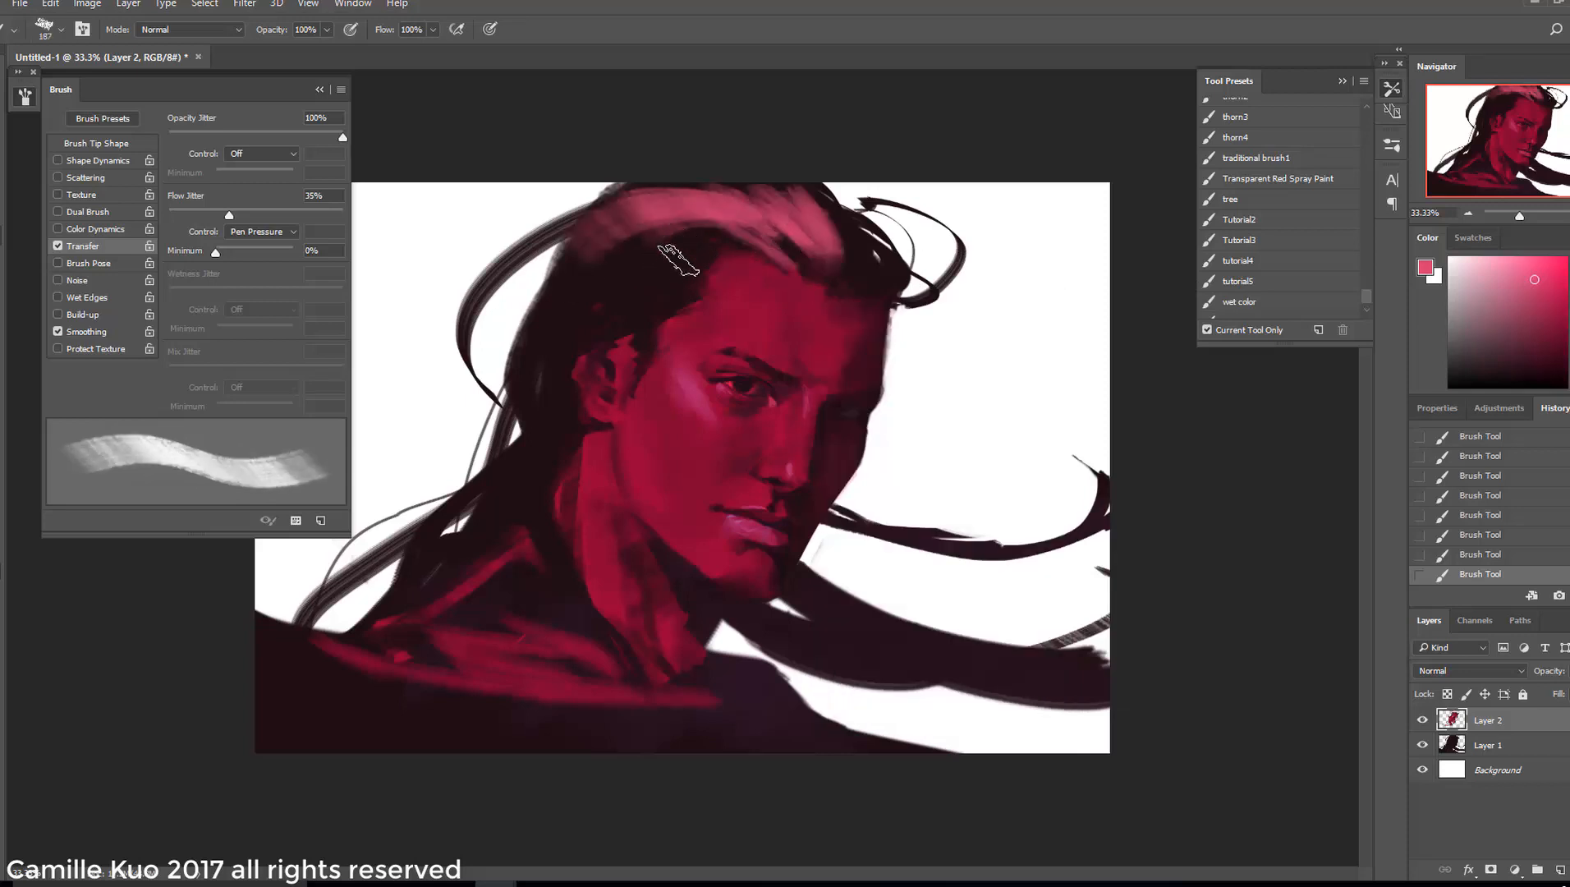
Reduce the Brush to 83 px and paint a pink strand along the back of the crown into the large curl
right_click(688, 261)
left_click_drag(746, 307, 752, 299)
left_click_drag(848, 302, 816, 303)
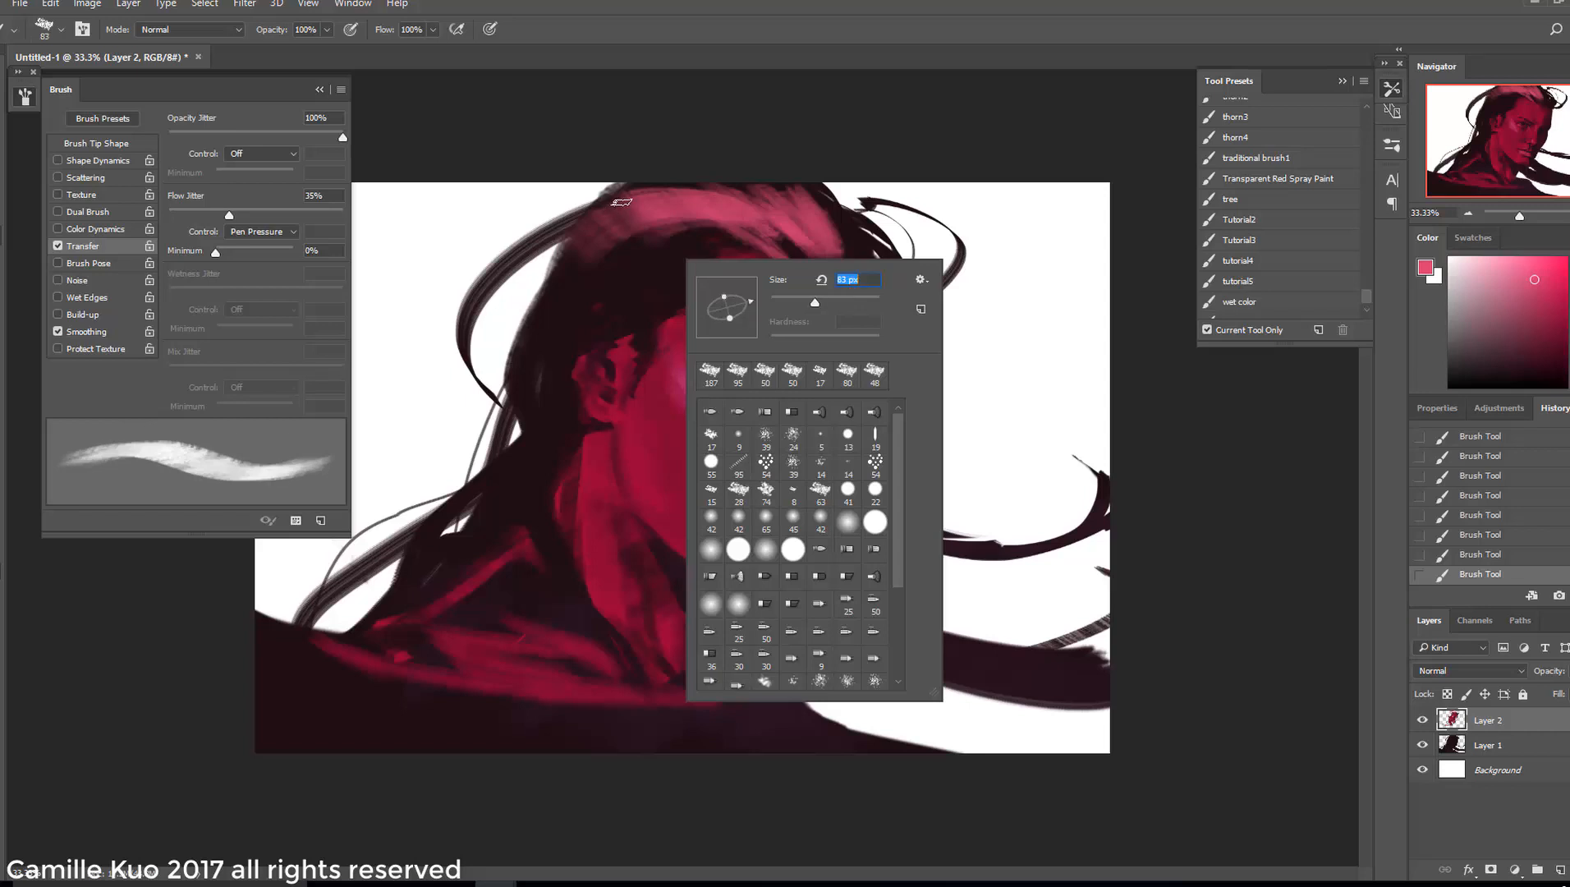
left_click(620, 204)
left_click_drag(654, 202, 523, 250)
Clip Layer 2 to Layer 1 and paint pink highlights along the large curl behind the head with a 155 px Brush
left_click(1515, 731, "alt")
right_click(636, 249)
left_click_drag(765, 290, 788, 291)
left_click_drag(563, 228, 500, 269)
left_click_drag(626, 200, 484, 283)
left_click_drag(605, 215, 491, 281)
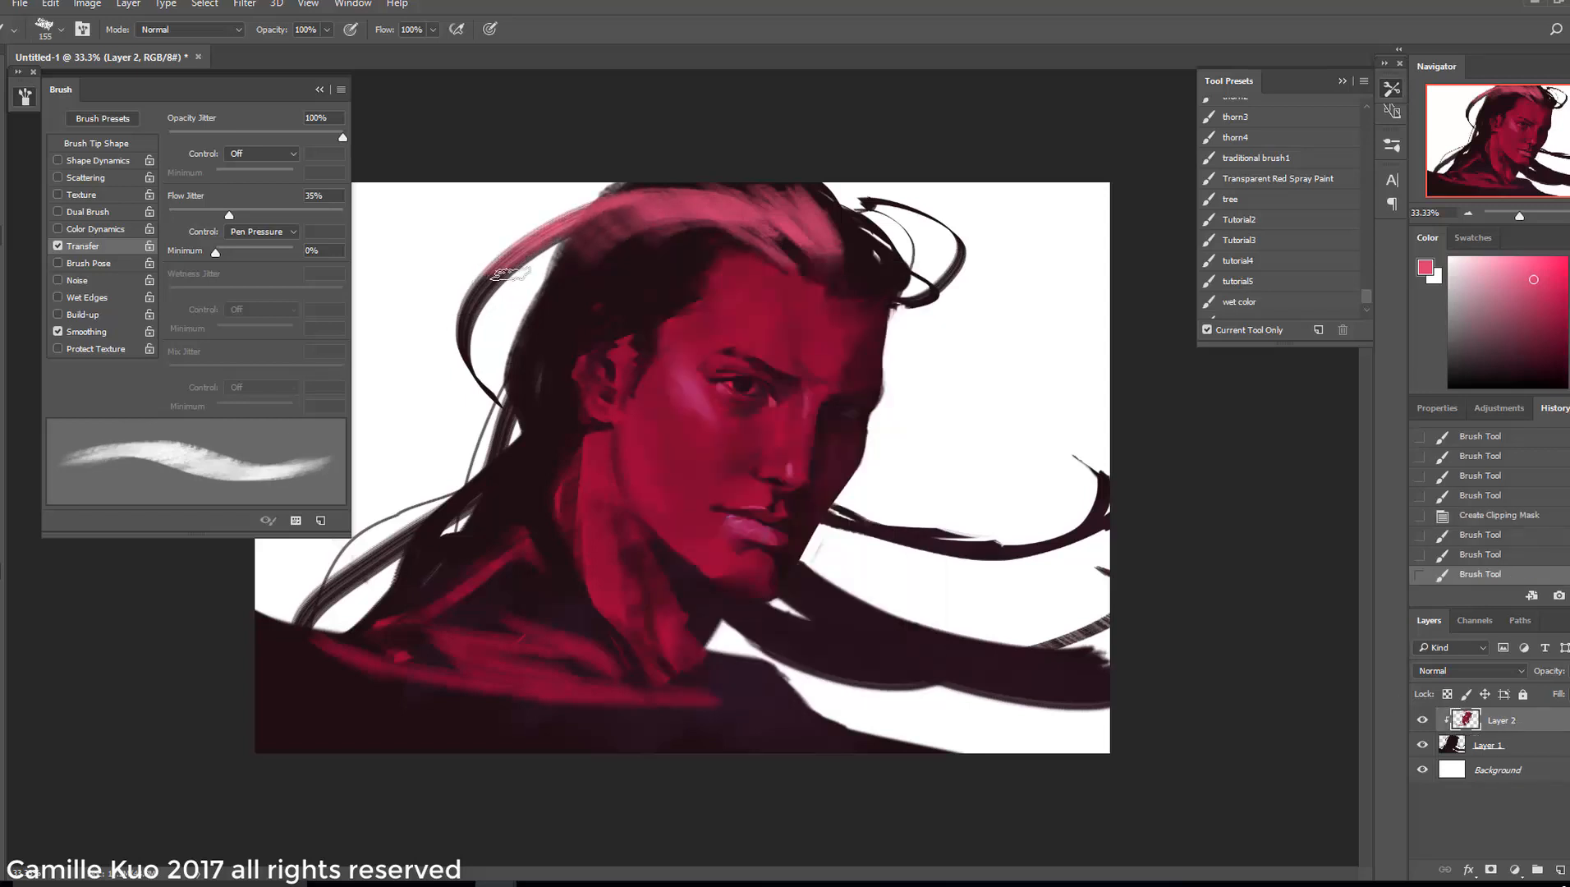
Try broad pink strokes sweeping back across the hair above the ear
left_click_drag(726, 224, 592, 271)
left_click_drag(733, 243, 560, 290)
left_click_drag(711, 267, 537, 339)
right_click(669, 291)
left_click_drag(823, 333, 804, 333)
left_click_drag(722, 253, 695, 269)
key("ctrl+alt+z")
key("ctrl+alt+z")
key("ctrl+alt+z")
key("ctrl+alt+z")
Set the Brush's Opacity Jitter to 0%, sample the hair pink and paint swept-back strands from the temple past the ear
left_click_drag(342, 138, 151, 142)
left_click(694, 252, "alt")
left_click_drag(686, 267, 549, 309)
right_click(662, 292)
right_click(649, 273)
left_click_drag(784, 315, 806, 315)
mouse_move(636, 283)
left_mouse_down()
mouse_move(521, 359)
mouse_move(530, 398)
left_mouse_up()
right_click(574, 415)
left_click_drag(731, 456, 670, 457)
left_click_drag(696, 289, 599, 325)
Sample the pink near the forehead and paint short highlighted locks along the front hairline
left_click(829, 253, "alt")
right_click(823, 255)
left_click_drag(762, 212, 840, 291)
right_click(867, 277)
right_click(872, 247)
left_click_drag(811, 202, 870, 300)
left_click_drag(859, 226, 885, 284)
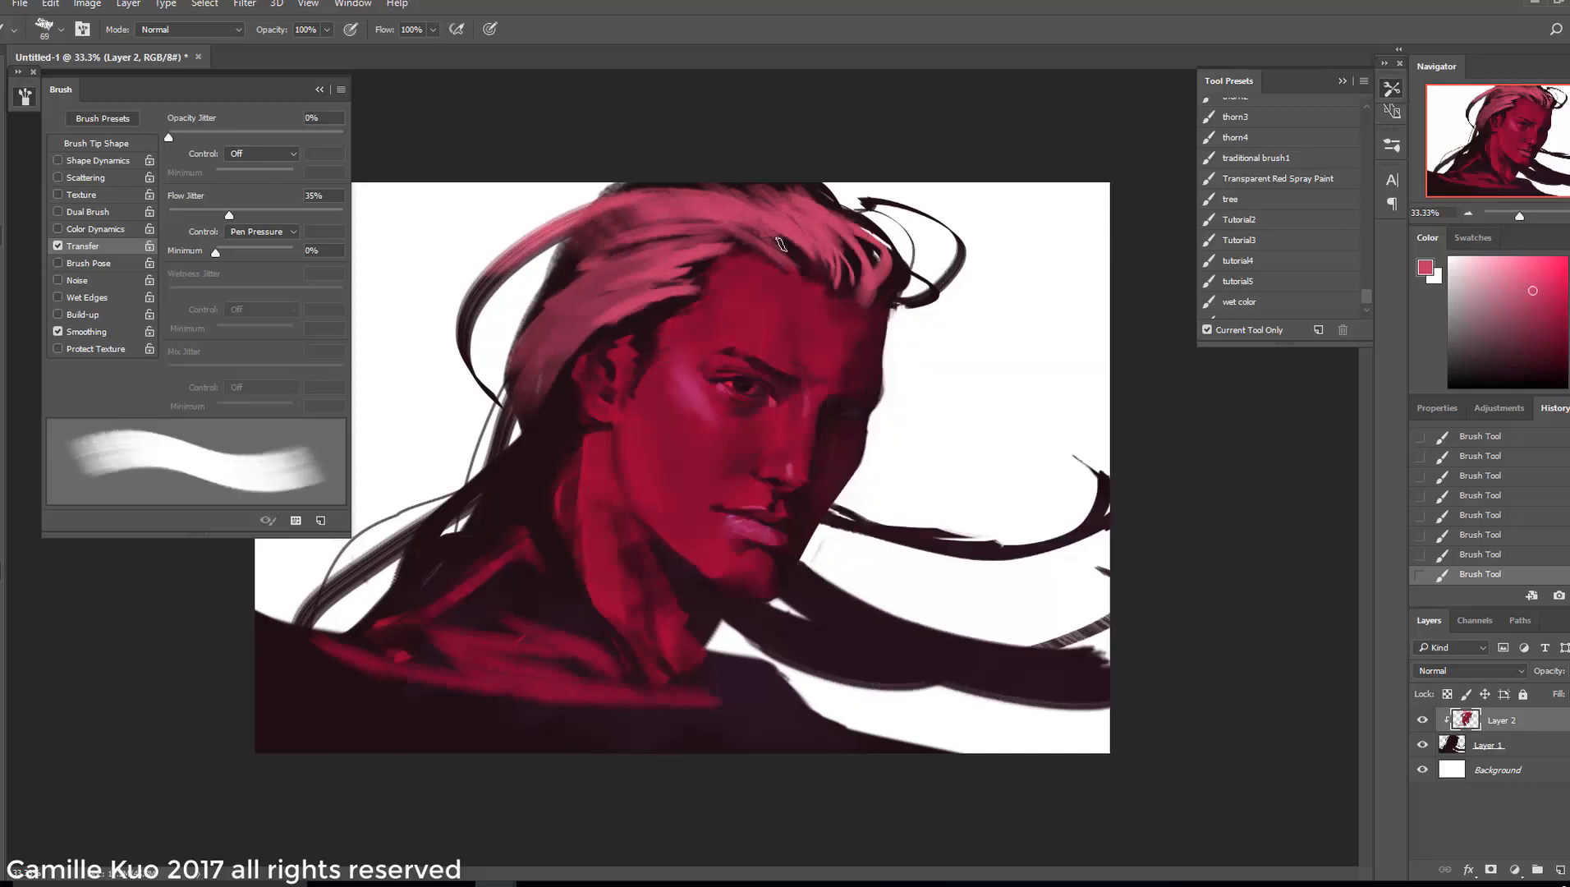
Adjust the Brush size, sample a hair tone and paint sweeping strokes across the crown towards the forehead
right_click(830, 244)
left_click(978, 286)
left_click_drag(772, 232, 805, 263)
left_click(725, 251, "alt")
left_click_drag(732, 210, 792, 249)
left_click_drag(639, 201, 772, 243)
Shade a front lock with a sampled tone, resample and streak the crown from back to front
left_click(889, 302, "alt")
mouse_move(825, 230)
left_mouse_down()
mouse_move(878, 287)
mouse_move(823, 277)
left_mouse_up()
right_click(854, 273)
left_click(839, 259, "alt")
mouse_move(604, 197)
left_mouse_down()
mouse_move(722, 209)
mouse_move(780, 251)
left_mouse_up()
left_click(841, 247, "alt")
Lighten the front locks above the far temple with sampled pinks, using Brush sizes such as 171 and 130 px
right_click(864, 256)
left_click(966, 349)
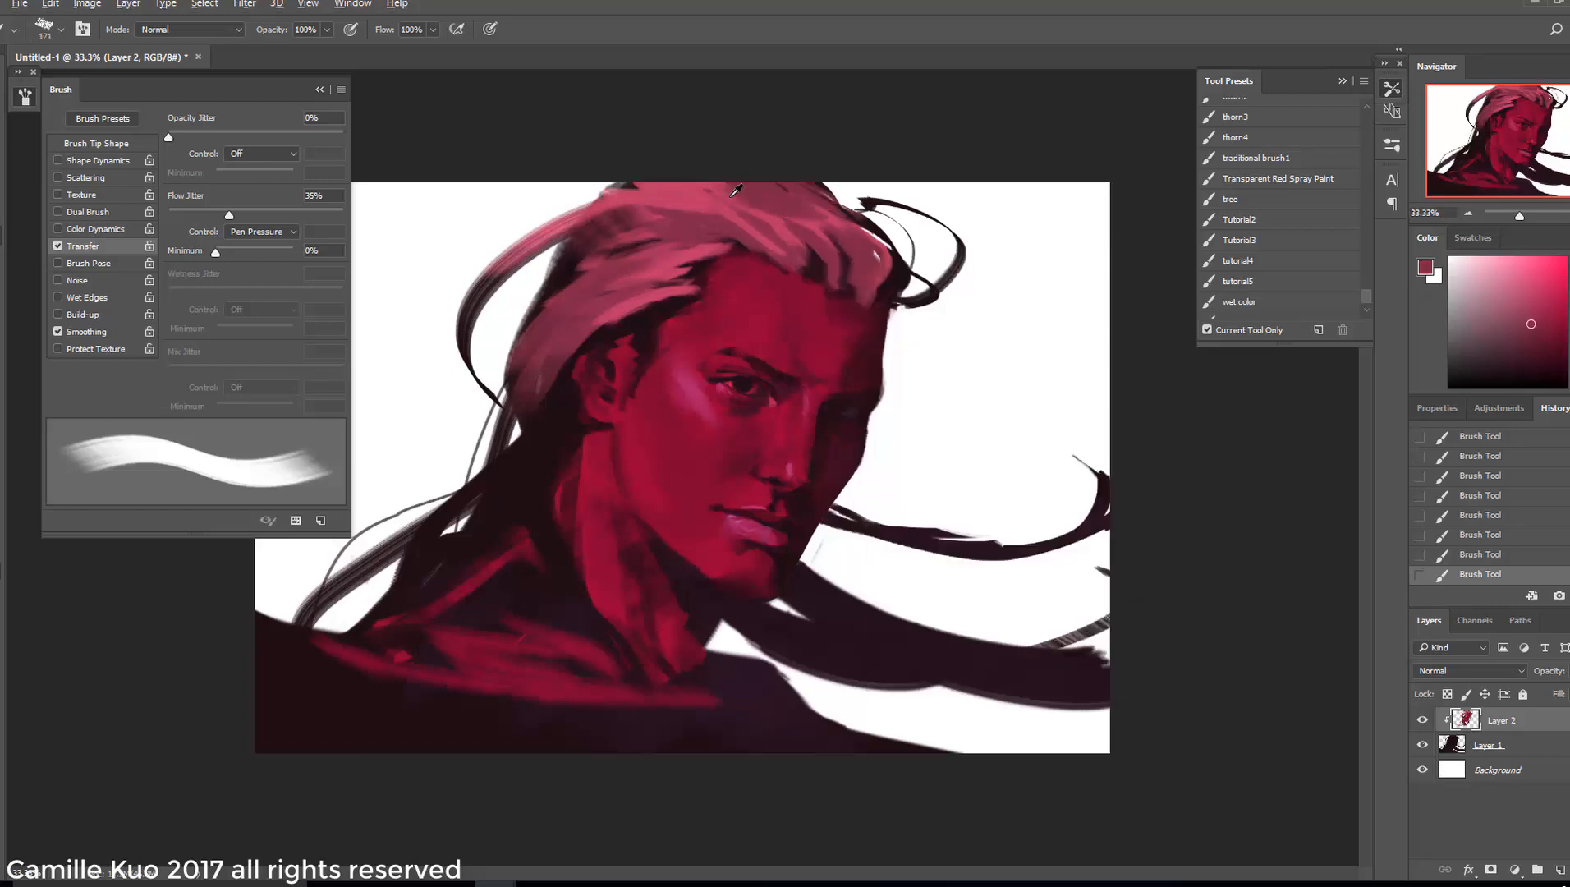
right_click(927, 268)
key("Escape")
right_click(903, 251)
left_click(961, 361)
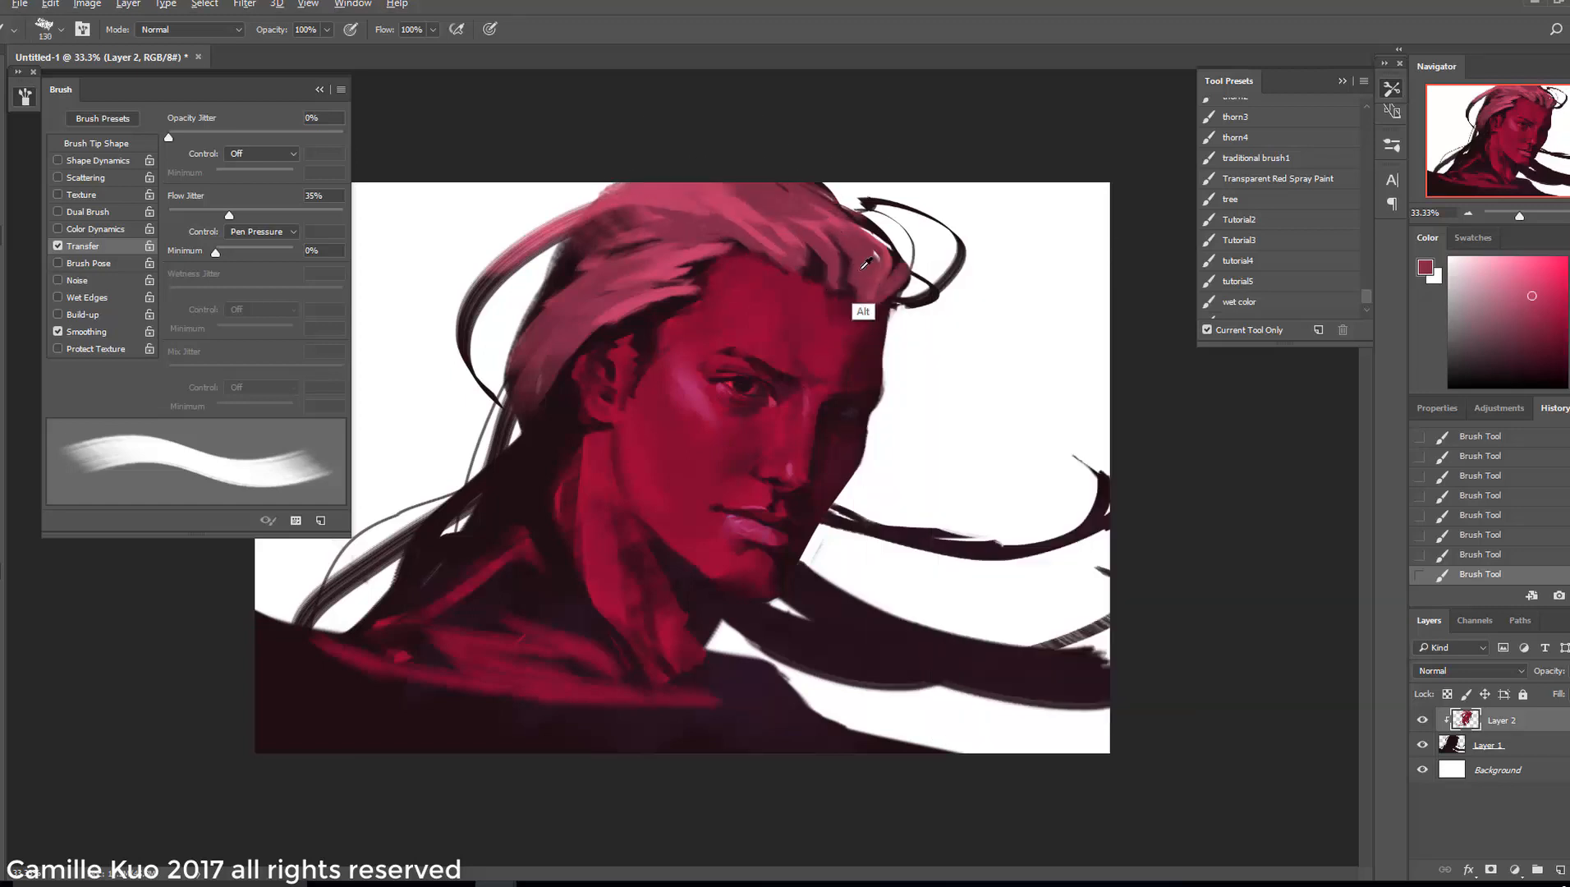
left_click(723, 202, "alt")
right_click(897, 248)
left_click(925, 362)
Sample dark tones at the hairline and carve dark gaps between the front locks, varying the Brush size
left_click(854, 319, "alt")
right_click(893, 269)
key("Return")
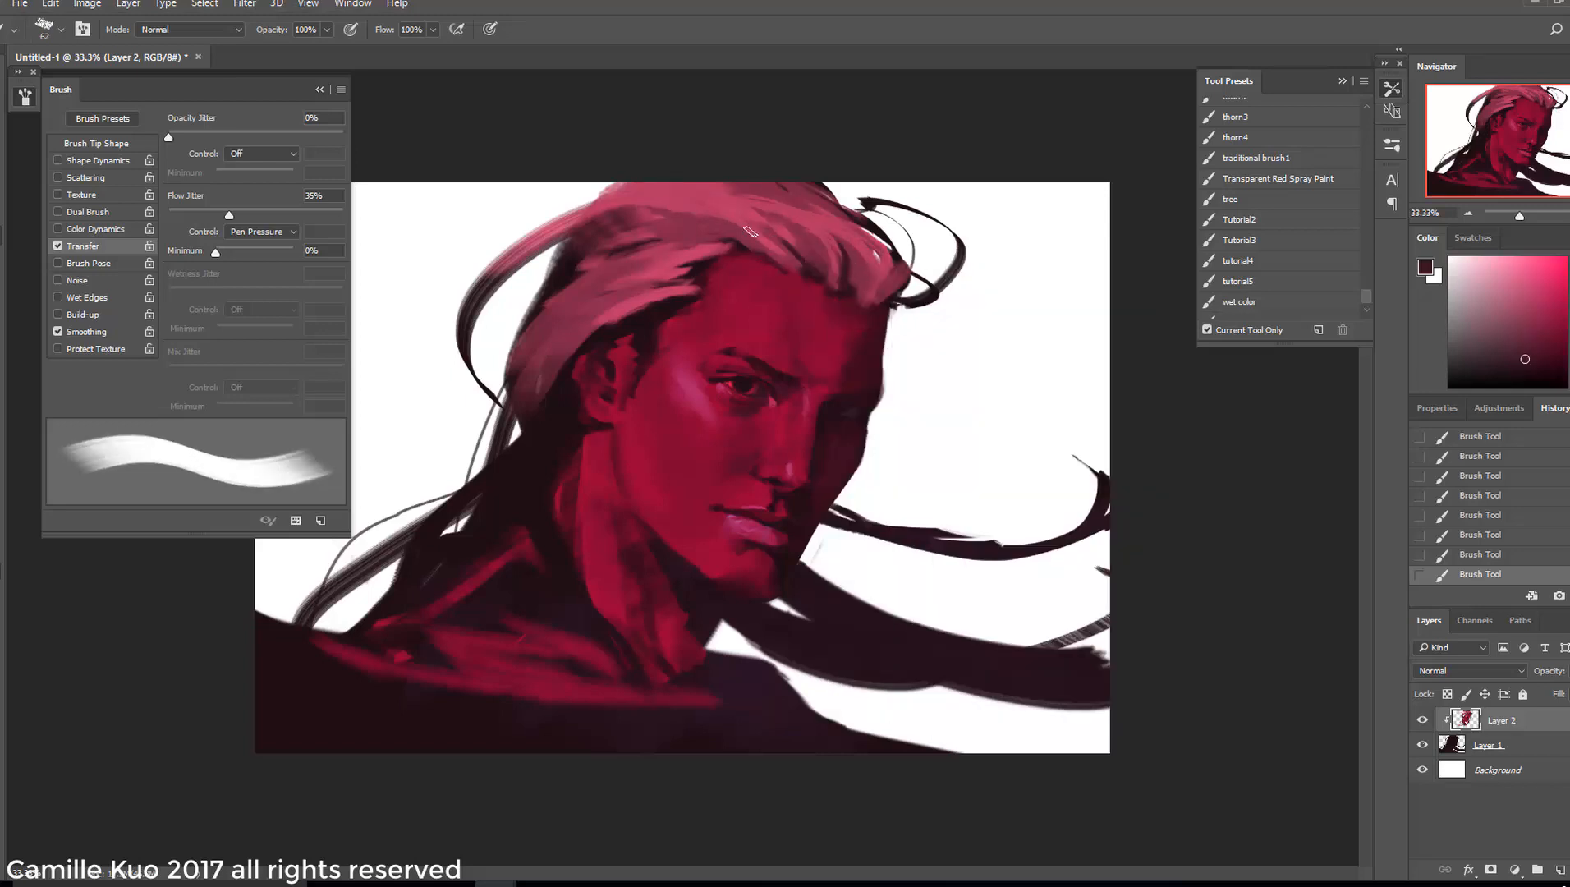
left_click(858, 304, "alt")
right_click(891, 283)
key("Return")
mouse_move(1029, 332)
left_mouse_down()
mouse_move(984, 305)
mouse_move(1011, 328)
mouse_move(964, 333)
mouse_move(1053, 328)
left_mouse_up()
right_click(842, 256)
key("Return")
left_click(827, 253, "alt")
right_click(849, 261)
key("Return")
Readjust the Brush and undo the last three strokes on the front locks
right_click(916, 283)
right_click(902, 276)
key("Return")
key("ctrl+alt+z")
key("ctrl+alt+z")
key("ctrl+alt+z")
Separate the front locks above the far temple with short near-black strokes, adjusting the Brush size and tip
right_click(919, 284)
left_click_drag(888, 281, 887, 298)
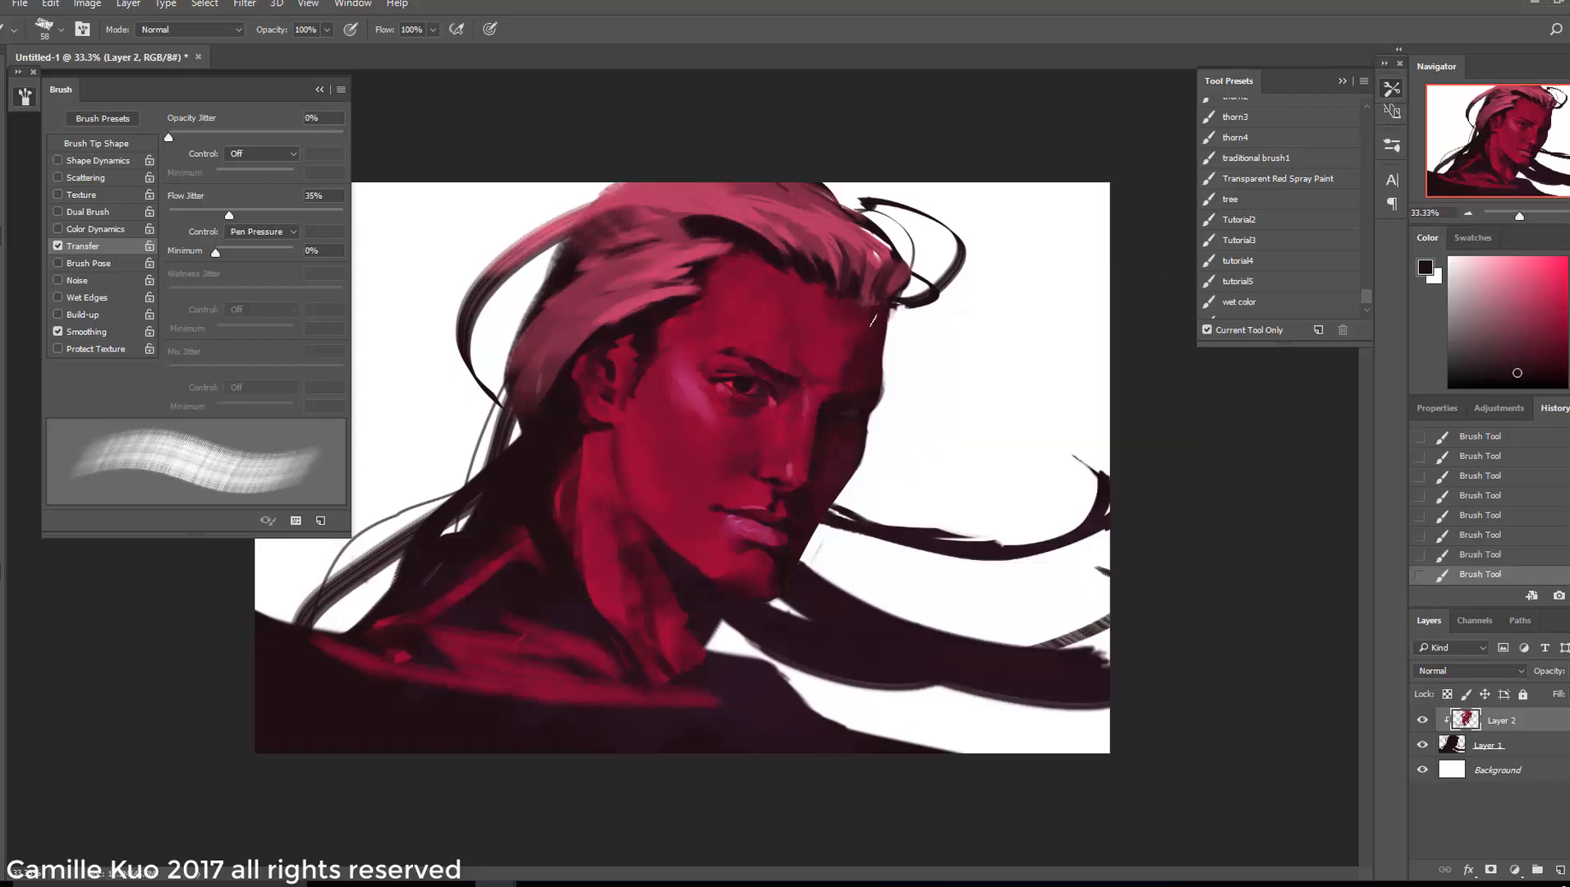
key("ctrl+z")
right_click(922, 311)
left_click_drag(982, 362, 972, 366)
left_click_drag(877, 284, 869, 304)
left_click_drag(907, 265, 887, 292)
right_click(907, 263)
double_click(968, 319)
Sample a crown tone, reduce the Brush size and paint a strand down the back of the crown towards the temple
left_click(772, 196, "alt")
right_click(799, 213)
left_click_drag(954, 257, 935, 257)
mouse_move(636, 198)
left_mouse_down()
mouse_move(618, 206)
mouse_move(615, 251)
mouse_move(761, 234)
mouse_move(688, 259)
left_mouse_up()
left_click(697, 238, "alt")
Sample tones around the upper hairline and refine the strands there with a 28 px Brush
left_click(762, 230, "alt")
left_click(765, 262, "alt")
right_click(761, 260)
left_click_drag(896, 305, 886, 304)
left_click_drag(759, 245, 718, 233)
left_click(728, 238, "alt")
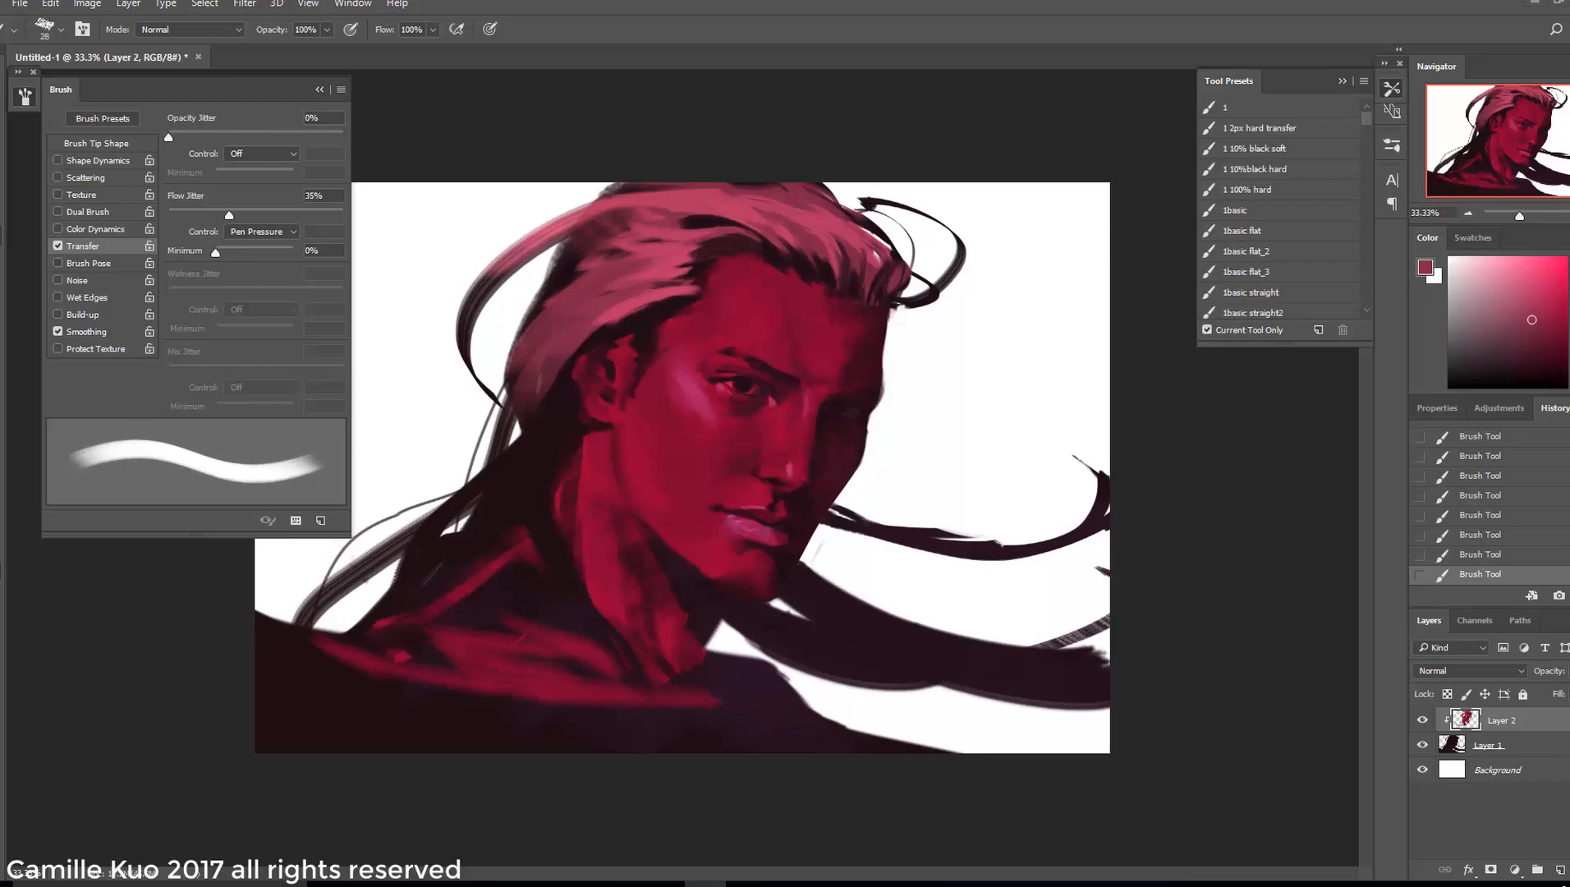
Erase the pink highlight softly along the far side of the crown and front locks with a 354 px Eraser
right_click(924, 278)
mouse_move(1047, 325)
left_mouse_down()
mouse_move(1085, 325)
mouse_move(1109, 294)
left_mouse_up()
key("e")
right_click(917, 245)
left_click(1013, 540)
mouse_move(879, 220)
left_mouse_down()
mouse_move(914, 271)
mouse_move(841, 224)
mouse_move(869, 282)
mouse_move(835, 184)
mouse_move(861, 256)
left_mouse_up()
left_click_drag(815, 177, 867, 233)
left_click_drag(810, 181, 929, 321)
left_click_drag(869, 277, 919, 327)
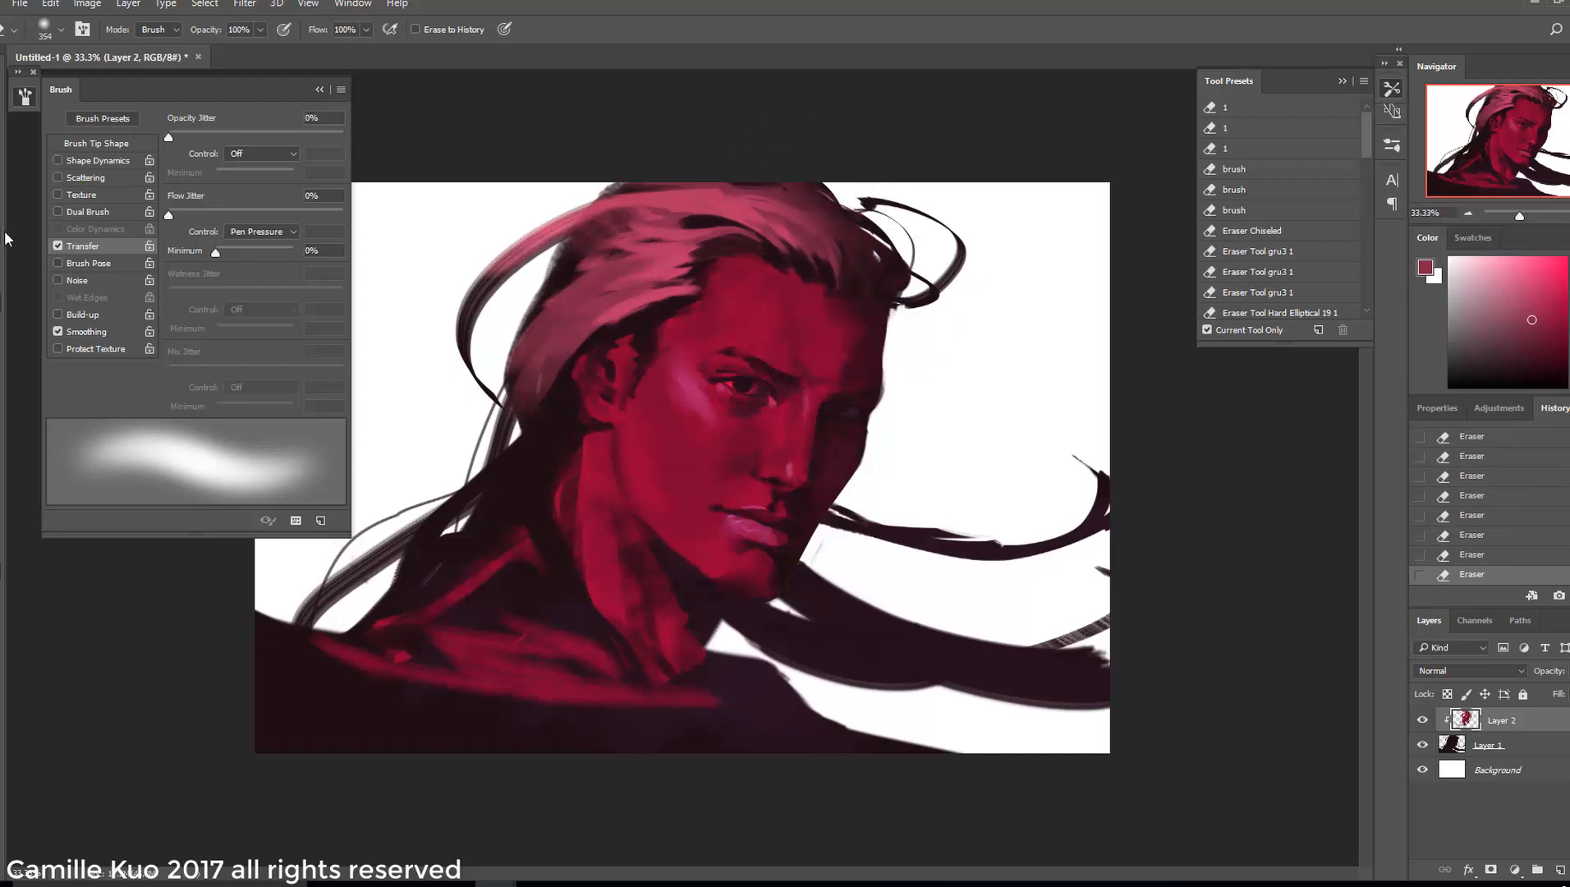
Switch to the Brush, sample the pink hair tone and test strokes over the hair above the ear, undoing unwanted ones
key("b")
right_click(629, 291)
left_click(722, 335)
left_click(632, 279, "alt")
left_click(667, 281, "alt")
left_click_drag(667, 281, 606, 309)
key("ctrl+z")
right_click(633, 269)
left_click(768, 313)
mouse_move(515, 365)
left_mouse_down()
mouse_move(619, 296)
mouse_move(559, 311)
left_mouse_up()
key("ctrl+z")
Reduce the Brush to 36 px and paint fine pink strands through the hair behind the ear
right_click(668, 280)
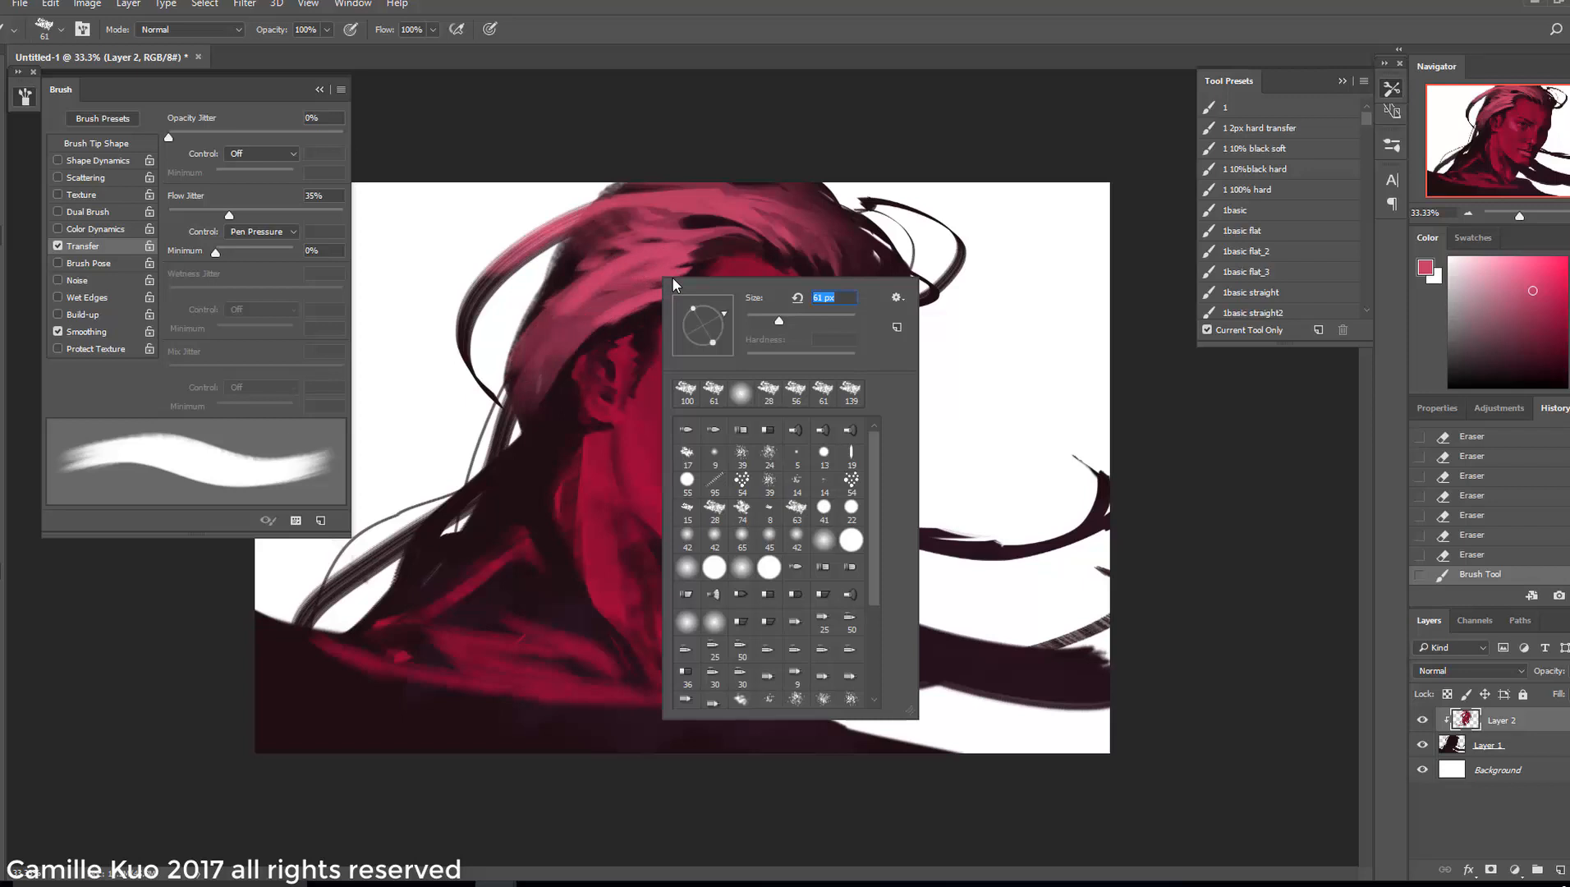
left_click_drag(778, 320, 765, 320)
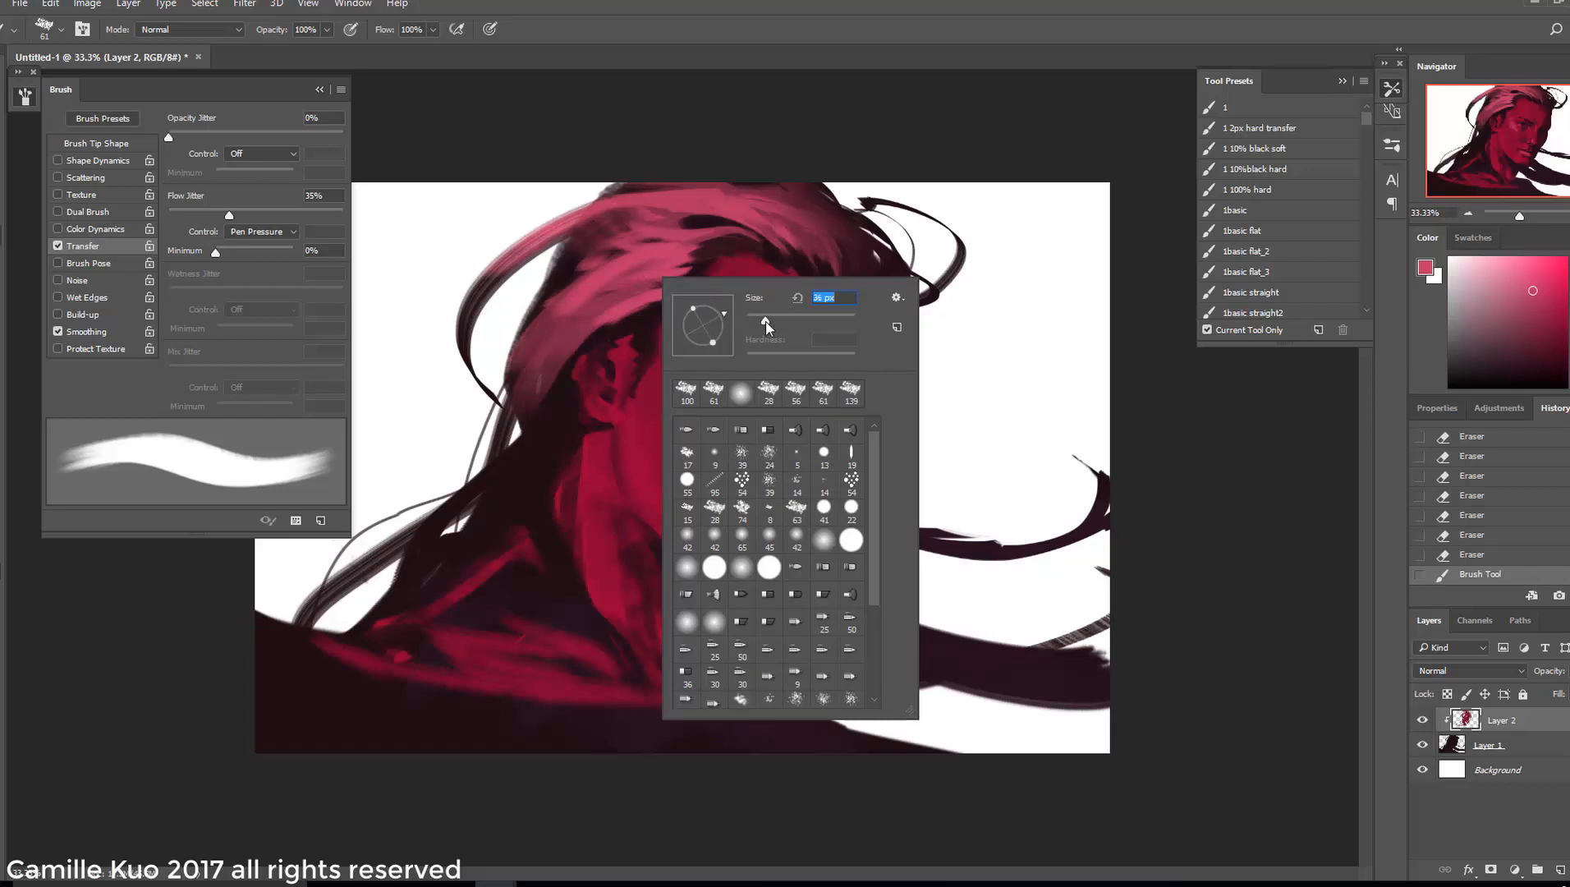
left_click(664, 240)
left_click_drag(577, 308, 529, 350)
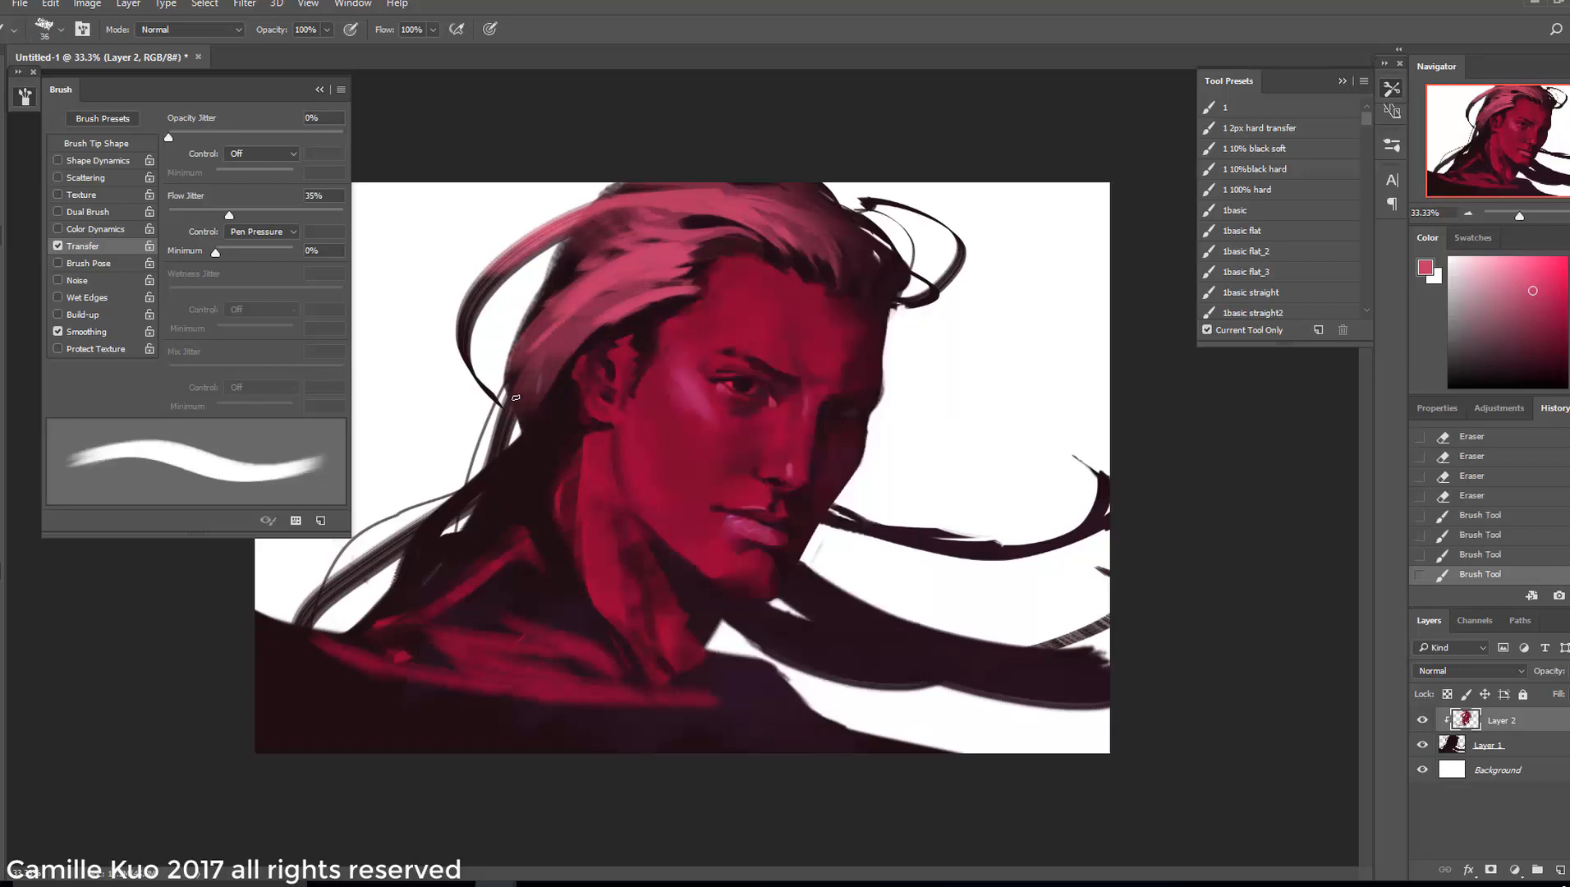
Sample the hair tone near the temple, enlarge the Brush and paint a long strand back towards the ear
left_click(697, 249, "alt")
right_click(717, 245)
left_click_drag(846, 285, 868, 285)
left_click(708, 247)
mouse_move(718, 246)
left_mouse_down()
mouse_move(643, 275)
mouse_move(636, 295)
mouse_move(652, 308)
mouse_move(604, 333)
left_mouse_up()
Sample the tone above the ear and refine the lower edge of the swept-back hair with a smaller Brush
left_click(601, 332, "alt")
right_click(660, 315)
left_click_drag(811, 355, 793, 355)
left_click(658, 311)
left_click_drag(678, 299, 603, 333)
Sample the pink hair tone, enlarge the Brush and extend the highlight down the long hair behind the neck
left_click(645, 285, "alt")
key("bracketright")
key("bracketright")
key("bracketright")
key("bracketright")
key("bracketright")
mouse_move(550, 402)
left_mouse_down()
mouse_move(464, 501)
mouse_move(490, 451)
left_mouse_up()
Sample a dark hair tone and set the Brush to 55 px and 43% opacity for shading around the ear
left_click(491, 451, "alt")
right_click(579, 402)
left_click_drag(699, 444, 686, 445)
left_click(624, 345)
key("4")
key("3")
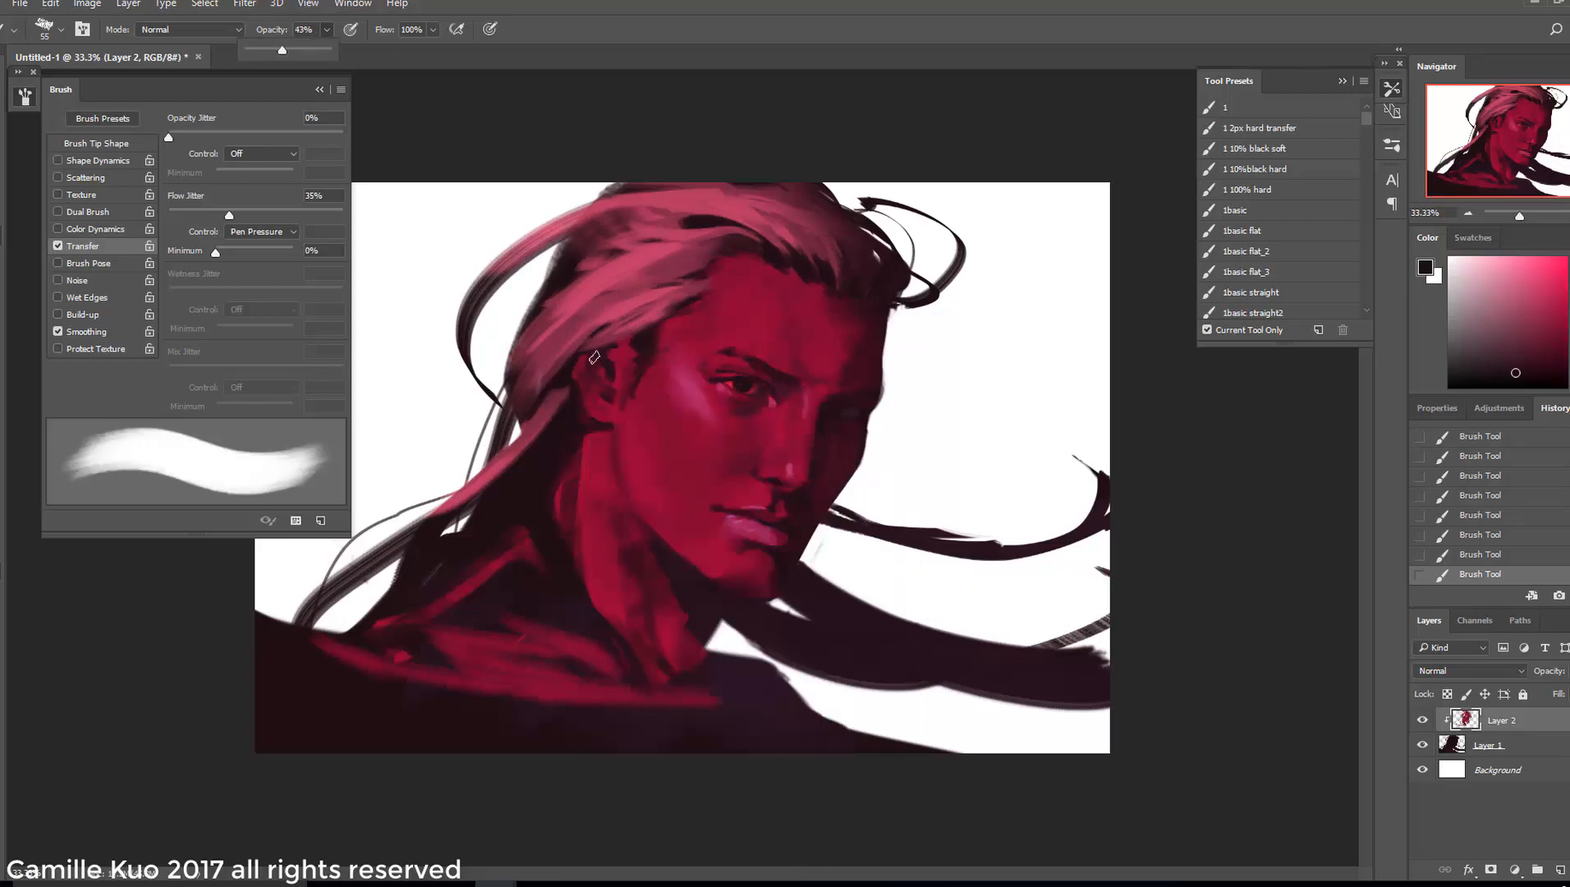
Sample the pink, restore the Brush opacity to 100% and paint strands at the temple with a 40 px tip
right_click(744, 406)
left_click_drag(754, 405, 766, 405)
left_click(671, 318, "alt")
left_click(326, 30)
left_click_drag(326, 46, 380, 47)
right_click(775, 387)
left_click_drag(797, 390, 782, 389)
left_click_drag(634, 365, 655, 332)
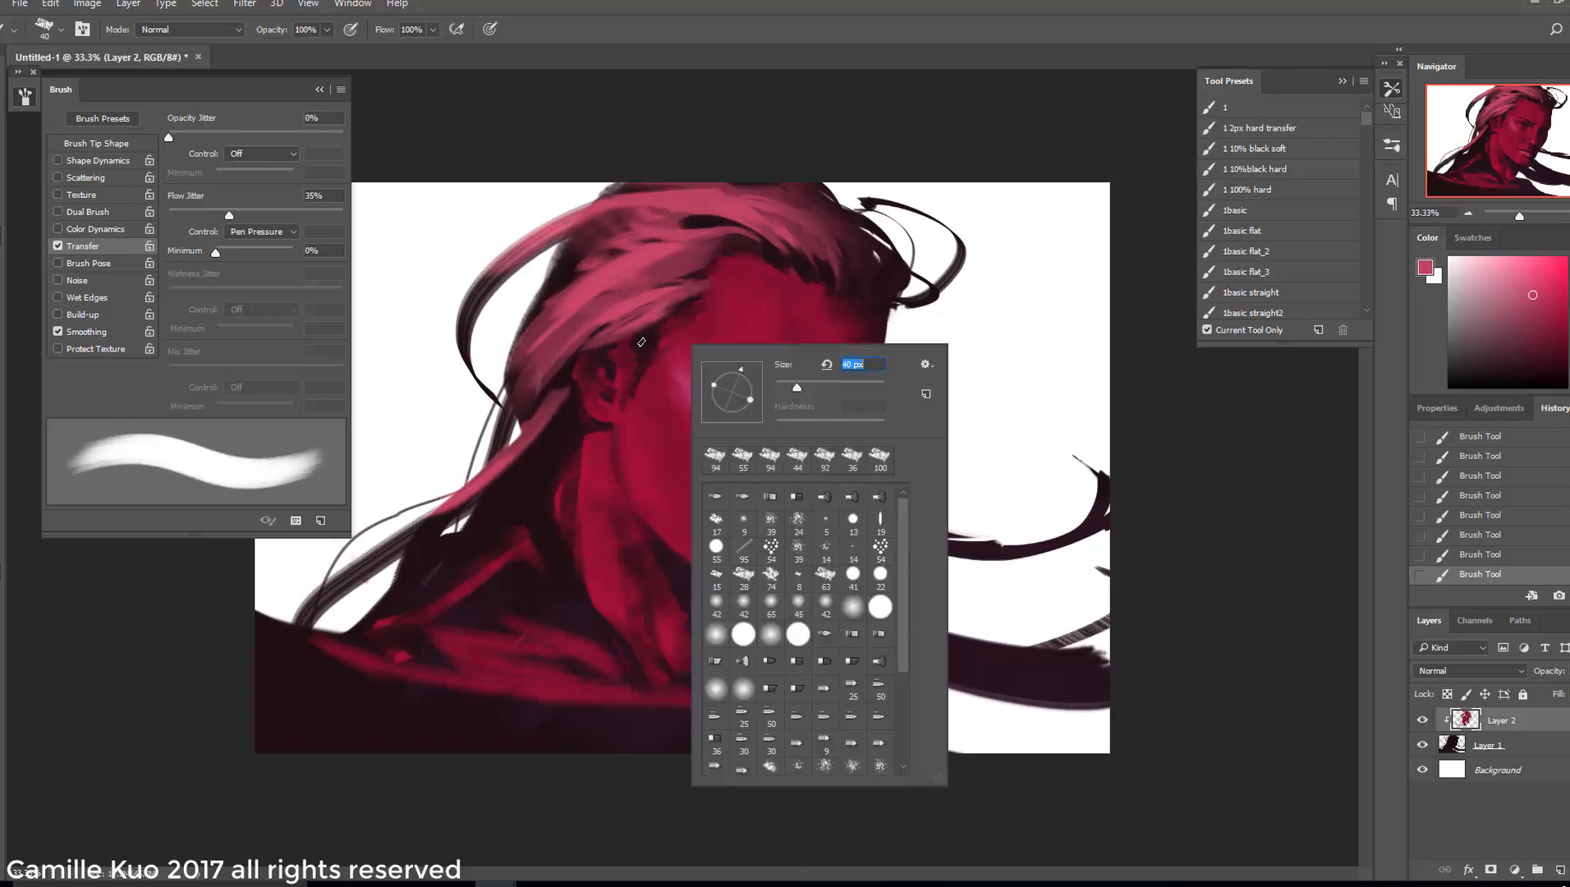
Load the tutorial4 brush preset
right_click(671, 340)
left_click_drag(1366, 115, 1366, 296)
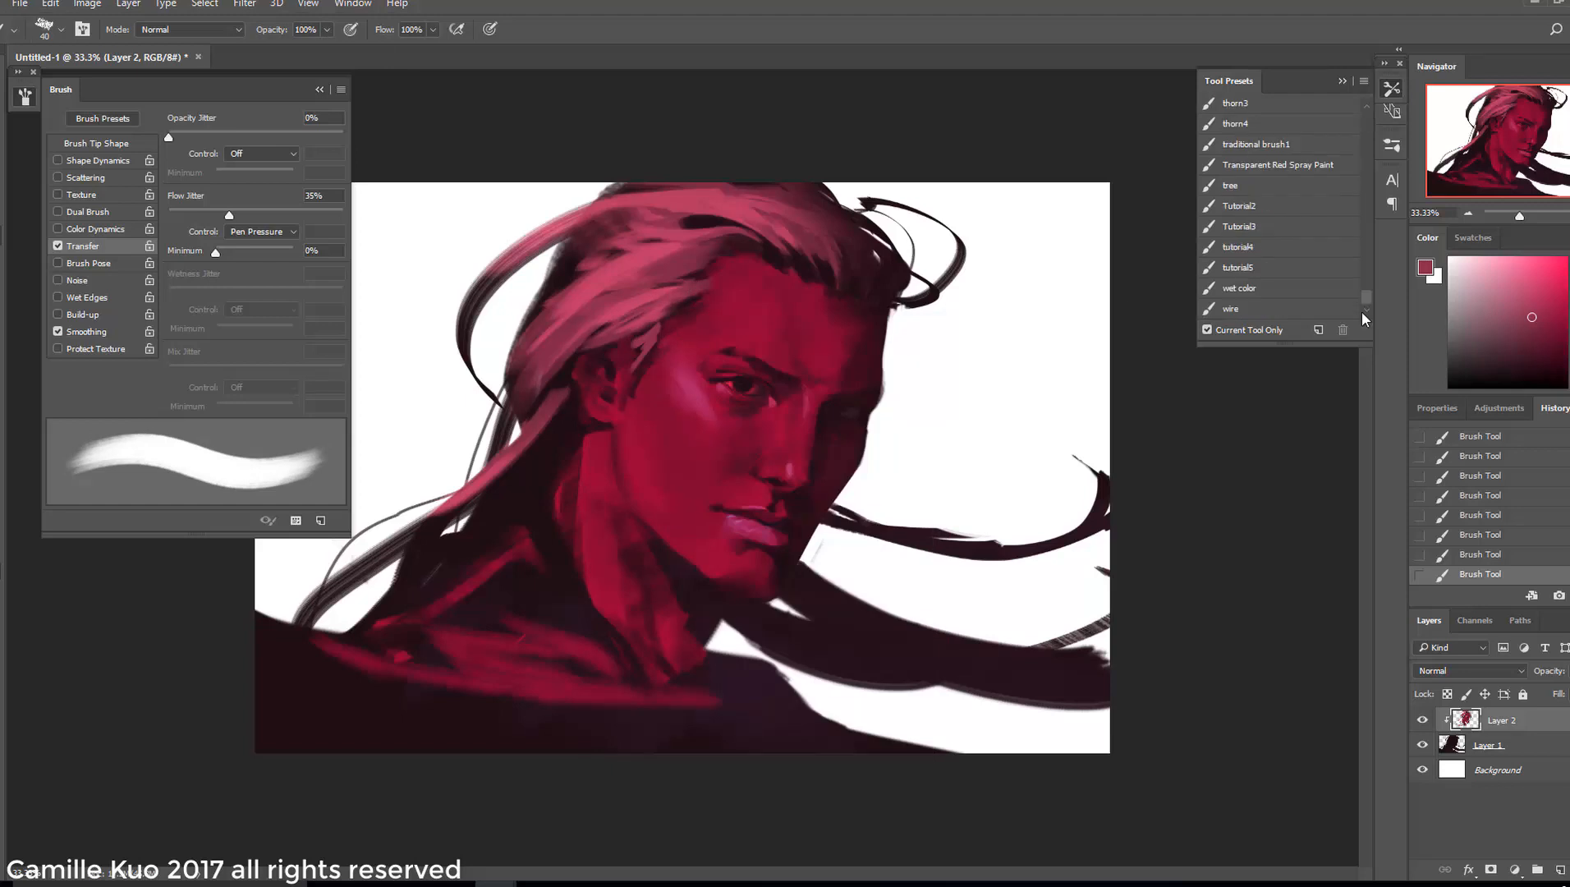
left_click(1239, 226)
left_click(1240, 247)
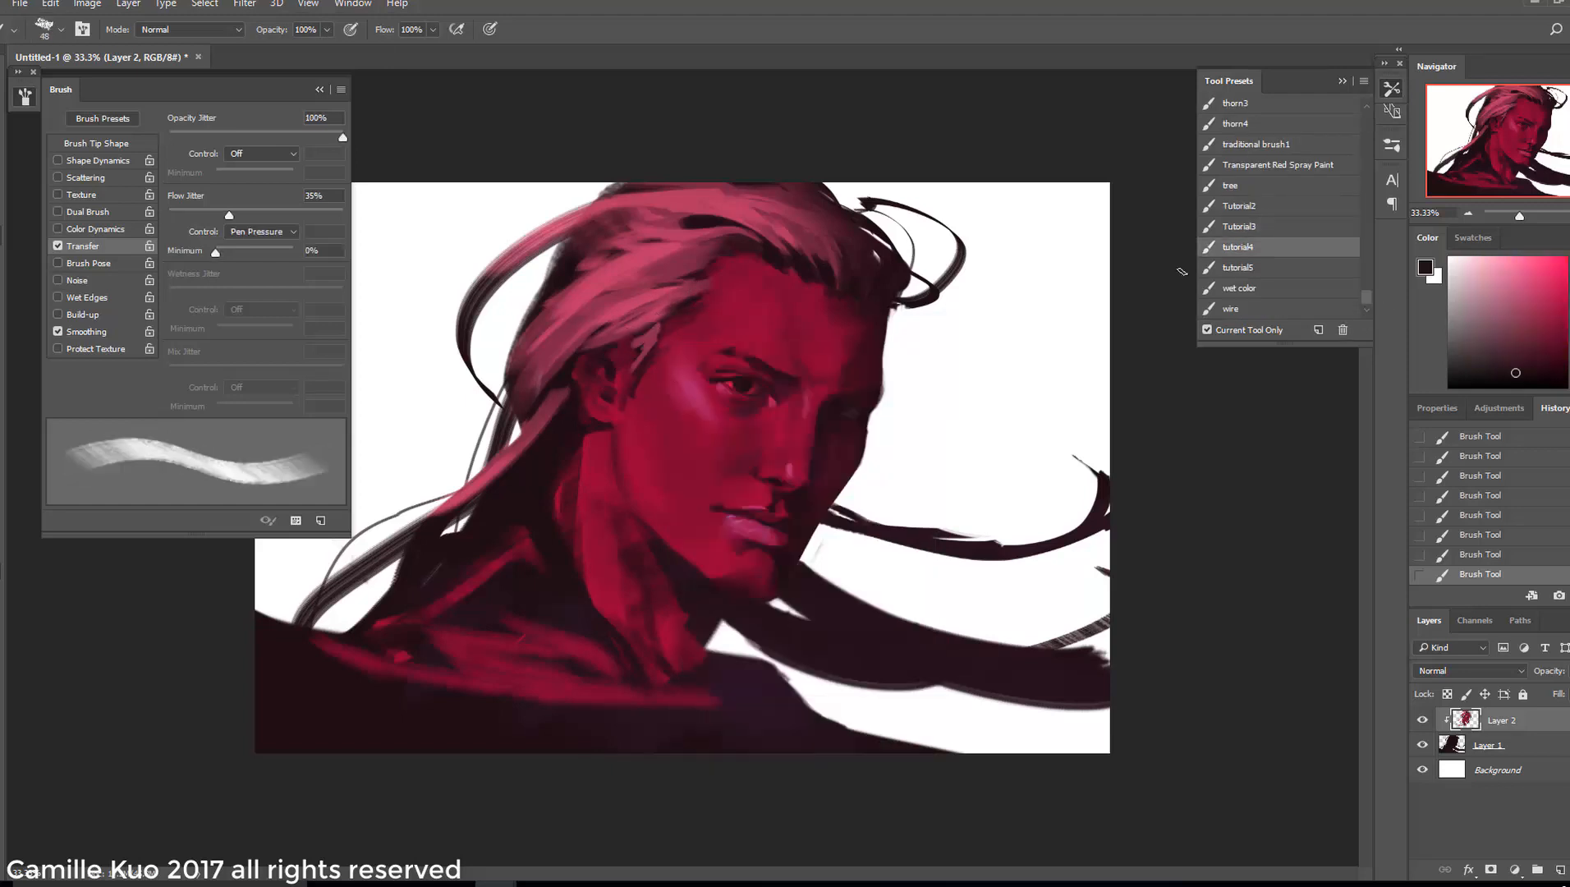
right_click(664, 364)
mouse_move(656, 324)
left_mouse_down()
mouse_move(641, 358)
mouse_move(641, 326)
left_mouse_up()
left_click(729, 413)
left_click(643, 299, "alt")
key("ctrl+alt+z")
key("ctrl+alt+z")
key("ctrl+alt+z")
Sample pink and muted crimson hair tones near the temple and touch up the strands above the ear
left_click(636, 343, "alt")
left_click(636, 327, "alt")
left_click(624, 338, "alt")
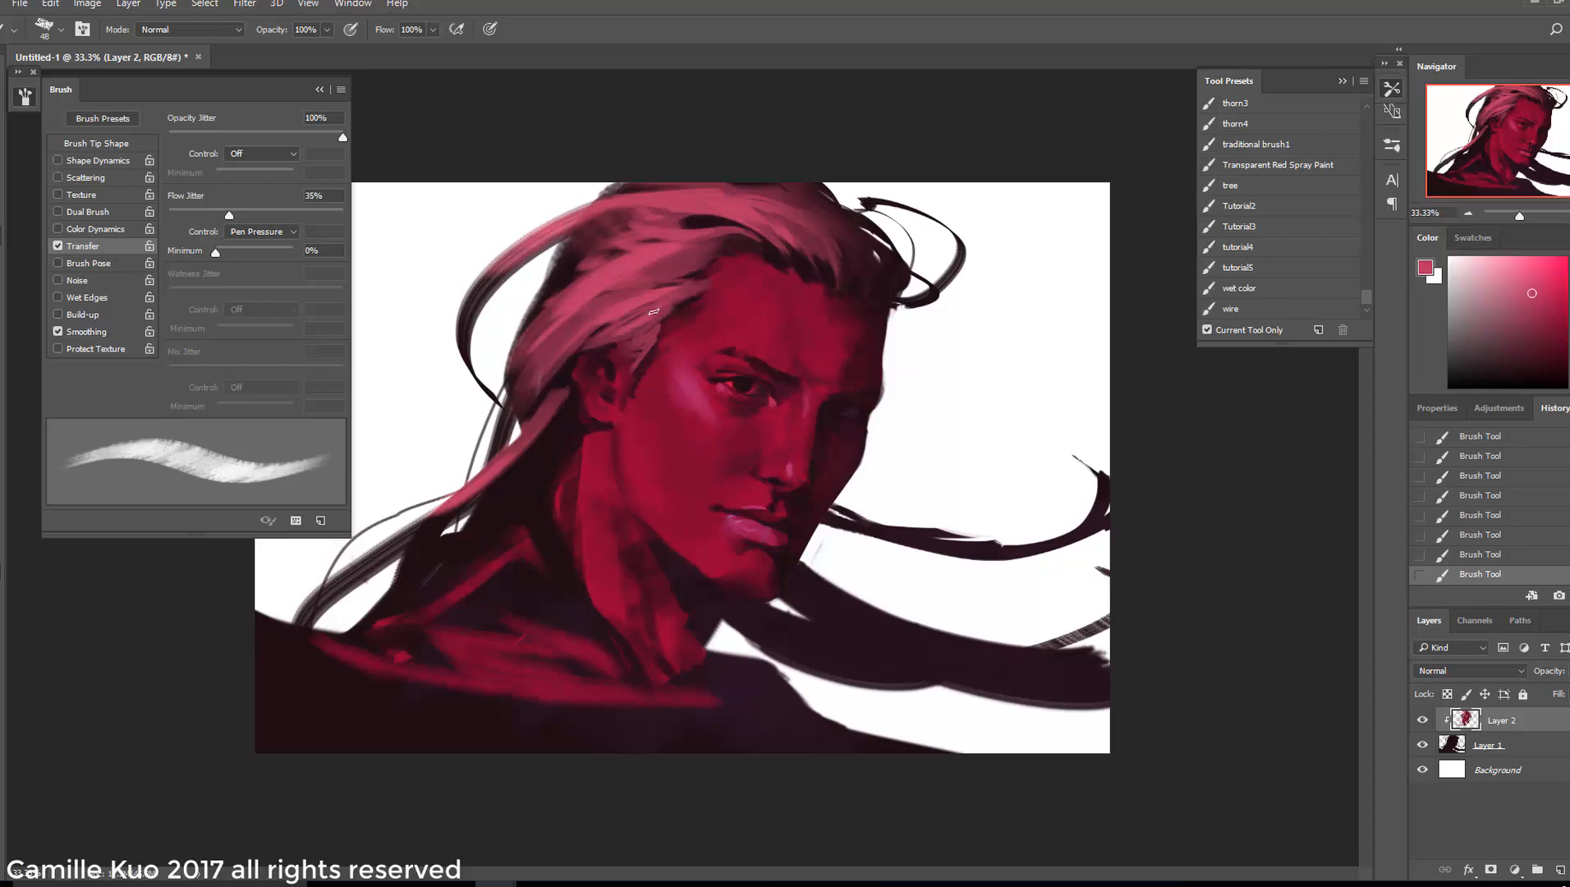
left_click(695, 282, "alt")
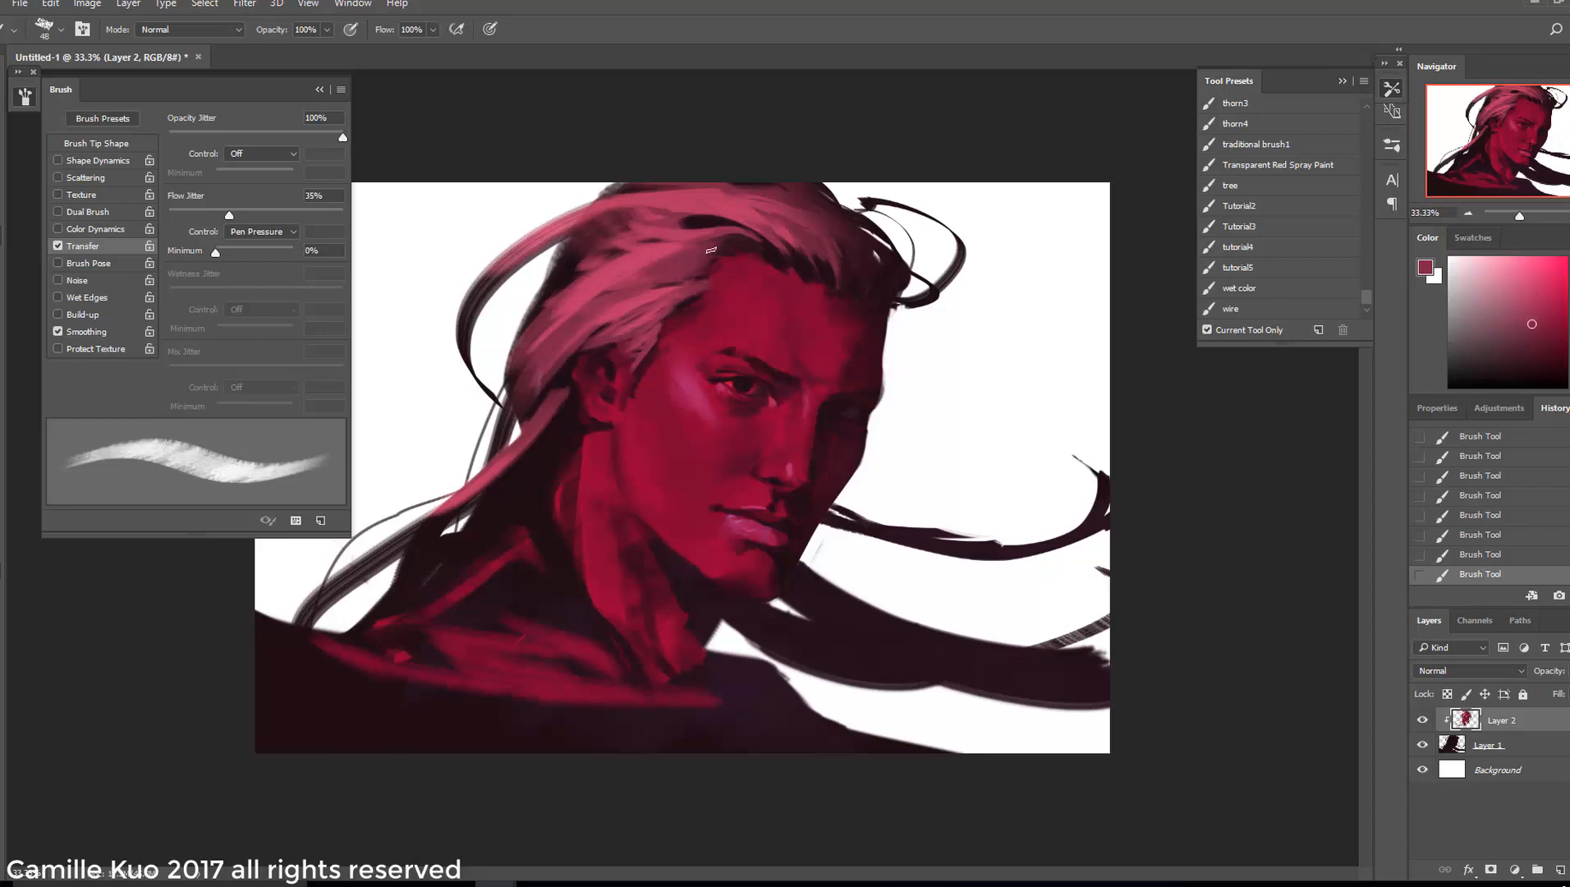
Adjust the Brush tip, enlarge it to 75 px and blend sampled crimson hair tones through the hair above the temple
right_click(757, 269)
left_click(862, 321)
left_click(617, 273, "alt")
right_click(712, 266)
left_click(780, 327)
left_click(572, 355, "alt")
right_click(694, 289)
left_click(779, 344)
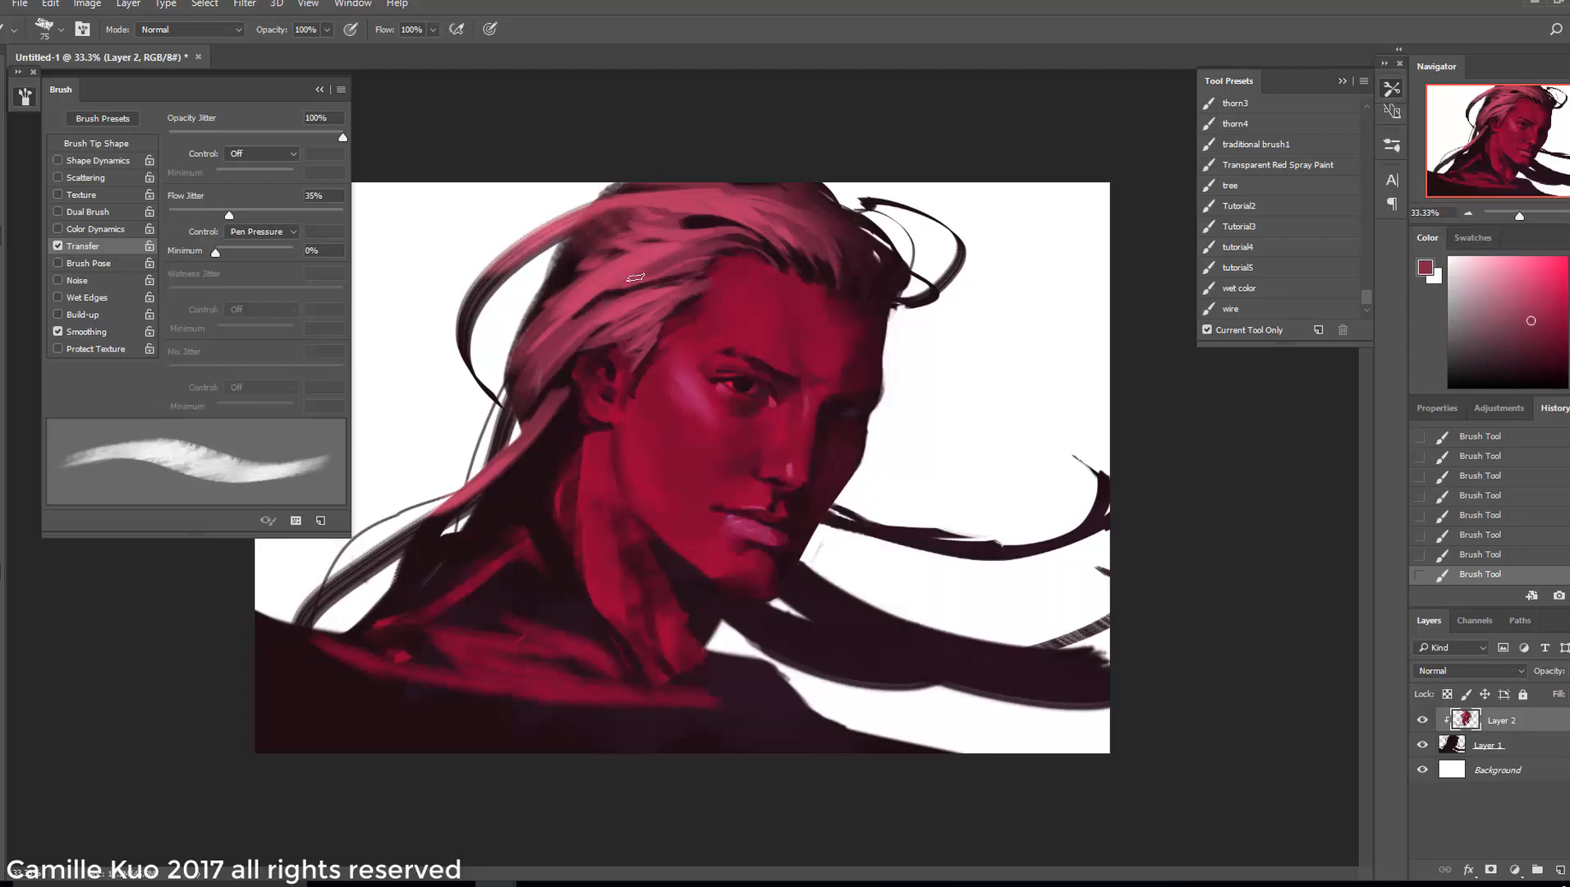
Sample the lighter pink and paint strands above the ear with a 66 px Brush
left_click(631, 329, "alt")
right_click(605, 344)
left_click(579, 336)
left_click(610, 277, "alt")
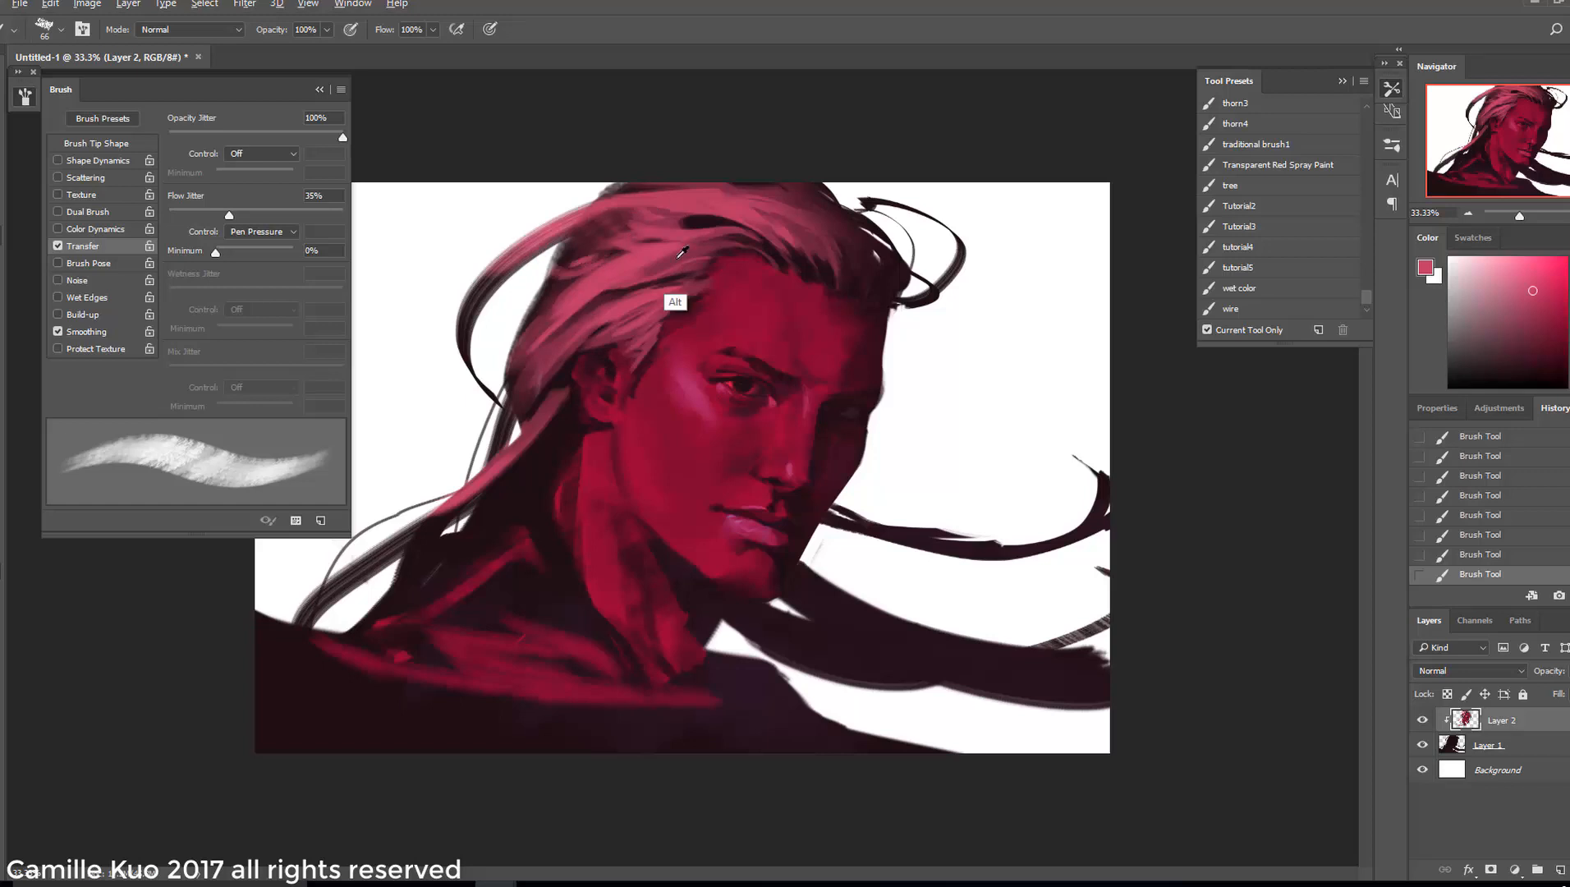
Sample a hair tone at the crown, paint a lock across it and set the Brush to 69 px
left_click(608, 202, "alt")
left_click_drag(585, 219, 640, 207)
right_click(648, 216)
left_click_drag(810, 256, 795, 256)
Load the tutorial5 brush preset and try dark strokes across the crown with a 39 px tip, then undo them
left_click(1238, 268)
left_click(640, 218, "alt")
right_click(664, 206)
mouse_move(560, 235)
left_mouse_down()
mouse_move(643, 214)
mouse_move(619, 236)
left_mouse_up()
left_click(694, 220, "alt")
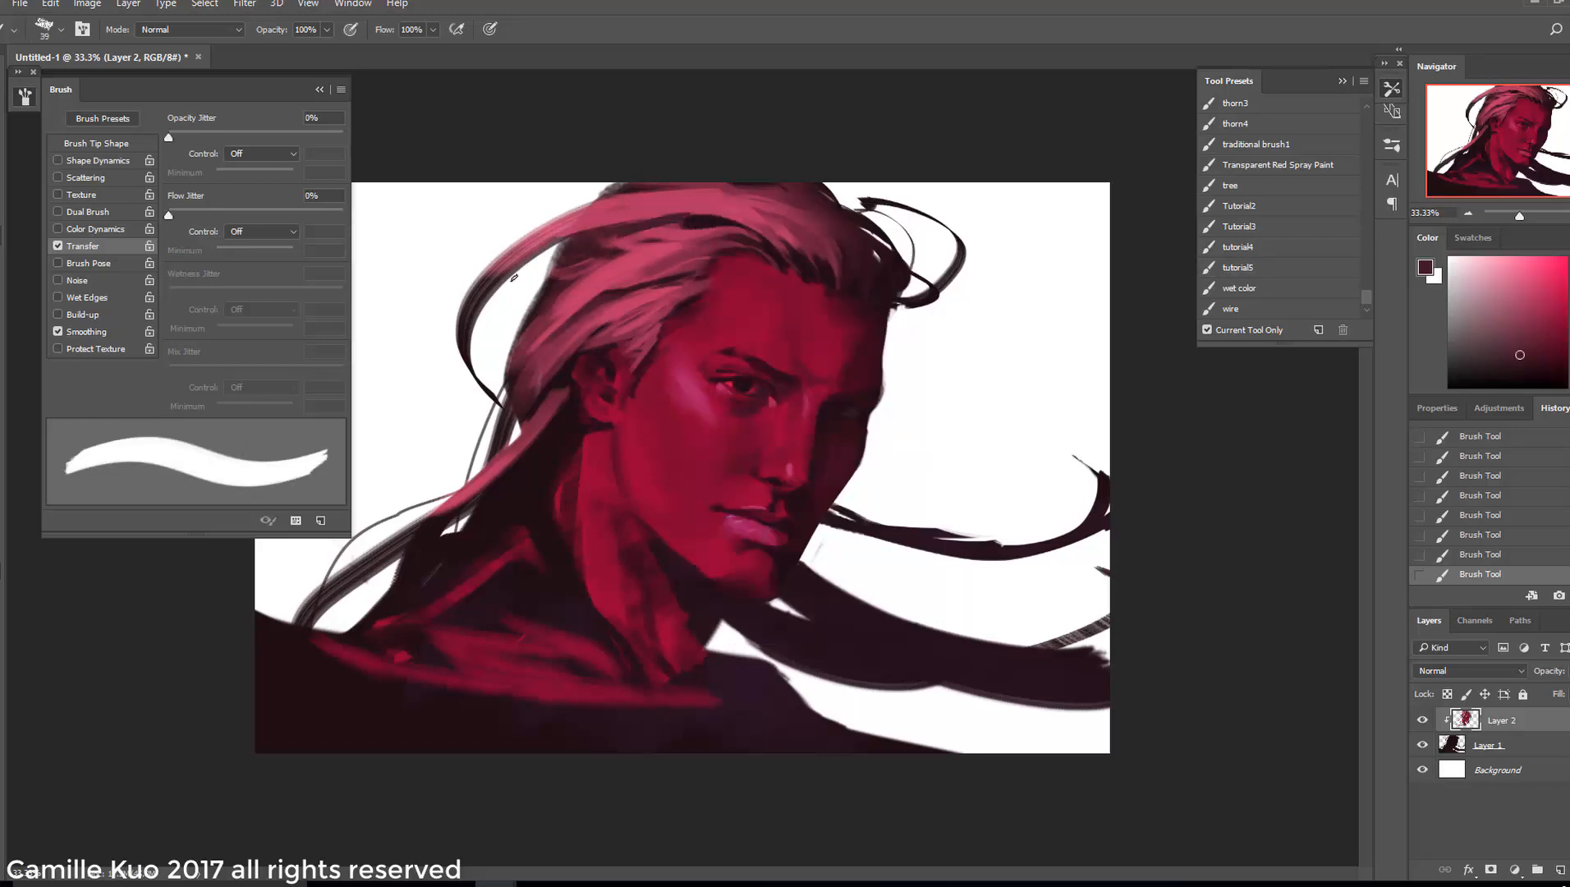
key("ctrl+alt+z")
key("ctrl+alt+z")
Lower the Brush opacity to 71% and shade dark strands from the crown toward the ear, enlarging the tip to 95 px
left_click_drag(327, 29, 302, 51)
mouse_move(685, 213)
left_mouse_down()
mouse_move(622, 228)
mouse_move(530, 366)
left_mouse_up()
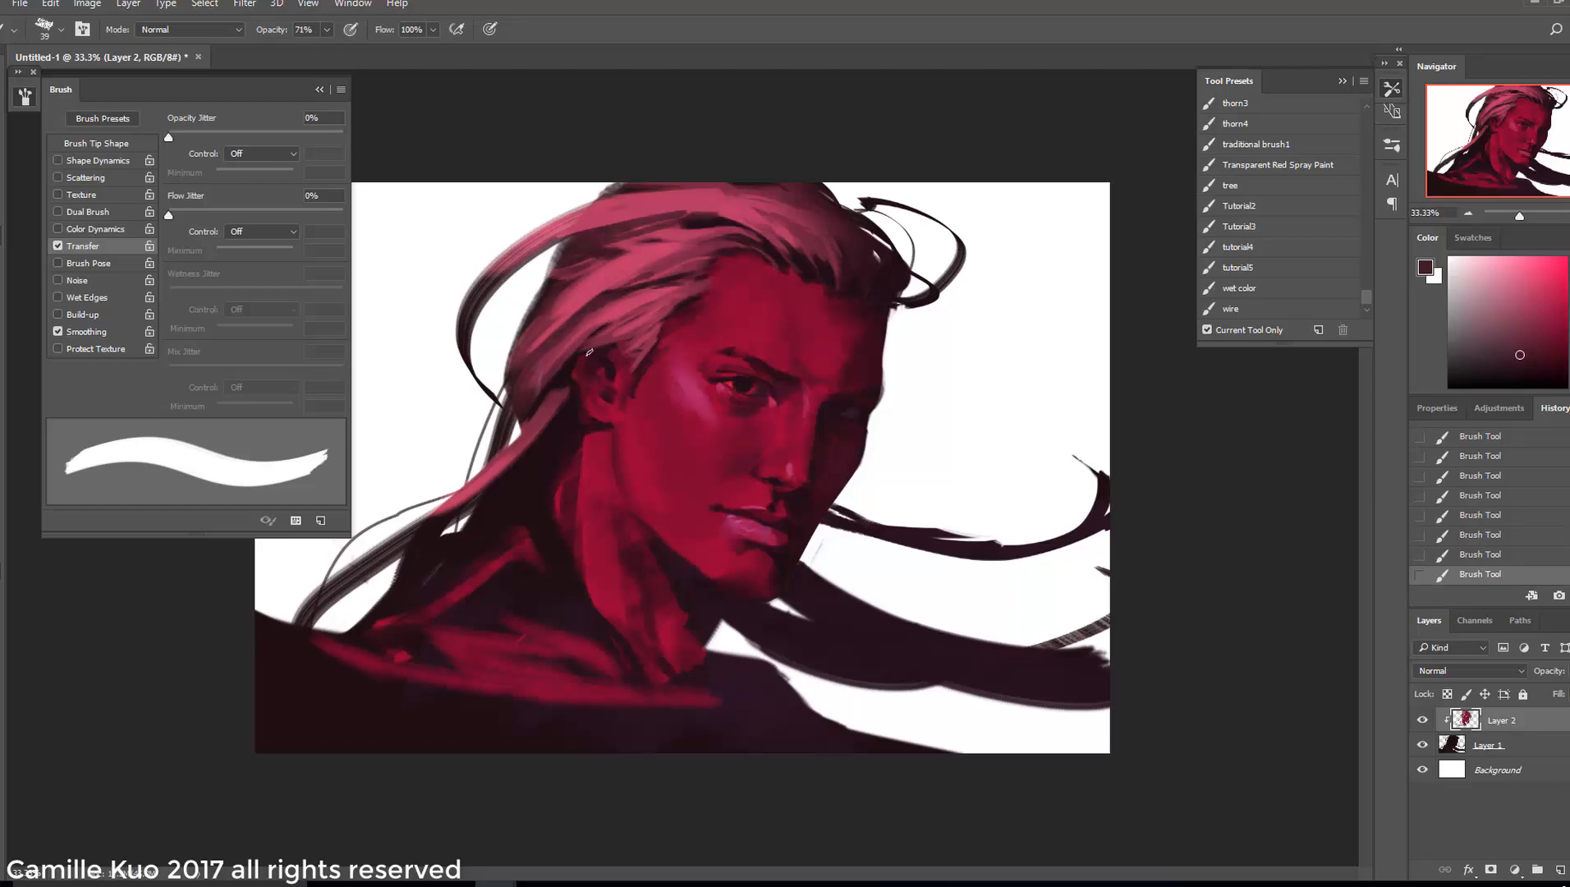
right_click(658, 322)
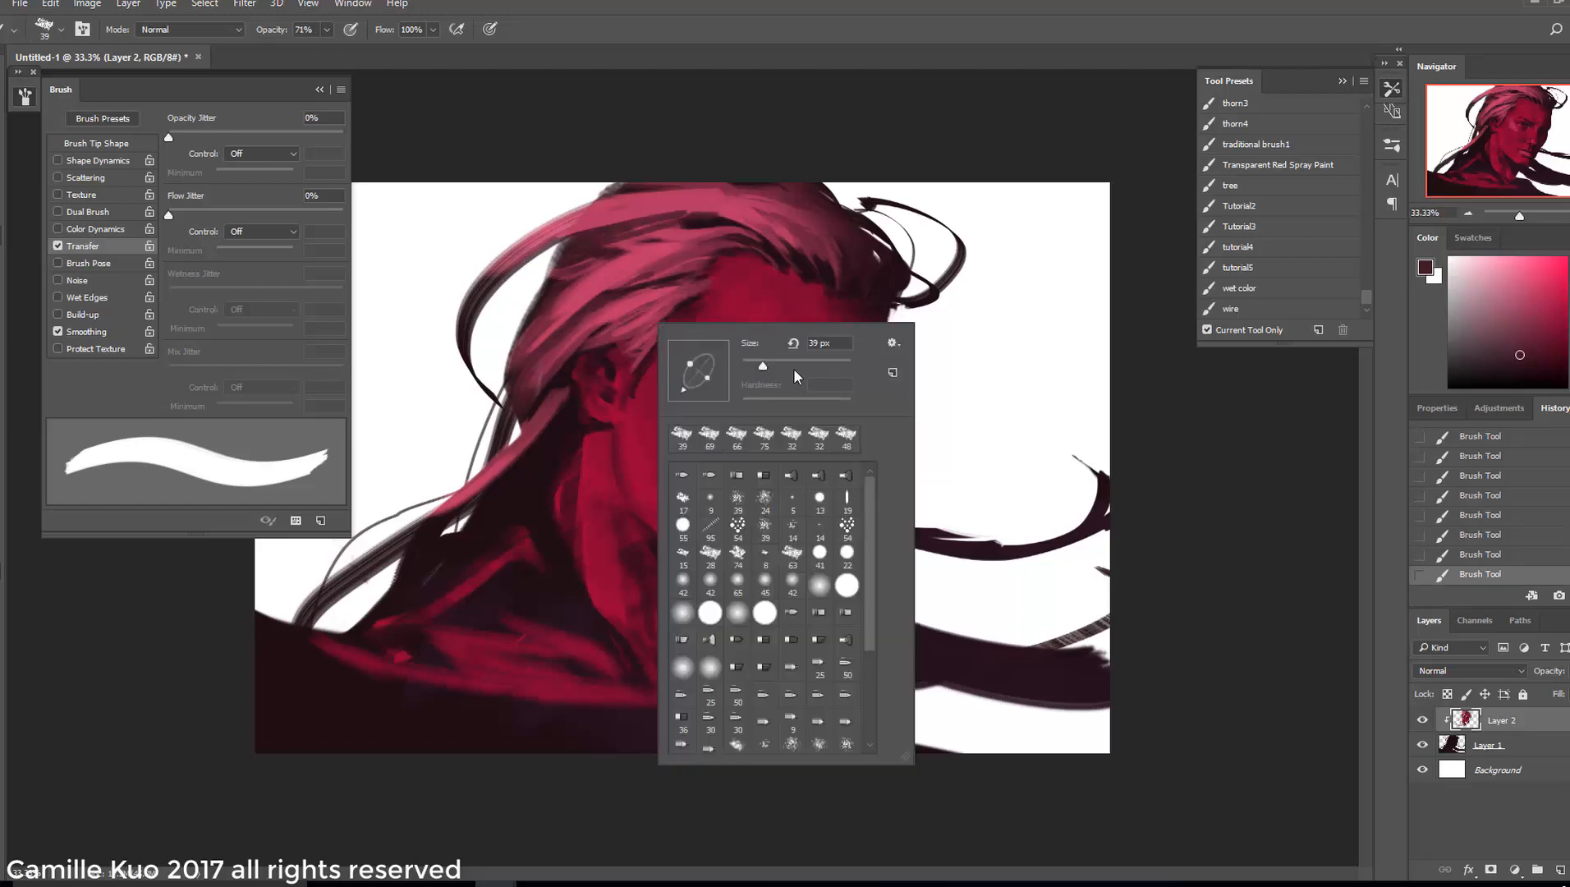
left_click_drag(761, 366, 793, 366)
left_click(577, 351)
mouse_move(661, 306)
left_mouse_down()
mouse_move(584, 349)
mouse_move(650, 314)
mouse_move(572, 395)
left_mouse_up()
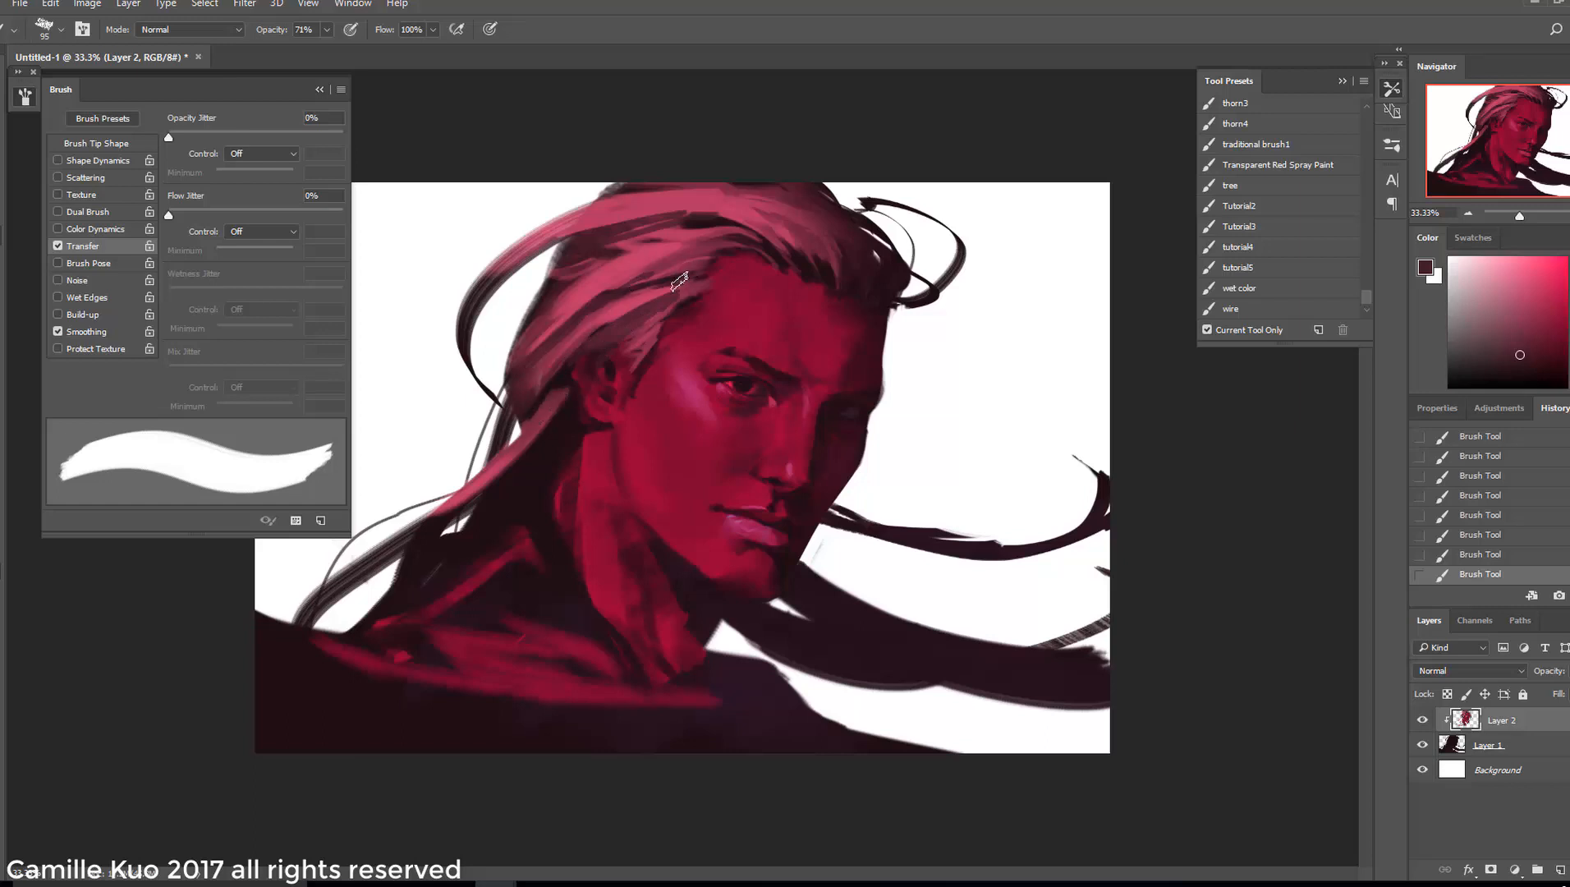
Reduce the Brush to 44 px and sample the pink for strands above the ear
right_click(683, 325)
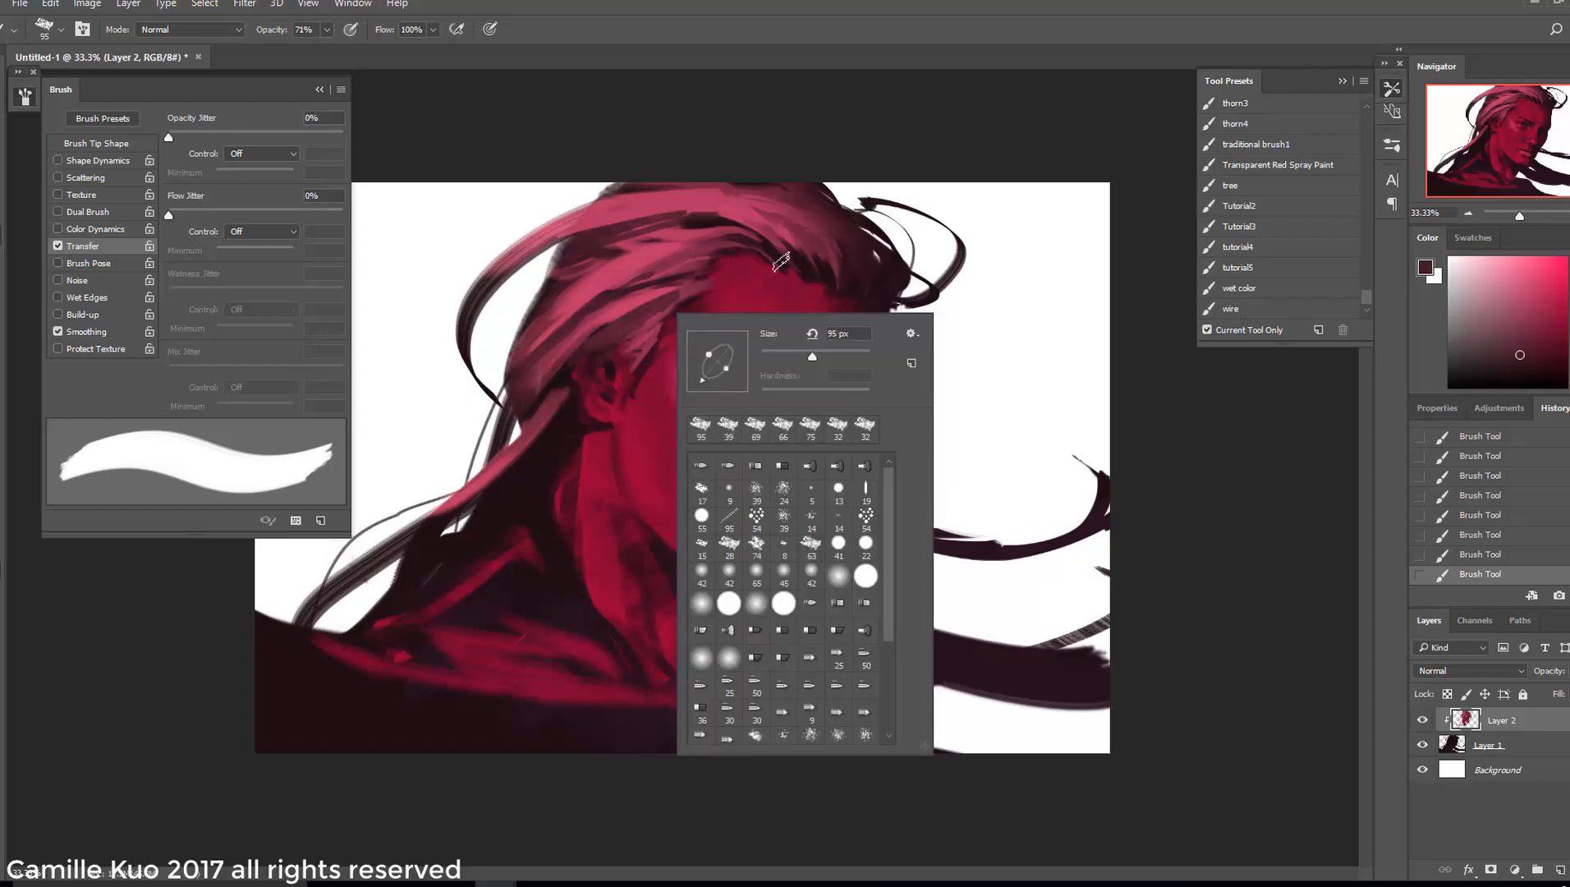
left_click(692, 289)
left_click(639, 299, "alt")
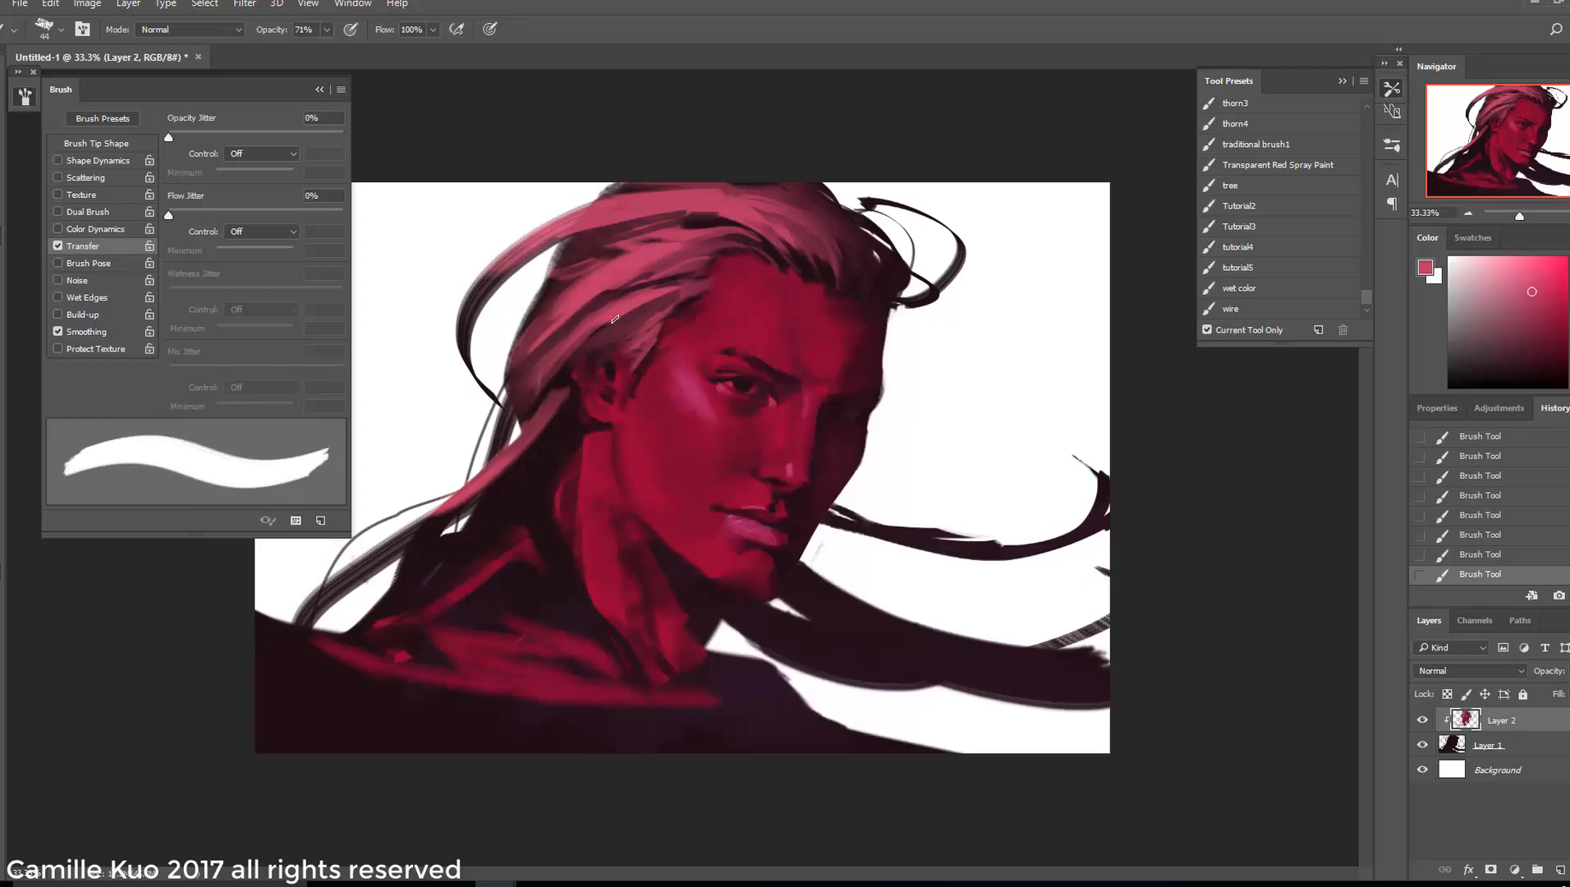
left_click(1480, 534)
left_click(1237, 246)
left_click(1237, 267)
left_click(524, 413, "alt")
mouse_move(526, 411)
left_mouse_down()
mouse_move(535, 390)
mouse_move(566, 390)
mouse_move(534, 420)
mouse_move(649, 319)
left_mouse_up()
left_click(546, 413, "alt")
key("ctrl+z")
left_click(576, 357, "alt")
left_click(1470, 477)
left_click(1470, 536)
left_click(1470, 516)
Load the tutorial4 brush preset and try sampled hair tones beside the ear, undoing the strokes
right_click(603, 333)
left_click(1237, 246)
left_click(557, 337, "alt")
key("ctrl+alt+z")
key("ctrl+alt+z")
key("ctrl+alt+z")
left_click(575, 354, "alt")
key("ctrl+z")
key("ctrl+z")
Sample the pink, adjust the Brush tip and paint a highlight down the long hair toward the shoulder
left_click(560, 358, "alt")
right_click(566, 429)
left_click_drag(645, 486, 640, 474)
left_click_drag(464, 499, 343, 574)
left_click(481, 484, "alt")
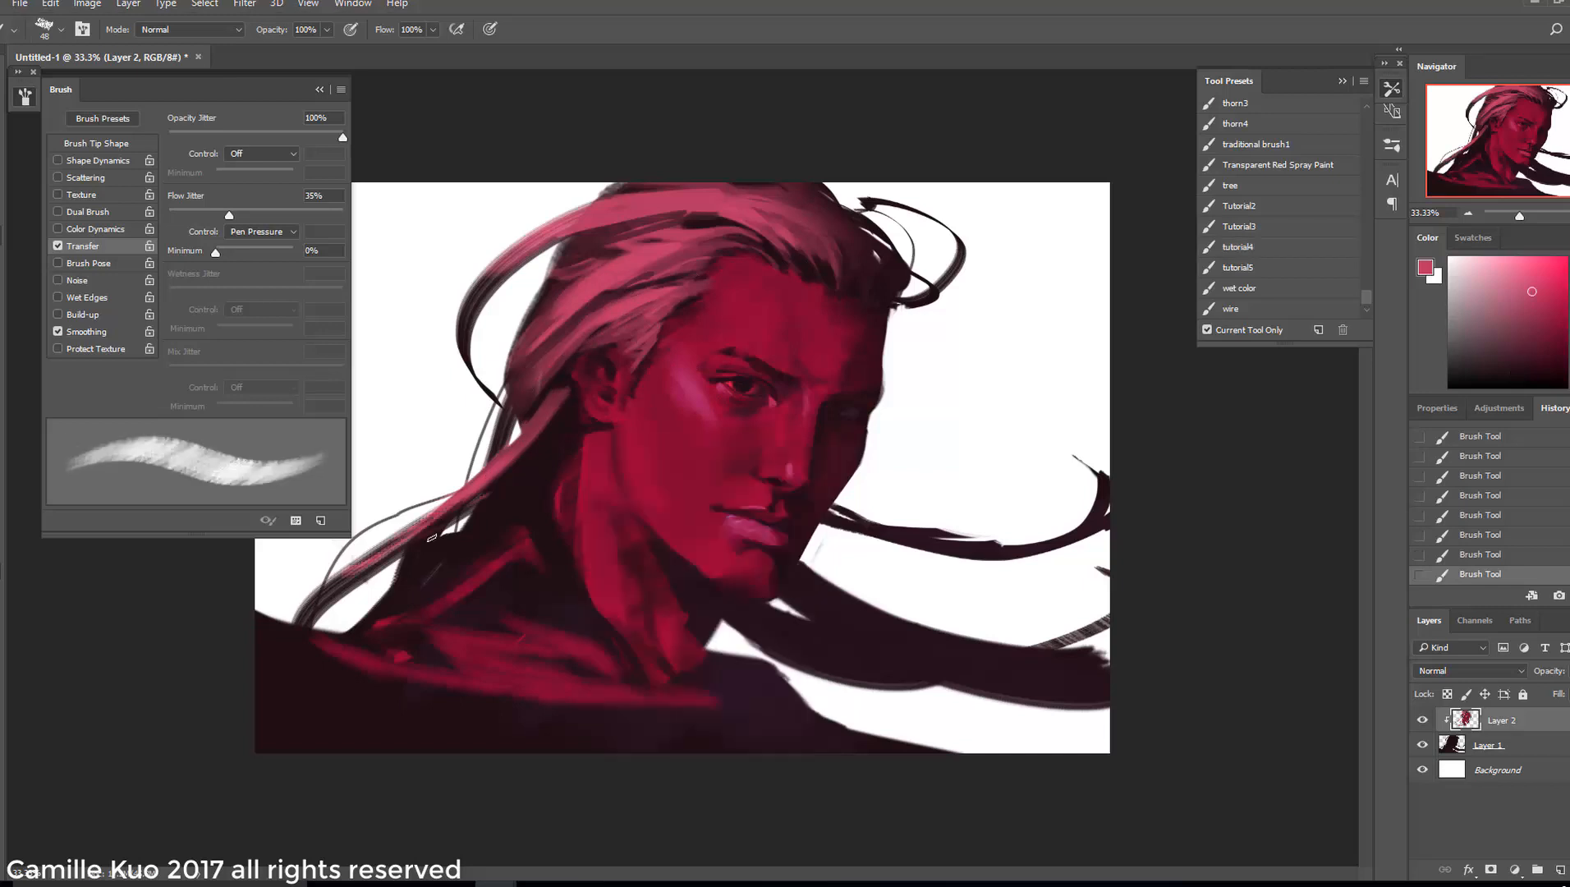
Paint sampled dark and pink locks in the hair behind the neck, using 136 px and 69 px Brush tips
right_click(494, 526, "alt")
mouse_move(537, 449)
left_mouse_down()
mouse_move(431, 548)
mouse_move(458, 541)
left_mouse_up()
left_click(534, 460, "alt")
left_click_drag(550, 439, 521, 497)
left_click(535, 469, "alt")
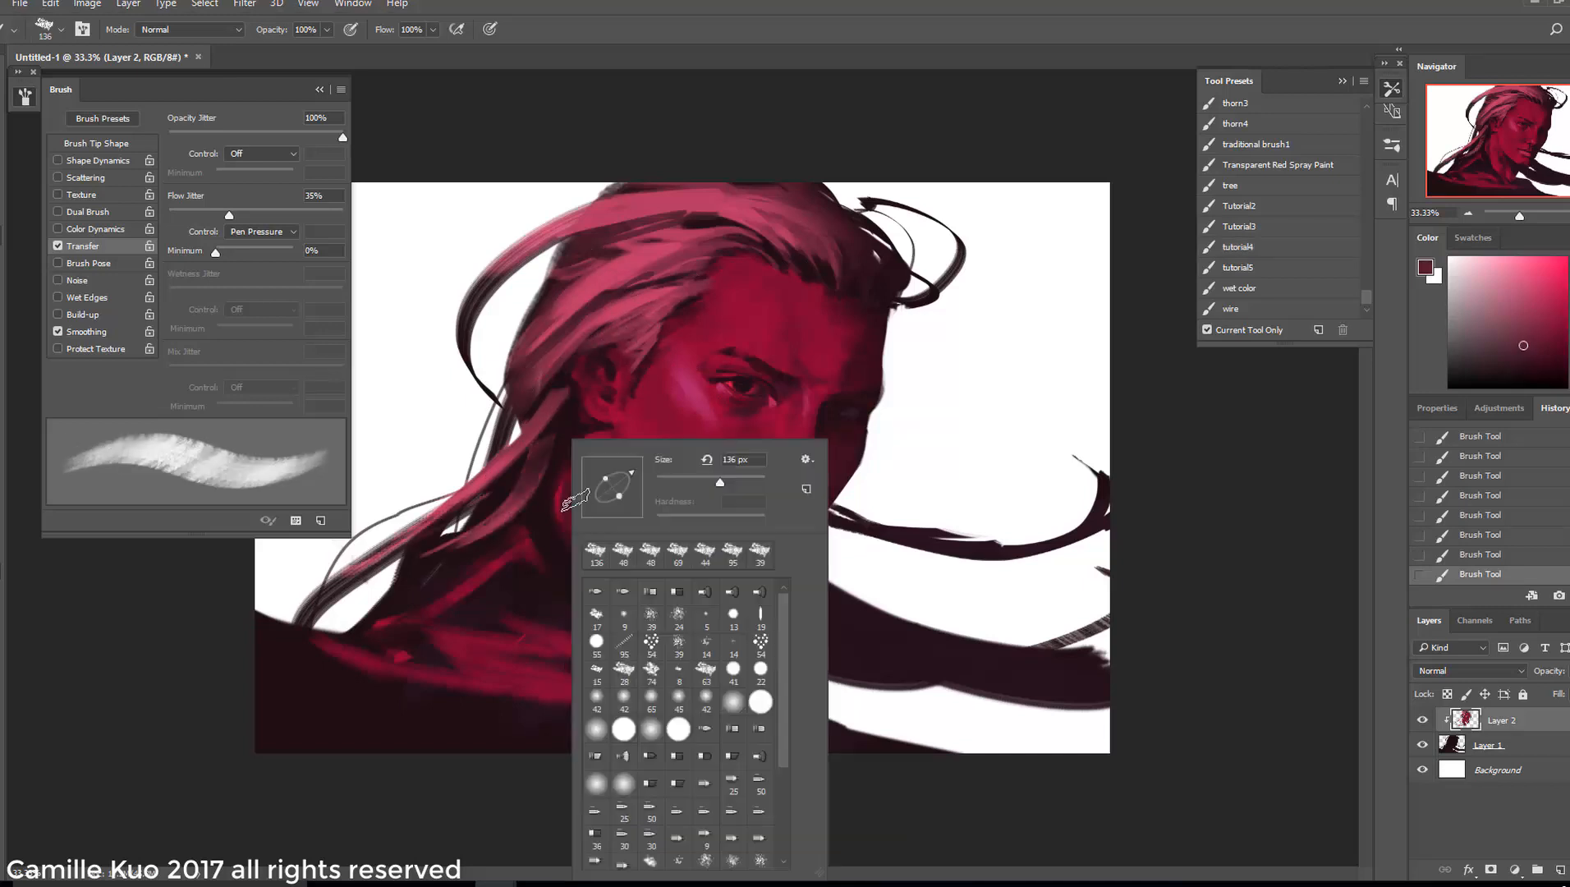
left_click(548, 470, "alt")
left_click_drag(548, 436, 504, 476)
left_click(694, 434, "alt")
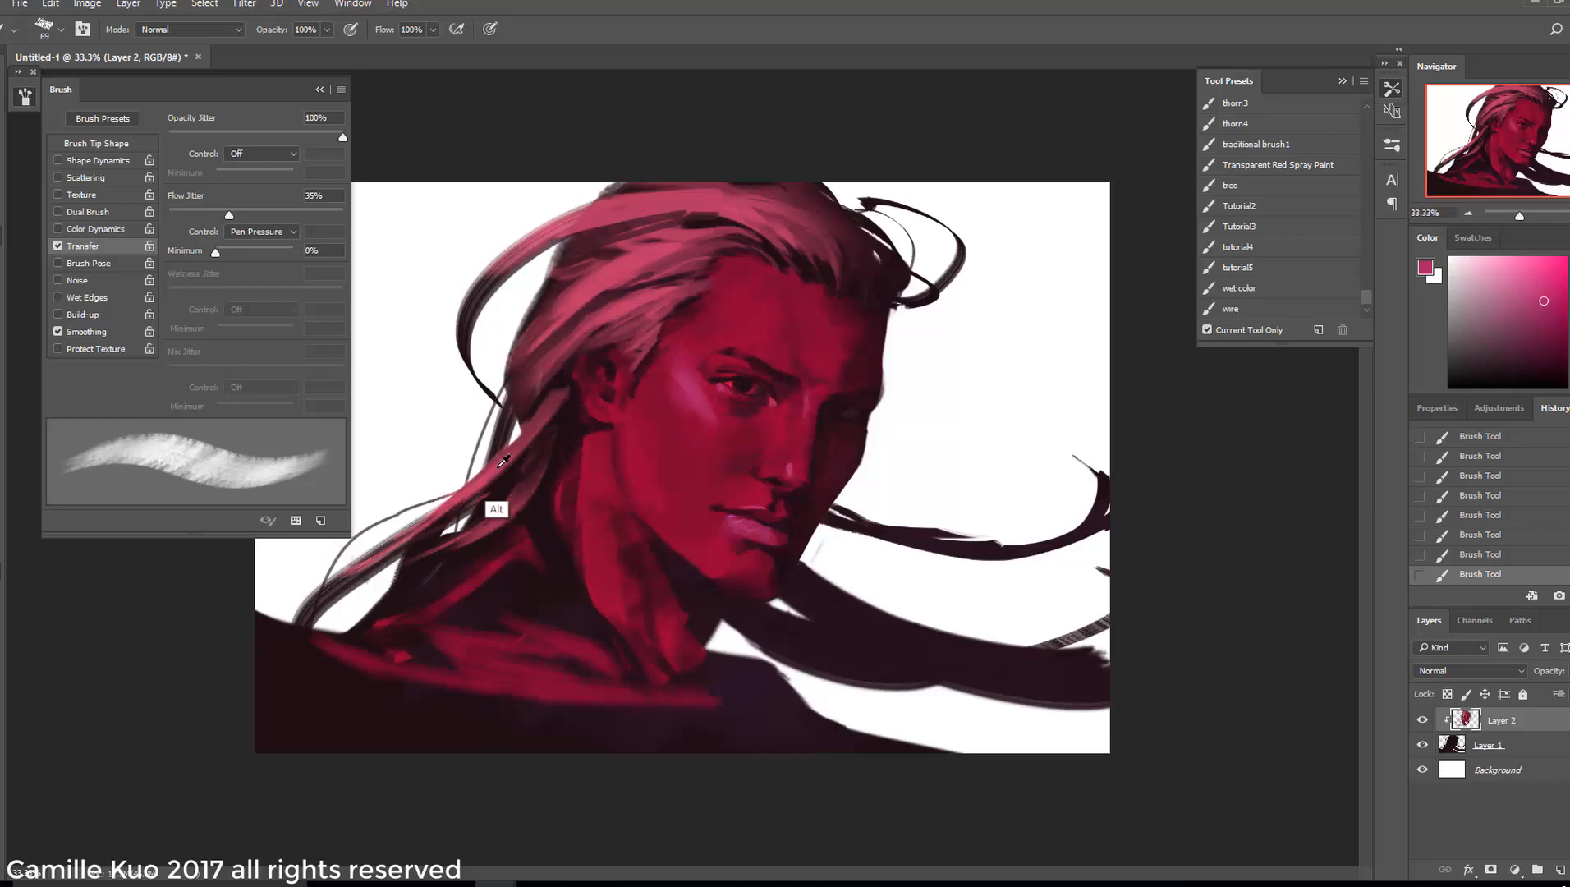
Sample a dark tone, reduce the Brush to 25 px, add fine strands behind the neck and undo the last stroke
left_click(534, 486, "alt")
right_click(546, 484)
left_click_drag(723, 474, 707, 474)
left_click_drag(551, 437, 466, 547)
key("ctrl+z")
Sample a dark hair tone and define the strands at the temple with a 34 px Brush
left_click(807, 257, "alt")
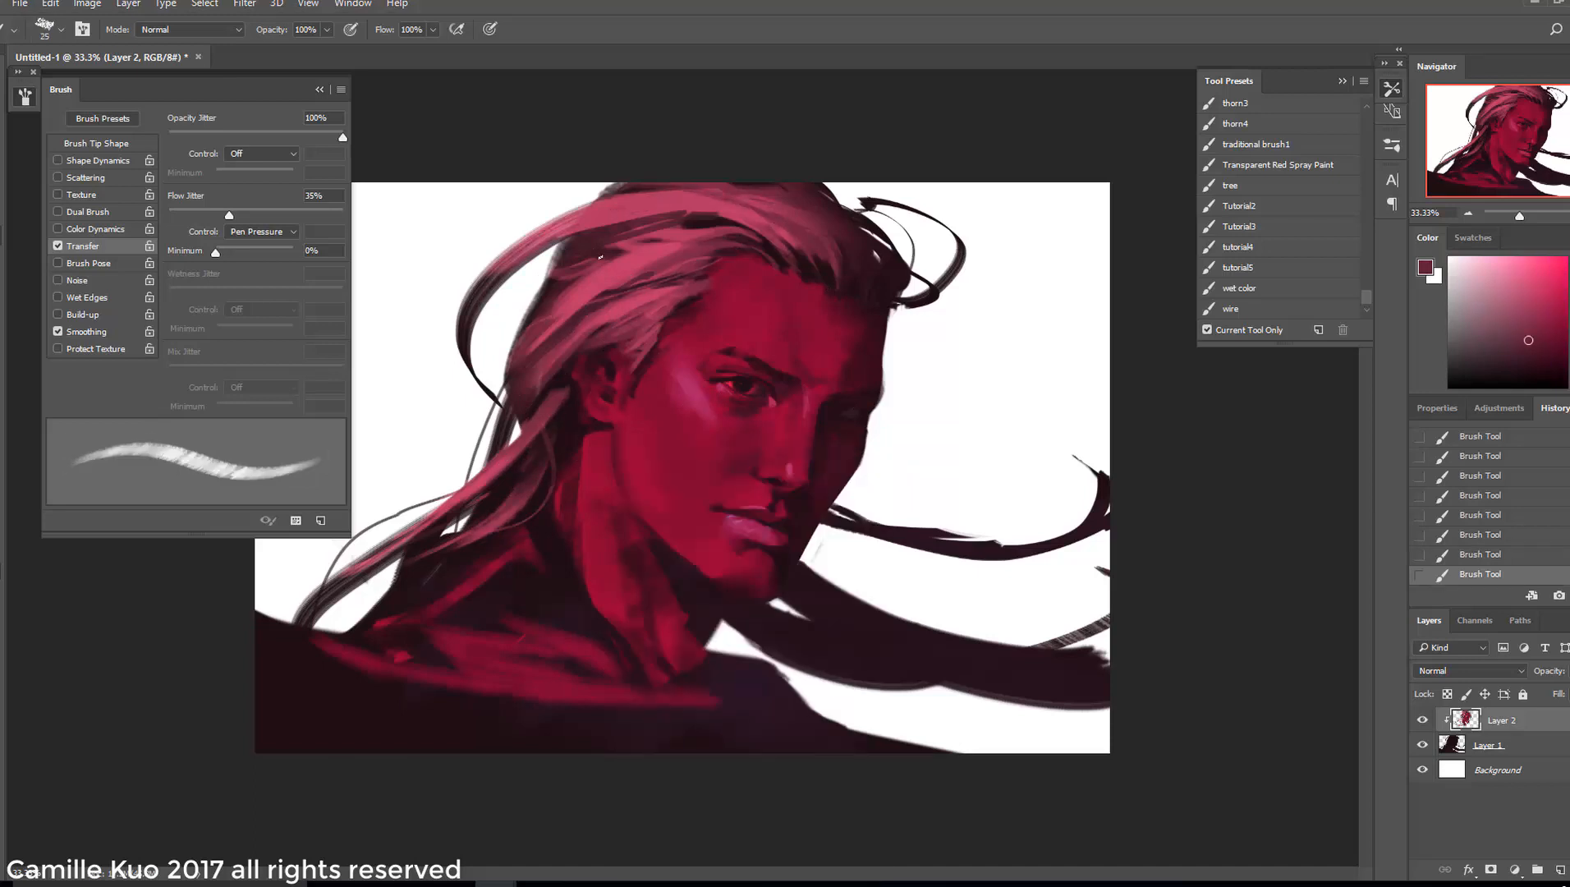
left_click_drag(660, 325, 647, 340)
right_click(652, 336)
left_click_drag(789, 385, 772, 396)
left_click(622, 357, "alt")
right_click(624, 351)
Try dark strokes along the hairline with a 62 px Brush and step back through them
right_click(733, 291)
left_click_drag(866, 330, 872, 330)
left_click_drag(714, 294, 691, 285)
key("ctrl+alt+z")
key("ctrl+alt+z")
key("ctrl+alt+z")
key("ctrl+shift+z")
Set the Brush to 73 px, soften the hairline above the forehead and enlarge the tip to 111 px
right_click(746, 323)
left_click_drag(884, 359, 893, 359)
left_click_drag(720, 288, 712, 277)
right_click(796, 382)
left_click_drag(942, 420, 898, 416)
Sample the cheek's pink, start with a 25 px Brush and paint a highlight on the forehead above the eyebrow
left_click(692, 420, "alt")
right_click(796, 383)
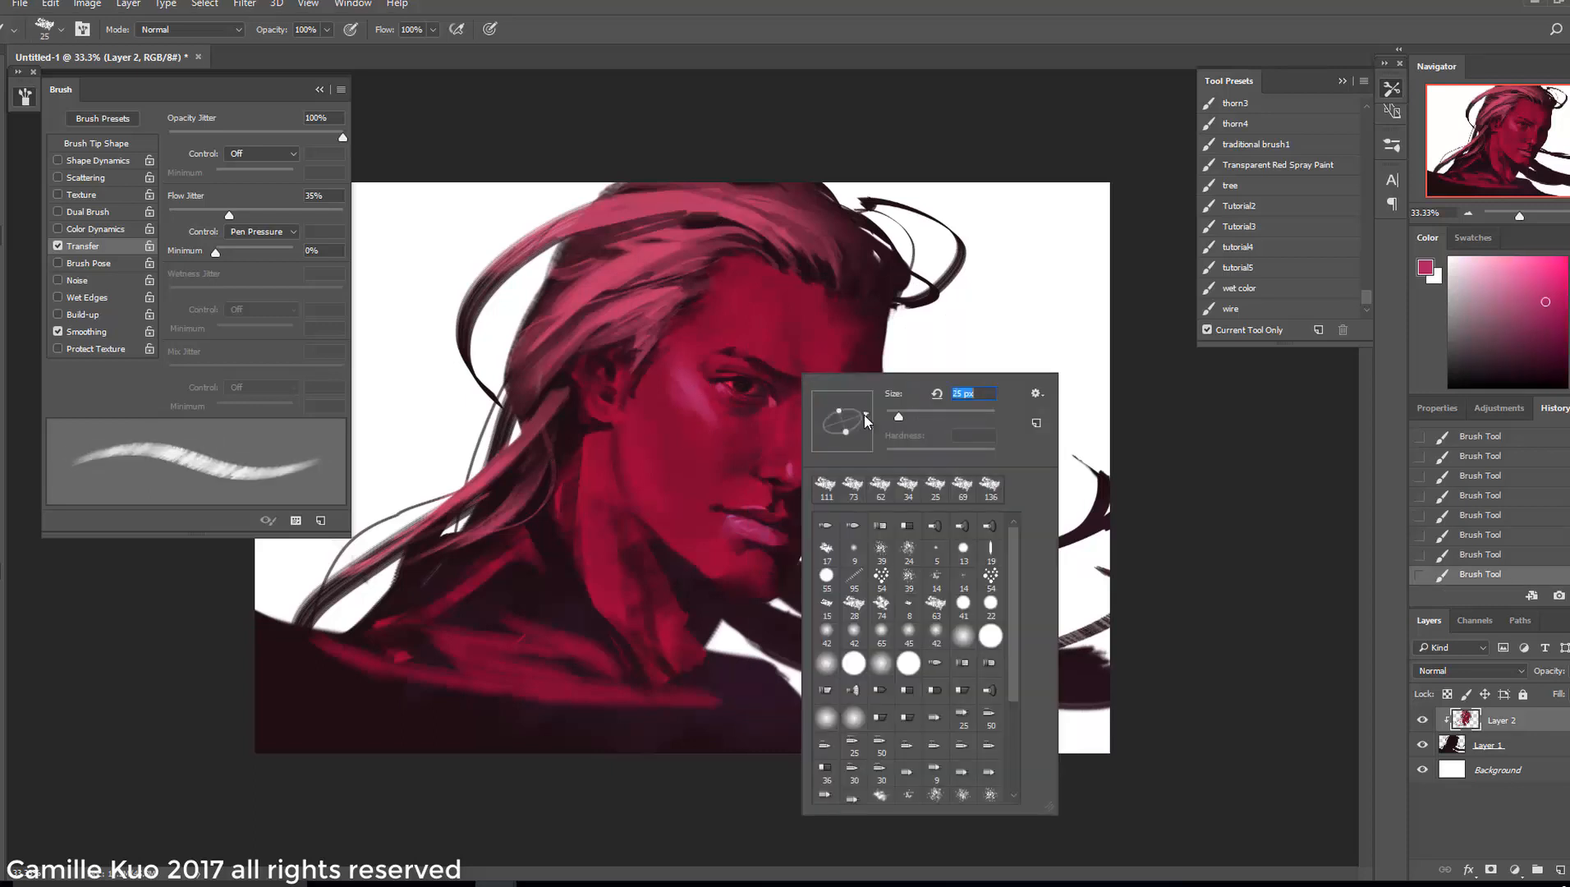
left_click(724, 359)
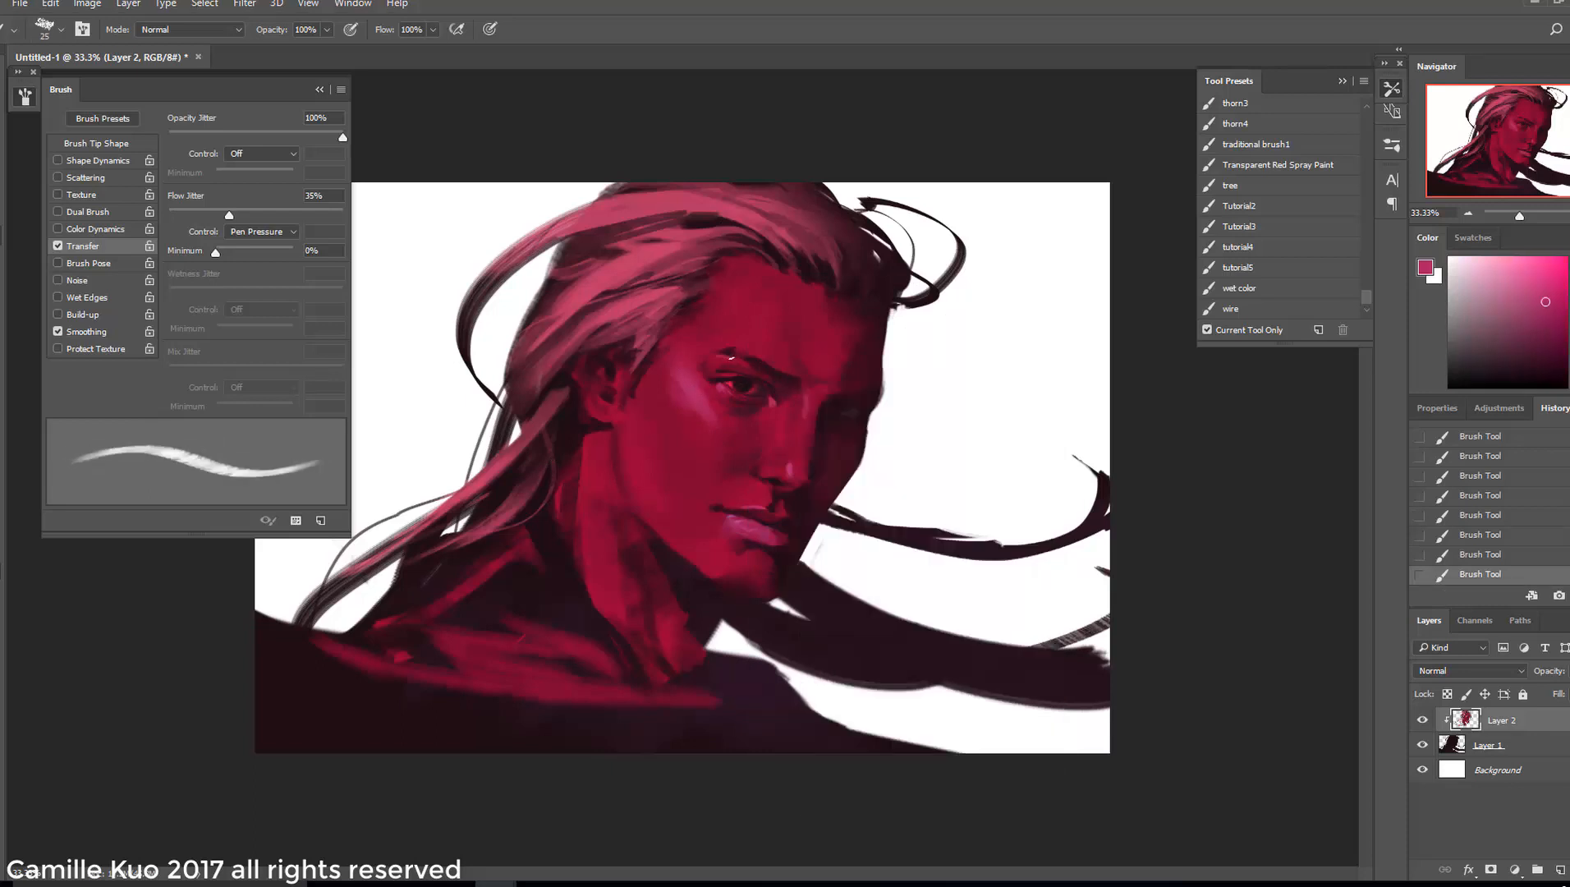
right_click(739, 360)
left_click(763, 361)
mouse_move(873, 407)
left_mouse_down()
mouse_move(937, 419)
mouse_move(945, 394)
left_mouse_up()
right_click(749, 353)
left_click(786, 371)
right_click(795, 373)
right_click(777, 347)
left_click(745, 345)
left_click_drag(764, 338, 746, 321)
Sample the cheek's pink again and dab a highlight on the nose with a 31 px Brush
left_click(708, 419, "alt")
right_click(726, 491)
left_click_drag(894, 482, 865, 482)
left_click(793, 468)
left_click(790, 466, "alt")
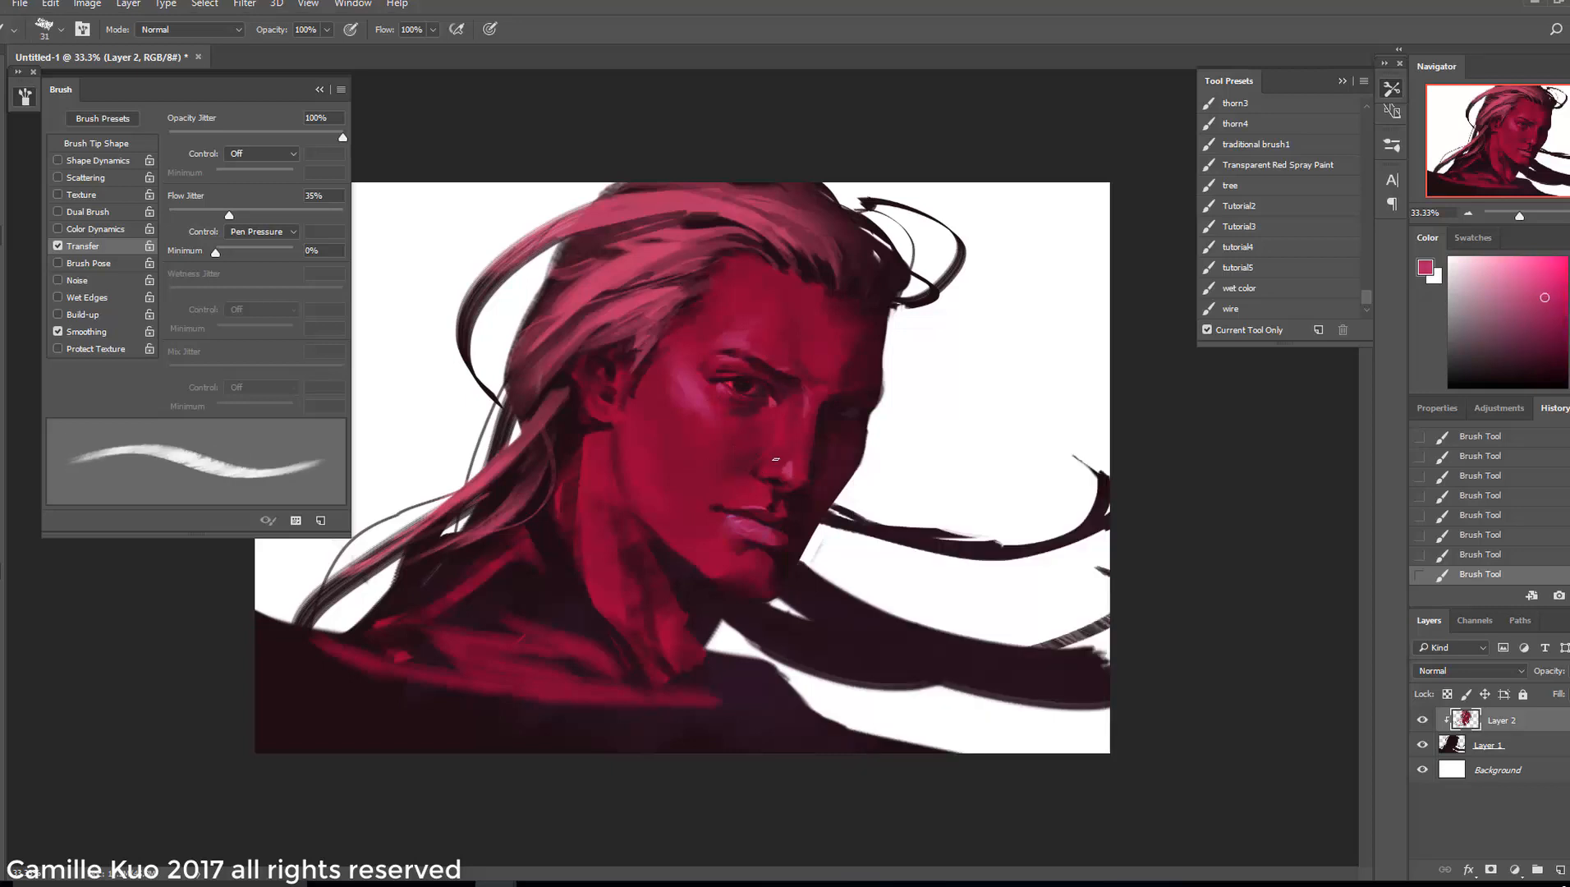
Rotate the Brush tip, reduce it to 21 px and refine the highlight along the bridge of the nose
right_click(788, 469)
left_click(782, 411)
left_click(785, 409, "alt")
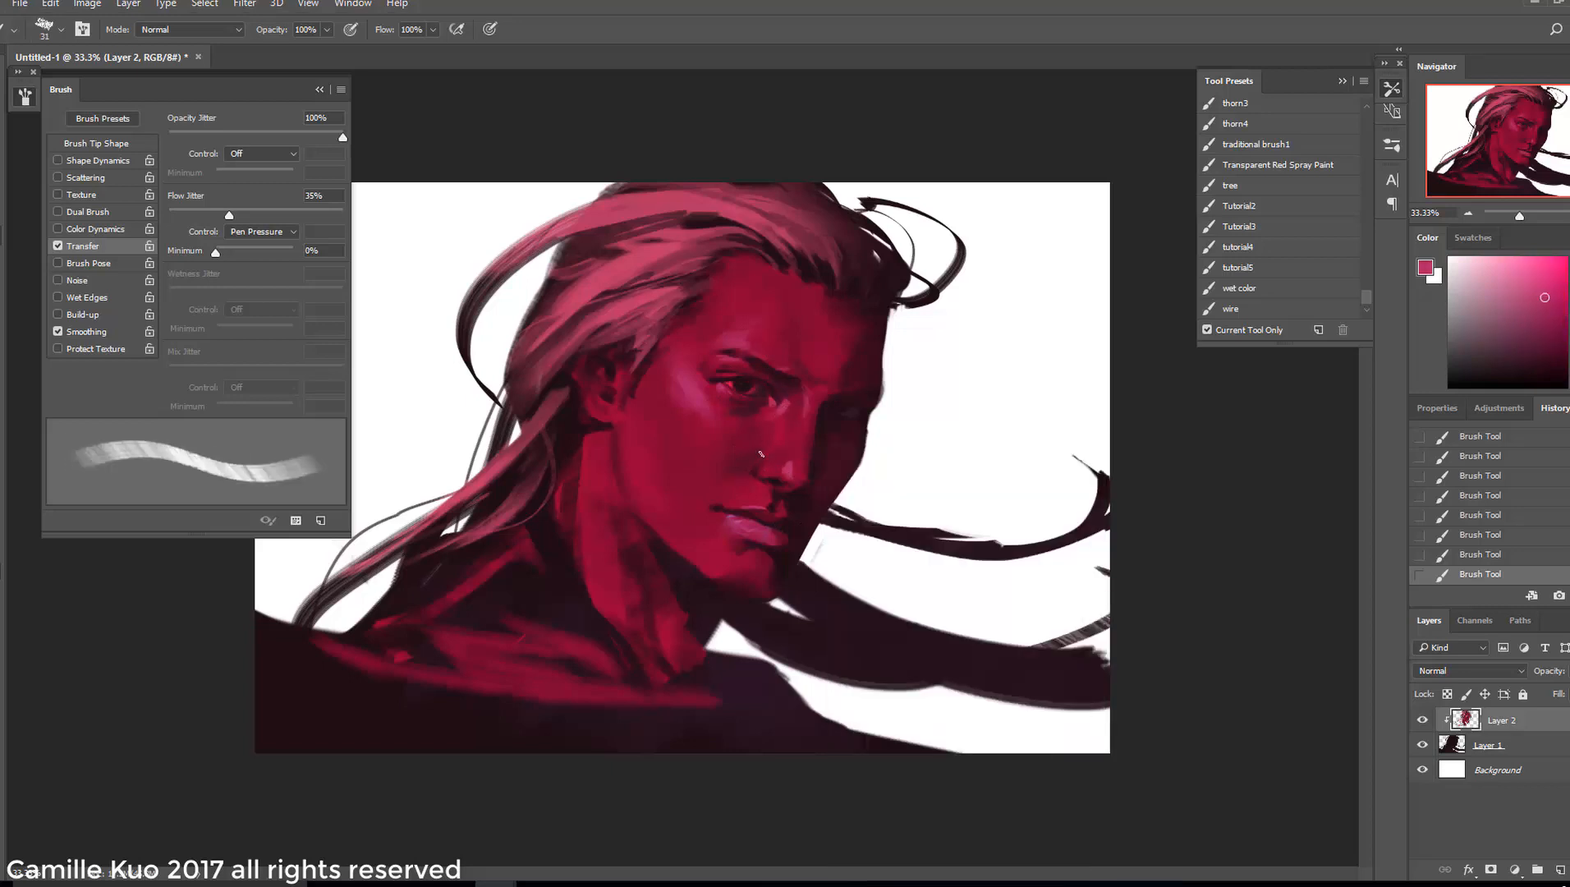
left_click(781, 407, "alt")
right_click(786, 404)
left_click_drag(925, 451, 917, 451)
left_click(782, 409)
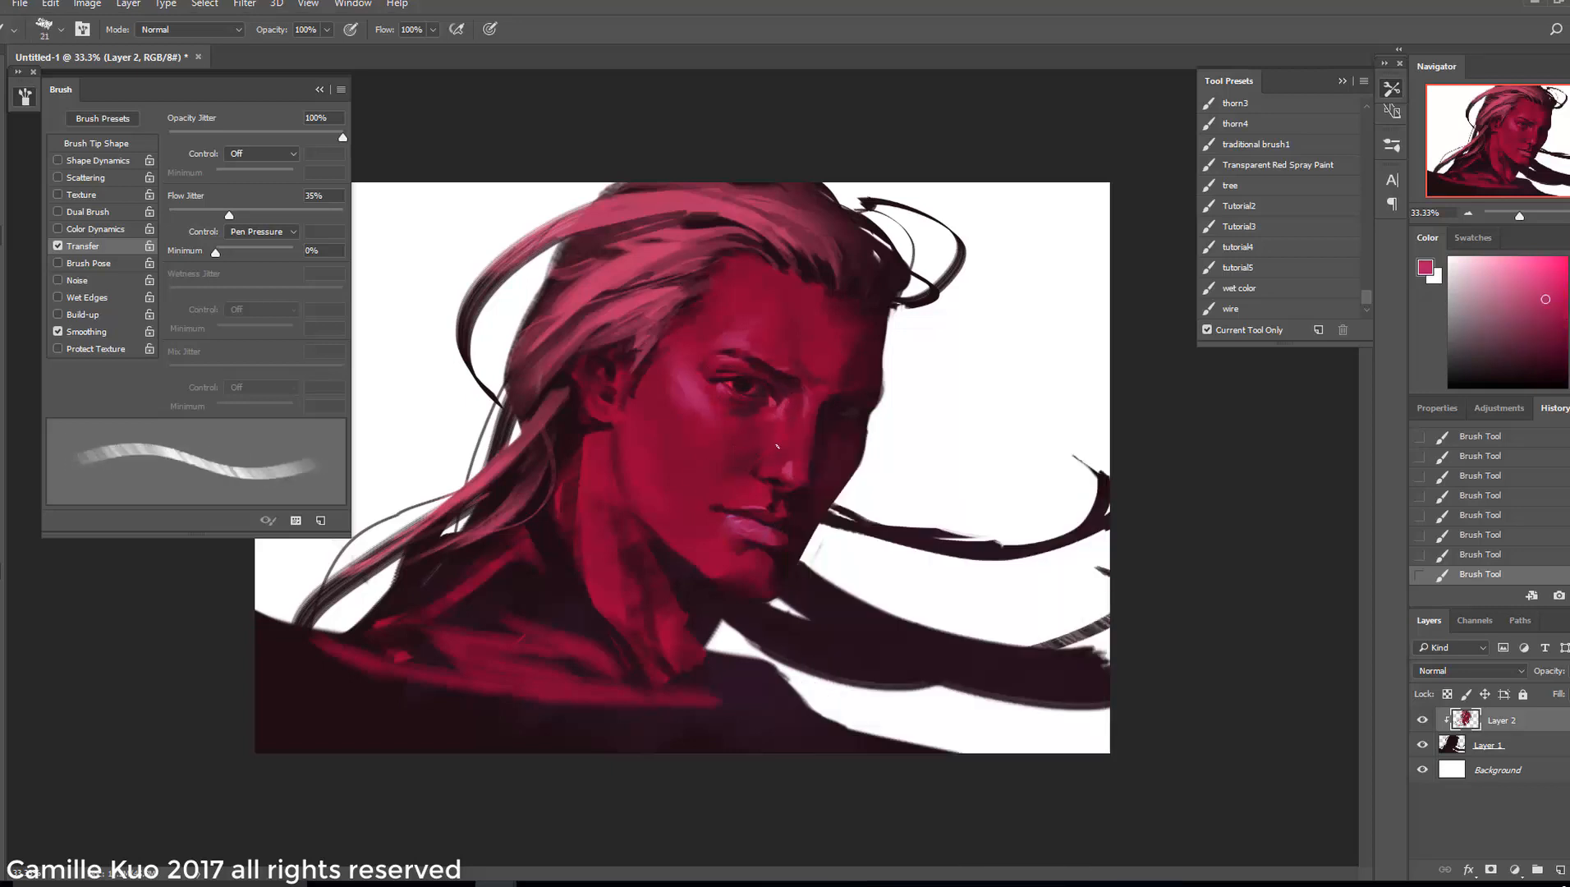
Sample a pink beside the eye, flatten the Brush tip and paint a fine highlight on the upper eyelid
left_click(727, 384, "alt")
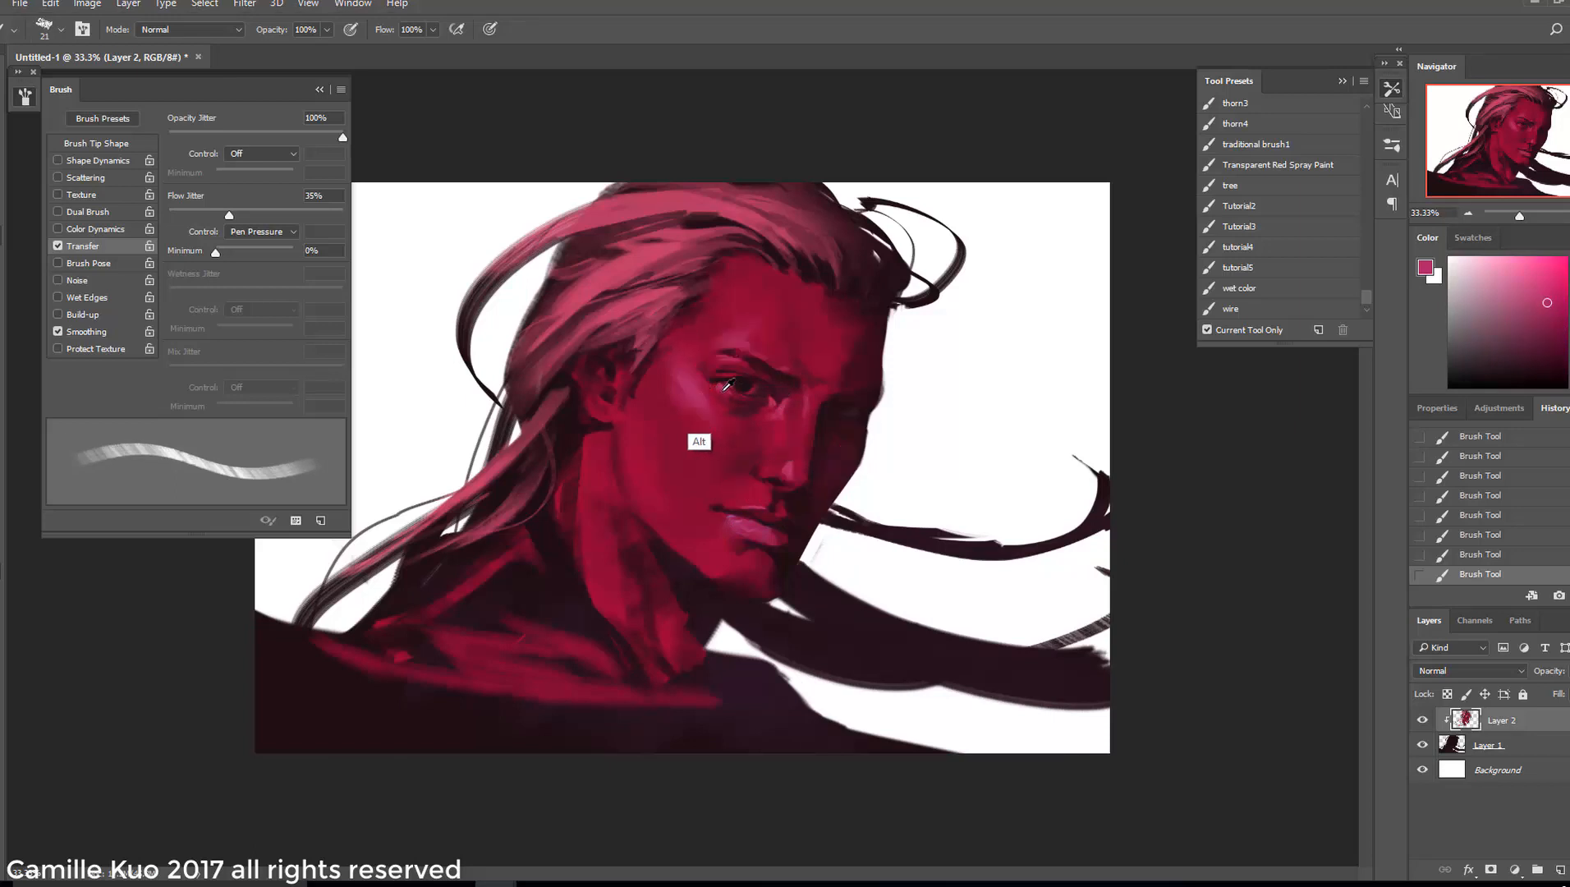
right_click(775, 371)
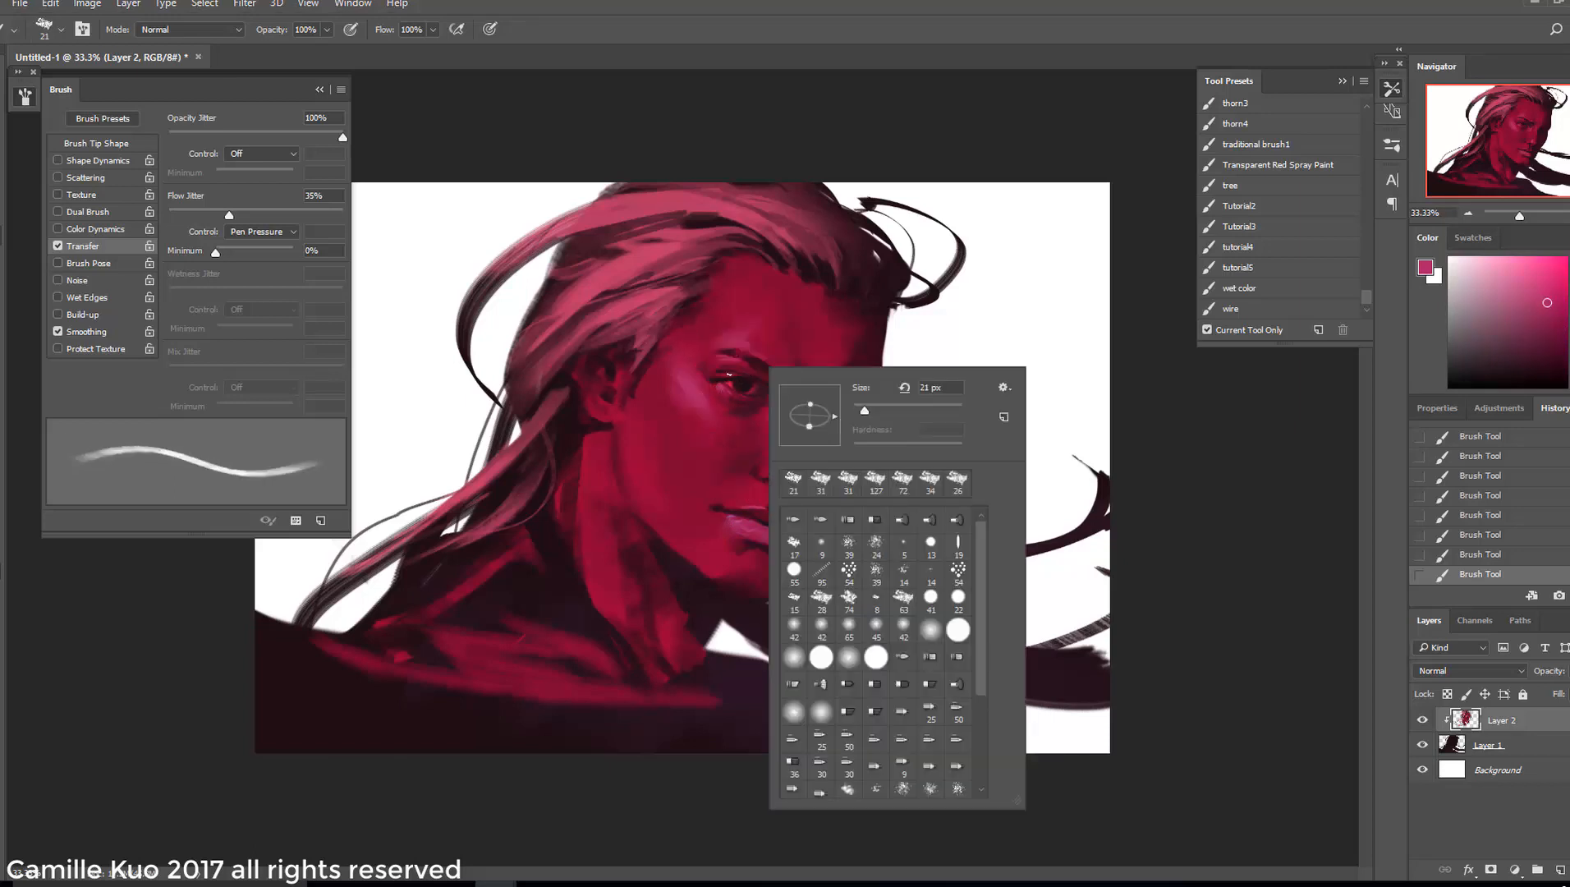
left_click(720, 379)
right_click(774, 380)
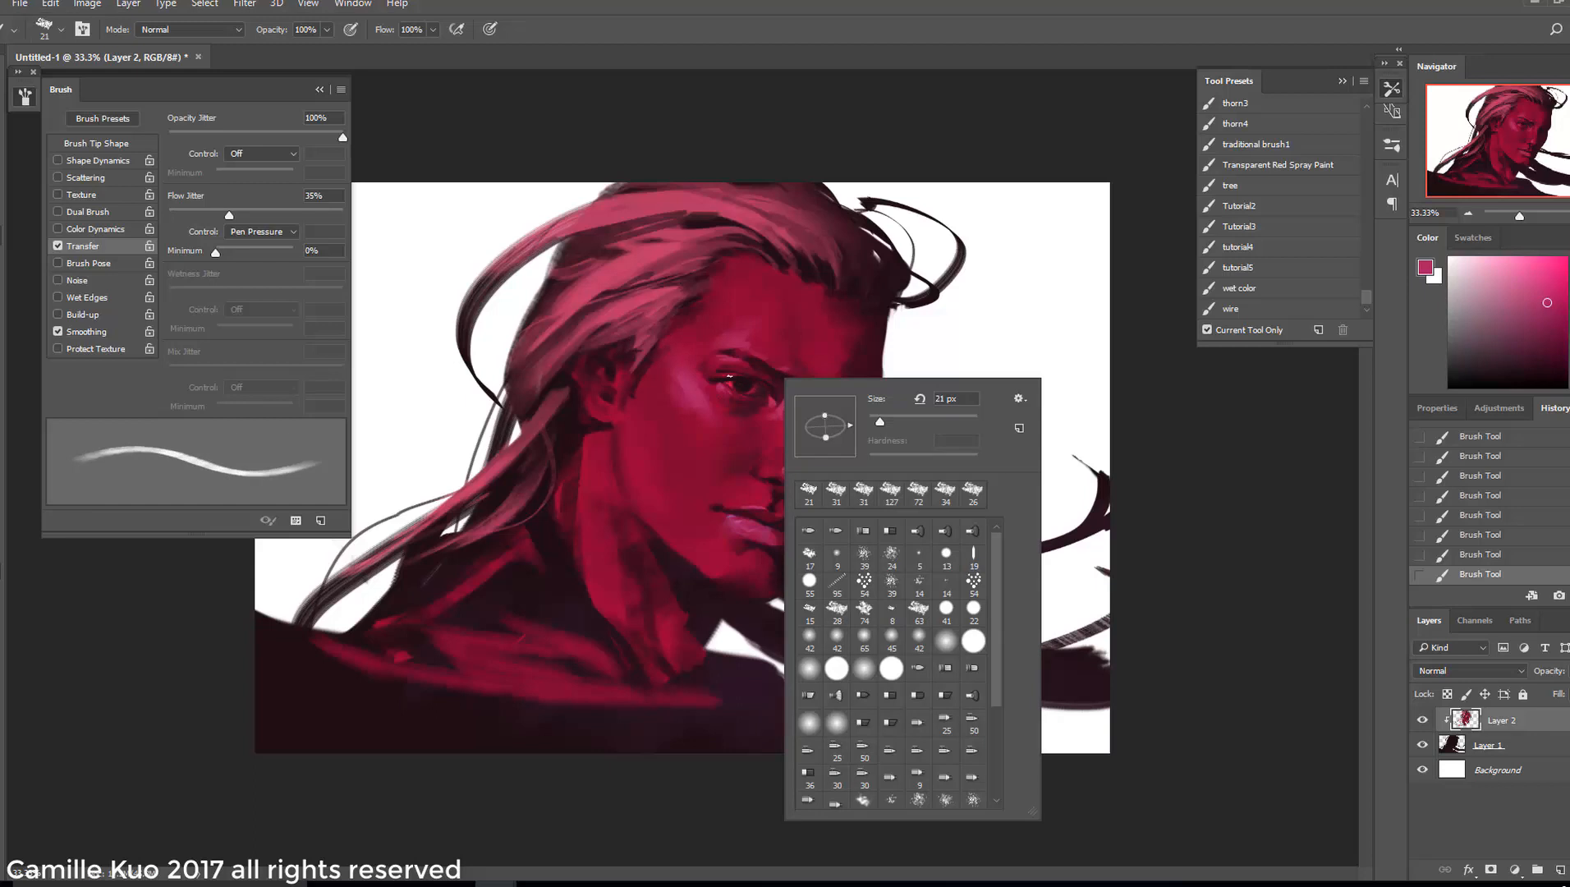
left_click(724, 390)
Enlarge the Brush to 34 px and paint sampled crimson between the eyebrow's outer end and the eye
right_click(717, 371)
left_click_drag(845, 413, 851, 413)
left_click(716, 370)
left_click(721, 370, "alt")
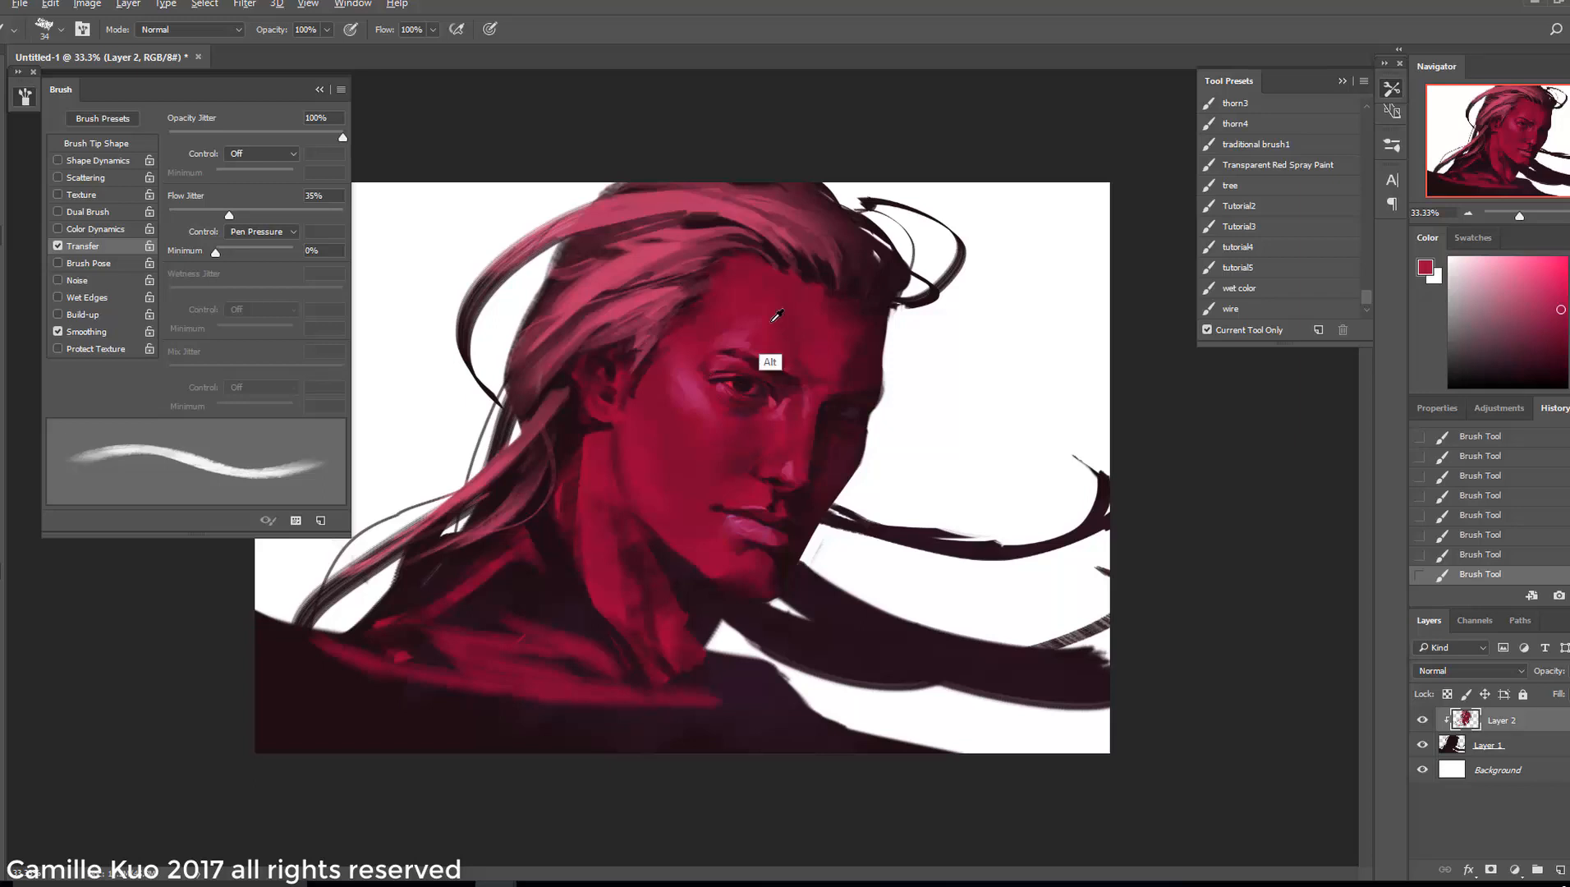
Sample tones beside the inner eye and shift the colour to a dark pure red for the nose shading
left_click(790, 396, "alt")
left_click(796, 411, "alt")
left_click(784, 384, "alt")
left_click(785, 384, "alt")
left_click_drag(1568, 263, 1569, 288)
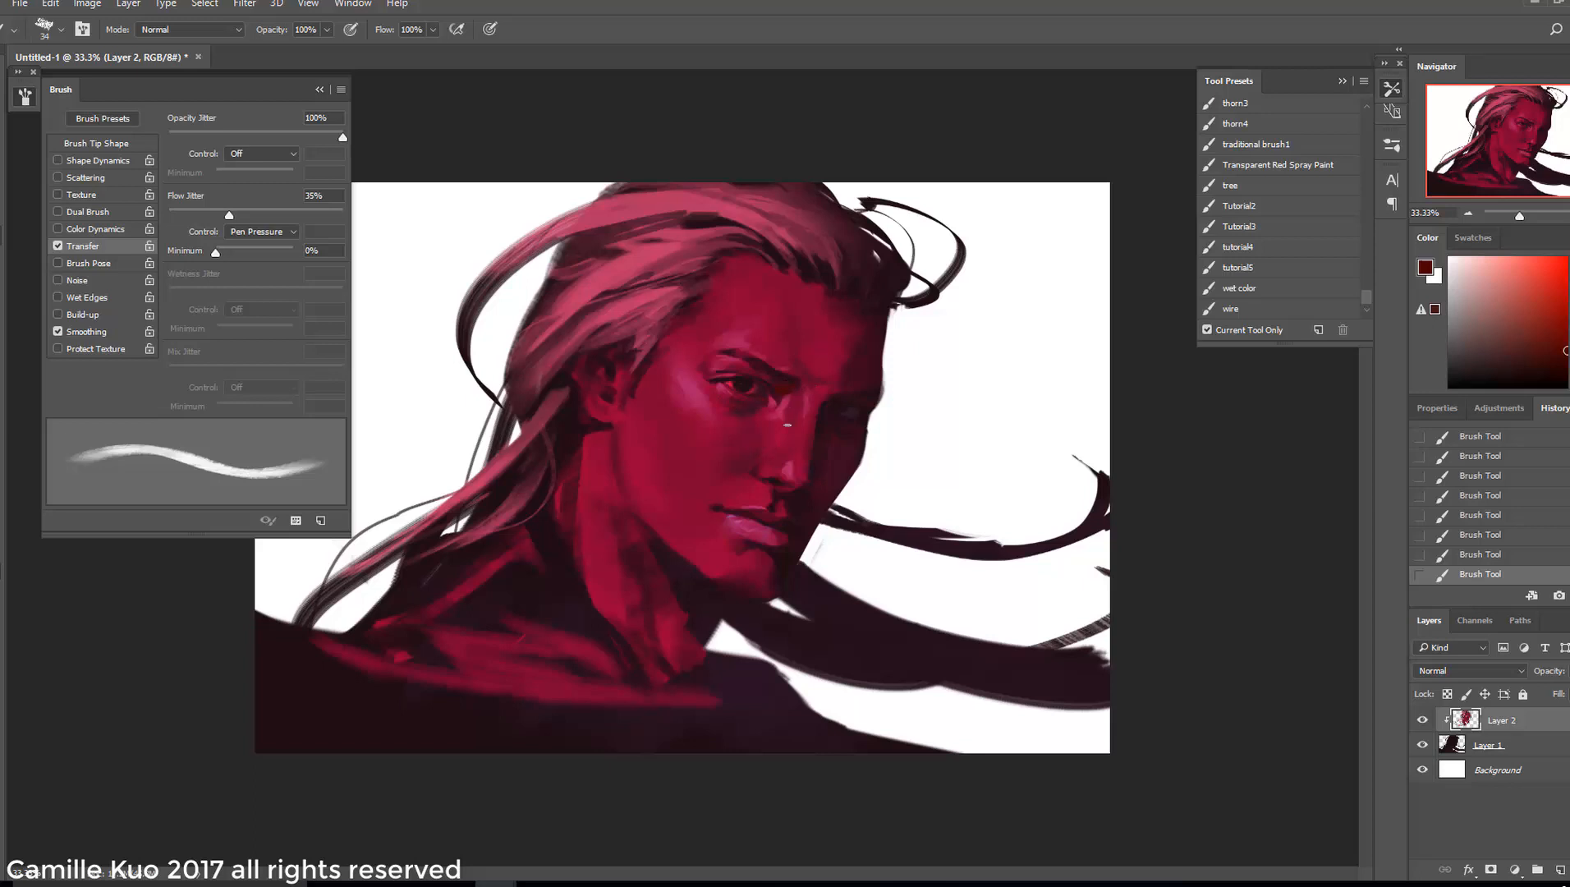
Rotate the Brush tip, redo the dark red shading beneath the nose and sample a crimson from the cheek
right_click(739, 514)
left_click_drag(900, 490, 895, 503)
left_click(781, 482)
key("ctrl+alt+z")
key("ctrl+alt+z")
left_click_drag(789, 492, 775, 484)
left_click(718, 397, "alt")
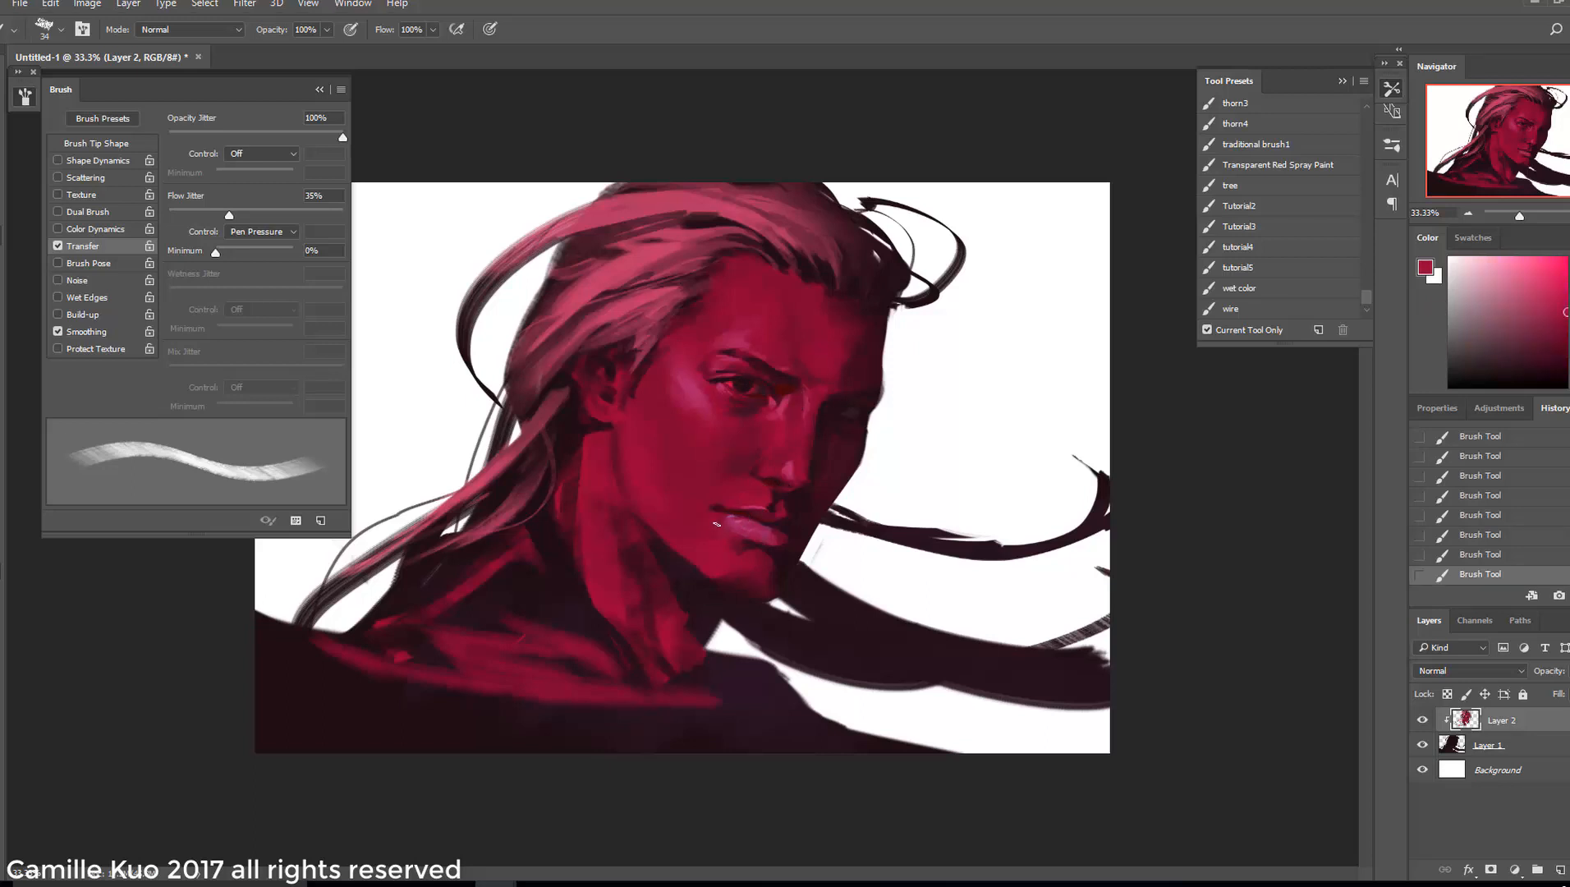
Enlarge the Brush and sample crimson tones beside the mouth corner and from the chin for the skin around the lips
left_click(726, 516, "alt")
key("bracketright")
key("bracketright")
key("bracketright")
key("bracketright")
key("bracketright")
key("bracketright")
key("bracketright")
key("bracketright")
left_click(719, 555, "alt")
left_click(724, 555, "alt")
Reduce the Brush to 23 px and dab sampled pink touches along the upper lip near the mouth corner
right_click(739, 543)
left_click(879, 479)
left_click(726, 525)
left_click(721, 518, "alt")
right_click(726, 522)
left_click(854, 480)
left_click(735, 522)
right_click(741, 522)
left_click(863, 481)
left_click(726, 517)
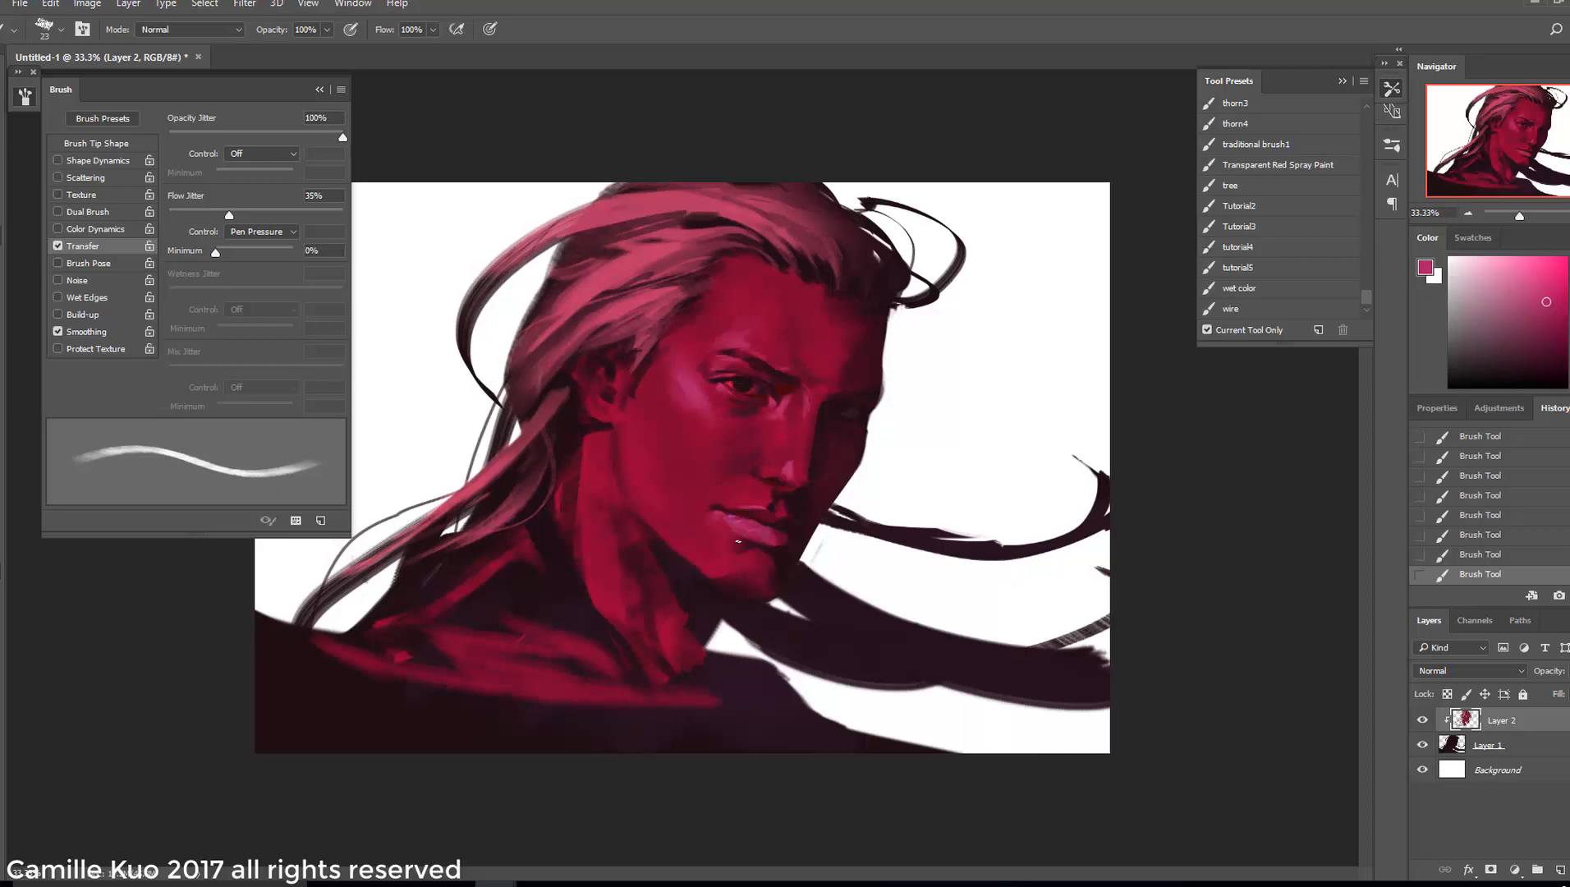
Touch up the lower lip with the same pink and rotate the 23 px Brush tip
right_click(779, 499)
left_click(844, 478)
left_click(757, 535)
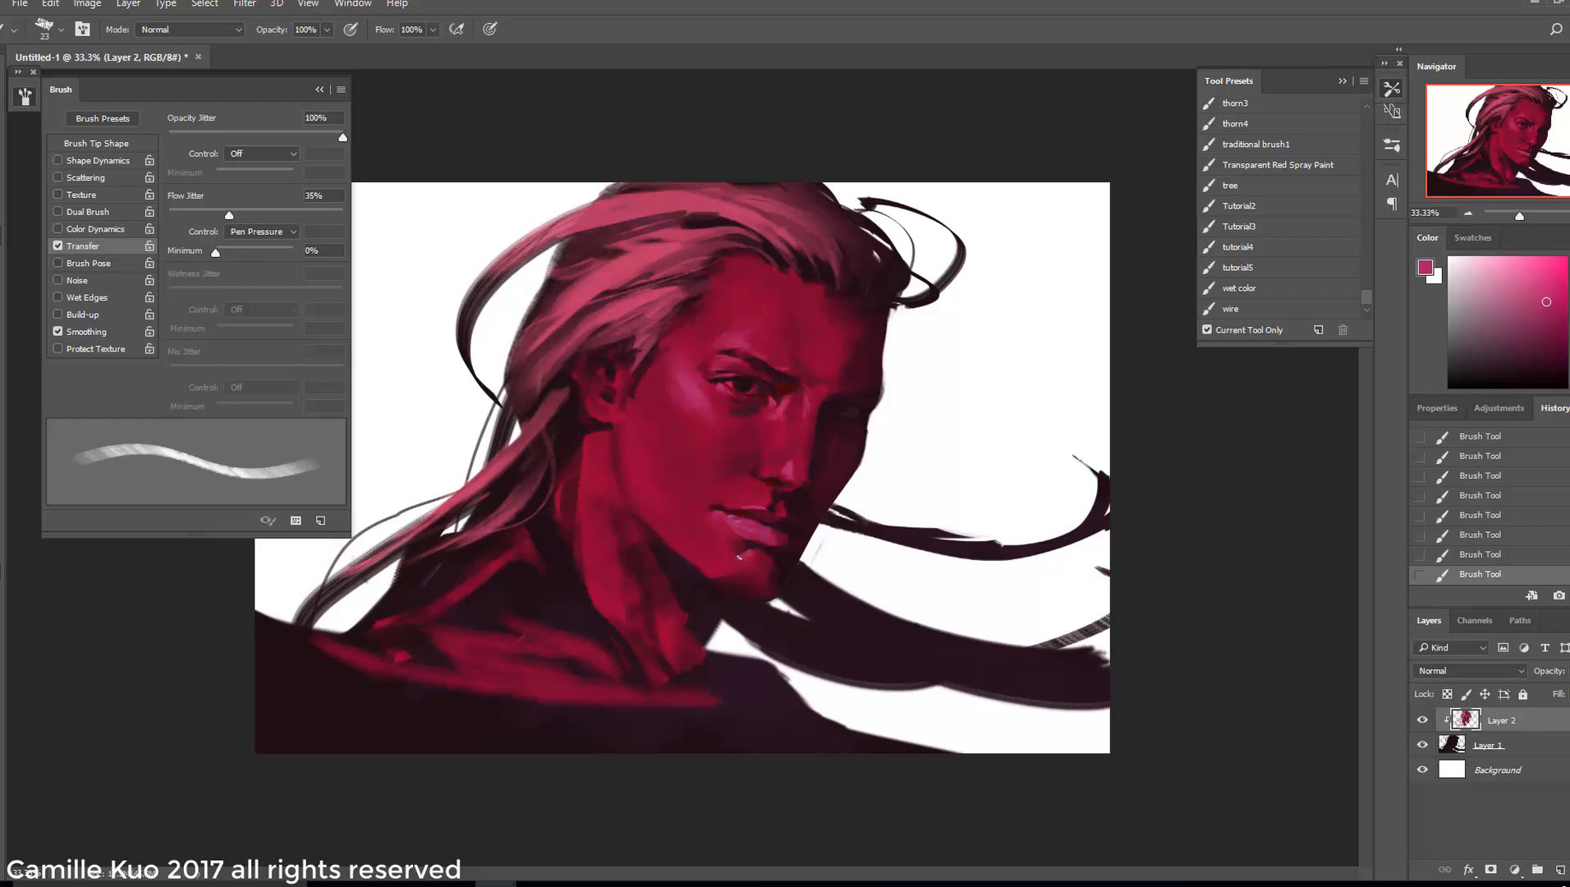
right_click(694, 519)
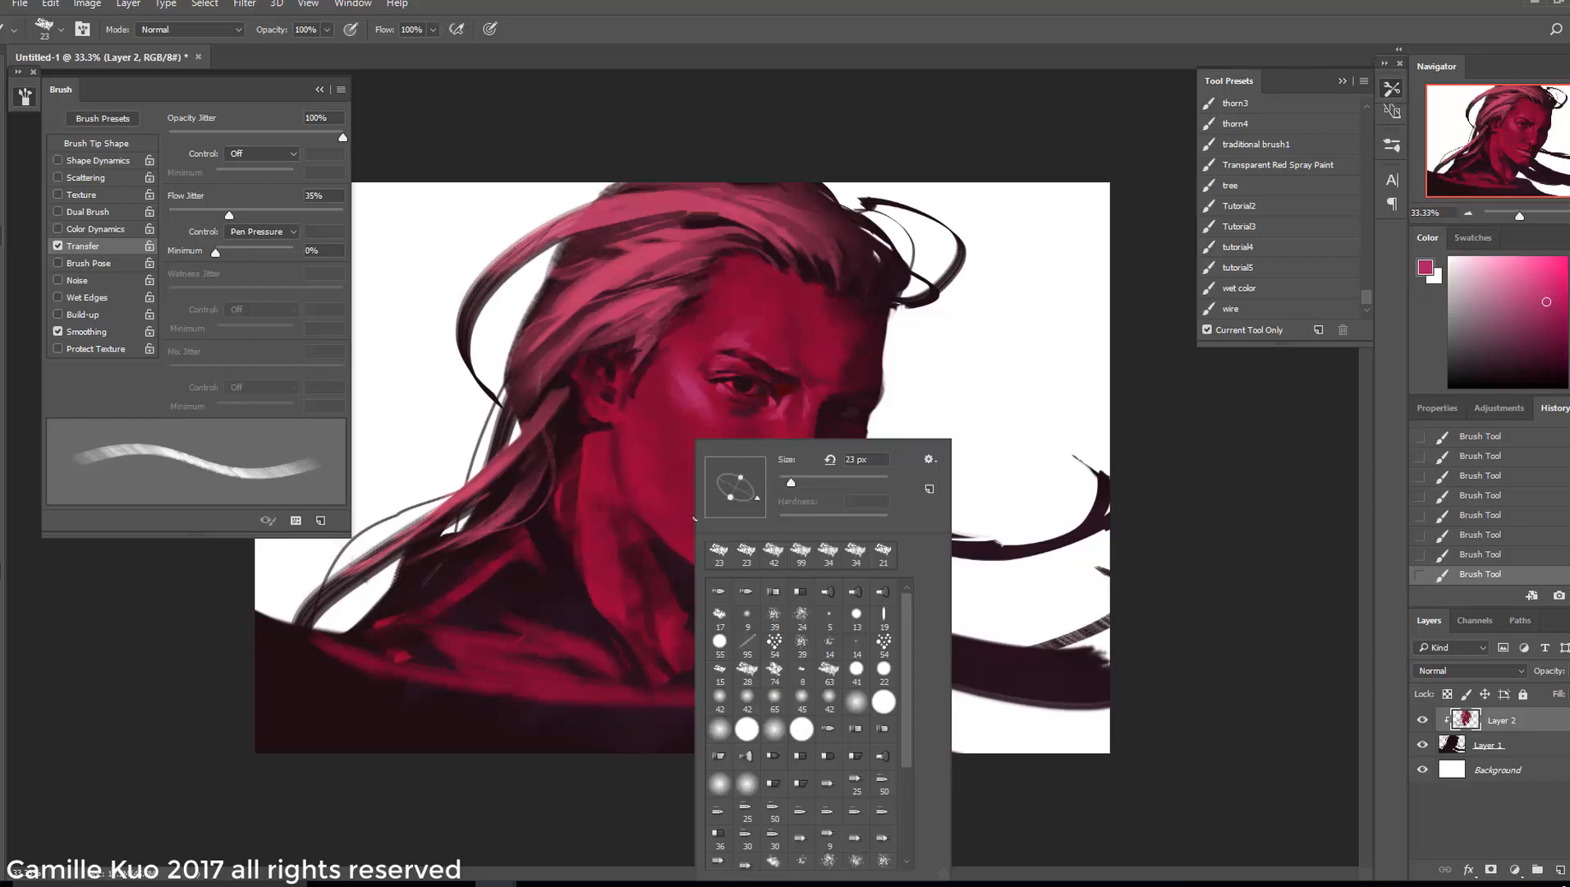
left_click_drag(756, 498, 749, 514)
Enlarge the Brush to 111 px, choose a dark pure red and start shading the neck below the jaw
left_click_drag(633, 508, 655, 548)
left_click(1461, 534)
left_click(655, 542, "alt")
key("bracketright")
key("bracketright")
key("bracketright")
key("bracketright")
left_click(634, 545, "alt")
left_click(783, 387, "alt")
right_click(733, 437)
left_click_drag(855, 479, 867, 480)
left_click_drag(642, 581, 639, 561)
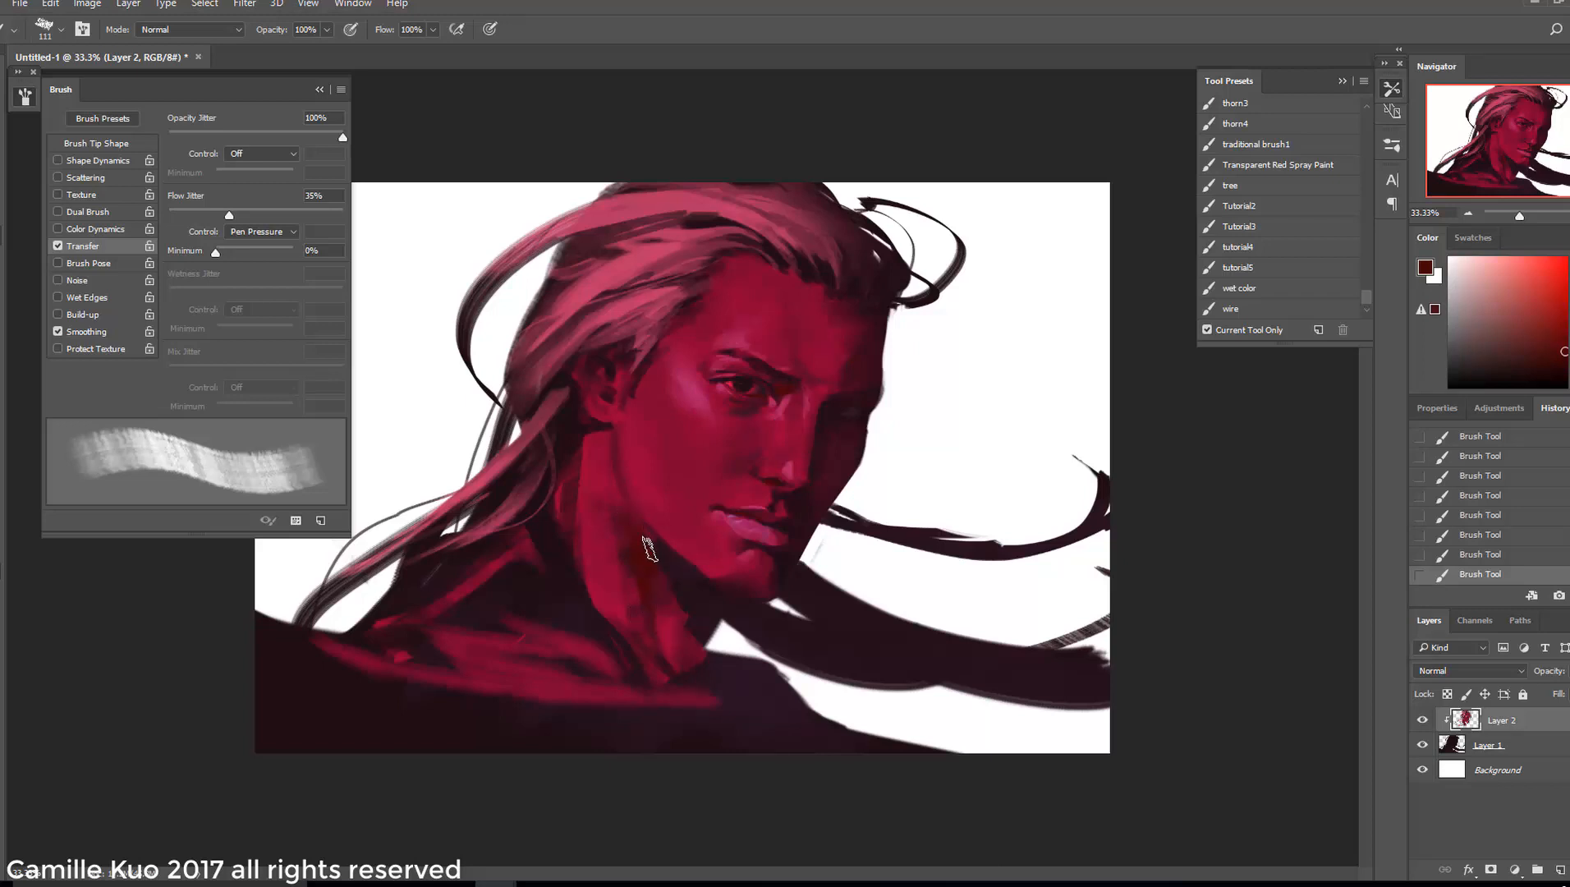
Adjust the Brush size and extend the dark red shading along the neck under the jawline
right_click(741, 496)
left_click_drag(857, 486, 843, 486)
left_click_drag(626, 511, 679, 566)
right_click(657, 624)
left_click_drag(843, 486, 809, 486)
left_click(629, 573)
Dab dark red beside the ear and resize the Brush again
right_click(669, 526)
left_click(665, 372)
right_click(645, 366)
left_click(610, 398)
left_click_drag(806, 424, 737, 415)
right_click(643, 376)
Deepen the dark red shadows on the neck and above the collarbone with varied Brush sizes
left_click(626, 558)
right_click(672, 542)
left_click(579, 587)
mouse_move(764, 483)
left_mouse_down()
mouse_move(830, 482)
mouse_move(790, 483)
left_mouse_up()
right_click(722, 560)
left_click(626, 649)
right_click(647, 612)
left_click(538, 722)
right_click(654, 526)
left_click(632, 508)
Pick the tutorial5 preset, sample crimson at the neck base, try a broad stroke across the shoulder and undo it
left_click(1271, 275)
left_click(637, 668, "alt")
right_click(644, 669)
mouse_move(283, 647)
left_mouse_down()
mouse_move(676, 743)
mouse_move(698, 735)
left_mouse_up()
key("ctrl+alt+z")
key("ctrl+alt+z")
Set Opacity Jitter to 0% and Flow Jitter to 100%, and paint broad crimson strokes across the shoulder, undoing one try
left_click(327, 29)
mouse_move(169, 137)
left_mouse_down()
mouse_move(273, 138)
mouse_move(169, 137)
left_mouse_up()
left_click_drag(169, 215, 343, 215)
left_click_drag(261, 657, 631, 743)
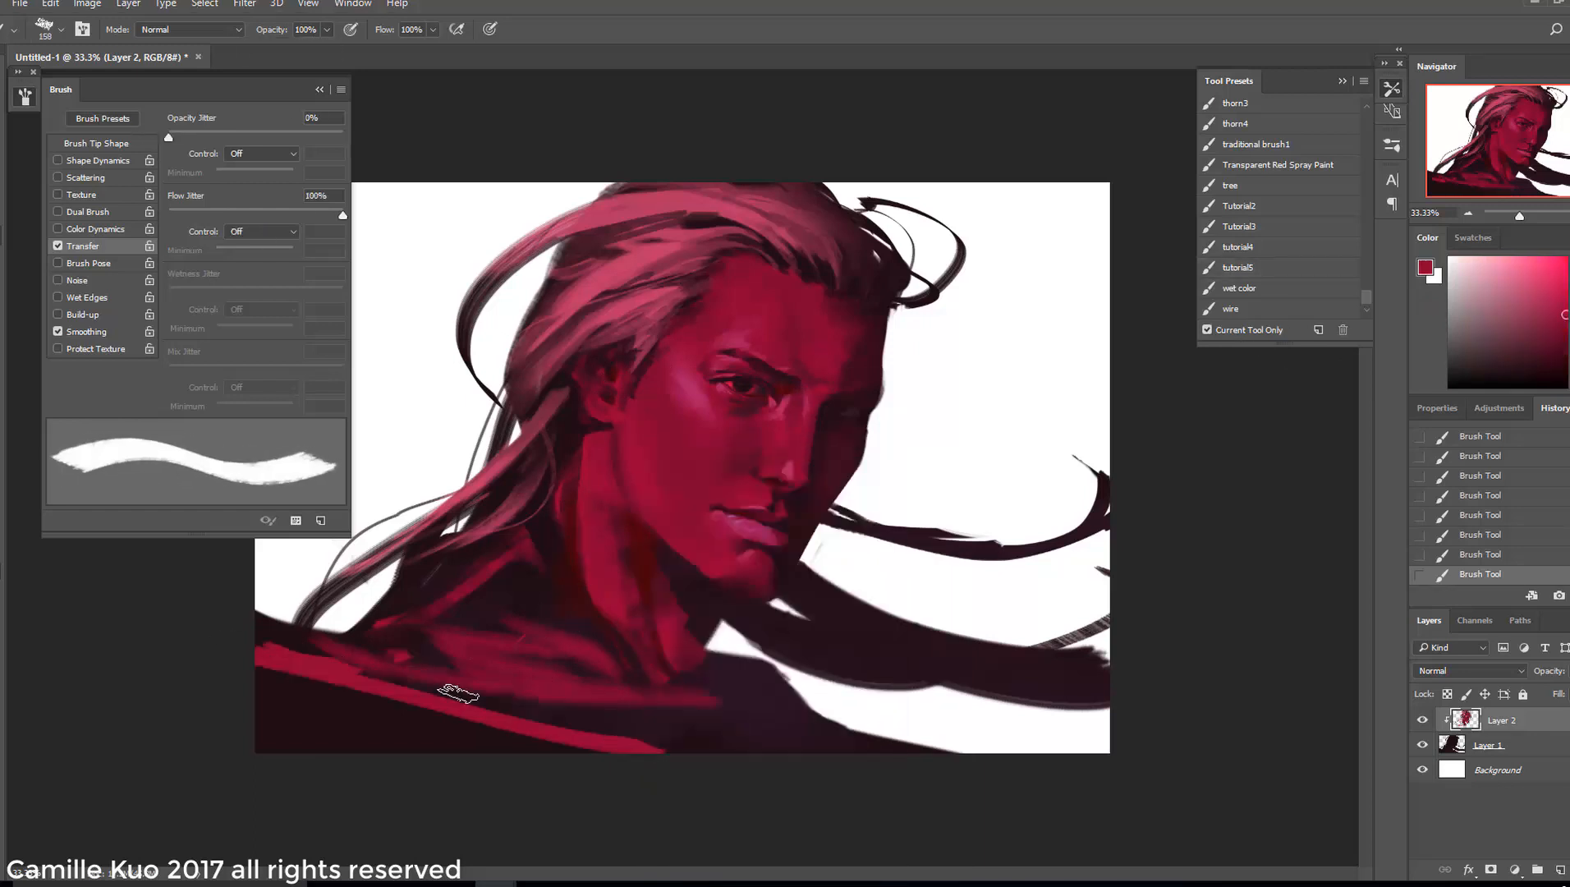
left_click_drag(345, 665, 825, 727)
key("ctrl+alt+z")
key("ctrl+alt+z")
left_click_drag(261, 669, 732, 736)
right_click(840, 673)
left_click_drag(986, 483, 1016, 483)
Switch to the tutorial4 preset, sample dark red from the side of the neck and set the Brush to 45 px
left_click(1238, 247)
left_click(578, 581, "alt")
right_click(675, 649)
mouse_move(801, 482)
left_mouse_down()
mouse_move(838, 483)
mouse_move(735, 482)
left_mouse_up()
right_click(663, 641)
right_click(618, 526)
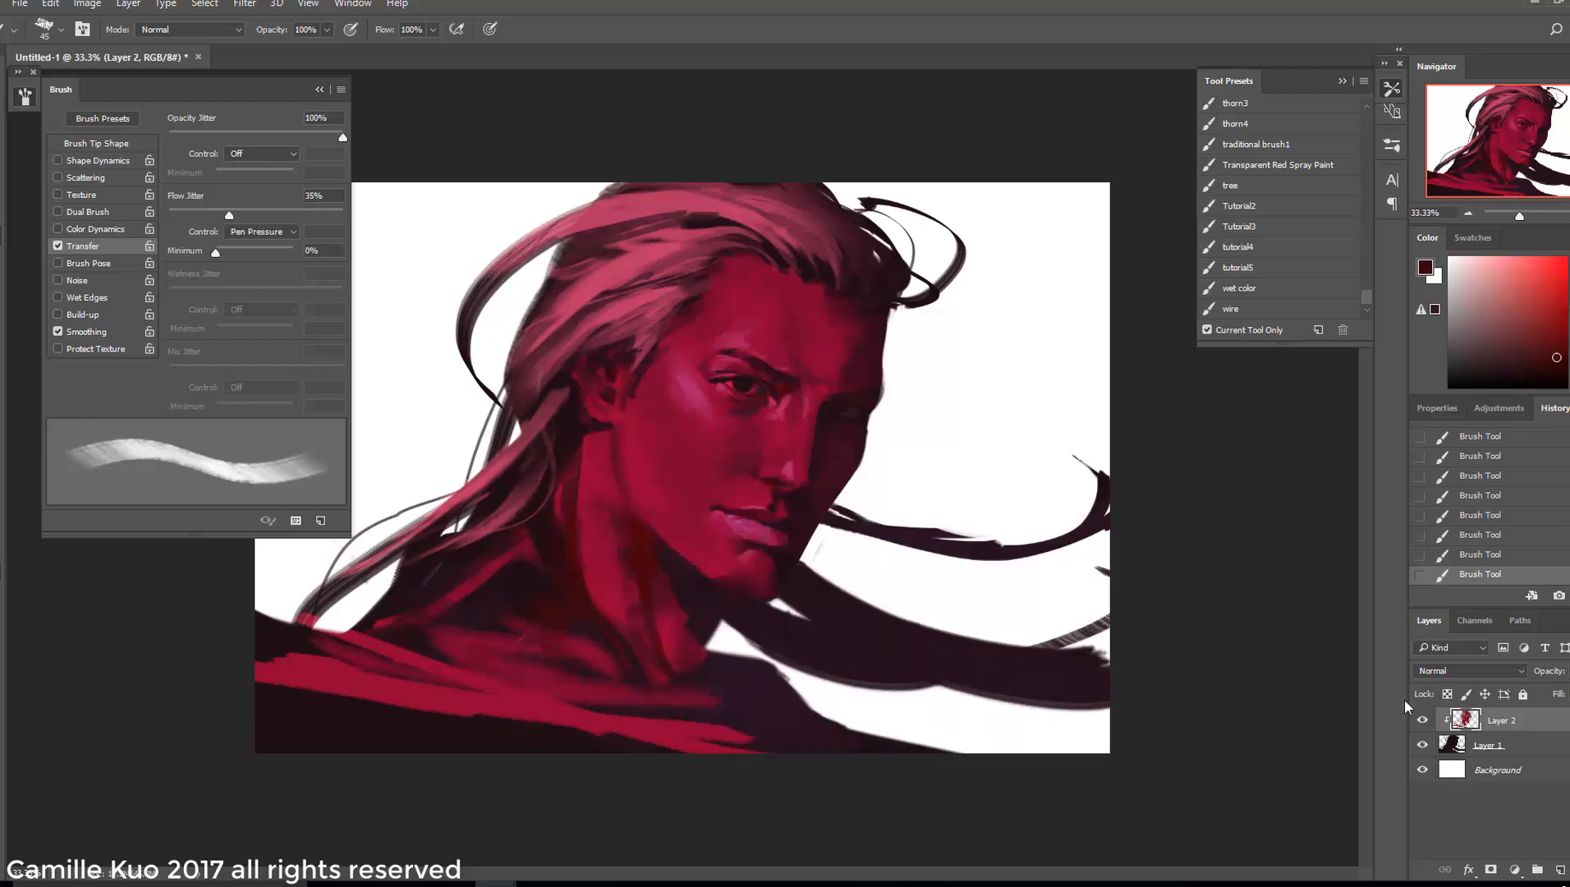
Activate Layer 1, lock its transparent pixels and enlarge the Brush to 180 px, undoing the first test stroke
left_click(1545, 745)
right_click(621, 554)
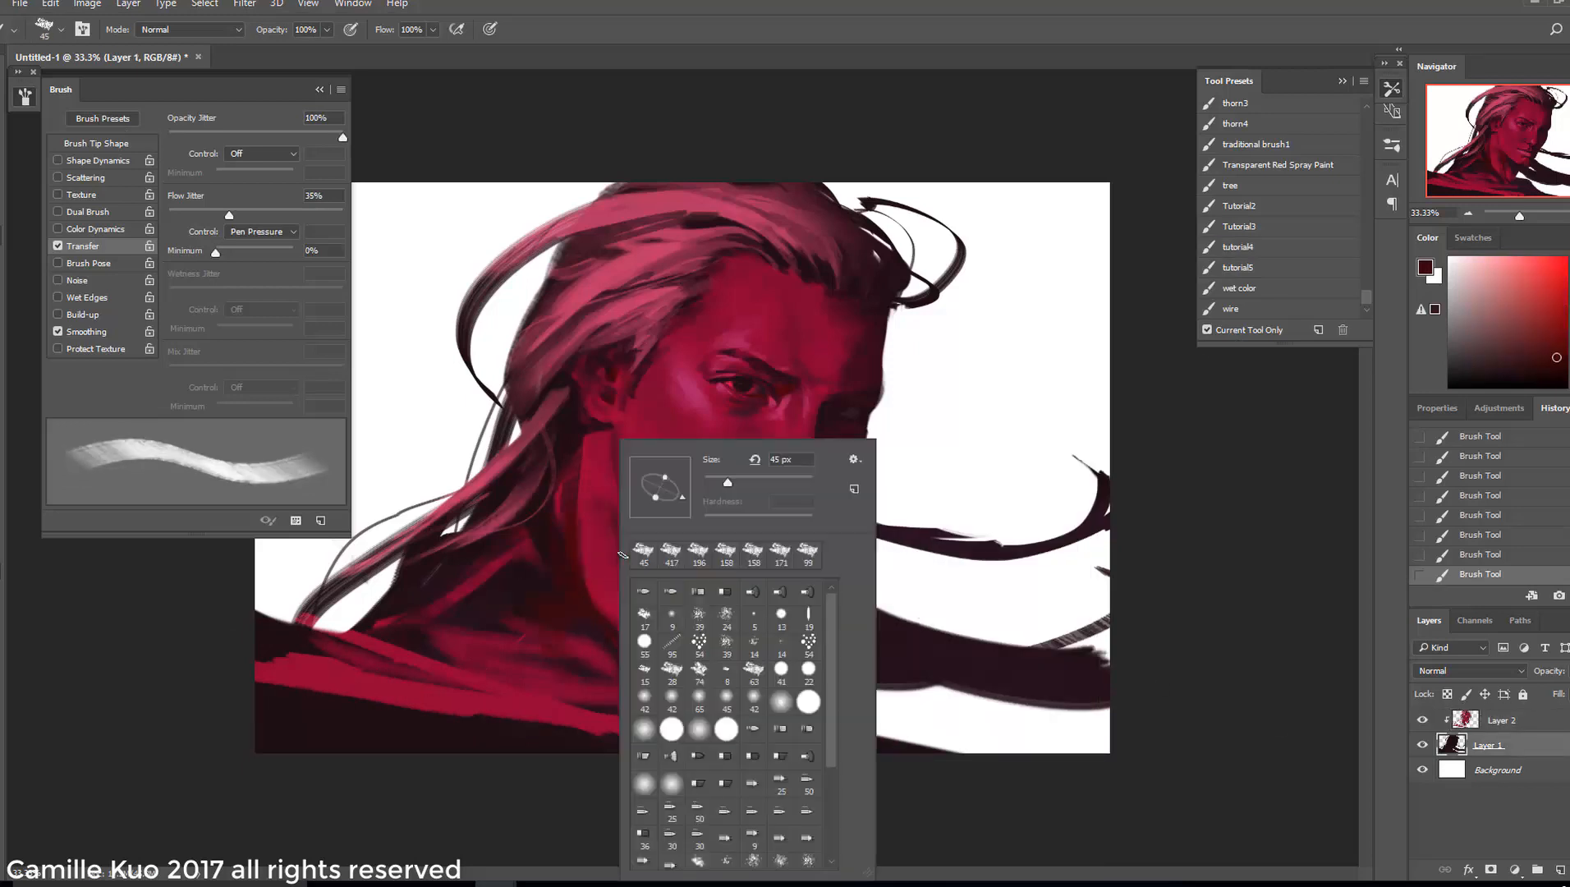
left_click_drag(736, 482, 779, 483)
left_click(1448, 695)
left_click(1449, 695)
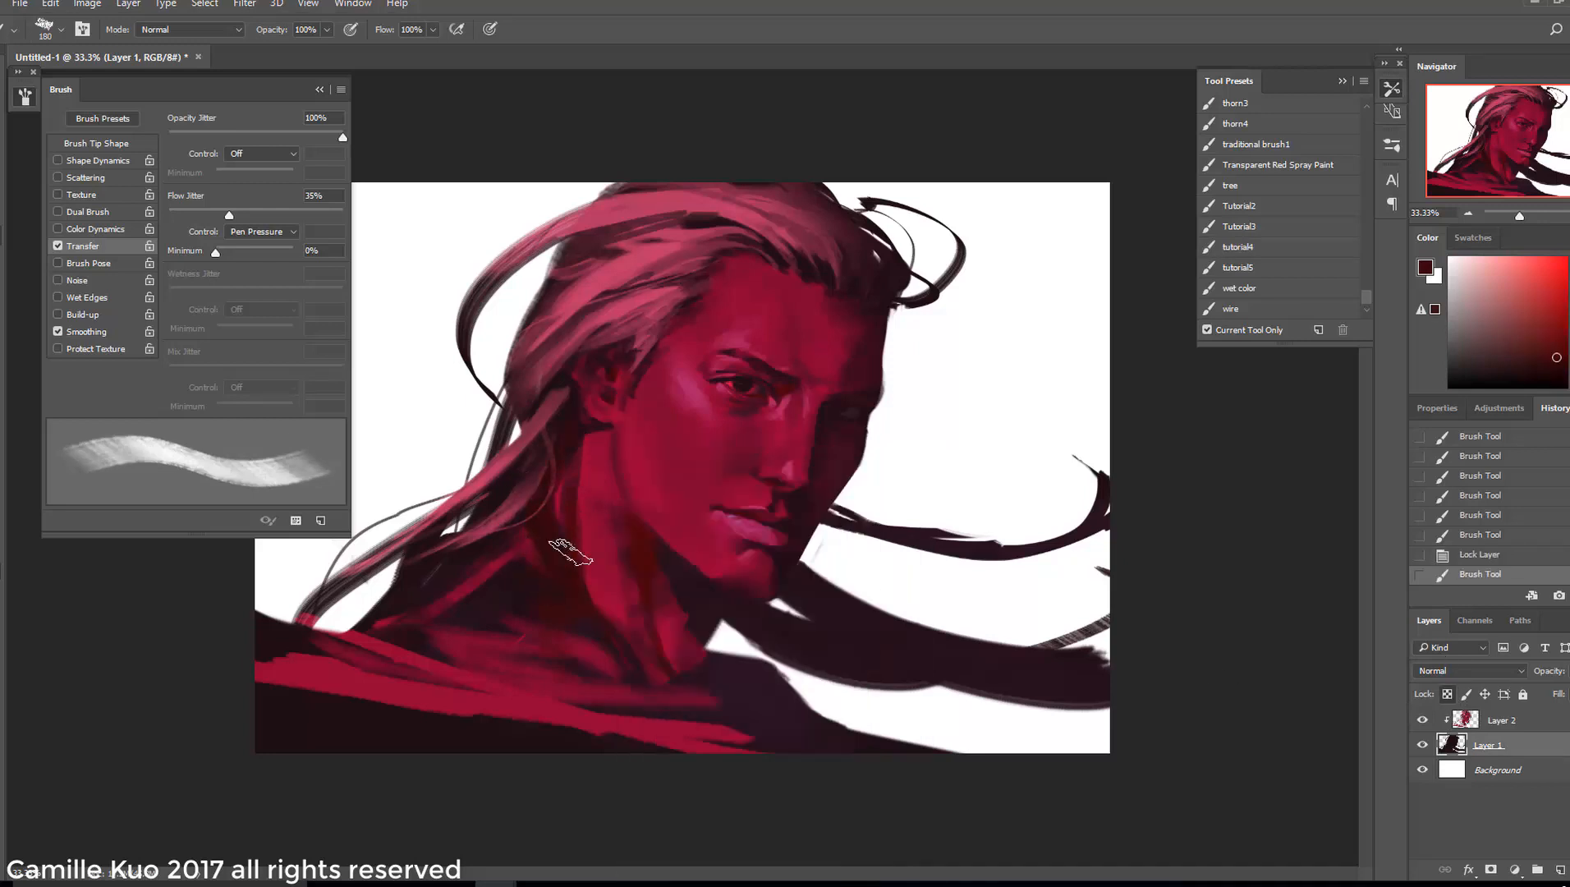
key("ctrl+z")
Paint dark red on Layer 1 along the hair behind the neck and down onto the shoulder
left_click_drag(555, 422, 538, 528)
left_click_drag(526, 464, 526, 442)
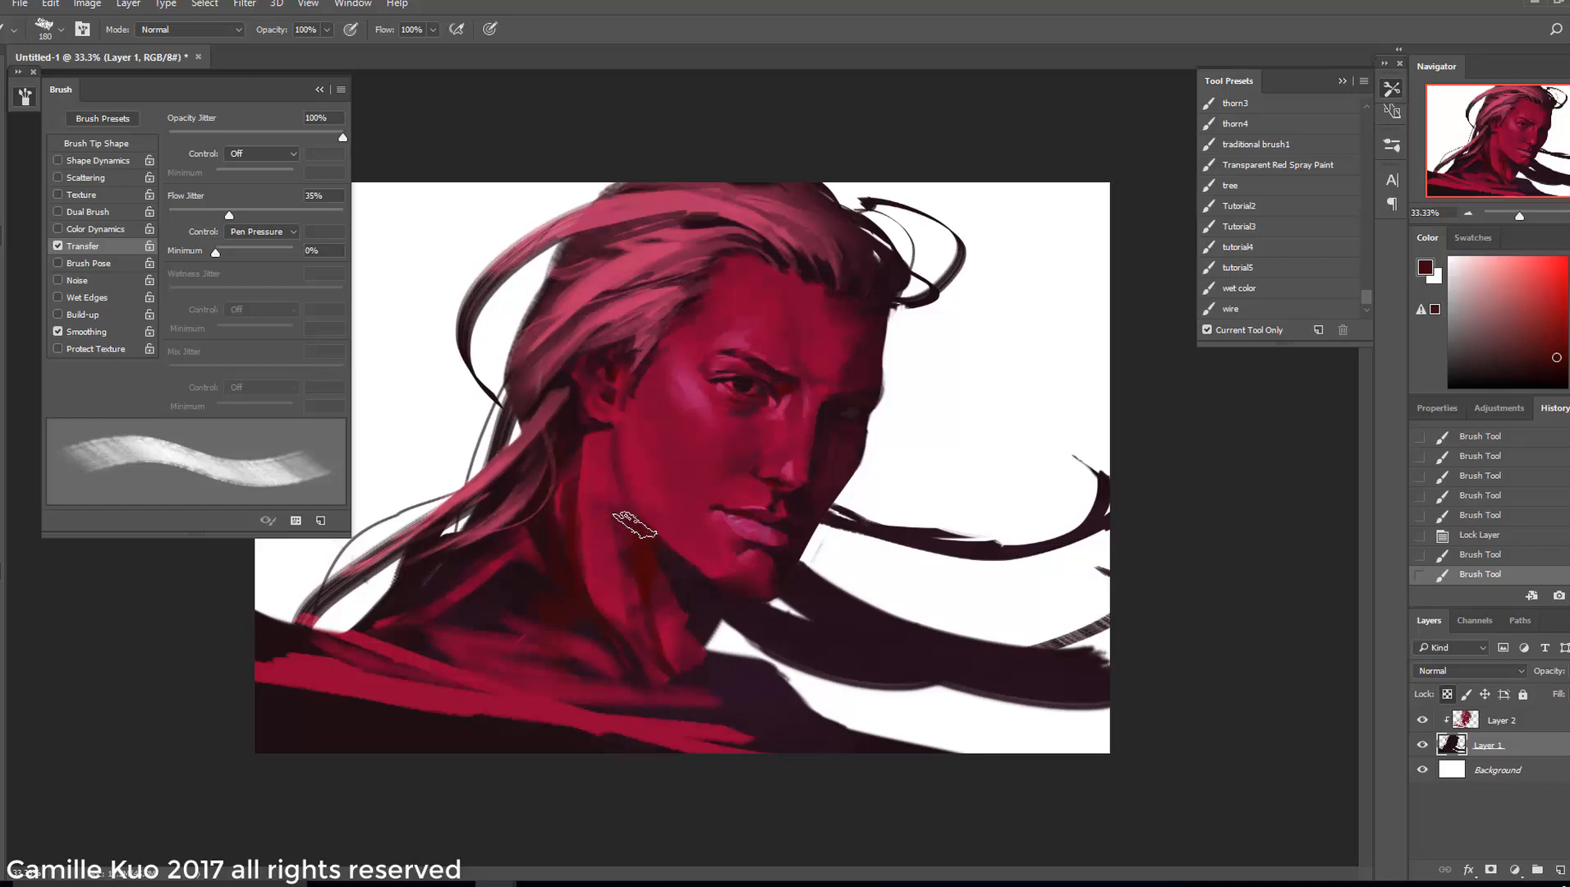
right_click(637, 532)
left_click_drag(804, 483, 806, 483)
mouse_move(582, 449)
left_mouse_down()
mouse_move(570, 482)
mouse_move(590, 406)
left_mouse_up()
left_click_drag(533, 573, 516, 541)
left_click_drag(480, 631, 477, 534)
Vary the Brush size and dab dark red on the chest and the shadowed side of the face on Layer 1
right_click(697, 533)
left_click_drag(867, 483, 890, 483)
right_click(826, 481)
left_click_drag(1012, 482, 992, 482)
left_click(676, 640)
right_click(822, 503)
left_click_drag(993, 483, 1047, 456)
left_click(780, 476)
right_click(882, 394)
left_click(846, 347)
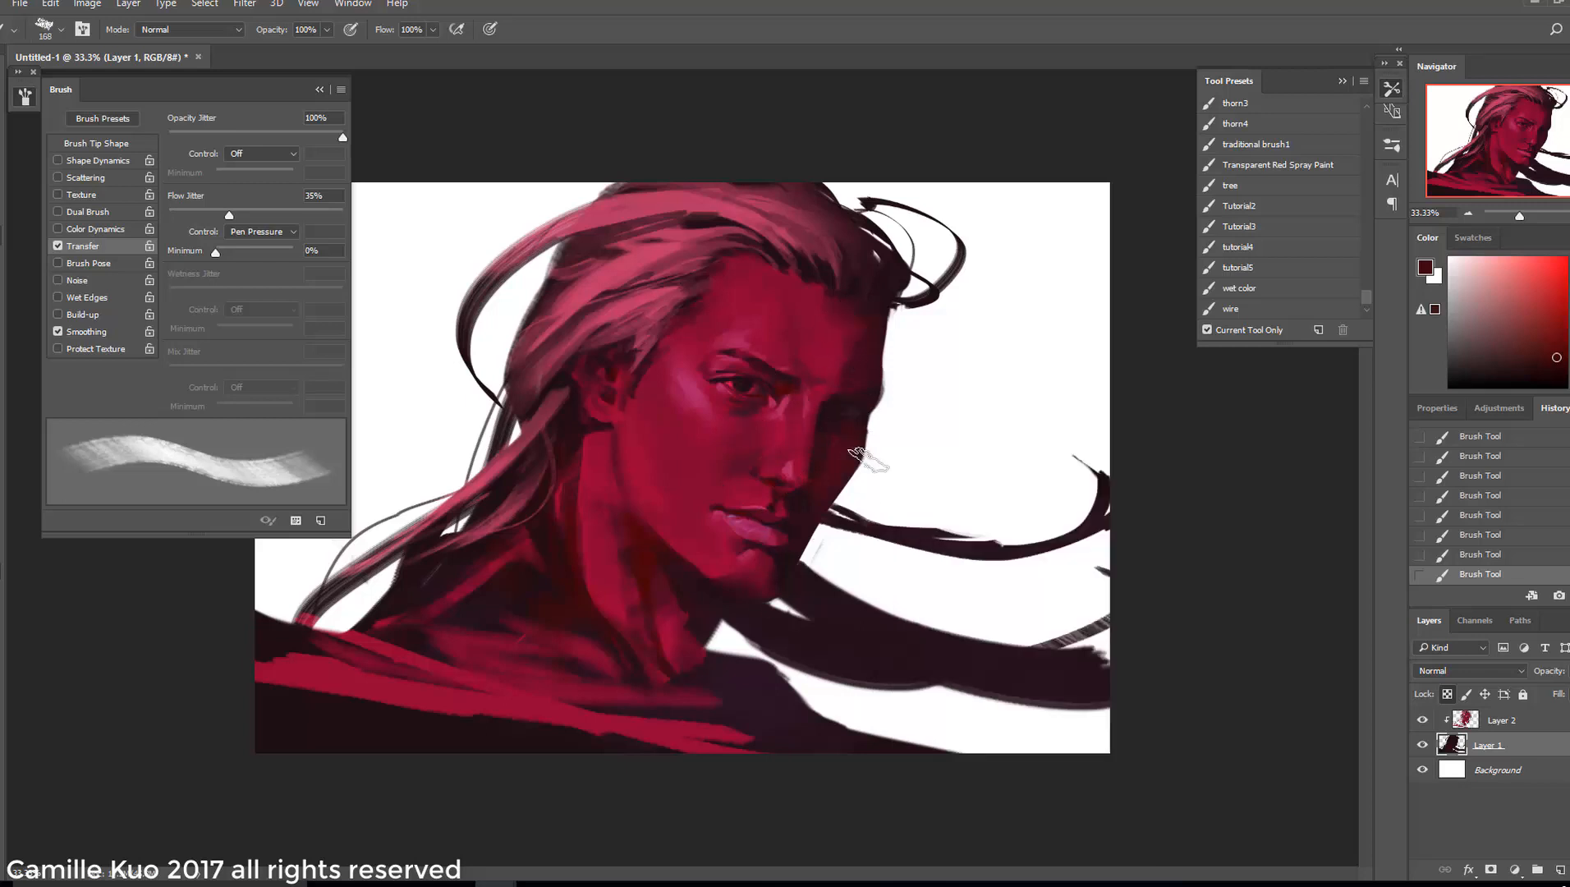
Enlarge the Brush to 401 px and lay dark red over the shoulder area
right_click(718, 650)
left_click_drag(882, 481, 900, 481)
left_click(464, 640)
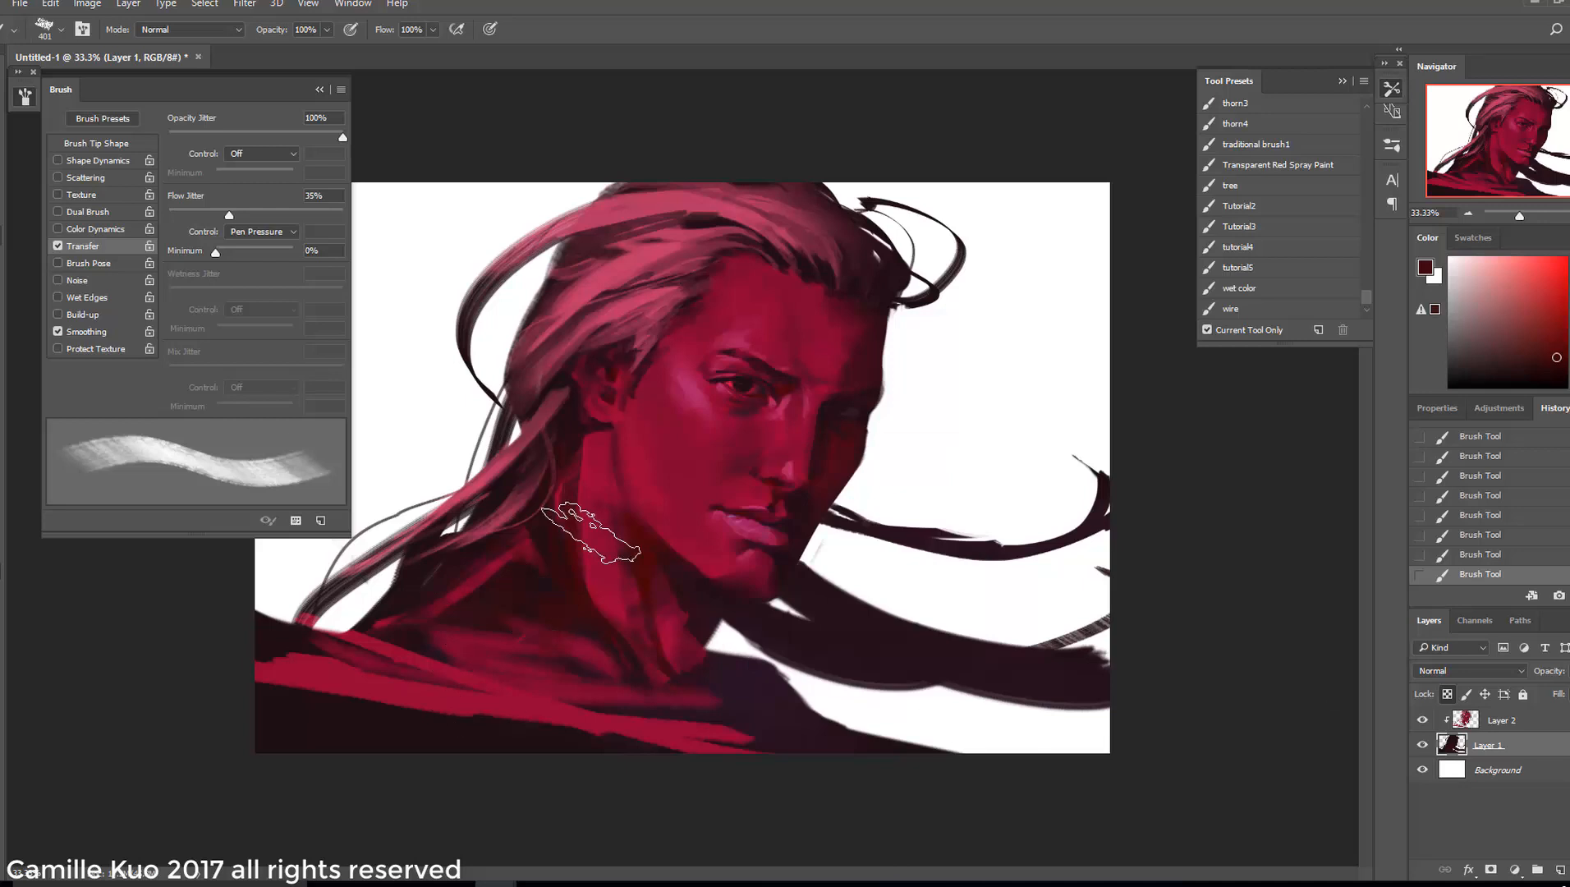
Return to Layer 2, reduce the Brush to 31 px and refine the lips' shadowed corner with tones sampled from the chin
left_click(1502, 720)
right_click(921, 440)
left_click(1029, 466)
left_click(793, 535)
right_click(859, 491)
left_click(961, 482)
left_click(802, 530)
left_click(787, 586, "alt")
left_click(767, 585, "alt")
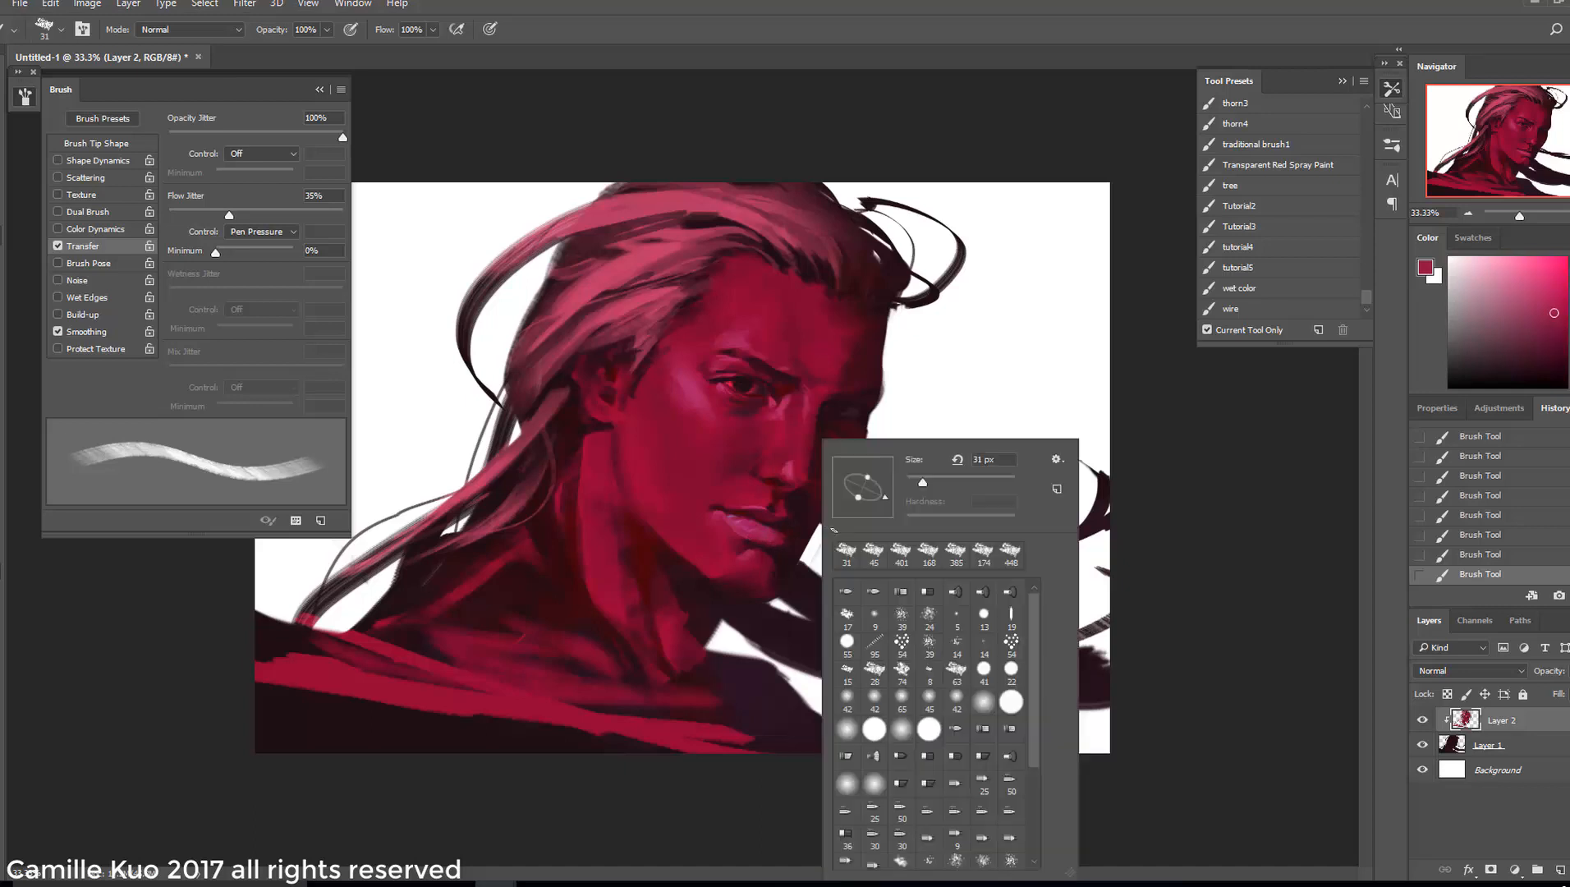
left_click(784, 573, "alt")
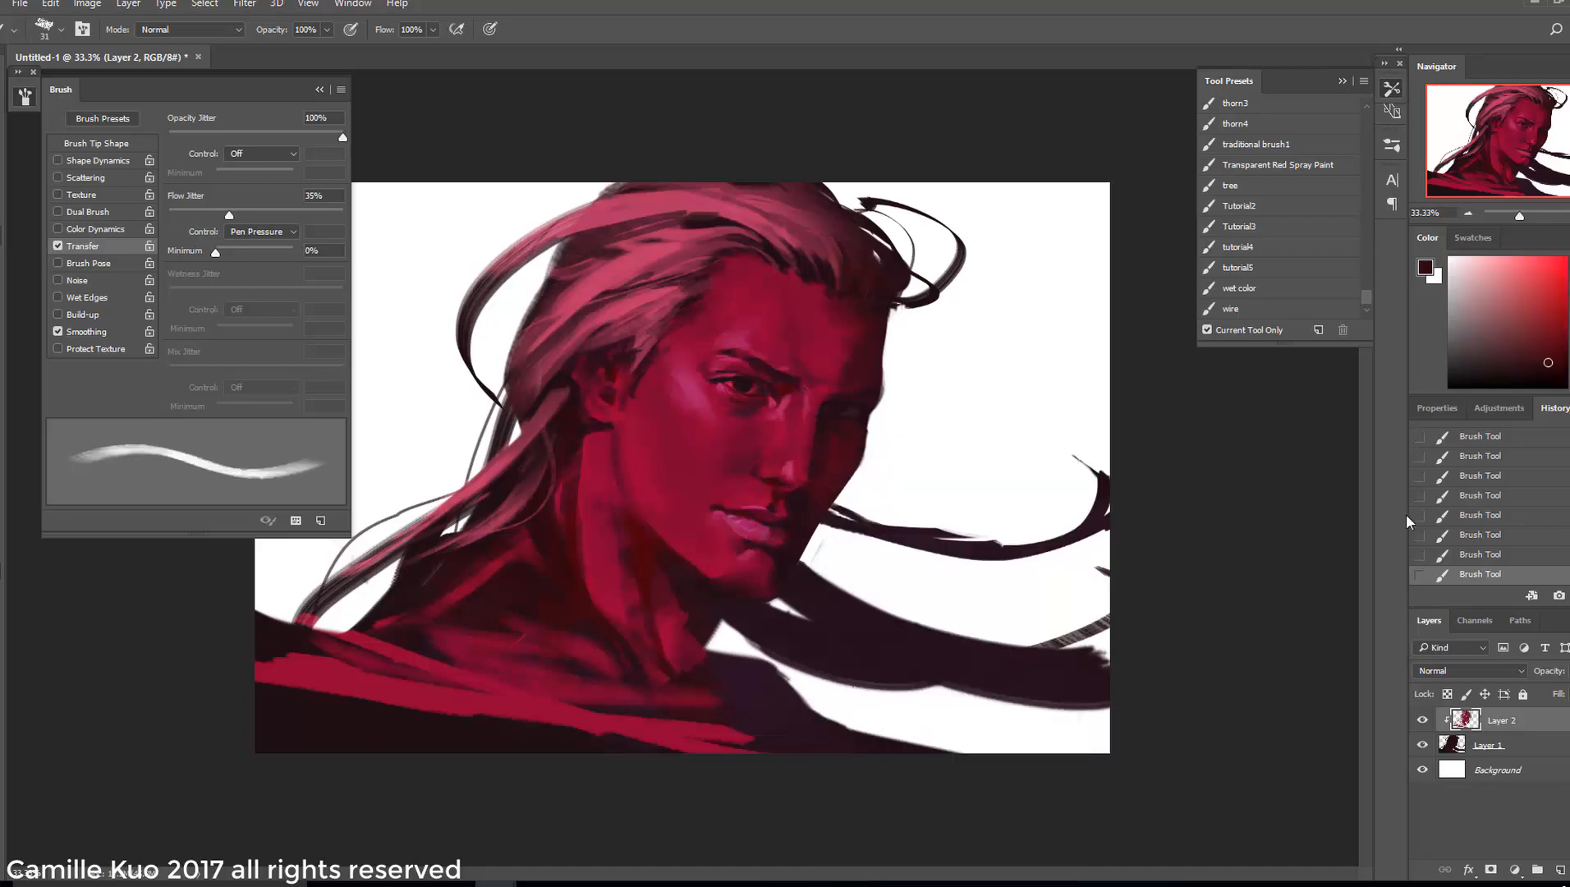
Undo the last three lip strokes and repaint the lower lip's shadowed end with freshly sampled tones
left_click(801, 528, "alt")
left_click(783, 529, "alt")
key("ctrl+alt+z")
key("ctrl+alt+z")
key("ctrl+alt+z")
left_click_drag(773, 540, 782, 533)
left_click(782, 533, "alt")
left_click(737, 517, "alt")
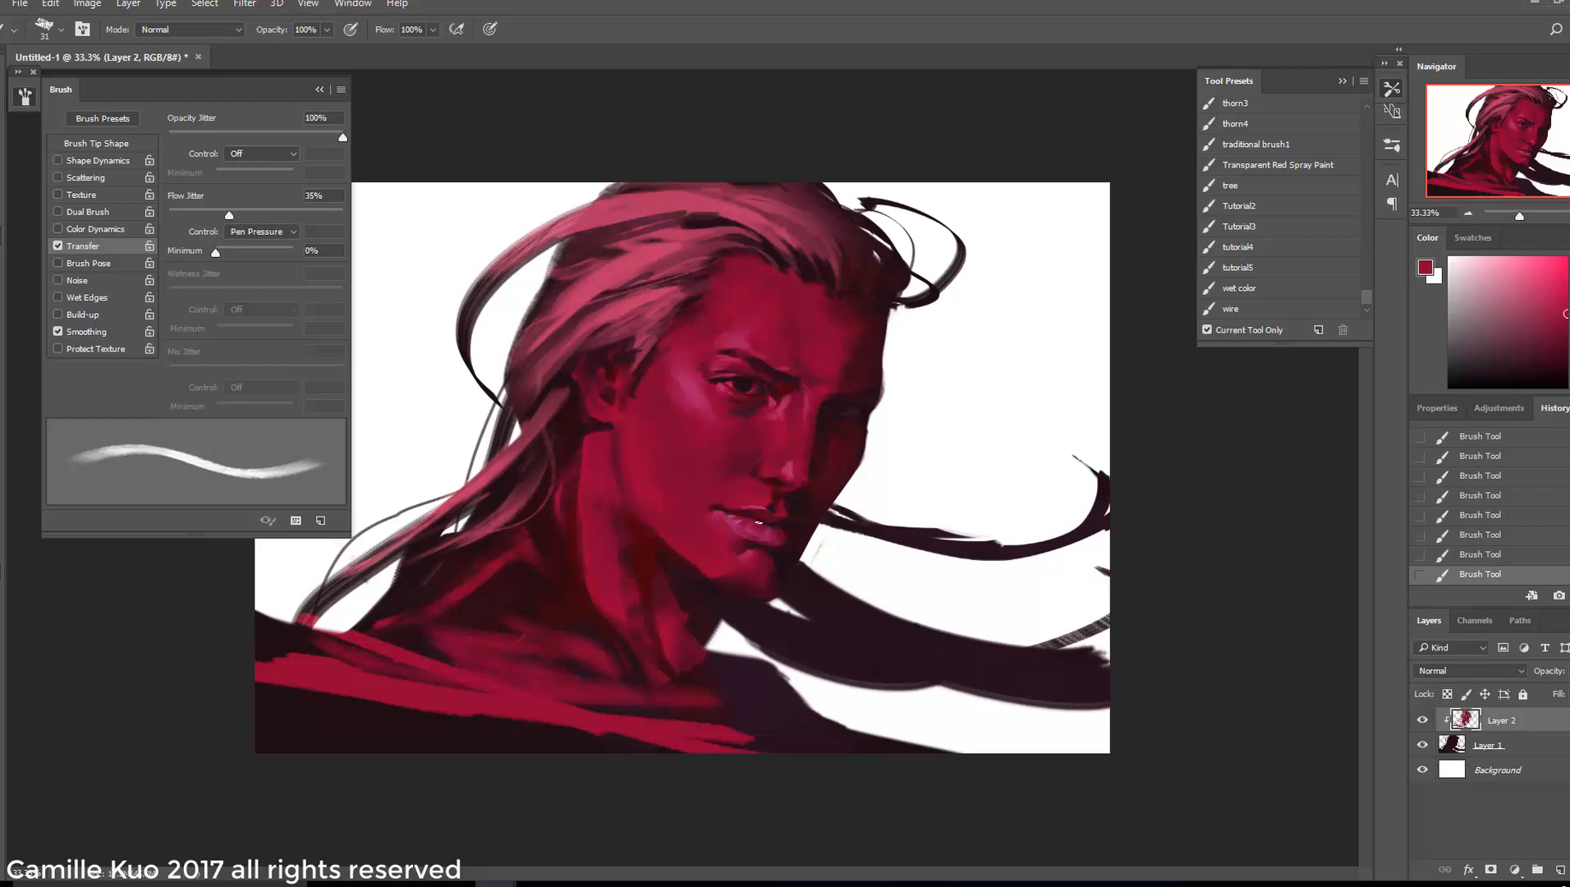
Set the Brush to 40 px and paint a sampled purplish-pink highlight across the lower lip
left_click(739, 523, "alt")
right_click(765, 530)
left_click_drag(896, 481, 901, 481)
left_click(756, 530)
right_click(765, 529)
left_click(1487, 478)
left_click(755, 527, "alt")
left_click_drag(757, 530, 774, 538)
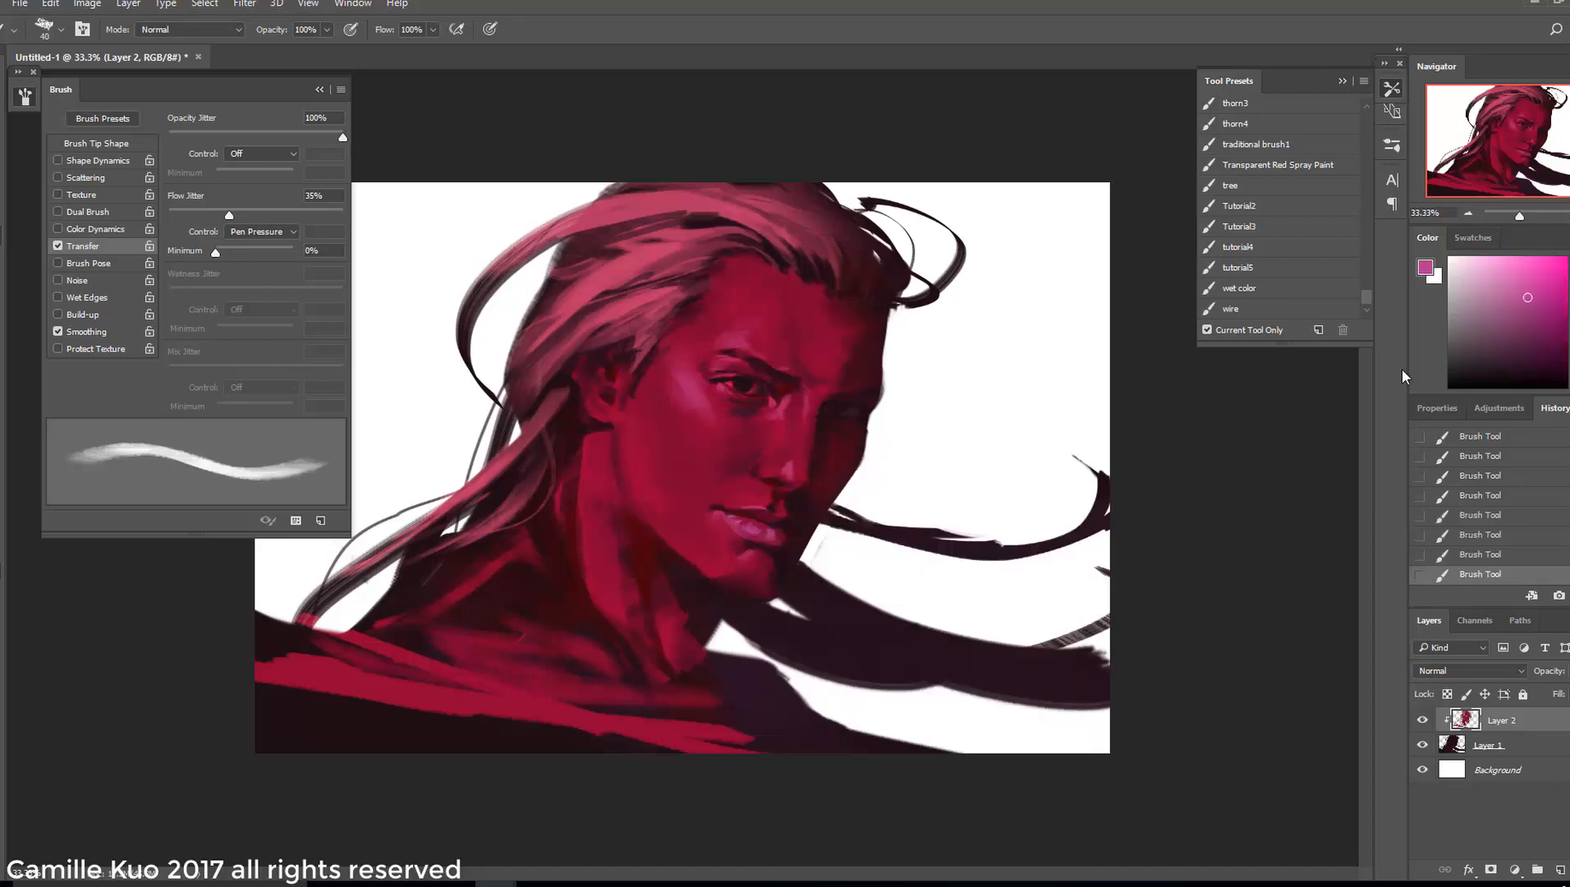
Zoom in on the mouth to 100%, reduce the Brush and add a pale pink highlight to the lower lip
key("ctrl+plus")
key("ctrl+plus")
key("ctrl+plus")
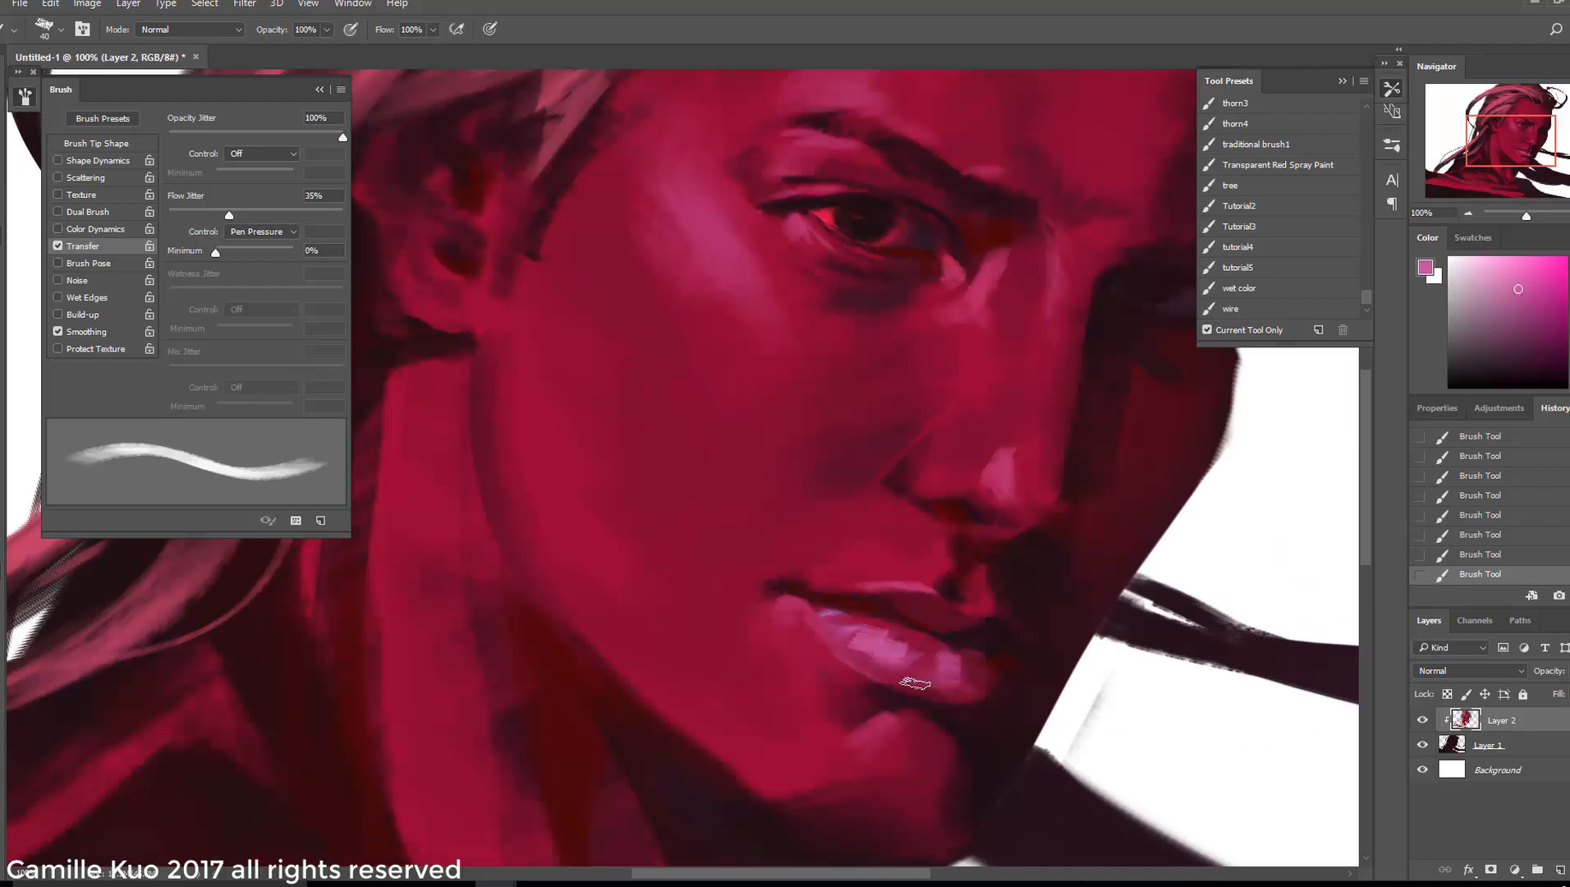
left_click_drag(891, 646, 815, 614)
right_click(815, 614)
left_click_drag(1091, 460, 1067, 460)
left_click(815, 614)
Reduce the Brush to 15 px and refine the lip contours with sampled dark crimson
left_click(735, 568, "alt")
right_click(795, 583)
left_click_drag(919, 460, 903, 460)
left_click(828, 580)
left_click(827, 580, "alt")
right_click(824, 580)
left_click(755, 604)
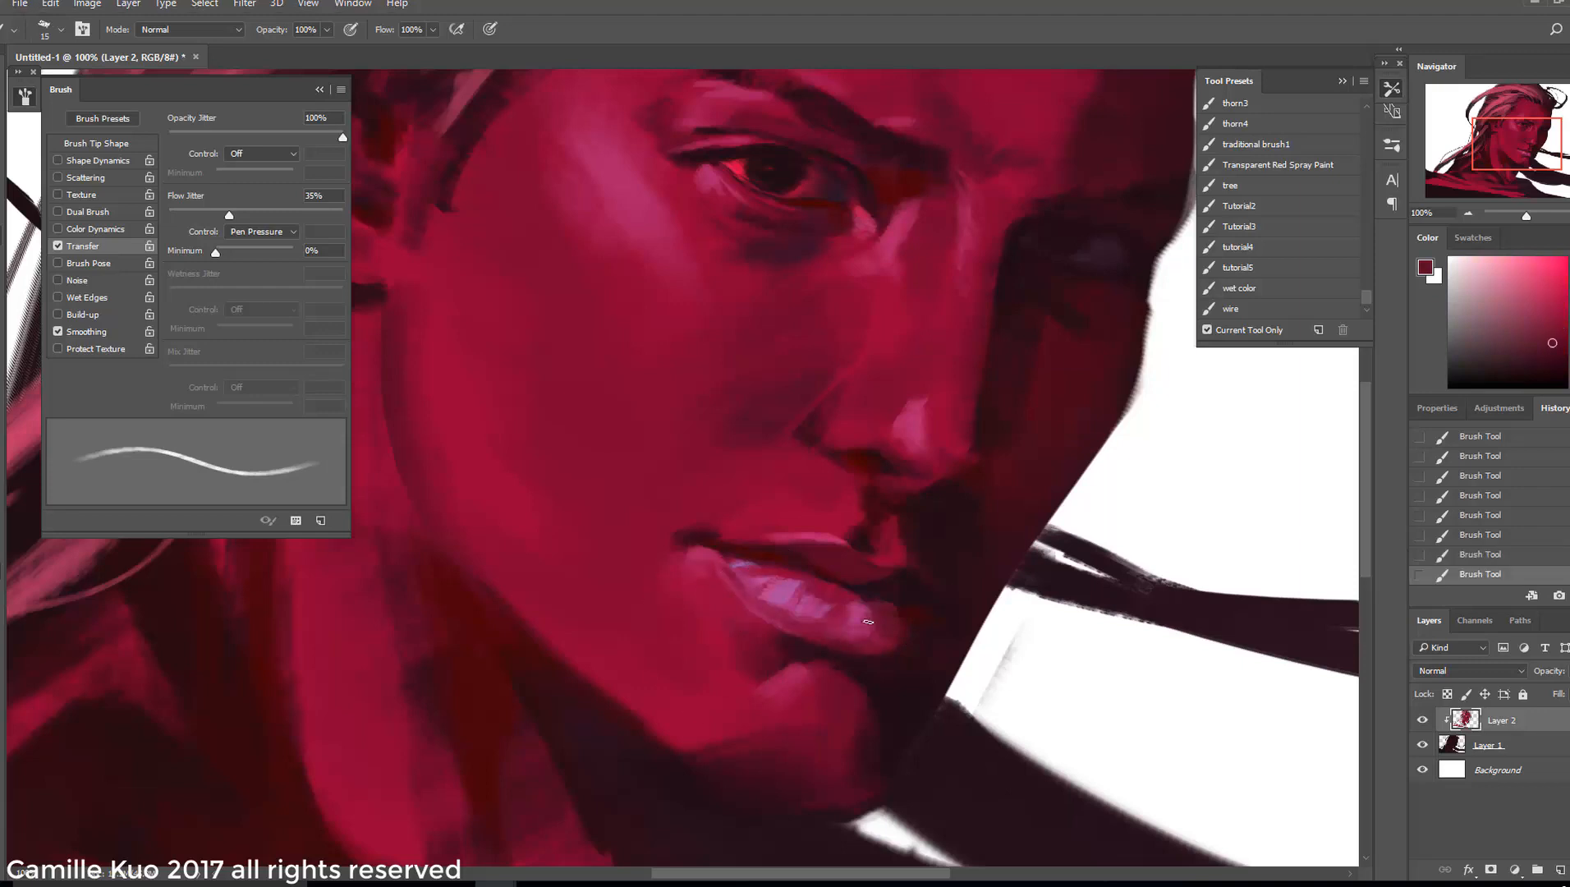
Sample tones from the upper lip and nostril and refine the shadows between the nose and upper lip
left_click(788, 546, "alt")
left_click(873, 447, "alt")
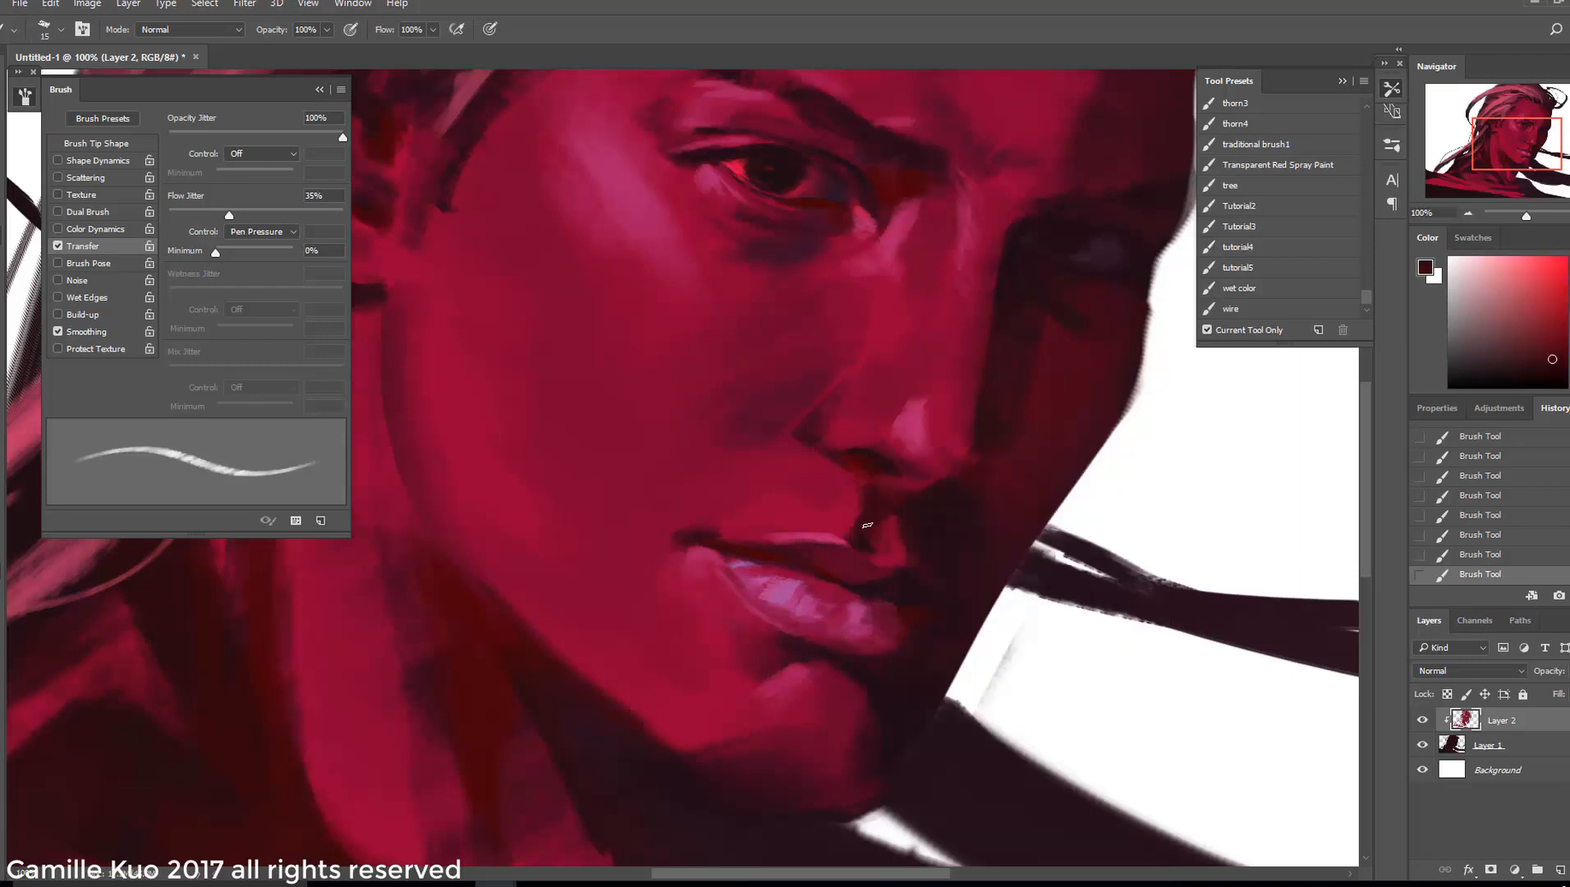
left_click(827, 443, "alt")
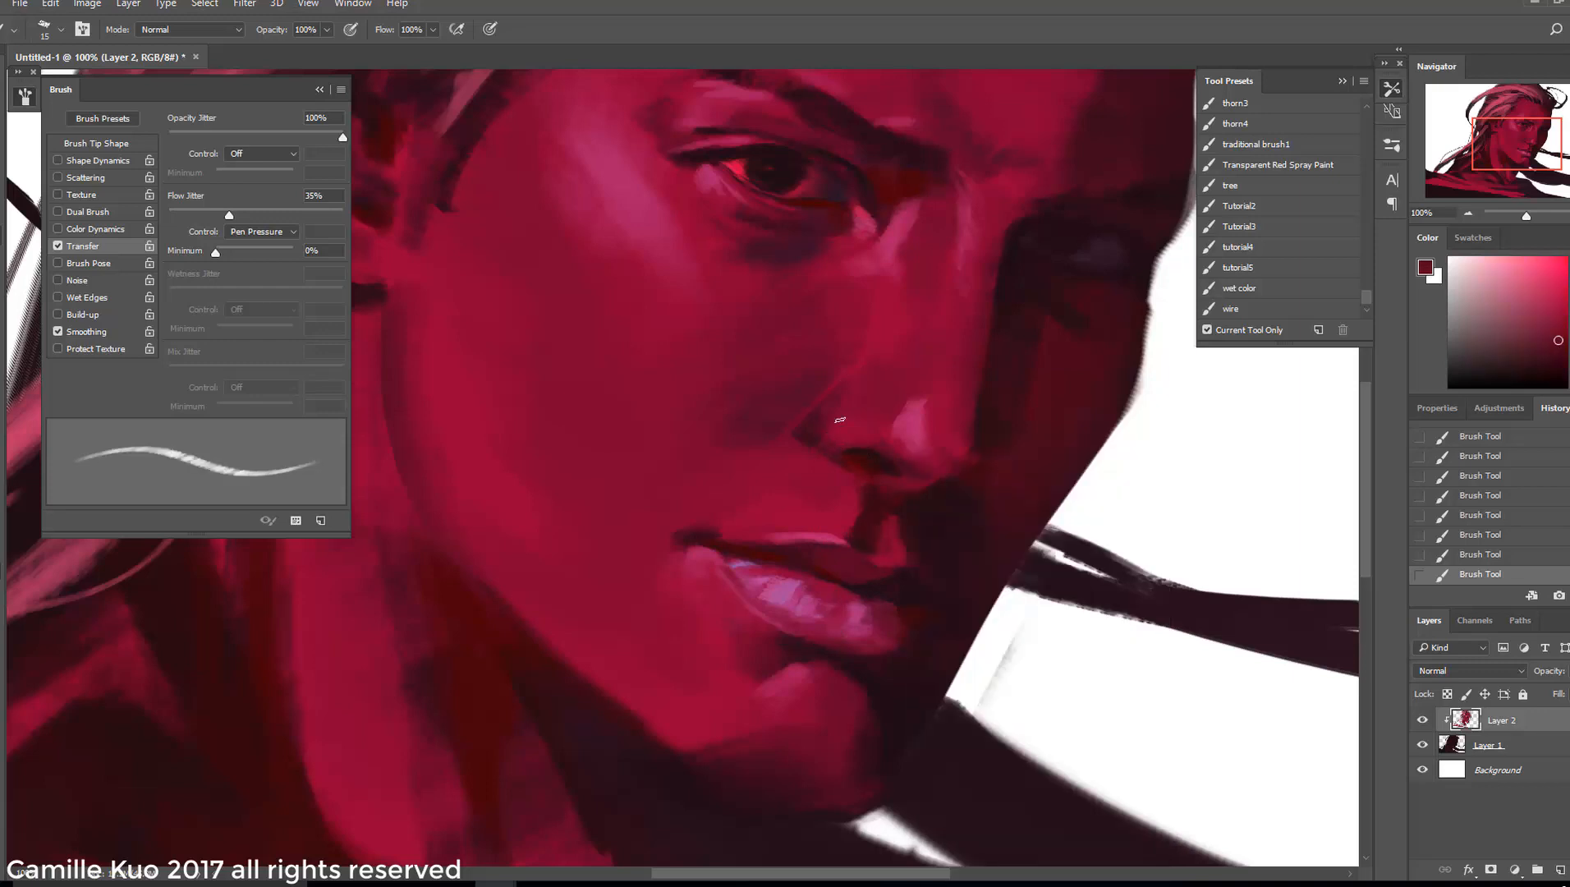
Switch to the tutorial5 preset, set the Brush to 21 px and sample dark red from between the lips
right_click(882, 555)
double_click(1237, 266)
right_click(827, 566)
left_click_drag(973, 488, 920, 486)
left_click(781, 565, "alt")
right_click(790, 571)
key("Return")
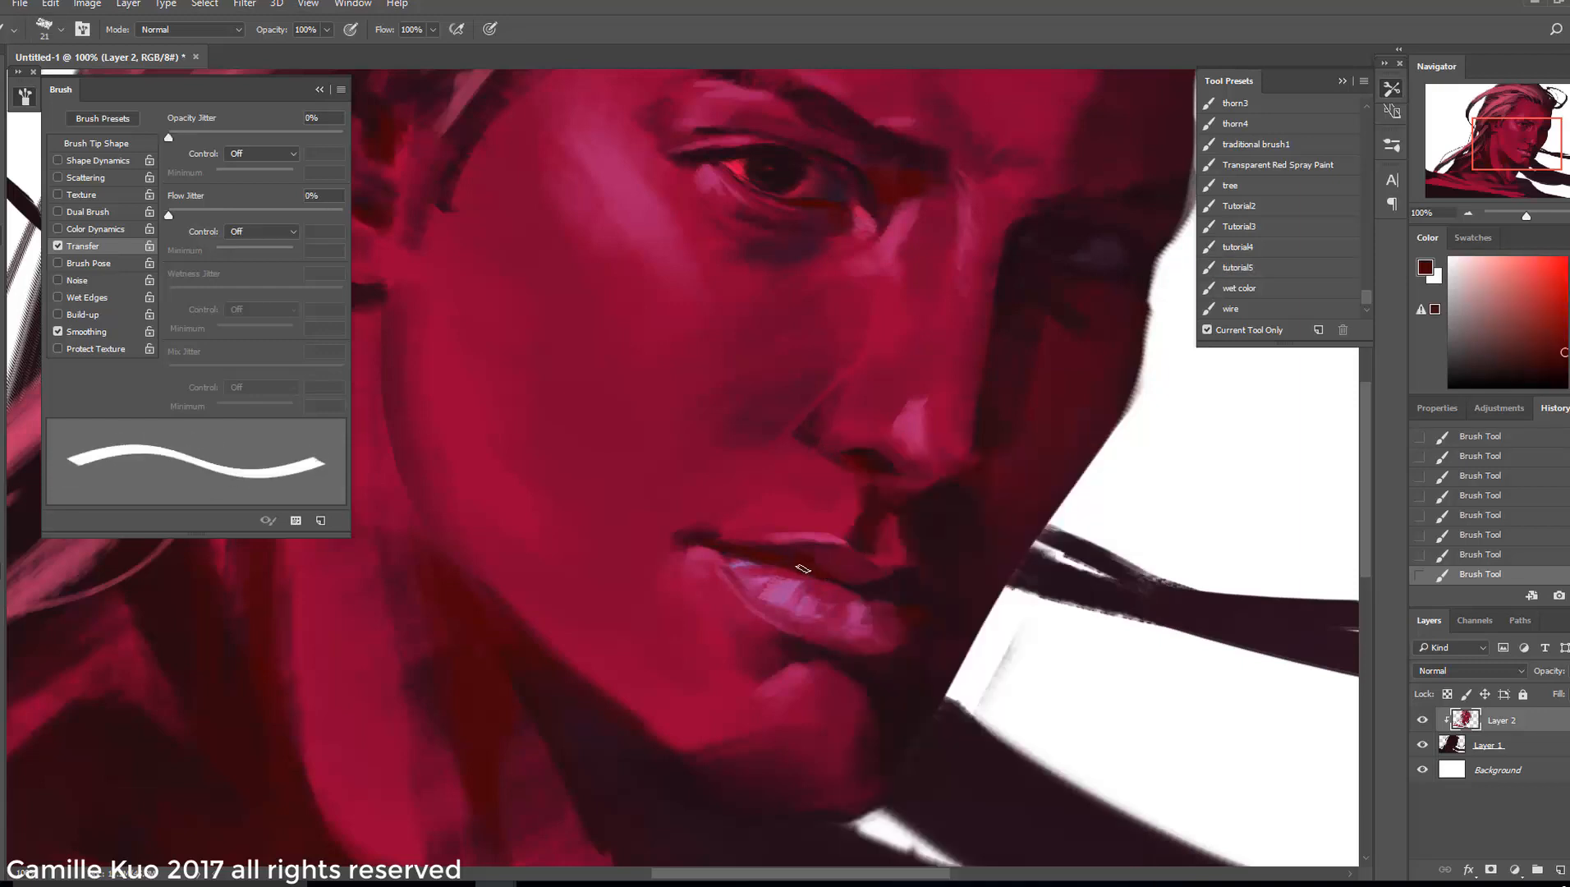
Switch to the tutorial4 preset at 20 px and refine the edge of the upper lip with sampled dark crimson
left_click(1237, 246)
right_click(788, 566)
key("Return")
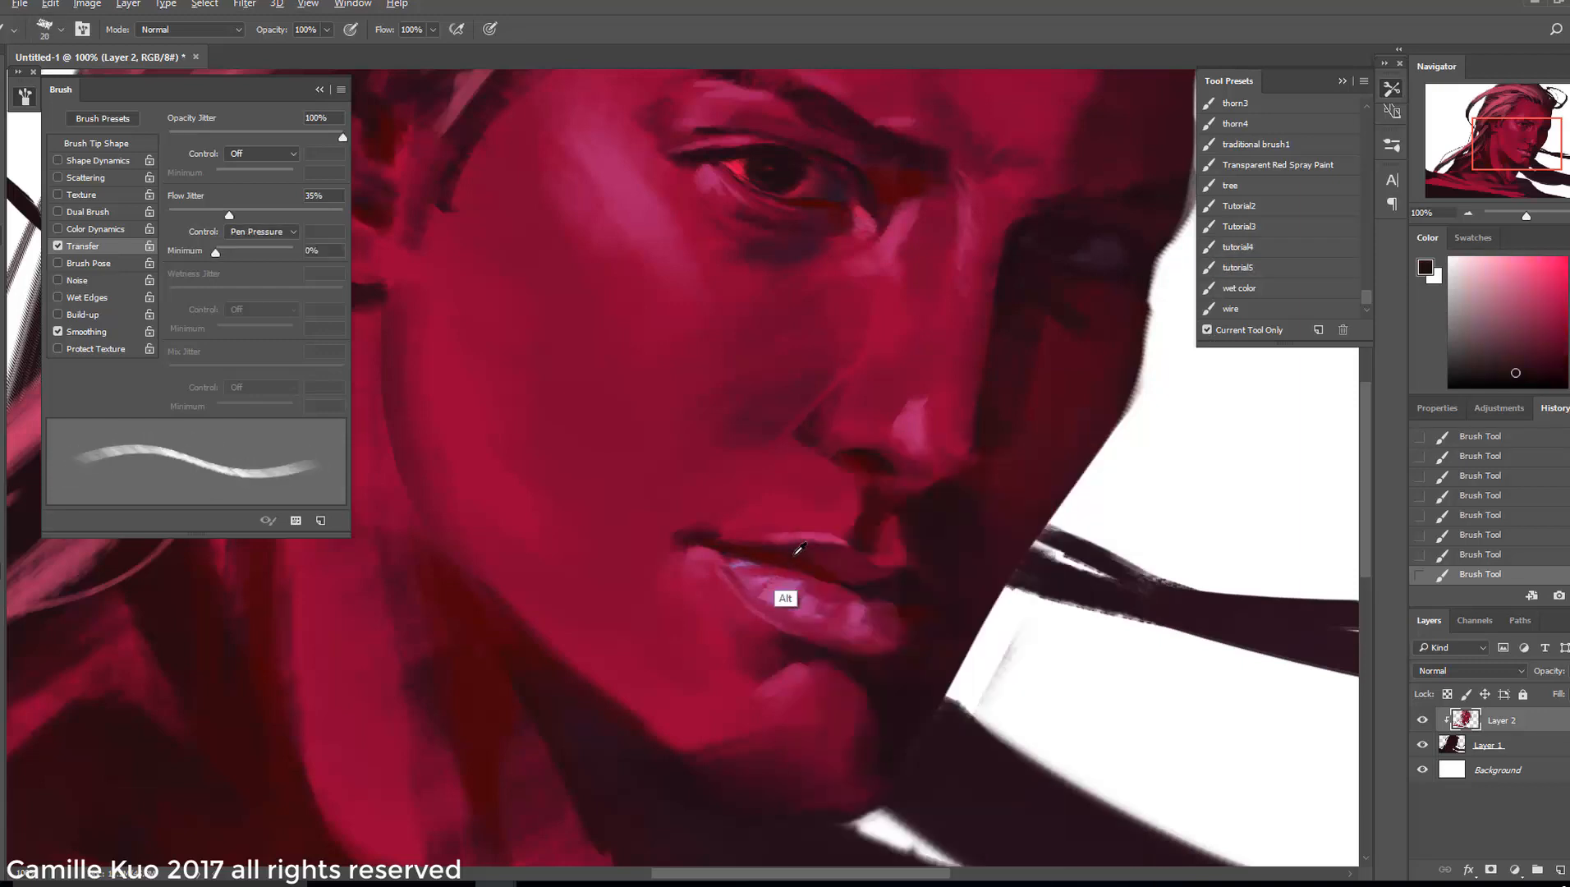
left_click_drag(791, 548, 828, 551)
left_click(731, 542, "alt")
left_click(906, 640, "alt")
Reduce the Brush to 12 px and touch up the lit eye with a sampled dark tone shifted to blue-violet
scroll(746, 491, "up", 3)
right_click(784, 369)
left_click_drag(902, 422, 899, 423)
key("Return")
left_click(1481, 477)
left_click(1481, 458)
right_click(792, 367)
mouse_move(748, 358)
left_mouse_down()
mouse_move(790, 381)
mouse_move(750, 360)
left_mouse_up()
left_click(1481, 519)
left_click(794, 362, "alt")
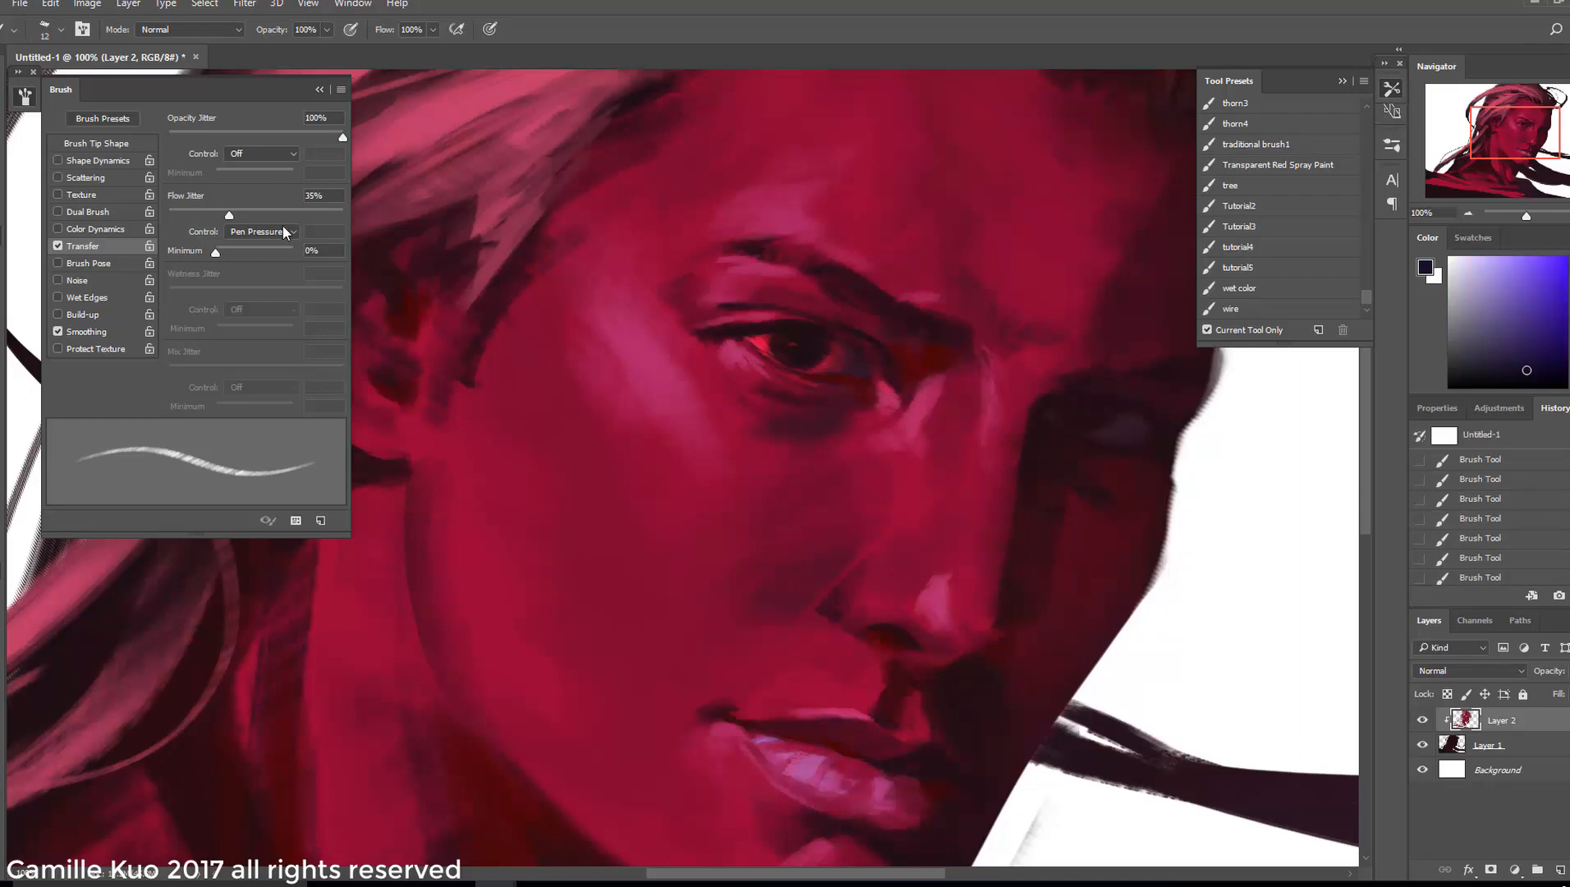
Set the Brush's opacity and flow jitter to 0%, reduce it to 7 px and stroke the lit eye's outer corner
left_click(121, 144)
left_click(83, 246)
right_click(792, 345)
mouse_move(857, 383)
left_mouse_down()
mouse_move(857, 403)
mouse_move(863, 371)
left_mouse_up()
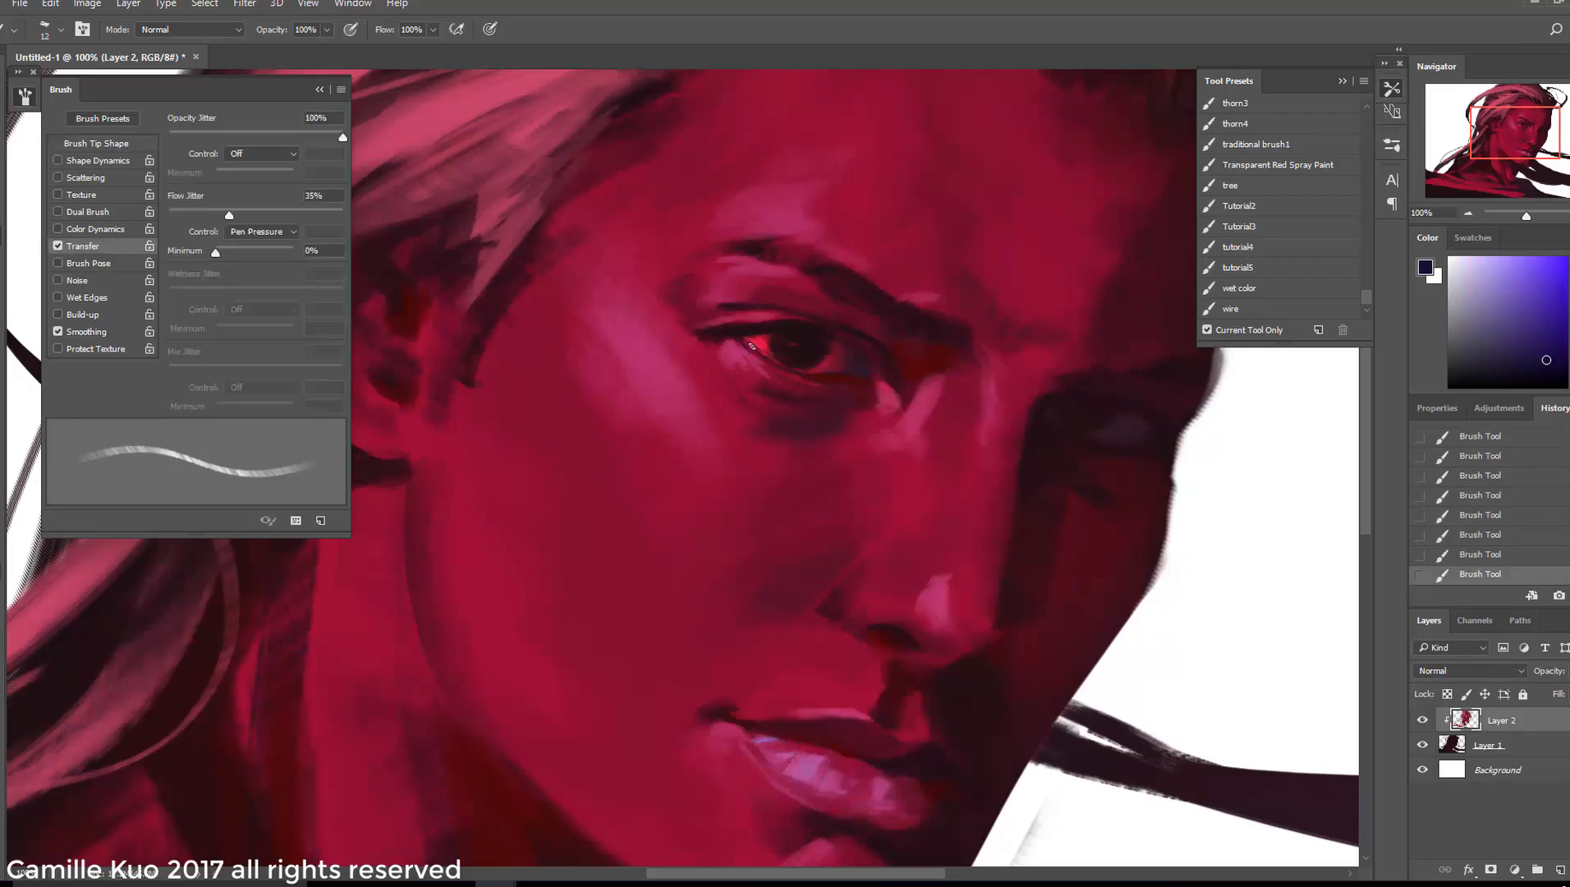
right_click(781, 355)
left_click_drag(868, 392, 867, 393)
left_click_drag(743, 349, 760, 360)
left_click_drag(229, 215, 169, 215)
left_click_drag(343, 137, 152, 140)
right_click(790, 362)
left_click_drag(865, 411, 860, 428)
key("Return")
Revert the latest eye strokes to an earlier history state and add a new layer clipped to the layer below
key("ctrl+minus")
key("ctrl+minus")
key("ctrl+minus")
key("ctrl+plus")
key("ctrl+alt+z")
key("ctrl+alt+z")
key("ctrl+alt+z")
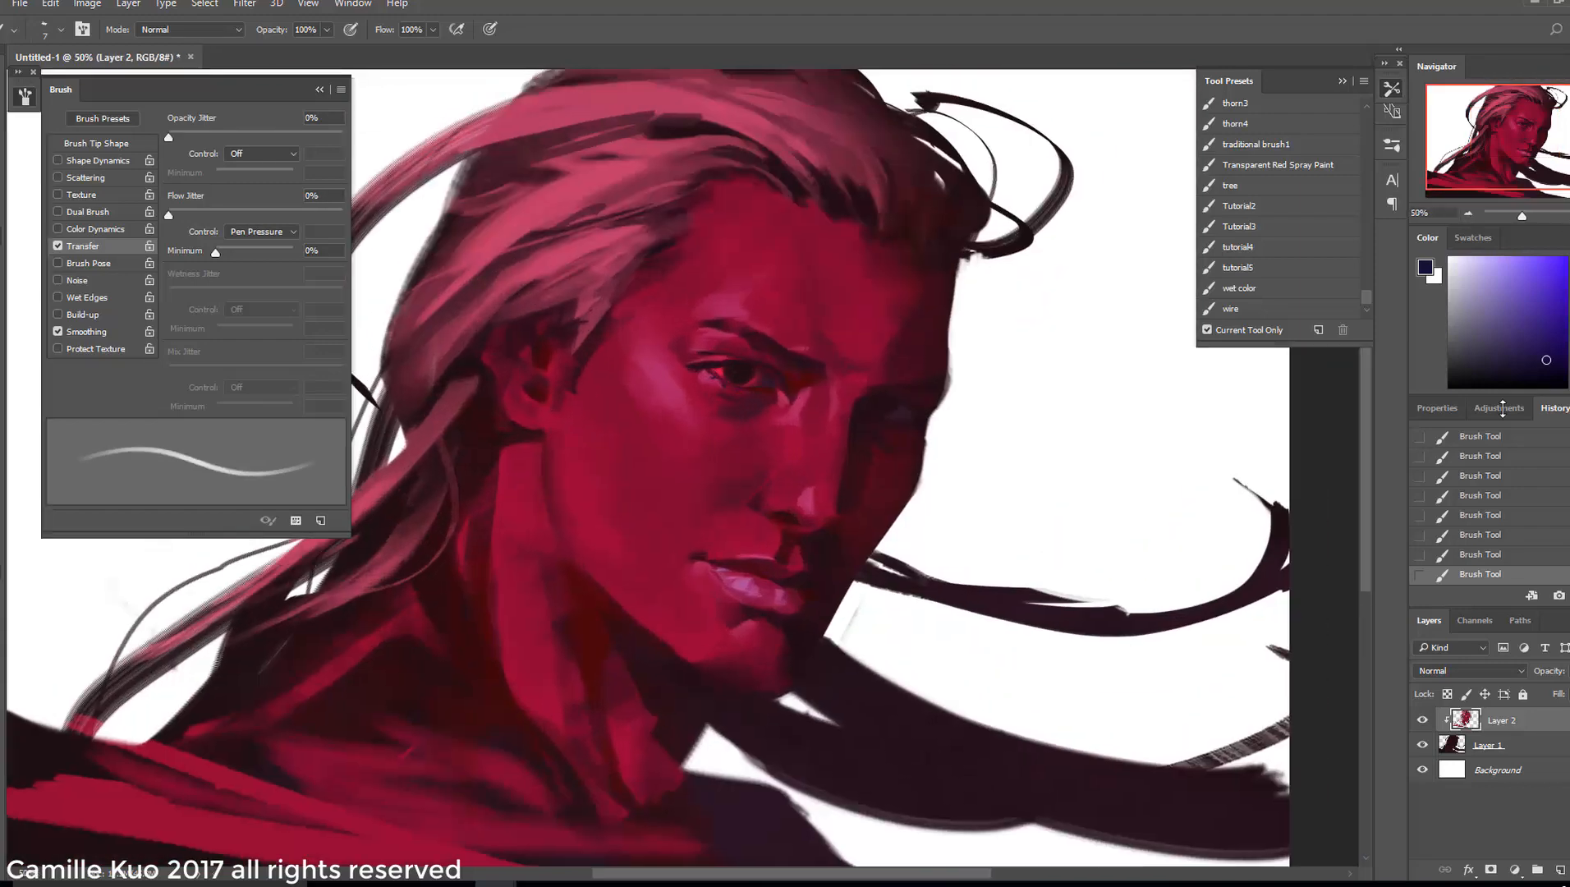
key("ctrl+plus")
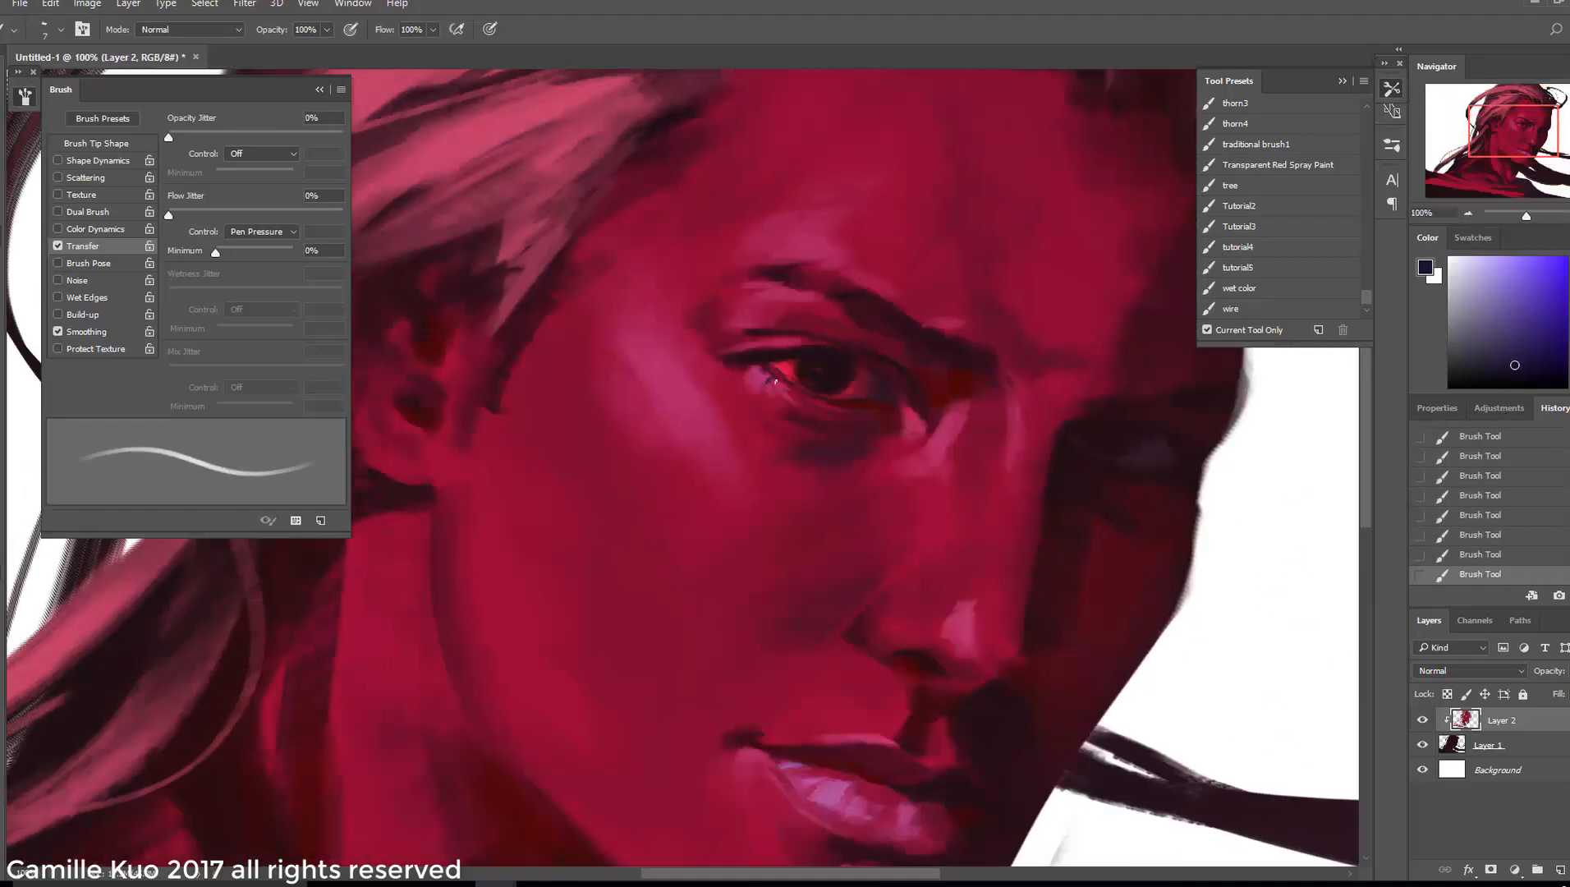
left_click(1496, 457)
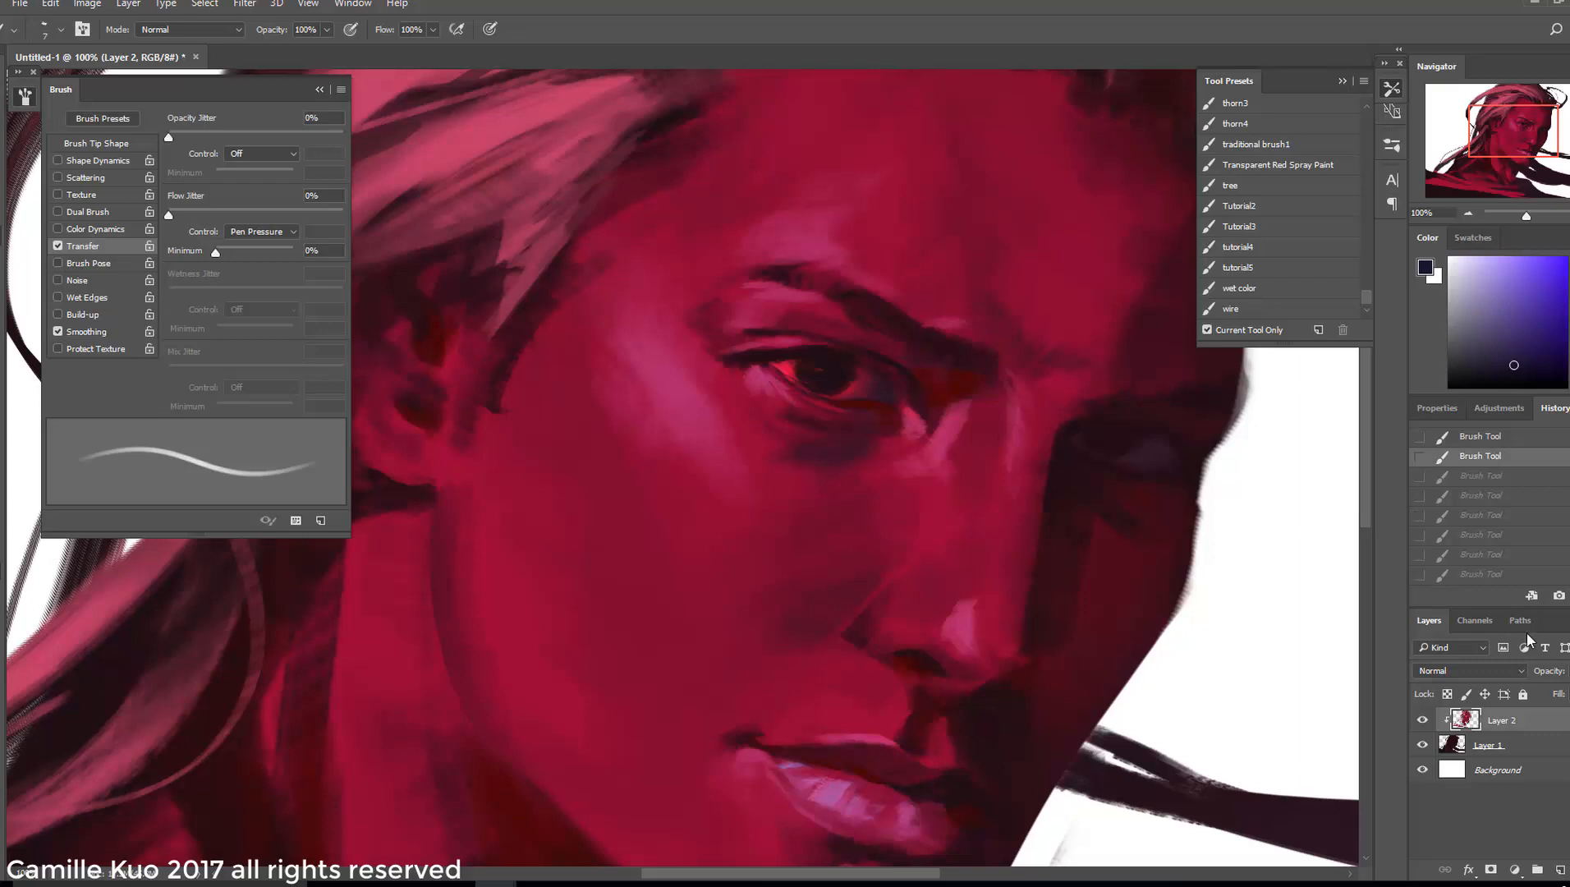
left_click(1560, 868)
left_click(1469, 732, "alt")
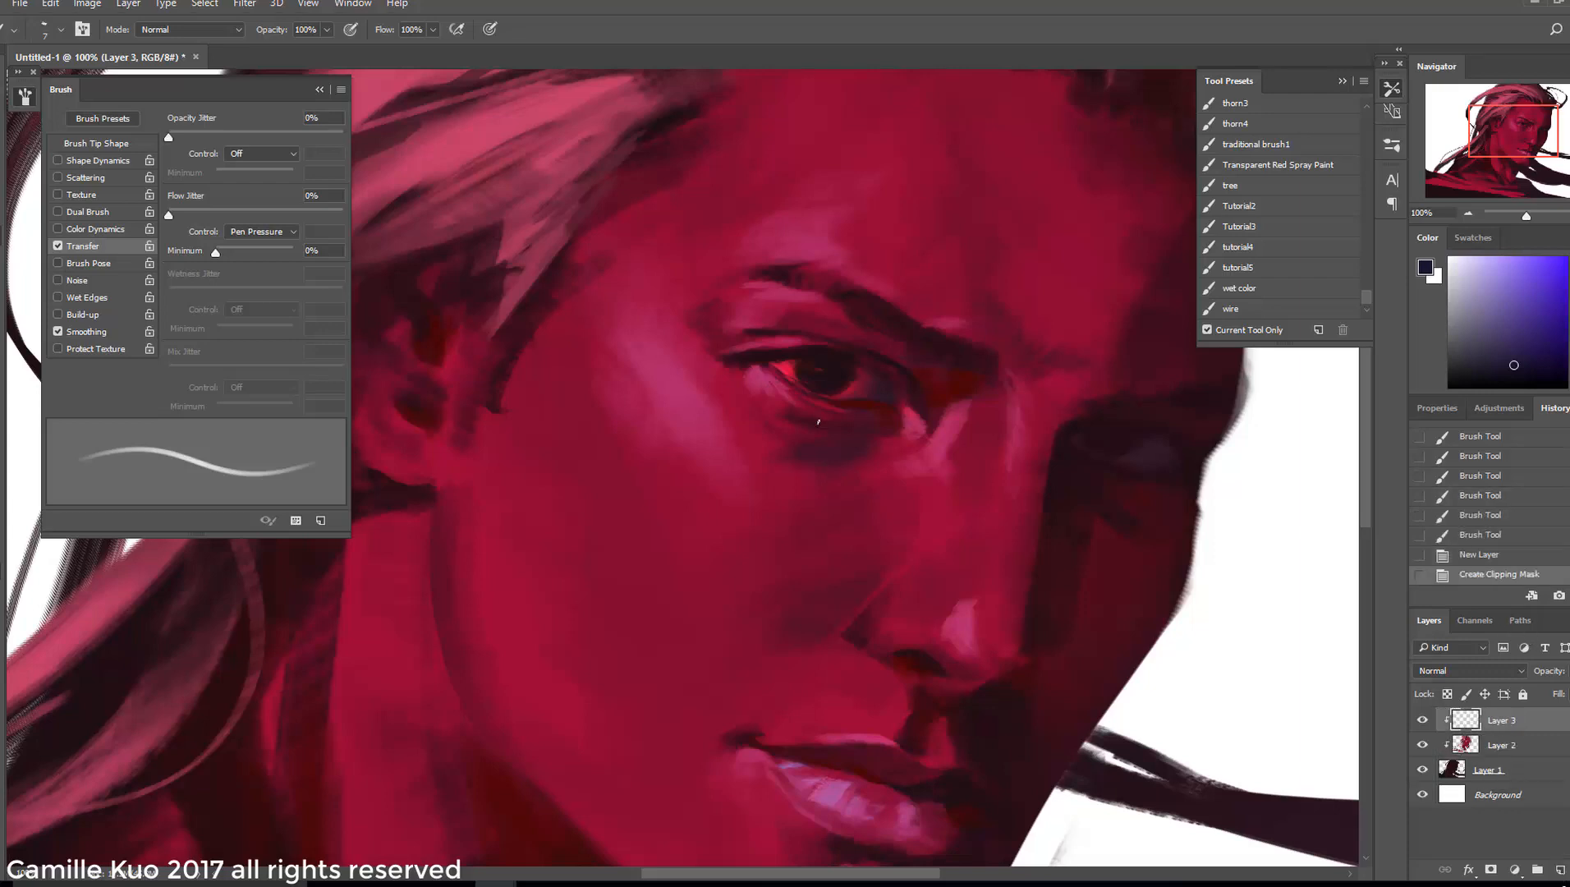
Set the Brush to 10 px and paint short dark blue lower lashes along the outer corner of the lit eye
left_click_drag(759, 377, 757, 367)
right_click(818, 387)
left_click(917, 435)
left_click(775, 378)
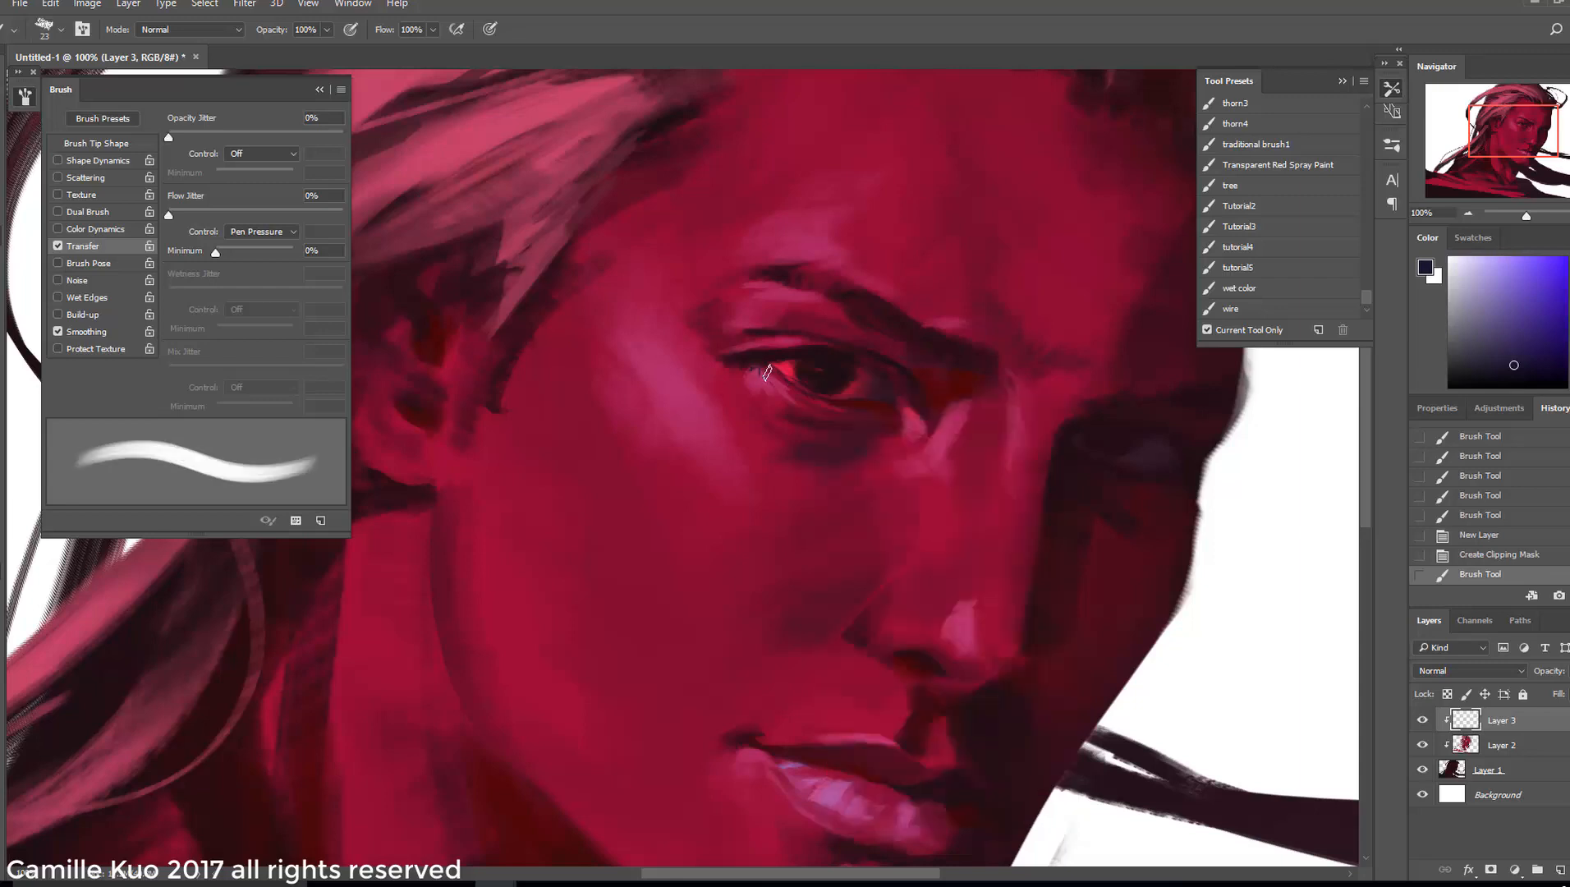
right_click(796, 386)
left_click_drag(894, 422, 890, 425)
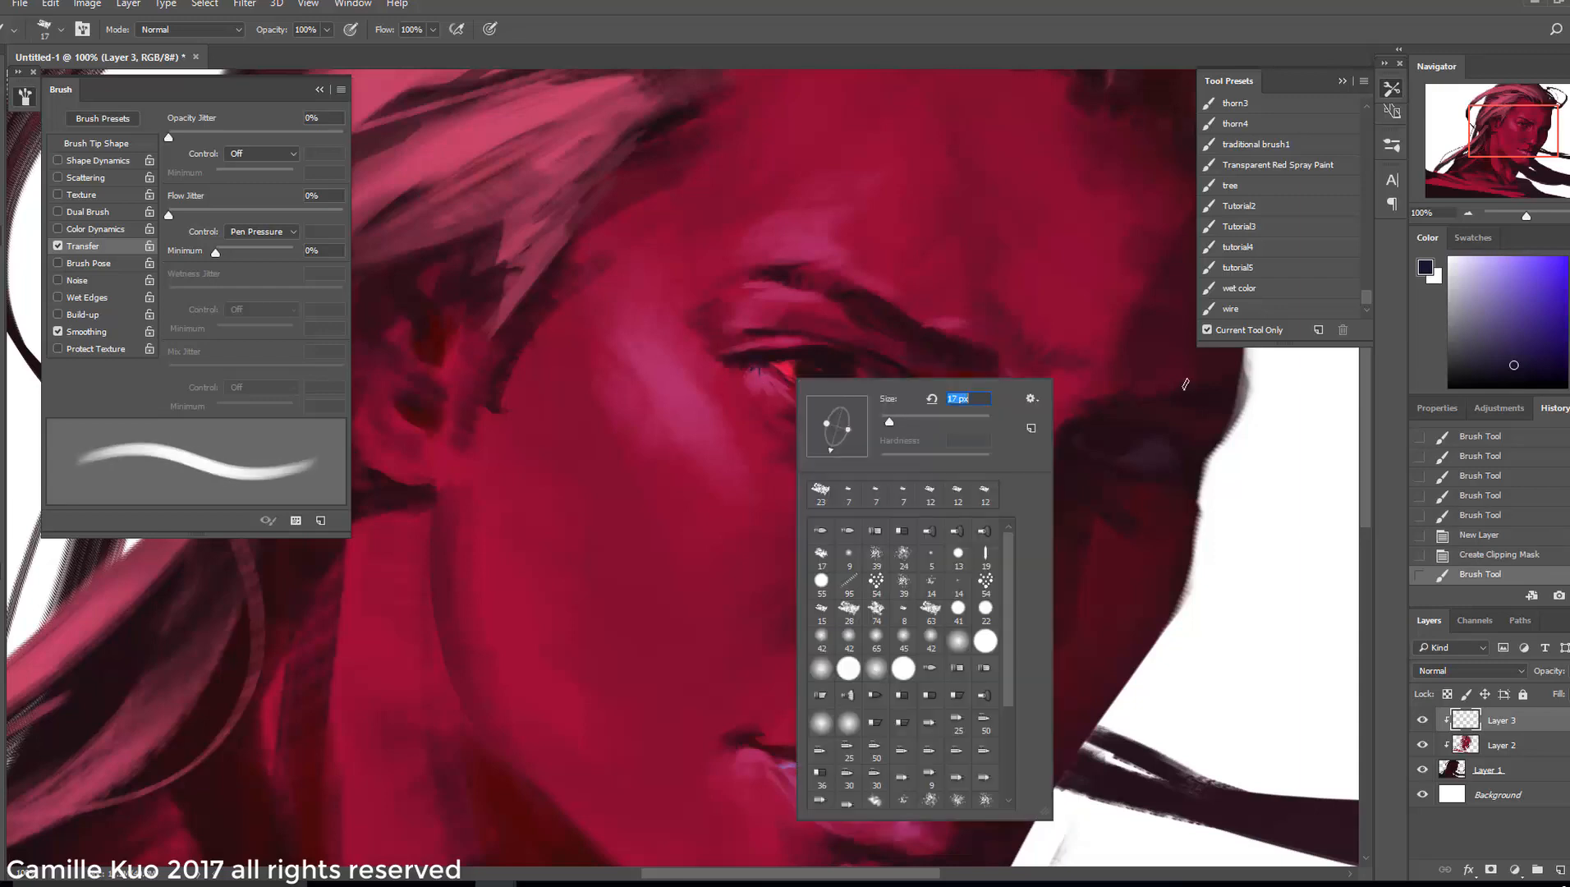
left_click(1328, 356)
key("[")
key("[")
left_click_drag(750, 366, 749, 374)
left_click_drag(757, 368, 755, 377)
left_click_drag(764, 370, 761, 378)
left_click_drag(770, 373, 769, 382)
left_click_drag(776, 378, 776, 385)
left_click_drag(784, 383, 785, 390)
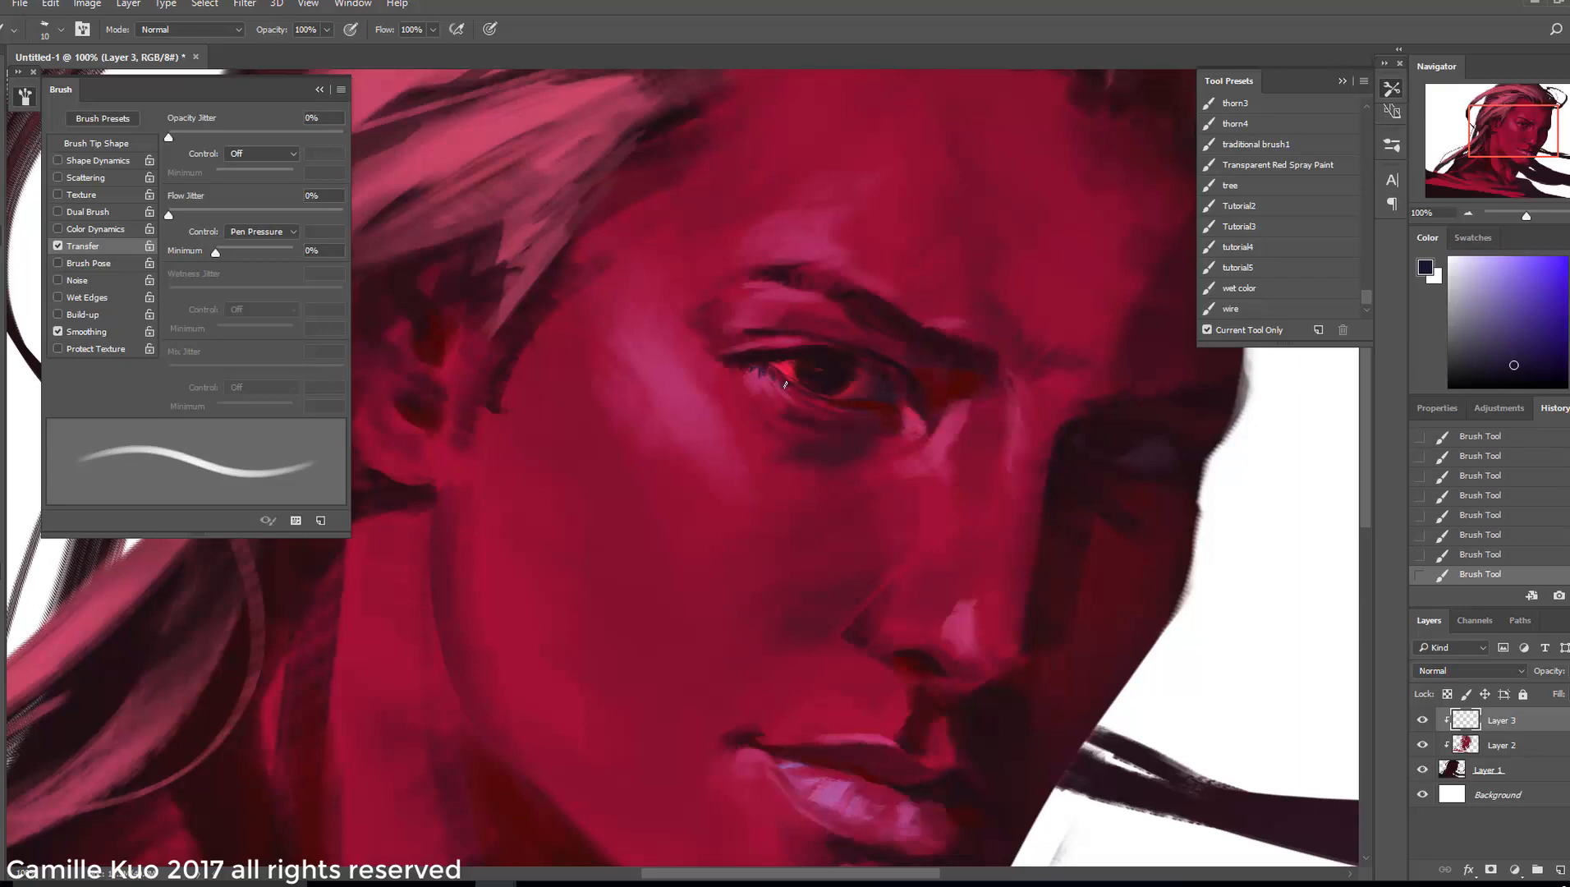
Tint the iris of the lit eye with dark blue
right_click(858, 407)
key("Escape")
right_click(824, 376)
key("Escape")
right_click(922, 380)
key("Escape")
right_click(868, 398)
key("Escape")
Shift the colour to dark green and paint the lit eye's iris at 20 px, finishing with a yellow hue at 10 px
left_click_drag(1569, 297, 1569, 357)
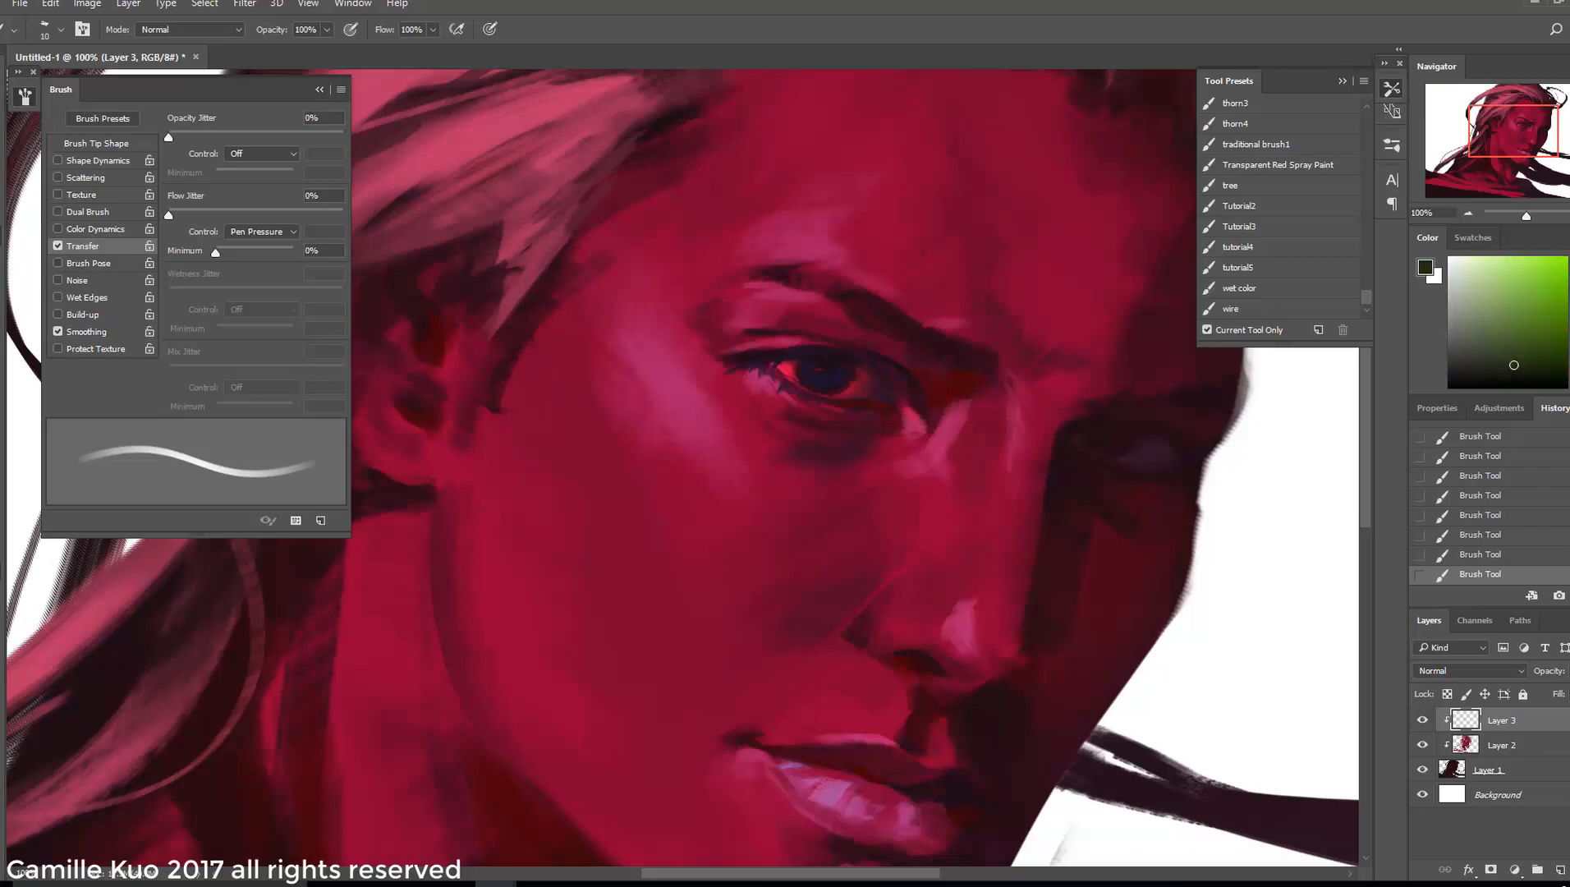
right_click(849, 371)
left_click_drag(937, 415, 943, 415)
left_click(828, 366)
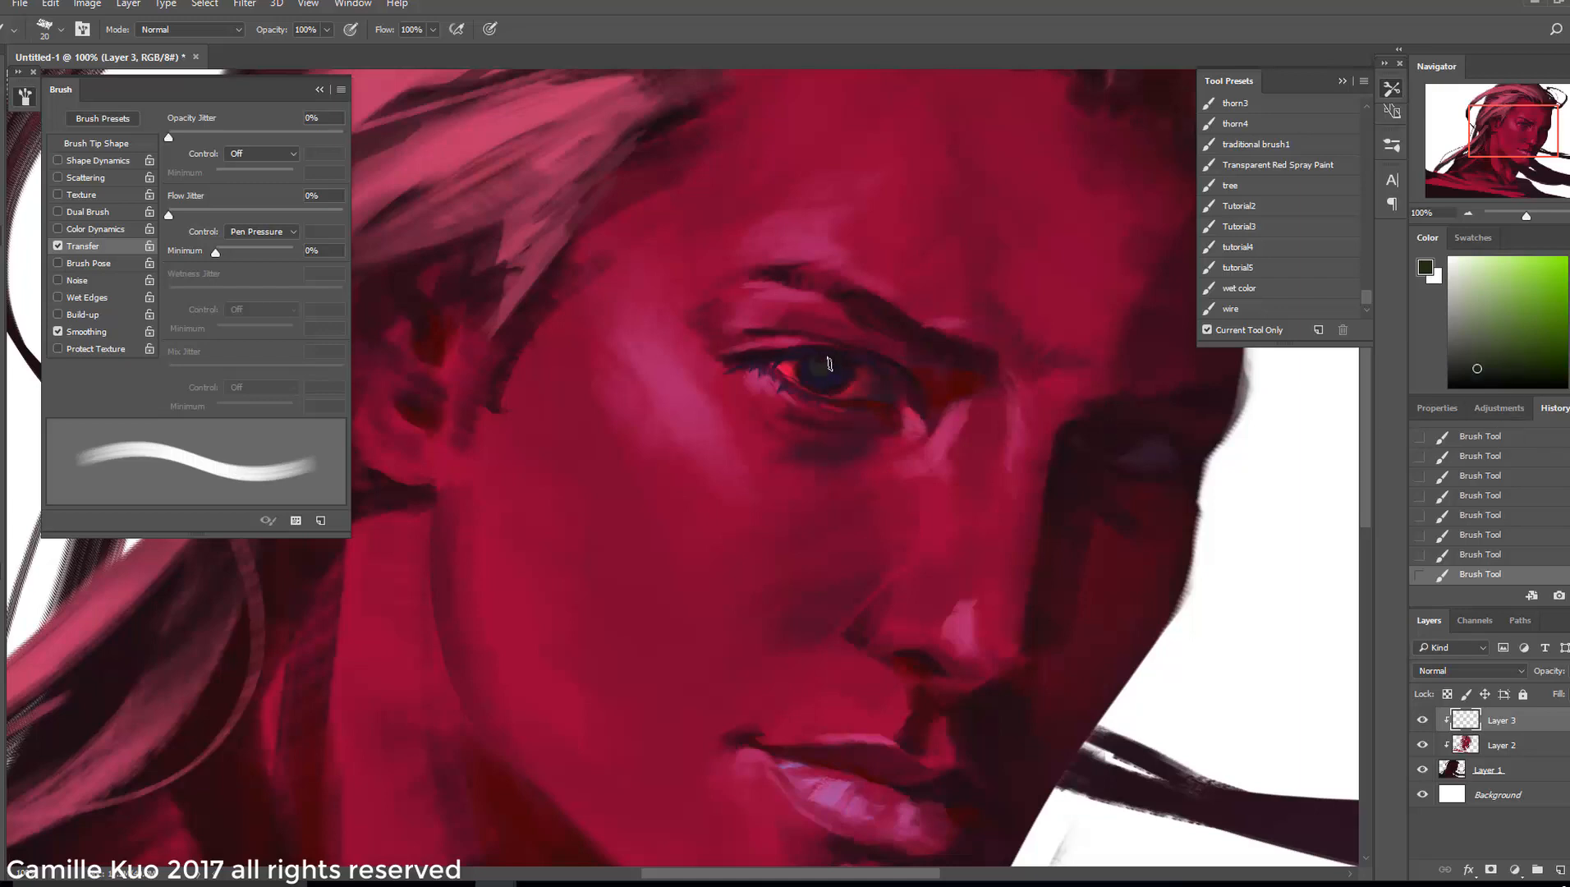
left_click(1569, 366)
right_click(850, 371)
left_click_drag(942, 413, 937, 413)
left_click(964, 359)
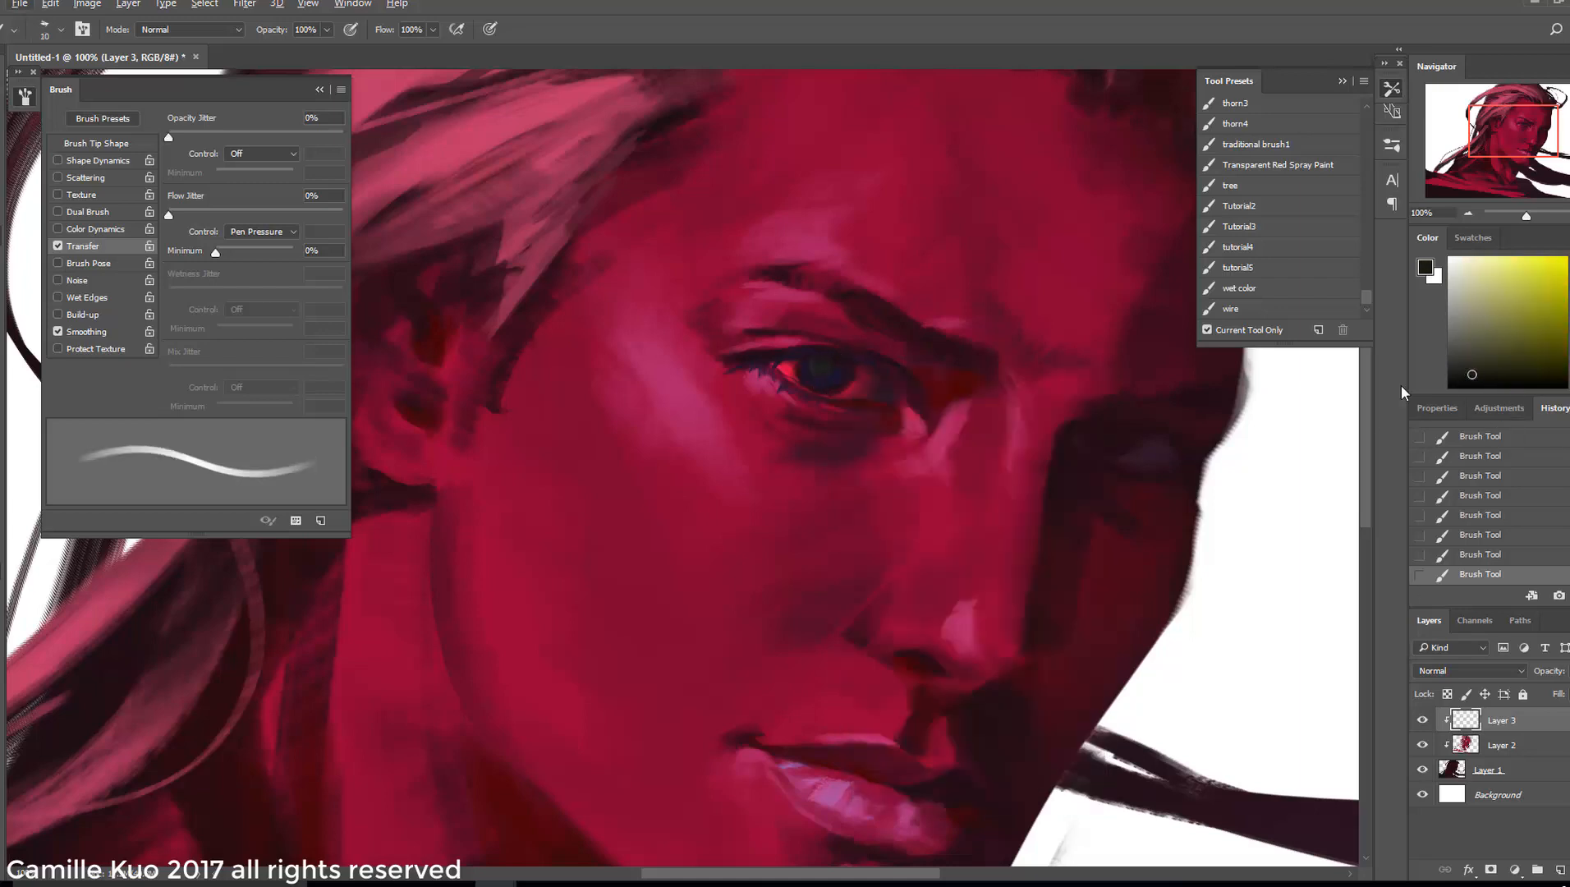
Pick near-black, undo the misplaced dabs and repaint the pupil of the lit eye, enlarging the Brush to 25 px
right_click(856, 373)
left_click(935, 641)
left_click(832, 369)
key("ctrl+z")
left_click(1481, 385)
left_click(810, 366)
key("ctrl+z")
left_click(812, 371)
right_click(851, 374)
left_click_drag(907, 397, 916, 401)
left_click(839, 367)
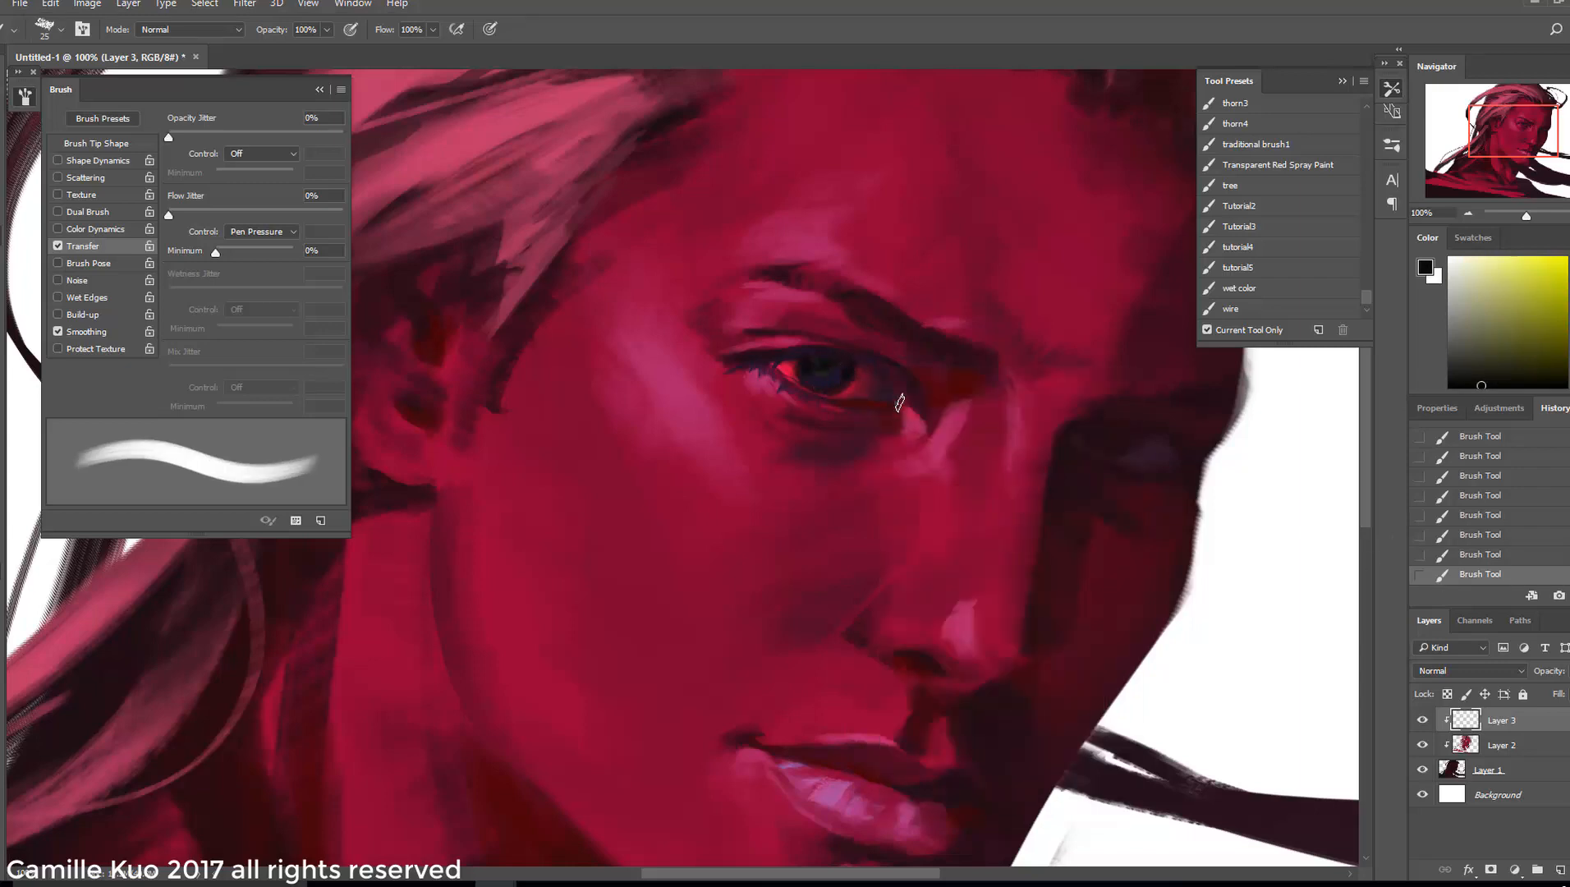
Reduce the Brush to 10 px and refine the dark tones inside the lit eye
key("bracketleft")
key("bracketleft")
left_click(1467, 214)
left_click(1467, 213)
scroll(749, 263, "up", 2)
right_click(851, 497)
left_click_drag(902, 487, 909, 491)
left_click(839, 501)
Choose a dark olive tone and dab it along the inner side of the lit eye's iris
left_click(1500, 375)
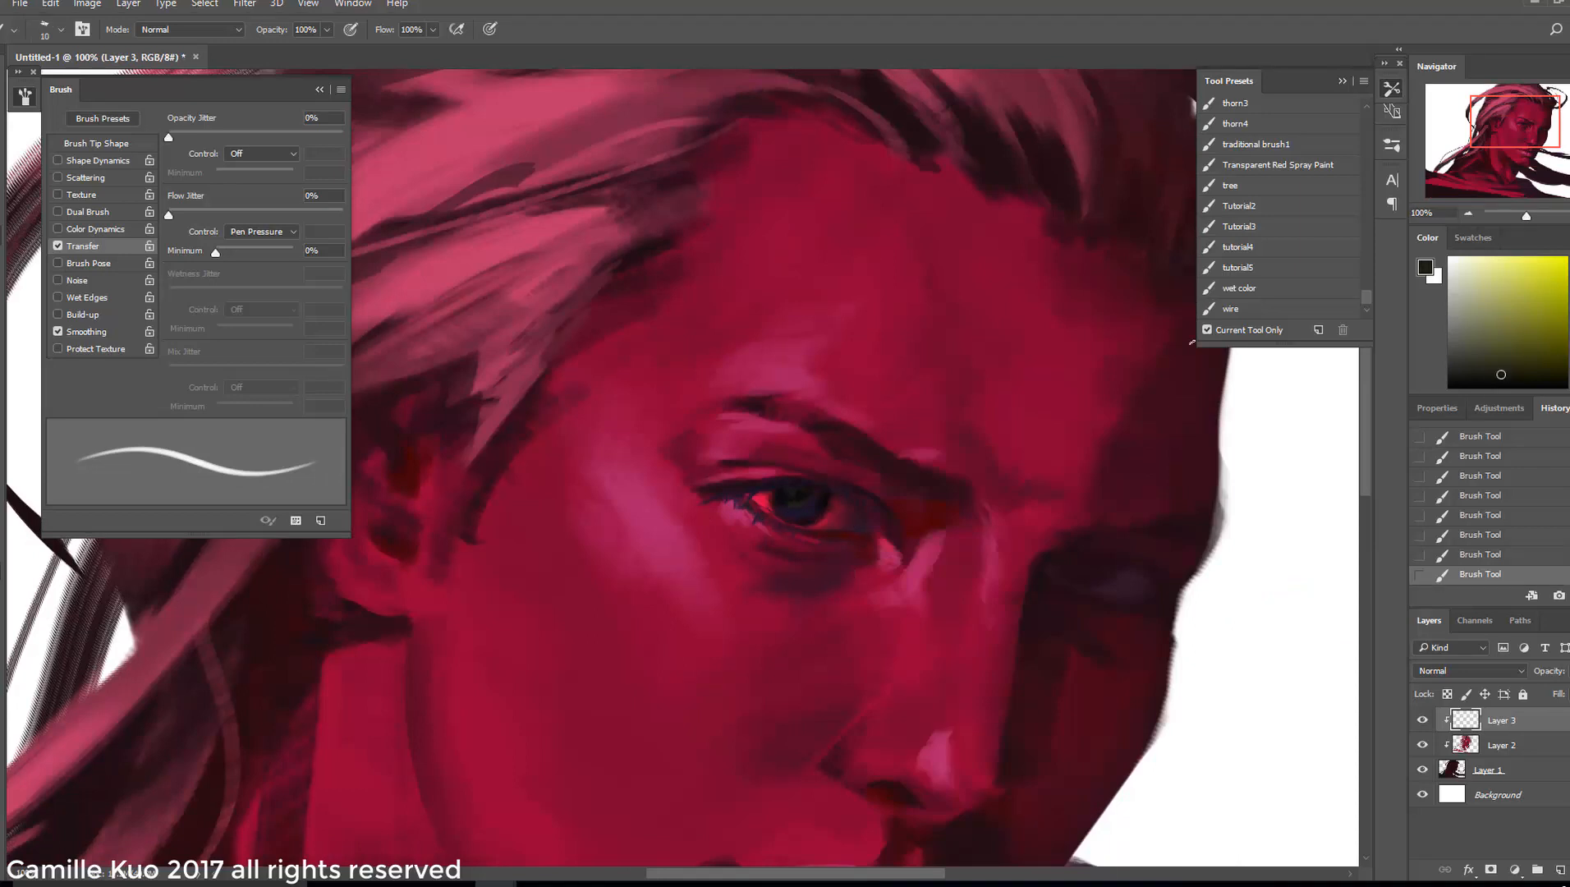
scroll(827, 525, "down", 3)
scroll(729, 384, "up", 3)
left_click_drag(884, 360, 954, 482)
right_click(956, 481)
left_click(1011, 463)
left_click(930, 499)
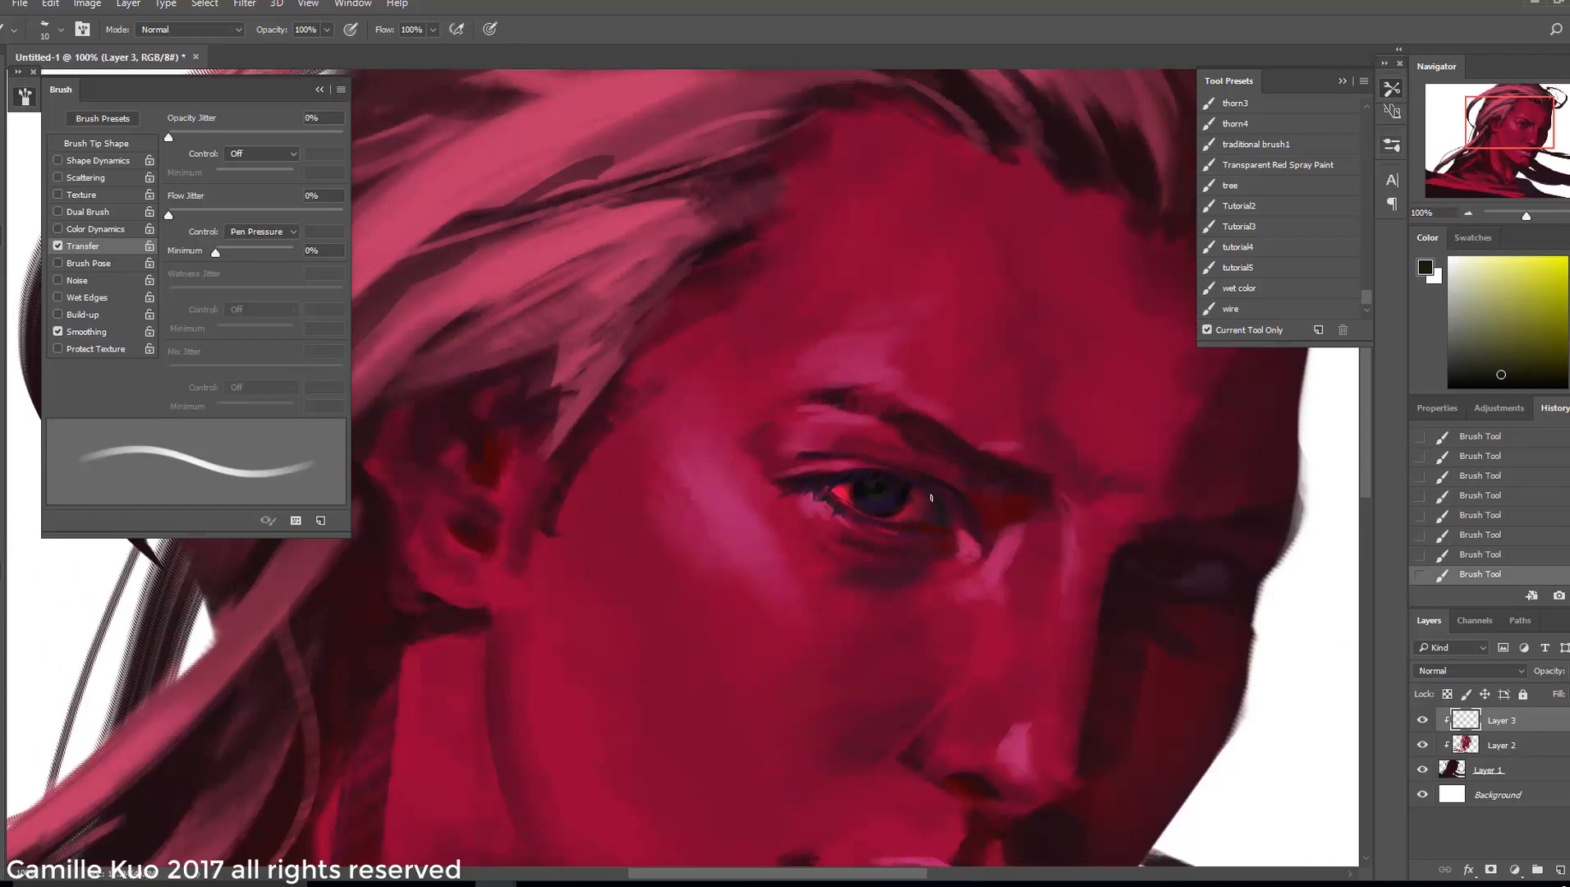
Sample crimson near the inner corner of the lit eye and touch up the iris and outer eyelid
left_click(964, 535, "alt")
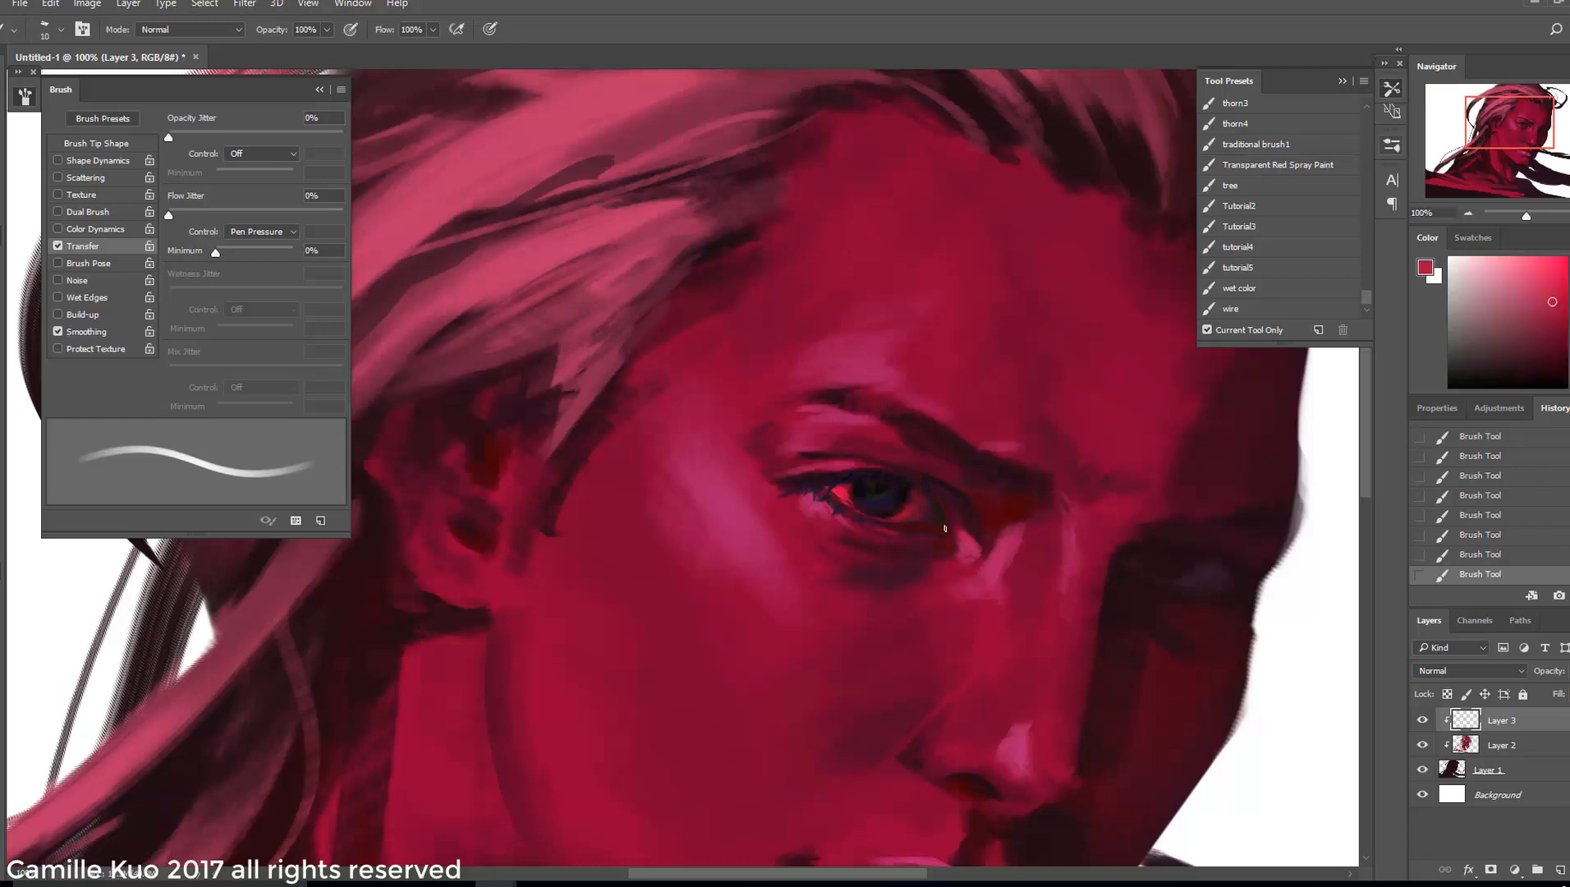
left_click(942, 497, "alt")
right_click(928, 497)
left_click(886, 494)
left_click(821, 485)
left_click(800, 474, "alt")
left_click(800, 474, "alt")
Sample tones around the iris, shift to a darker hue and shade the inner side of the lit eye
left_click(901, 476, "alt")
left_click(889, 499, "alt")
left_click(1563, 386)
left_click(1564, 360)
right_click(913, 491)
left_click(1002, 482)
left_click(907, 491)
Reduce the Brush to 6 px and add fine iris detail around the pupil with sampled dark teal tones
right_click(931, 491)
left_click(906, 487)
right_click(953, 491)
left_click(1046, 482)
left_click(912, 490)
left_click_drag(862, 490, 875, 486)
left_click(874, 498, "alt")
left_click(880, 504, "alt")
left_click(883, 499, "alt")
left_click(888, 498, "alt")
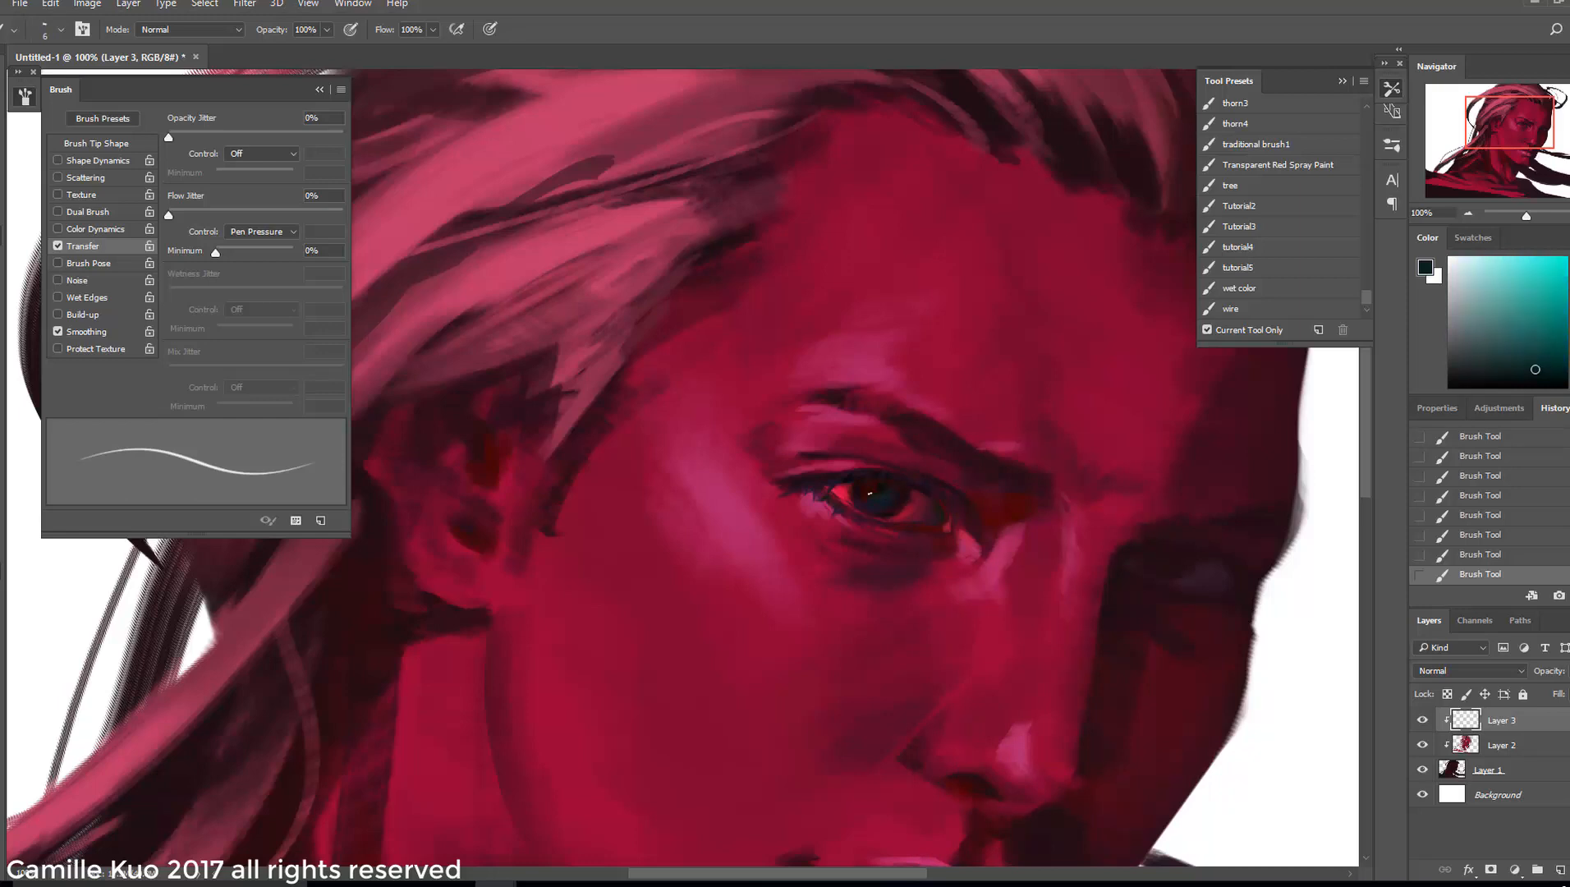
Examine the whole portrait at 33.3% to judge the repainted eye
key("ctrl+minus")
key("ctrl+minus")
key("ctrl+minus")
key("ctrl+minus")
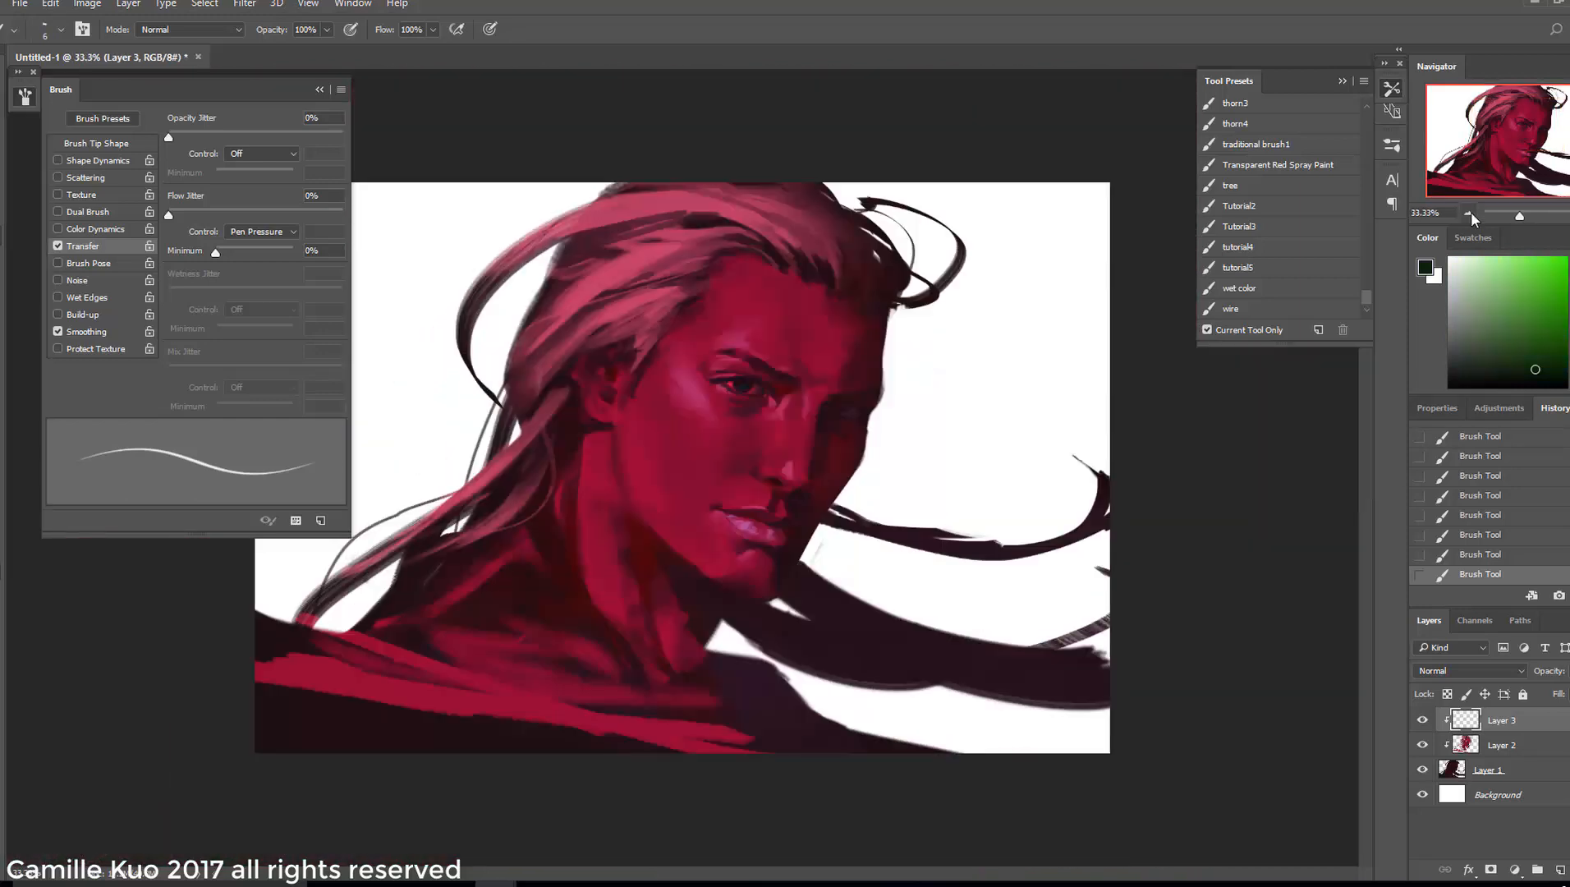
key("ctrl+plus")
key("ctrl+plus")
key("ctrl+plus")
key("ctrl+plus")
Sample dark tones around the lit eye, set the Brush to 20 px and stroke the outer side of its iris
left_click(720, 565, "alt")
left_click(701, 495, "alt")
right_click(726, 495)
left_click(829, 669)
left_click_drag(686, 495, 709, 493)
left_click(715, 495, "alt")
Sample shadow tones from both eyes and paint a dark upper lid line over the shadowed eye
left_click(1027, 555, "alt")
left_click(1041, 553, "alt")
left_click(1012, 554, "alt")
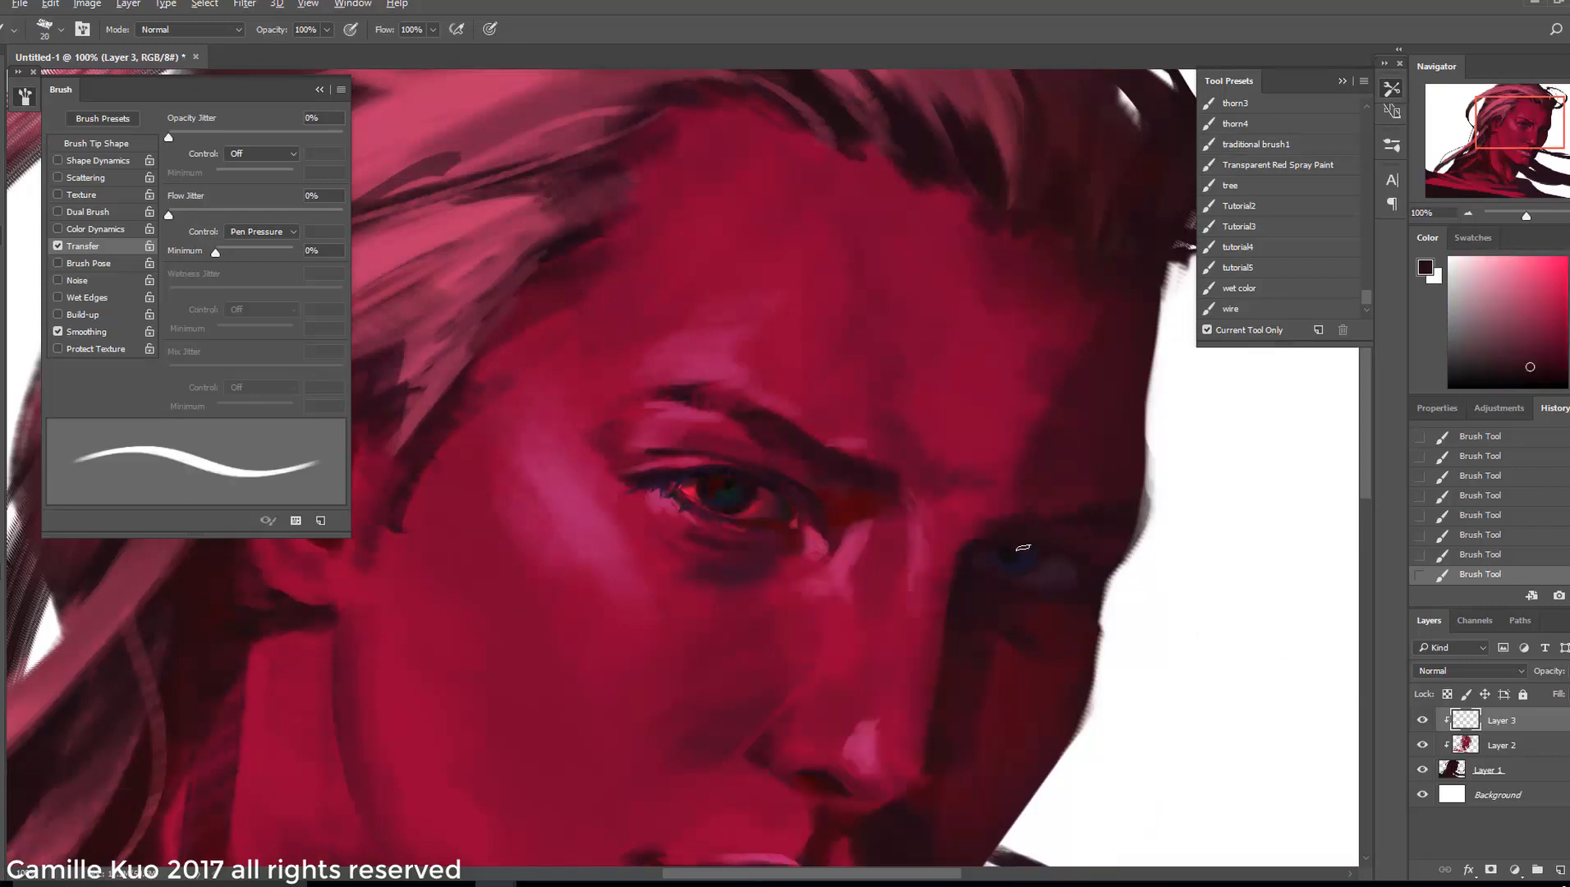
left_click(1044, 592, "alt")
left_click(731, 513, "alt")
left_click_drag(1003, 551, 1040, 548)
Adjust the Brush angle and darken the lower edge and inner corner of the shadowed eye with near-black
right_click(1098, 568)
left_click_drag(1158, 478, 1148, 466)
left_click_drag(1041, 562, 1010, 574)
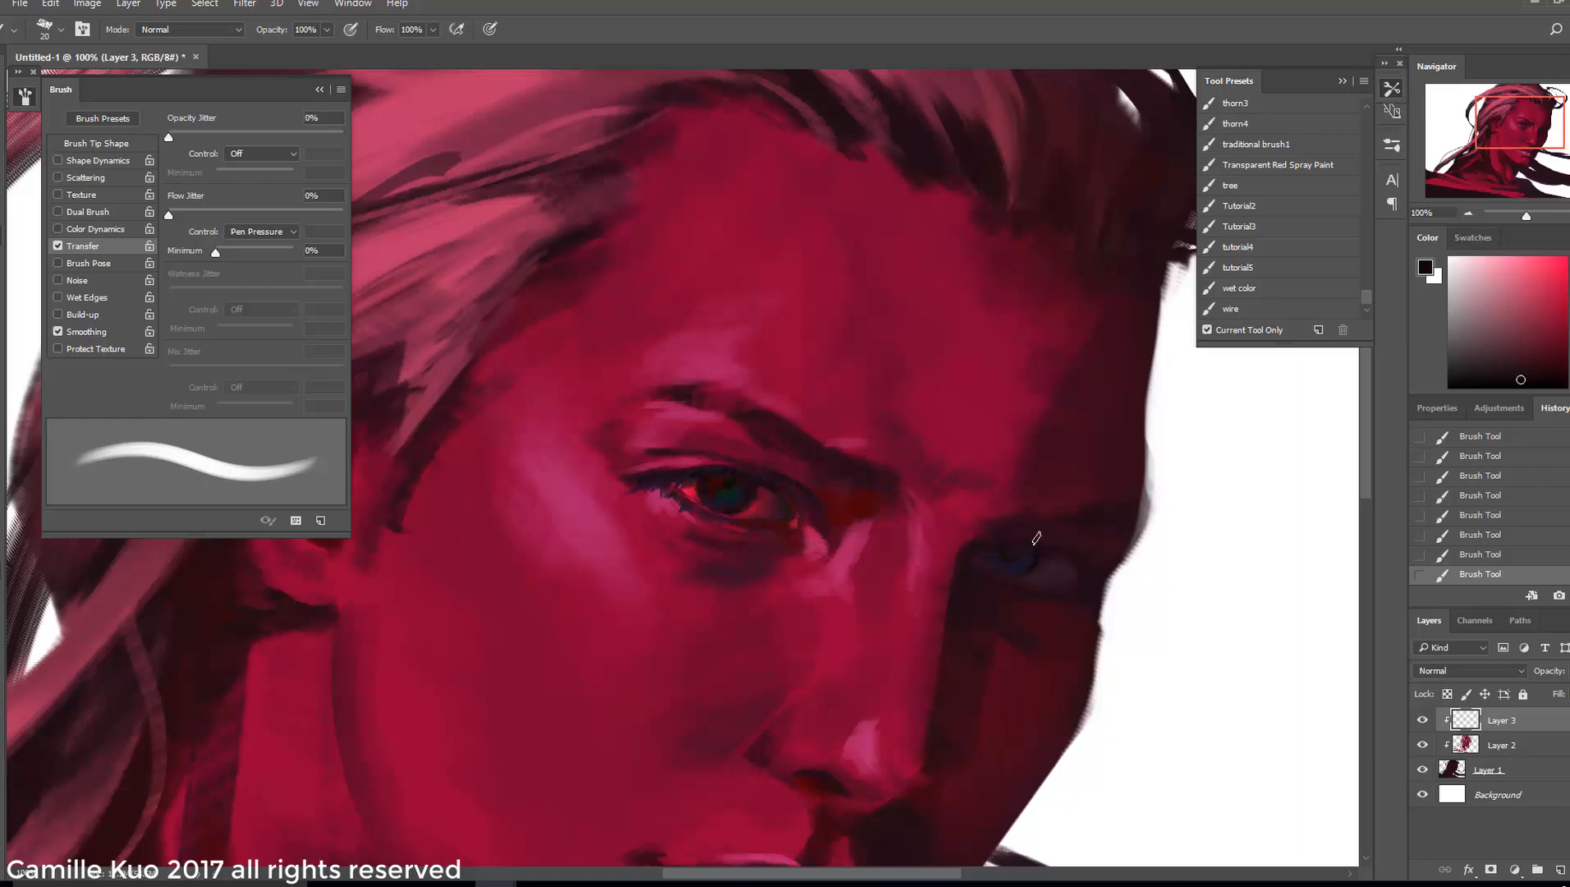
right_click(1068, 545)
left_click(998, 567)
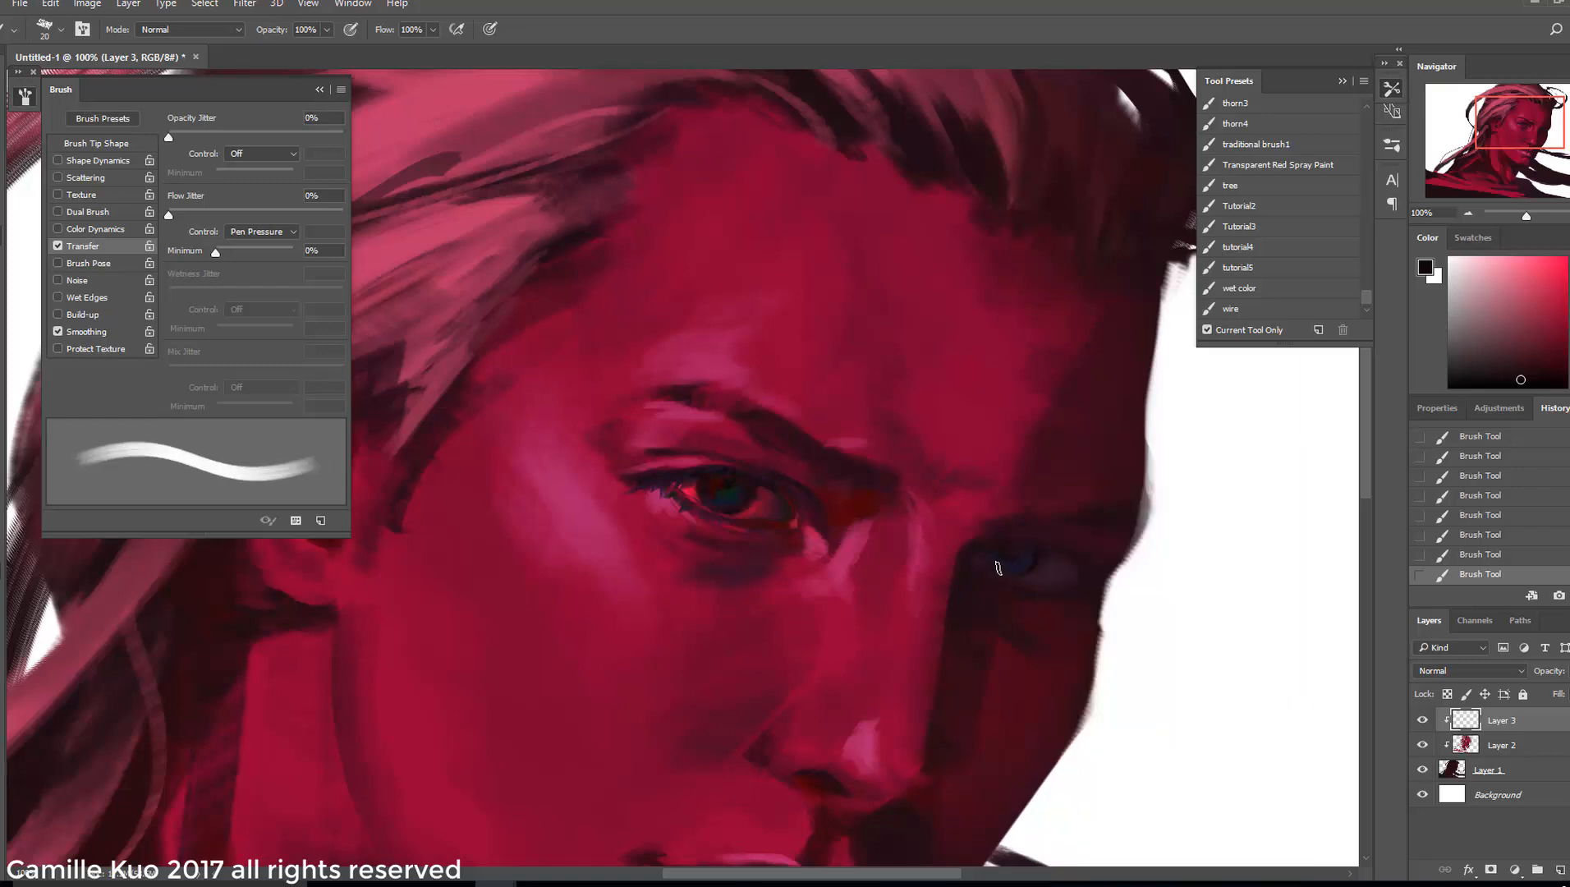
right_click(1067, 541)
left_click(989, 558)
Define the iris and white of the shadowed eye with tones sampled from both eyes, using the 20 px Brush
left_click(1023, 573, "alt")
left_click(826, 525, "alt")
left_click_drag(1018, 563, 1013, 551)
left_click(729, 481, "alt")
right_click(1040, 541)
left_click(1129, 486)
left_click(1014, 544)
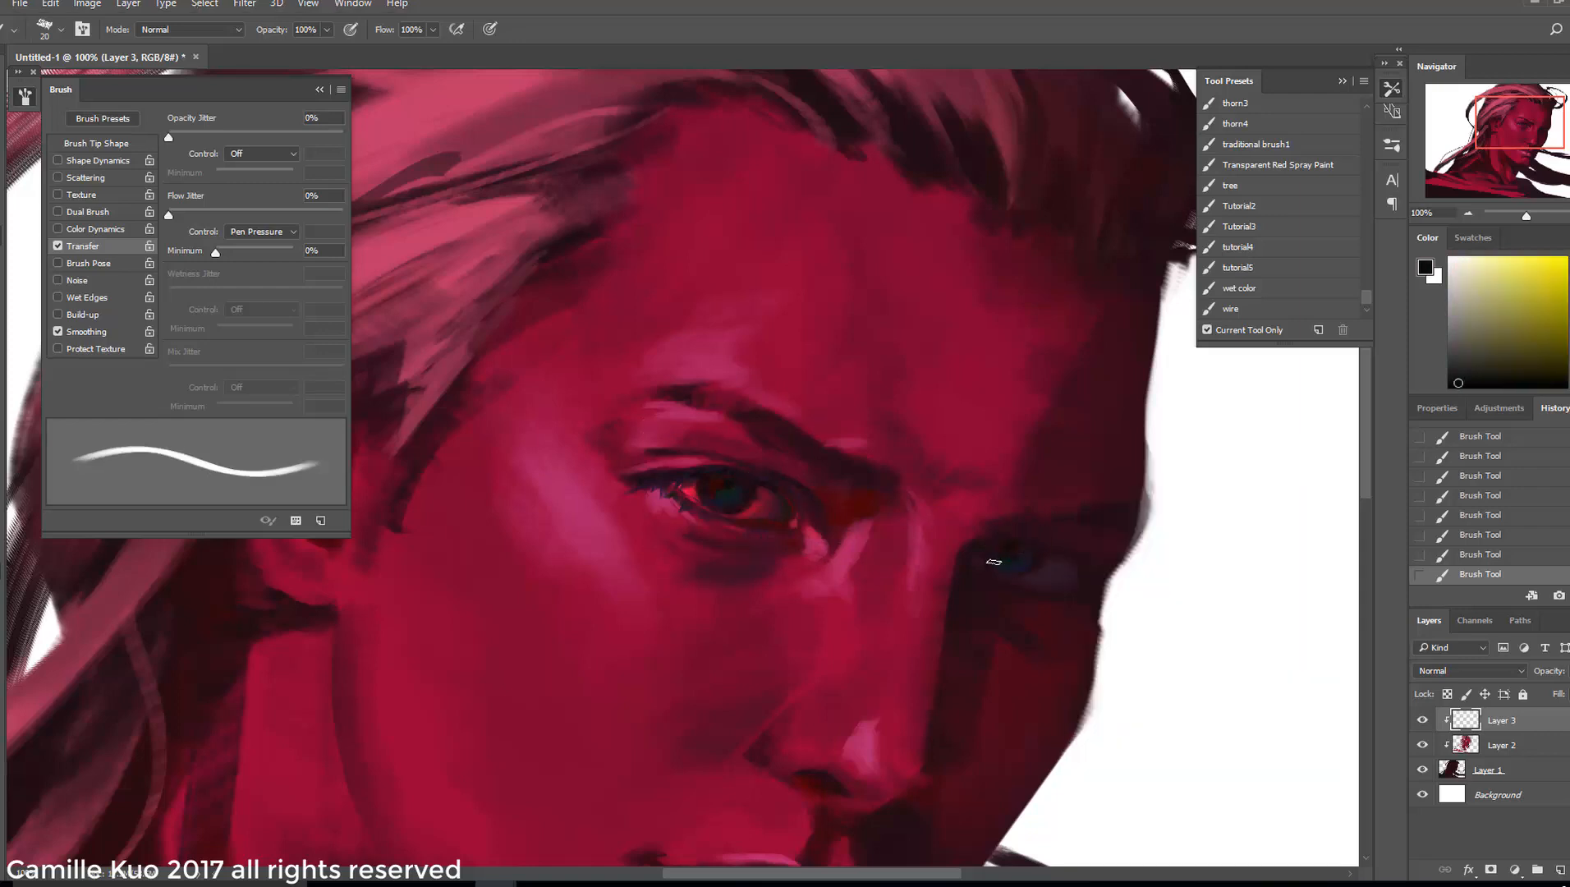
left_click(1069, 577, "alt")
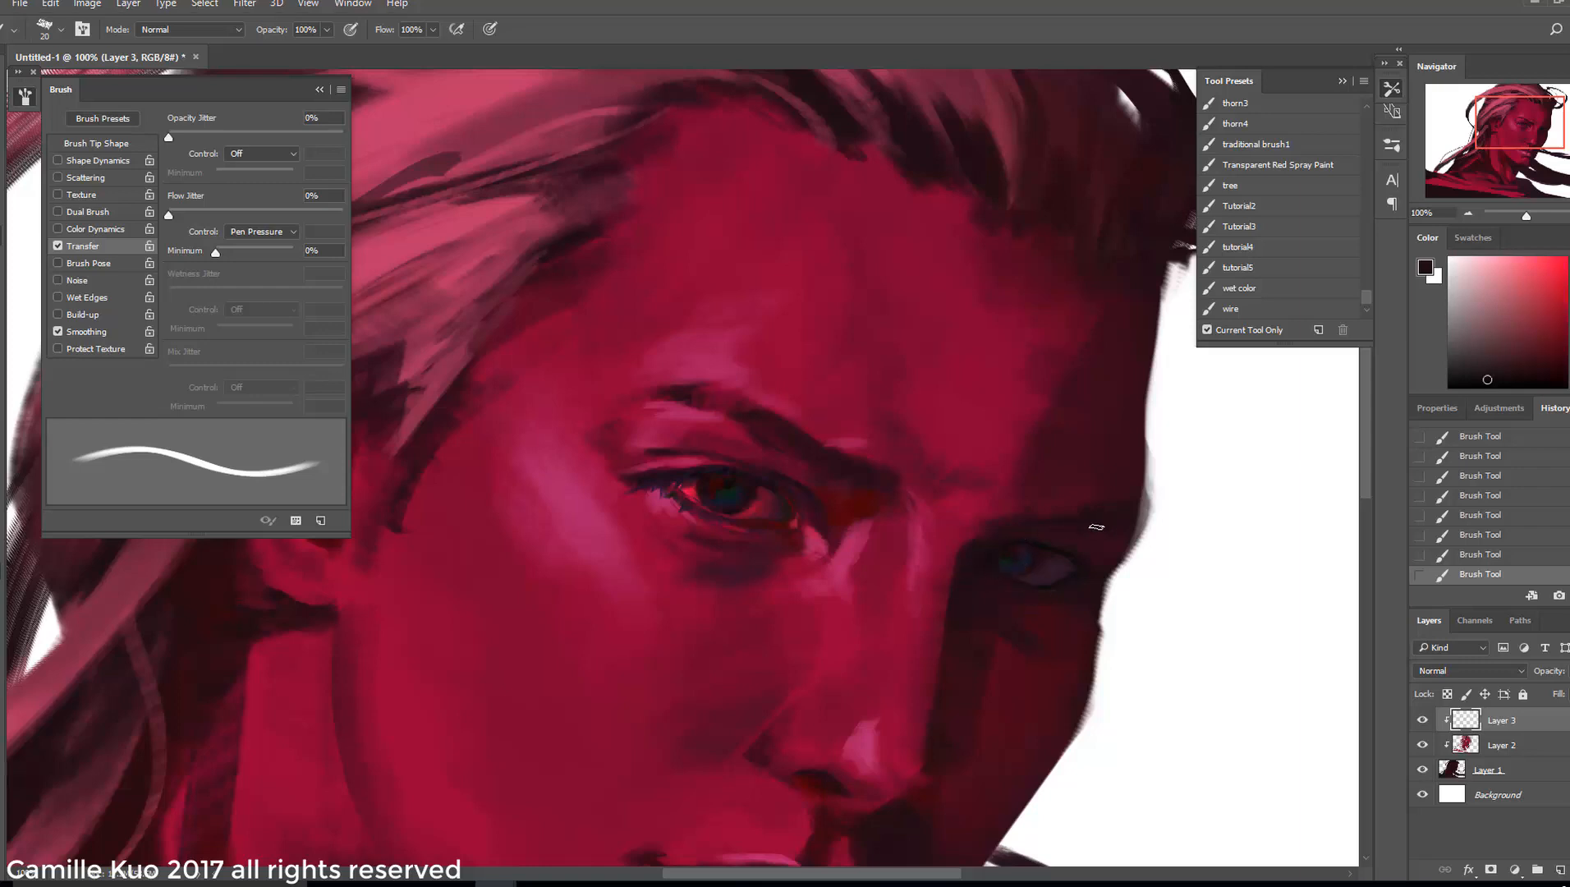
Compare the eyes with and without the latest strokes through the history and reduce the Brush to 15 px
mouse_move(1529, 136)
left_mouse_down()
mouse_move(1511, 141)
mouse_move(1519, 125)
left_mouse_up()
key("ctrl+alt+z")
key("ctrl+alt+z")
key("ctrl+shift+z")
key("ctrl+shift+z")
right_click(761, 419)
key("bracketleft")
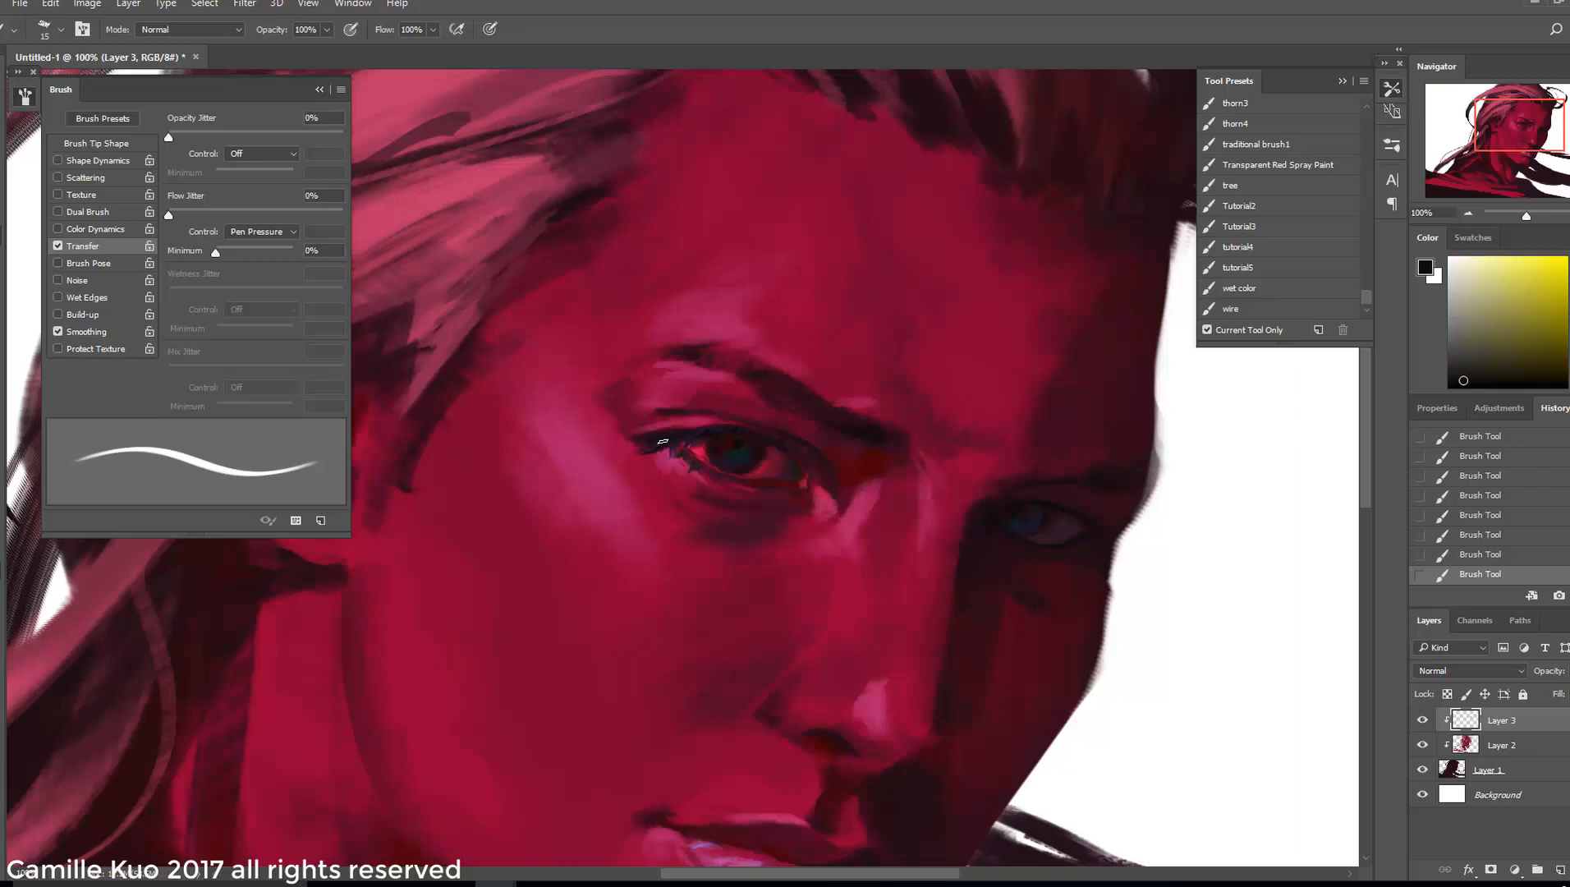
Paint a small near-black accent along the lower lid of the lit eye and compare it with Layer 3 hidden
right_click(862, 516)
left_click(887, 484)
left_click(743, 486)
key("ctrl+alt+z")
key("ctrl+alt+z")
right_click(866, 516)
left_click(886, 484)
left_click_drag(729, 483, 745, 489)
left_click(1415, 725)
left_click(1415, 724)
Clean up the lower lid of the lit eye with short strokes of a 12 px Eraser
key("e")
right_click(757, 495)
left_click(858, 484)
left_click_drag(733, 483, 742, 486)
right_click(738, 486)
left_click(838, 484)
left_click_drag(735, 482, 744, 488)
left_click_drag(738, 482, 747, 490)
left_click_drag(742, 485, 750, 491)
left_click_drag(745, 488, 752, 494)
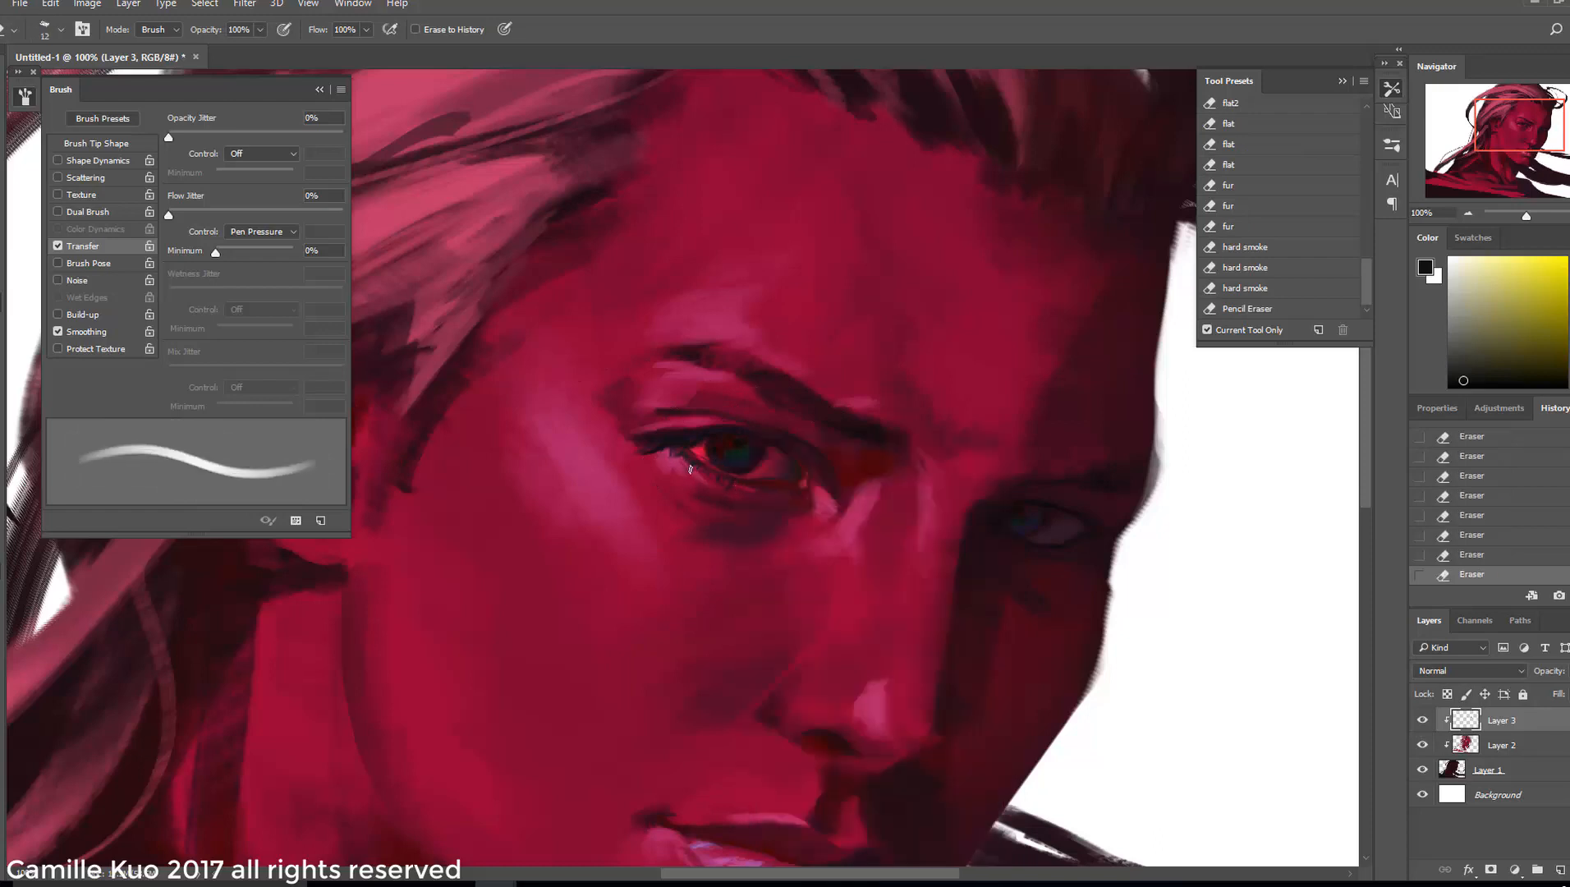
right_click(743, 486)
left_click(641, 457)
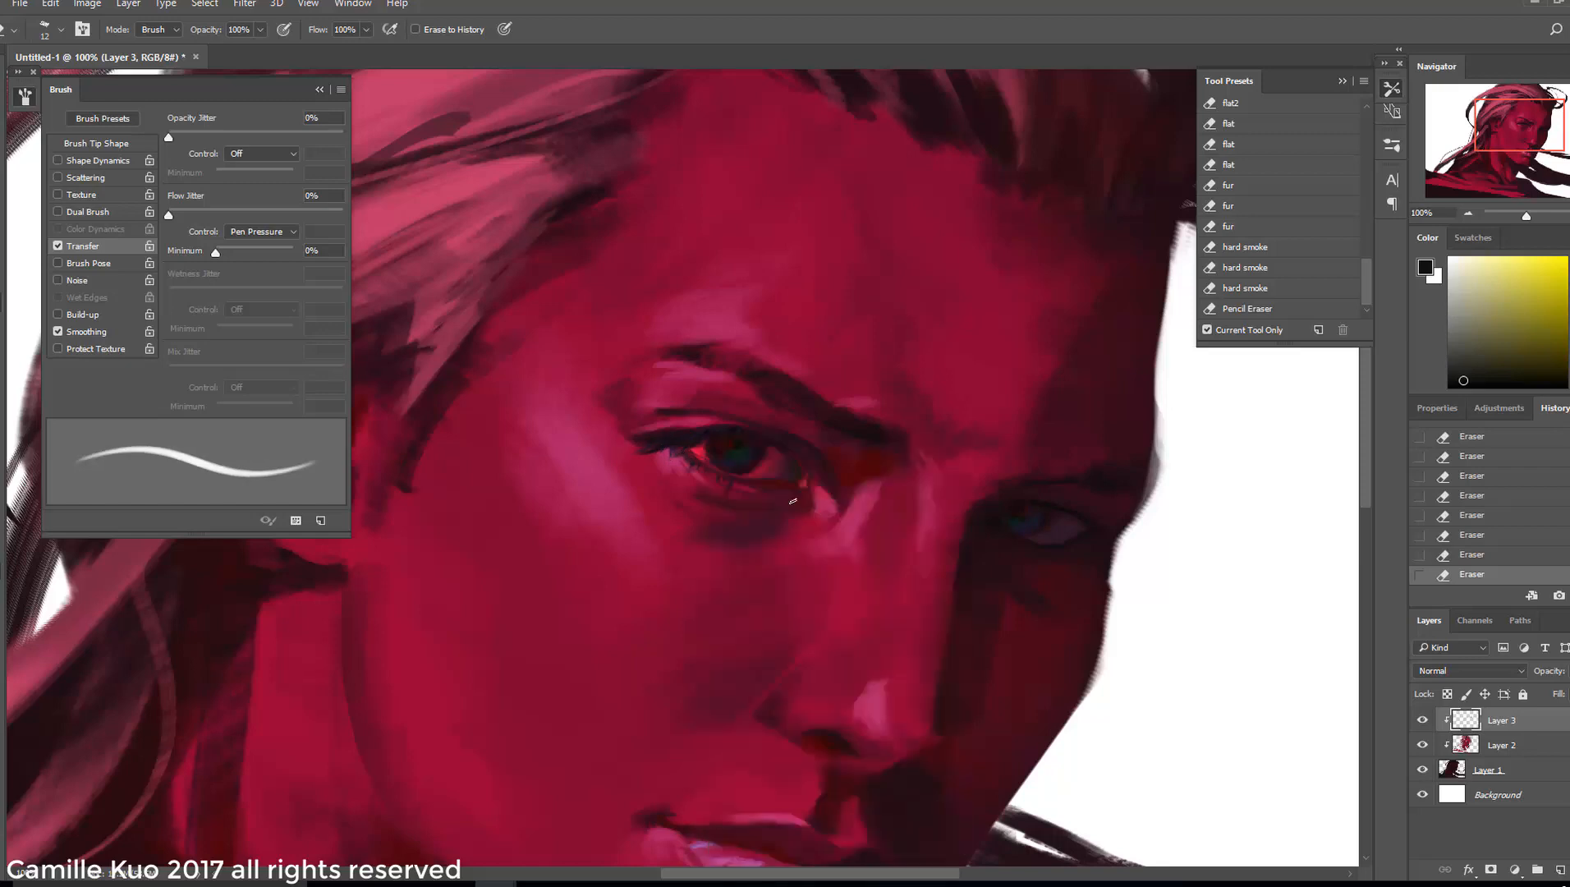
Sample a tone below the lit eye, try strokes on its iris and choose a saturated green
key("b")
left_click(1496, 746)
left_click(745, 493, "alt")
mouse_move(746, 489)
left_mouse_down()
mouse_move(759, 495)
mouse_move(756, 466)
mouse_move(729, 472)
mouse_move(760, 461)
left_mouse_up()
left_click(1479, 534)
left_click(1568, 384)
left_click(1559, 309)
key("ctrl+z")
left_click(1568, 330)
key("ctrl+alt+z")
key("ctrl+alt+z")
key("ctrl+alt+z")
Stroke green along the lower iris of the lit eye with a 7 px Brush and compare before and after
right_click(809, 439)
left_click_drag(745, 465, 760, 460)
left_click_drag(744, 466, 757, 464)
key("ctrl+minus")
key("ctrl+minus")
key("ctrl+minus")
key("ctrl+plus")
key("ctrl+plus")
key("ctrl+plus")
key("ctrl+alt+z")
key("ctrl+alt+z")
key("ctrl+alt+z")
key("ctrl+alt+z")
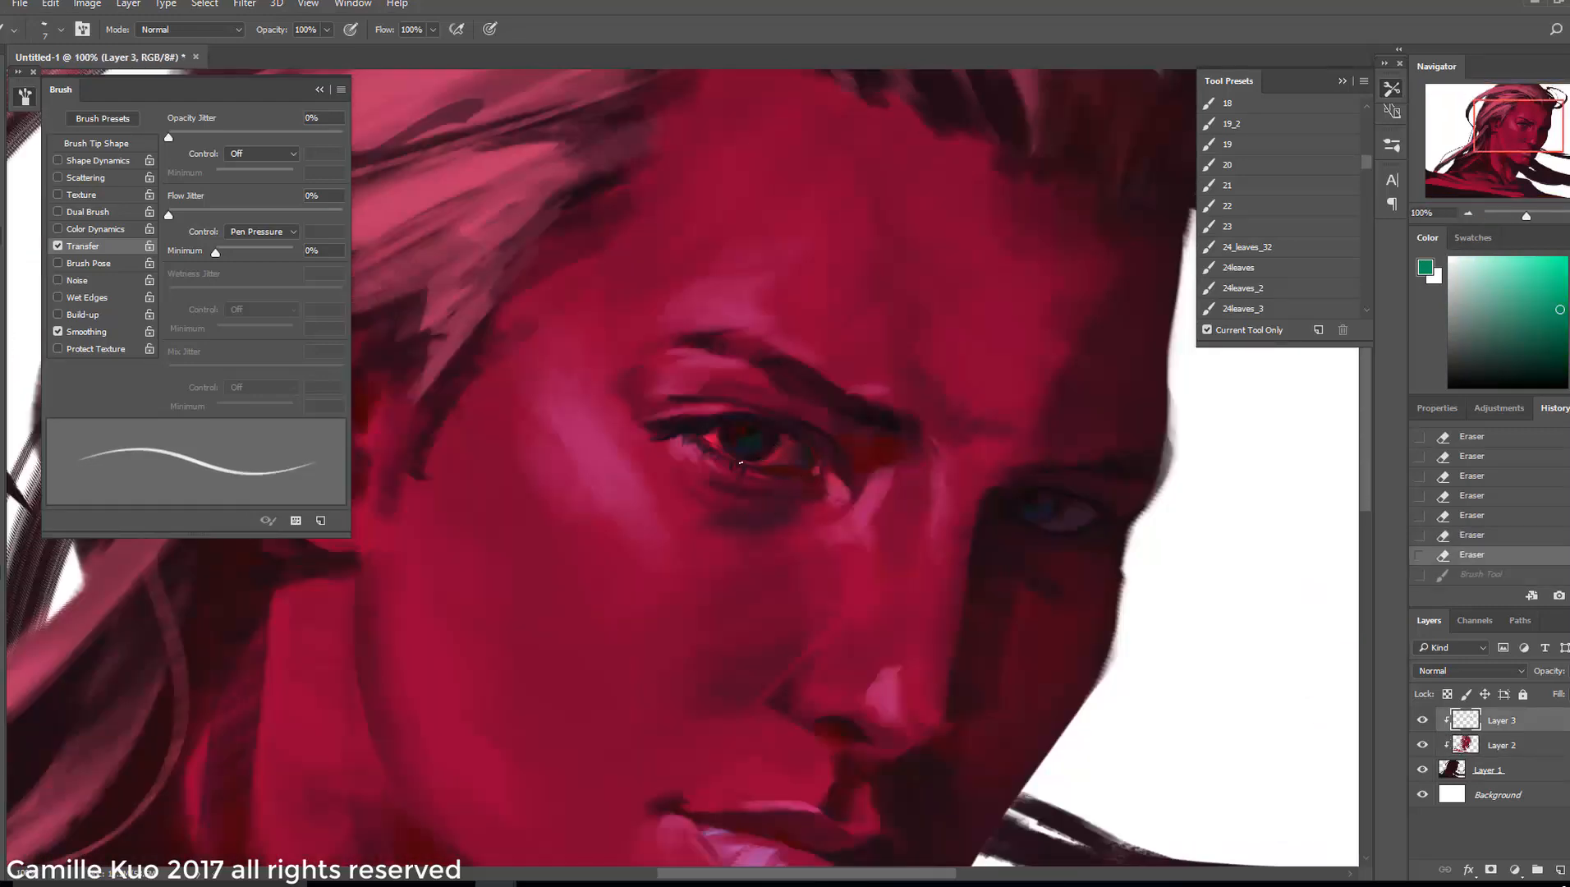
key("ctrl+shift+z")
key("ctrl+shift+z")
key("ctrl+shift+z")
key("ctrl+shift+z")
Rework the iris of the lit eye with fine green strokes, using Brush sizes of 6 px and 12 px
right_click(780, 444)
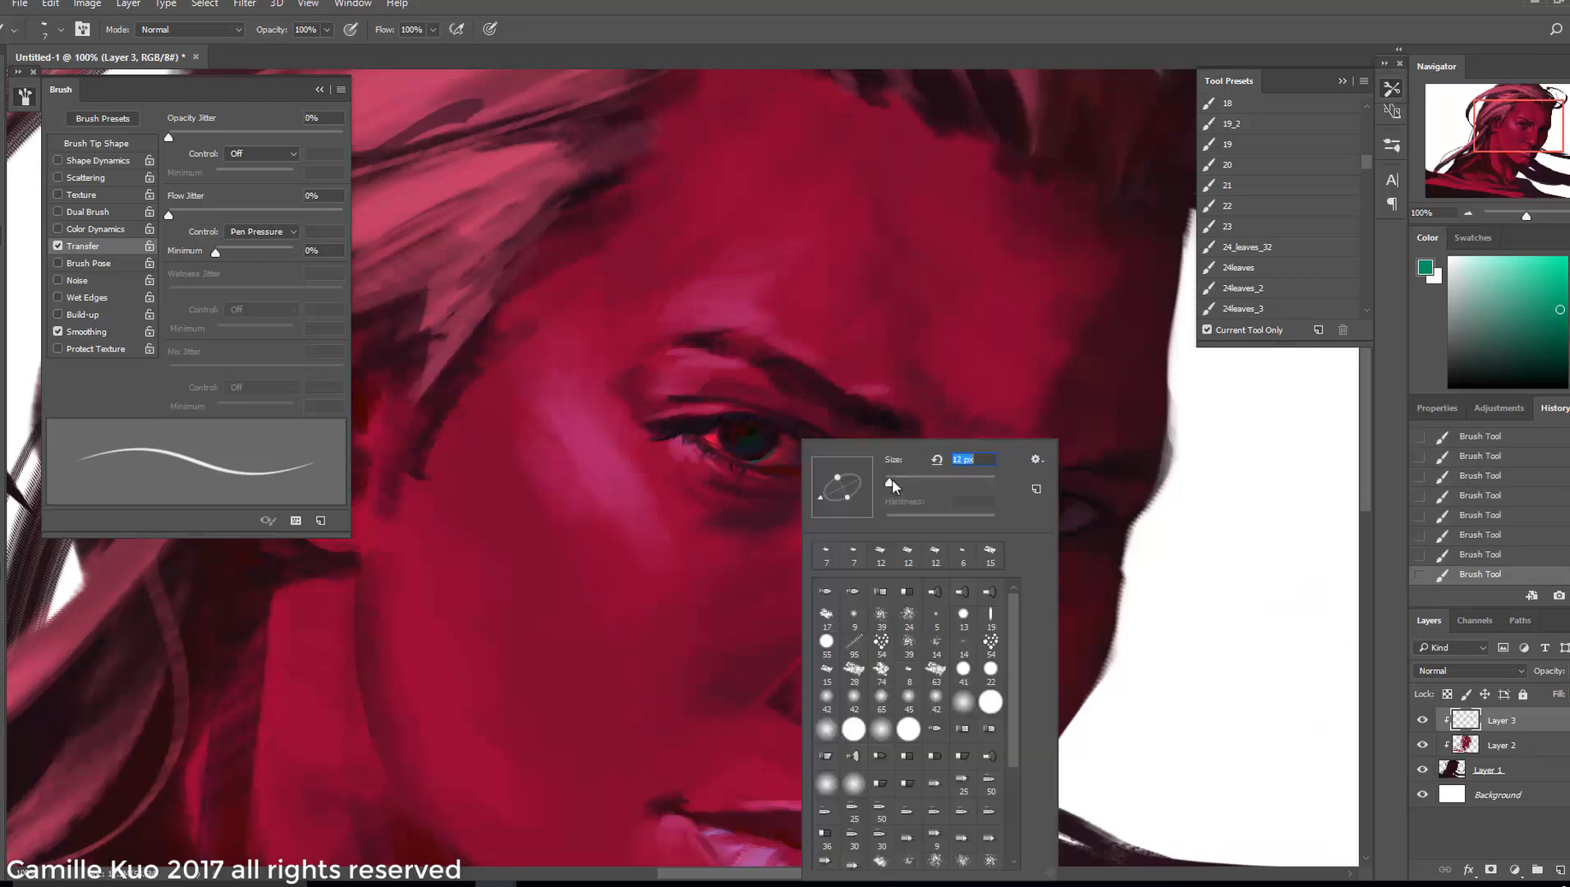
type("6")
key("Return")
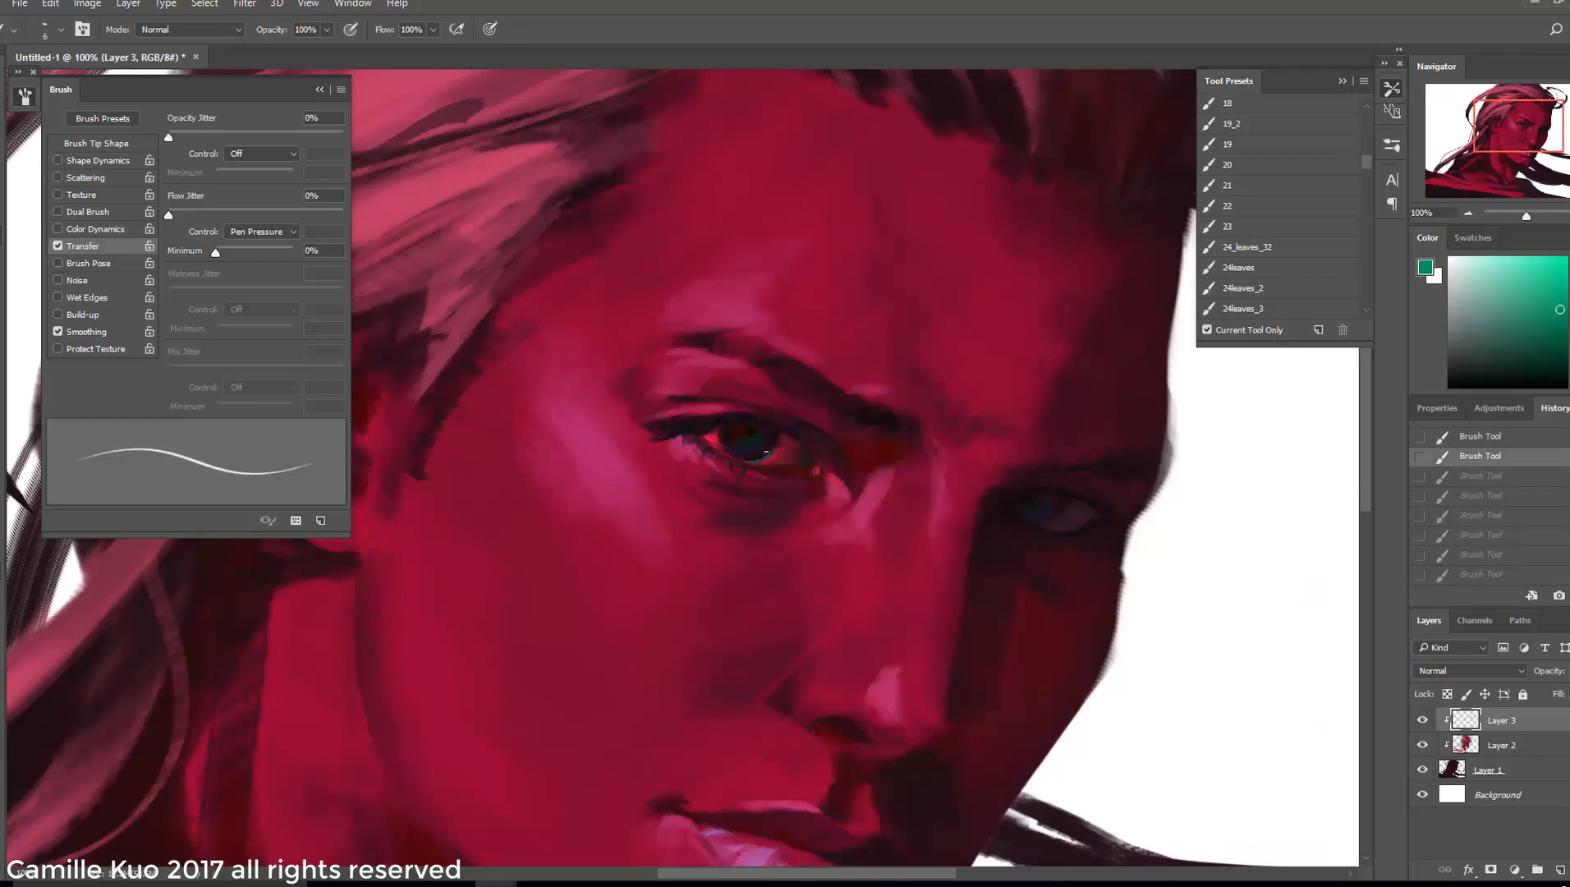
right_click(748, 460)
key("Escape")
right_click(768, 454)
type("12")
key("Return")
Set the Brush to 47% opacity and 7 px and glaze the lit iris with a deeper green
key("4")
key("7")
right_click(799, 473)
type("10")
key("Return")
left_click(1568, 362)
right_click(803, 472)
type("7")
key("Return")
Sample a muted tone beside the lit eye, refine the iris rim and check the whole portrait
right_click(767, 443)
key("Escape")
left_click(734, 493, "alt")
key("ctrl+minus")
key("ctrl+minus")
key("ctrl+minus")
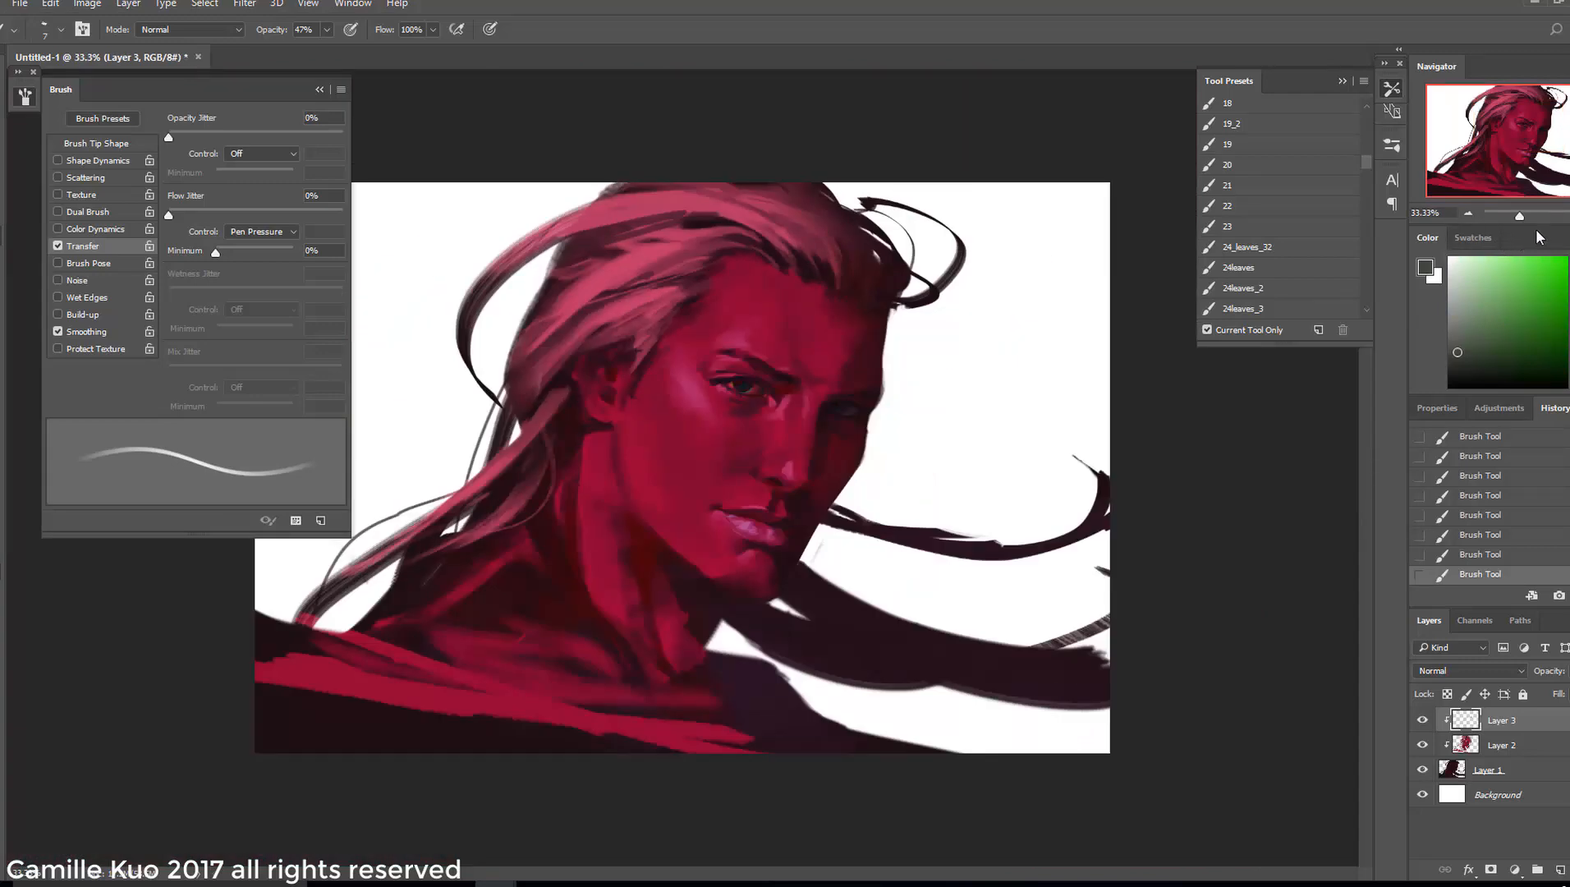
key("ctrl+plus")
key("ctrl+plus")
key("ctrl+plus")
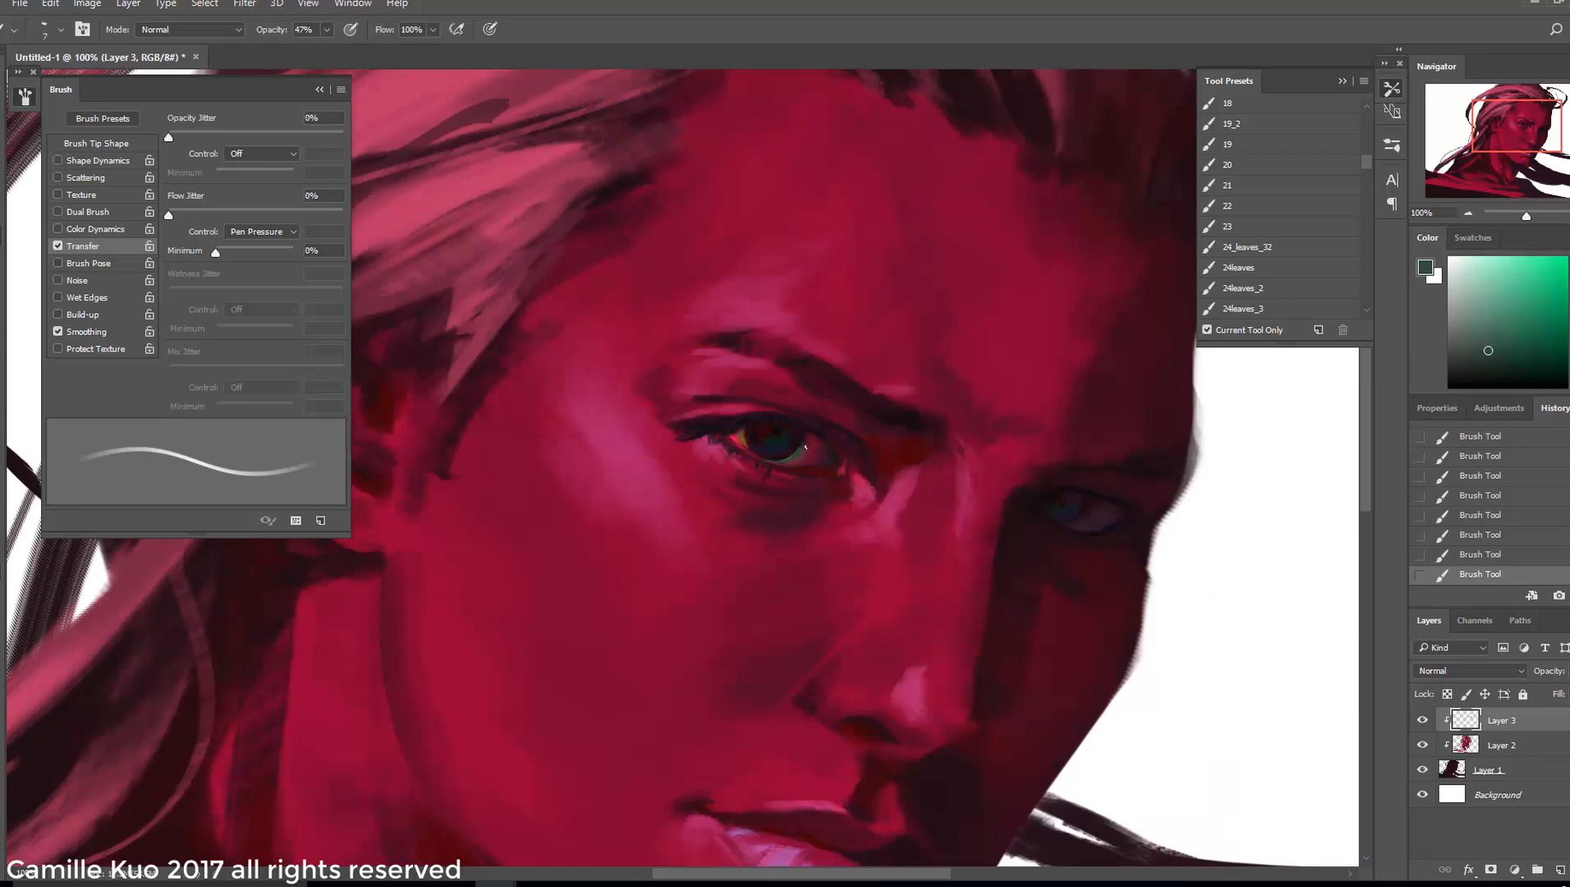
Sample near-black from the lit eye and redefine its pupil with a 12 px Brush
right_click(777, 458)
double_click(857, 611)
left_click(812, 448, "alt")
left_click(793, 445, "alt")
right_click(799, 450)
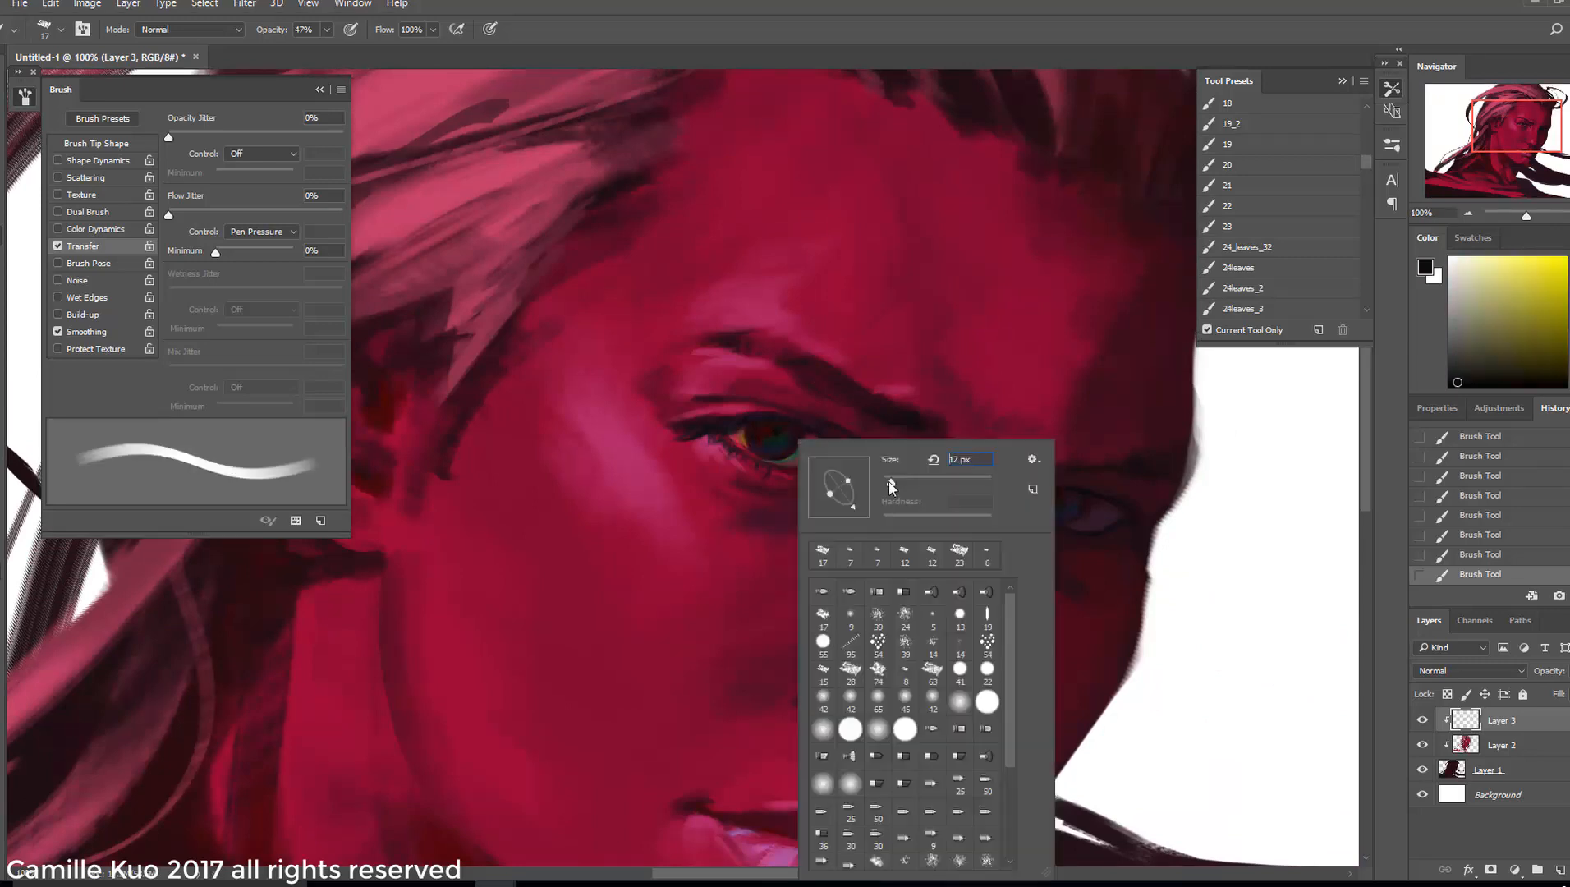
double_click(871, 611)
left_click(1468, 214)
left_click(1468, 213)
left_click(1467, 213)
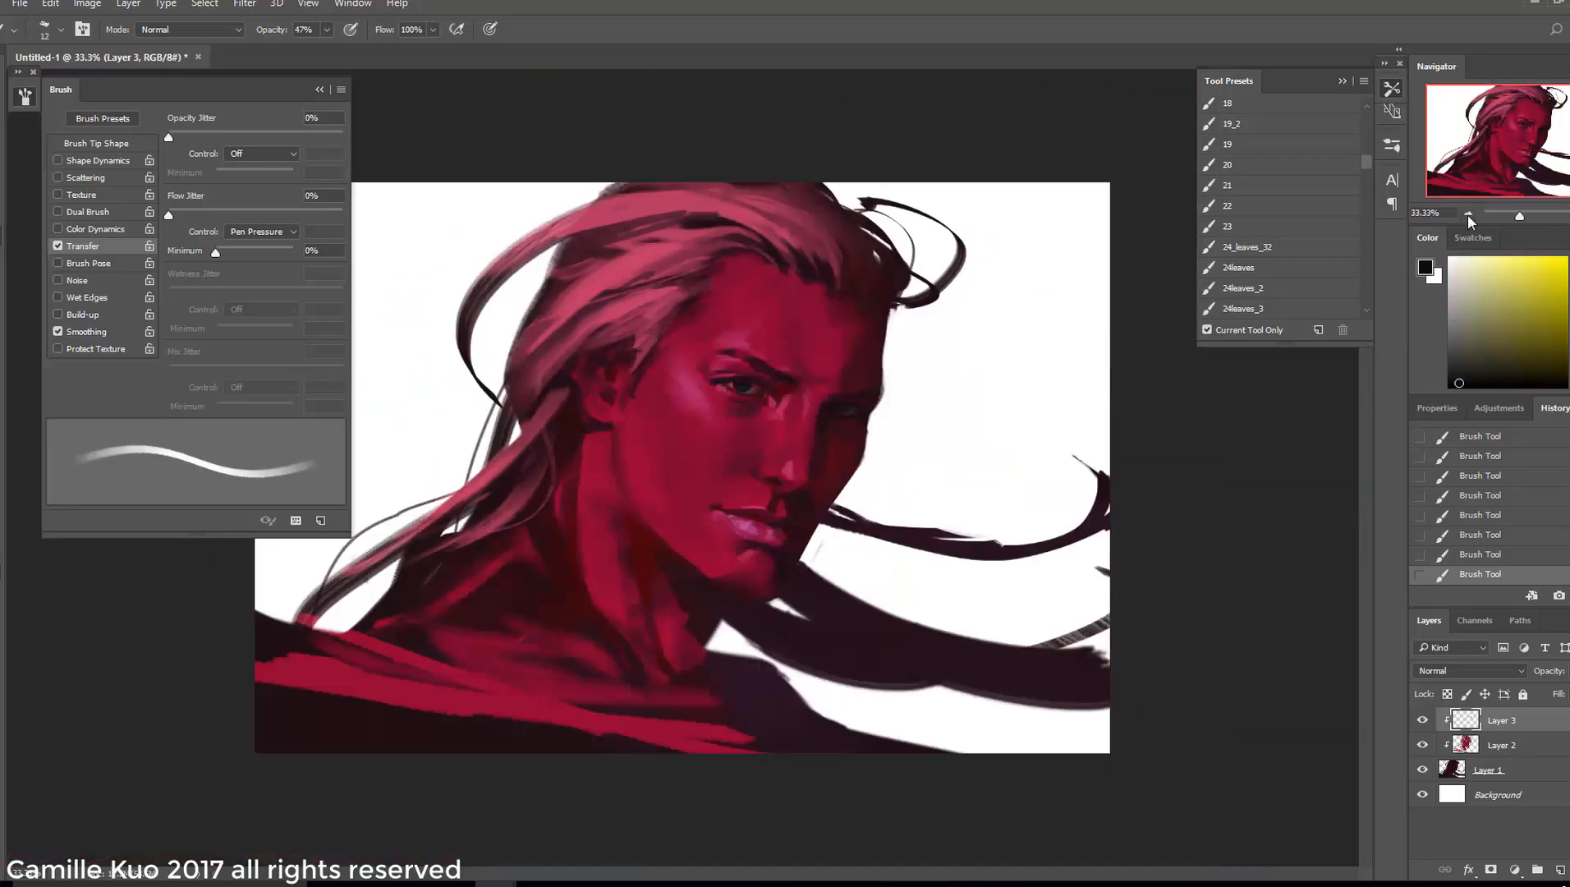
Compare the eyes with Layer 3 hidden, sample a shadow tone beside the nose and stroke it over the shadowed eye
key("ctrl+plus")
key("ctrl+plus")
key("ctrl+plus")
left_click(1422, 720)
left_click(1422, 720)
left_click(898, 530, "alt")
right_click(976, 518)
left_click_drag(1030, 506, 1080, 475)
left_click(963, 512)
Set the Brush to 15 px and deepen the shadow under the upper lid of the shadowed eye
right_click(963, 491)
left_click(940, 477)
right_click(977, 463)
left_click(1421, 724)
right_click(963, 496)
left_click(915, 489)
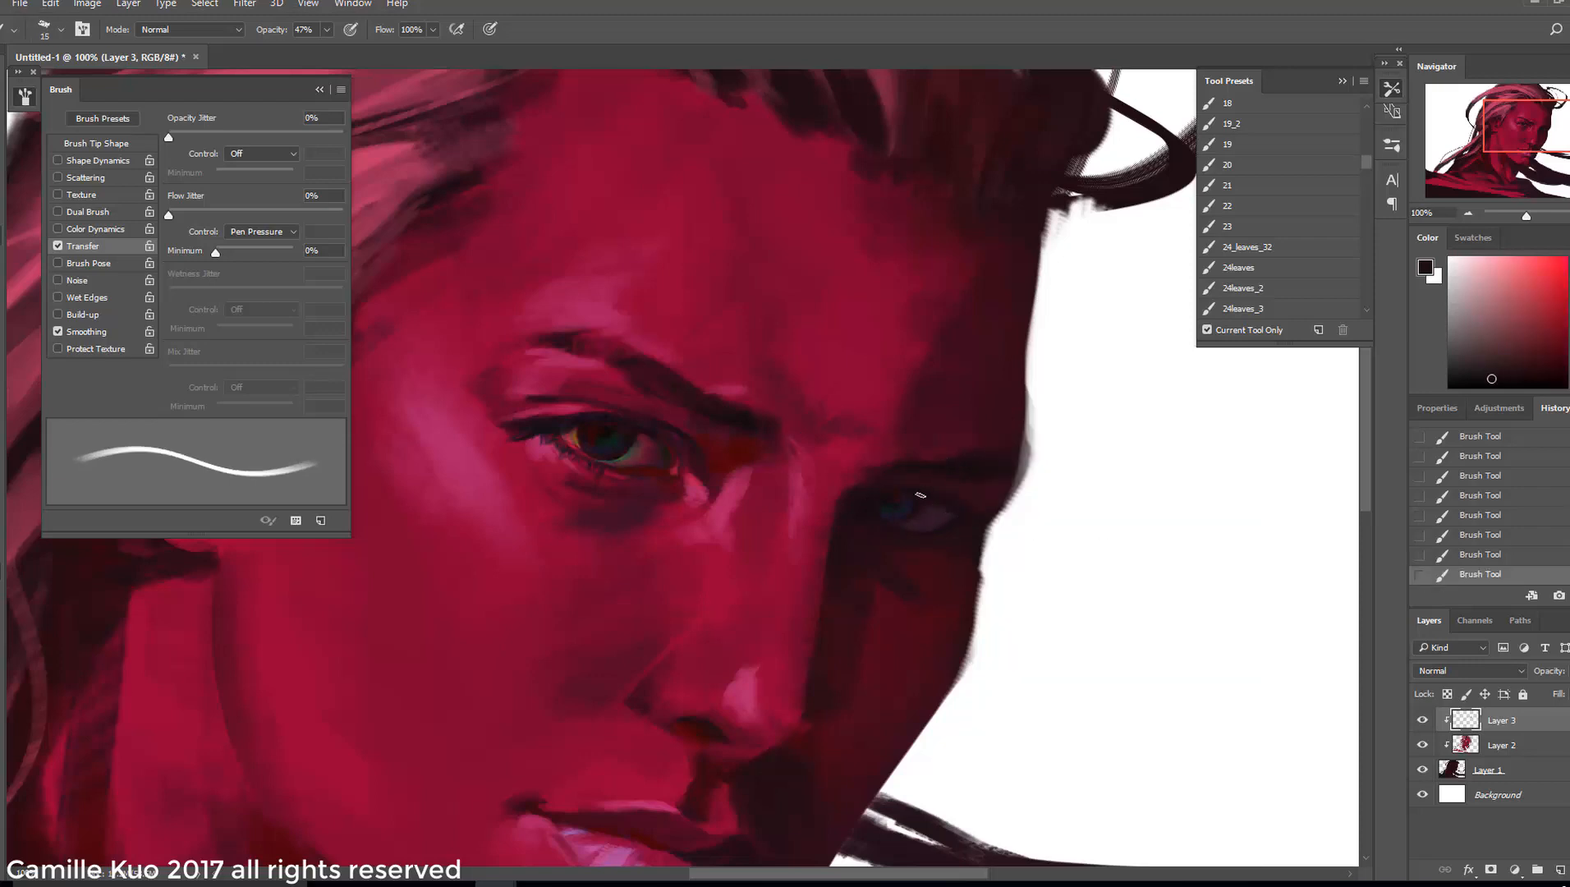
Sample a dark red from the shadowed cheek and tone down the lower edge of the shadowed eye with a 10 px Brush
left_click(1473, 554)
left_click(954, 593, "alt")
left_click_drag(954, 514, 941, 526)
right_click(963, 518)
left_click_drag(1081, 475, 1076, 474)
left_click(923, 532)
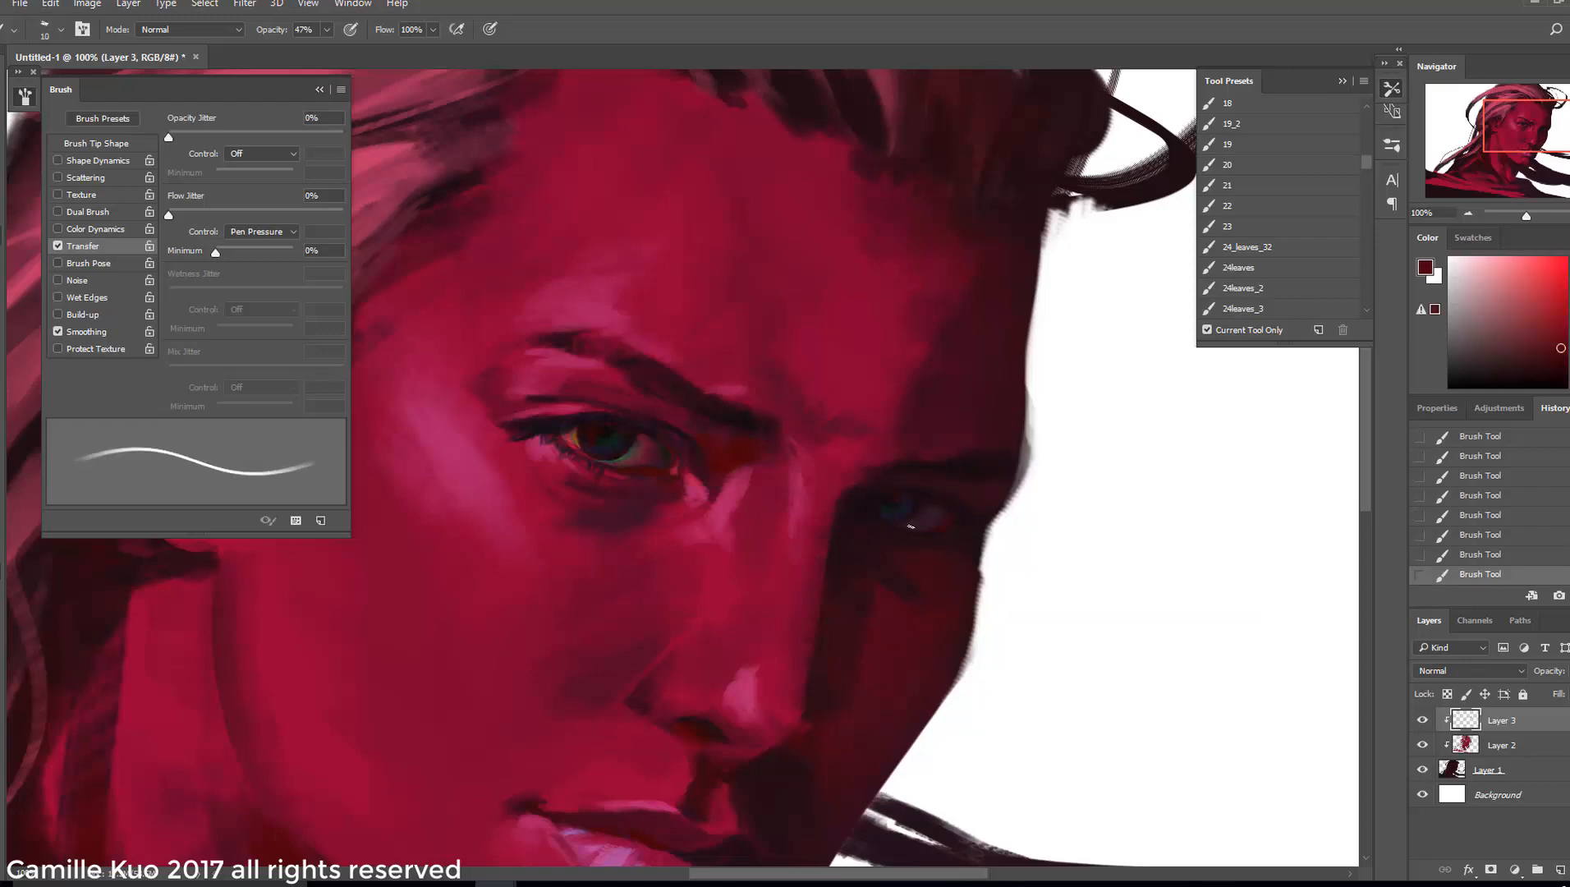
key("ctrl+minus")
key("ctrl+minus")
key("ctrl+minus")
key("ctrl+plus")
key("ctrl+plus")
key("ctrl+plus")
key("ctrl+z")
left_click_drag(986, 548, 1002, 536)
Try darkening the edge of the nostril with a sampled shadow tone and darker variants of it
left_click_drag(774, 762, 823, 614)
left_click(824, 614, "alt")
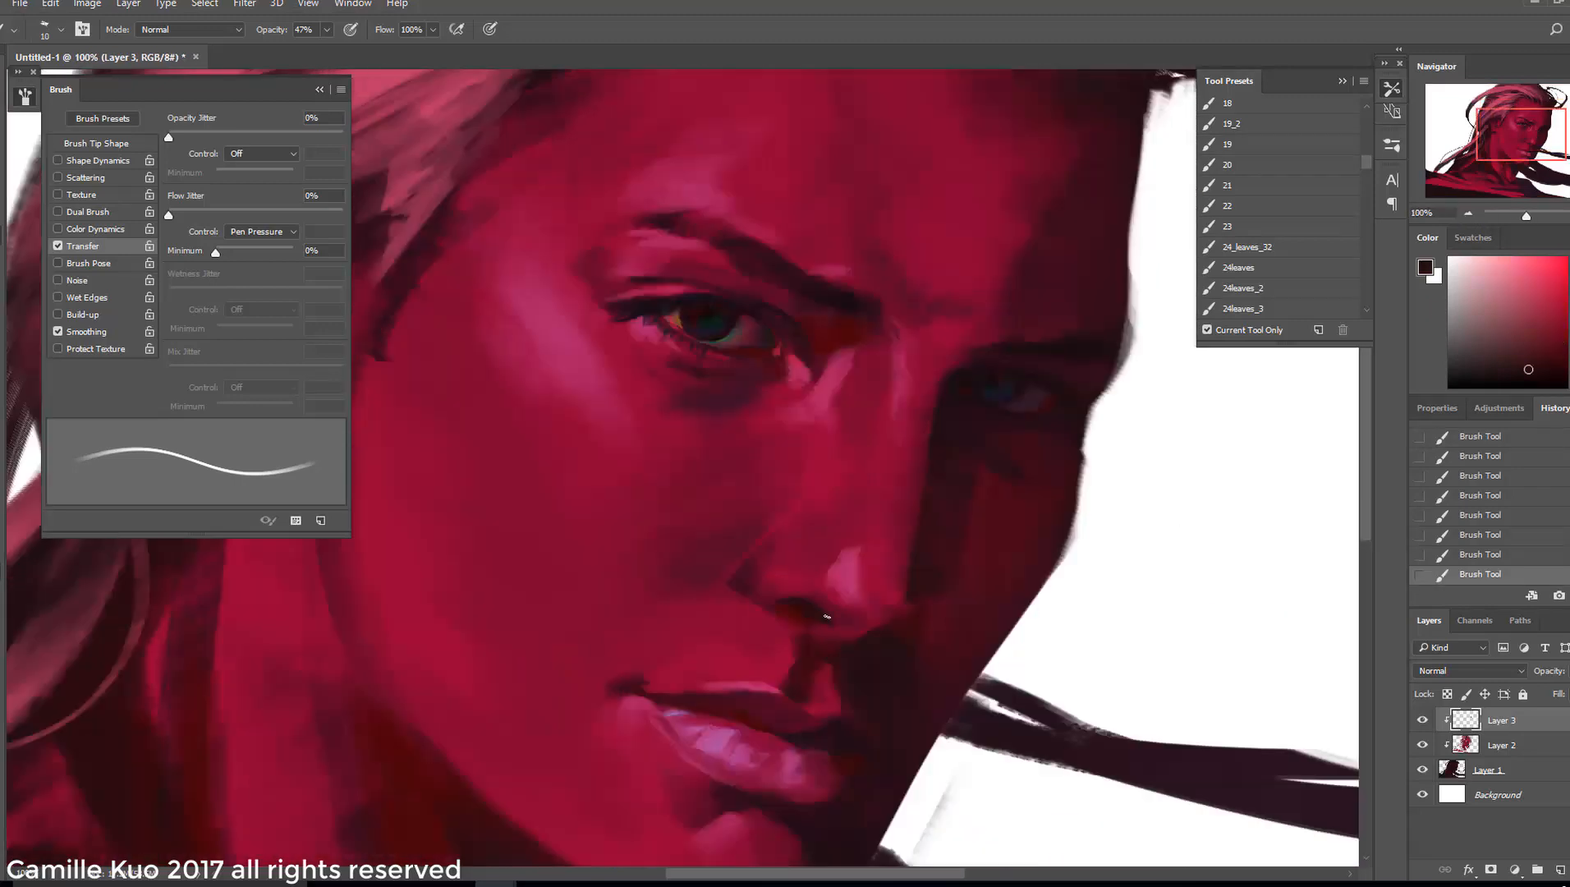
left_click(1569, 351)
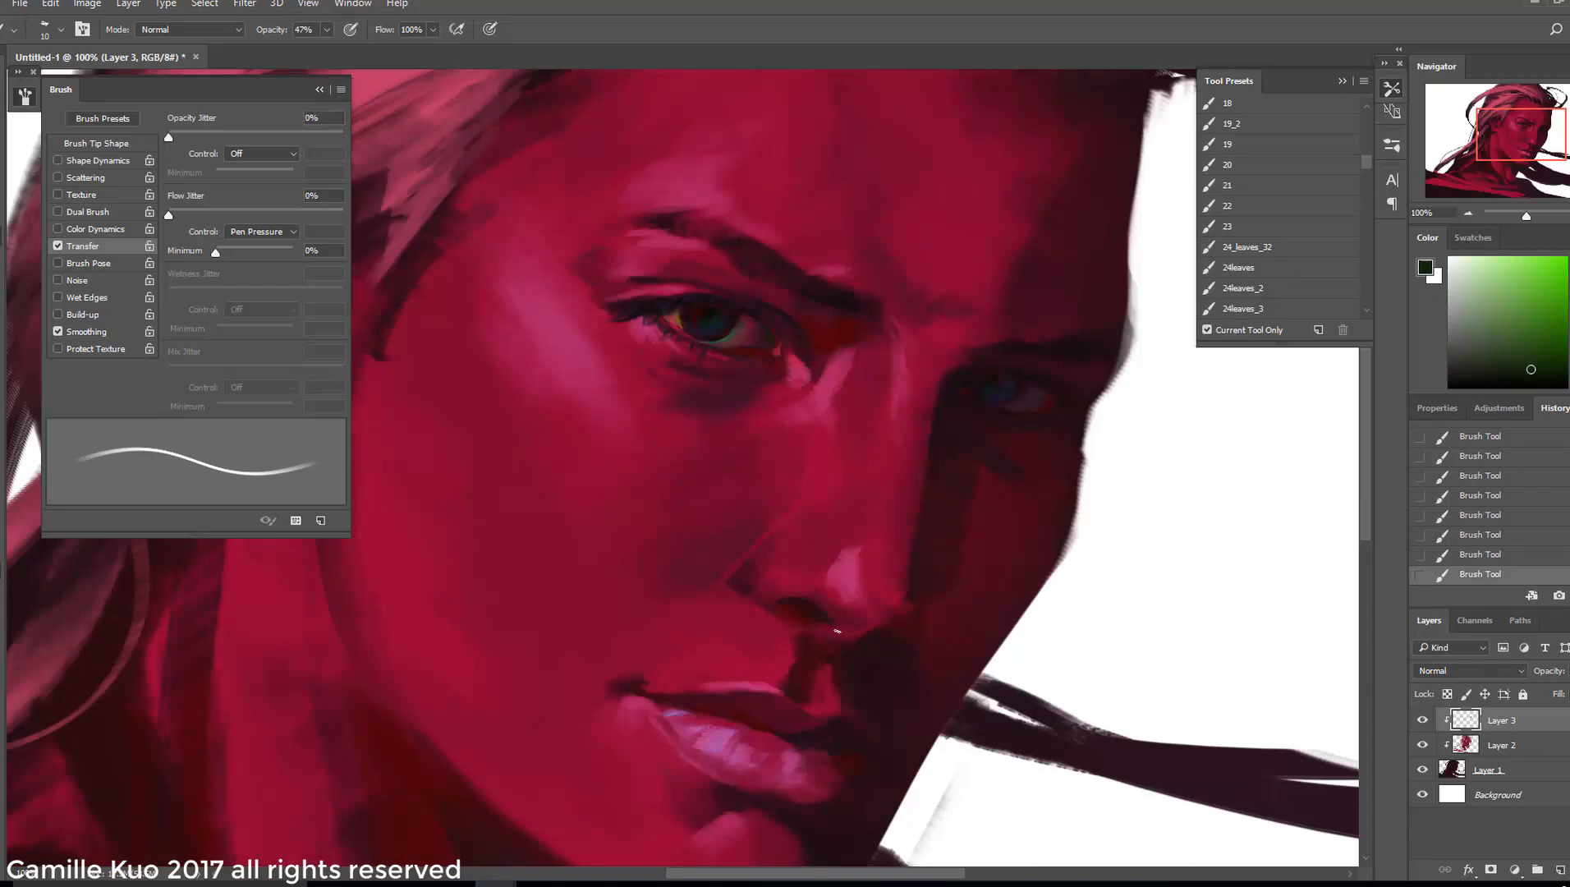
key("ctrl+alt+z")
left_click(1554, 383)
left_click_drag(811, 609, 829, 620)
key("ctrl+alt+z")
key("ctrl+alt+z")
Choose a near-black at 100% Brush opacity and accent the nostril and the corner of the mouth
left_click(1556, 376)
key("0")
left_click_drag(911, 670, 936, 624)
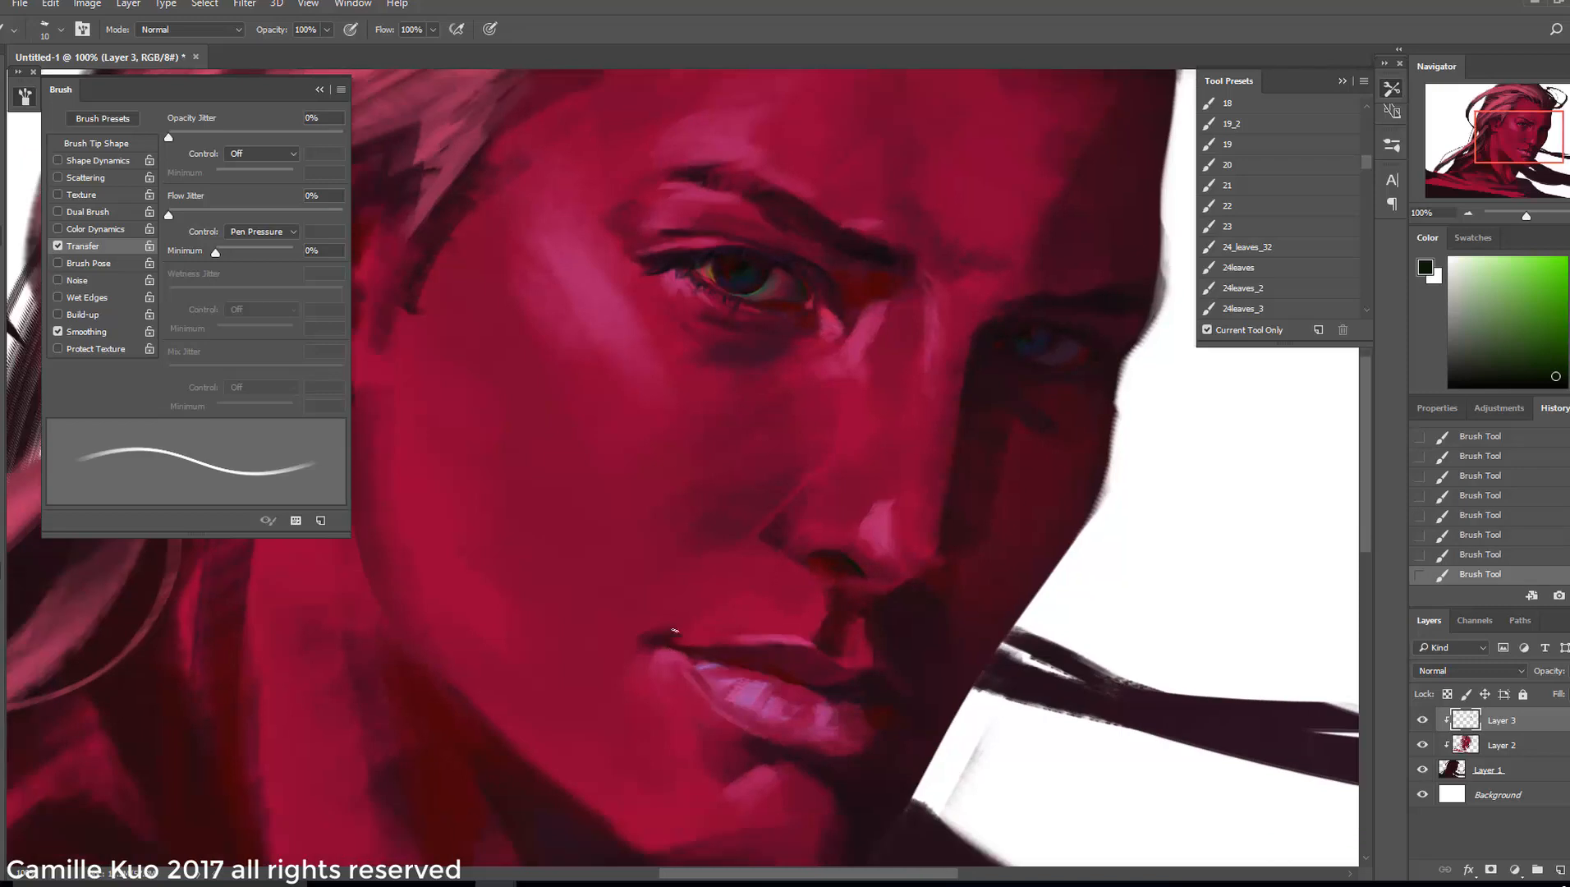
left_click_drag(821, 371, 895, 535)
Strengthen the eyebrow above the lit eye with near-black, setting the Brush to 28 px and 54% opacity
right_click(953, 439)
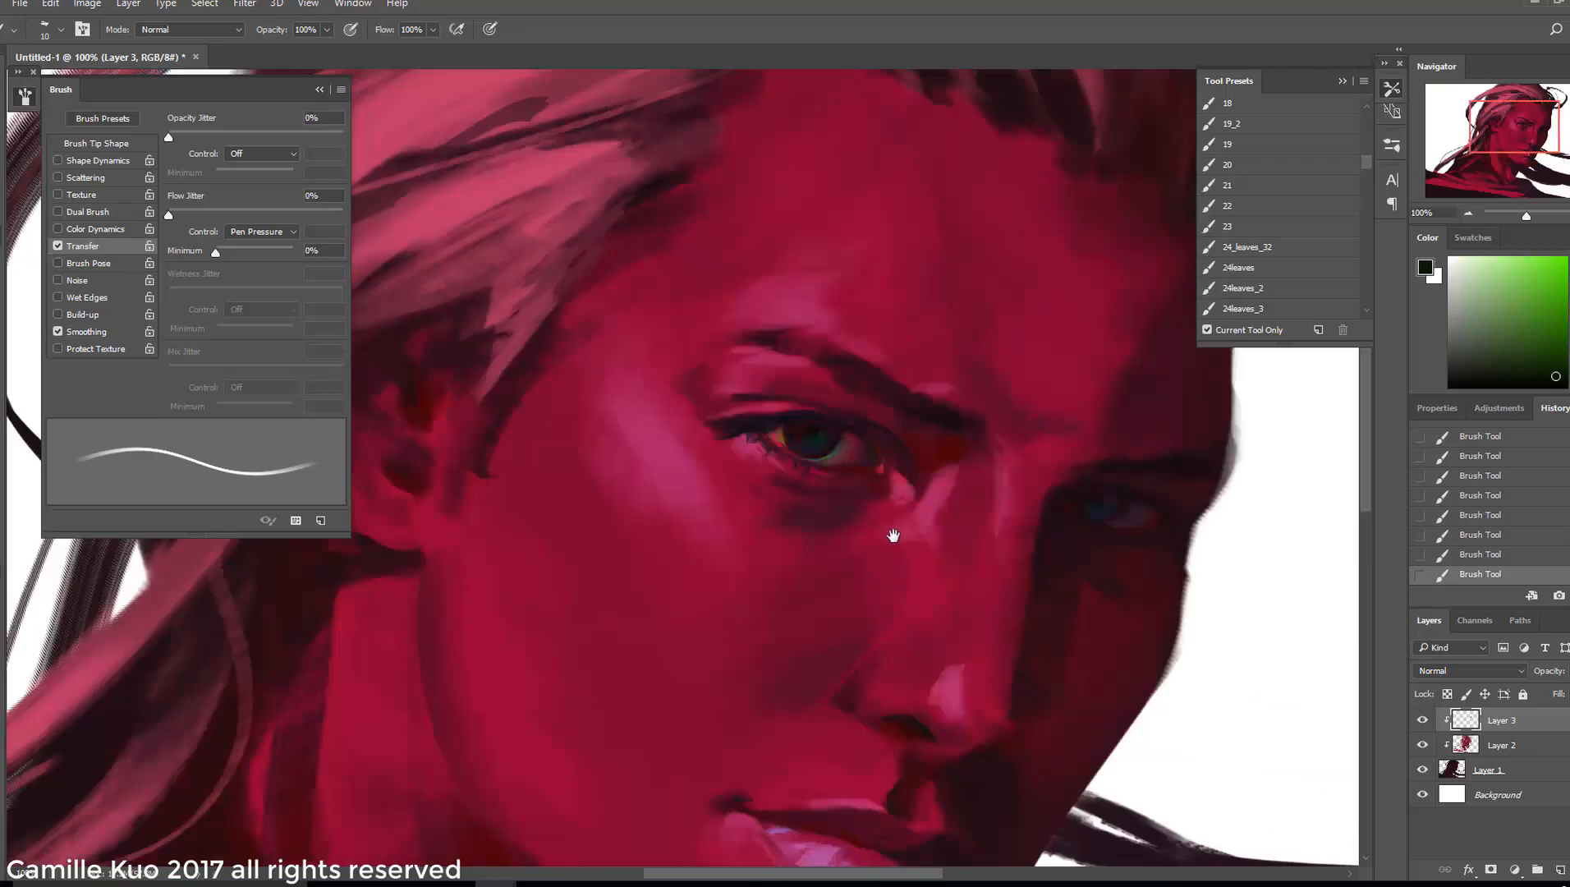
key("Escape")
right_click(812, 393)
key("Escape")
right_click(901, 505)
key("Escape")
key("ctrl+minus")
key("ctrl+minus")
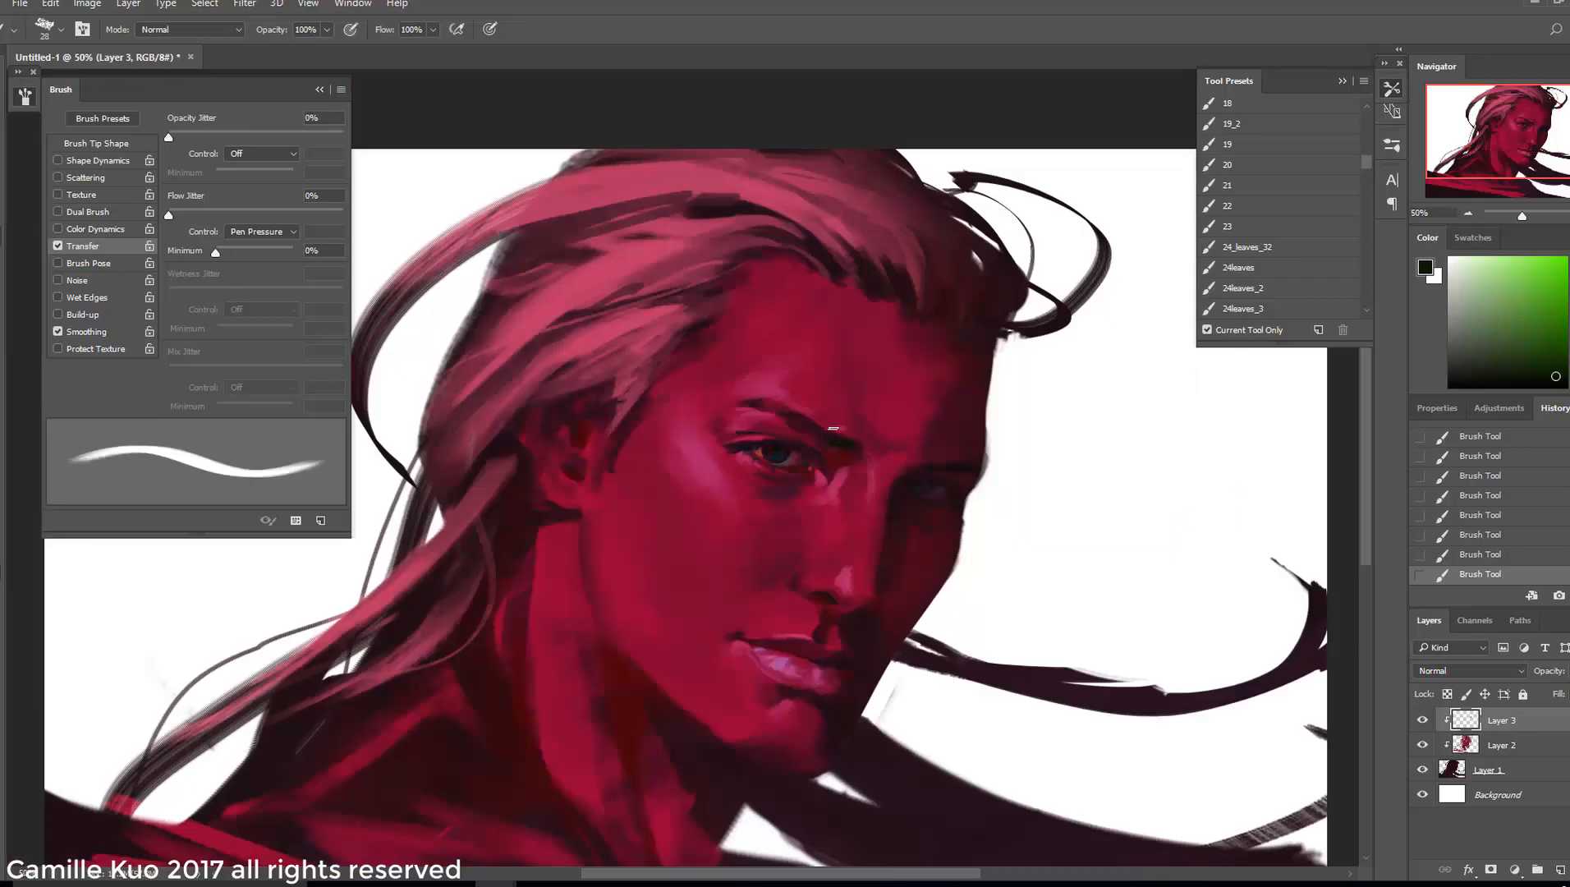
key("5")
key("4")
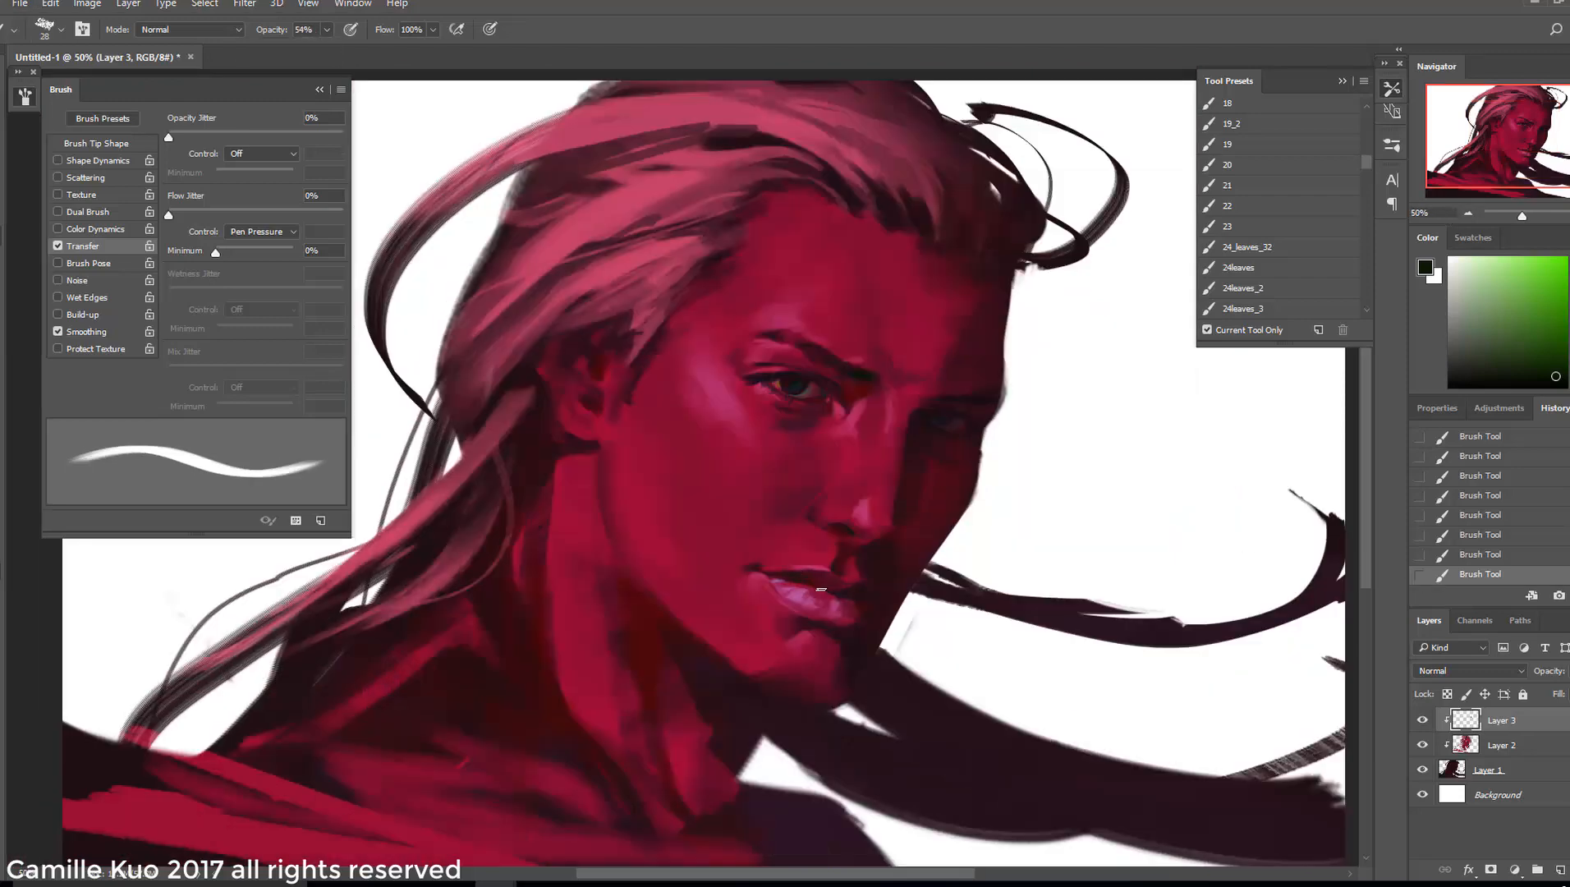
key("ctrl+minus")
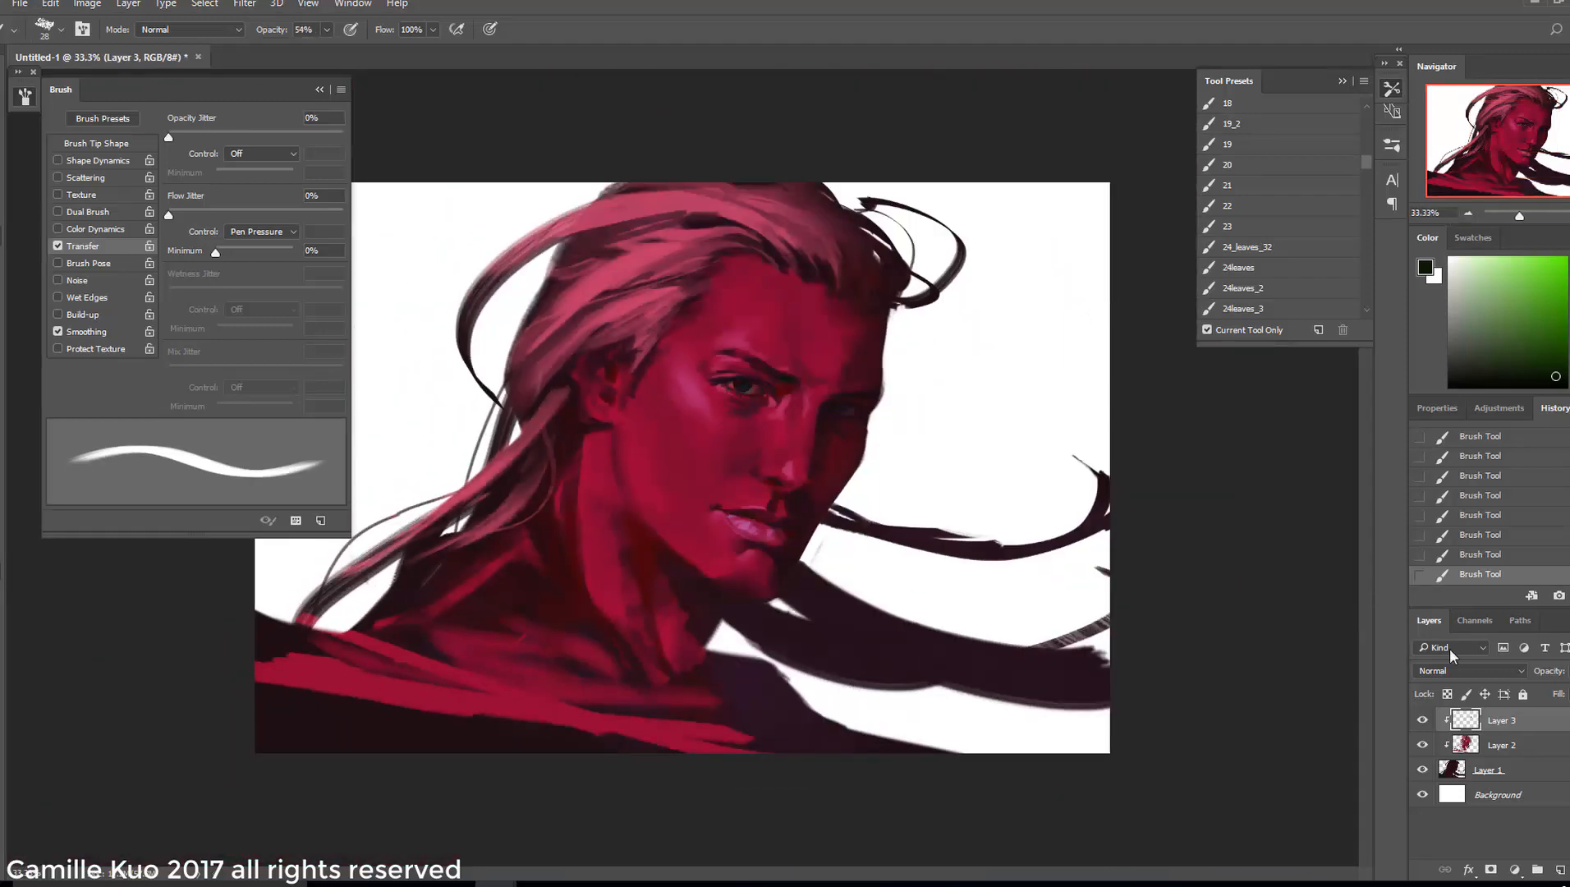
On Layer 2, blend the shadow beside the nose with sampled crimson and dark red, and enlarge the Brush to 86 px
key("alt+bracketleft")
key("ctrl+plus")
left_click(861, 486, "alt")
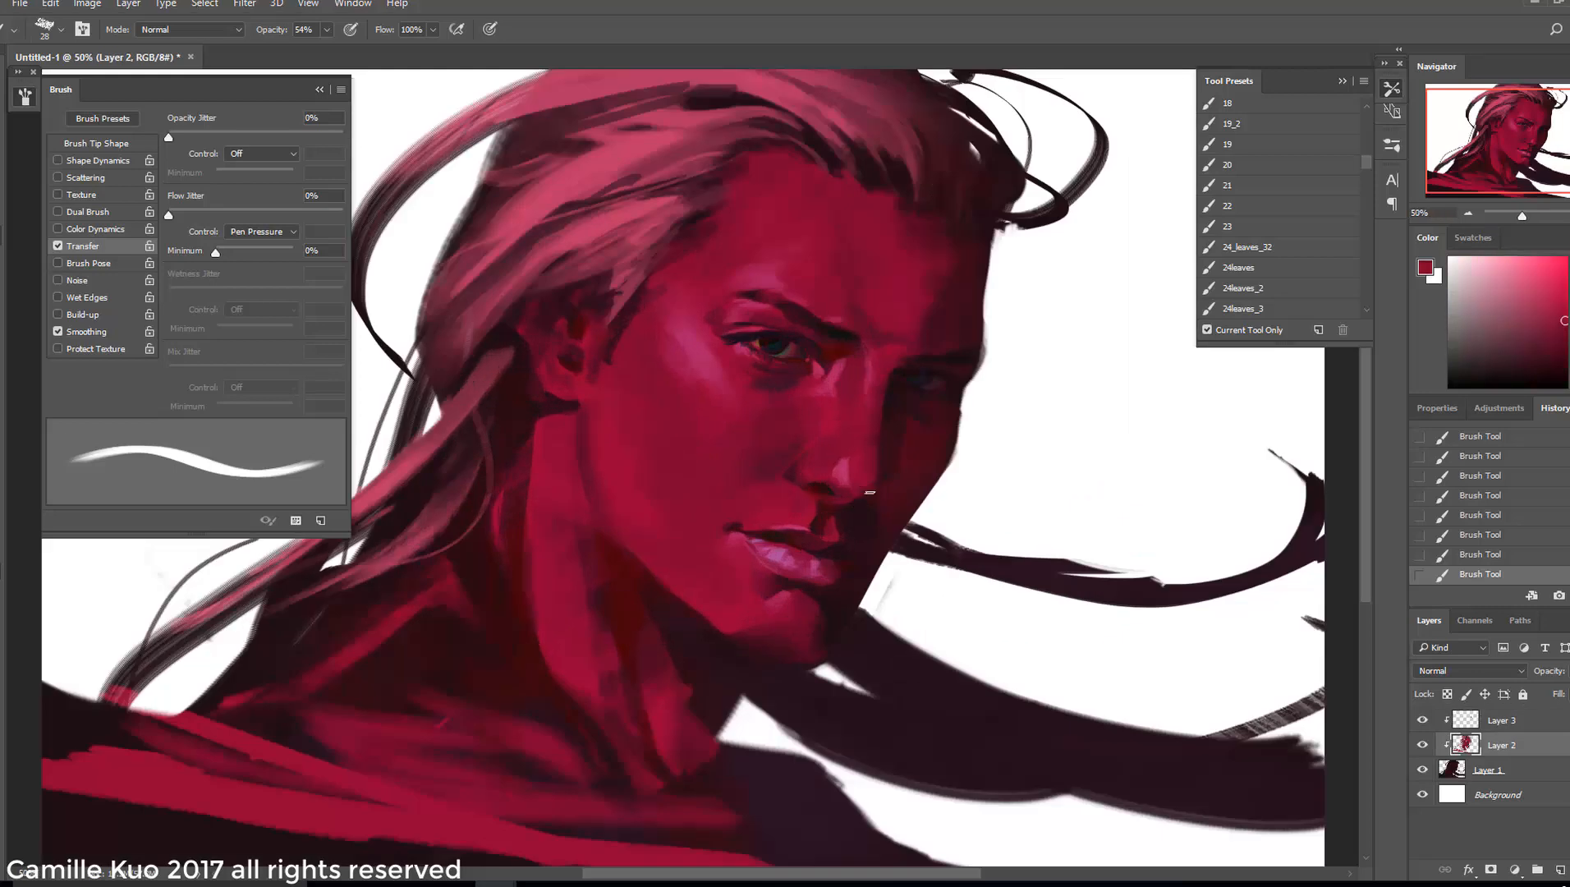
left_click(861, 481, "alt")
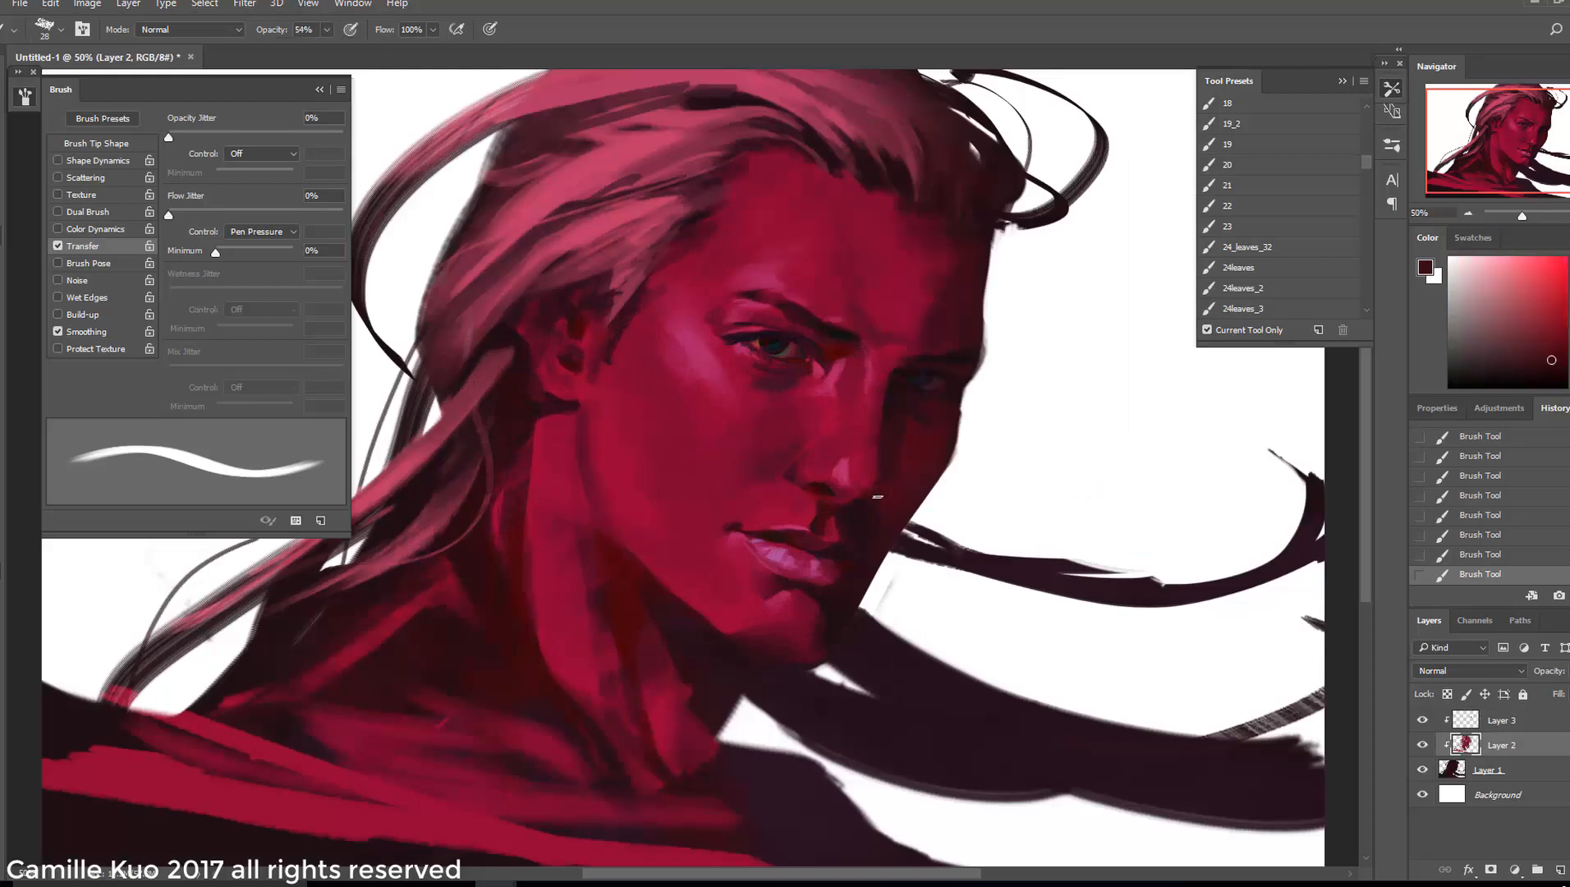
key("ctrl+minus")
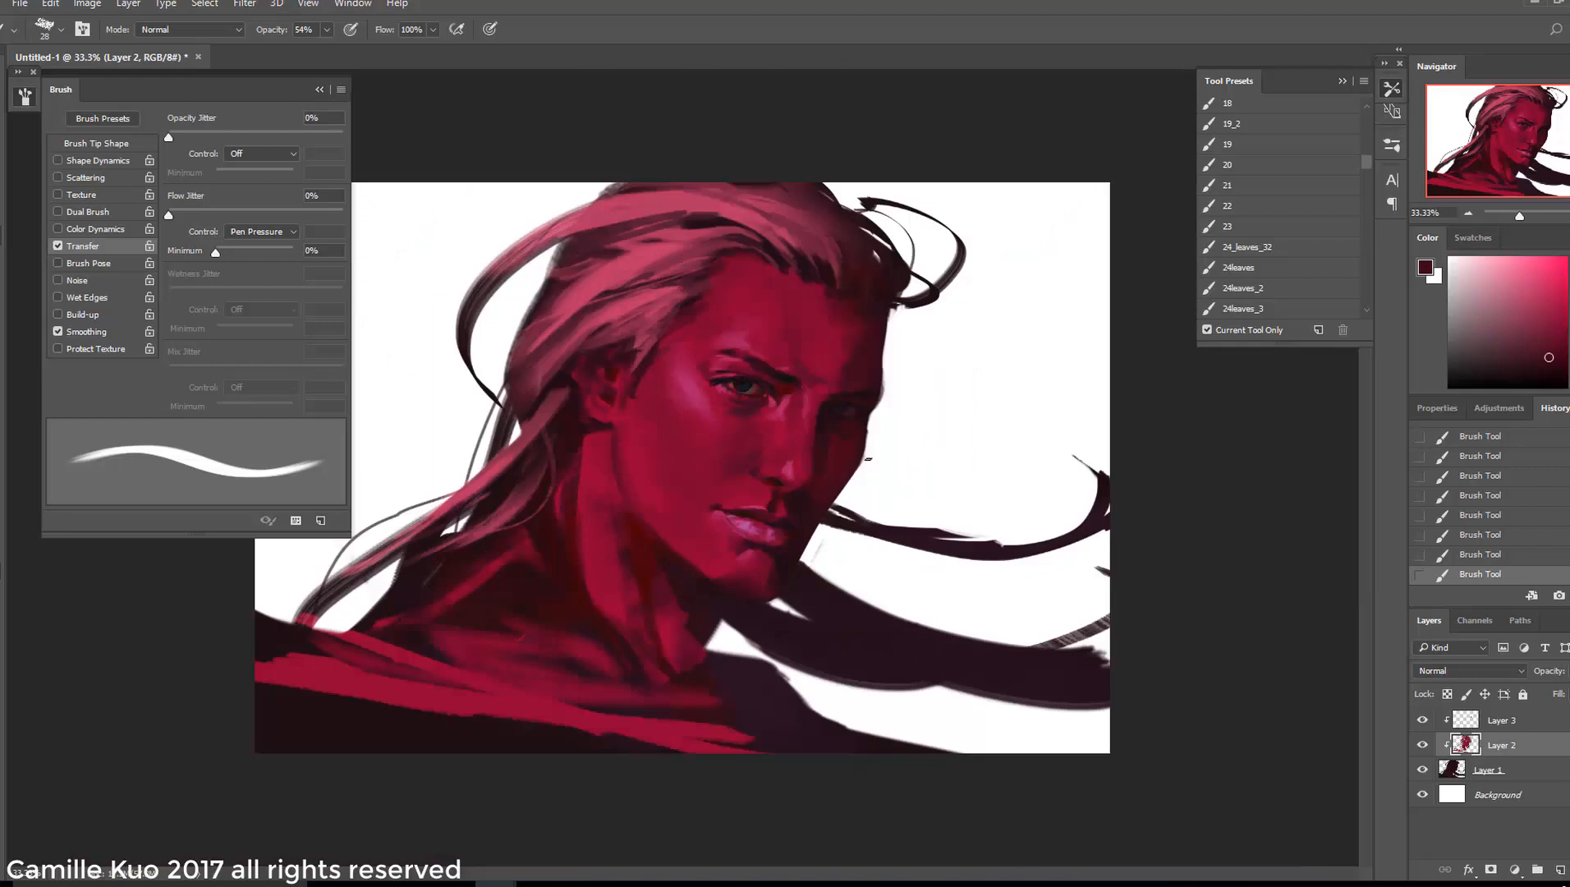
right_click(697, 312)
left_click_drag(790, 337, 822, 333)
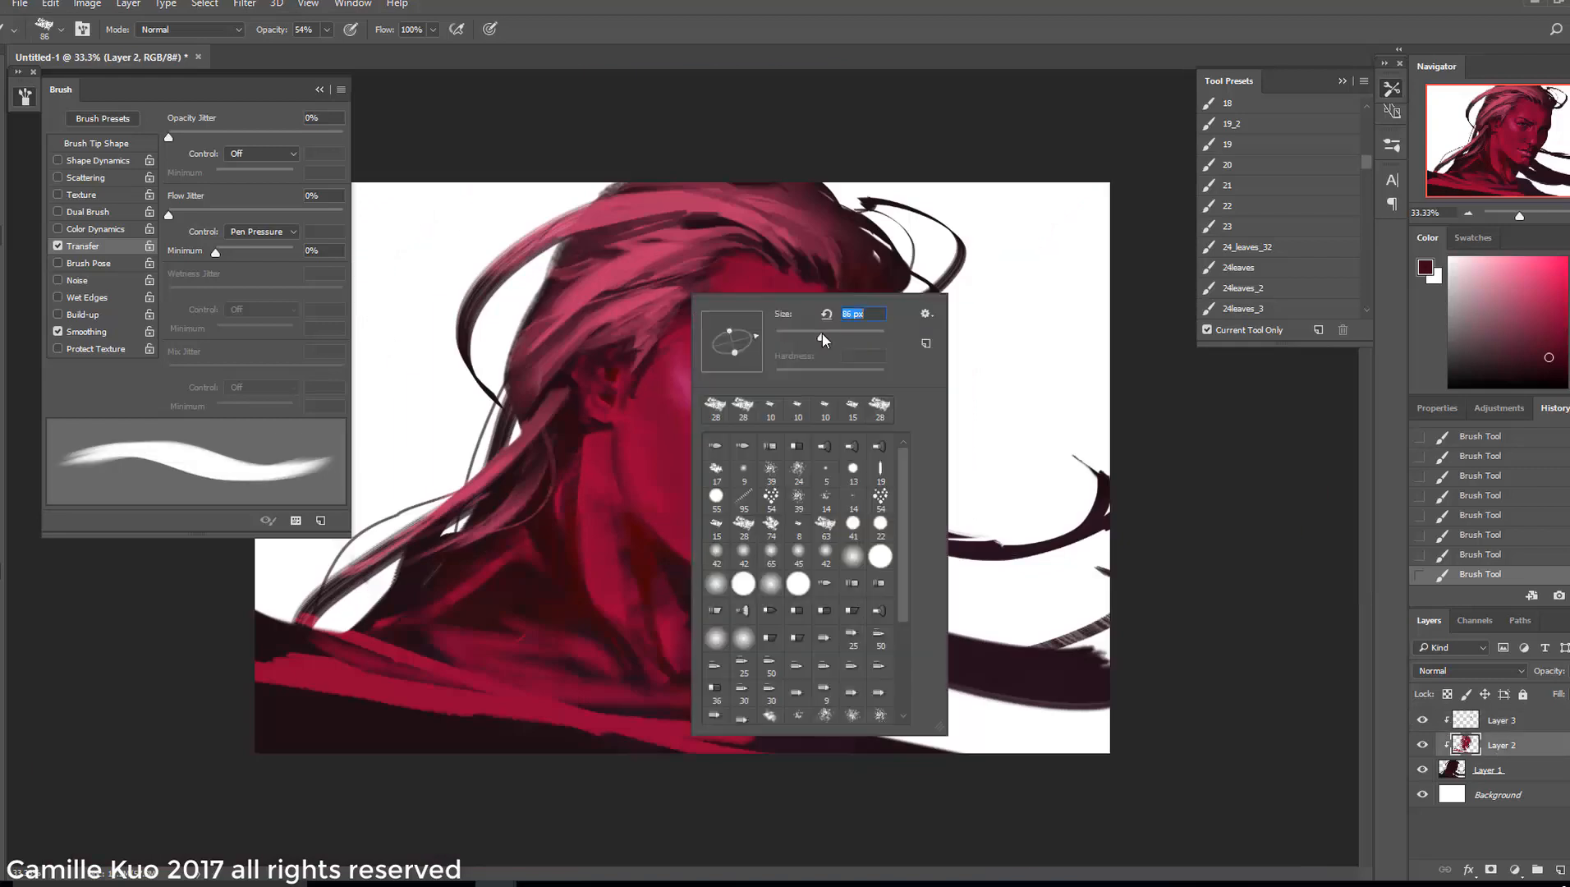
key("Return")
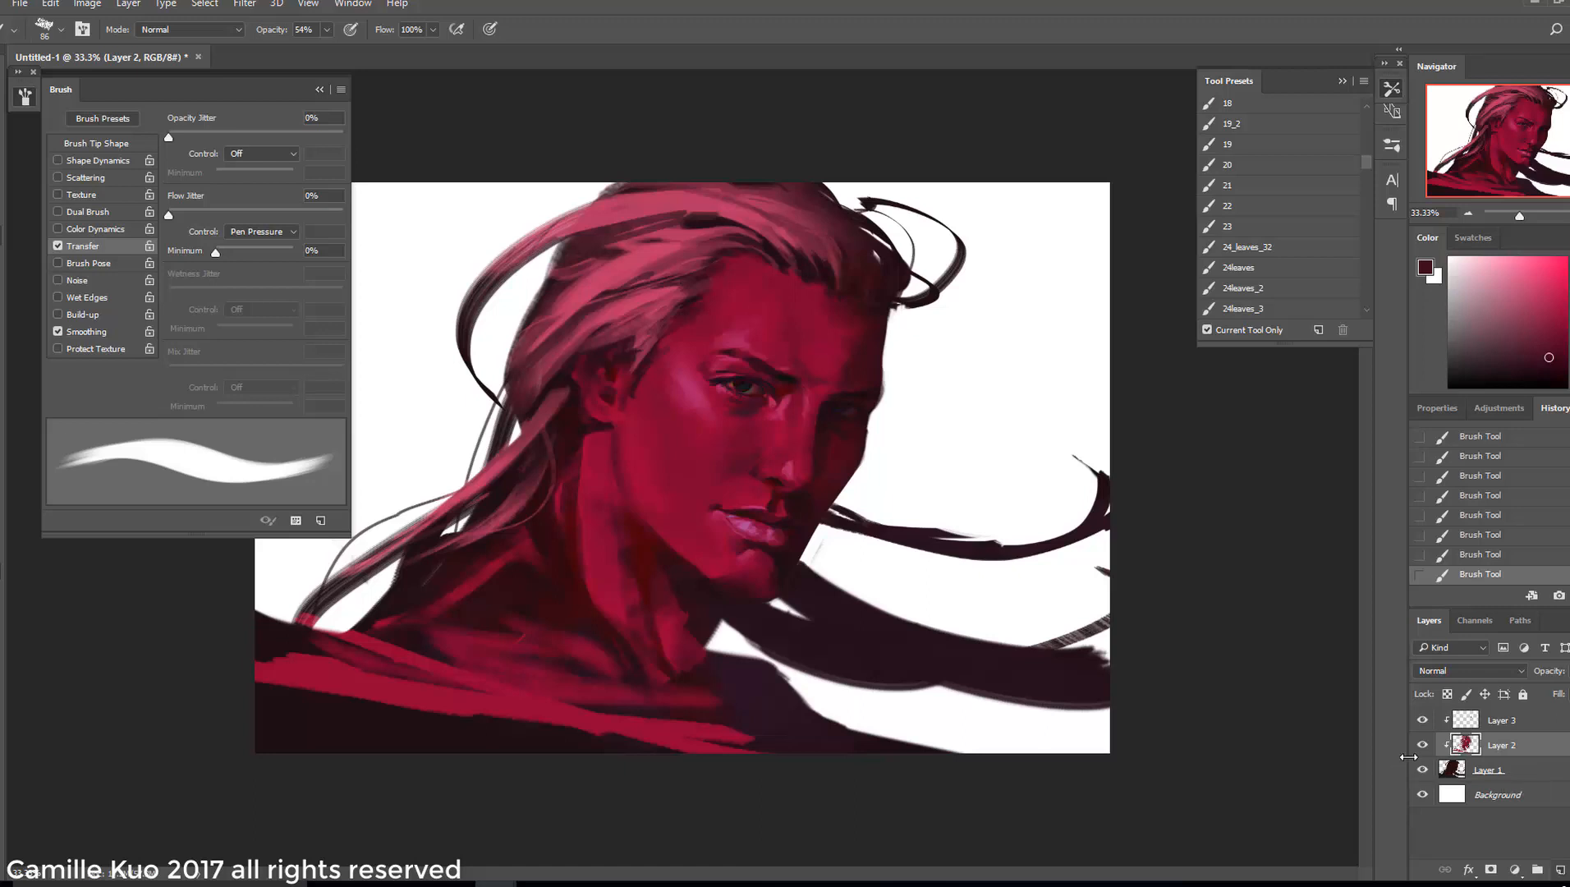
Add a new layer above Layer 2 and set its blending mode to Color
left_click(1559, 868)
left_click(1468, 674)
left_click(1453, 666)
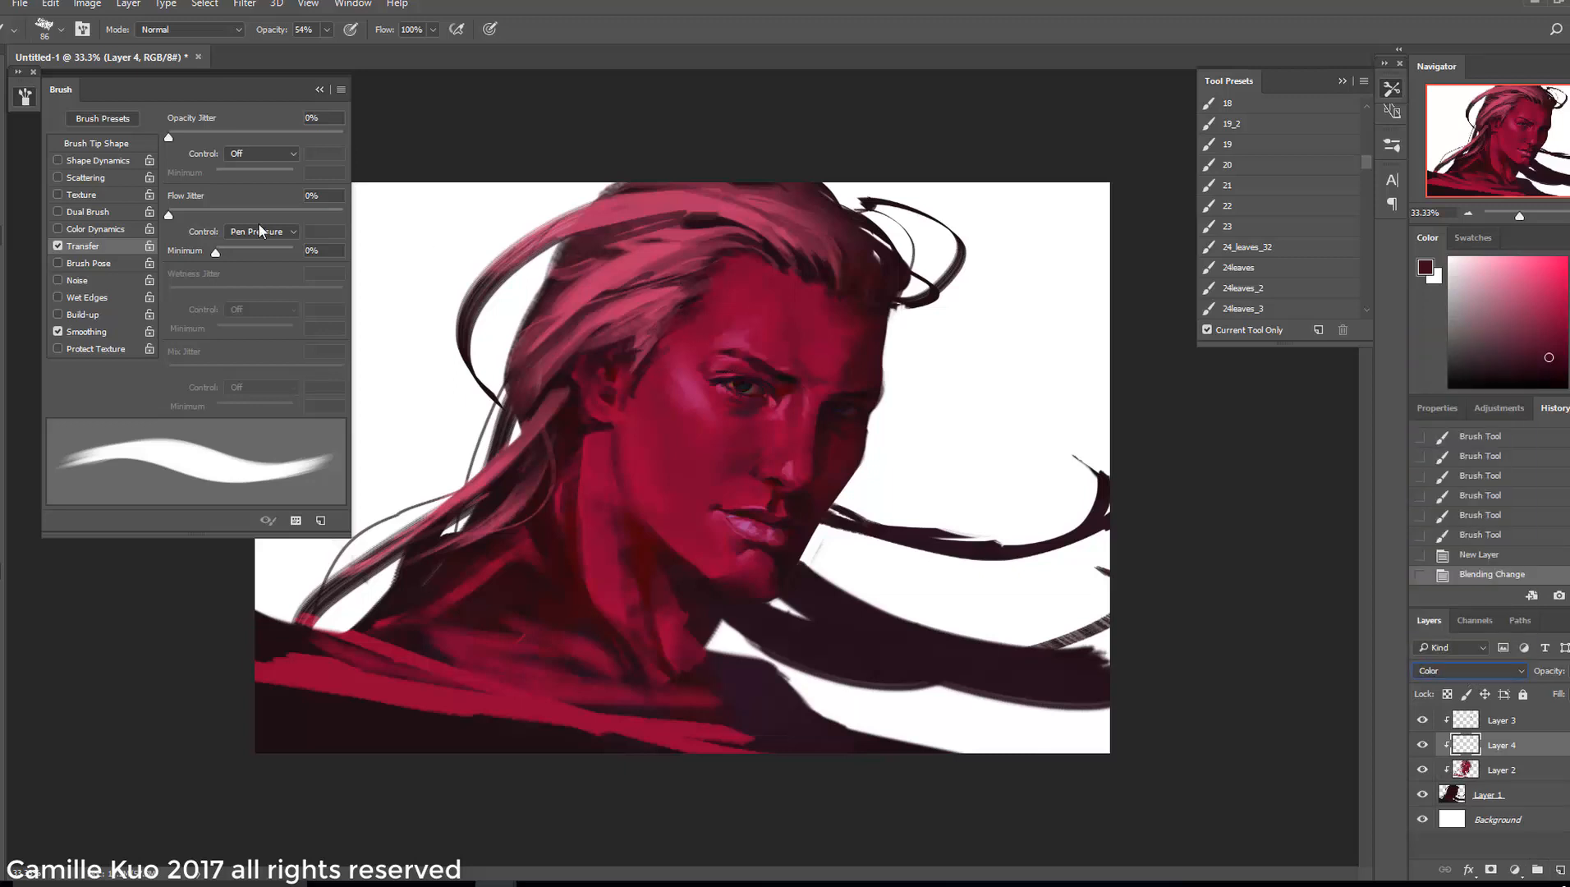
Enable Color Dynamics with 28% Hue Jitter and set the Brush size to 196 px
left_click(58, 229)
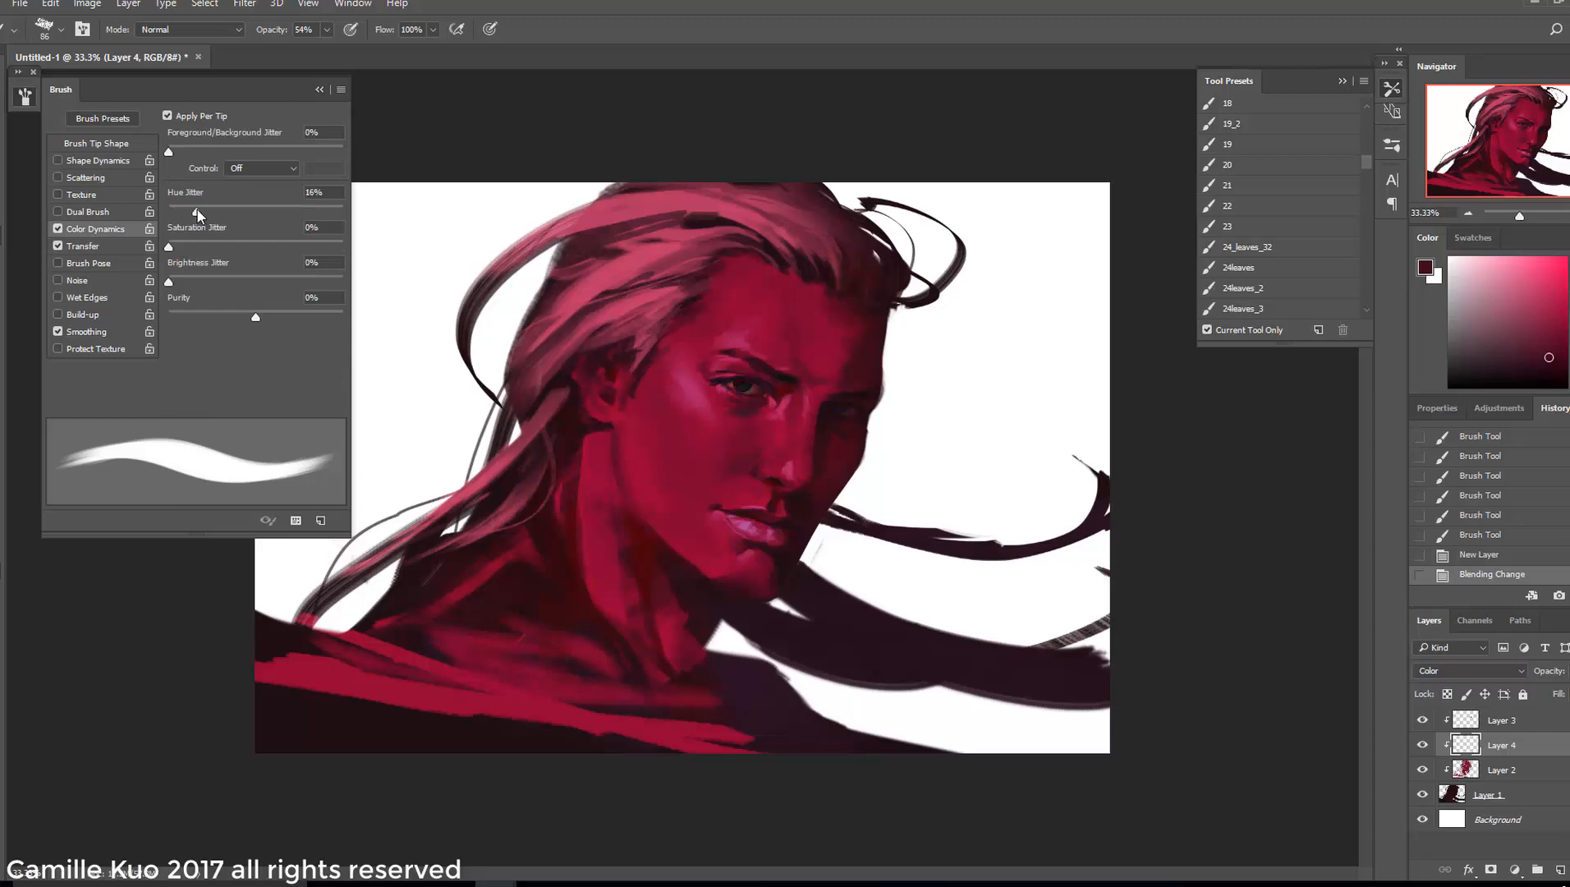
right_click(711, 362)
type("196")
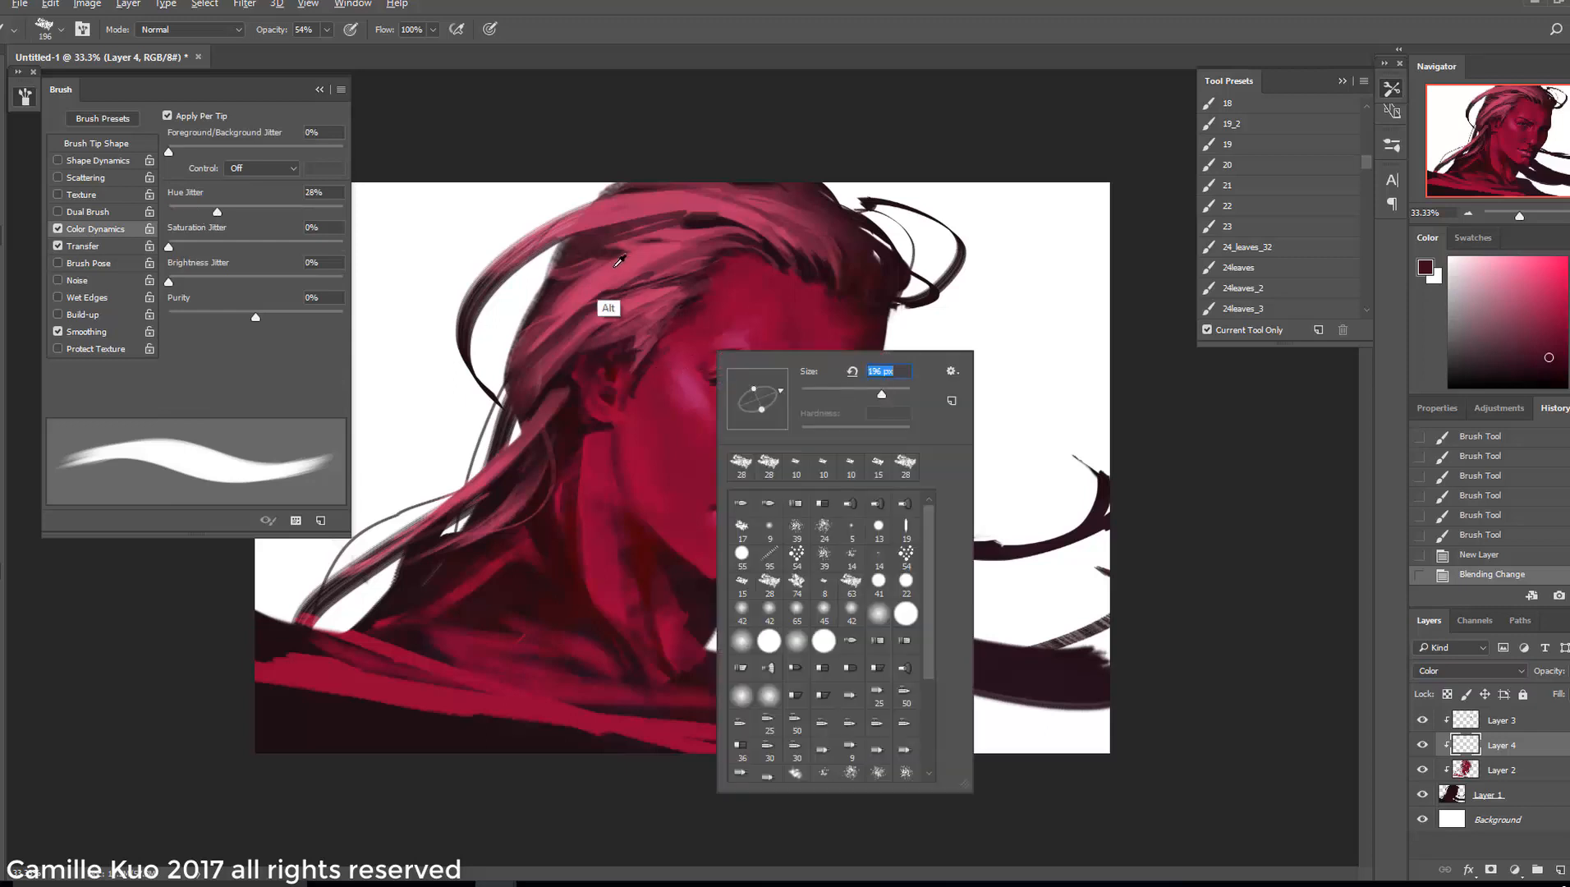
Sample pink from the hair and paint hue-varied strokes over the hair beside the face on Layer 4
key("Return")
left_click(621, 265, "alt")
left_click_drag(606, 268, 620, 268)
mouse_move(646, 321)
left_mouse_down()
mouse_move(653, 212)
mouse_move(701, 297)
left_mouse_up()
Set the Brush to 259 px and Hue Jitter to 44%, and paint more colour variation through the hair
right_click(710, 318)
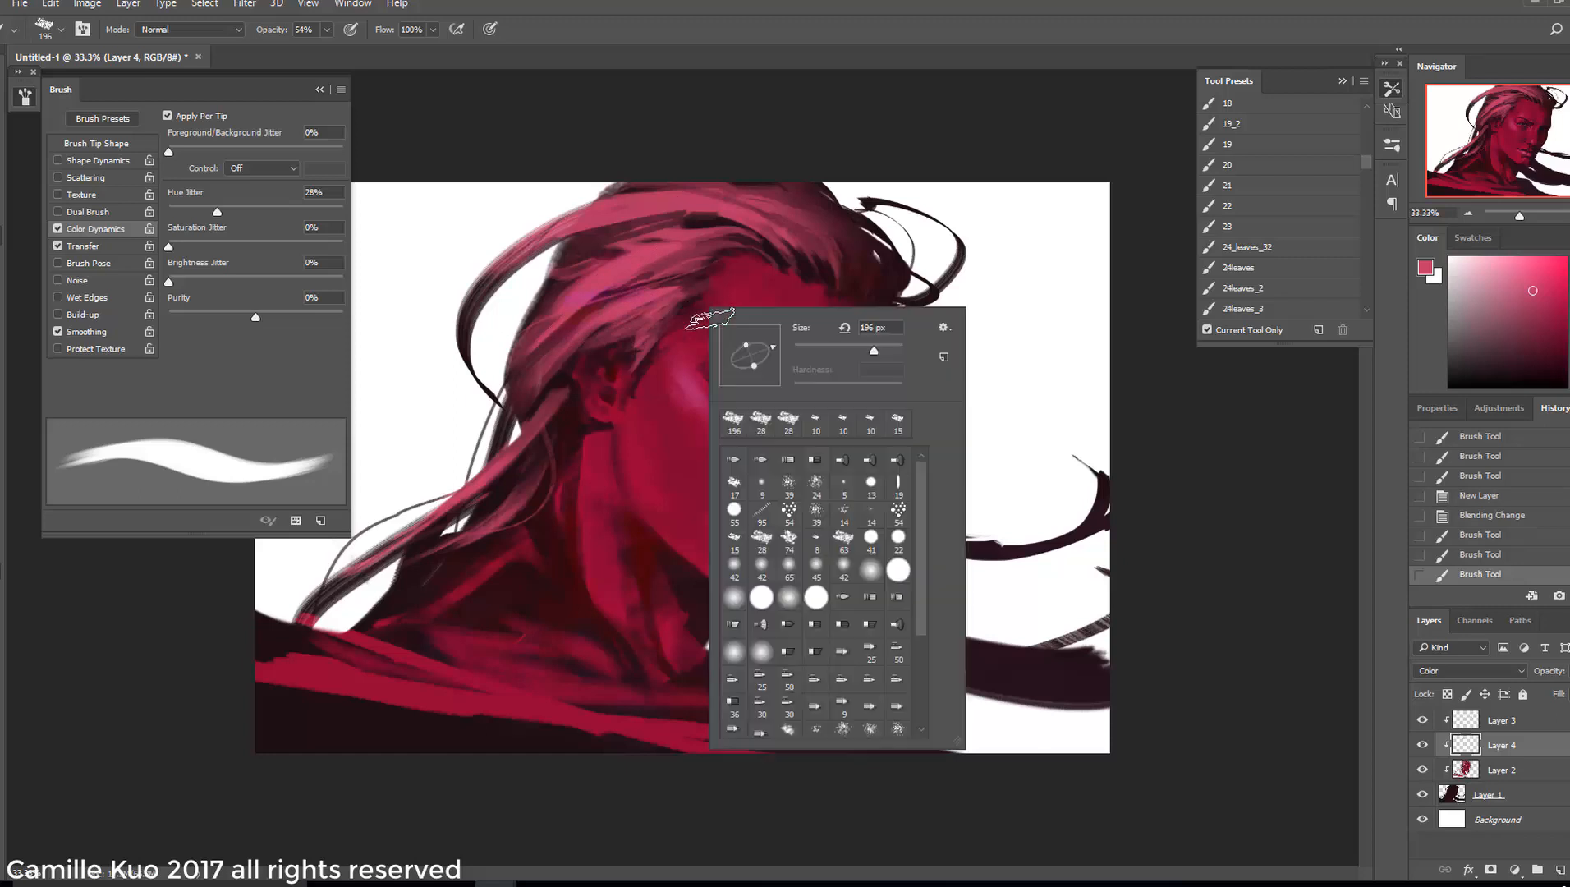
key("Return")
left_click_drag(216, 211, 243, 211)
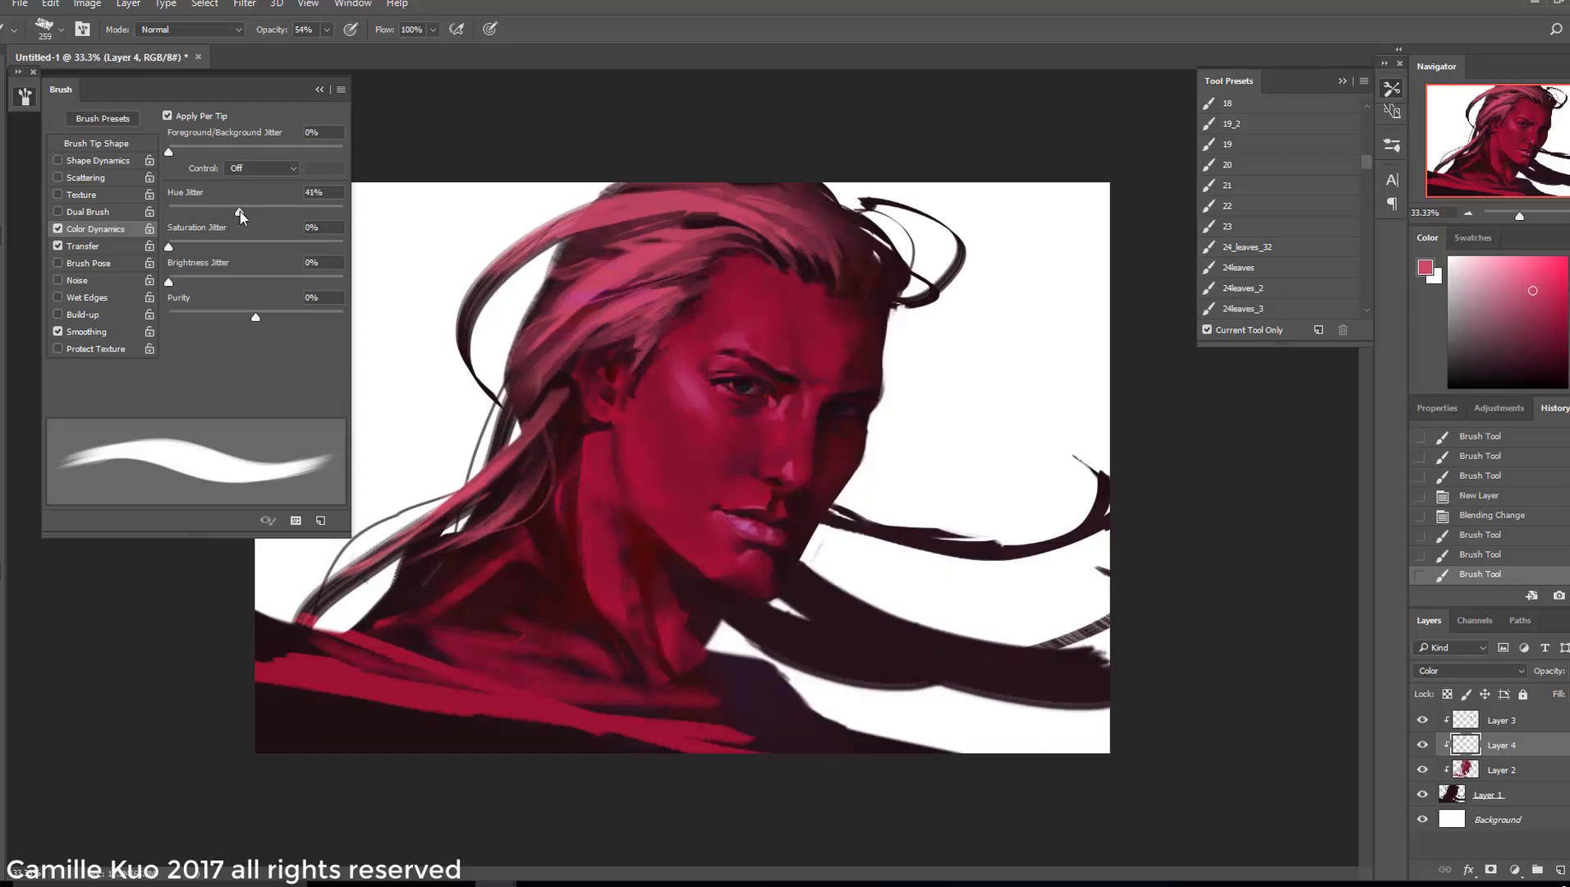
mouse_move(657, 282)
left_mouse_down()
mouse_move(595, 291)
mouse_move(552, 340)
mouse_move(543, 446)
left_mouse_up()
left_click_drag(742, 191, 833, 288)
left_click_drag(688, 230, 514, 444)
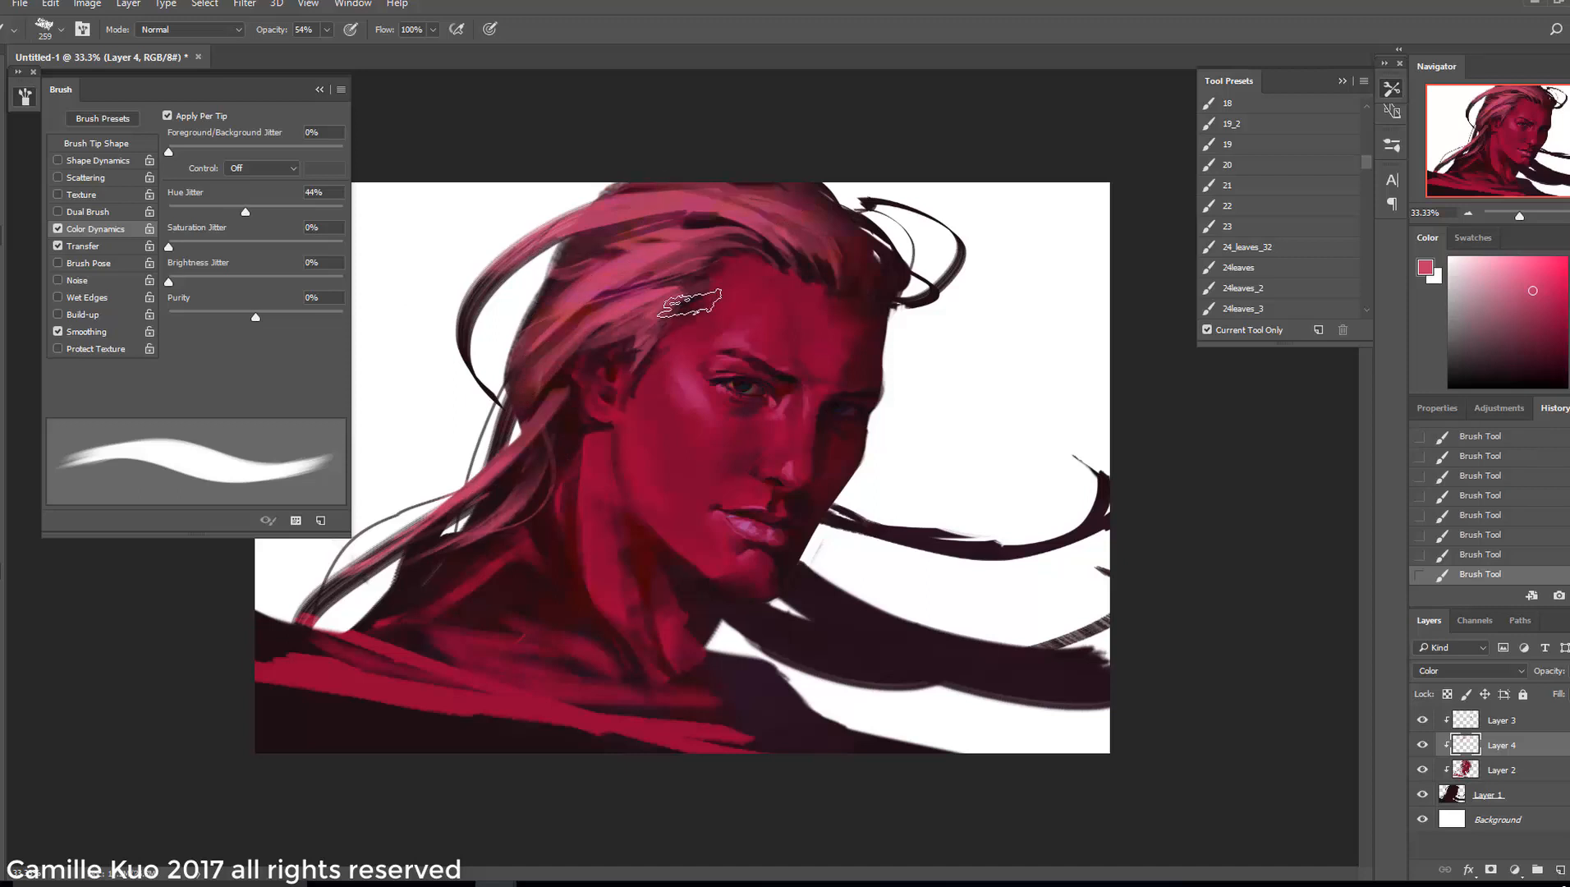
Apply a Color Balance adjustment to Layer 4, shifting the Magenta–Green balance of the highlights slightly
key("ctrl+b")
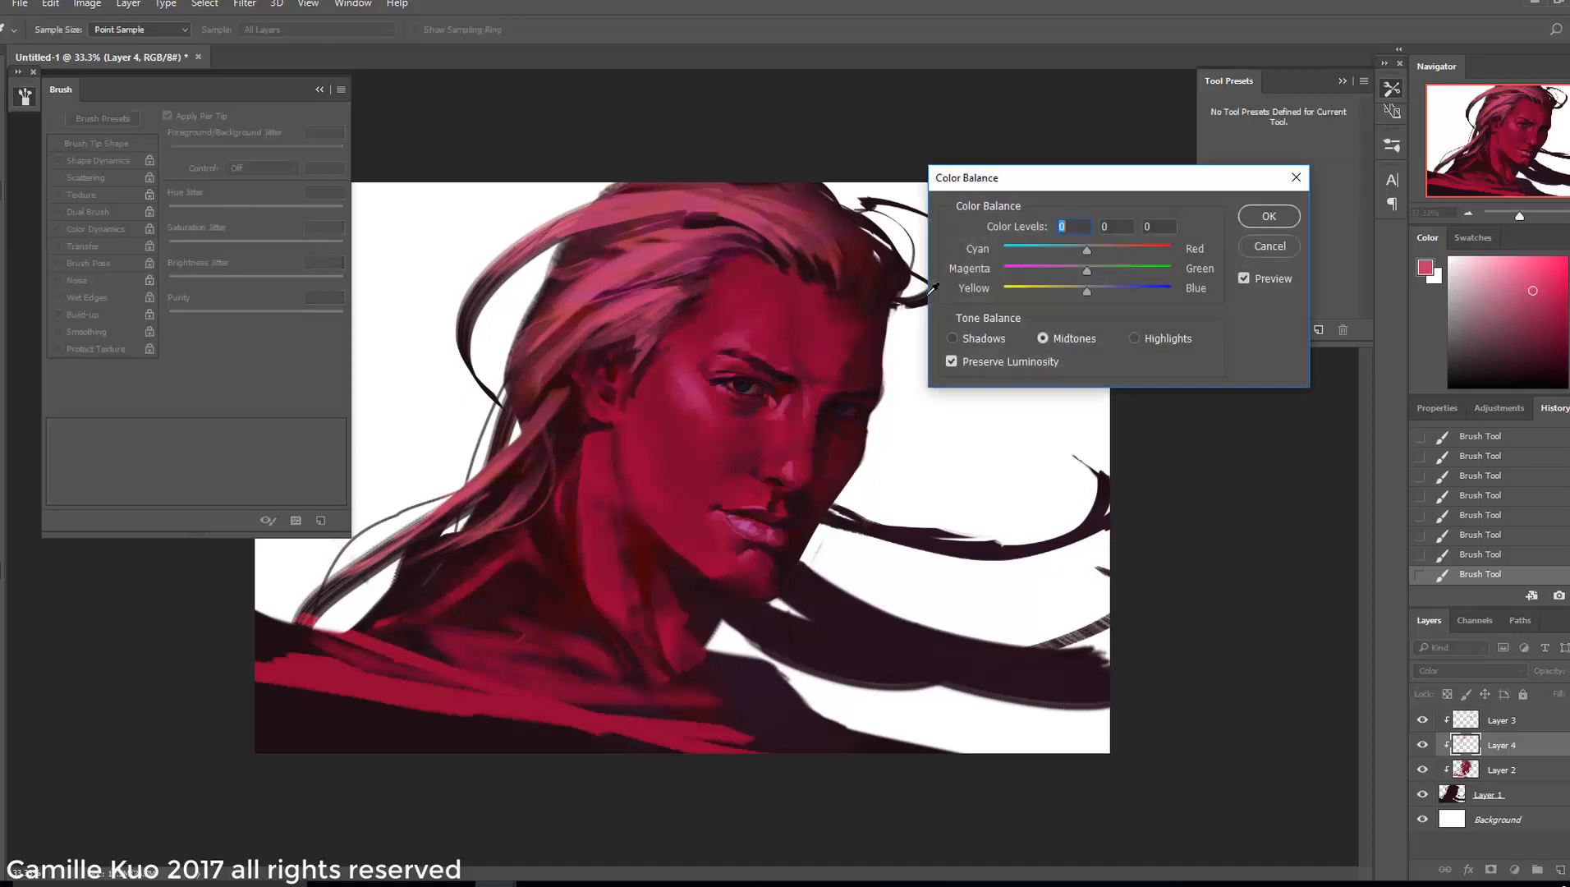
left_click(1134, 338)
left_click_drag(1086, 270, 1088, 270)
left_click(1046, 337)
left_click(1269, 218)
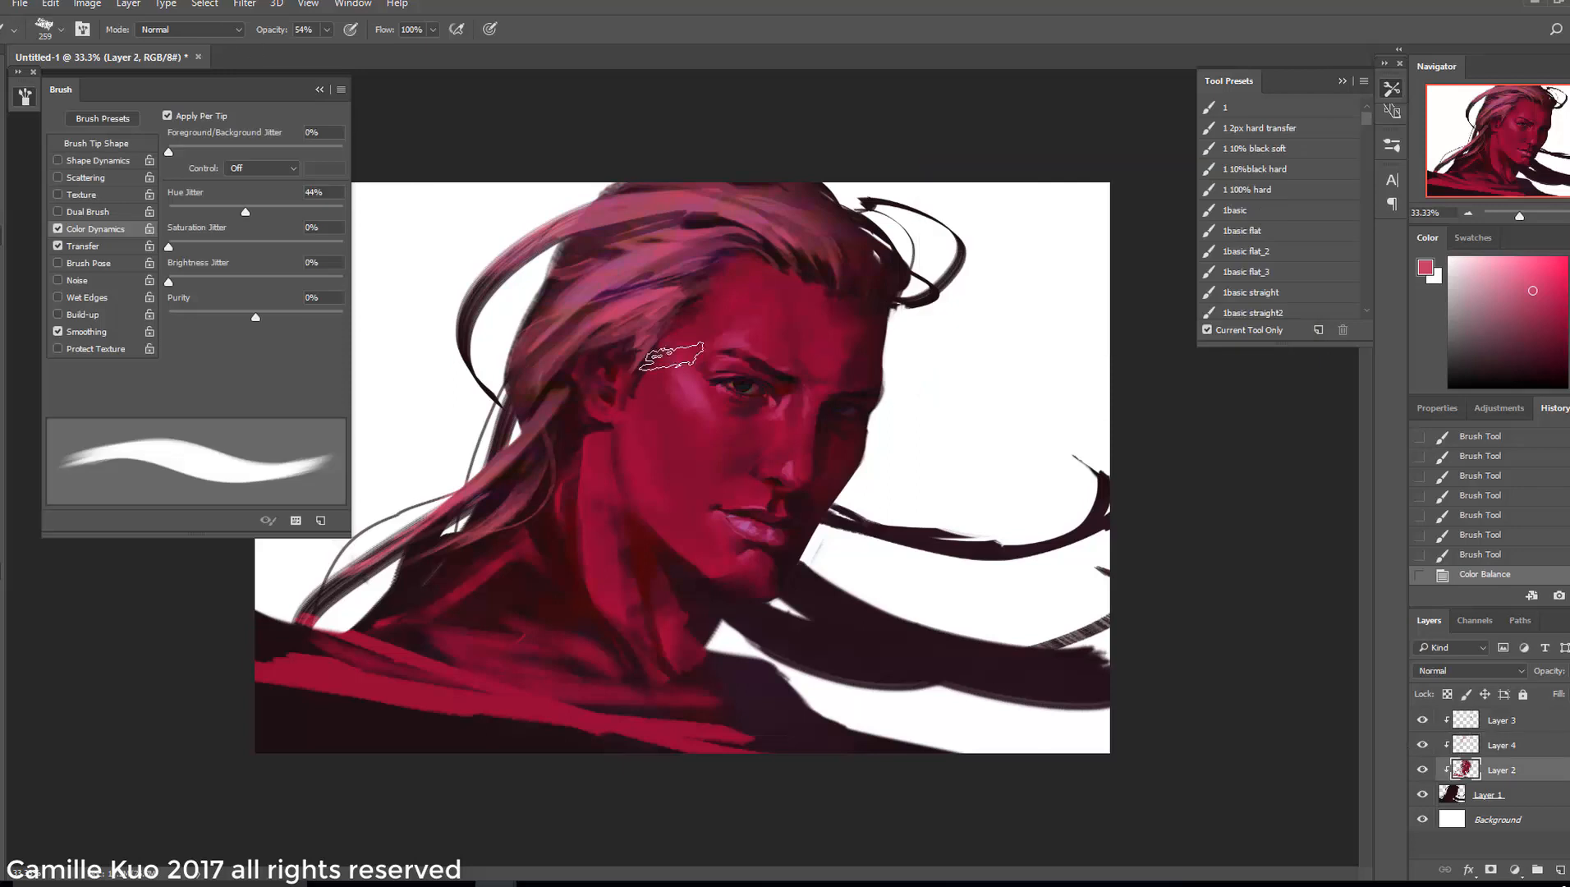
left_click_drag(747, 579, 985, 646)
key("ctrl+z")
left_click_drag(1085, 669, 813, 648)
key("ctrl+z")
Rotate the brush tip, enlarge it to 401 px and paint pink-orange hue variation over the flowing dark strands on Layer 2
right_click(944, 612)
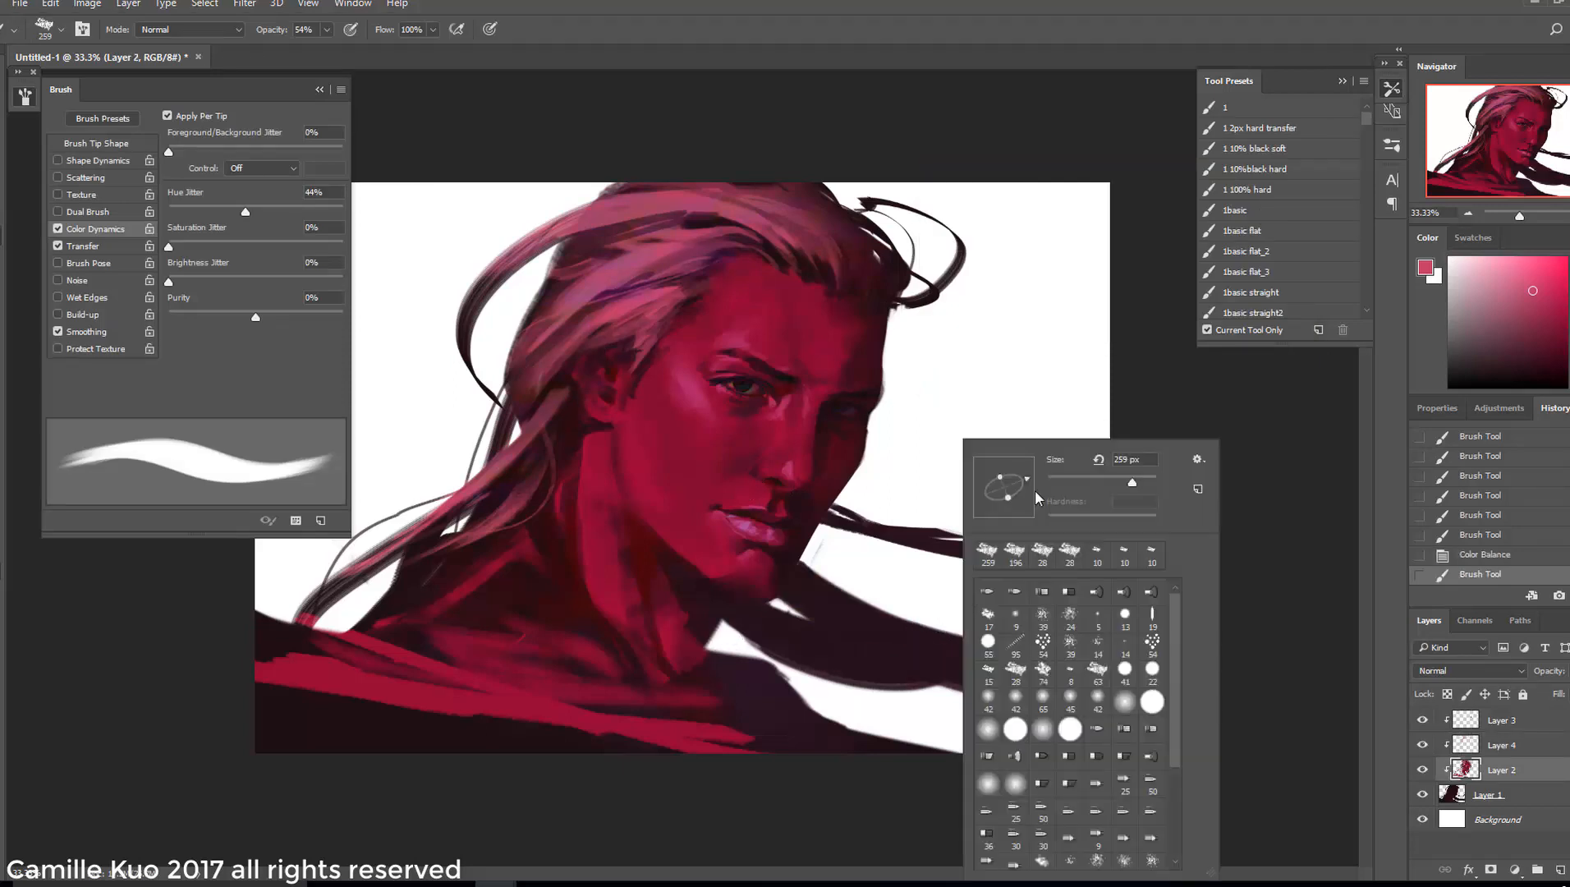
left_click_drag(1026, 482, 1008, 461)
left_click_drag(1132, 484, 1139, 484)
left_click_drag(905, 645, 1079, 671)
left_click_drag(1100, 485, 960, 538)
mouse_move(874, 655)
left_mouse_down()
mouse_move(977, 671)
mouse_move(1130, 656)
left_mouse_up()
mouse_move(1046, 689)
left_mouse_down()
mouse_move(1150, 664)
mouse_move(956, 657)
left_mouse_up()
left_click_drag(1096, 532, 1133, 487)
left_click_drag(498, 235, 490, 287)
left_click_drag(488, 575, 390, 620)
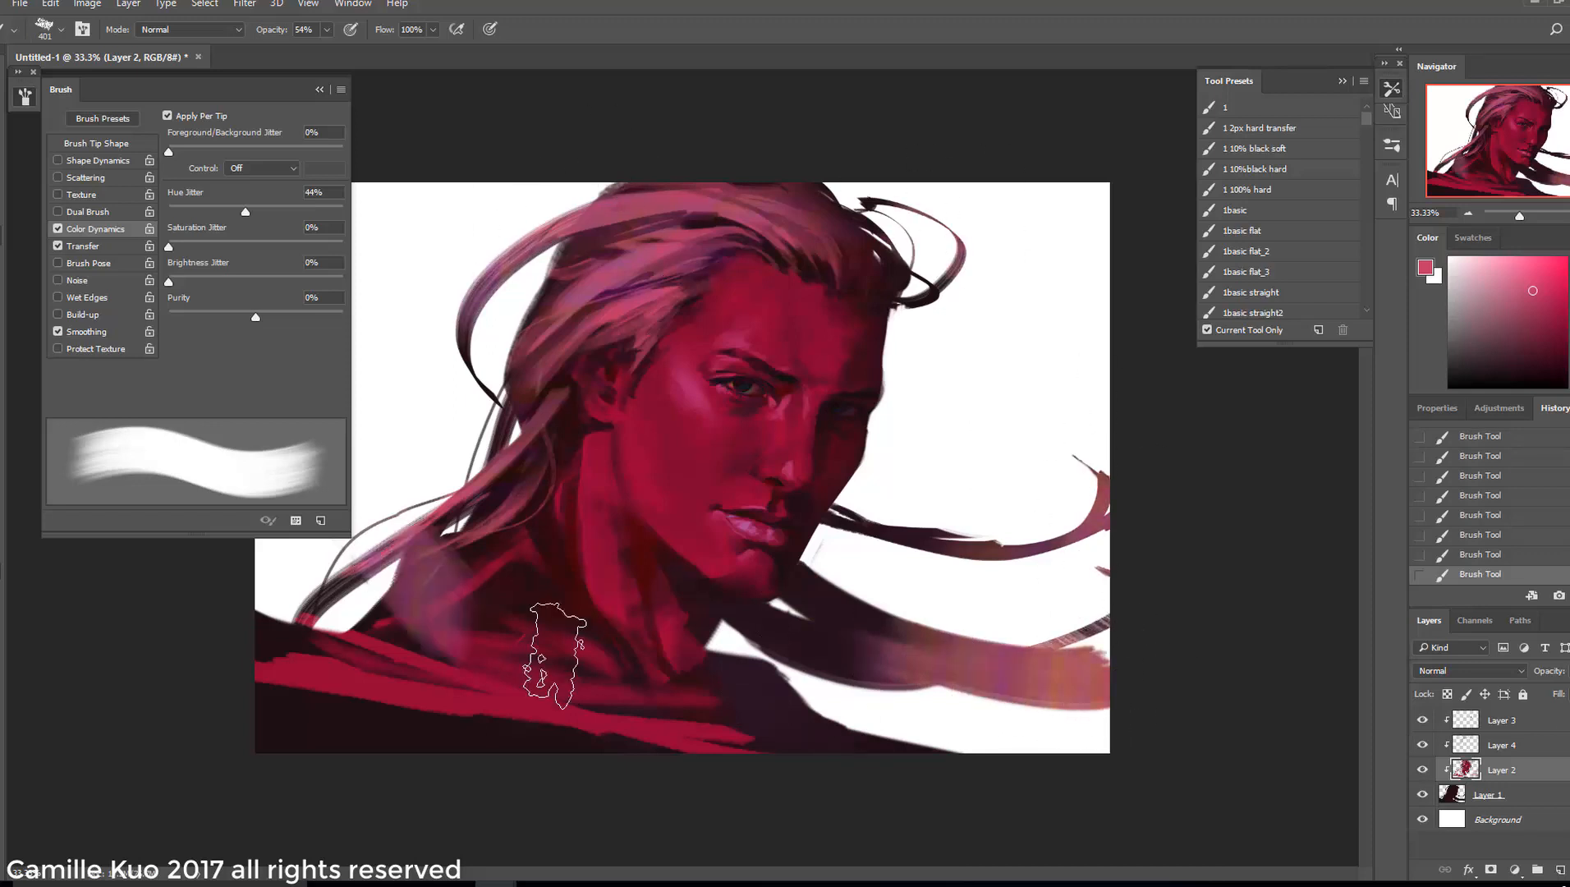
key("ctrl+z")
right_click(621, 574)
left_click_drag(811, 483, 815, 483)
right_click(532, 514)
mouse_move(460, 566)
left_mouse_down()
mouse_move(320, 603)
mouse_move(414, 585)
mouse_move(394, 616)
left_mouse_up()
left_click(1432, 555)
left_click(1433, 515)
right_click(560, 525)
left_click_drag(751, 483, 757, 484)
left_click_drag(474, 530, 443, 567)
left_click(1433, 554)
Collapse the brush settings, reduce the Brush to 196 px and add a new layer directly above the Background
left_click(321, 90)
right_click(593, 482)
left_click_drag(793, 482, 764, 482)
left_click(447, 380)
left_click(1496, 819)
left_click(1559, 869)
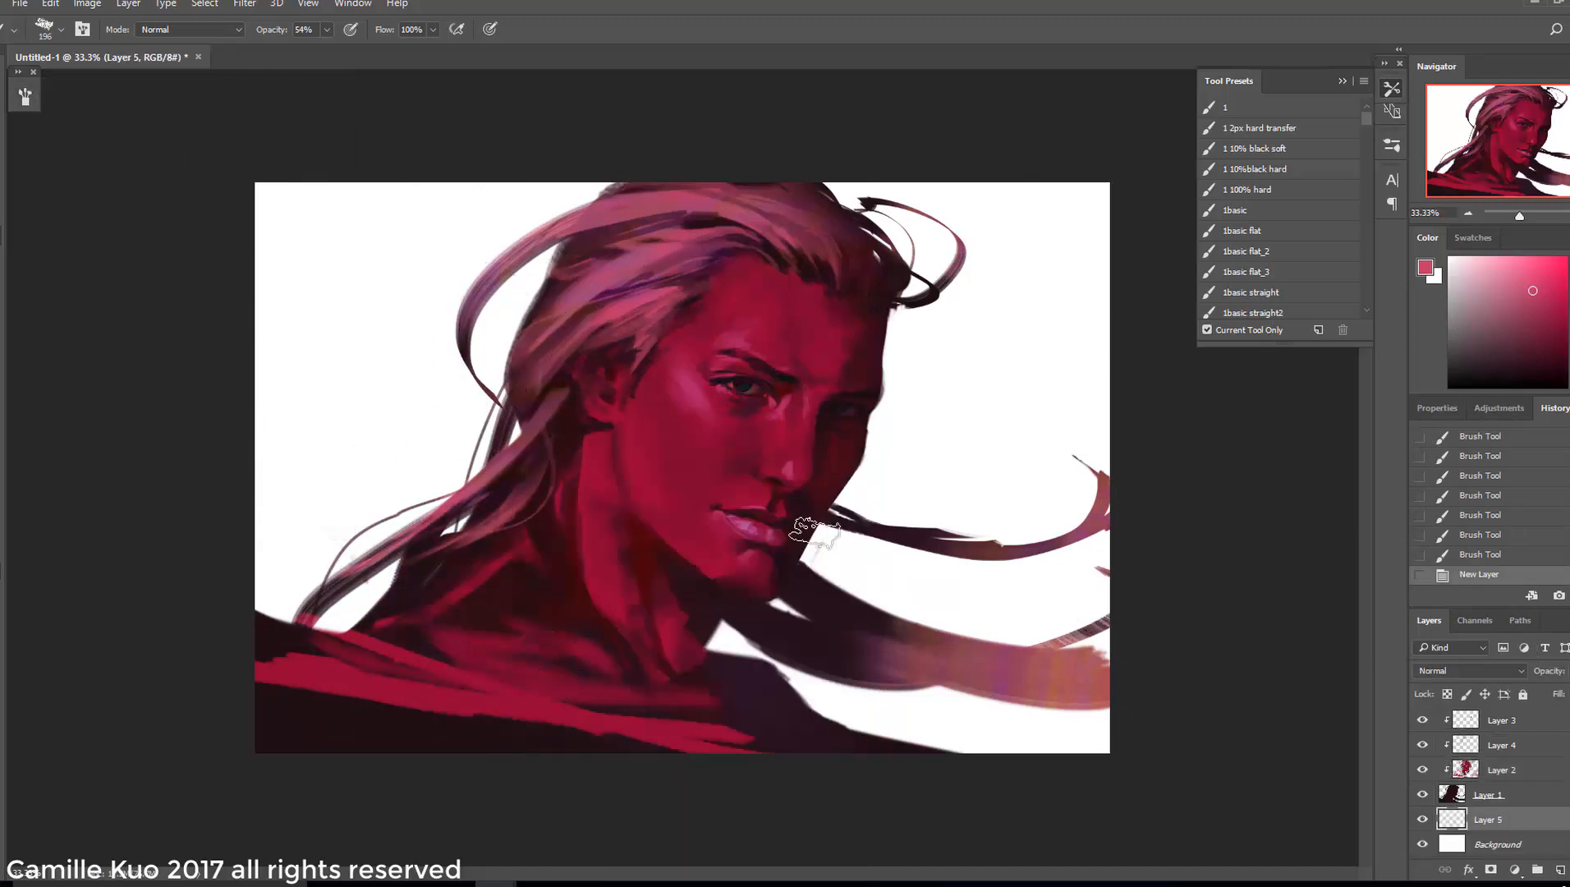
Set the Brush to 511 px, choose a teal hue and cover the white backdrop behind the figure on Layer 5
right_click(790, 538)
left_click(971, 481)
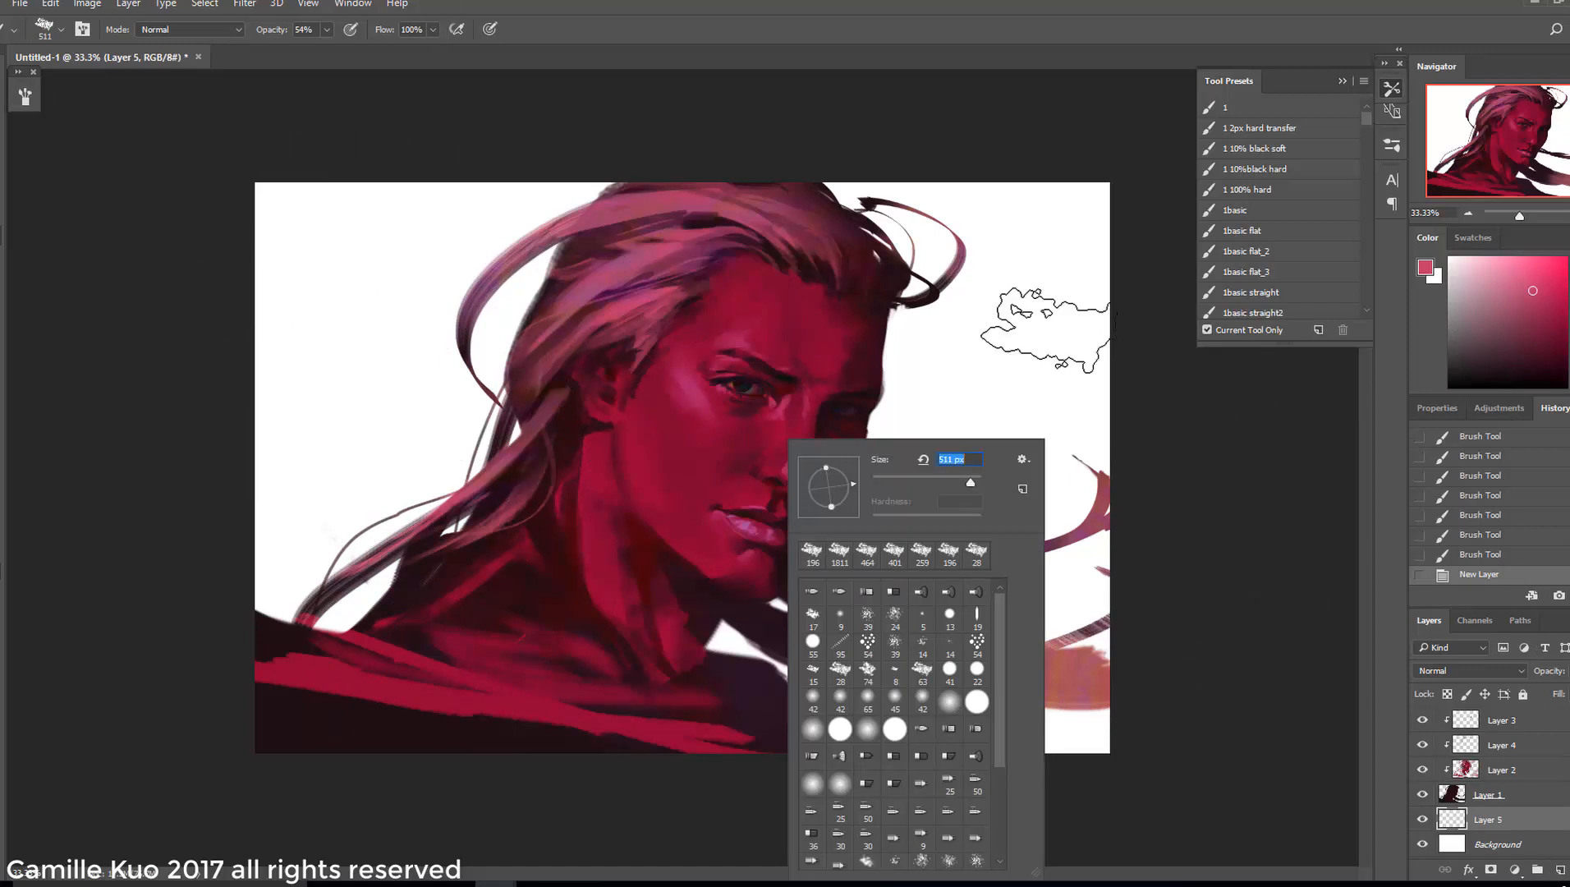
left_click(1470, 606)
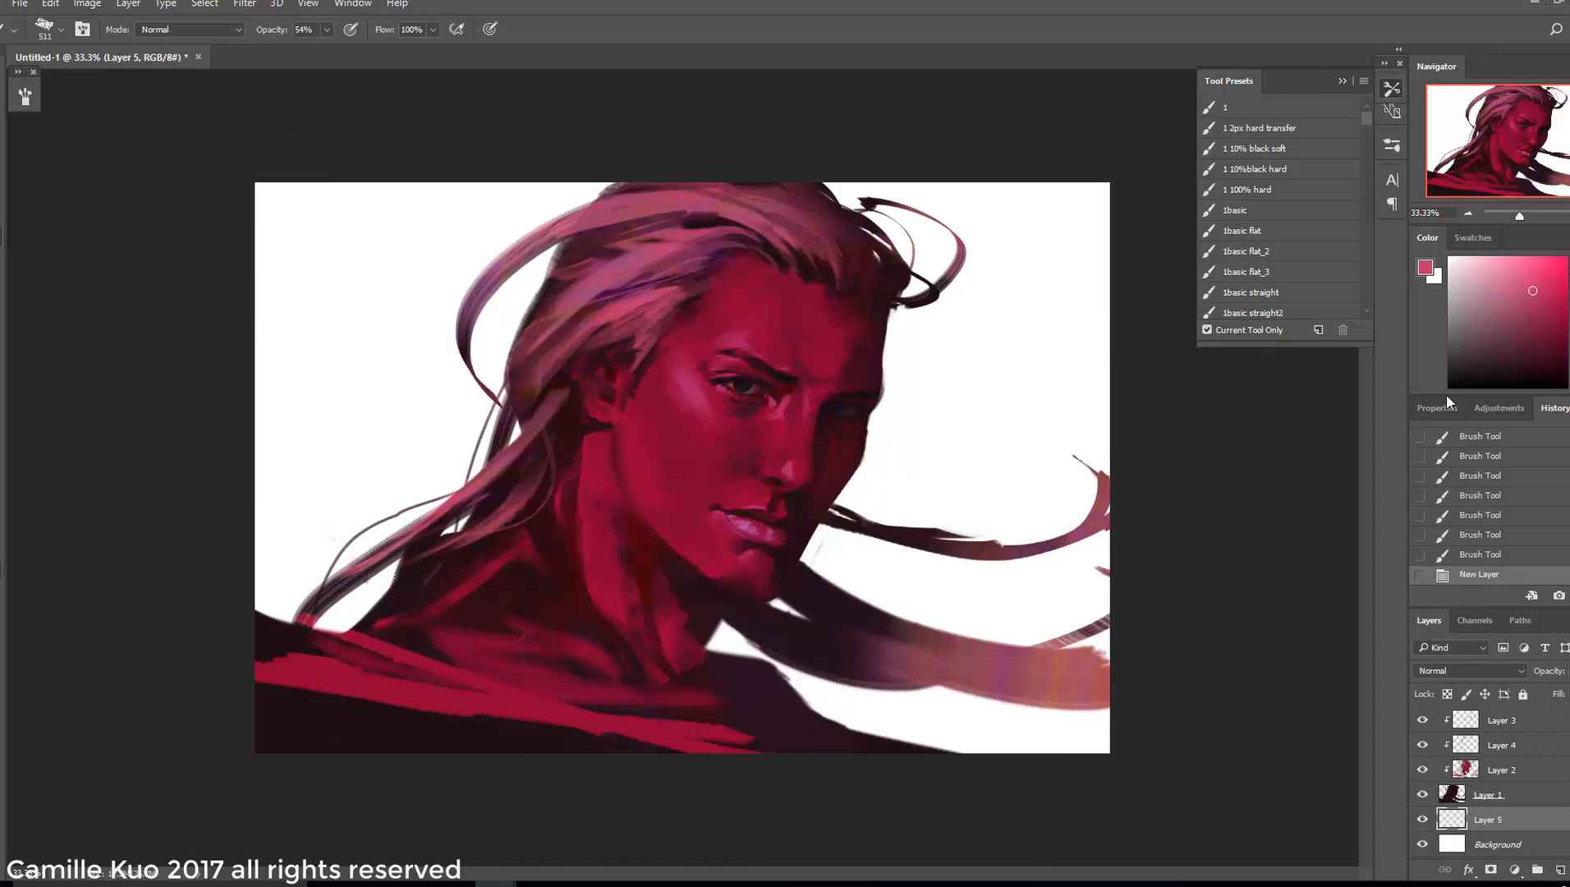
left_click(1569, 326)
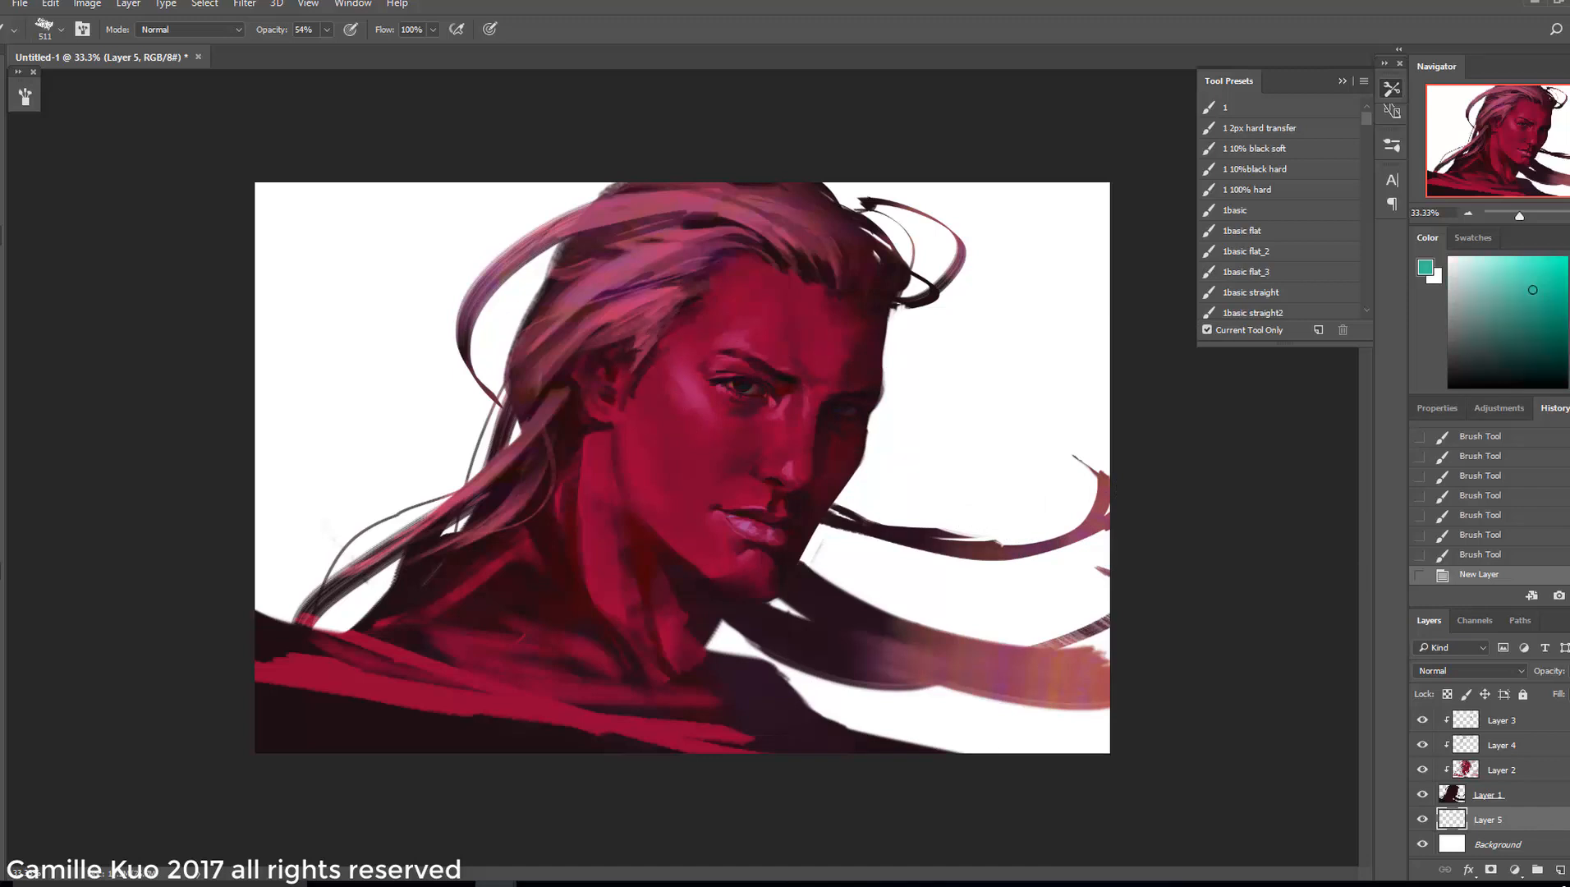
left_click(1569, 323)
mouse_move(977, 328)
left_mouse_down()
mouse_move(963, 414)
mouse_move(448, 302)
mouse_move(329, 567)
left_mouse_up()
left_click(1488, 794)
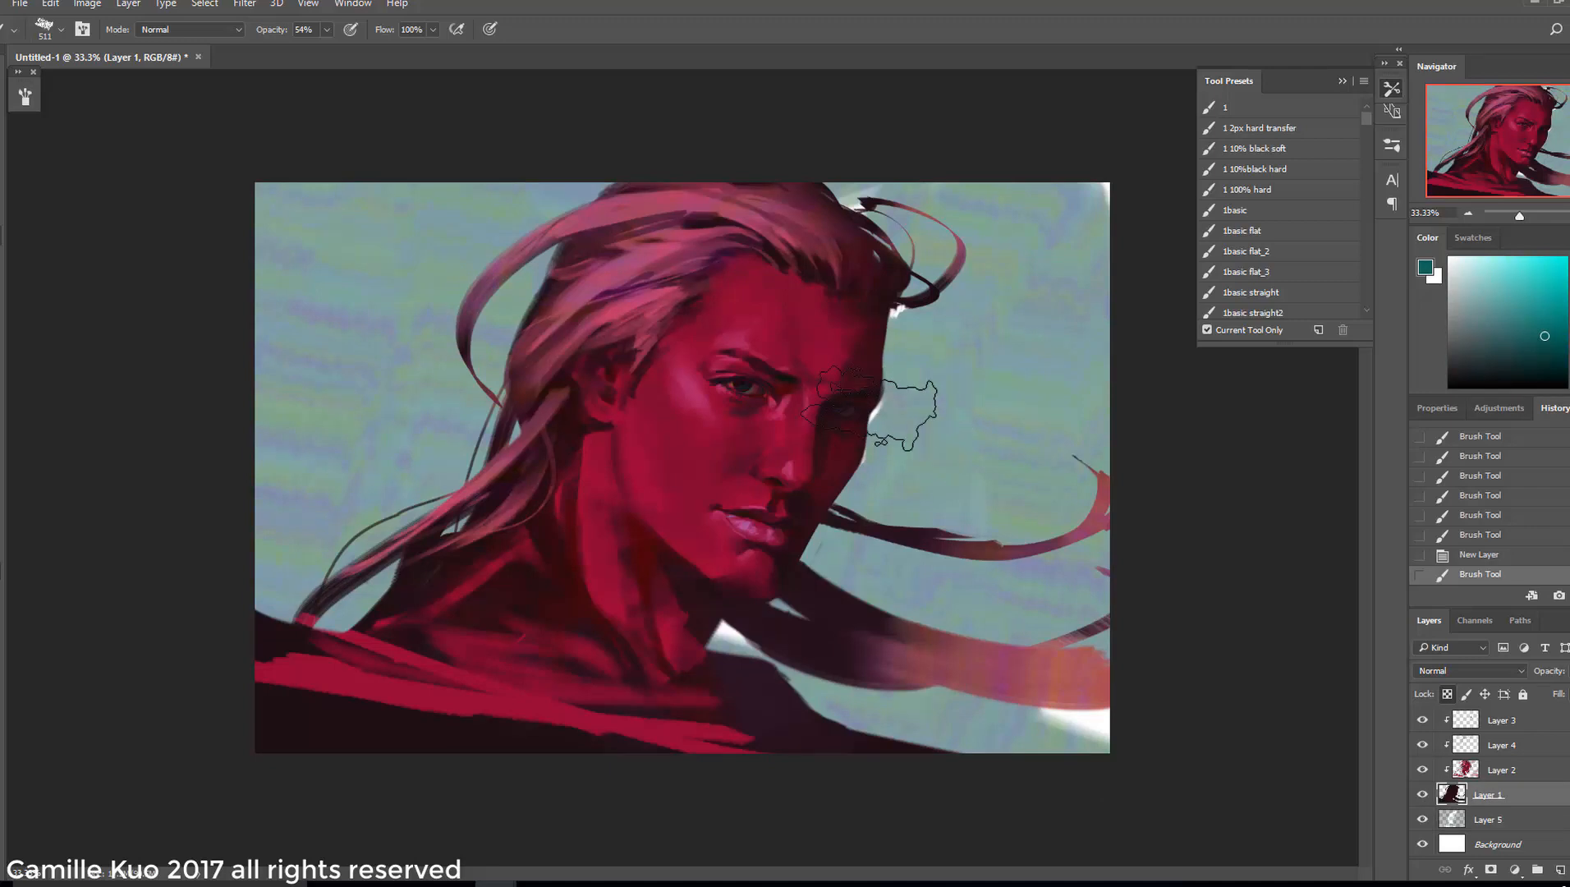
right_click(921, 367)
left_click(1038, 408)
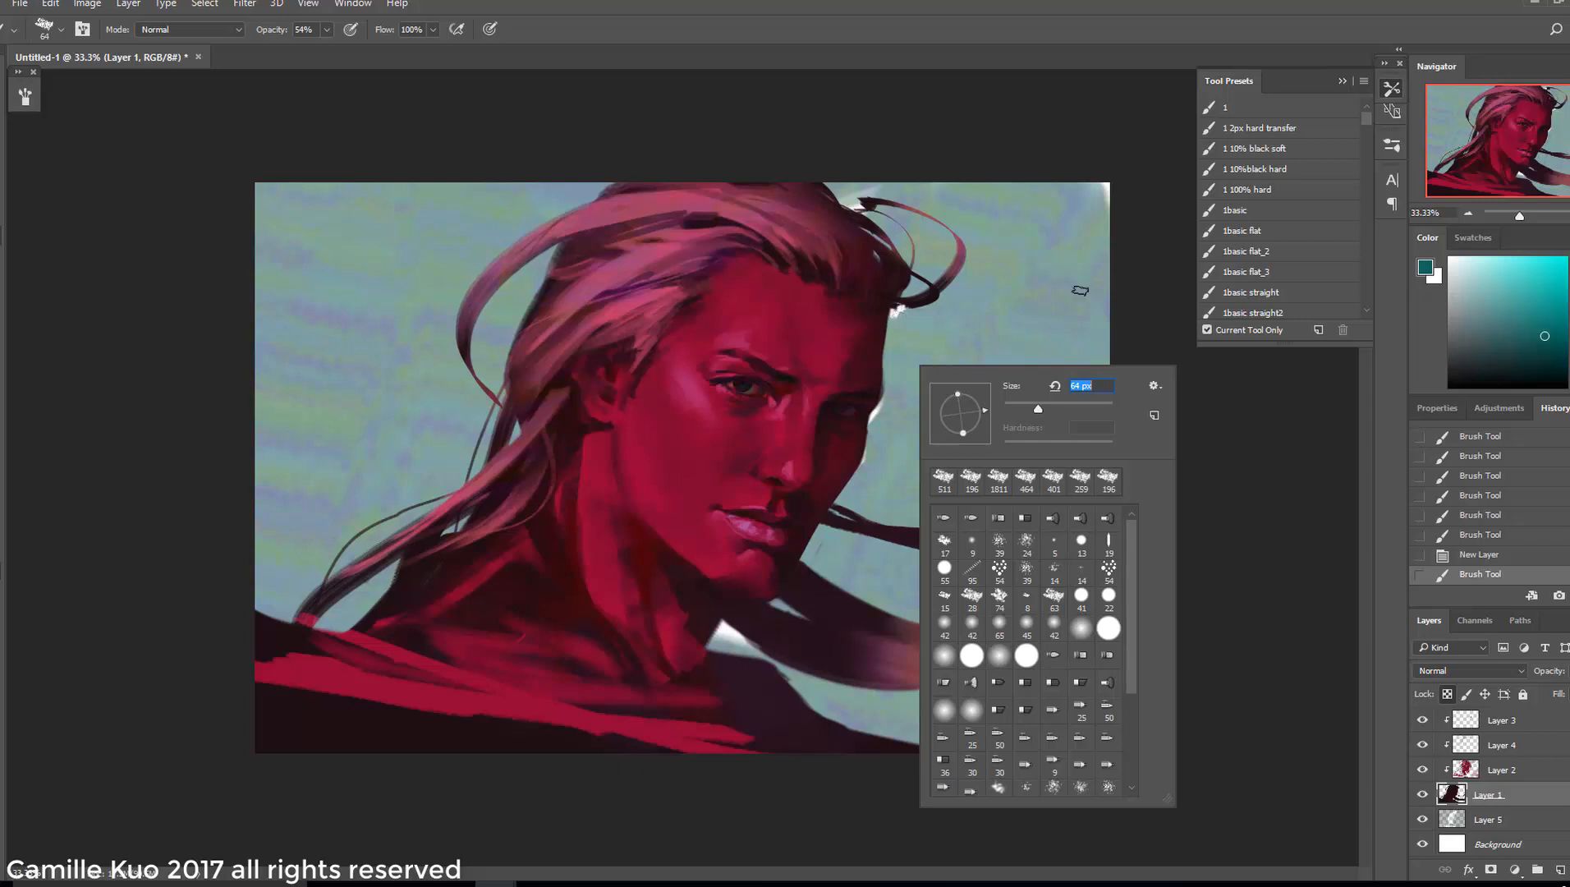
key("Return")
left_click(1488, 820)
left_click_drag(1075, 727, 985, 722)
key("ctrl+alt+z")
key("ctrl+alt+z")
On Layer 5, paint dark teal patches behind the face, below the flowing hair and behind the hair loop with a 448 px Brush
left_click(1488, 819)
mouse_move(1018, 214)
left_mouse_down()
mouse_move(1093, 372)
mouse_move(928, 467)
left_mouse_up()
right_click(941, 434)
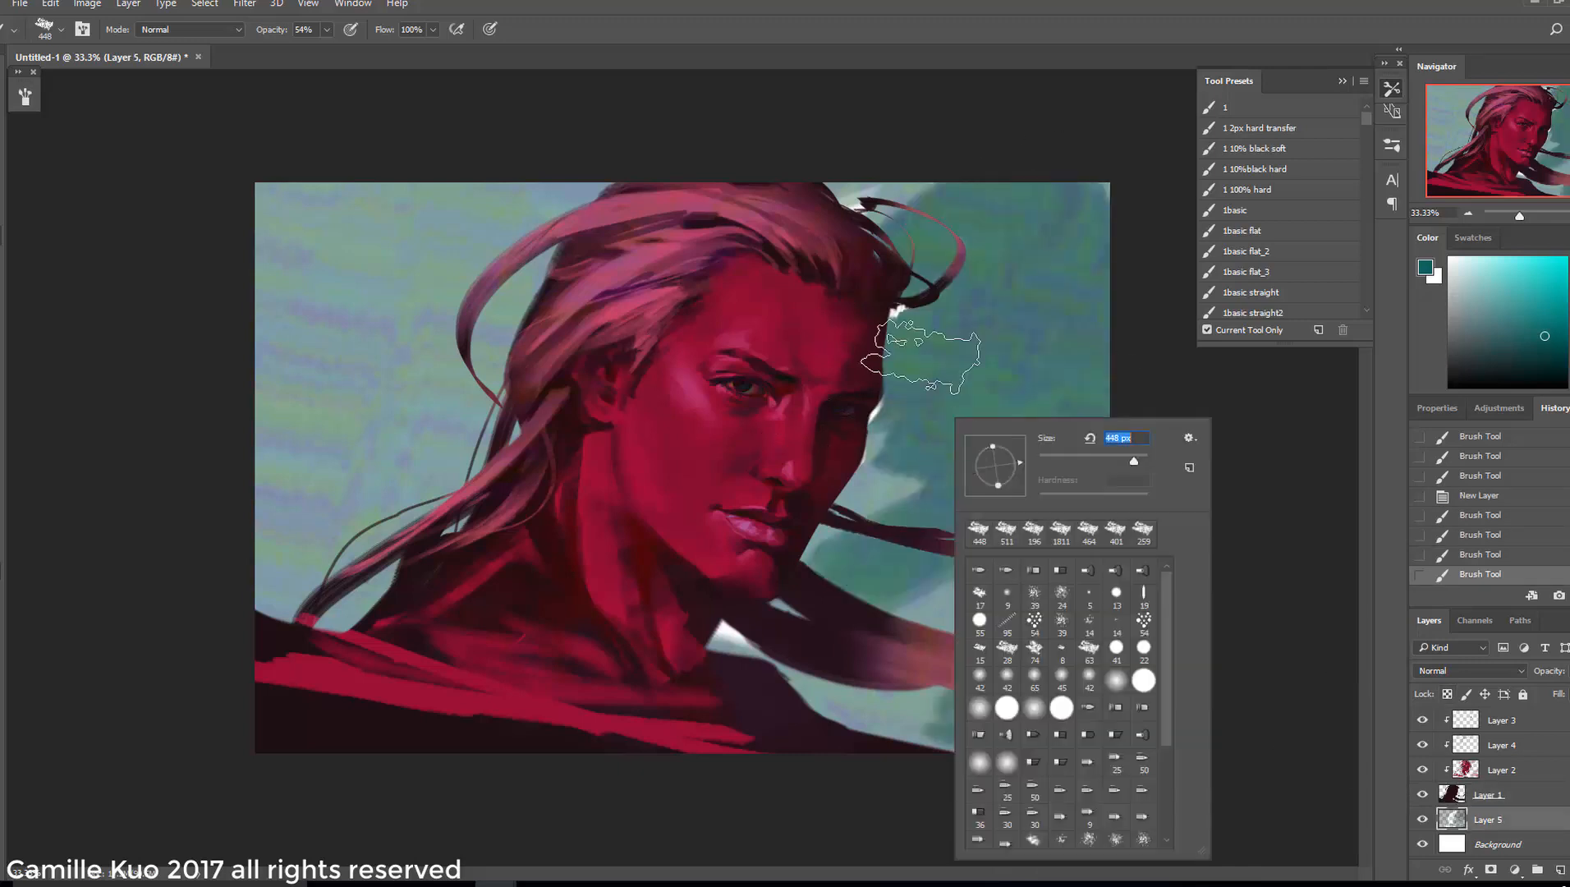
key("Return")
left_click_drag(1084, 427, 919, 484)
left_click_drag(1083, 583, 912, 607)
left_click_drag(509, 279, 427, 370)
left_click_drag(1084, 730, 976, 727)
left_click_drag(911, 300, 944, 337)
Select Layer 2 and make trial erasures on the red shoulder band with a 133 px Eraser
left_click(1488, 794)
left_click(921, 340, "alt")
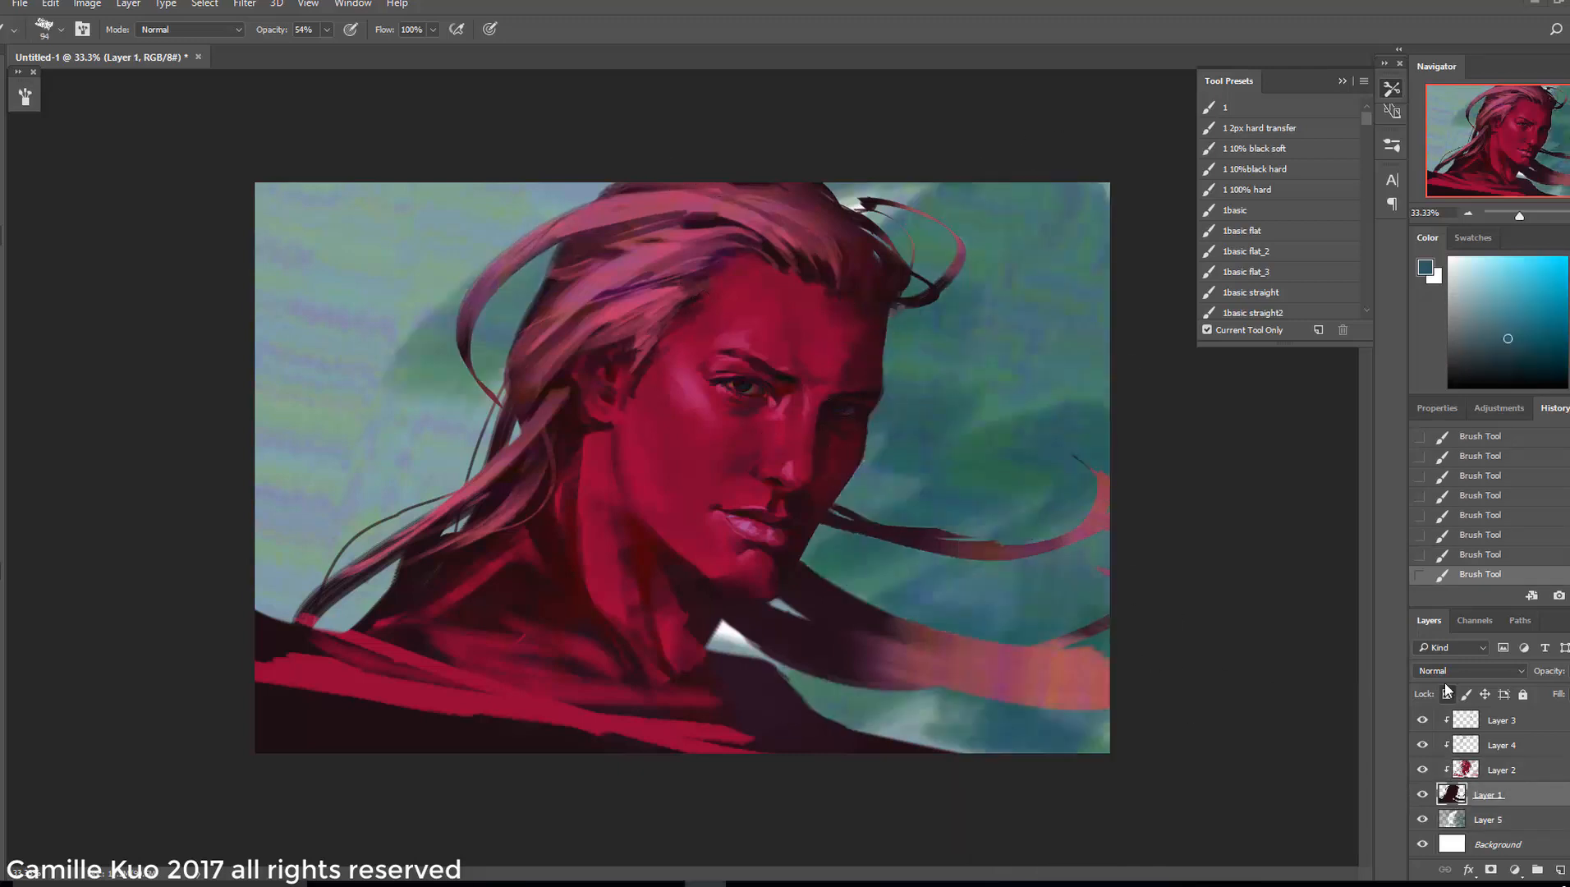
left_click(1502, 770)
left_click(1, 302)
right_click(545, 485)
key("Return")
left_click_drag(336, 663, 617, 724)
key("ctrl+alt+z")
left_click_drag(730, 593, 769, 605)
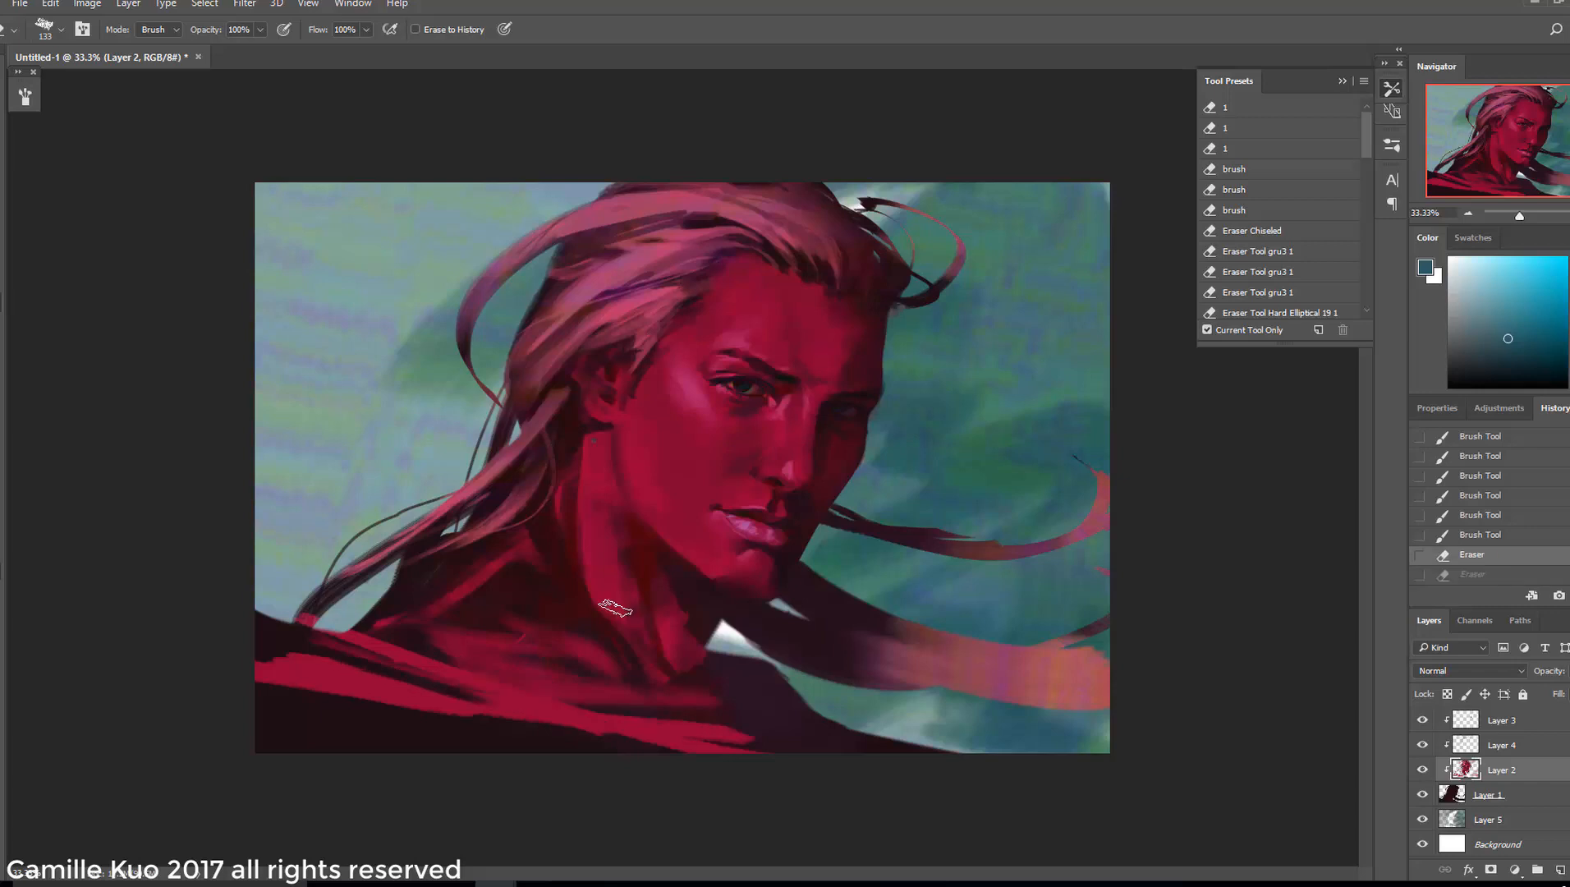
Enlarge the Eraser to 275 px and break the red shoulder band into thin streaks against the dark garment
key("bracketright")
key("bracketright")
key("bracketright")
key("bracketright")
key("bracketright")
key("bracketright")
left_click_drag(317, 646, 517, 698)
left_click_drag(493, 694, 648, 718)
left_click_drag(543, 659, 616, 675)
left_click_drag(664, 729, 841, 743)
left_click_drag(599, 722, 645, 733)
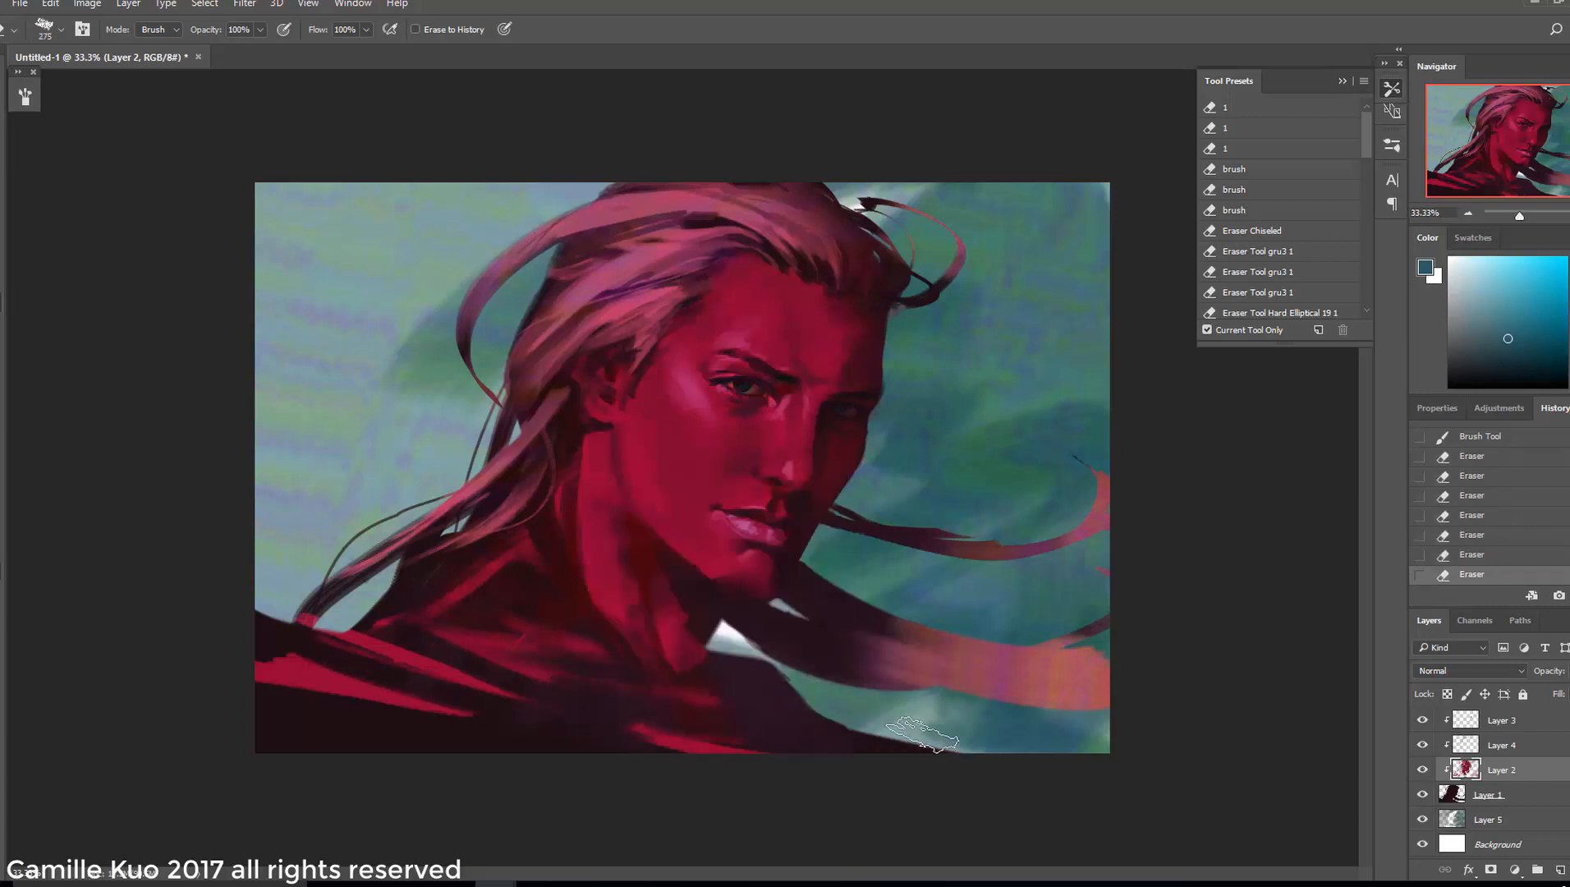
Return to the Brush and choose a muted purple as the painting colour
right_click(592, 596)
left_click(2, 236)
right_click(688, 558)
left_click(406, 694, "alt")
left_click(1500, 316)
right_click(656, 558)
left_click(1569, 282)
left_click_drag(316, 653, 706, 731)
left_click_drag(515, 669, 772, 743)
left_click(1469, 553)
left_click(1469, 536)
key("bracketright")
key("bracketright")
key("bracketright")
left_click_drag(357, 645, 636, 730)
right_click(645, 566)
left_click(785, 481)
mouse_move(283, 656)
left_mouse_down()
mouse_move(492, 713)
mouse_move(727, 747)
left_mouse_up()
left_click_drag(451, 689, 653, 727)
left_click(1470, 485)
scroll(1470, 493, "up", 3)
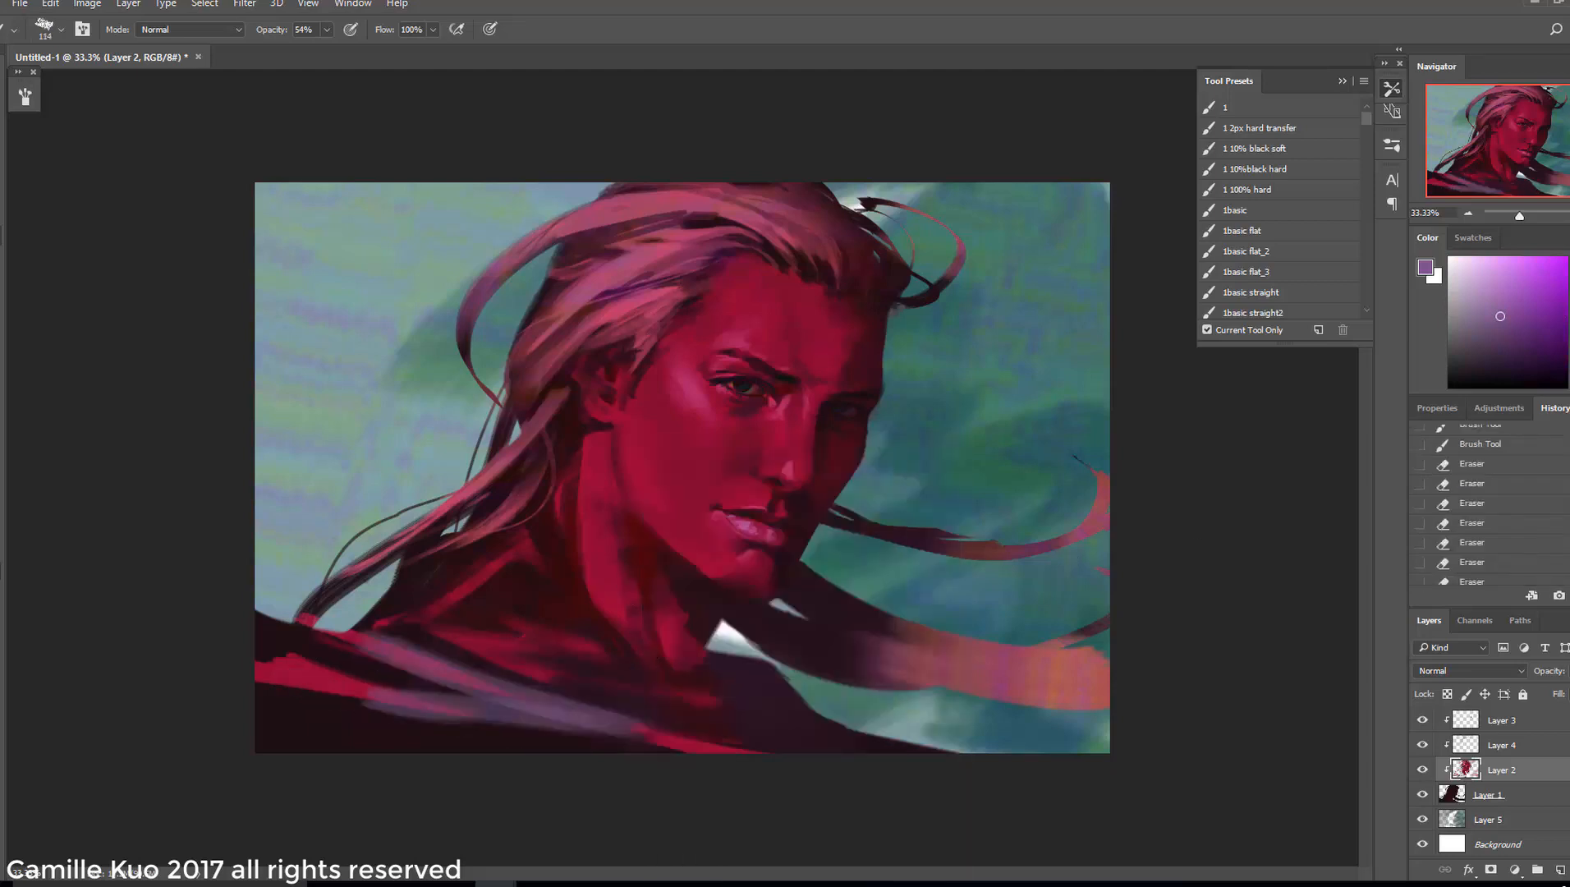
left_click(1471, 542)
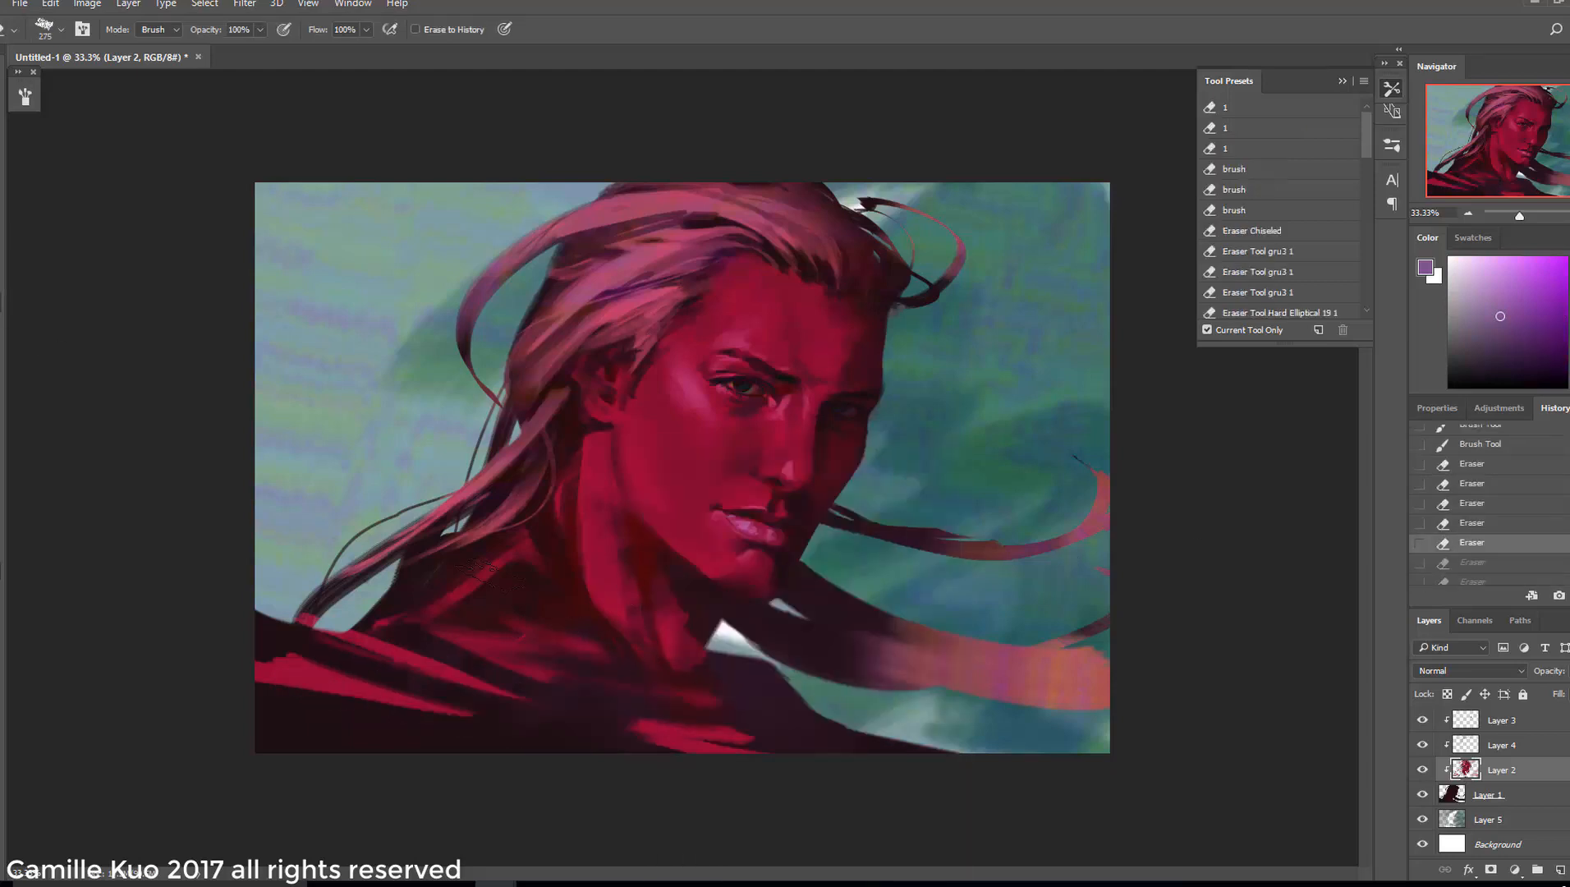
Erase more of the red streaks on the shoulder and along the garment's lower edge on Layer 2
left_click(3, 310)
right_click(695, 575)
left_click_drag(644, 726, 735, 751)
left_click_drag(271, 667, 410, 689)
left_click_drag(370, 644, 500, 689)
On Layer 1, set the Brush to Color mode at 1102 px and tint the dark shoulder purple
left_click(1487, 794)
left_click(3, 243)
right_click(676, 602)
left_click(846, 483)
left_click(202, 31)
left_click(172, 371)
right_click(642, 636)
left_click(824, 483)
left_click_drag(477, 608, 414, 751)
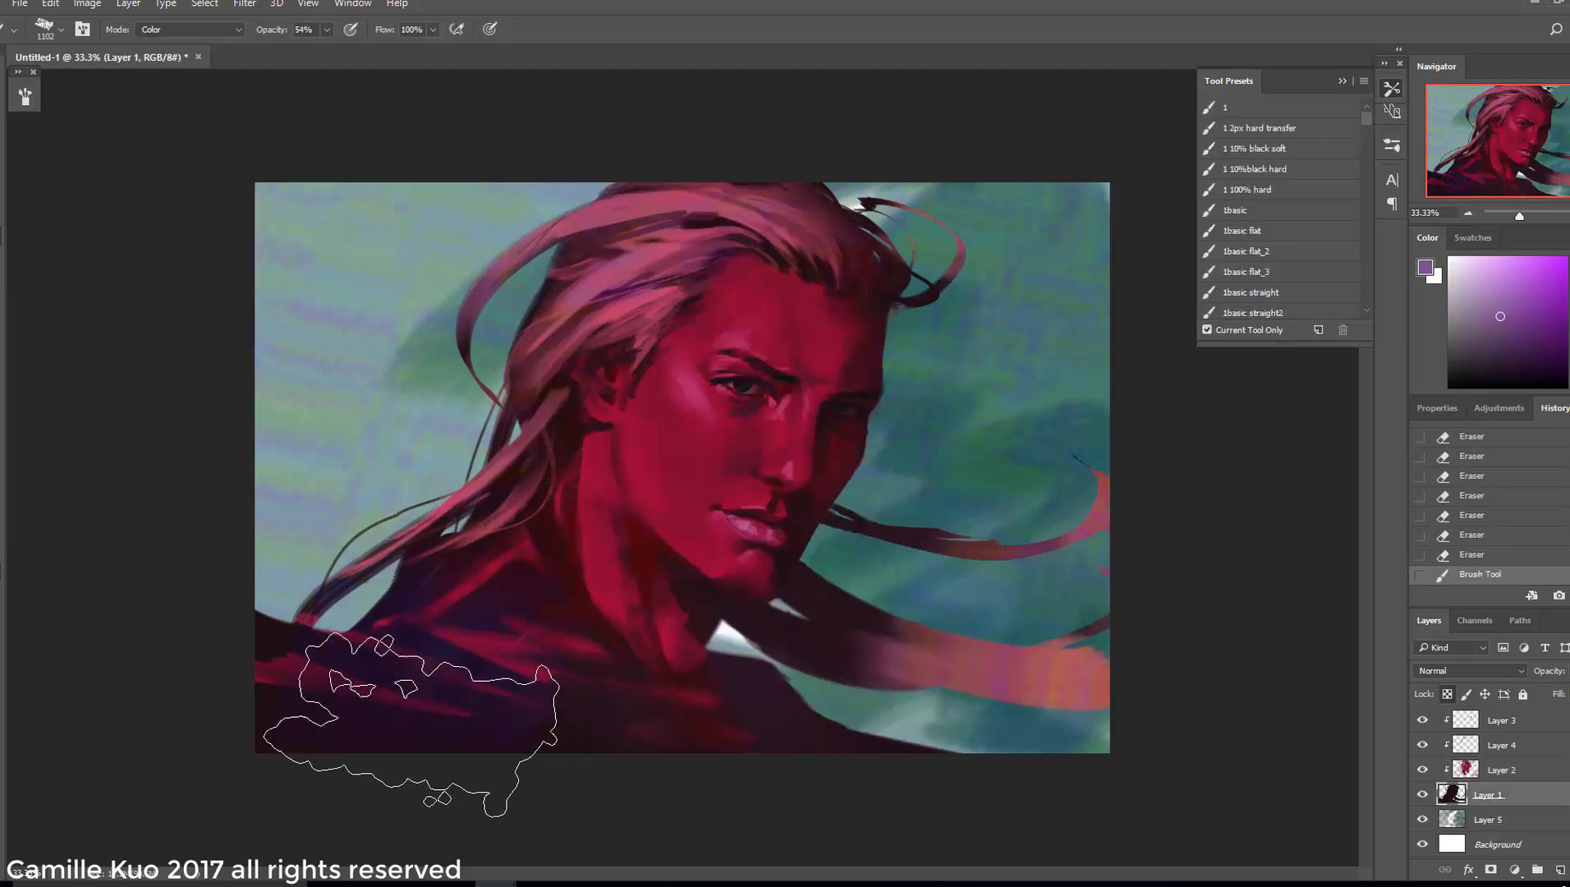
Compare the shoulder with and without the tint, and glaze purple over the lower garment, shoulder and long hair
left_click(1409, 553)
key("ctrl+z")
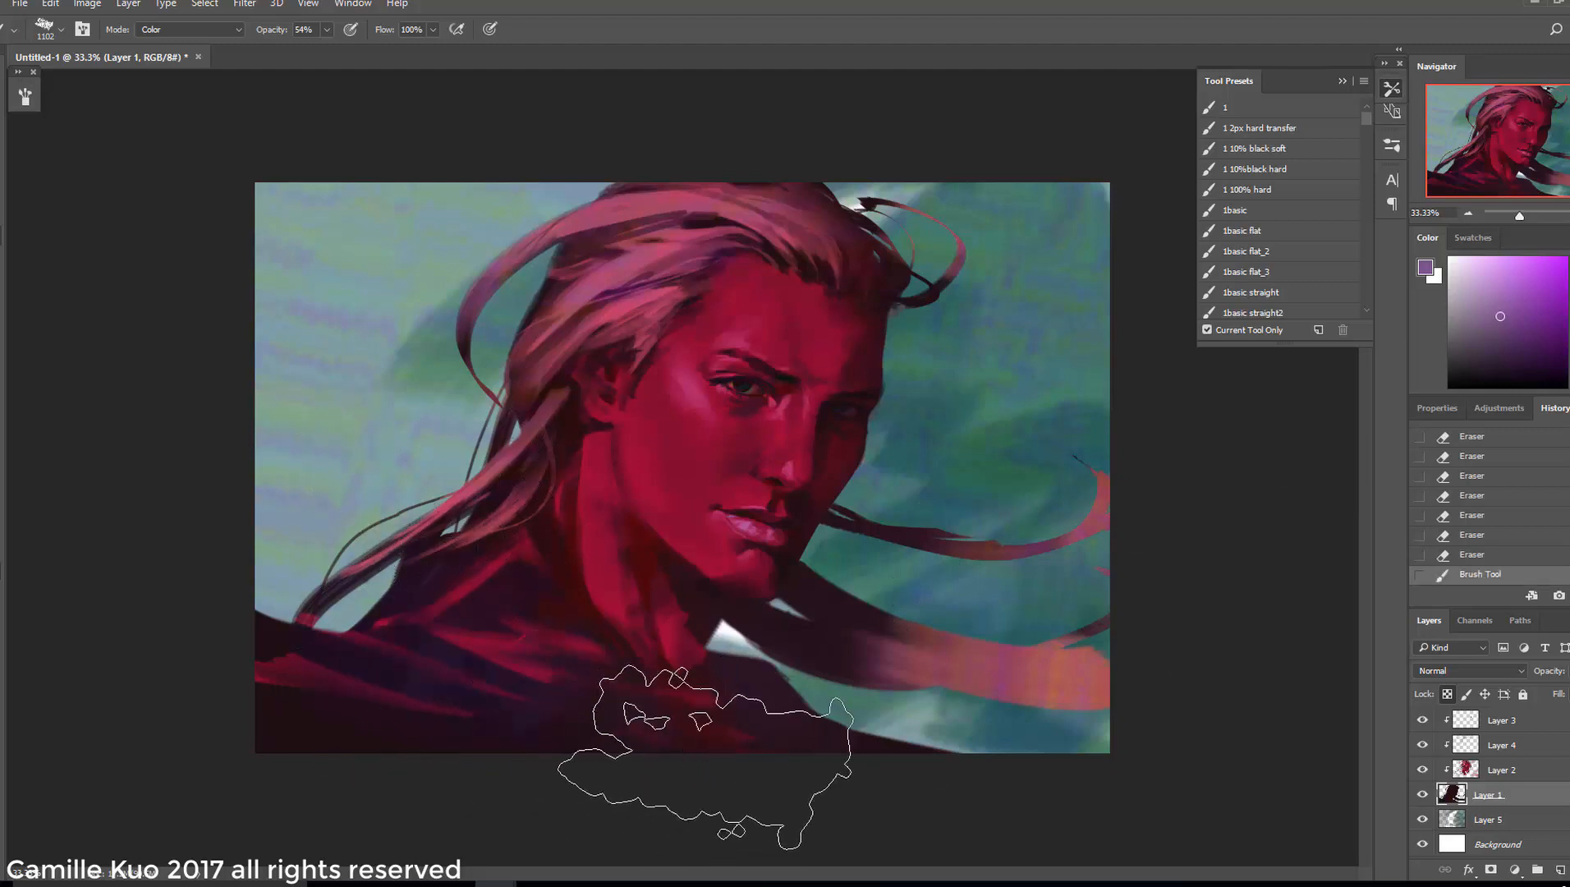
left_click_drag(564, 811, 559, 770)
left_click_drag(557, 604, 526, 558)
left_click_drag(488, 498, 486, 443)
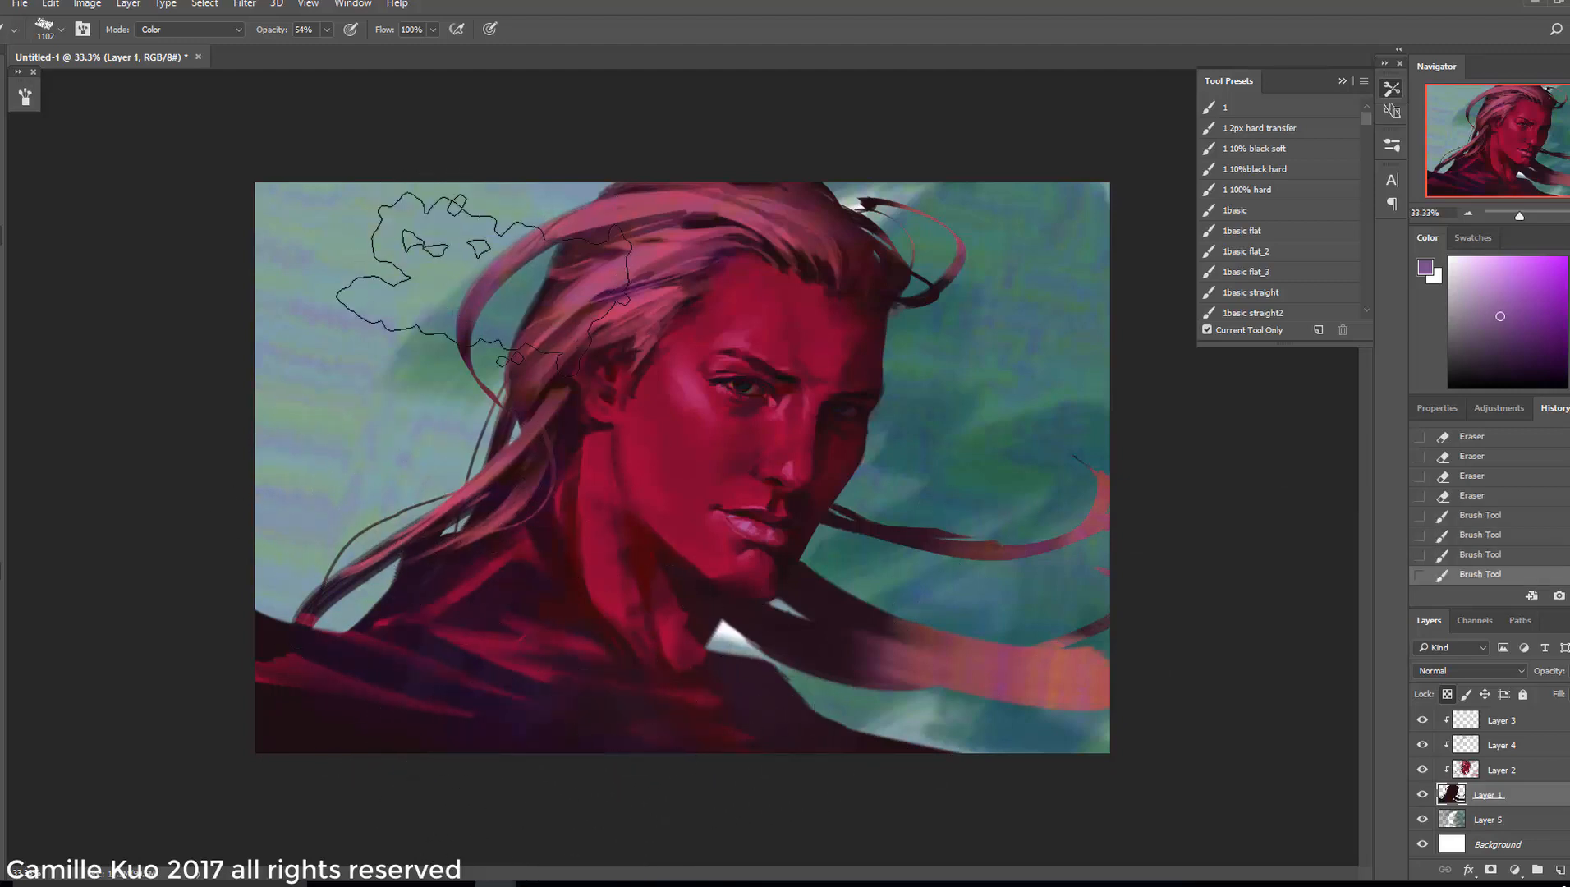
Resize the Brush to 177 px and tint the hair around the ear and temple with purple hue variation
right_click(648, 554)
left_click(831, 483)
left_click_drag(611, 385, 605, 408)
mouse_move(626, 310)
left_mouse_down()
mouse_move(643, 332)
mouse_move(600, 278)
left_mouse_up()
left_click_drag(567, 308, 517, 361)
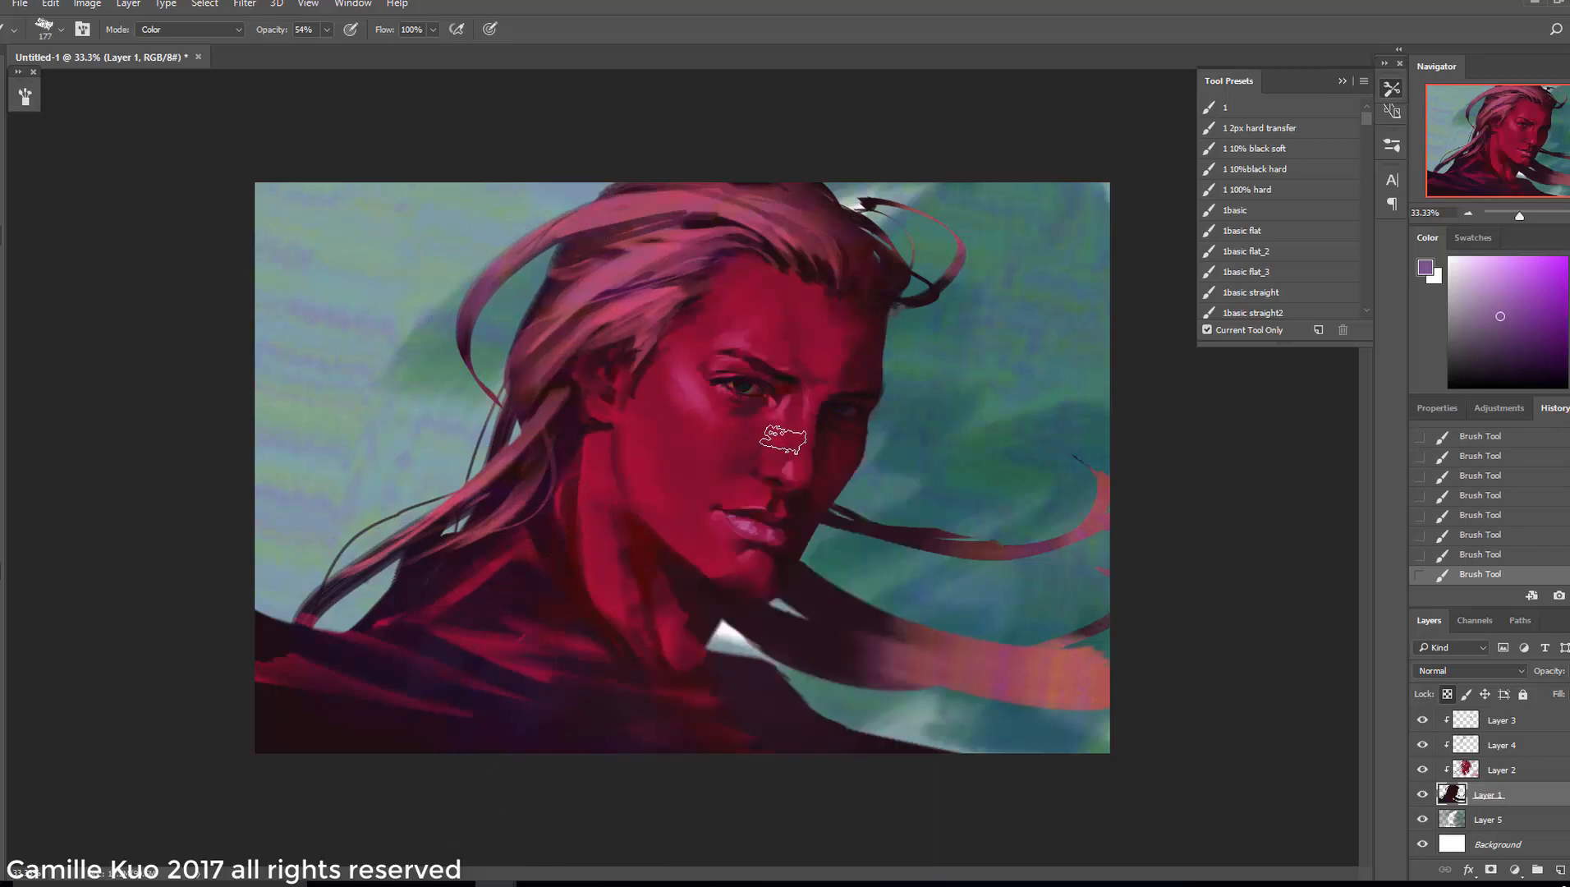
Compare the painting with Layer 2 hidden and with an earlier history state
left_click(1420, 769)
left_click(1421, 770)
left_click(1480, 440)
left_click(1479, 574)
On Layer 5, set the Brush to 511 px, choose a cyan-blue and try a Color-mode stroke behind the face
left_click(1494, 720)
left_click(1489, 819)
right_click(954, 446)
left_click(1135, 473)
left_click(1568, 318)
left_click_drag(899, 230, 974, 424)
key("ctrl+alt+z")
Raise the Brush opacity to 100% and try saturated blue and green Color-mode patches on the backdrop beside the face
left_click(327, 30)
left_click_drag(325, 51, 363, 50)
left_click_drag(903, 238, 977, 410)
left_click_drag(920, 484, 981, 596)
key("ctrl+alt+z")
key("ctrl+alt+z")
right_click(930, 433)
key("Return")
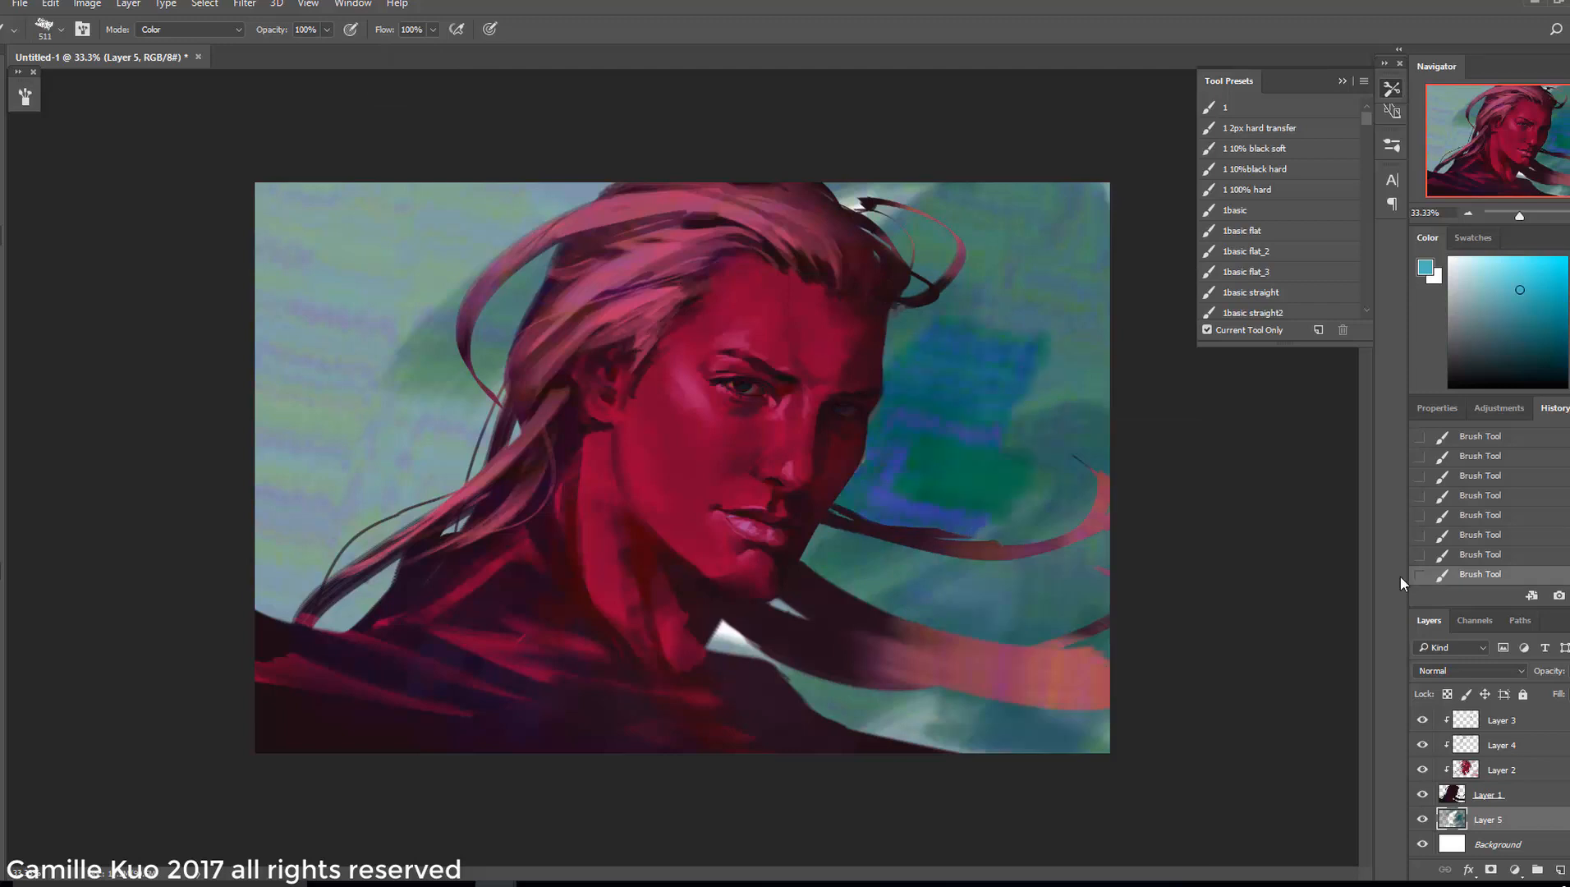
Turn off Color Dynamics, set the Brush to Normal mode and paint the backdrop beside the face a solid teal
left_click(25, 96)
left_click(57, 229)
left_click_drag(928, 377, 961, 487)
left_click_drag(838, 485, 841, 578)
left_click(220, 30)
left_click(222, 44)
mouse_move(952, 362)
left_mouse_down()
mouse_move(928, 344)
mouse_move(953, 228)
left_mouse_up()
On Layer 1, set the Brush to 34 px, sample the dark hair colour by the forehead and unlock the layer
left_click(1487, 795)
right_click(985, 403)
left_click_drag(1163, 446, 1085, 446)
key("Return")
left_click(894, 308, "alt")
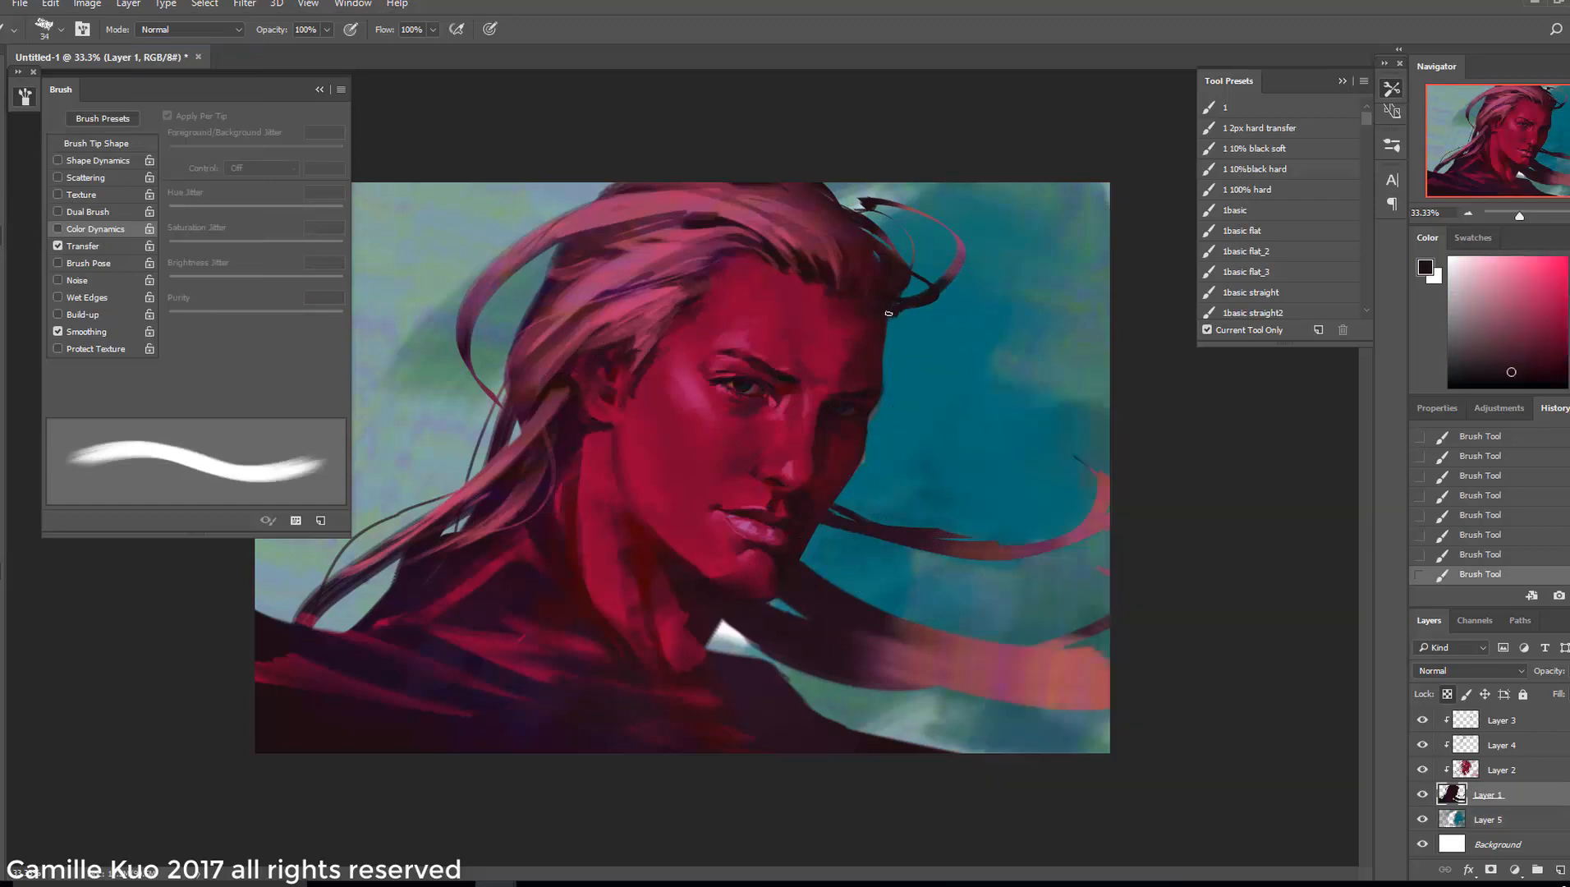
right_click(929, 454)
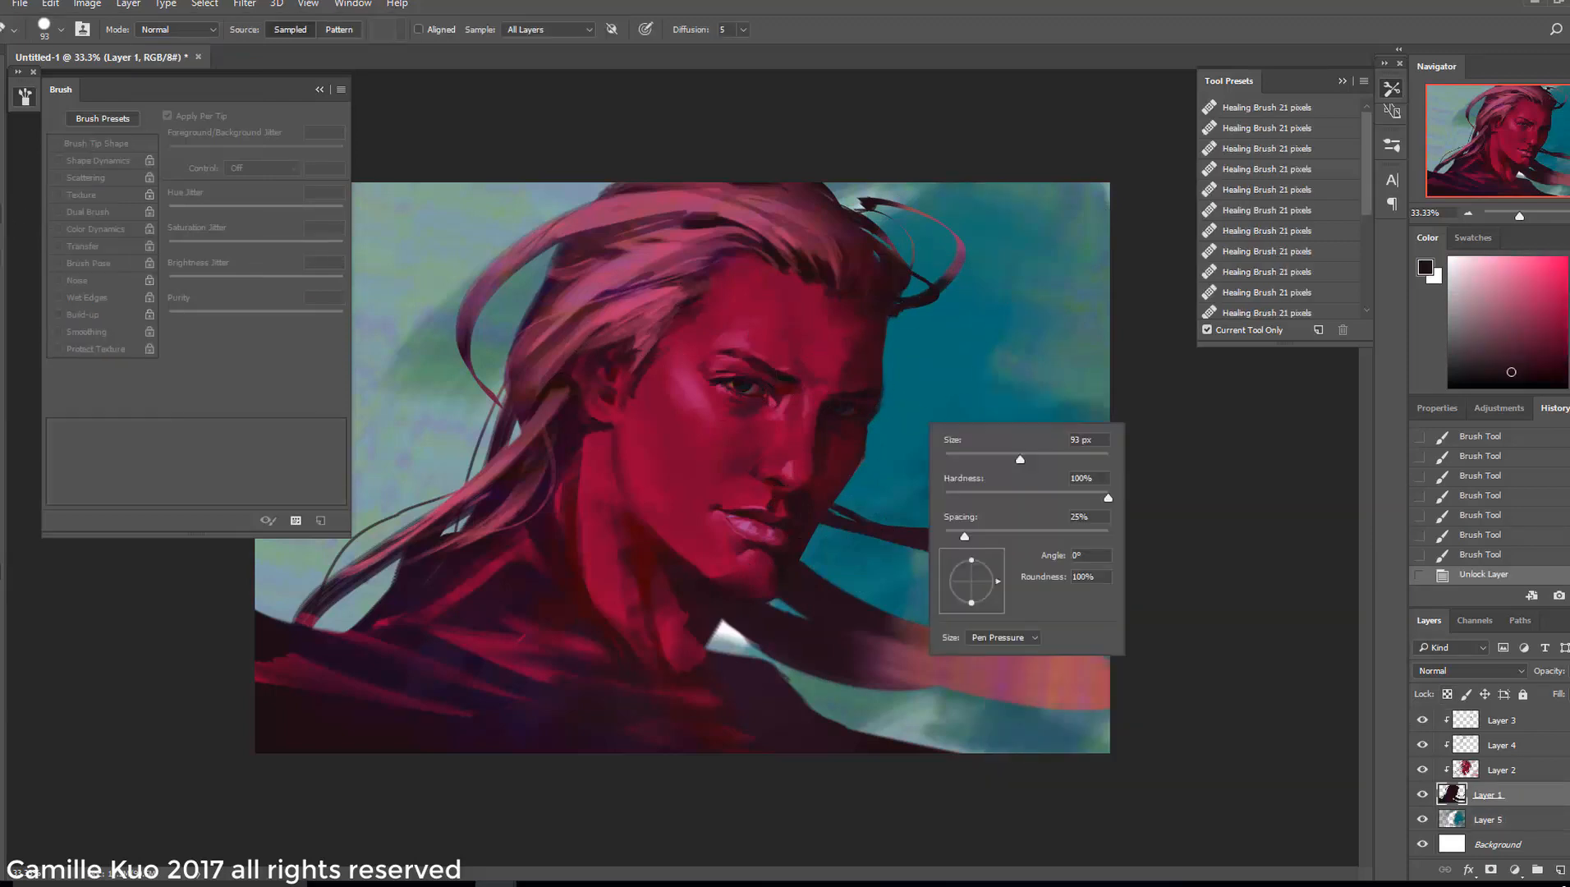
Erase along the outer contour of the face beside the far eye and cheek, setting the Eraser to 47 px
key("e")
right_click(944, 455)
left_click_drag(1131, 480, 1063, 480)
left_click_drag(890, 380, 887, 393)
left_click_drag(888, 385, 879, 412)
left_click_drag(880, 409, 869, 429)
right_click(906, 438)
left_click_drag(972, 478, 994, 478)
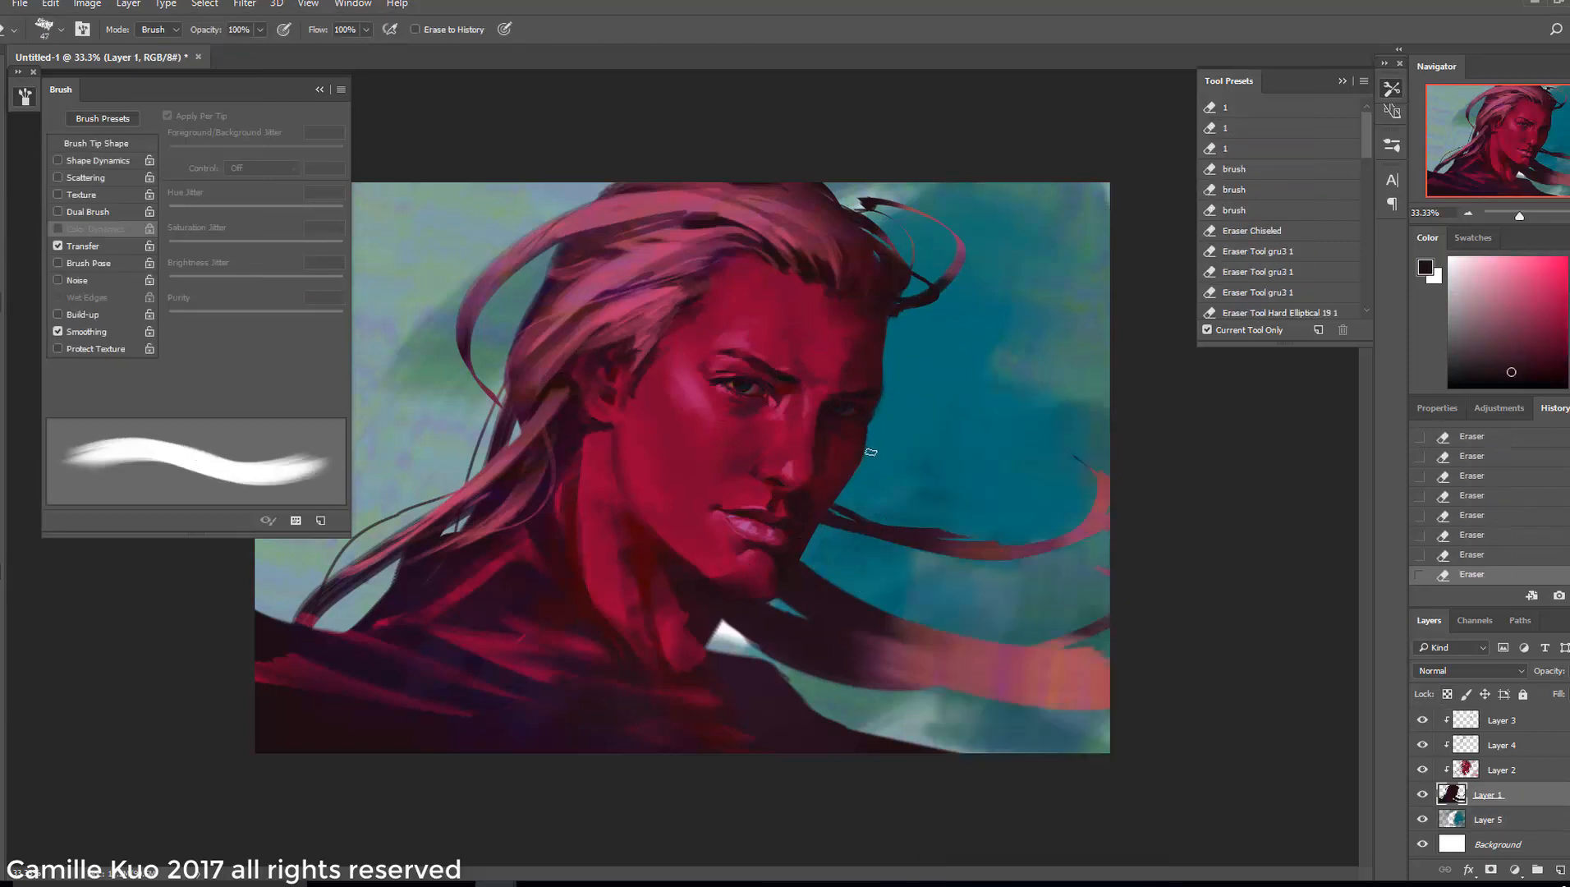
Add a new layer above Layer 3, clip it to the figure and set its blend mode to Hard Light
left_click(1502, 770)
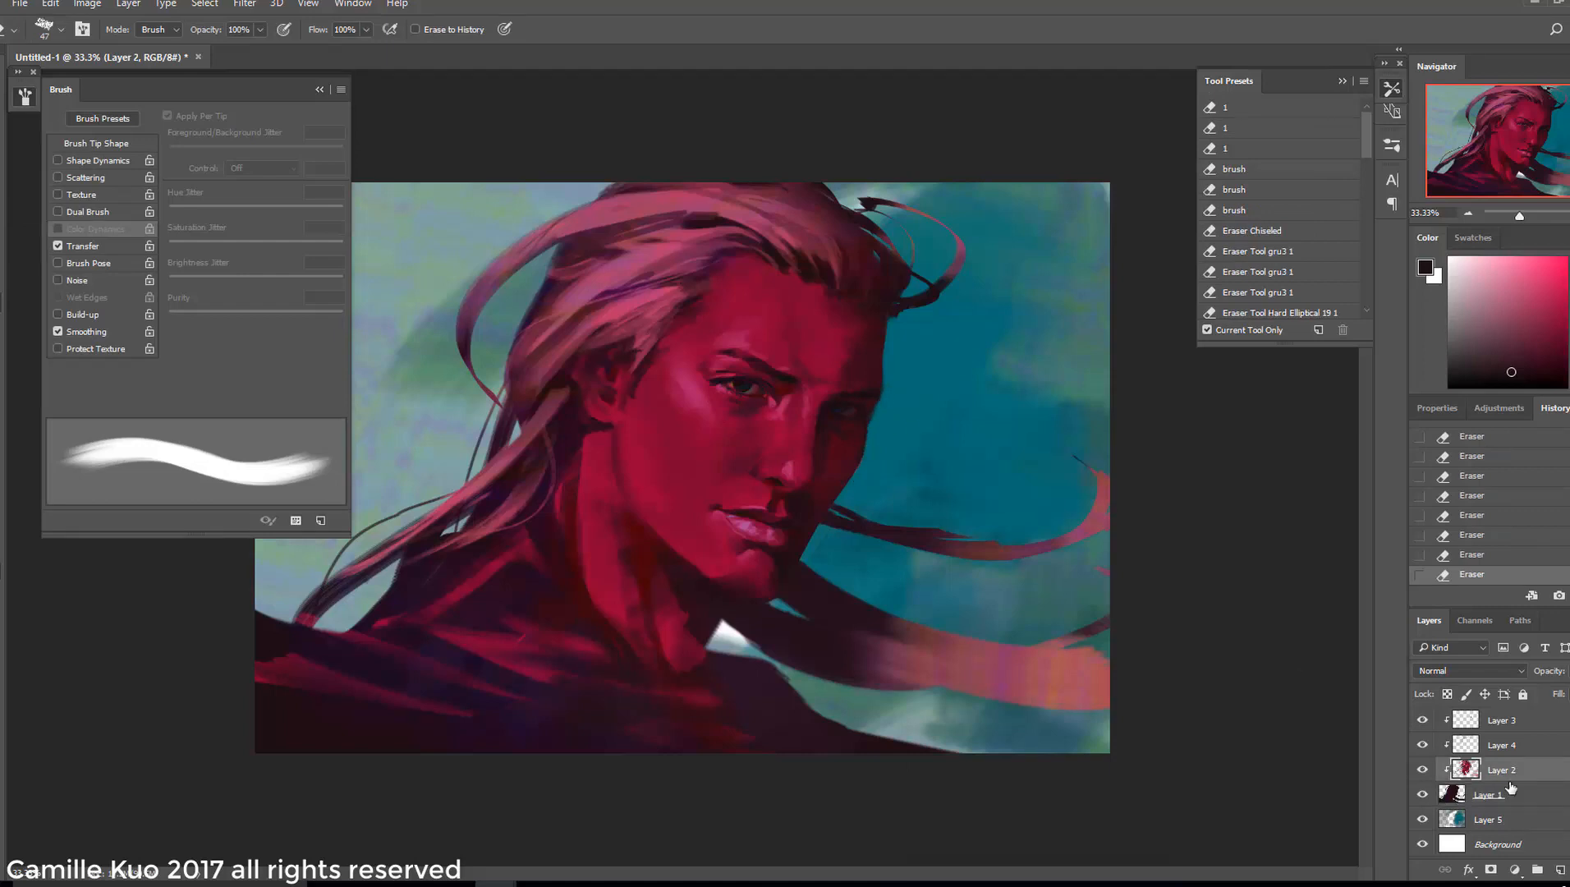
left_click(1502, 719)
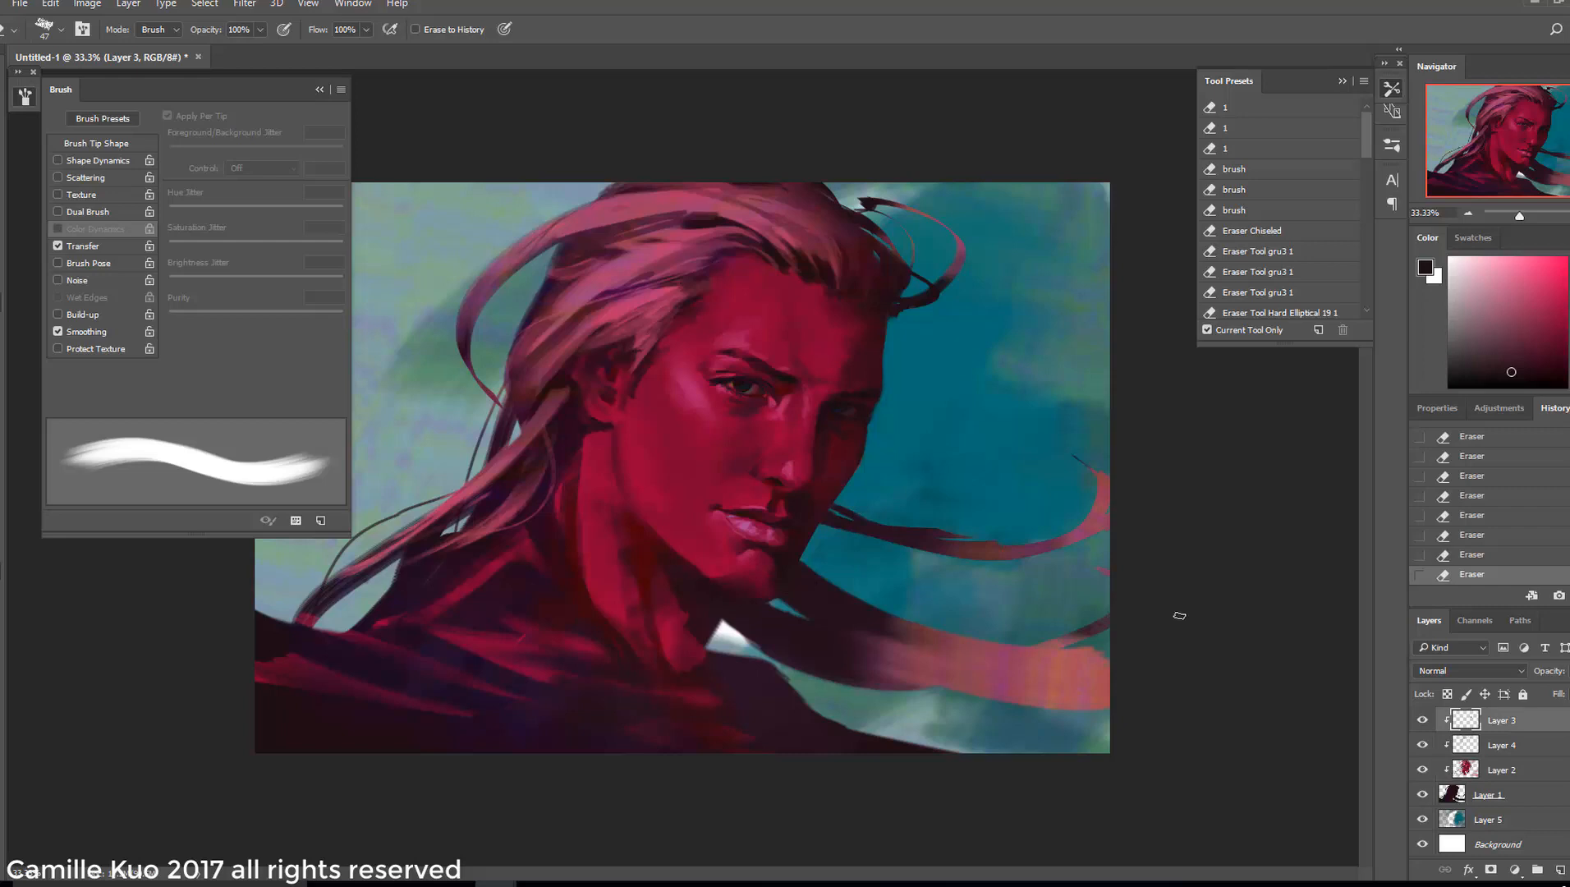
left_click(1421, 719)
left_click(1559, 870)
left_click(1513, 733, "alt")
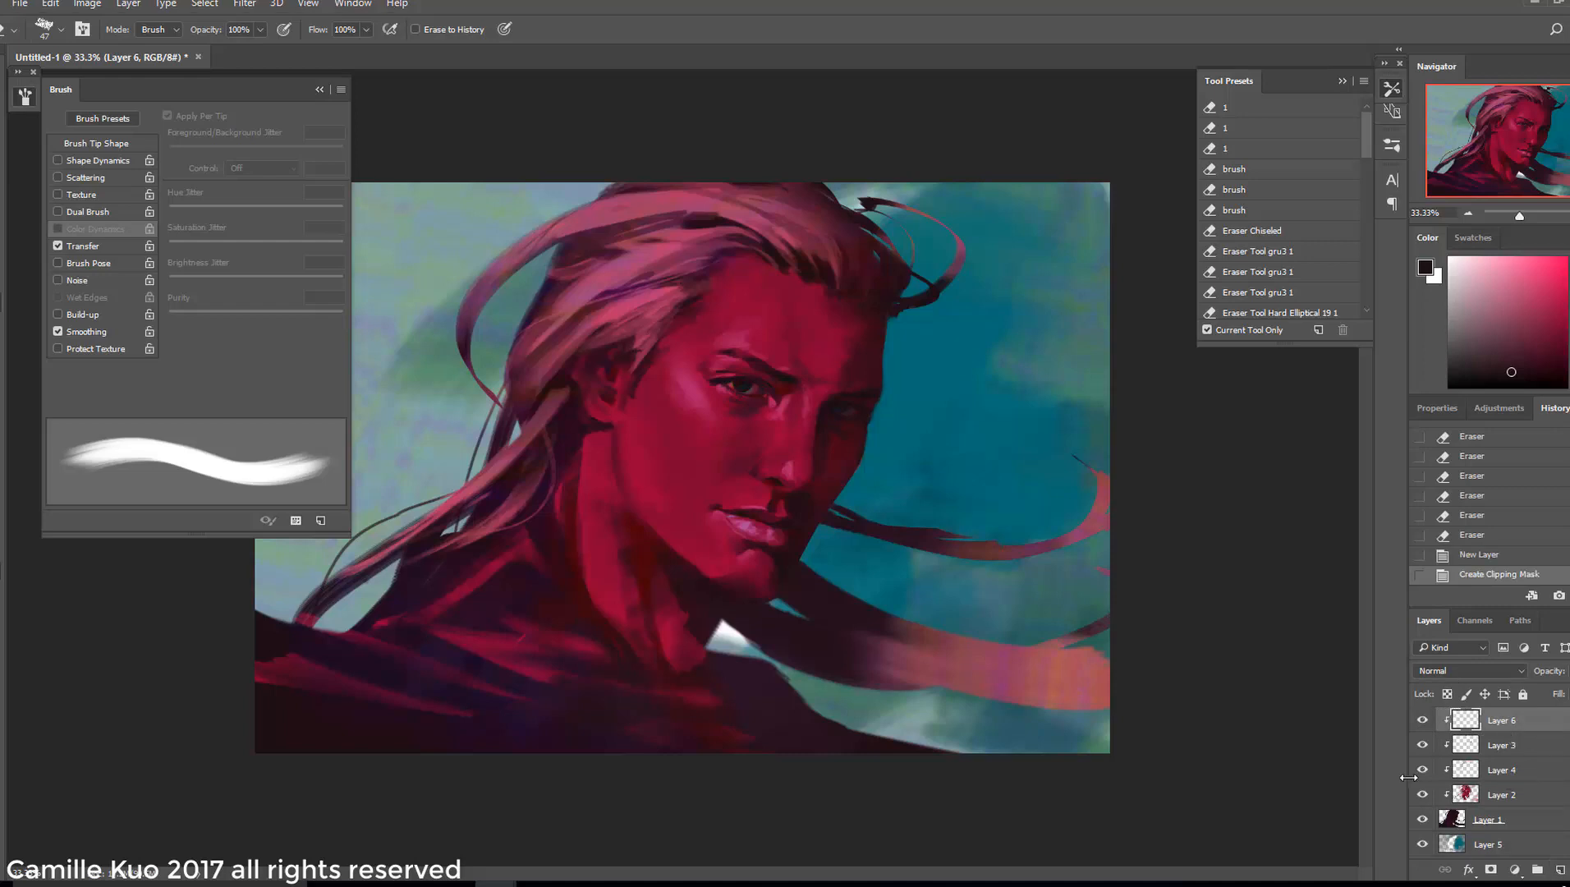
left_click(1446, 675)
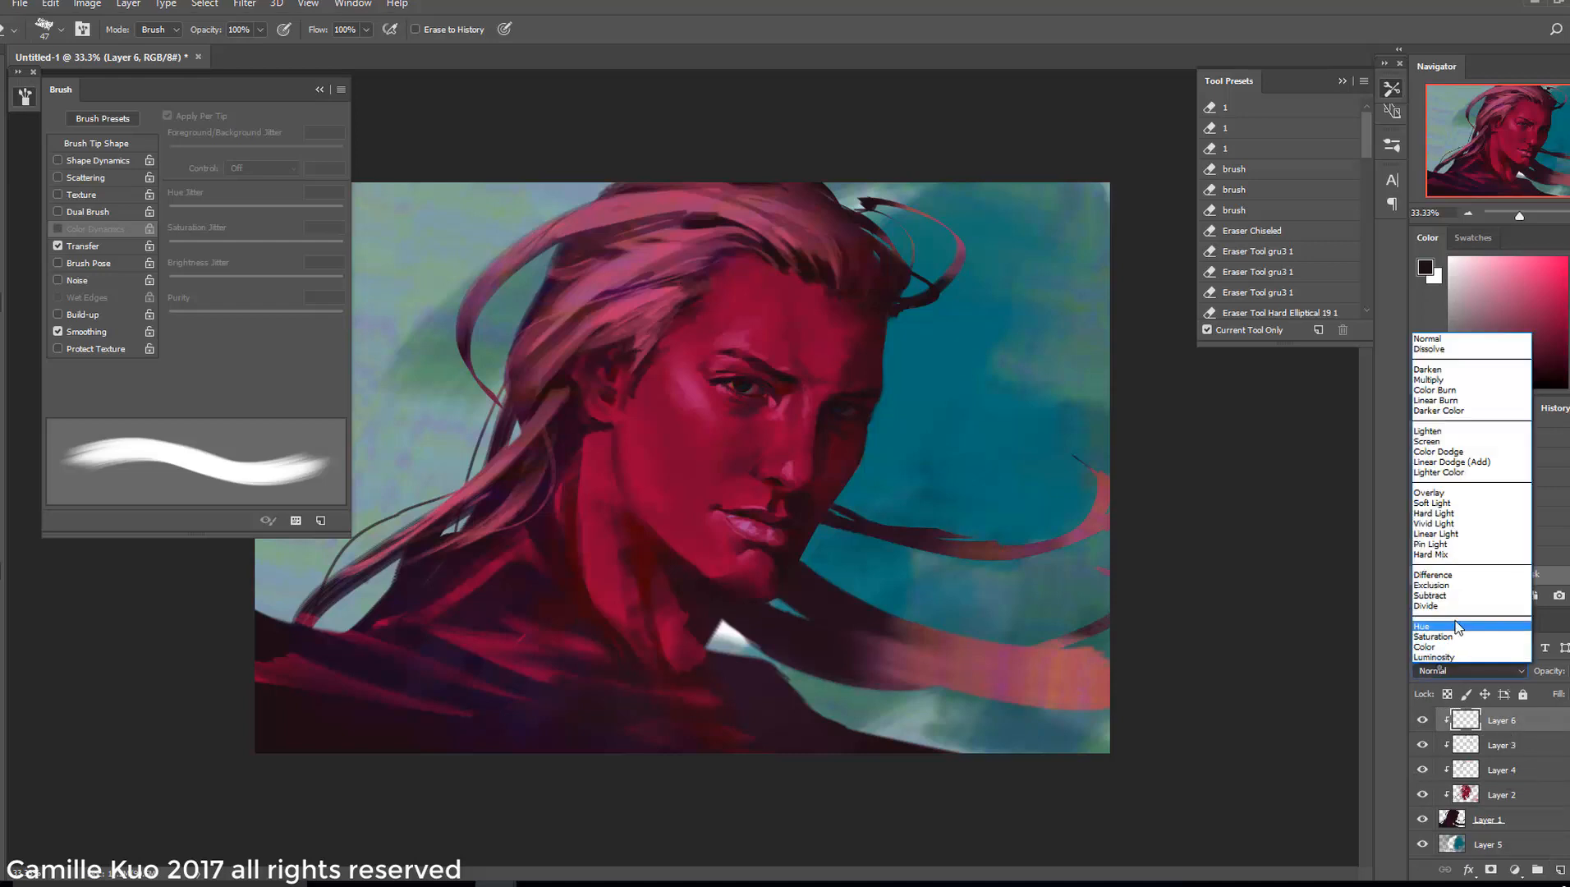
left_click(1431, 523)
Try a green stroke on the shadowed cheek with the textured Brush at 202 px
key("b")
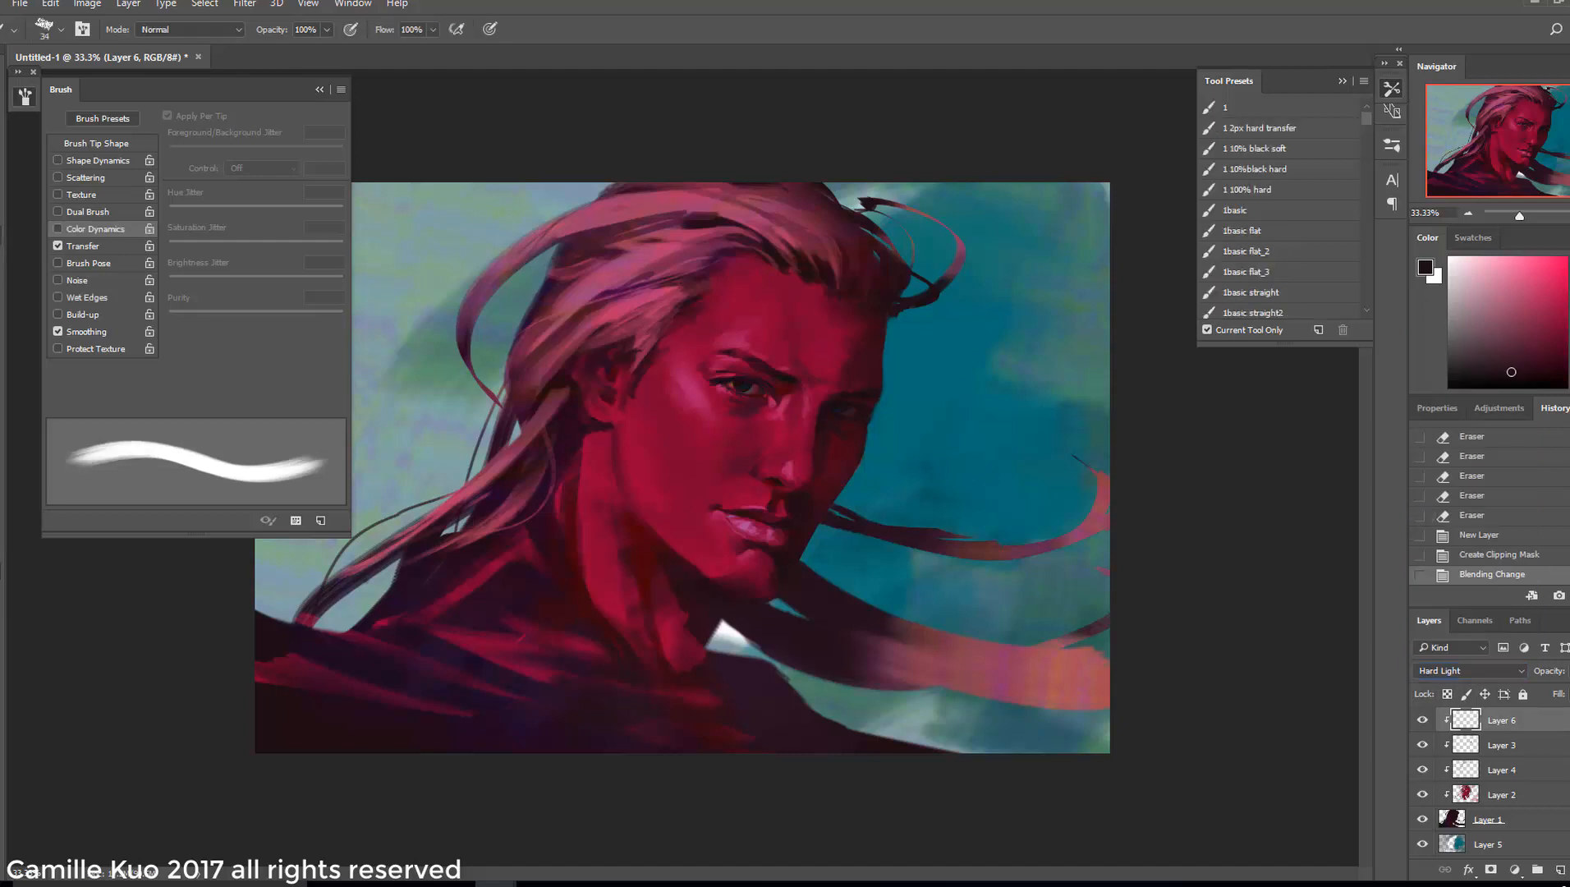
right_click(944, 502)
left_click(1133, 550)
key("Return")
left_click(936, 413, "alt")
key("bracketright")
left_click_drag(851, 438, 846, 476)
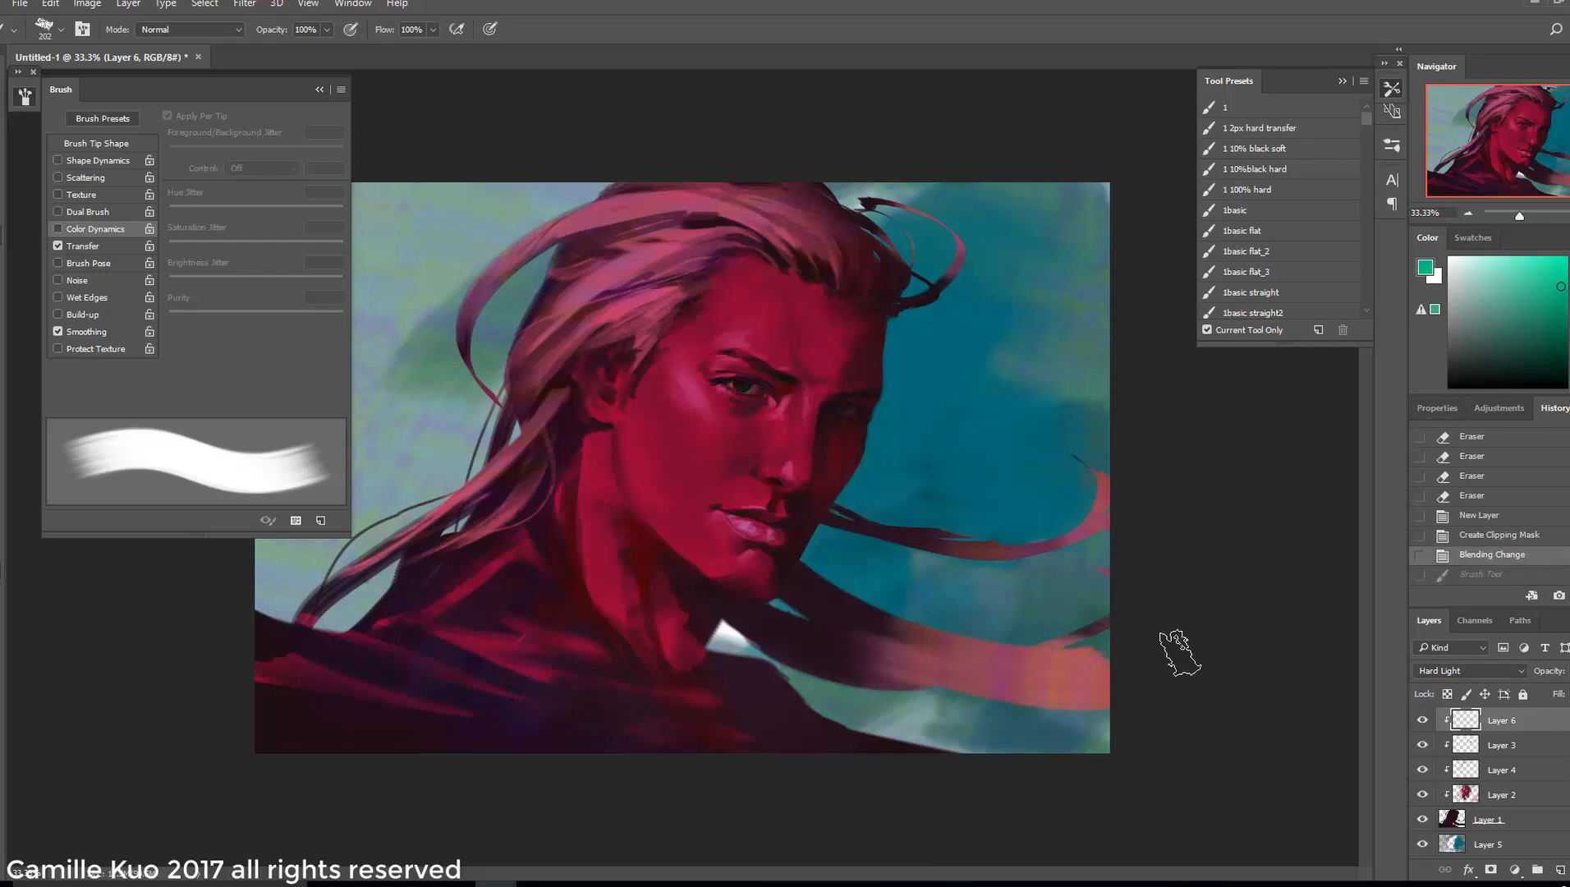
Switch to a soft round 202 px Brush, choose a saturated blue and paint reflected light down the far cheek, jaw and neck
right_click(907, 443)
left_click(982, 728)
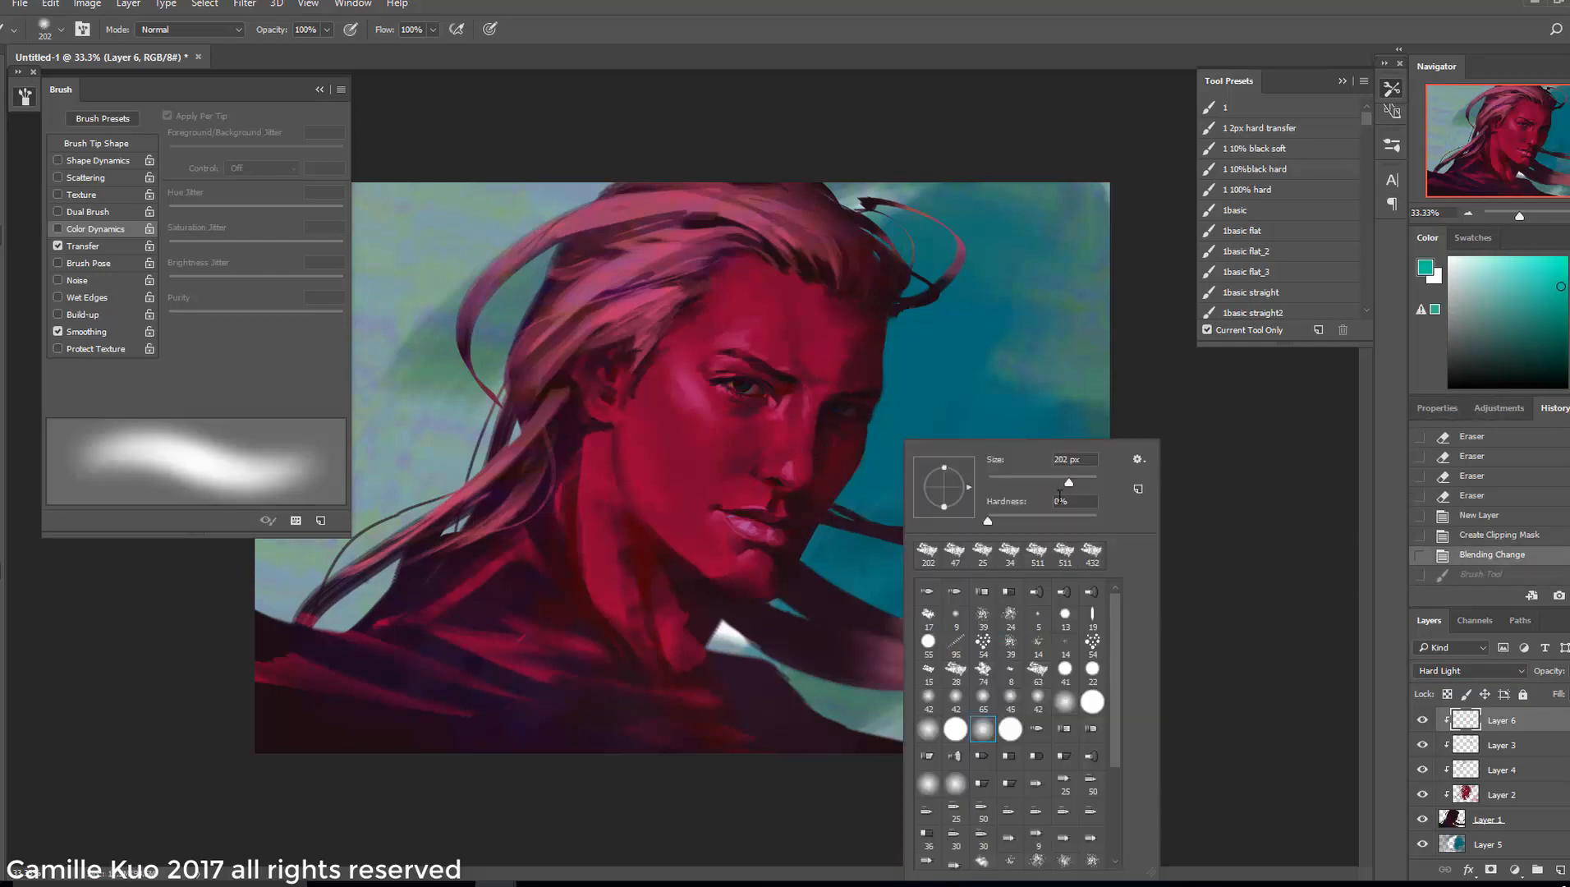
key("Return")
left_click_drag(849, 456, 781, 619)
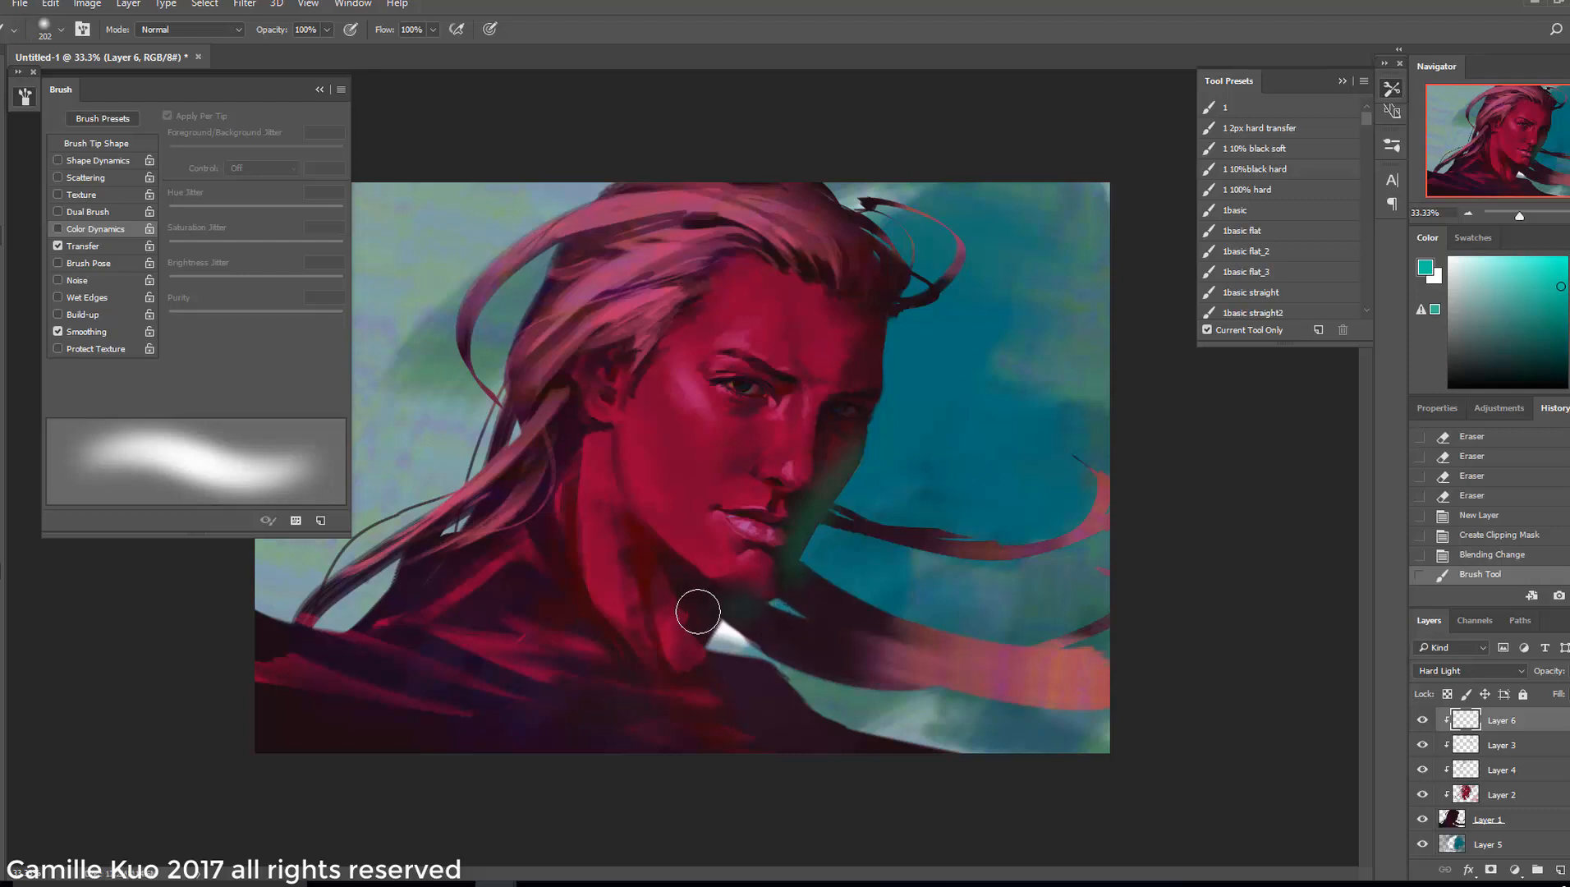
key("ctrl+z")
left_click(886, 410, "alt")
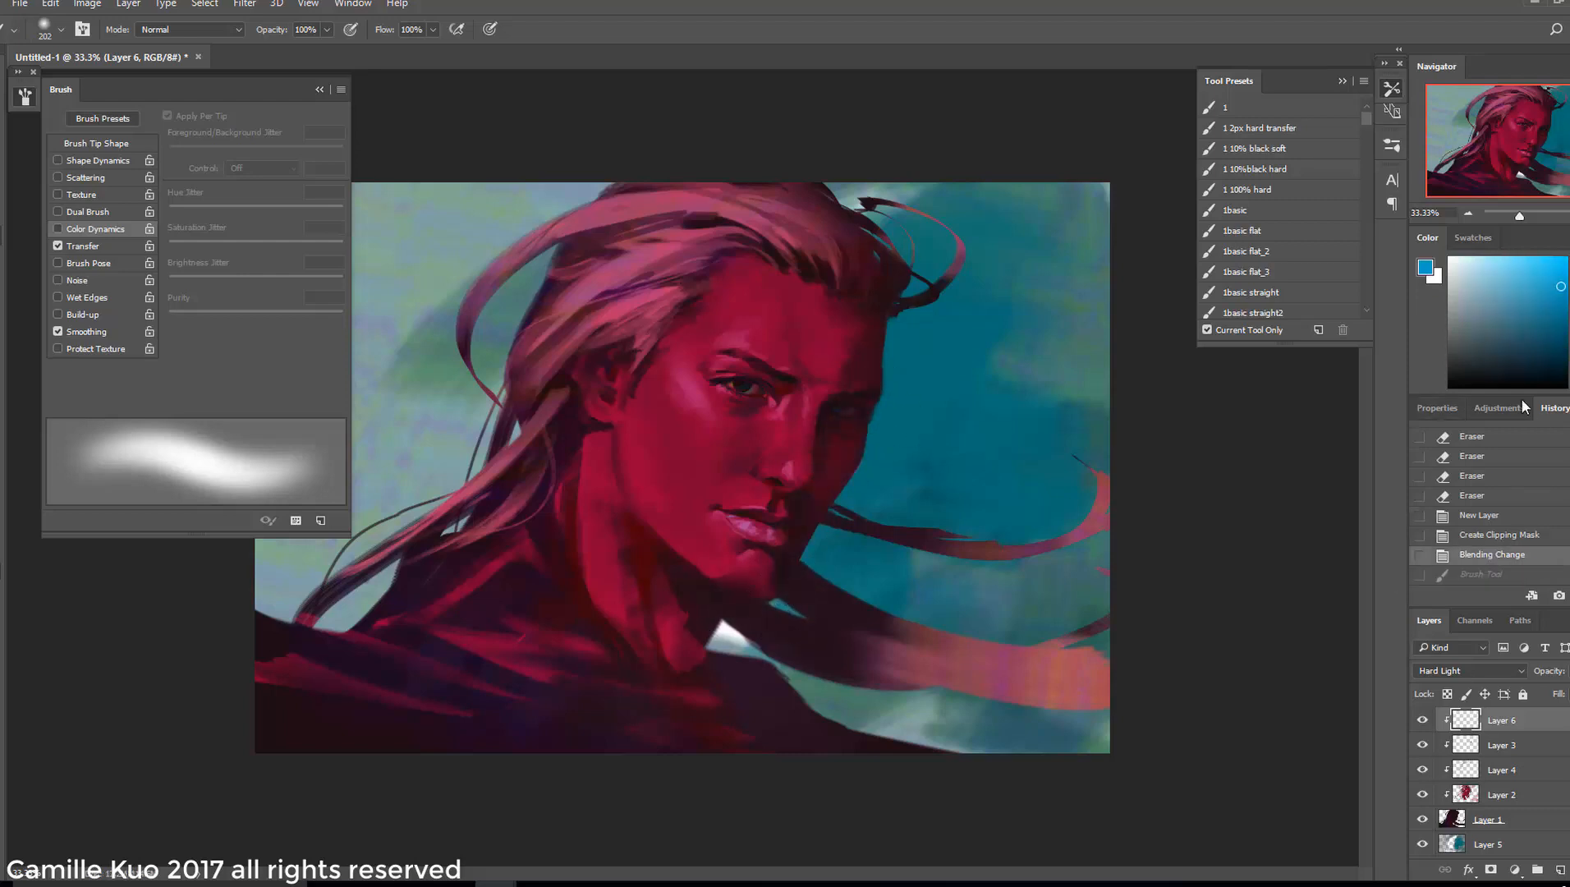
left_click_drag(857, 378, 743, 636)
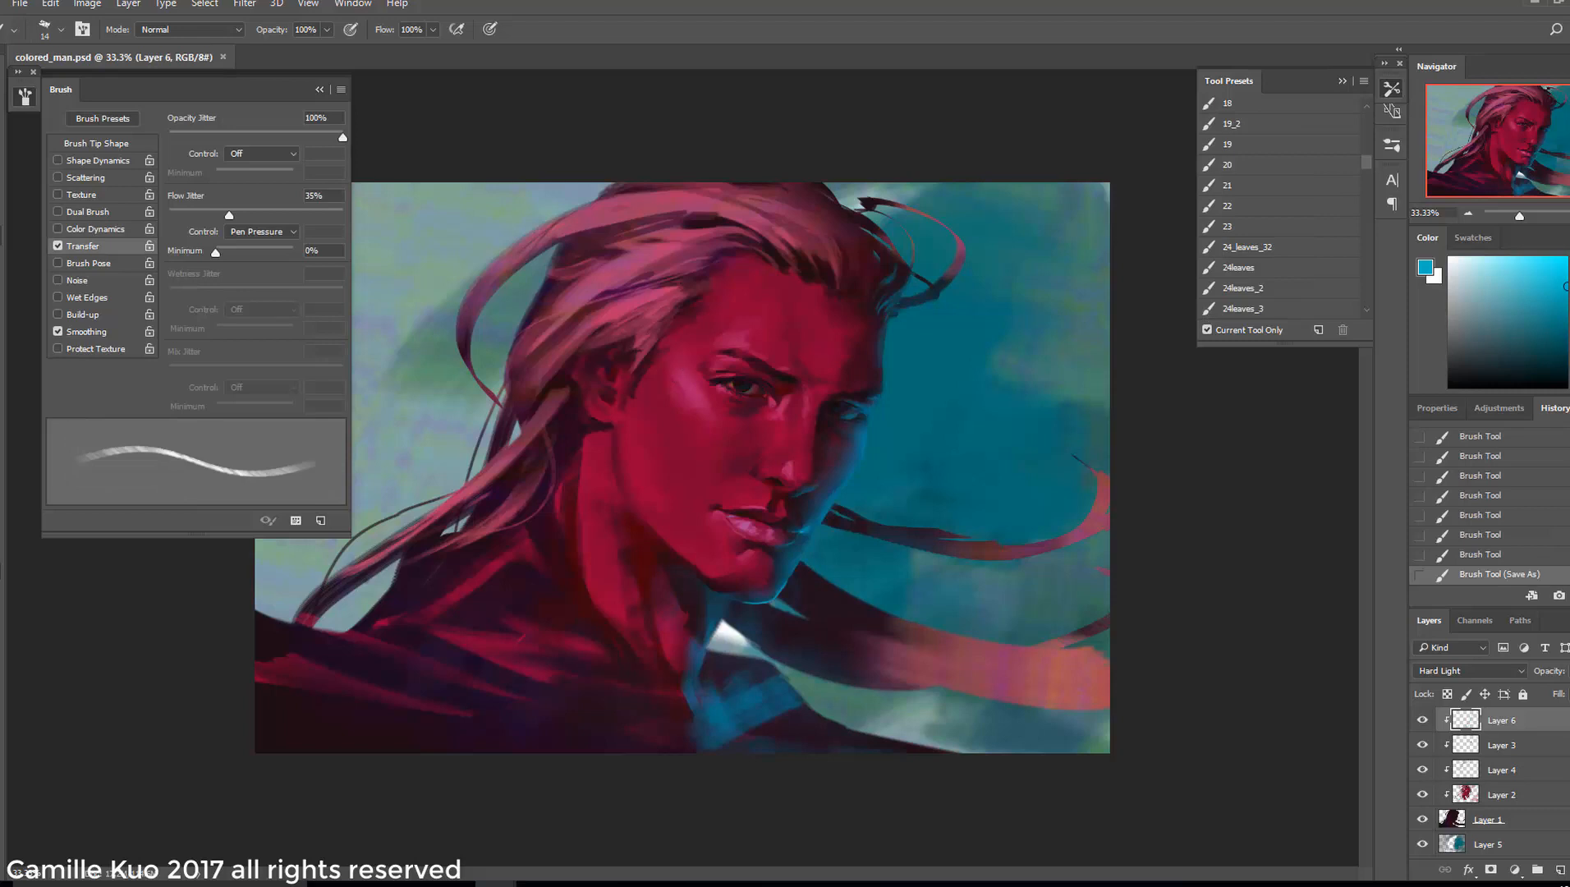
On Layer 5, use a large soft round Brush to paint deeper blue into the backdrop next to the forehead and cheek
left_click(1542, 845)
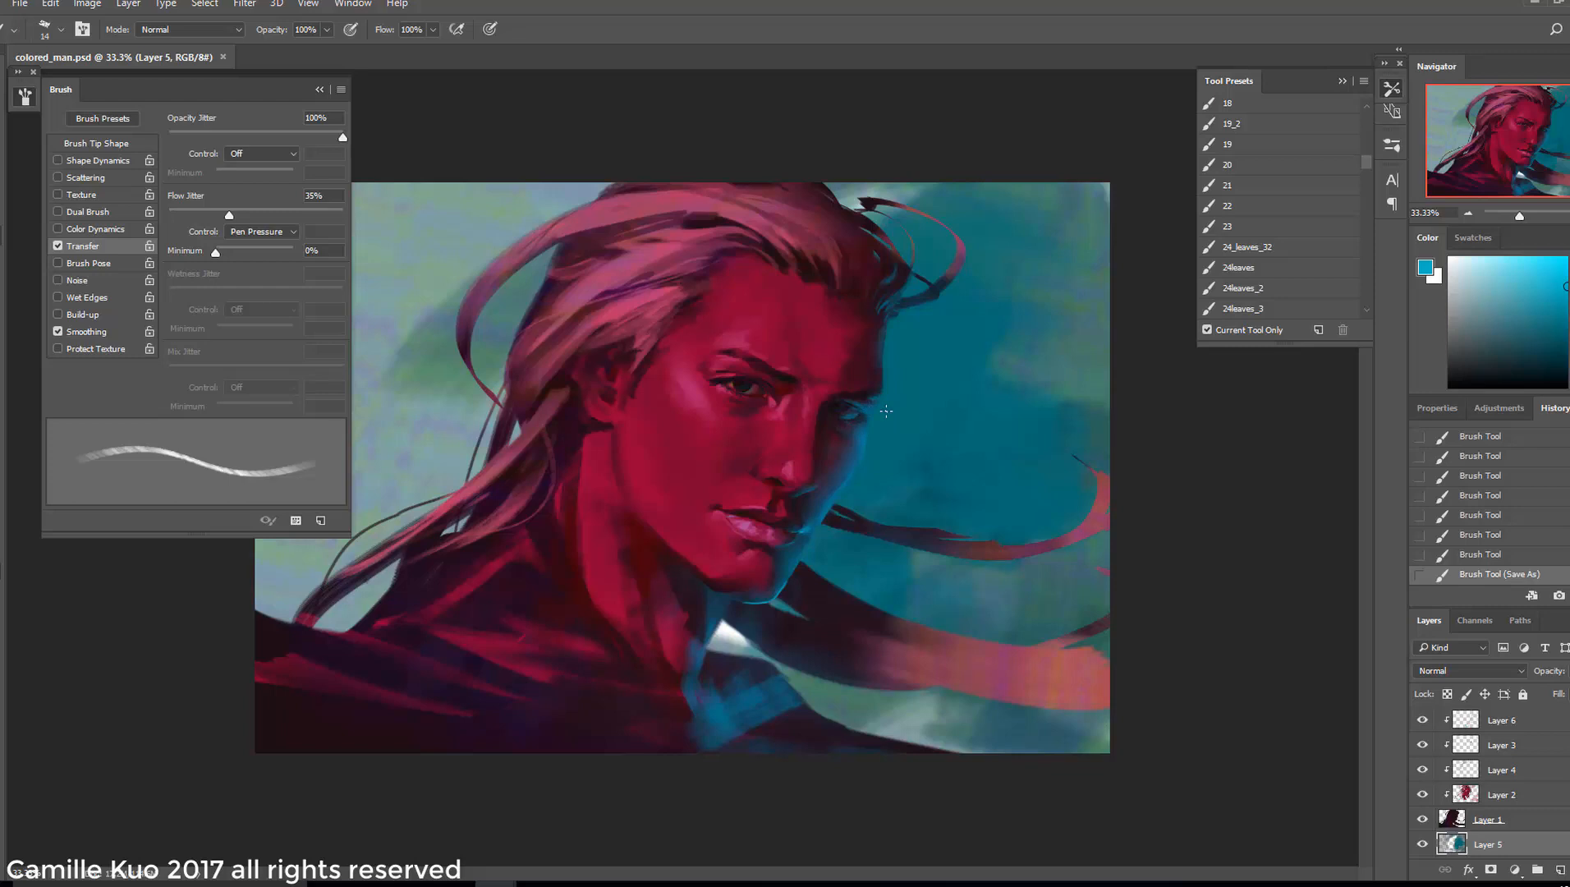
right_click(911, 448)
left_click(999, 714)
left_click_drag(1015, 468, 1088, 468)
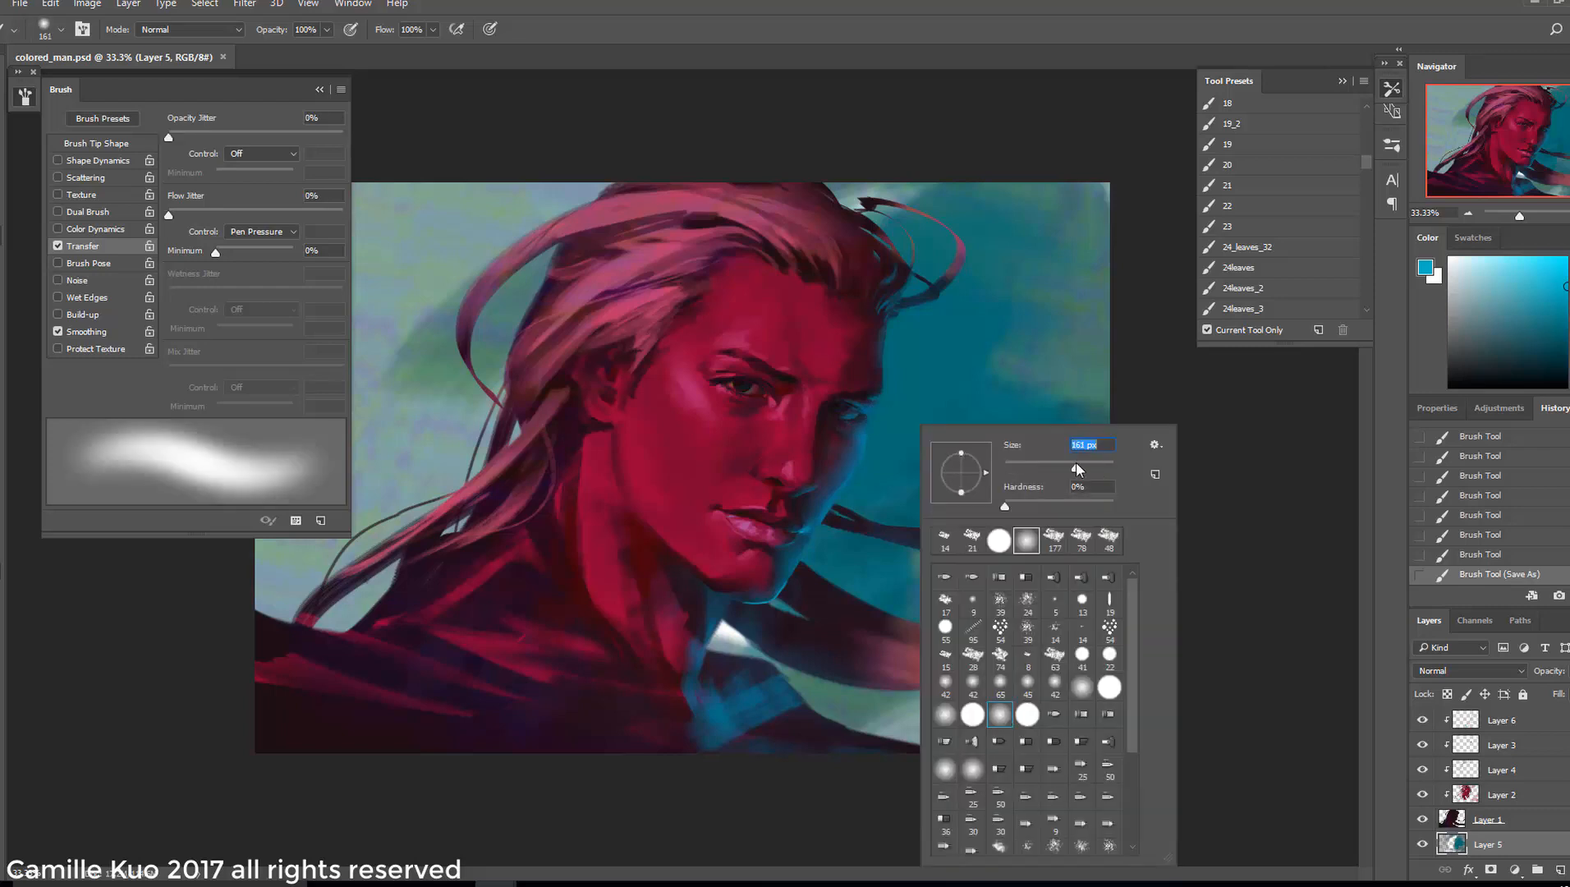
left_click(917, 370)
left_click(1563, 332)
left_click_drag(917, 369, 891, 371)
left_click(1562, 352)
mouse_move(893, 434)
left_mouse_down()
mouse_move(903, 386)
mouse_move(950, 424)
left_mouse_up()
Load the tutorial4 tool preset, resize it and work strokes through the dark blue backdrop beside the face
right_click(957, 441)
left_click_drag(1368, 165, 1364, 315)
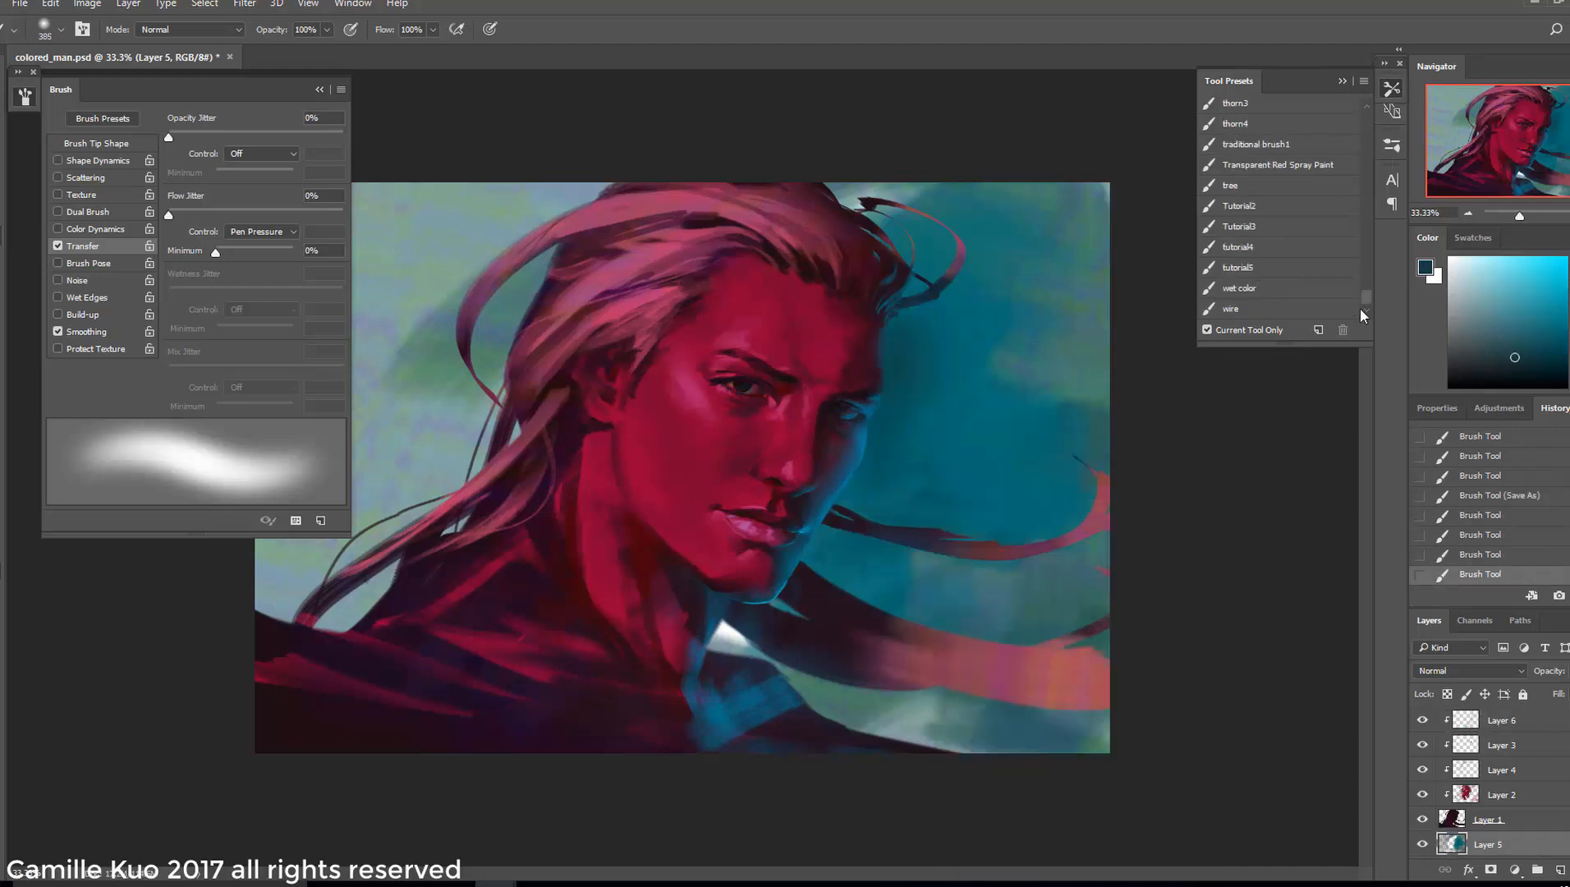
left_click(1240, 248)
right_click(923, 442)
left_click(1083, 482)
left_click(918, 466)
left_click(919, 467, "alt")
left_click_drag(918, 469, 922, 369)
left_click_drag(922, 370, 921, 438)
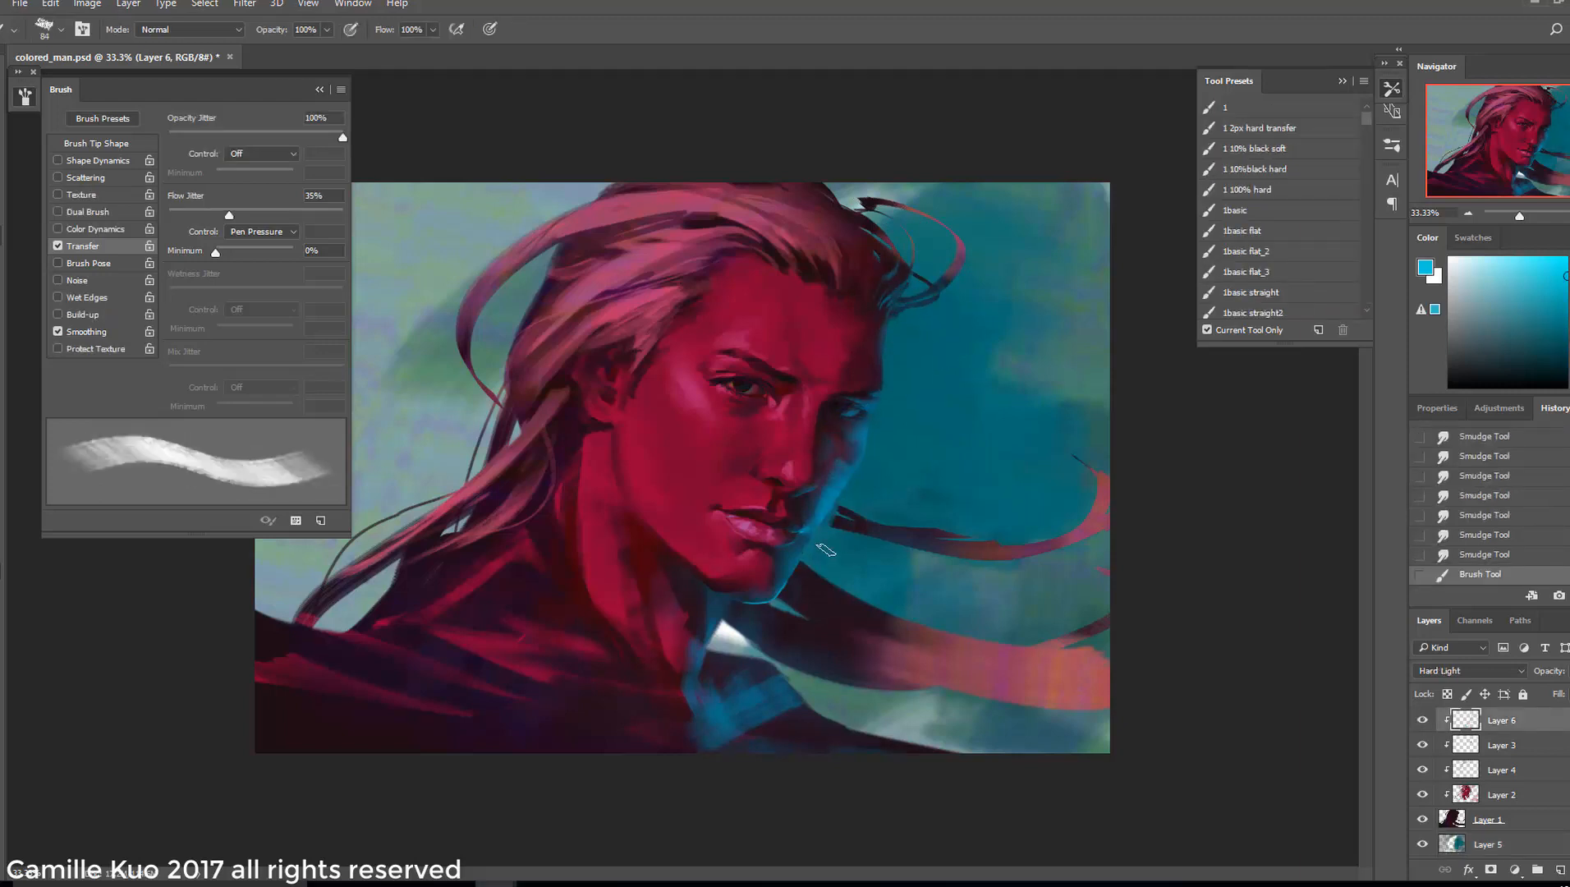
On Layer 6, paint bright cyan rim light along the jaw, chin and neck with the textured Brush at 84 px
left_click_drag(797, 558, 784, 596)
mouse_move(775, 620)
left_mouse_down()
mouse_move(816, 601)
mouse_move(791, 603)
mouse_move(795, 582)
mouse_move(743, 626)
left_mouse_up()
left_click_drag(722, 632, 711, 657)
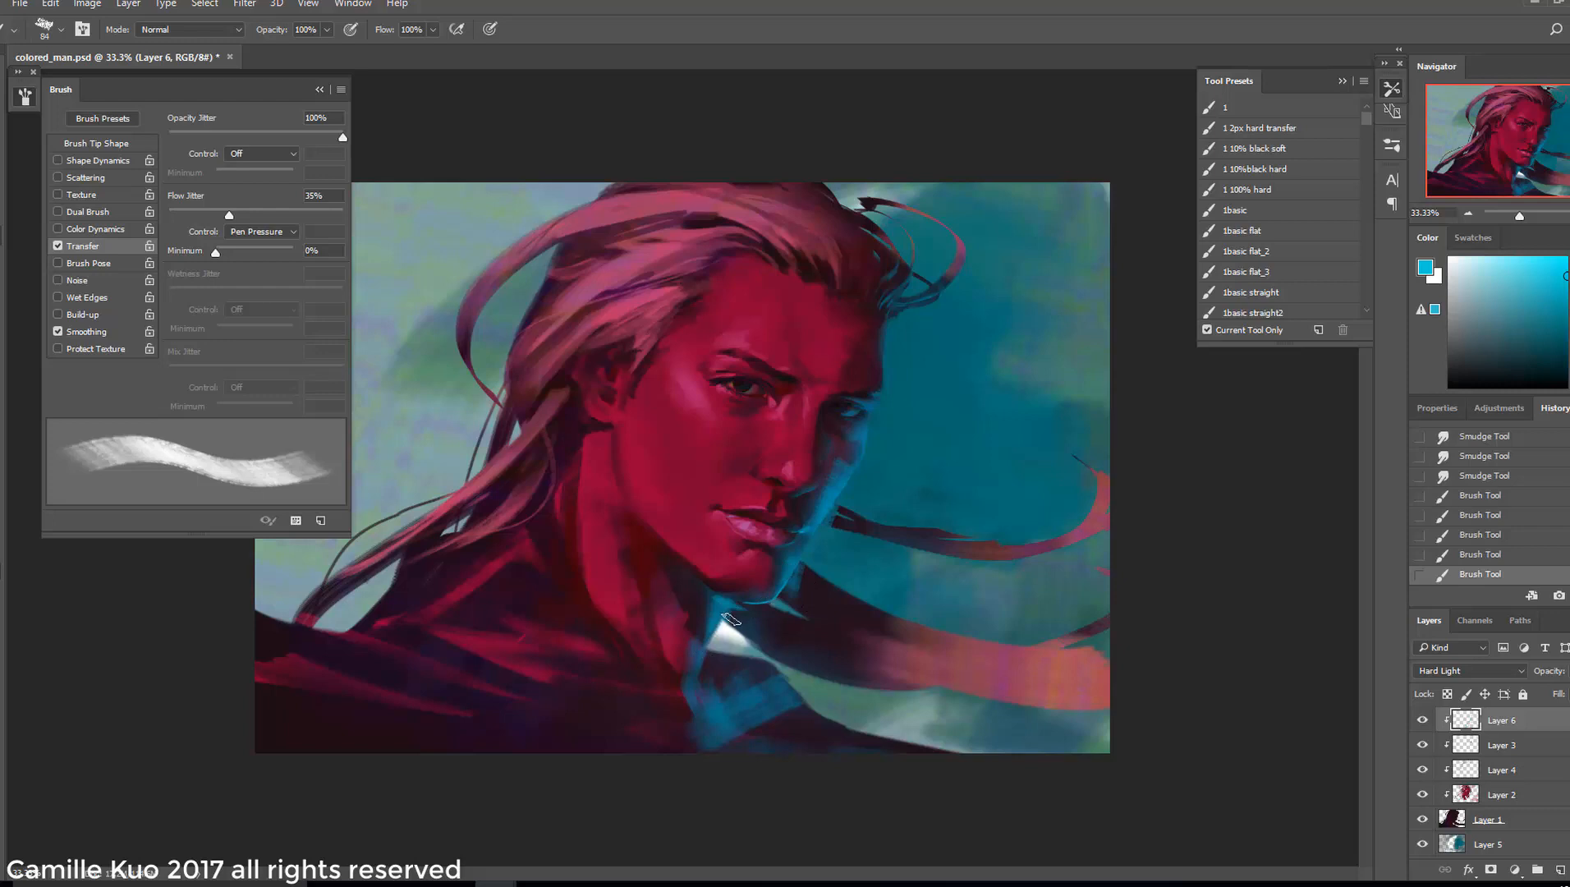
key("ctrl+alt+z")
key("ctrl+alt+z")
left_click_drag(723, 602, 709, 643)
Resize the Brush and work small cyan accents into the far cheek just below the eye, smudging them lightly
right_click(888, 422)
left_click_drag(968, 481, 975, 468)
left_click_drag(867, 423, 857, 432)
key("r")
left_click_drag(854, 432, 864, 427)
left_click_drag(860, 426, 860, 427)
key("b")
right_click(889, 412)
mouse_move(864, 432)
left_mouse_down()
mouse_move(847, 456)
mouse_move(868, 401)
left_mouse_up()
key("ctrl+z")
key("ctrl+z")
Compare the painting with Layer 6 hidden and shown, and erase and repaint the cyan light beside the far eye
left_click(1422, 720)
left_click(1422, 719)
left_click(1422, 720)
left_click(1421, 720)
key("e")
mouse_move(869, 400)
left_mouse_down()
mouse_move(882, 318)
mouse_move(860, 406)
left_mouse_up()
key("b")
left_click_drag(866, 413, 862, 408)
left_click(871, 415, "ctrl")
left_click(1528, 724, "ctrl")
left_click(1519, 724, "ctrl")
left_click(1513, 724, "ctrl")
left_click(1511, 724, "ctrl")
left_click(1567, 806)
left_click(1529, 713)
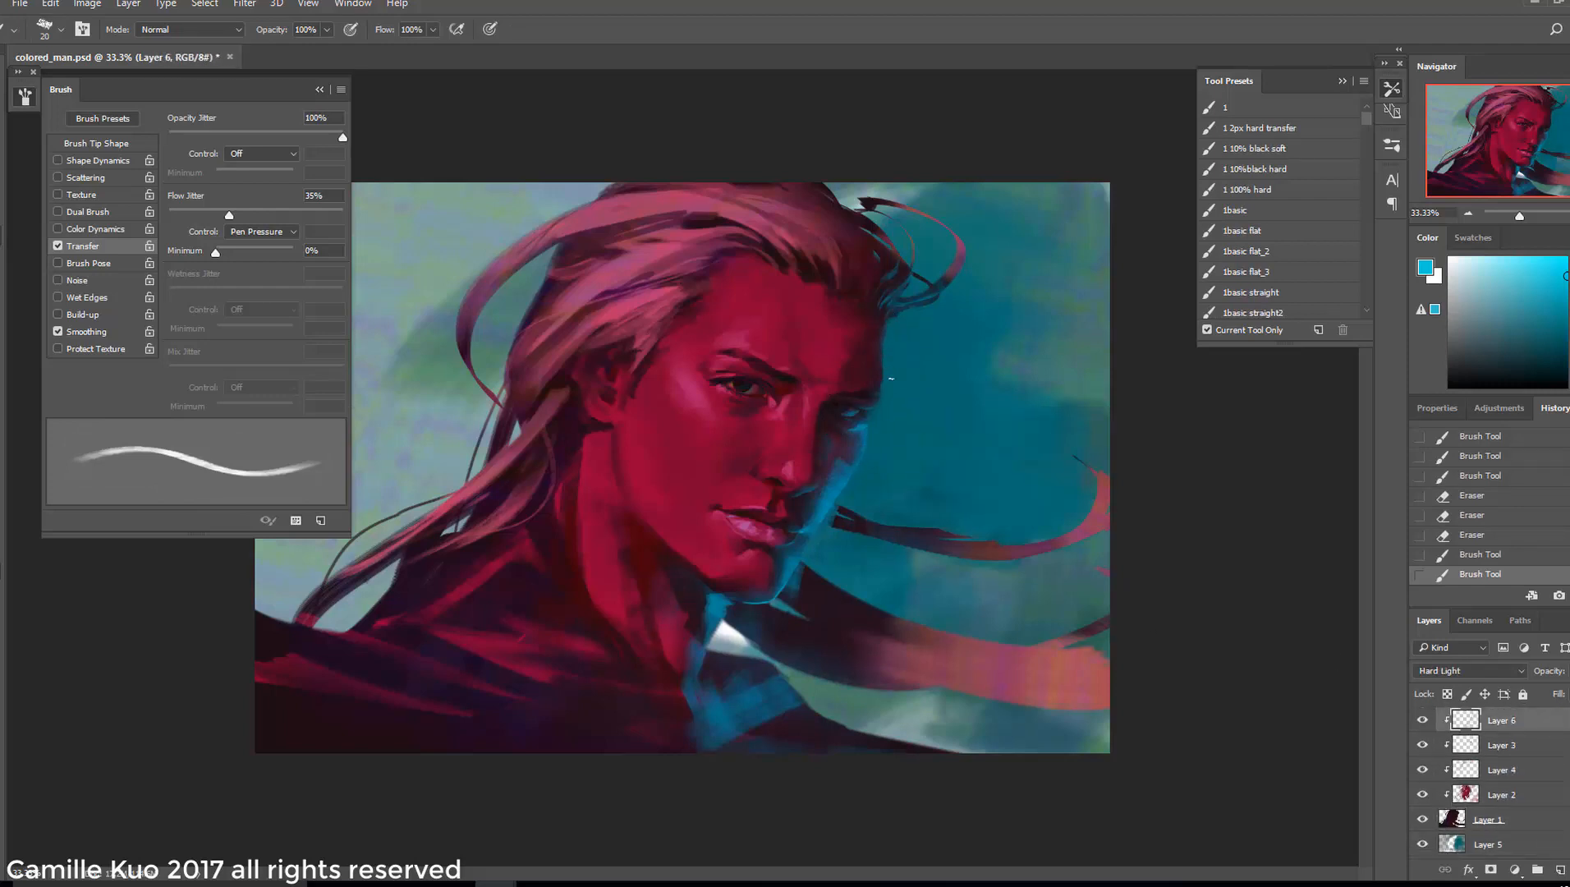
Try thin cyan rim-light strokes along the outer edge of the forehead below the hairline
right_click(910, 377)
left_click(985, 414)
left_click_drag(881, 316, 876, 366)
left_click(1474, 542)
right_click(935, 361)
left_click(1016, 401)
mouse_move(894, 300)
left_mouse_down()
mouse_move(880, 353)
mouse_move(885, 330)
left_mouse_up()
key("ctrl+z")
Try small cyan accents and eraser touch-ups at the far corner of the mouth
right_click(844, 525)
left_click(917, 477)
left_click_drag(787, 548, 792, 535)
key("ctrl+z")
key("ctrl+z")
key("e")
right_click(772, 526)
left_click(899, 488)
left_click(785, 534)
key("b")
right_click(799, 525)
left_click(935, 486)
mouse_move(782, 525)
left_mouse_down()
mouse_move(798, 531)
mouse_move(785, 526)
left_mouse_up()
key("ctrl+z")
Resize the Eraser and clean up the cyan light around the far corner of the lips
key("e")
left_click(782, 529)
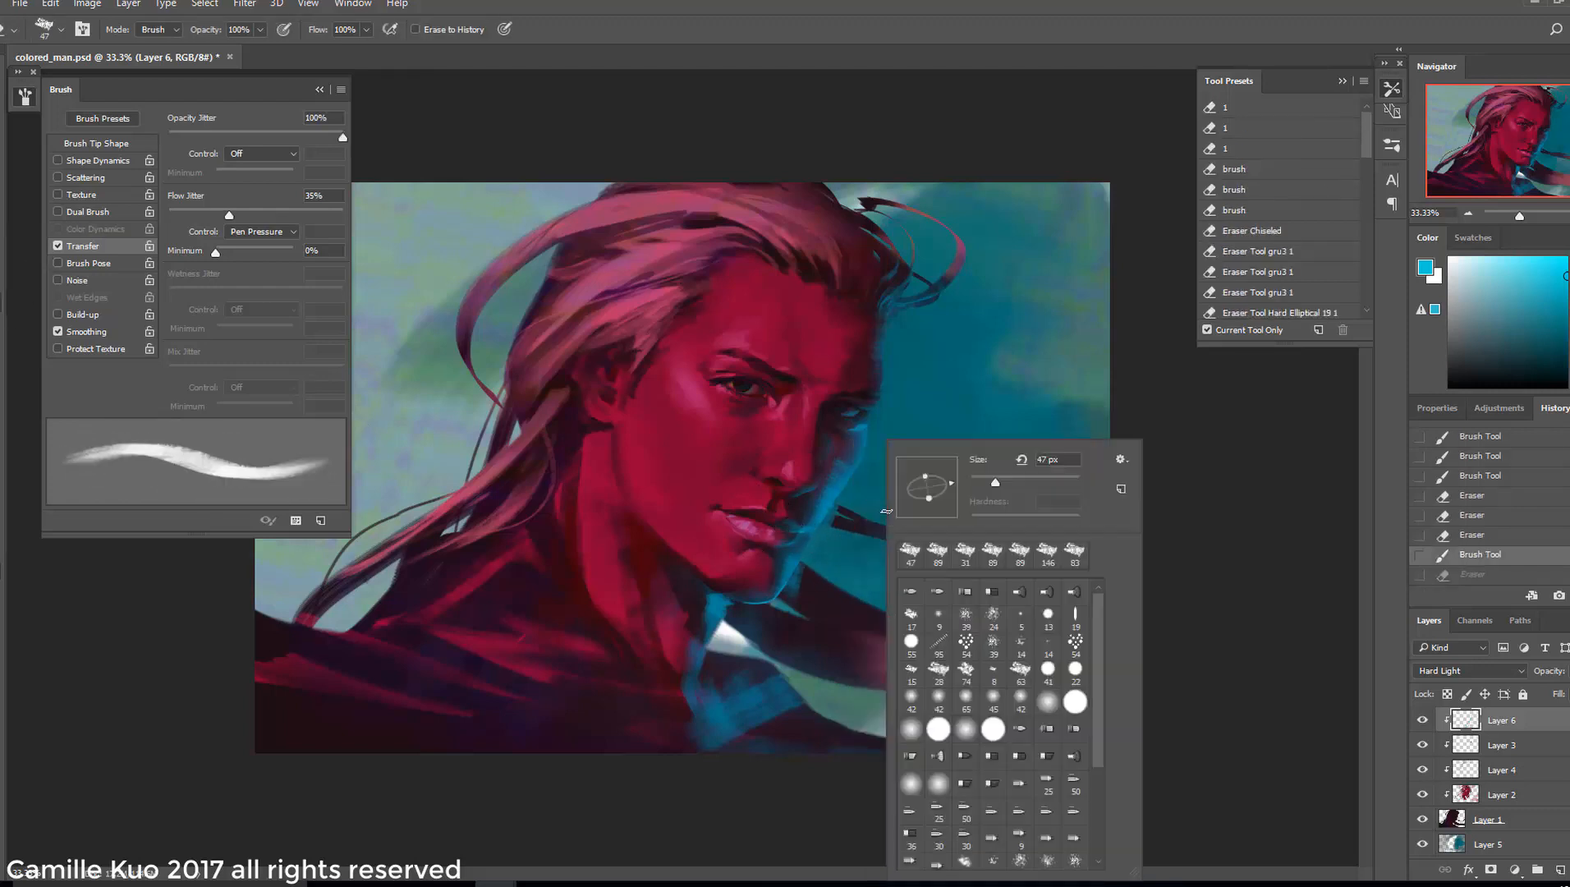
right_click(765, 519)
left_click(957, 485)
left_click(786, 519)
Paint small cyan highlights beside the nostril and upper lip with a resized Brush, and save the document
key("b")
right_click(805, 510)
left_click(999, 486)
left_click_drag(799, 495, 815, 490)
right_click(801, 493)
left_click(949, 485)
left_click(809, 493)
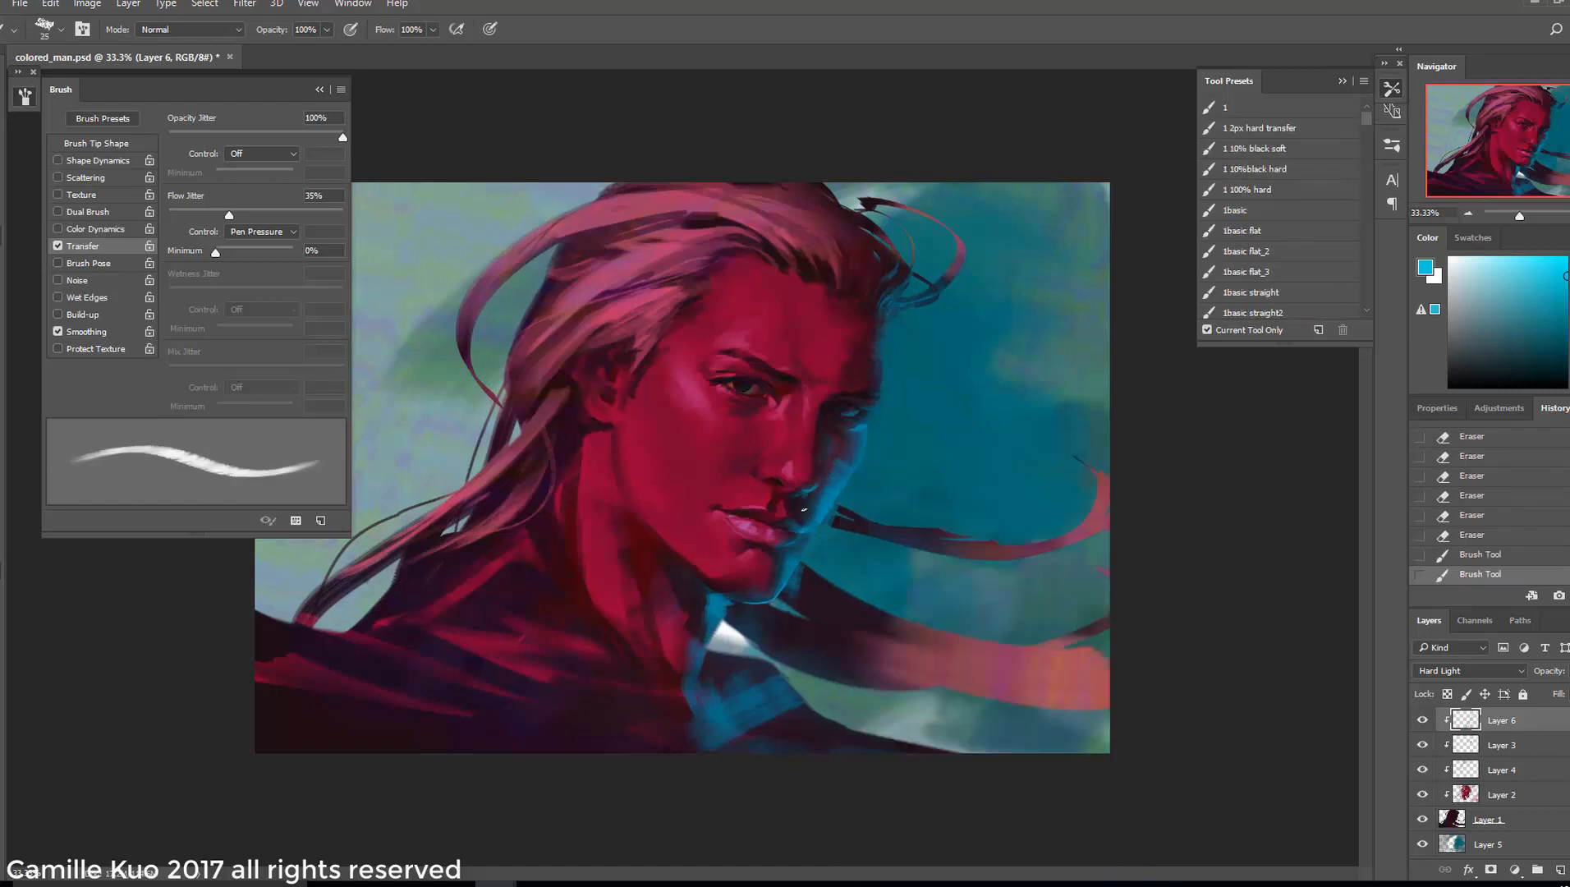
left_click(799, 519)
key("ctrl+s")
Paint thin blue reflected-light strokes along the dark flowing lock below the chin, bringing the Brush to 45 px
right_click(898, 658)
left_click(1063, 486)
key("ctrl+z")
mouse_move(786, 650)
left_mouse_down()
mouse_move(896, 683)
mouse_move(881, 688)
left_mouse_up()
right_click(870, 678)
left_click(1047, 486)
right_click(903, 683)
left_click(1036, 485)
left_click(917, 709)
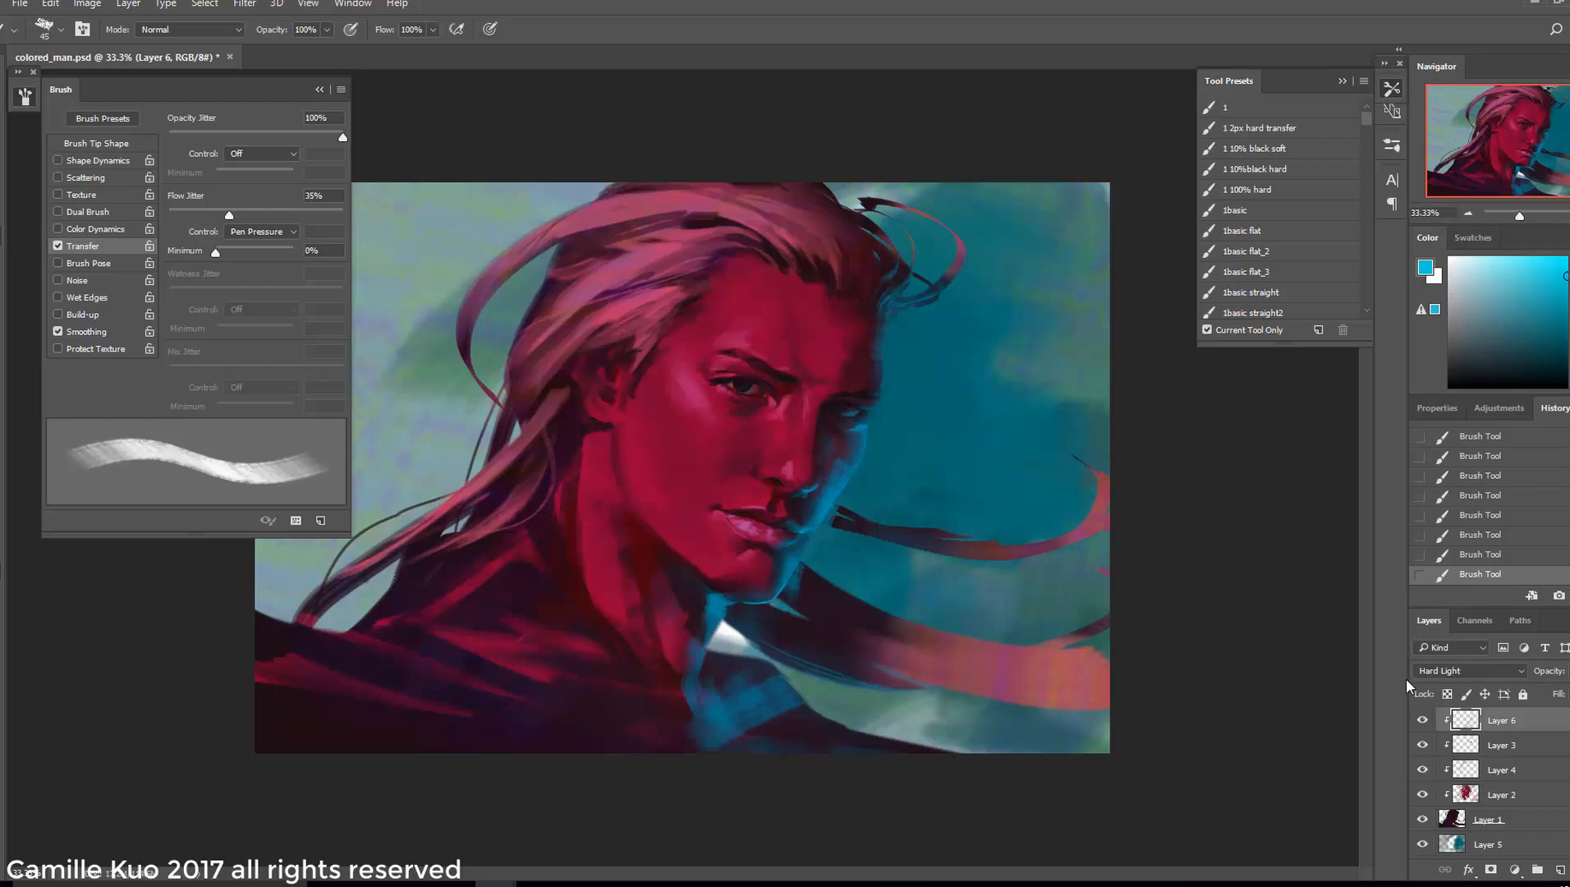
Add a new layer above Layer 6 and set its blend mode to Color Dodge
key("ctrl+shift+alt+n")
left_click(1499, 671)
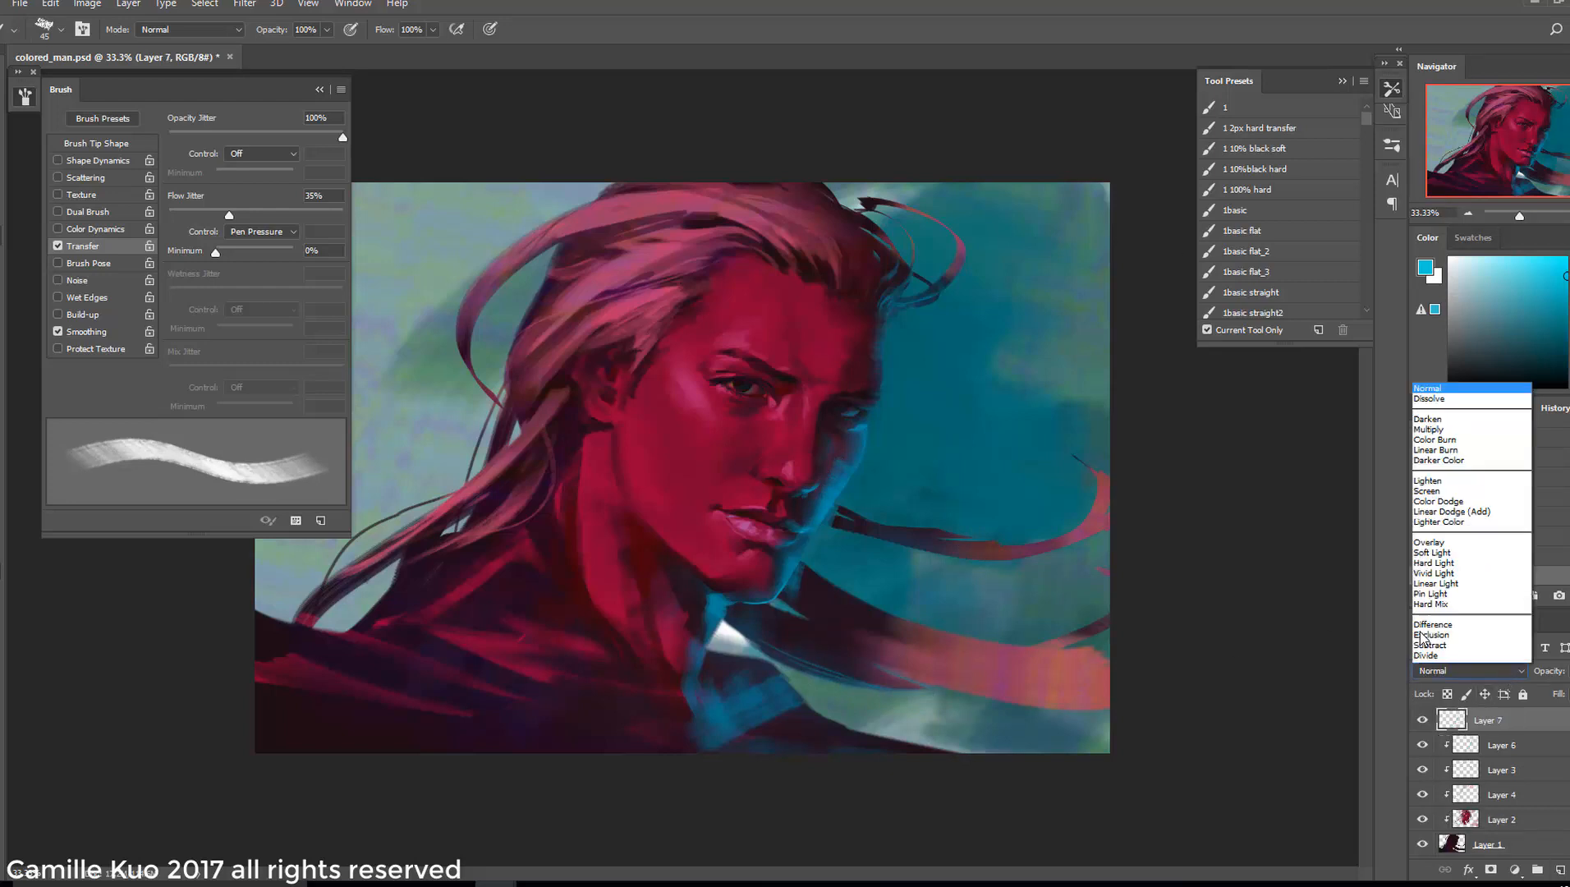
left_click(1437, 451)
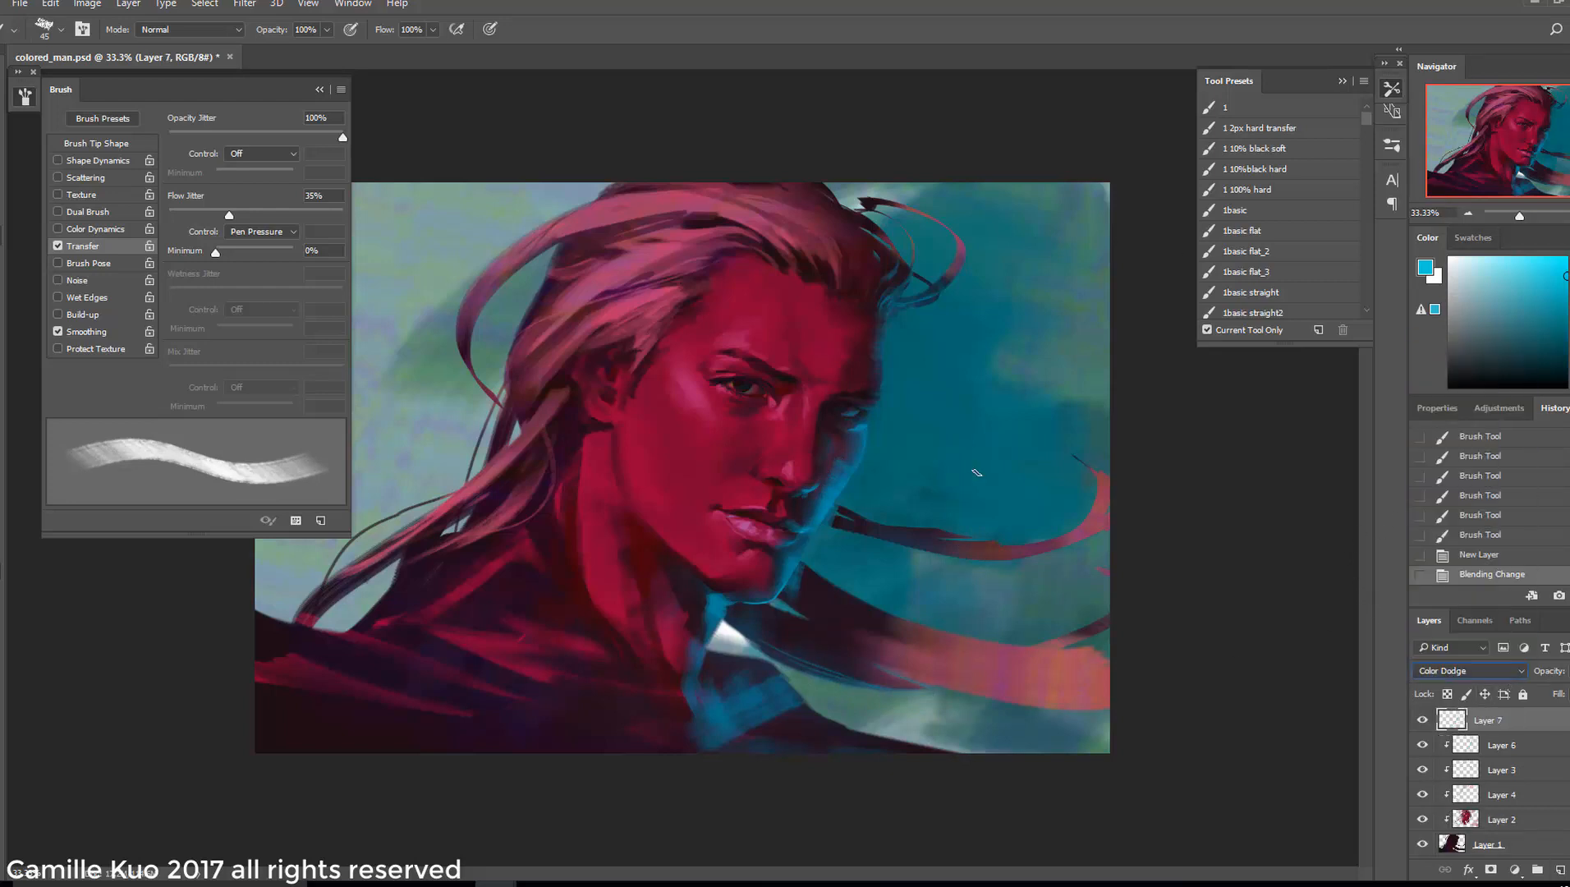
Switch to a soft round Brush with 0% hardness at 369 px and pick a dark orange colour
right_click(848, 360)
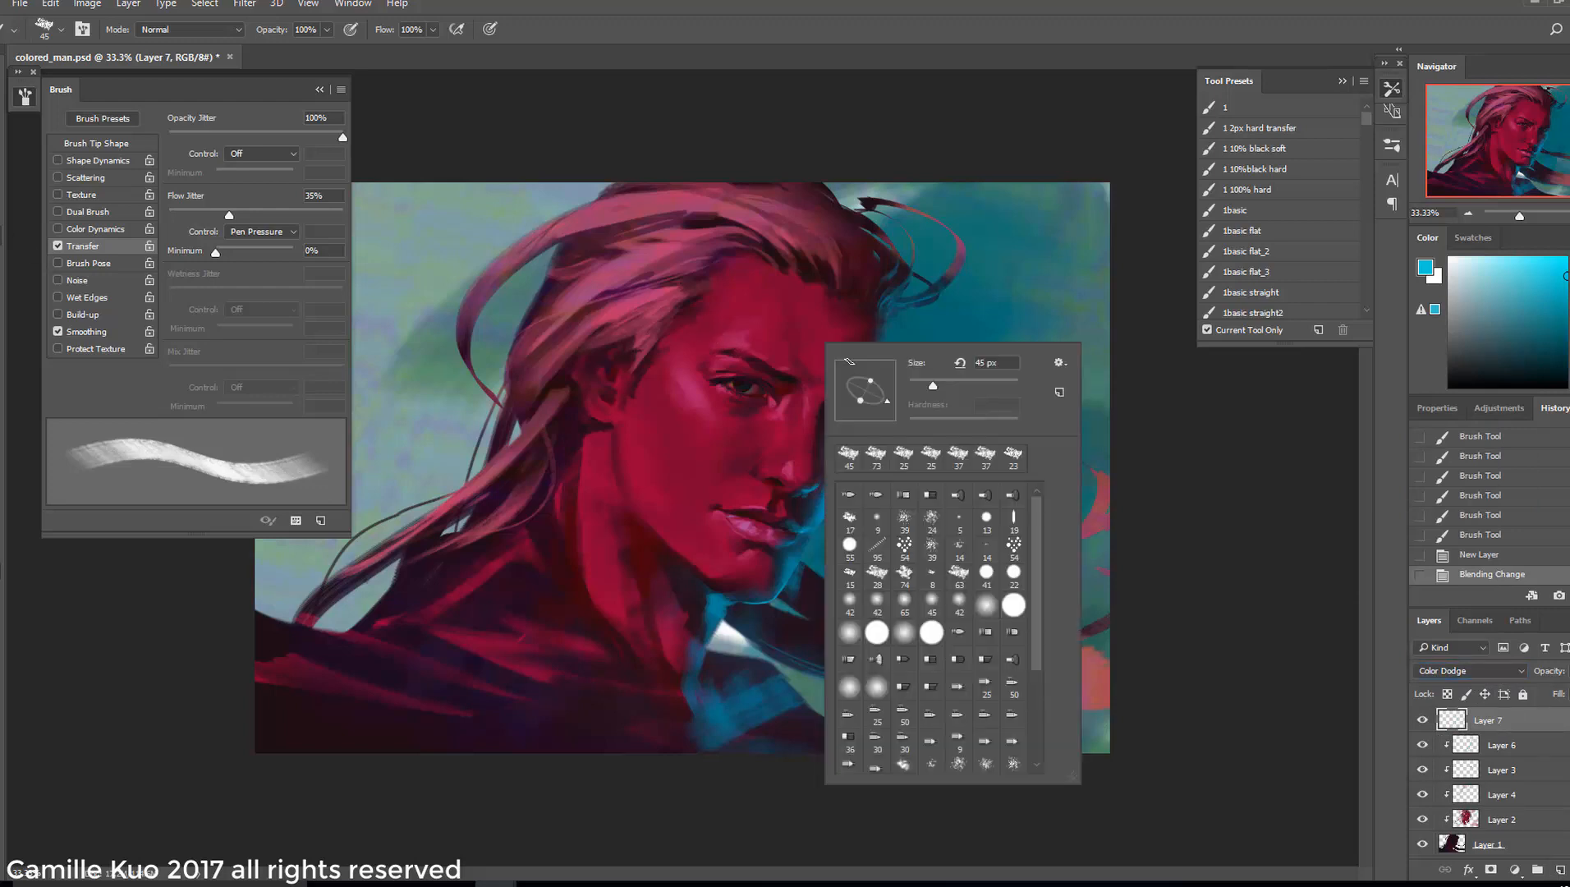
left_click(903, 631)
left_click_drag(932, 385, 999, 383)
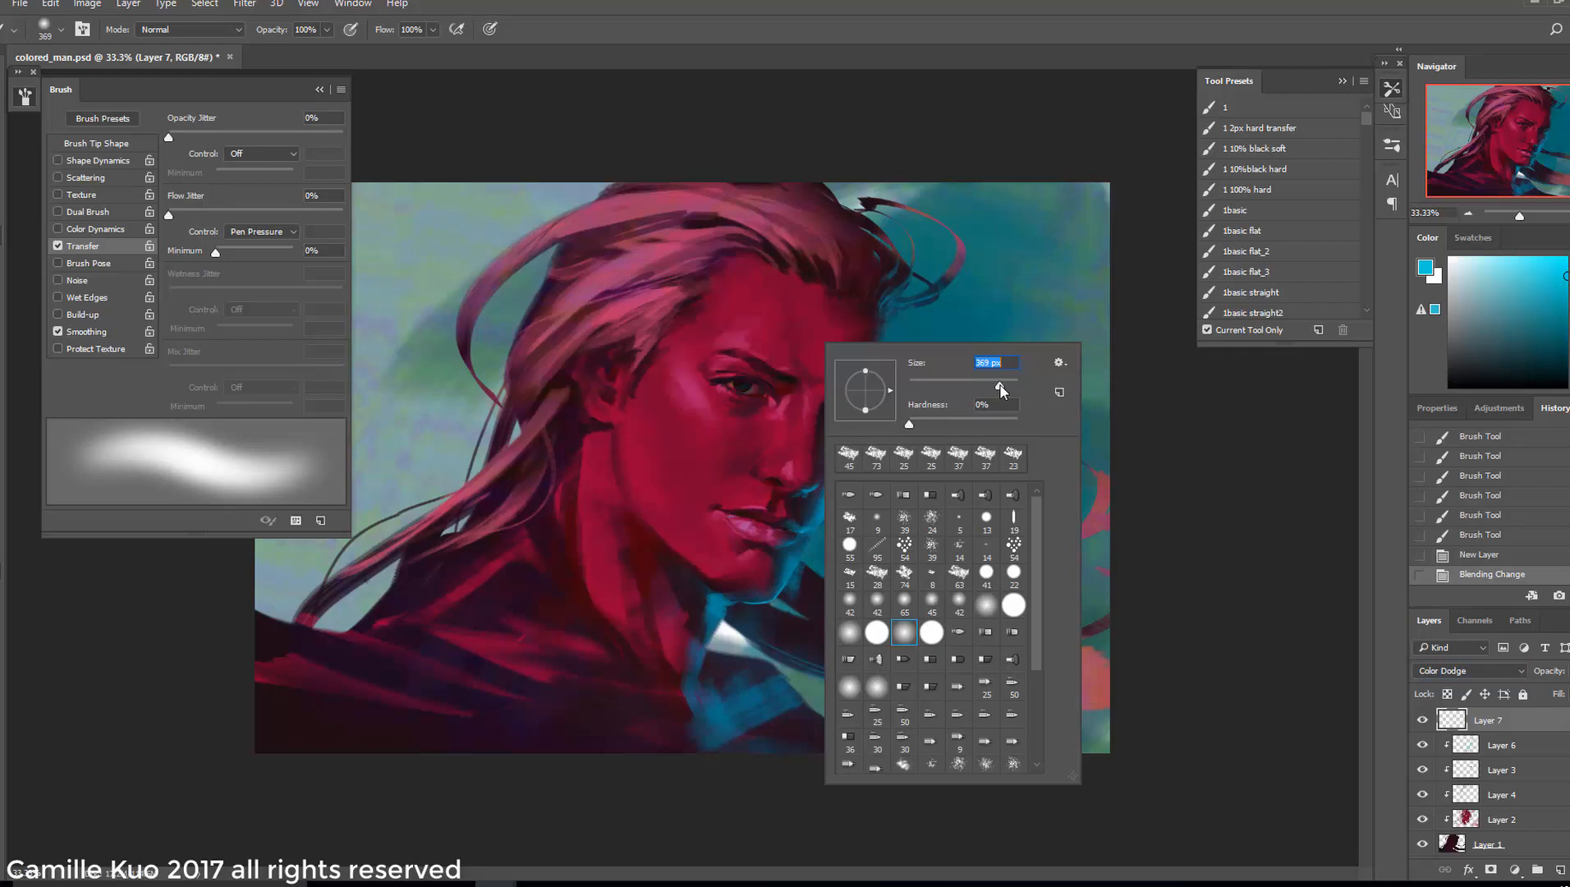
left_click(1407, 350)
left_click(1569, 284)
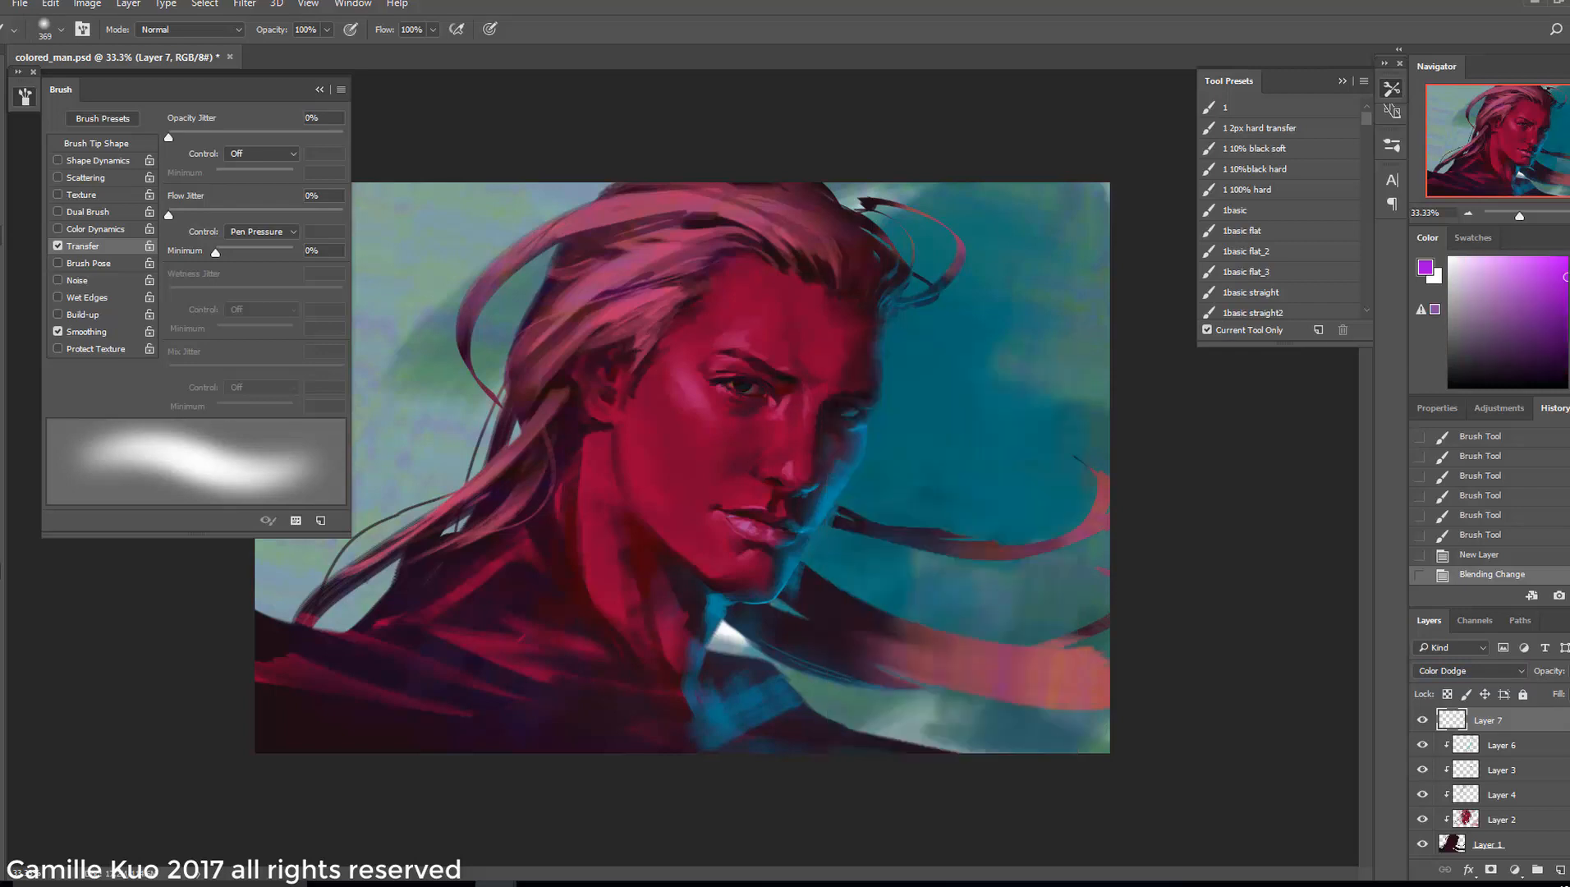
left_click(1569, 374)
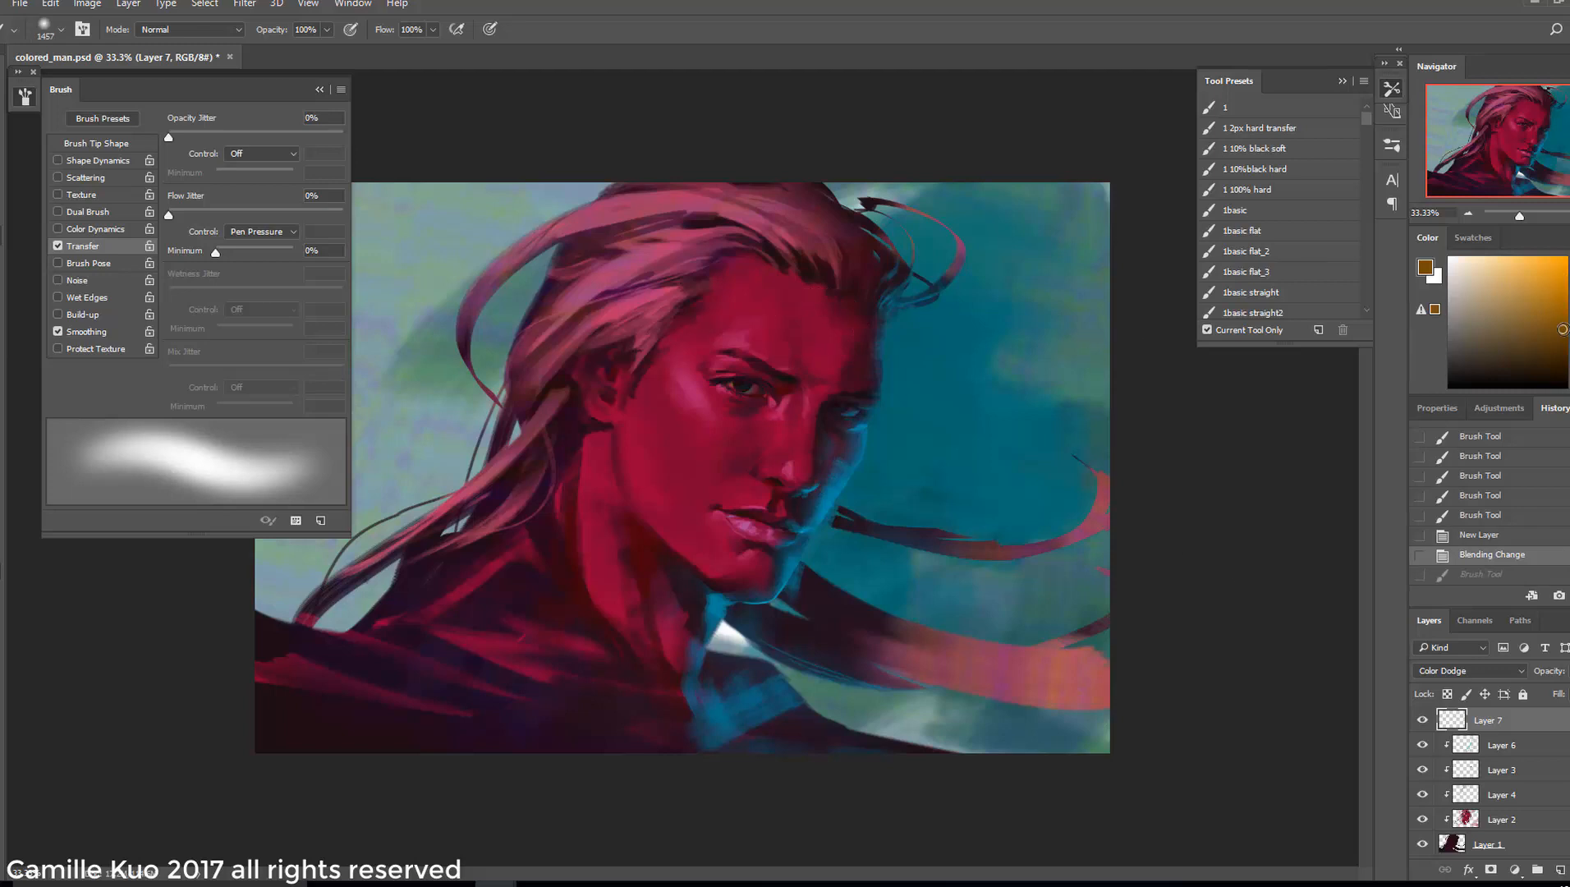
Try a broad orange glow over the hair and face with the soft Brush at 1457 px
left_click_drag(648, 280, 737, 444)
left_click_drag(682, 238, 827, 473)
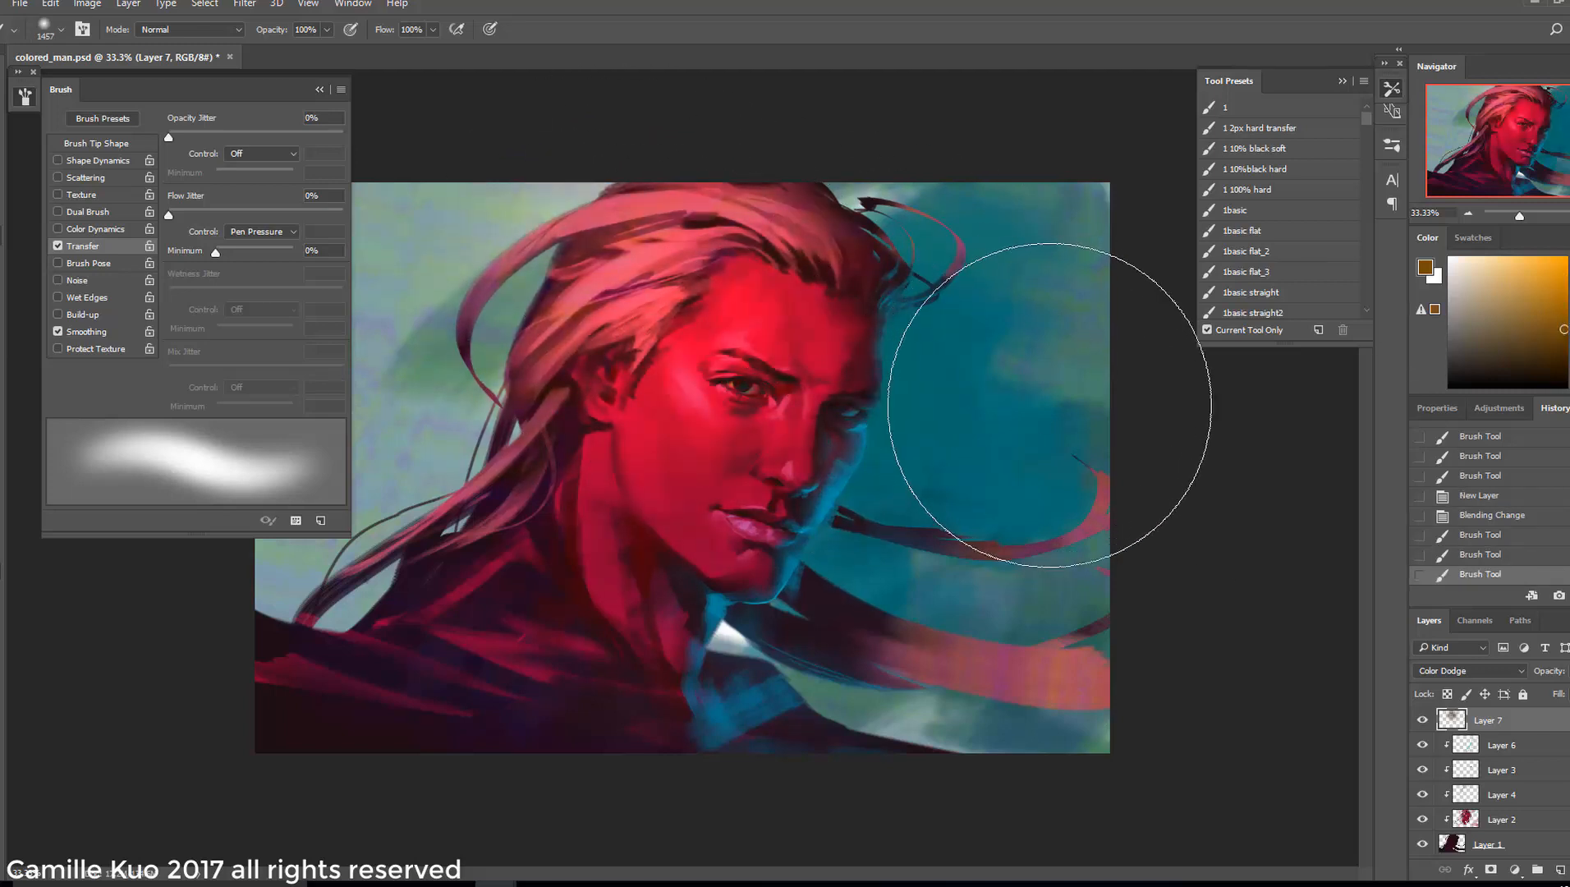
left_click(1467, 216)
key("ctrl+alt+z")
key("ctrl+alt+z")
key("ctrl+alt+z")
Set the soft Brush to 495 px and paint an orange dodge glow down the forehead and near cheek
right_click(769, 383)
left_click_drag(950, 421, 939, 421)
left_click_drag(716, 312, 720, 449)
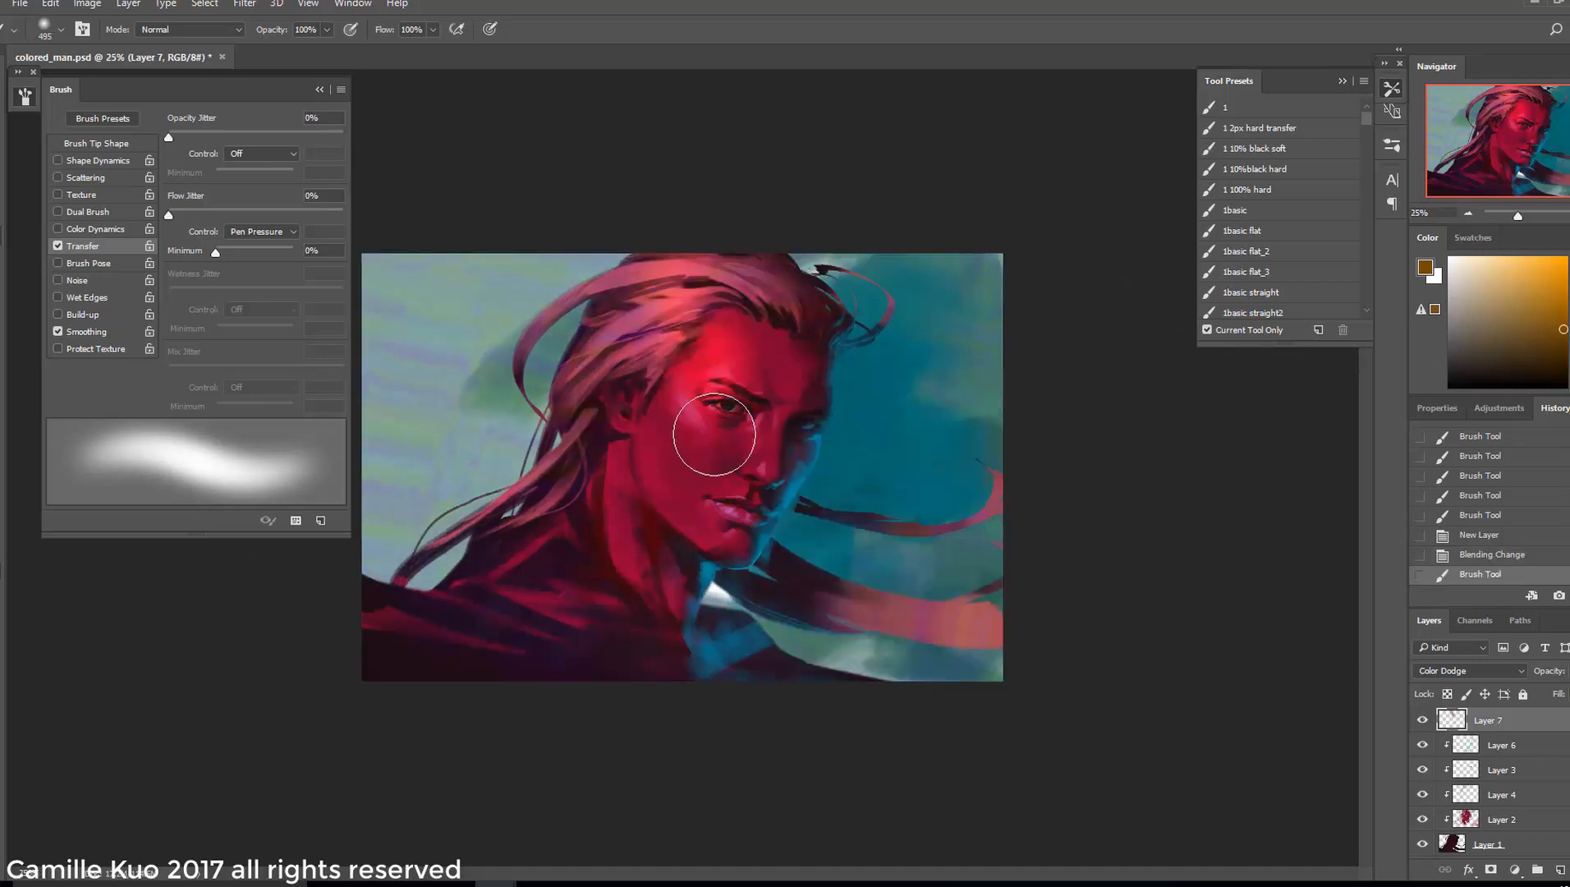
Reduce the soft Brush and paint orange dodge highlights over the near cheek, nose bridge and centre of the forehead
right_click(781, 442)
left_click_drag(951, 482, 943, 484)
left_click_drag(667, 384, 766, 457)
left_click_drag(774, 411, 769, 439)
left_click_drag(783, 369, 786, 413)
Try short strokes on the nose with a smaller, flattened soft tip and undo them
right_click(826, 426)
left_click_drag(987, 468, 996, 469)
left_click_drag(866, 452, 866, 470)
left_click_drag(892, 472, 889, 461)
key("ctrl+z")
left_click_drag(770, 443, 738, 456)
key("ctrl+z")
Set the soft Brush to a narrow tilted tip at 111 px and paint an orange highlight down the nose
right_click(809, 439)
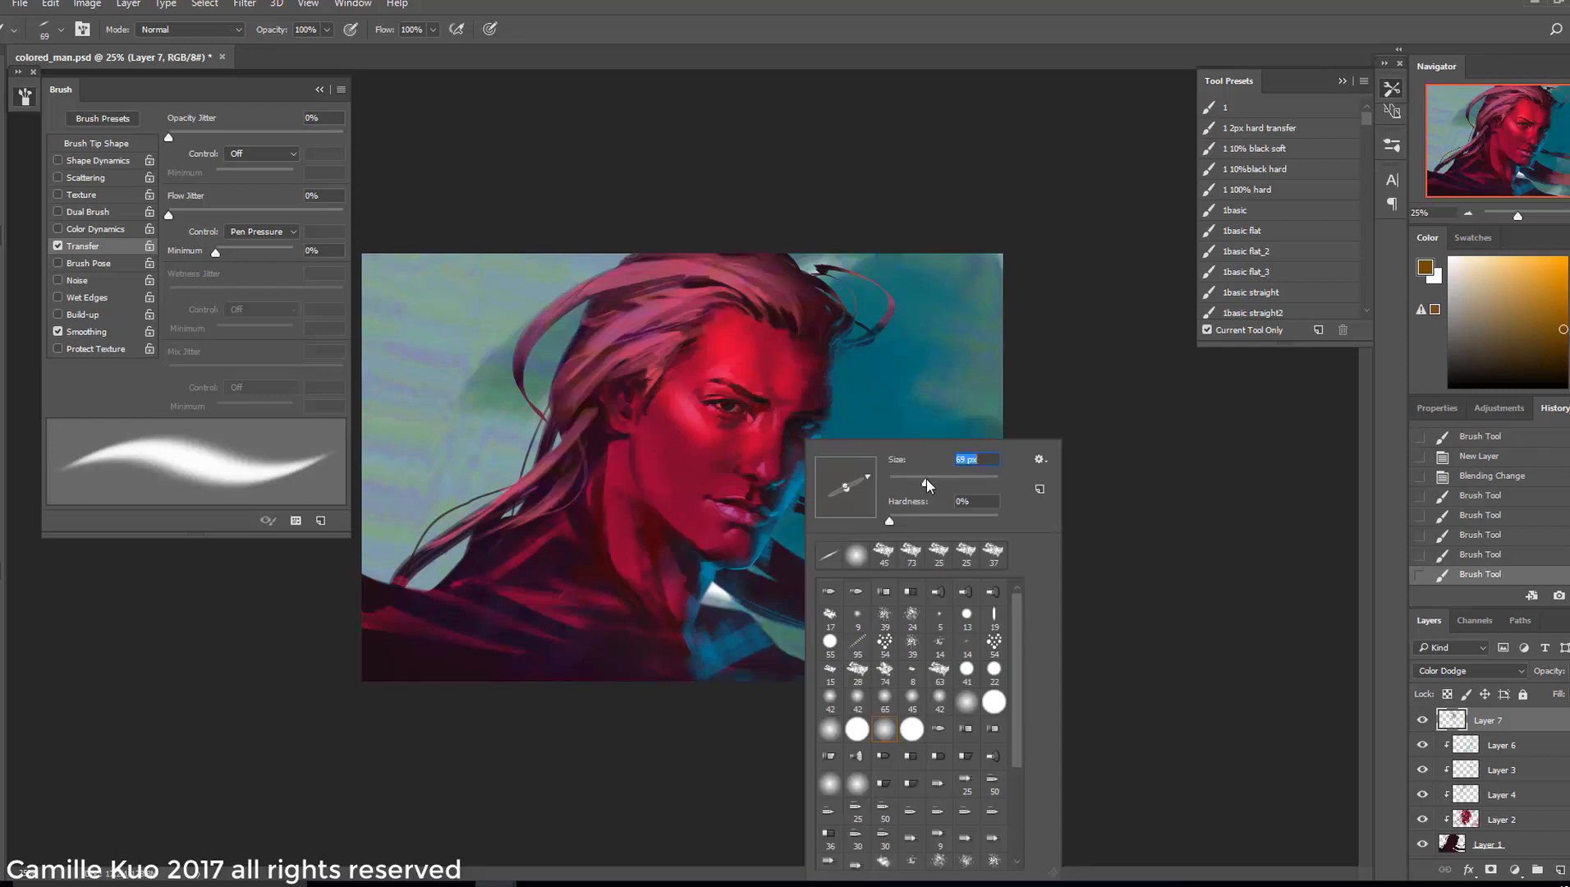
left_click_drag(871, 475, 862, 465)
left_click_drag(979, 482, 956, 482)
left_click_drag(773, 442, 764, 471)
right_click(796, 440)
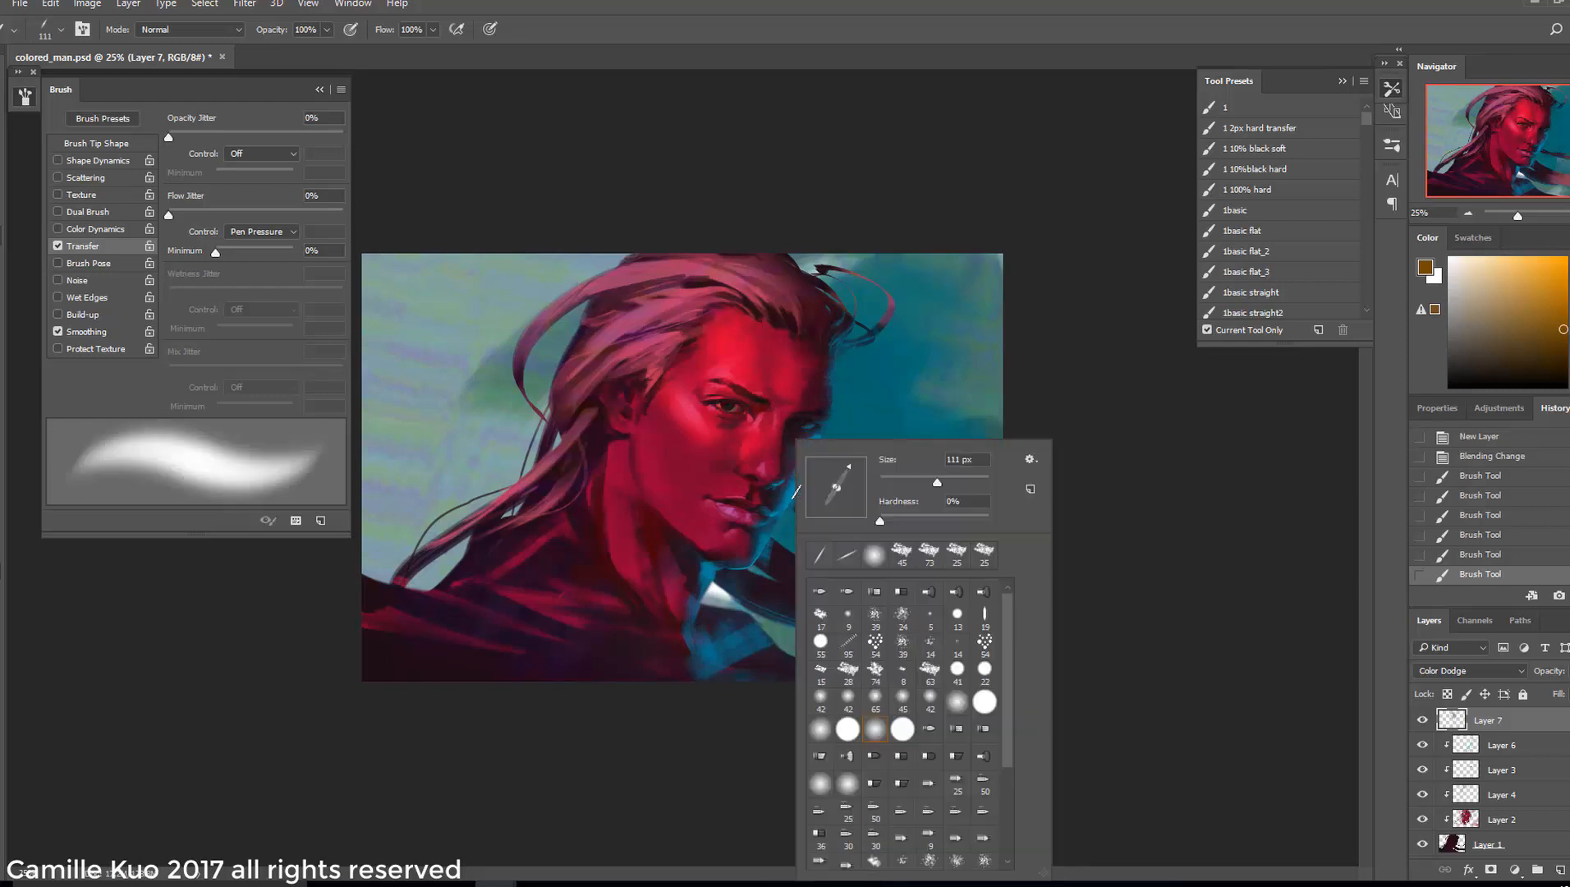
left_click(669, 473)
left_click_drag(715, 488, 742, 490)
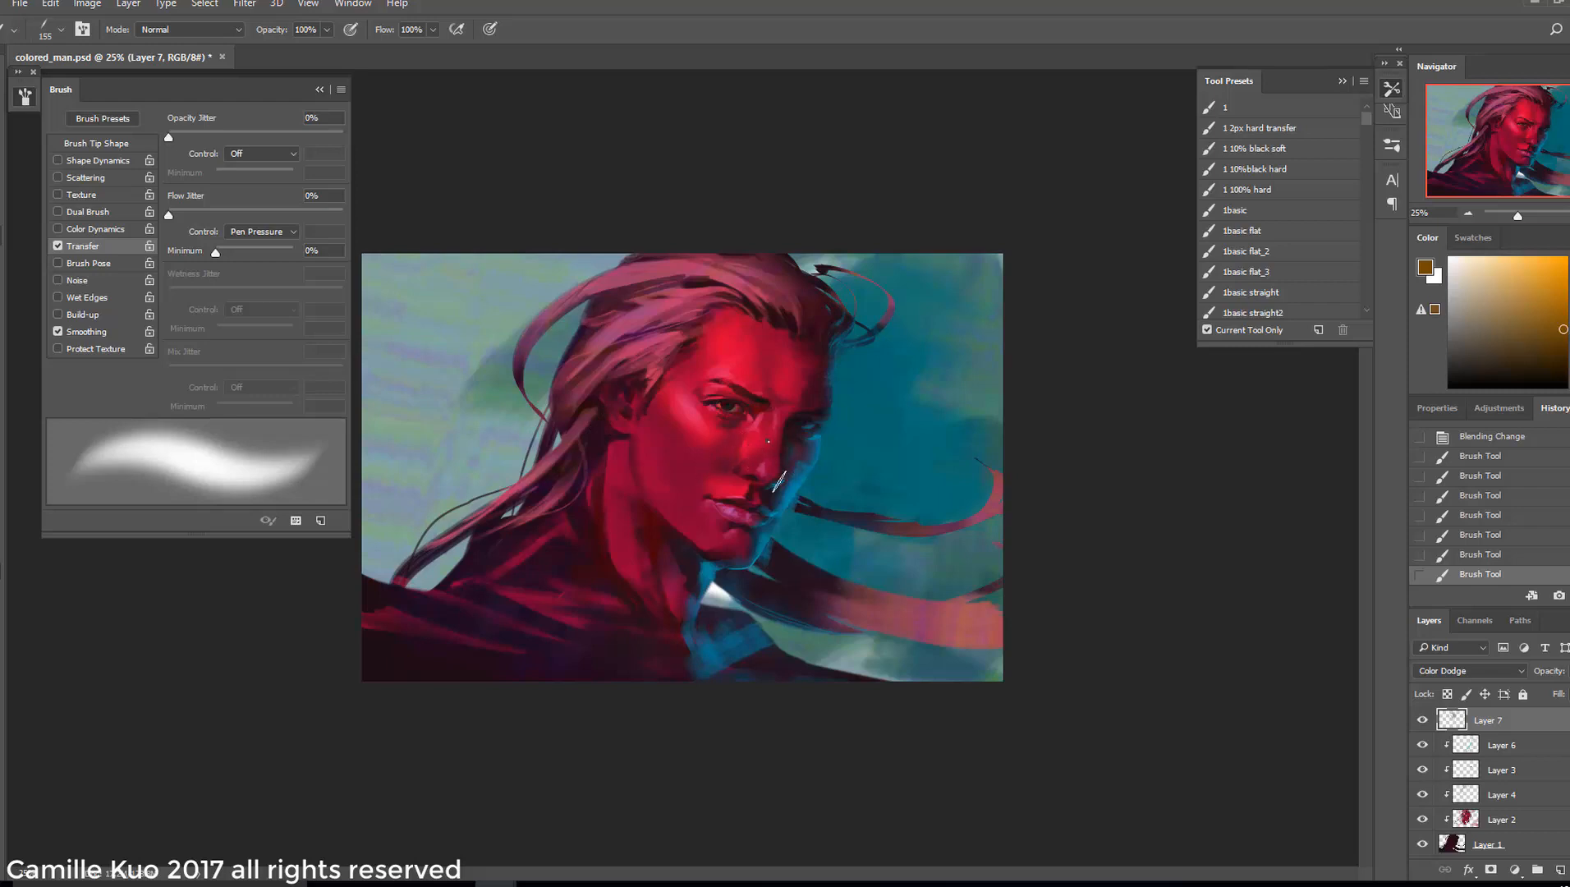
Turn the narrow soft tip nearly upright, enlarge it and paint a dodge highlight along the jaw below the ear
right_click(779, 480)
left_click_drag(819, 465, 804, 464)
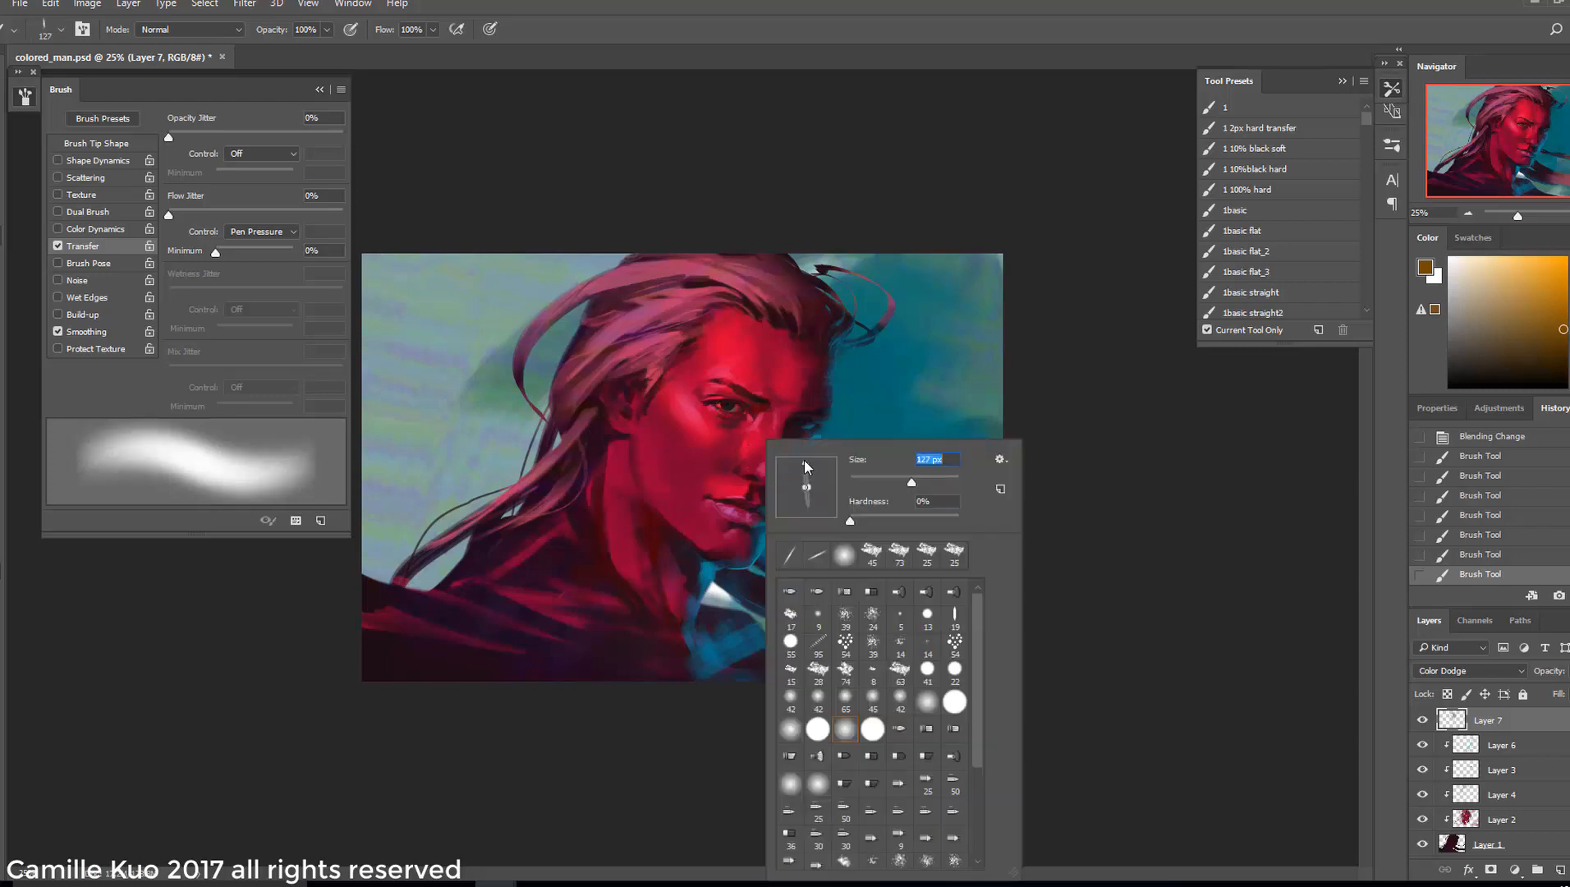
left_click_drag(911, 482, 926, 482)
left_click_drag(827, 480, 810, 464)
left_click_drag(636, 433, 633, 468)
right_click(667, 464)
left_click_drag(890, 465, 905, 482)
left_click(702, 466)
Tilt the soft tip, reduce it to 64 px and dab small dodge highlights on the lips
right_click(794, 499)
left_click(707, 501)
mouse_move(824, 471)
left_mouse_down()
mouse_move(864, 497)
mouse_move(849, 480)
left_mouse_up()
right_click(808, 501)
left_click(714, 501)
right_click(804, 500)
left_click_drag(940, 482, 927, 482)
left_click(708, 502)
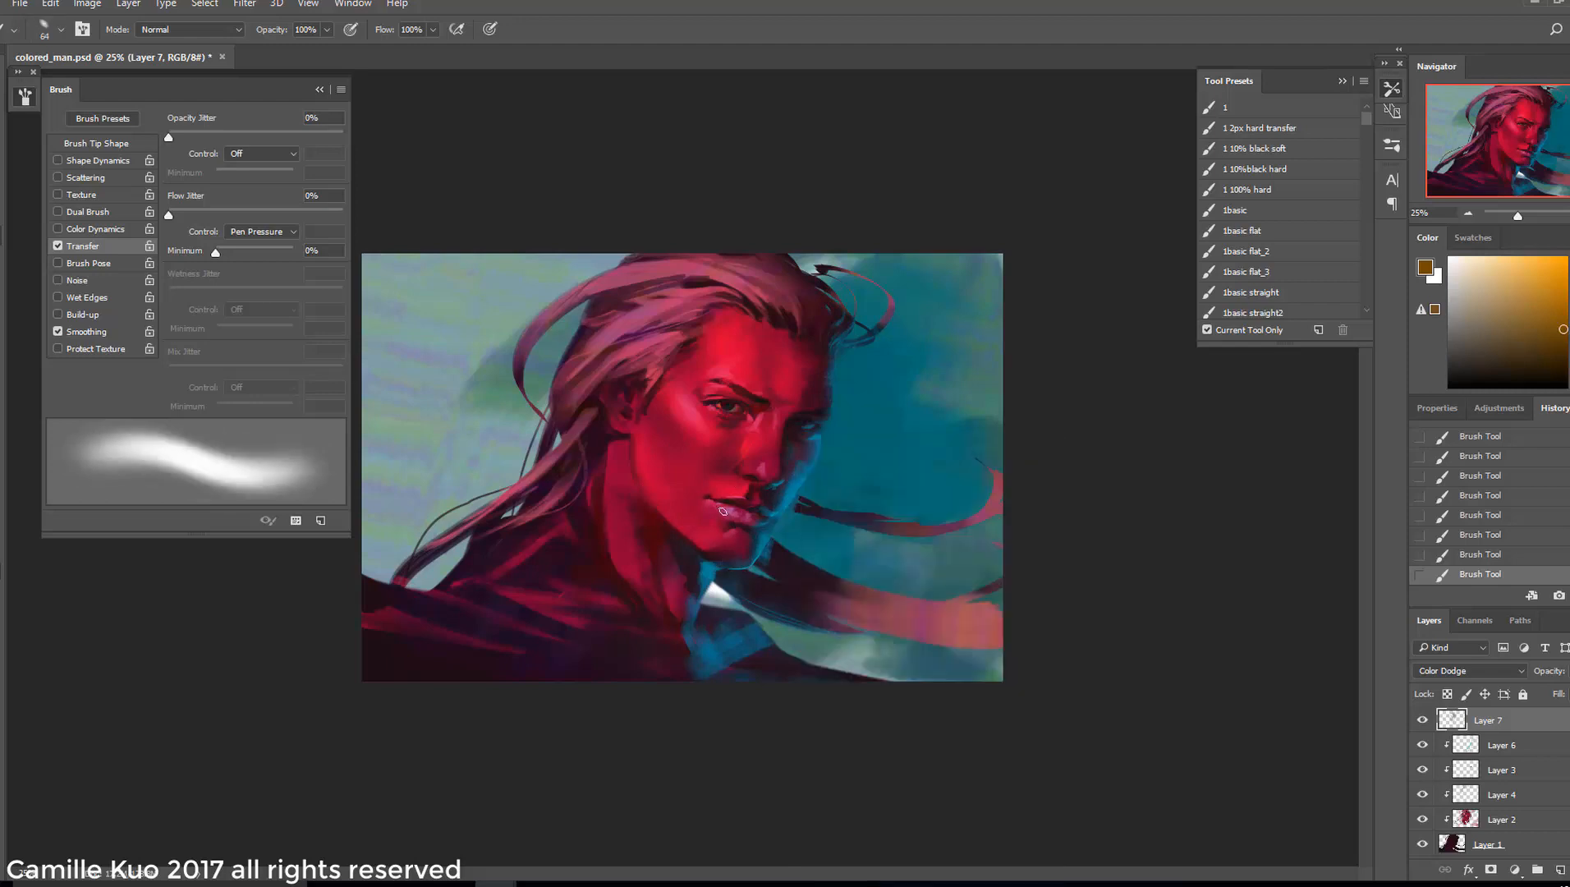
right_click(788, 503)
left_click(708, 501)
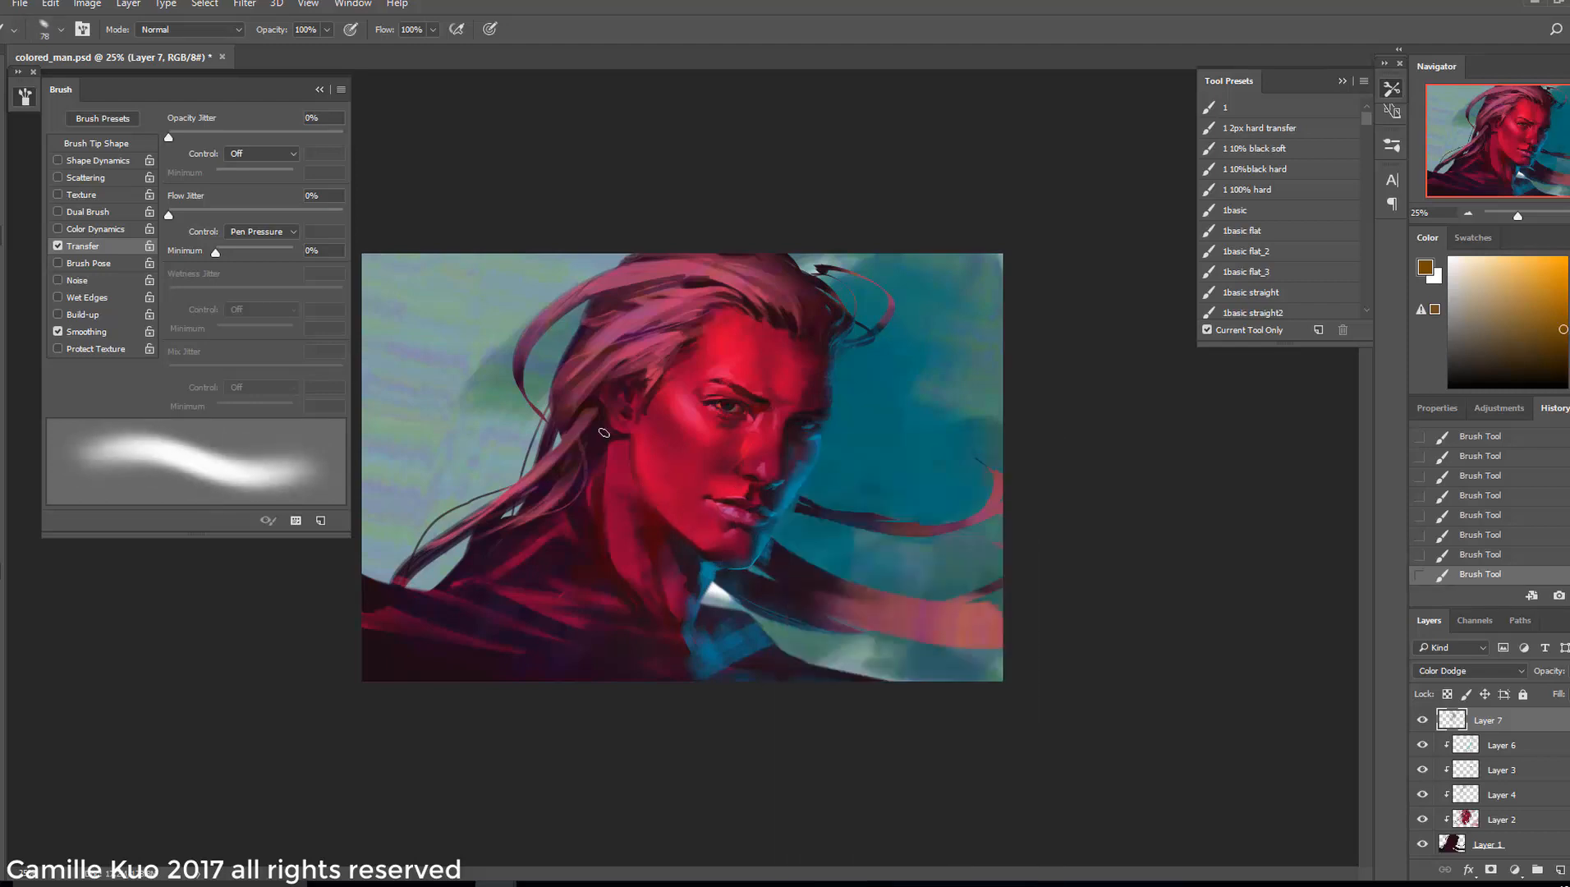
Adjust the soft tip's size and add light touches along the jaw edge and side of the neck
right_click(675, 473)
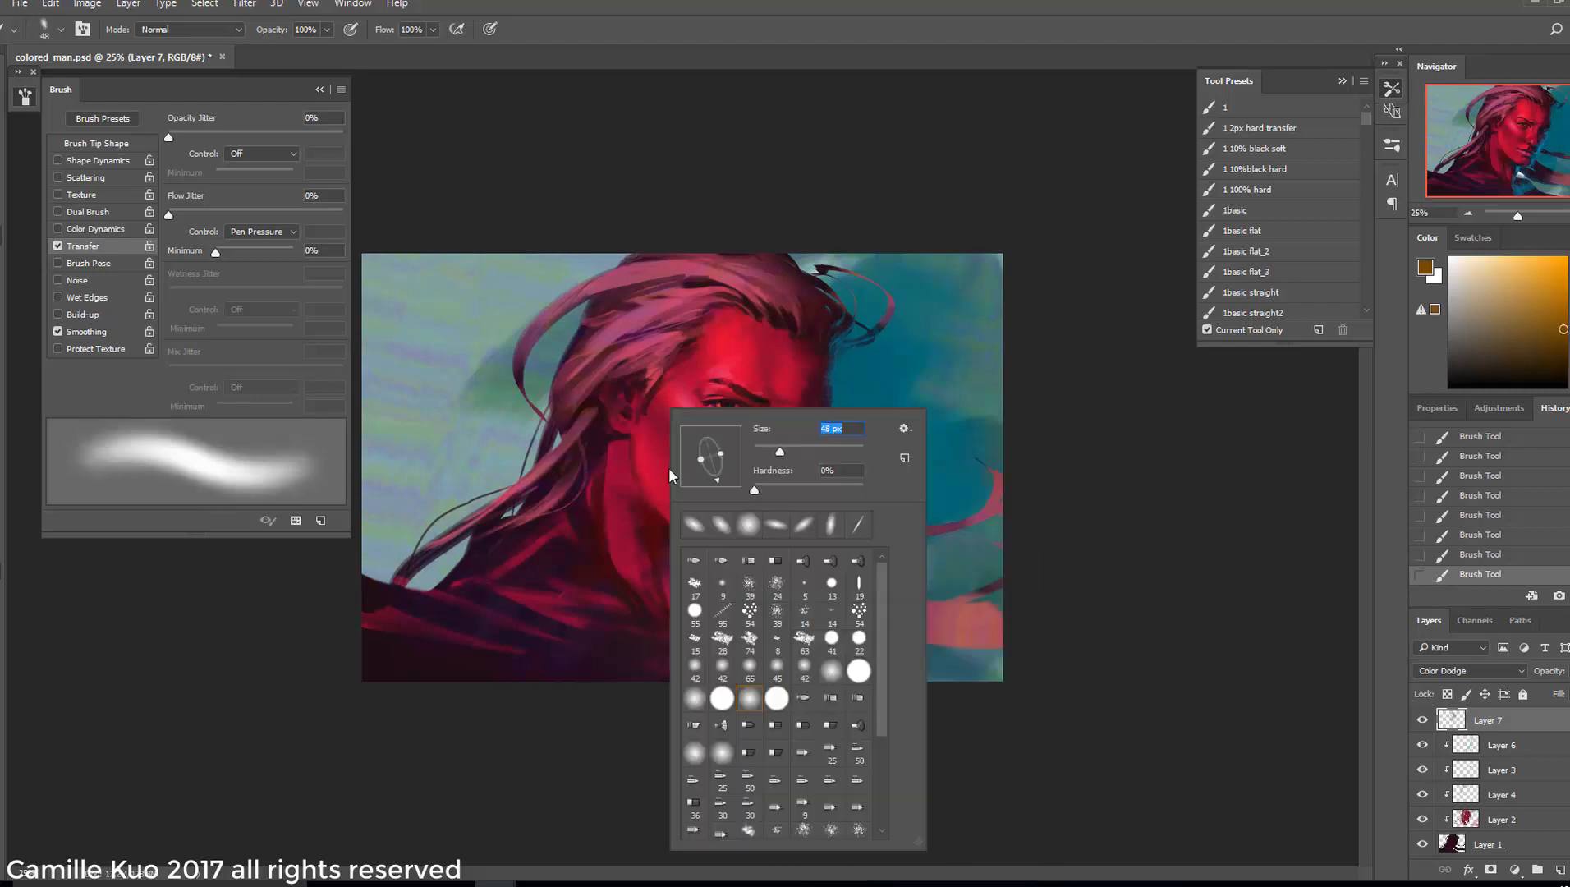
left_click_drag(808, 451, 878, 485)
left_click(634, 478)
right_click(693, 525)
left_click(596, 526)
Flatten the brush tip, raise its hardness to 87% and paint a bright orange sweep over the crown of the hair
right_click(790, 316)
mouse_move(841, 384)
left_mouse_down()
mouse_move(860, 380)
mouse_move(839, 355)
left_mouse_up()
left_click_drag(975, 355, 937, 356)
left_click_drag(878, 394, 972, 395)
left_click_drag(771, 306, 599, 296)
left_click_drag(727, 276, 796, 311)
key("ctrl+z")
Vary the flattened hard tip's size and angle and add crisp highlight strokes to the swept-back hair on top
right_click(859, 326)
left_click(784, 291)
left_click_drag(910, 364, 1001, 360)
right_click(838, 325)
left_click(766, 277)
right_click(778, 318)
left_click_drag(846, 371, 912, 381)
left_click(683, 300)
Angle the flattened 187 px tip and paint bright streaks through the hair above the forehead and ear
right_click(739, 346)
left_click(690, 316)
right_click(716, 341)
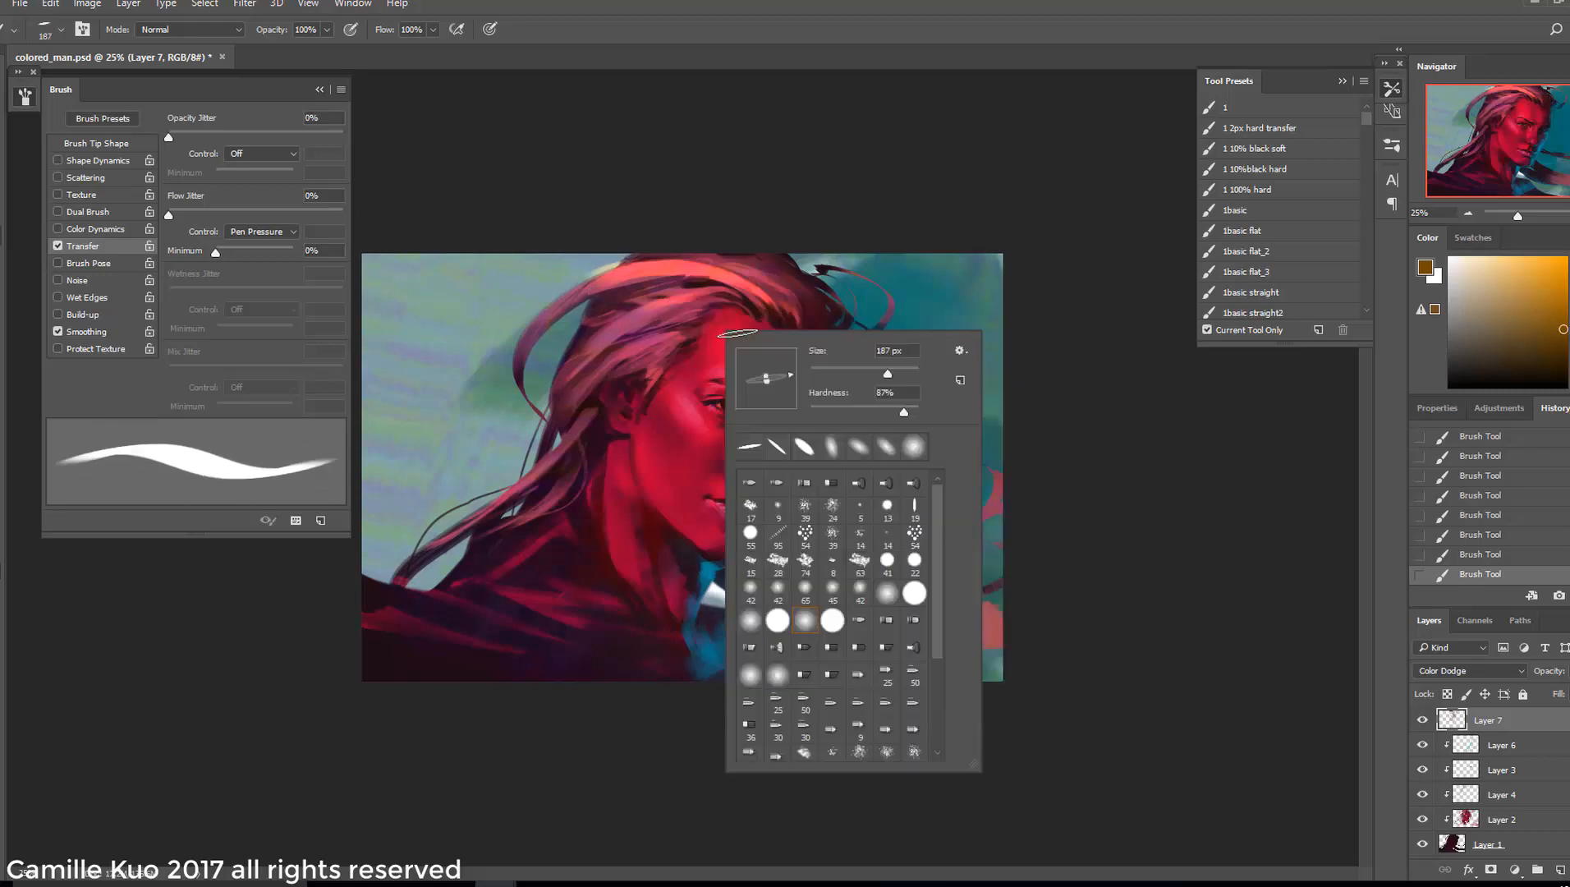
left_click_drag(791, 378, 787, 366)
left_click(677, 307)
left_click_drag(612, 362, 676, 330)
Reshape and enlarge the hard tip and paint orange highlights down the long hair strands behind the neck
right_click(638, 468)
left_click_drag(680, 489, 690, 504)
left_click_drag(539, 437, 523, 504)
key("ctrl+z")
right_click(626, 474)
left_click_drag(790, 482, 807, 481)
left_click_drag(568, 412, 504, 536)
right_click(582, 491)
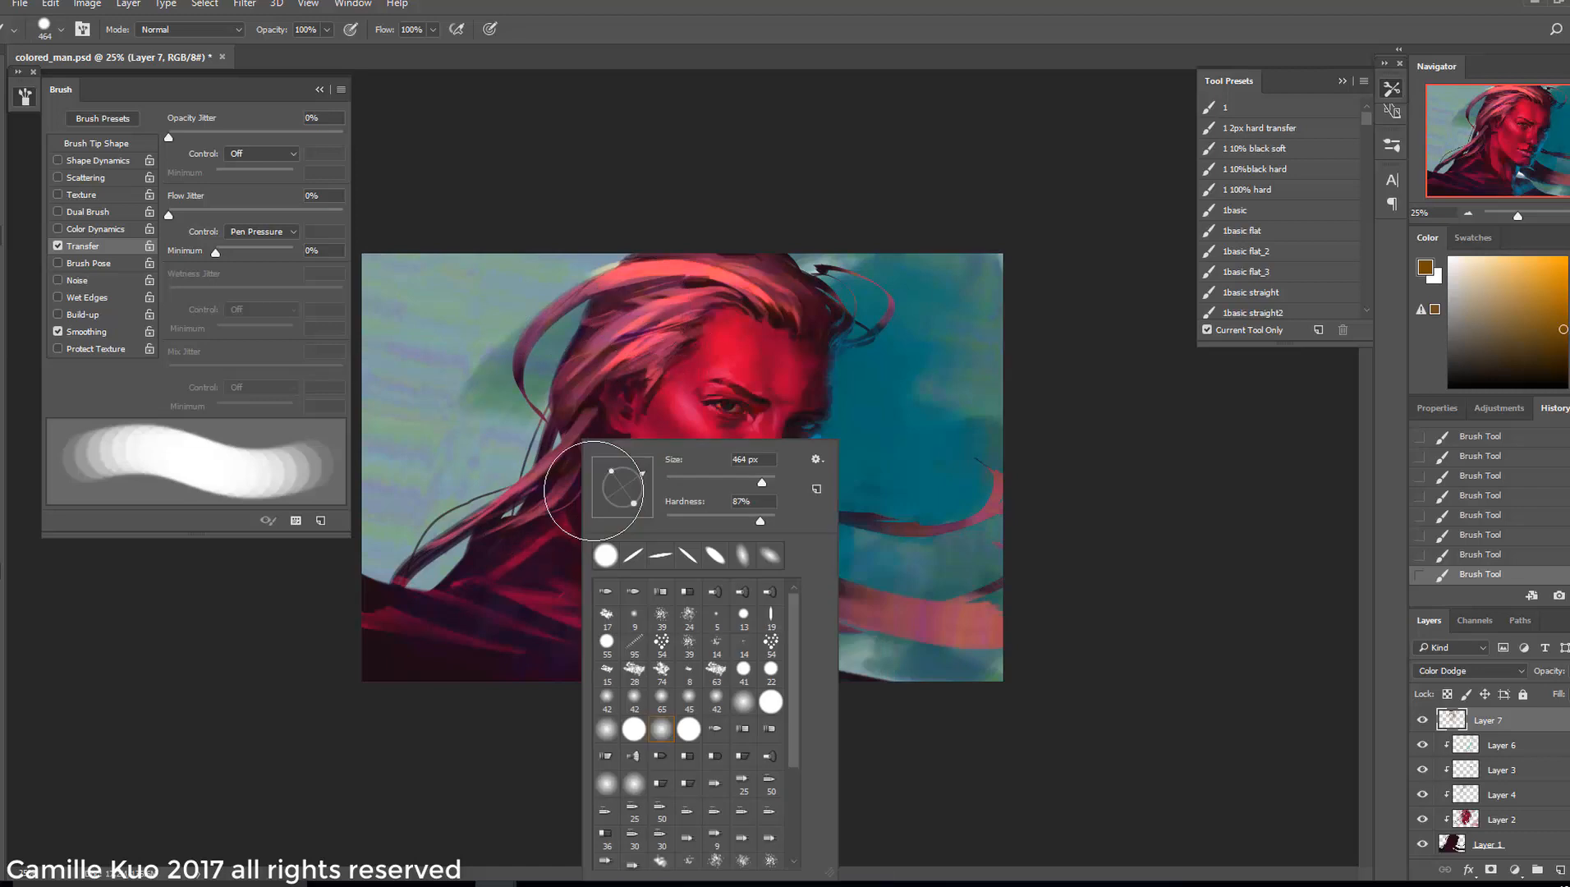
left_click(503, 465)
Narrow the hard tip into a slim ellipse, shrink it and dab bright highlights on the tip of the nose
right_click(682, 551)
left_click_drag(860, 482, 837, 482)
left_click_drag(733, 503, 727, 492)
left_click_drag(742, 474, 732, 461)
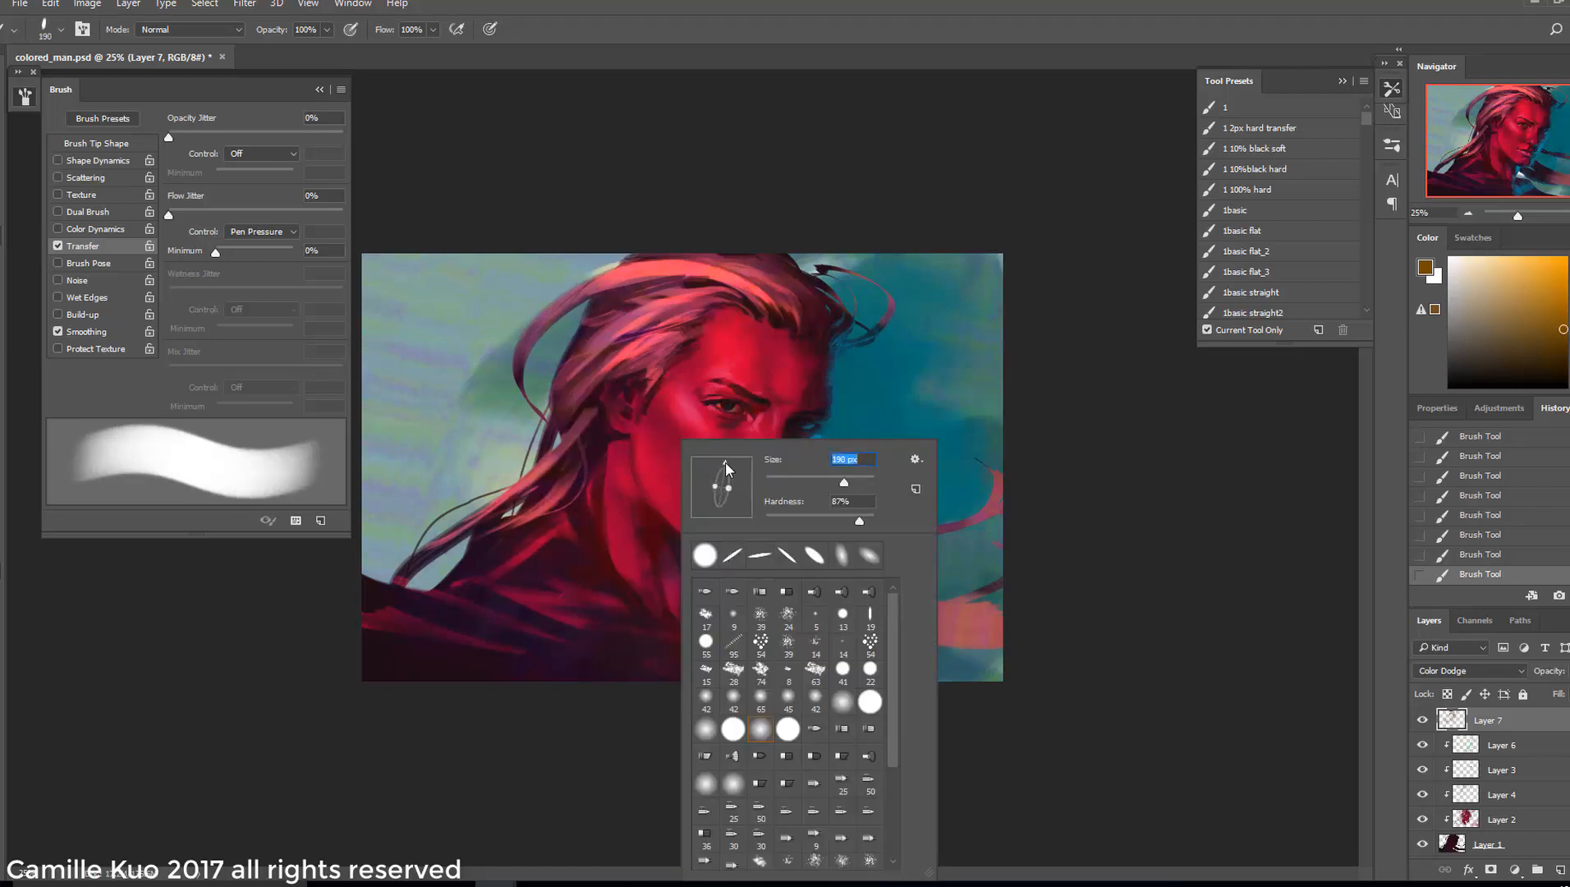
key("Return")
right_click(828, 455)
left_click(748, 466)
left_click_drag(970, 477, 853, 486)
right_click(822, 463)
left_click(743, 467)
Tilt the slim tip at 165 px and paint highlight touches in the hair at the temple and near cheek
right_click(811, 351)
left_click_drag(917, 390, 956, 389)
left_click_drag(874, 372, 888, 384)
left_click(656, 374)
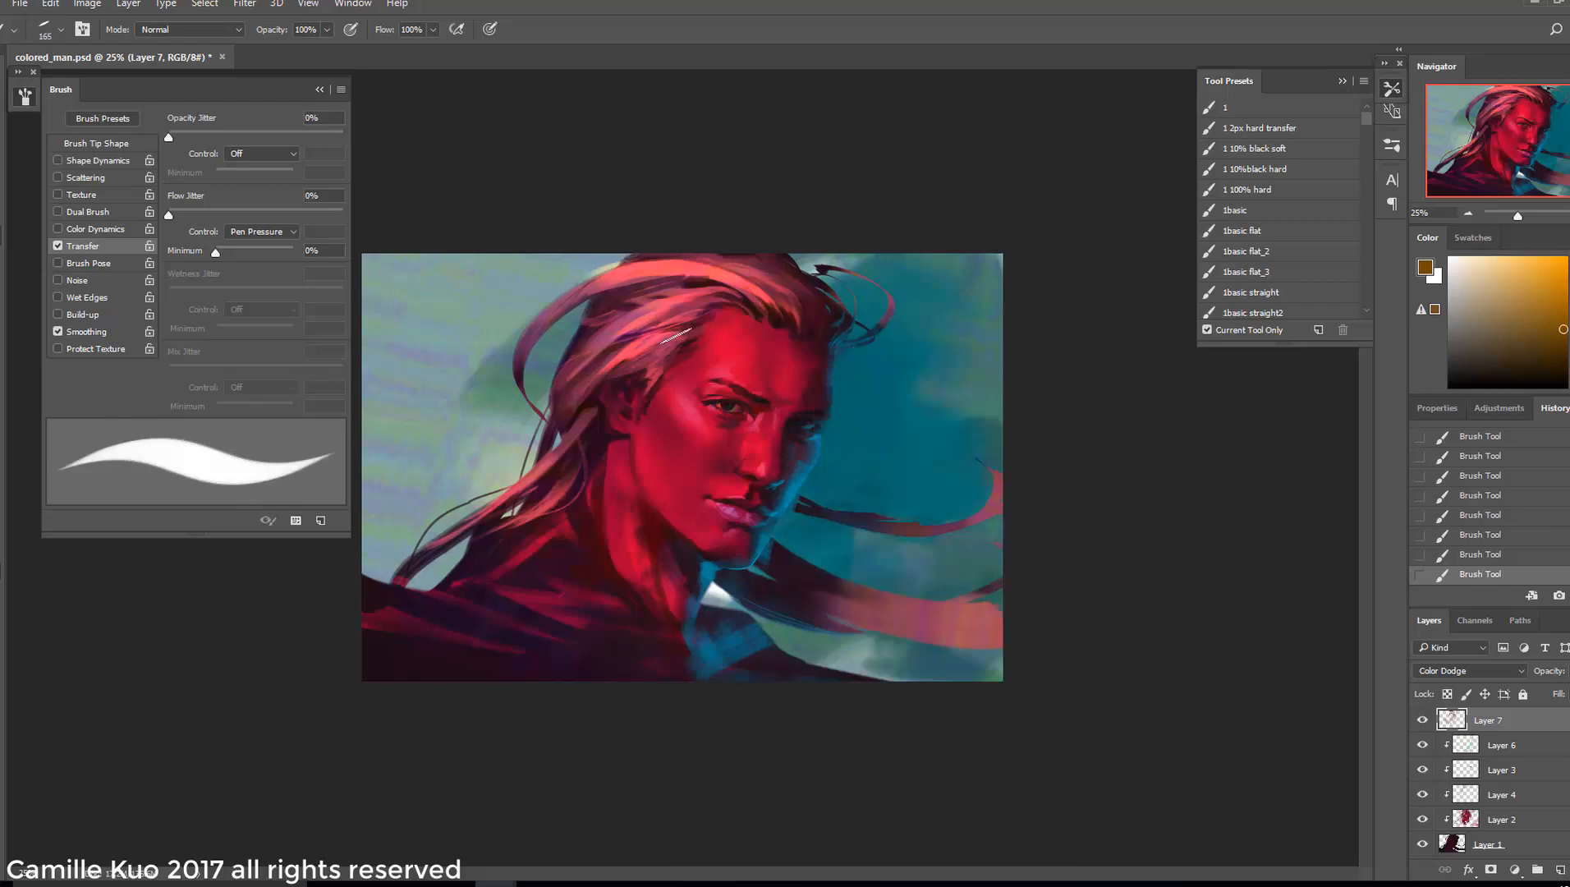
right_click(724, 310)
left_click_drag(825, 340, 825, 361)
left_click(657, 410)
Reduce the tilted tip to 114 px and add a fine highlight to the hair strands below the ear
right_click(577, 446)
left_click_drag(771, 482, 757, 482)
left_click_drag(677, 498, 670, 468)
left_click(556, 454)
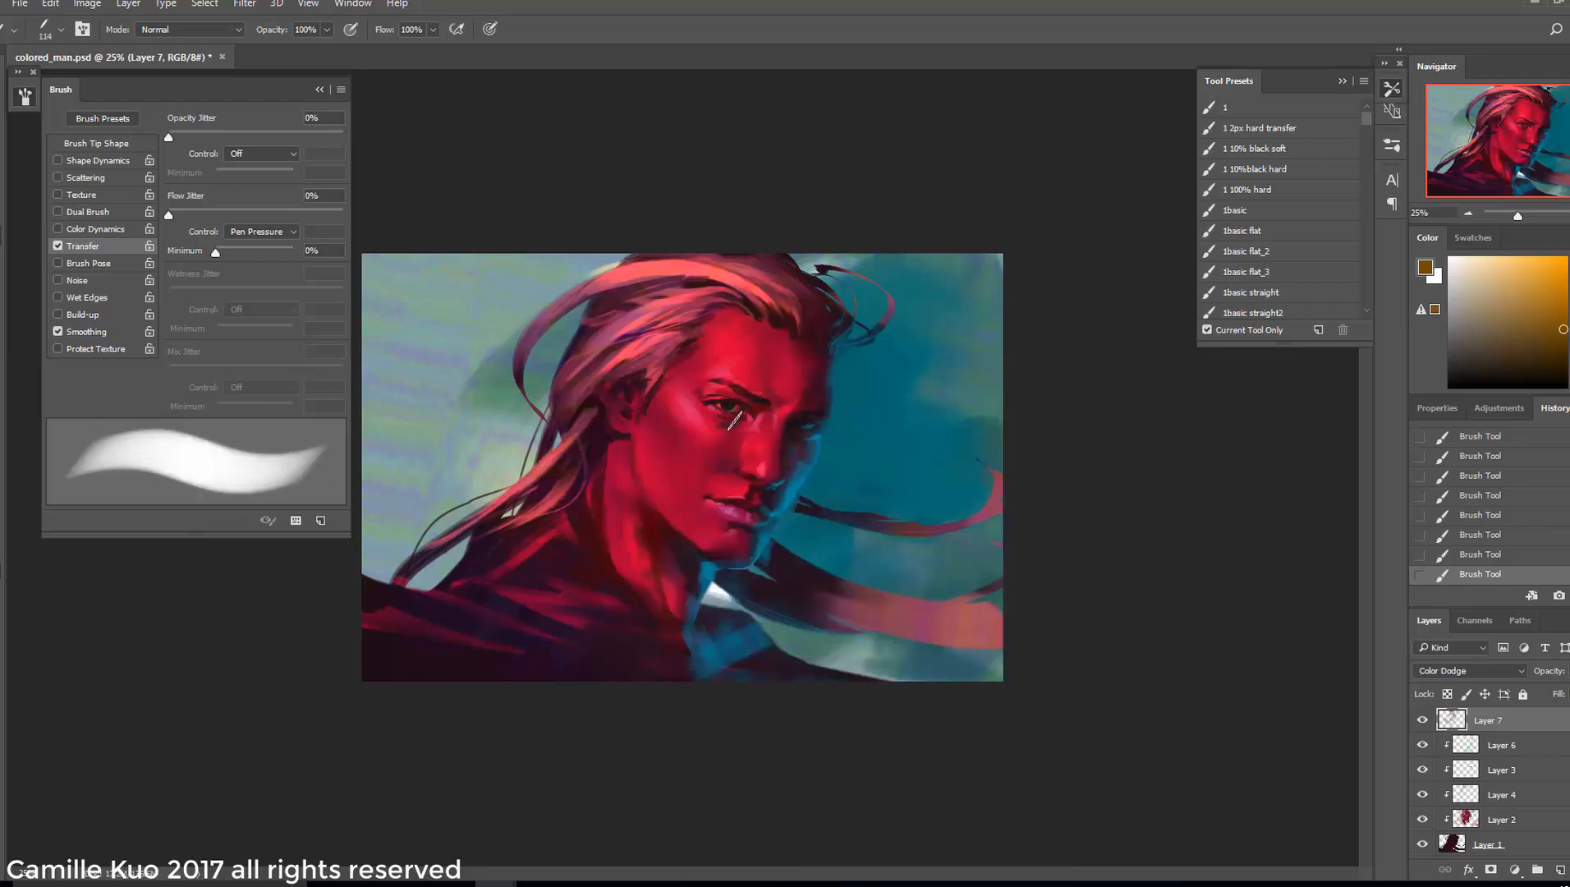
Restore the hard Brush to a large round tip and pick a dark green colour
right_click(793, 492)
left_click_drag(846, 509, 841, 498)
left_click(801, 486)
mouse_move(964, 484)
left_mouse_down()
mouse_move(884, 496)
mouse_move(1014, 474)
left_mouse_up()
right_click(808, 482)
left_click(1400, 337)
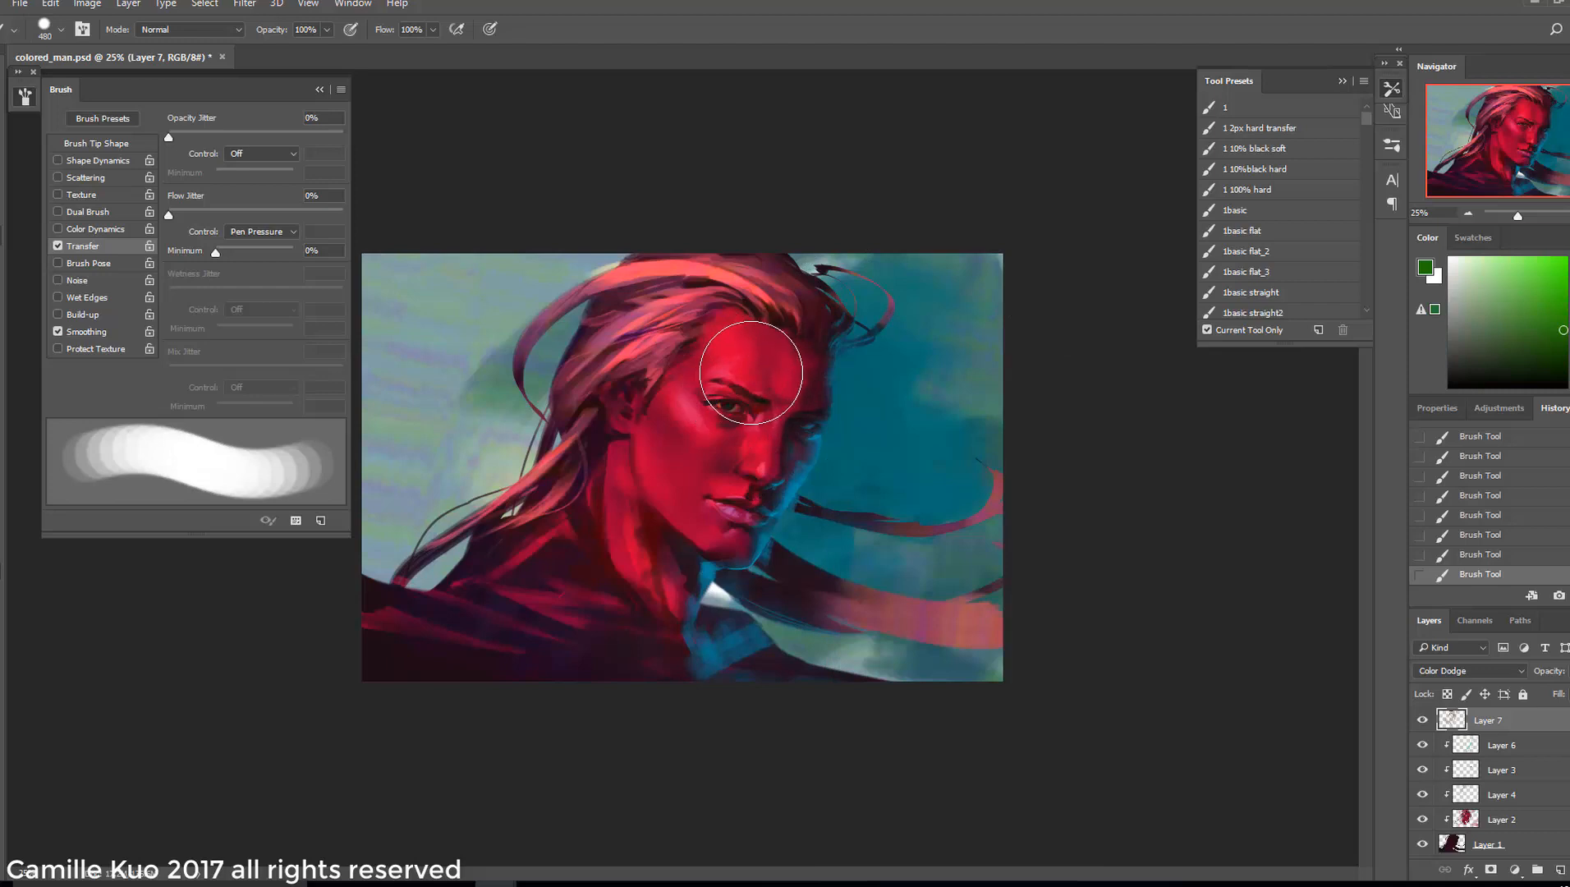
Set up a soft round brush at 511 px with 0% hardness for Layer 7
right_click(752, 418)
key("Return")
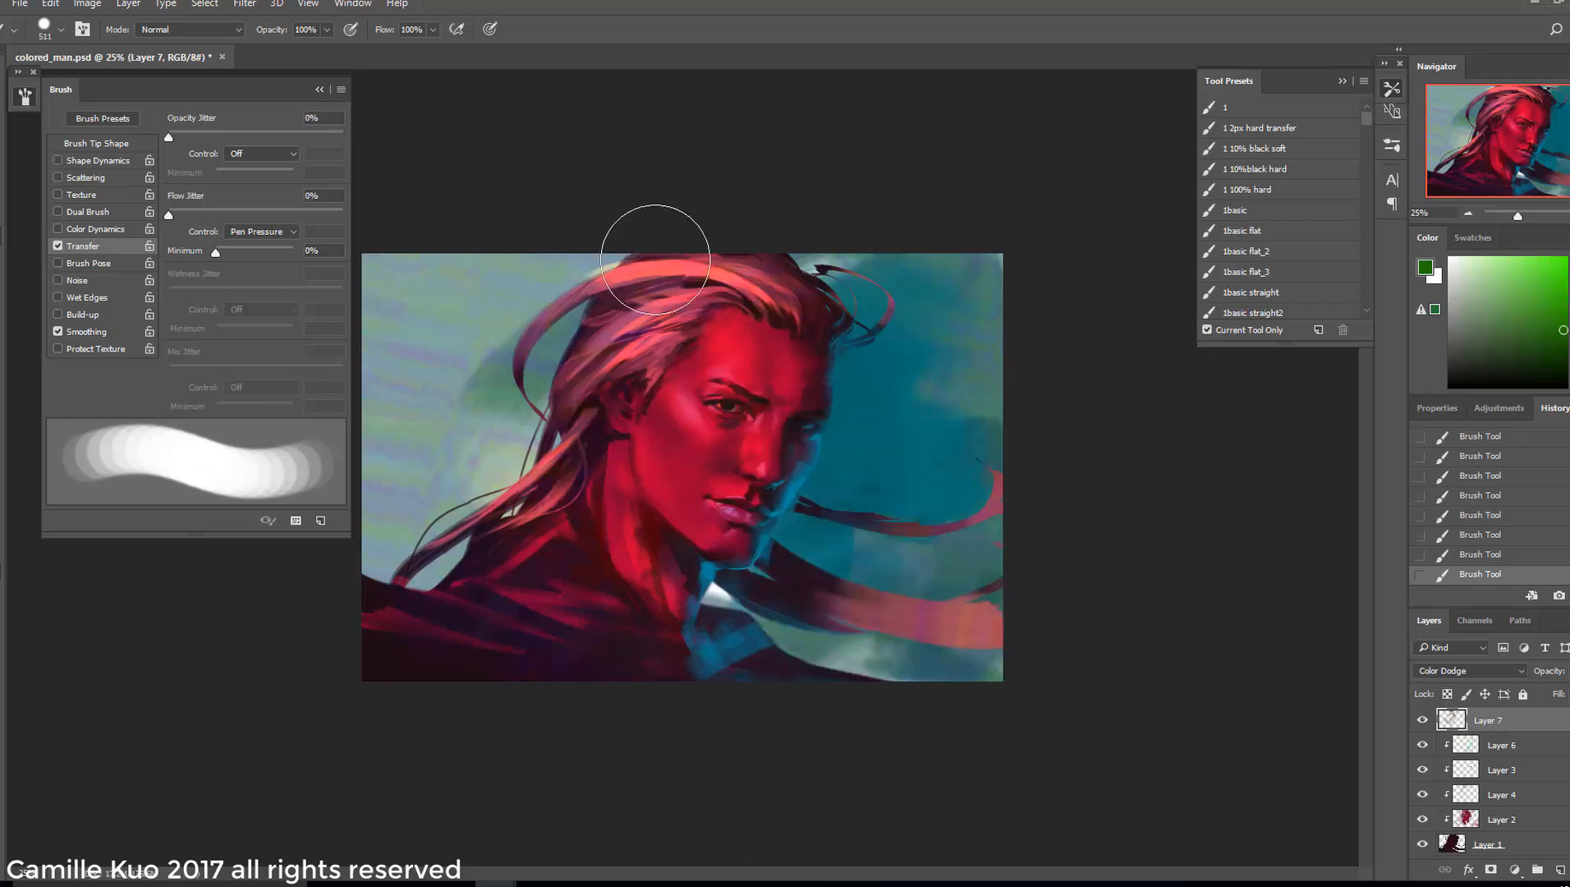
right_click(775, 359)
left_click_drag(953, 431, 860, 431)
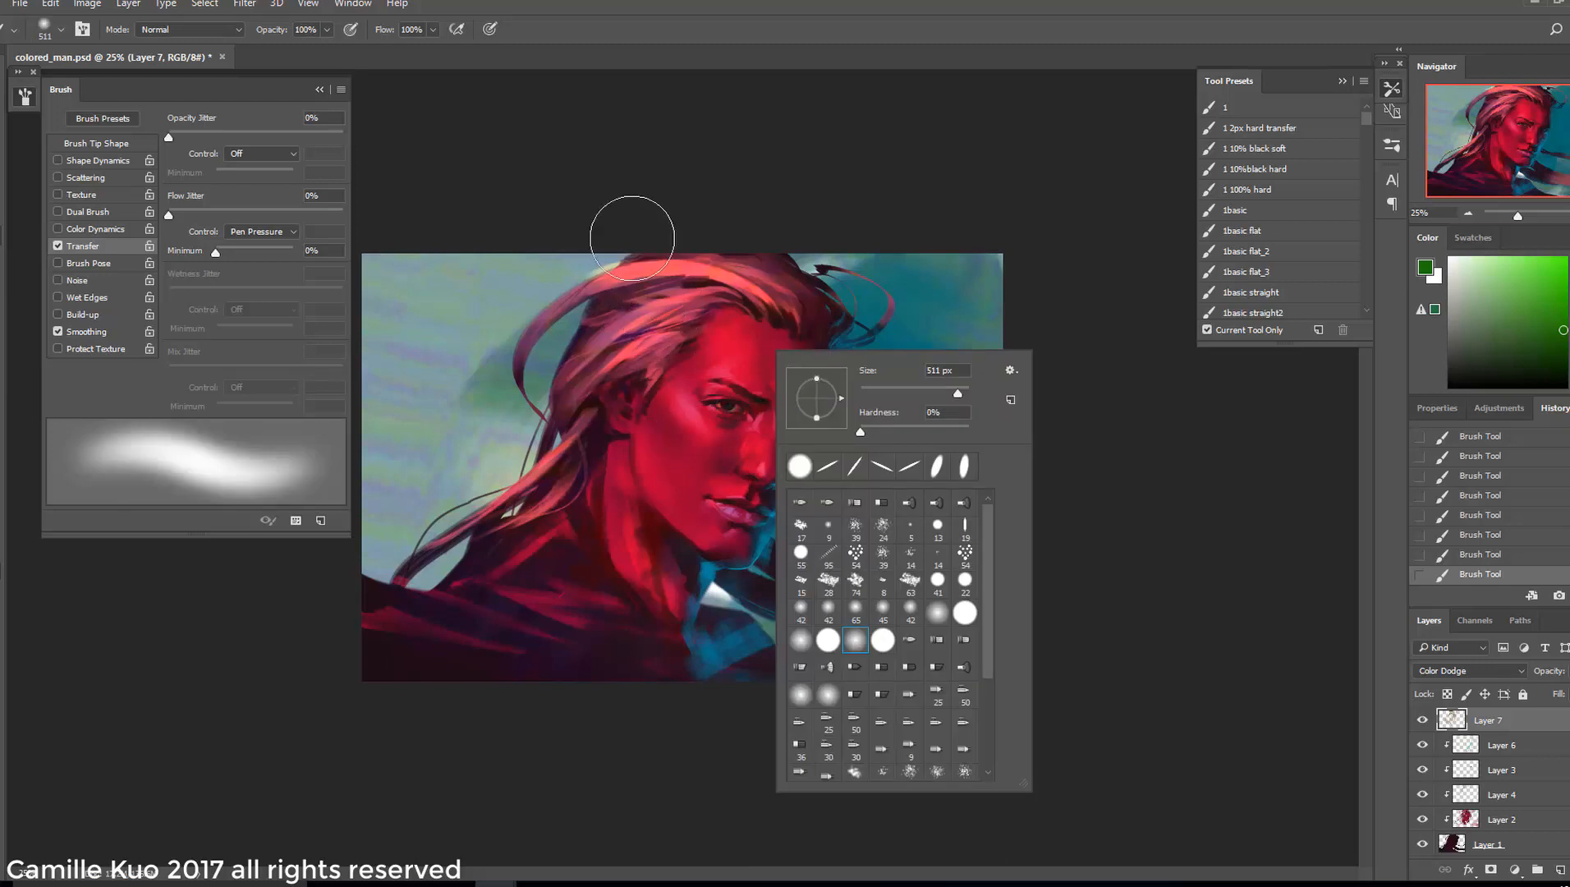
Try soft green Color Dodge glow strokes on the top of the hair, reverting each one
left_click(659, 308)
left_click(1479, 554)
mouse_move(710, 308)
left_mouse_down()
mouse_move(624, 353)
mouse_move(768, 286)
left_mouse_up()
left_click(1479, 554)
left_click(1566, 300)
left_click(670, 304)
left_click(1479, 554)
right_click(701, 382)
left_click(1480, 554)
Enlarge the brush to 1457 px and paint a broad green glow over the hair on Layer 7
right_click(769, 419)
left_click_drag(949, 455, 957, 456)
left_click(687, 241)
left_click(1480, 535)
left_click_drag(731, 288, 611, 308)
left_click(632, 325)
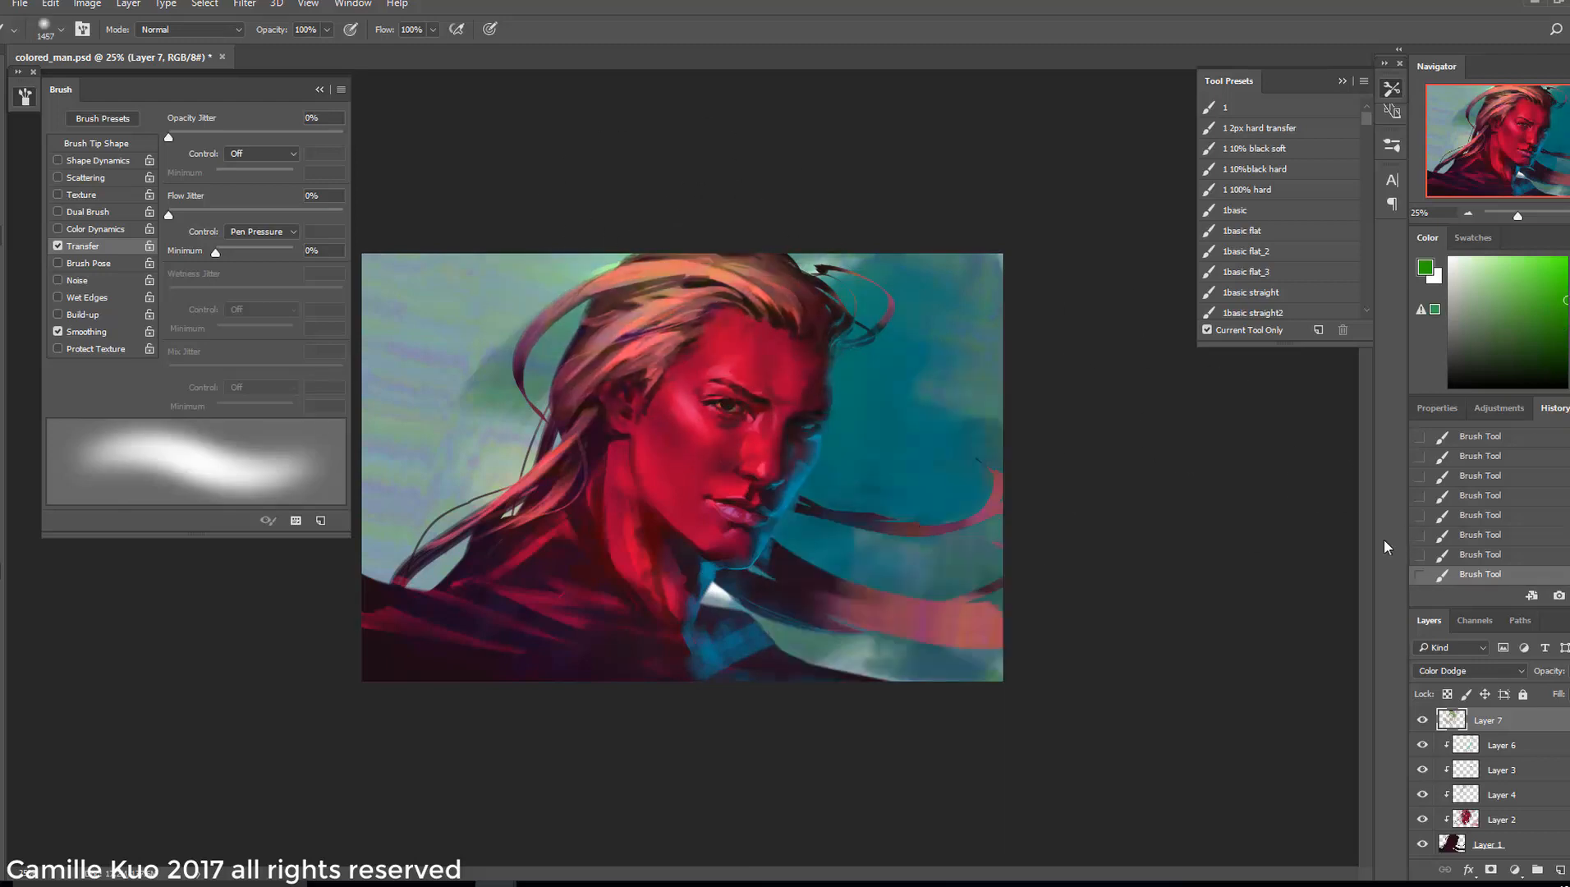
Step back through the glow strokes in the history and retry them over the hair and face
left_click(1502, 556)
left_click(1502, 535)
left_click(714, 324)
key("ctrl+z")
left_click(1479, 554)
mouse_move(707, 313)
left_mouse_down()
mouse_move(632, 355)
mouse_move(679, 457)
mouse_move(592, 390)
mouse_move(595, 420)
mouse_move(751, 419)
left_mouse_up()
left_click(1479, 534)
left_click(1479, 554)
Switch the colour to yellow-green and paint a soft glow down the hair, reverting the earlier test strokes
key("ctrl+minus")
left_click(1569, 356)
key("ctrl+z")
left_click_drag(525, 363, 774, 394)
left_click_drag(618, 427, 518, 467)
left_click(1460, 475)
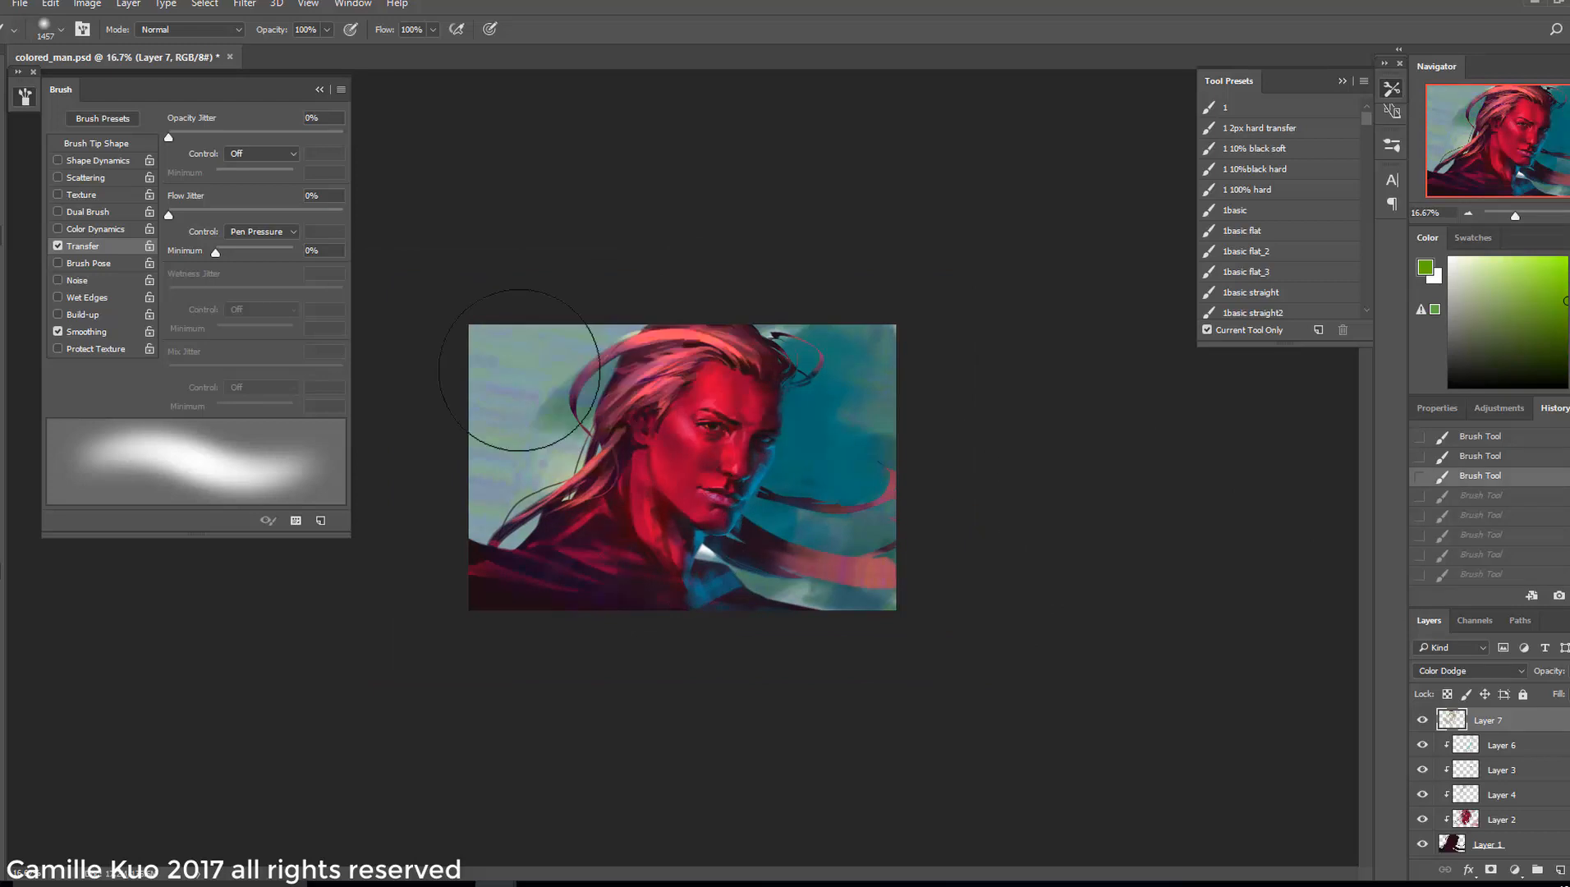
left_click_drag(683, 354, 636, 494)
Reduce the brush to 511 px and paint a soft glow along the lower hair strands
right_click(791, 458)
left_click_drag(991, 482, 981, 481)
right_click(784, 457)
left_click(625, 476)
right_click(654, 457)
left_click_drag(839, 484, 845, 484)
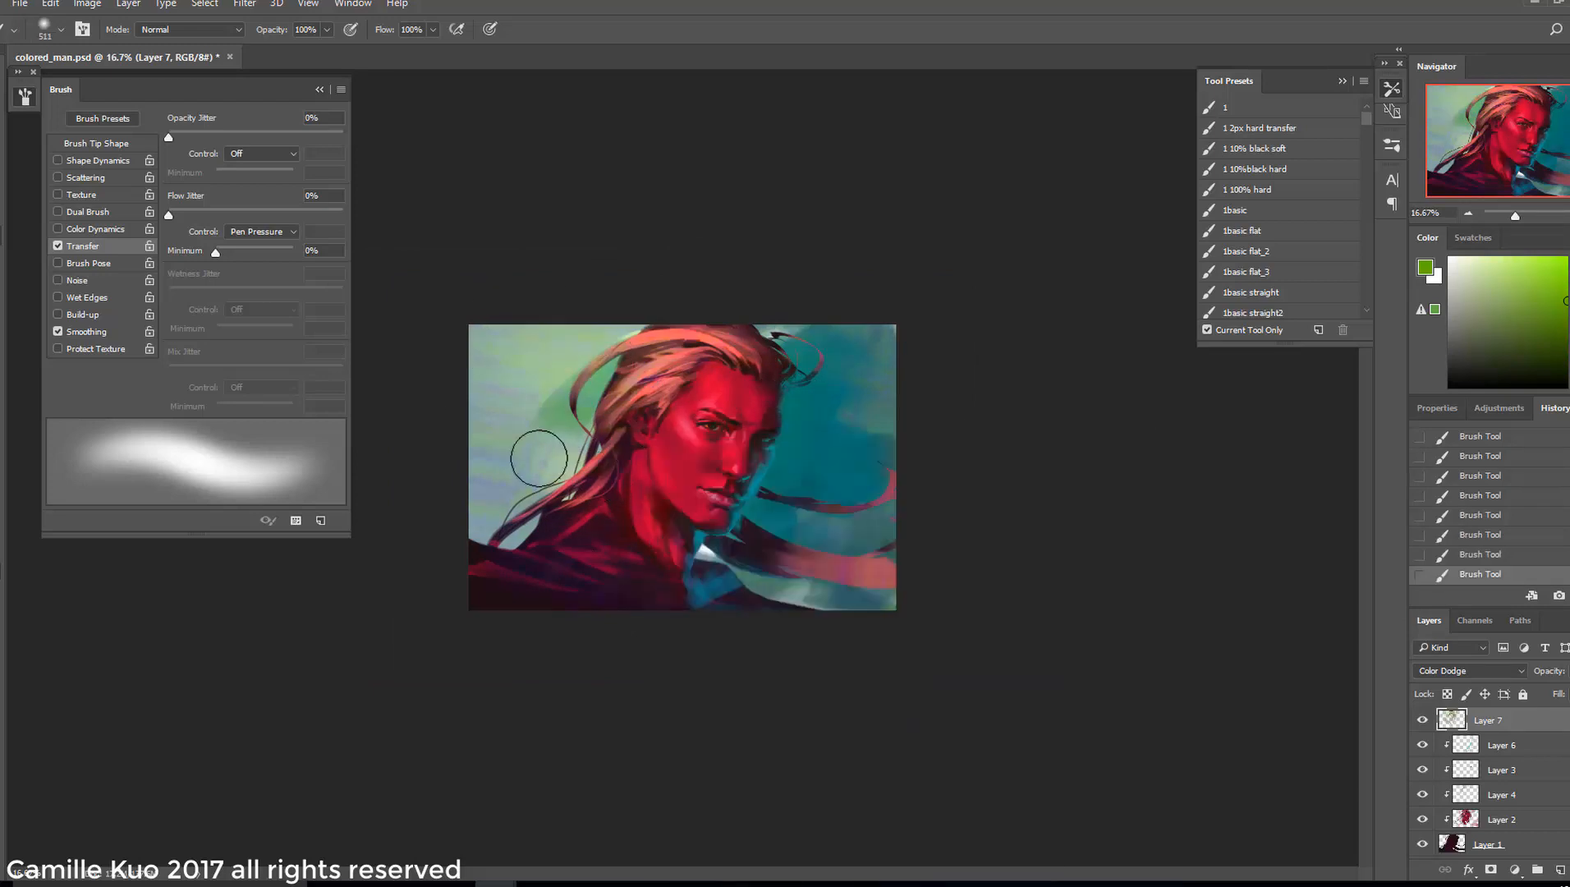
left_click_drag(586, 465, 525, 496)
Darken the background on Layer 5 with Levels by lowering its white output level
scroll(1511, 796, "down", 2)
left_click(1515, 826)
key("ctrl+l")
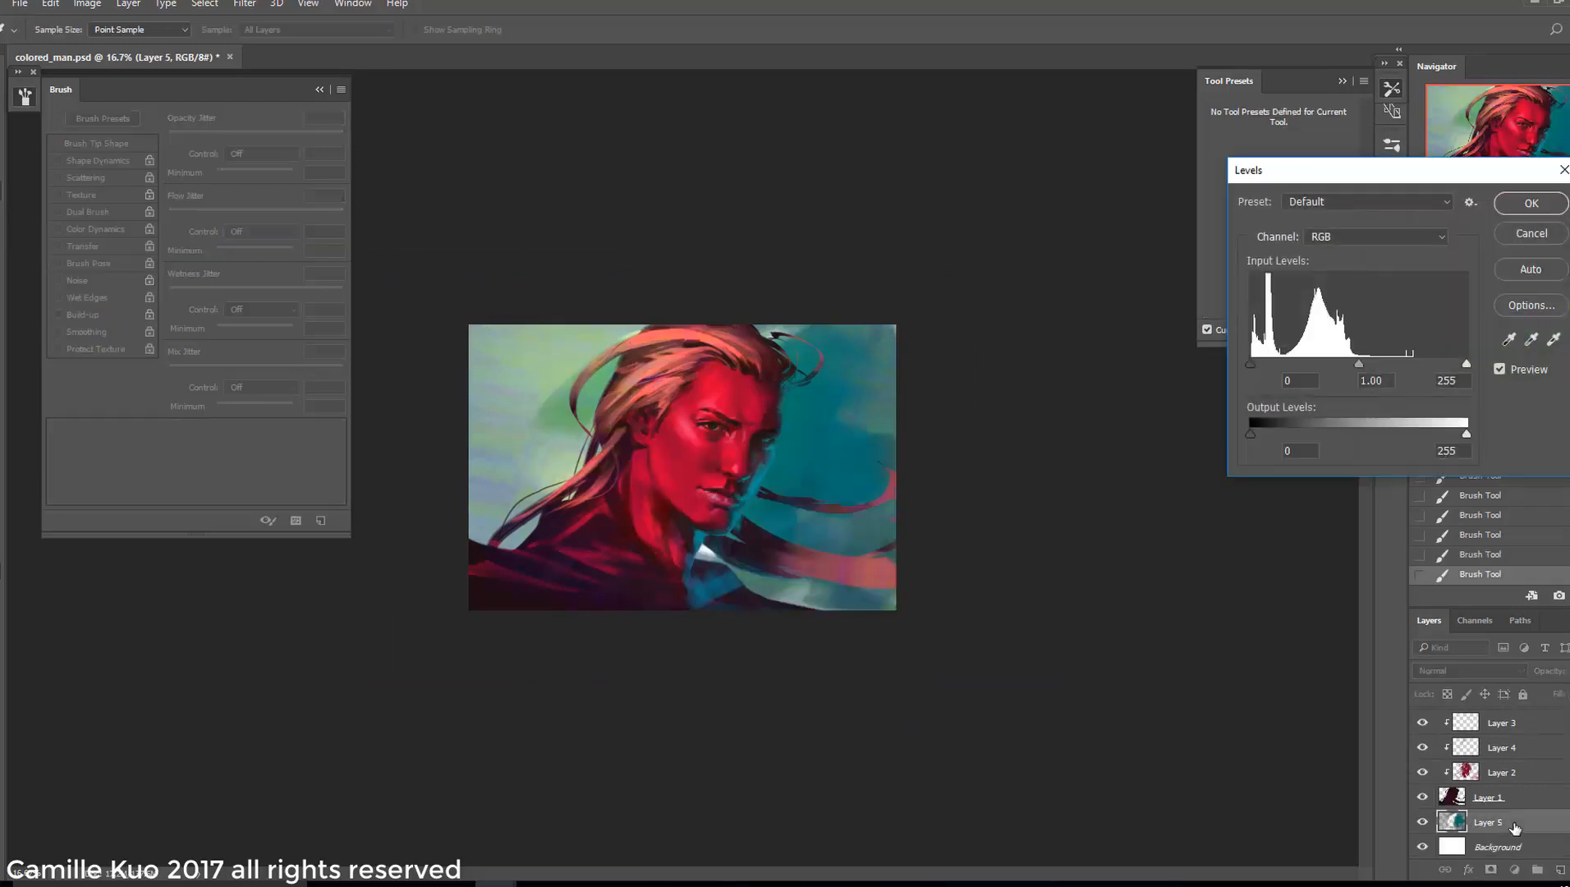
mouse_move(1466, 433)
left_mouse_down()
mouse_move(1316, 431)
mouse_move(1398, 432)
left_mouse_up()
left_click(1532, 206)
Duplicate Layer 5 and merge the copy down into it
right_click(1502, 821)
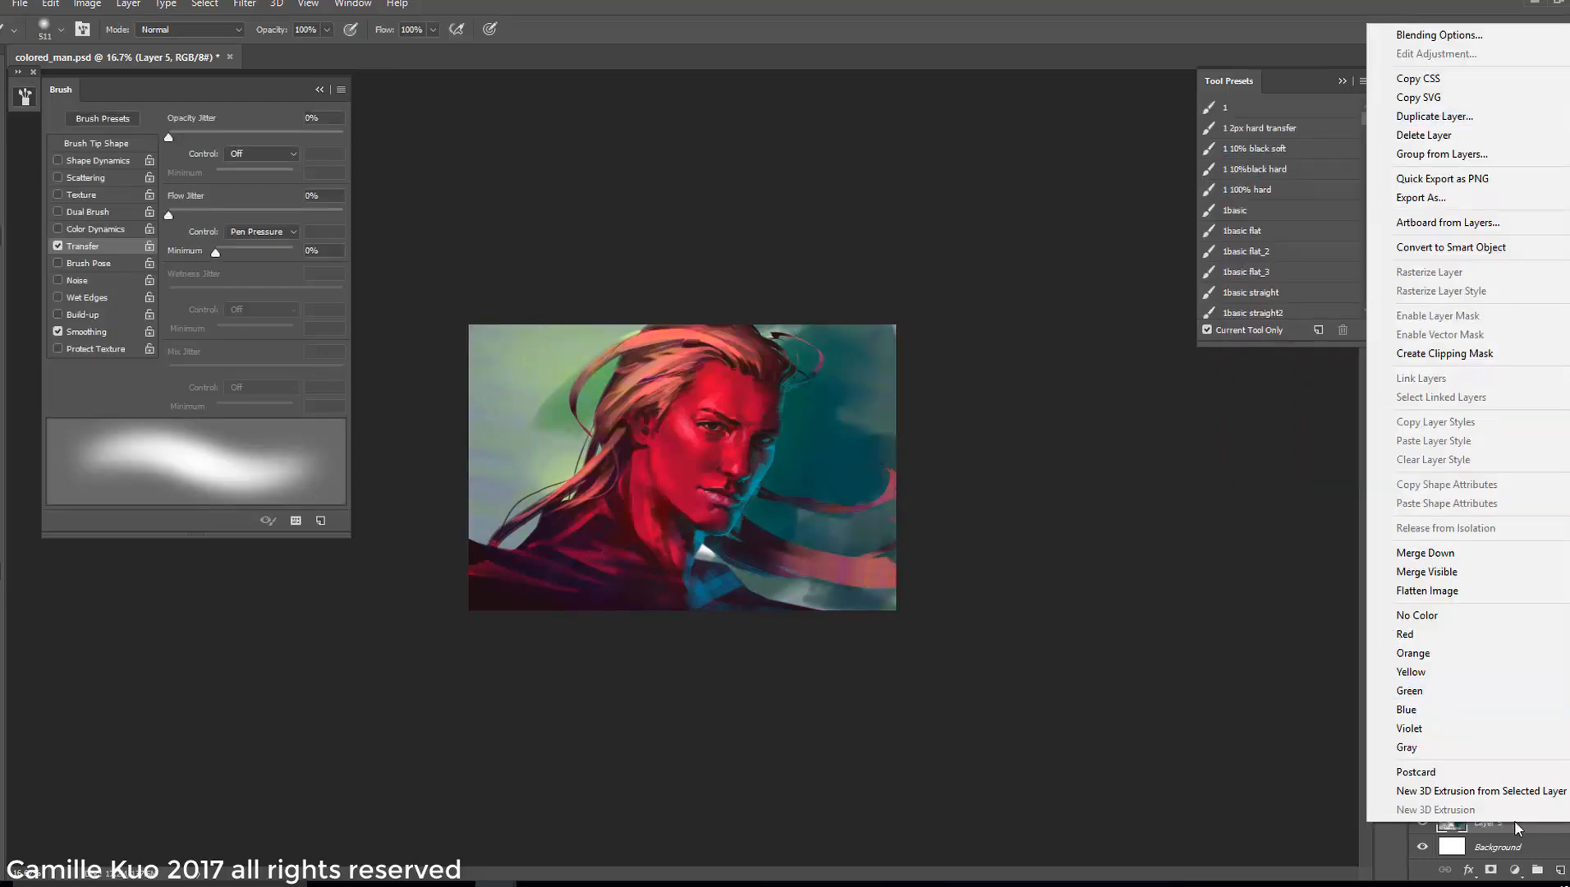
left_click(1467, 122)
left_click(957, 272)
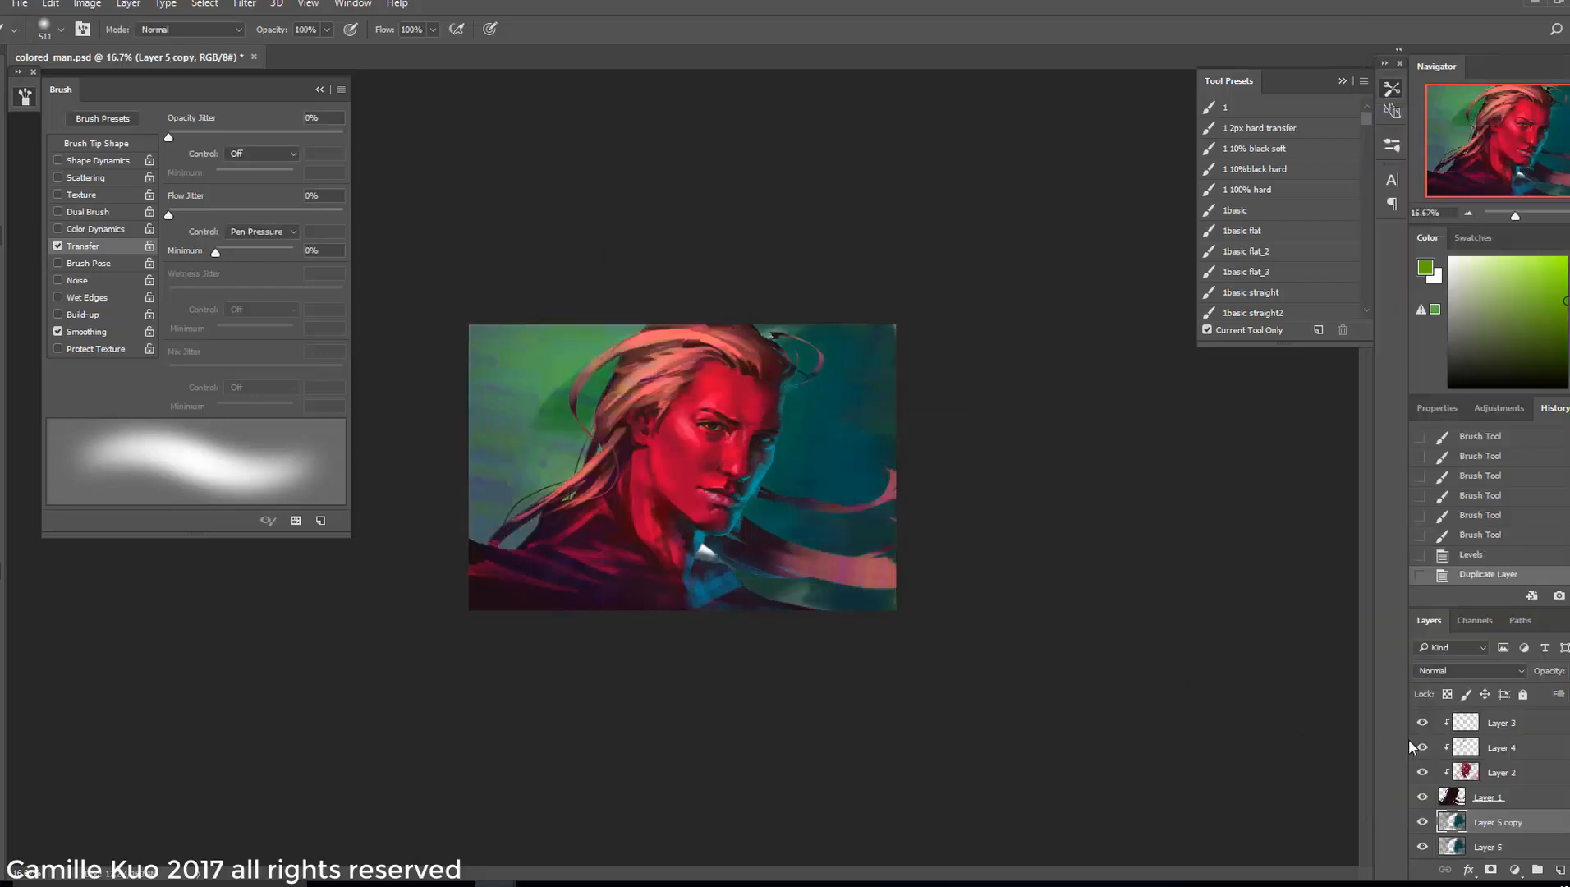
key("ctrl+e")
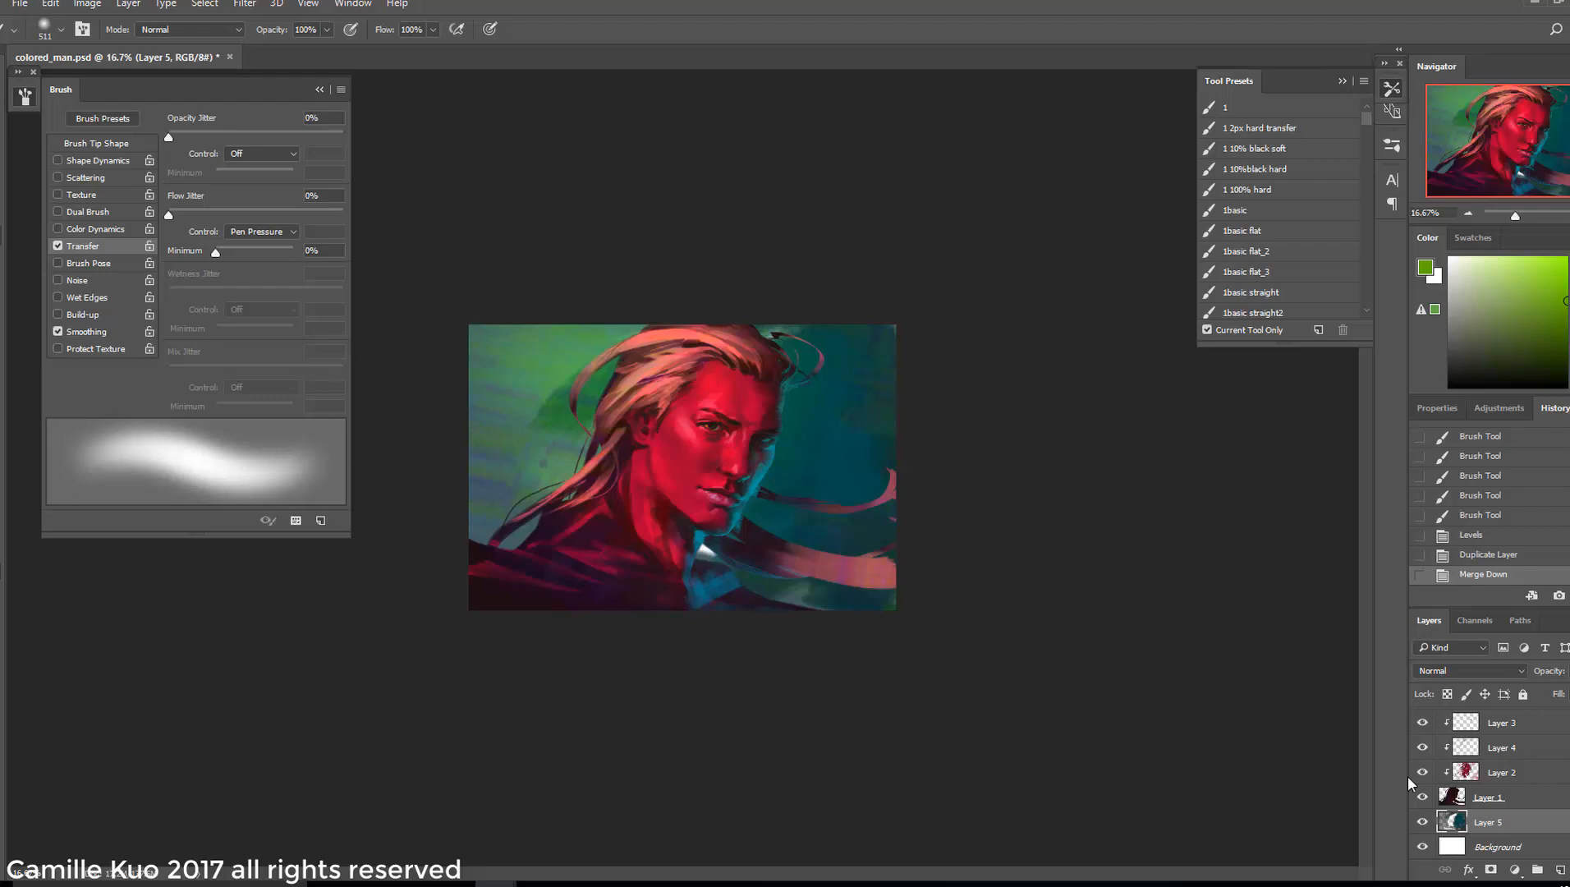
Set the saturation of Layer 5 to -21 with Hue/Saturation
key("ctrl+u")
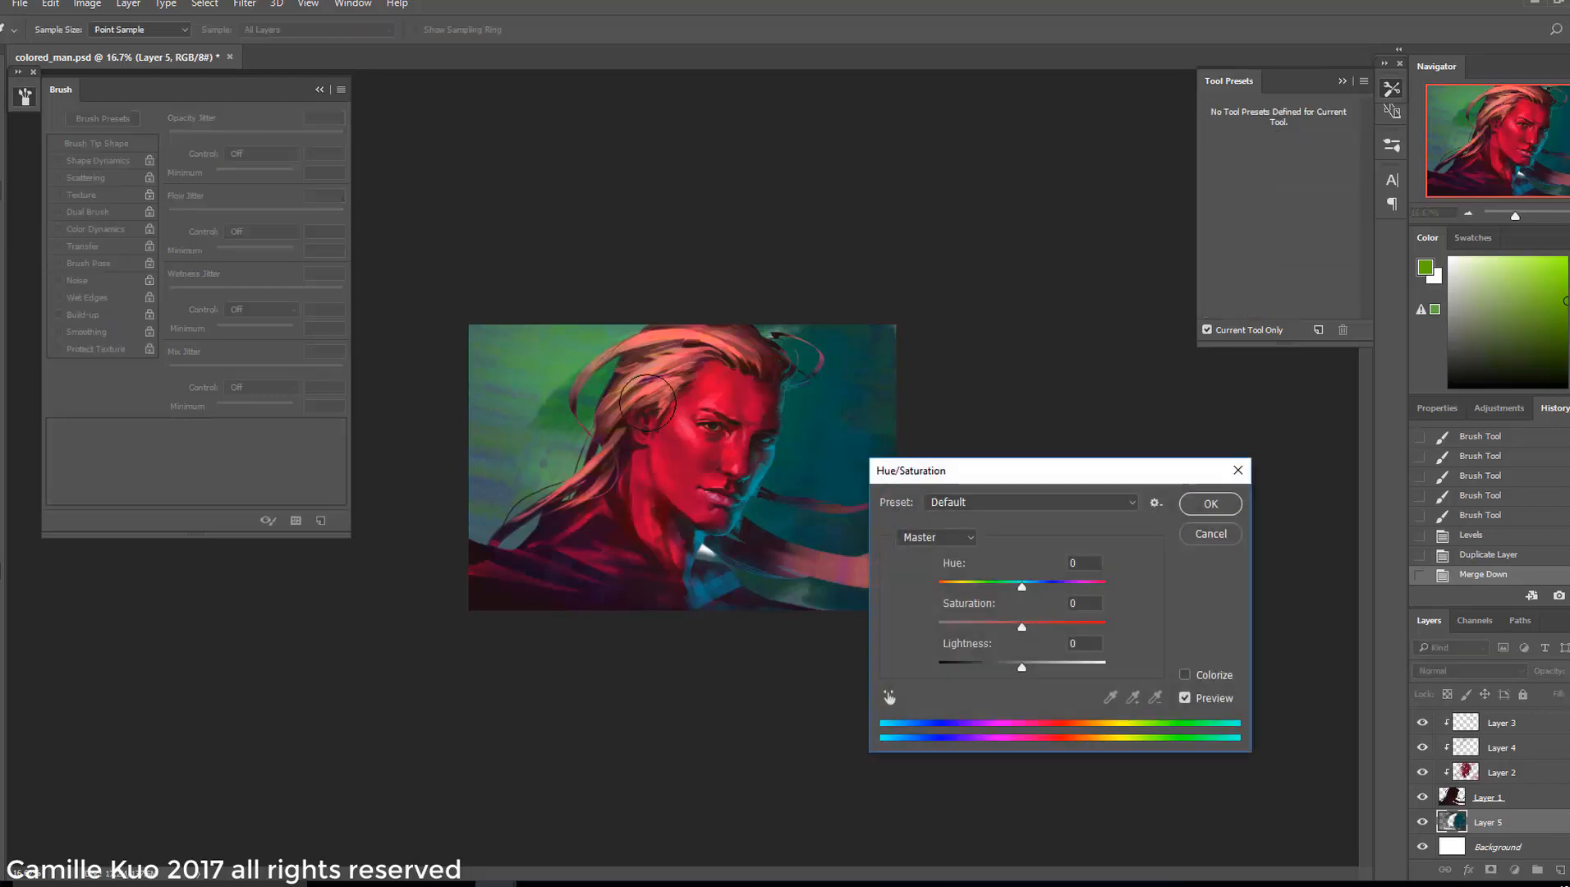
left_click_drag(1002, 467, 1002, 471)
mouse_move(1022, 631)
left_mouse_down()
mouse_move(984, 640)
mouse_move(1004, 648)
left_mouse_up()
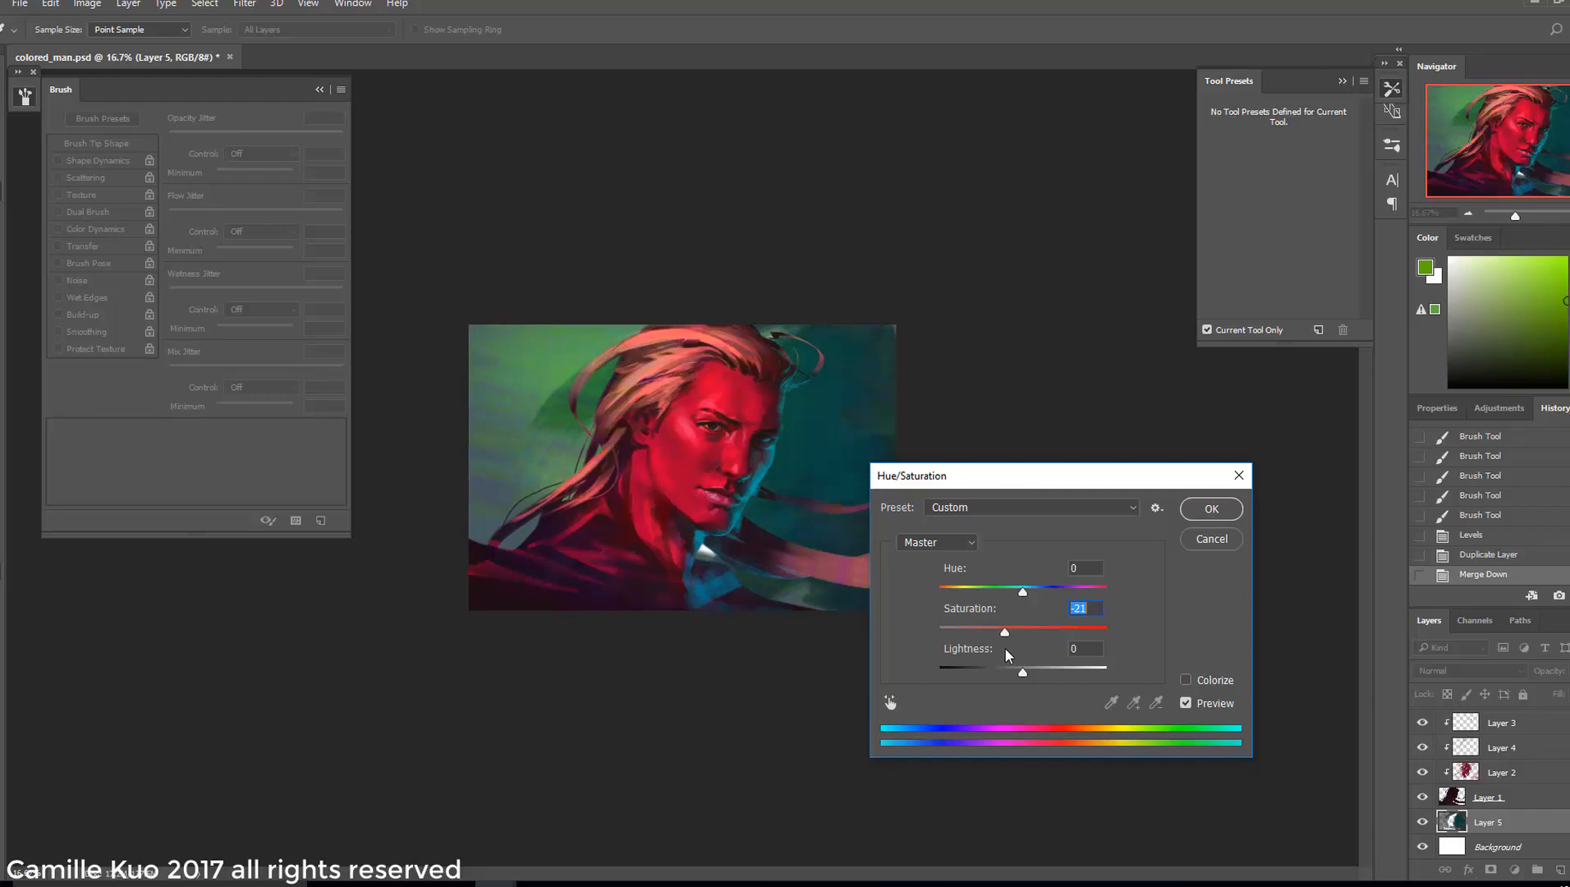
left_click(1215, 518)
Paint dark and sampled green strokes into the background behind the hair using a 417 px textured brush
right_click(655, 481)
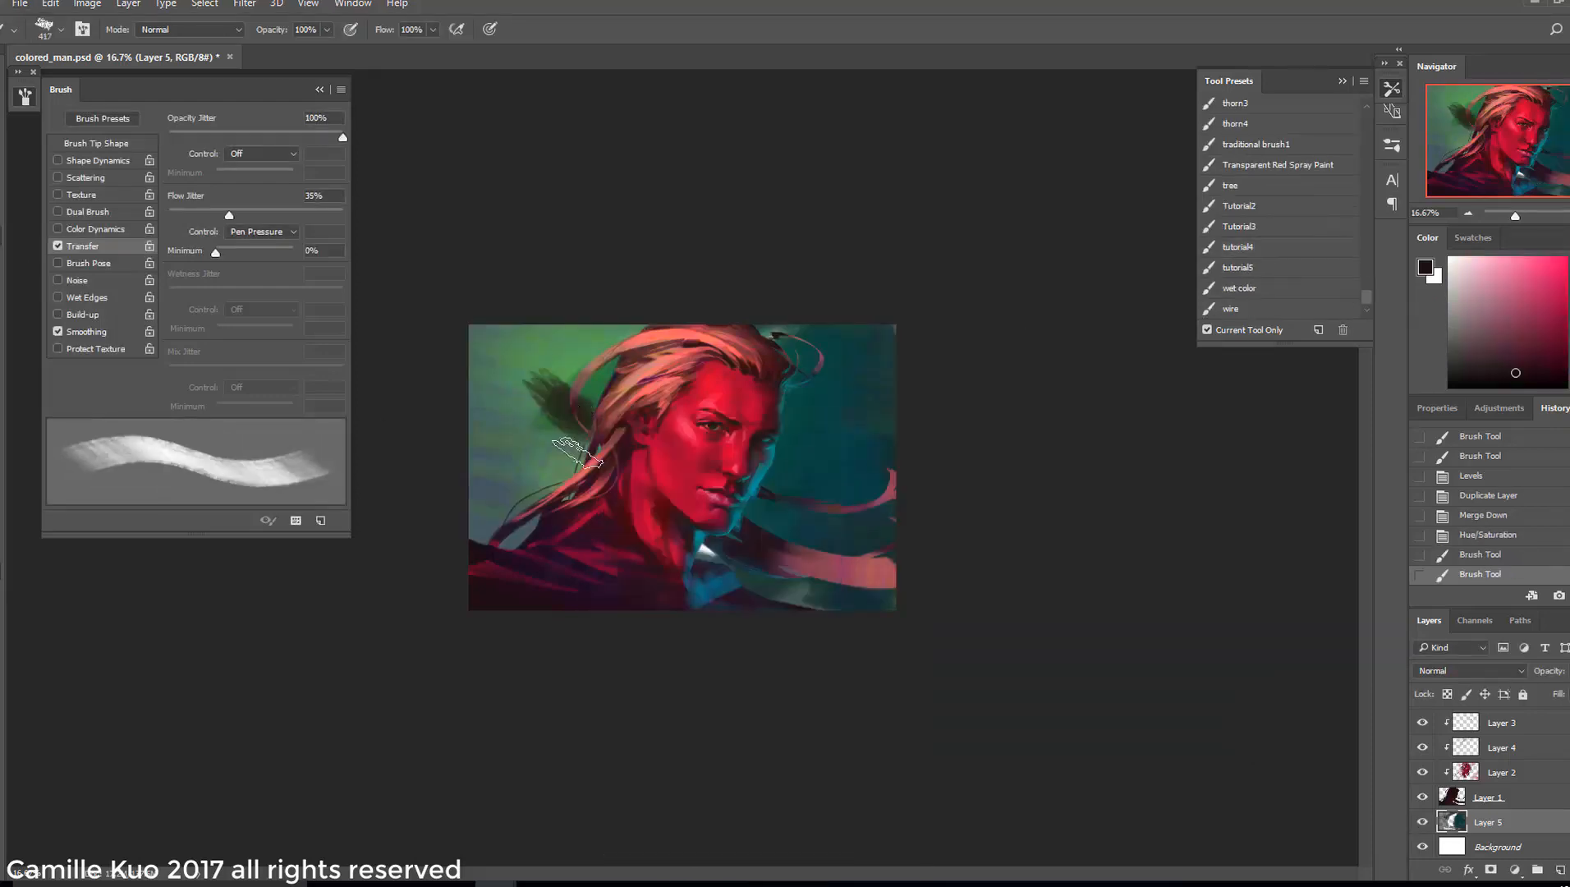
left_click(569, 398, "alt")
mouse_move(598, 412)
left_mouse_down()
mouse_move(561, 384)
mouse_move(591, 486)
mouse_move(589, 468)
left_mouse_up()
right_click(649, 438)
right_click(599, 438)
left_click(539, 482, "alt")
left_click_drag(628, 347, 560, 394)
left_click(537, 379, "alt")
Paint sampled teal tones into the background in front of the face and around the loose hair curl
right_click(775, 439)
mouse_move(870, 361)
left_mouse_down()
mouse_move(847, 341)
mouse_move(928, 403)
left_mouse_up()
left_click(854, 394, "alt")
left_click(1486, 515)
mouse_move(854, 357)
left_mouse_down()
mouse_move(907, 357)
mouse_move(831, 364)
left_mouse_up()
left_click(871, 354, "alt")
left_click(831, 368, "alt")
left_click_drag(591, 365, 637, 366)
left_click(858, 390, "alt")
left_click_drag(858, 369, 846, 353)
Paint with a smaller brush and sampled colours behind the hair and in the lower background below the chin
right_click(691, 435)
left_click_drag(878, 465, 857, 465)
left_click_drag(530, 357, 585, 353)
left_click(511, 407, "alt")
right_click(747, 446)
left_click(666, 476, "alt")
left_click(800, 593, "alt")
left_click(557, 455, "alt")
left_click_drag(698, 542, 796, 597)
Paint a broad sampled teal stroke across the upper-left background with a 2874 px brush, and reduce the brush to 354 px
right_click(795, 460)
left_click(862, 398, "alt")
right_click(751, 386)
left_click_drag(940, 439, 968, 439)
left_click_drag(582, 312, 482, 295)
right_click(762, 432)
left_click_drag(928, 457, 911, 456)
left_click(535, 430, "alt")
Set flow jitter to 100%, opacity jitter to 0% and brush size to 1457 px, and try a stroke behind the hair
left_click_drag(229, 215, 343, 215)
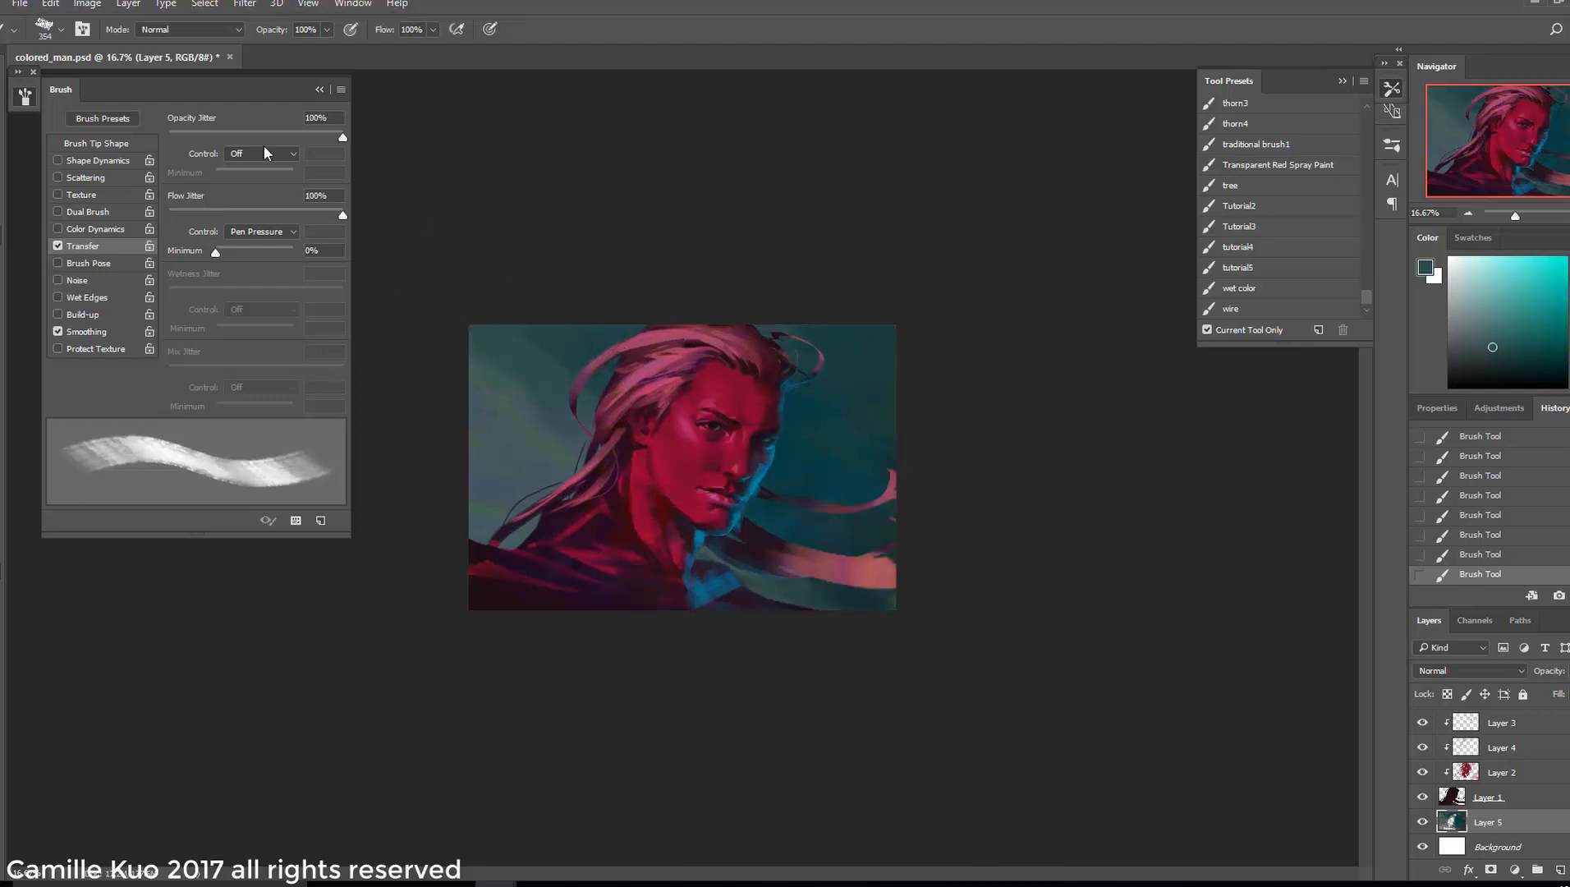
left_click_drag(343, 138, 168, 138)
right_click(730, 449)
left_click_drag(878, 471, 890, 471)
left_click(578, 356, "alt")
left_click_drag(609, 329, 546, 361)
key("ctrl+z")
Paint sampled strokes into the background left of the hair, enlarging the brush to 1102 px
right_click(700, 458)
left_click_drag(863, 482, 853, 482)
left_click_drag(502, 386, 566, 353)
right_click(666, 484)
left_click_drag(839, 483, 851, 482)
left_click(502, 402, "alt")
left_click_drag(501, 362, 538, 415)
Rotate the brush tip to a steeper angle and paint sampled strokes down the far-left background, undoing unwanted ones
right_click(688, 416)
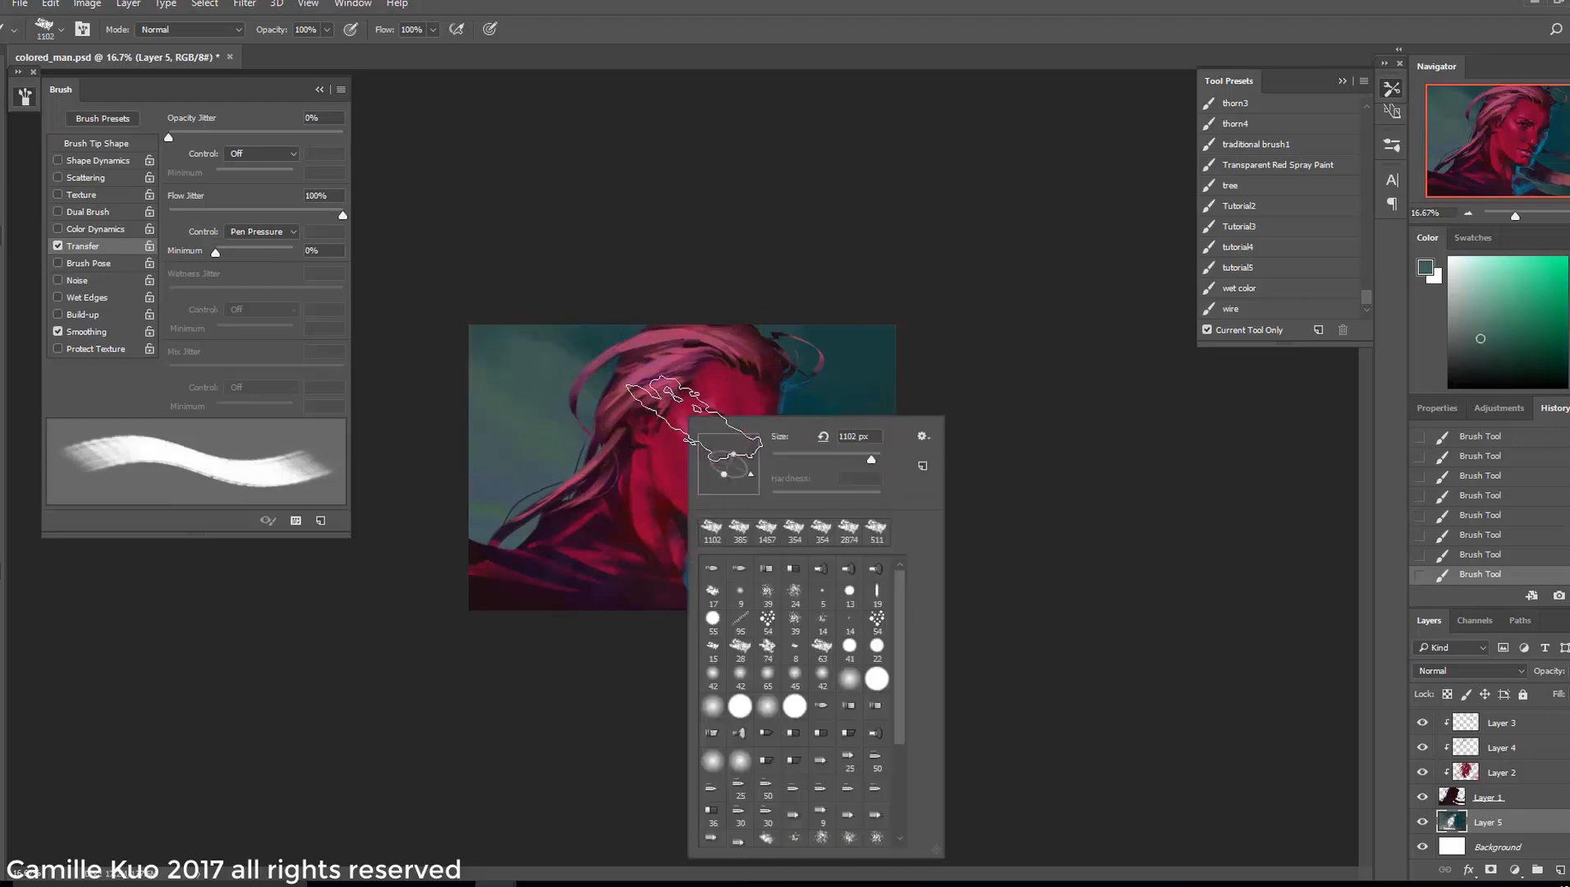
left_click_drag(750, 472, 736, 486)
left_click(537, 405, "alt")
left_click_drag(500, 349, 518, 458)
left_click(533, 411, "alt")
left_click(541, 444, "alt")
key("ctrl+z")
key("ctrl+z")
left_click(496, 334, "alt")
mouse_move(496, 328)
left_mouse_down()
mouse_move(550, 361)
mouse_move(515, 409)
left_mouse_up()
Raise the saturation of Layer 5 with Hue/Saturation and show Layer 7 again
key("ctrl+u")
left_click_drag(1022, 632, 1083, 644)
left_click_drag(1026, 485, 1091, 488)
mouse_move(1147, 637)
left_mouse_down()
mouse_move(1110, 638)
mouse_move(1153, 644)
left_mouse_up()
left_click(1275, 513)
scroll(1486, 772, "up", 2)
left_click(1422, 720)
Try clipping Layer 7 to the layers below, and compare the history states before and after the Hue/Saturation change
left_click(1504, 729, "alt")
left_click(1502, 744)
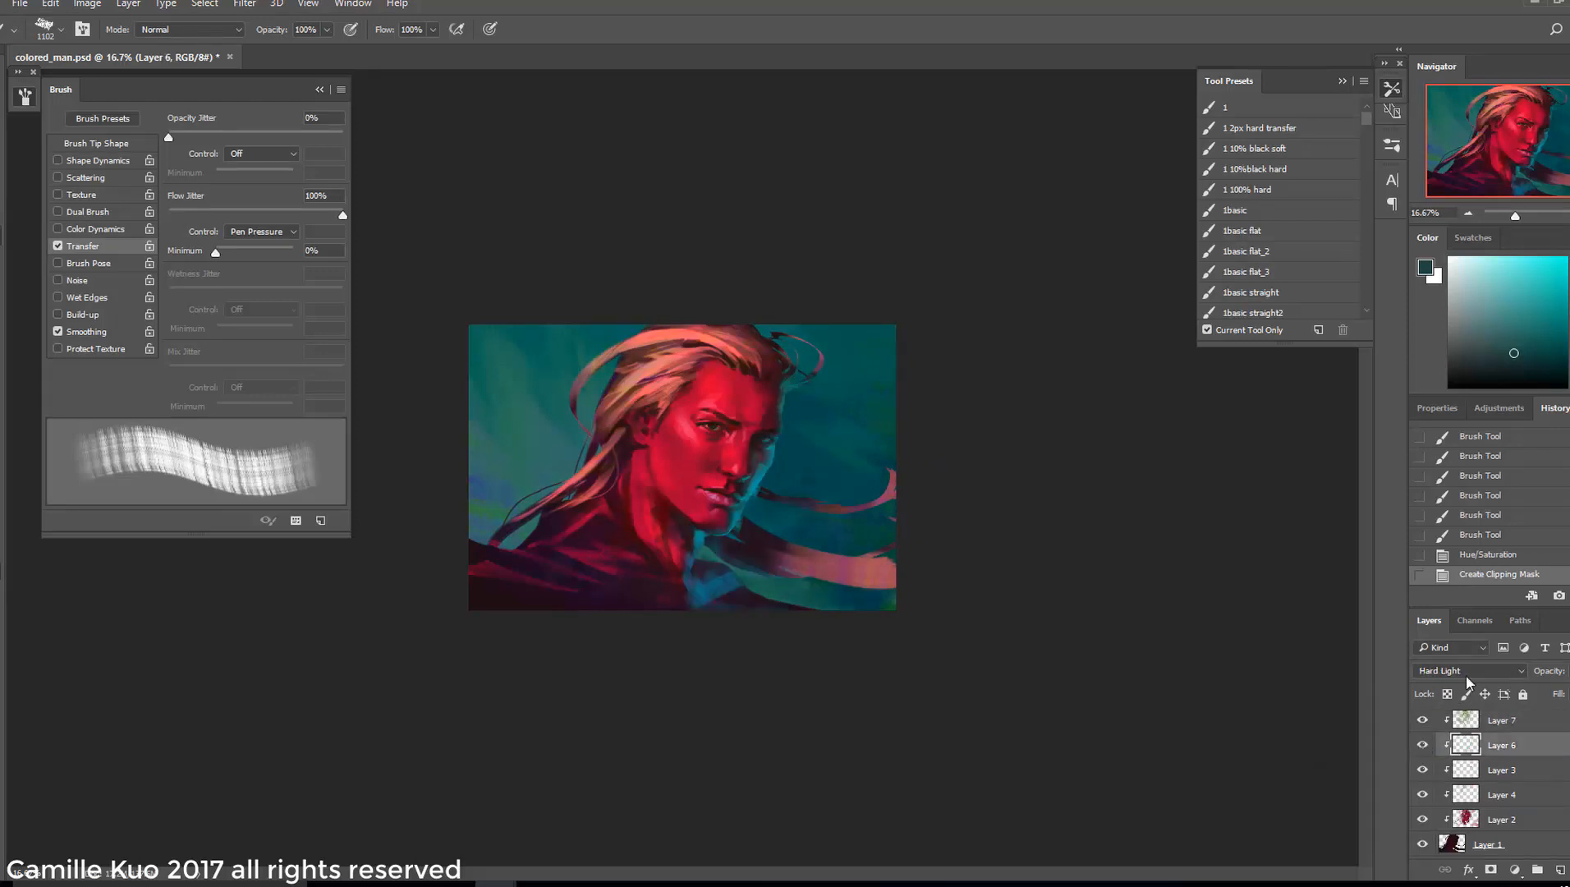
left_click(1479, 534)
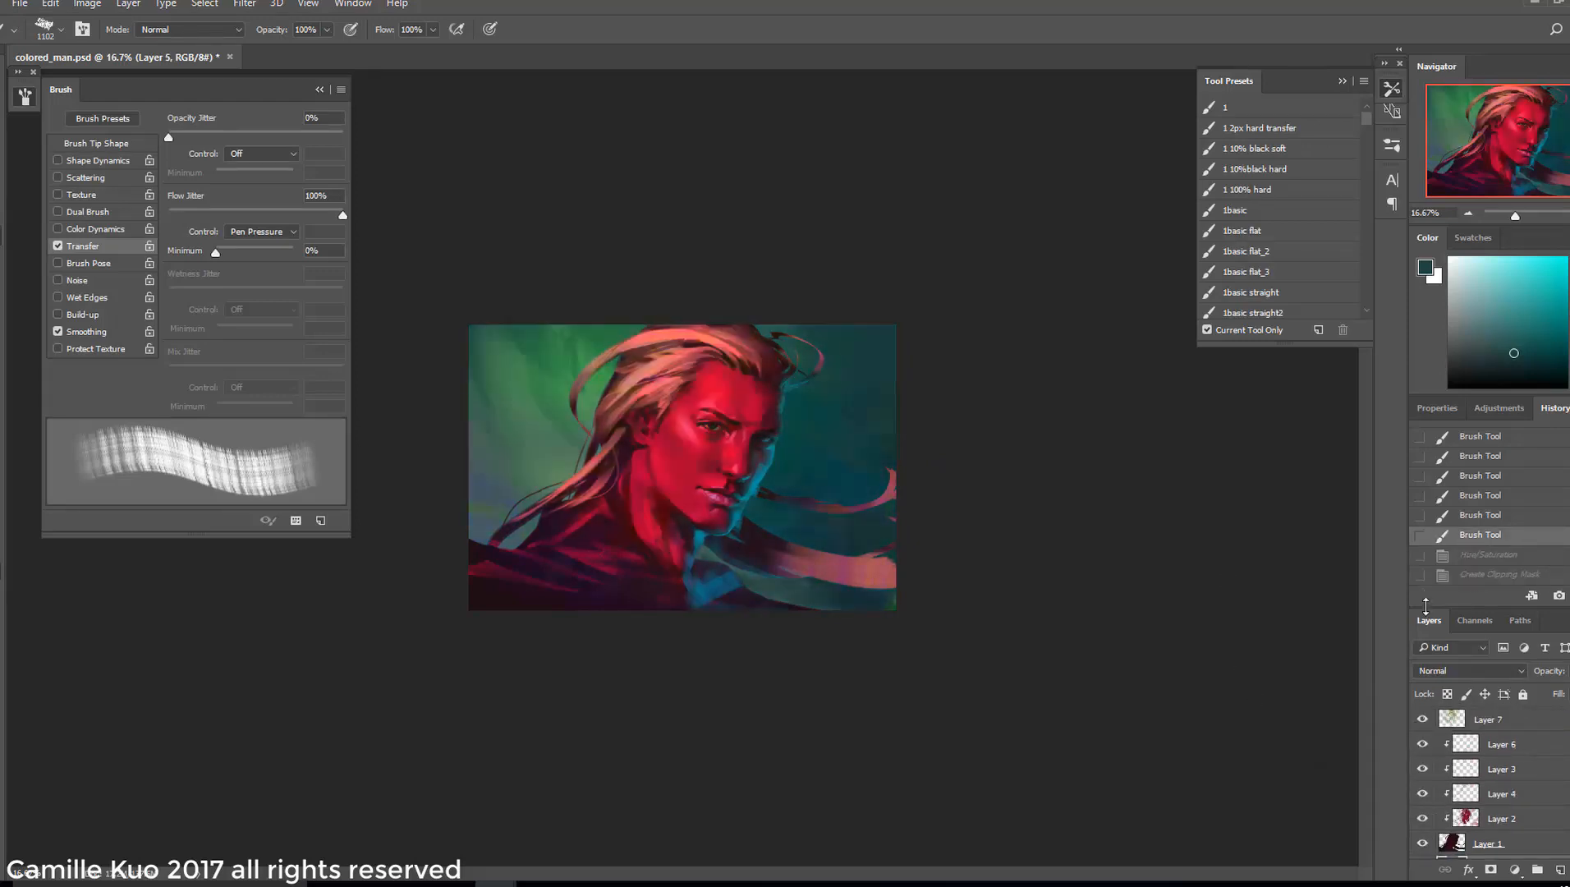
left_click(1481, 574)
scroll(1421, 723, "up", 1)
left_click(1421, 721)
left_click(1465, 556)
left_click(1459, 537)
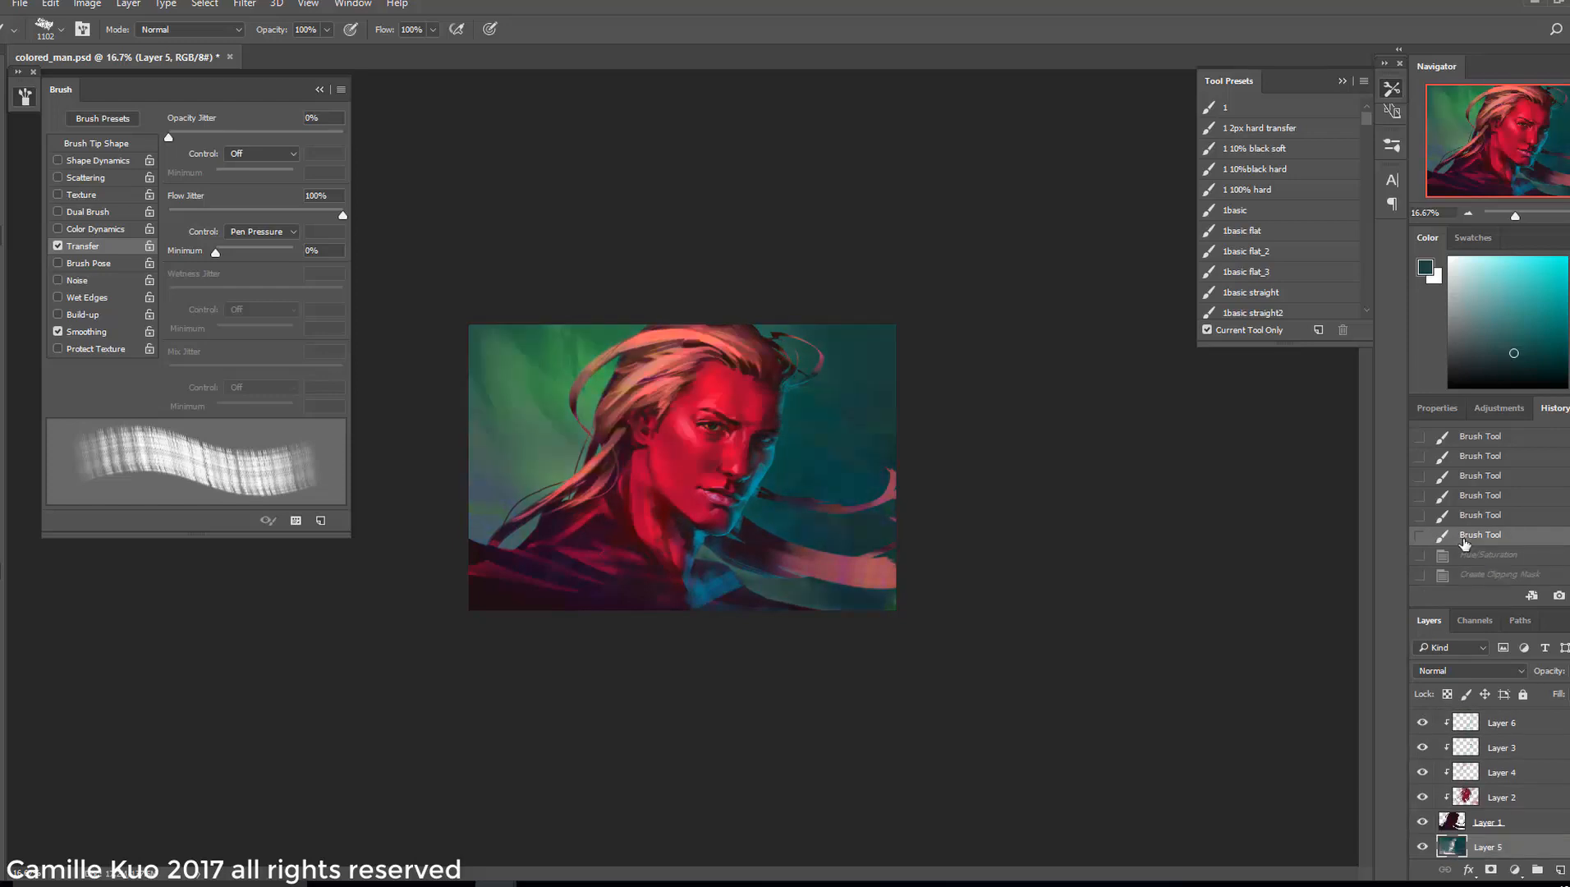
left_click(1470, 553)
Smudge the blue rim light along the jaw on Layer 6 with a 168 px Smudge tool
key("ctrl+plus")
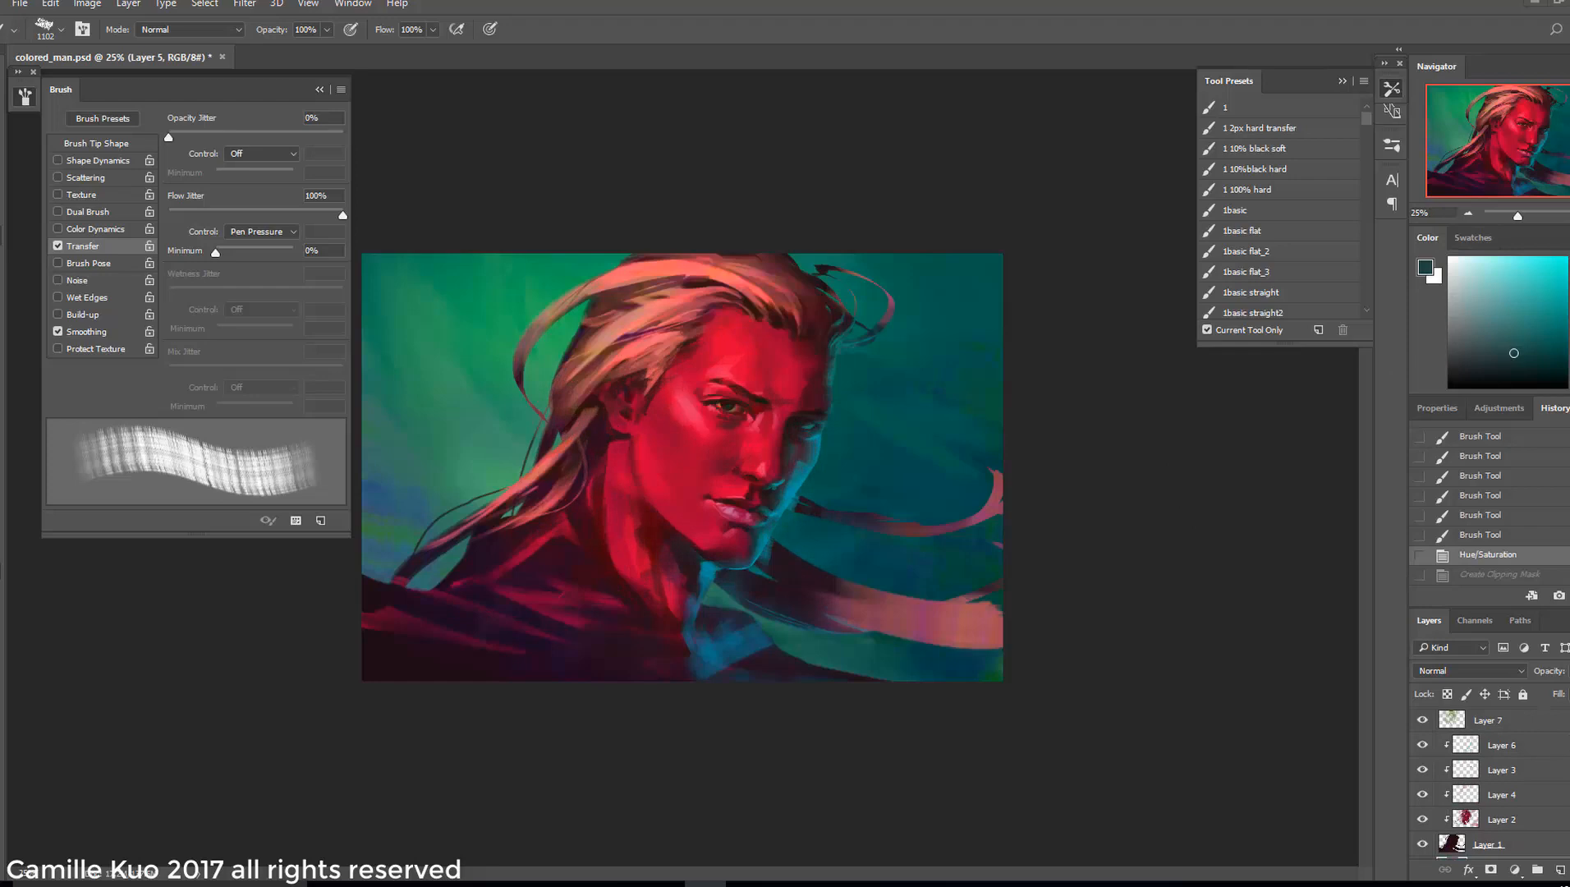
left_click(1422, 744)
left_click(1422, 745)
left_click(1500, 745)
left_click(2, 125)
left_click(2, 345)
right_click(859, 550)
left_click(859, 551)
left_click_drag(767, 550, 779, 538)
left_click_drag(772, 546, 765, 562)
left_click_drag(779, 542, 770, 558)
left_click_drag(769, 560, 774, 554)
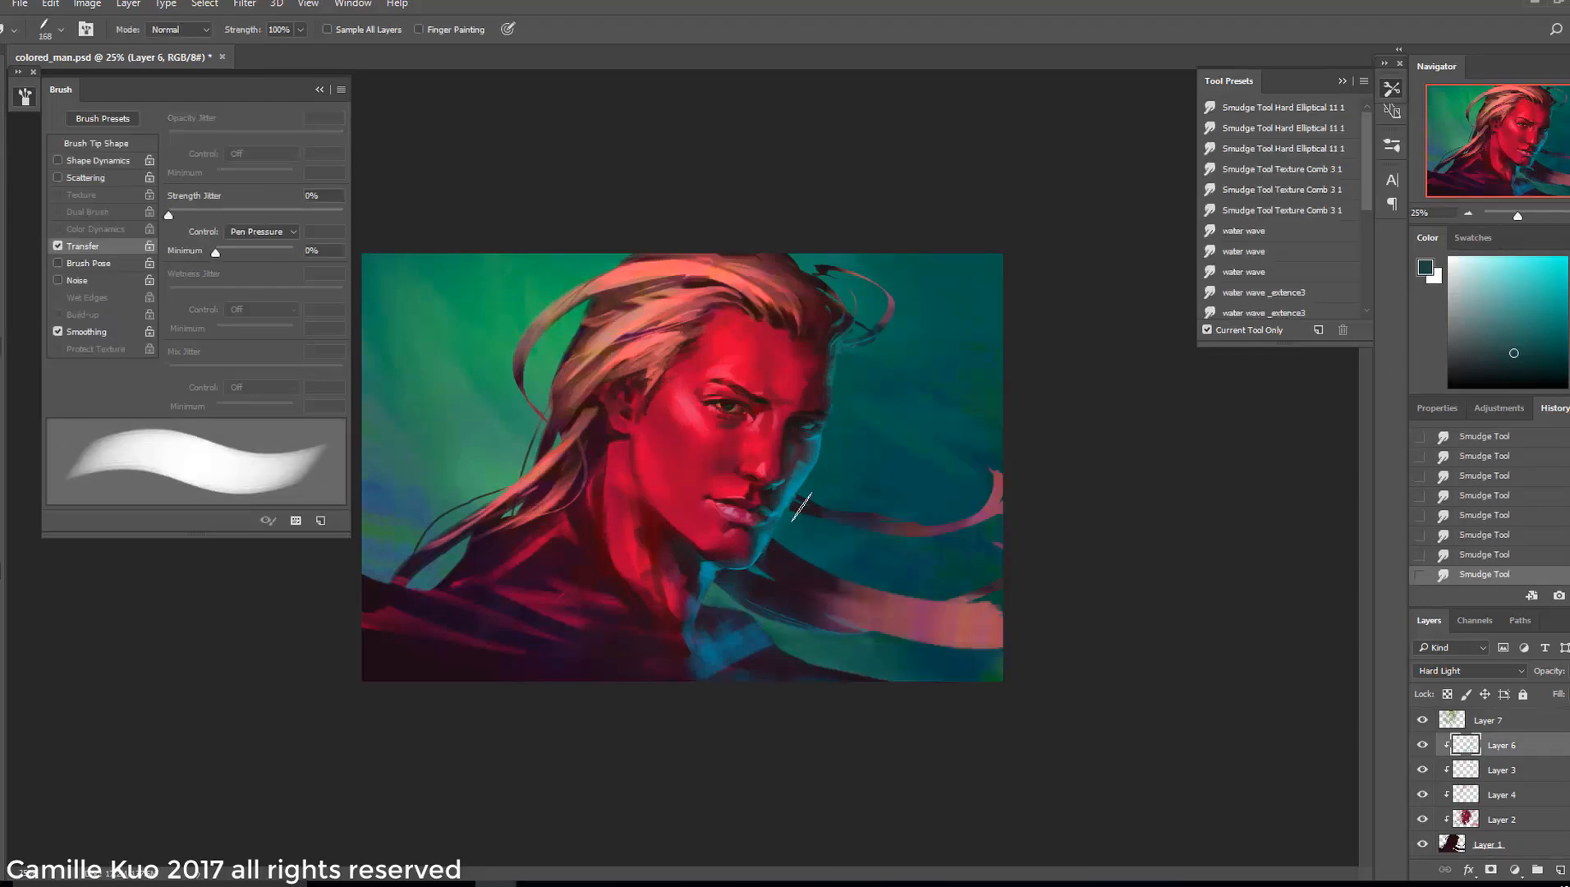
left_click(1568, 213)
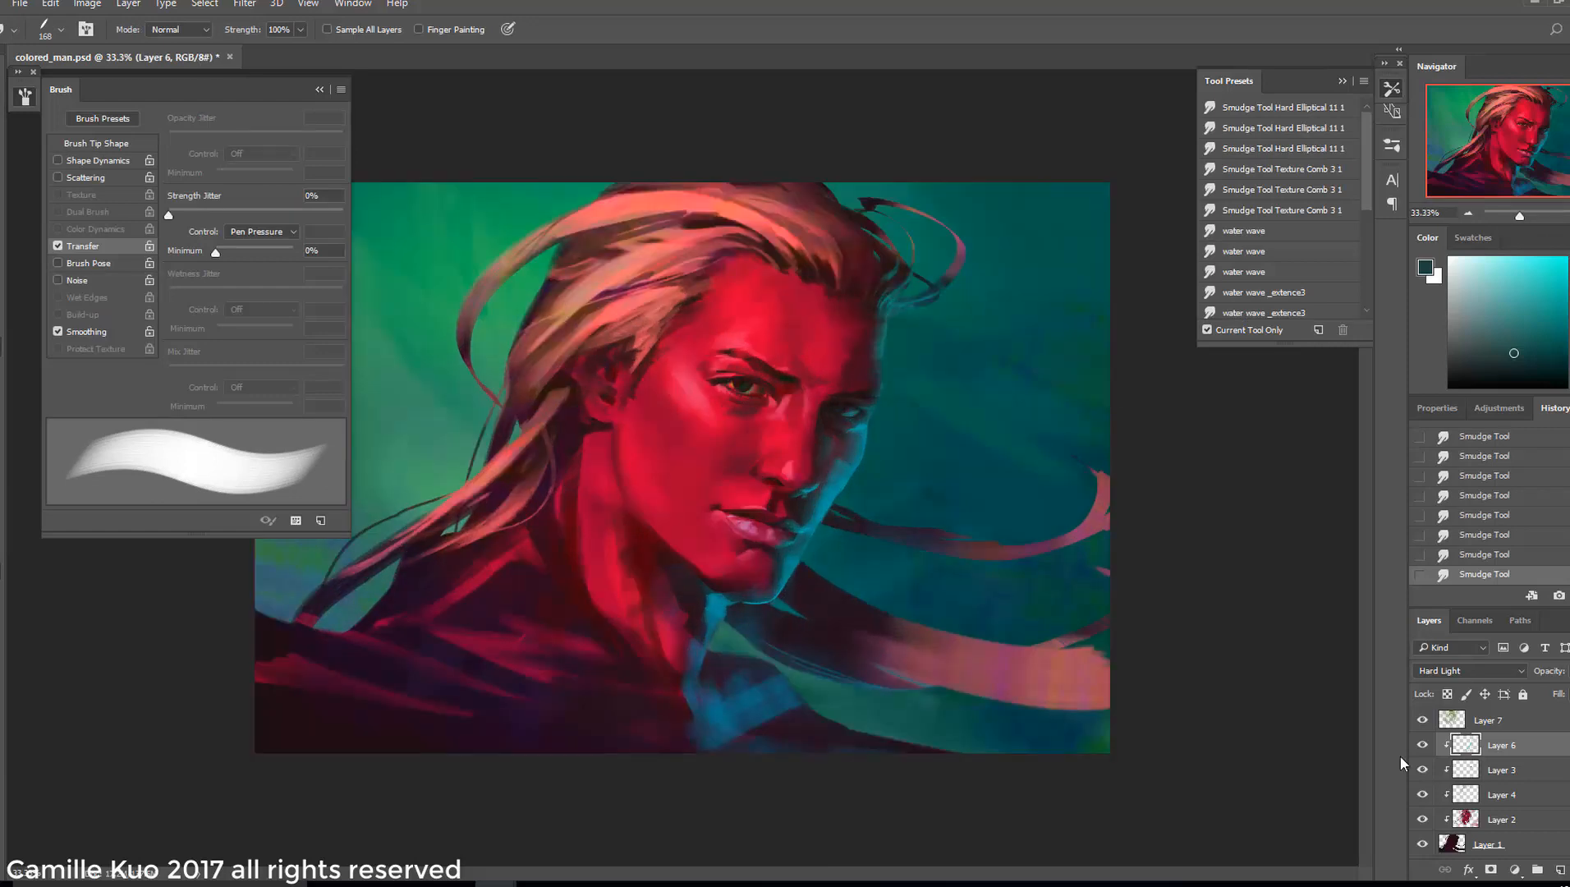
Lower the opacity of the Color Dodge Layer 7
left_click(1467, 213)
left_click(1487, 720)
left_click(1568, 671)
left_click_drag(1569, 694, 1564, 694)
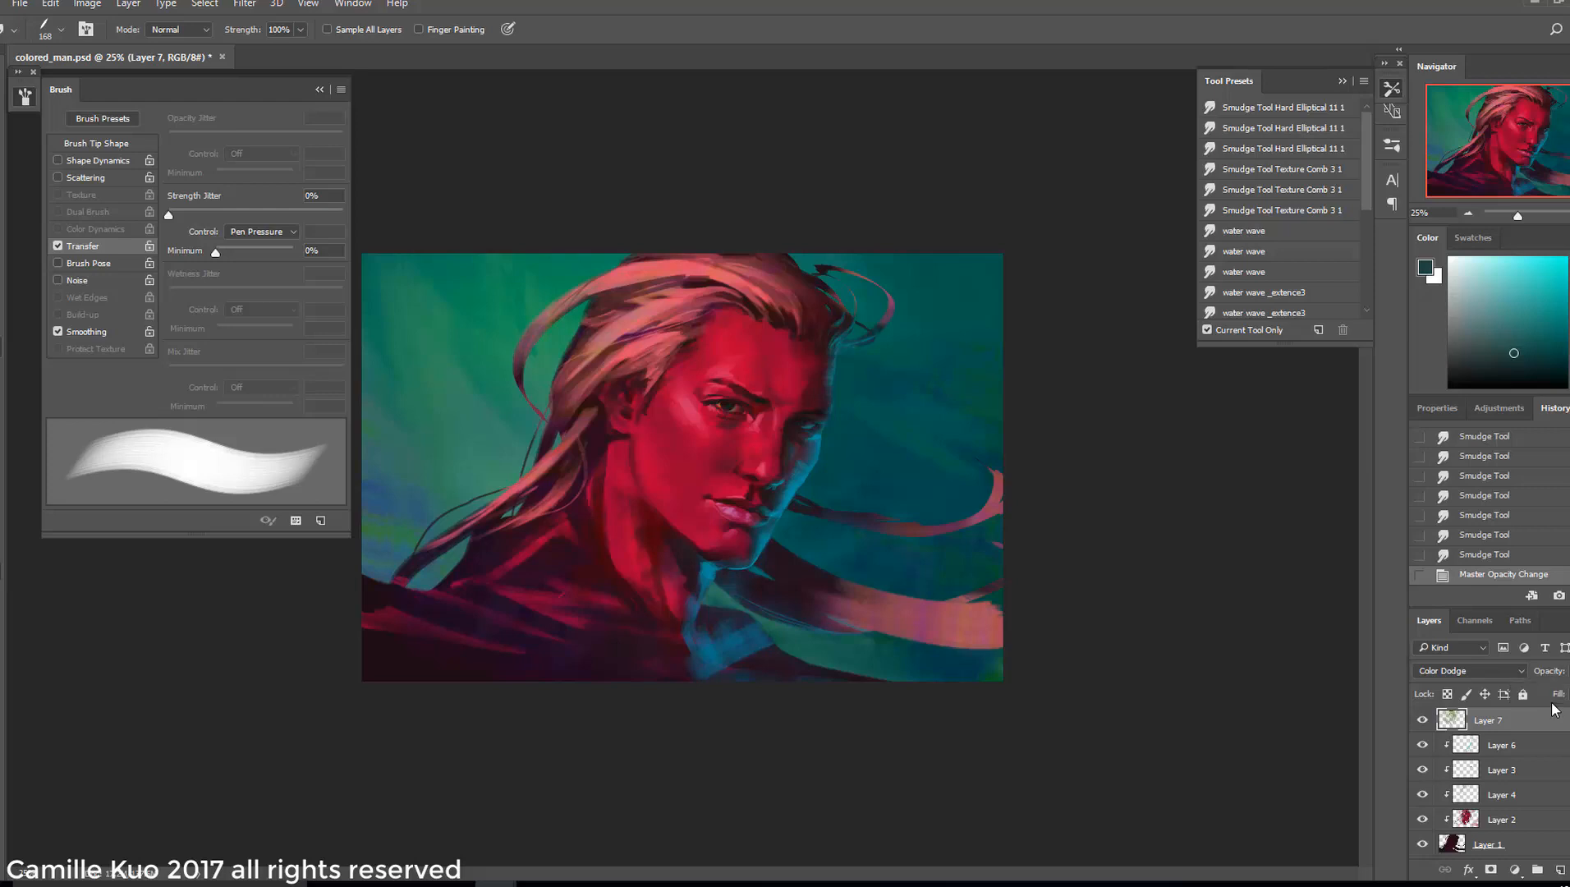
Compare the painting with and without Layer 6, and add a new layer above Layer 7
left_click(1521, 755)
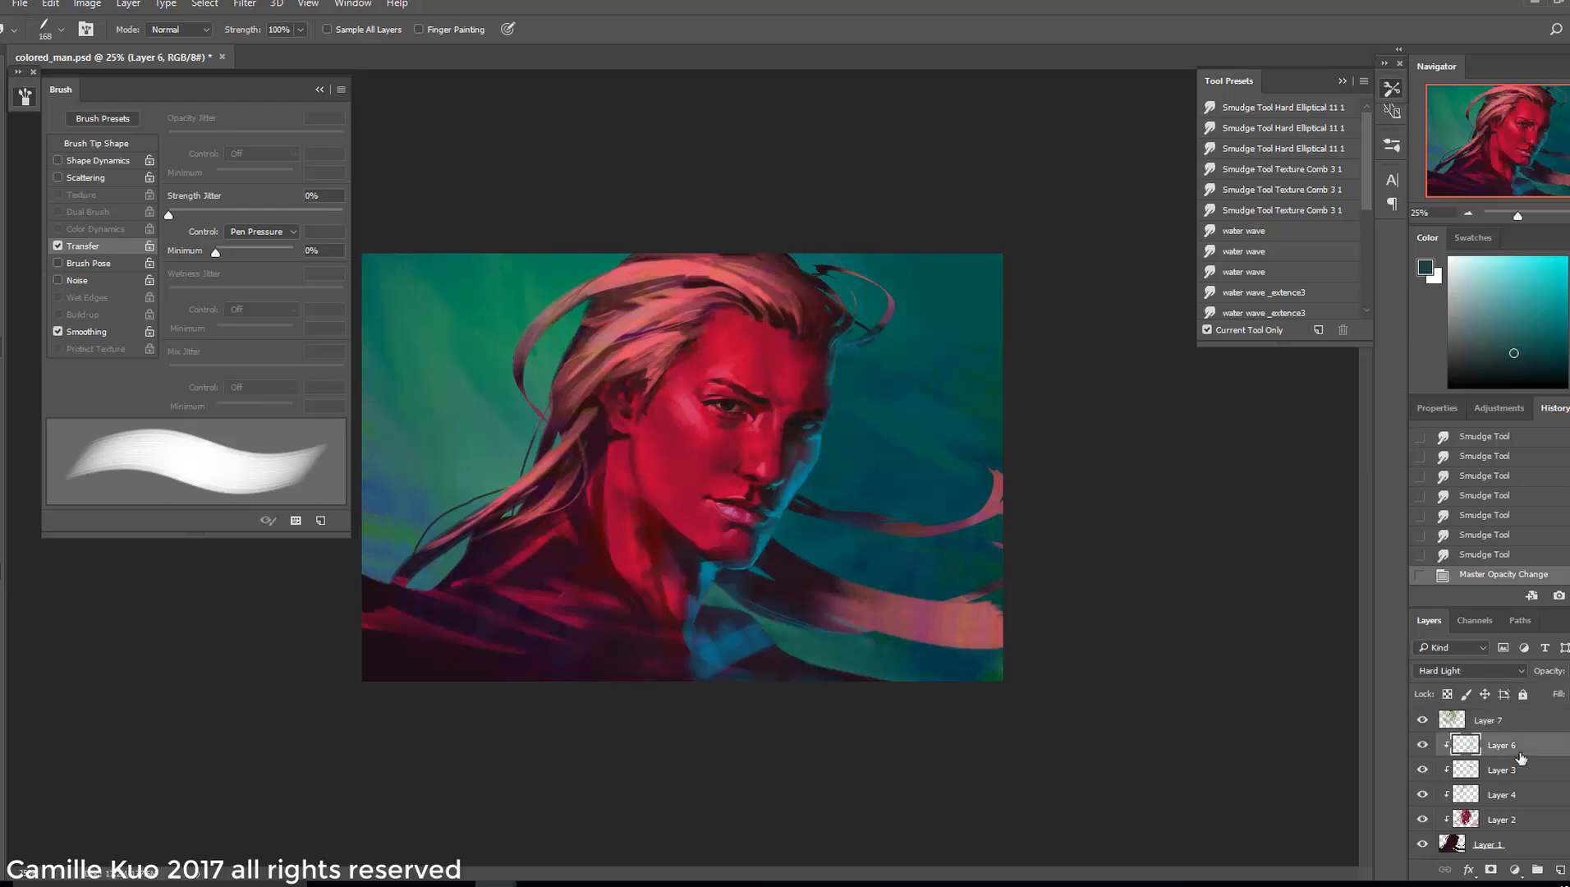
left_click(1416, 746)
left_click(1420, 746)
left_click(1478, 720)
left_click(1559, 870)
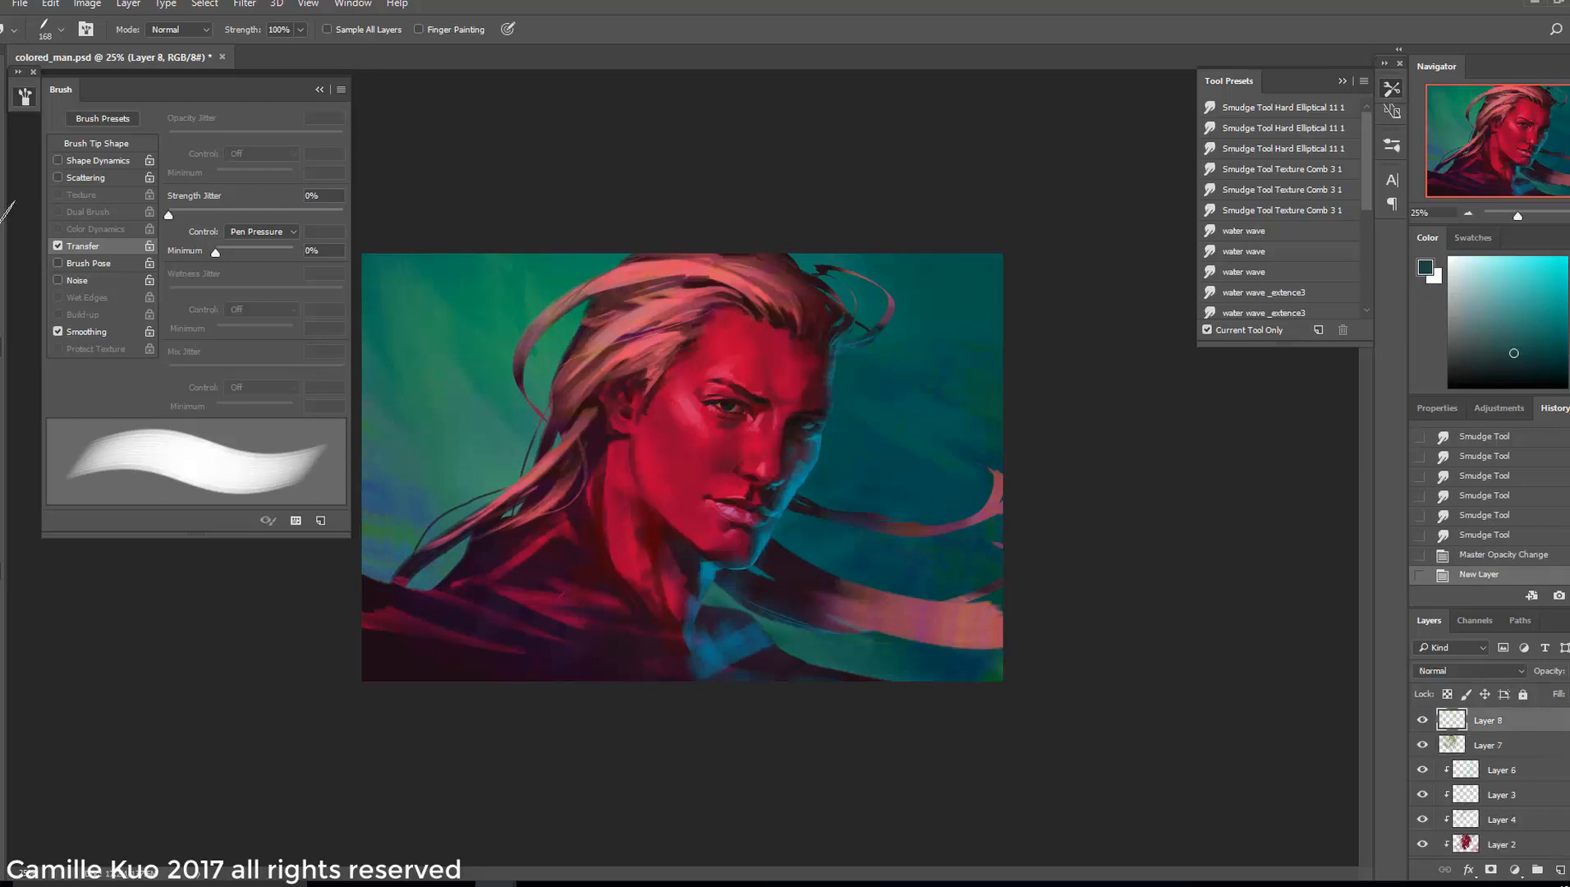
Paint fine blue strokes beside the face on the new layer with a thin 20 px brush
key("b")
right_click(900, 476)
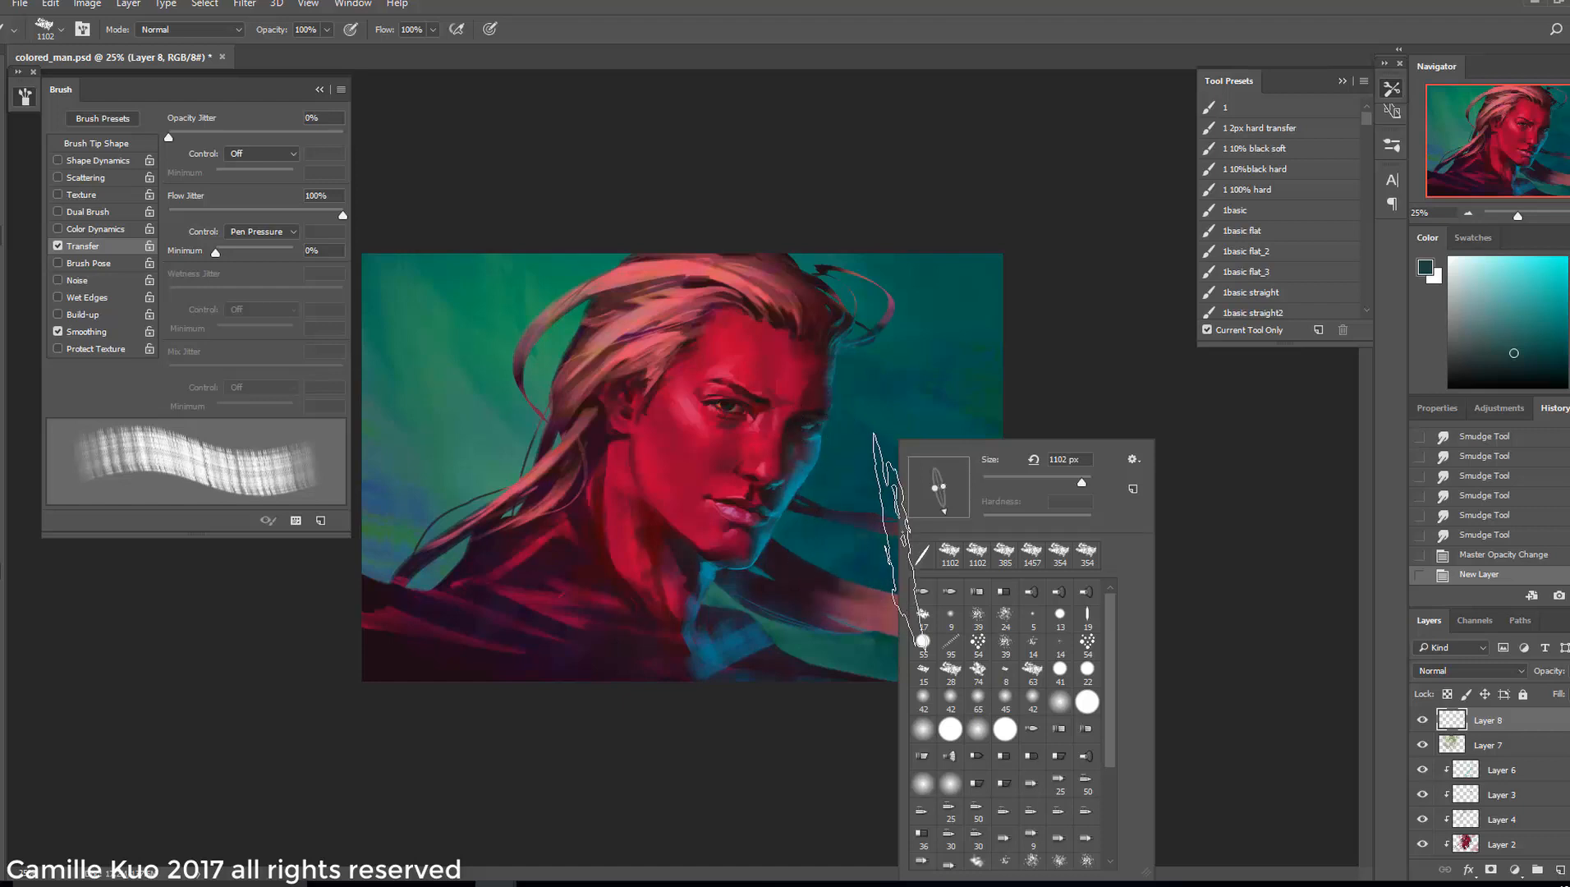
left_click(922, 555)
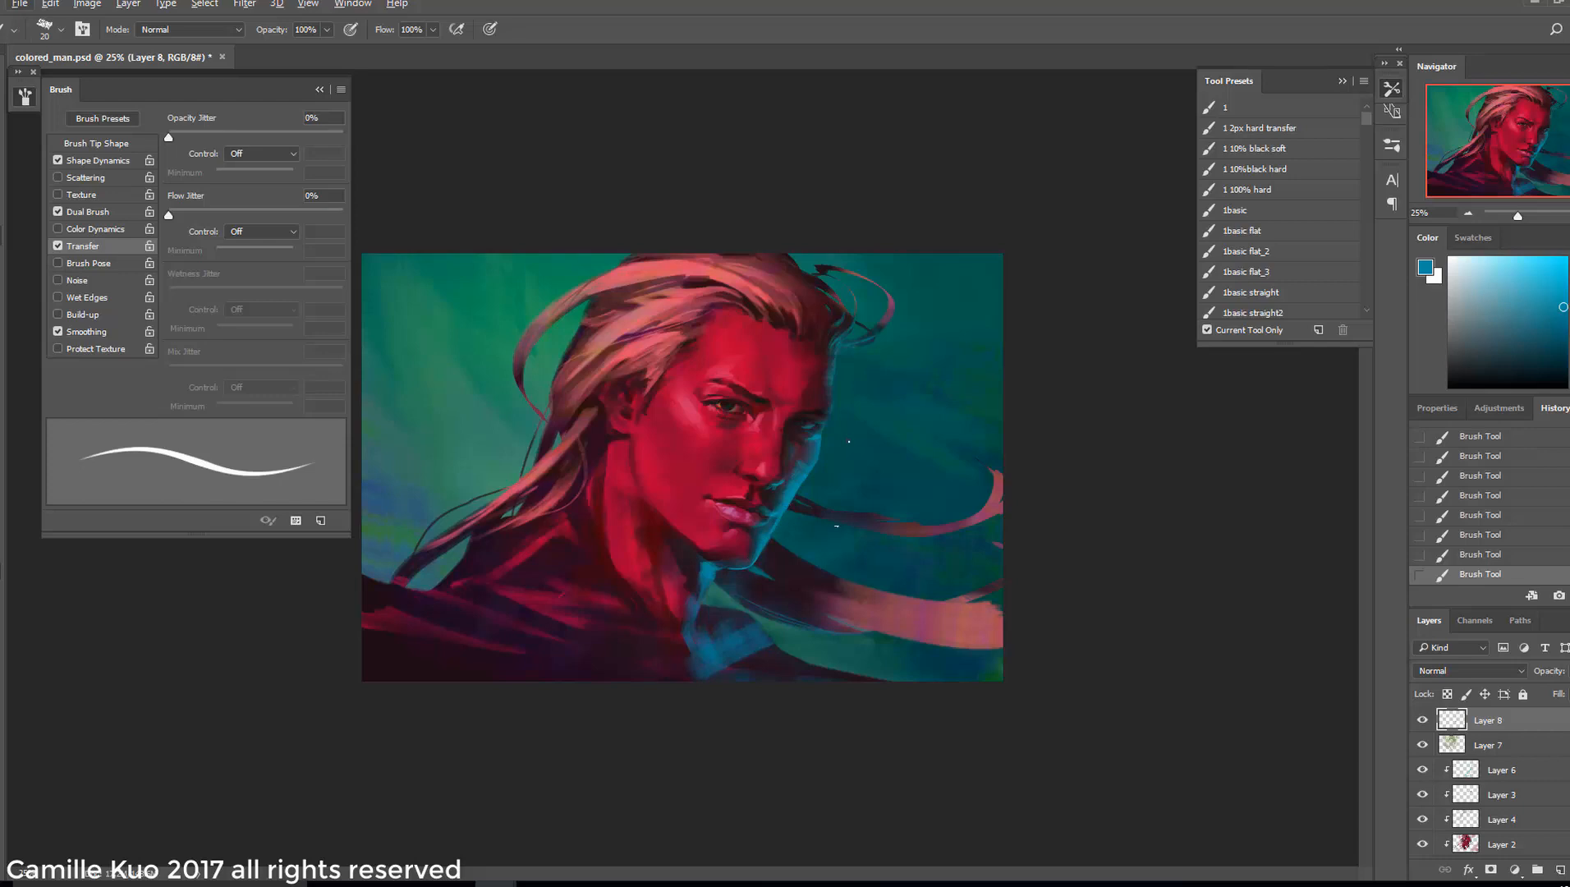
right_click(848, 442)
left_click(946, 482)
Load the tutorial4 brush preset, sample colours along the jaw, and try a stroke over the rim light beside the mouth
left_click_drag(1366, 117, 1366, 298)
left_click(1239, 247)
left_click(803, 486, "alt")
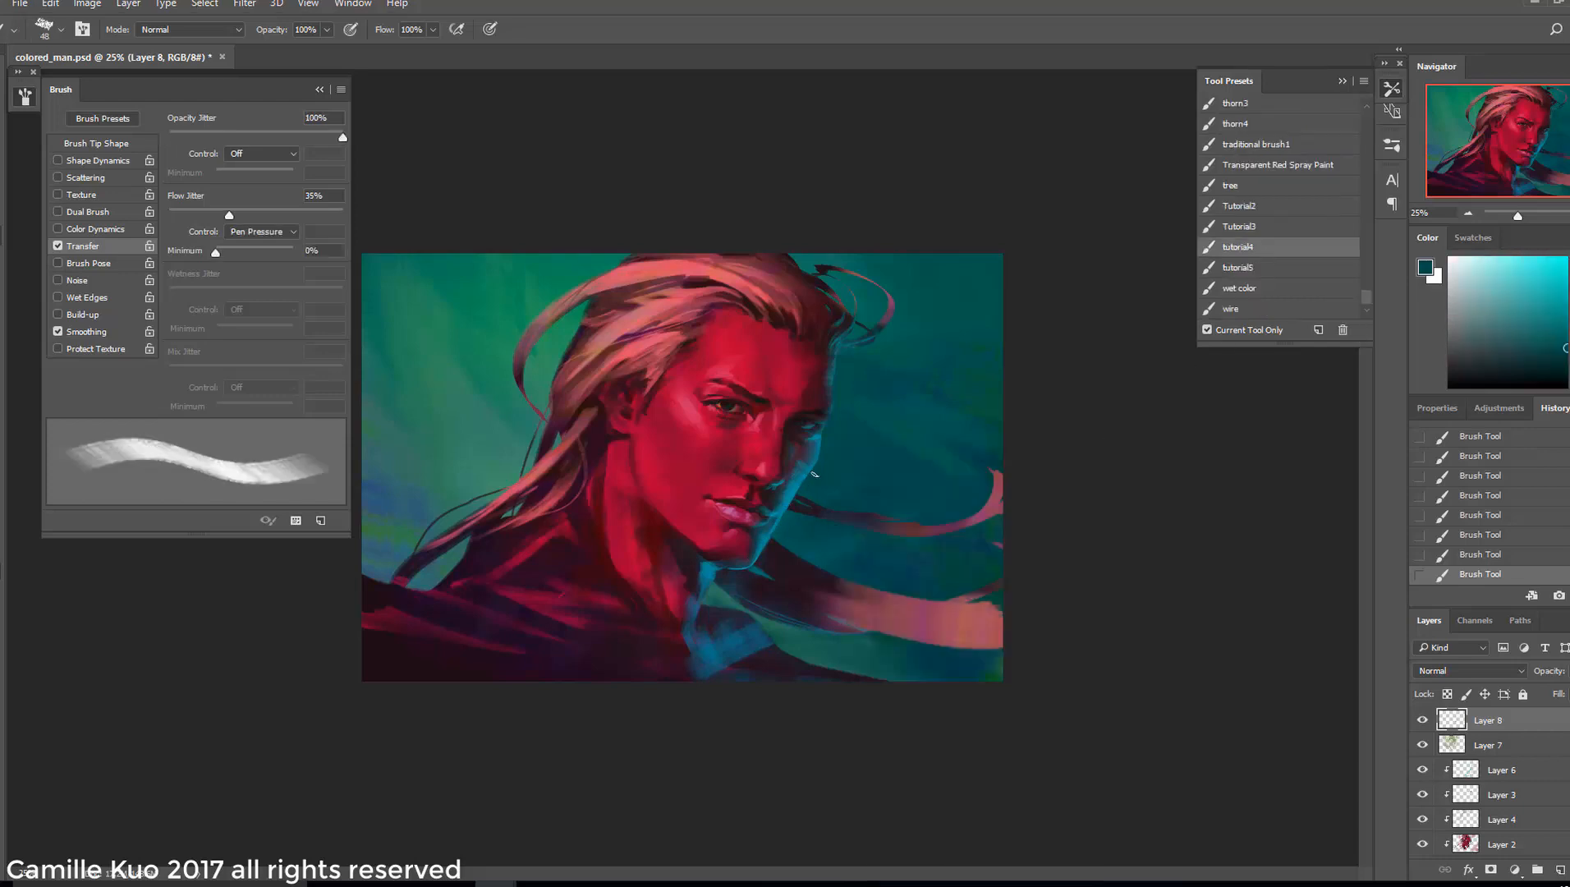
left_click(771, 538, "alt")
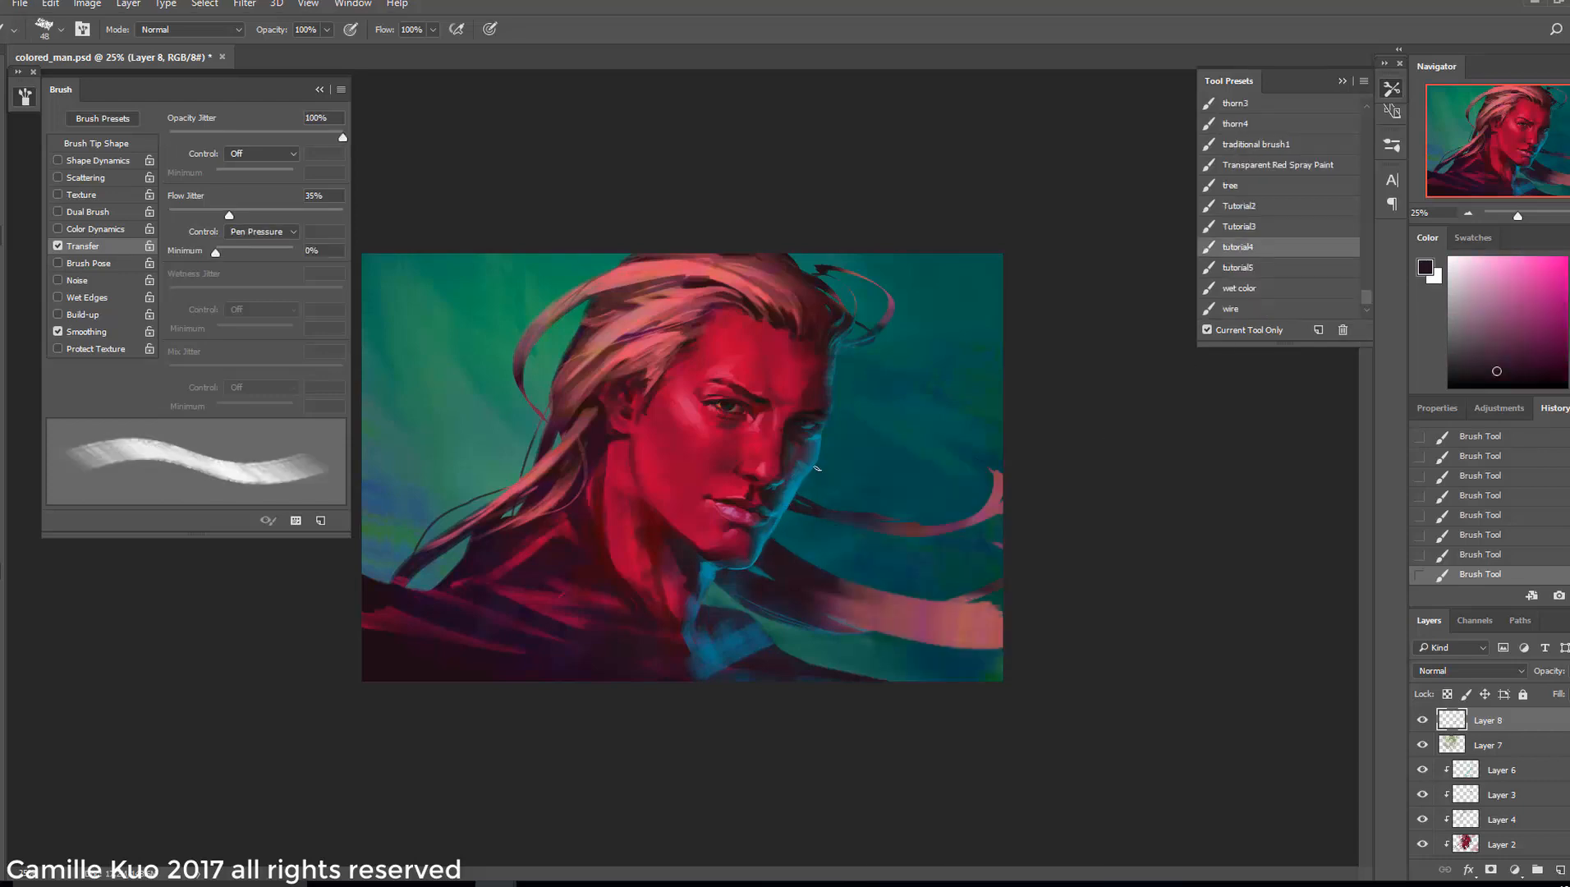
left_click(816, 504, "alt")
left_click_drag(807, 505, 792, 492)
key("ctrl+z")
Set up the Eraser on Layer 6 with Shape Dynamics off, Opacity Jitter at 99% and Flow at 41%
left_click(1504, 770)
key("e")
right_click(830, 472)
left_click(967, 675)
left_click(58, 160)
left_click(57, 161)
left_click_drag(168, 137, 342, 137)
left_click(366, 29)
left_click_drag(367, 51, 316, 50)
Erase parts of the blue rim light along the cheek and jaw on Layer 6
left_click_drag(794, 468, 789, 512)
key("ctrl+z")
left_click(366, 29)
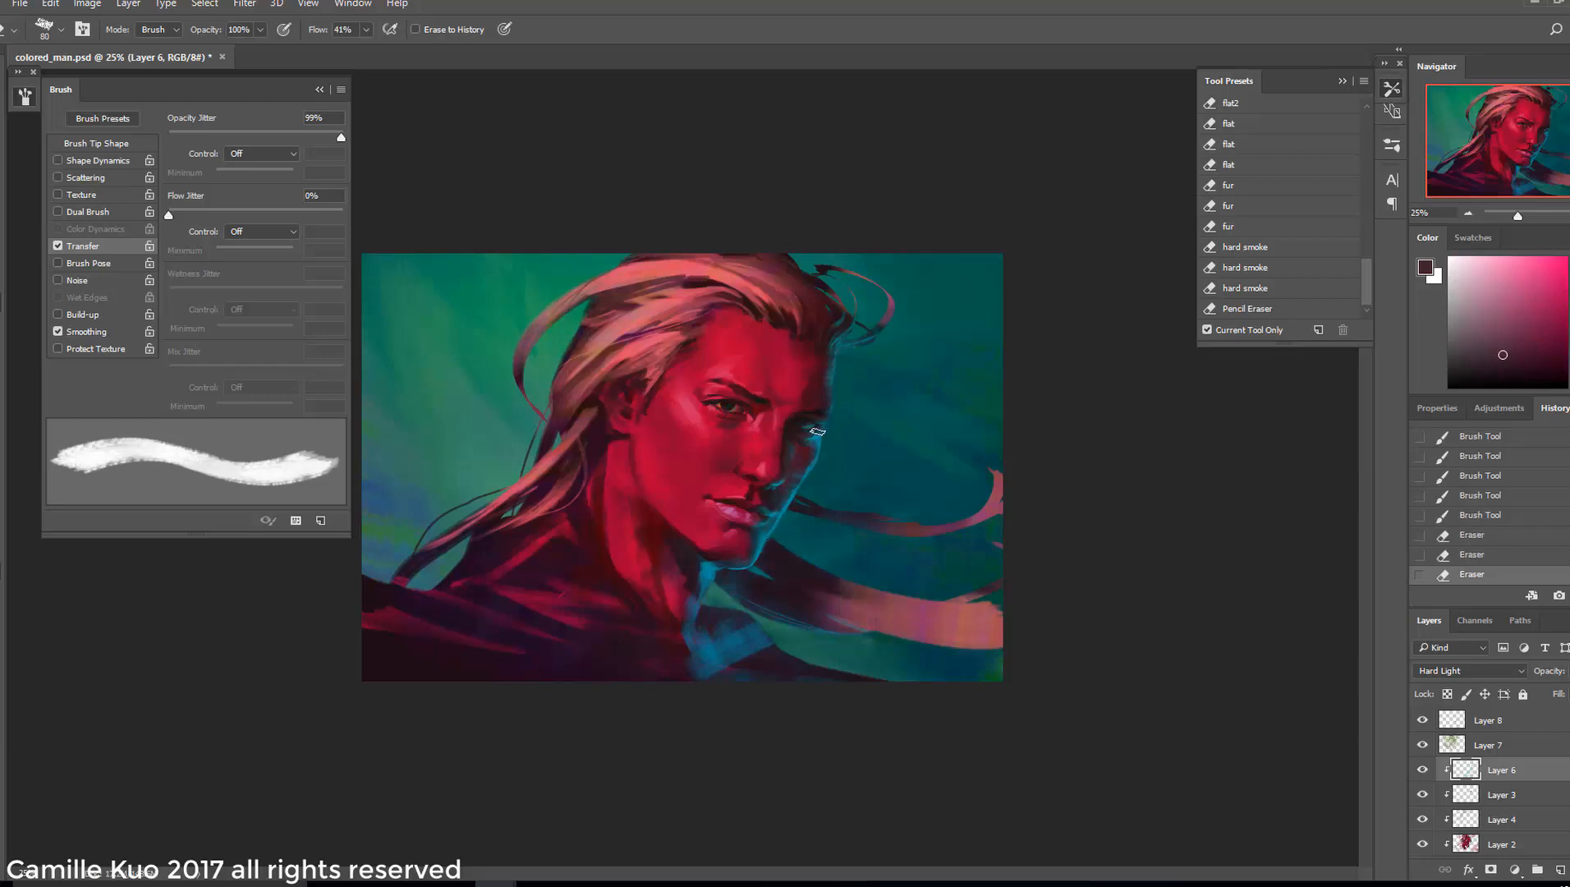
key("ctrl+z")
key("ctrl+alt+z")
key("ctrl+alt+z")
mouse_move(803, 453)
left_mouse_down()
mouse_move(775, 484)
mouse_move(772, 534)
mouse_move(788, 493)
mouse_move(752, 574)
mouse_move(747, 561)
left_mouse_up()
Thin the rim light near the chin and forehead on Layer 6 with a 58 px eraser
key("bracketleft")
right_click(812, 529)
key("ctrl+z")
right_click(796, 575)
left_click_drag(928, 480, 921, 481)
left_click_drag(774, 523, 749, 561)
key("ctrl+z")
key("ctrl+z")
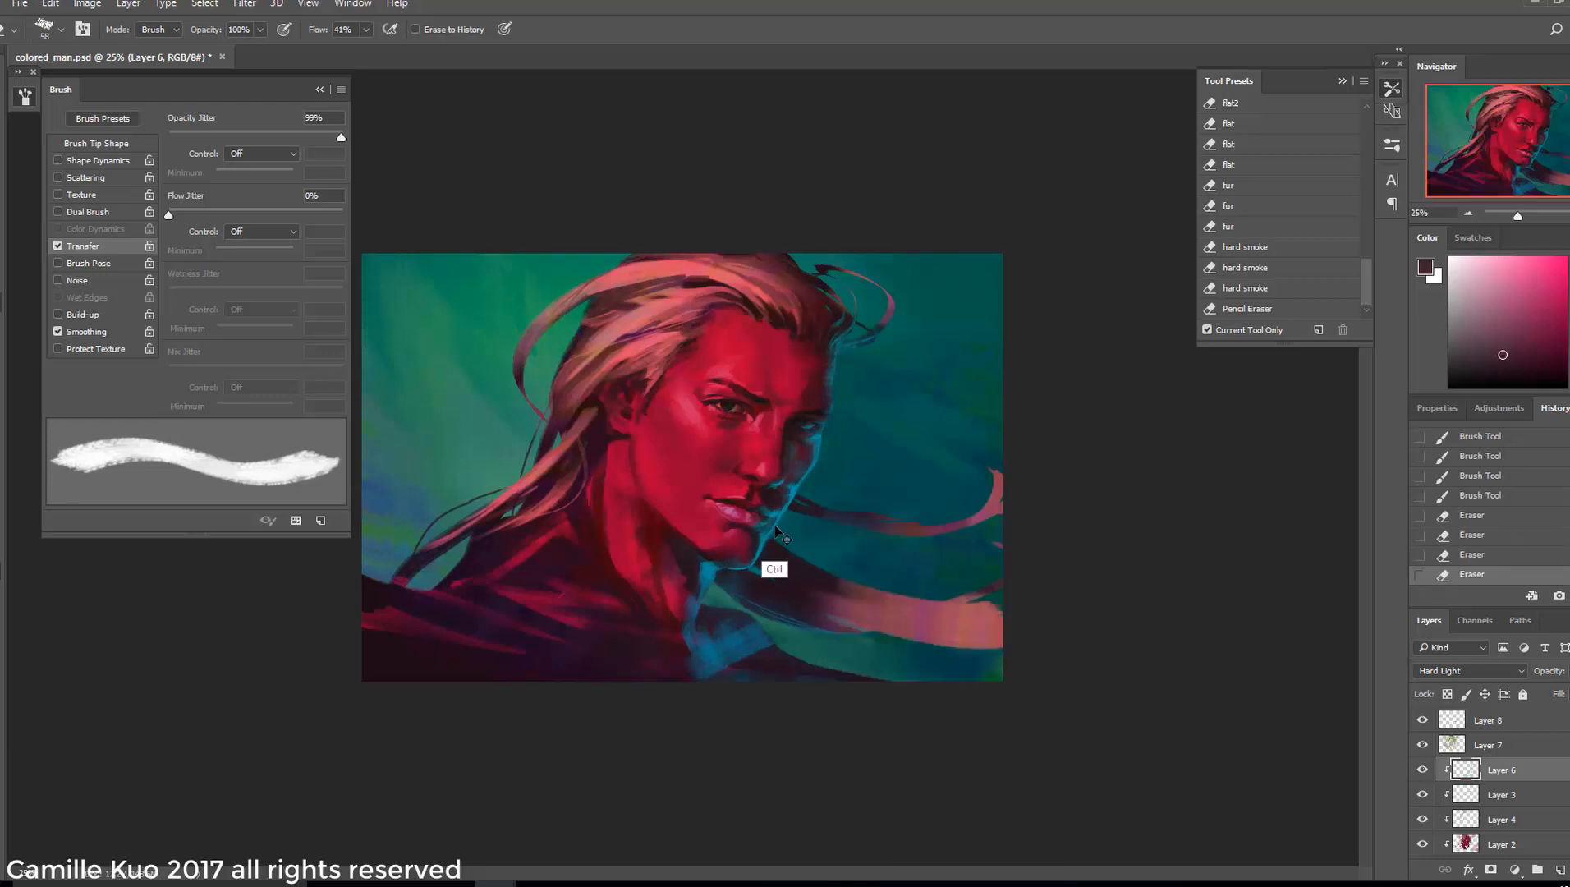
key("ctrl+z")
left_click_drag(827, 379, 844, 304)
Sample the blue below the neck and paint thin 21 px strokes under the jaw and beside the face on Layer 8
key("b")
left_click(722, 611, "alt")
right_click(815, 504)
left_click_drag(813, 499, 790, 530)
key("ctrl+z")
left_click(1510, 719)
left_click_drag(699, 560, 672, 537)
left_click_drag(670, 537, 706, 579)
left_click_drag(698, 581, 650, 597)
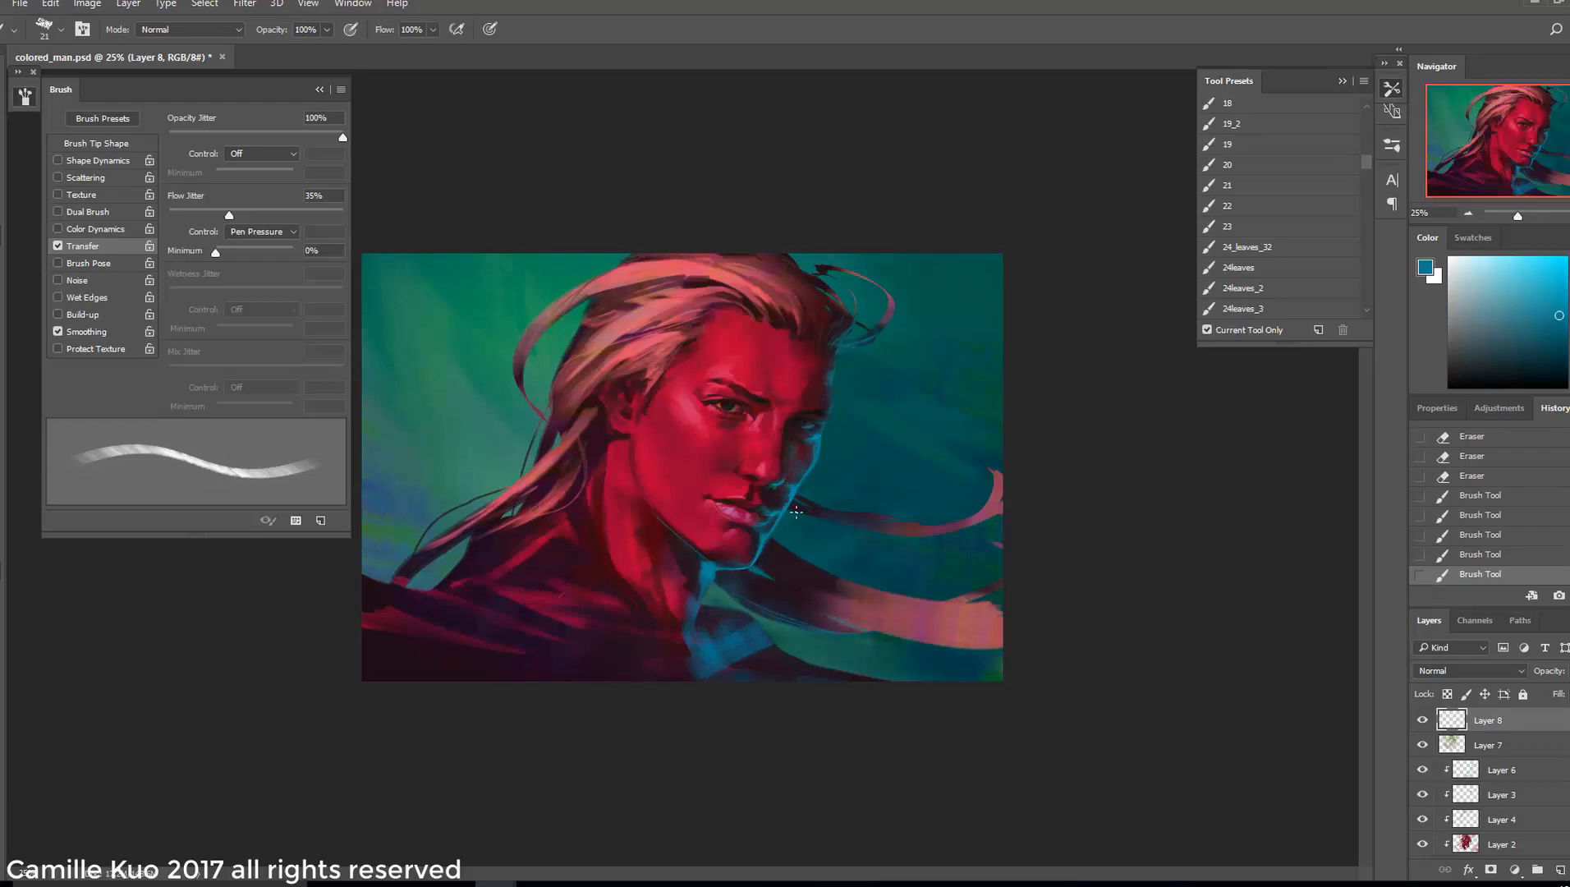
left_click_drag(861, 432, 835, 405)
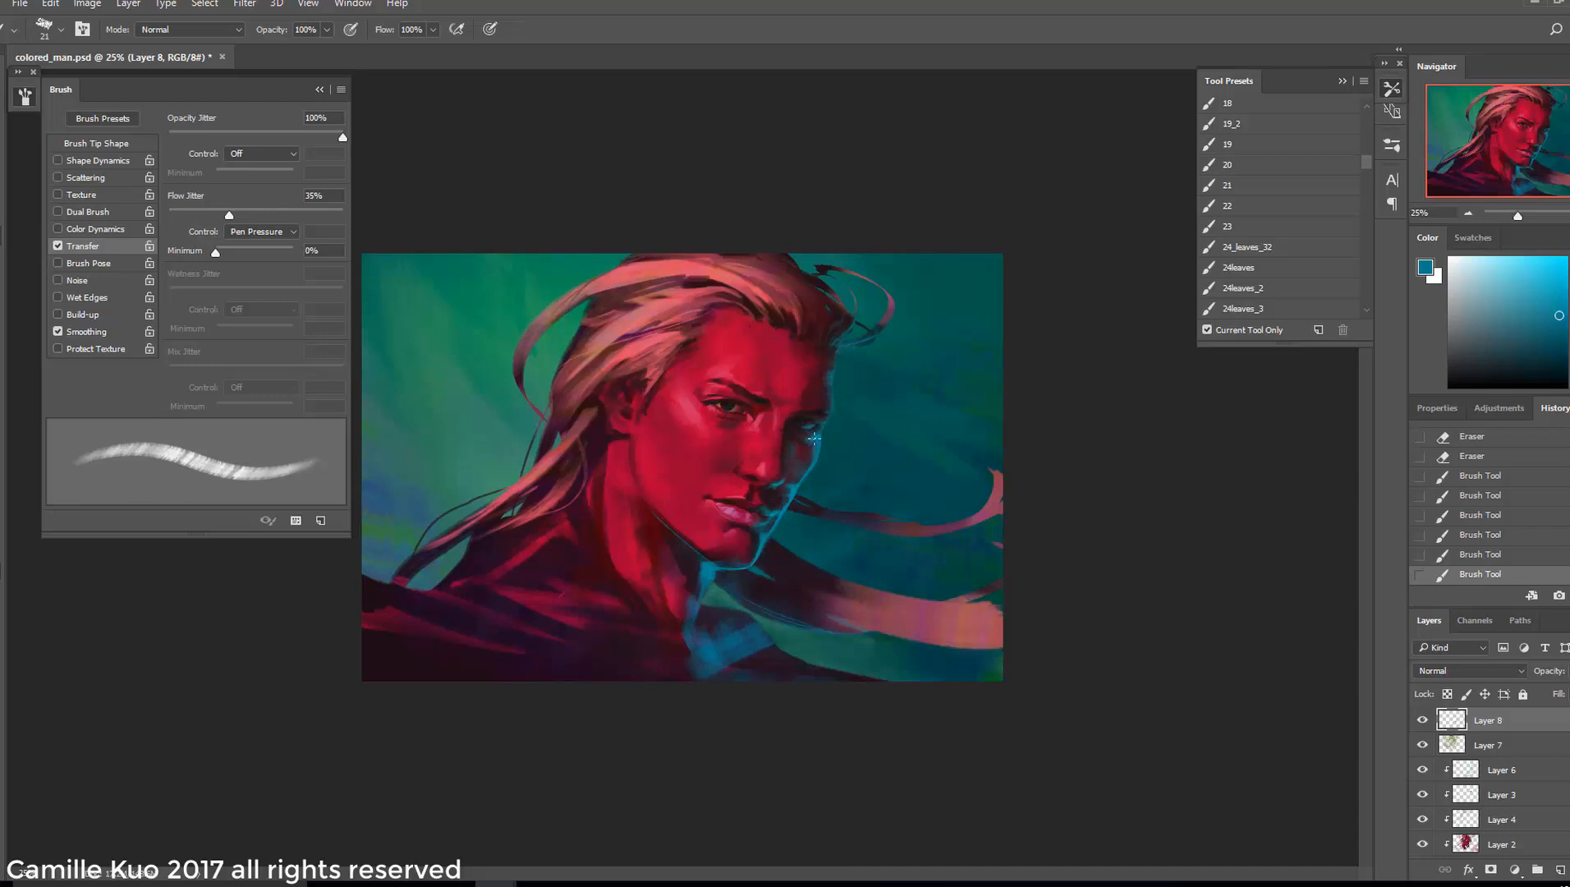
Paint blue strokes along the forehead edge and into the front hairline on Layer 8 with a larger brush
right_click(858, 420)
left_click(918, 443)
left_click(1396, 365)
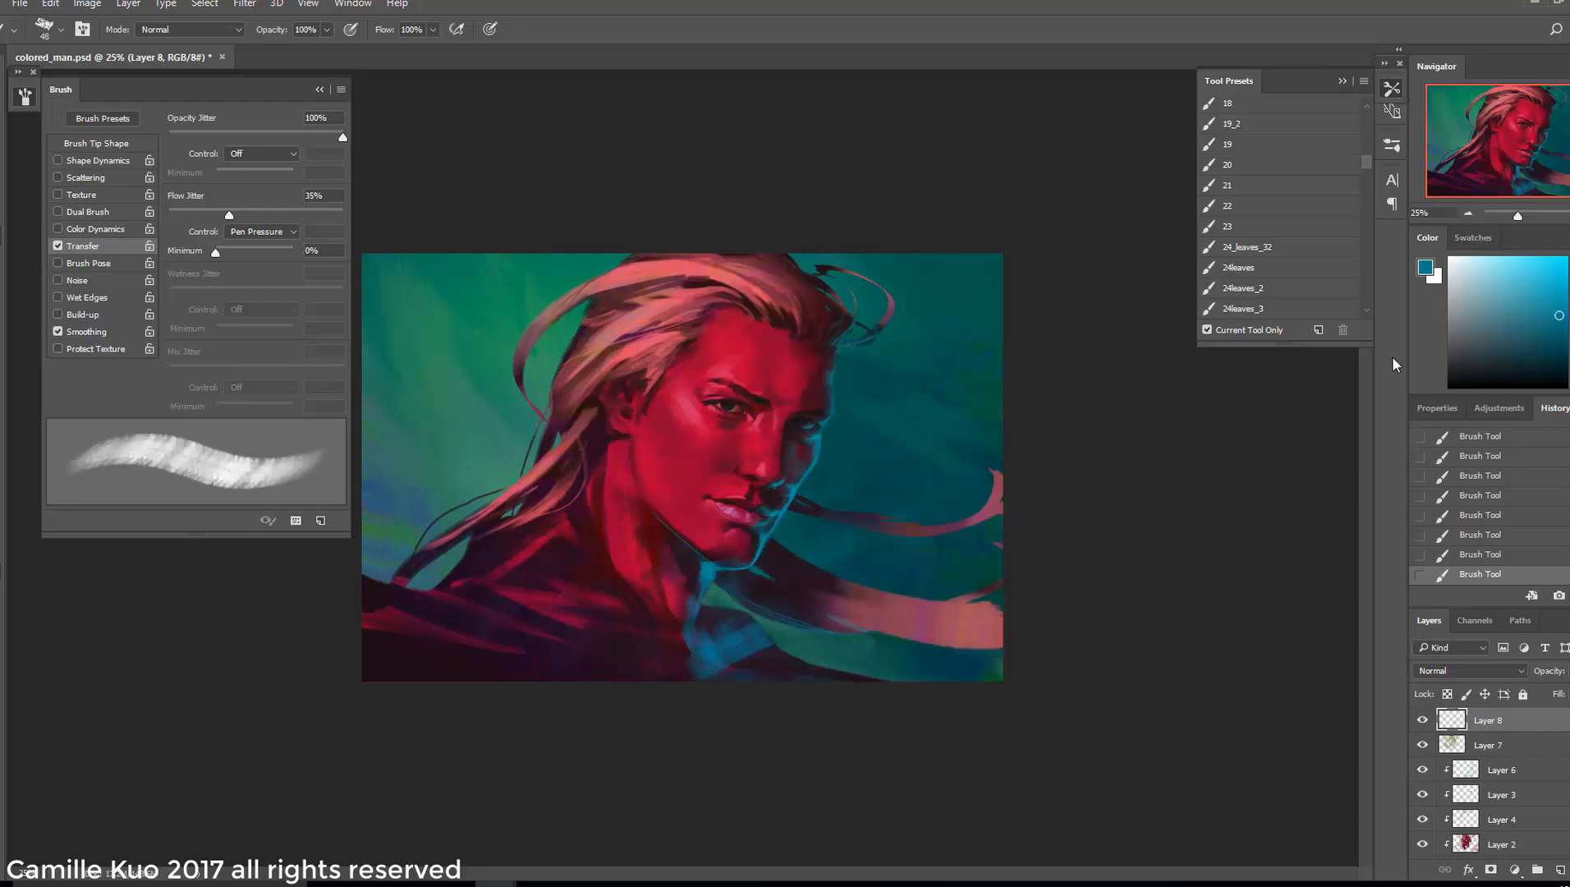
key("e")
key("b")
left_click_drag(834, 411, 829, 386)
right_click(866, 362)
left_click(963, 402)
key("ctrl+z")
right_click(889, 350)
left_click(981, 392)
mouse_move(834, 380)
left_mouse_down()
mouse_move(829, 398)
mouse_move(861, 349)
left_mouse_up()
Paint blue rim strokes beside the mouth and beneath the chin on Layer 8, adjusting the brush size
right_click(873, 355)
left_click(972, 398)
right_click(831, 441)
left_click(937, 483)
key("ctrl+z")
left_click_drag(779, 494, 773, 516)
right_click(830, 509)
left_click(782, 498)
key("ctrl+z")
left_click_drag(785, 495, 775, 514)
right_click(750, 572)
left_click(937, 482)
left_click_drag(747, 567, 762, 573)
Erase excess blue beside the mouth on Layer 8 and along the chin on Layer 6
key("e")
left_click_drag(777, 503, 770, 518)
left_click(1502, 770)
left_click_drag(775, 510, 746, 561)
left_click_drag(760, 538, 743, 563)
left_click_drag(757, 548, 738, 571)
Repaint the blue edge of the chin on Layer 8 with a 64 px brush
key("b")
left_click(1478, 720)
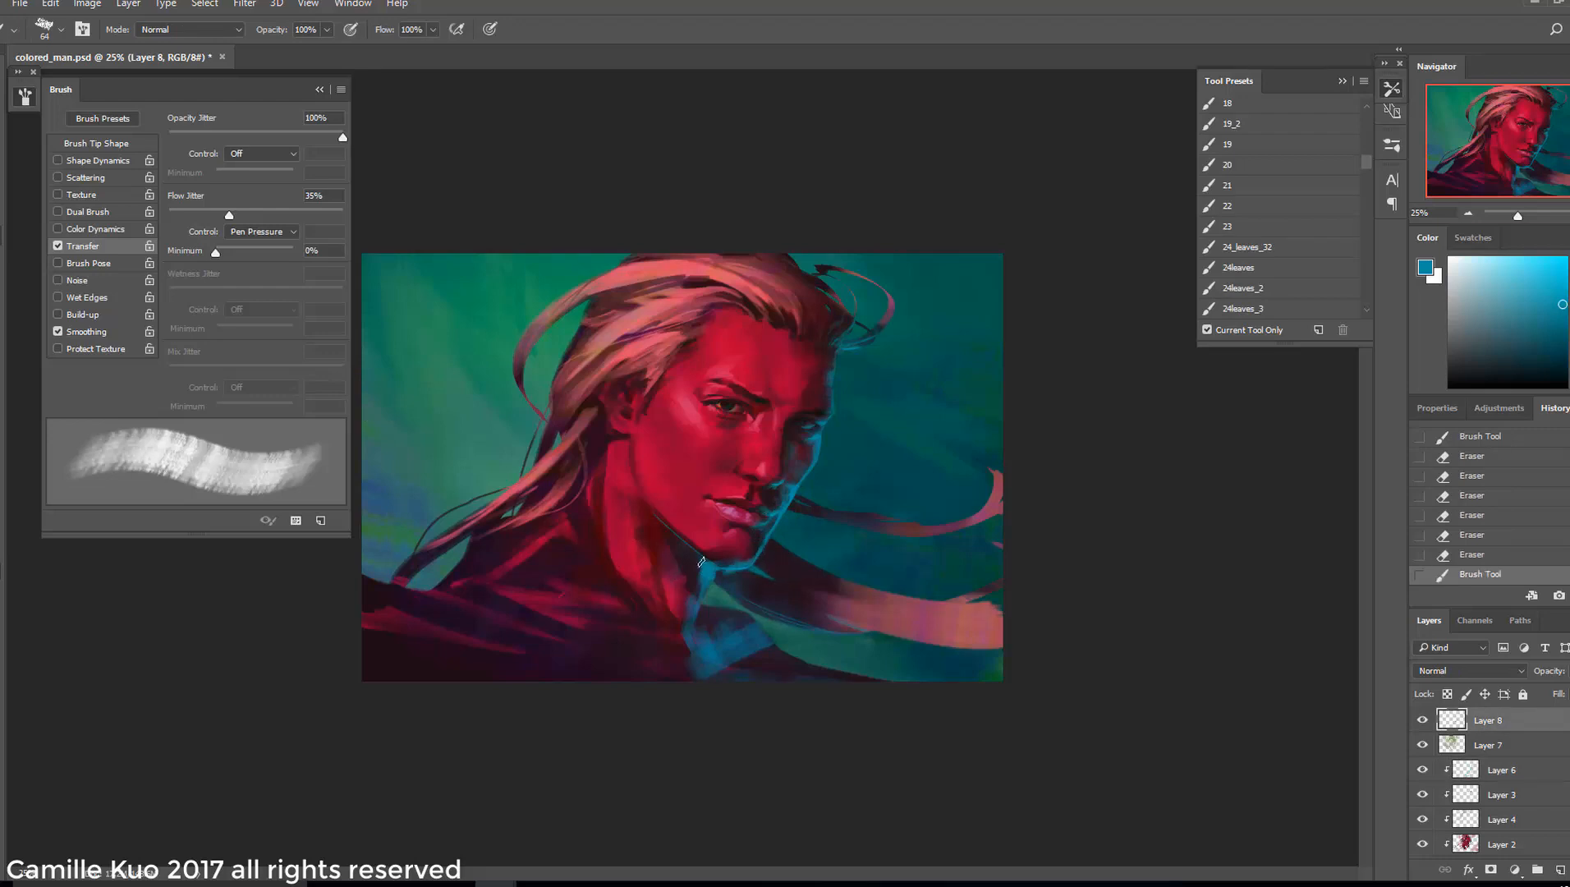
left_click_drag(759, 553, 745, 564)
left_click_drag(761, 551, 748, 563)
Compare the painting with and without Layer 4, and erase part of that layer over the hair above the temple
left_click(1515, 796)
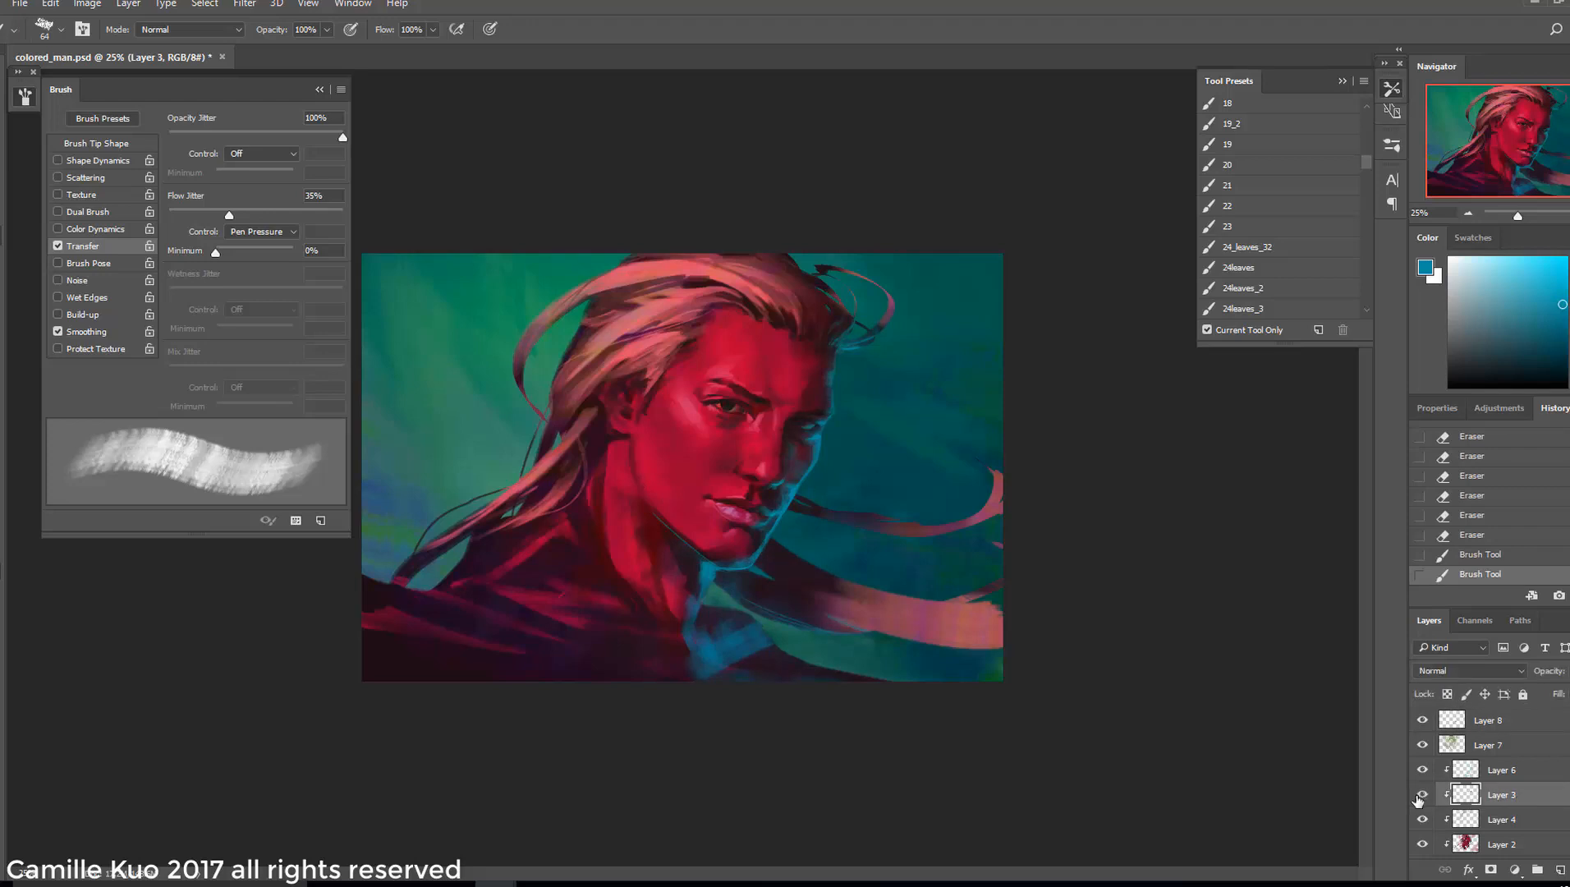
left_click(1499, 824)
left_click(1491, 776)
left_click(1503, 822)
left_click(1419, 819)
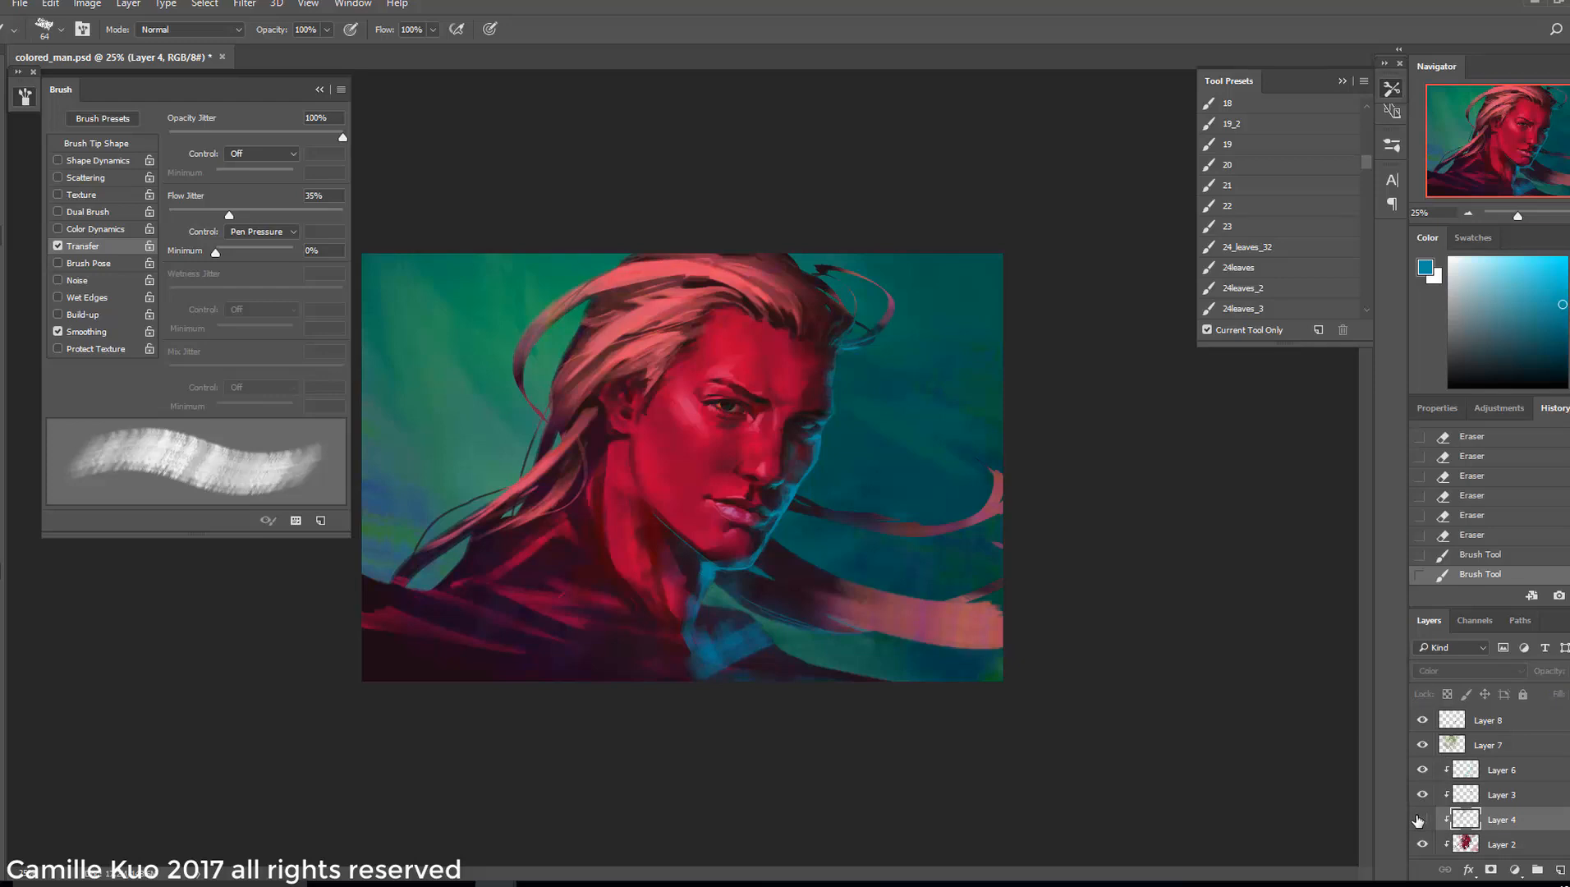
left_click(1418, 819)
key("e")
mouse_move(656, 327)
left_mouse_down()
mouse_move(630, 338)
mouse_move(658, 328)
mouse_move(636, 335)
mouse_move(634, 289)
left_mouse_up()
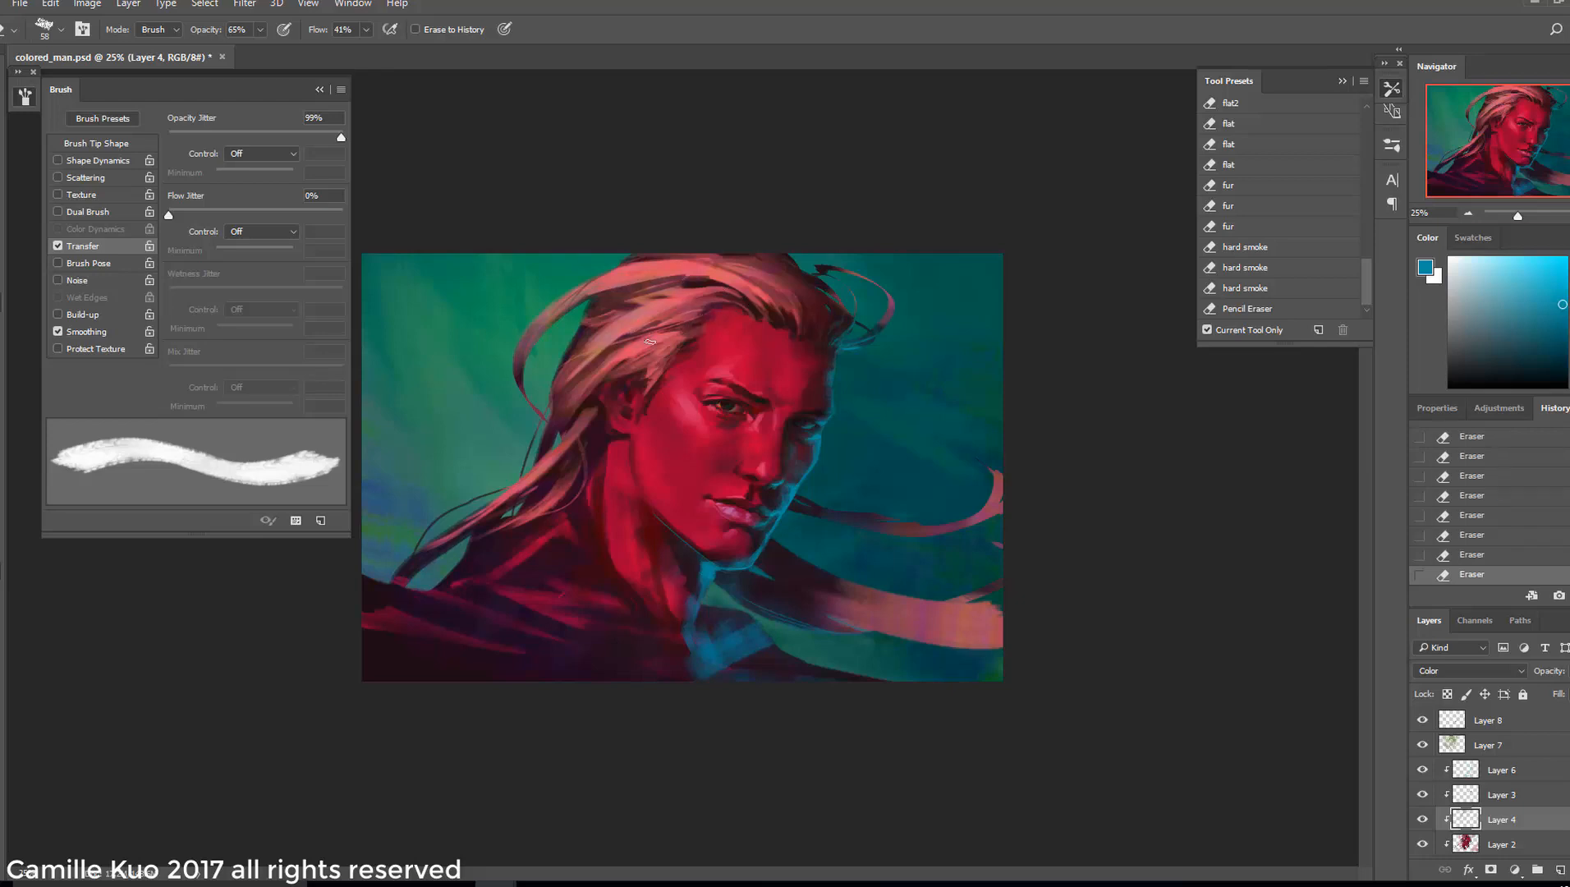
Compare the painting with and without Layer 6, and smudge its blue light on the cheek and forehead with a 95 px Smudge tool
left_click(1488, 722)
left_click(1490, 770)
left_click(1423, 770)
left_click(1422, 770)
key("r")
right_click(857, 448)
left_click_drag(886, 507, 892, 493)
left_click_drag(1013, 482, 993, 481)
left_click_drag(810, 441, 816, 461)
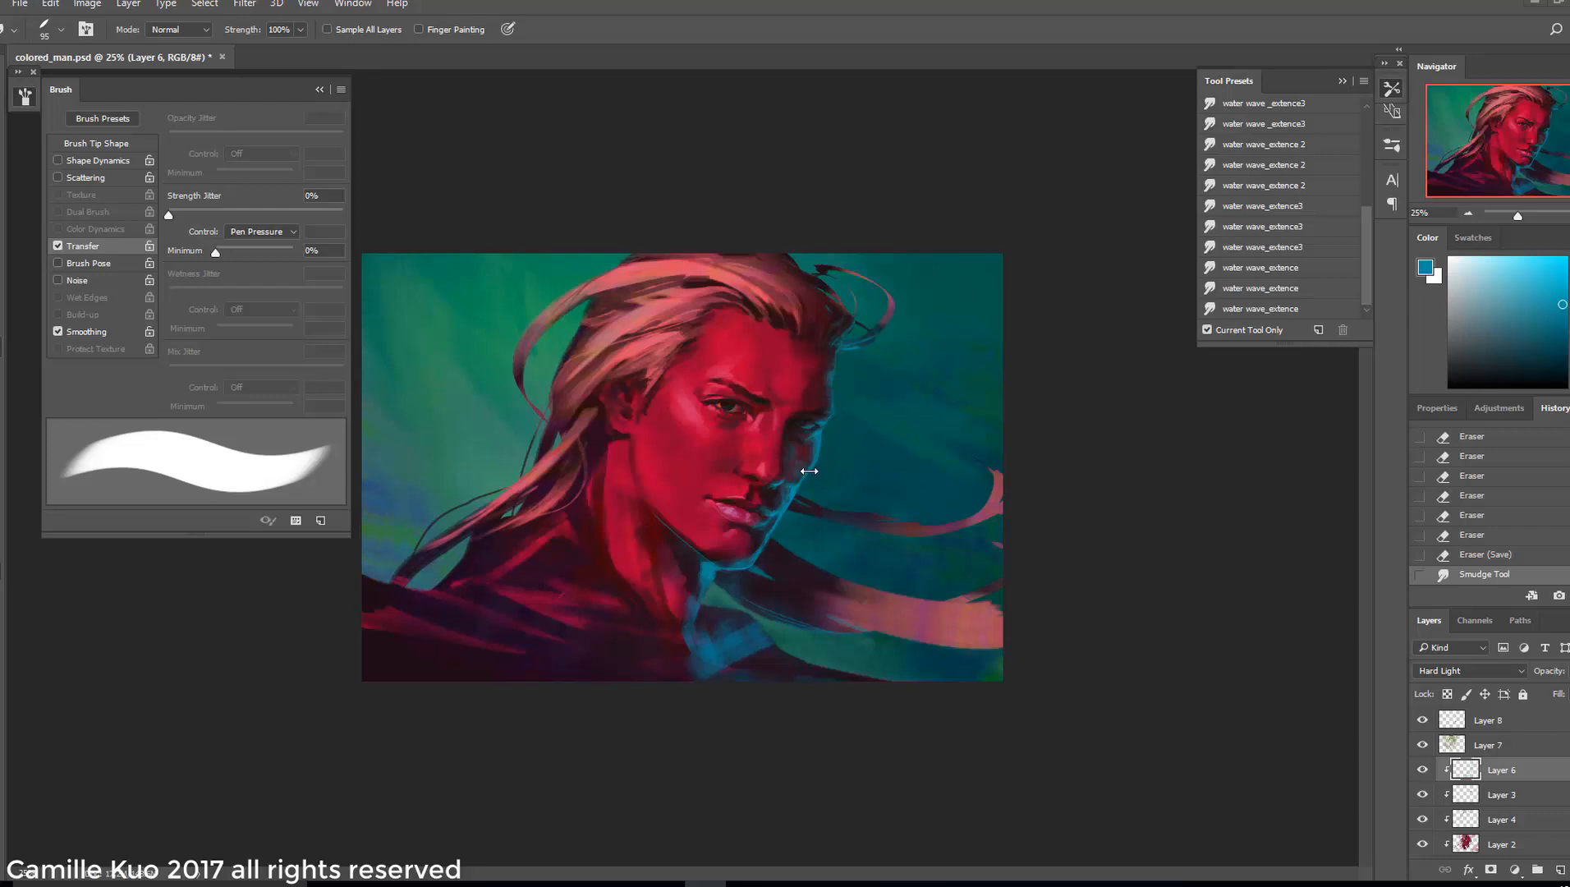
right_click(848, 439)
left_click_drag(870, 502, 864, 493)
left_click_drag(804, 439, 786, 377)
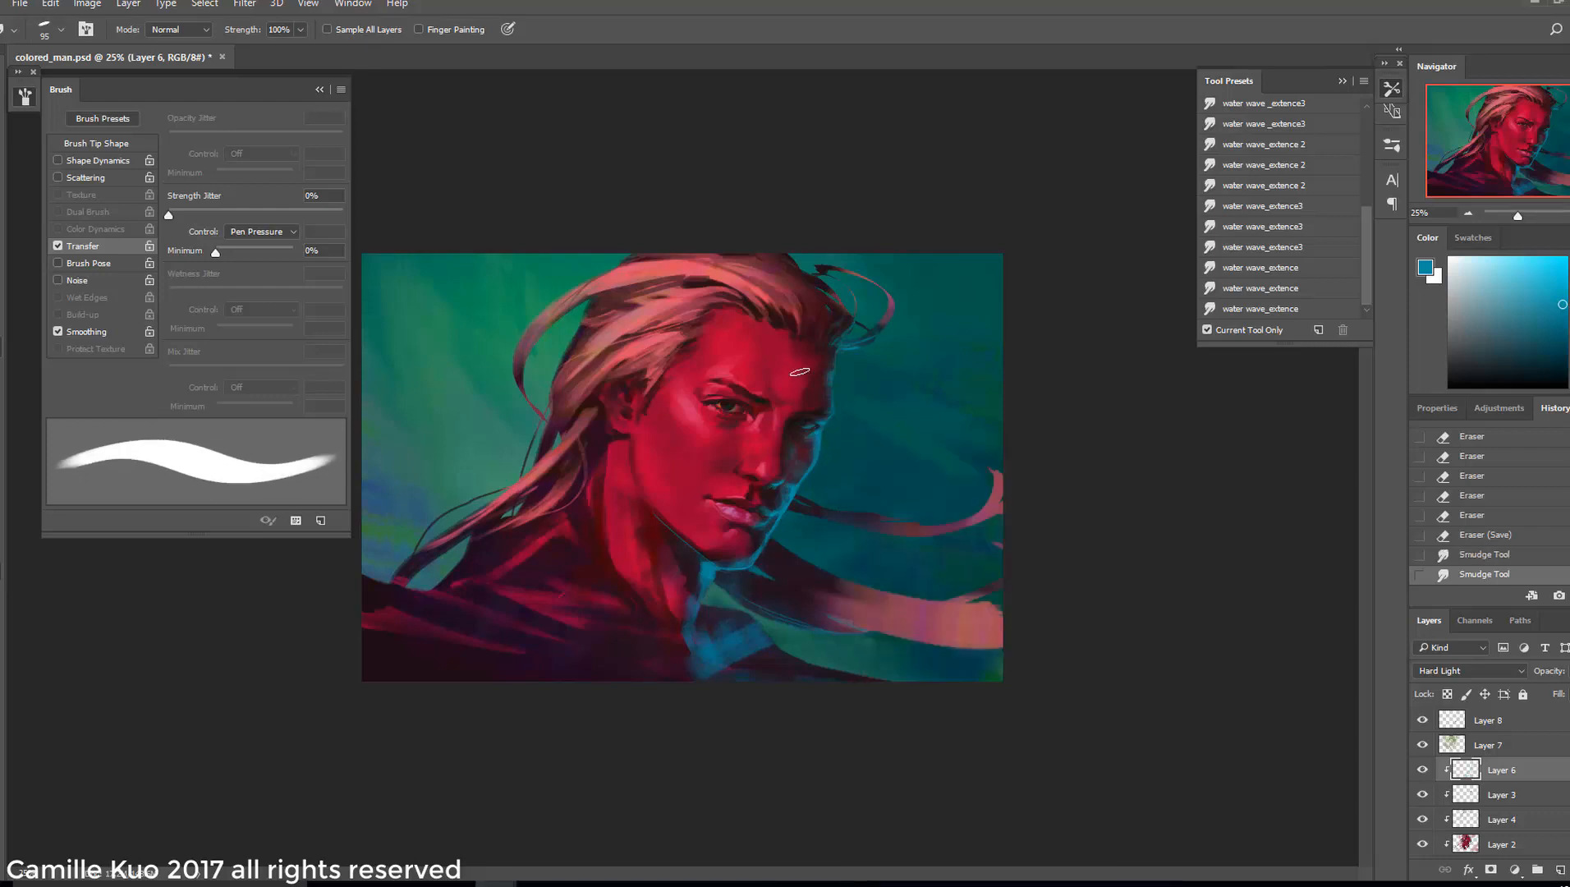
Smudge and trim the rim light at the outer corner of the far eye on Layer 6
scroll(723, 379, "up", 3)
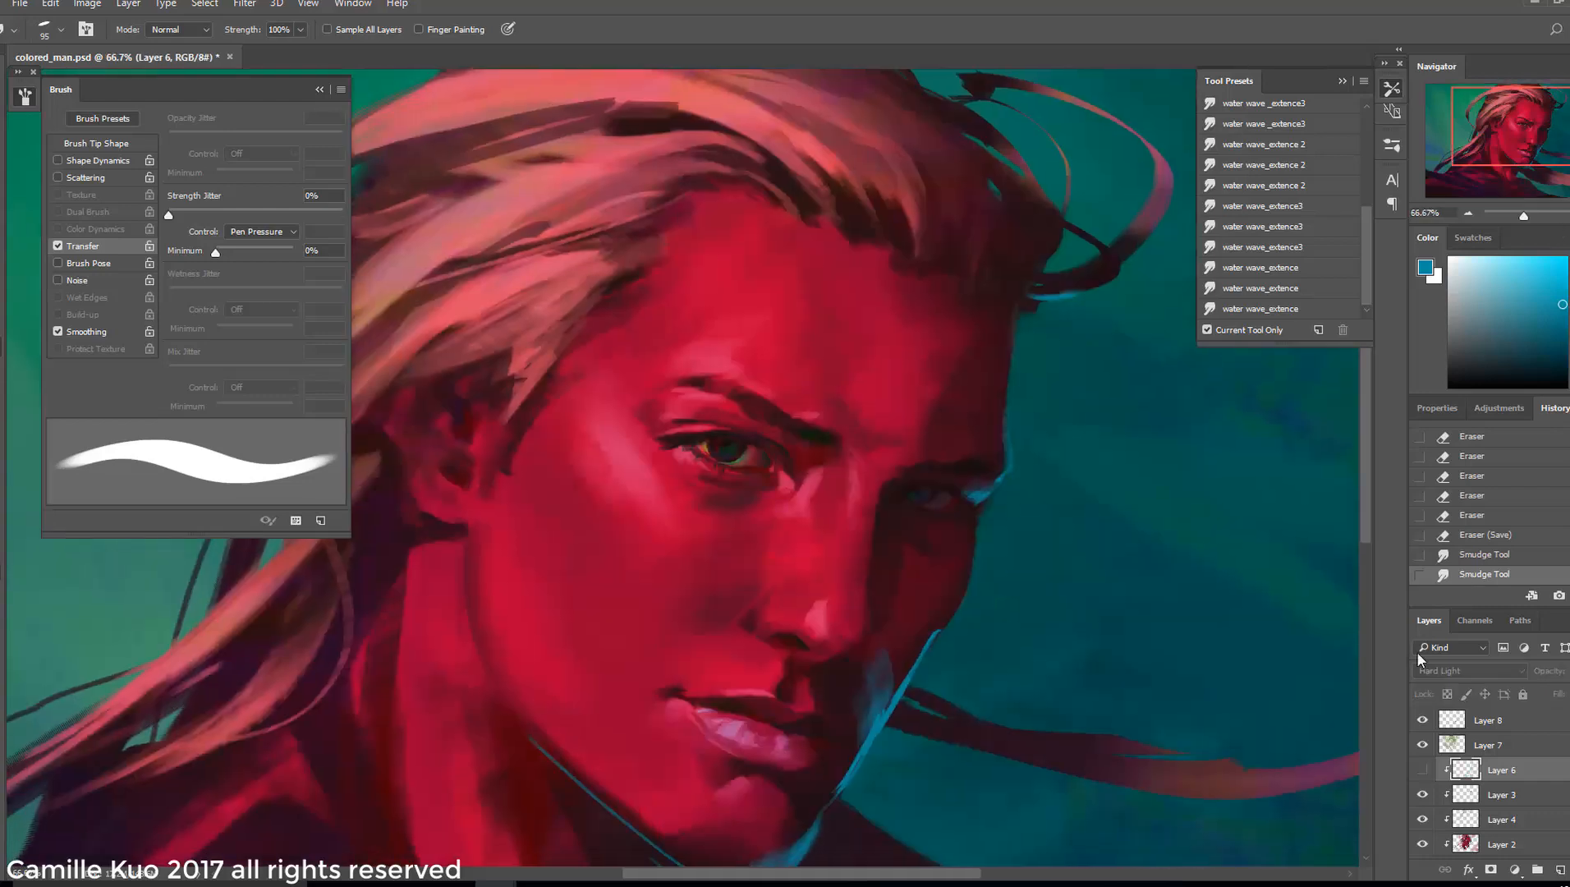
right_click(1008, 503)
left_click_drag(1027, 493, 977, 493)
key("e")
key("bracketleft")
key("bracketleft")
key("bracketleft")
left_click_drag(989, 486, 970, 489)
key("ctrl+alt+z")
key("ctrl+alt+z")
left_click_drag(986, 483, 972, 490)
left_click_drag(989, 485, 975, 490)
Switch to a smaller brush on Layer 8 and try blue strokes across the far eye's brow corner
key("b")
right_click(1025, 479)
left_click_drag(1069, 480, 1090, 498)
key("bracketleft")
key("bracketleft")
key("bracketleft")
left_click(967, 472)
left_click(1487, 720)
left_click_drag(992, 473, 969, 474)
left_click_drag(993, 474, 971, 473)
left_click_drag(990, 475, 967, 472)
key("ctrl+alt+z")
key("ctrl+alt+z")
key("ctrl+alt+z")
Paint thin blue strokes over the outer end of the far brow on Layer 8 with a 17 px brush
right_click(1020, 497)
left_click_drag(1139, 483, 1136, 483)
left_click_drag(992, 475, 966, 474)
key("ctrl+alt+z")
key("ctrl+alt+z")
right_click(1026, 467)
left_click_drag(992, 475, 963, 473)
left_click_drag(988, 474, 962, 473)
left_click(0, 353)
Erase the inner side of the blue rim light along the forehead edge on Layer 8
key("e")
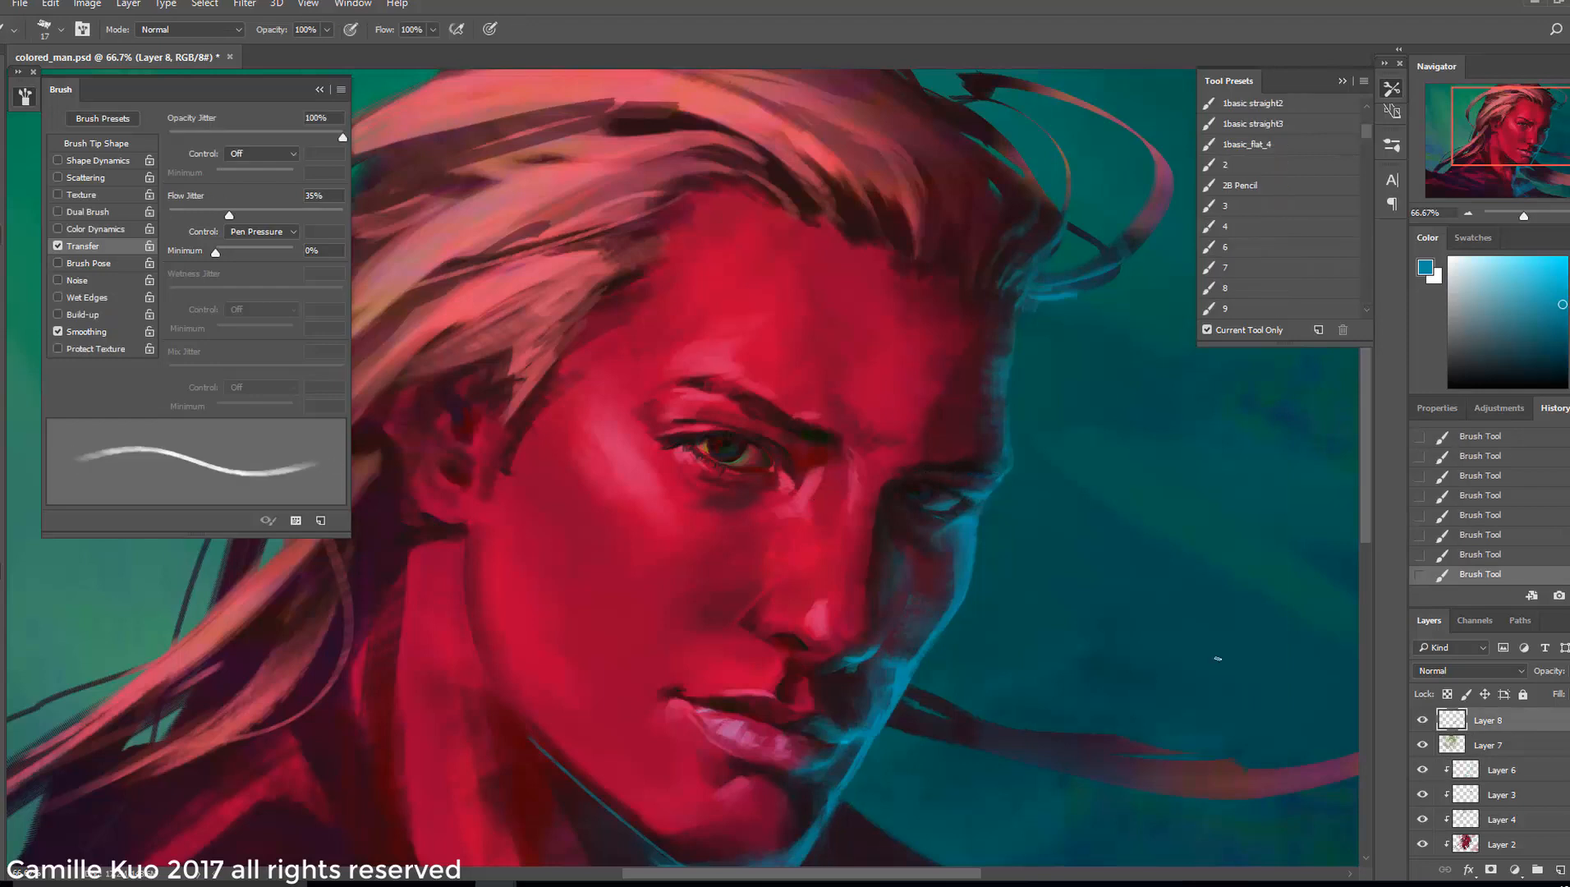
left_click_drag(1005, 410, 1001, 421)
left_click_drag(998, 402, 997, 426)
left_click_drag(994, 404, 990, 427)
left_click_drag(990, 399, 989, 423)
right_click(1027, 435)
left_click_drag(1125, 464, 1138, 464)
left_click_drag(991, 359, 1011, 439)
Touch up the forehead's blue edge with the brush on Layer 8 and compare it before and after
left_click(1495, 720)
key("b")
right_click(1034, 413)
key("ctrl+z")
key("ctrl+z")
Erase the outer edge of the blue outline beside the far brow and forehead on Layer 8
key("e")
left_click_drag(1013, 448, 1010, 423)
left_click_drag(1011, 431, 1010, 407)
left_click_drag(1011, 410, 1010, 386)
key("ctrl+minus")
key("ctrl+minus")
key("ctrl+minus")
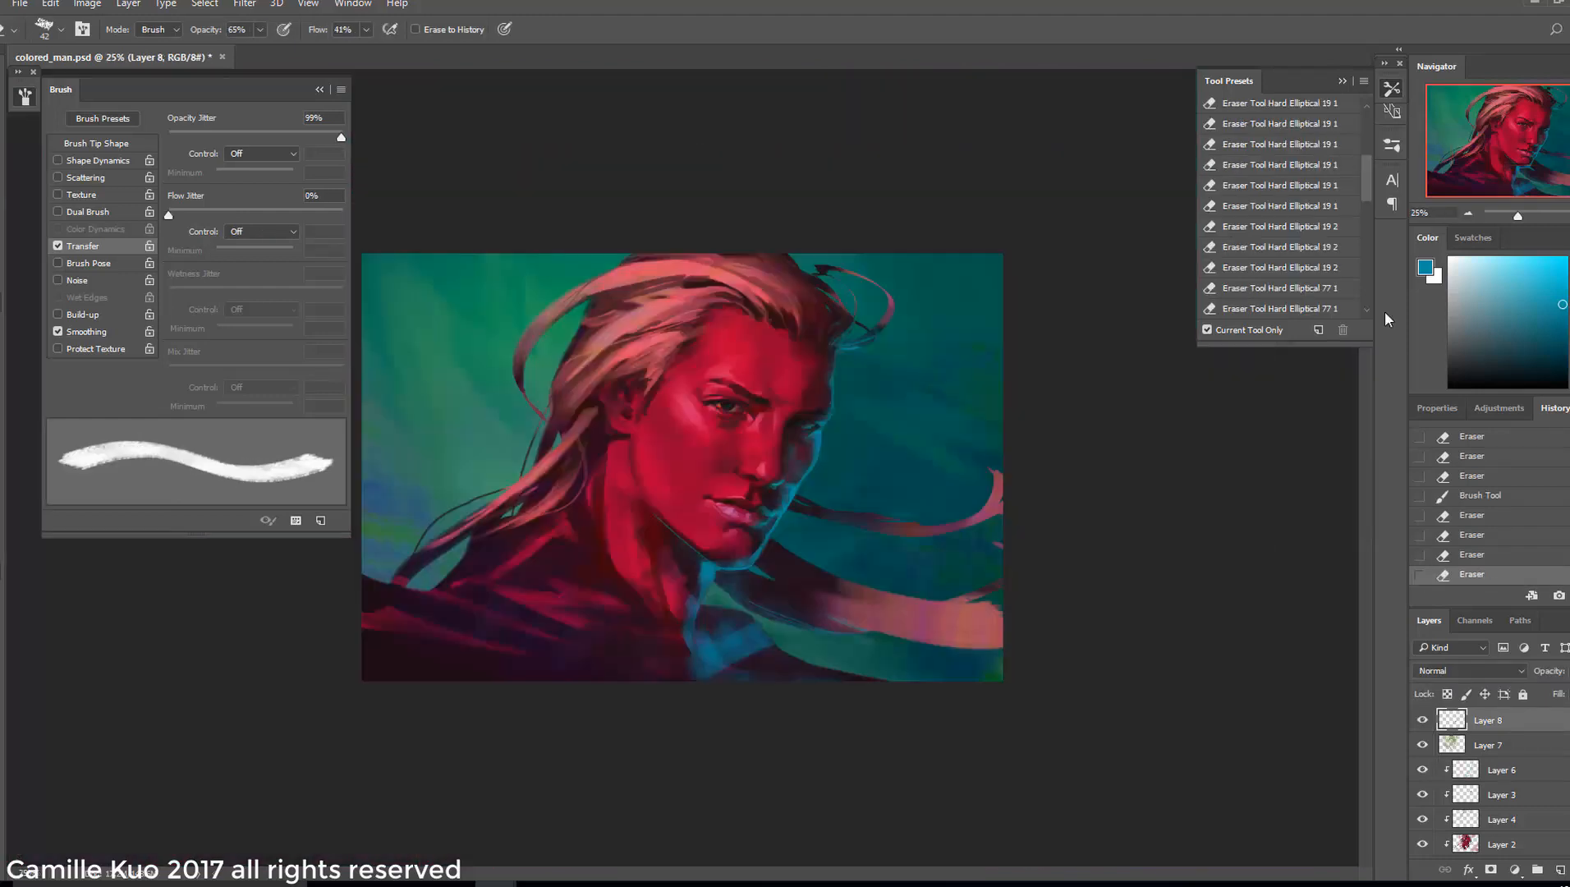
Try to smudge the blue light beside the chin on Layer 8
key("r")
right_click(850, 493)
left_click_drag(926, 483, 946, 483)
left_click_drag(813, 502, 770, 522)
key("ctrl+z")
Smudge the blue reflected light beside the far corner of the mouth on Layer 6 with a 102 px tip
left_click(1501, 769)
key("ctrl+plus")
key("ctrl+plus")
key("ctrl+plus")
key("ctrl+z")
left_click_drag(916, 586, 935, 576)
key("ctrl+z")
right_click(1001, 560)
left_click_drag(1051, 471, 1067, 482)
left_click(917, 596)
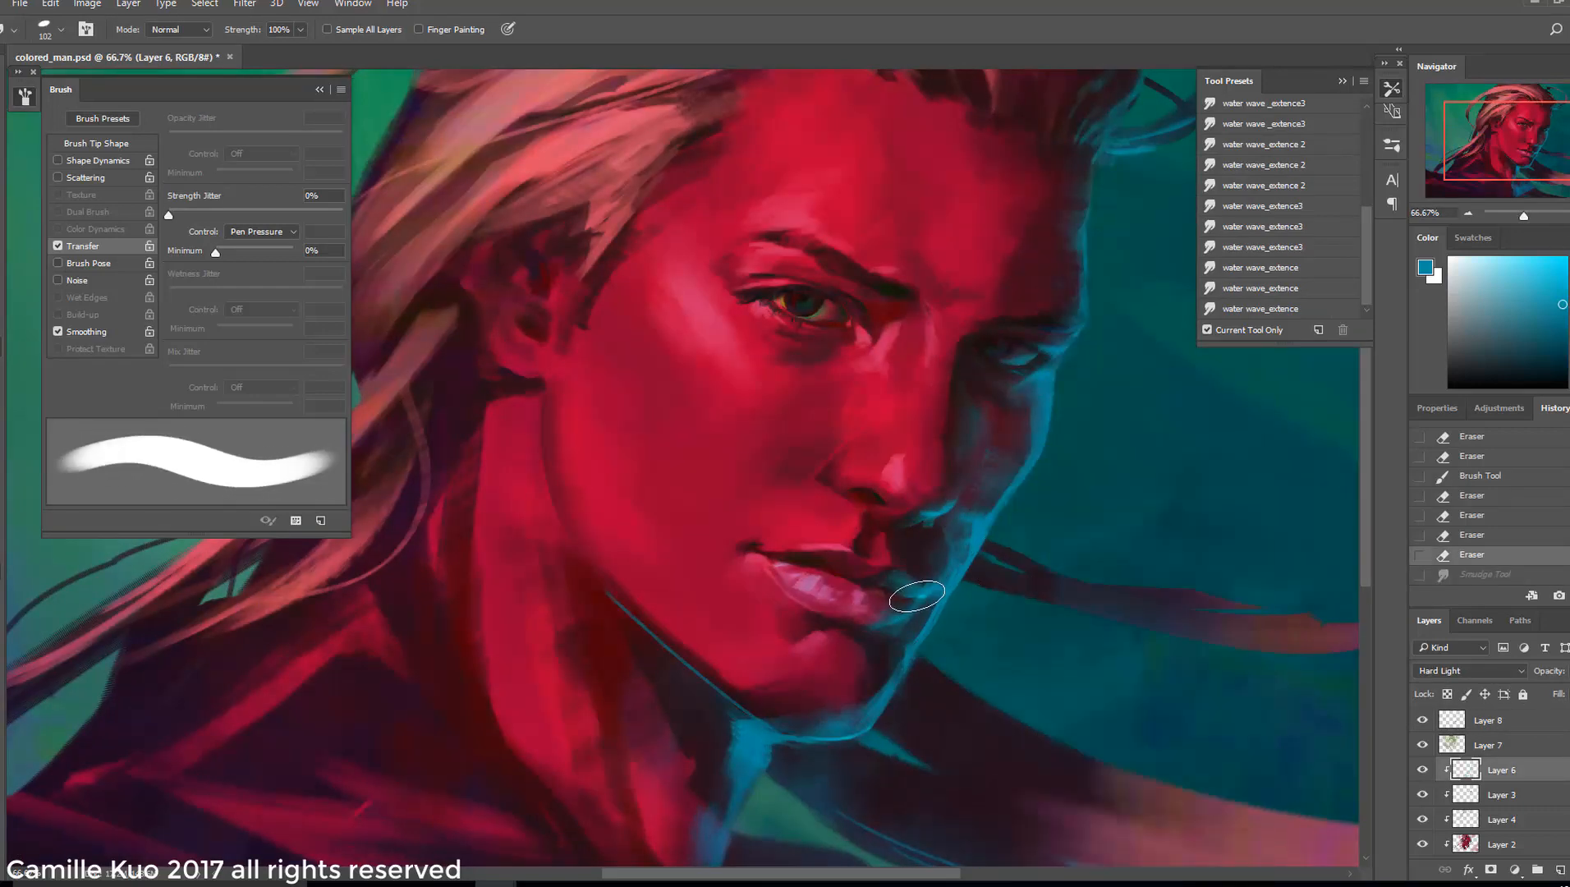
left_click_drag(917, 596, 936, 584)
Blend the blue light between the mouth corner and the cheek edge on Layer 6 with a smudge tip down to 48 px
right_click(1018, 534)
left_click_drag(1141, 482, 1130, 482)
left_click_drag(1082, 481, 1076, 469)
left_click_drag(935, 561, 921, 581)
left_click_drag(946, 578, 943, 561)
right_click(987, 553)
left_click_drag(1095, 483, 1083, 482)
left_click_drag(933, 579, 912, 569)
left_click_drag(921, 570, 908, 562)
left_click_drag(908, 562, 922, 575)
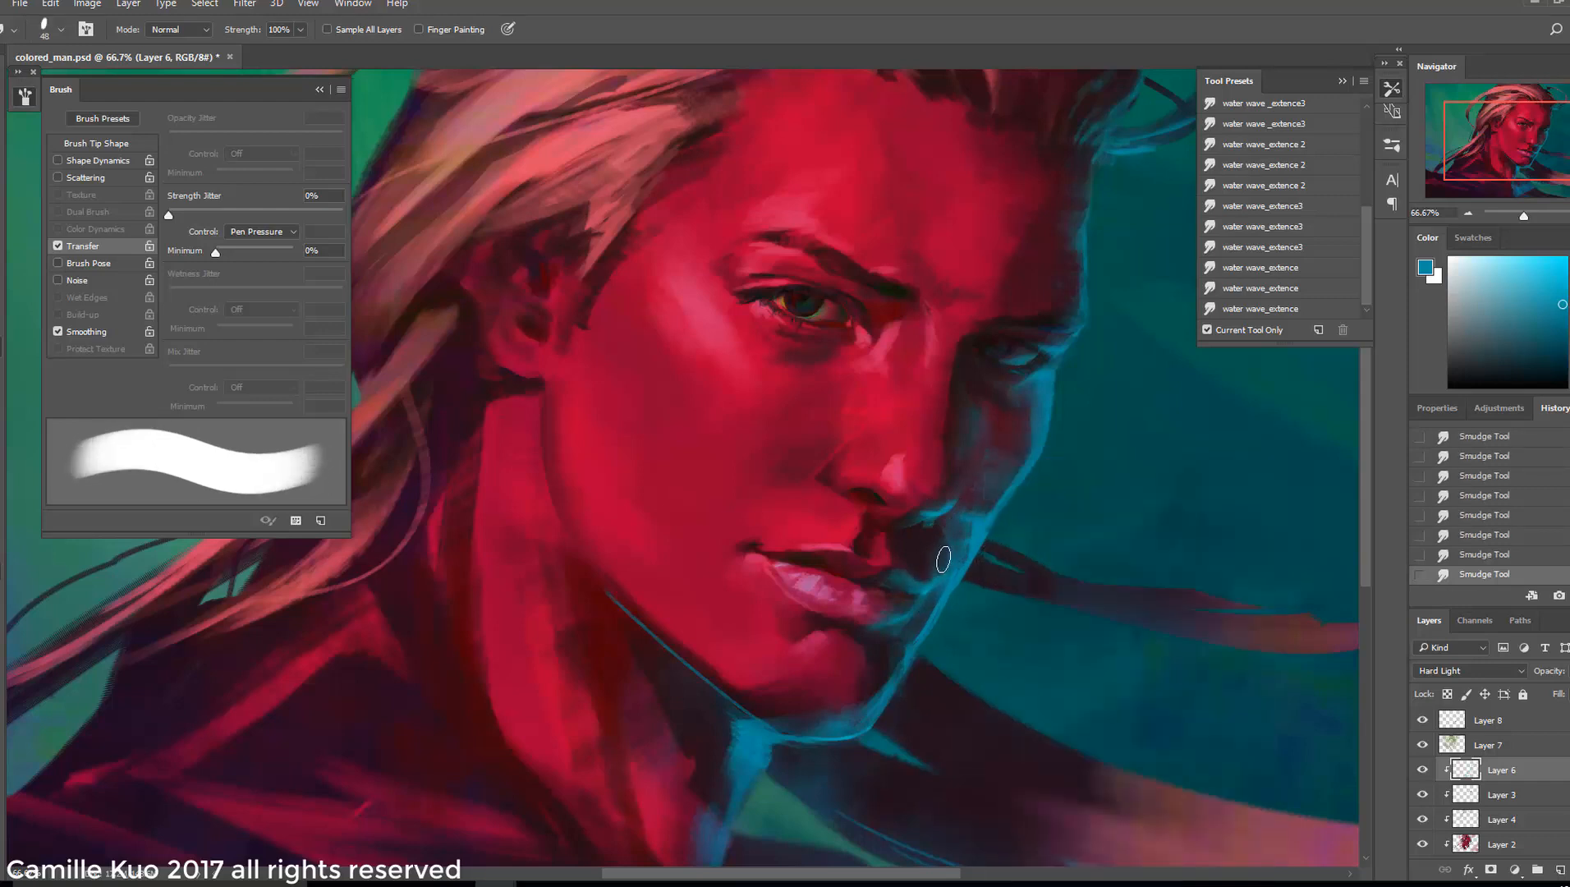
Refine the blended blue light at the lip corner on Layer 6 with smaller smudge tips of 29 px and 21 px
key("bracketleft")
key("bracketleft")
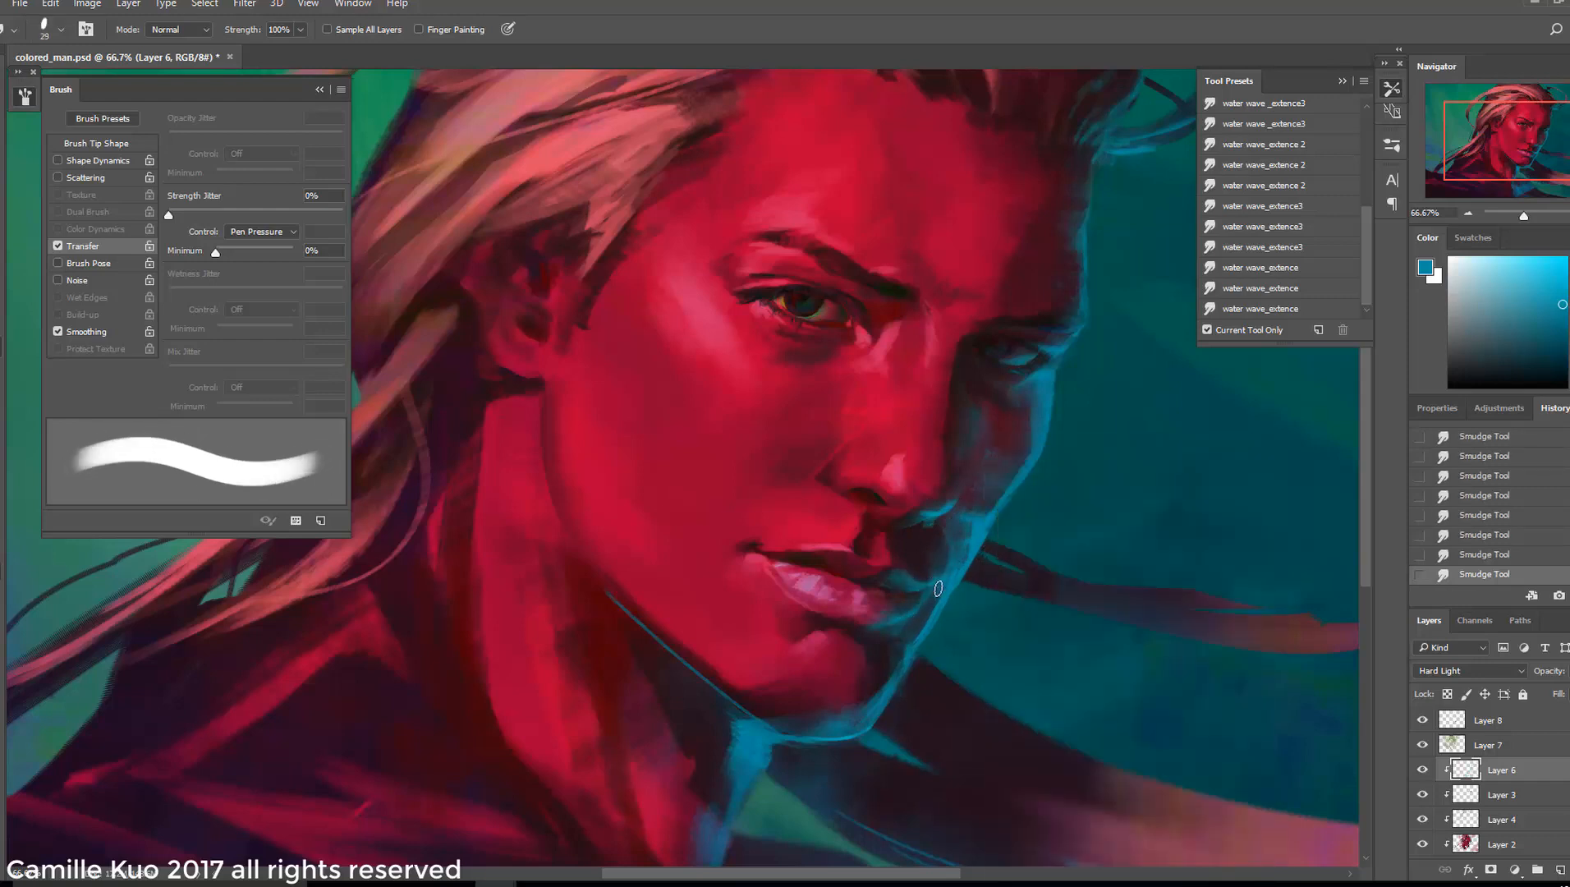
key("ctrl+minus")
key("ctrl+minus")
key("ctrl+minus")
key("ctrl+plus")
key("ctrl+plus")
key("ctrl+plus")
right_click(981, 564)
mouse_move(1080, 482)
left_mouse_down()
mouse_move(1098, 482)
mouse_move(1077, 482)
left_mouse_up()
left_click(921, 586)
right_click(921, 586)
left_click(893, 577)
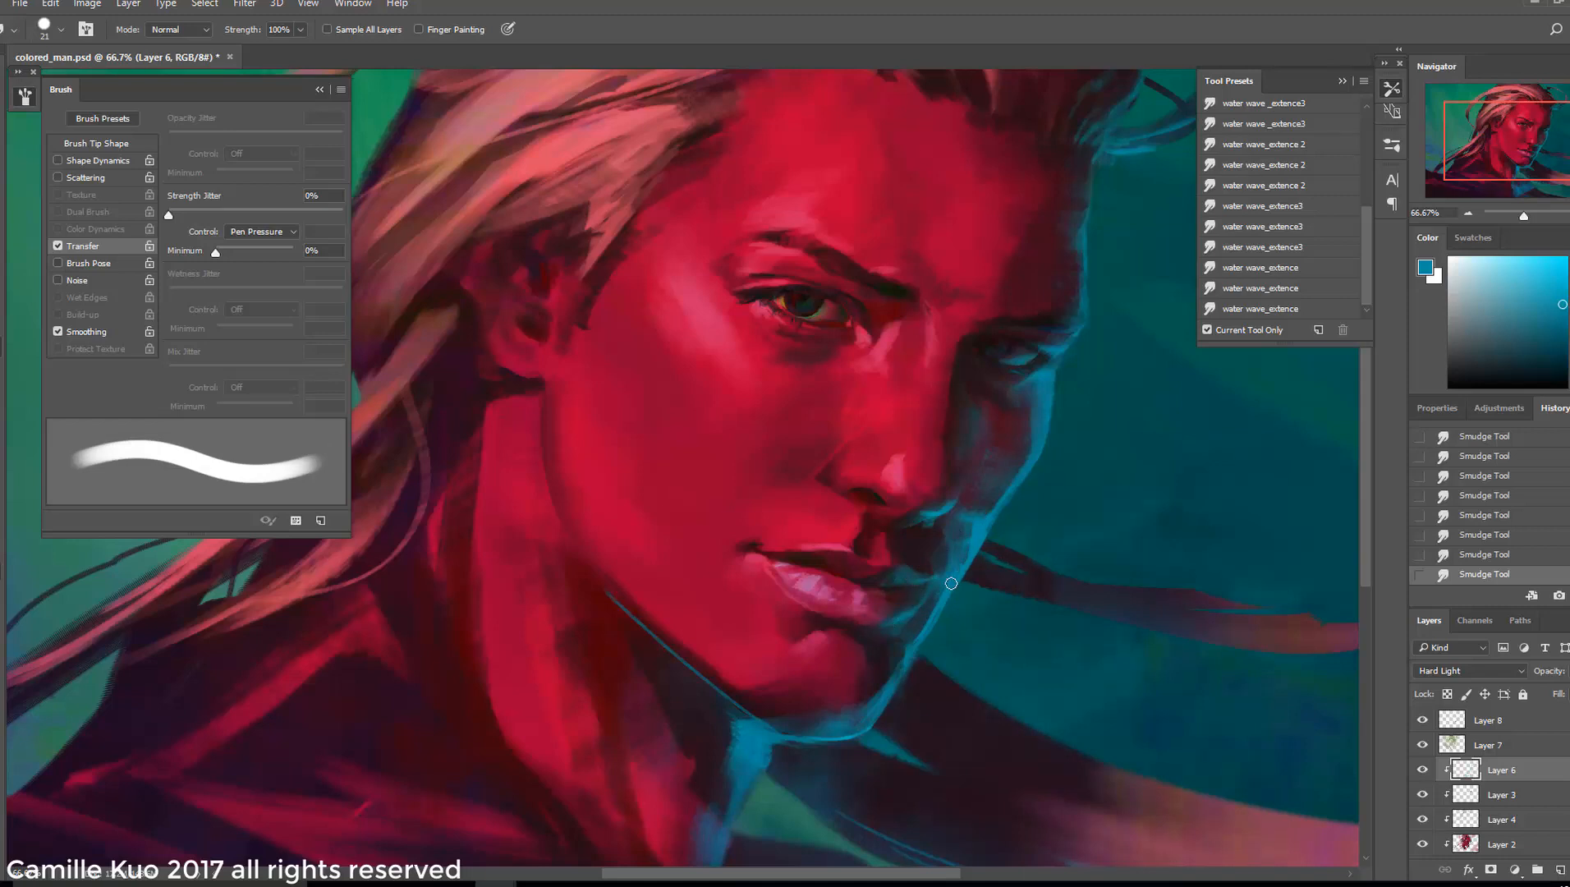
Soften the blue light beside the mouth on Layer 6 with a soft 66 px eraser and compare with the layer hidden
key("ctrl+minus")
key("ctrl+minus")
key("ctrl+minus")
key("e")
right_click(824, 503)
left_click(903, 698)
left_click_drag(792, 484, 781, 503)
left_click(1422, 770)
left_click(1422, 770)
Soften the blue rim along the lower cheek on Layer 8 with the 66 px eraser and check the whole portrait
key("ctrl+plus")
key("ctrl+plus")
key("ctrl+plus")
left_click(1487, 720)
left_click_drag(973, 510, 961, 529)
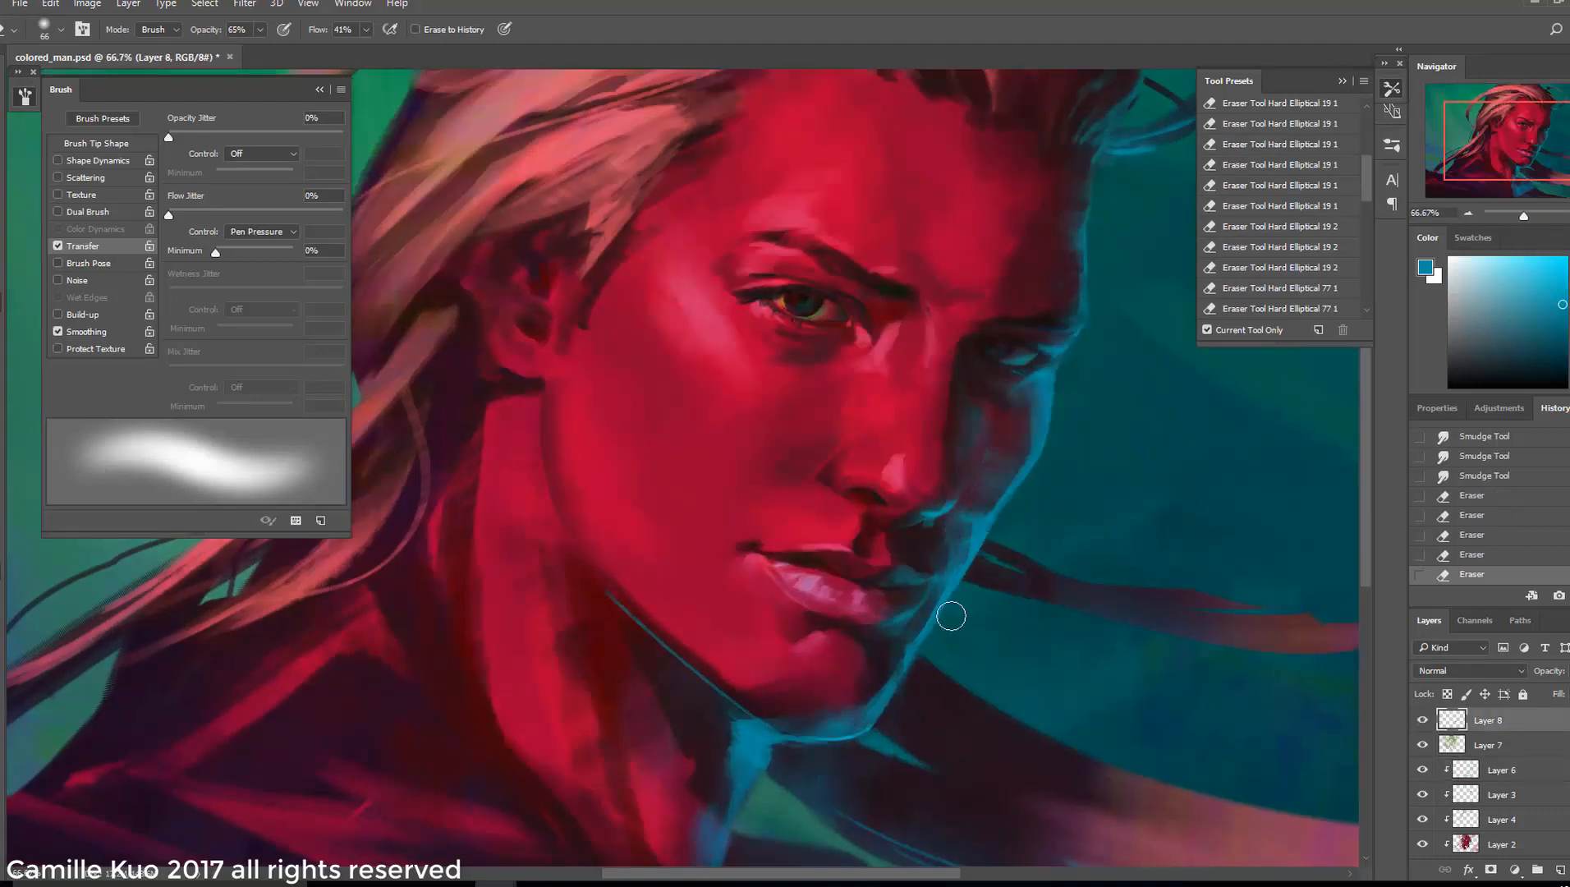
key("ctrl+minus")
key("ctrl+minus")
key("ctrl+minus")
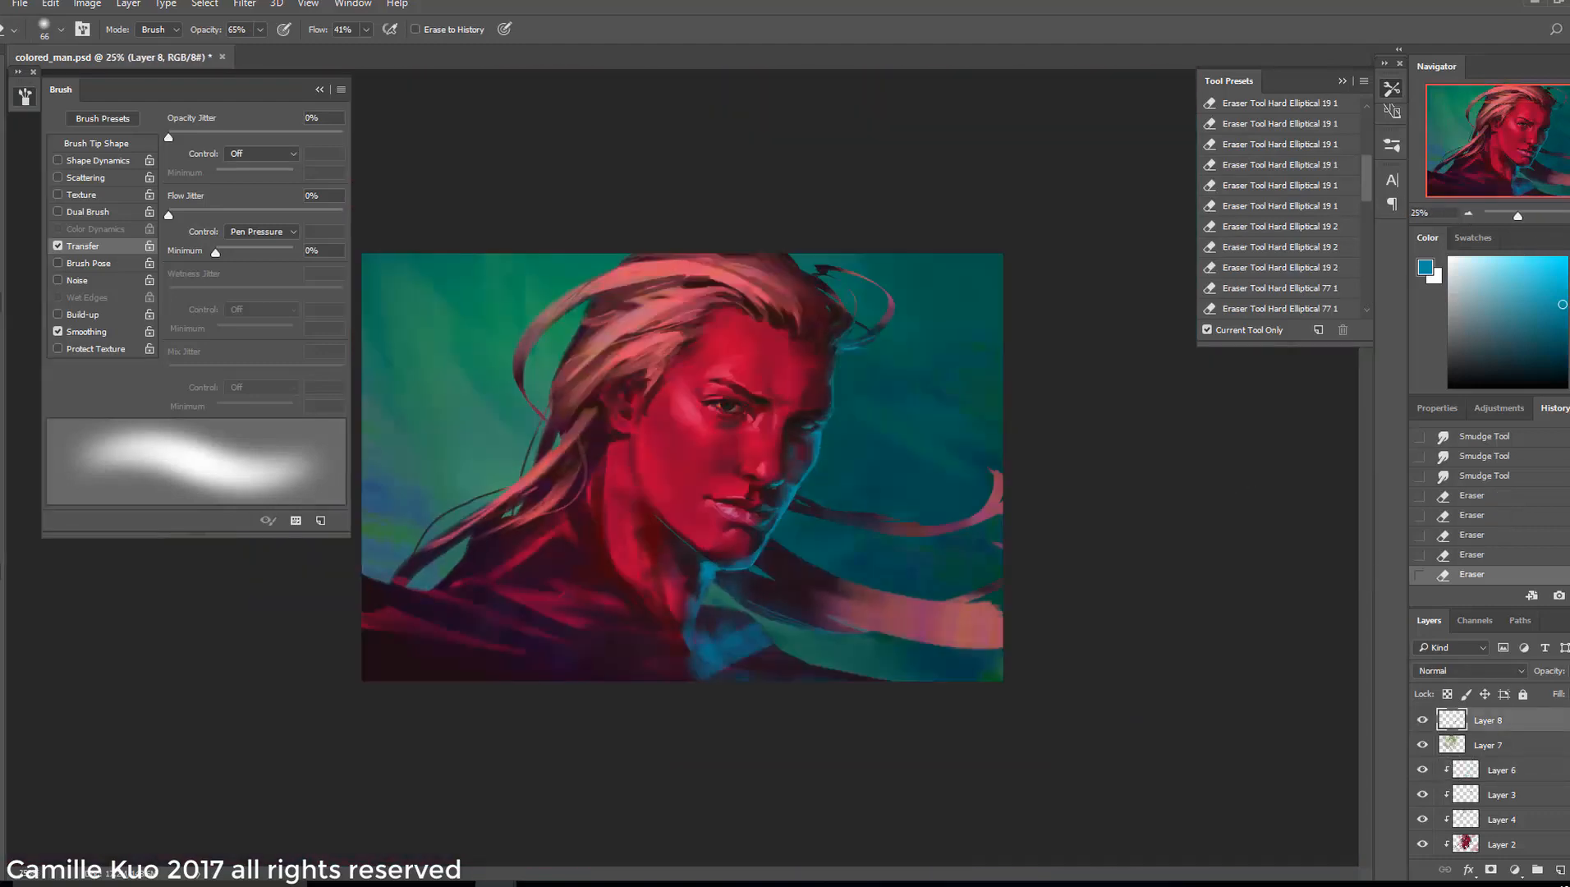
Paint blue strokes along the cheek edge beside the mouth on Layer 8 with a 28 px brush
key("ctrl+plus")
key("ctrl+plus")
key("ctrl+plus")
key("b")
left_click_drag(915, 584, 944, 579)
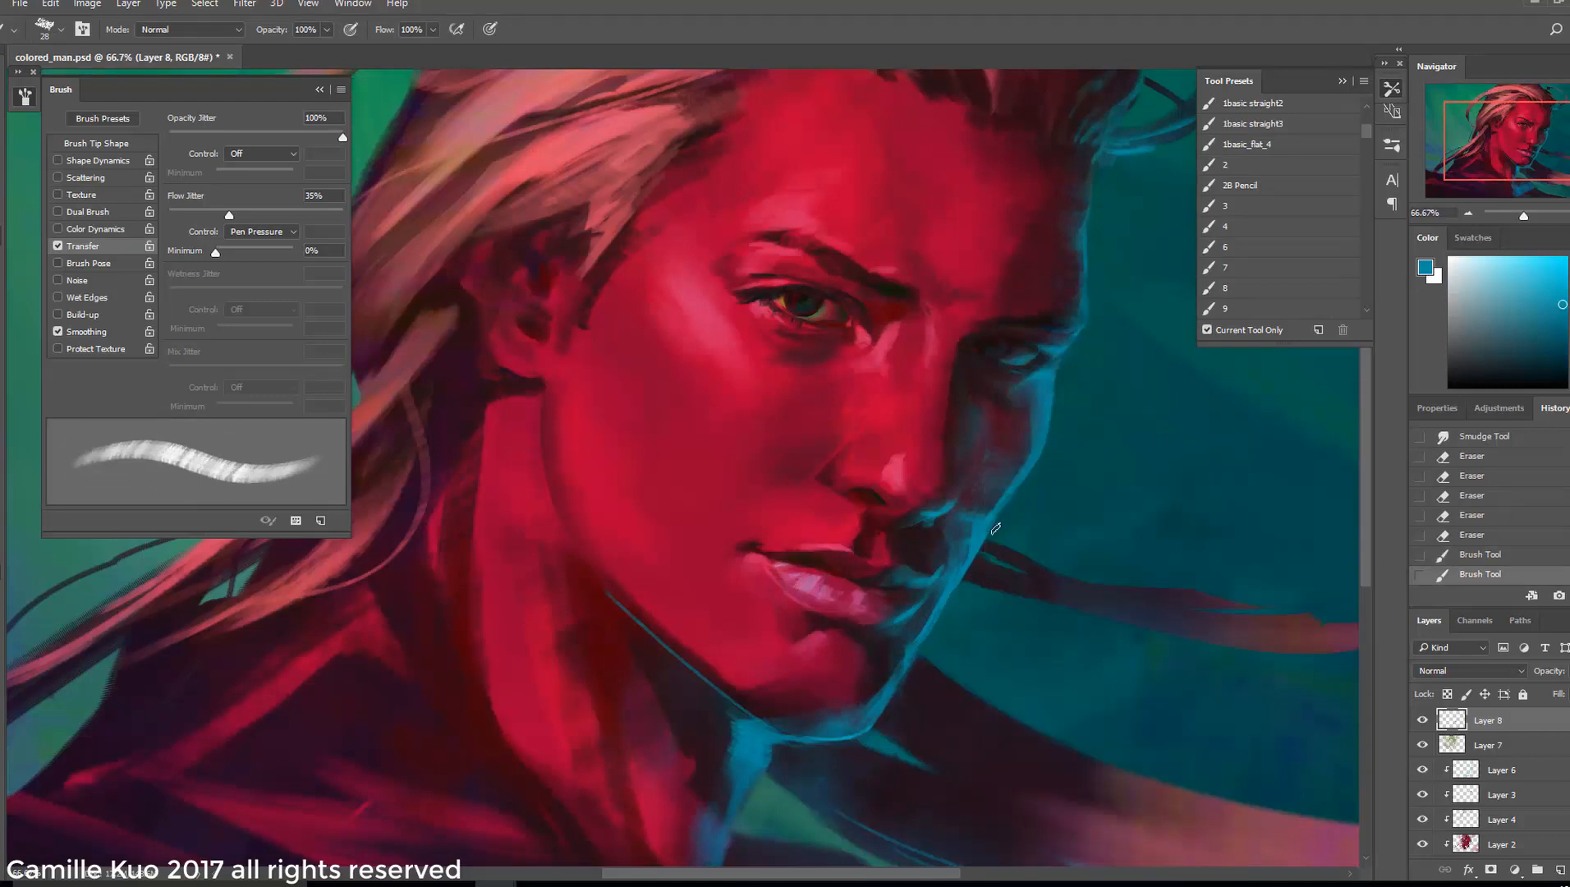
Adjust Layer 7's Hue/Saturation to saturation +4 and lightness -49
key("ctrl+minus")
key("ctrl+minus")
key("ctrl+minus")
key("alt+[")
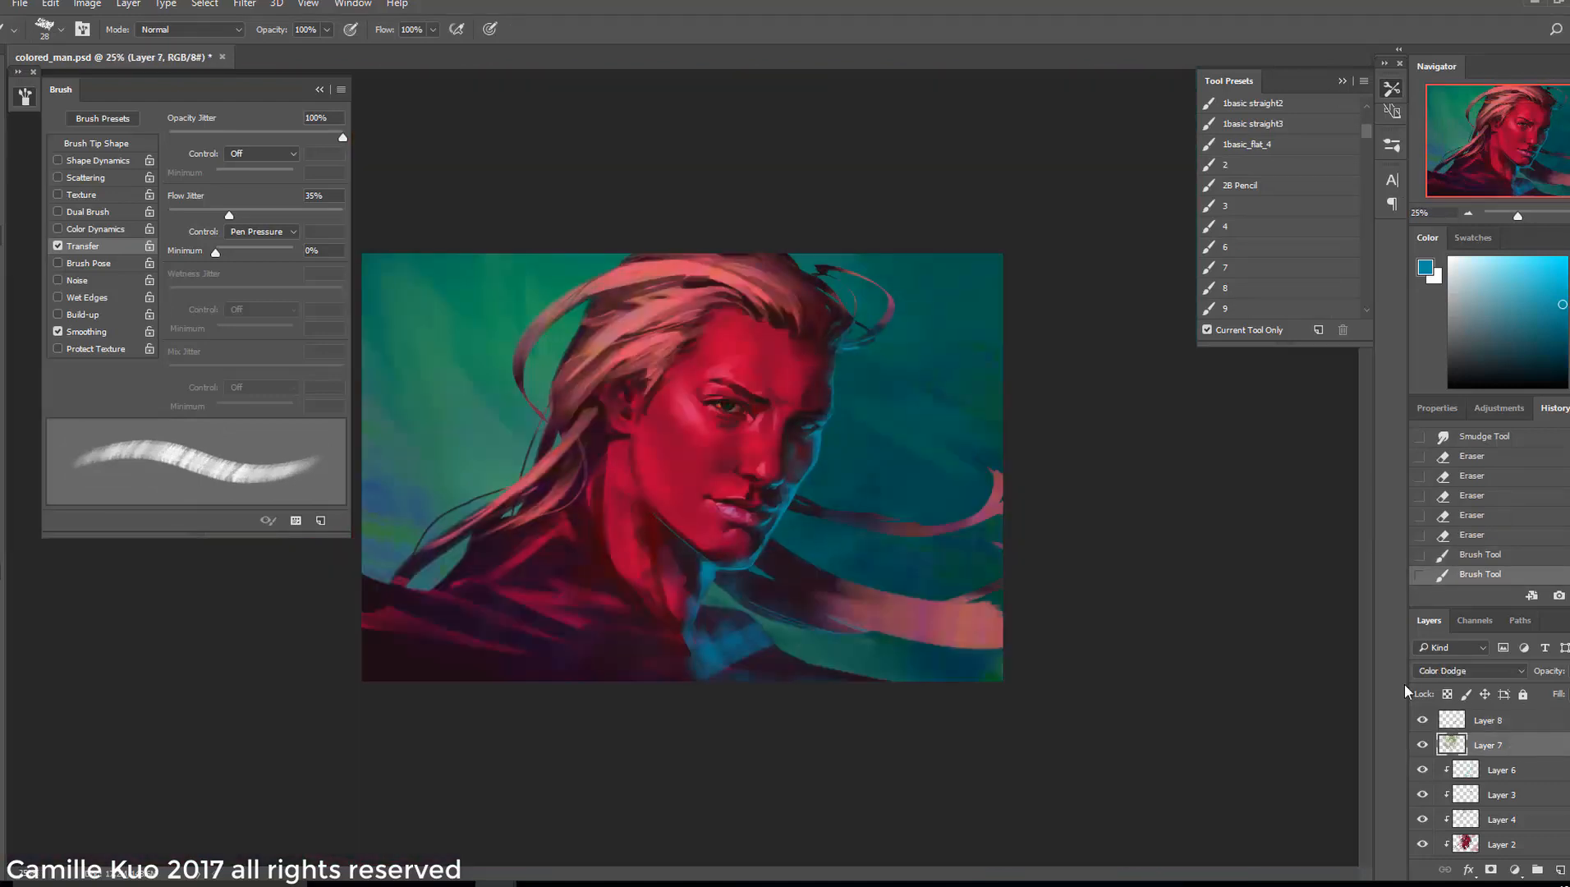
key("ctrl+u")
key("Tab")
type("4")
key("Tab")
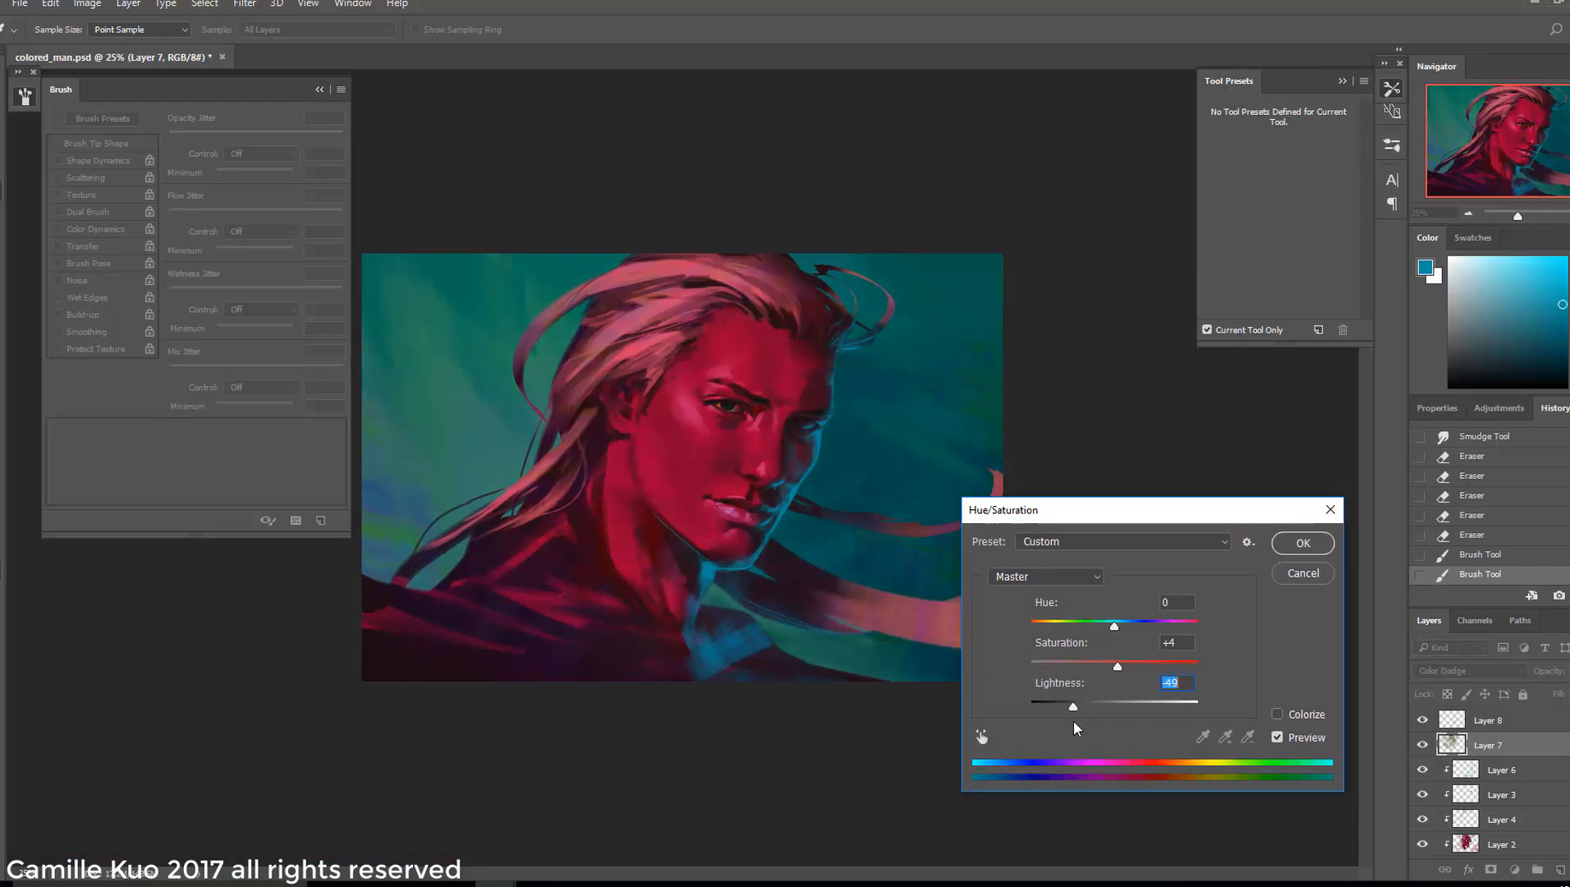
key("Return")
key("ctrl+minus")
key("ctrl+plus")
key("ctrl+plus")
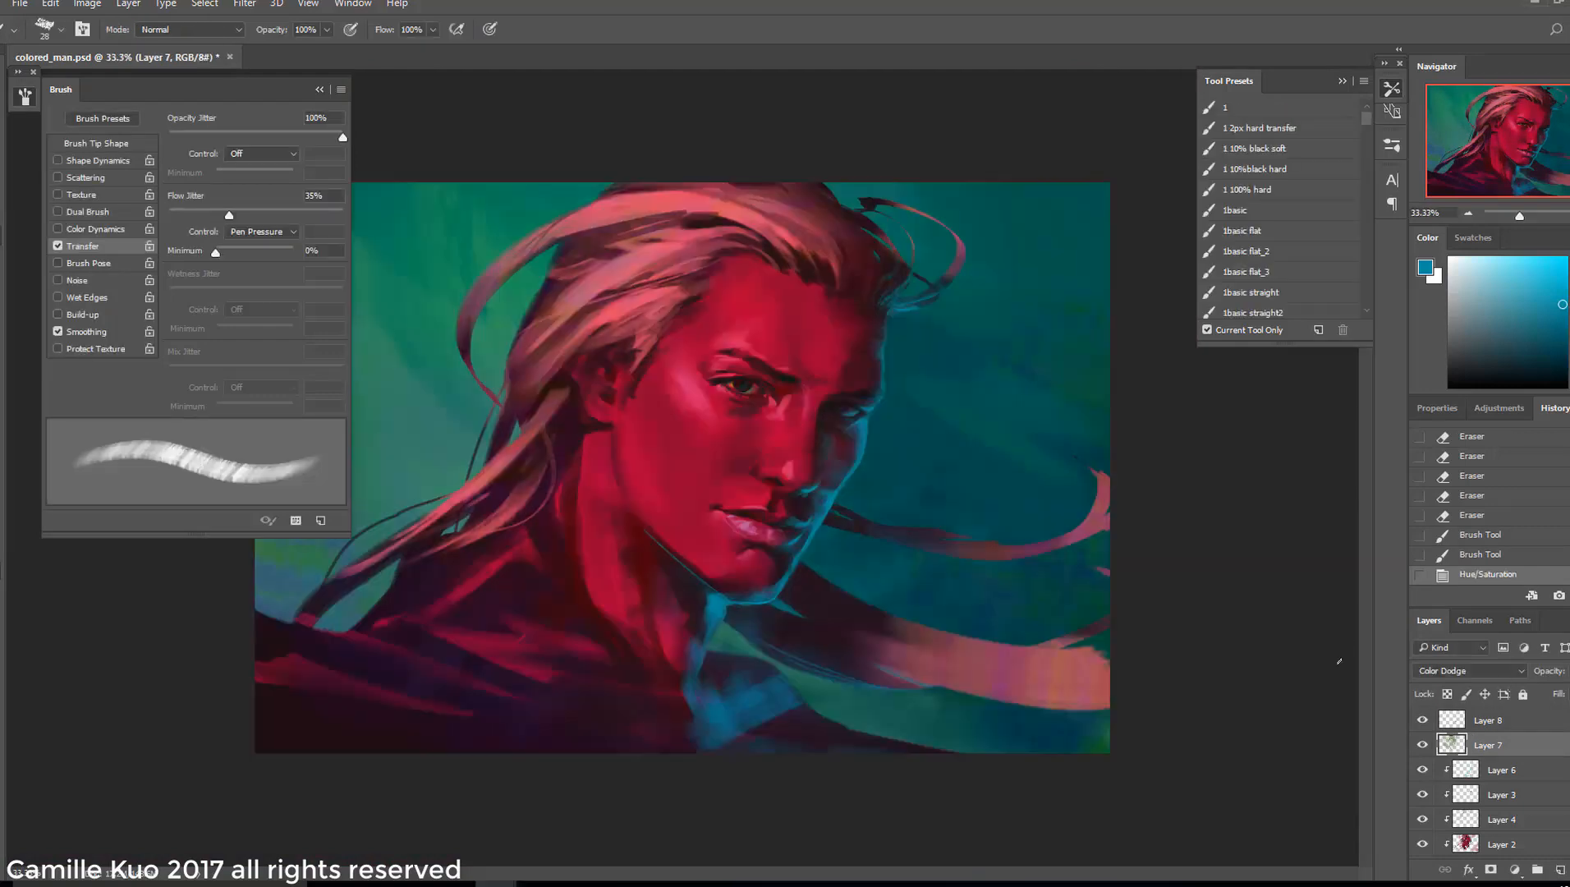
Hide Layer 8 and Layer 7 and make Layer 2 the active layer
left_click_drag(1421, 720, 1422, 745)
key("alt+[")
key("alt+[")
key("alt+[")
key("alt+[")
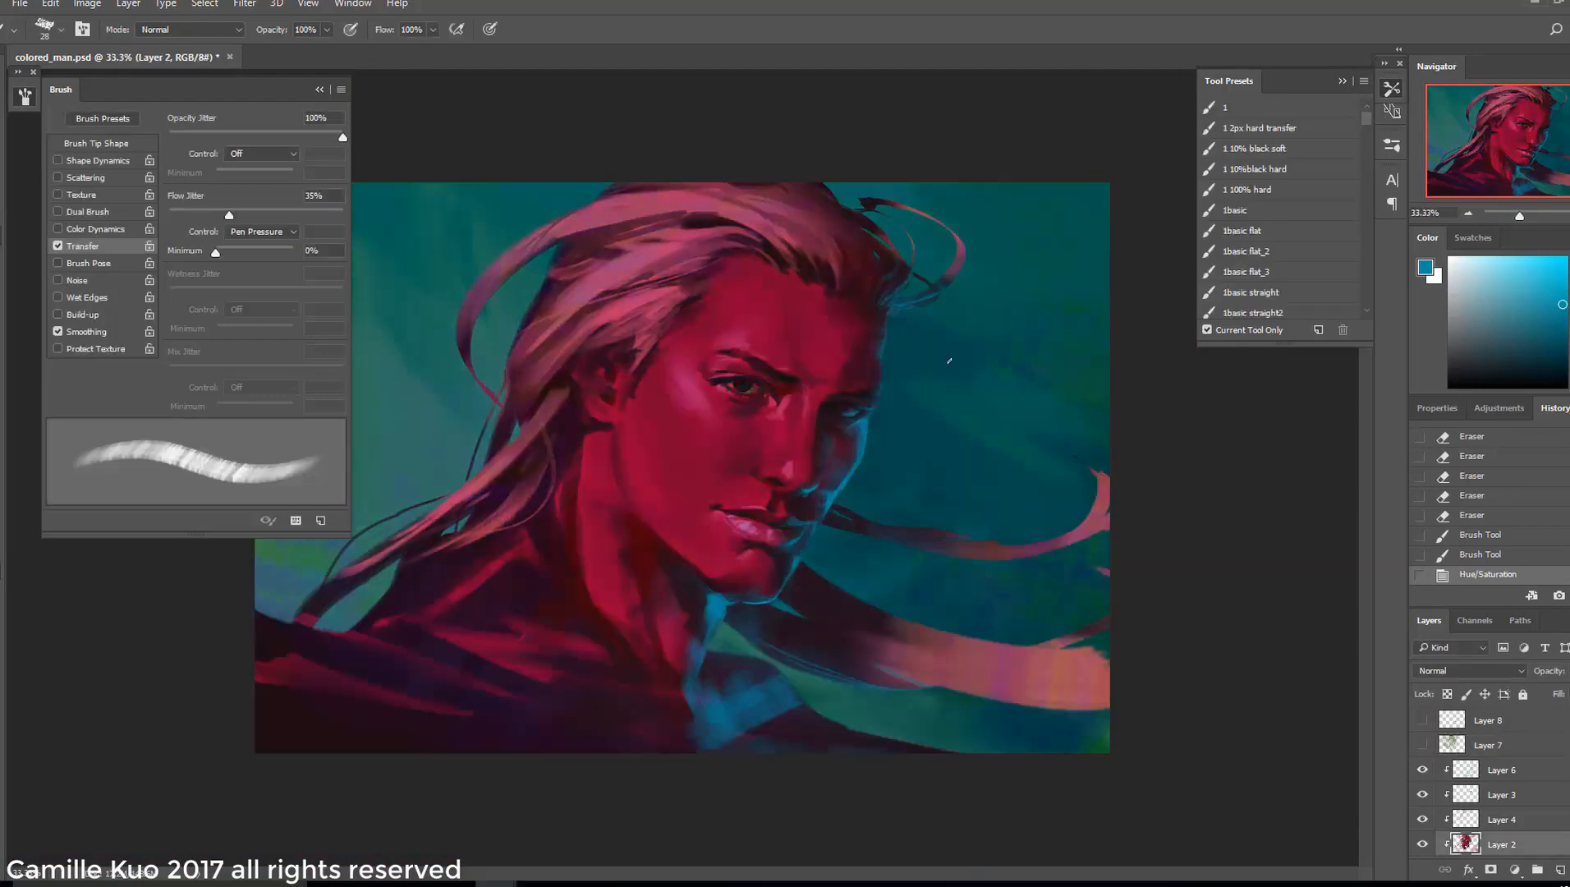
Paint dark maroon strokes on the far forehead on Layer 2 and compare with Layer 6 hidden
right_click(945, 339)
left_click_drag(1062, 385, 1079, 385)
left_click(1478, 555)
mouse_move(866, 309)
left_mouse_down()
mouse_move(866, 343)
mouse_move(868, 318)
left_mouse_up()
left_click(863, 365, "alt")
left_click(1424, 771)
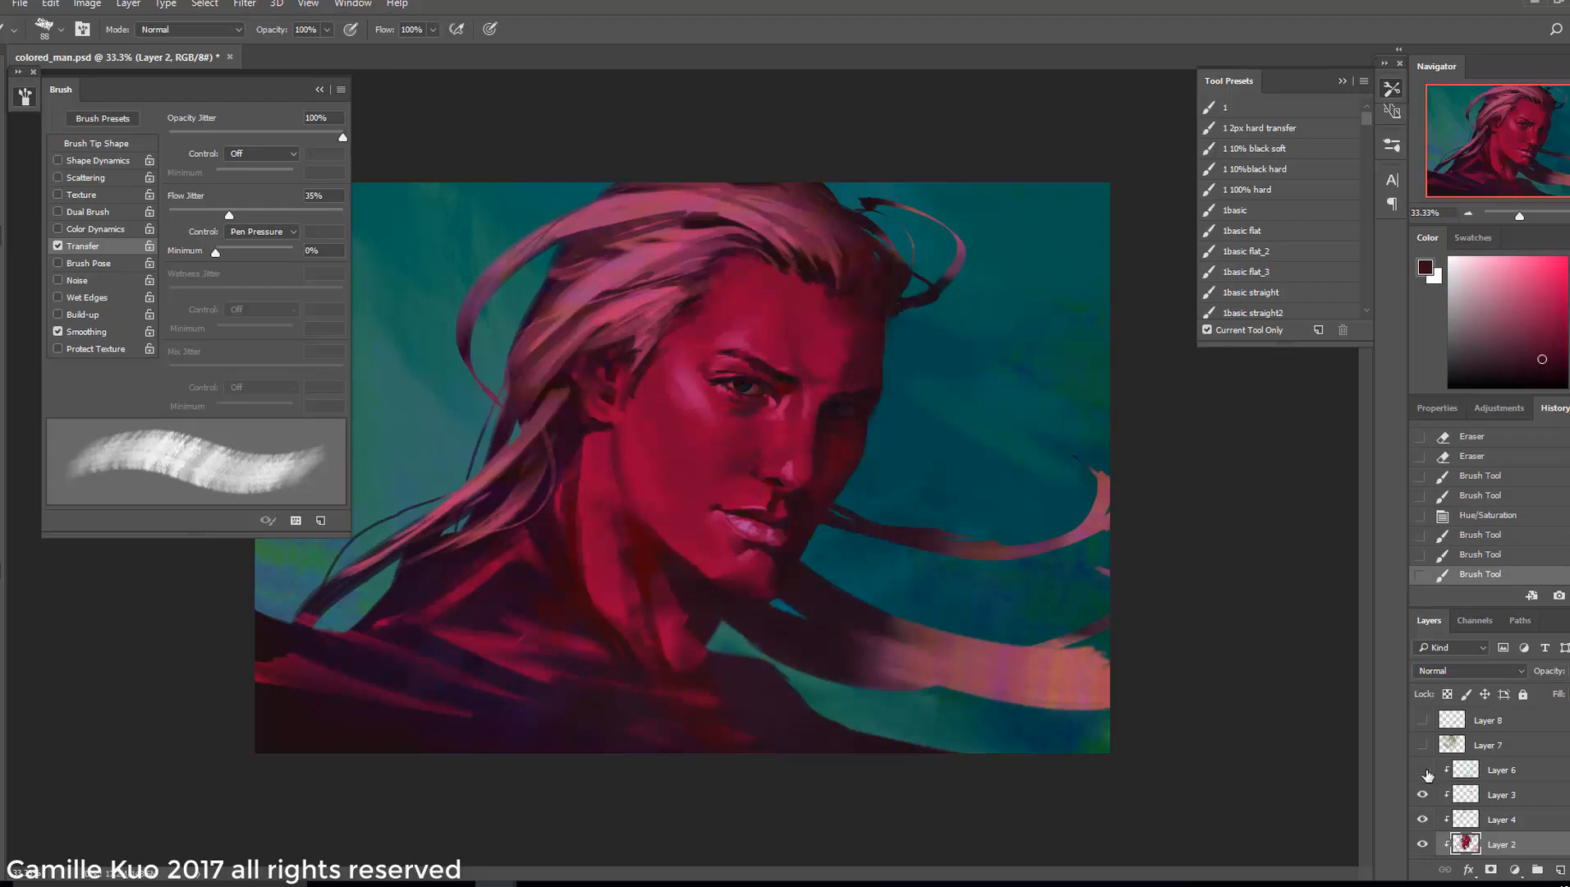
left_click(1423, 771)
Smudge the blue light at the far temple's hairline on Layer 6 with a 94 px tip and compare with the layer hidden
left_click(1499, 770)
key("r")
right_click(941, 317)
left_click_drag(1060, 363, 1088, 363)
key("ctrl+z")
mouse_move(890, 284)
left_mouse_down()
mouse_move(912, 305)
mouse_move(900, 281)
left_mouse_up()
right_click(907, 311)
left_click_drag(895, 289, 903, 276)
mouse_move(900, 279)
left_mouse_down()
mouse_move(907, 259)
mouse_move(892, 278)
left_mouse_up()
mouse_move(890, 282)
left_mouse_down()
mouse_move(877, 301)
mouse_move(870, 275)
mouse_move(872, 289)
left_mouse_up()
left_click(1477, 555)
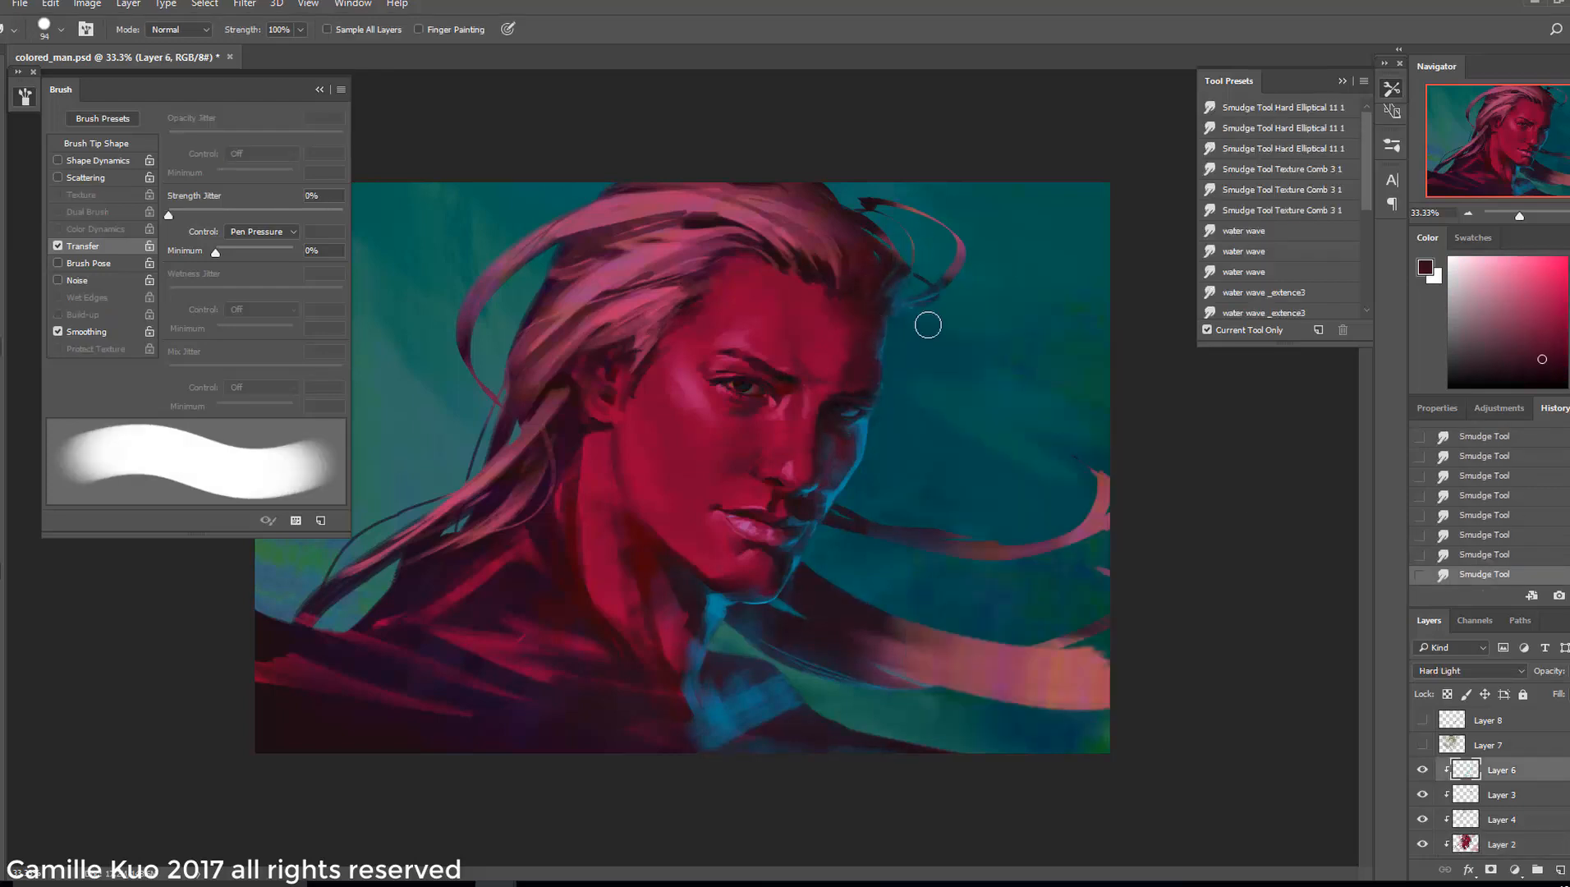
right_click(908, 318)
left_click_drag(1039, 365, 1023, 364)
left_click(1424, 770)
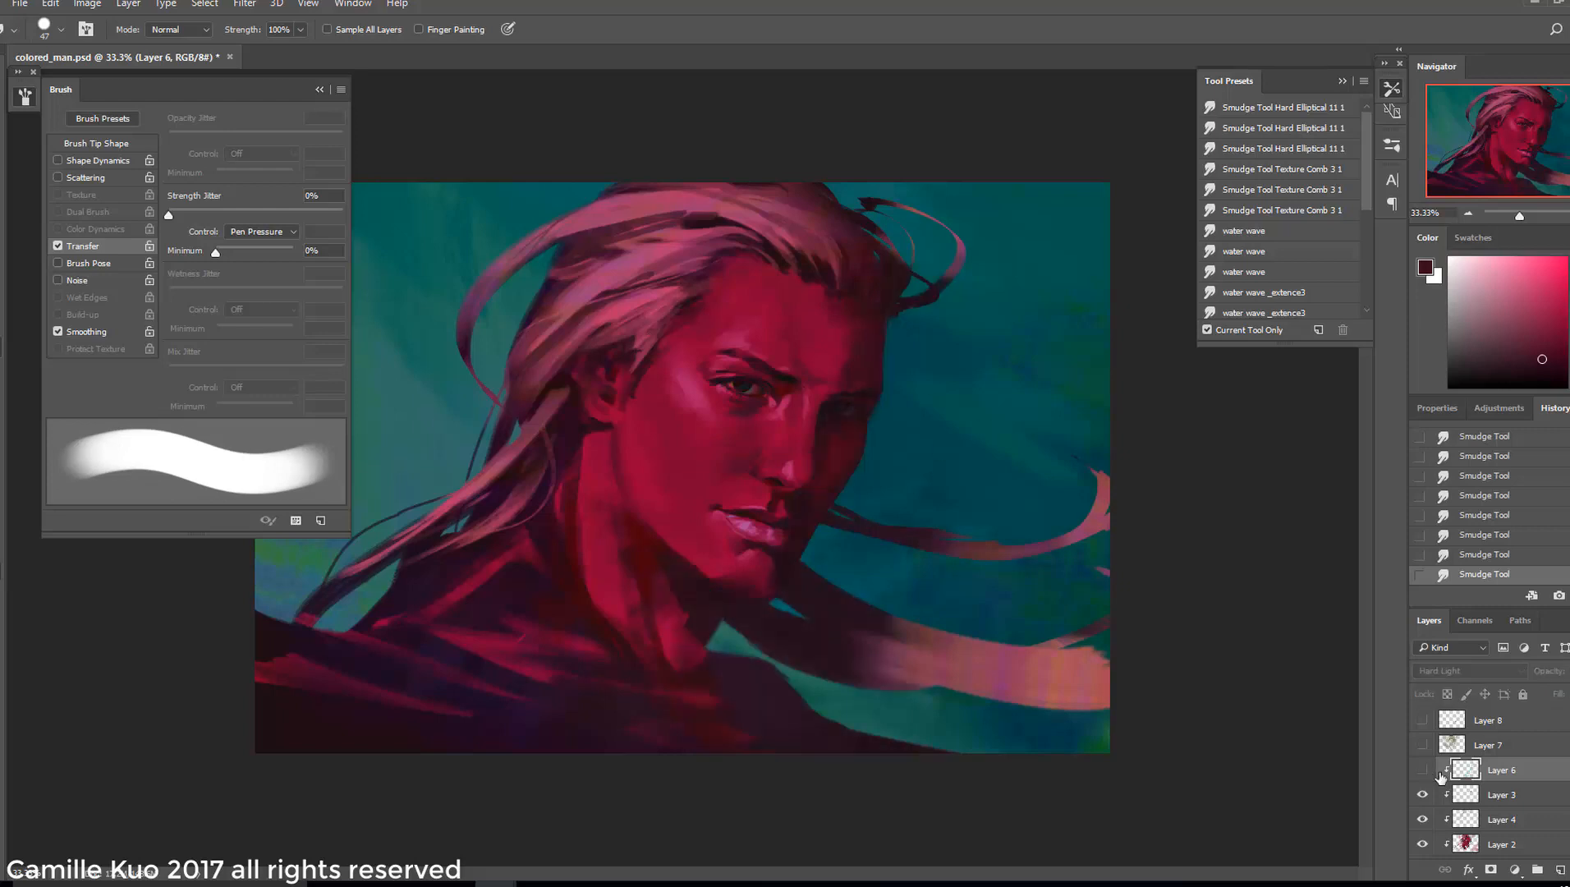
left_click(1423, 770)
Show Layer 8 and paint sampled blue strokes on it along the jaw below the mouth
left_click(1422, 720)
left_click(1487, 720)
key("b")
left_click(825, 525, "alt")
left_click_drag(814, 537, 800, 565)
left_click_drag(802, 560, 790, 584)
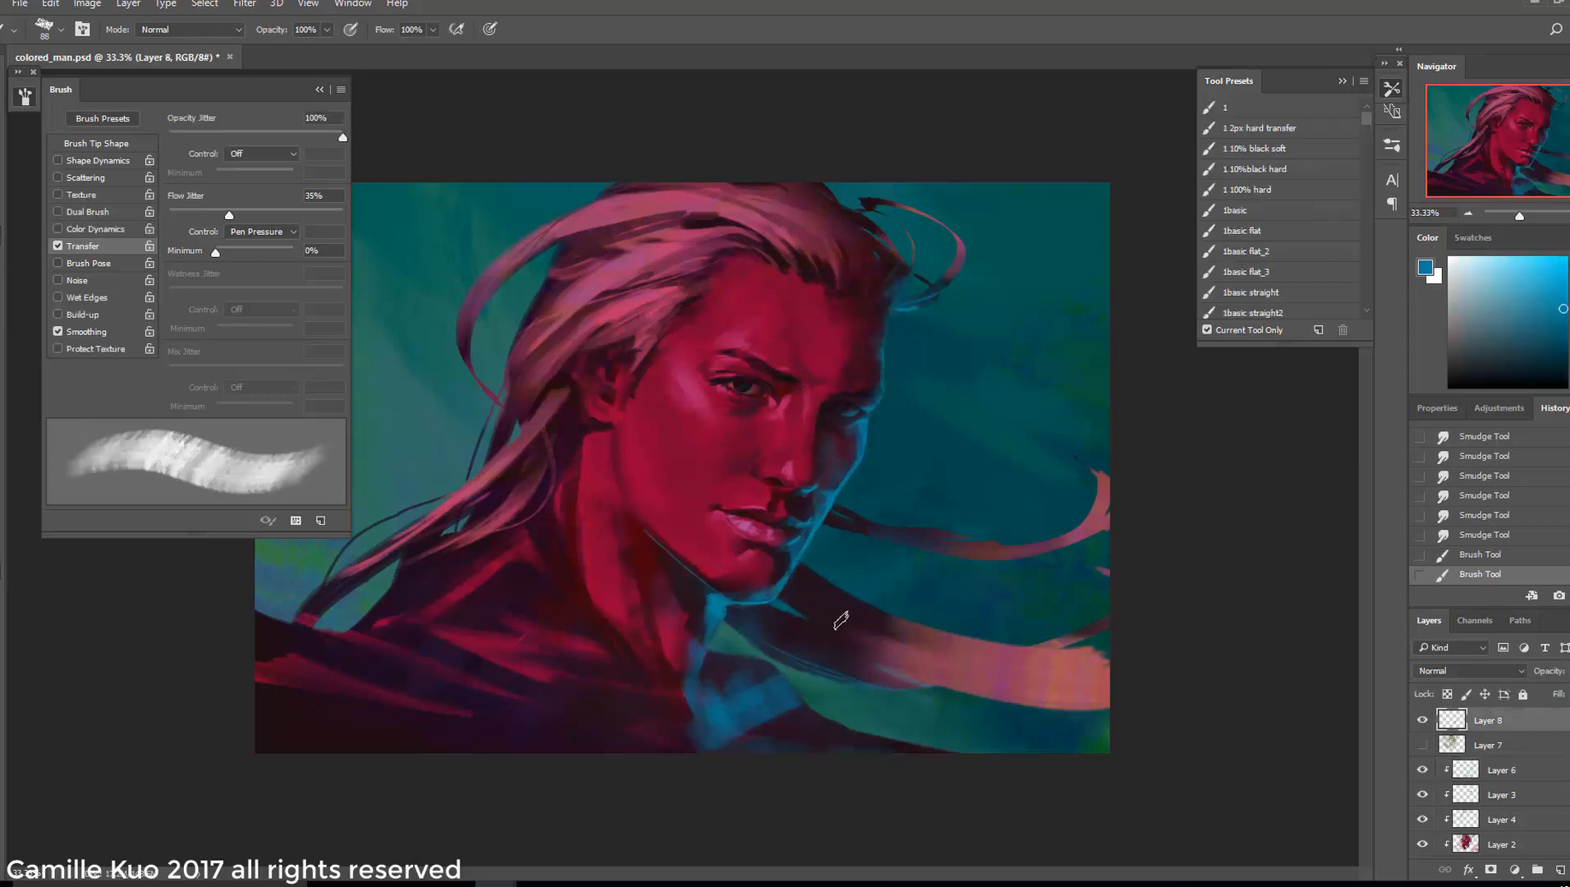
Paint blue strokes at the outer corner of the far eye on Layer 8 with a 31 px brush
right_click(900, 395)
left_click_drag(1059, 426, 1036, 426)
left_click_drag(884, 398, 869, 410)
left_click_drag(880, 402, 870, 413)
right_click(865, 377)
left_click_drag(1000, 408, 1003, 408)
key("ctrl+z")
left_click_drag(857, 401, 875, 398)
left_click_drag(861, 401, 879, 394)
left_click_drag(862, 404, 877, 399)
Paint a short blue stroke beside the nostril on Layer 8 with a smaller brush
right_click(864, 491)
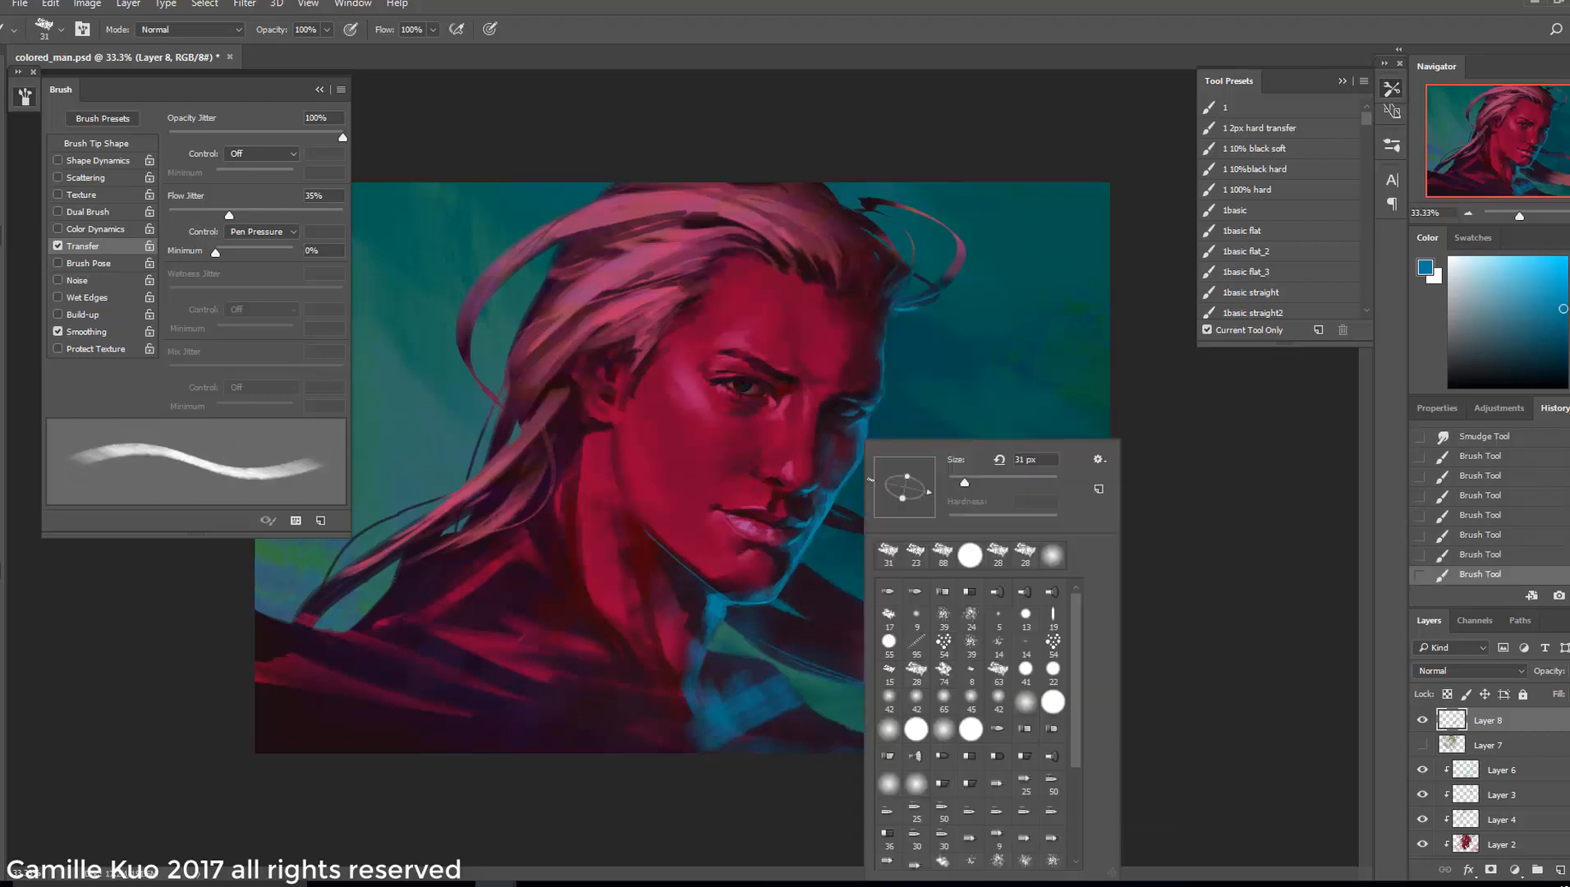
left_click(912, 512)
left_click_drag(819, 470, 821, 492)
right_click(876, 505)
key("Escape")
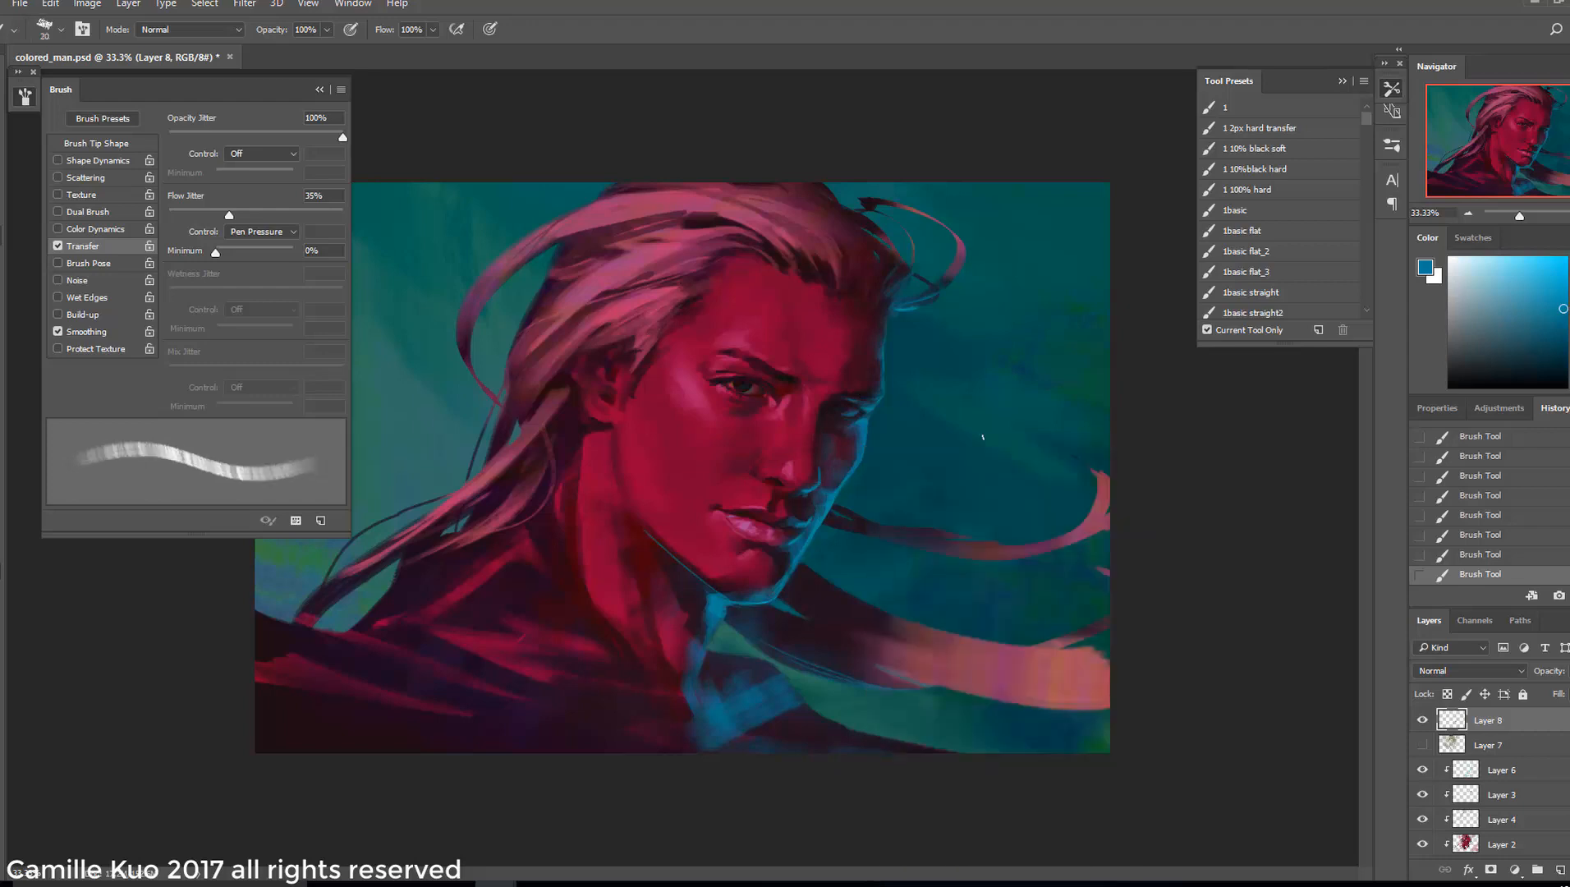
Smudge the blue light around the far eye on Layer 6 with a 28 px tip
key("alt+bracketleft")
key("alt+bracketleft")
key("e")
left_click(3, 348)
right_click(875, 403)
left_click_drag(990, 452, 977, 452)
left_click_drag(859, 404, 875, 399)
left_click_drag(862, 407, 878, 417)
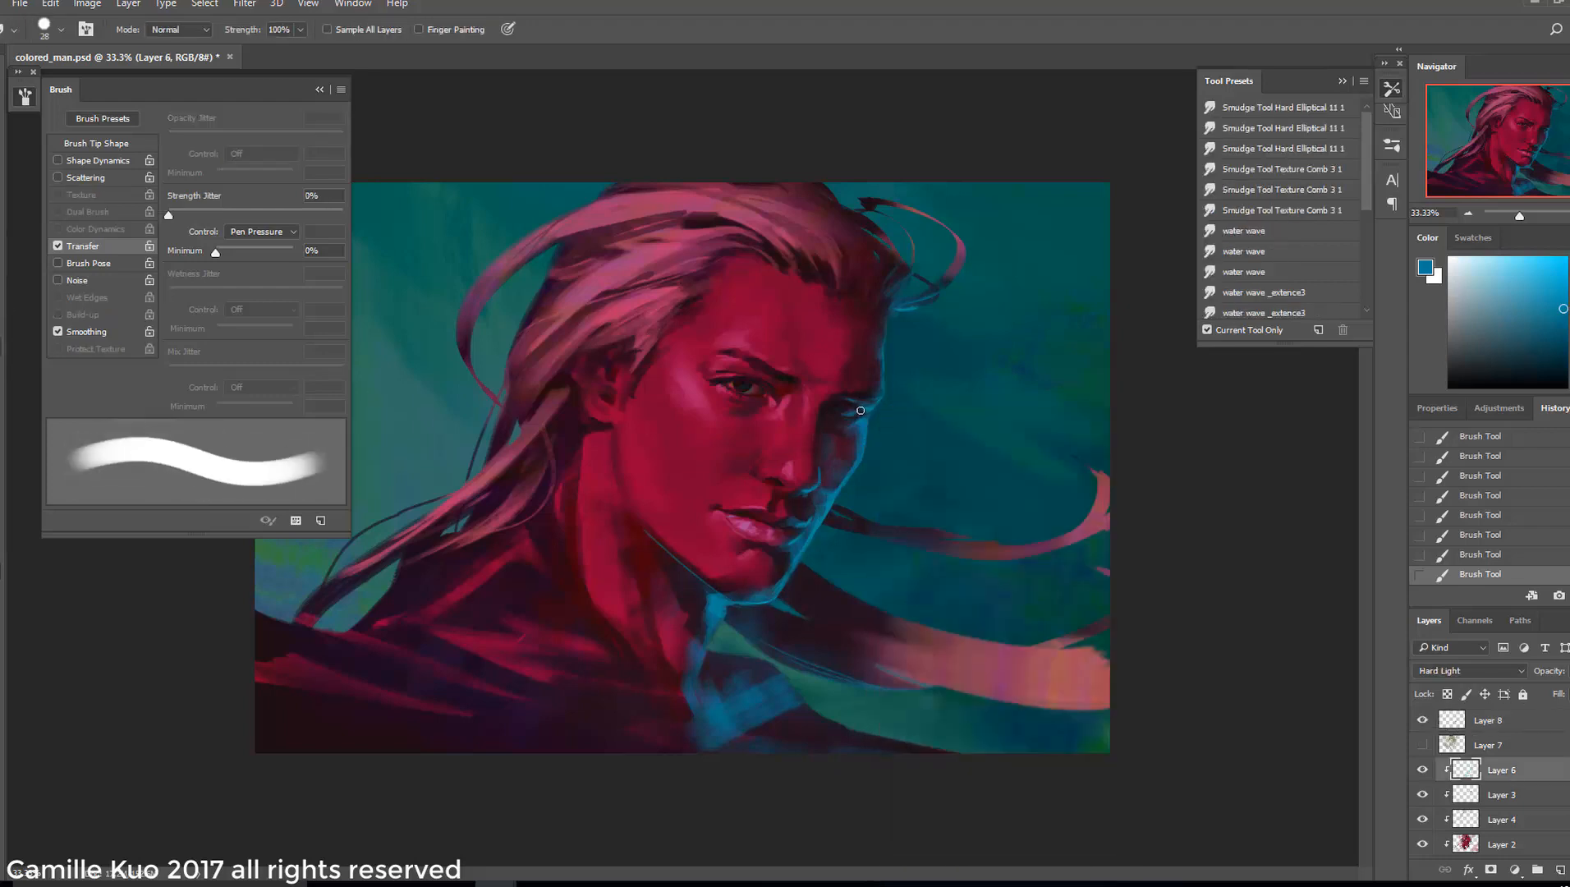
Paint a light cyan highlight at the far eye on Layer 6 with a 20 px brush and compare with the layer hidden
key("b")
left_click(1536, 259)
left_click(1500, 257)
right_click(900, 404)
left_click_drag(965, 459, 963, 444)
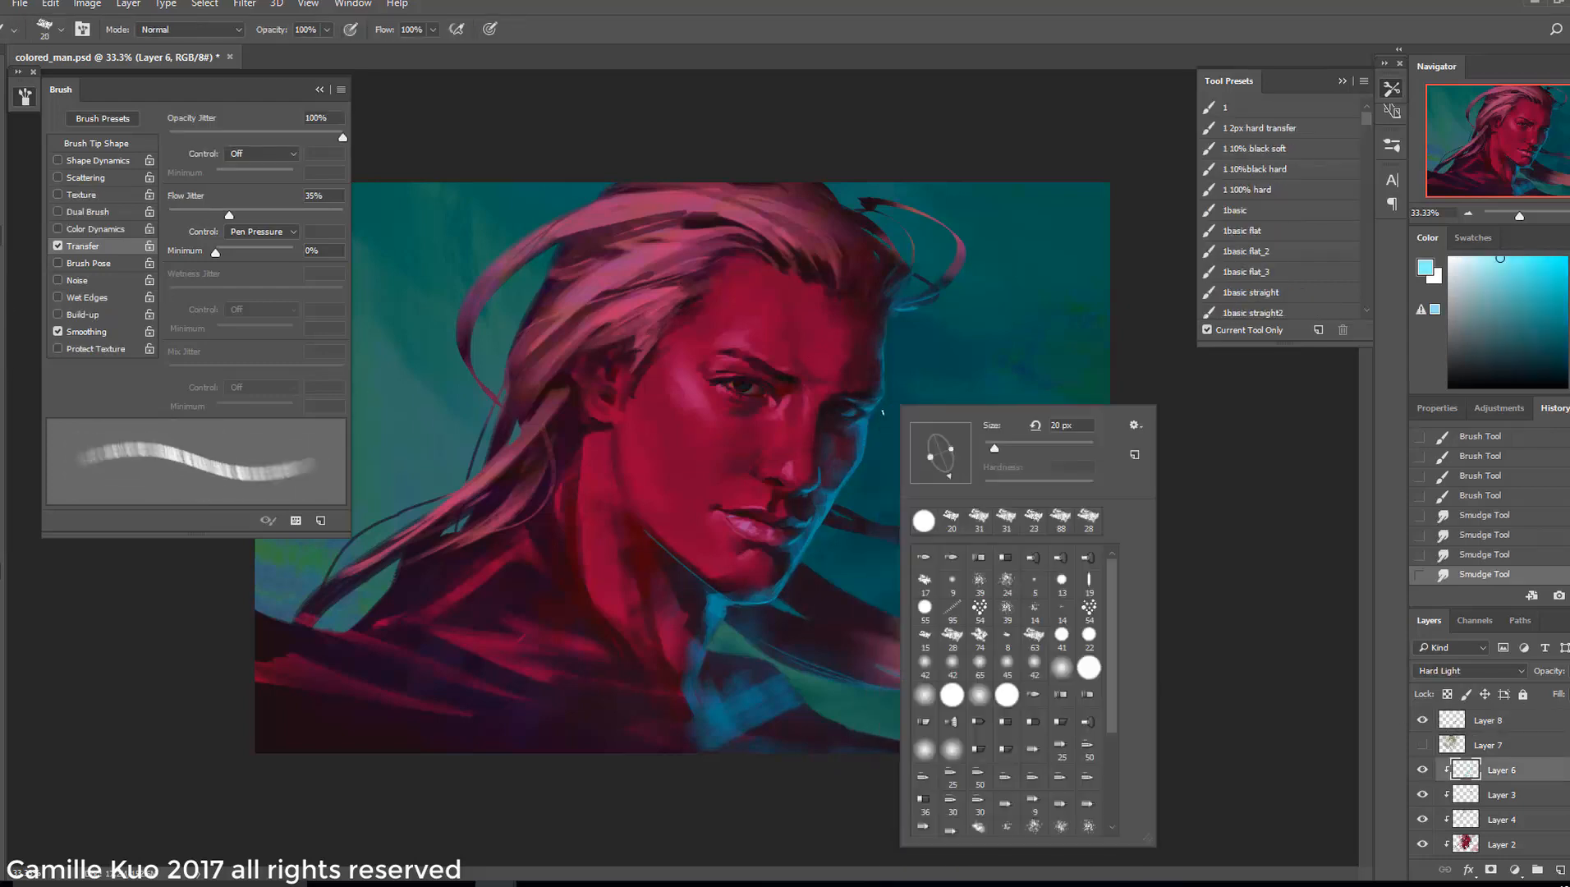
key("Escape")
left_click_drag(843, 413, 858, 386)
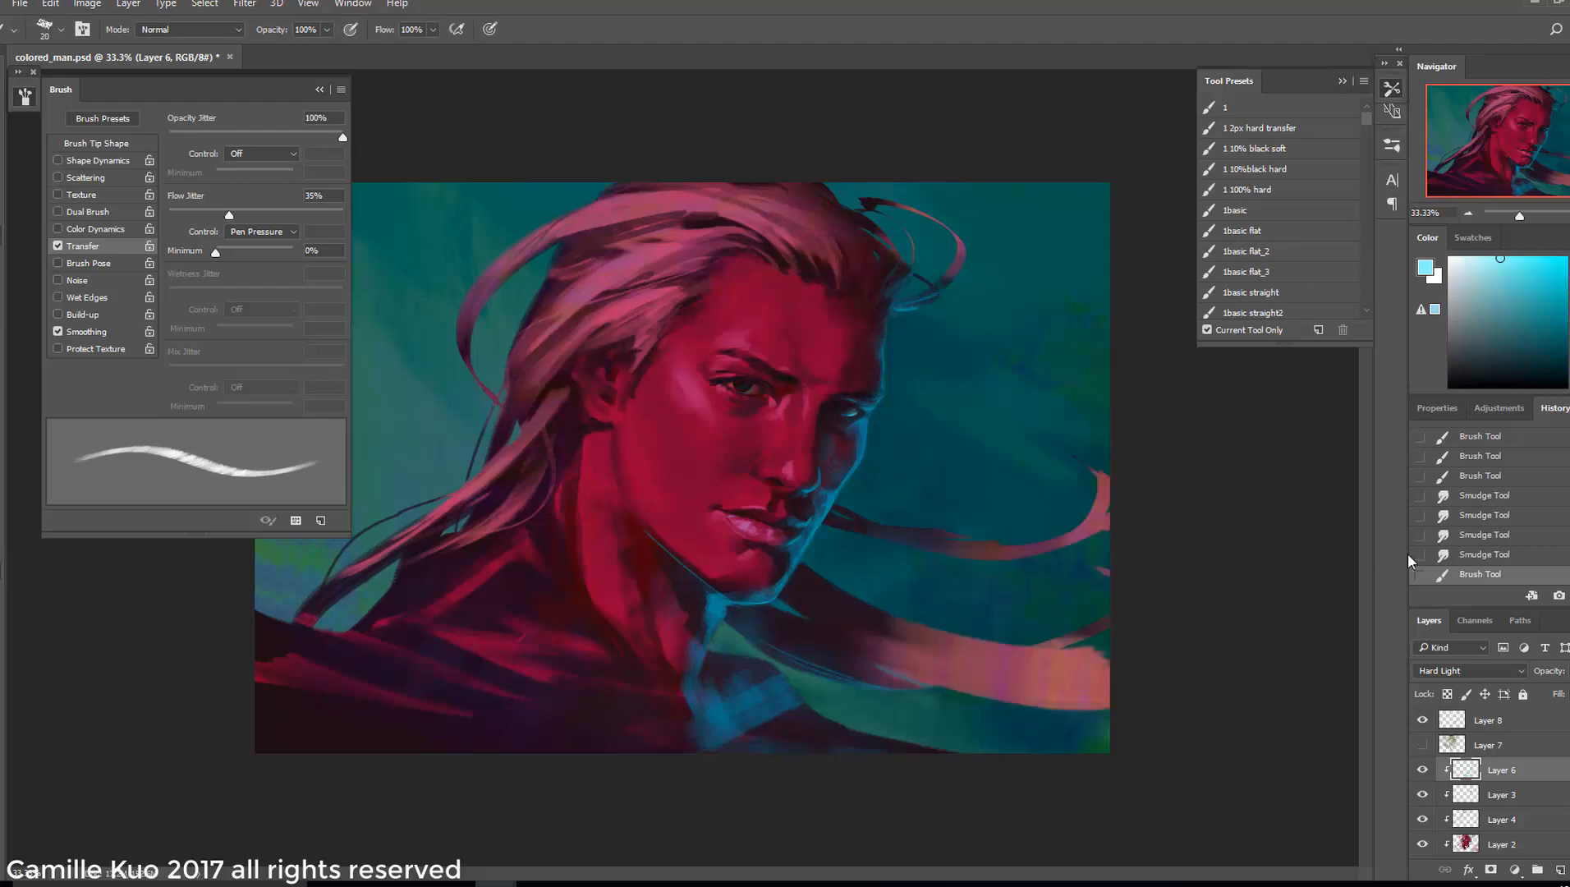
left_click(1415, 770)
left_click(1415, 770)
Smudge the blue hair strands beside the far temple on Layer 8 with a 28 px tip
left_click(1487, 720)
key("r")
left_click_drag(901, 309, 926, 304)
left_click_drag(908, 309, 936, 294)
left_click_drag(913, 307, 936, 294)
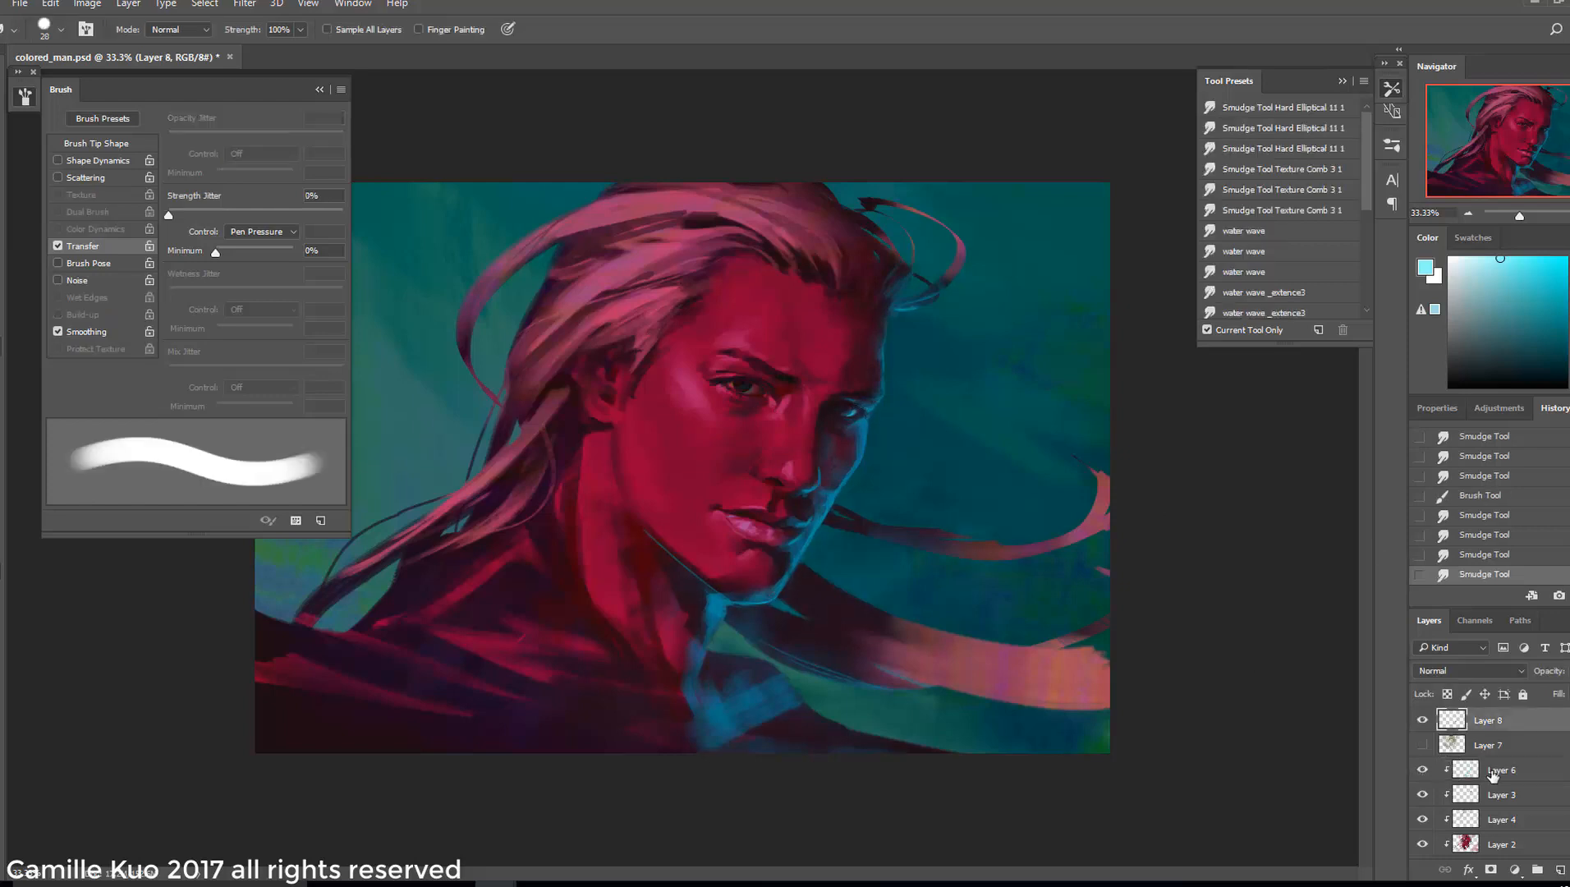
Blend the cyan highlight at the far eye's outer corner on Layer 6, reducing the smudge tip to 23 px
left_click(1502, 770)
left_click_drag(865, 410, 882, 397)
left_click_drag(867, 412, 879, 407)
right_click(881, 395)
mouse_move(955, 441)
left_mouse_down()
mouse_move(950, 454)
mouse_move(937, 436)
left_mouse_up()
left_click(860, 407)
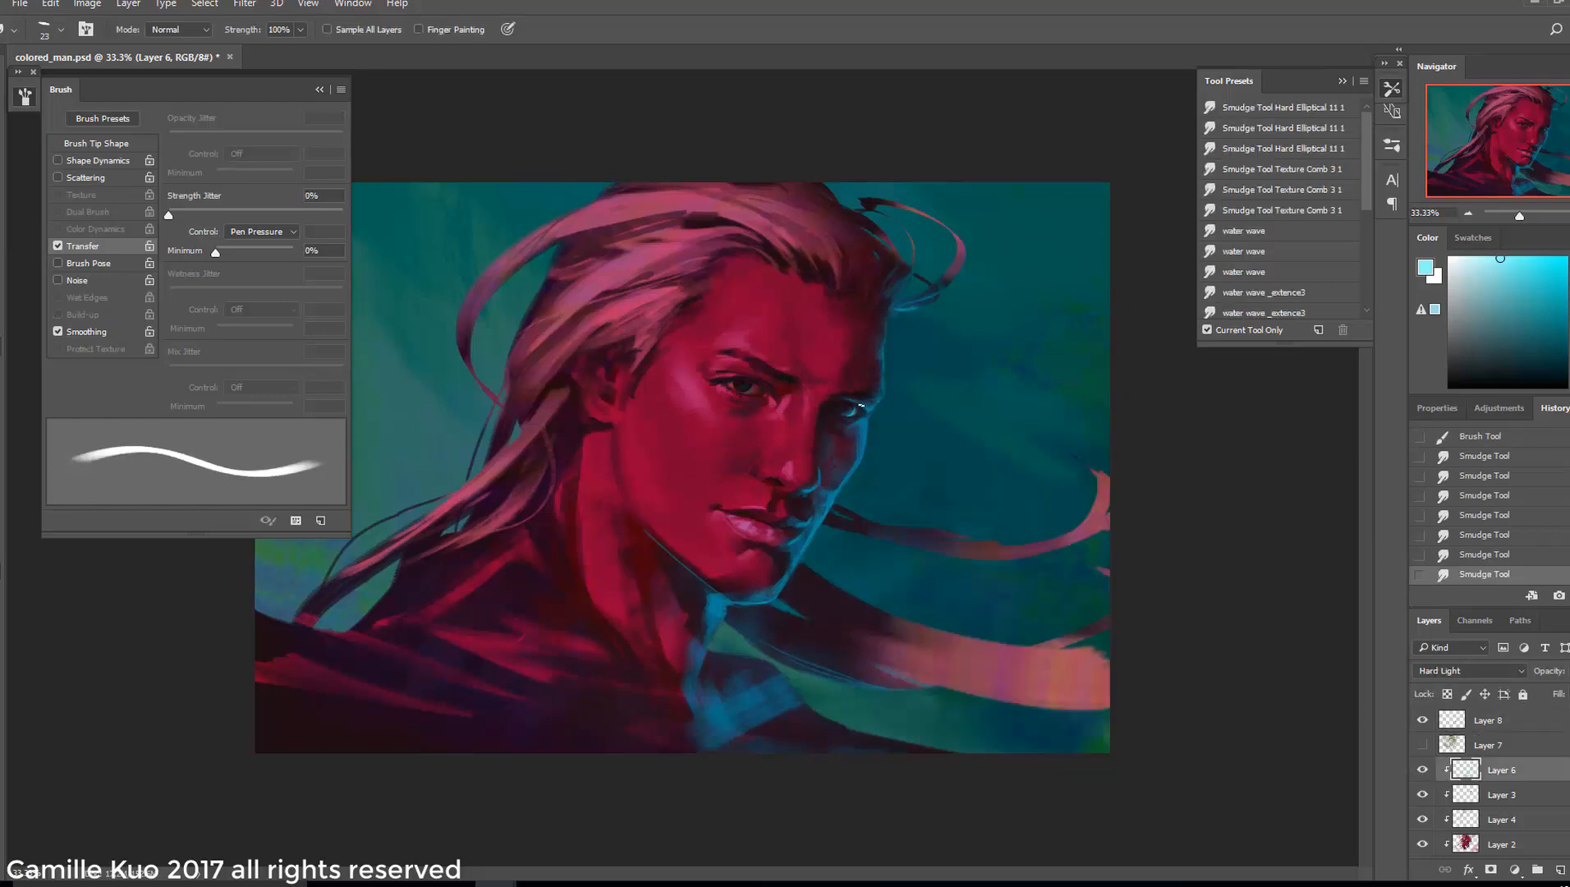
Compare the portrait with Layer 6 hidden, try cyan strokes at the far eye's outer corner, and undo them
left_click(1422, 770)
left_click(1422, 770)
key("b")
right_click(893, 401)
left_click(918, 519)
left_click(880, 404)
right_click(895, 399)
left_click_drag(939, 433, 881, 399)
left_click_drag(867, 412, 881, 400)
key("ctrl+alt+z")
key("ctrl+alt+z")
key("ctrl+alt+z")
Paint a thin cyan highlight at the far eye on Layer 6 with a 9 px brush
right_click(868, 402)
left_click(957, 448)
left_click_drag(866, 411, 883, 399)
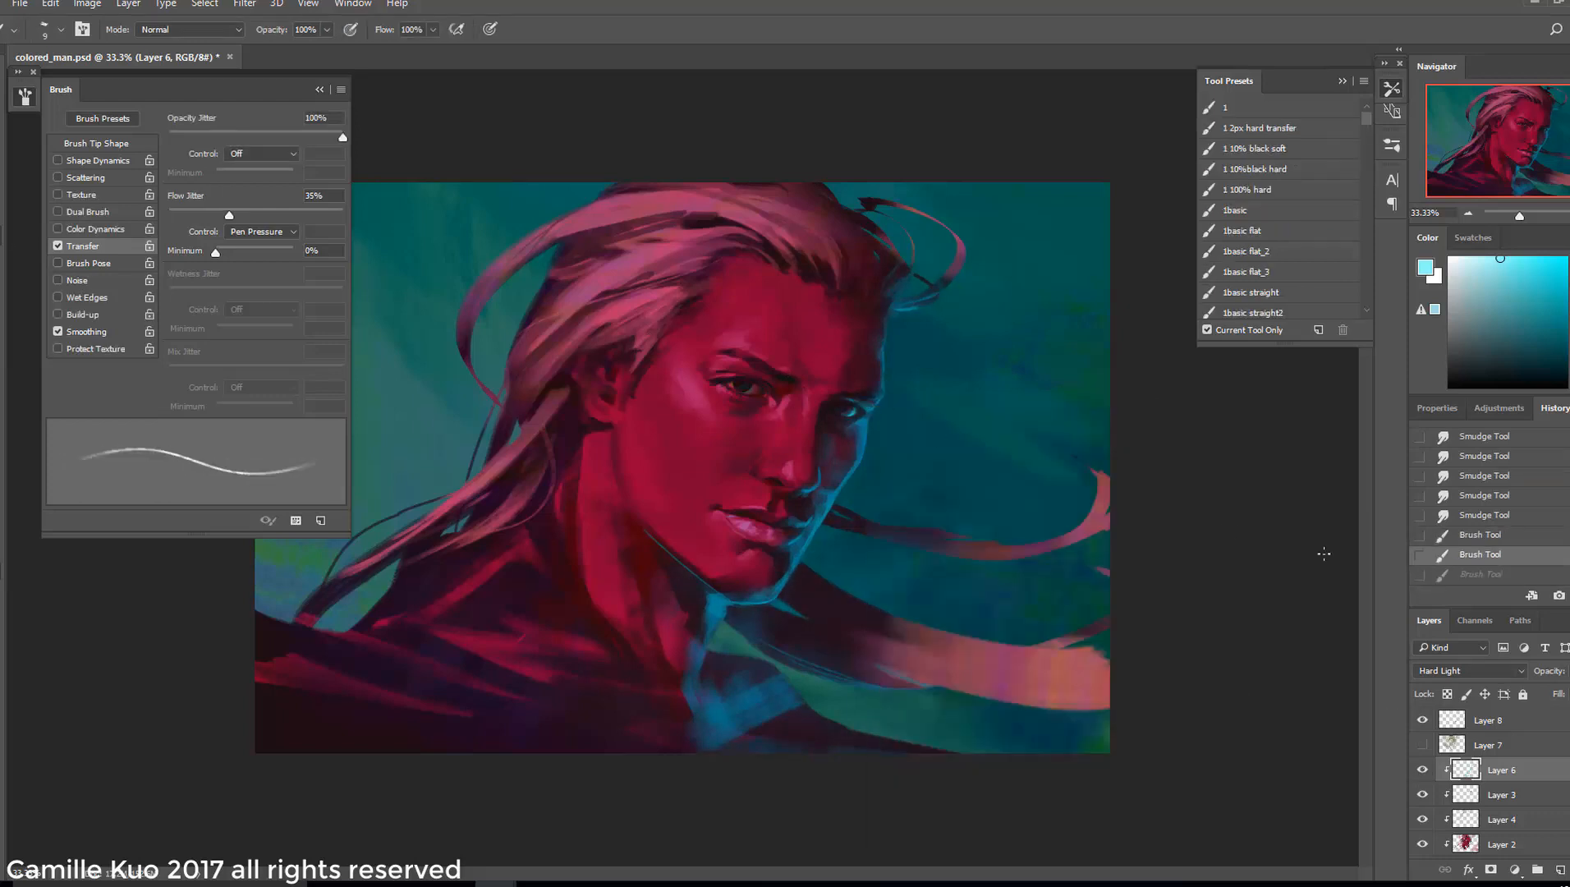
key("ctrl+plus")
key("ctrl+alt+z")
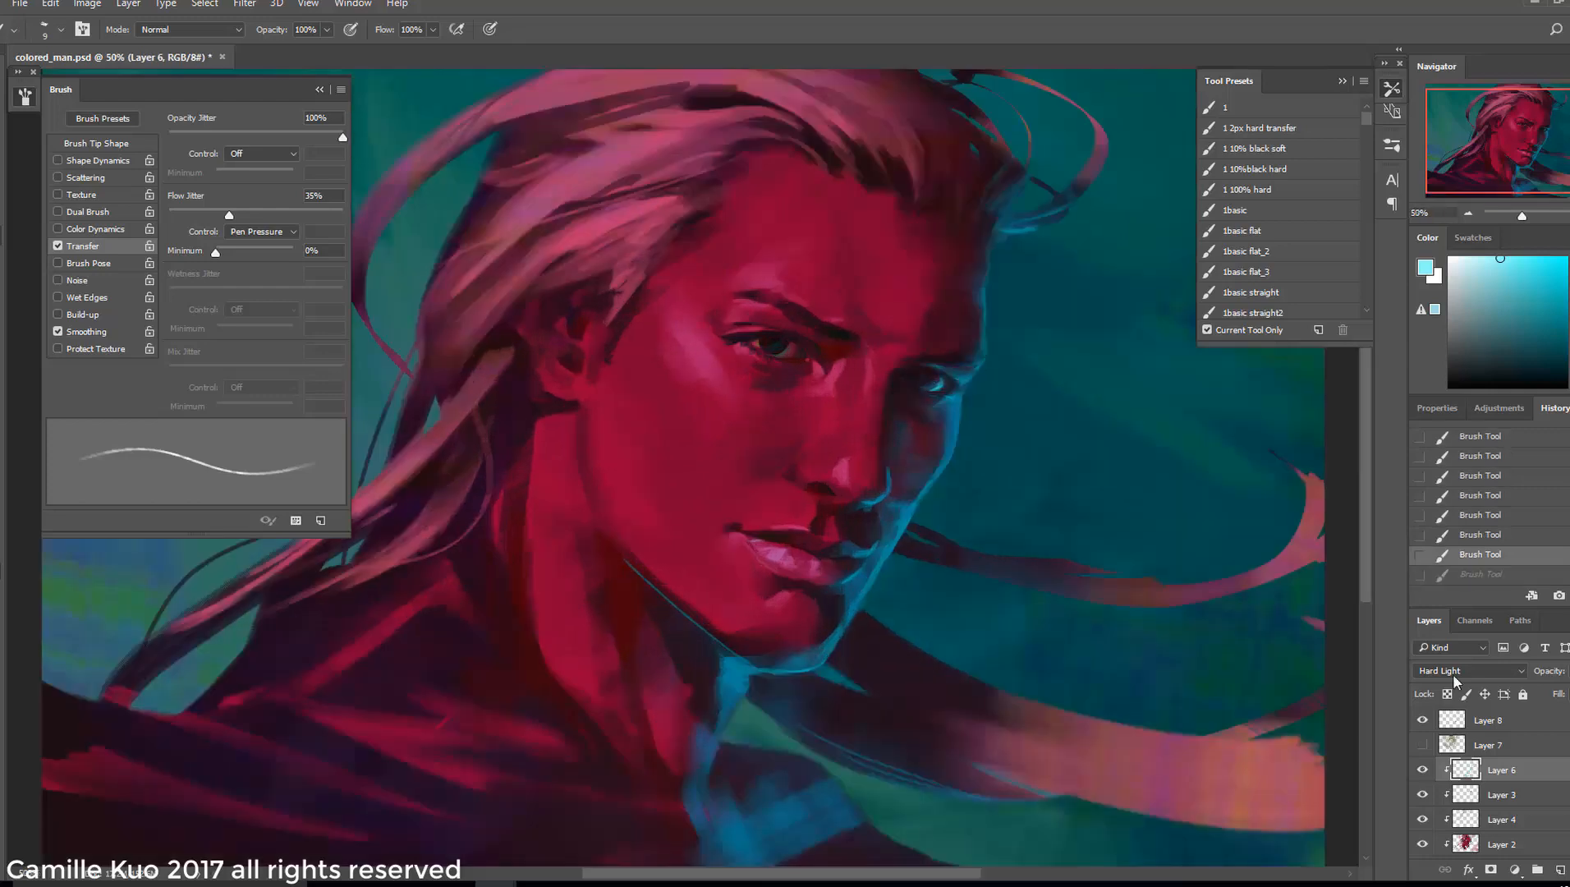
left_click(3, 347)
right_click(963, 379)
left_click(1061, 425)
left_click_drag(929, 387, 943, 370)
left_click_drag(930, 387, 948, 379)
Soften the cyan highlight at the far eye on Layer 6, using the Eraser and a 23 px smudge tip
key("e")
right_click(963, 380)
mouse_move(928, 390)
left_mouse_down()
mouse_move(948, 382)
mouse_move(931, 386)
left_mouse_up()
key("r")
key("ctrl+z")
left_click_drag(942, 376, 937, 380)
left_click_drag(944, 376, 937, 379)
left_click_drag(942, 376, 931, 376)
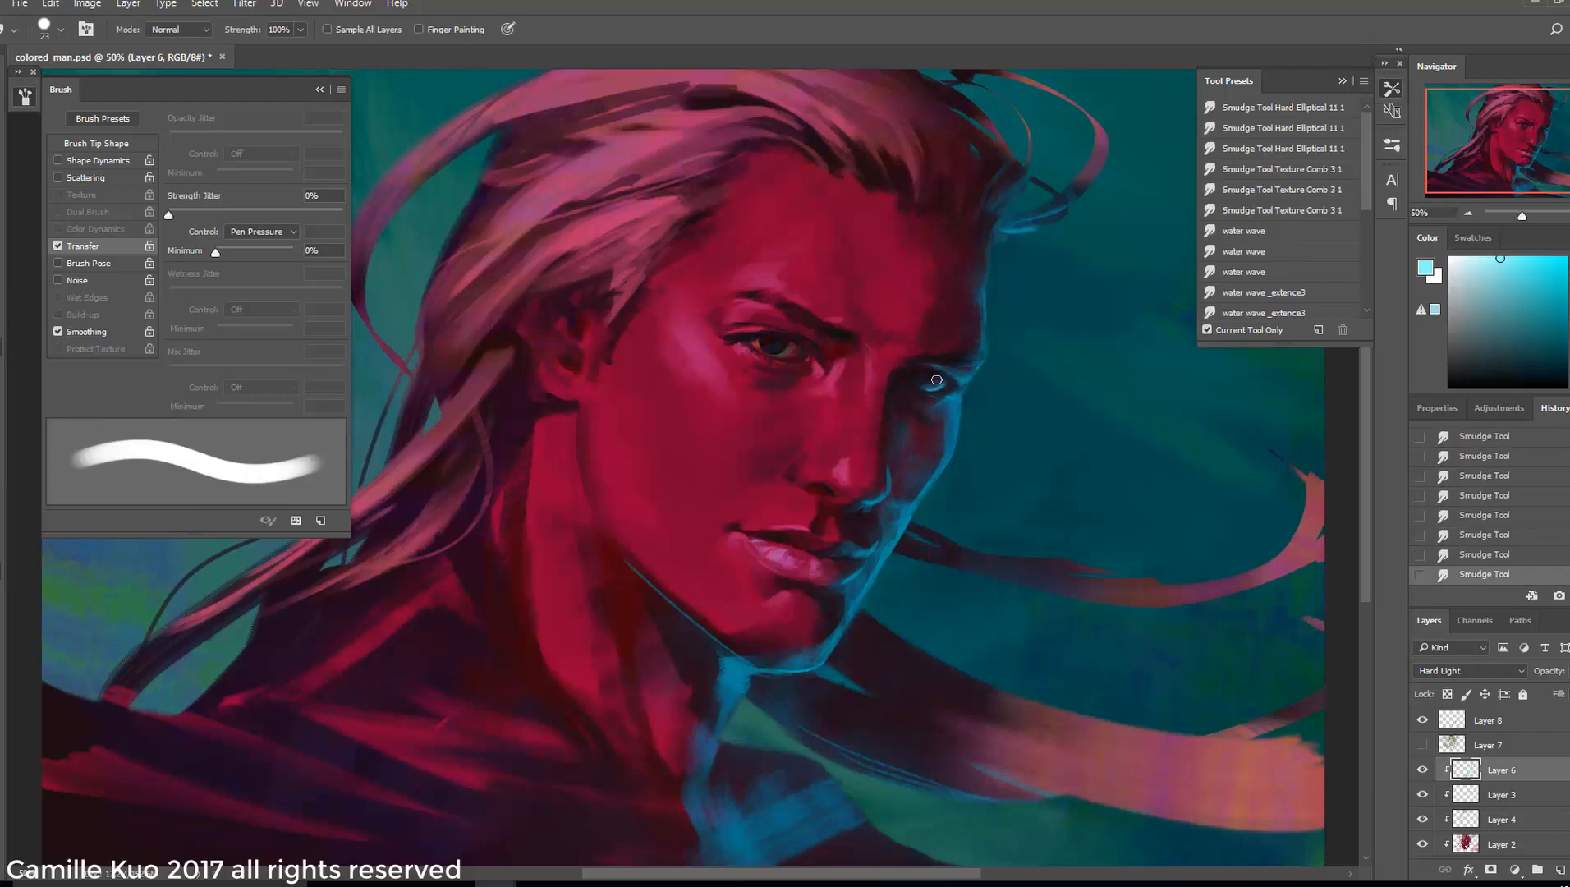
Paint small cyan reflections in the near eye's iris on Layer 6, undoing the last two strokes
key("b")
left_click_drag(796, 349, 804, 352)
left_click_drag(796, 350, 785, 350)
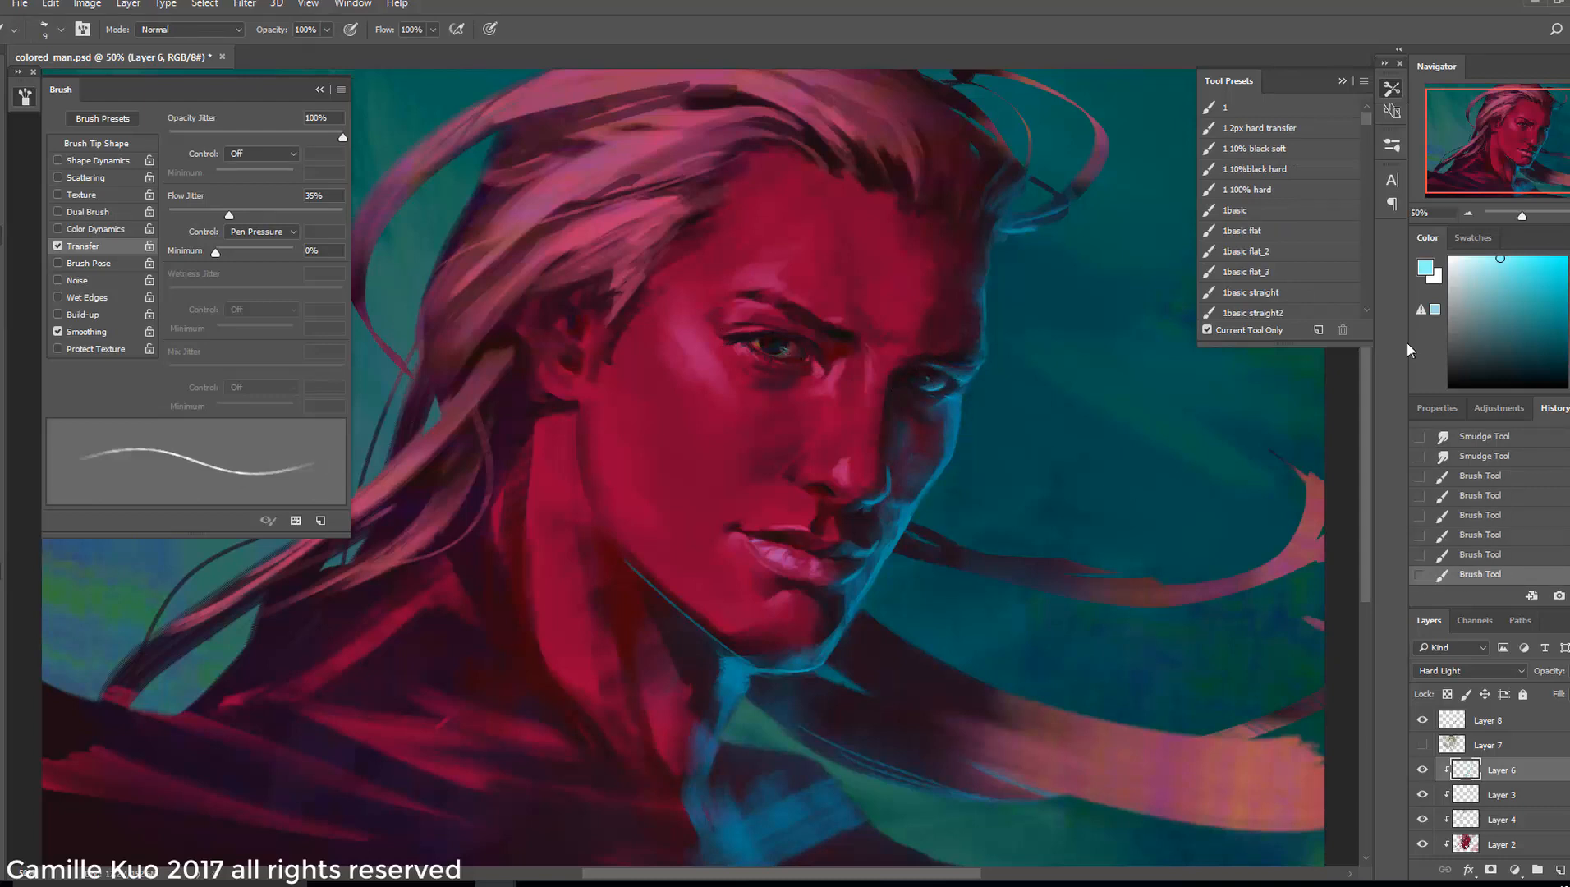
left_click(1566, 279)
key("ctrl+alt+z")
key("ctrl+alt+z")
Show Layer 7, try a near-white glint in the far eye, and step back through the recent brush strokes
left_click(1457, 257)
left_click_drag(908, 371, 913, 374)
left_click(1422, 745)
left_click(1568, 373)
left_click(1463, 535)
left_click(1463, 516)
left_click(1463, 497)
Add near-white glints to the near eye's iris on Layer 6, check the whole portrait, and hide Layer 7
left_click_drag(761, 339, 770, 343)
key("ctrl+z")
key("ctrl+z")
key("ctrl+z")
left_click(1464, 516)
left_click(1568, 377)
key("ctrl+z")
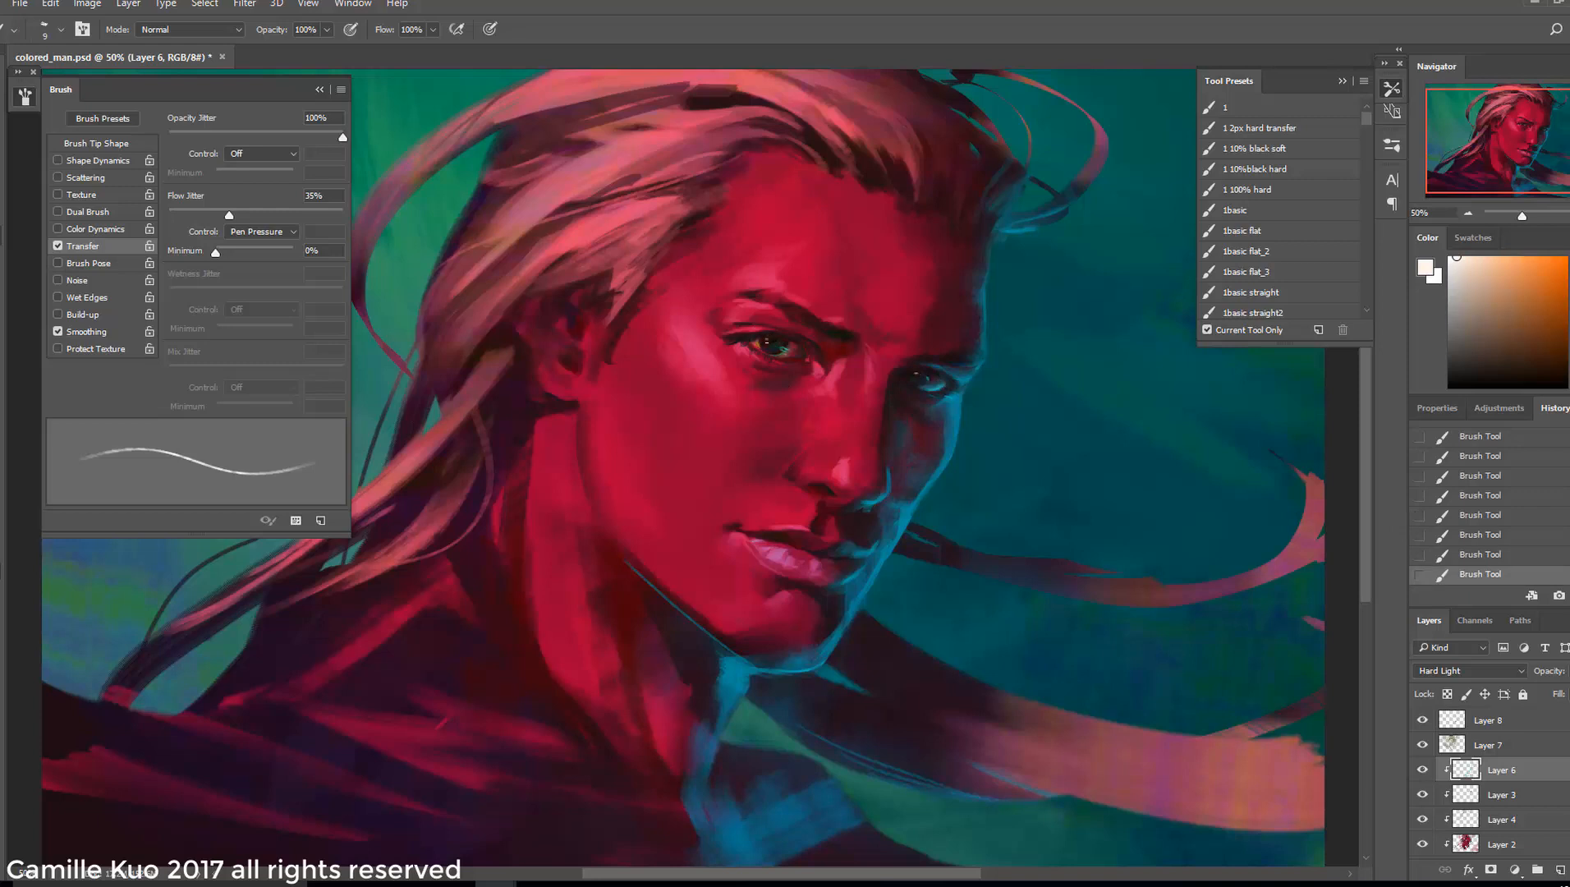
key("ctrl+minus")
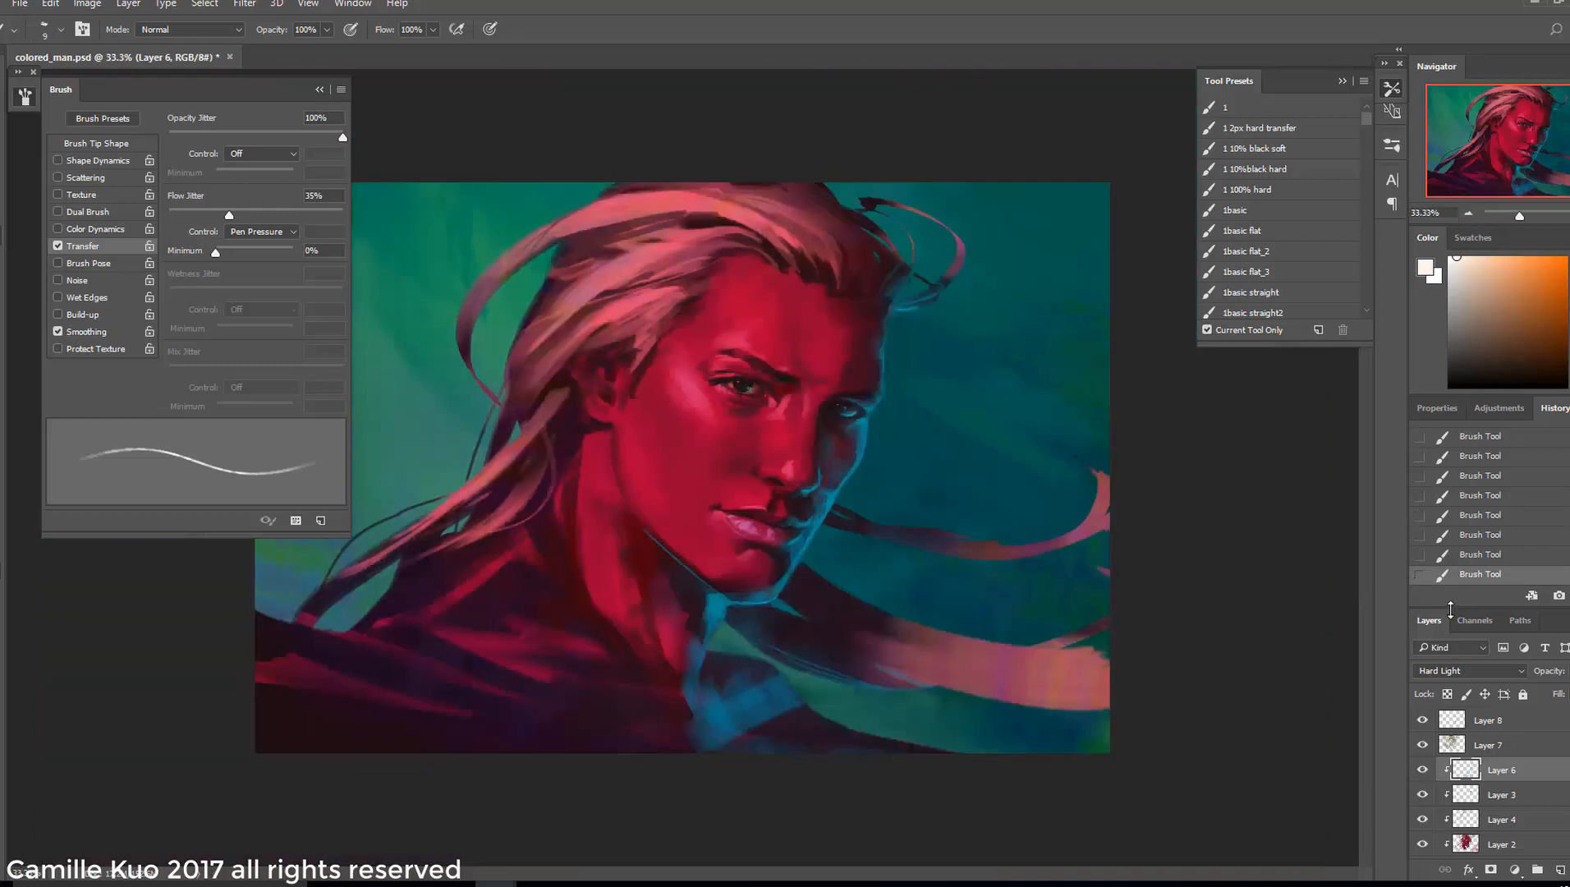
key("ctrl+plus")
left_click(1422, 744)
Smudge the blue light at the mouth's far corner on Layer 6
left_click(913, 517, "alt")
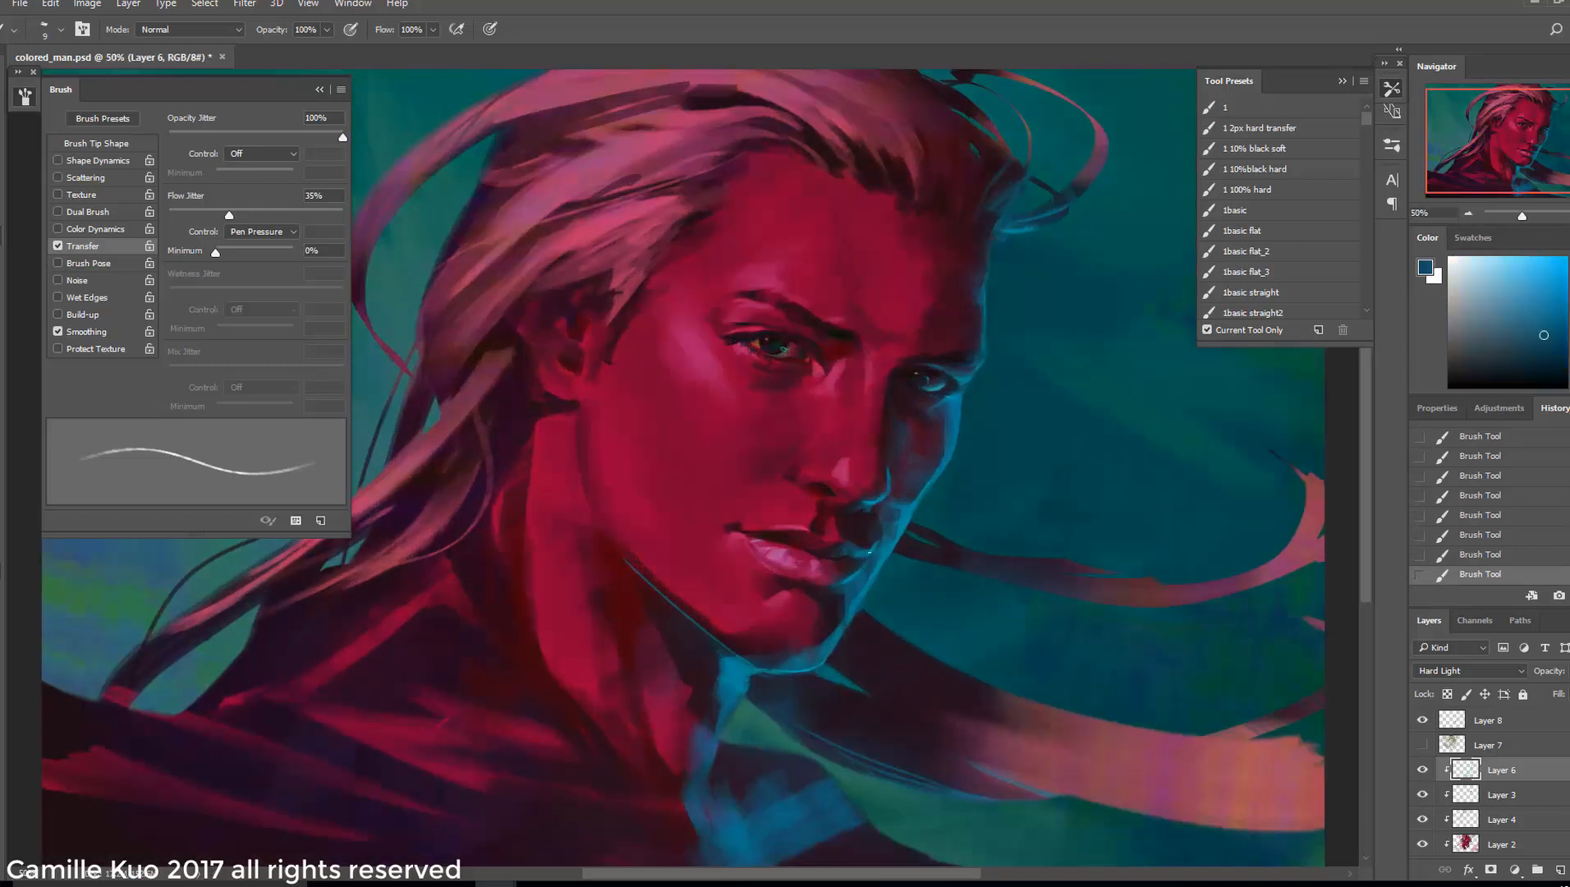
key("ctrl+z")
right_click(917, 520)
key("r")
right_click(917, 519)
left_click_drag(961, 468, 957, 482)
left_click_drag(981, 491, 981, 479)
left_click_drag(871, 554, 860, 563)
left_click_drag(870, 556, 859, 564)
mouse_move(871, 555)
left_mouse_down()
mouse_move(886, 548)
mouse_move(860, 563)
left_mouse_up()
Blend the mouth's far corner on Layer 8 with the Smudge tool
left_click(1488, 720)
right_click(898, 544)
left_click(899, 544)
left_click_drag(871, 554, 870, 556)
right_click(902, 545)
left_click(859, 558)
left_click_drag(1011, 471, 929, 465)
Refine the mouth's far corner on Layer 8 with sampled bright blue strokes and compare with Layer 6 hidden
key("b")
left_click(821, 680, "alt")
right_click(872, 542)
left_click_drag(875, 548, 861, 555)
left_click_drag(875, 550, 858, 557)
left_click_drag(876, 552, 858, 558)
key("ctrl+z")
left_click(1422, 771)
left_click(1422, 771)
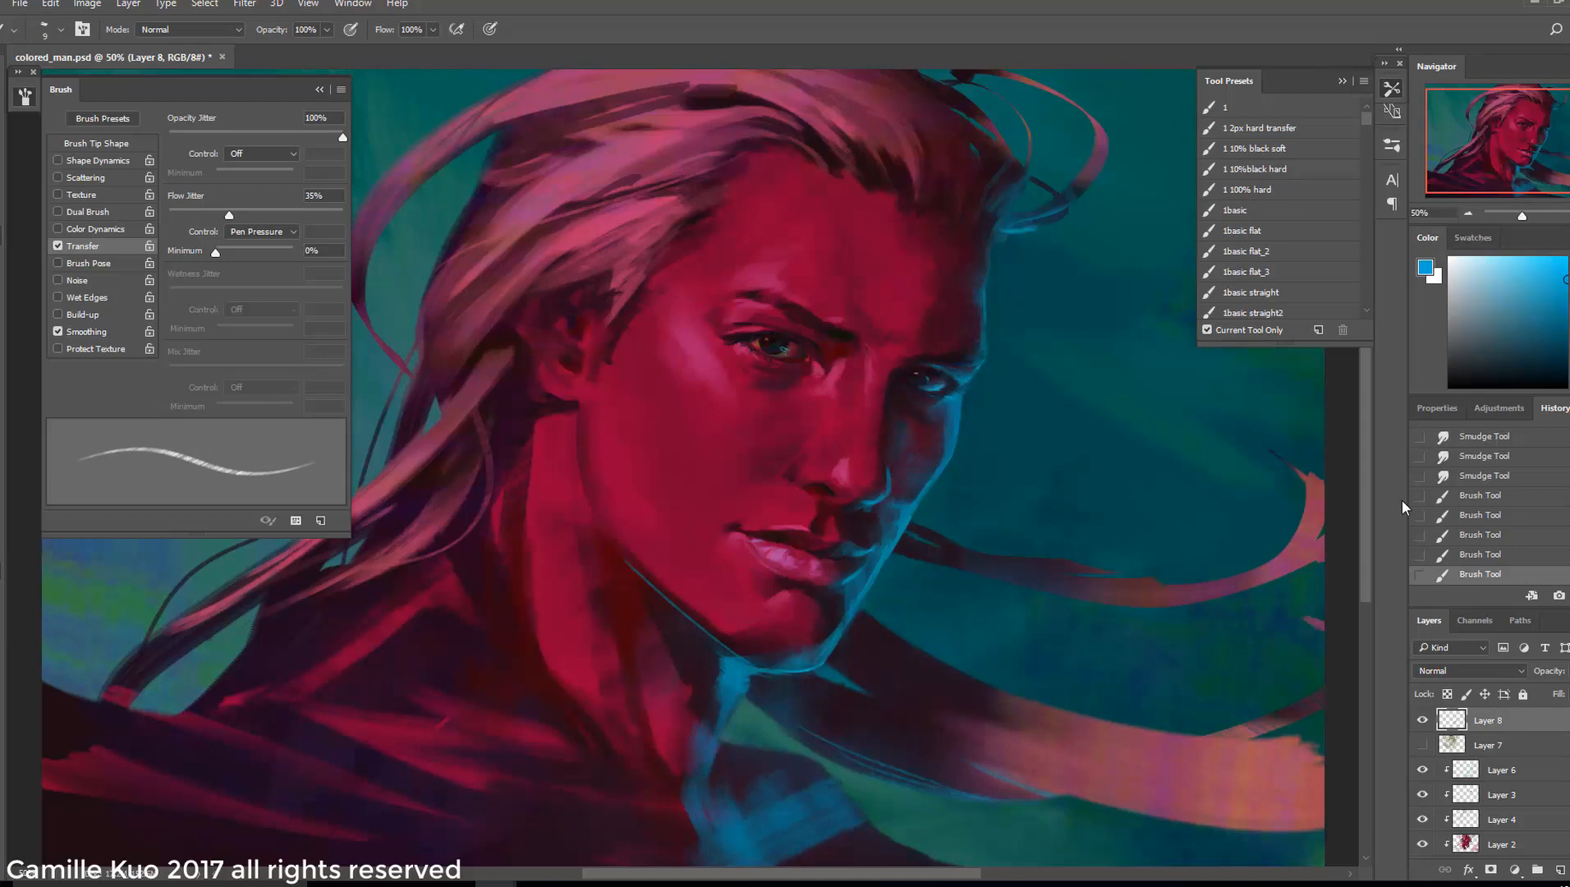
Paint a pale blue highlight in the far eye on Layer 8 with a 14 px brush
left_click(1480, 257)
left_click_drag(936, 375, 942, 382)
key("ctrl+z")
right_click(991, 395)
left_click_drag(1082, 439, 1086, 439)
left_click_drag(924, 379, 931, 384)
left_click_drag(926, 381, 932, 386)
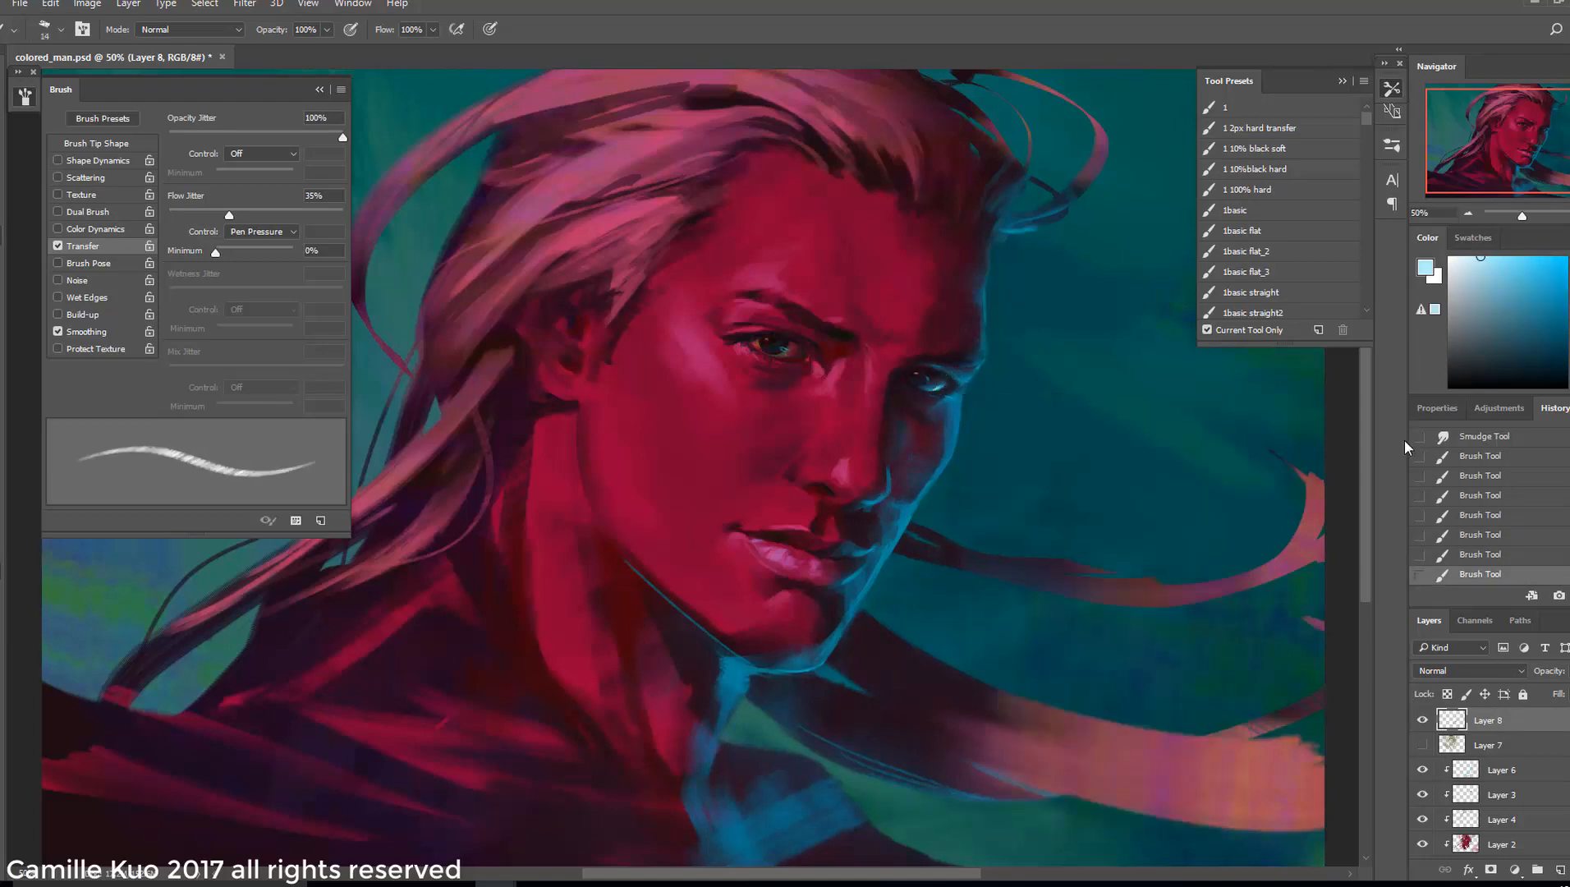
key("ctrl+minus")
key("ctrl+plus")
Paint pale blue accents in the near eye on Layer 6 and try a stroke along its upper lid
left_click(1502, 770)
right_click(849, 358)
left_click_drag(768, 344, 776, 349)
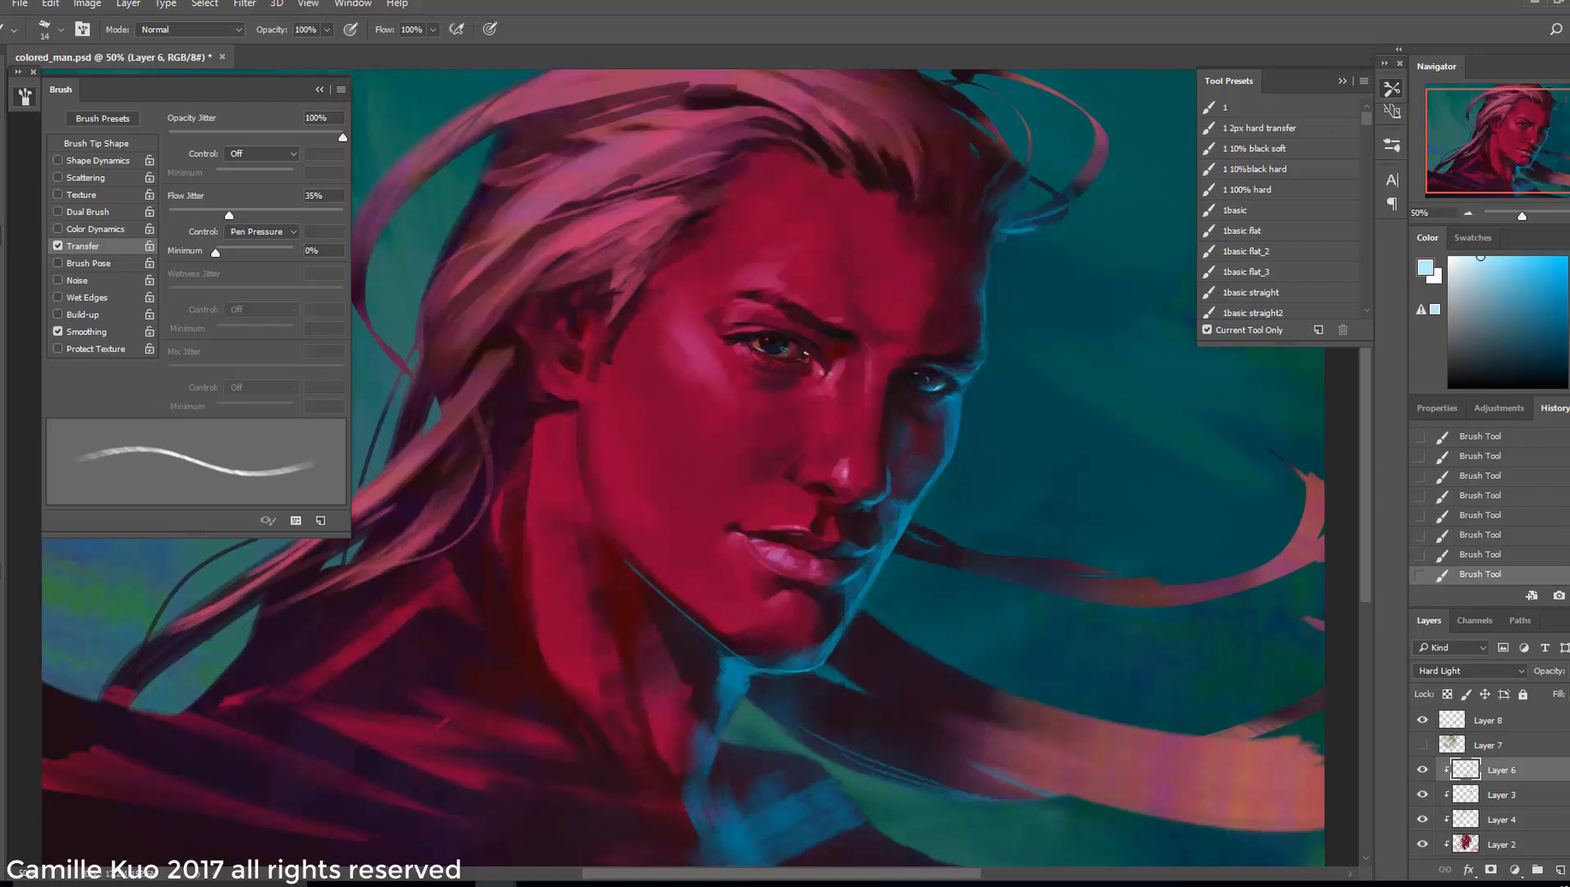
key("bracketleft")
right_click(766, 306)
key("ctrl+z")
right_click(766, 307)
right_click(749, 309)
left_click_drag(736, 335, 747, 330)
key("ctrl+z")
key("ctrl+z")
key("ctrl+z")
key("ctrl+z")
Show Layer 7 and compare the whole portrait with Layer 8 hidden and shown
key("ctrl+minus")
left_click(1422, 745)
left_click(1421, 722)
left_click(1421, 721)
Smudge the blue rim light on the far cheek on Layer 6 with a 53 px tip and compare with the layer hidden
key("r")
right_click(846, 491)
mouse_move(846, 490)
left_mouse_down()
mouse_move(864, 443)
mouse_move(895, 475)
left_mouse_up()
key("ctrl+z")
right_click(851, 492)
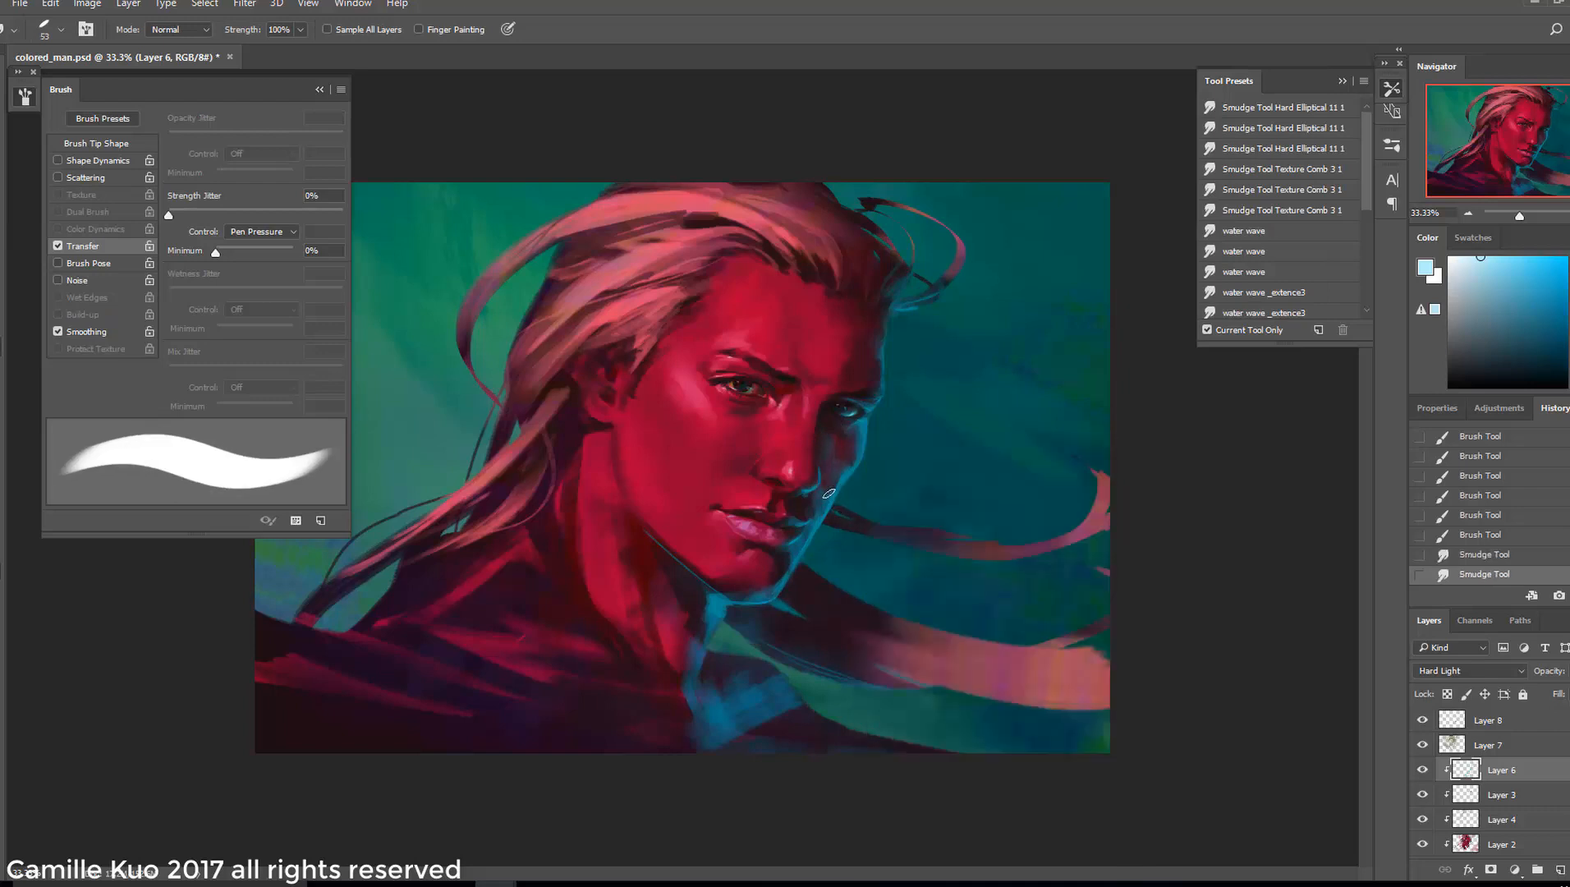
left_click_drag(821, 510, 832, 495)
left_click_drag(828, 502, 839, 487)
left_click_drag(830, 500, 845, 483)
left_click(1422, 770)
left_click(1422, 770)
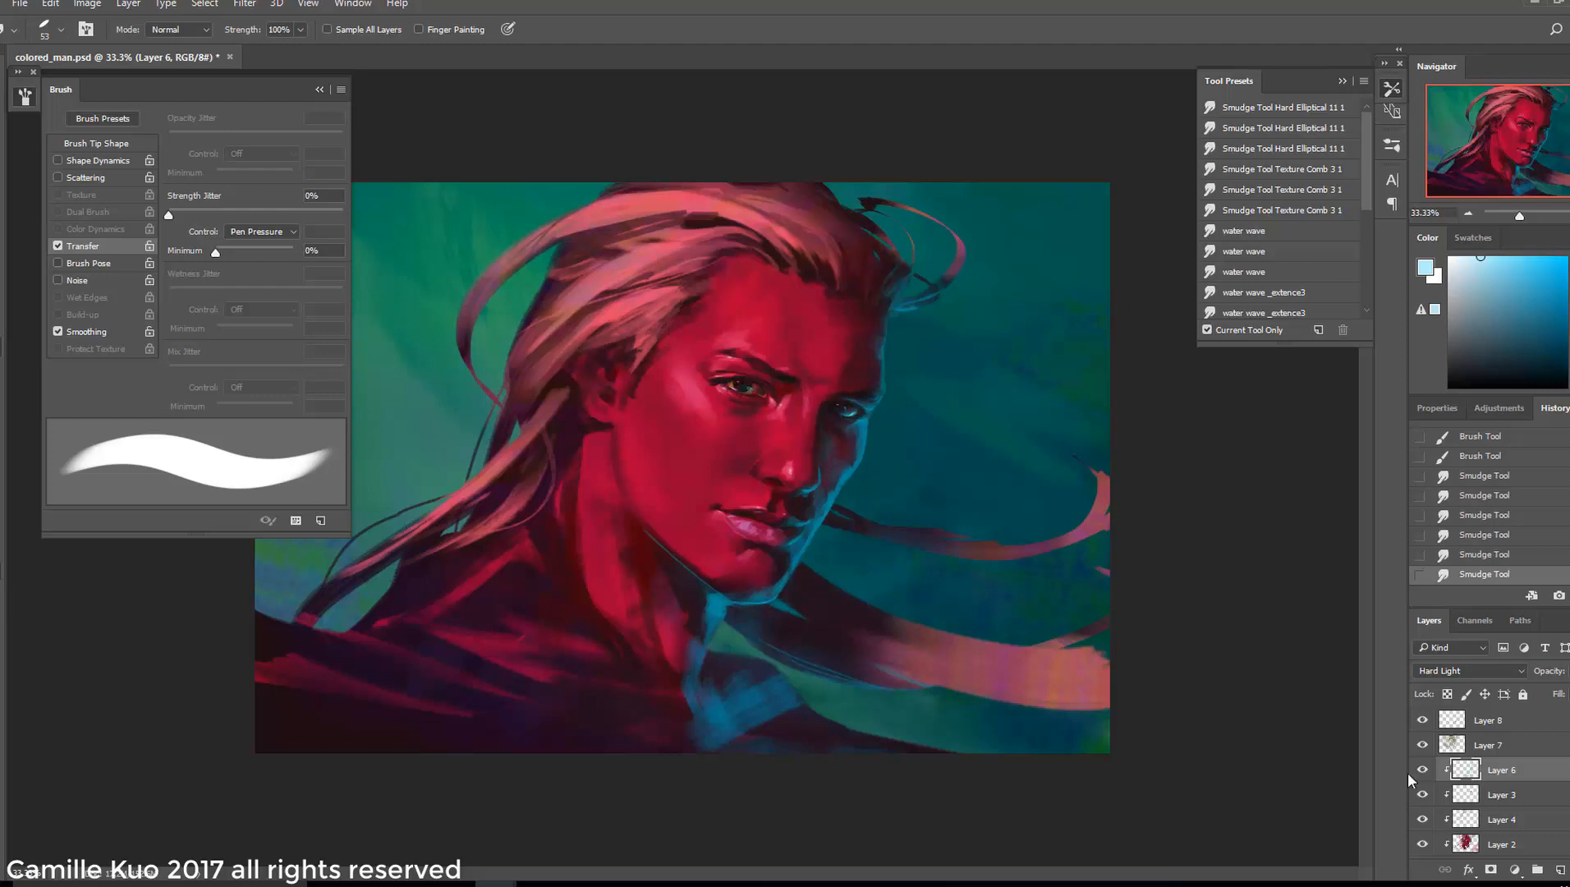
Paint bright blue rim light along the far jaw and beside the mouth on Layer 6 with a sampled blue
key("b")
right_click(862, 493)
mouse_move(831, 501)
left_mouse_down()
mouse_move(842, 471)
mouse_move(780, 593)
left_mouse_up()
key("ctrl+z")
left_click(831, 501, "alt")
left_click_drag(799, 560, 770, 602)
right_click(820, 550)
left_click_drag(926, 483, 918, 483)
left_click_drag(814, 525, 793, 545)
Adjust the brush size and add a blue stroke near the far end of the lips on Layer 6
right_click(835, 533)
left_click_drag(934, 482, 938, 483)
left_click_drag(808, 542, 824, 522)
key("ctrl+z")
right_click(853, 522)
left_click_drag(961, 482, 956, 483)
left_click_drag(792, 526, 807, 522)
right_click(831, 538)
left_click_drag(944, 483, 978, 482)
Try larger blue strokes down the far jaw on Layer 6, undo them, and resize the brush
right_click(836, 560)
left_click_drag(803, 566, 774, 616)
key("ctrl+z")
right_click(839, 570)
left_click_drag(977, 483, 985, 482)
left_click_drag(805, 565, 794, 609)
key("ctrl+z")
right_click(930, 415)
mouse_move(1087, 459)
left_mouse_down()
mouse_move(1046, 457)
mouse_move(1043, 428)
left_mouse_up()
right_click(878, 378)
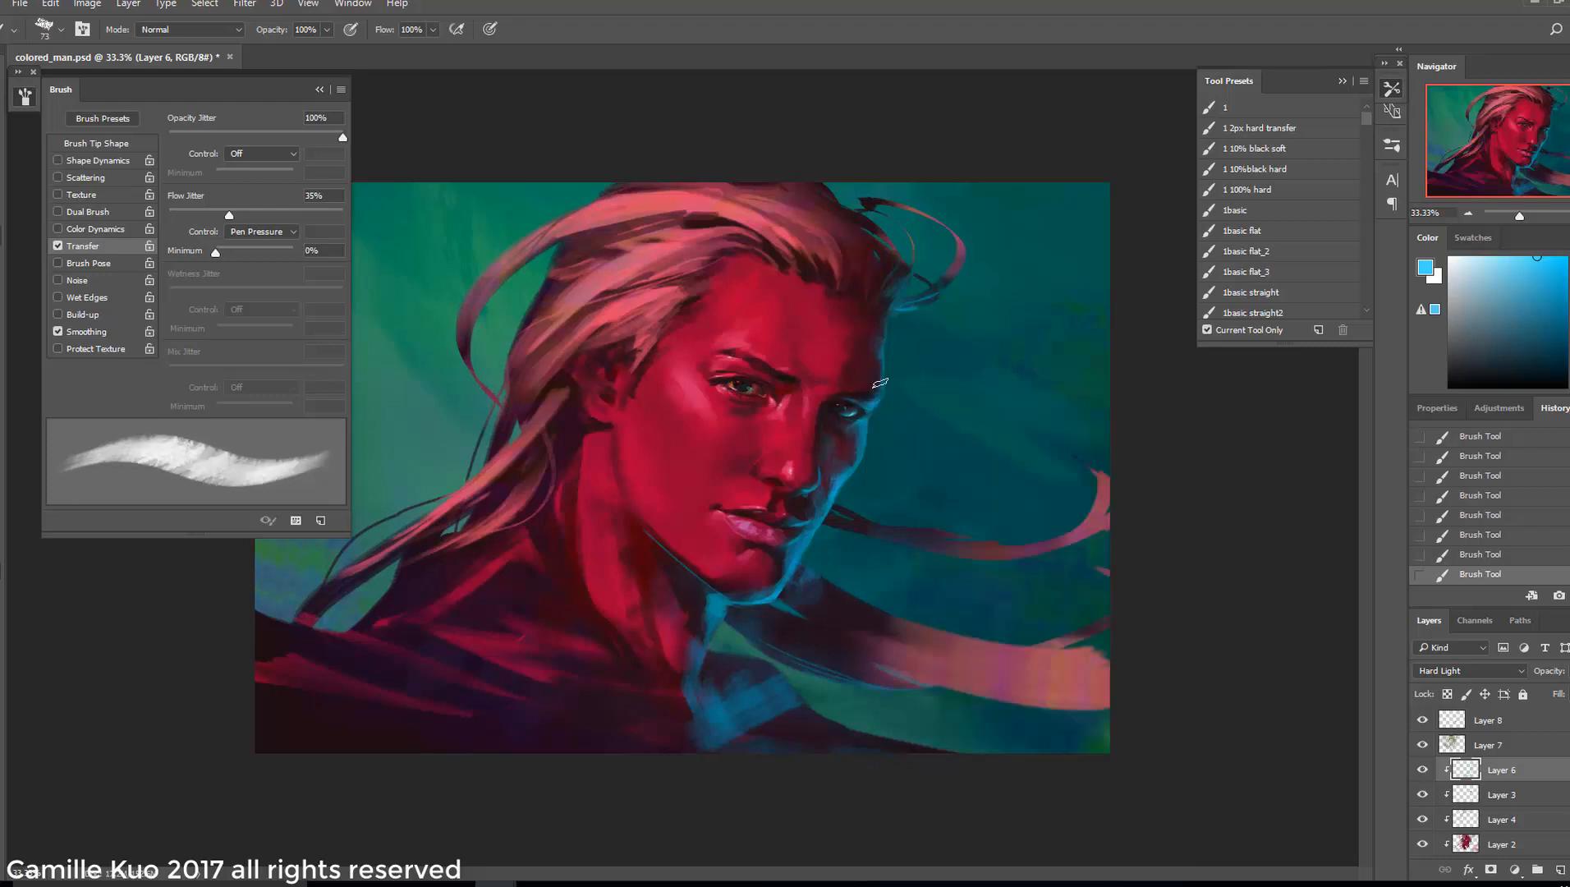
Touch up the shadow beside the far eye on Layer 2 with a sampled dark tone and 48 px brush, comparing Layers 8 and 2 hidden
key("ctrl+minus")
left_click(1535, 846)
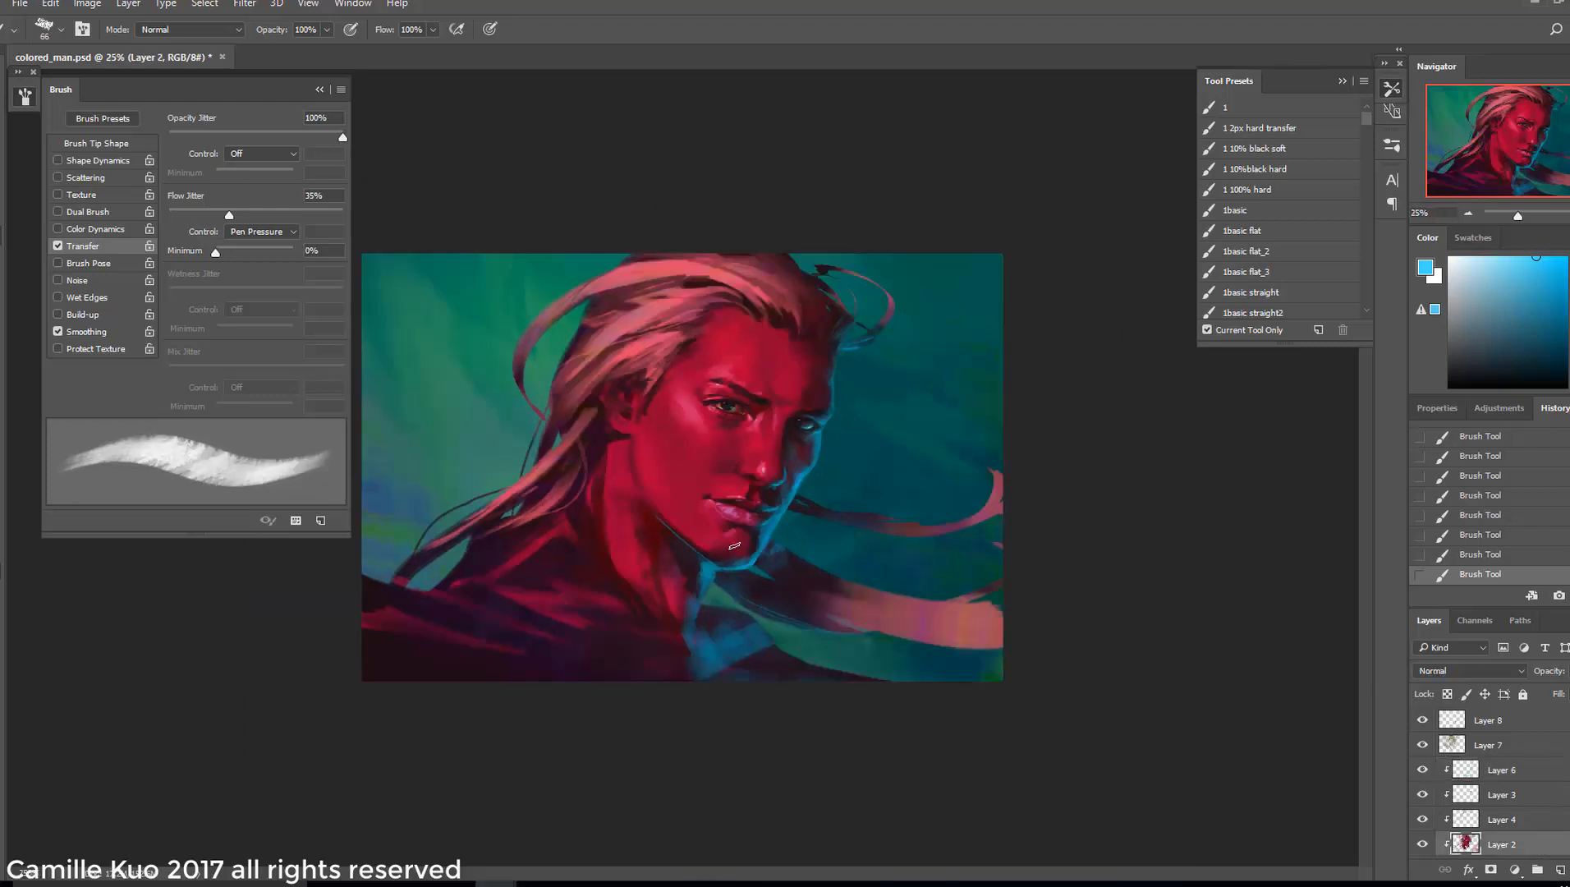
left_click(738, 514, "alt")
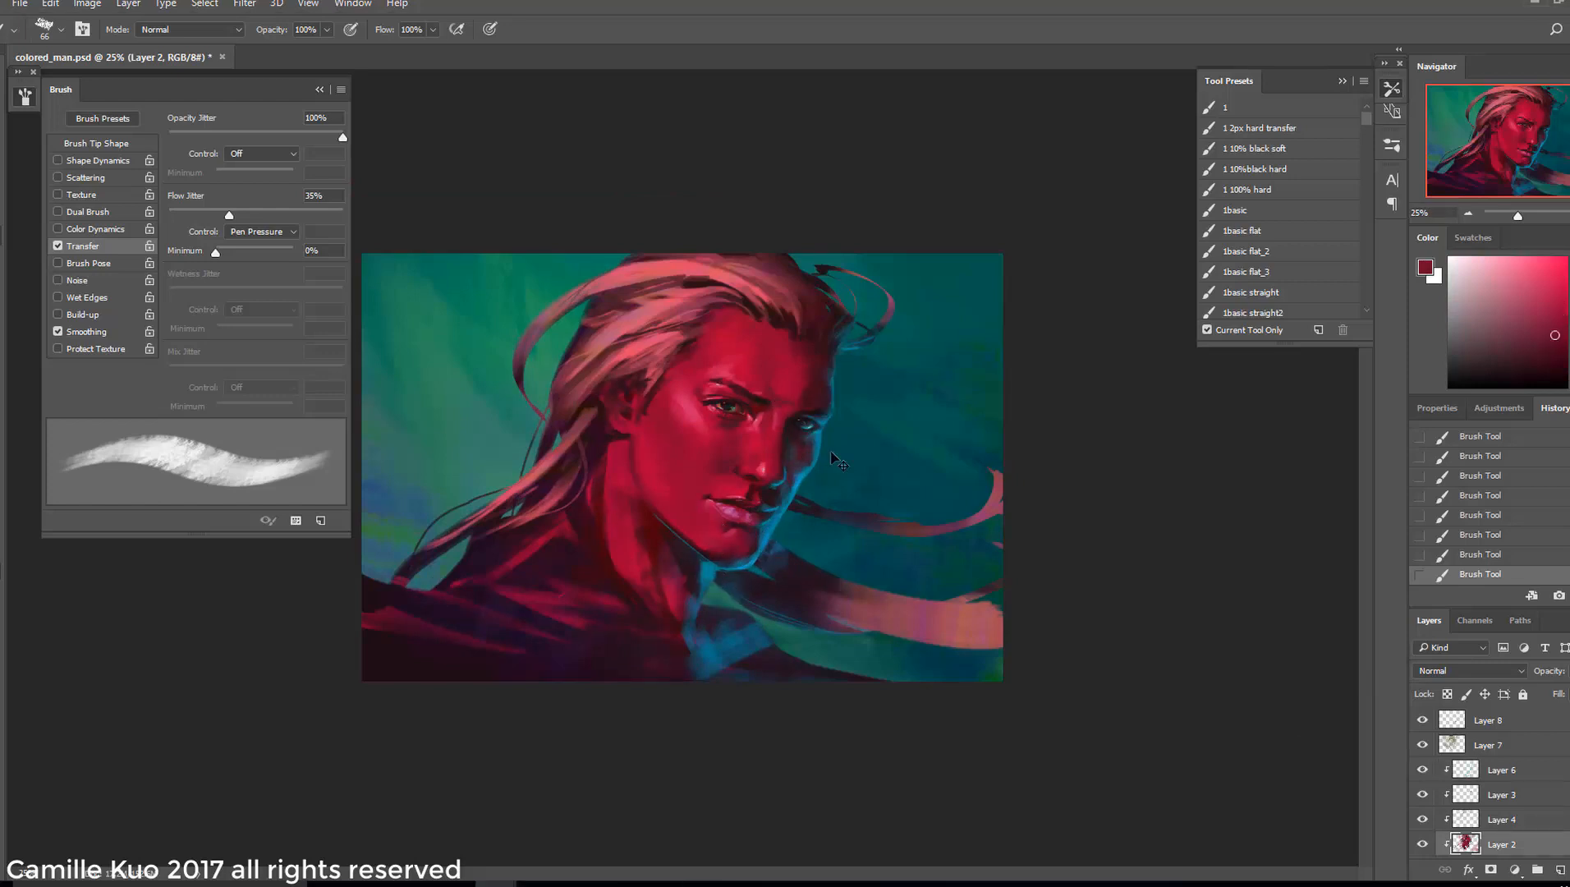
left_click(811, 402, "alt")
key("ctrl+plus")
left_click(823, 376, "alt")
left_click(849, 394, "alt")
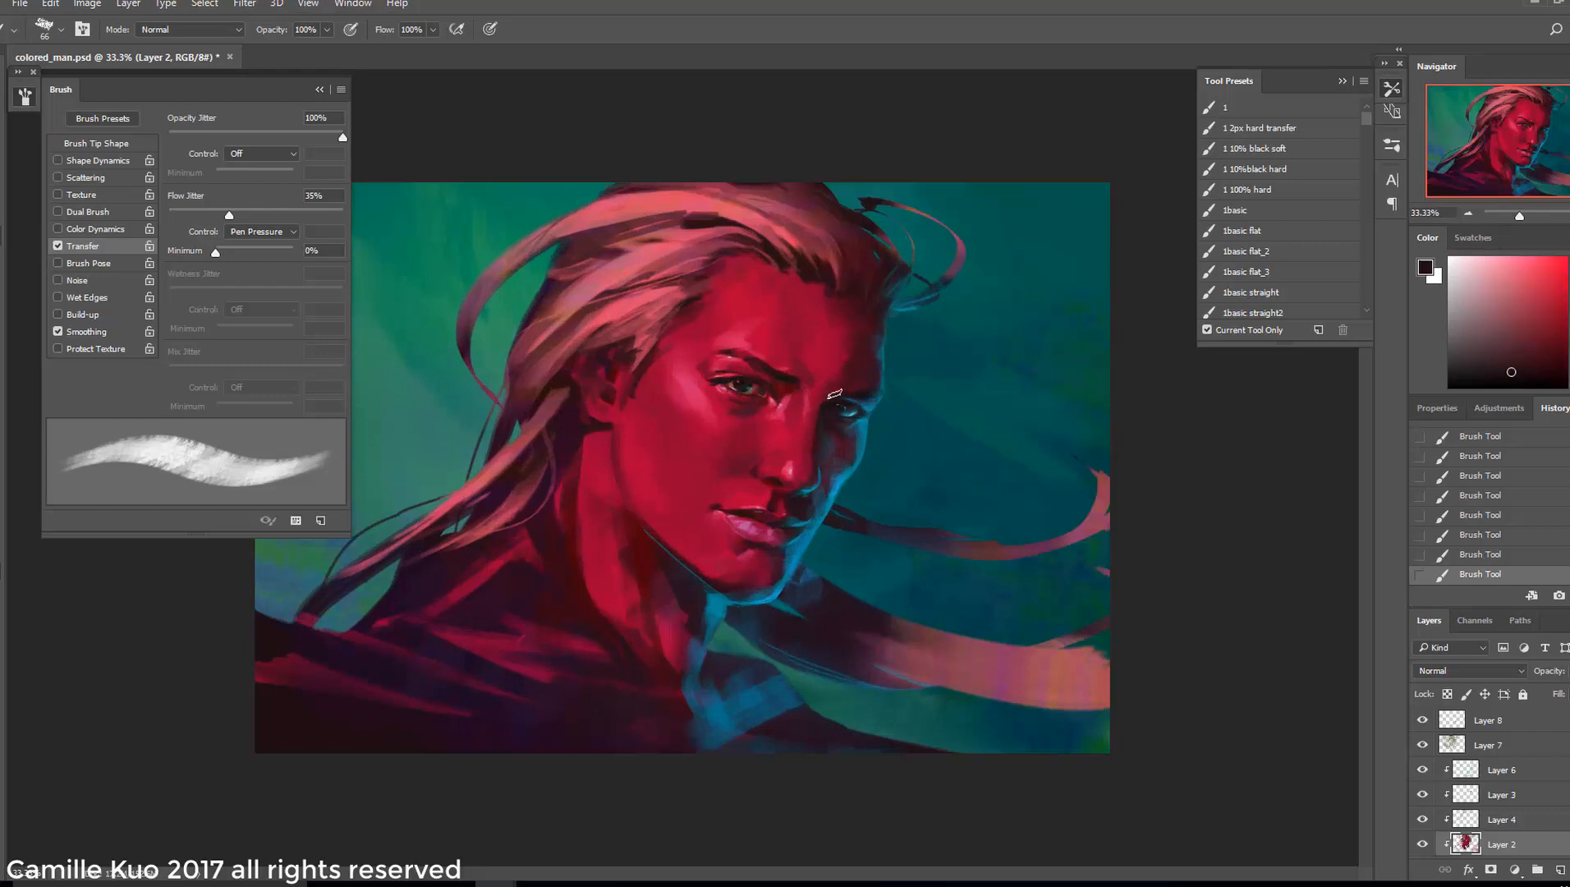
right_click(848, 435)
left_click_drag(891, 469, 883, 469)
left_click(823, 427)
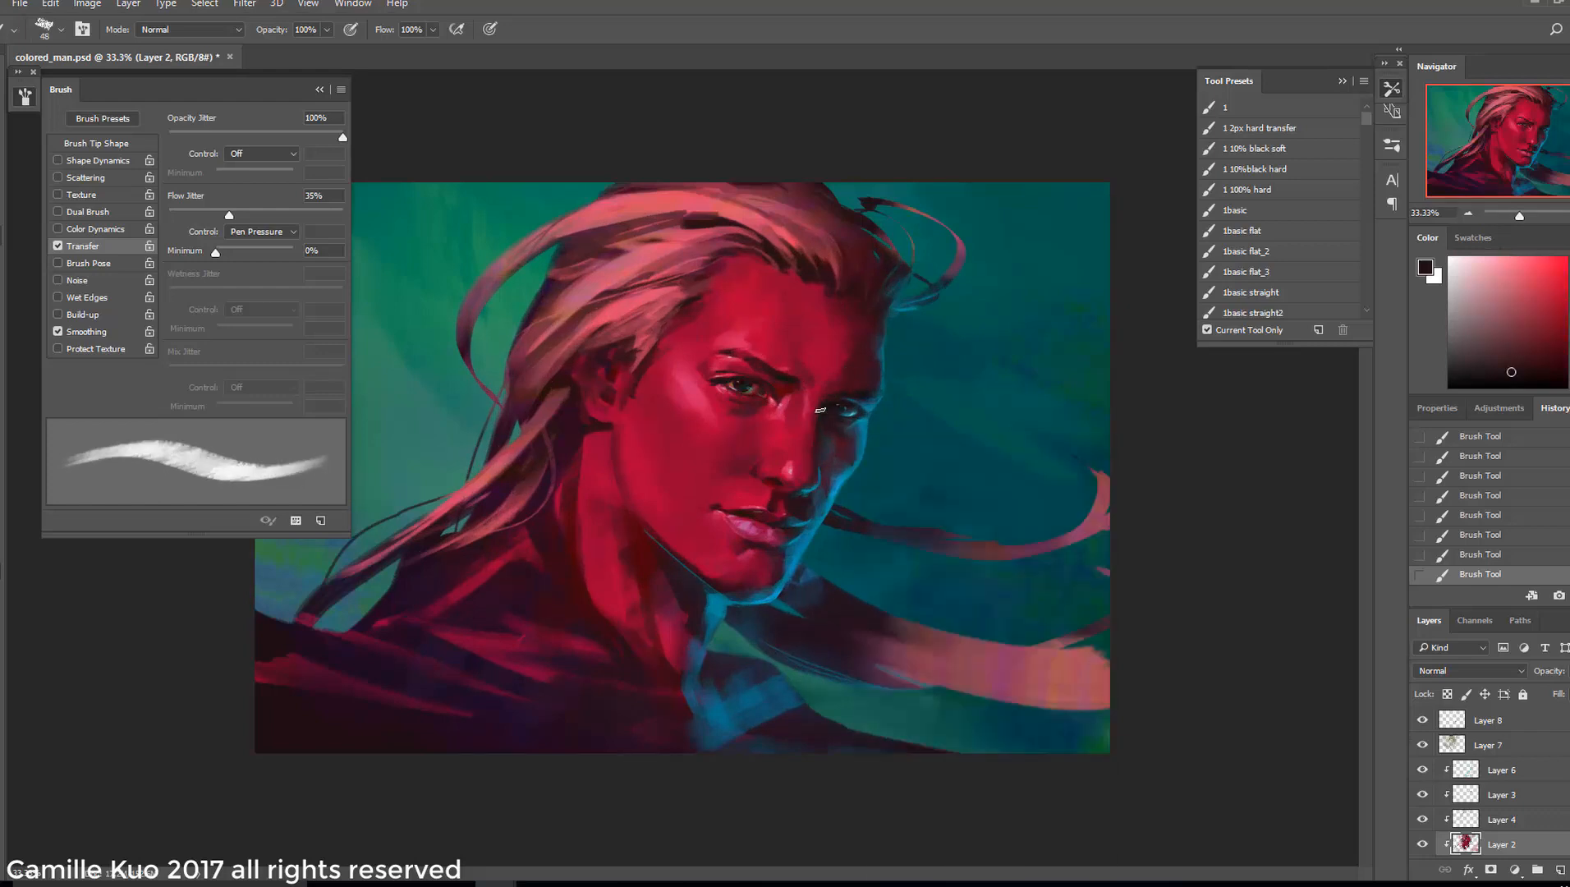
left_click(1423, 721)
left_click(1423, 721)
left_click(1421, 845)
left_click(1421, 845)
Touch up the blue light beside the far eye on Layer 6 with a sampled blue and a 25 px brush
left_click(1501, 770)
left_click(839, 483, "alt")
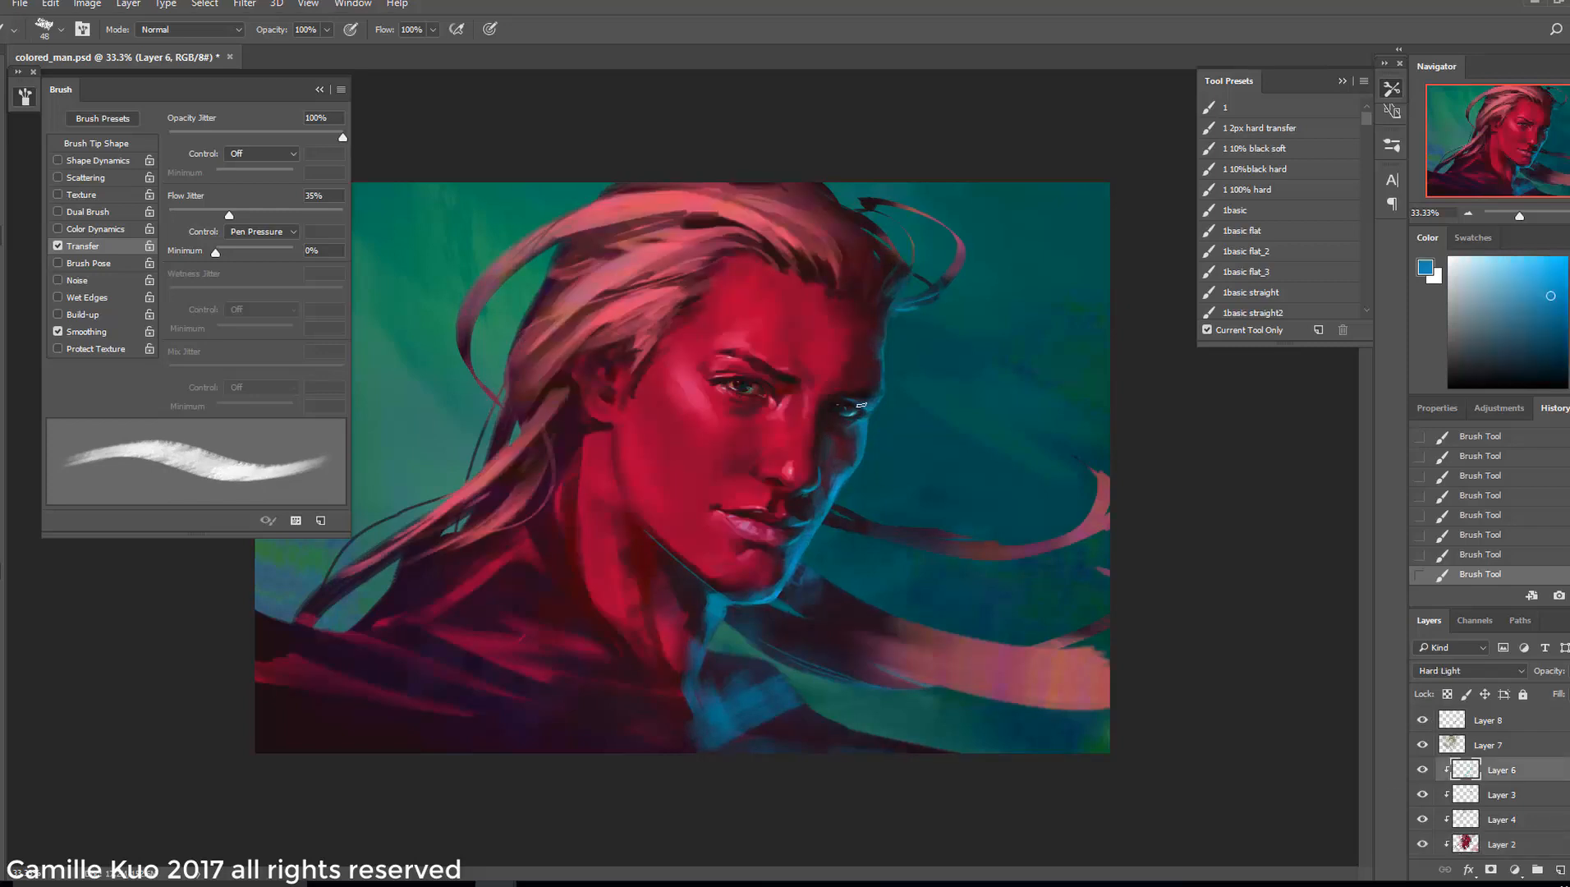
right_click(861, 401)
left_click_drag(978, 442, 970, 442)
left_click(831, 435)
Refine the outer edge by the far eye on Layer 8 with a sampled blue and a resized brush
left_click(1487, 720)
left_click(864, 467, "alt")
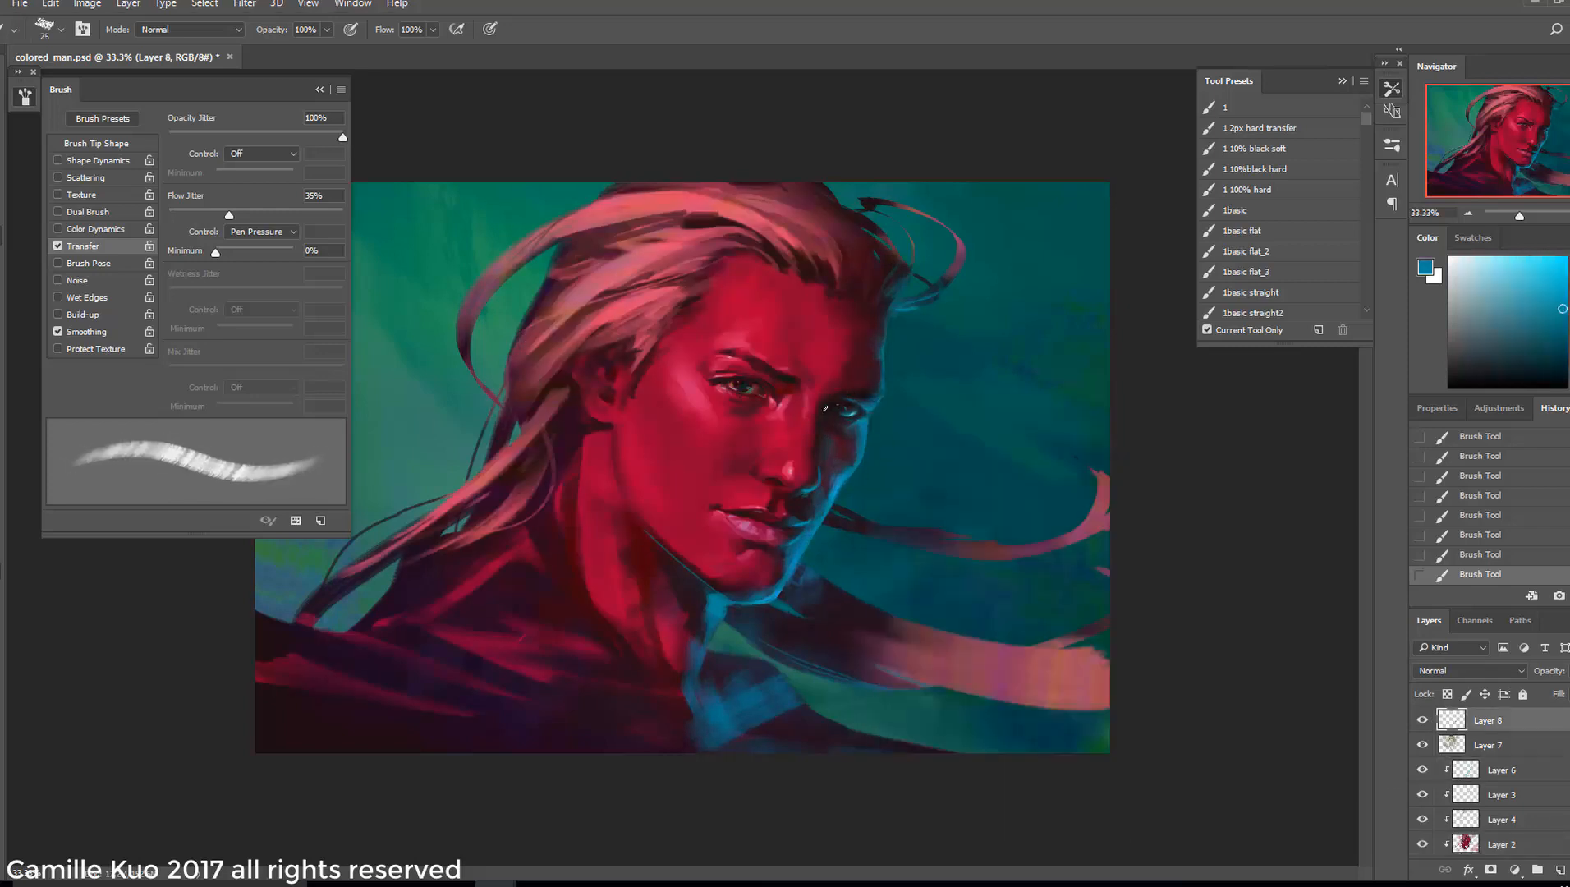
right_click(879, 411)
left_click(963, 448)
left_click(889, 418)
Sharpen the far eye's outer corner on Layer 8 with a sampled dark tone and 20 px brush, and resample a blue
left_click(858, 409, "alt")
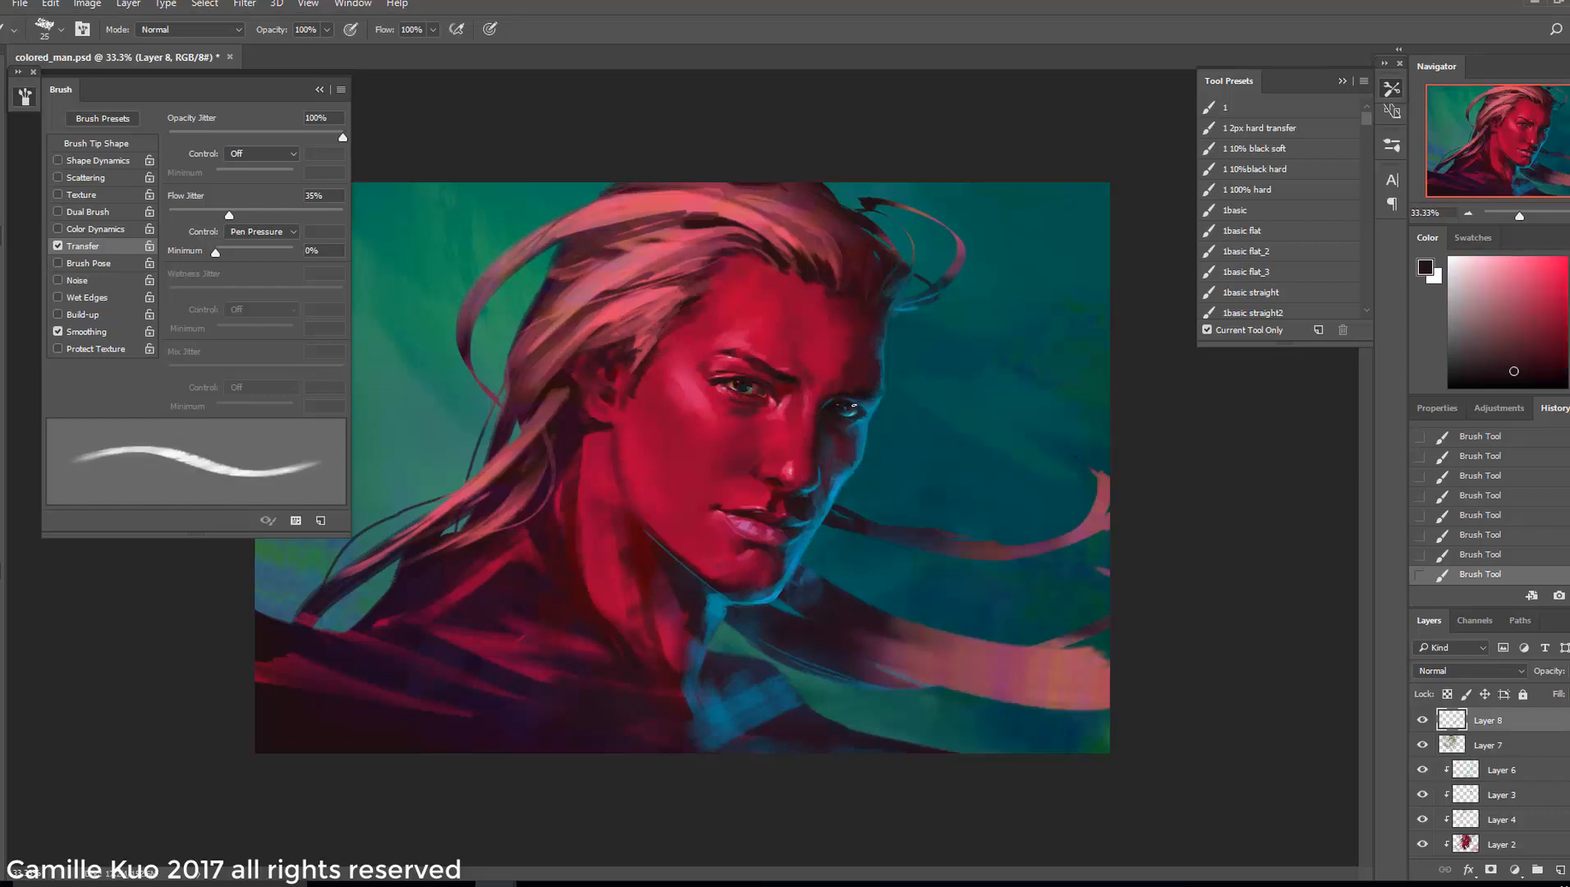
right_click(875, 415)
left_click(962, 448)
left_click(872, 415)
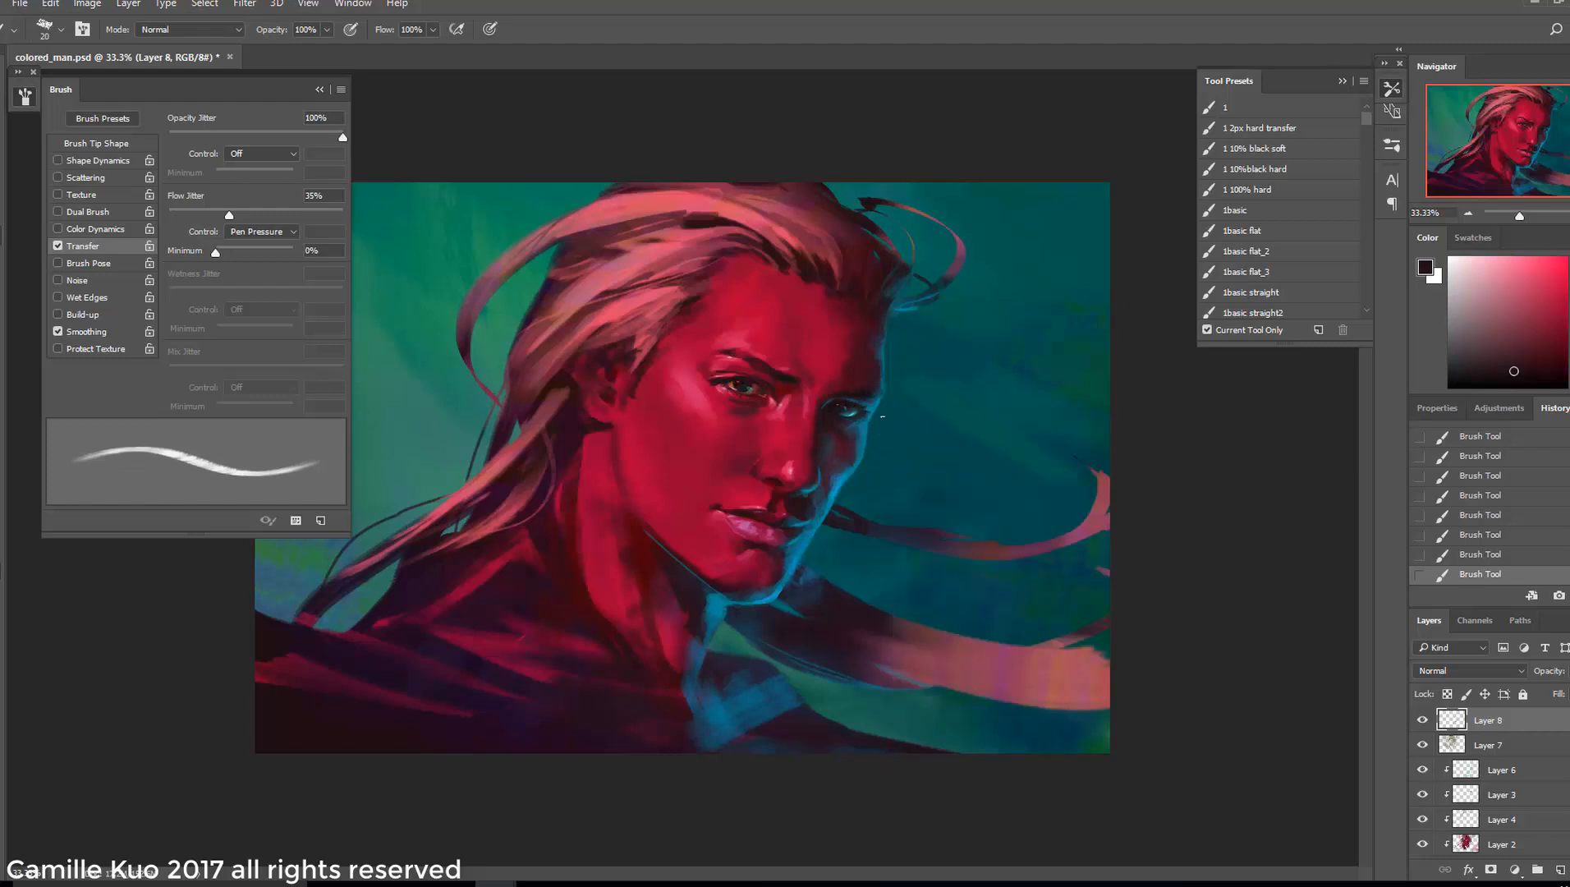
left_click(881, 465, "alt")
key("ctrl+minus")
Hide Layers 7 and 8 and try sampled dark strokes at the far temple on Layer 2, undoing them
left_click(1518, 844)
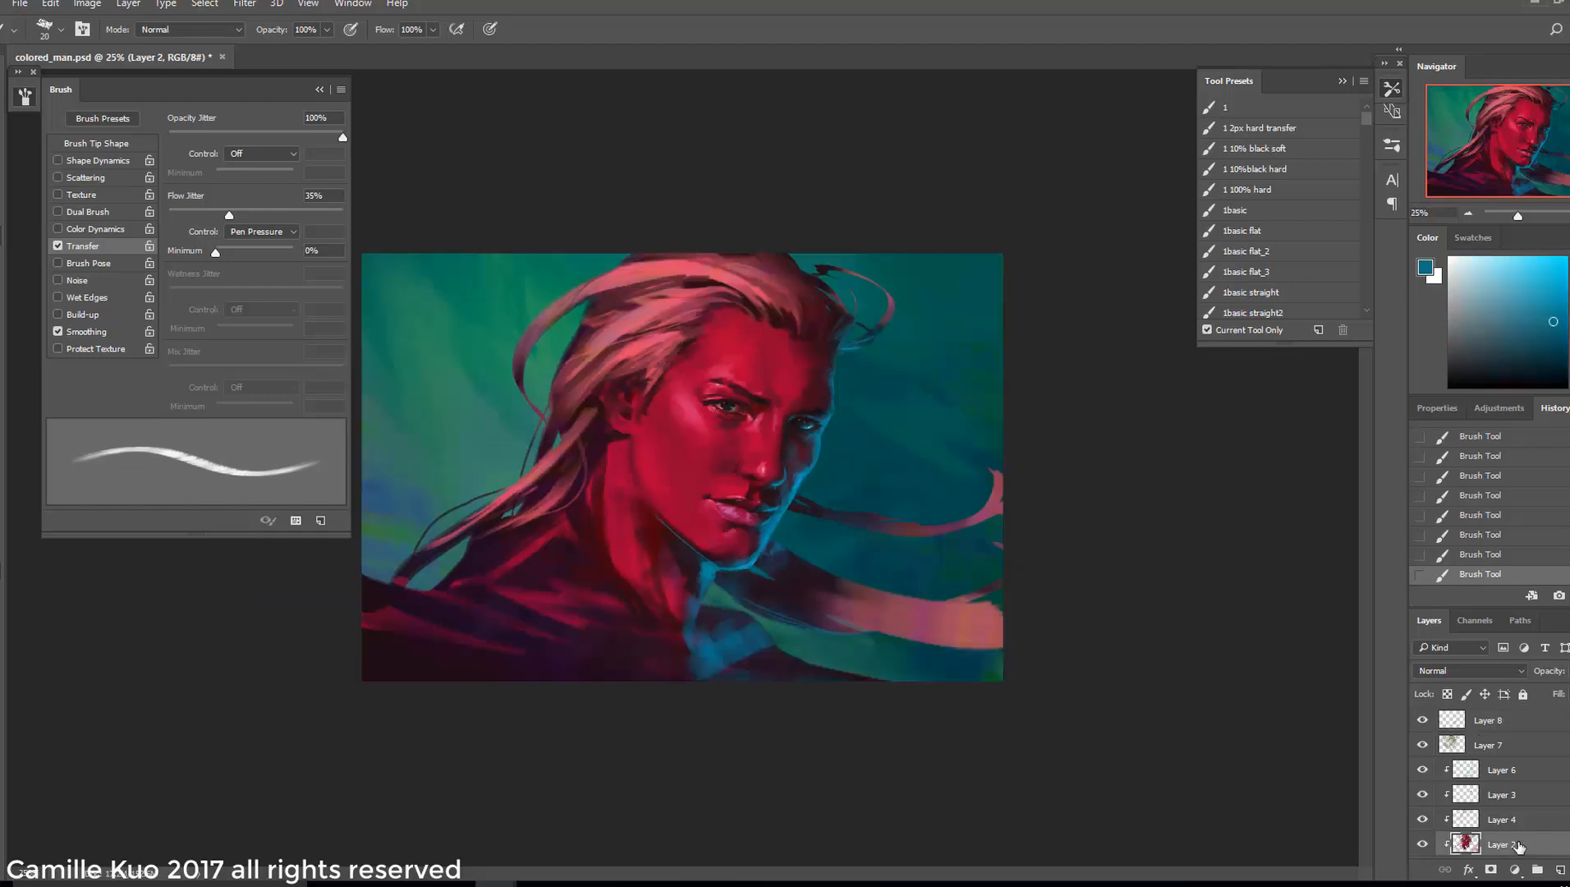
left_click_drag(1422, 745, 1423, 721)
left_click(819, 354, "alt")
right_click(819, 353)
left_click(915, 386)
key("ctrl+alt+z")
key("ctrl+alt+z")
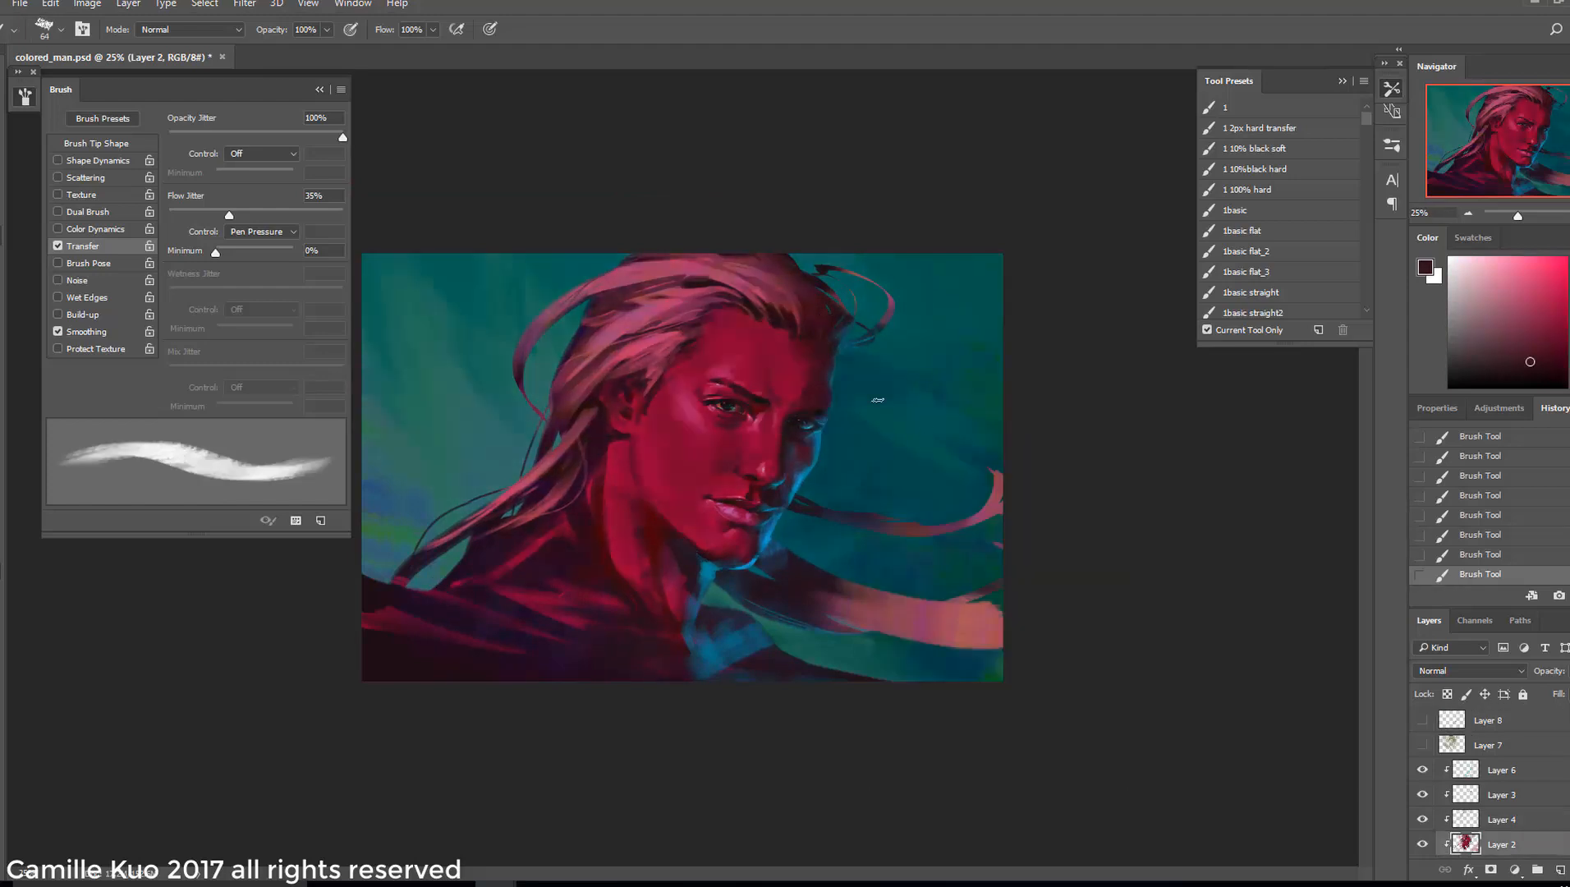
Darken the far temple and hairline on Layer 2 with sampled dark tones and a 64 px brush, hiding Layer 6
right_click(852, 340)
left_click(915, 427)
left_click(828, 351, "alt")
left_click(829, 328, "alt")
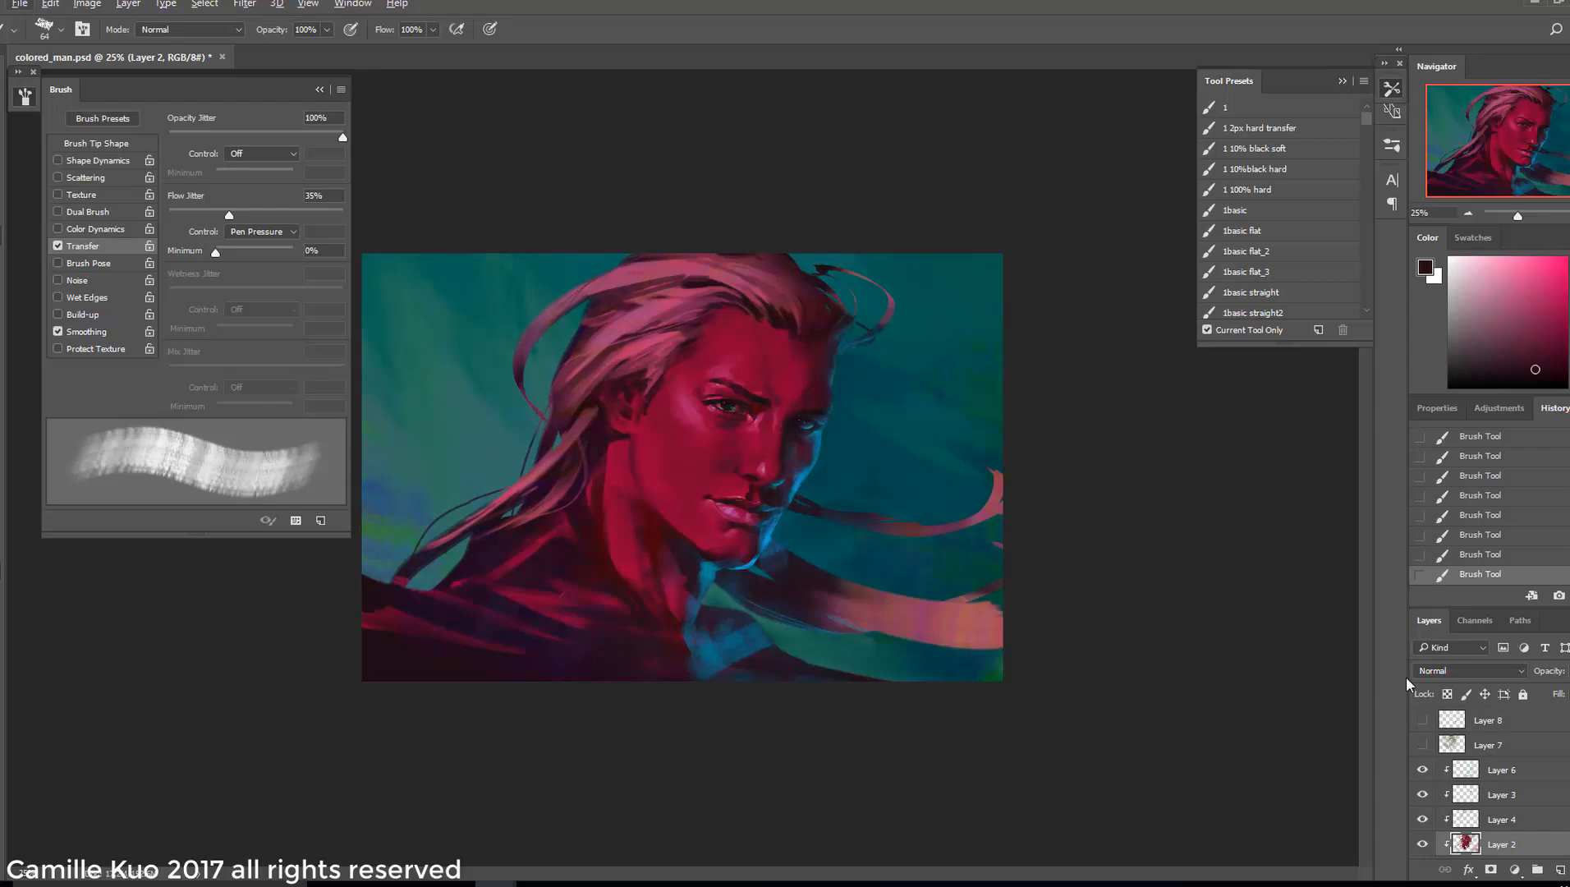
left_click(1422, 769)
left_click(825, 358, "alt")
left_click(827, 354, "alt")
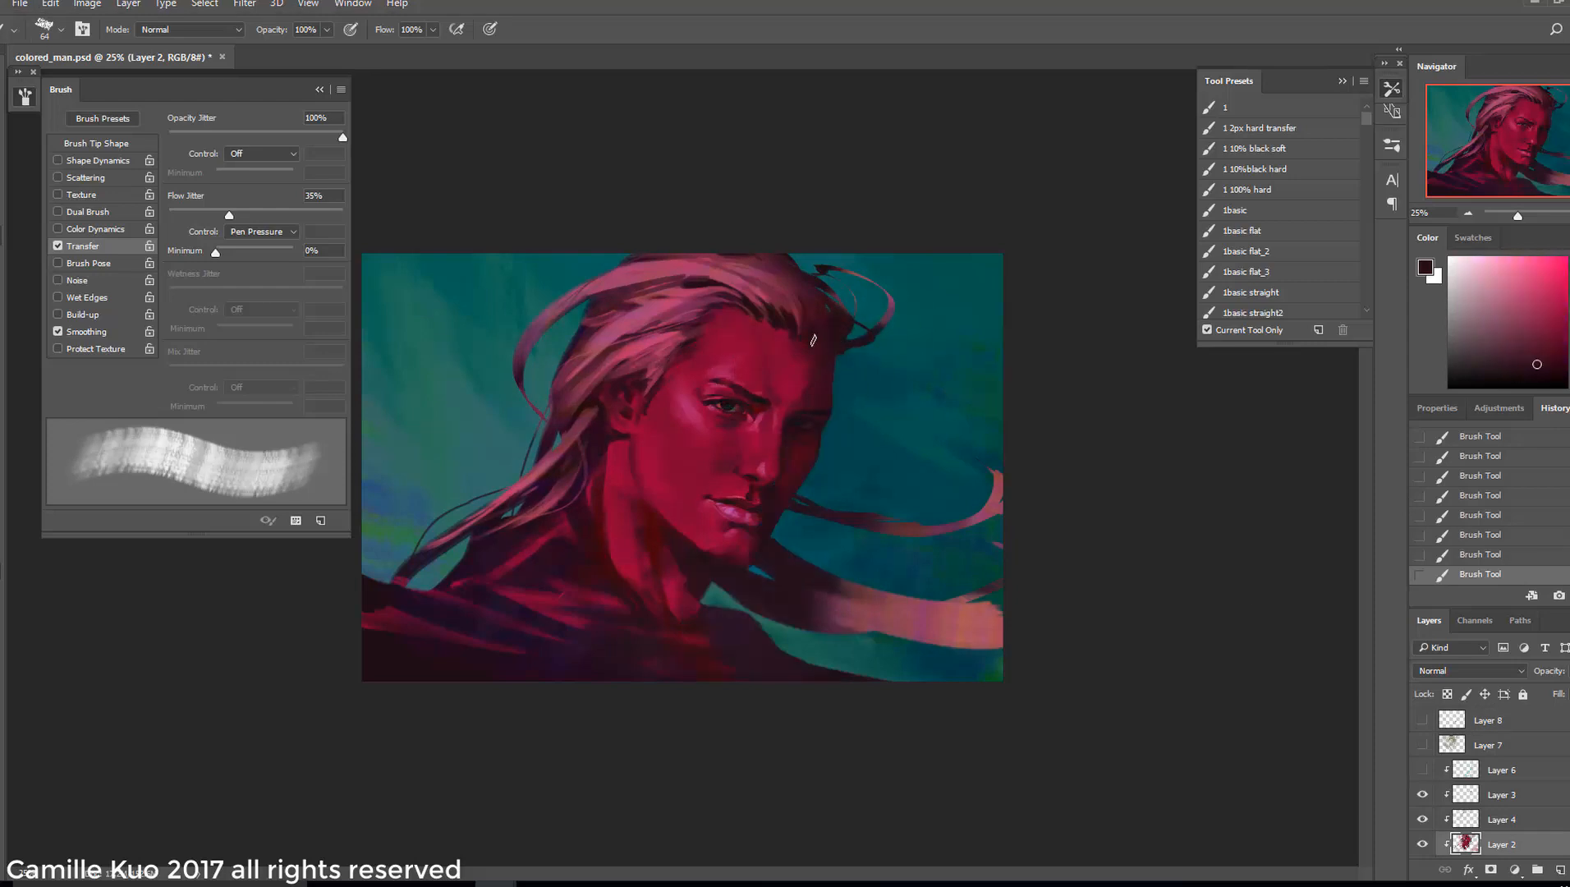
Show Layers 8 and 6 again and smudge the blue light at the far temple on Layer 6
left_click(1422, 720)
left_click(1422, 769)
left_click(1422, 769)
left_click(1422, 769)
left_click(1500, 770)
key("r")
left_click_drag(844, 349, 864, 344)
left_click_drag(846, 348, 866, 341)
Soften the far temple's blue edge further on Layer 6 with a resized Smudge tool
right_click(868, 361)
mouse_move(932, 382)
left_mouse_down()
mouse_move(921, 421)
mouse_move(992, 380)
left_mouse_up()
right_click(861, 351)
left_click_drag(842, 351, 864, 348)
right_click(870, 387)
left_click_drag(922, 448, 915, 449)
left_click(648, 208)
right_click(861, 352)
left_click(846, 338)
Paint two short strokes over the far temple hairline on Layer 8 with a sampled blue and a 31 px brush
key("b")
left_click(1487, 720)
left_click(832, 431, "alt")
right_click(860, 339)
left_click_drag(997, 371, 981, 371)
left_click_drag(836, 325, 847, 338)
left_click_drag(834, 323, 847, 337)
Compare the temple without and with the last two Layer 8 strokes, keep them, and show Layer 7 again
key("ctrl+alt+z")
key("ctrl+alt+z")
left_click(1487, 720)
key("ctrl+shift+z")
key("ctrl+shift+z")
left_click(1421, 744)
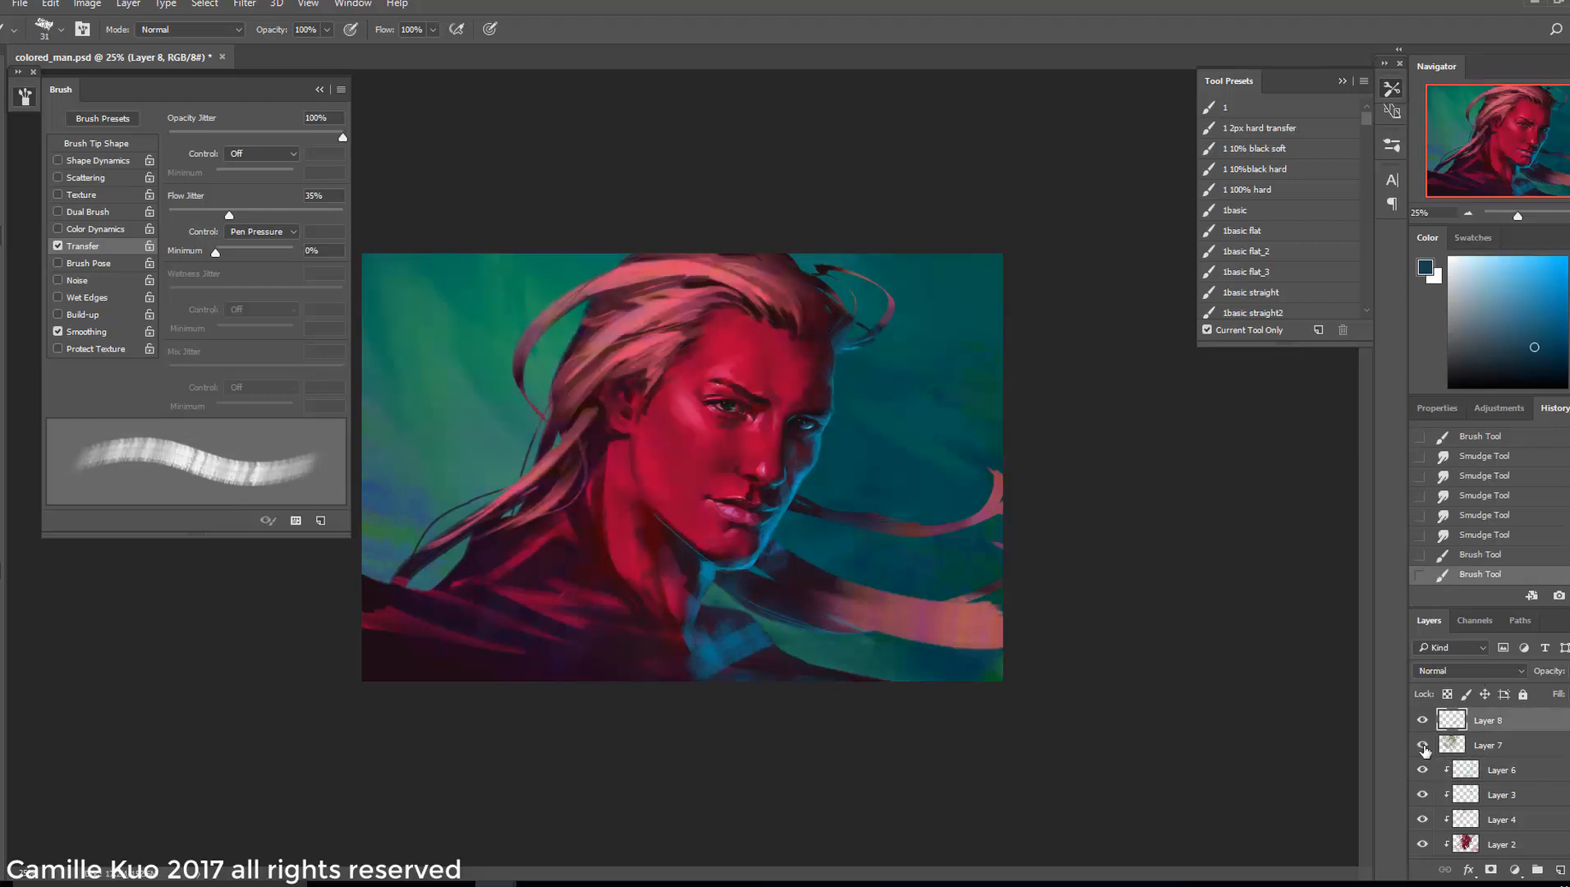
Try a stroke across the front hair on Layer 7 and undo it
left_click(1487, 744)
key("ctrl+minus")
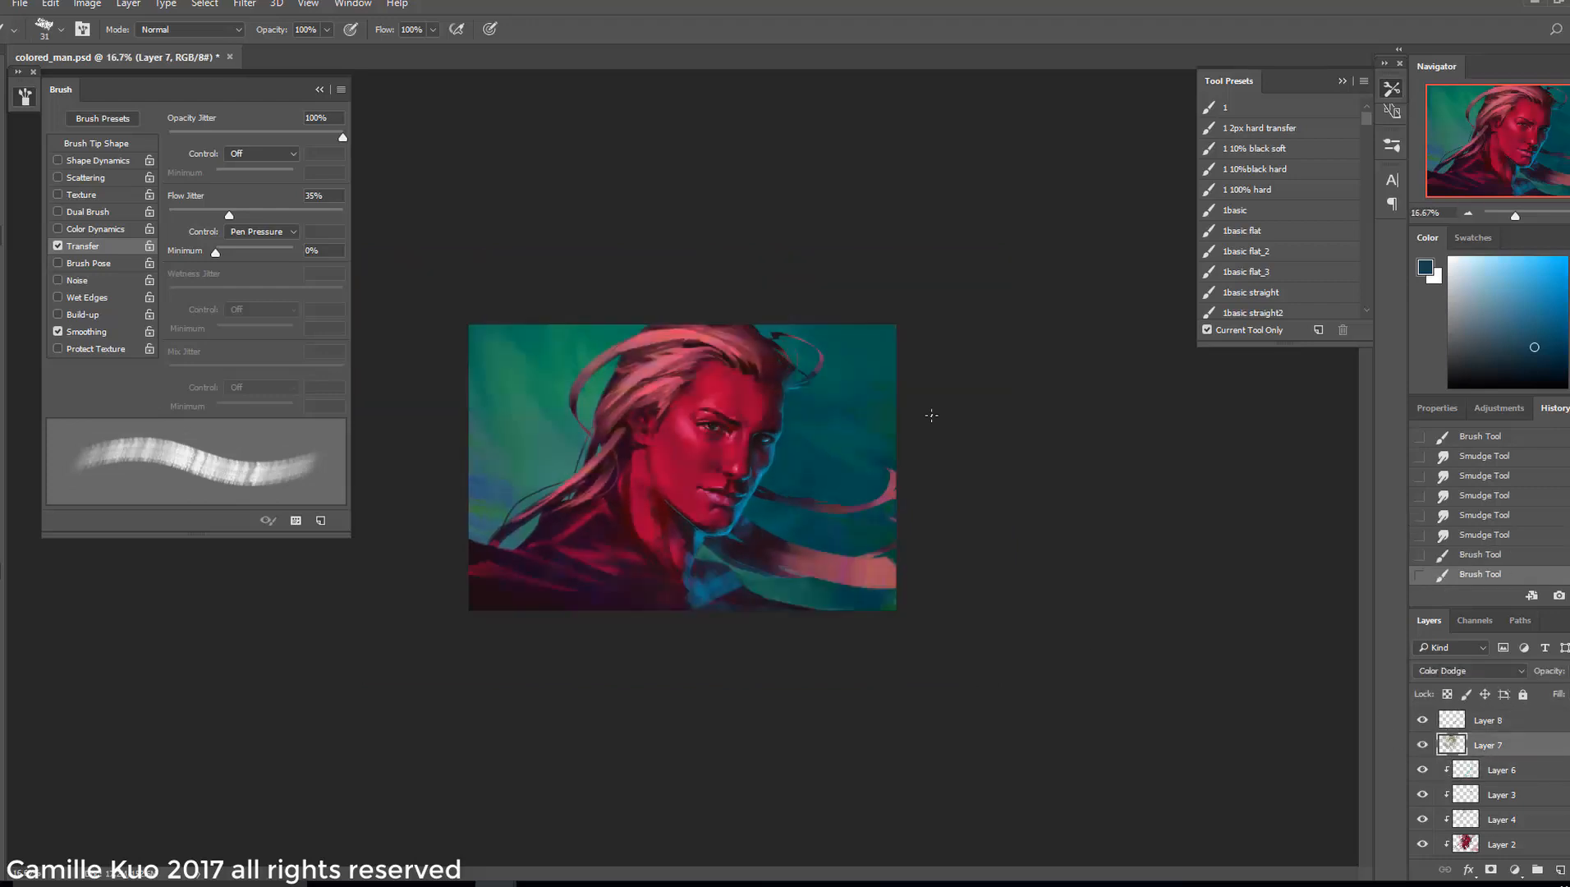
key("ctrl+plus")
left_click_drag(743, 341, 700, 348)
key("ctrl+z")
Touch up the far hairline on Layer 2 with a sampled dark tone and 42 px brush, with Layers 7 and 8 hidden
left_click(794, 326, "alt")
right_click(800, 326)
left_click(906, 416)
left_click_drag(890, 345, 879, 346)
left_click_drag(662, 289, 750, 279)
key("ctrl+z")
right_click(827, 341)
left_click(827, 349)
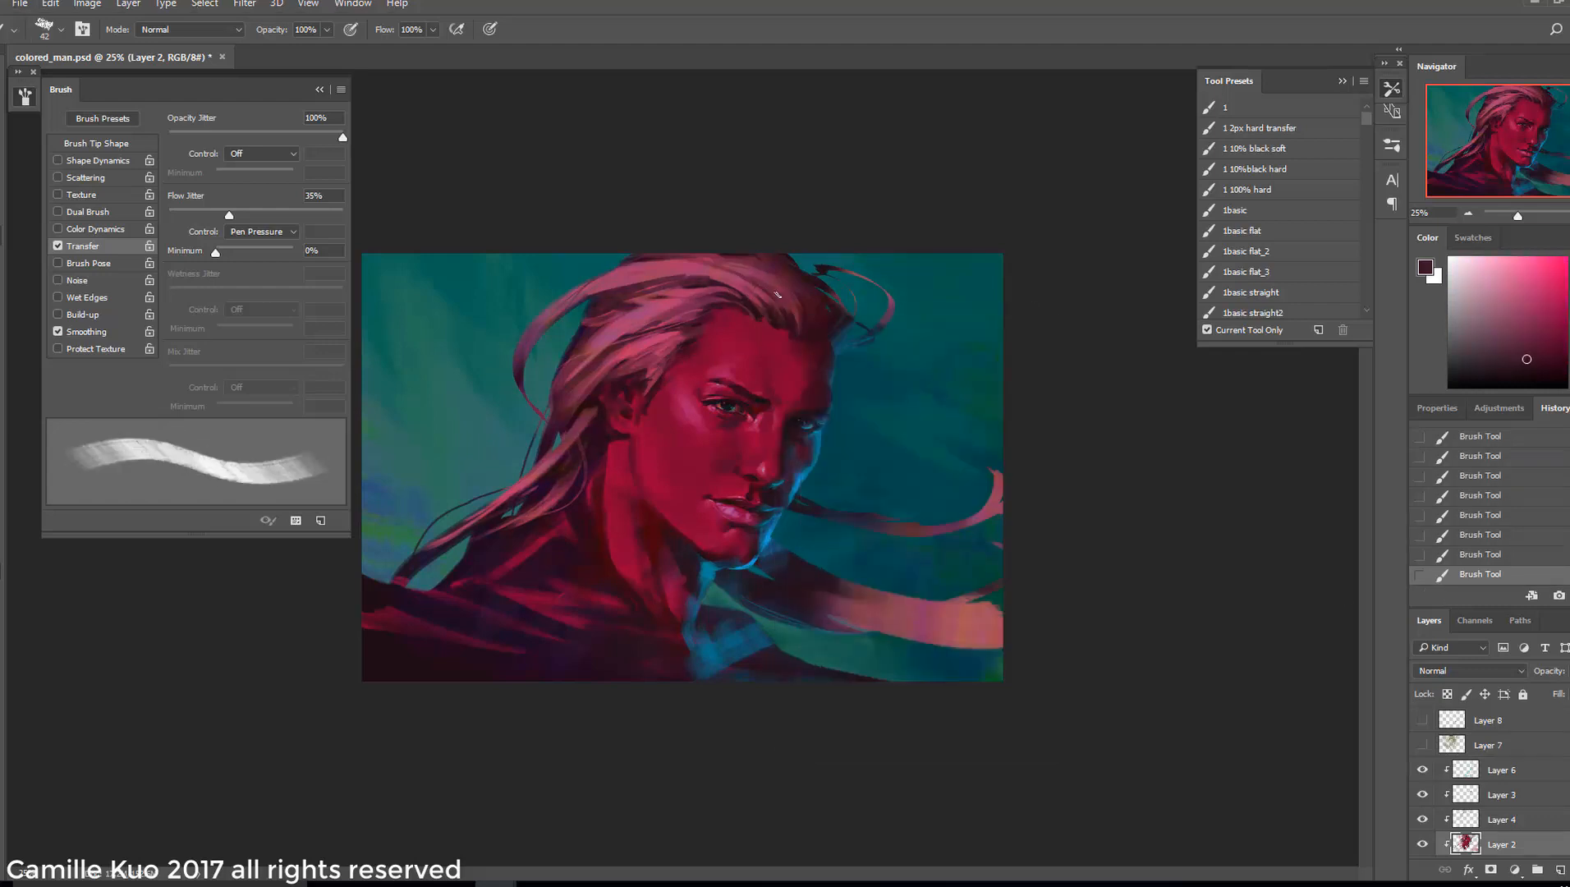
Try dark strands along the back of the head on Layer 1 with brushes up to 89 px, undoing them
scroll(1490, 821, "down", 2)
left_click(1489, 824)
right_click(642, 320)
left_click(680, 353)
key("ctrl+z")
left_click_drag(589, 312, 540, 386)
right_click(589, 301)
left_click(648, 366)
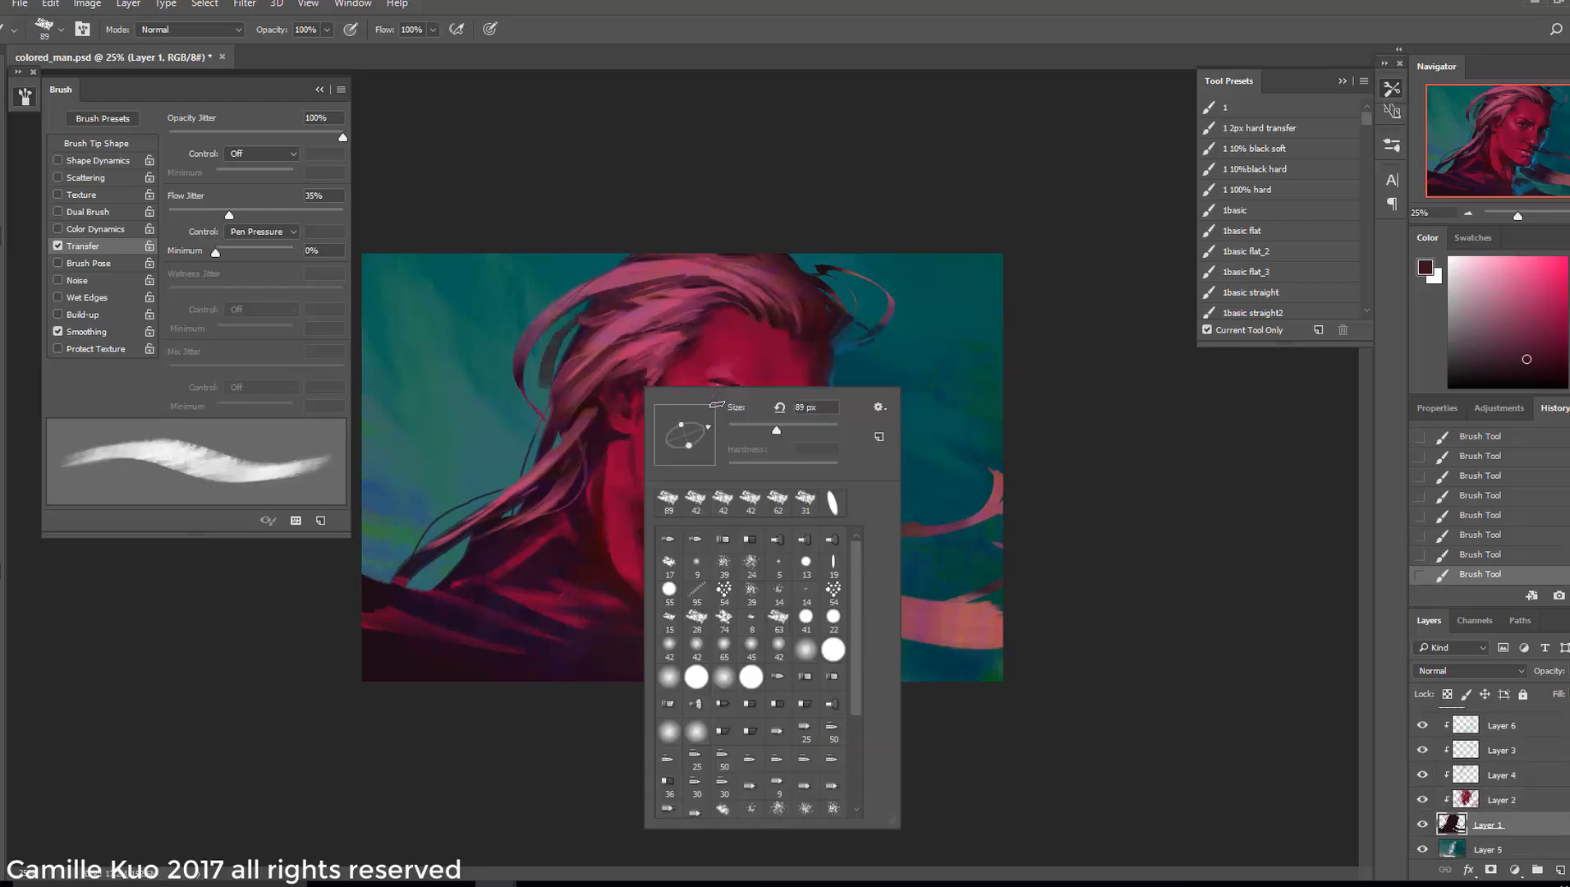
key("ctrl+z")
key("ctrl+z")
Add a short thin dark flyaway strand behind the head on Layer 1 with a 26 px brush, undoing longer attempts
mouse_move(577, 331)
left_mouse_down()
mouse_move(550, 365)
mouse_move(572, 328)
left_mouse_up()
key("ctrl+z")
right_click(596, 376)
left_click(694, 414)
key("ctrl+z")
right_click(564, 353)
left_click(663, 395)
left_click_drag(511, 371, 444, 409)
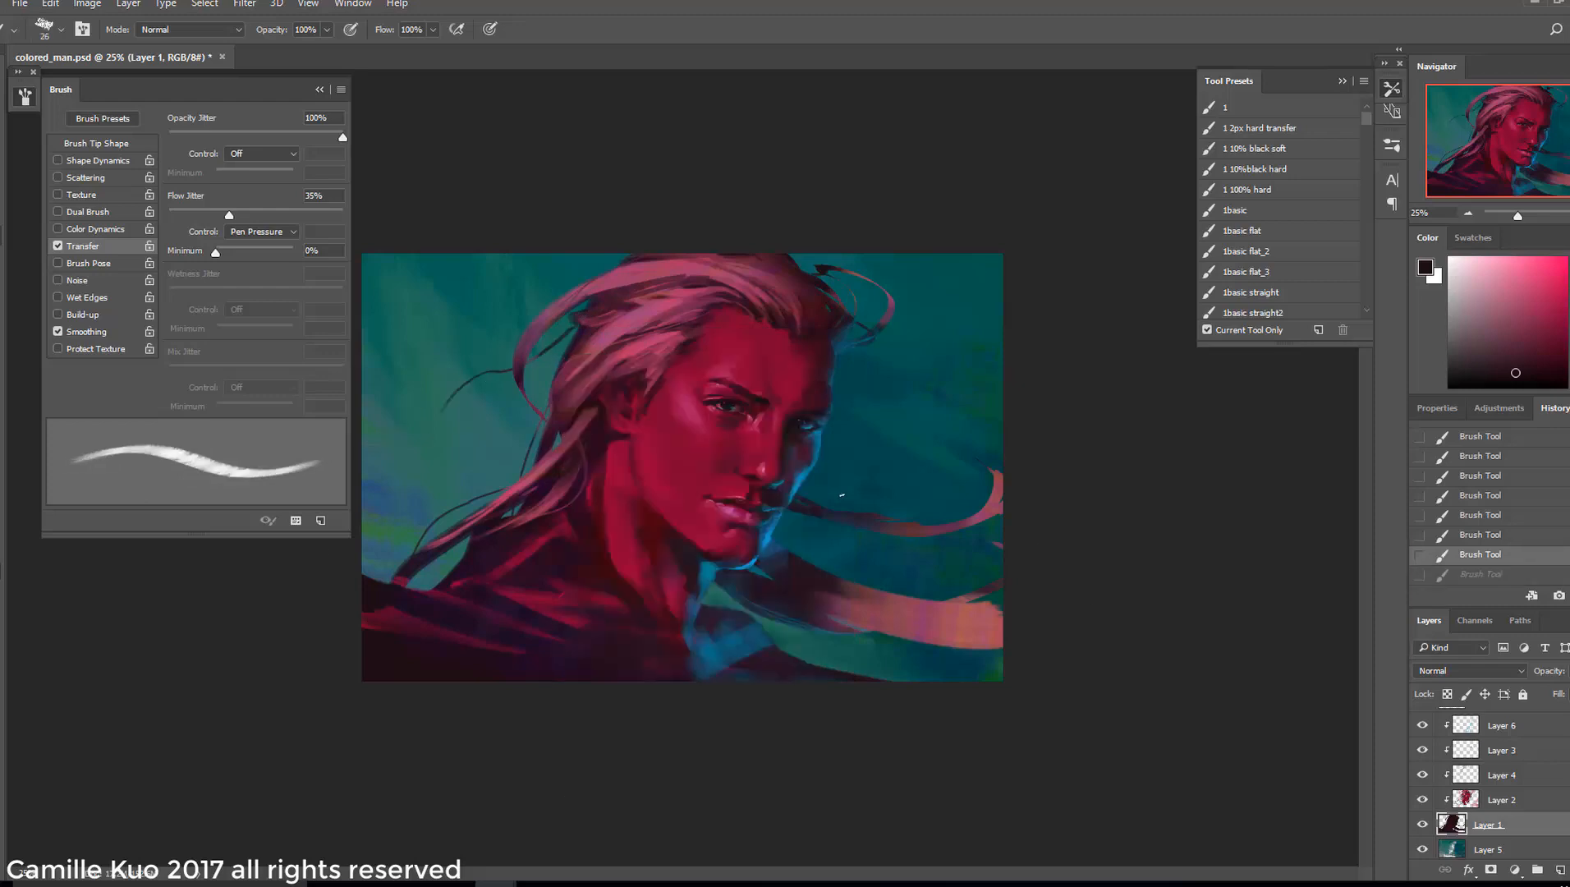
key("ctrl+z")
key("ctrl+z")
key("ctrl+z")
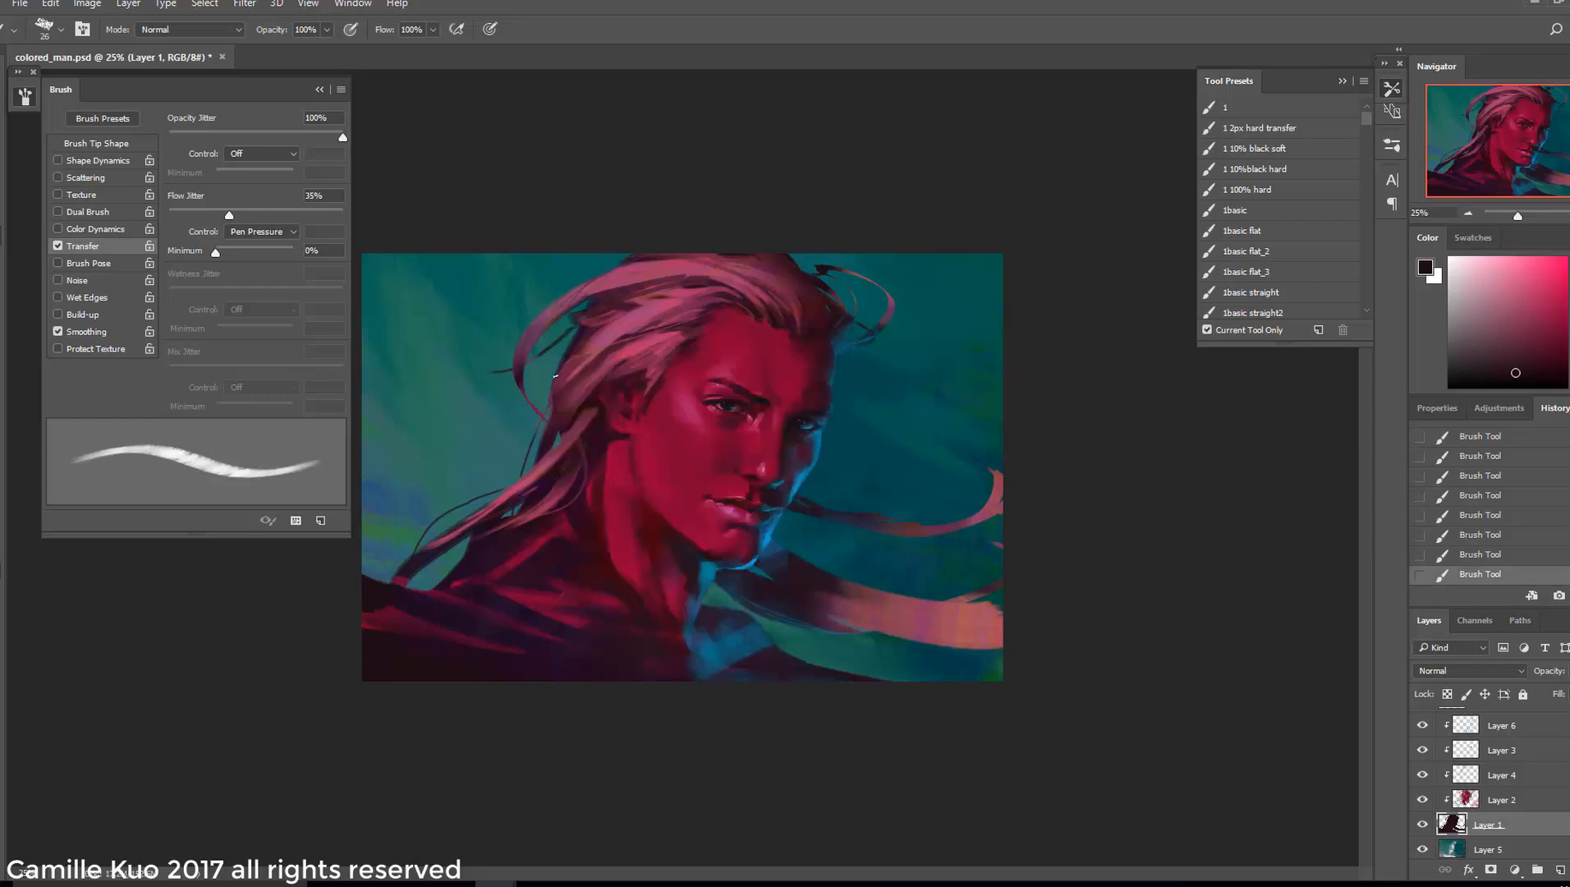
key("ctrl+alt+z")
key("ctrl+alt+z")
Add a thin dark strand hanging behind the hair loop on Layer 1, undoing the longer versions
left_click_drag(511, 376, 502, 413)
left_click_drag(534, 430, 513, 461)
key("ctrl+z")
mouse_move(520, 396)
left_mouse_down()
mouse_move(493, 470)
mouse_move(442, 514)
mouse_move(506, 460)
mouse_move(477, 498)
left_mouse_up()
key("ctrl+z")
key("ctrl+z")
key("ctrl+z")
Paint loose dark strands beside the hair at neck height on Layer 1, adjusting the brush size and undoing stray strokes
right_click(526, 410)
left_click(630, 453)
key("ctrl+z")
key("[")
key("ctrl+z")
left_click_drag(517, 431, 519, 467)
right_click(526, 443)
left_click(626, 472)
key("ctrl+z")
right_click(572, 459)
Compare the painting with Layers 6 and 2 hidden, and smudge the light at the far temple on Layer 6
left_click(1420, 725)
left_click(1422, 800)
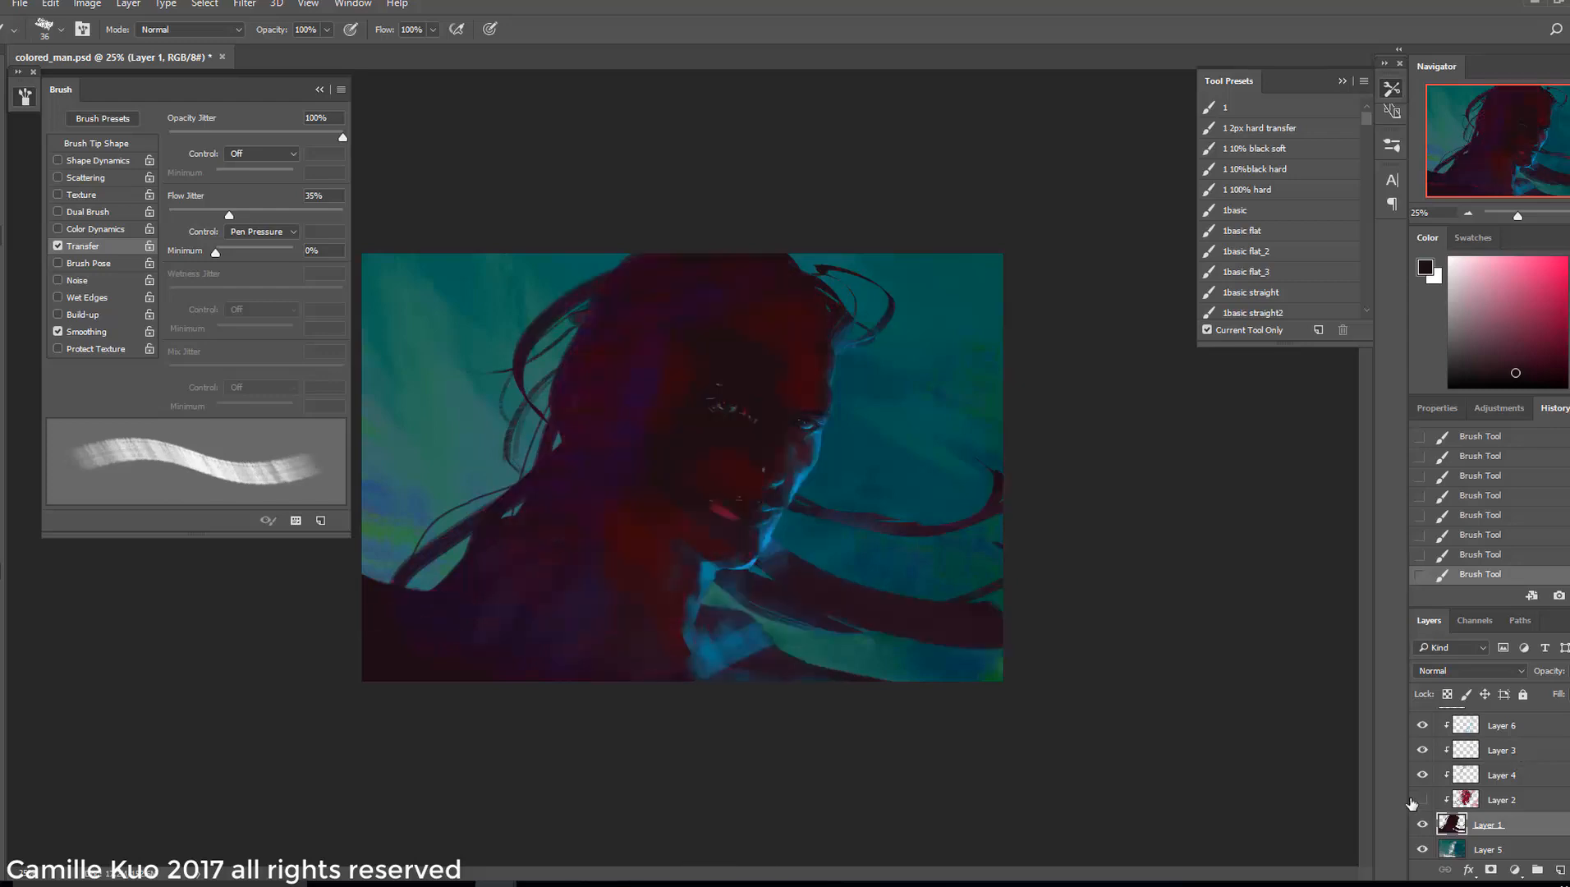
left_click(1422, 799)
left_click(1422, 725)
left_click(1422, 725)
left_click(1501, 724)
key("r")
left_click_drag(850, 335, 833, 339)
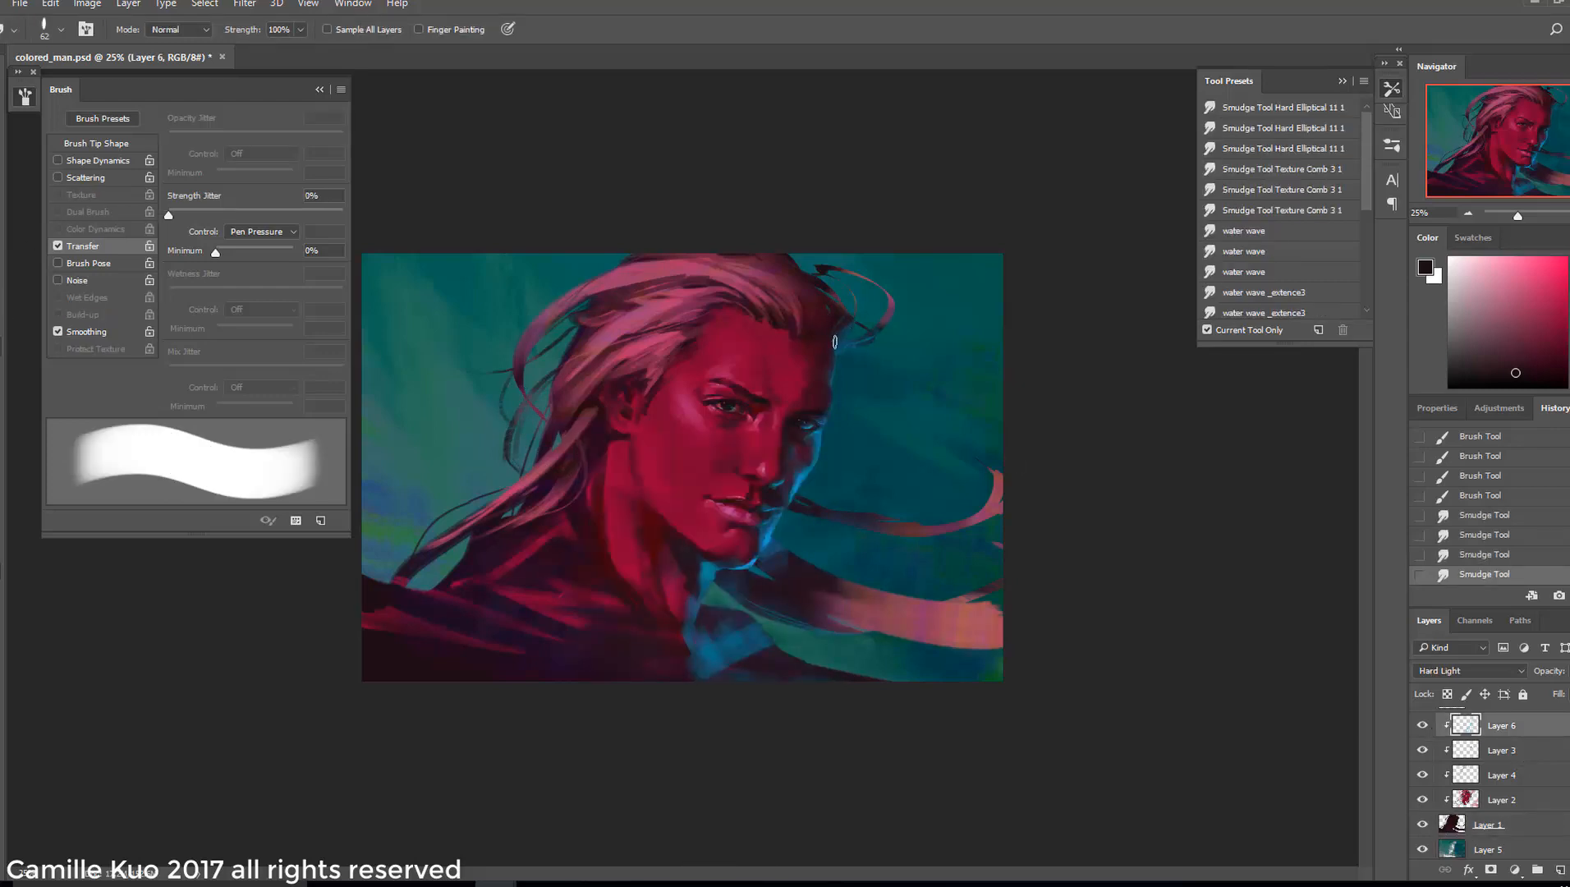
Try two broad dark strokes behind the lower hair on Layer 1 with a 75 px brush and undo them
key("alt+[")
key("alt+[")
key("alt+[")
key("alt+[")
key("b")
left_click_drag(541, 416, 486, 501)
left_click_drag(545, 416, 495, 495)
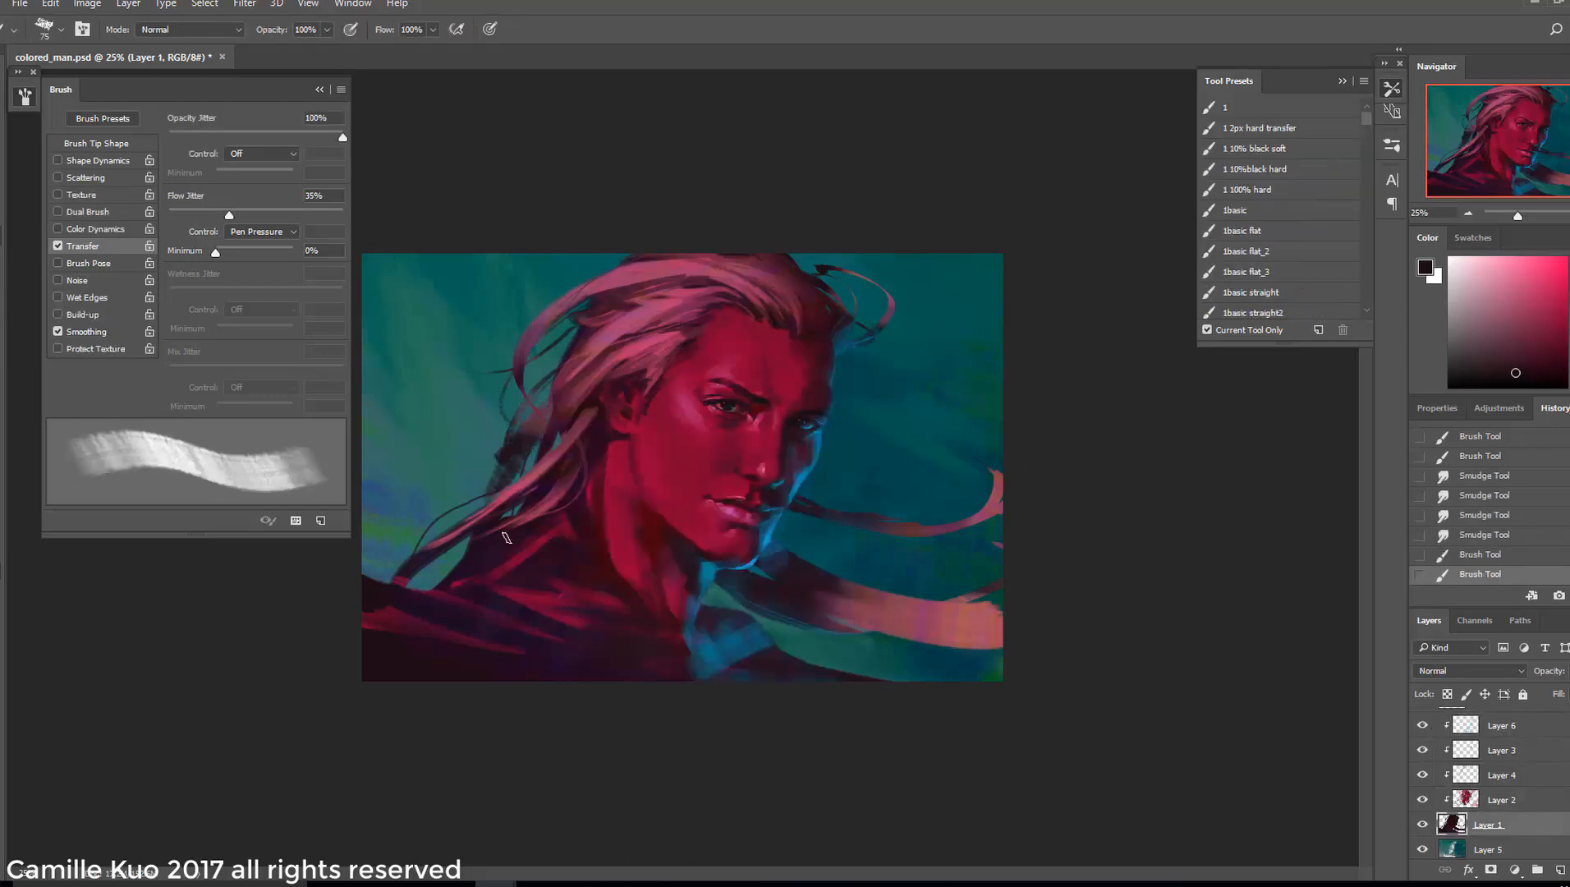
key("ctrl+alt+z")
key("ctrl+alt+z")
Paint a broad dark hair stroke behind the lower hair down to the shoulder on Layer 1 with an 89 px brush
right_click(609, 412)
left_click(545, 434)
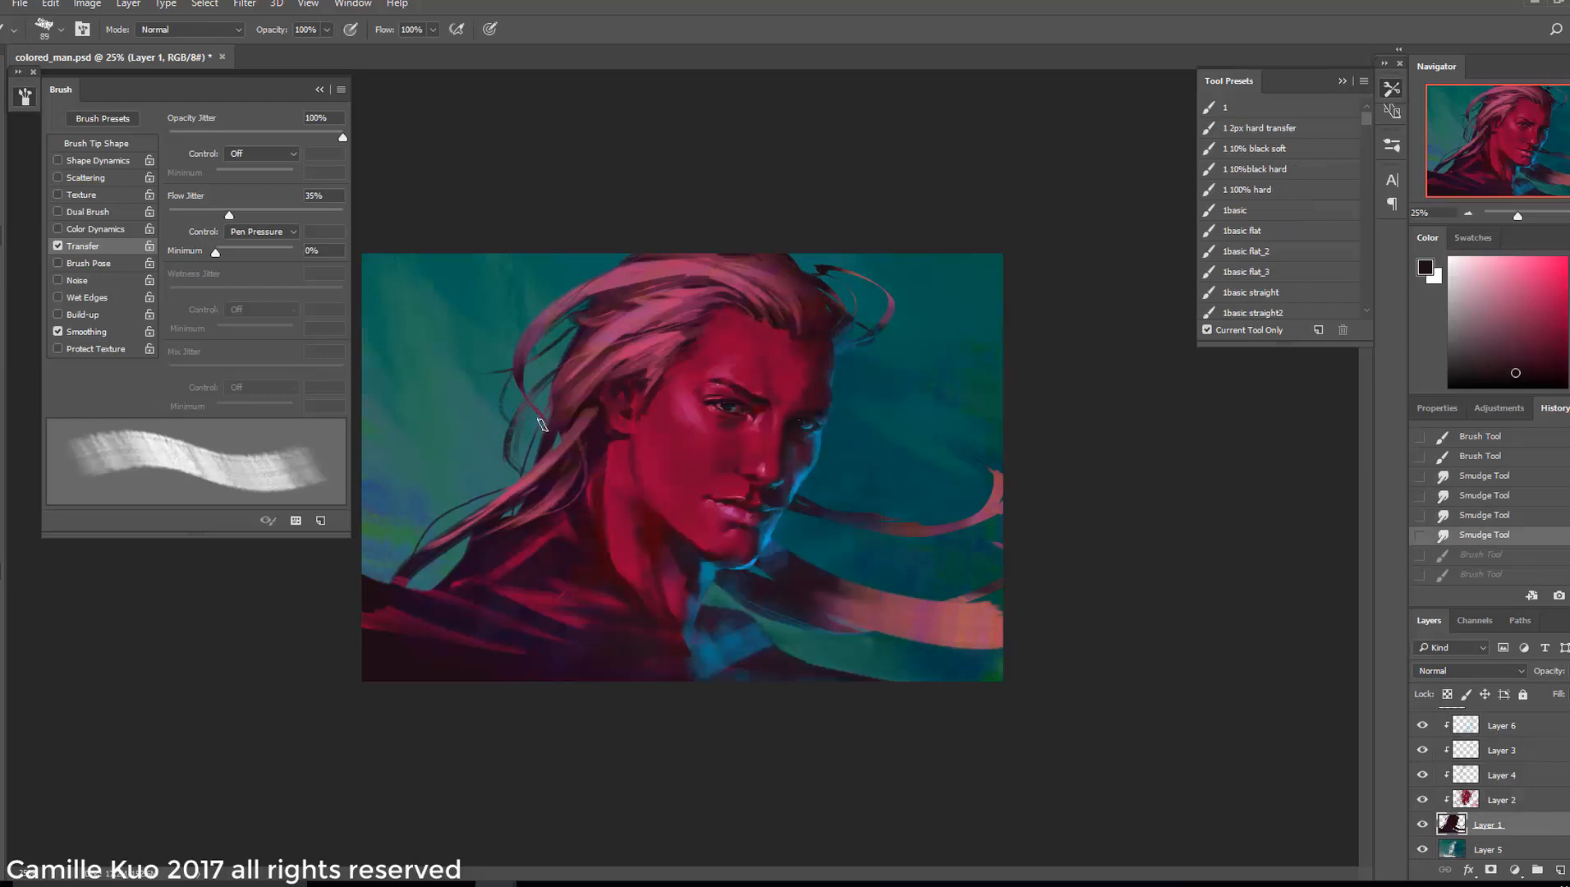
left_click_drag(543, 423, 483, 512)
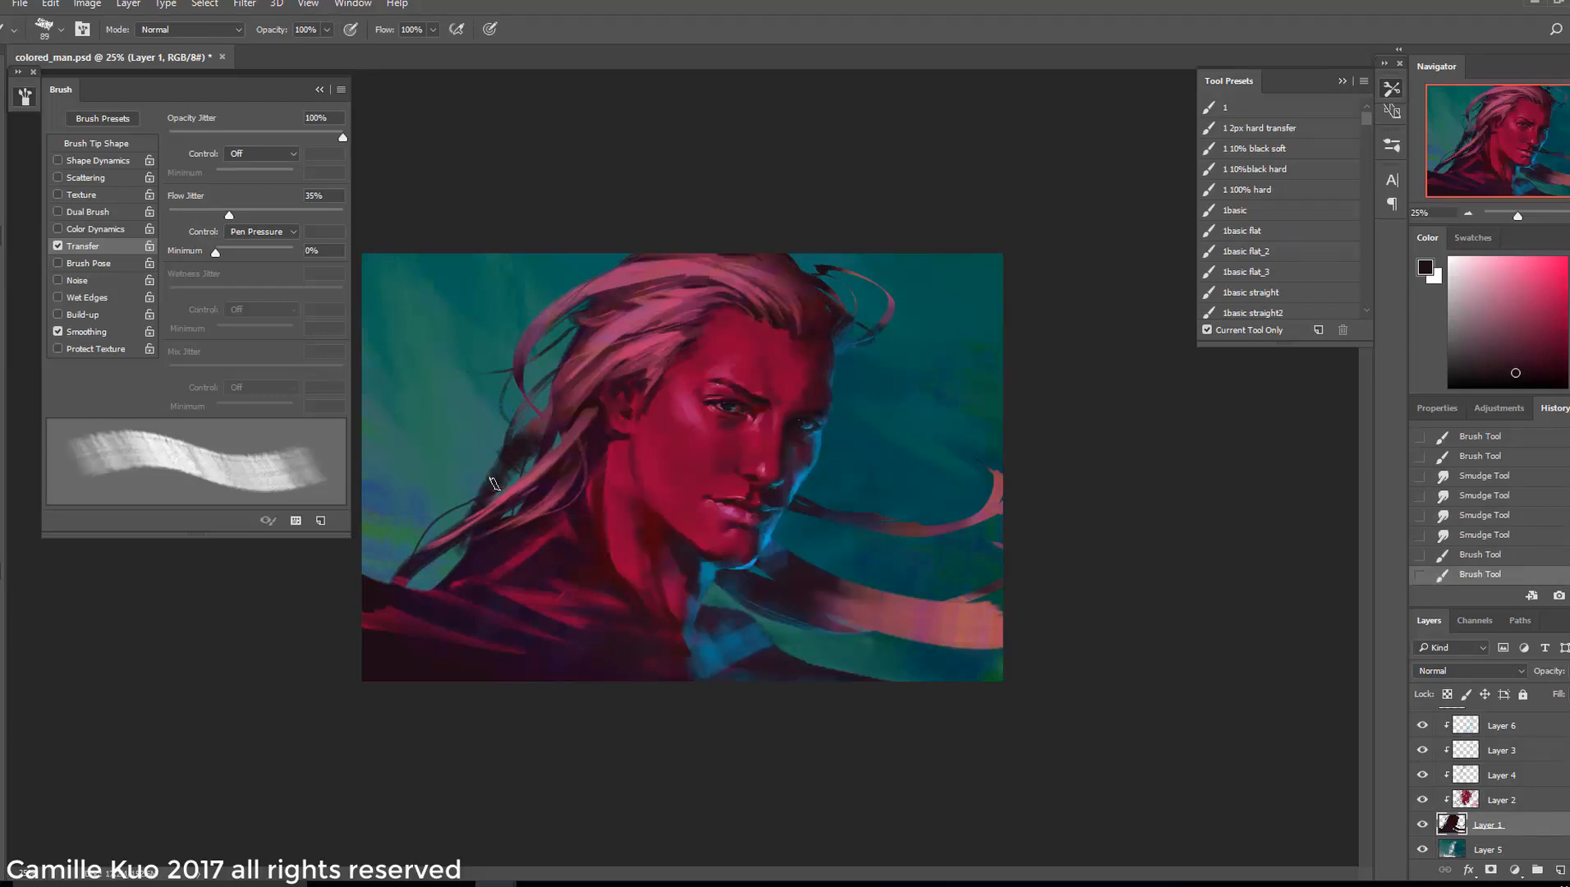
Undo the broad dark strokes behind the lower hair on Layer 1 and lower the brush's opacity jitter to its minimum
left_click_drag(509, 458, 492, 496)
key("ctrl+alt+z")
key("ctrl+alt+z")
key("ctrl+alt+z")
left_click_drag(343, 137, 169, 137)
left_click_drag(542, 424, 488, 502)
key("ctrl+z")
Paint narrower dark strands behind the hair at neck height on Layer 1 with a smaller brush, undoing the stray mark
key("alt+[")
key("alt+[")
key("alt+[")
key("alt+[")
key("[")
key("[")
key("[")
key("[")
key("[")
left_click_drag(515, 441, 494, 484)
right_click(585, 485)
left_click_drag(525, 437, 492, 500)
left_click(619, 507)
key("ctrl+z")
Try long dark strands from neck height down to the shoulder at several brush sizes and undo them
right_click(611, 486)
left_click_drag(555, 430, 458, 558)
right_click(583, 497)
left_click_drag(743, 484, 760, 484)
left_click_drag(530, 419, 394, 561)
key("ctrl+z")
right_click(591, 484)
left_click_drag(768, 484, 747, 483)
left_click_drag(483, 493, 459, 522)
key("ctrl+alt+z")
key("ctrl+alt+z")
key("ctrl+alt+z")
Set the brush's opacity jitter to 77%, try a dark strand beside the lower hair and undo it
left_click_drag(168, 137, 303, 138)
mouse_move(497, 430)
left_mouse_down()
mouse_move(410, 551)
mouse_move(444, 449)
mouse_move(429, 528)
left_mouse_up()
key("ctrl+z")
key("ctrl+z")
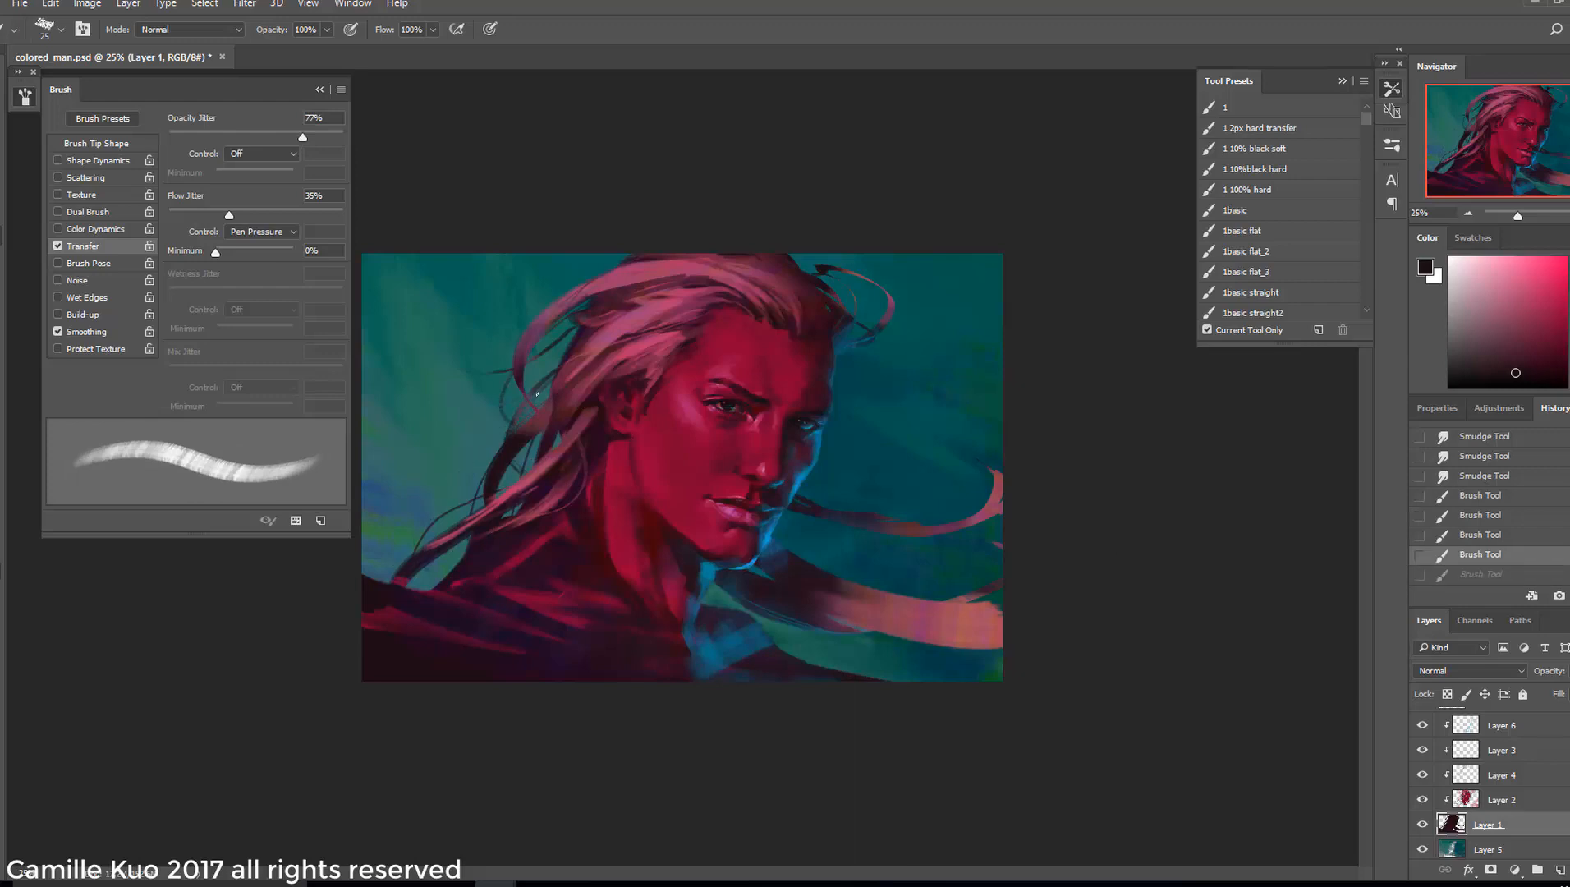
key("ctrl+z")
Add a new layer directly above Layer 5, then try a dark strand beside the jaw and undo it
left_click(1488, 849)
left_click(1559, 869)
key("ctrl+z")
right_click(837, 423)
mouse_move(803, 498)
left_mouse_down()
mouse_move(870, 541)
mouse_move(855, 548)
left_mouse_up()
key("ctrl+alt+z")
key("ctrl+alt+z")
Paint a dark flyaway lock off the far temple on Layer 9, adjusting the brush size and undoing stray strokes
right_click(878, 416)
left_click_drag(901, 451, 916, 451)
mouse_move(854, 352)
left_mouse_down()
mouse_move(830, 437)
mouse_move(866, 394)
mouse_move(887, 399)
left_mouse_up()
key("ctrl+z")
right_click(860, 365)
key("ctrl+z")
left_click_drag(824, 303, 880, 339)
key("ctrl+alt+z")
key("ctrl+alt+z")
key("ctrl+z")
Paint broad dark hair strokes behind the lower hair down to the shoulder on Layer 9 with a 130 px brush
right_click(596, 509)
left_click_drag(727, 463, 746, 463)
left_click_drag(542, 401, 420, 536)
left_click_drag(503, 428, 392, 580)
key("ctrl+z")
left_click_drag(466, 468, 411, 538)
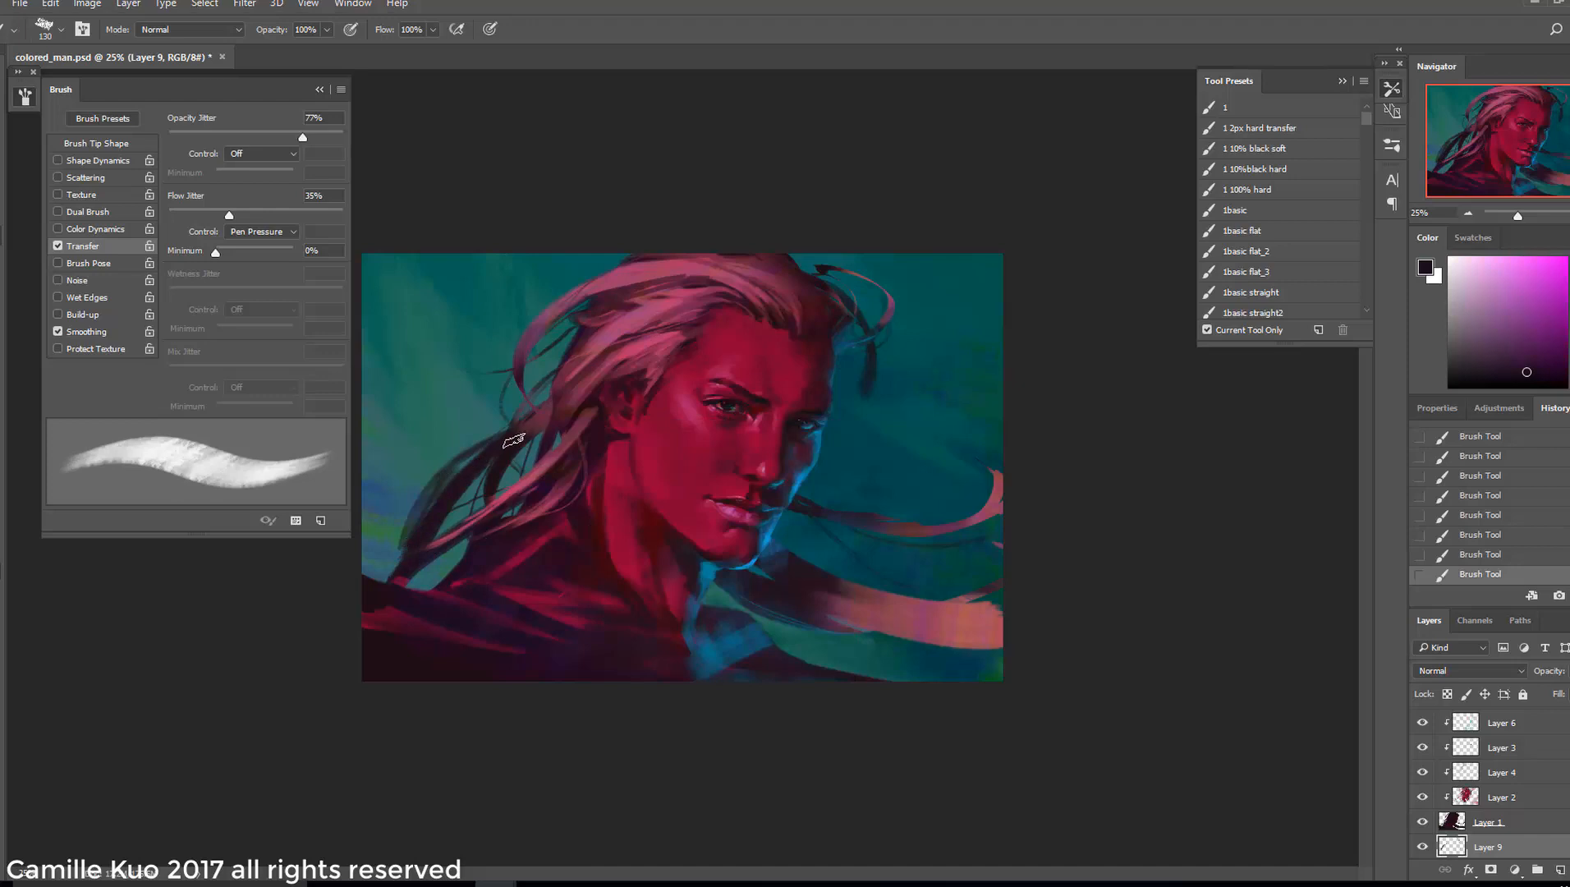
Compare the hair with and without the latest broad dark strokes by undoing and redoing them
key("ctrl+alt+z")
key("ctrl+alt+z")
key("ctrl+shift+z")
key("ctrl+shift+z")
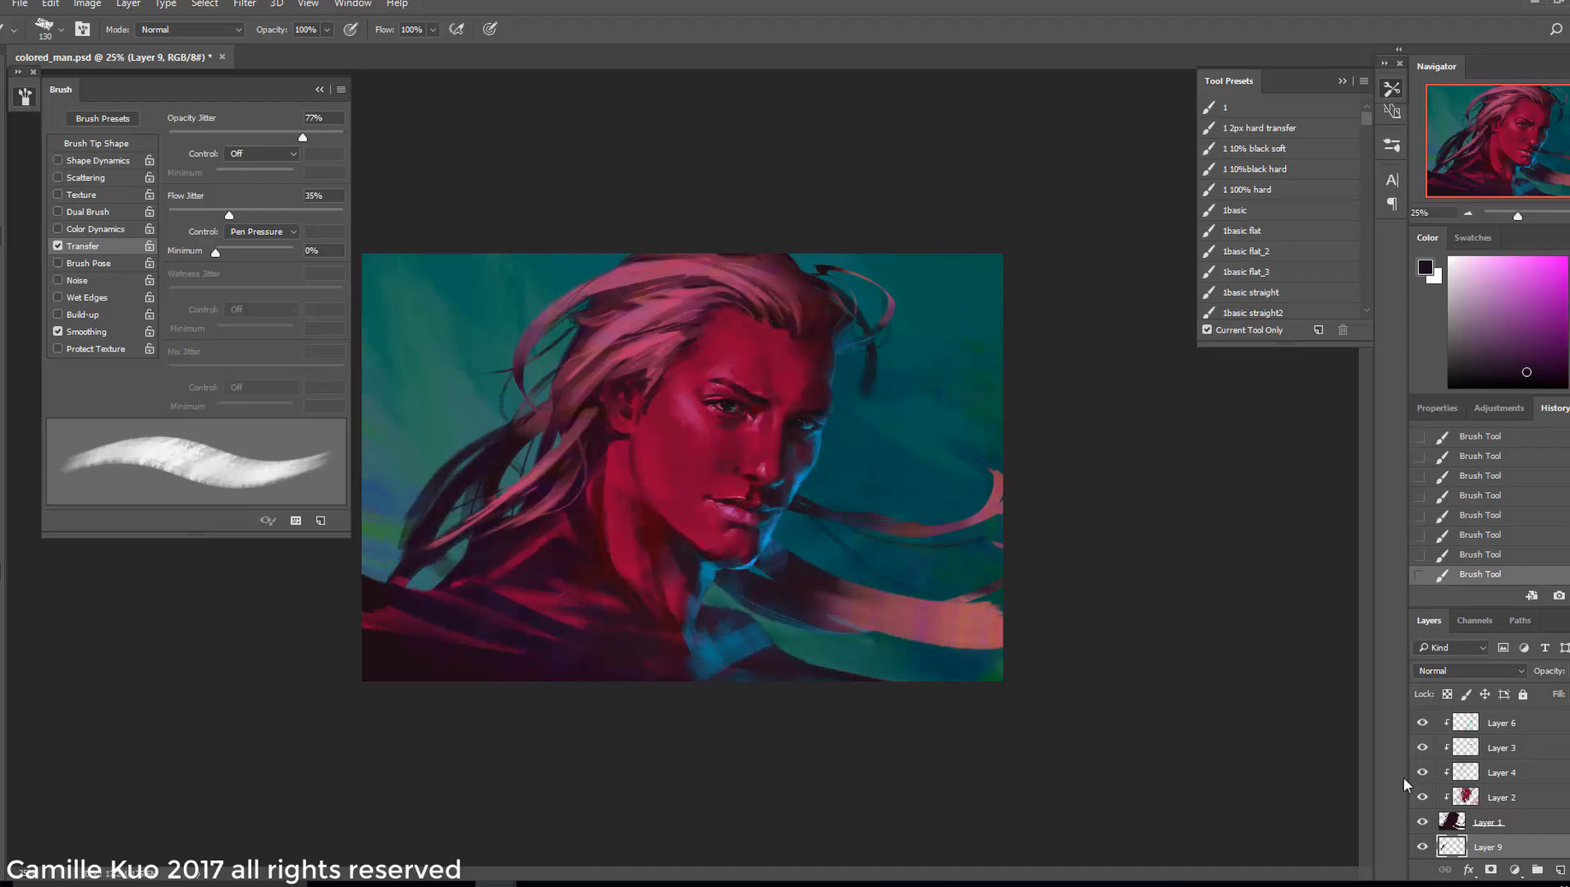
key("ctrl+alt+z")
key("ctrl+shift+z")
key("ctrl+alt+z")
key("ctrl+alt+z")
Paint a dark strand beside the far temple on Layer 9, adjusting the brush size and undoing the strokes that miss
right_click(1023, 430)
left_click_drag(780, 256, 857, 300)
key("ctrl+z")
key("ctrl+z")
right_click(872, 348)
left_click_drag(1028, 382, 946, 382)
key("ctrl+z")
right_click(900, 350)
key("Return")
left_click_drag(835, 350, 872, 379)
Thin out the dark lock beside the far temple with a resized Eraser
key("e")
right_click(900, 389)
left_click_drag(995, 423, 1016, 424)
left_click_drag(867, 399, 873, 370)
left_click_drag(862, 394, 854, 434)
left_click_drag(897, 542, 973, 542)
Paint curling dark flyaway strands beyond the far temple on Layer 9, finishing with a 28 px brush
key("b")
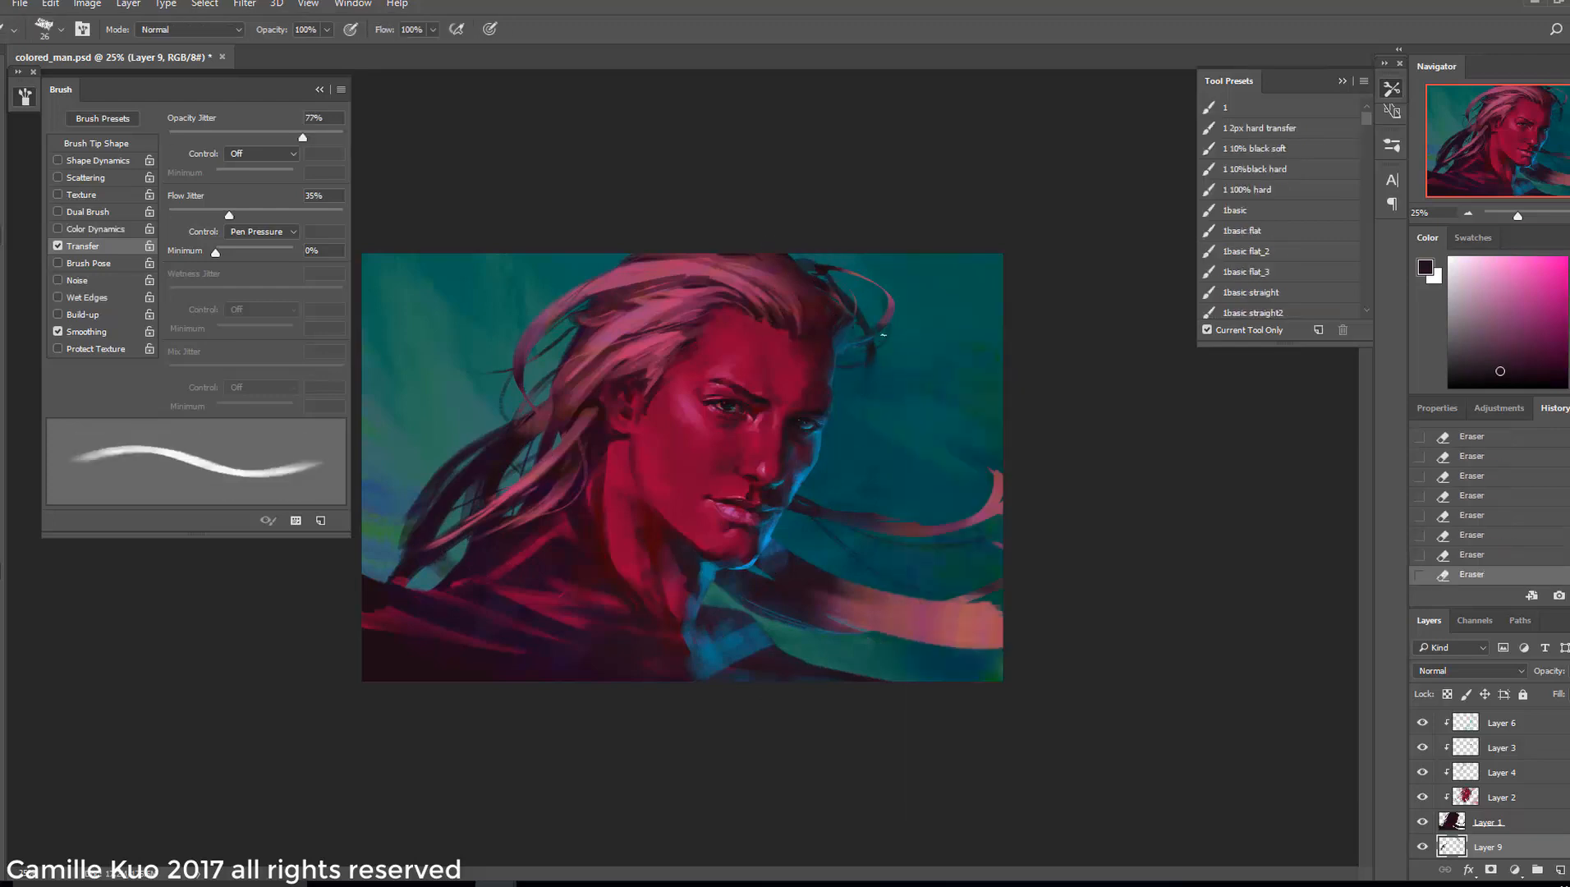
key("ctrl+z")
right_click(890, 369)
left_click_drag(985, 412, 1009, 412)
left_click_drag(841, 414, 872, 344)
right_click(903, 391)
left_click_drag(1010, 425, 987, 425)
key("Return")
left_click_drag(890, 374, 901, 353)
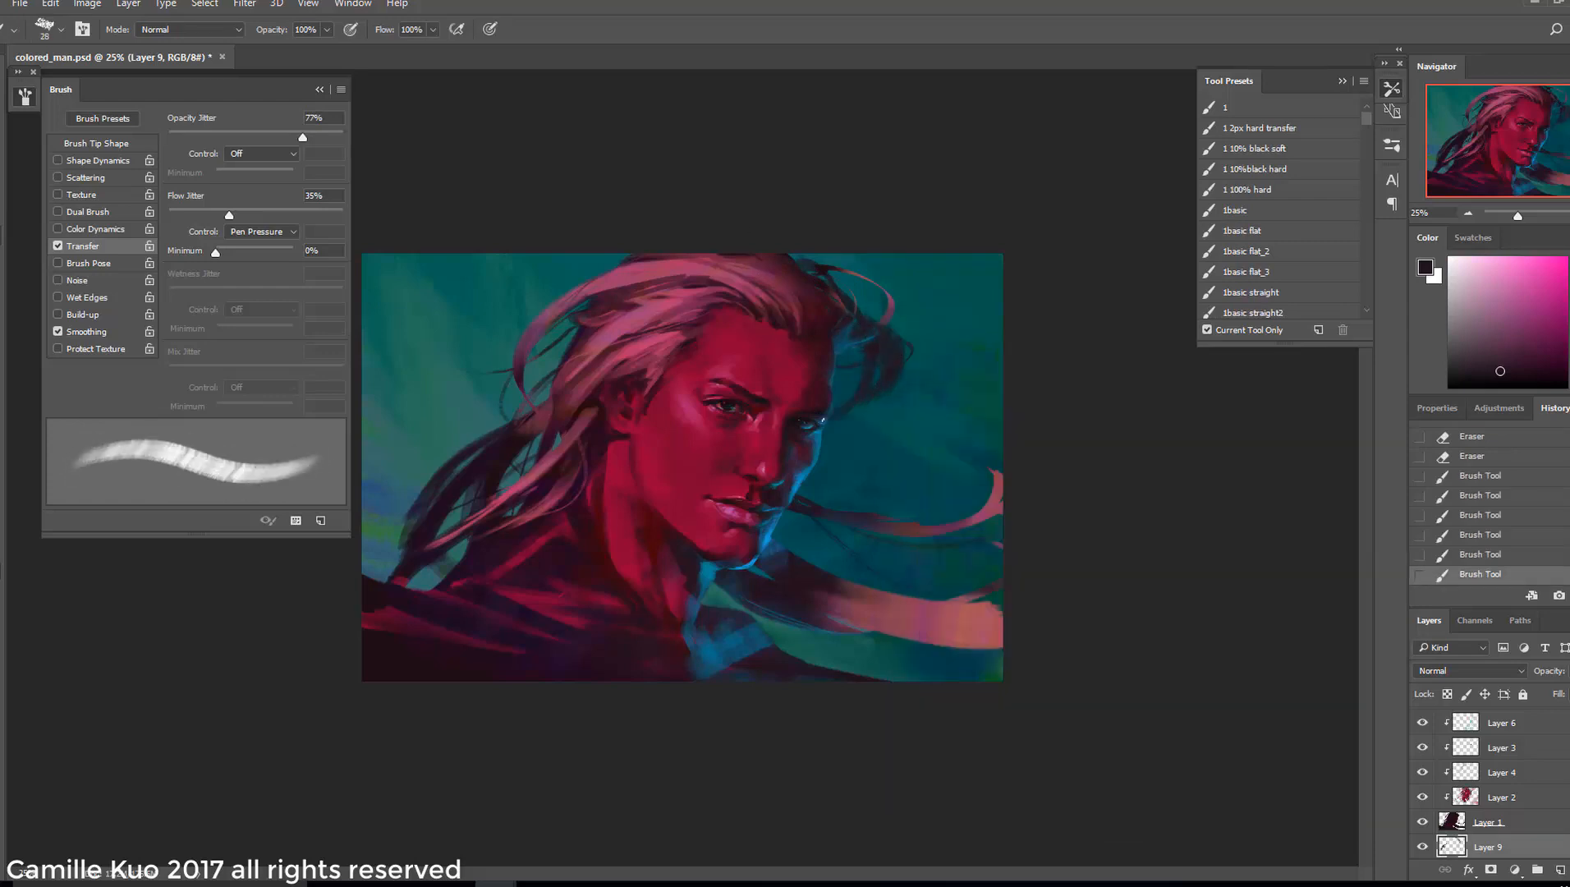
Try broad dark strokes behind the back of the hair above ear height, resampling the colour, and undo them
right_click(627, 422)
left_click_drag(750, 412, 770, 411)
left_click_drag(526, 330, 484, 389)
key("ctrl+z")
left_click(461, 589, "alt")
left_click_drag(614, 268, 502, 345)
key("ctrl+z")
Paint dark strokes behind the back of the hair at ear height with a resized brush, stepping back through unwanted ones
right_click(604, 442)
left_click_drag(748, 431, 753, 431)
left_click_drag(555, 366, 468, 445)
left_click(583, 347, "alt")
left_click(1478, 534)
left_click_drag(551, 372, 479, 420)
left_click(1475, 539)
left_click(1475, 516)
Enlarge the brush and fill in behind the lower hair on Layer 9 with broad strokes in colours sampled from the dark strands
right_click(600, 438)
left_click_drag(753, 483, 768, 483)
left_click(473, 474, "alt")
left_click(1475, 536)
left_click_drag(552, 427, 453, 555)
left_click(1475, 537)
left_click(492, 470, "alt")
left_click_drag(486, 499, 437, 580)
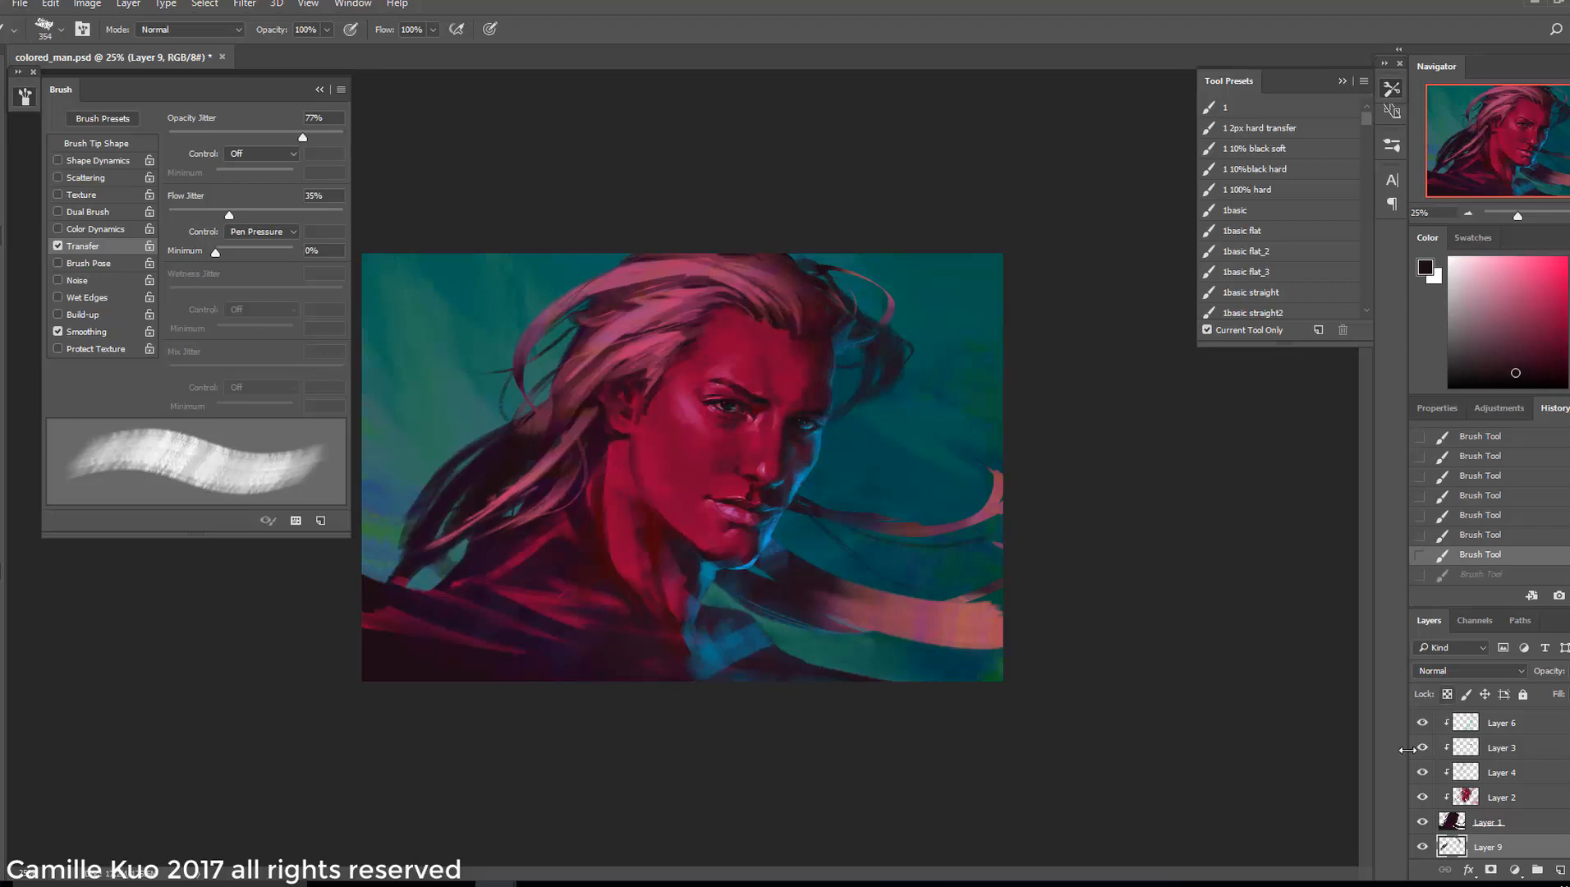
Try another broad stroke in newly sampled dark colours over the lower hair and step back before it
left_click(492, 476, "alt")
left_click(535, 506, "alt")
left_click(1476, 554)
mouse_move(520, 456)
left_mouse_down()
mouse_move(472, 498)
mouse_move(540, 489)
mouse_move(465, 517)
left_mouse_up()
left_click(548, 491, "alt")
left_click(552, 436, "alt")
left_click(1477, 552)
Paint sampled dark strokes over the lower hair's outer edge on Layer 1, undoing the ones that do not fit
left_click(1487, 822)
left_click(490, 468, "alt")
mouse_move(486, 490)
left_mouse_down()
mouse_move(474, 543)
mouse_move(468, 517)
left_mouse_up()
key("bracketleft")
left_click_drag(502, 448, 459, 534)
left_click(1477, 554)
left_click_drag(513, 414, 481, 440)
left_click(526, 428, "alt")
left_click_drag(520, 408, 494, 431)
key("ctrl+alt+z")
key("ctrl+alt+z")
Paint a dark stroke behind the hair at ear height on Layer 9 with a 64 px brush
right_click(568, 414)
left_click_drag(595, 448, 606, 448)
left_click(1486, 846)
left_click_drag(552, 394, 466, 447)
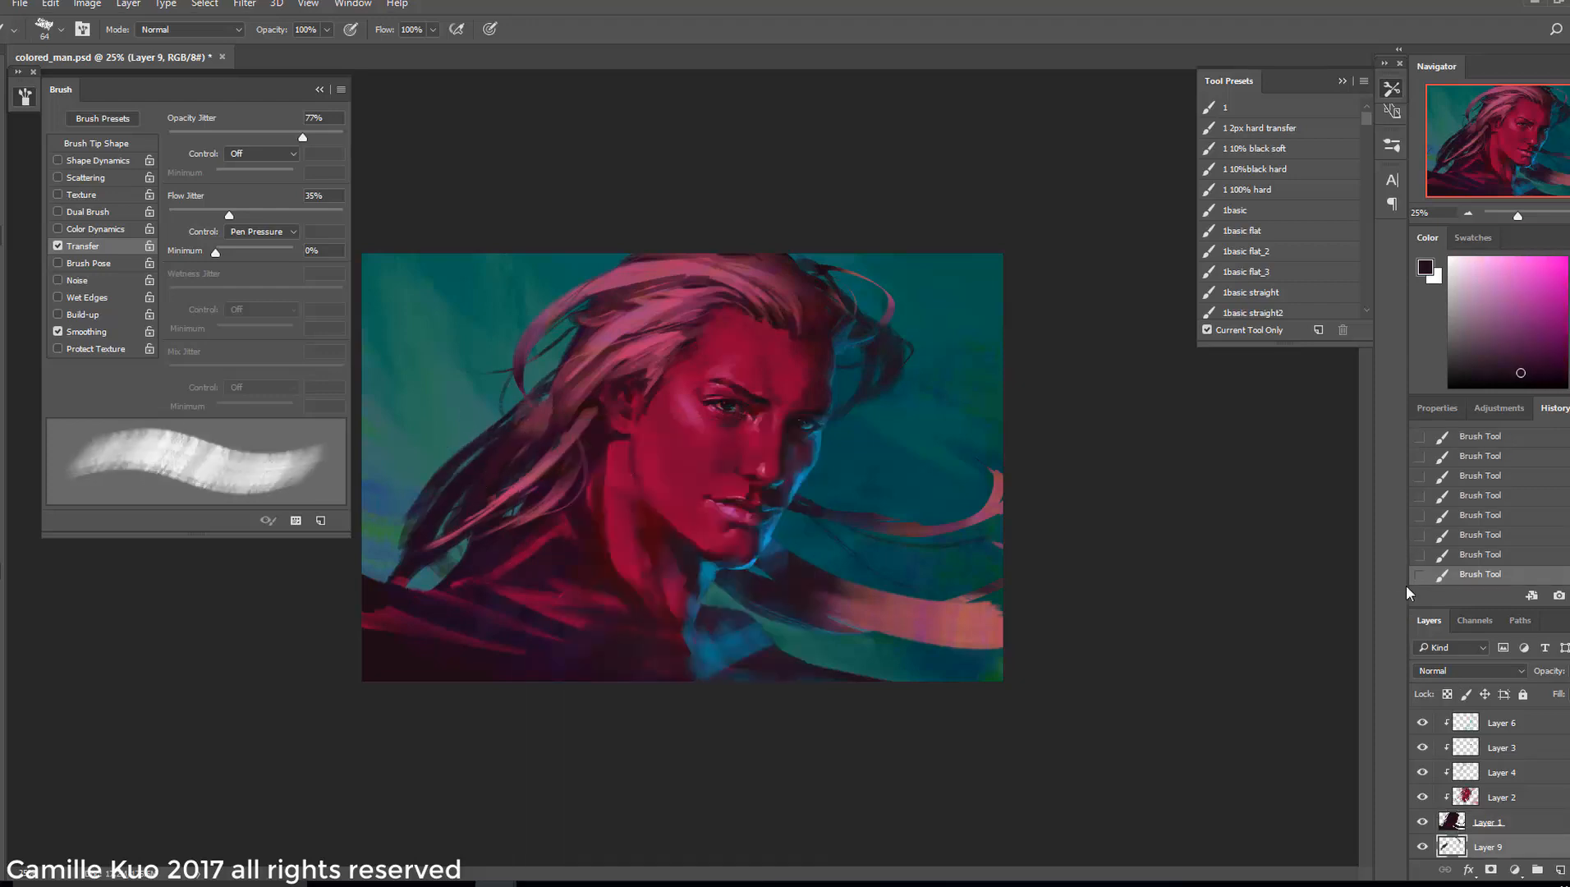
Paint thin dark flyaway strands beneath the orange lock sweeping past the chest on Layer 9 with a 28 px brush
right_click(856, 524)
left_click_drag(993, 481, 968, 481)
left_click_drag(772, 629, 890, 650)
left_click_drag(883, 653, 926, 644)
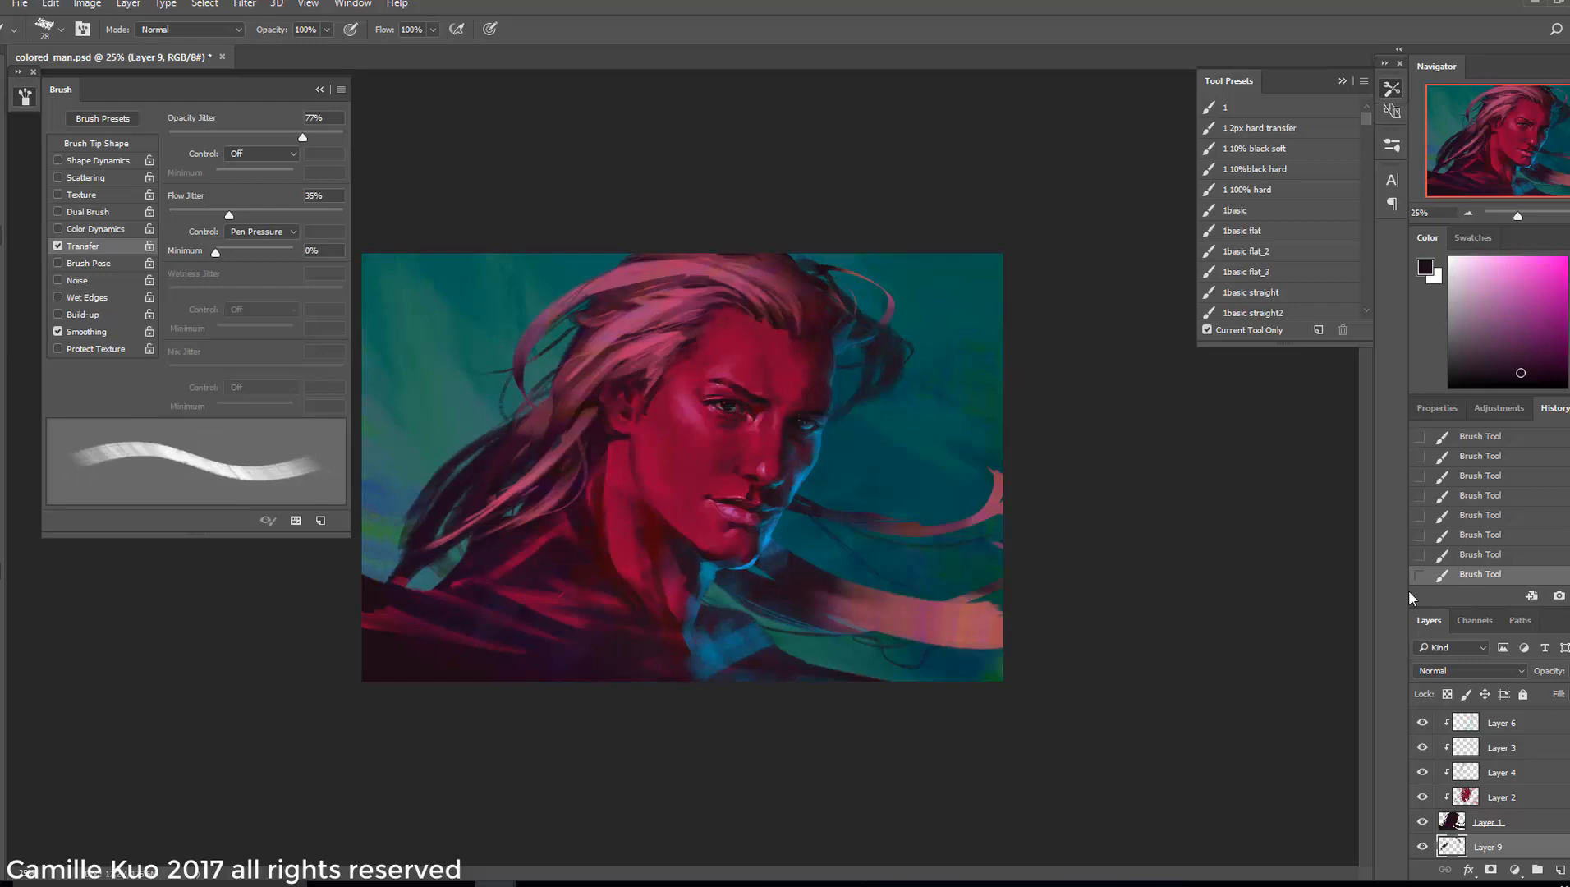
Select Layer 6, sample the blue rim-light colour beside the face, and toggle layer visibility to compare the lighting
right_click(858, 408)
left_click_drag(972, 453, 984, 453)
scroll(1461, 747, "up", 1)
left_click(1465, 762)
left_click(803, 476, "alt")
key("ctrl+alt+z")
left_click(828, 377, "alt")
left_click(1423, 715)
left_click(1423, 720)
left_click(1421, 770)
left_click(1421, 770)
Paint light-blue strokes along the forehead's shadowed edge on Layer 6 with a 120 px brush, undoing the ones that do not fit
key("bracketright")
key("bracketright")
key("bracketright")
key("bracketright")
key("bracketright")
left_click_drag(830, 377, 826, 406)
key("ctrl+z")
left_click(803, 478, "alt")
left_click_drag(833, 340, 825, 390)
key("ctrl+z")
left_click(798, 481, "alt")
key("ctrl+z")
left_click(1561, 277)
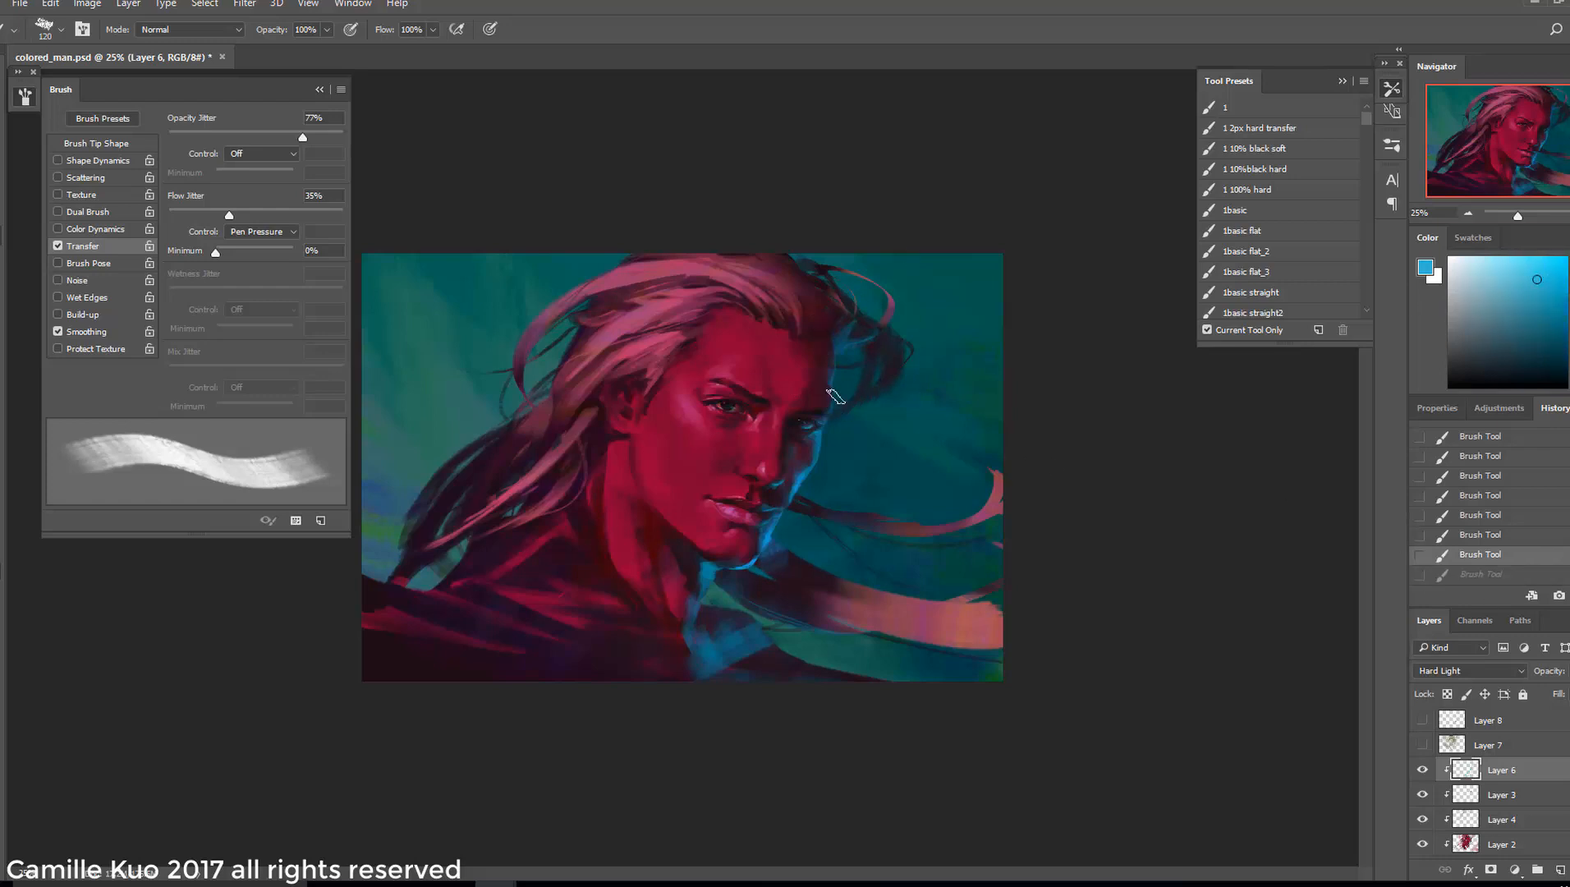
key("ctrl+z")
key("ctrl+z")
key("ctrl+z")
key("ctrl+minus")
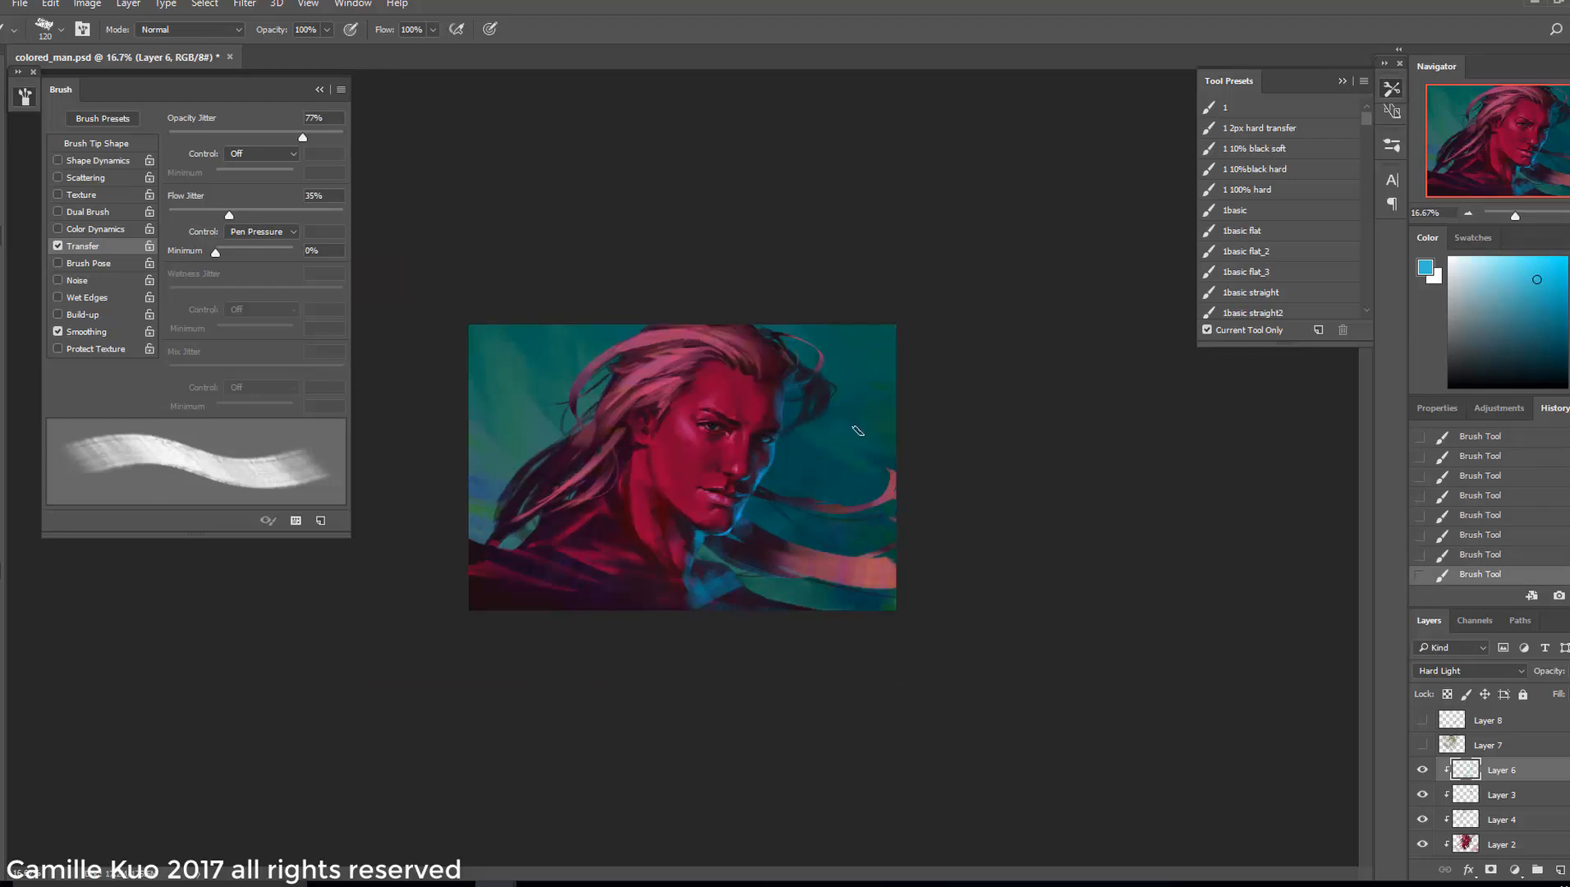
Erase excess blue light beneath the chin on Layer 6, then try a brush stroke there and undo it
key("ctrl+plus")
key("e")
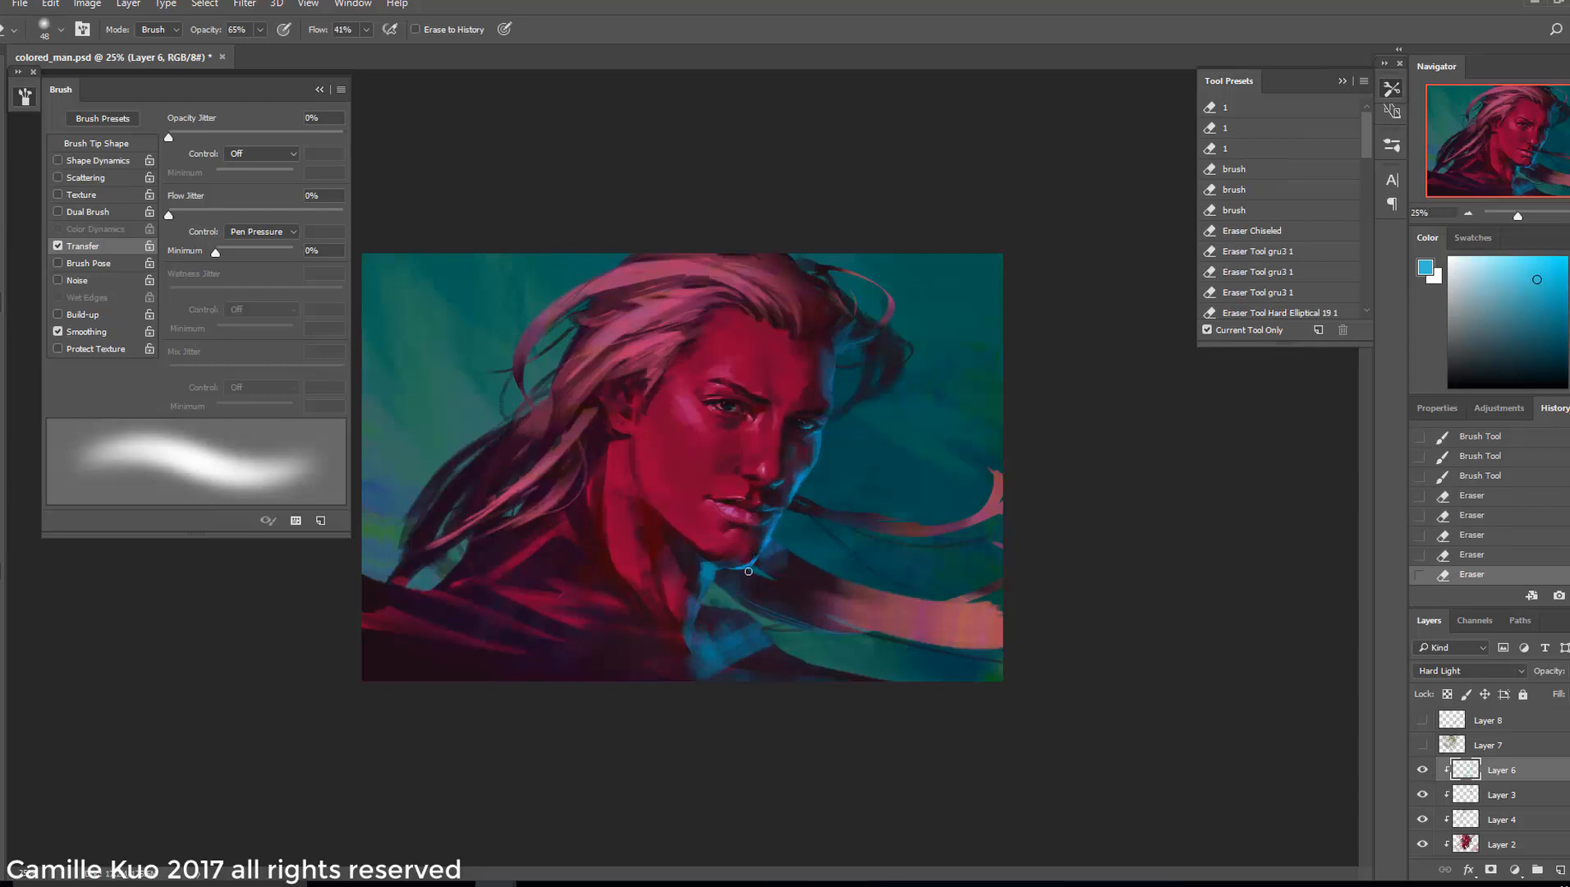
key("b")
right_click(817, 501)
left_click(911, 607)
mouse_move(757, 546)
left_mouse_down()
mouse_move(750, 575)
mouse_move(757, 552)
left_mouse_up()
key("ctrl+z")
key("ctrl+z")
key("ctrl+z")
Hide Layer 6 and paint the jaw's lower edge on Layer 2 in sampled dark colours with a 64 px brush
left_click(1422, 769)
left_click(1501, 844)
left_click(763, 548, "alt")
left_click_drag(770, 529, 754, 558)
mouse_move(771, 527)
left_mouse_down()
mouse_move(755, 555)
mouse_move(770, 535)
left_mouse_up()
right_click(793, 532)
left_click(765, 532, "alt")
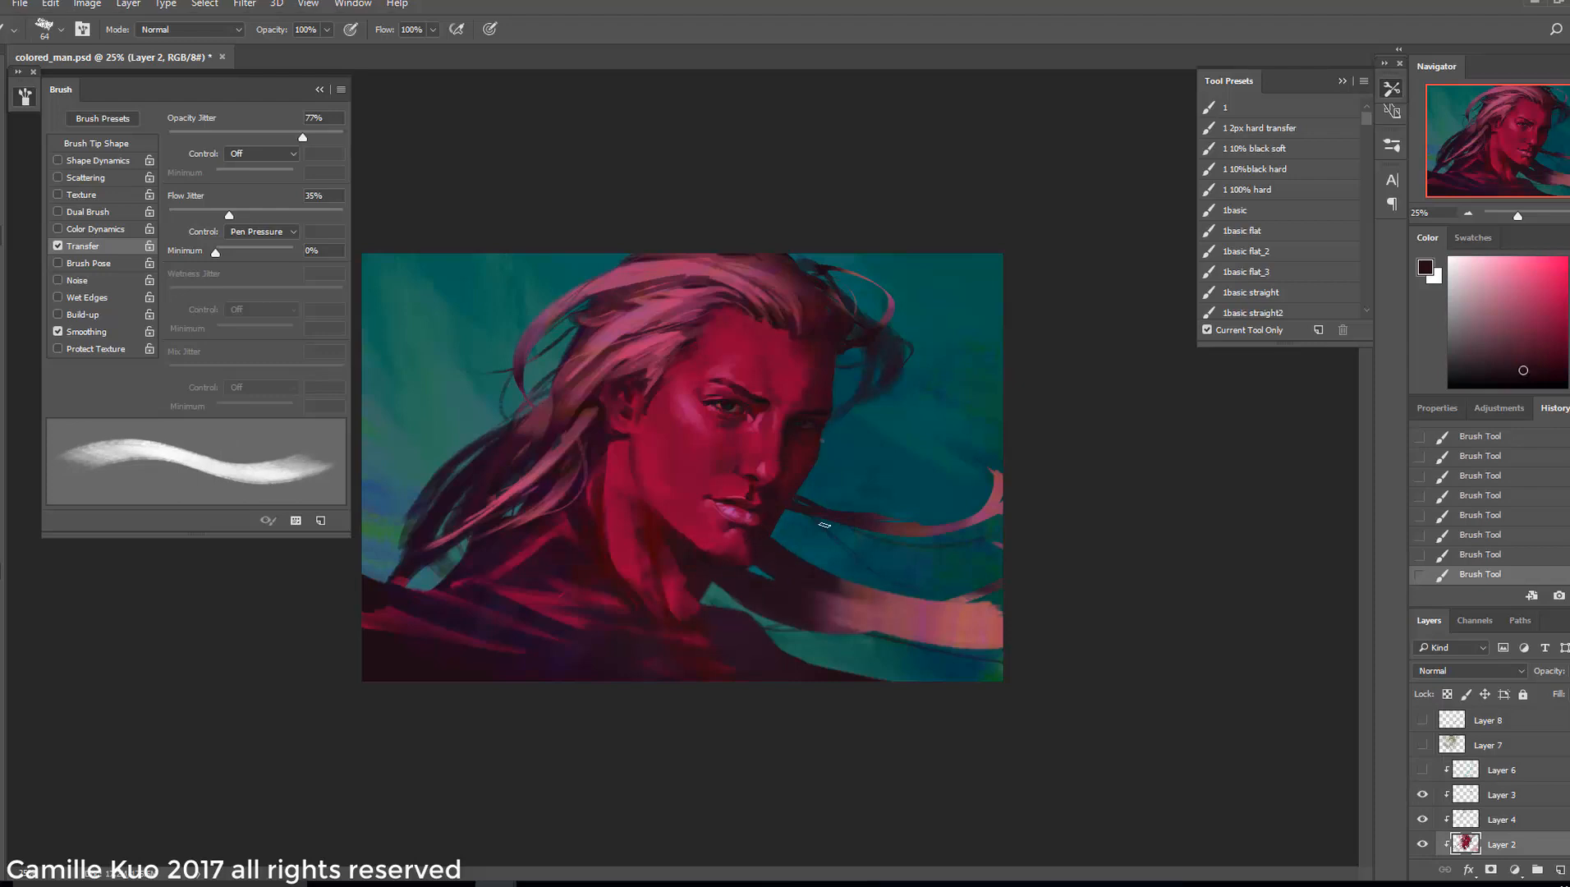
right_click(794, 522)
left_click_drag(858, 474, 848, 474)
left_click(756, 553)
Compare the jaw before and after the new strokes by stepping through history and toggling Layer 2
key("ctrl+alt+z")
key("ctrl+alt+z")
key("ctrl+alt+z")
key("ctrl+alt+z")
key("ctrl+alt+z")
key("ctrl+shift+z")
key("ctrl+shift+z")
key("ctrl+shift+z")
key("ctrl+shift+z")
key("ctrl+shift+z")
left_click(1422, 844)
left_click(1422, 844)
Erase the dark edge beside the chin and neck on Layer 1, undoing the strokes that do not fit
left_click(742, 572, "alt")
scroll(1488, 821, "down", 1)
left_click(1488, 822)
key("e")
right_click(771, 567)
left_click_drag(885, 484, 872, 484)
left_click(858, 728)
left_click_drag(770, 577, 750, 567)
mouse_move(767, 575)
left_mouse_down()
mouse_move(752, 568)
mouse_move(772, 579)
left_mouse_up()
key("ctrl+alt+z")
key("ctrl+alt+z")
key("ctrl+alt+z")
left_click_drag(750, 567, 755, 569)
Show Layer 6 again and smudge its blue rim light where the jaw meets the hair
left_click(1422, 723)
left_click(1501, 722)
left_click(2, 346)
right_click(820, 438)
left_click_drag(861, 515, 847, 506)
left_click_drag(776, 574, 760, 566)
left_click_drag(780, 567, 764, 560)
right_click(811, 541)
left_click_drag(964, 485, 961, 484)
left_click_drag(775, 567, 764, 558)
left_click_drag(776, 560, 767, 549)
Refine the smudged blue edge under the chin with a resized smudge brush, comparing it with earlier states
left_click(1415, 535)
right_click(837, 542)
mouse_move(874, 510)
left_mouse_down()
mouse_move(839, 514)
mouse_move(860, 507)
left_mouse_up()
right_click(791, 541)
right_click(823, 542)
left_click(756, 572)
key("ctrl+shift+z")
key("ctrl+shift+z")
key("b")
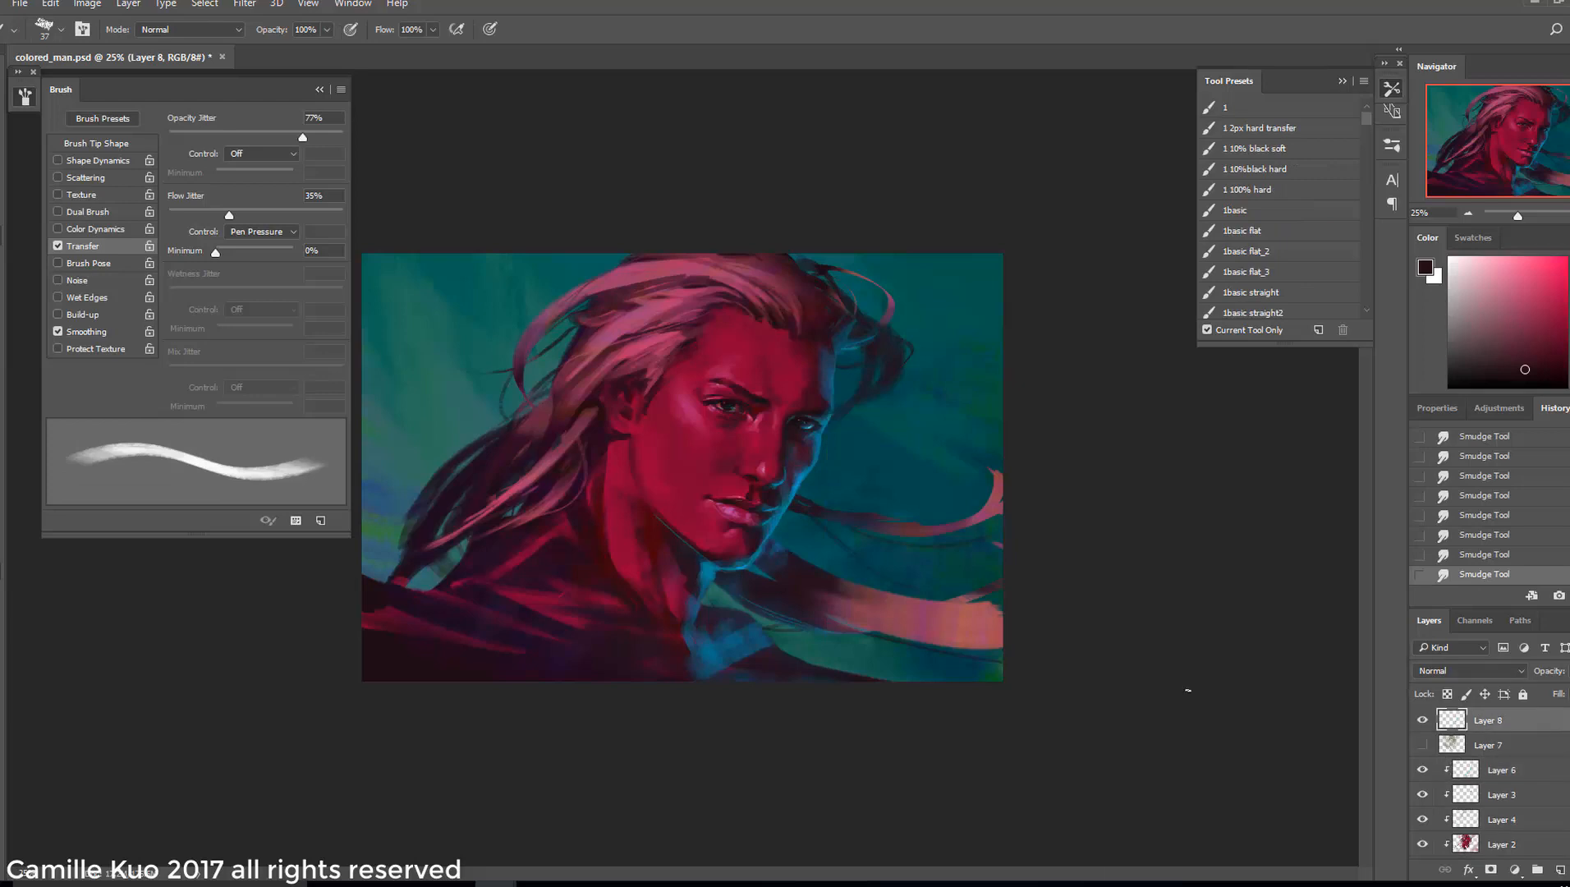
Erase along the lower jaw on Layer 8 with a hard 86 px eraser
right_click(793, 505)
double_click(824, 559)
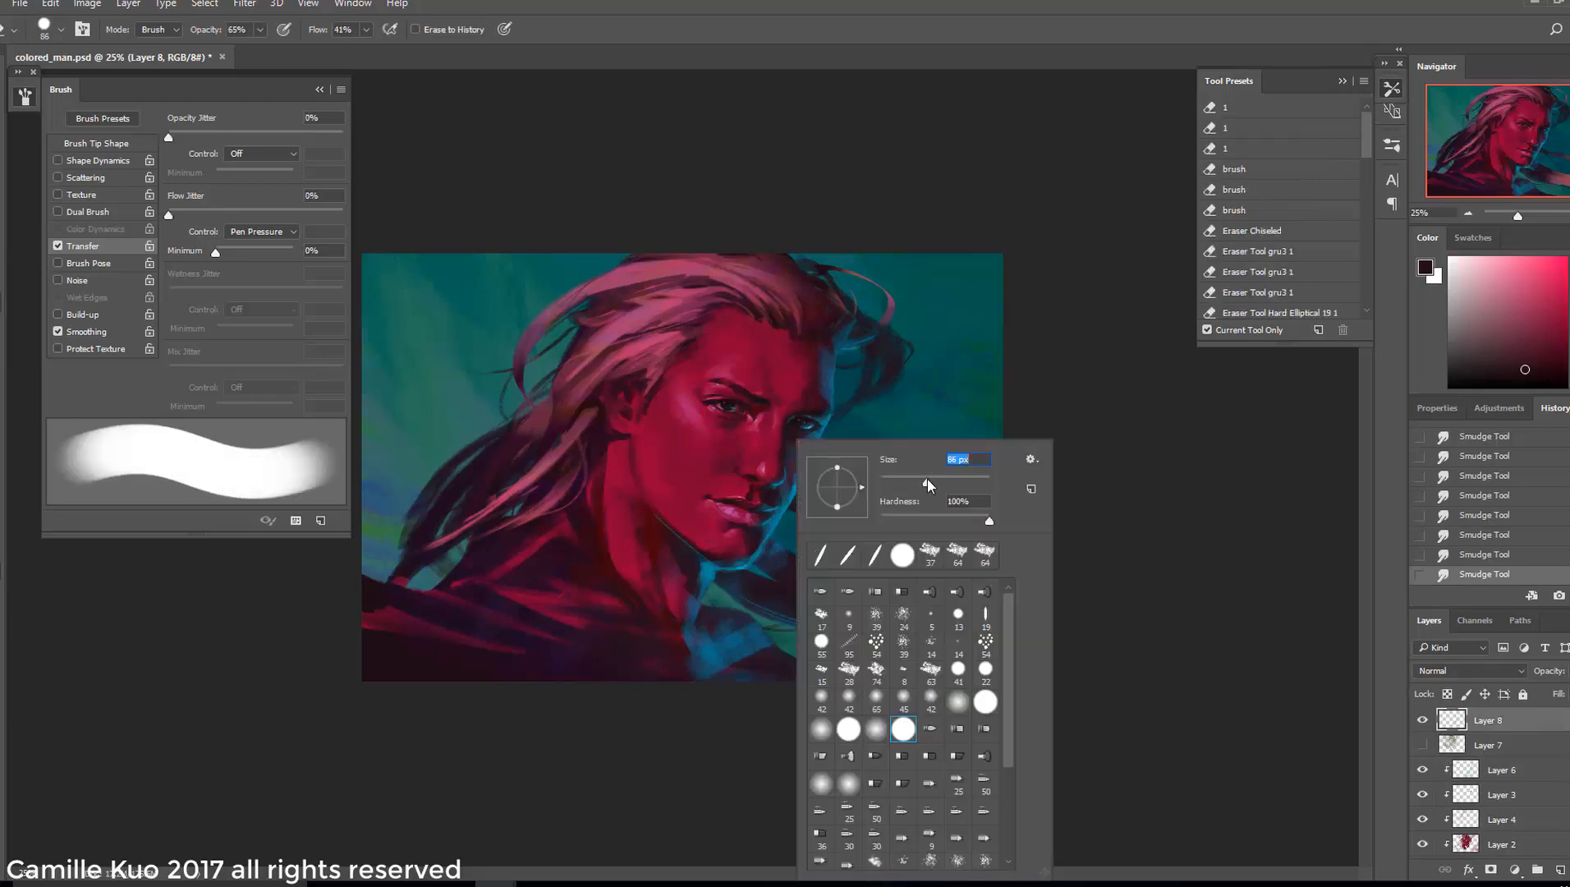
key("ctrl+z")
mouse_move(778, 521)
left_mouse_down()
mouse_move(787, 483)
mouse_move(838, 515)
left_mouse_up()
Paint a bright blue rim line down the jaw on Layer 8 in a sampled blue with a 40 px brush
key("b")
left_click(794, 490, "alt")
right_click(794, 501)
left_click_drag(757, 552, 751, 564)
key("ctrl+z")
right_click(788, 543)
left_click_drag(896, 475, 903, 476)
left_click_drag(770, 538, 750, 567)
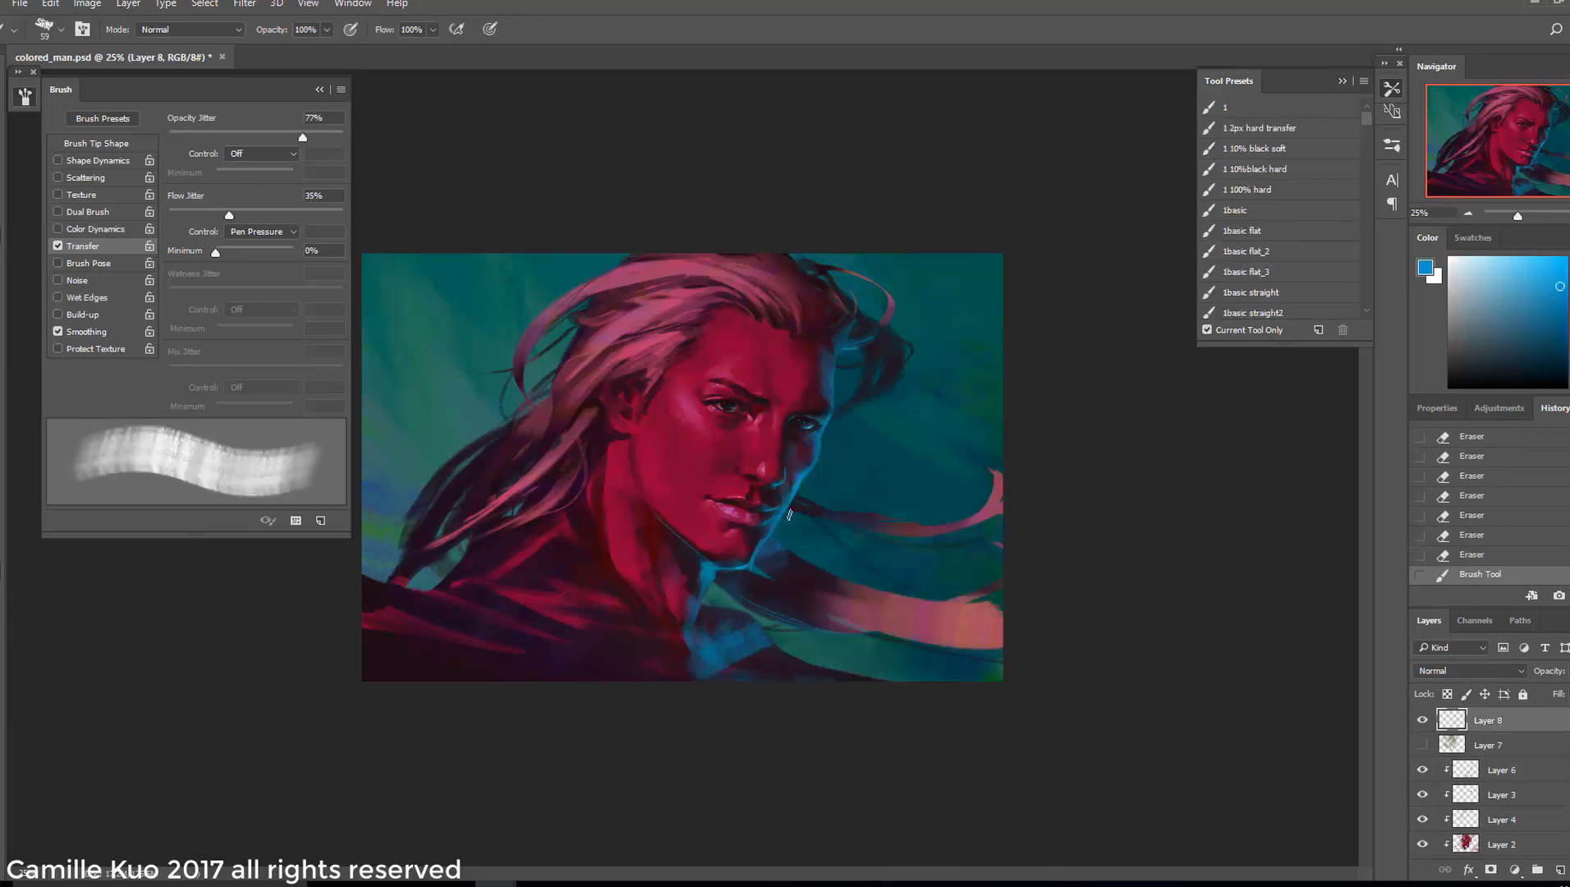
key("ctrl+z")
key("ctrl+z")
right_click(812, 524)
left_click_drag(927, 475, 920, 475)
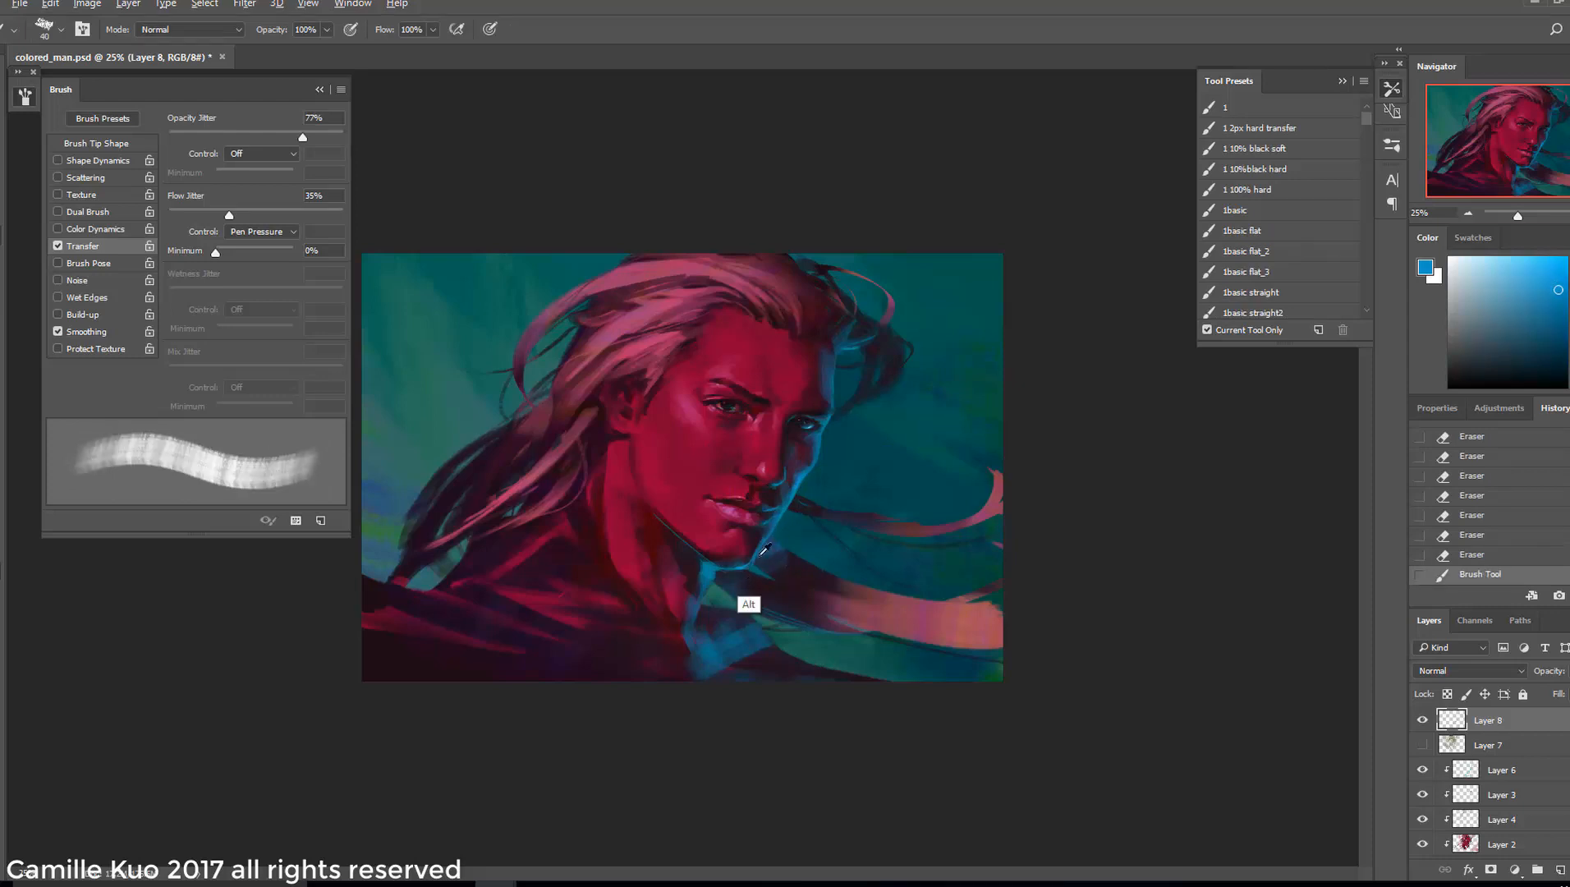
Add blue rim strokes under the chin on Layer 8 and trim their edges with the eraser
right_click(786, 532)
left_click_drag(813, 469, 797, 498)
left_click_drag(705, 564, 731, 567)
mouse_move(706, 565)
left_mouse_down()
mouse_move(733, 567)
mouse_move(704, 564)
left_mouse_up()
left_click(1469, 535)
left_click_drag(705, 563, 732, 568)
key("e")
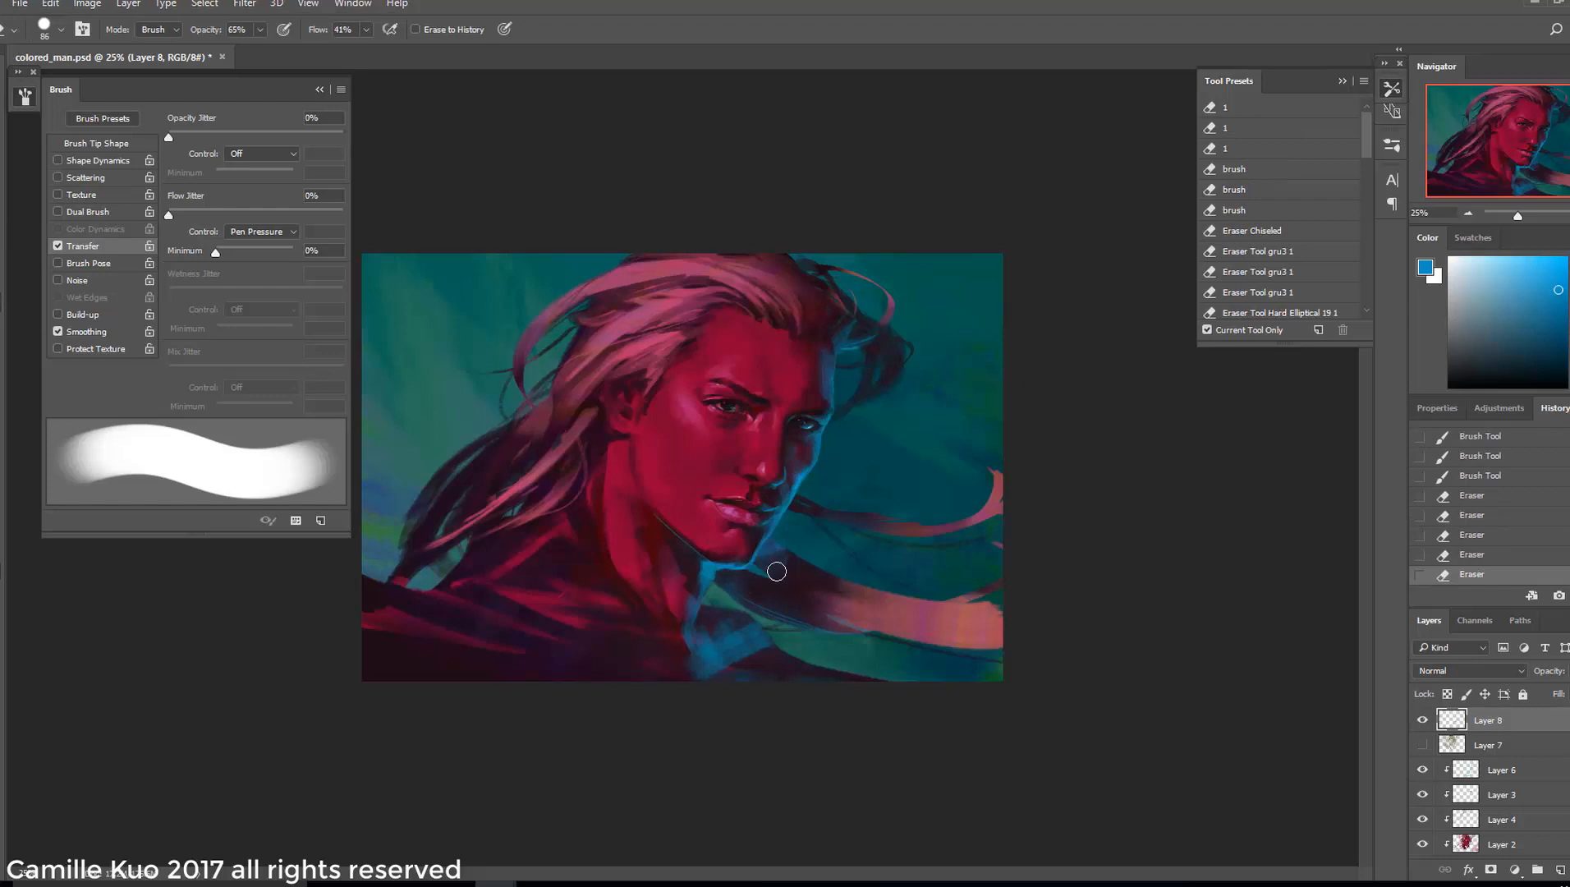
Extend the blue light from the chin towards the neck and soften it with a 92 px eraser
key("b")
key("ctrl+z")
right_click(787, 532)
left_click_drag(811, 498, 818, 473)
mouse_move(708, 559)
left_mouse_down()
mouse_move(685, 541)
mouse_move(691, 555)
left_mouse_up()
key("e")
right_click(704, 522)
left_click(782, 726)
left_click_drag(675, 543, 704, 575)
right_click(785, 566)
left_click_drag(826, 467, 849, 495)
left_click_drag(686, 549, 715, 567)
Compare recent history states and return to the one before the last three eraser strokes
left_click(1502, 770)
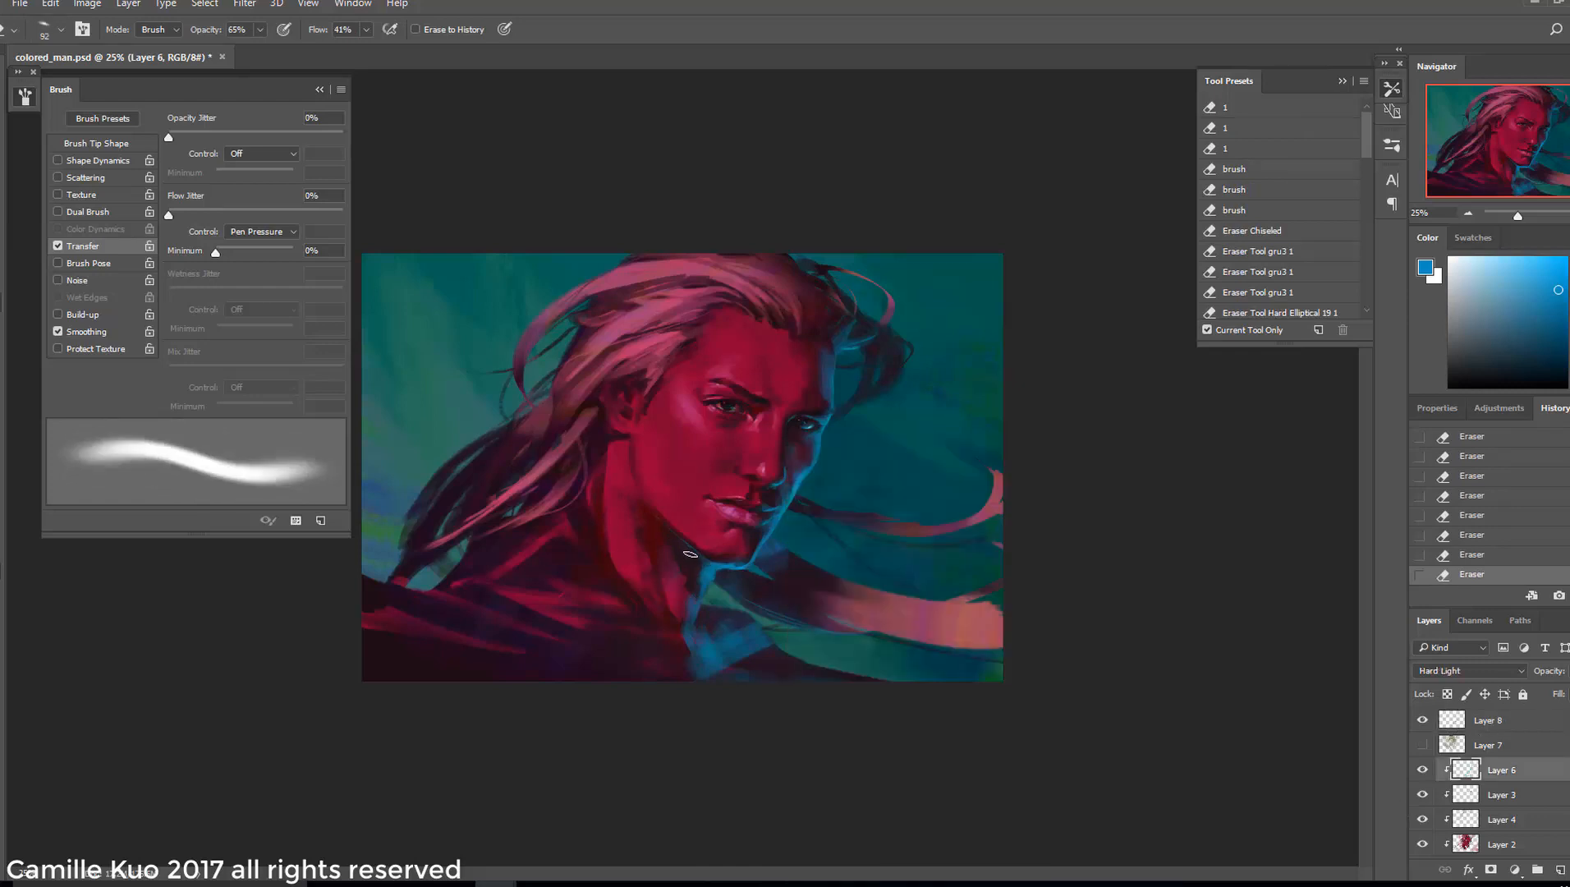
left_click(1474, 497)
left_click(1494, 460)
scroll(1494, 492, "up", 2)
left_click(1496, 487)
left_click(1498, 543)
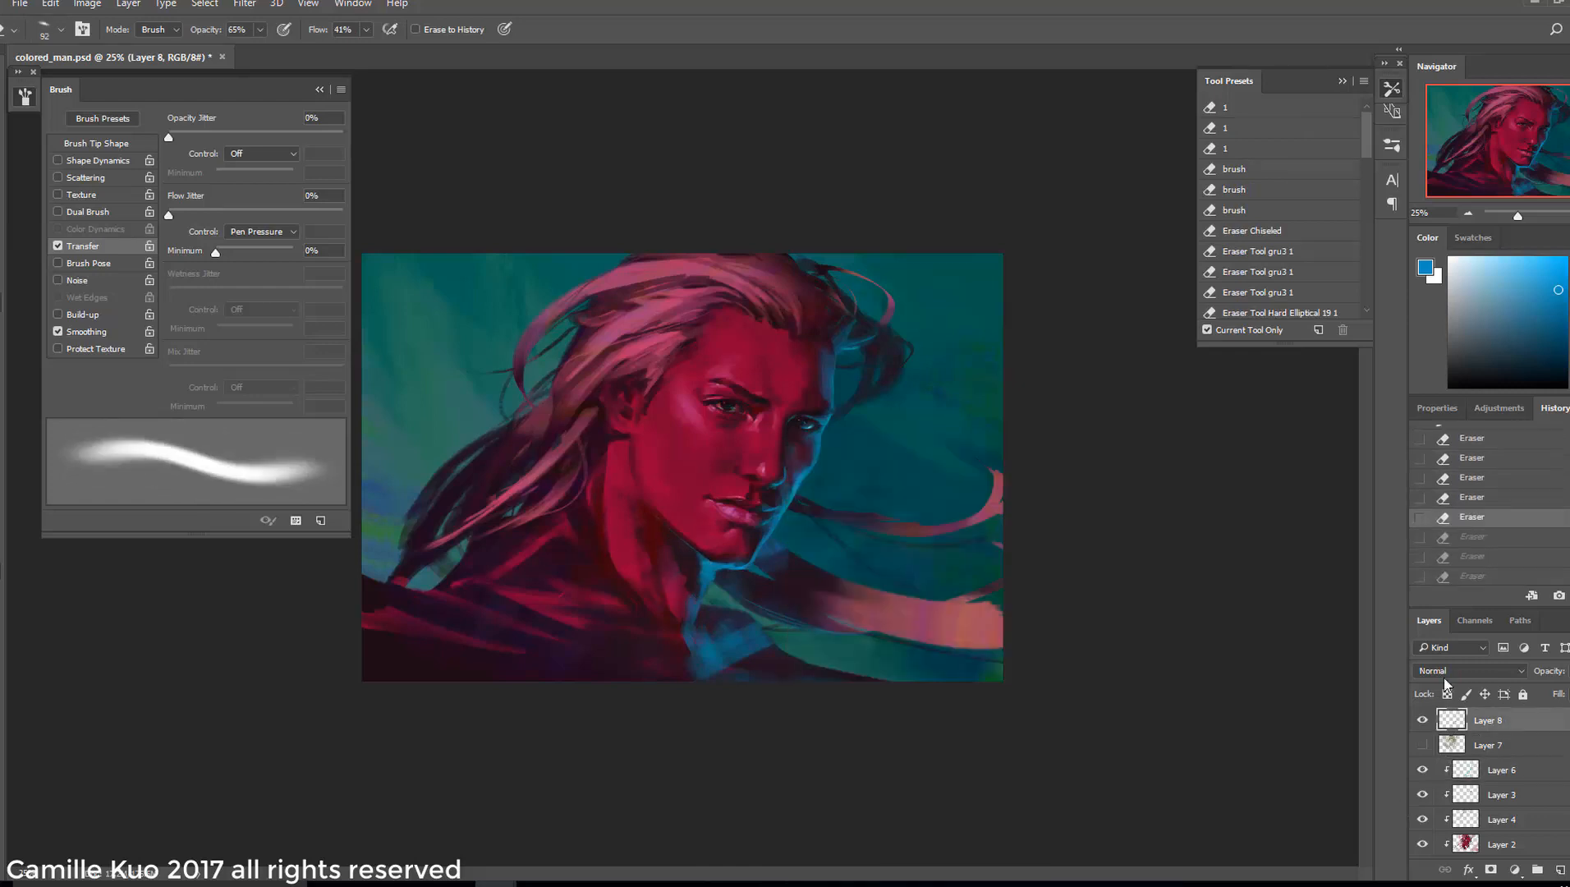
Show Layer 7, adjust its hue and saturation with Hue/Saturation, and toggle the layer to compare the effect
left_click(1422, 744)
left_click(1481, 745)
left_click(1422, 744)
left_click(1421, 745)
key("ctrl+u")
left_click_drag(1114, 669, 1073, 677)
left_click_drag(1114, 627, 1130, 630)
left_click_drag(1073, 669, 1108, 673)
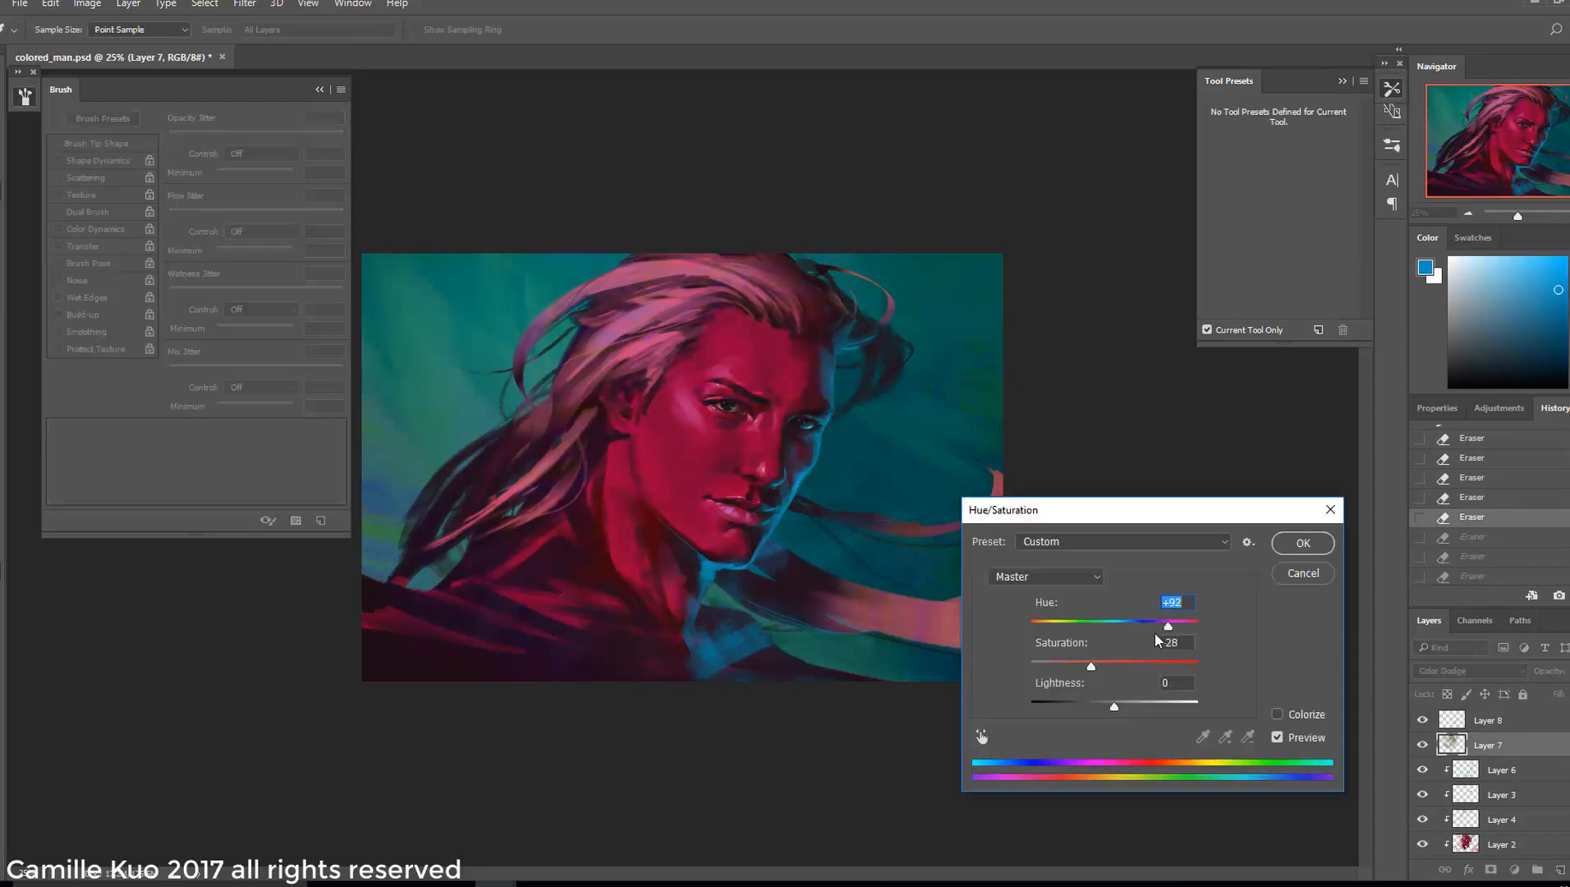
left_click(1143, 627)
left_click(1303, 542)
left_click(1422, 745)
left_click(1422, 745)
Thin out the dark hair's outer edge behind the shoulder on Layer 9 with a large textured 401 px eraser
key("ctrl+minus")
scroll(1494, 788, "down", 5)
left_click(1488, 797)
key("ctrl+plus")
right_click(592, 450)
double_click(671, 664)
mouse_move(460, 468)
left_mouse_down()
mouse_move(427, 534)
mouse_move(440, 529)
left_mouse_up()
left_click_drag(460, 473, 418, 550)
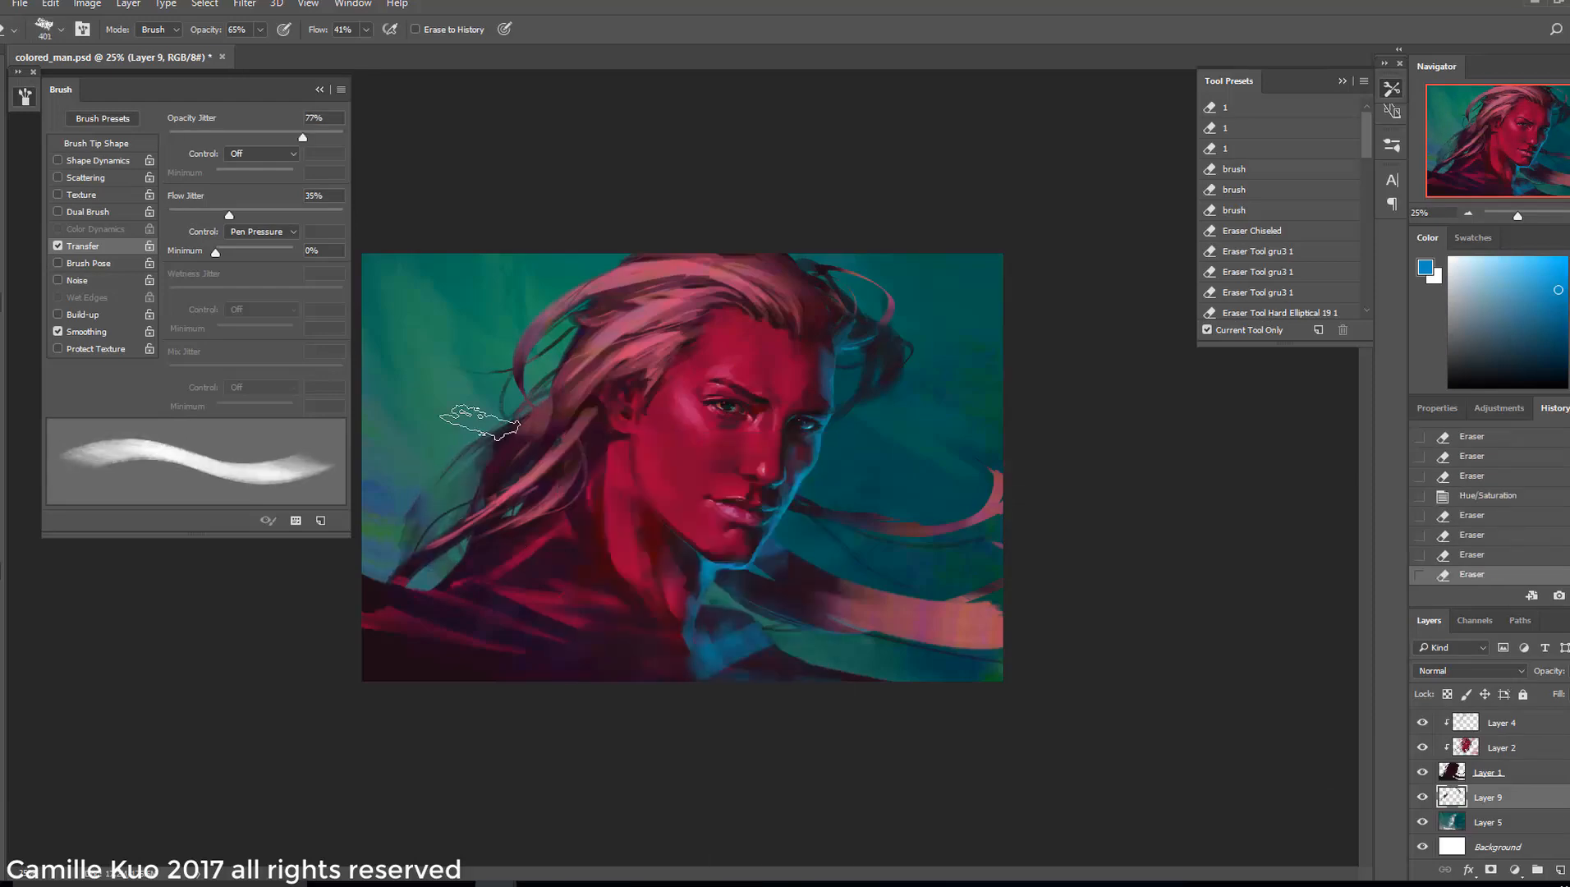
Erase further into the dark hair beside the neck on Layer 9 with the textured eraser
left_click_drag(503, 431, 484, 476)
left_click_drag(516, 452, 497, 485)
left_click_drag(526, 447, 510, 485)
left_click_drag(533, 443, 556, 388)
Sample a dark purple from the portrait and paint loose dark hair strands behind the neck on Layer 9
key("b")
right_click(675, 445)
double_click(756, 664)
left_click(1468, 214)
left_click(778, 384, "alt")
left_click_drag(544, 443, 563, 485)
left_click_drag(582, 429, 560, 458)
Step back one history state and paint thinner dark strands towards the shoulder with a 48 px textured brush
right_click(614, 523)
left_click_drag(575, 439, 531, 502)
left_click(1477, 554)
right_click(613, 526)
left_click_drag(694, 477, 652, 477)
left_click_drag(550, 447, 531, 503)
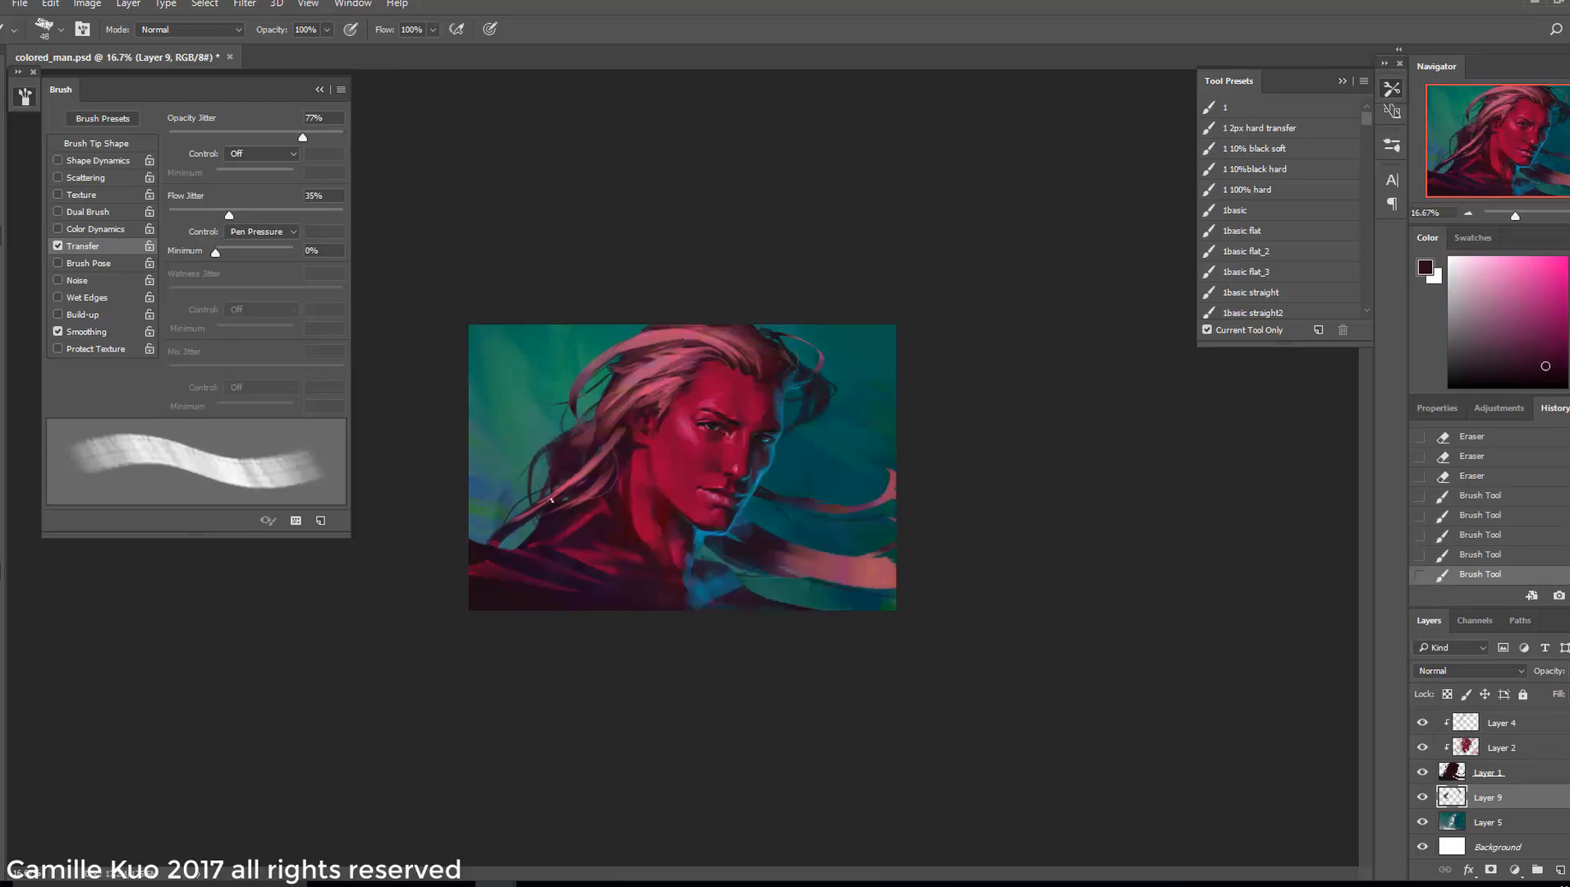
Switch to Layer 1, angle the textured brush at 89 px and paint a pink flyaway strand off the crown
right_click(751, 388)
left_click_drag(868, 434, 883, 434)
left_click_drag(806, 420, 795, 434)
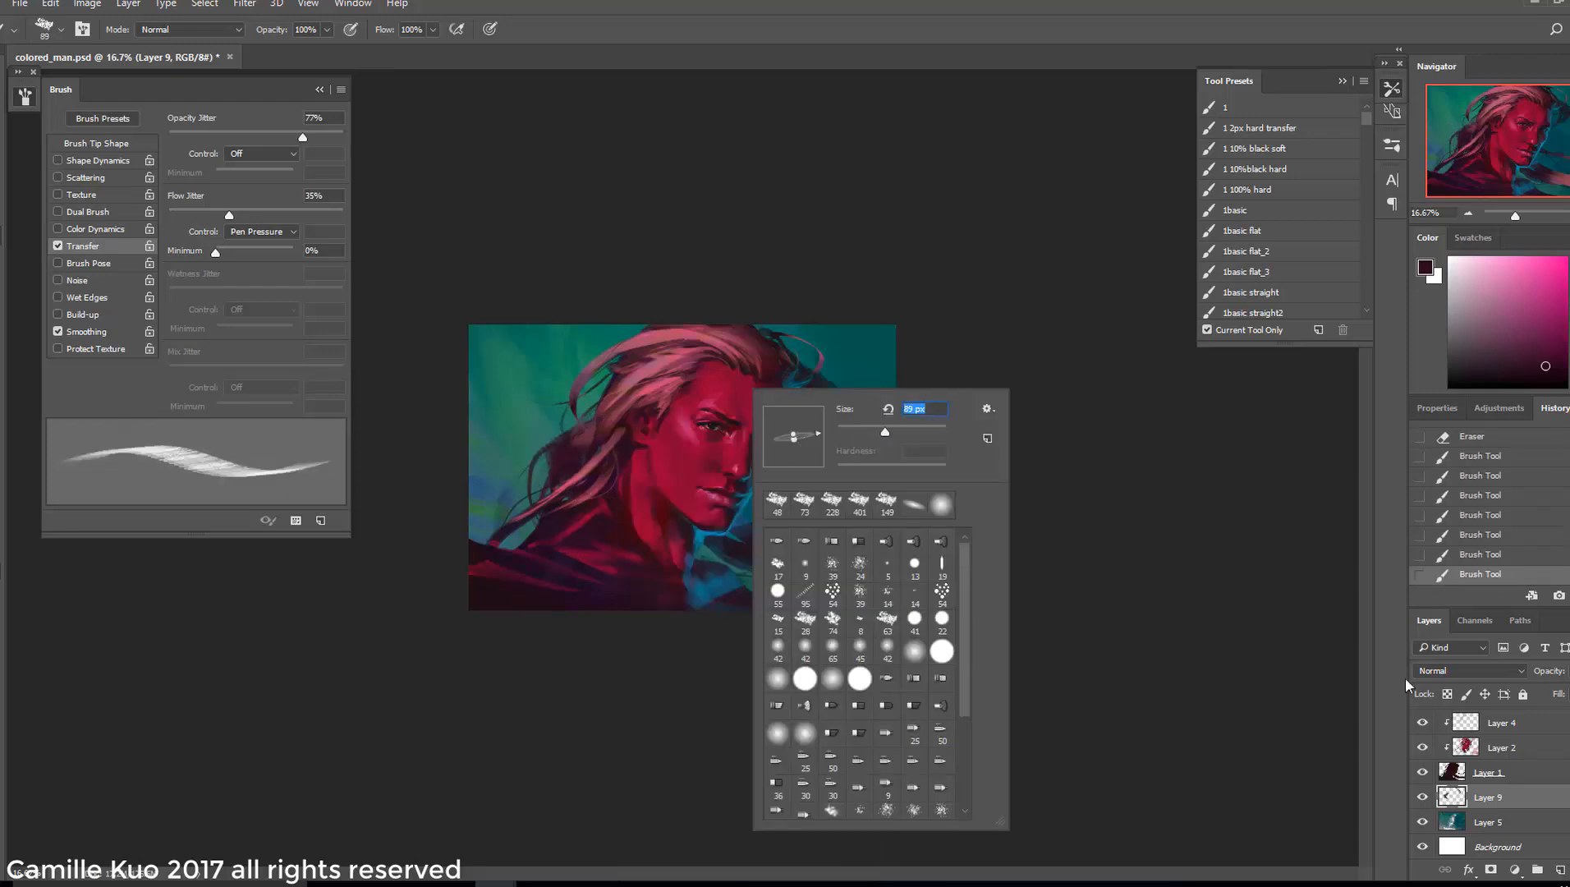
key("Return")
scroll(1494, 776, "up", 3)
scroll(1494, 775, "down", 1)
left_click(1498, 819)
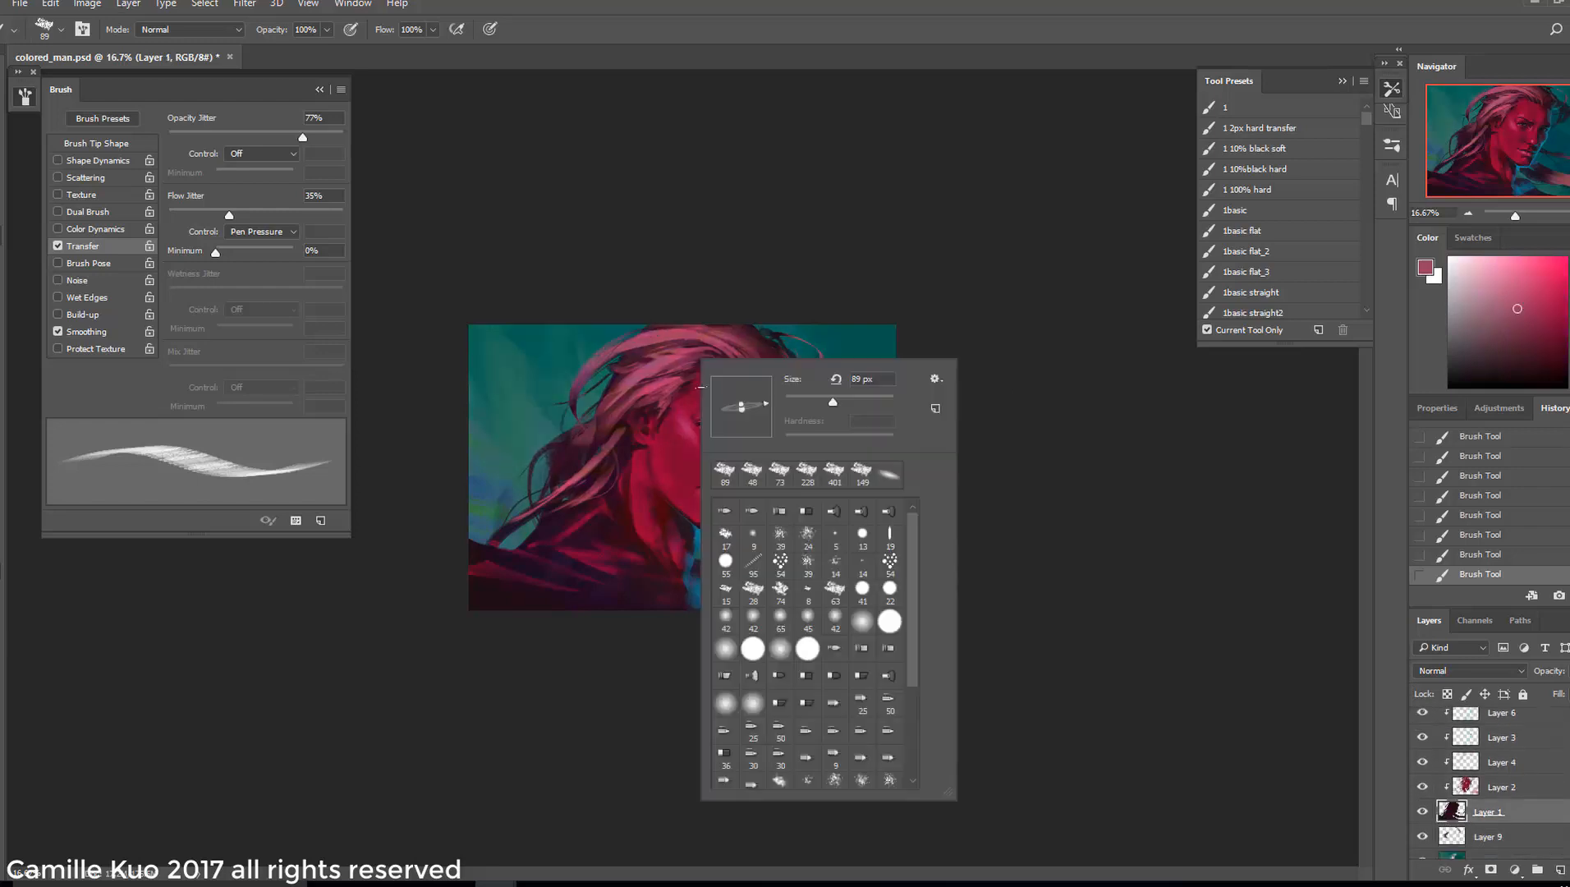
key("ctrl+z")
right_click(681, 344)
left_click_drag(612, 338, 496, 362)
Undo the last flyaway stroke and paint a finer pink strand behind the head with a 56 px brush
right_click(588, 384)
left_click_drag(736, 425, 739, 424)
left_click_drag(576, 394, 493, 406)
key("ctrl+z")
right_click(619, 405)
left_click_drag(766, 448, 751, 449)
left_click_drag(586, 440, 561, 433)
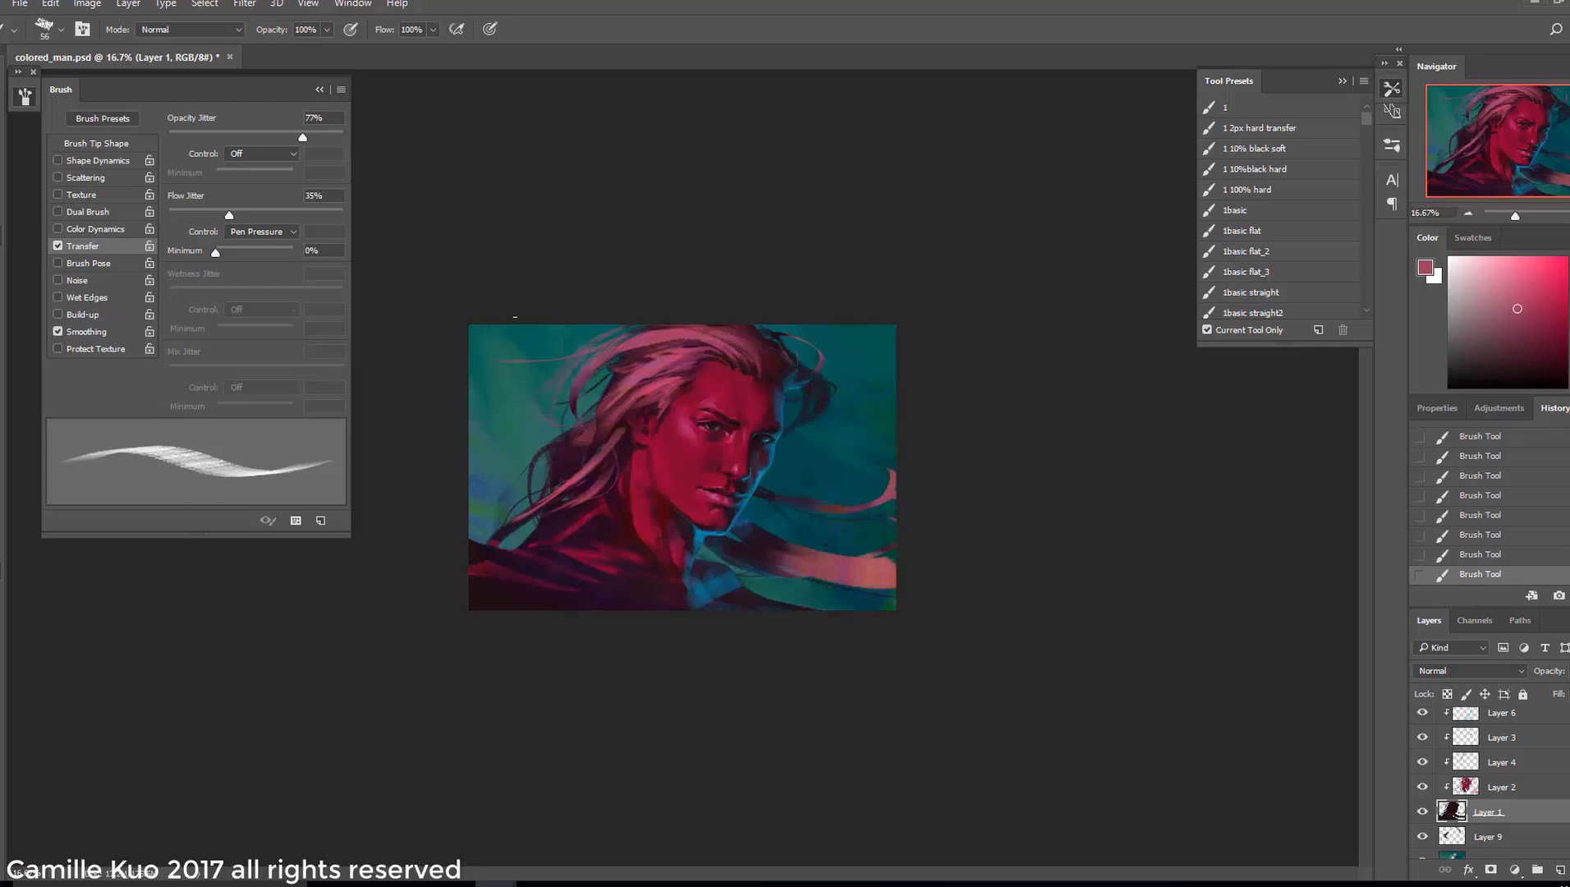
Adjust the brush settings, toggle Layer 2 to check its content, and make it the active layer
right_click(769, 368)
left_click_drag(914, 410, 929, 424)
key("Return")
scroll(1499, 796, "up", 1)
left_click(1422, 800)
left_click(1422, 801)
left_click(1501, 800)
Smudge the hair above the forehead on Layer 2 with a 61 px smudge brush
key("r")
right_click(782, 379)
mouse_move(780, 383)
left_mouse_down()
mouse_move(770, 373)
mouse_move(821, 324)
left_mouse_up()
key("ctrl+plus")
right_click(820, 287)
left_click_drag(825, 344, 818, 332)
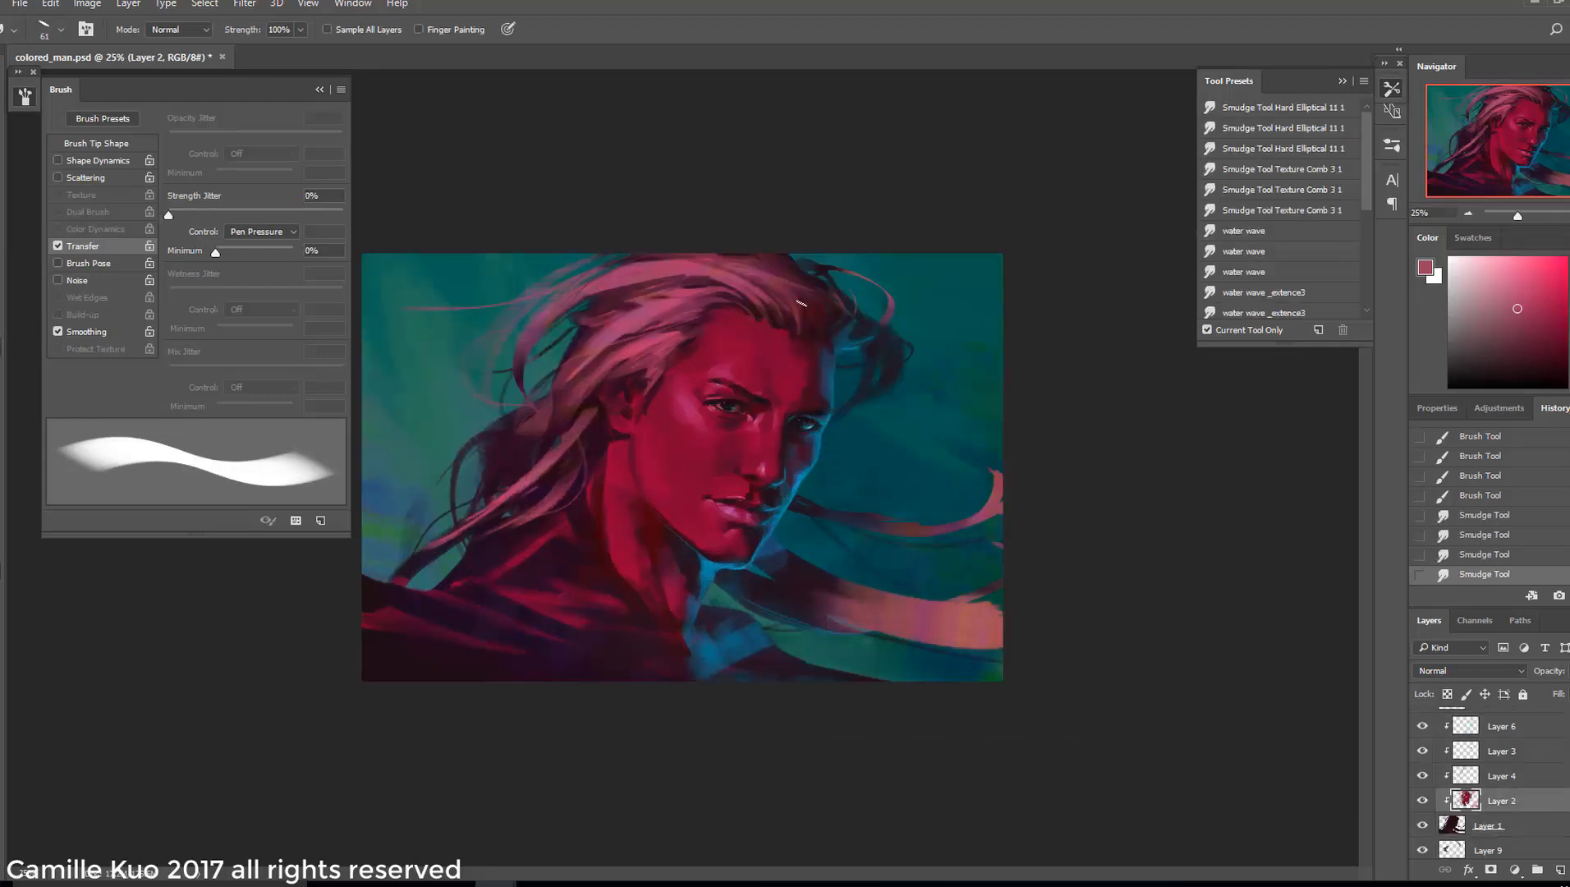
key("ctrl+minus")
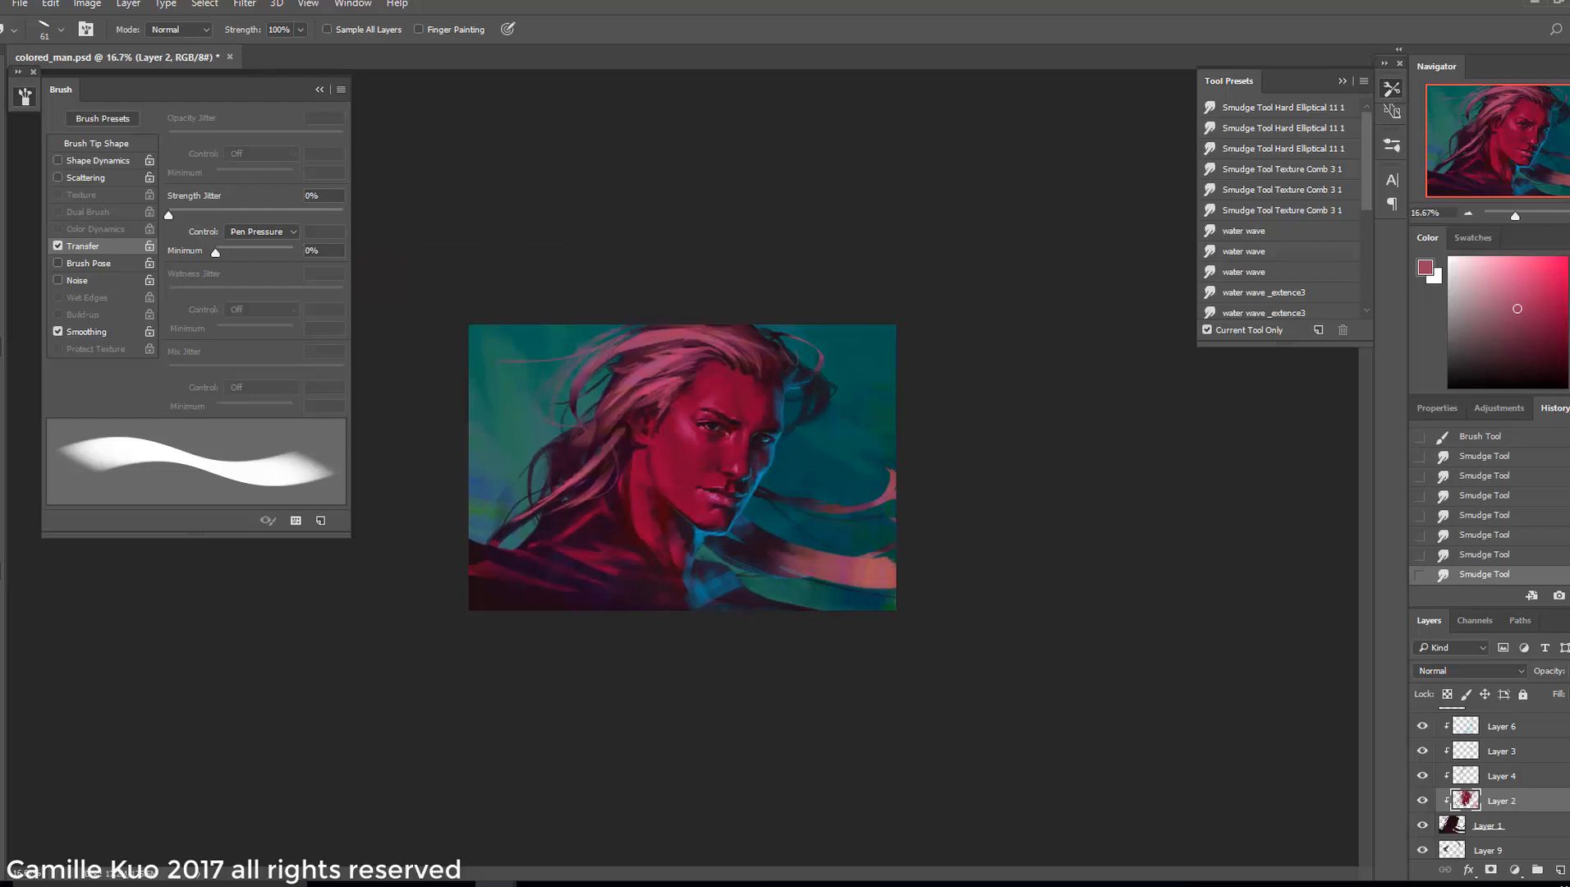
Try adding soft teal and blue light on Layer 6 with a 338 px soft round brush
scroll(1527, 778, "up", 1)
left_click(1547, 774)
left_click(1422, 771)
left_click(1422, 770)
key("b")
right_click(788, 440)
left_click(870, 729)
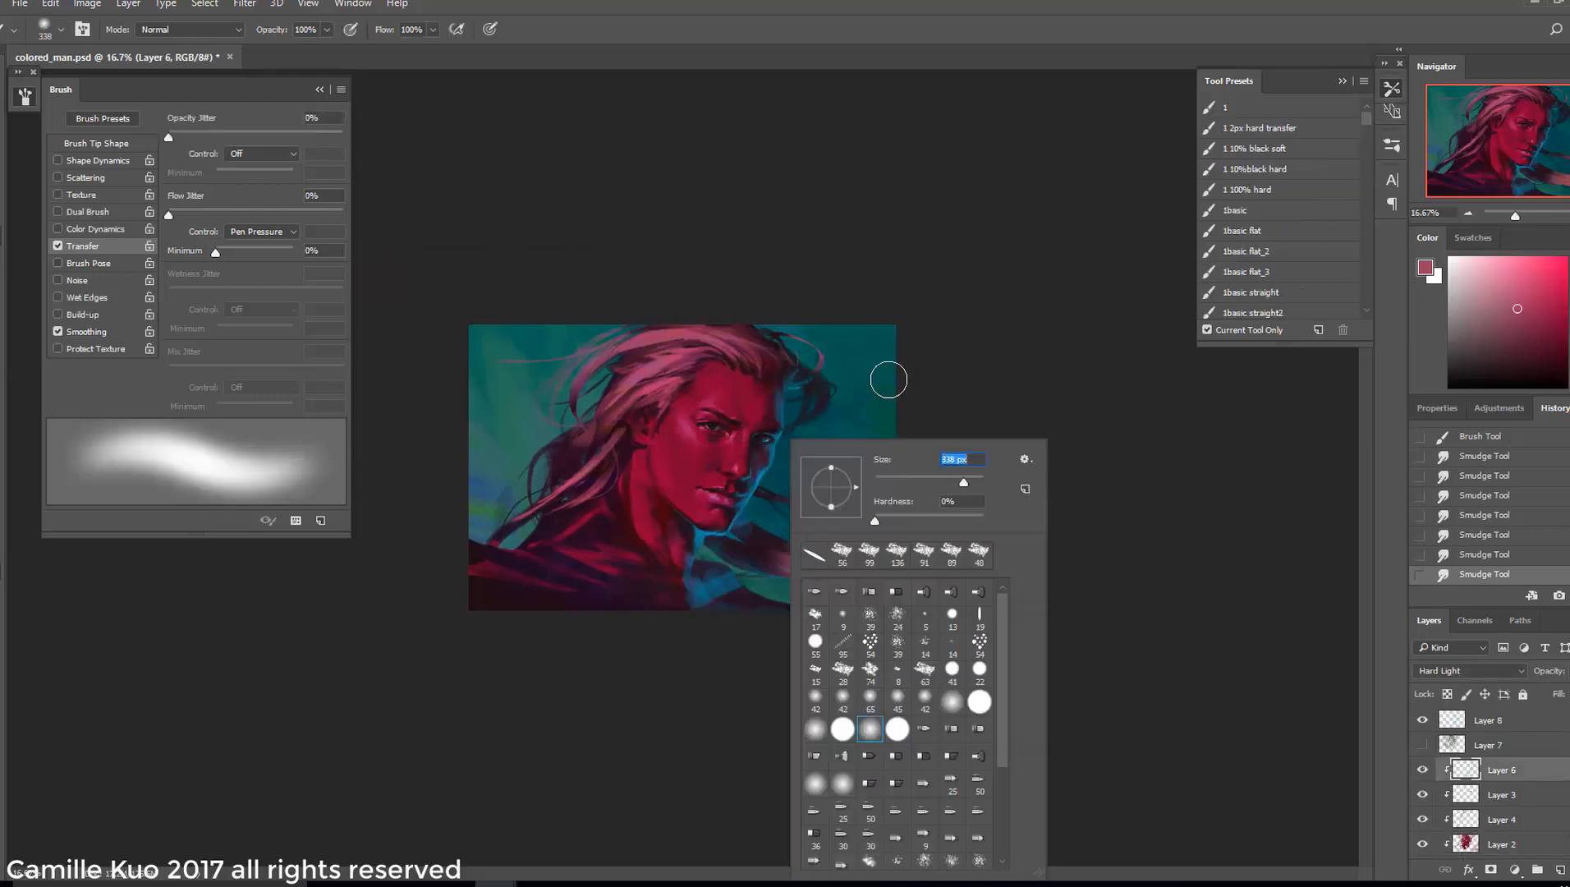
key("Escape")
left_click(532, 435, "alt")
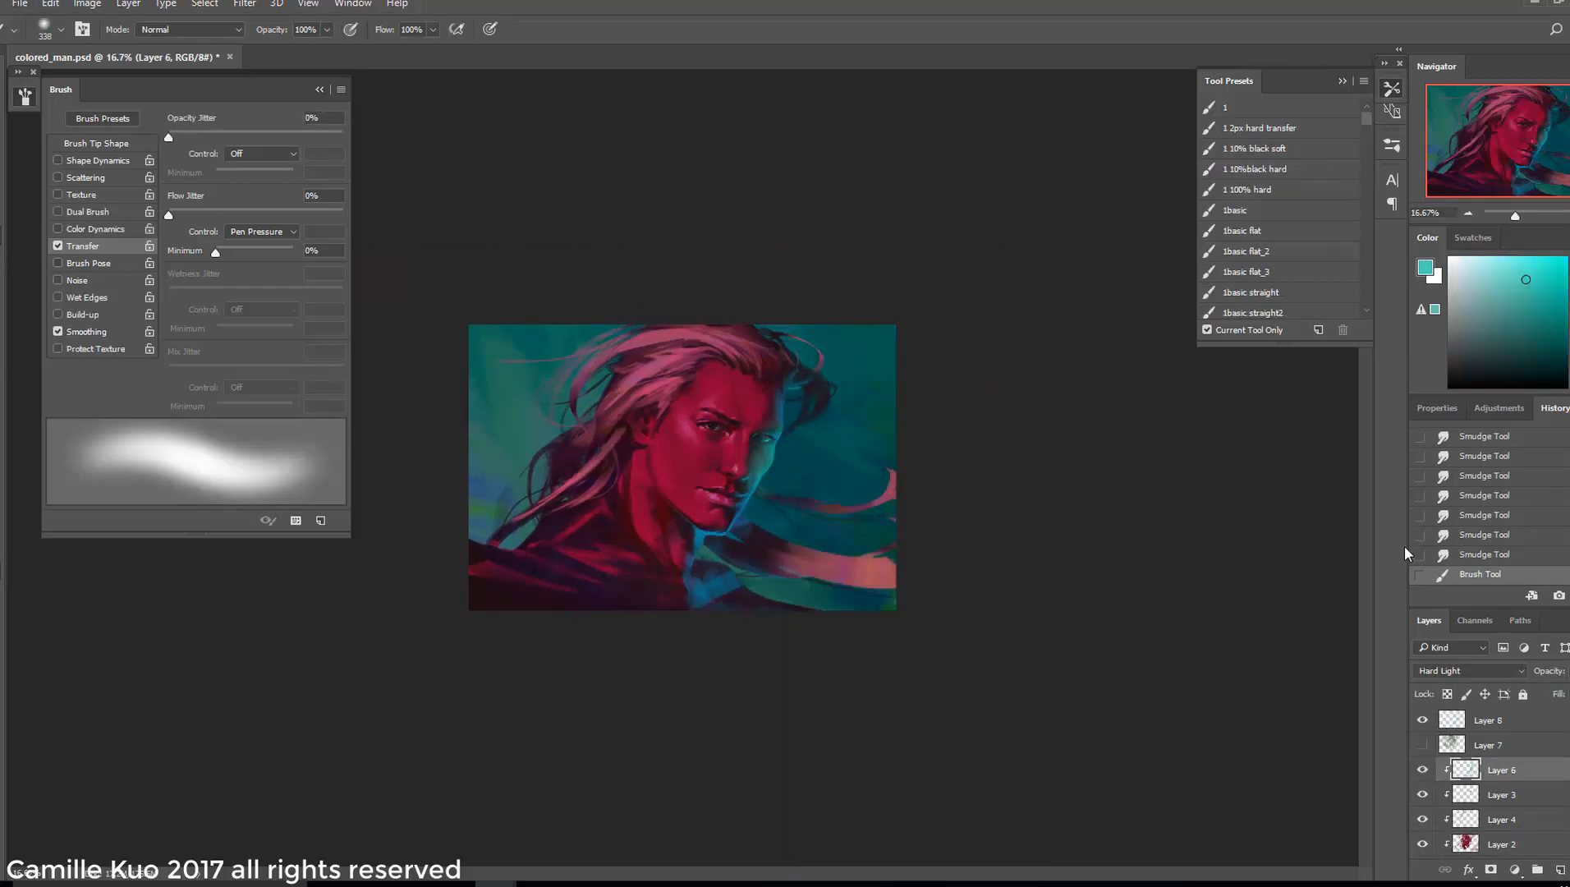
left_click(795, 444, "alt")
left_click(1482, 535)
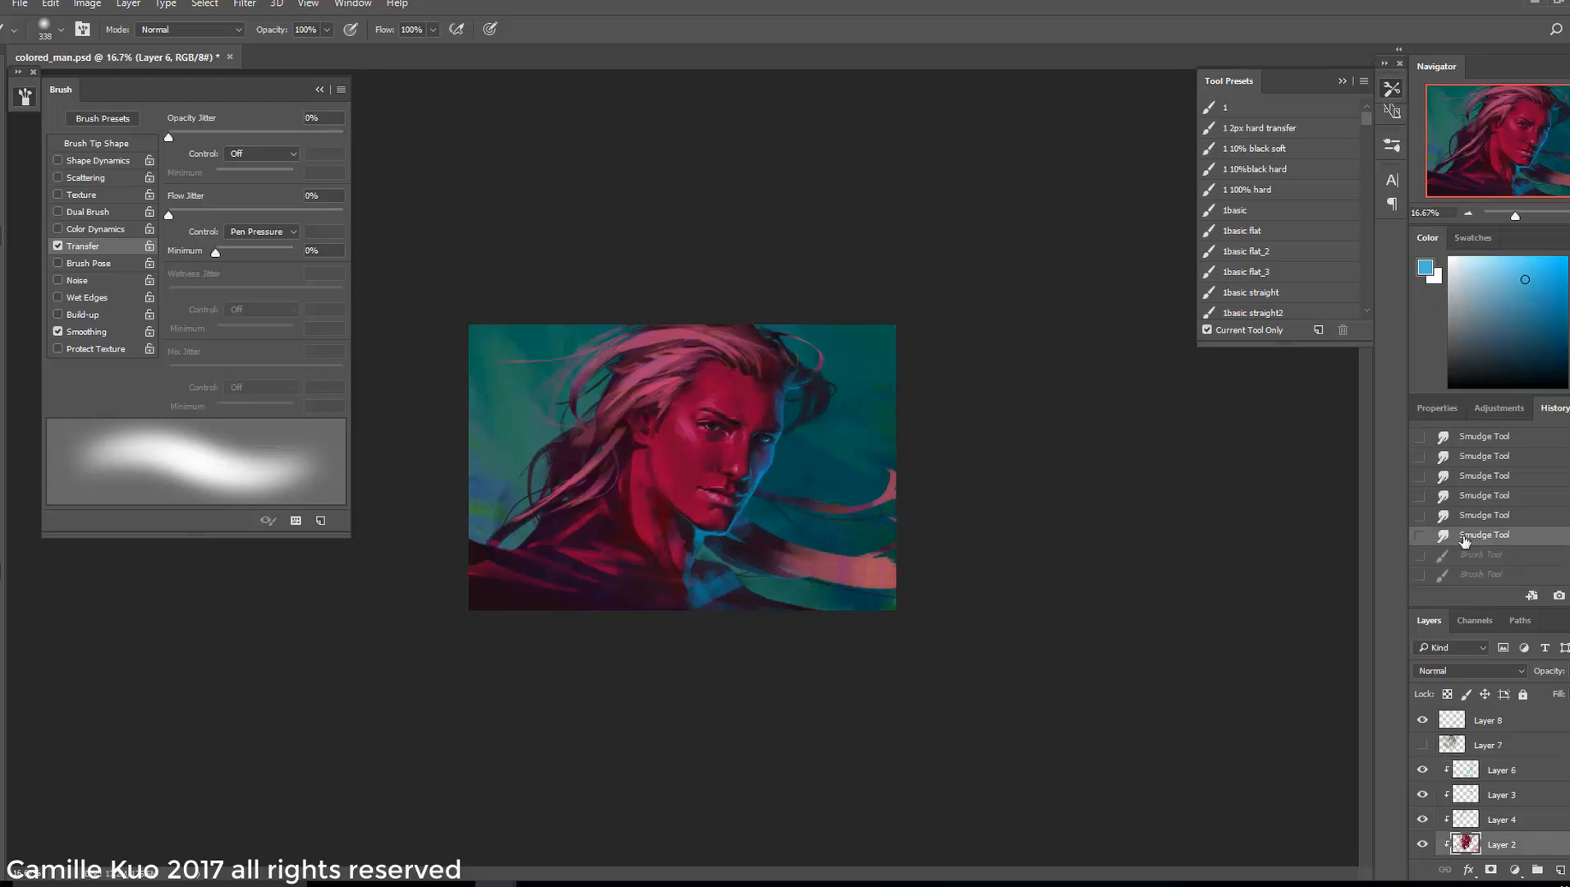
Paint soft blue light along the far cheek and chin on Layer 2 with a 180 px soft brush, and show Layer 7
left_click(778, 464, "alt")
mouse_move(775, 462)
left_mouse_down()
mouse_move(777, 477)
mouse_move(750, 485)
left_mouse_up()
left_click(1494, 555)
key("ctrl+z")
left_click_drag(753, 483, 771, 464)
right_click(779, 504)
left_click_drag(952, 484, 959, 483)
left_click_drag(728, 522, 712, 523)
left_click(1422, 745)
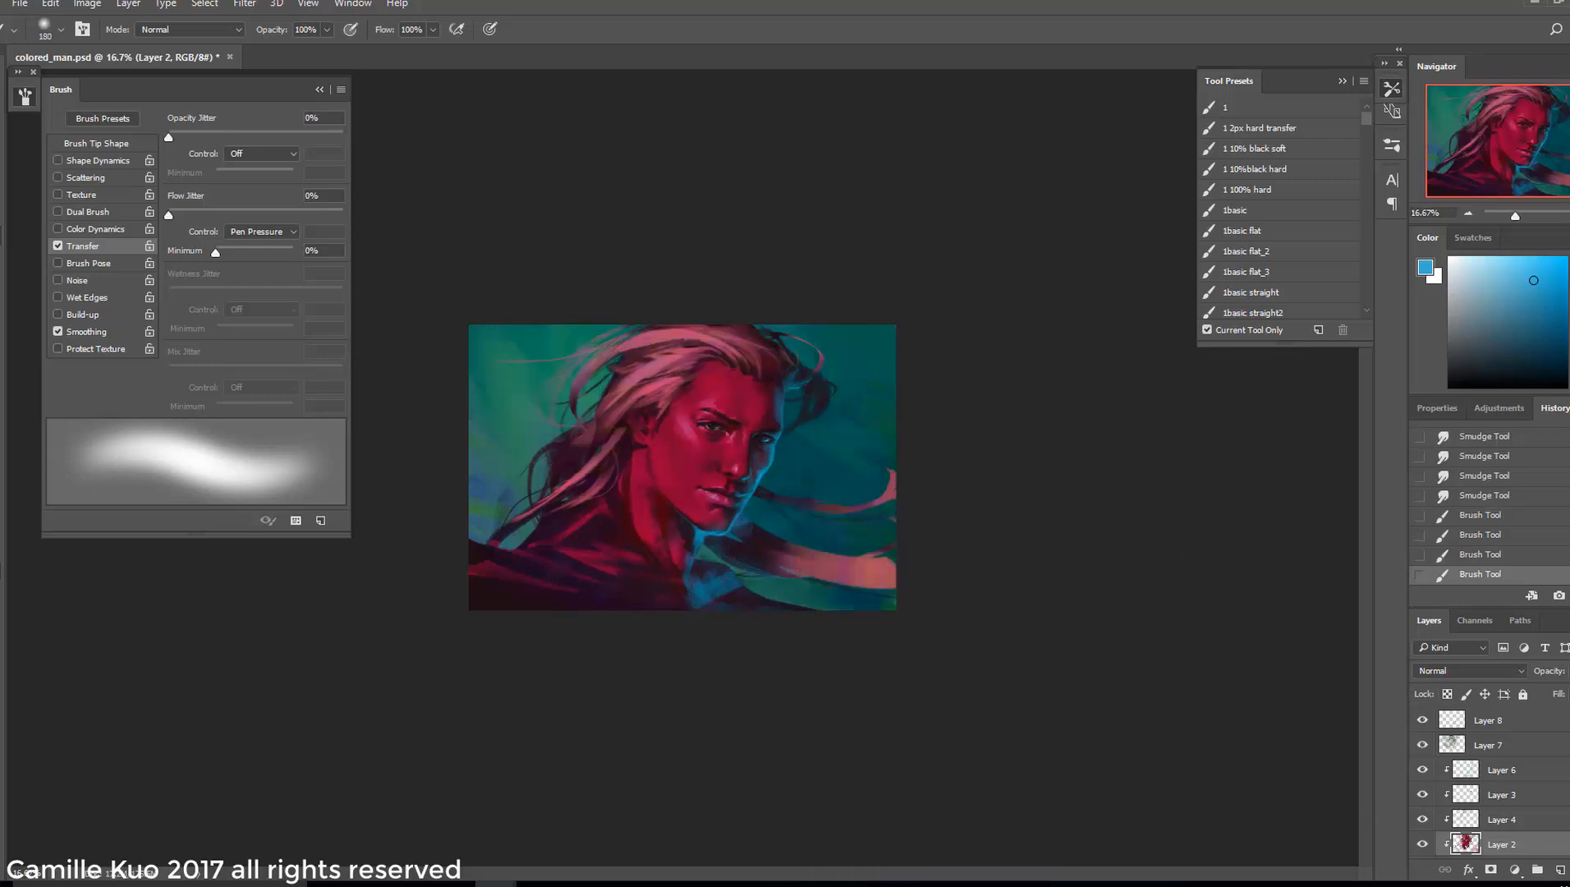
Add a new layer above Layer 6 and make it a clipping mask
scroll(1420, 771, "down", 1)
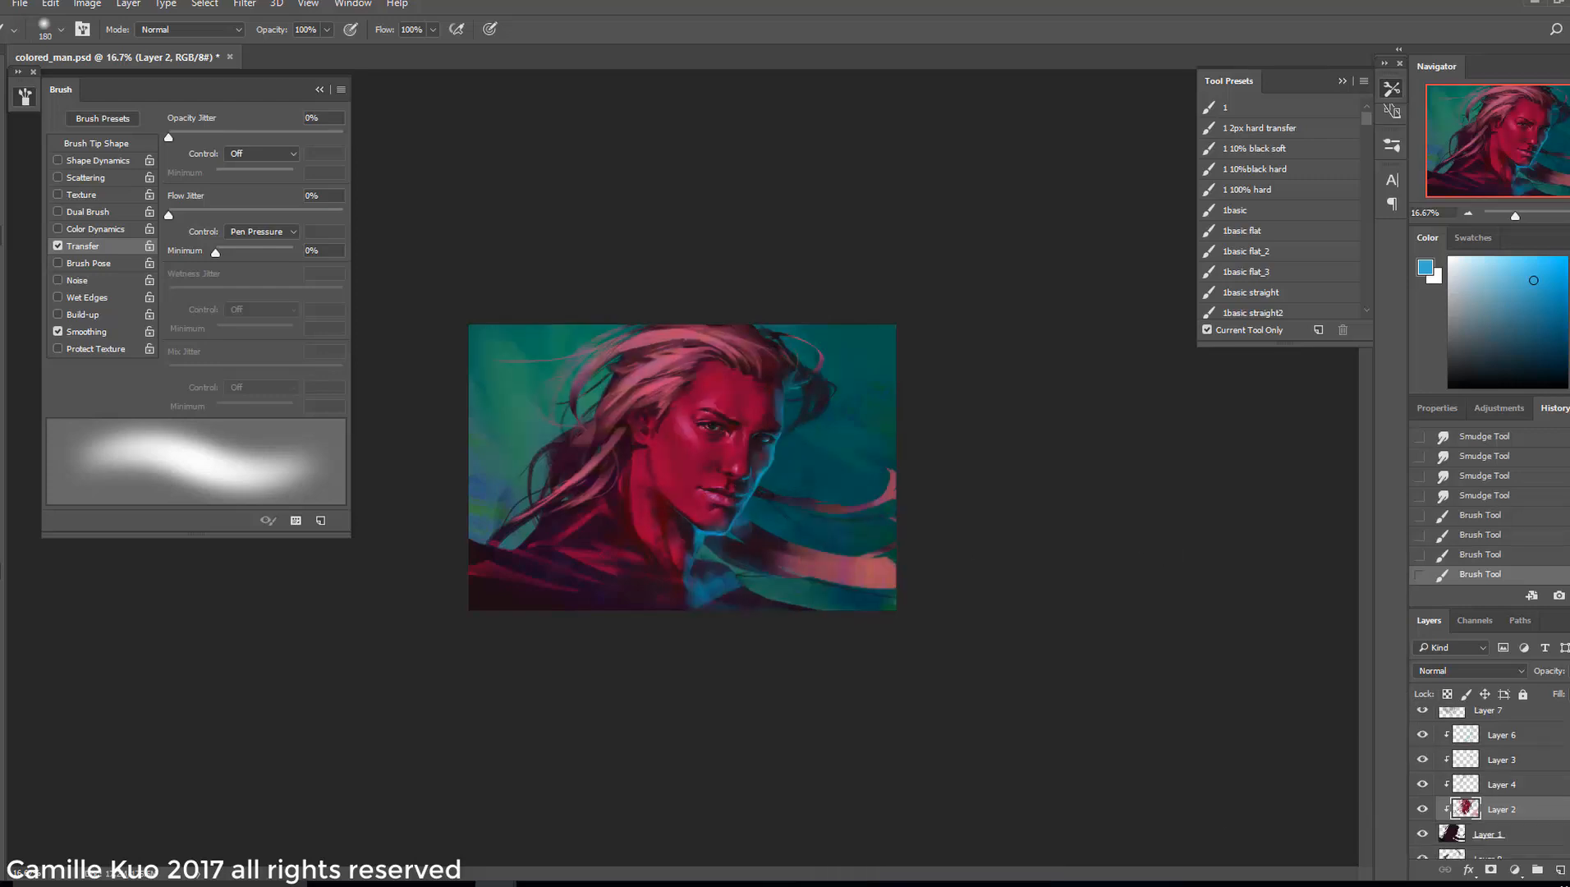
left_click(1501, 736)
left_click(1559, 870)
key("ctrl+alt+g")
Switch from the soft round brush to the textured hair brush and set its size to 183 px
right_click(759, 483)
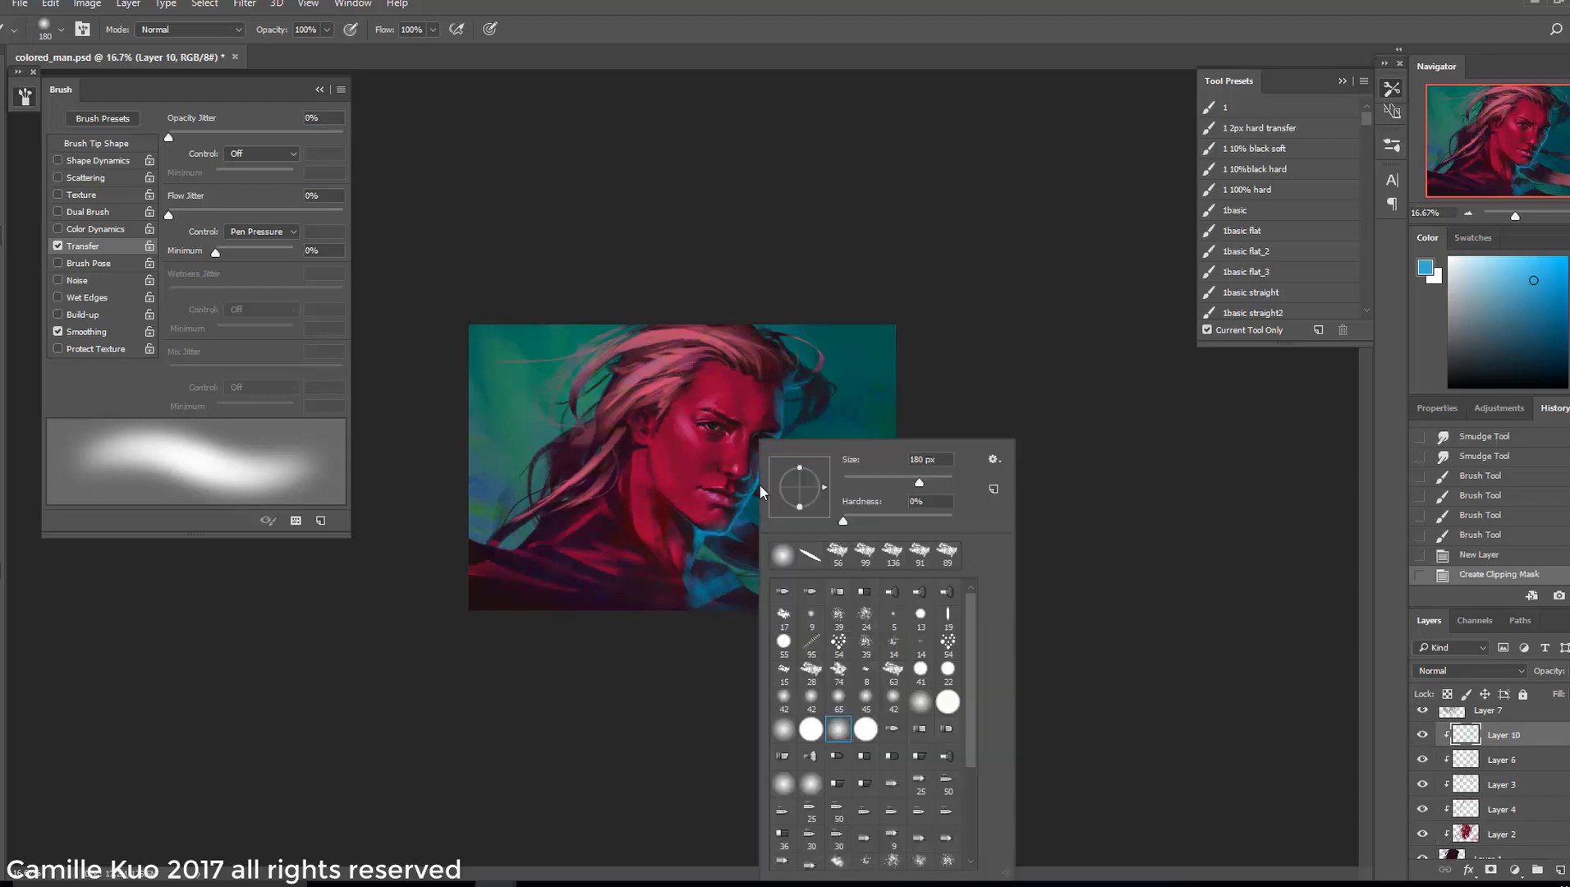
left_click(839, 729)
left_click_drag(895, 484, 908, 484)
left_click(1182, 595)
right_click(805, 384)
left_click_drag(956, 428, 962, 427)
left_click(1139, 309)
Try blue streaks across the top of the hair on Layer 10
key("ctrl+z")
mouse_move(644, 347)
left_mouse_down()
mouse_move(734, 348)
mouse_move(716, 339)
left_mouse_up()
key("ctrl+z")
left_click_drag(651, 339, 719, 338)
left_click_drag(707, 333, 737, 344)
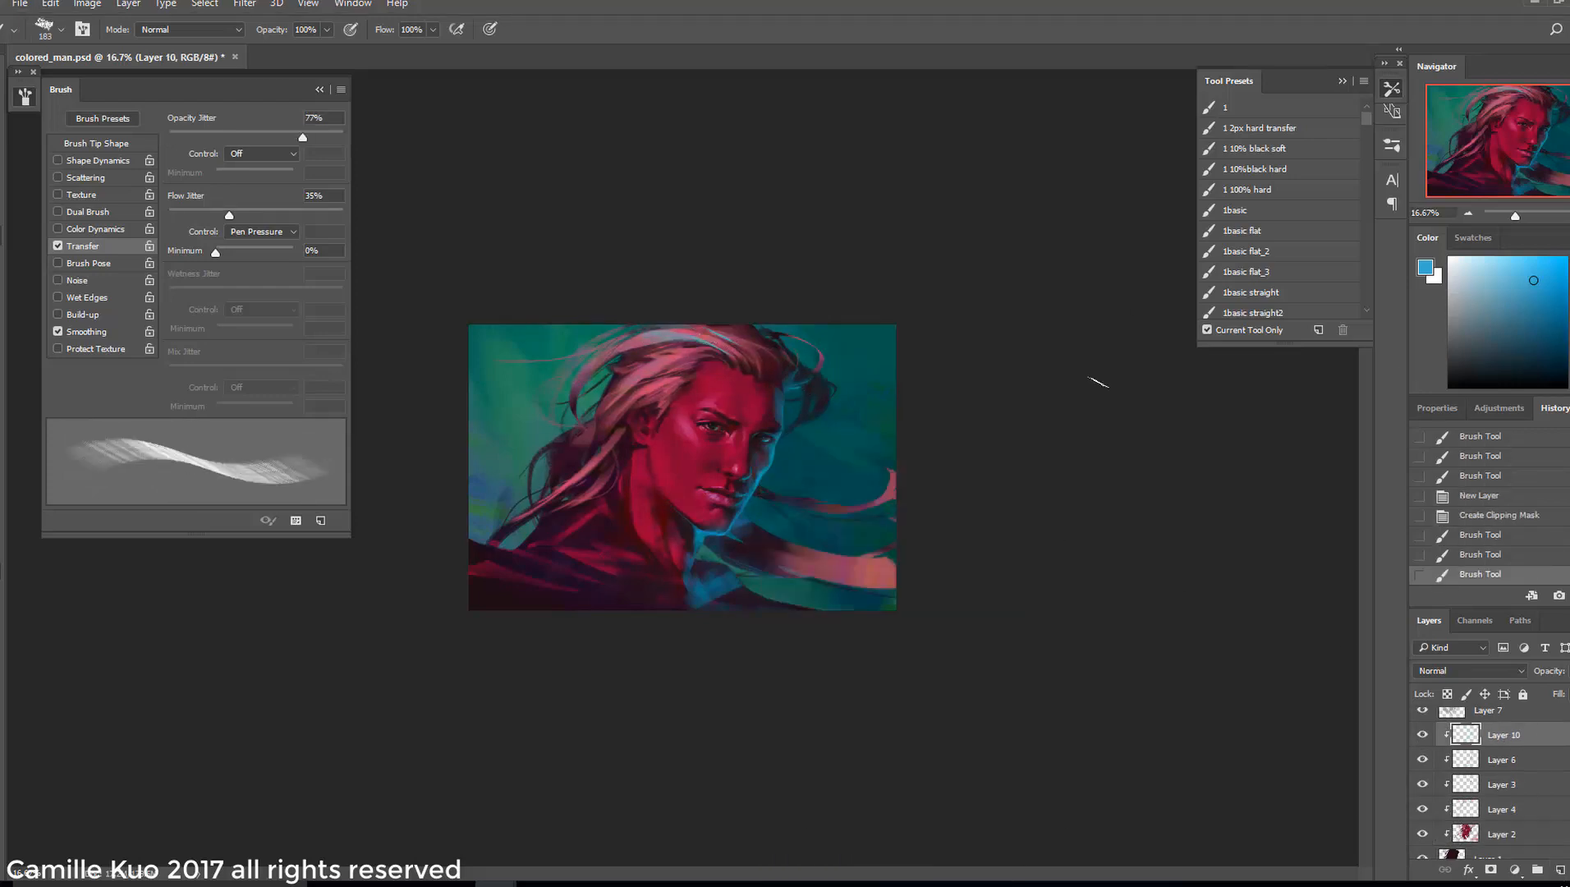
key("ctrl+plus")
key("ctrl+alt+z")
key("ctrl+alt+z")
key("ctrl+alt+z")
Paint light blue streaks along the crown strands on Layer 10, adjusting the brush angle to follow the hair
left_click_drag(628, 271, 723, 270)
left_click_drag(708, 267, 809, 287)
mouse_move(714, 271)
left_mouse_down()
mouse_move(813, 289)
mouse_move(788, 289)
left_mouse_up()
key("ctrl+alt+z")
key("ctrl+alt+z")
right_click(756, 293)
left_click_drag(833, 353, 839, 344)
left_click(631, 270)
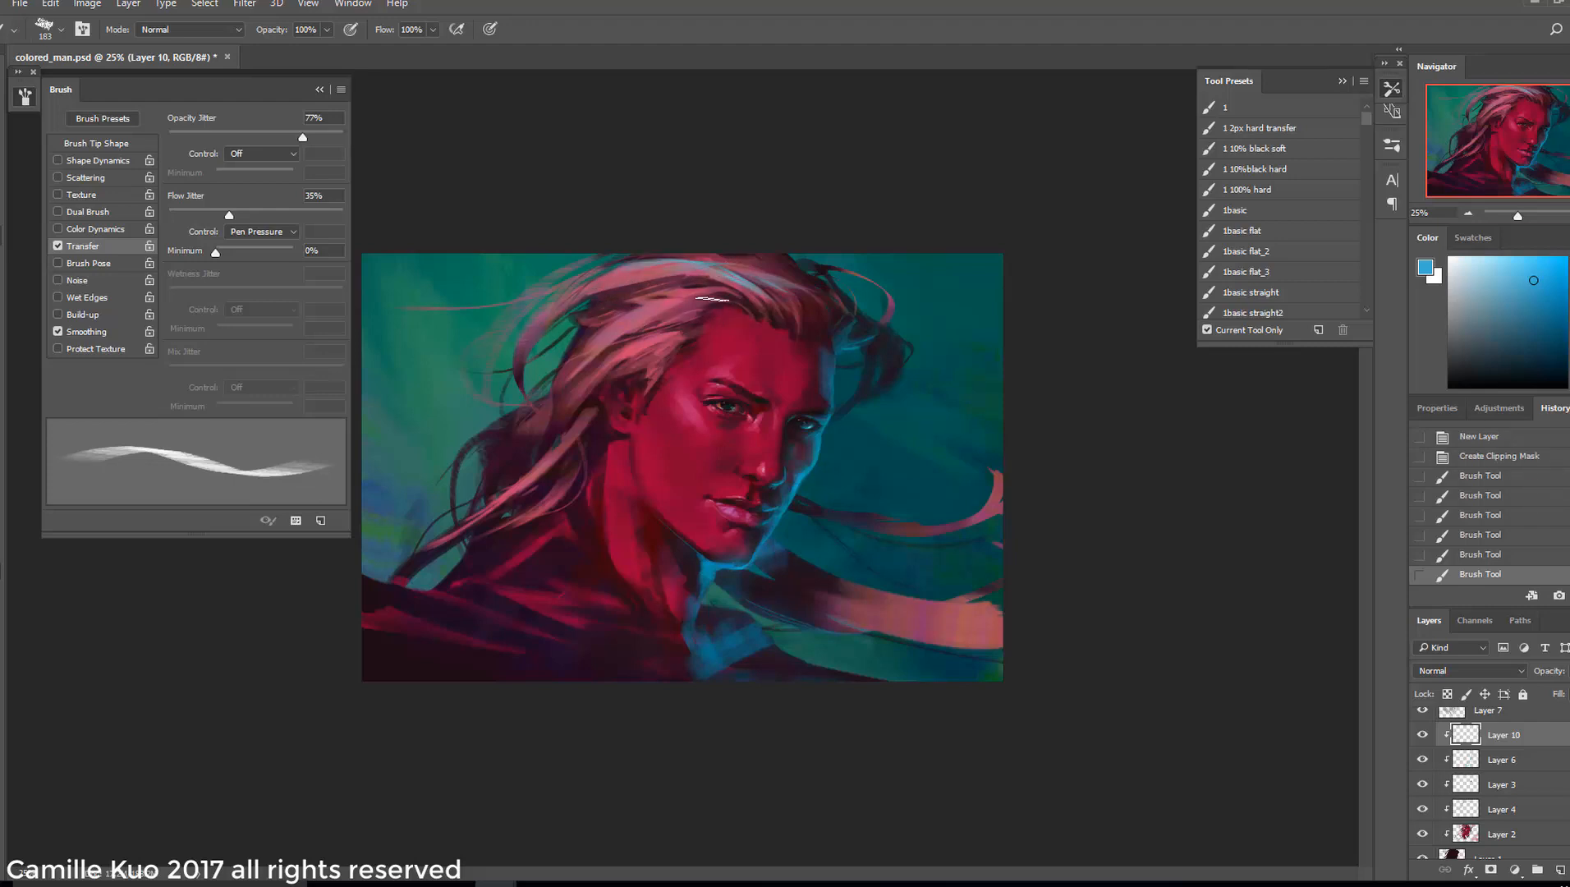
Rotate the 183 px brush and paint blue streaks on the hair swept back from the forehead
left_click_drag(793, 348, 795, 339)
left_click(703, 299)
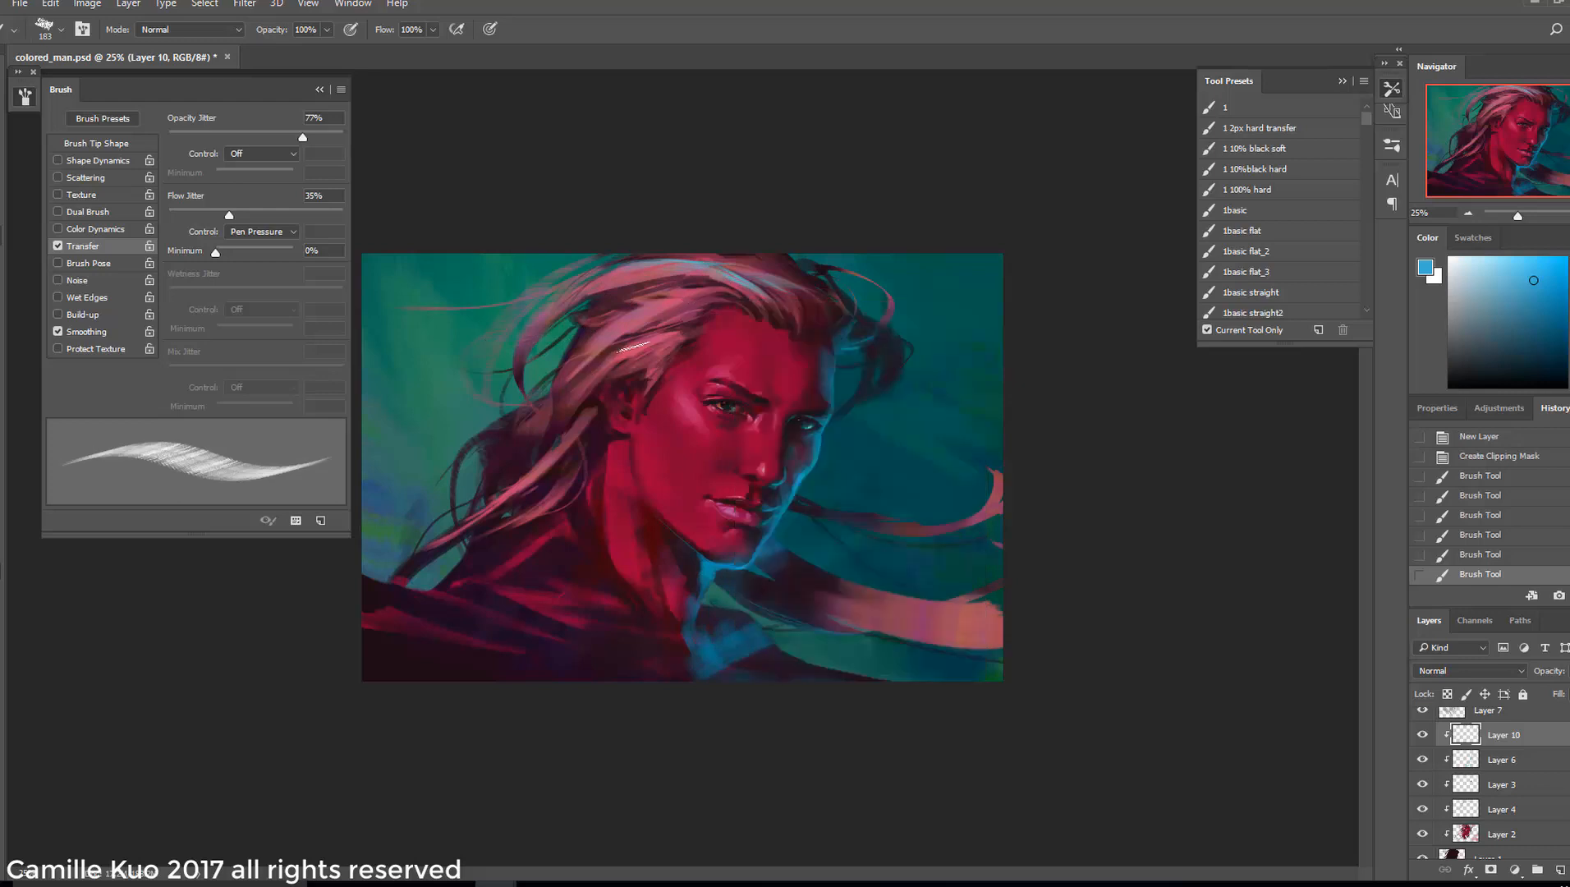
left_click_drag(637, 312, 712, 289)
left_click_drag(671, 305, 700, 297)
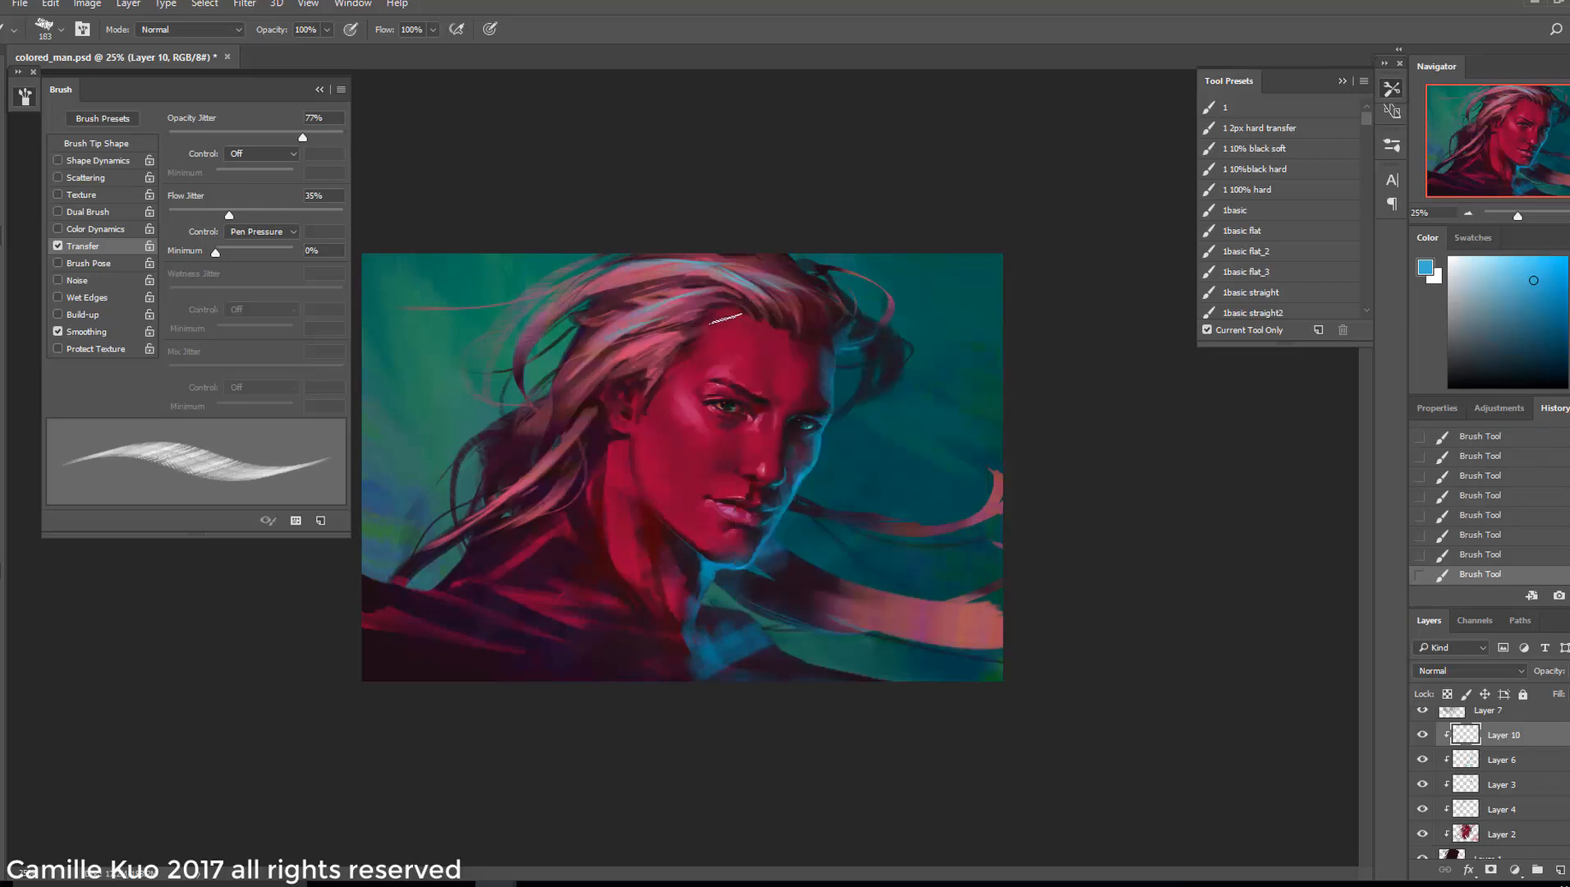
Paint blue streaks down the strands from the temple past the ear with a 146 px brush, undoing unwanted strokes
right_click(689, 349)
left_click_drag(752, 378, 840, 378)
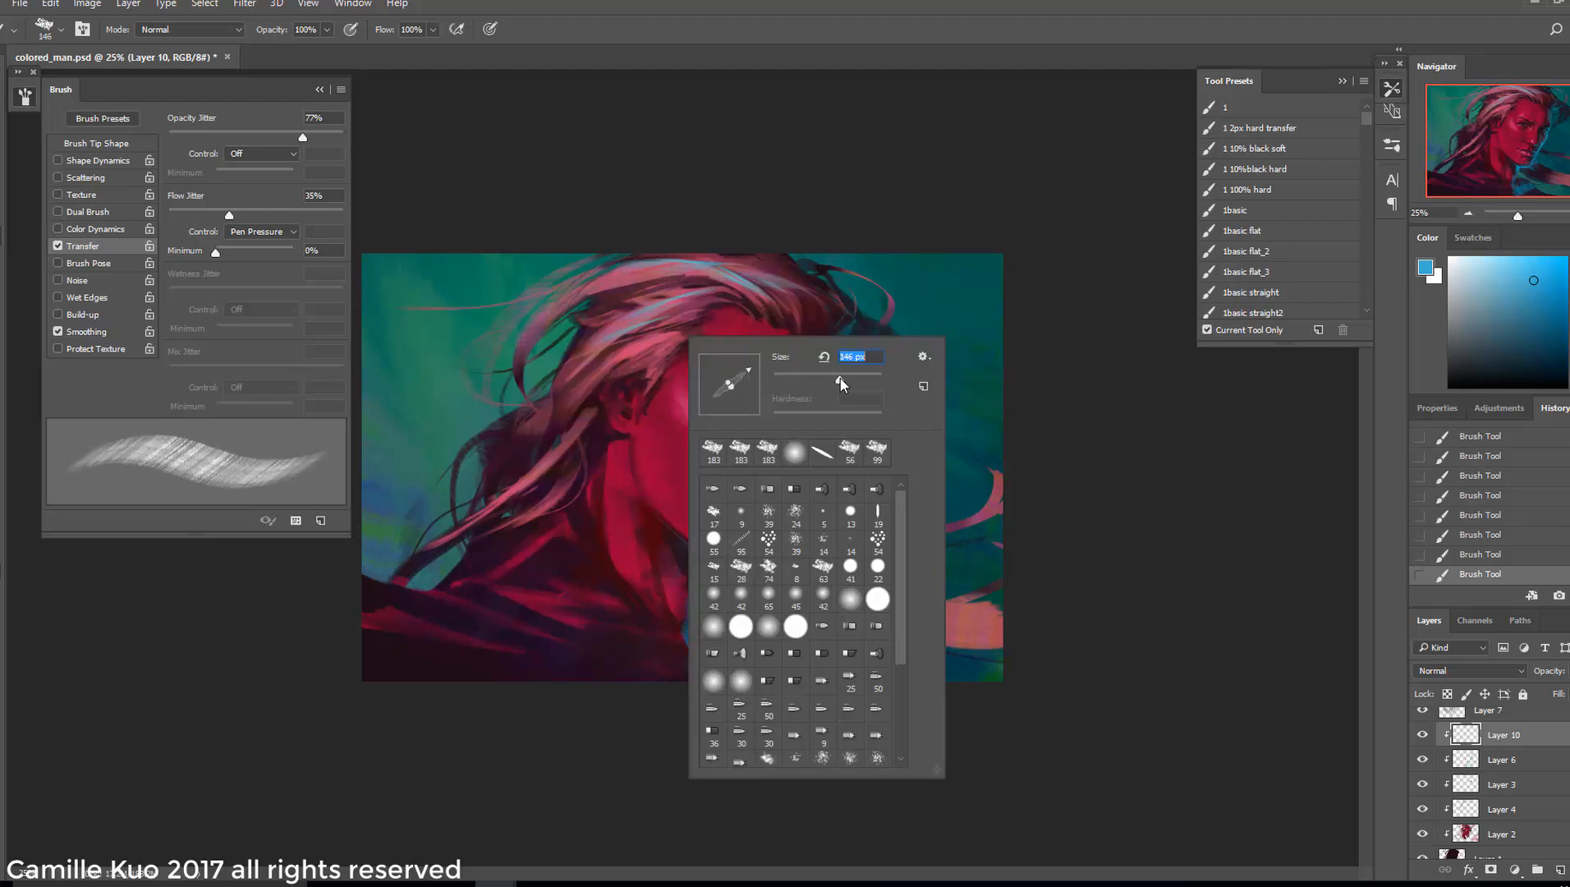
key("Return")
left_click_drag(675, 345, 570, 423)
mouse_move(667, 337)
left_mouse_down()
mouse_move(638, 394)
mouse_move(564, 450)
left_mouse_up()
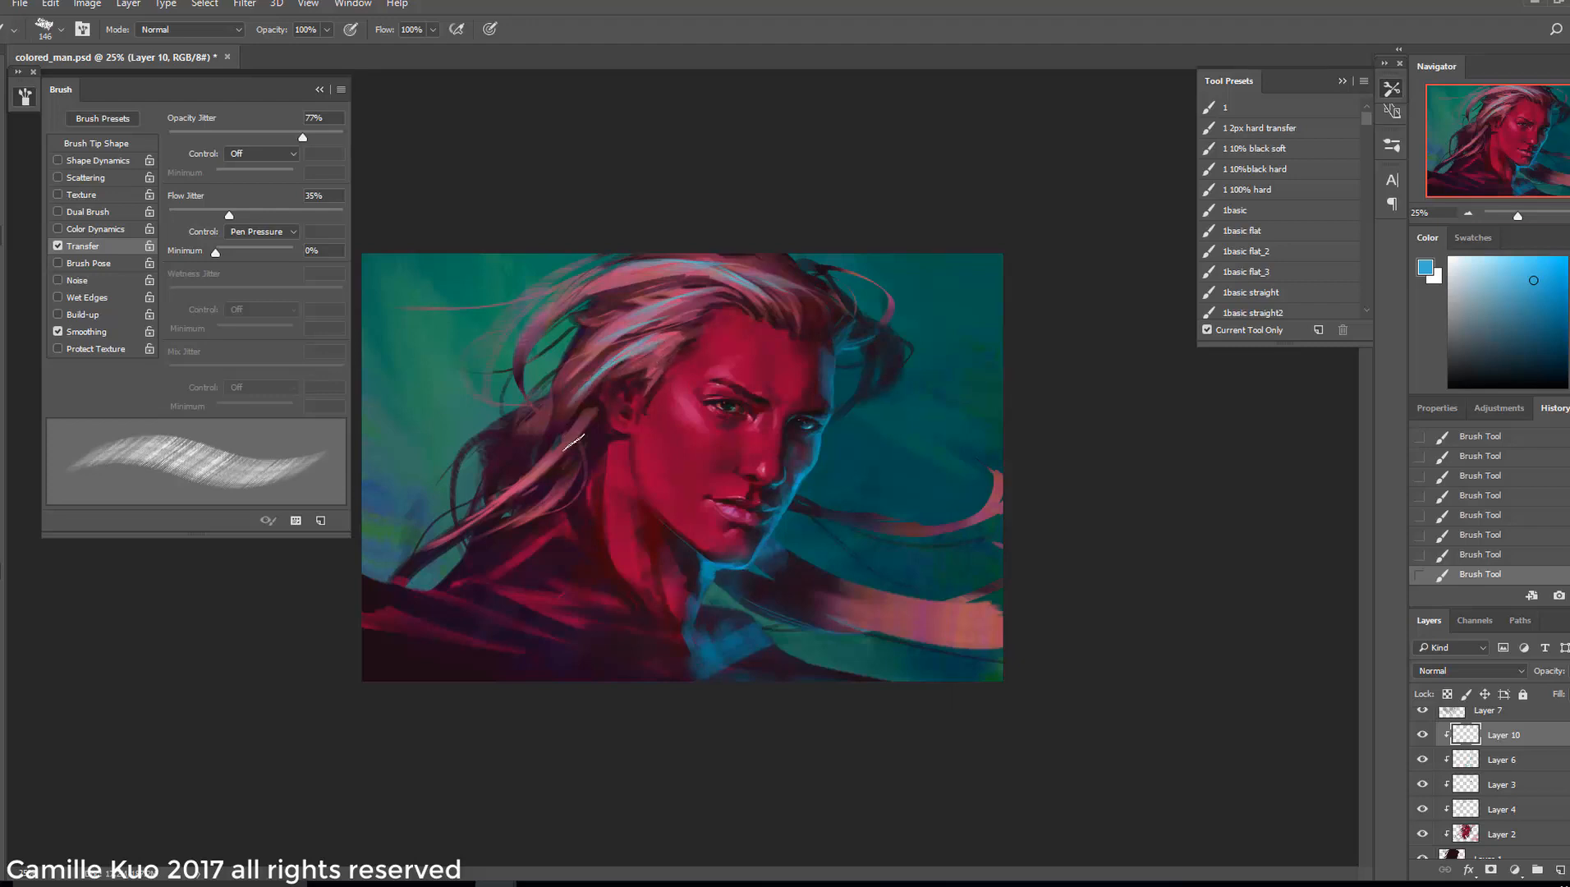
key("ctrl+z")
mouse_move(665, 343)
left_mouse_down()
mouse_move(571, 423)
mouse_move(645, 367)
left_mouse_up()
key("ctrl+z")
Undo the last three strokes and repaint blue streaks on the long strands behind the ear and neck
right_click(760, 326)
double_click(783, 441)
key("ctrl+alt+z")
key("ctrl+alt+z")
key("ctrl+alt+z")
right_click(770, 336)
left_click(959, 450)
left_click_drag(607, 362, 558, 396)
right_click(696, 349)
left_click(748, 461)
left_click_drag(865, 393, 837, 394)
left_click_drag(573, 444, 517, 489)
Paint blue highlights on the near cheekbone and above the brow with a textured brush, starting at 127 px
right_click(763, 421)
double_click(830, 530)
left_click_drag(688, 405, 704, 426)
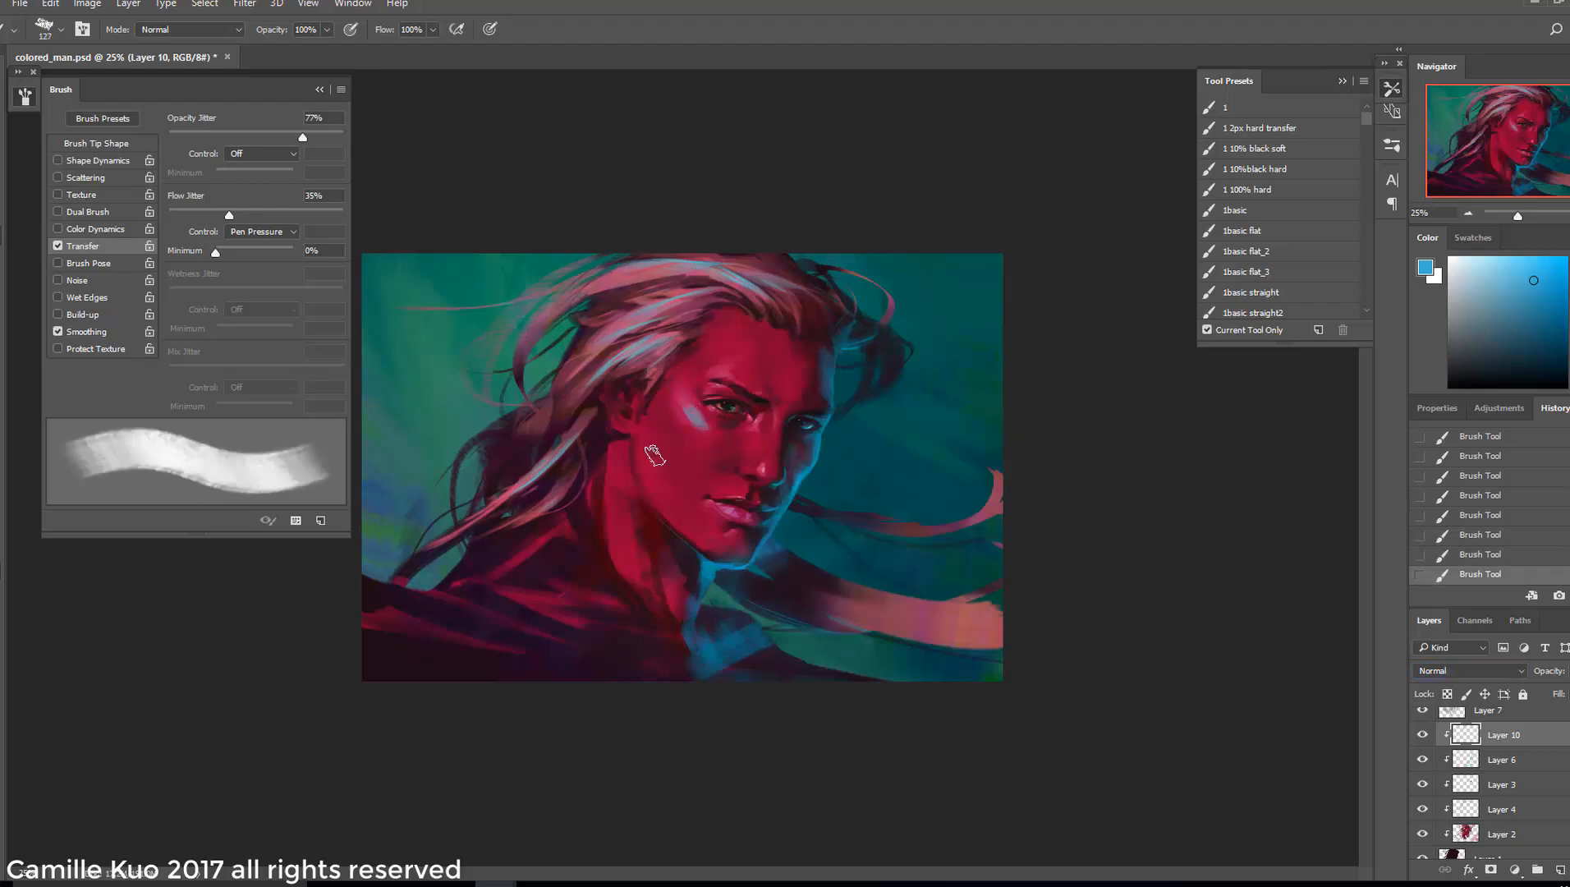
right_click(775, 381)
double_click(861, 440)
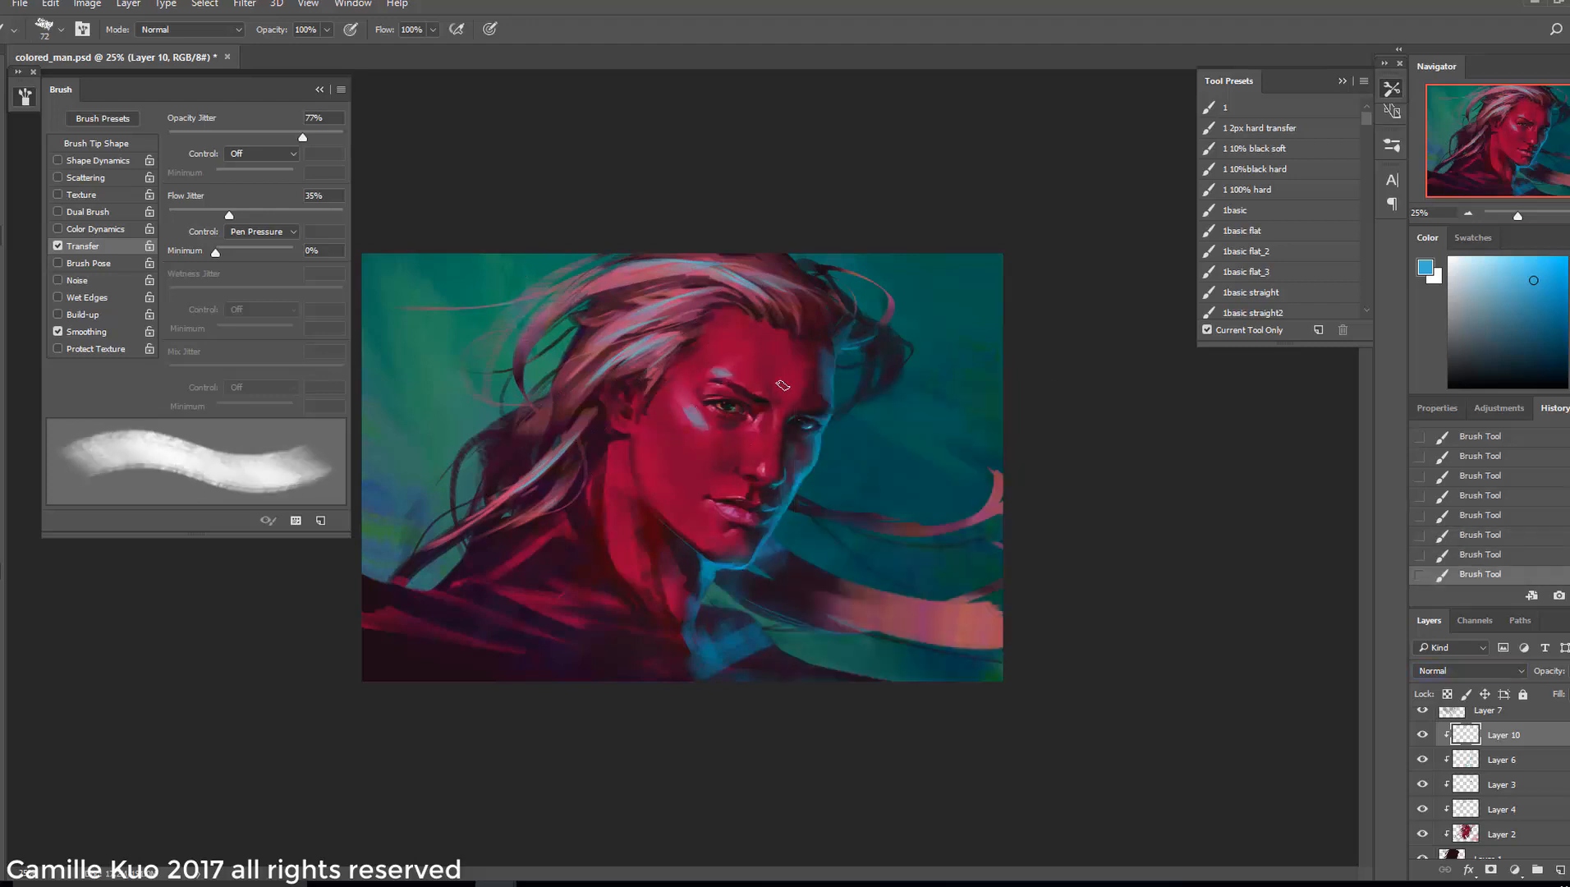
right_click(756, 367)
double_click(778, 416)
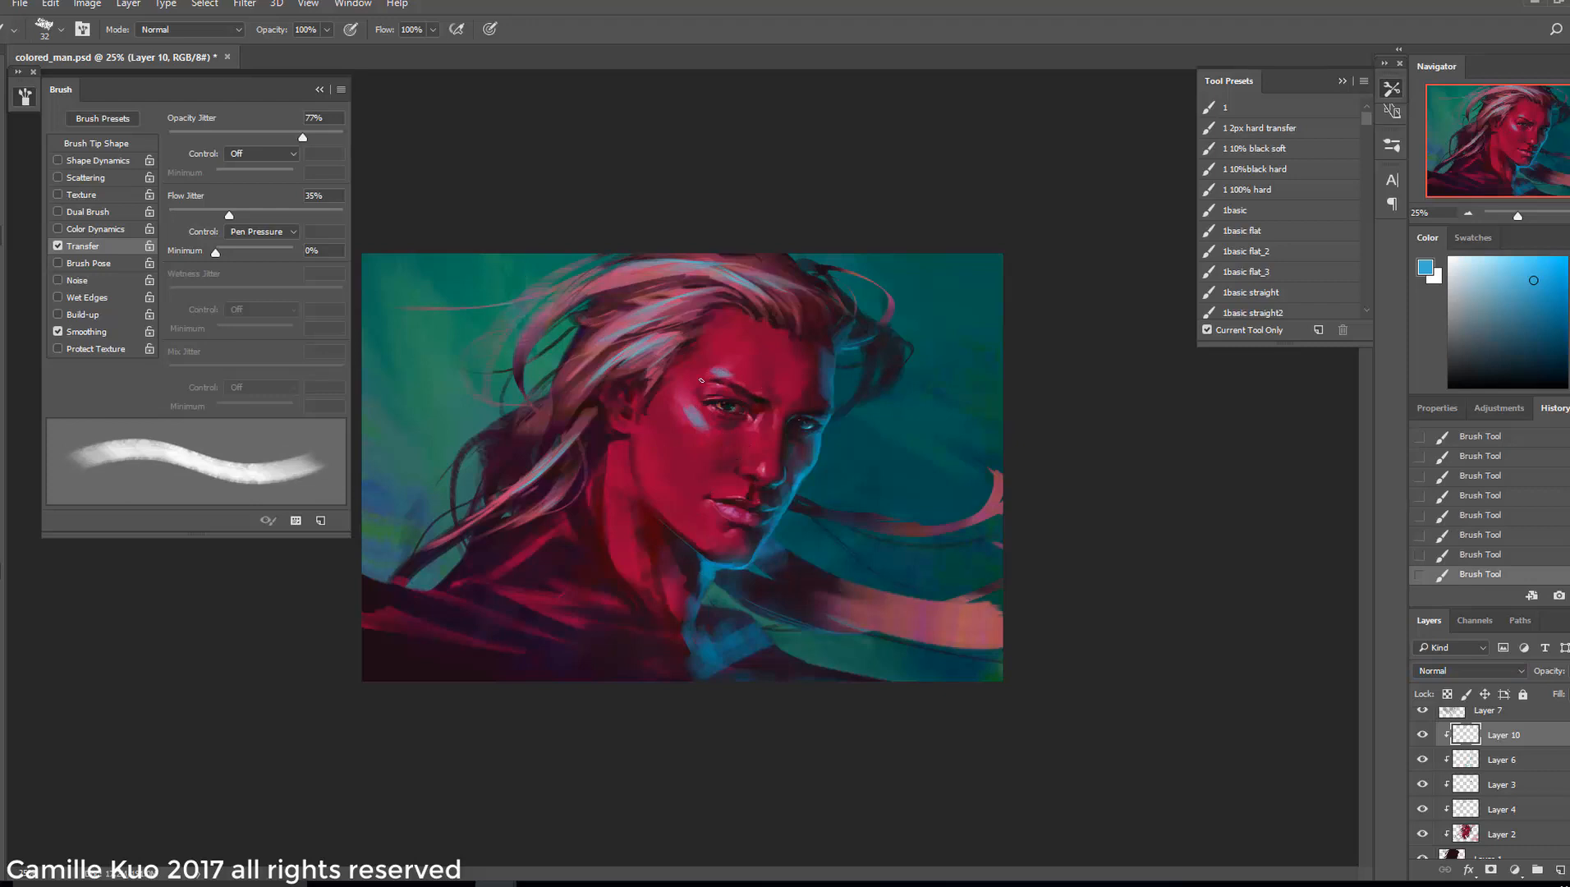
Paint small blue highlights on the nose bridge and lips with a 34 px brush
right_click(775, 396)
left_click(913, 454)
right_click(791, 403)
left_click(913, 462)
left_click_drag(775, 410, 769, 431)
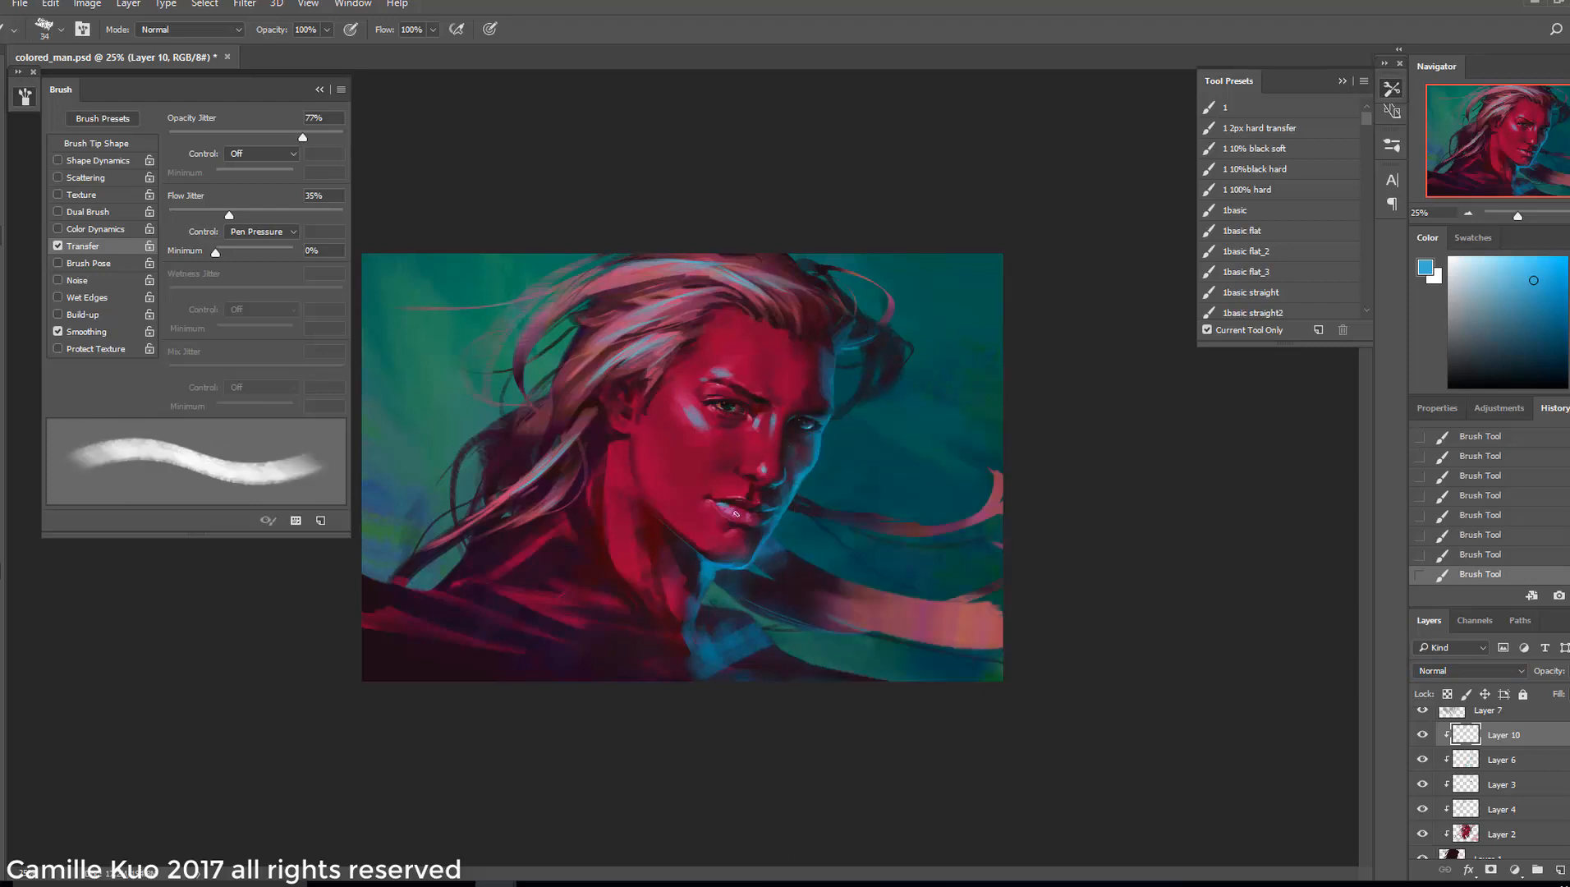
Shift the colour to a deeper blue and paint light on the chin with a 61 px brush
key("ctrl+plus")
right_click(760, 527)
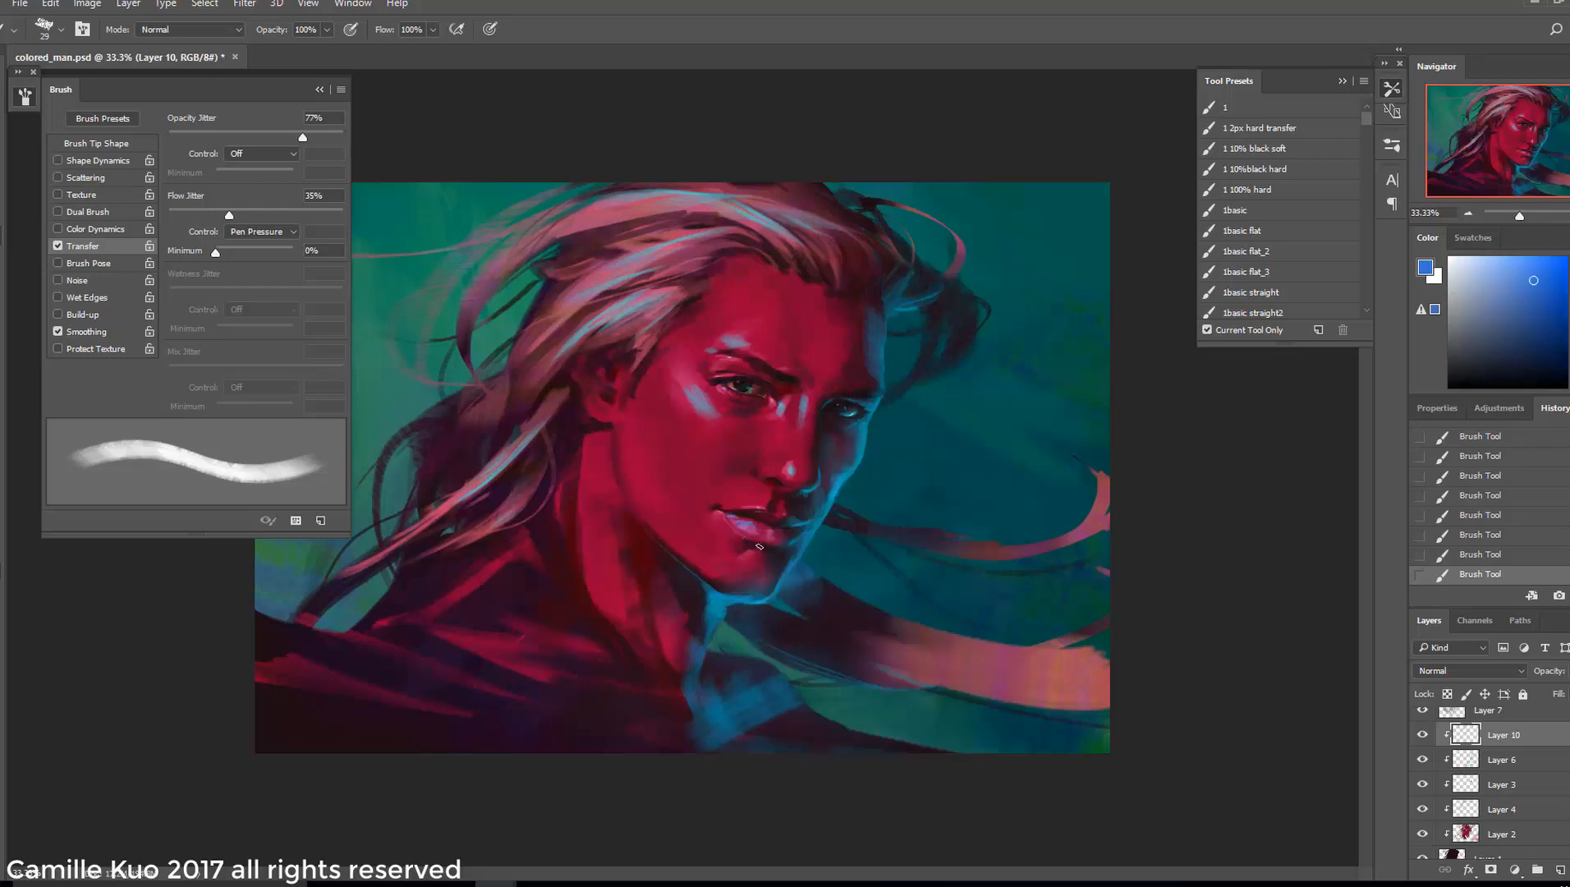
left_click(1568, 312)
right_click(774, 538)
left_click(915, 474)
left_click(731, 567)
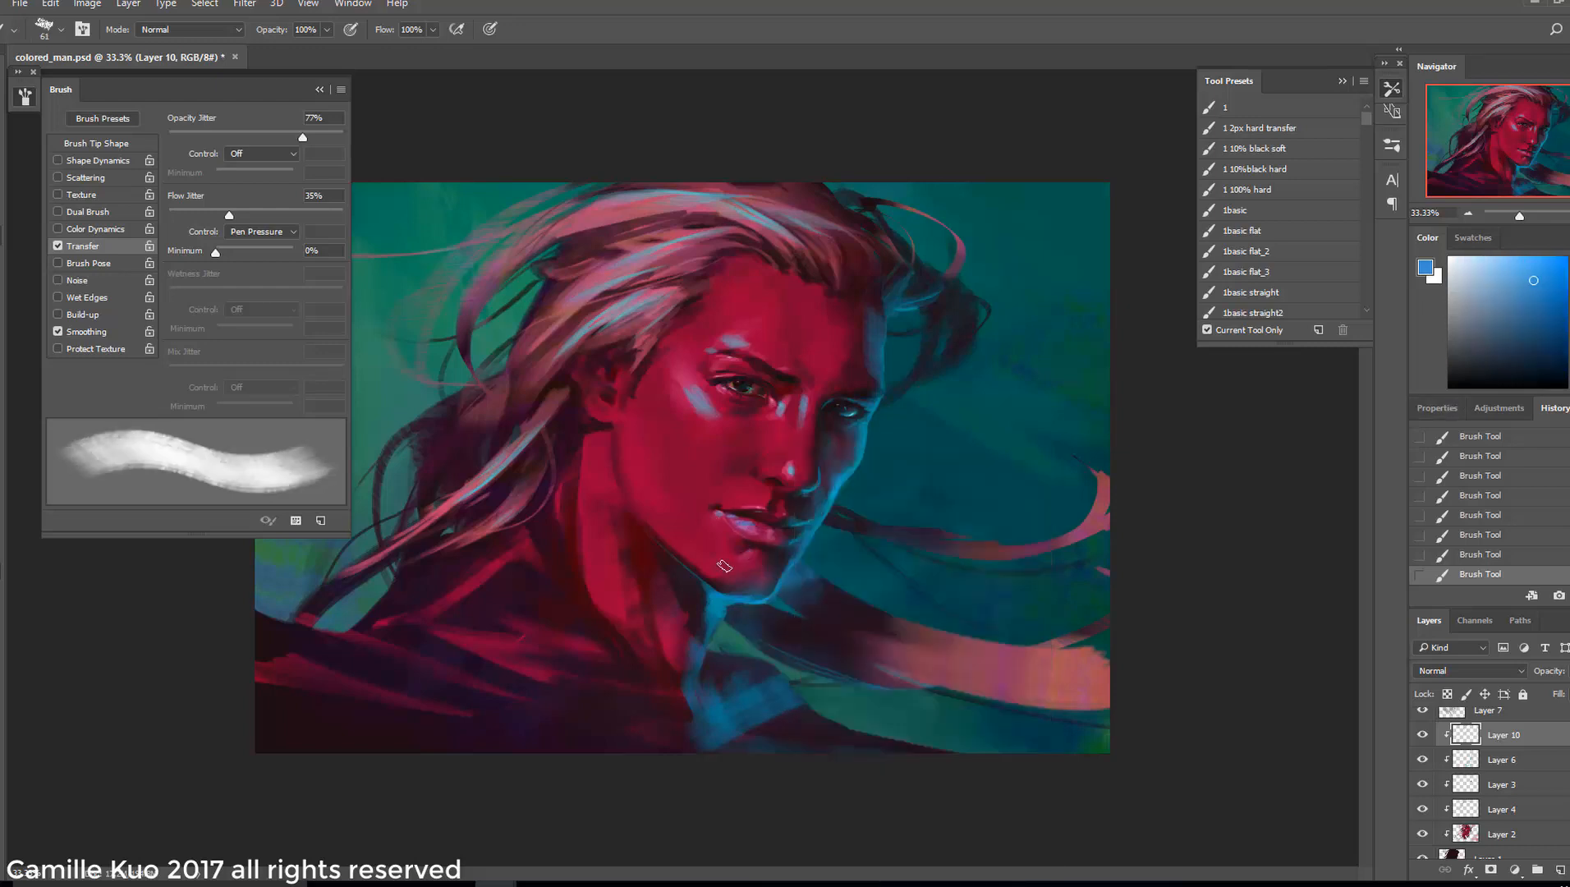
Refine the blue chin highlight with smaller brush sizes and touch up the lips at 21 px
right_click(755, 563)
left_click(903, 475)
right_click(745, 559)
left_click(886, 475)
right_click(773, 512)
left_click(882, 475)
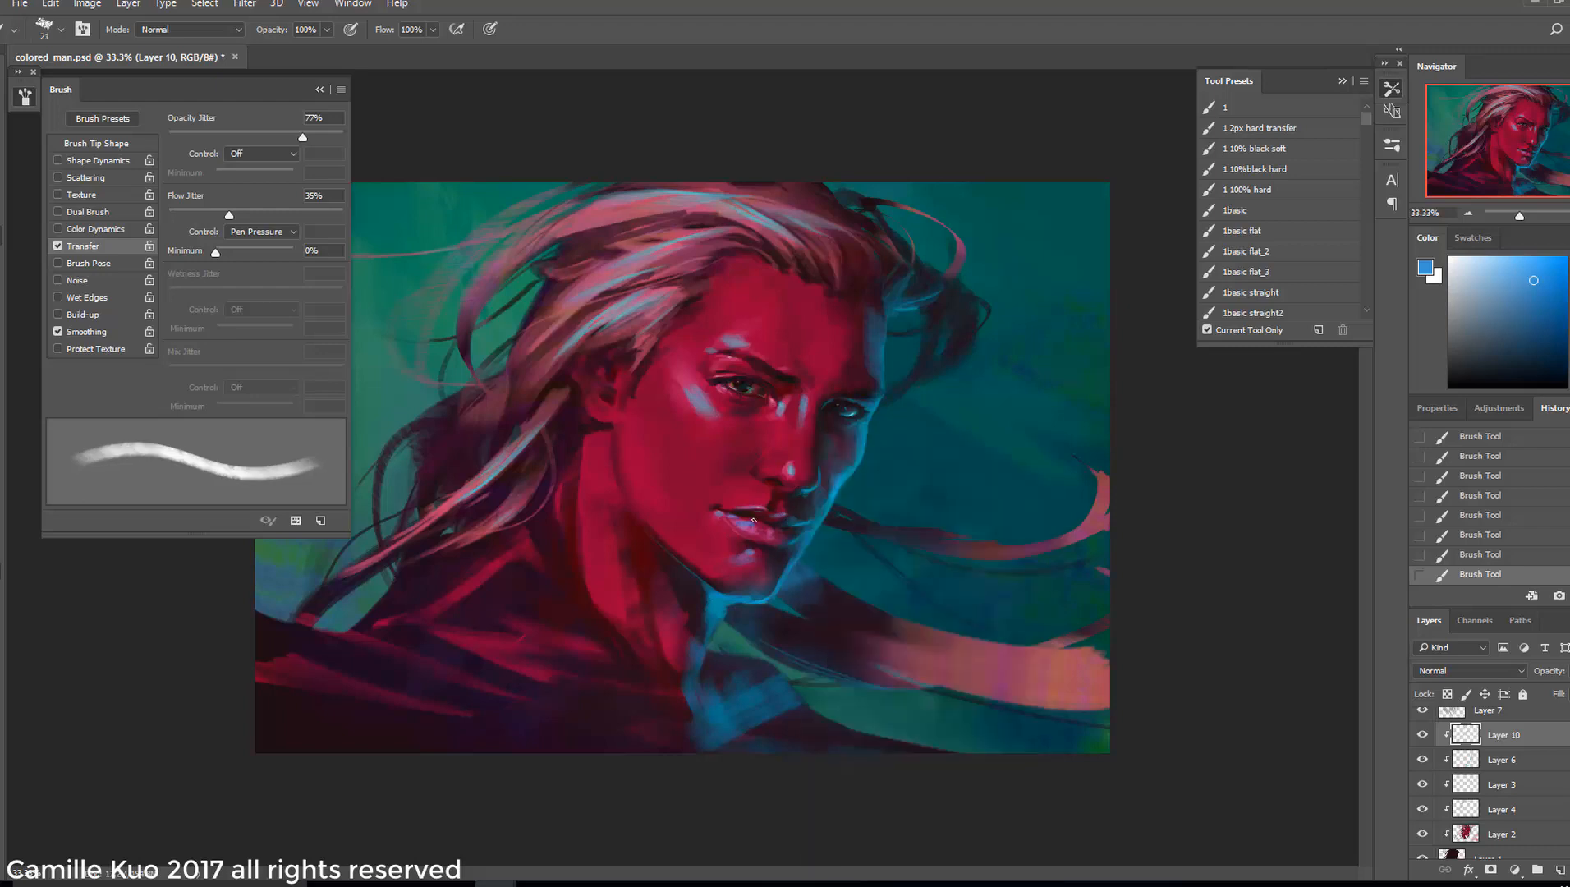
Sample pink from the skin above the mouth and paint over the edges around the upper lip with a small brush
right_click(790, 501)
left_click(895, 475)
left_click(753, 501, "alt")
right_click(740, 516)
left_click(865, 462)
left_click_drag(763, 490, 711, 526)
Tone down the blue highlights on the cheekbone and nose bridge with pink, using a 37 px brush
left_click_drag(715, 420, 709, 429)
right_click(854, 444)
left_click(960, 470)
left_click_drag(805, 398, 802, 417)
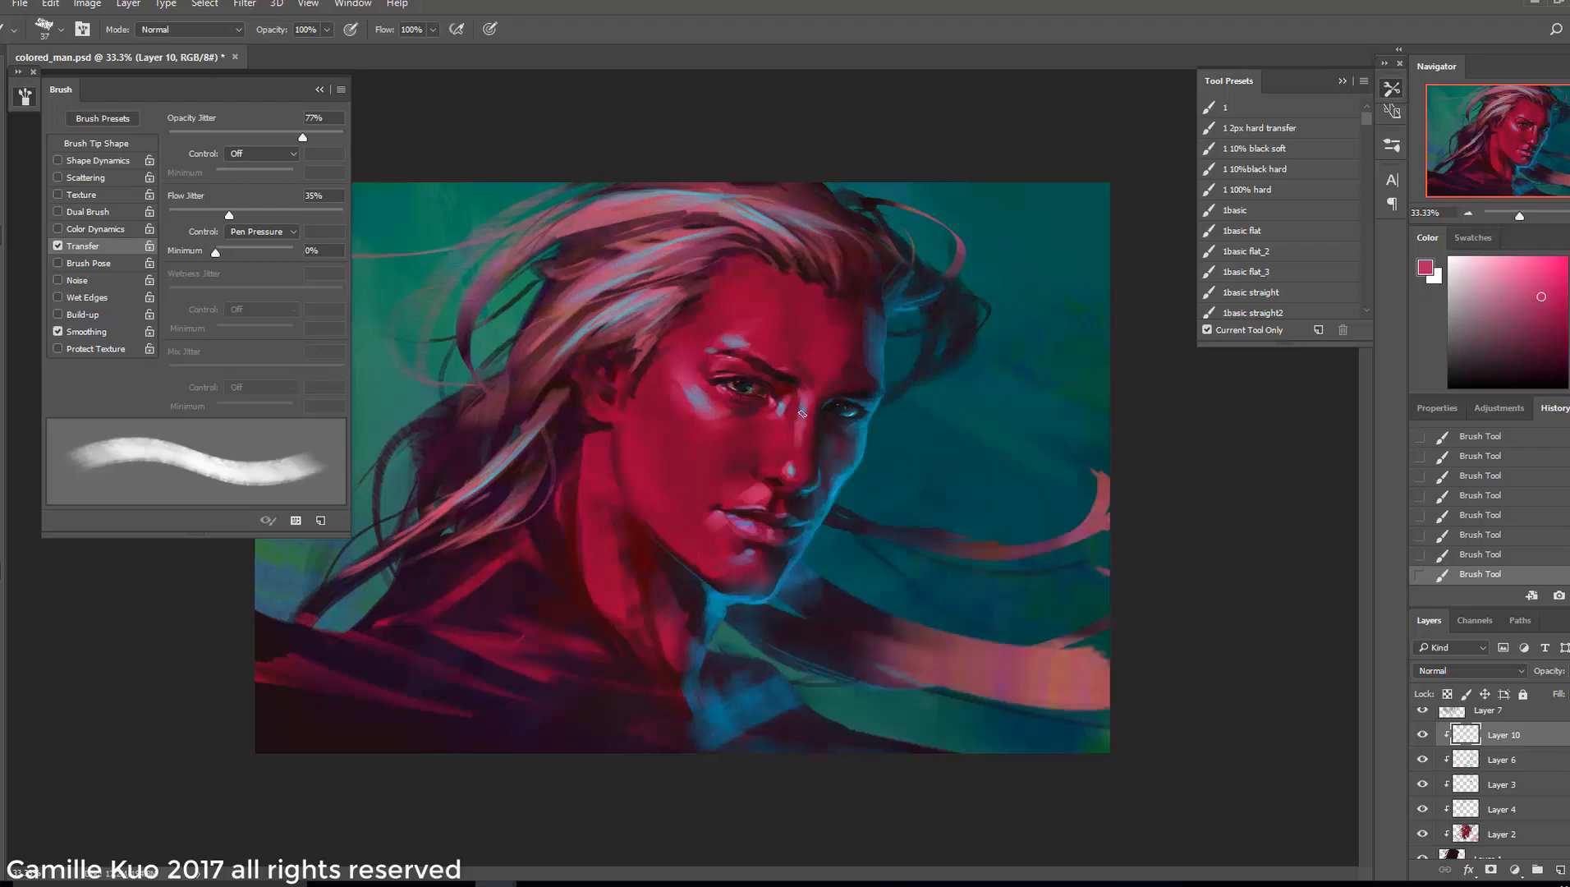
Blend pink under the eyes and beside the nose with the textured brush at 95 px and 59 px
right_click(813, 432)
left_click(952, 461)
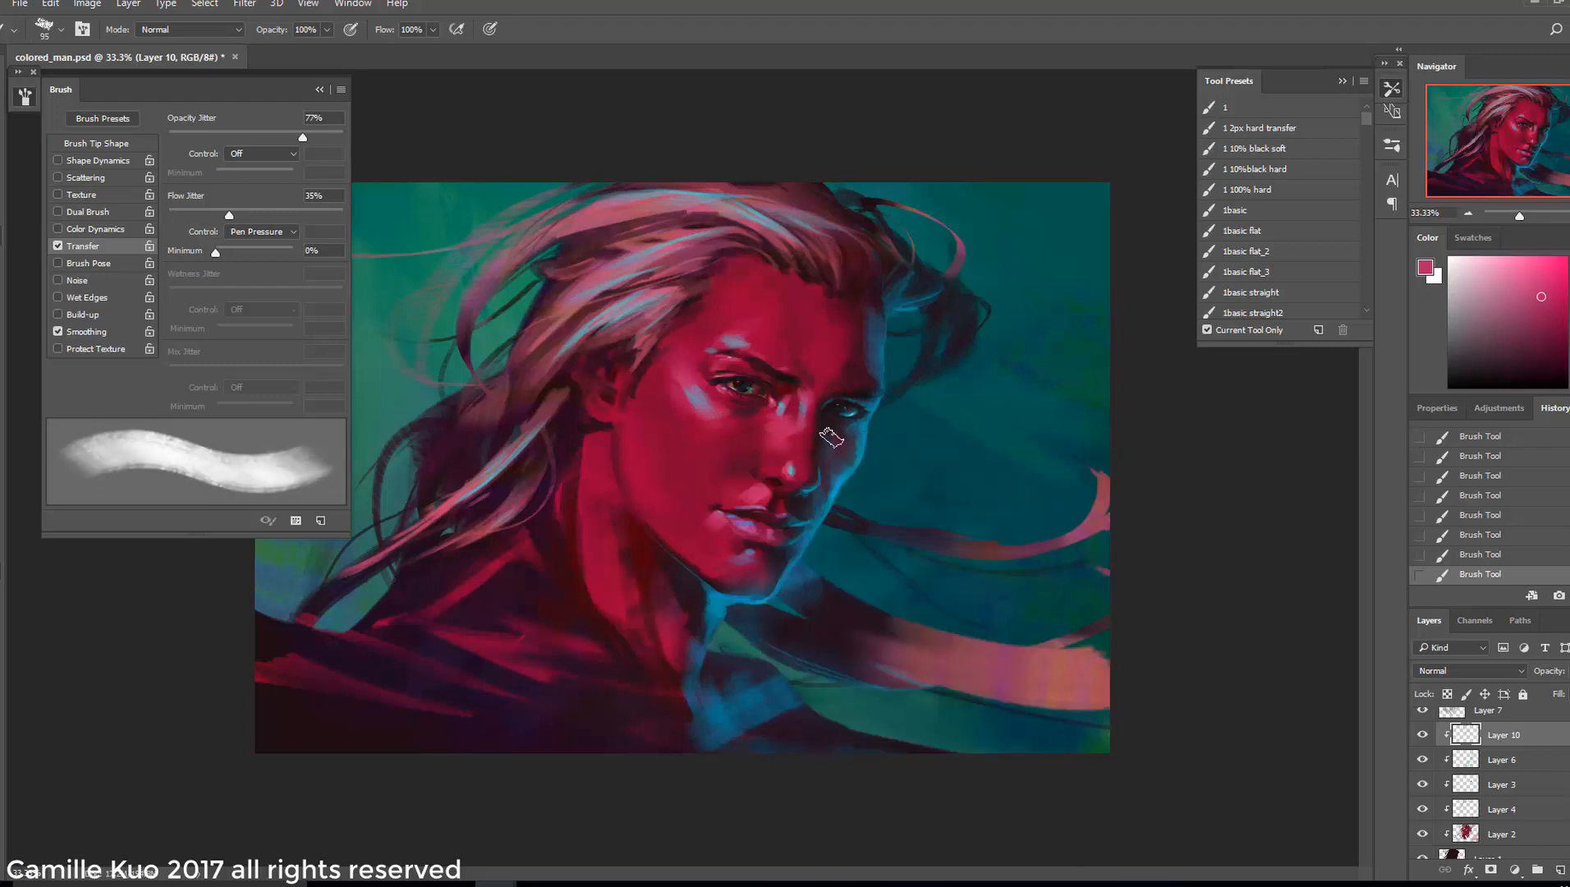
right_click(819, 422)
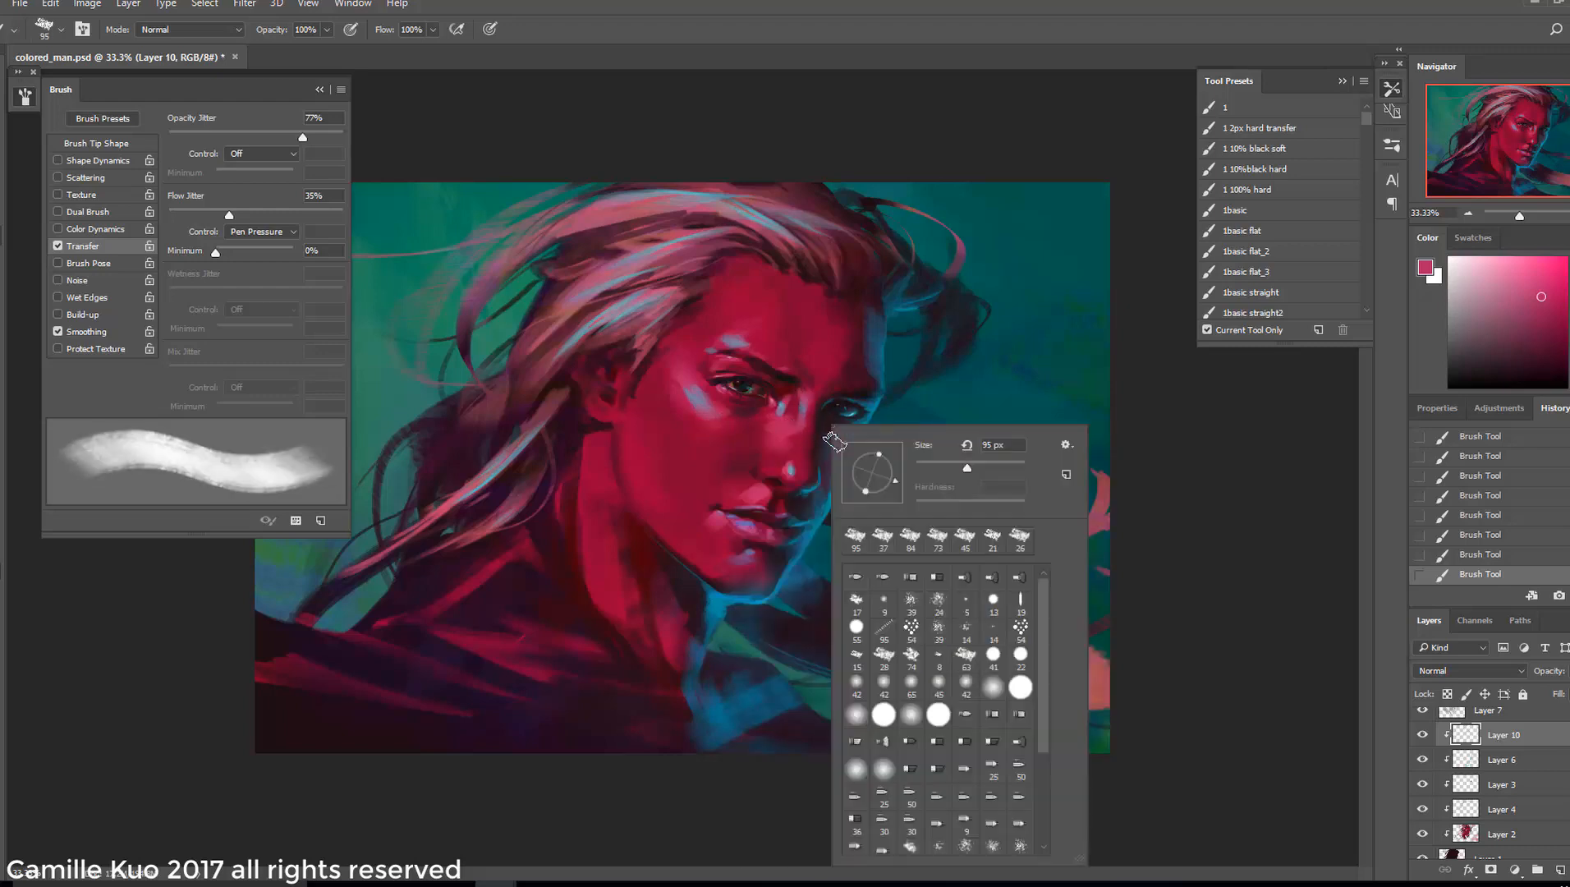
left_click(781, 428)
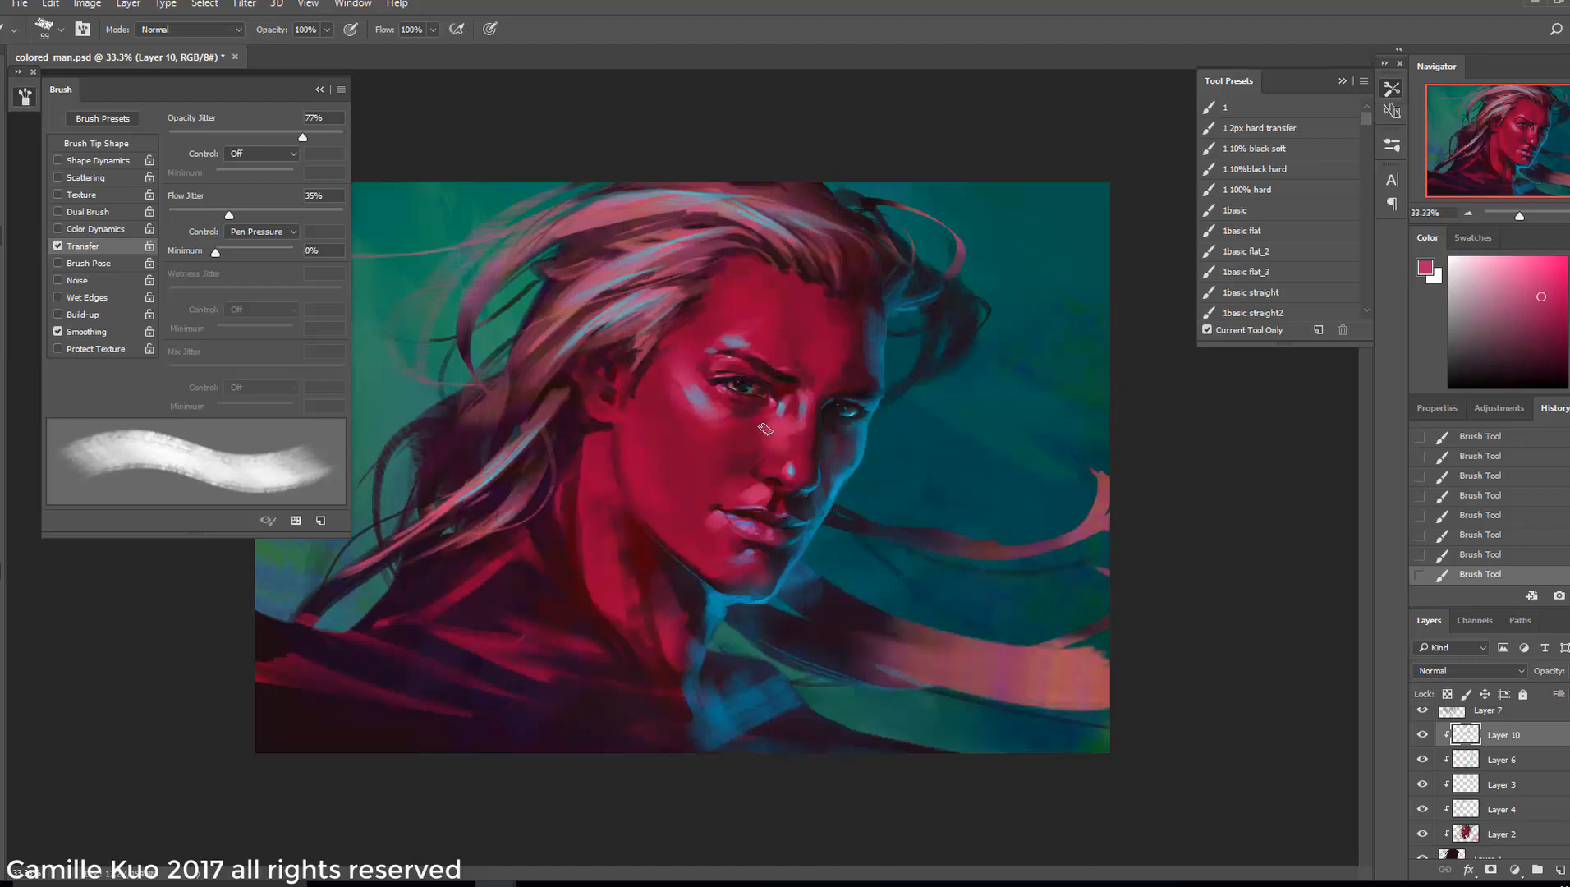
Undo the last strokes beside the nose and dab sampled cheek pink there with the brush reduced to 48 px
right_click(767, 417)
left_click_drag(841, 453, 832, 453)
left_click(737, 432)
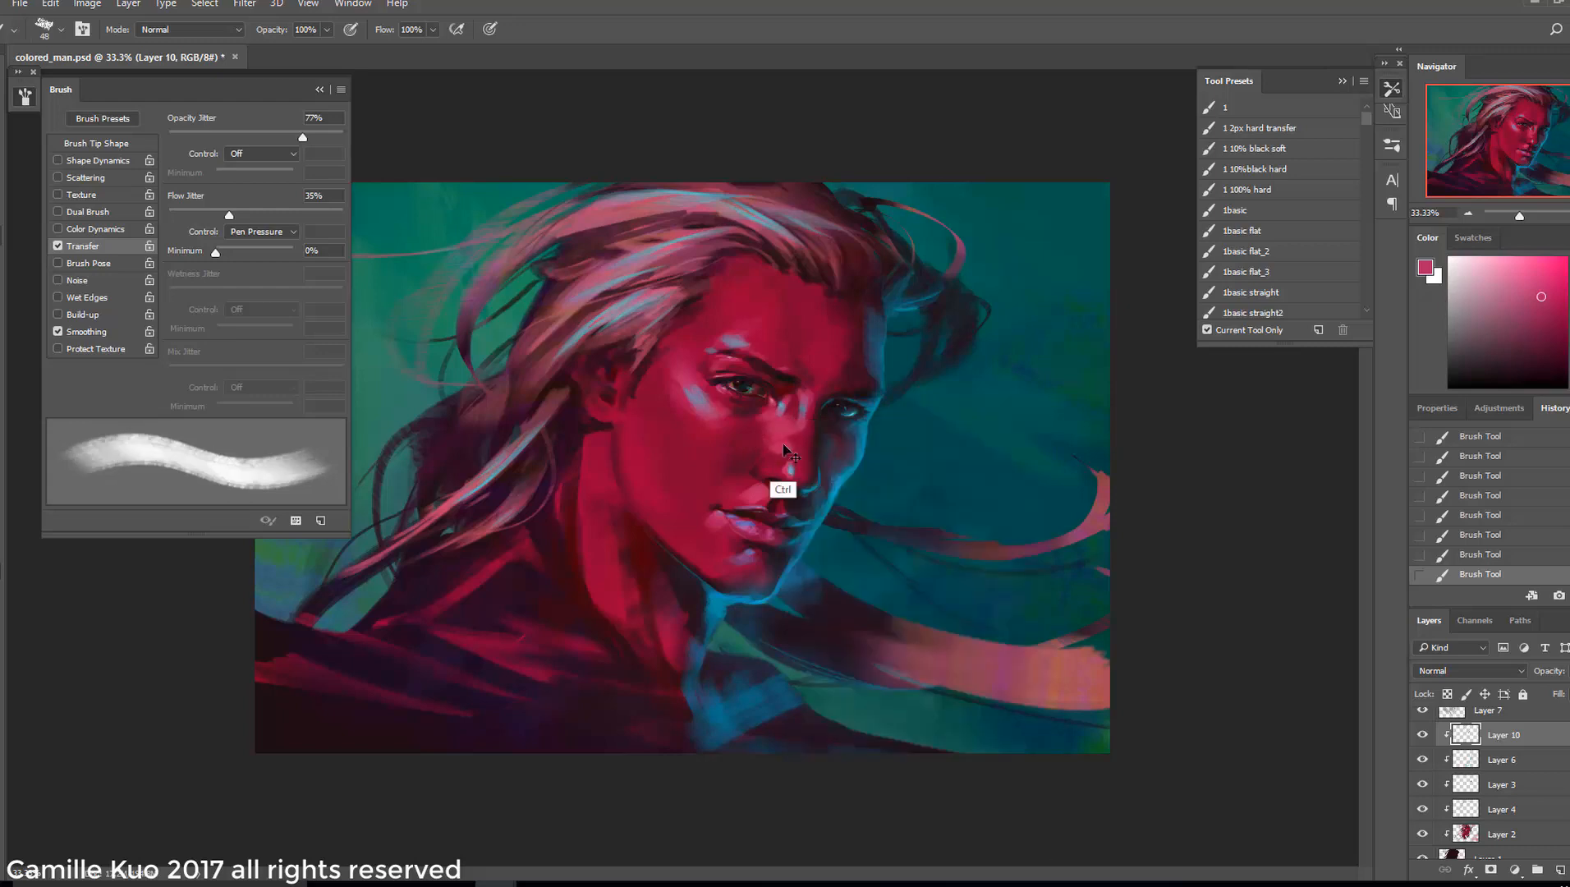
key("ctrl+alt+z")
key("ctrl+alt+z")
left_click(690, 428, "alt")
left_click_drag(775, 463, 769, 459)
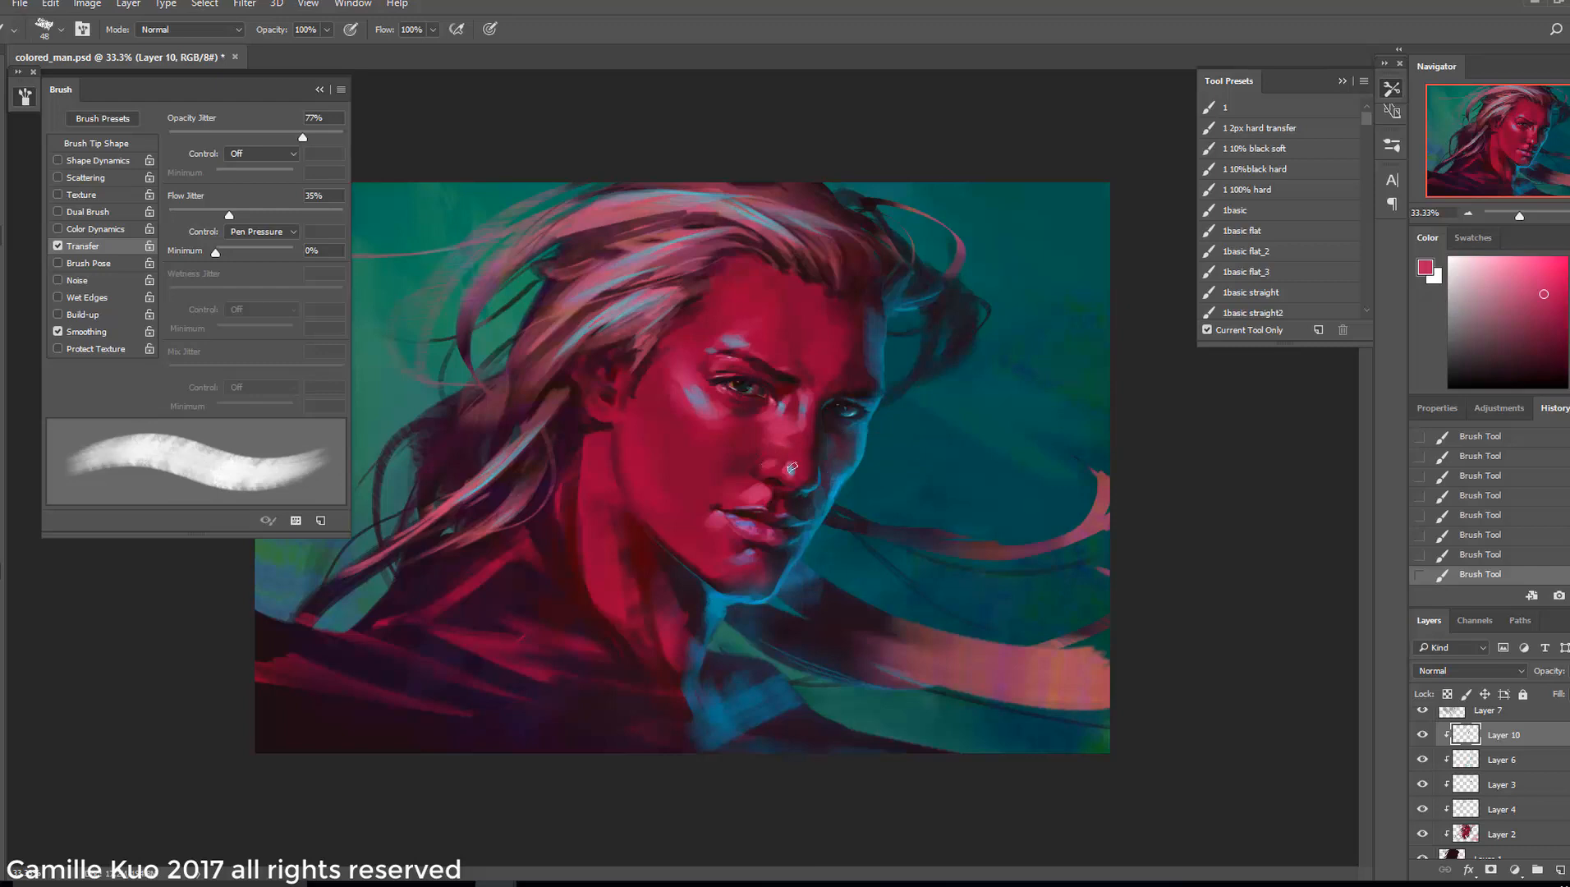
Touch up the nose and its bridge with skin tones sampled near the brow, nose, cheek and inner eye
left_click(809, 390, "alt")
left_click_drag(769, 457, 777, 468)
left_click(804, 471, "alt")
key("ctrl+minus")
left_click(723, 490, "alt")
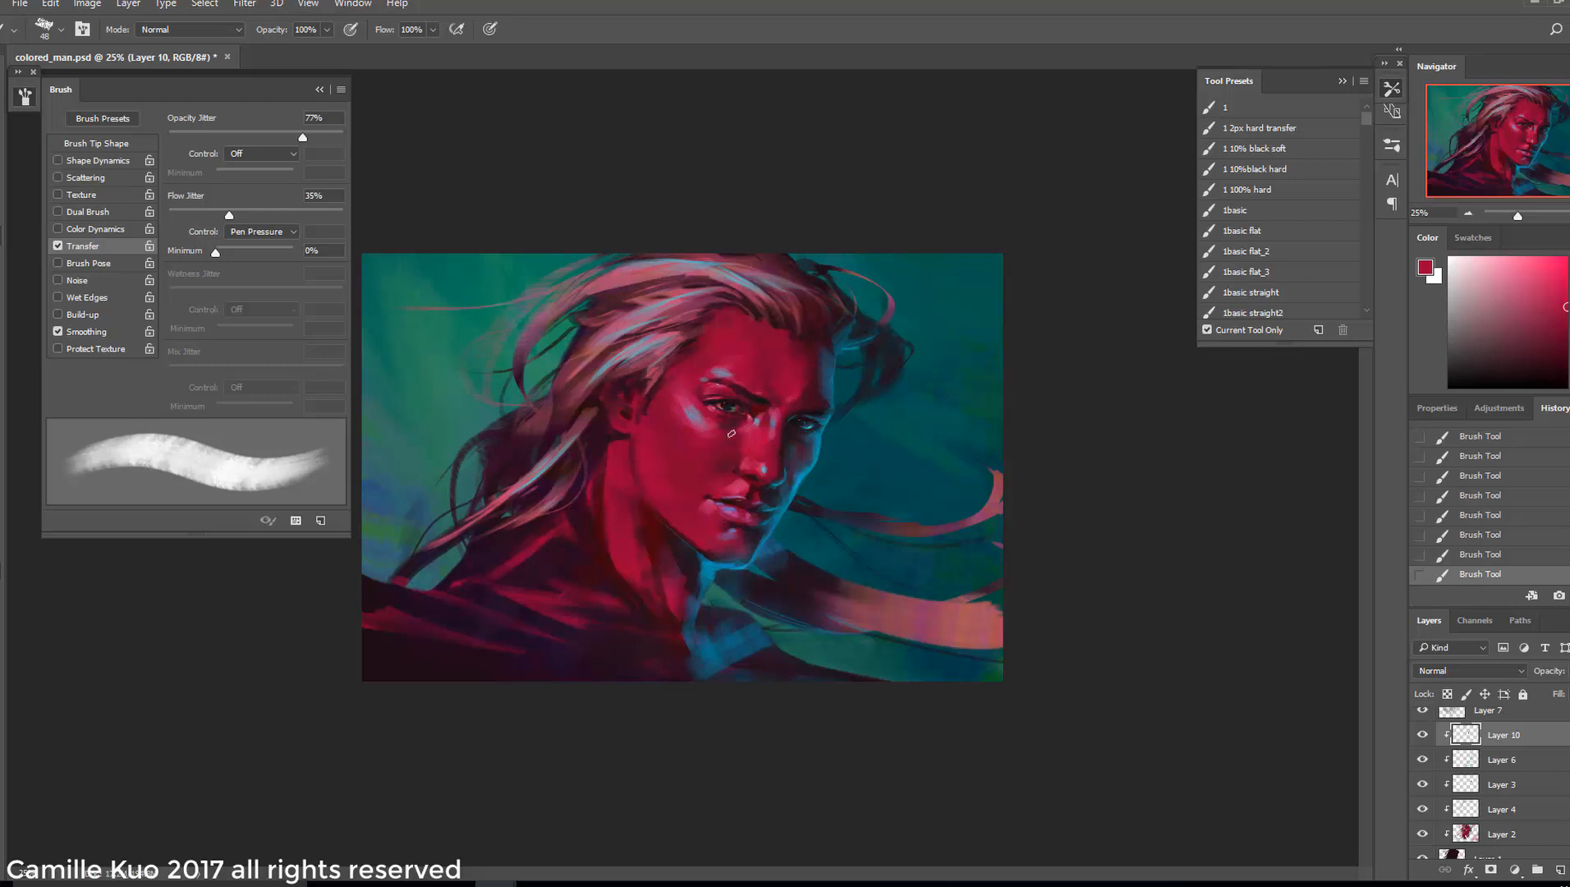
left_click(770, 409, "alt")
left_click(771, 402, "alt")
left_click(741, 405, "alt")
Paint sampled reds over the lower cheek and jaw with the textured brush enlarged to 152 px, stepping back unwanted strokes
right_click(794, 386)
left_click(868, 503)
double_click(878, 550)
right_click(788, 388)
double_click(869, 502)
left_click(713, 477, "alt")
left_click_drag(664, 476, 669, 501)
left_click(1482, 550)
left_click_drag(673, 490, 677, 508)
left_click(1481, 535)
left_click(694, 517, "alt")
left_click_drag(675, 502, 698, 532)
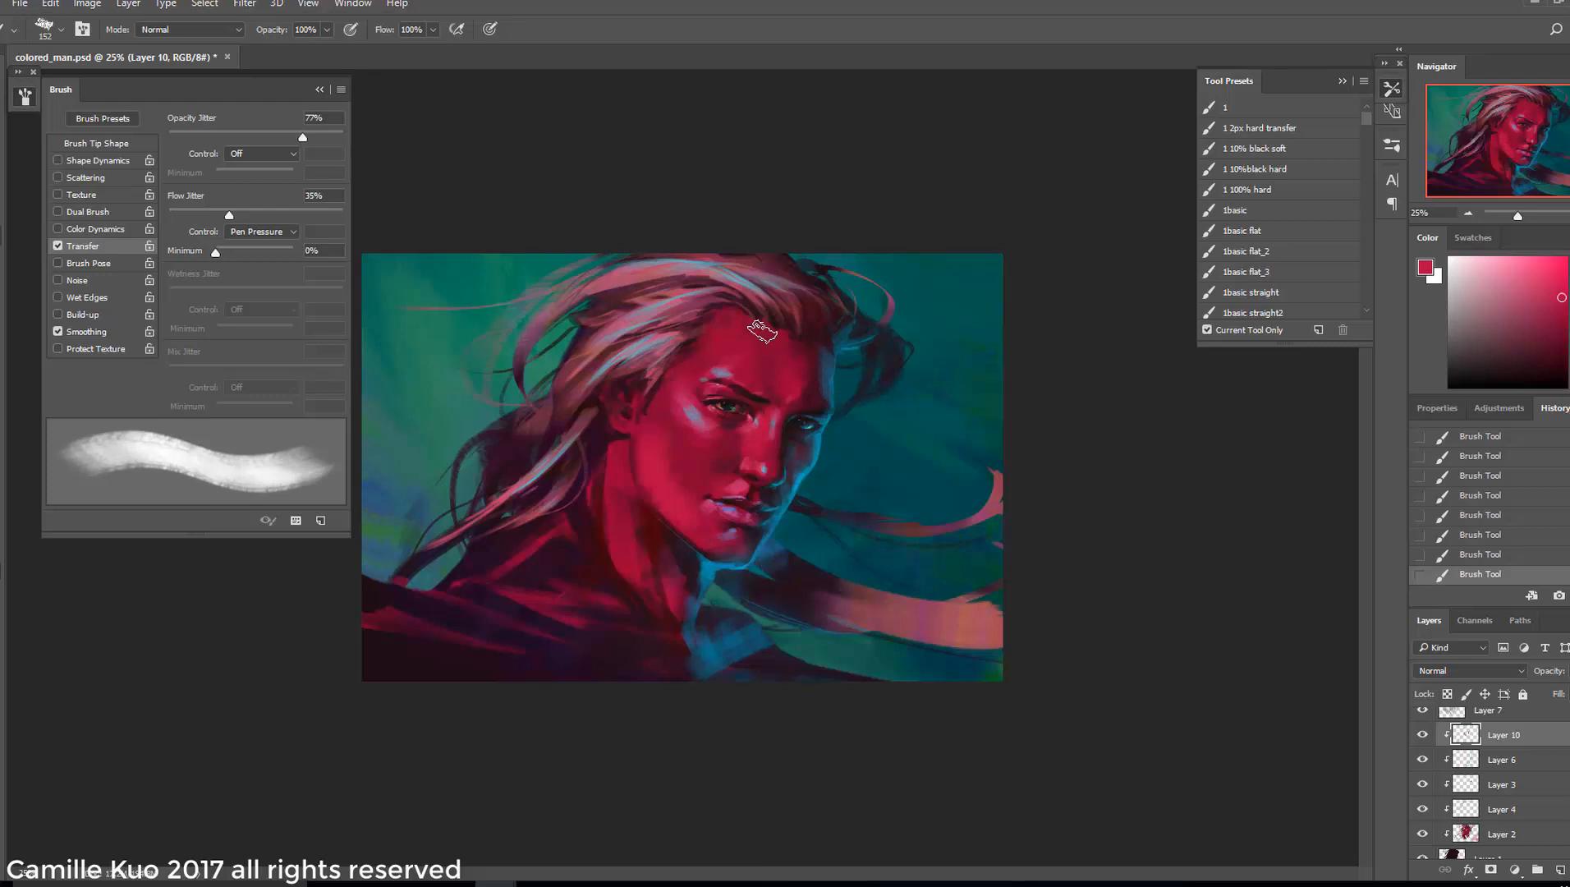
Blend bright pink over the forehead and towards the far brow with the brush reduced to 78 px
key("bracketleft")
key("bracketleft")
key("bracketleft")
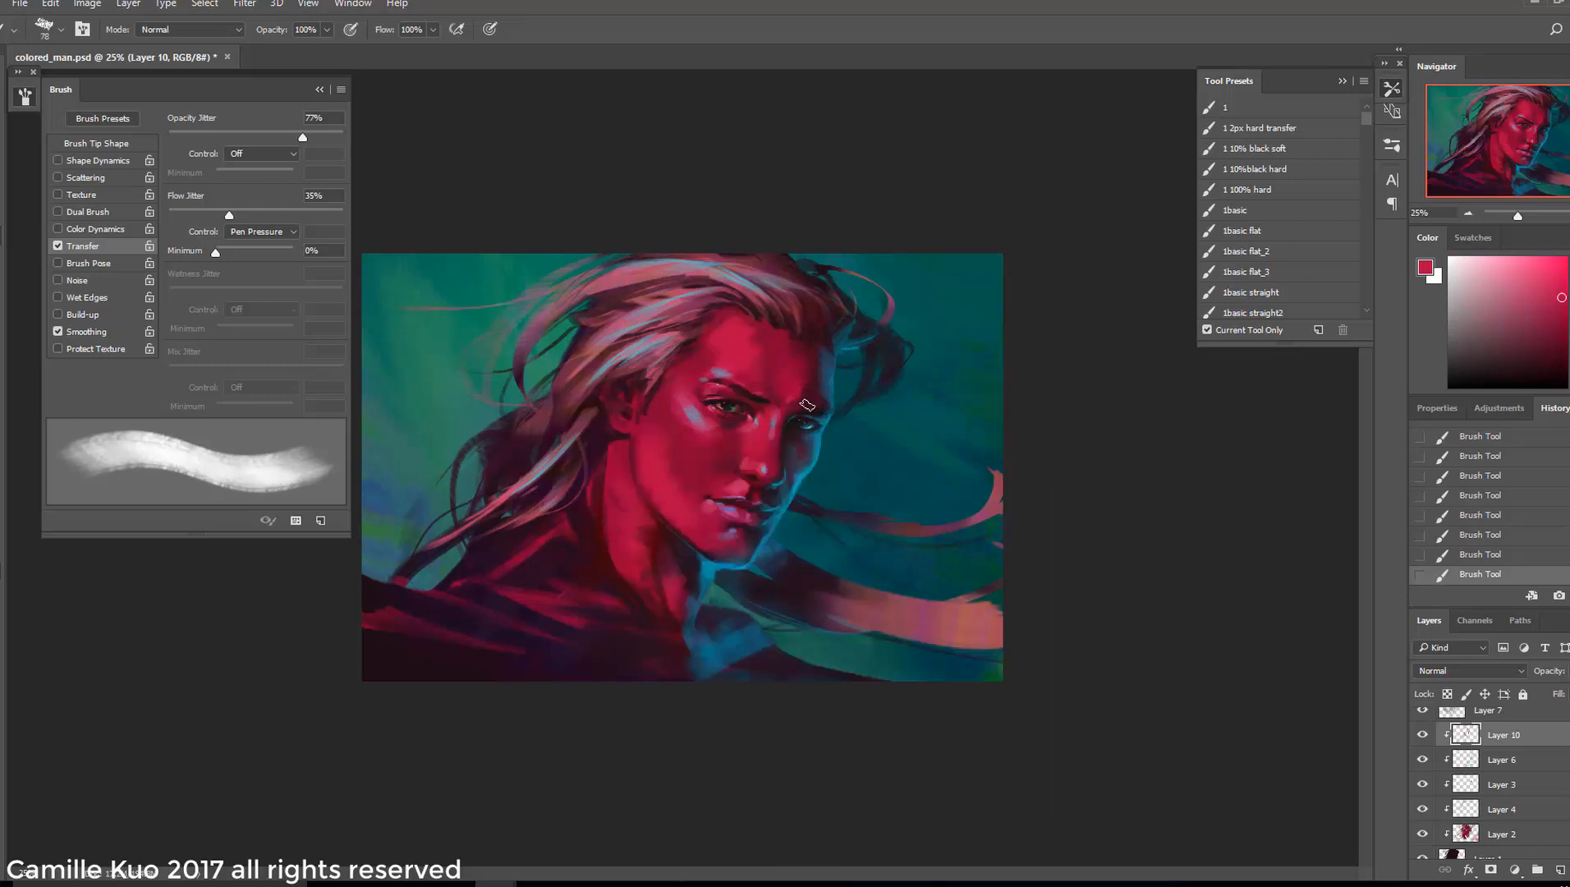
Sample the dark brow colour and paint fine strokes on the near eyebrow with a brush of about 32 px
left_click(760, 391, "alt")
key("bracketleft")
key("bracketleft")
key("bracketleft")
key("bracketleft")
right_click(776, 384)
left_click(857, 442)
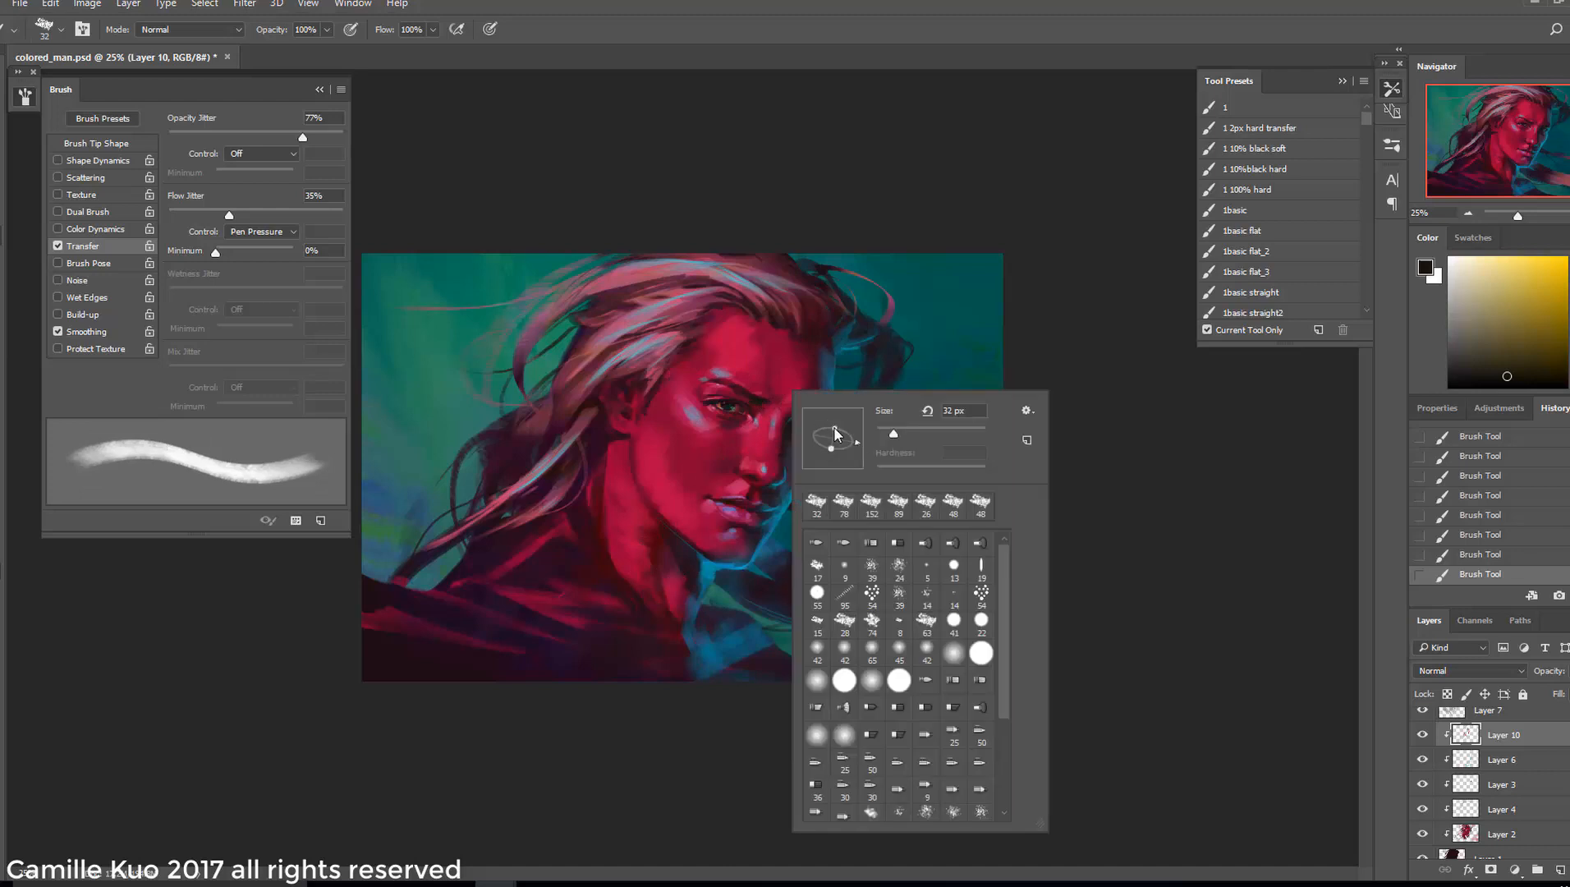
left_click(895, 432)
left_click(712, 377)
key("ctrl+alt+z")
key("ctrl+alt+z")
mouse_move(714, 379)
left_mouse_down()
mouse_move(746, 387)
mouse_move(730, 385)
left_mouse_up()
Try dark strokes along the near eyebrow with different brush tip angles and undo them
right_click(776, 390)
left_click(886, 440)
left_click(723, 381)
key("ctrl+alt+z")
key("ctrl+alt+z")
right_click(775, 394)
left_click(731, 384)
key("ctrl+alt+z")
key("ctrl+alt+z")
Retouch the near eyebrow and nose with tones sampled around the brow, nose bridge and cheek, enlarging the brush to 44 px
left_click(689, 397, "alt")
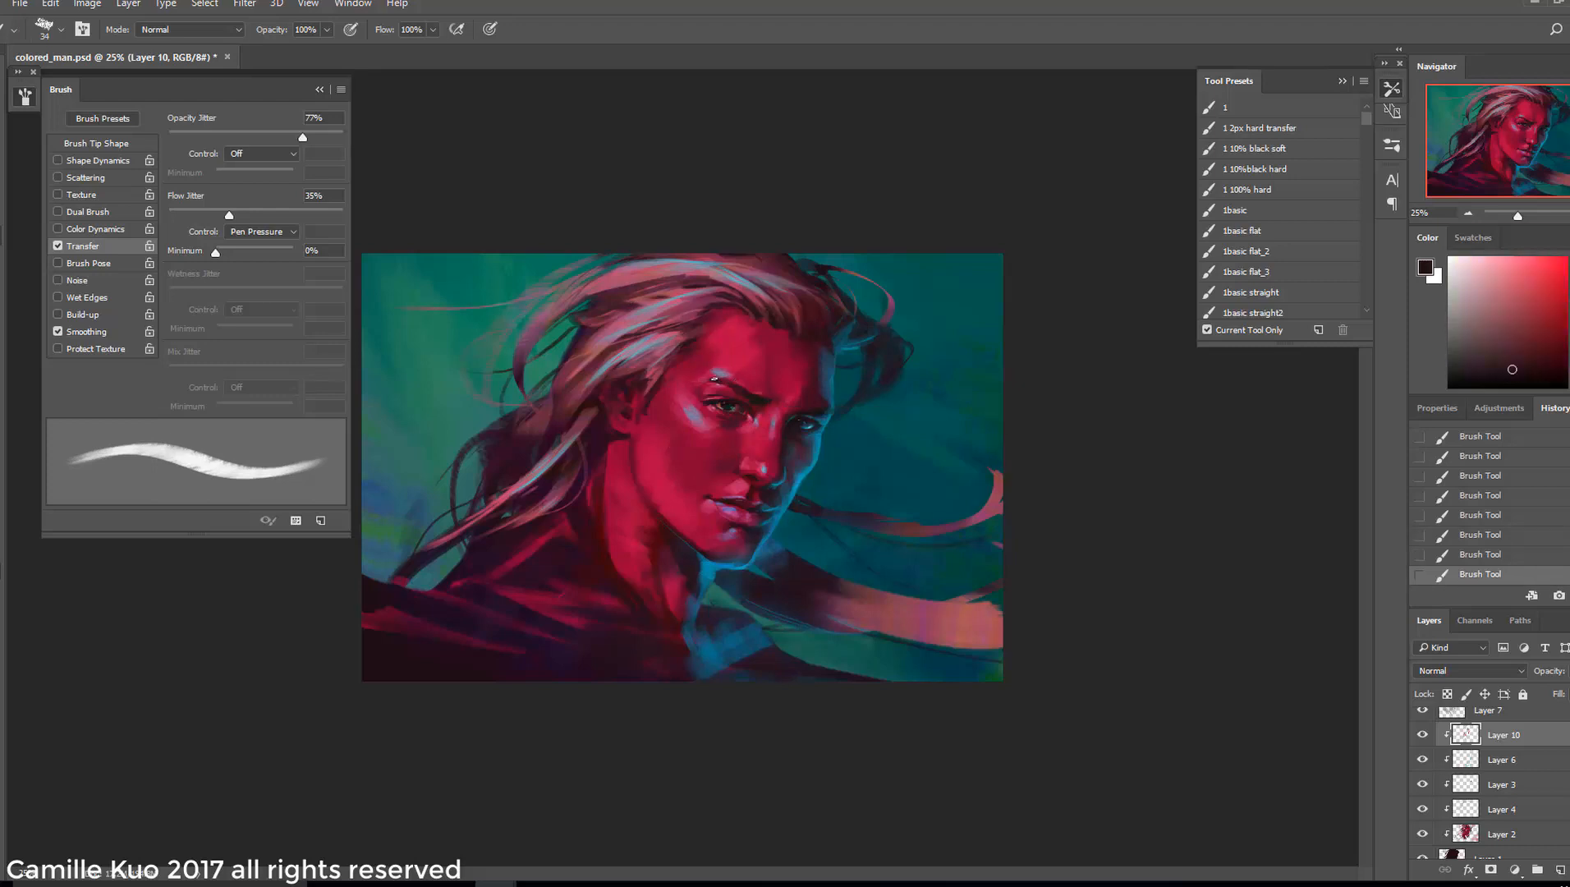
left_click(704, 387, "alt")
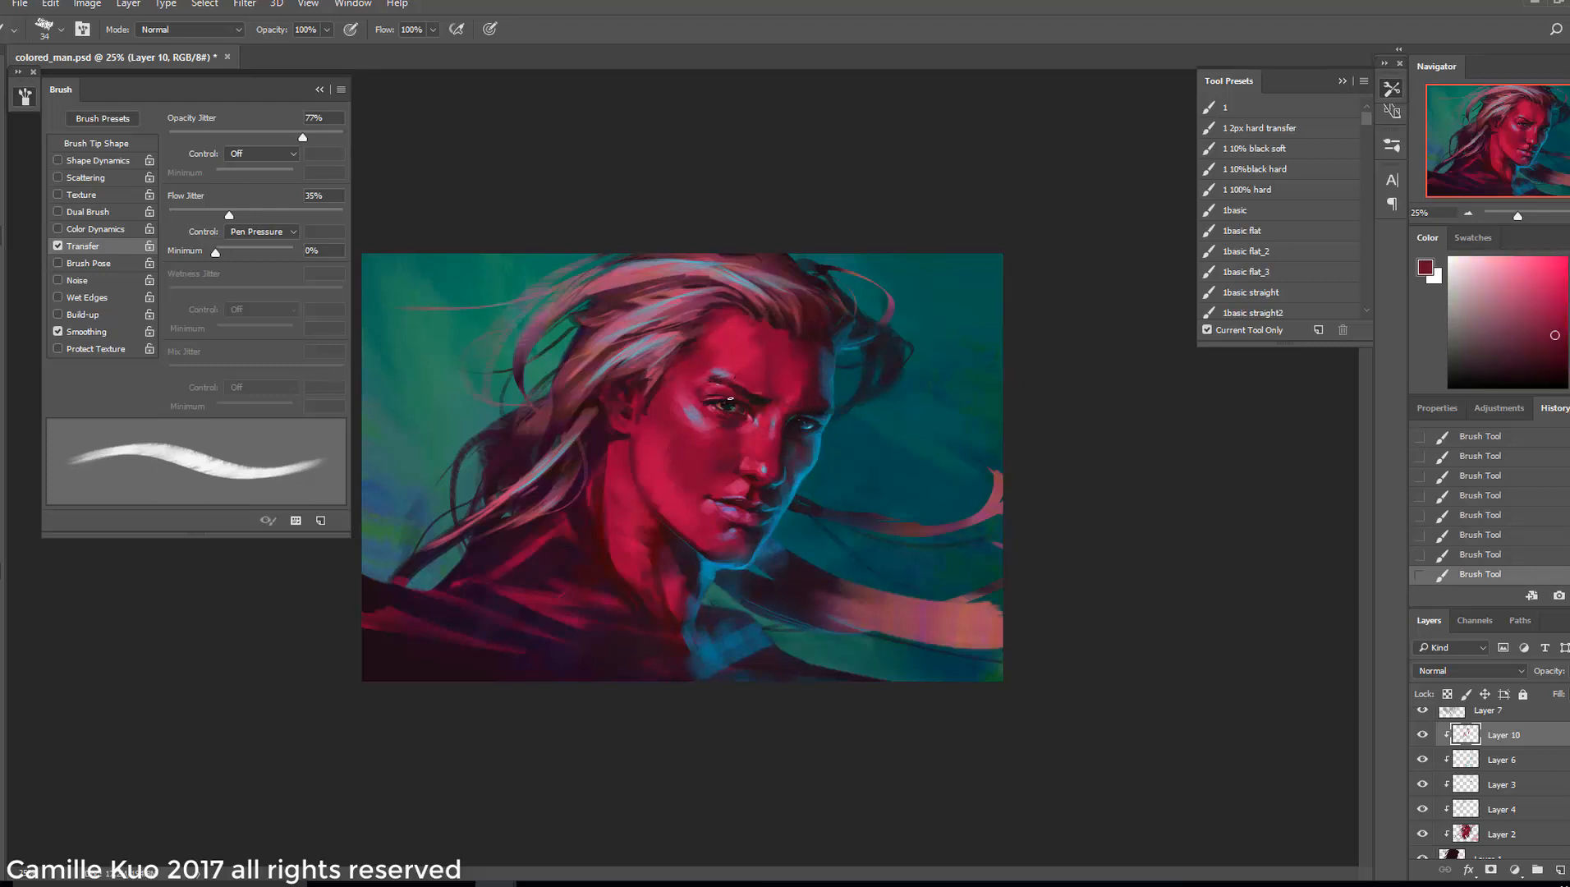
left_click(759, 413, "alt")
left_click(709, 483, "alt")
key("bracketright")
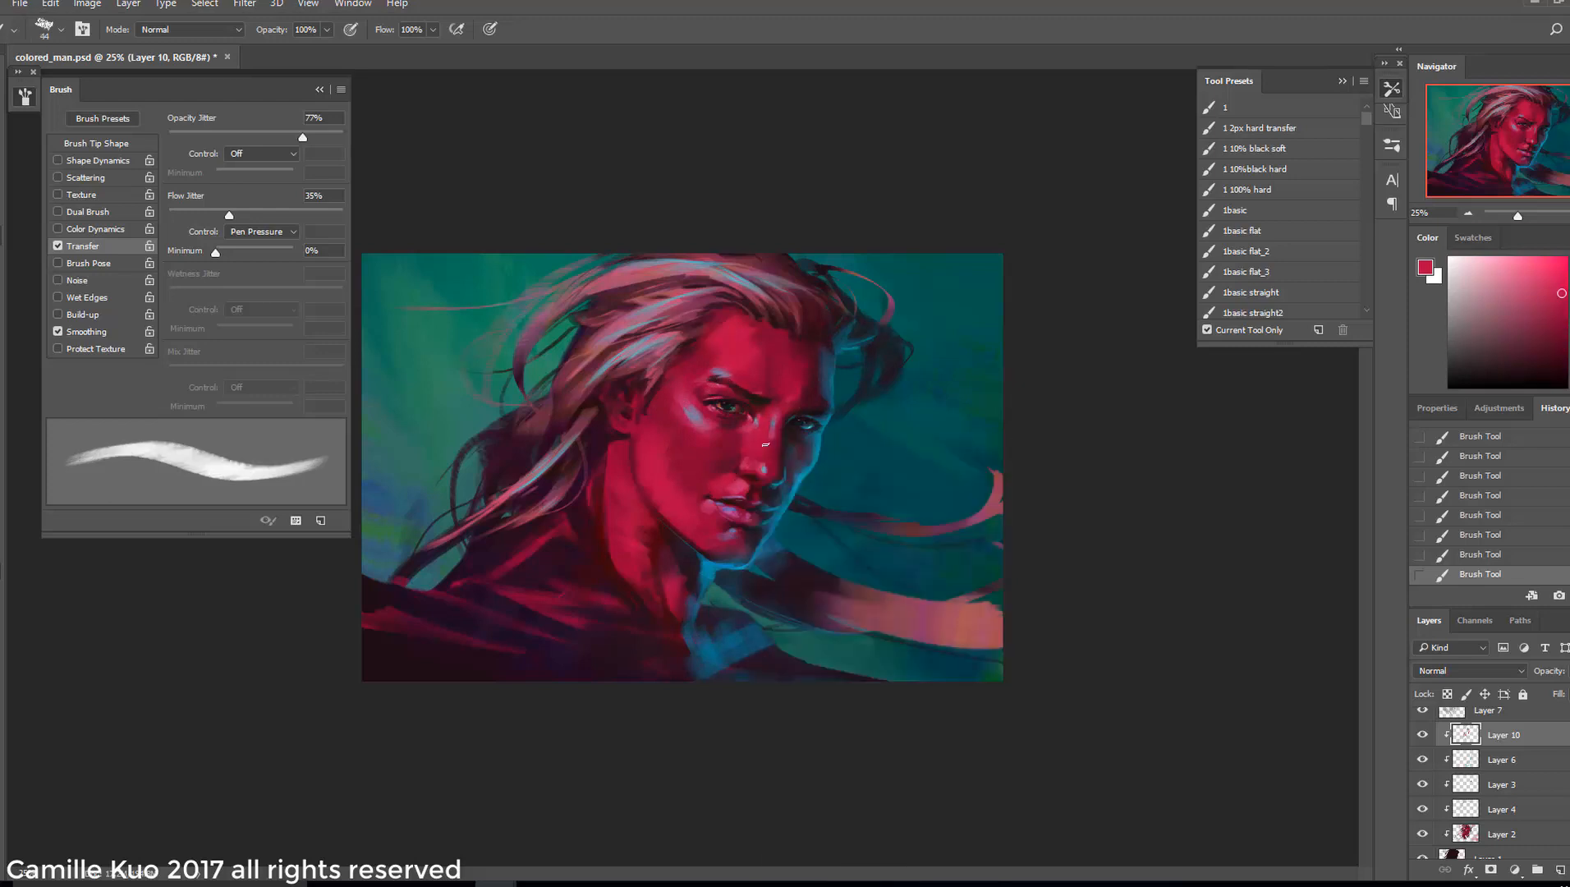
Re-angle and enlarge the textured brush up to 171 px and blend red sampled from the cheek towards the jaw
right_click(757, 503)
double_click(841, 505)
right_click(726, 492)
double_click(813, 567)
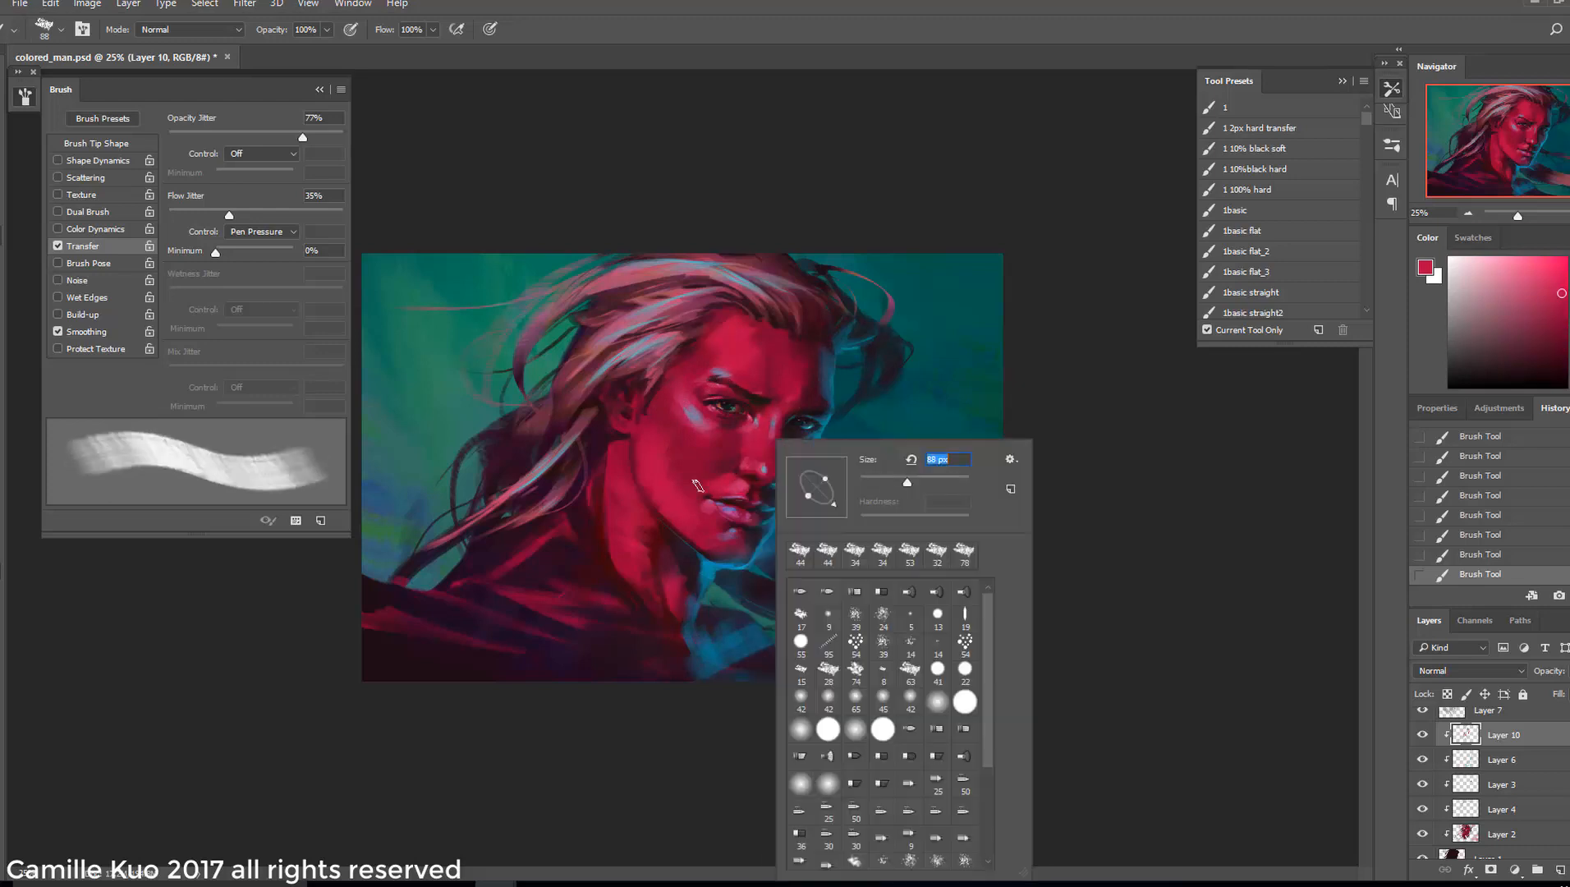
left_click(673, 456, "alt")
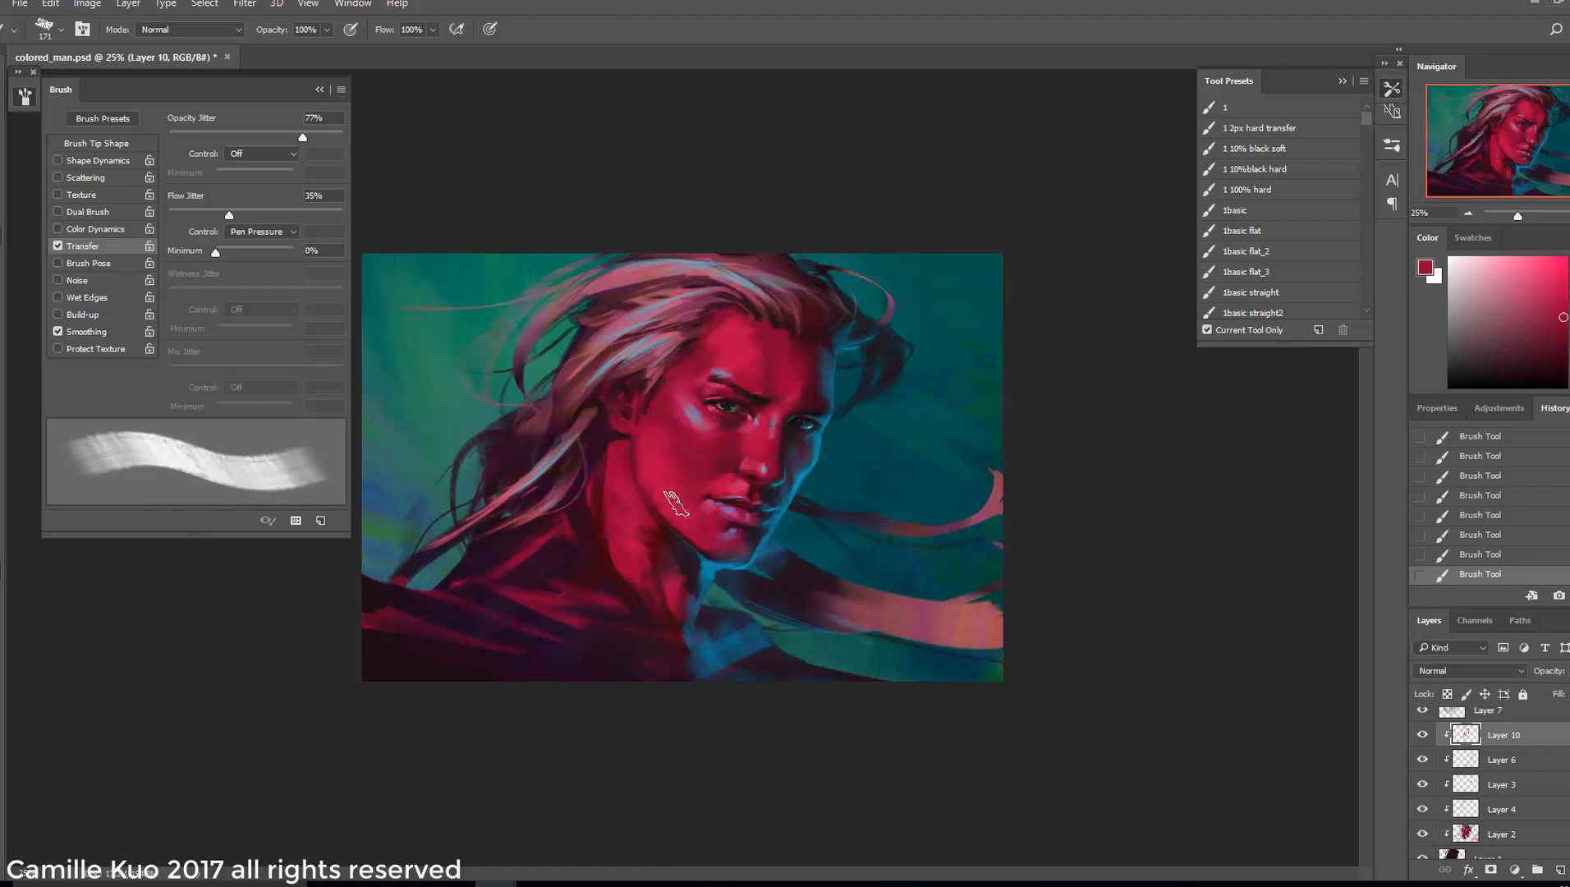
Soften the area above the far brow with sampled pink, using the brush at 88 px
right_click(866, 358)
double_click(921, 390)
left_click(783, 394, "alt")
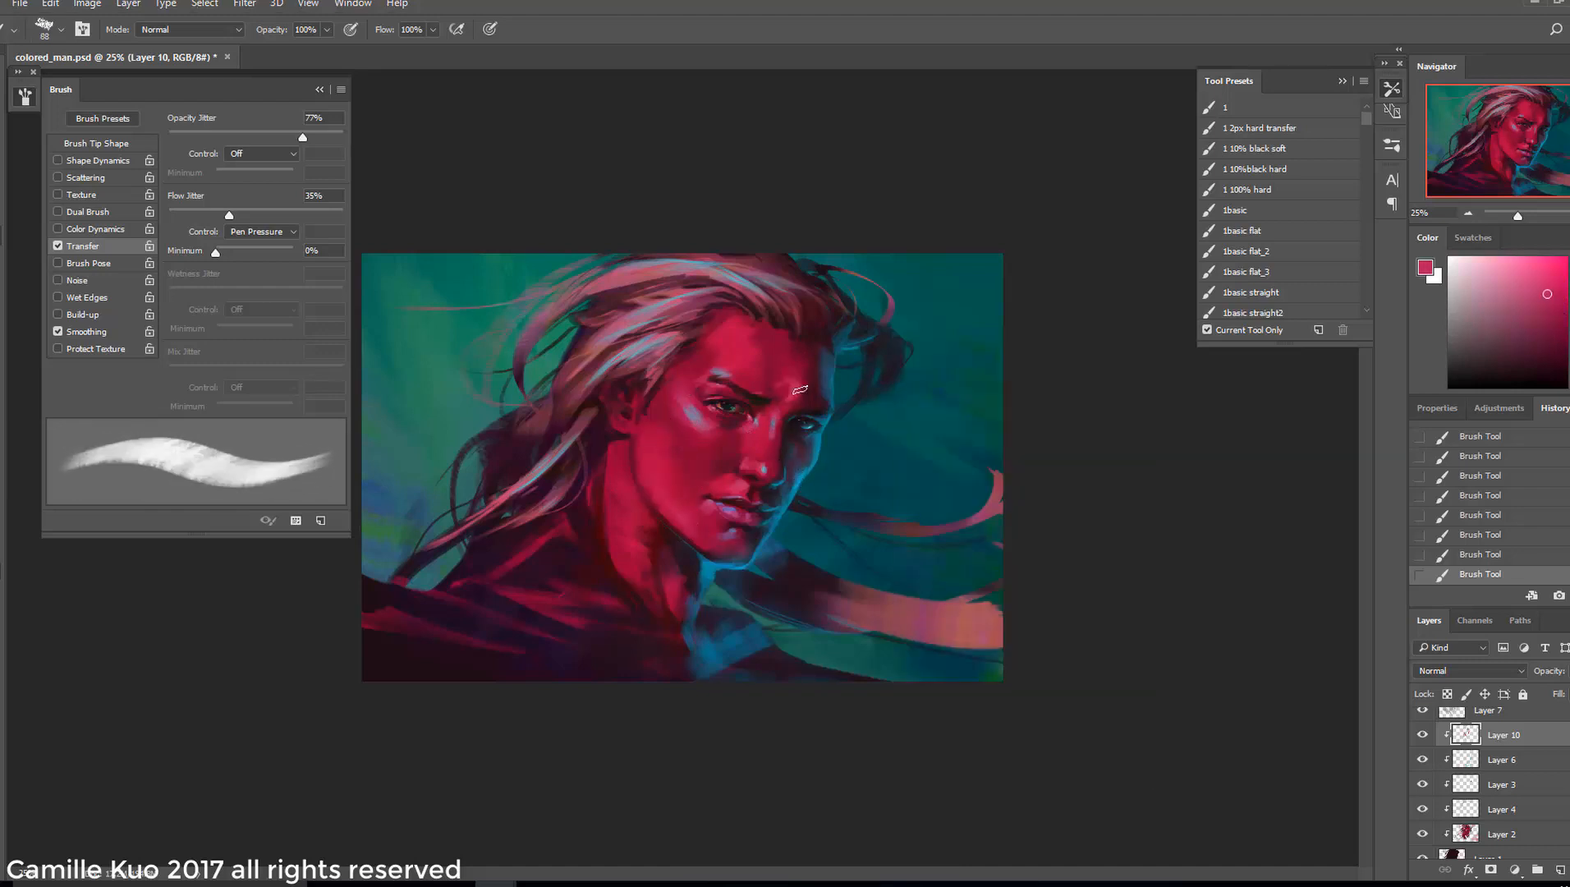
right_click(807, 376)
double_click(908, 614)
Check the effect of Layer 6, then smudge the hair strands above the temple and forehead with the Smudge tool
left_click(1422, 759)
left_click(1422, 760)
left_click(1, 347)
right_click(694, 314)
double_click(821, 566)
left_click(684, 302)
mouse_move(668, 298)
left_mouse_down()
mouse_move(657, 319)
mouse_move(694, 316)
left_mouse_up()
left_click_drag(724, 302, 710, 311)
left_click_drag(751, 293, 756, 297)
Re-angle the 124 px smudge tip and smudge the strands along the top of the hairline
right_click(756, 297)
left_click_drag(851, 367, 849, 390)
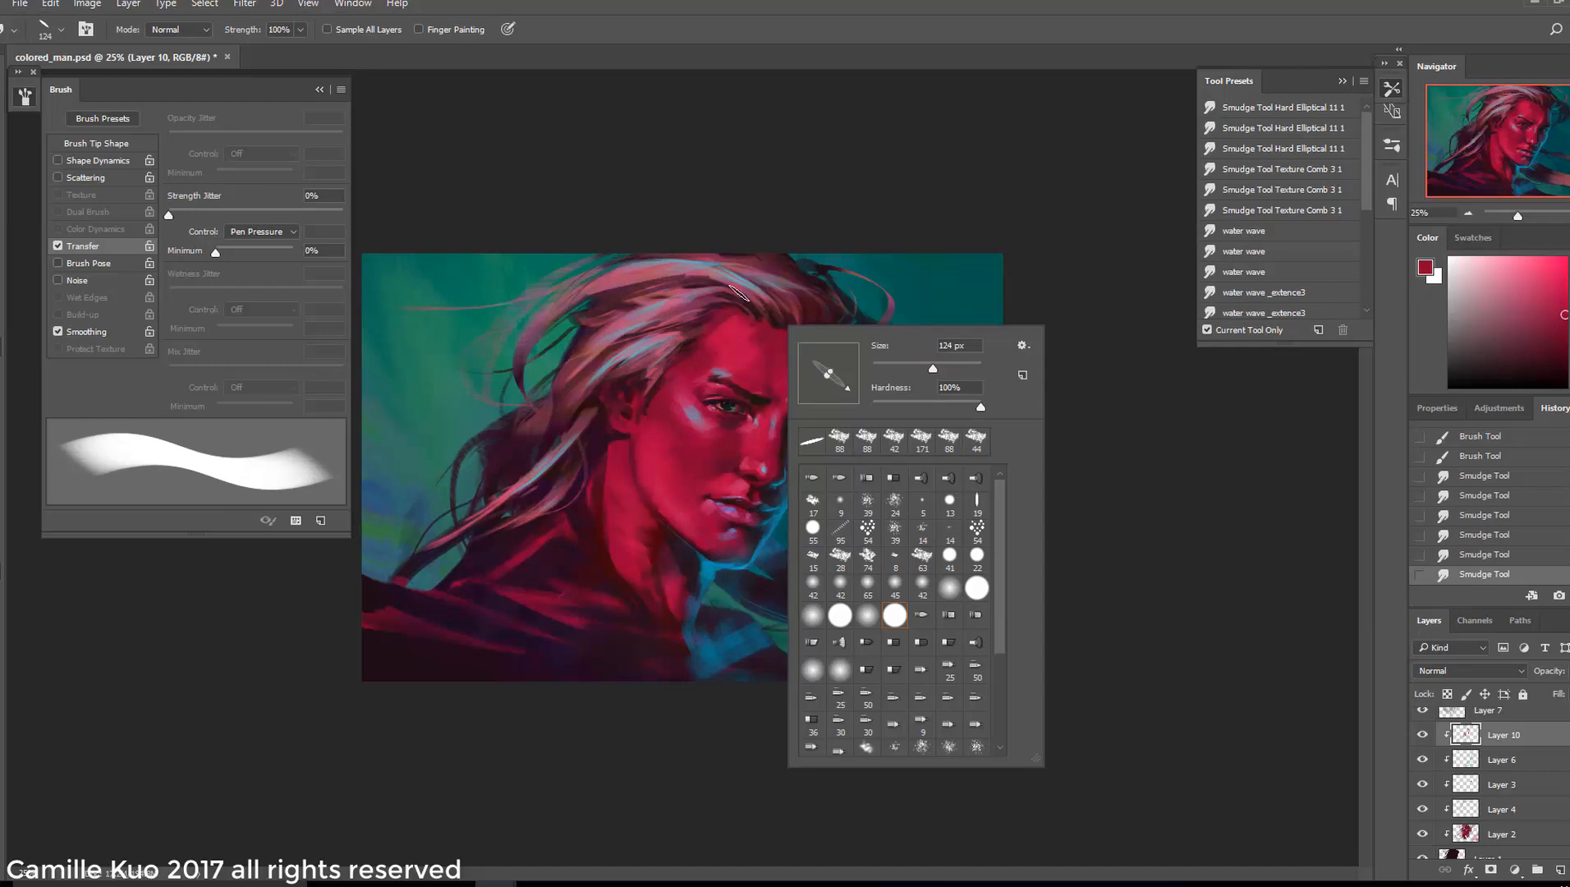
left_click(768, 307)
left_click_drag(733, 278, 767, 297)
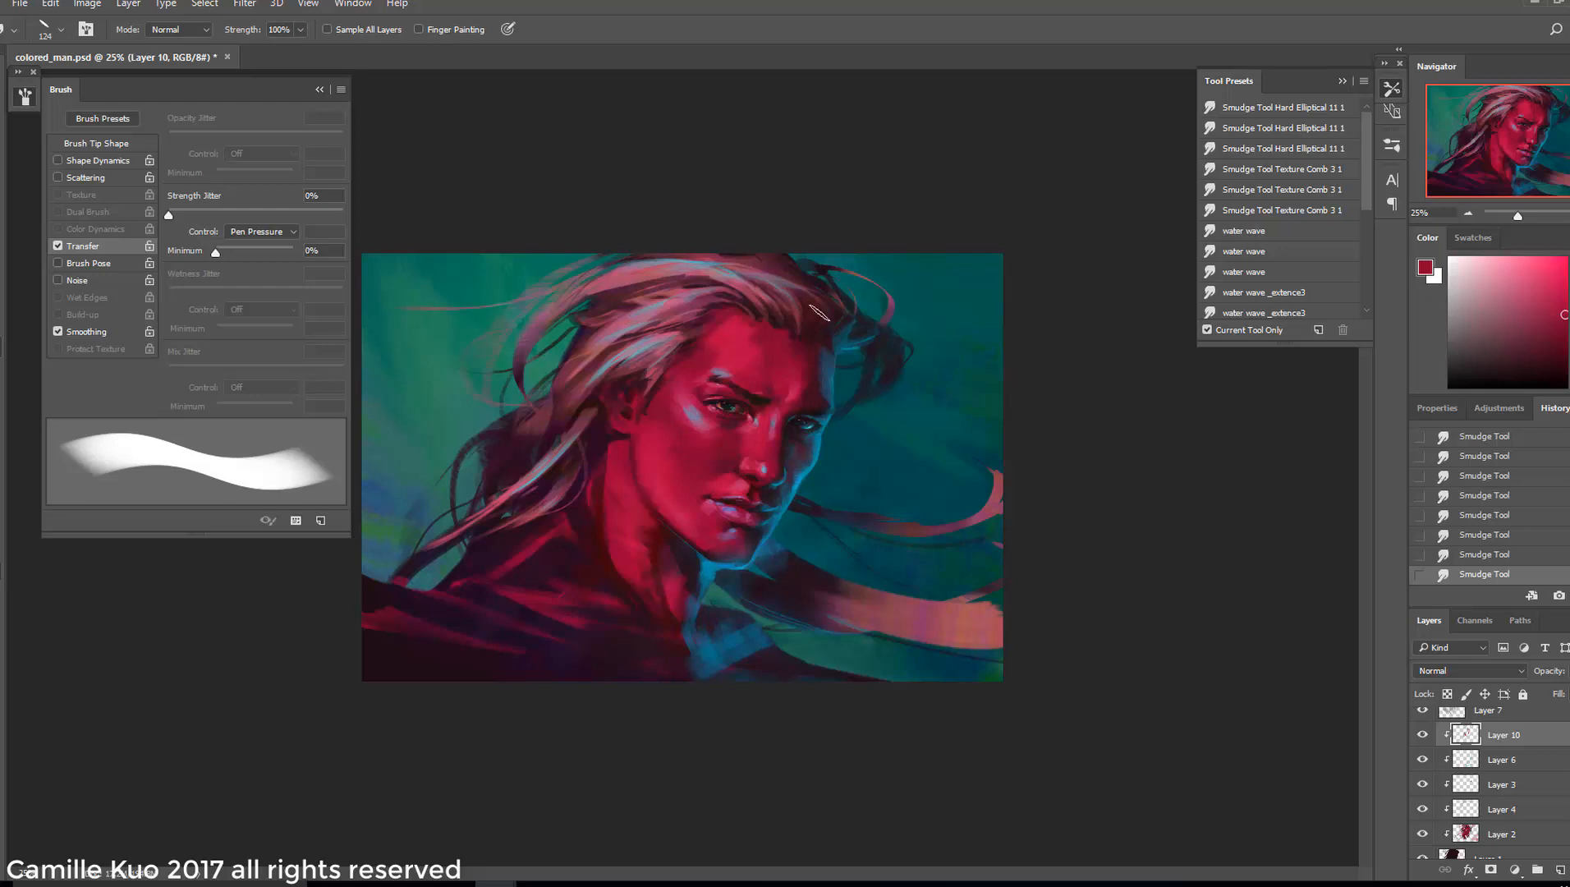
Return to the textured brush at 88 px and blend sampled reds over the cheek and jaw
key("b")
right_click(713, 440)
left_click(679, 466, "alt")
left_click_drag(705, 490, 696, 507)
mouse_move(690, 477)
left_mouse_down()
mouse_move(682, 468)
mouse_move(698, 506)
left_mouse_up()
left_click(698, 504, "alt")
left_click_drag(703, 492, 704, 512)
left_click_drag(642, 456, 647, 473)
left_click_drag(730, 478, 735, 470)
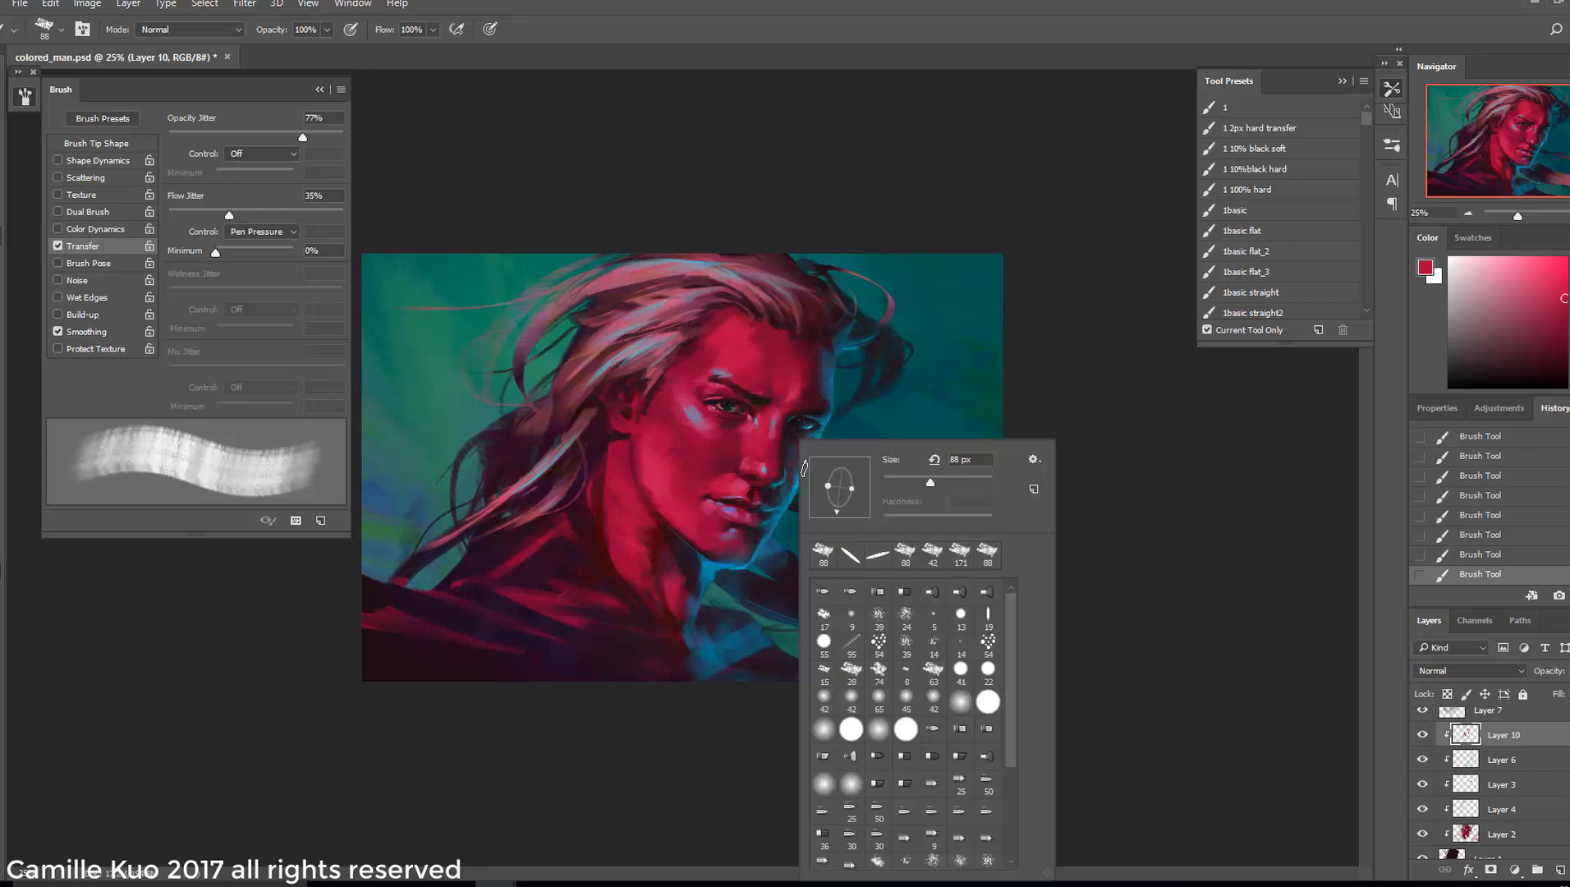
Reduce the brush to 58 px and compare the face with and without the last stroke
key("bracketleft")
key("bracketleft")
key("bracketleft")
key("ctrl+z")
key("ctrl+z")
key("ctrl+z")
key("ctrl+z")
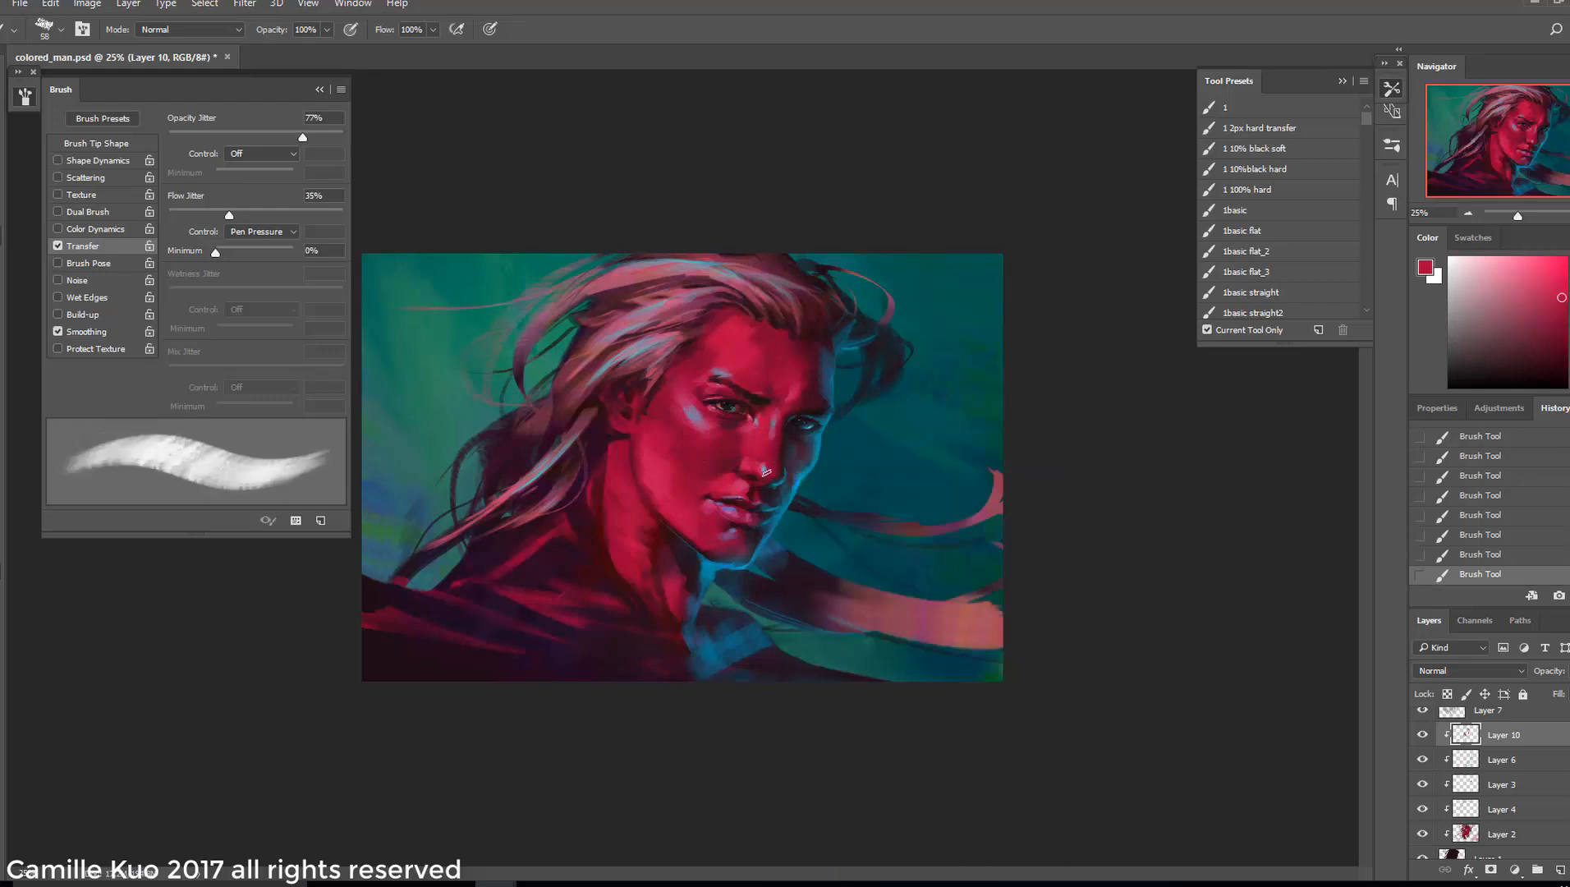
Sample reds around the nostril and dab them below the nose with the re-angled 58 px brush, undoing a stray stroke
left_click(754, 486, "alt")
left_click(762, 475, "alt")
right_click(763, 477)
left_click(831, 475)
left_click(760, 487)
left_click(1416, 514)
key("ctrl+z")
right_click(773, 454)
left_click(825, 472)
left_click(777, 367)
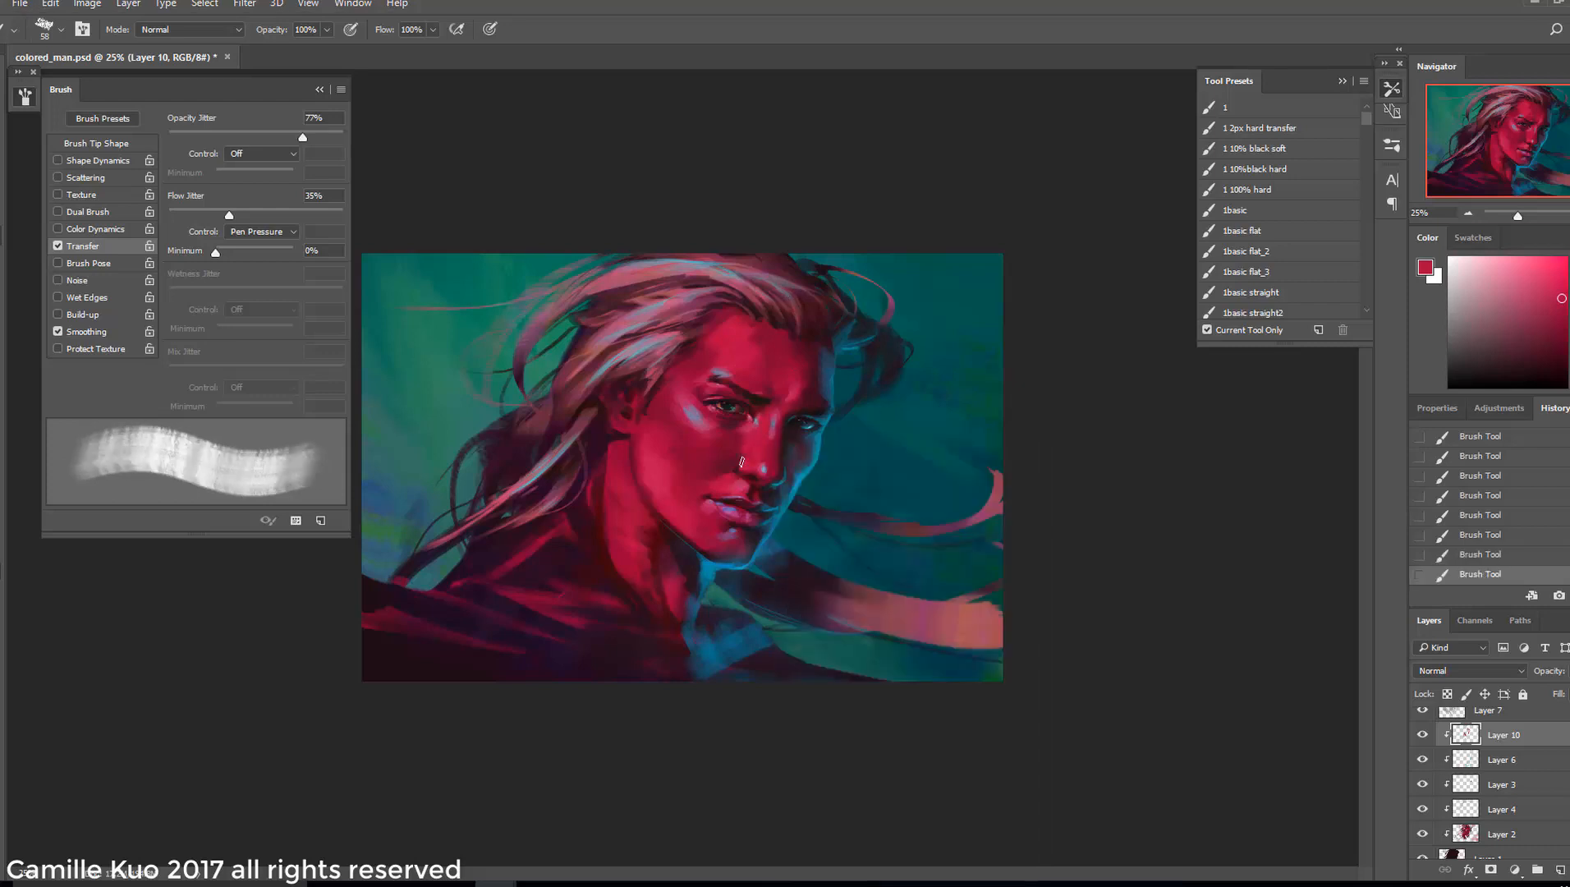
Shade the side of the nose with red sampled beside its bridge, using the brush at 44 px
left_click(748, 438, "alt")
right_click(754, 440)
left_click(821, 473)
left_click(745, 467)
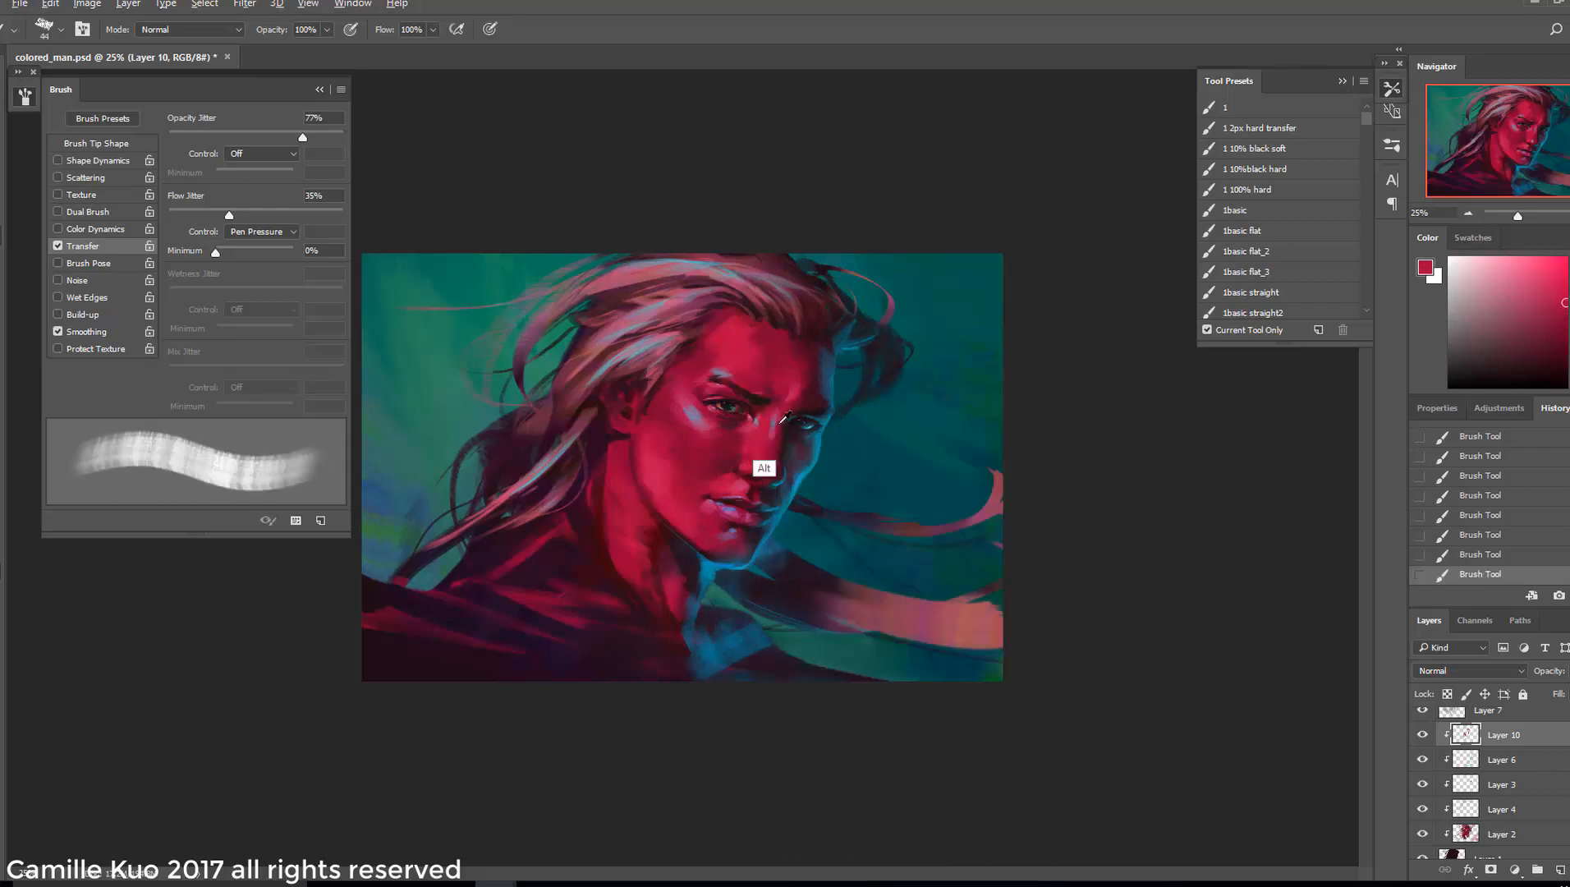
Undo the last nose stroke and repaint the nose tip with sampled colour, varying the brush tip angle
left_click(764, 453, "alt")
key("ctrl+z")
right_click(765, 447)
left_click(834, 474)
left_click(765, 476)
left_click_drag(766, 473, 764, 483)
right_click(754, 472)
left_click(838, 482)
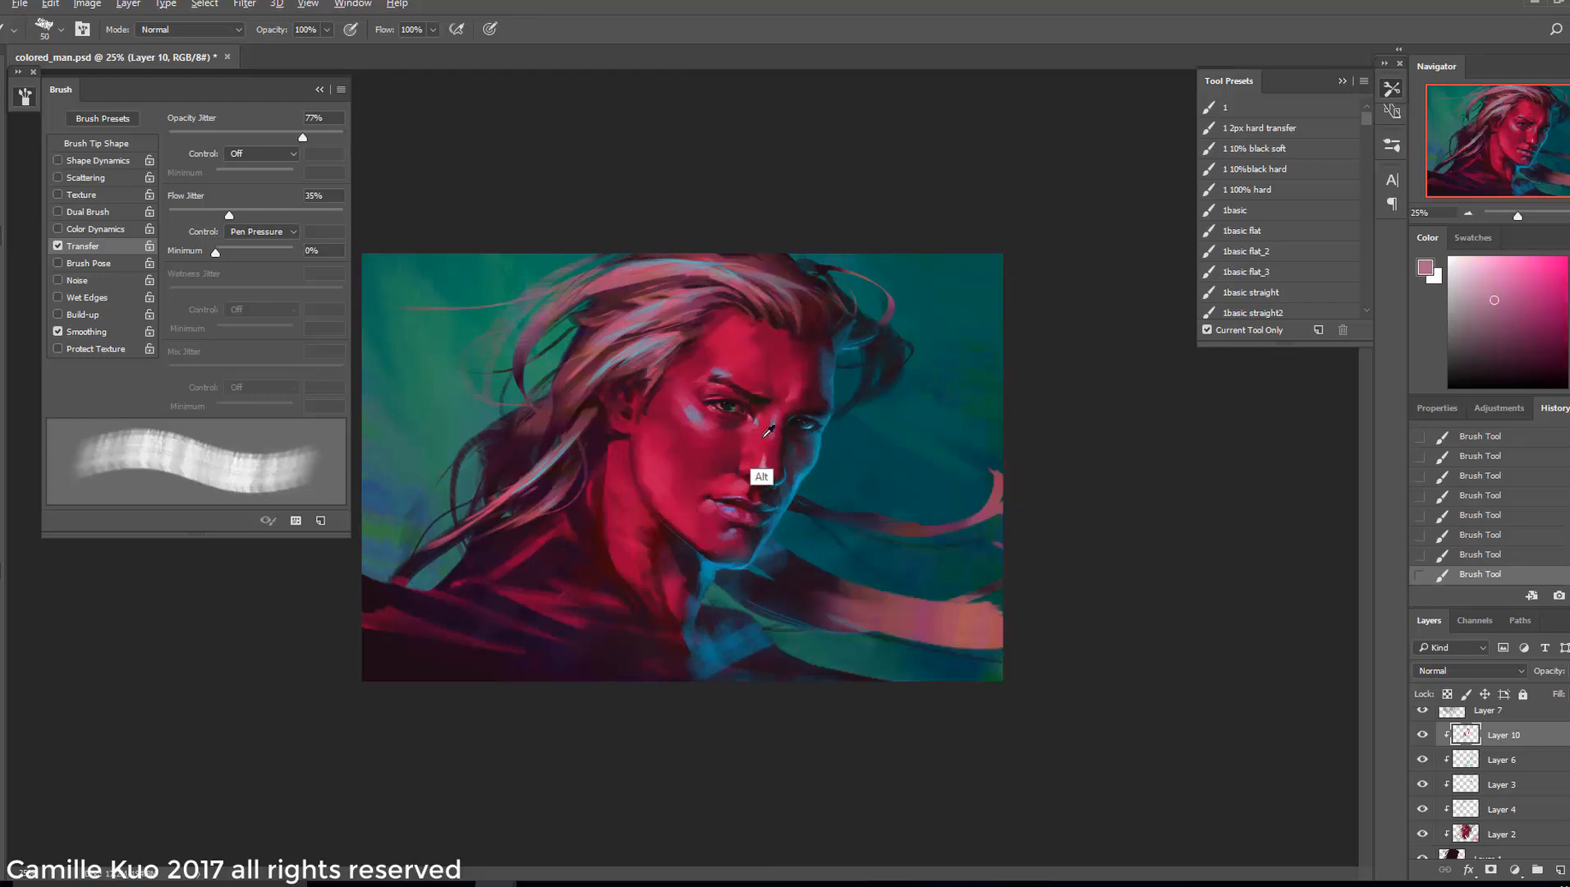
Refine the nostril and underside of the nose with sampled tones, using the re-angled 50 px brush
left_click(757, 476)
left_click(756, 470, "alt")
right_click(757, 471)
left_click(849, 483)
left_click(763, 481)
left_click(774, 453, "alt")
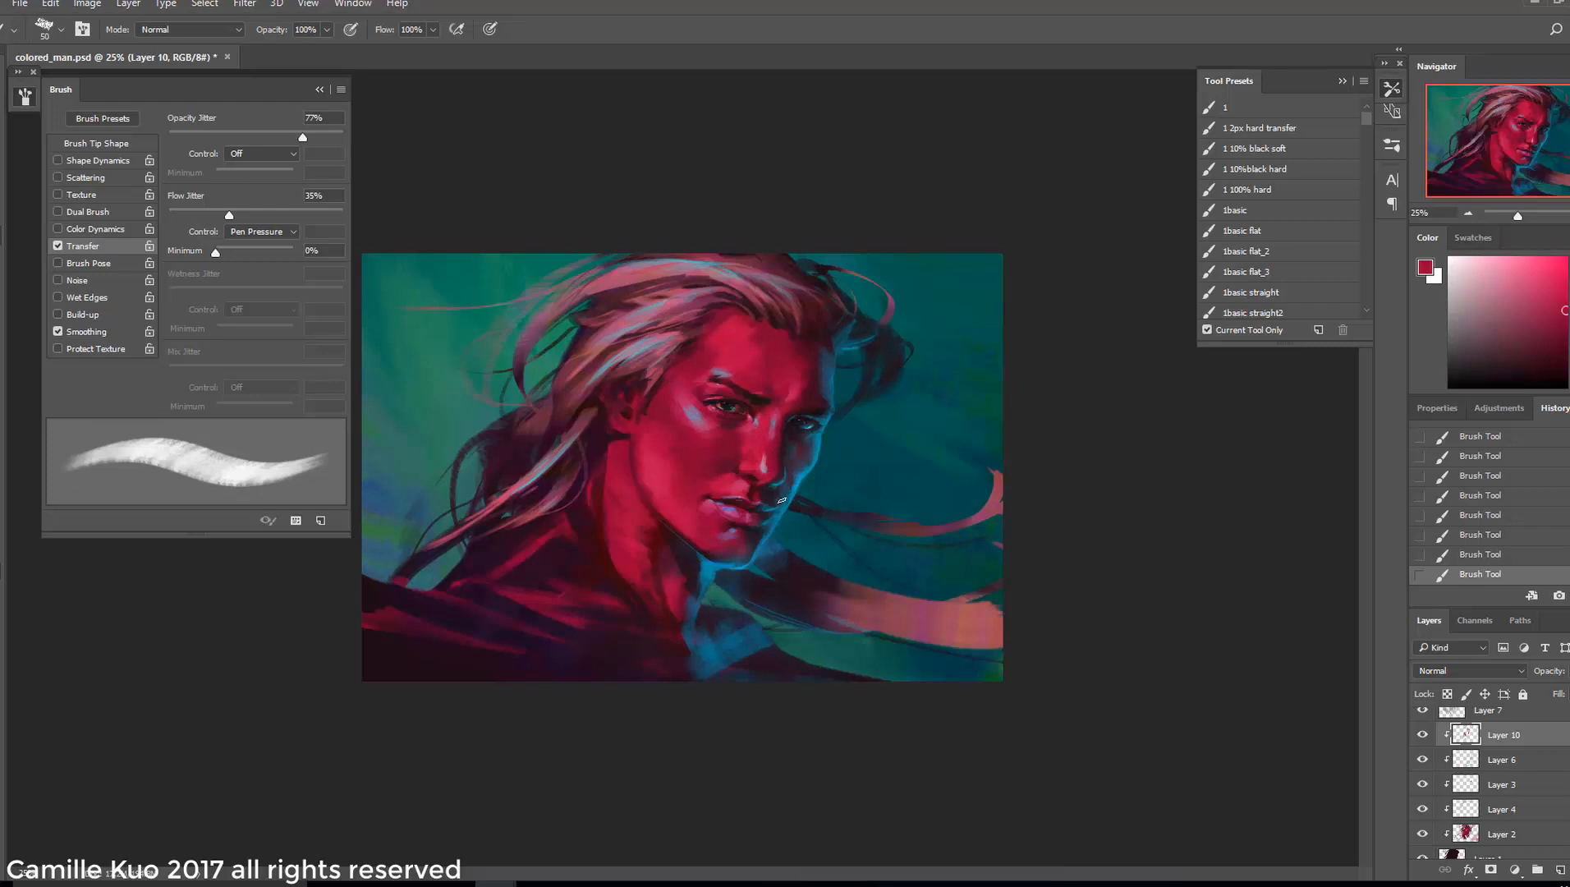
Reduce the brush to 26 px and touch up the skin near the mouth corner with red sampled from the cheek
key("[")
key("[")
key("[")
key("[")
key("[")
left_click(691, 458, "alt")
Compare the painting with and without Layer 7
scroll(1486, 780, "up", 1)
left_click(1422, 744)
left_click(1422, 744)
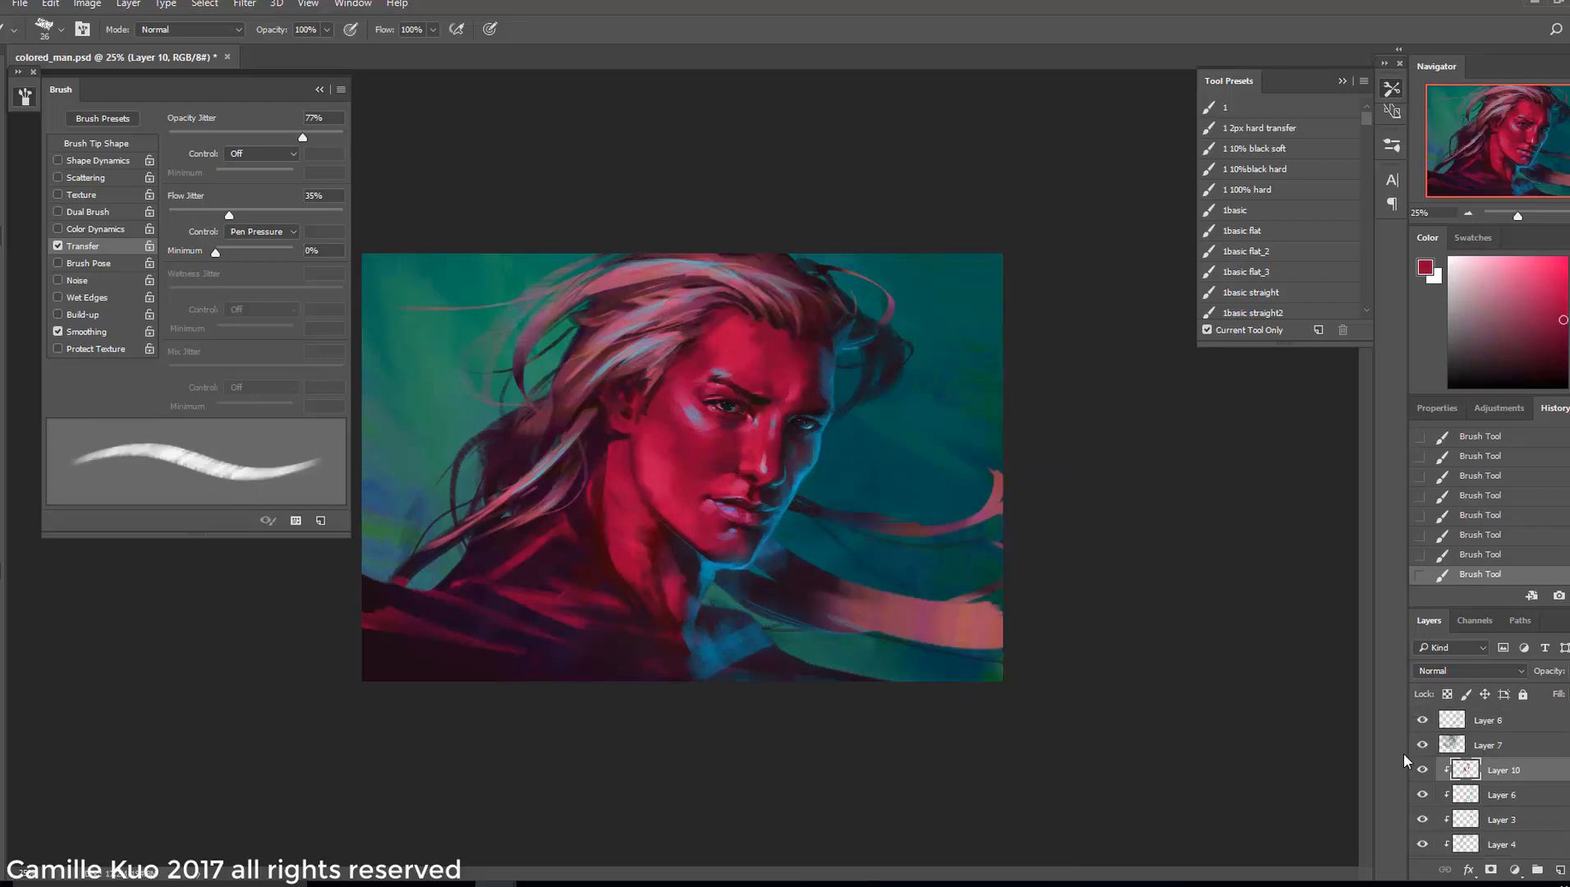
Try dark hair strokes along the forehead hairline with sampled colour, adjusting the brush size and tip angle
right_click(807, 348)
left_click(887, 609)
left_click(808, 330, "alt")
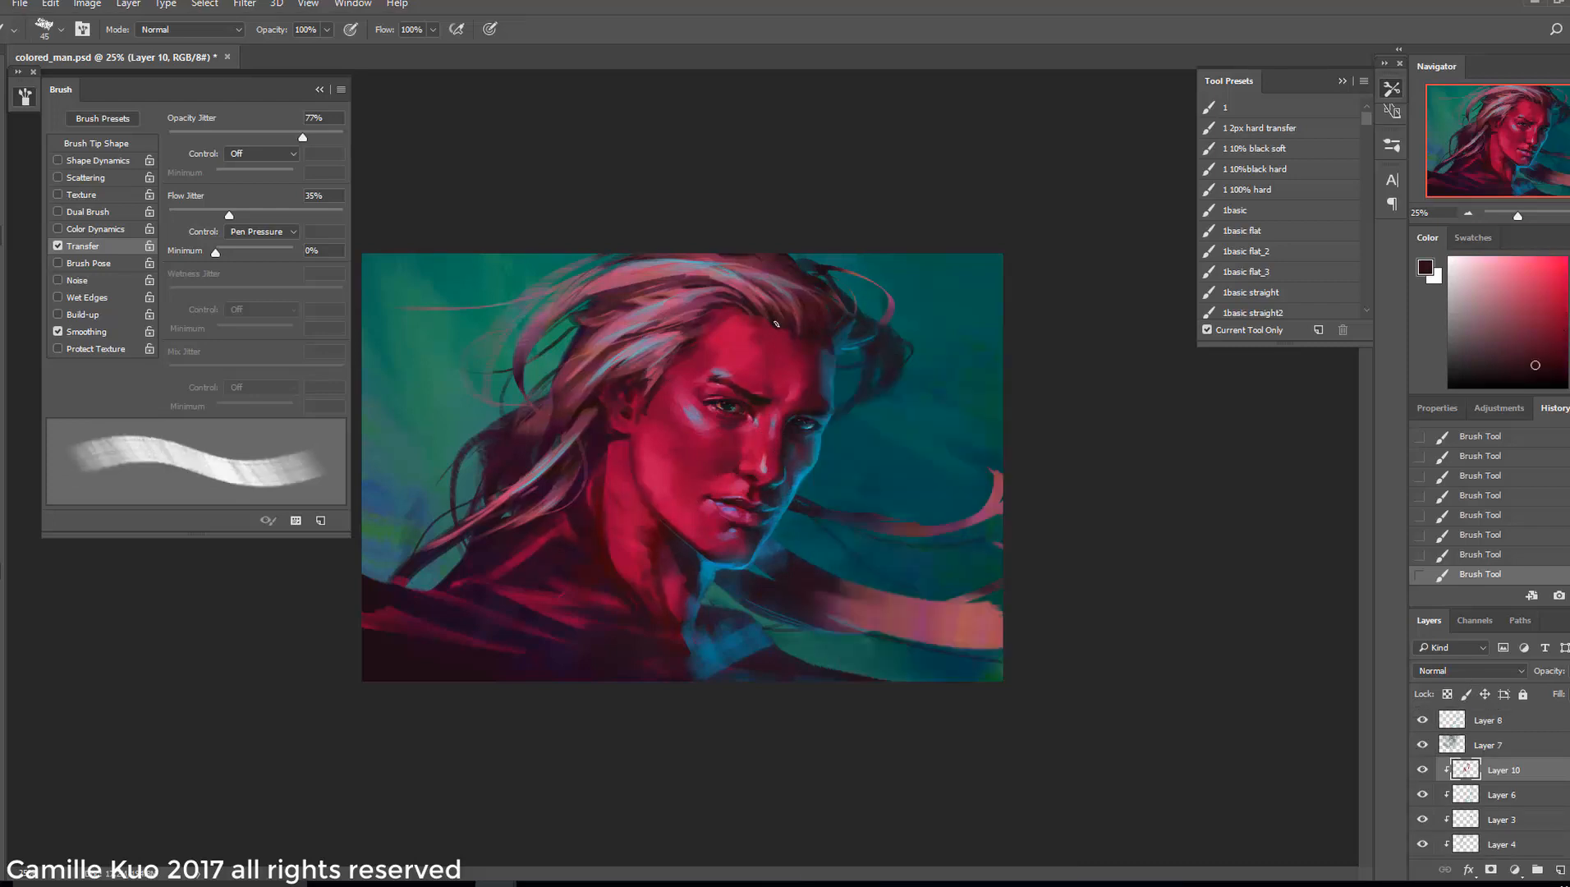
right_click(795, 321)
left_click(854, 358)
right_click(810, 332)
left_click(939, 376)
right_click(786, 320)
left_click_drag(920, 365, 887, 364)
key("ctrl+alt+z")
key("ctrl+alt+z")
Enlarge the brush and try one stroke along the hairline above the brow, undoing it
key("bracketright")
key("bracketright")
key("bracketright")
mouse_move(711, 322)
left_mouse_down()
mouse_move(765, 325)
mouse_move(736, 315)
left_mouse_up()
key("ctrl+alt+z")
key("ctrl+alt+z")
Try sampled tones on the temple hairline with a resized brush and undo the last strokes
left_click(728, 330, "alt")
right_click(749, 325)
left_click_drag(800, 389, 683, 397)
left_click(711, 337, "alt")
left_click(692, 338, "alt")
right_click(721, 335)
left_click(823, 378)
right_click(664, 481)
key("ctrl+alt+z")
key("ctrl+alt+z")
Darken the hair edge below the ear, set the brush to 56 px and sample the dark tone there
left_click_drag(617, 436, 612, 446)
right_click(718, 422)
left_click(770, 476)
left_click(829, 462)
left_click(609, 443, "alt")
left_click(614, 440, "alt")
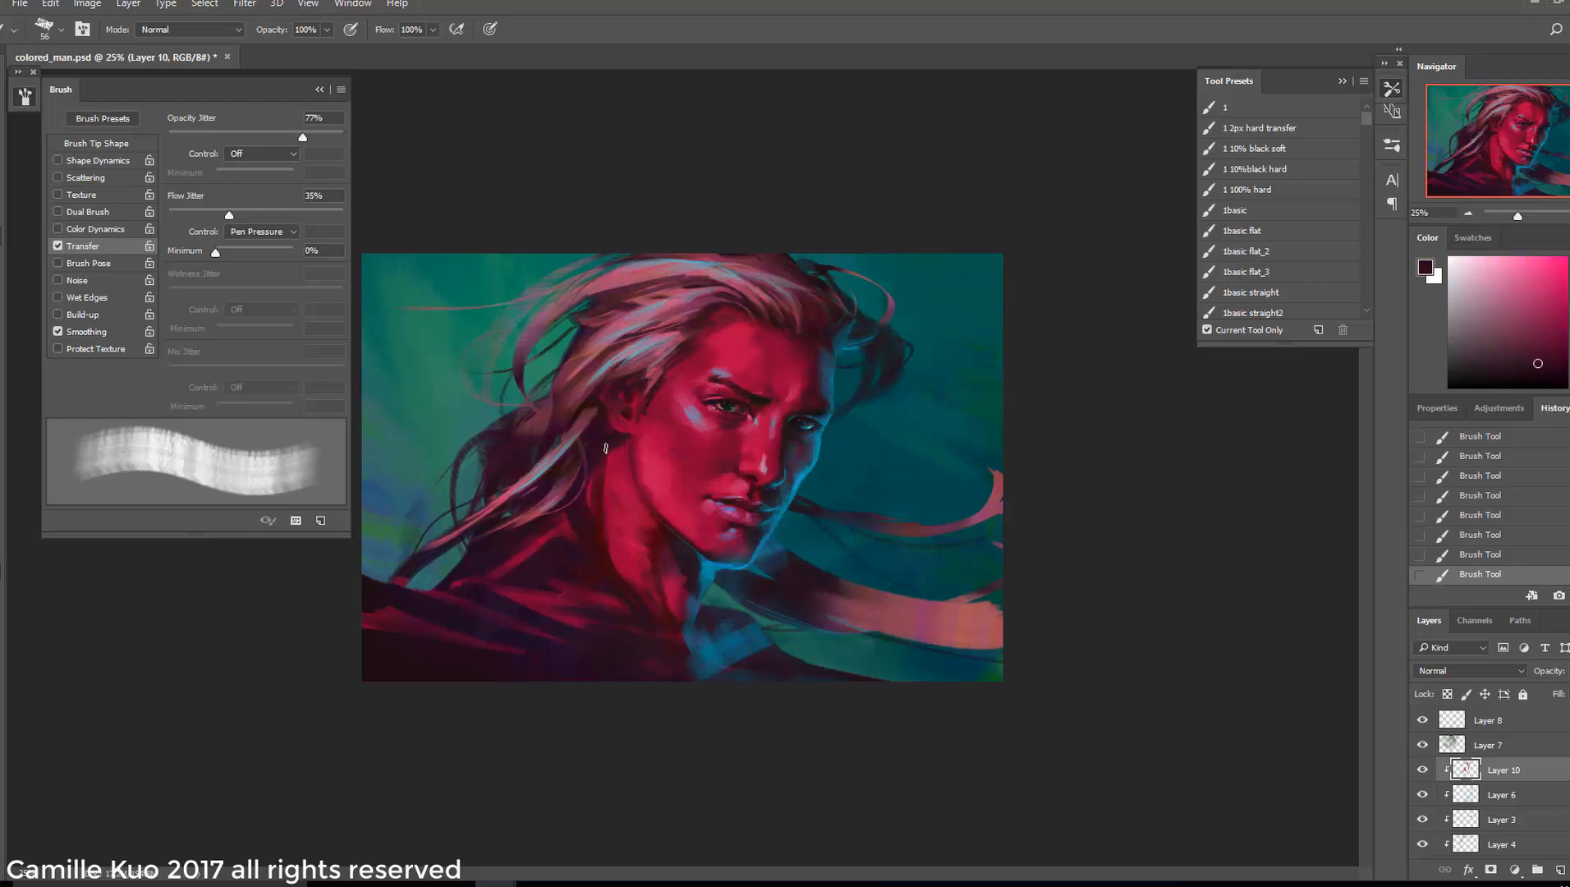
Reduce the brush to 25 px and touch up the skin around the mouth corner with sampled red
right_click(774, 308)
left_click(804, 366)
left_click(880, 354)
left_click(1041, 529)
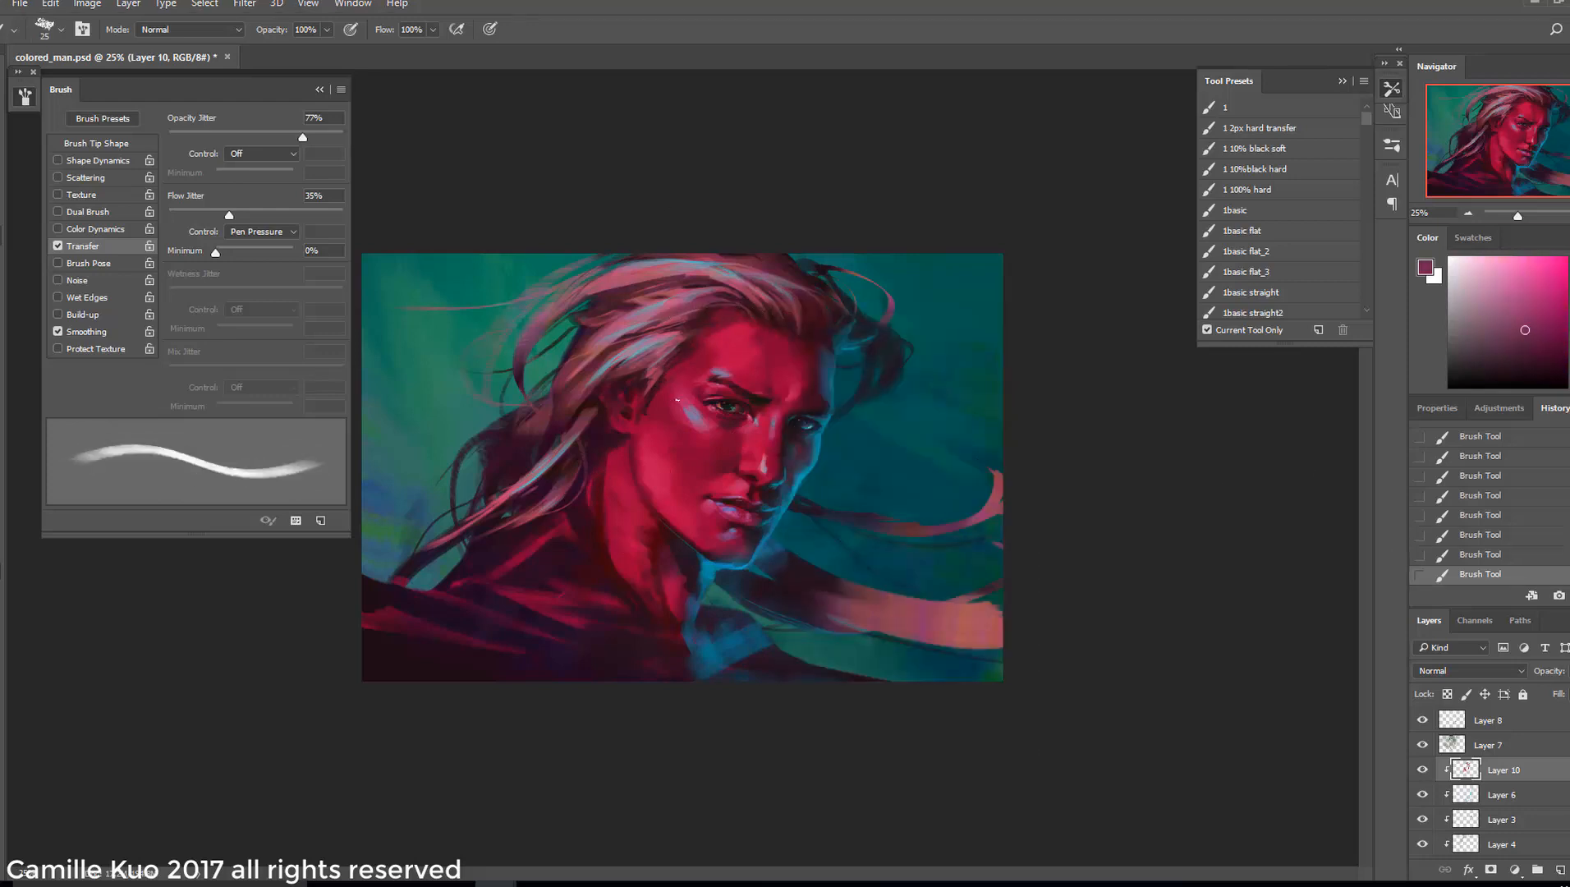
key("ctrl+plus")
left_click(725, 545, "alt")
left_click_drag(732, 504, 748, 489)
Try red strokes between the eye and the nose bridge with a re-angled brush tip, undoing them
key("ctrl+plus")
right_click(835, 381)
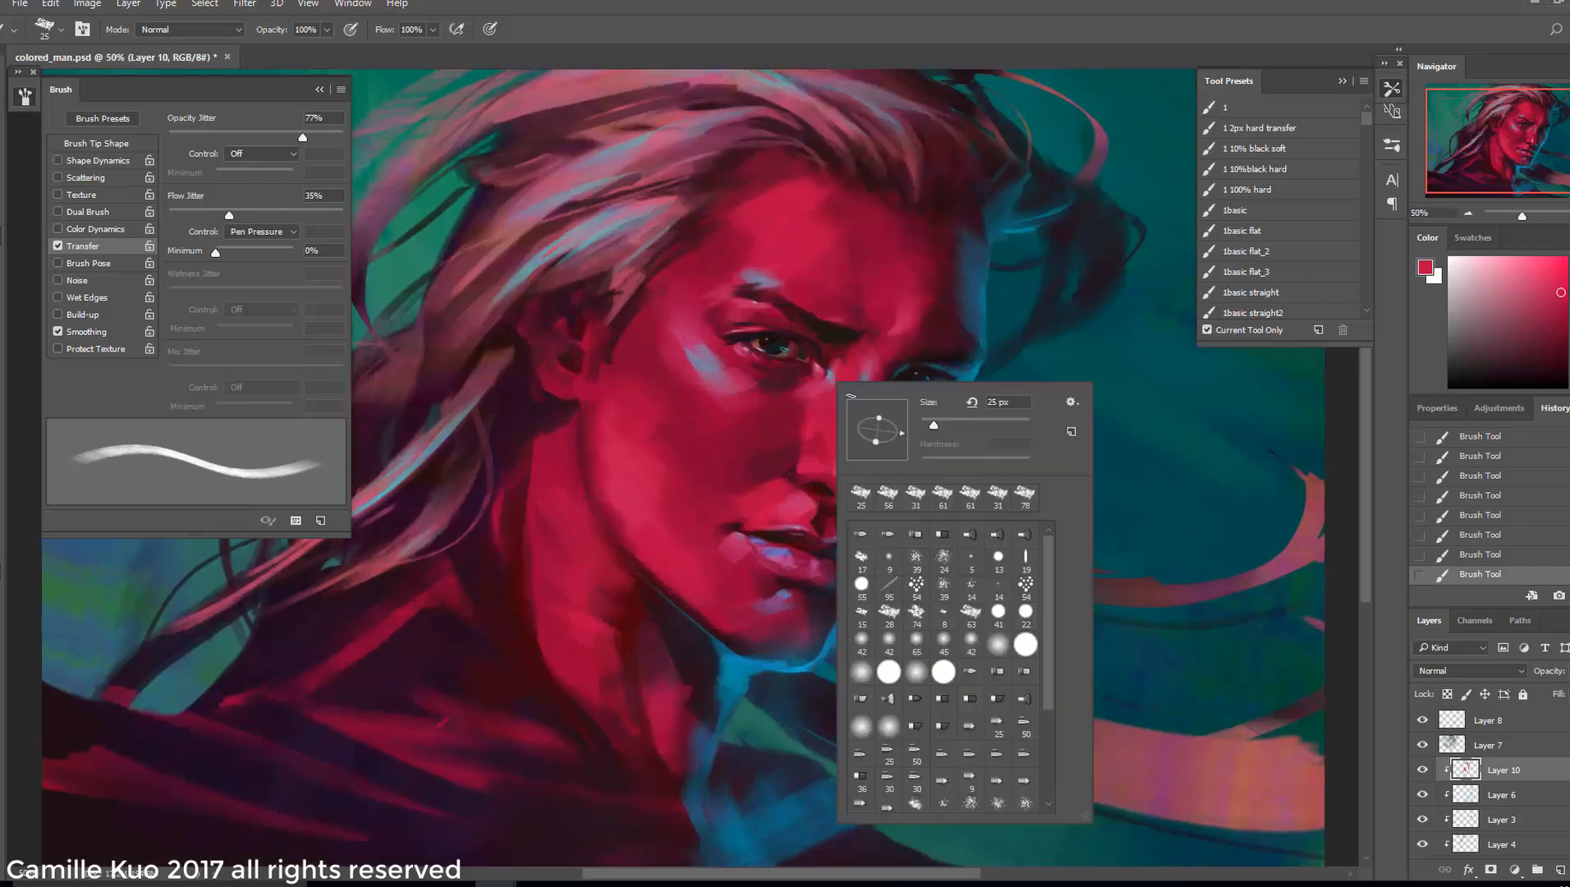
left_click(872, 435)
left_click(929, 425)
key("Return")
left_click(1549, 285)
key("ctrl+alt+z")
key("ctrl+alt+z")
left_click_drag(813, 357, 836, 374)
key("ctrl+alt+z")
Try adjusted colours and brush settings on the skin beside the nose bridge, undoing each attempt
right_click(855, 367)
key("Return")
left_click(1568, 337)
key("ctrl+alt+z")
left_click(1569, 324)
key("ctrl+z")
right_click(870, 369)
left_click(928, 436)
key("Return")
key("ctrl+z")
Reduce the brush to 18 px, undo the last nose bridge stroke and sample a muted purple there
right_click(857, 367)
left_click(953, 409)
left_click(923, 430)
key("Return")
key("ctrl+z")
left_click(834, 372, "alt")
key("ctrl+minus")
key("ctrl+minus")
key("ctrl+minus")
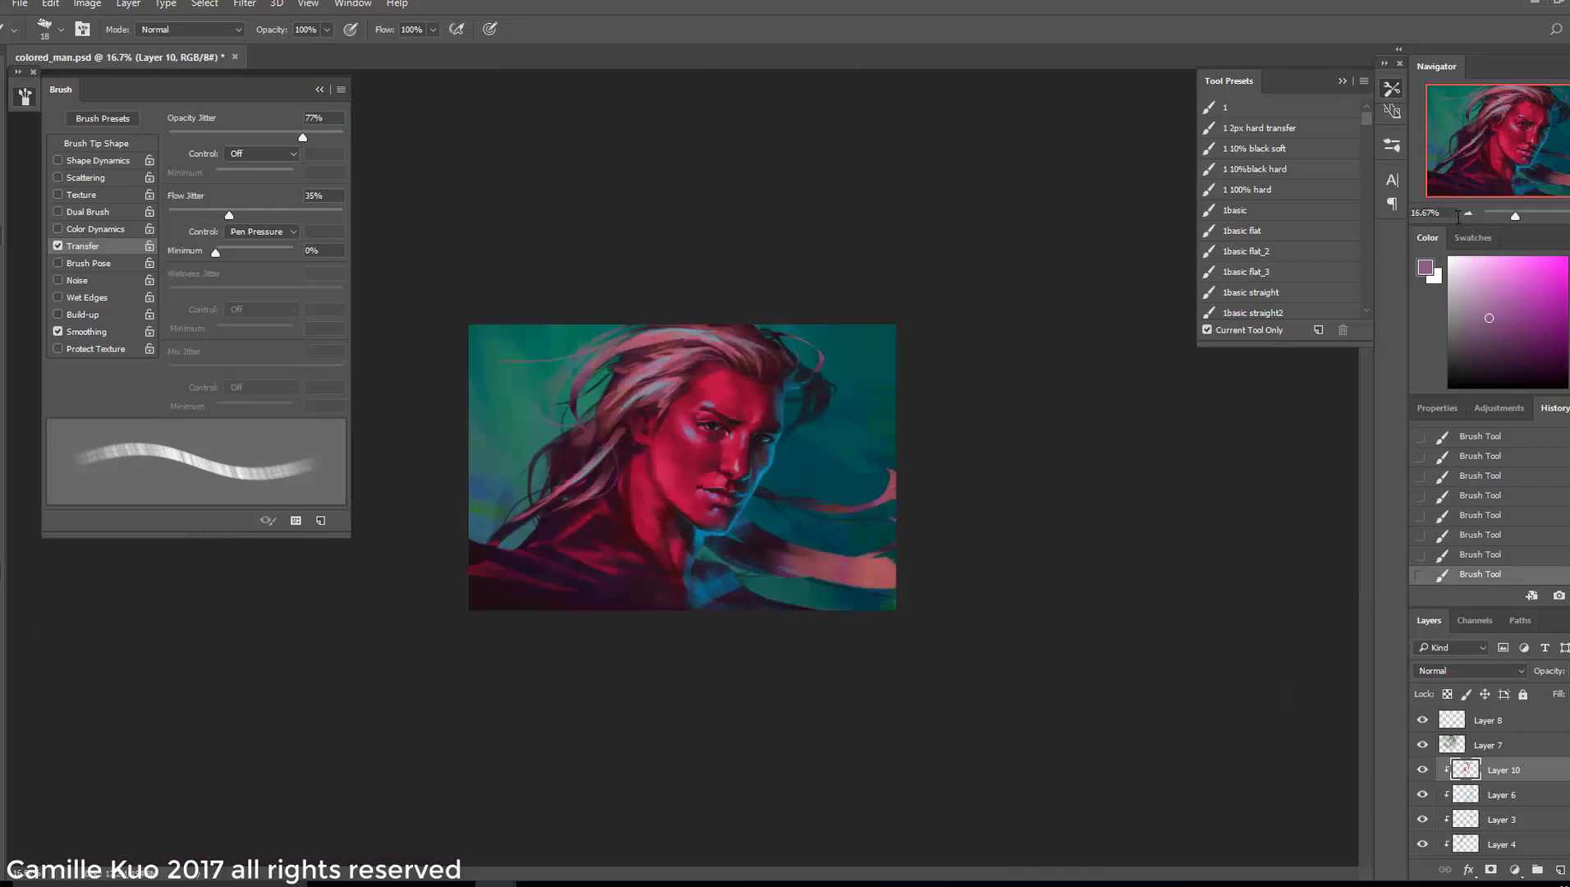
Enlarge the brush to 127 px and smooth the cheek and jaw with reds sampled from the face
key("ctrl+plus")
left_click(825, 482)
key("Return")
left_click(758, 462, "alt")
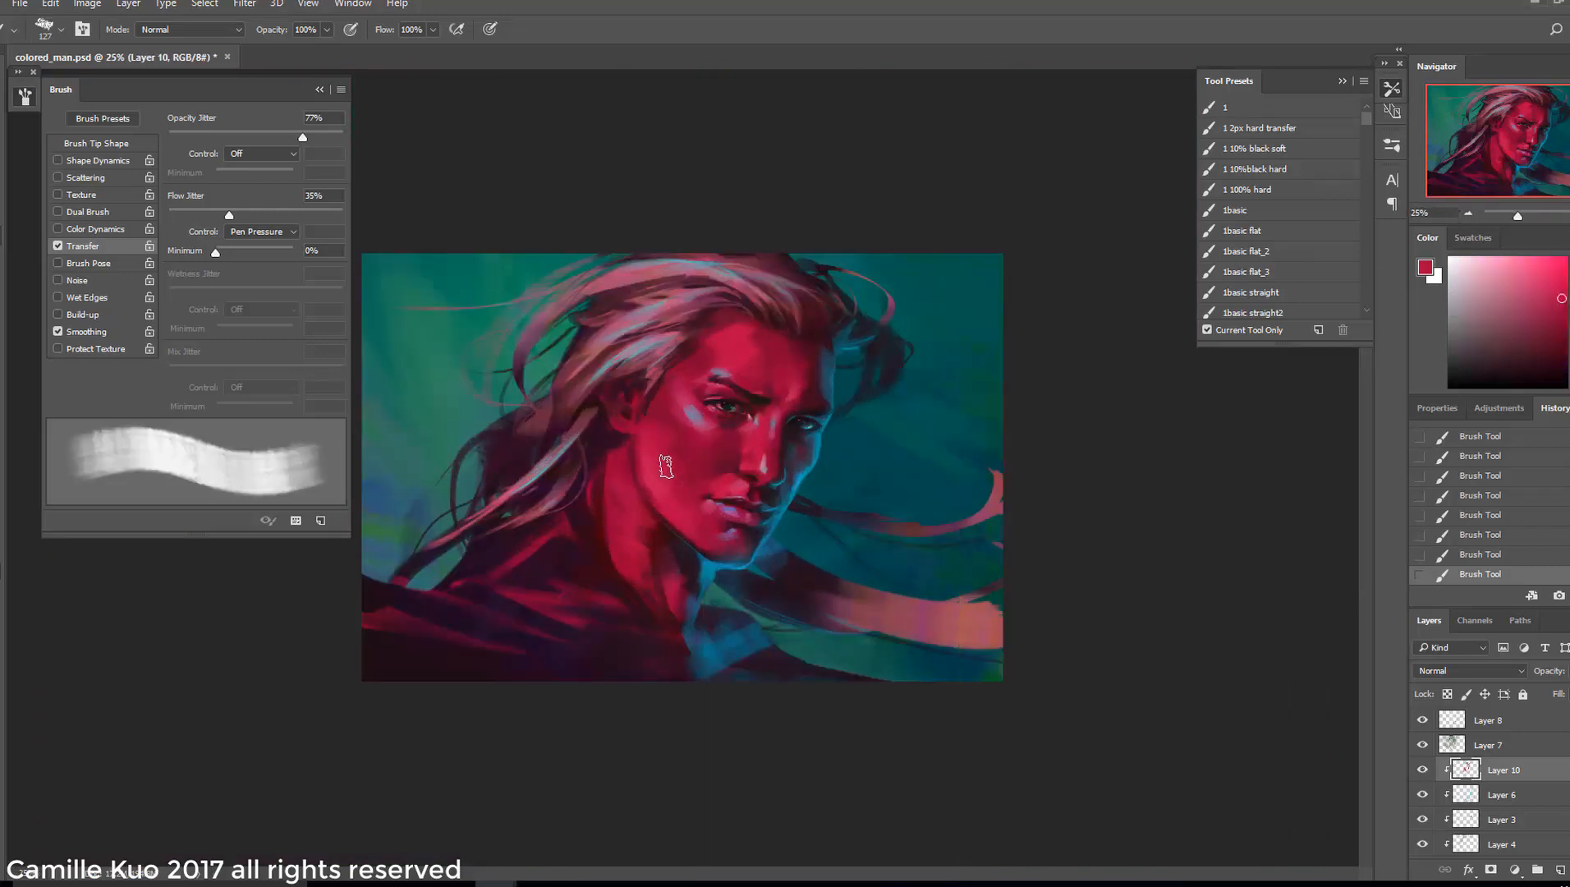
left_click(675, 449, "alt")
left_click(647, 477, "alt")
left_click_drag(655, 428, 729, 543)
left_click(757, 500, "alt")
left_click(654, 436, "alt")
left_click_drag(648, 464, 702, 509)
left_click(707, 518, "alt")
Block in a blue-grey collar and chest cloth below the neck with colour sampled from the hair
right_click(694, 571)
left_click_drag(846, 482, 830, 481)
left_click(631, 359, "alt")
left_click_drag(542, 550, 595, 539)
left_click_drag(577, 554, 678, 631)
left_click_drag(637, 606, 806, 716)
right_click(725, 579)
left_click_drag(795, 491, 790, 507)
mouse_move(593, 543)
left_mouse_down()
mouse_move(527, 566)
mouse_move(710, 674)
left_mouse_up()
Set the brush's opacity jitter to 0%, enlarge it to 401 px and sweep a blue-grey stroke across the chest
right_click(738, 577)
left_click_drag(860, 482, 882, 482)
left_click_drag(804, 504, 806, 497)
left_click(96, 144)
left_click(112, 245)
left_click_drag(302, 138, 168, 138)
right_click(673, 575)
left_click_drag(819, 482, 840, 482)
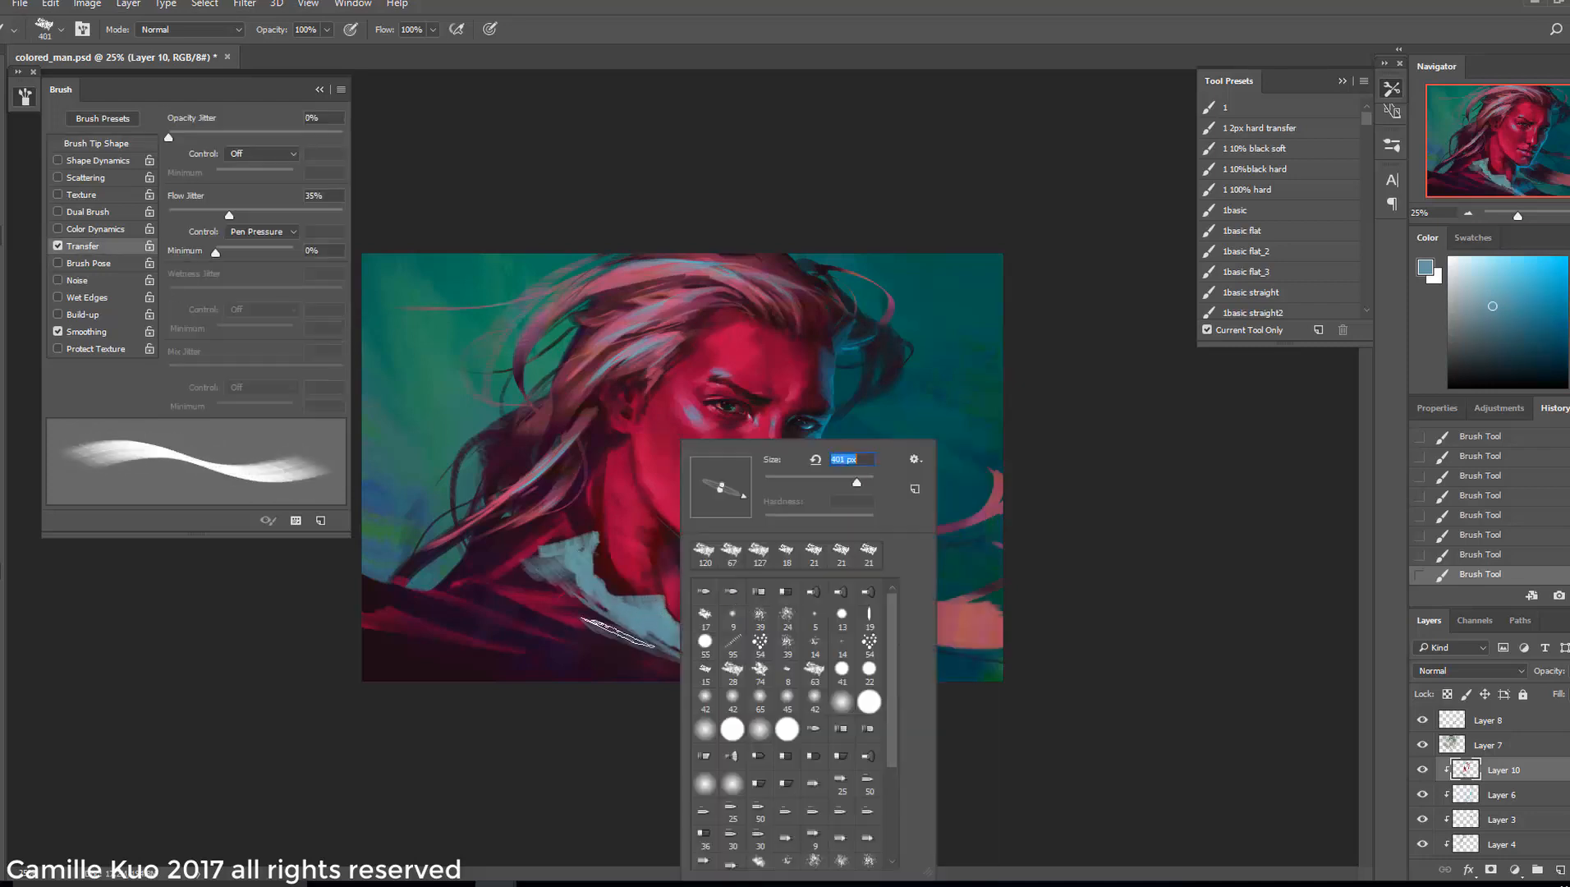
left_click_drag(603, 612, 509, 686)
Extend the blue-grey cloth from the collar down across the chest, varying the brush size and tip angle
right_click(739, 568)
left_click_drag(904, 482, 871, 482)
left_click_drag(544, 569, 663, 644)
right_click(725, 637)
left_click_drag(871, 482, 874, 482)
mouse_move(657, 636)
left_mouse_down()
mouse_move(612, 666)
mouse_move(448, 691)
left_mouse_up()
right_click(717, 632)
left_click_drag(765, 491, 762, 500)
left_click_drag(638, 610, 674, 638)
Undo a sampled fold stroke, paint the collar edge behind the neck and set the brush to 306 px
left_click(630, 613, "alt")
left_click_drag(601, 592, 647, 622)
key("ctrl+z")
left_click_drag(562, 519, 590, 536)
left_click_drag(546, 533, 577, 558)
right_click(581, 575)
left_click_drag(733, 483, 767, 483)
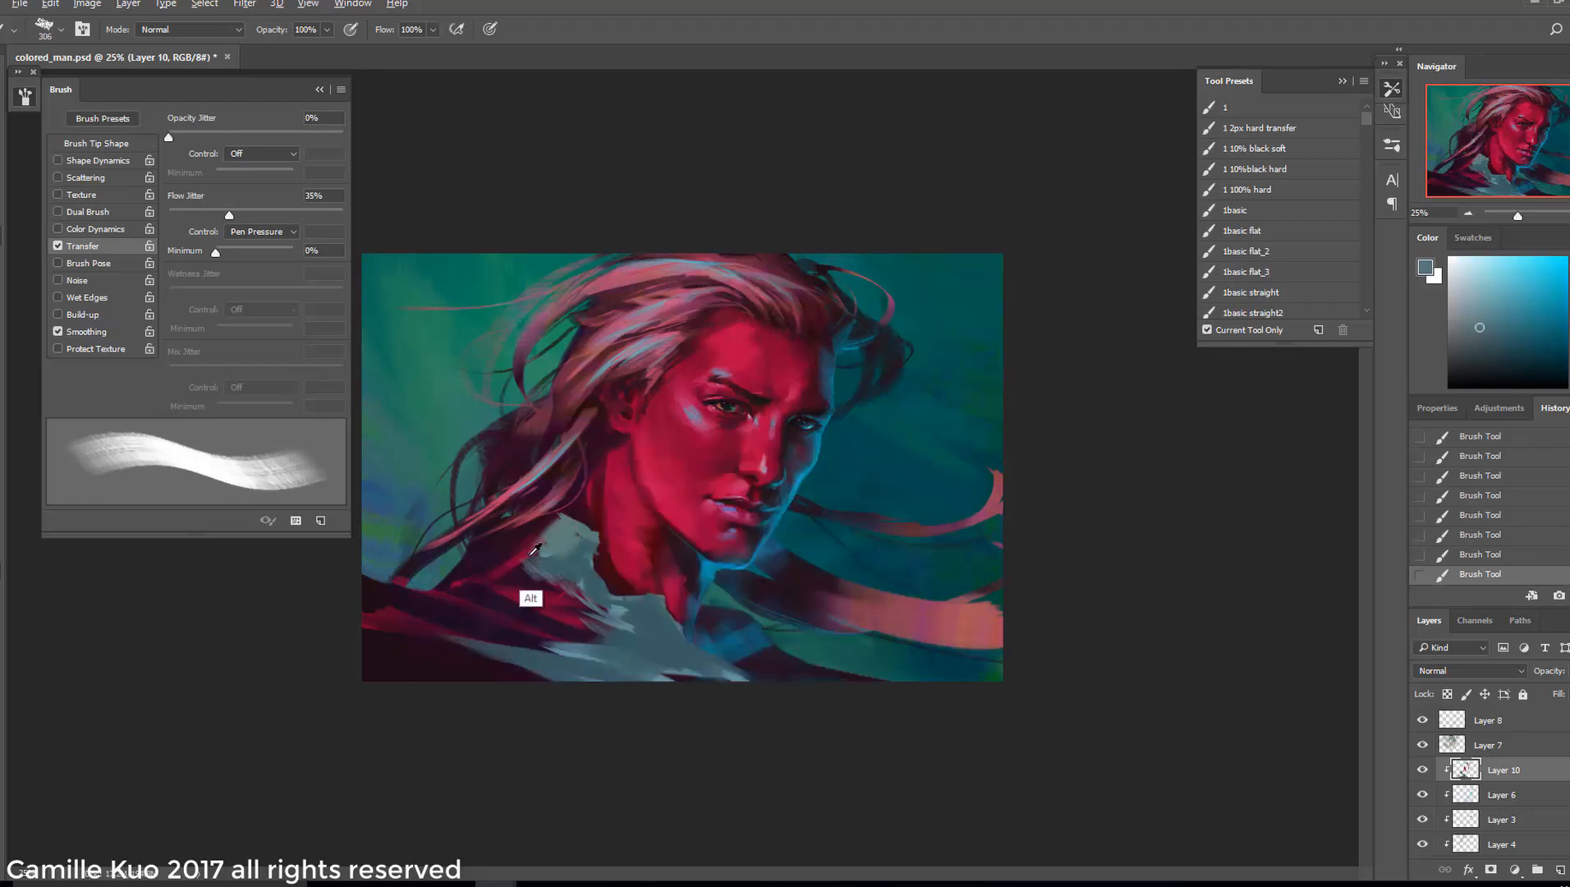
Sample the shoulder colour, undo the last two strokes and blend the tone into the blue-grey chest cloth
left_click(529, 587, "alt")
key("ctrl+alt+z")
key("ctrl+alt+z")
left_click_drag(574, 607, 652, 640)
left_click_drag(583, 612, 542, 669)
Try a re-angled stroke in a sampled shoulder tone over the chest cloth, undoing it
left_click(640, 628, "alt")
right_click(690, 662)
left_click_drag(763, 508, 771, 501)
left_click(661, 655, "alt")
right_click(737, 657)
left_click_drag(922, 484, 882, 482)
right_click(704, 652)
left_click(538, 554, "alt")
left_click_drag(646, 609, 671, 631)
key("ctrl+z")
Try strokes on the collar and lower chest with a rotated, enlarged brush, undoing them
right_click(702, 640)
left_click_drag(776, 502, 743, 456)
left_click_drag(870, 482, 897, 482)
mouse_move(592, 558)
left_mouse_down()
mouse_move(585, 636)
mouse_move(599, 605)
mouse_move(599, 624)
mouse_move(589, 570)
left_mouse_up()
left_click(581, 538, "alt")
key("ctrl+z")
key("ctrl+z")
left_click_drag(628, 646, 632, 636)
key("ctrl+z")
Reduce the brush, paint a fold stroke on the cloth below the neck and re-angle the brush tip
right_click(685, 552)
left_click_drag(850, 483, 825, 482)
left_click_drag(657, 628, 666, 651)
right_click(722, 575)
left_click_drag(771, 468, 751, 479)
left_click_drag(861, 483, 847, 483)
Darken the lower edge of the chest cloth with a sampled dark tone and set the brush to 389 px
left_click(752, 678, "alt")
left_click_drag(734, 678, 628, 660)
right_click(759, 681)
left_click_drag(798, 465, 794, 472)
left_click_drag(888, 483, 911, 483)
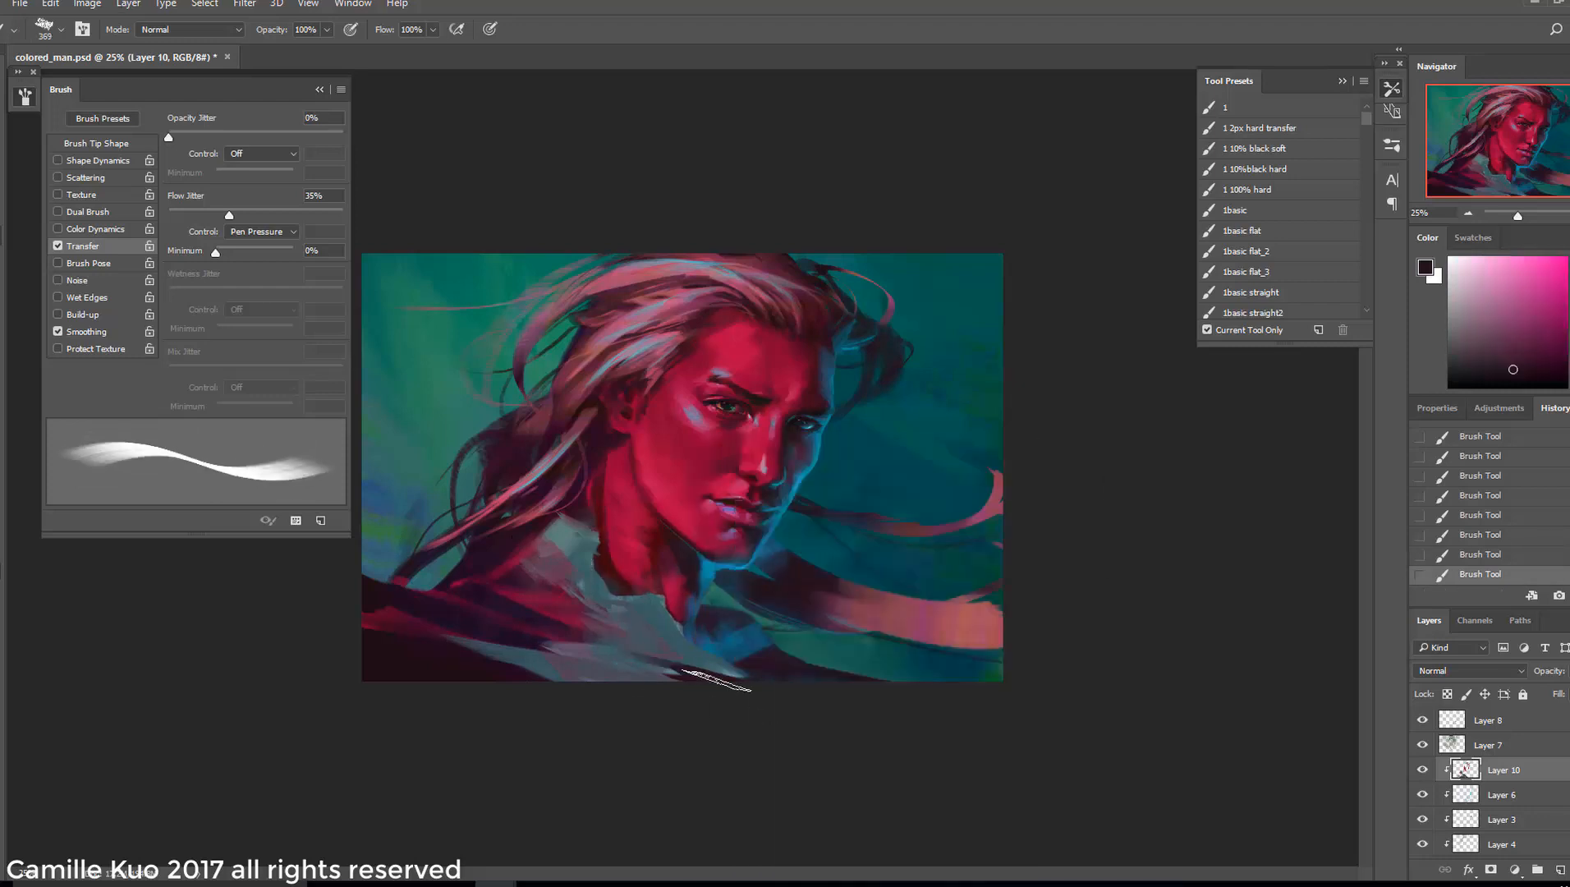
Paint a long fold across the lower chest cloth, sample the cloth tone and compare with Layer 10 hidden and shown
left_click_drag(694, 672, 551, 632)
left_click(597, 621, "alt")
left_click(1501, 794)
left_click(1421, 769)
left_click(1422, 770)
left_click(1503, 770)
Smudge the hair above the temple and forehead with a re-shaped Smudge tool brush
left_click(3, 346)
right_click(644, 360)
left_click_drag(683, 406, 683, 420)
left_click_drag(683, 331, 592, 383)
right_click(643, 360)
right_click(723, 307)
left_click(761, 425)
left_click(637, 313)
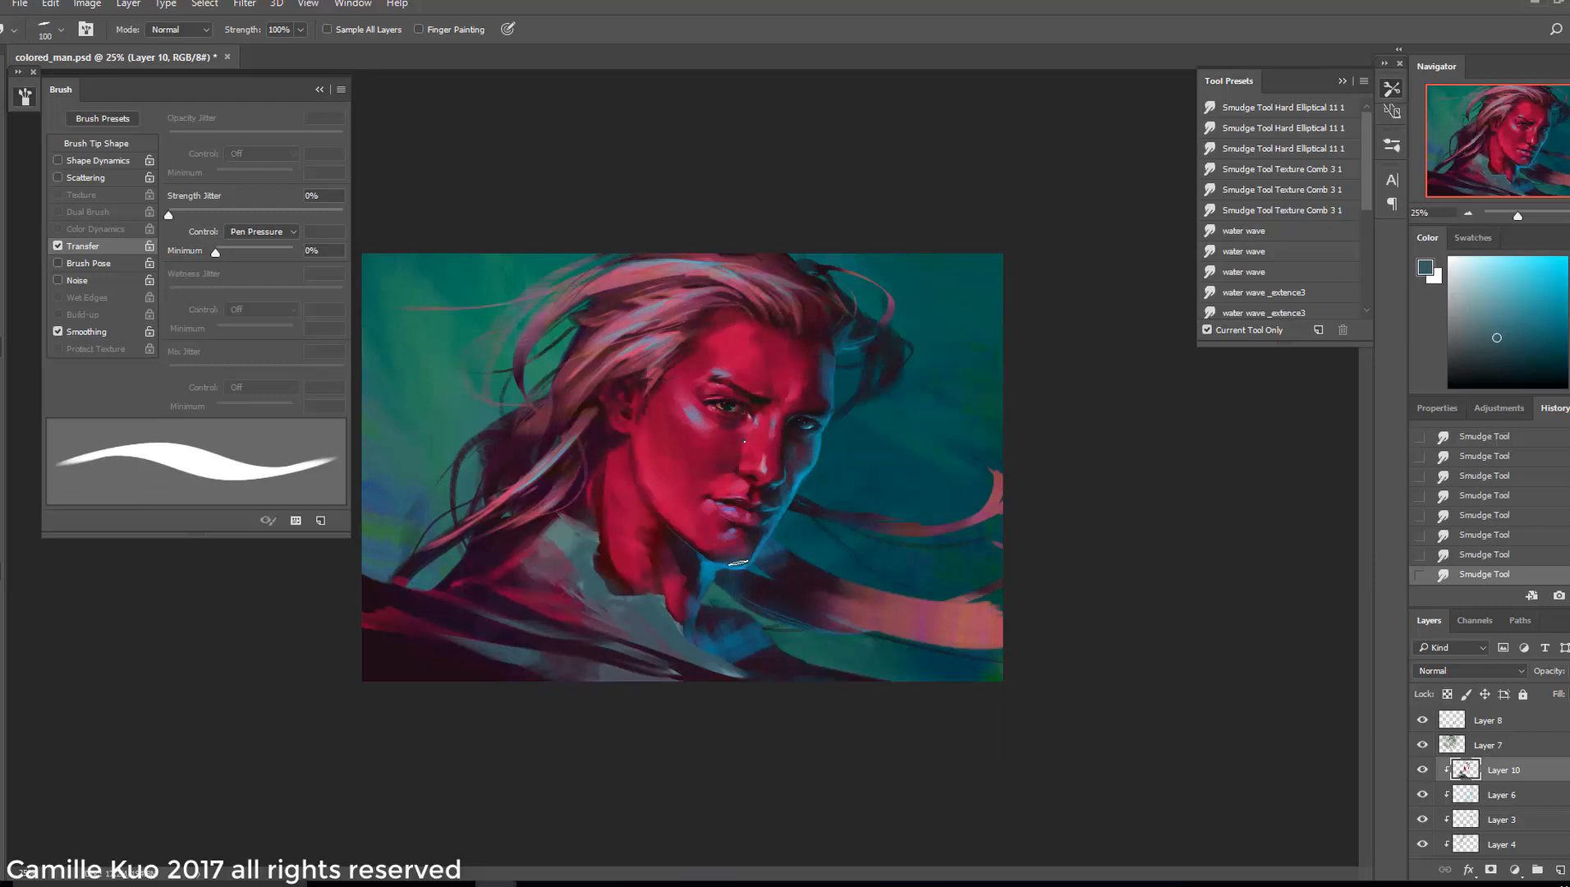
Paint a sampled dark tone at the base of the neck with a 124 px brush and set the brush to 190 px
key("b")
right_click(791, 507)
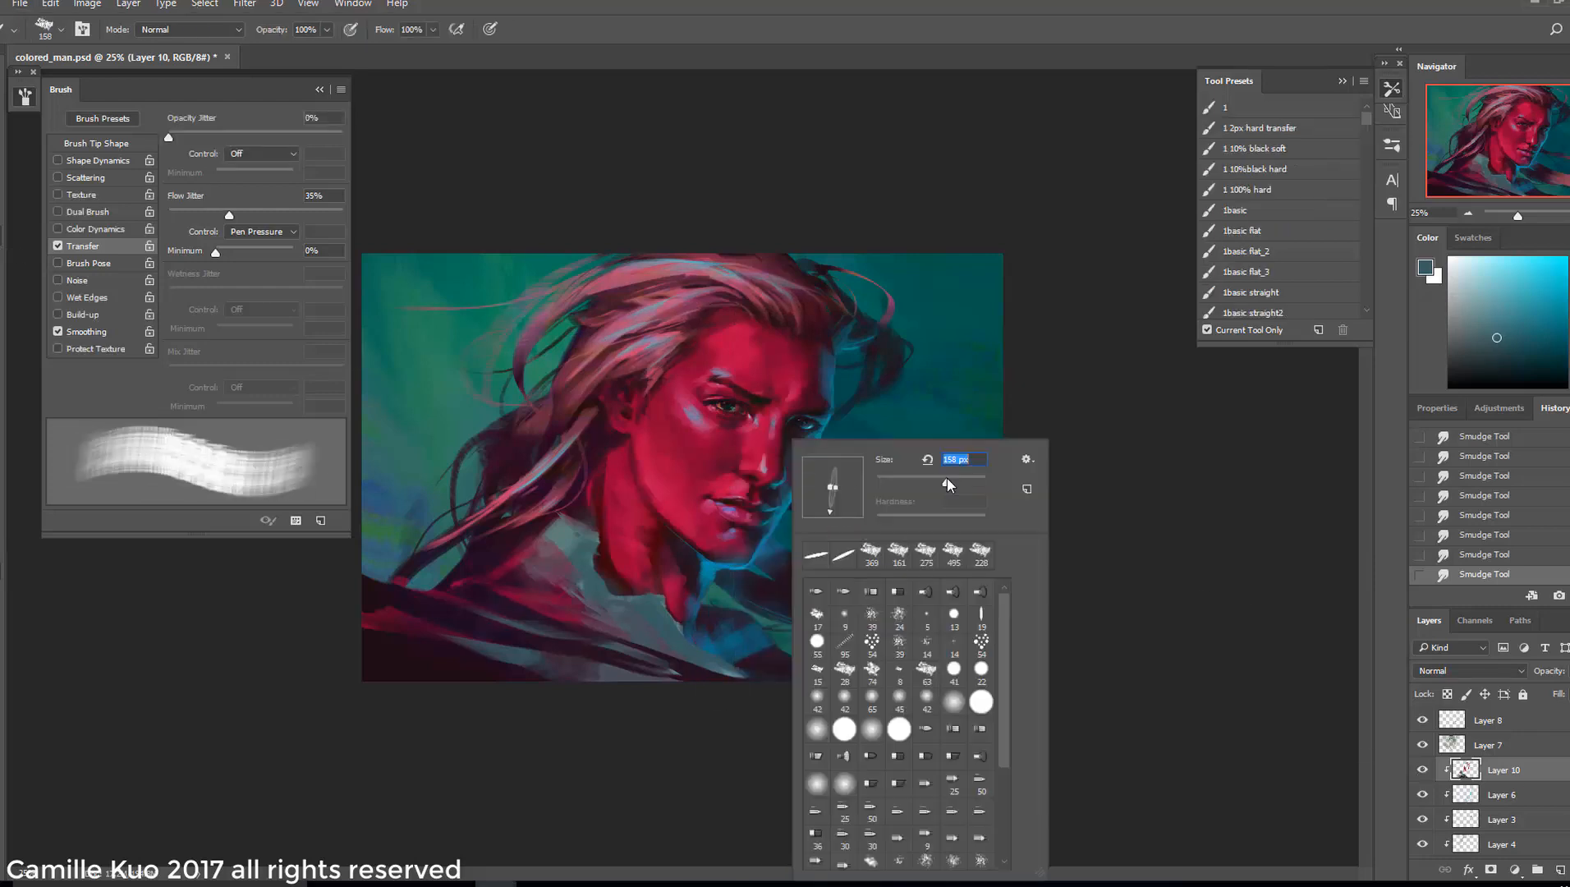
left_click(678, 627, "alt")
right_click(777, 575)
left_click_drag(951, 482, 921, 482)
left_click_drag(669, 601, 674, 632)
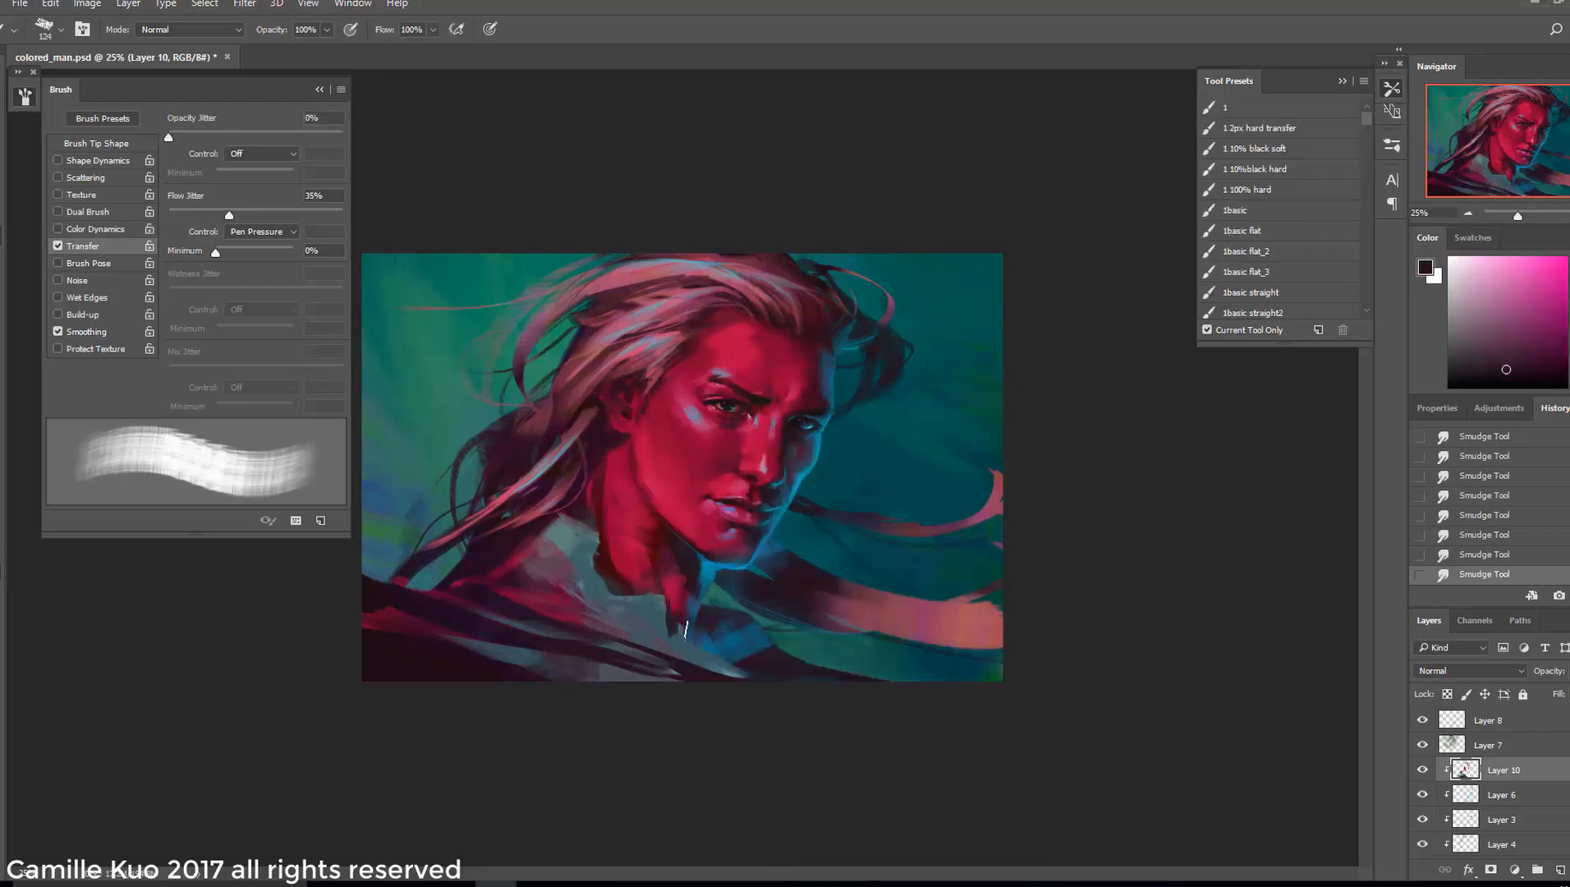
right_click(715, 670)
left_click_drag(829, 505, 850, 505)
key("Return")
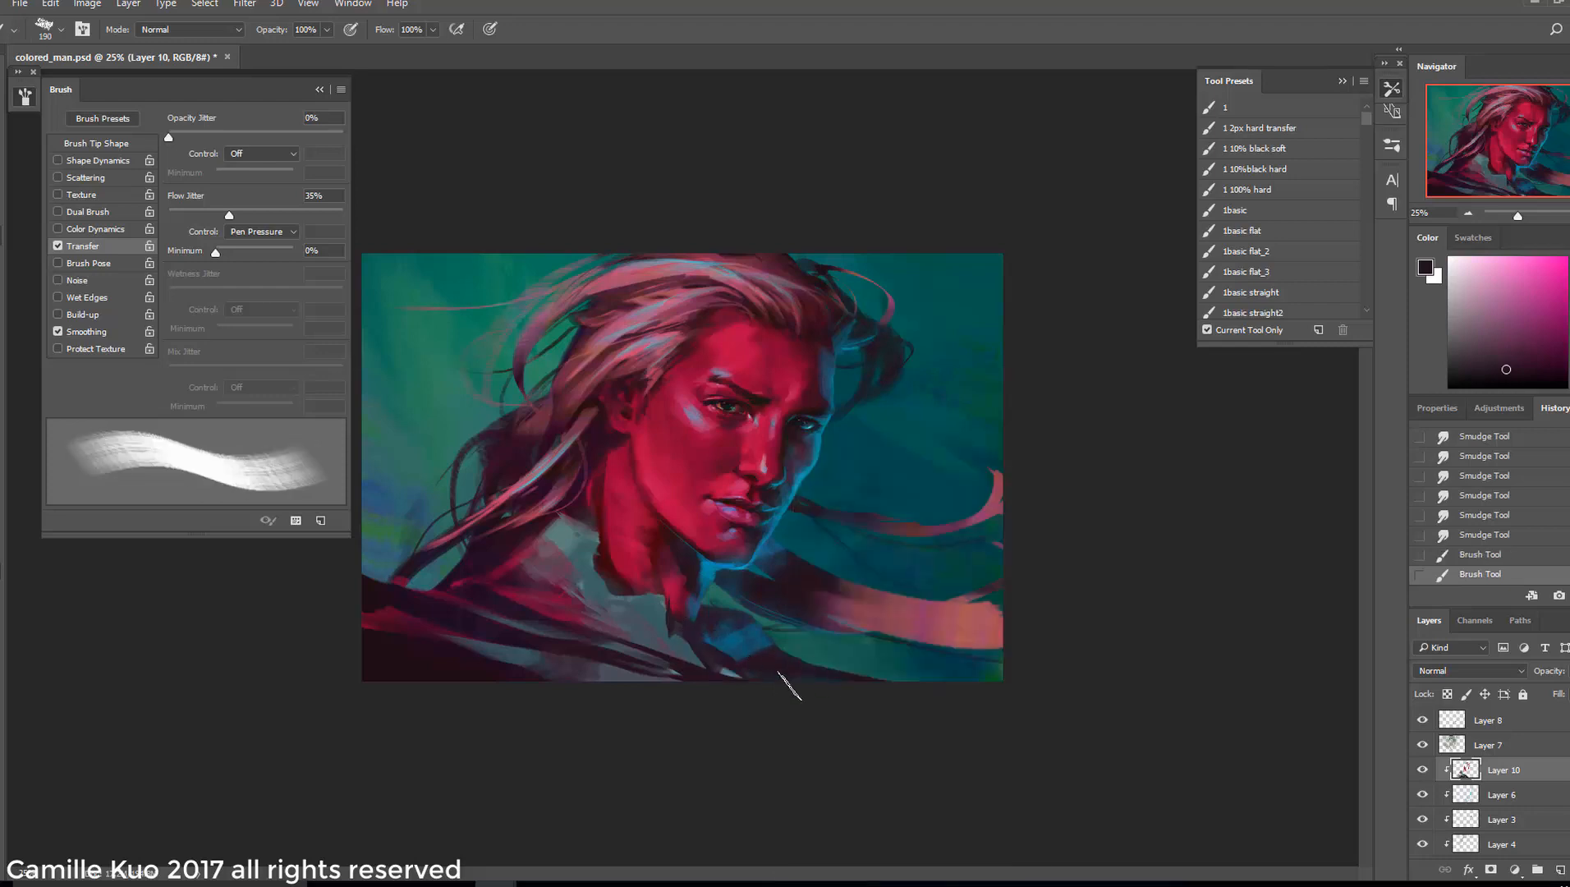
Try a re-angled stroke in a sampled collar tone across the shoulder cloth, undoing it
left_click(571, 538, "alt")
right_click(578, 566)
left_click_drag(743, 484, 722, 484)
key("Return")
right_click(618, 587)
key("Return")
left_click_drag(468, 583, 534, 603)
key("ctrl+z")
Try teal-blue strokes along the shoulder, step back in the history, retune the colour and paint the collar's upper edge
left_click(1568, 313)
left_click_drag(467, 579, 525, 601)
left_click(1480, 536)
left_click(1480, 457)
left_click(1568, 309)
left_click(1547, 312)
left_click(1480, 534)
left_click(1568, 316)
mouse_move(566, 538)
left_mouse_down()
mouse_move(637, 608)
mouse_move(586, 531)
mouse_move(597, 536)
left_mouse_up()
Reduce the brush to about 70 px, paint blue accents along the collar edge and undo the last two strokes
right_click(631, 606)
key("Return")
right_click(710, 608)
key("Return")
key("bracketleft")
key("bracketleft")
key("bracketleft")
key("bracketleft")
right_click(862, 607)
left_click(916, 502)
key("Return")
mouse_move(662, 616)
left_mouse_down()
mouse_move(725, 600)
mouse_move(648, 606)
left_mouse_up()
key("ctrl+alt+z")
key("ctrl+alt+z")
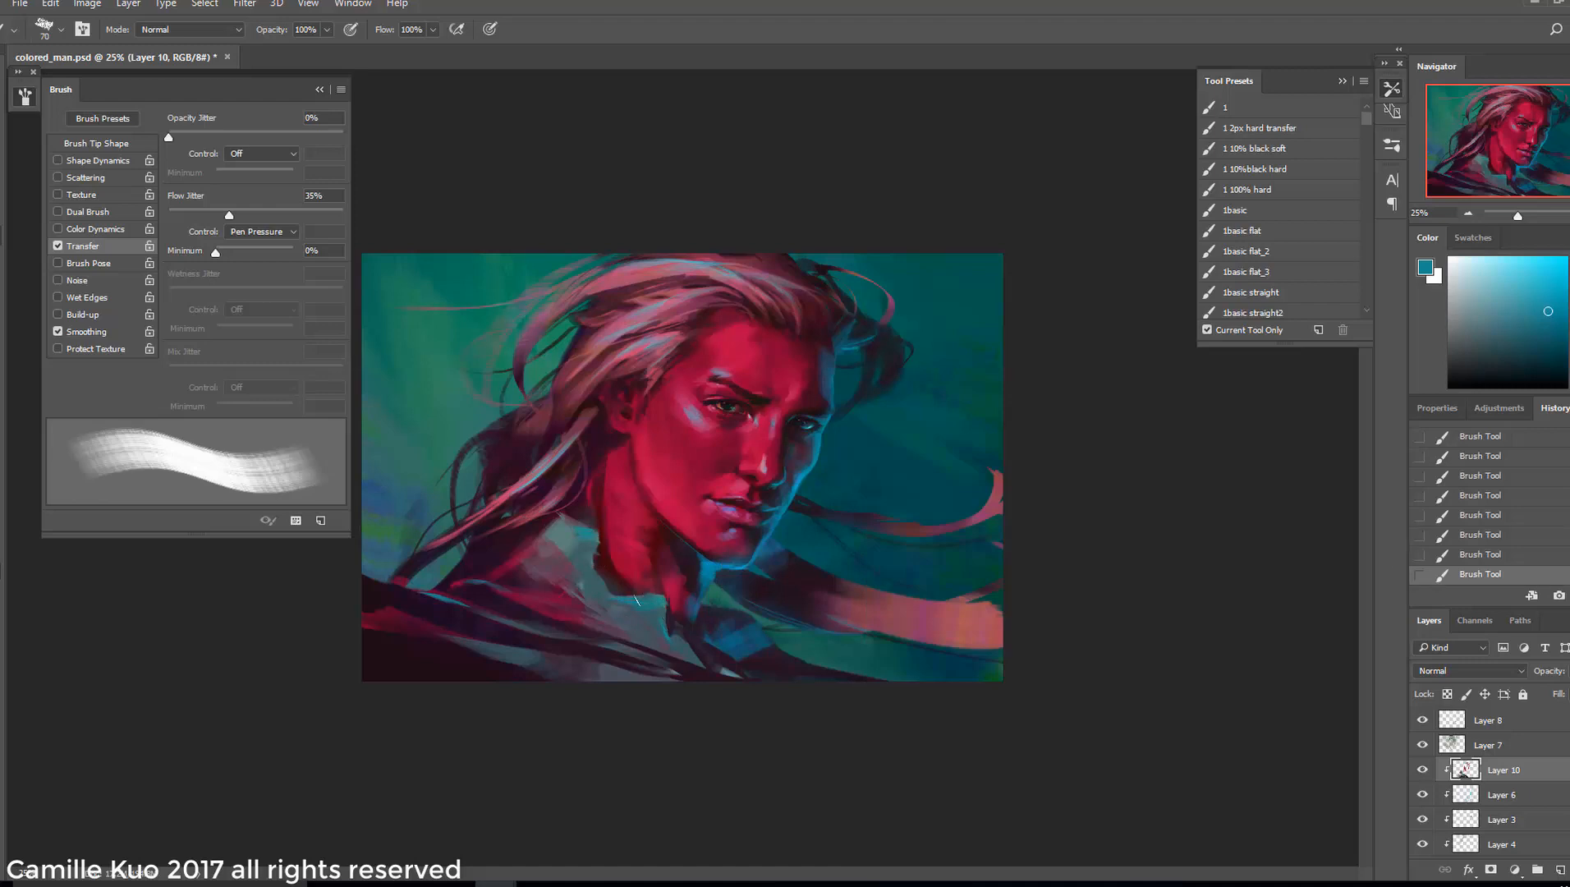
Compare a lower layer hidden and shown, sample a hair tone and paint a short stroke in the hair beside the temple
scroll(1424, 730, "down", 2)
left_click(1487, 851)
left_click(1422, 846)
left_click(1421, 847)
right_click(645, 348)
left_click(797, 388)
left_click(568, 340, "alt")
right_click(645, 346)
left_click(819, 388)
mouse_move(596, 348)
left_mouse_down()
mouse_move(579, 380)
mouse_move(585, 364)
left_mouse_up()
Sample the dark teal background and try an adjusted brush stroke at the crown of the hair, undoing it
left_click(569, 422, "alt")
right_click(813, 344)
left_click(887, 396)
left_click(931, 310, "alt")
right_click(882, 396)
left_click(941, 392)
left_click_drag(771, 261, 792, 270)
key("ctrl+z")
Re-angle and resize the brush, select Layer 9 and lock its transparent pixels
right_click(884, 346)
left_click_drag(922, 338, 923, 355)
mouse_move(1044, 353)
left_mouse_down()
mouse_move(1005, 353)
mouse_move(944, 412)
left_mouse_up()
right_click(890, 381)
right_click(854, 318)
left_click_drag(977, 362, 1011, 361)
scroll(1488, 797, "down", 3)
left_click(1487, 797)
left_click(1446, 694)
Glaze dark teal over the dark hair strands on the far side of the forehead with a re-angled 165 px brush
mouse_move(856, 306)
left_mouse_down()
mouse_move(883, 364)
mouse_move(881, 344)
left_mouse_up()
right_click(912, 384)
left_click_drag(948, 420, 955, 413)
left_click_drag(1074, 431, 1097, 431)
left_click_drag(887, 353, 895, 382)
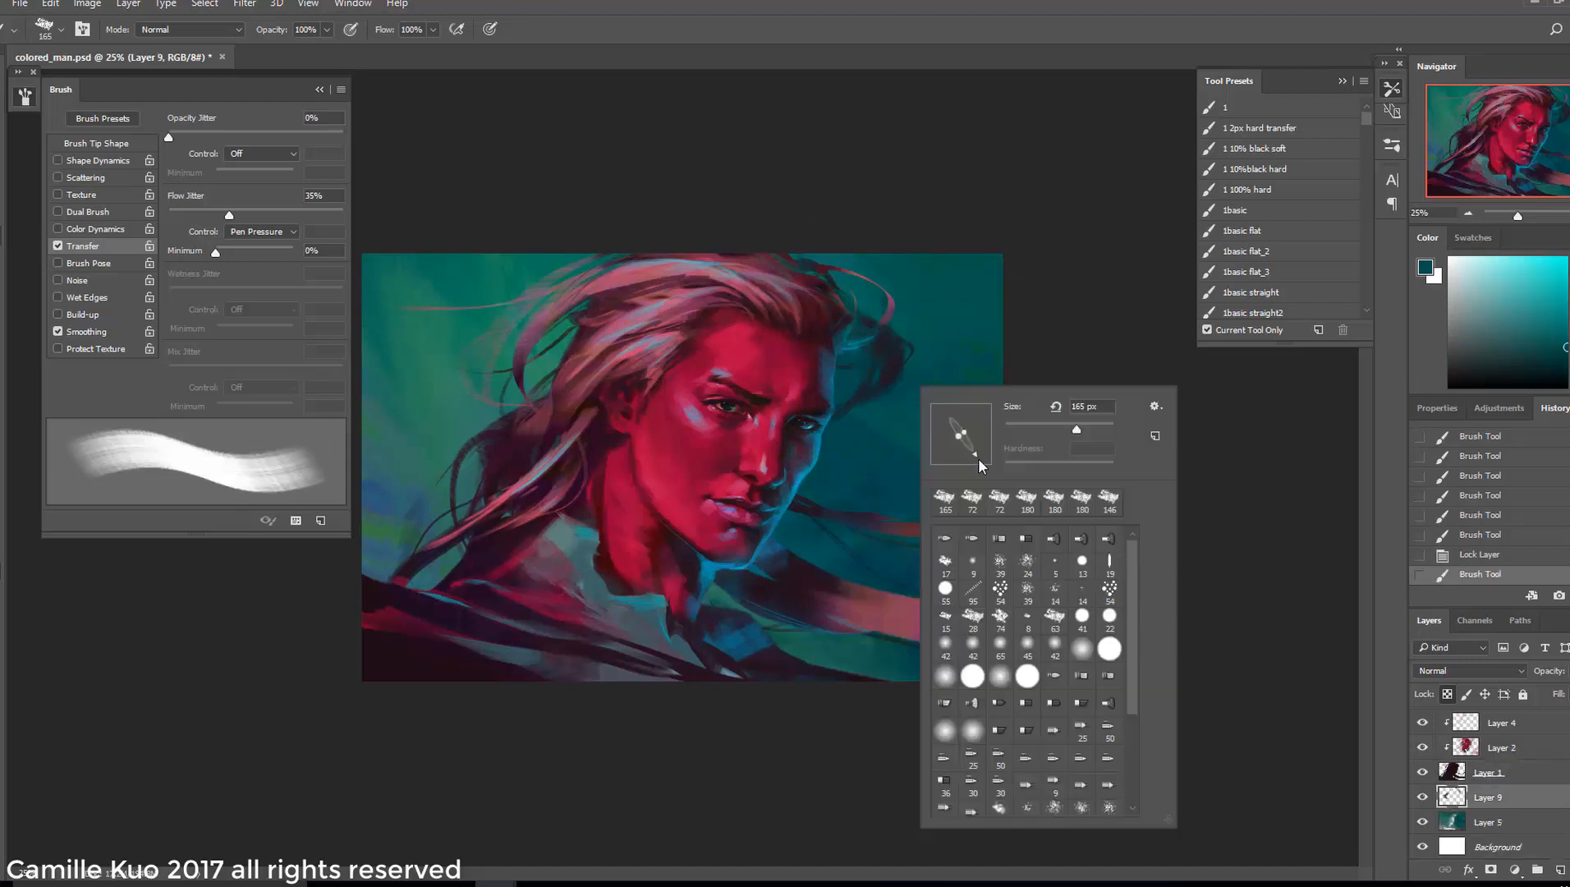
Glaze dark teal over the hair hanging behind the neck and dab the loose locks beyond the forehead with a re-angled brush
right_click(535, 423)
left_click_drag(526, 468, 535, 528)
left_click_drag(535, 528, 536, 504)
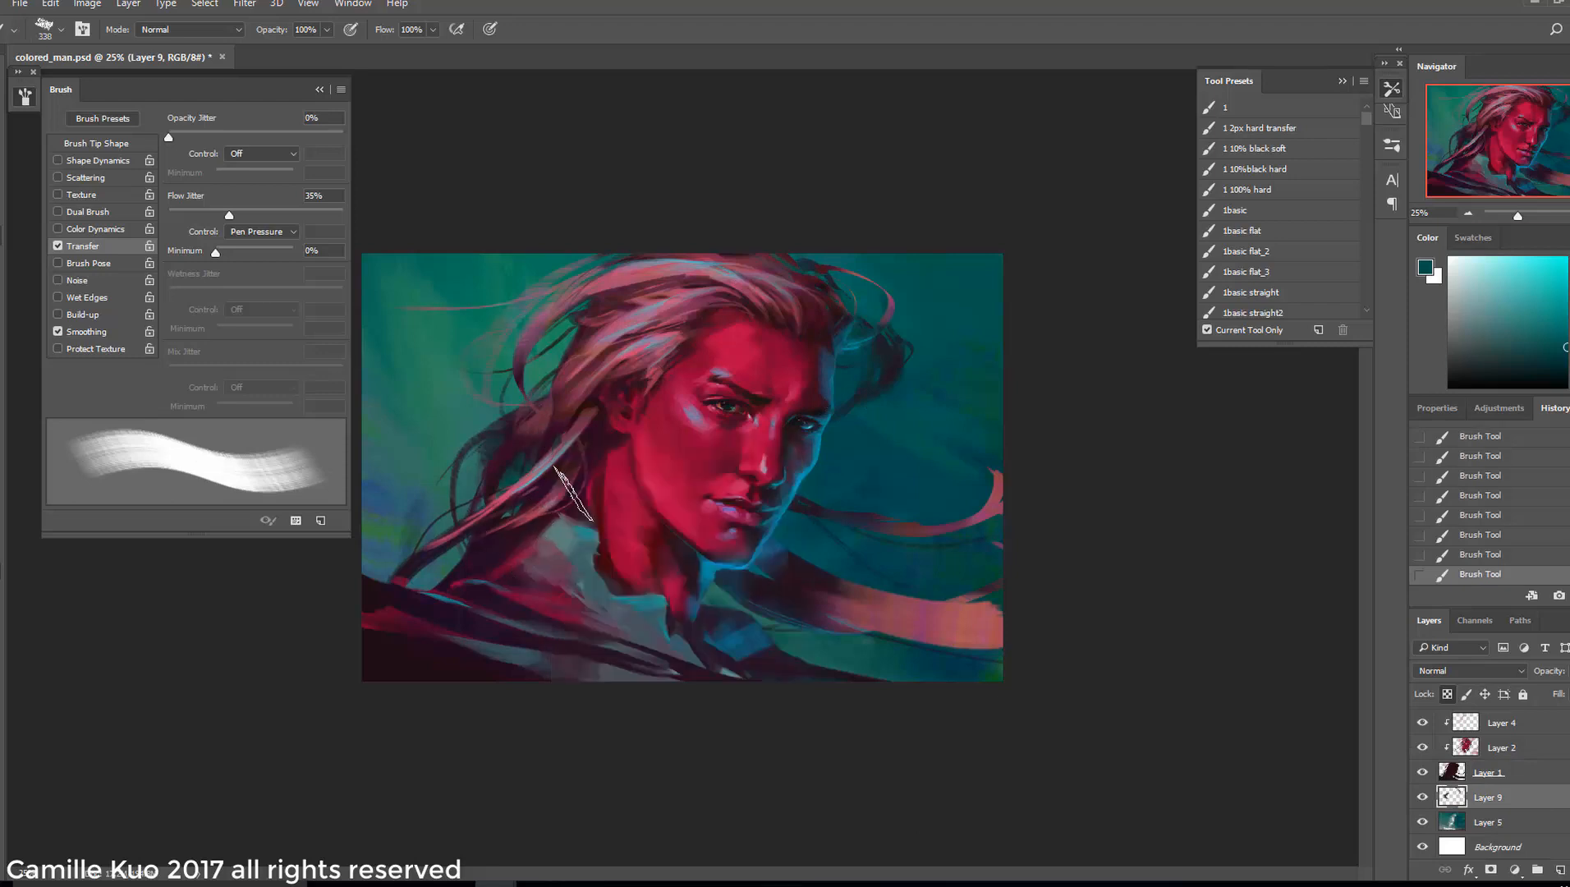
right_click(906, 444)
left_click_drag(940, 477, 936, 508)
left_click(922, 342)
On Layer 1, try teal strokes on the cloth at the lower edge and the shoulder hair with a re-angled 338 px brush
left_click(1488, 773)
left_click_drag(798, 672, 808, 674)
left_click(1478, 534)
left_click(1525, 775)
left_click_drag(912, 669, 945, 690)
right_click(498, 572)
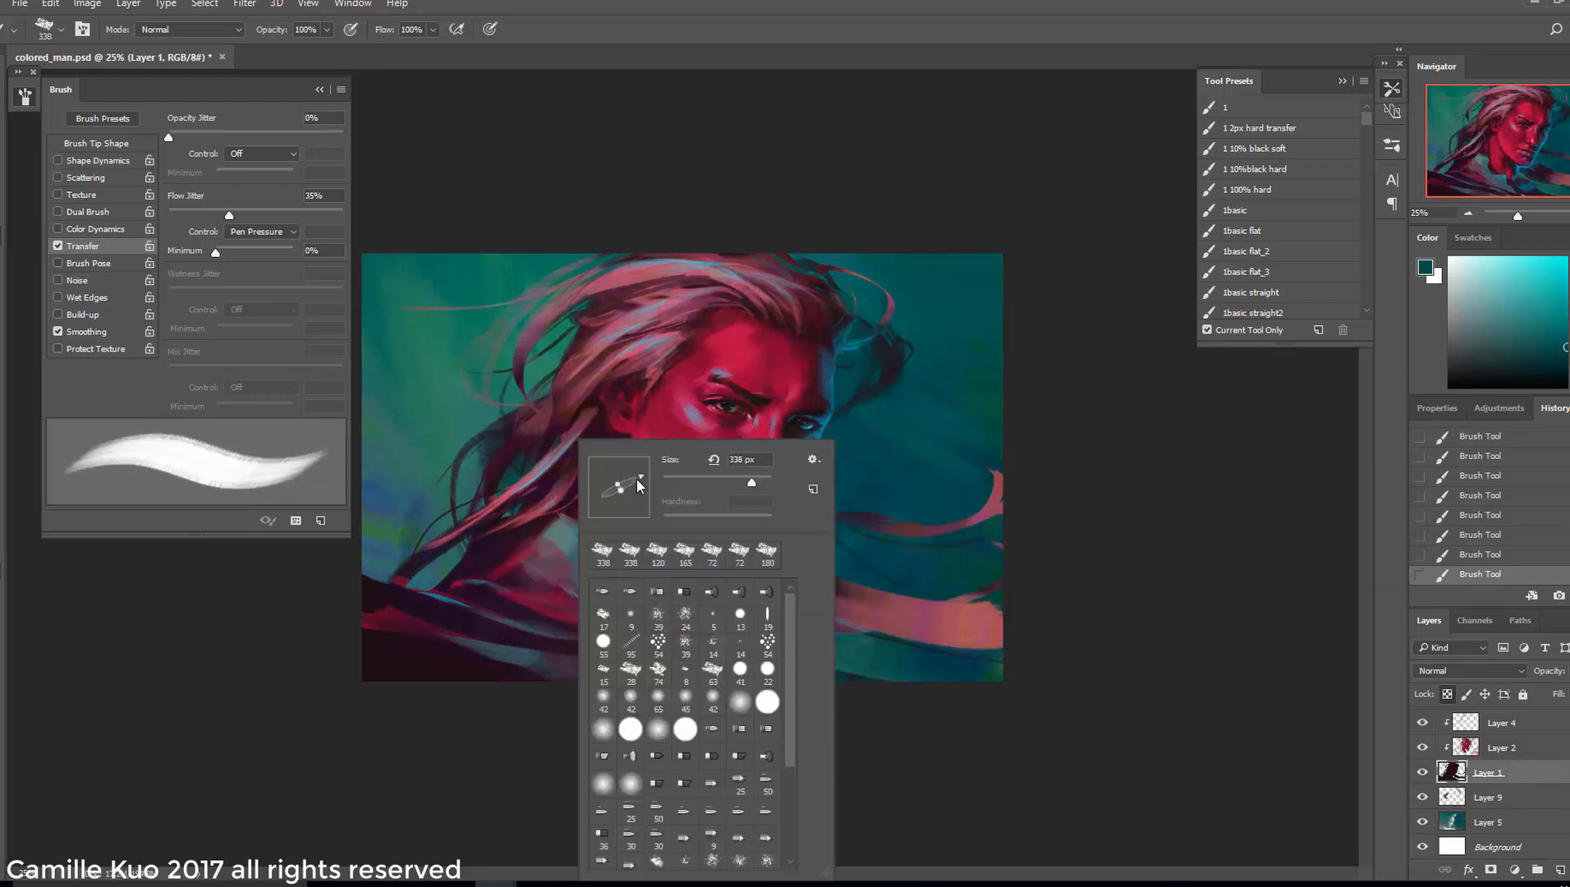
left_click_drag(617, 490, 630, 483)
left_click(480, 559)
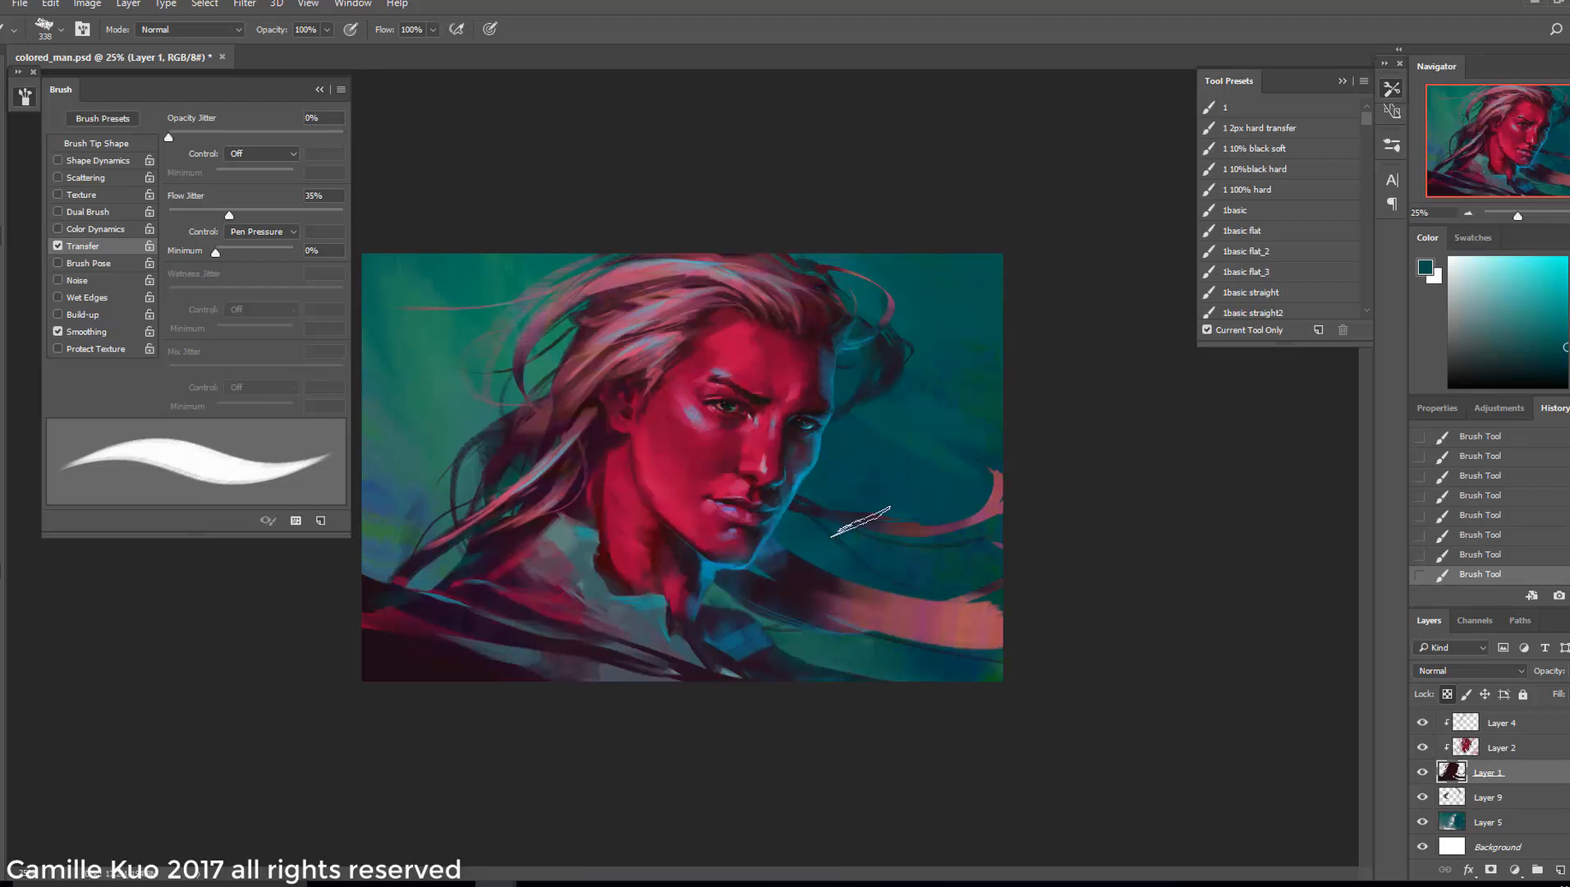
Sample the dark red under the jaw, undo the last two strokes and select Layer 2
right_click(938, 505)
left_click(657, 572, "alt")
key("ctrl+alt+z")
key("ctrl+alt+z")
key("alt+bracketleft")
left_click(1500, 748)
Paint dark red shadow down the side of the neck and below the ear, enlarging the brush to 97 px
left_click_drag(654, 494, 663, 517)
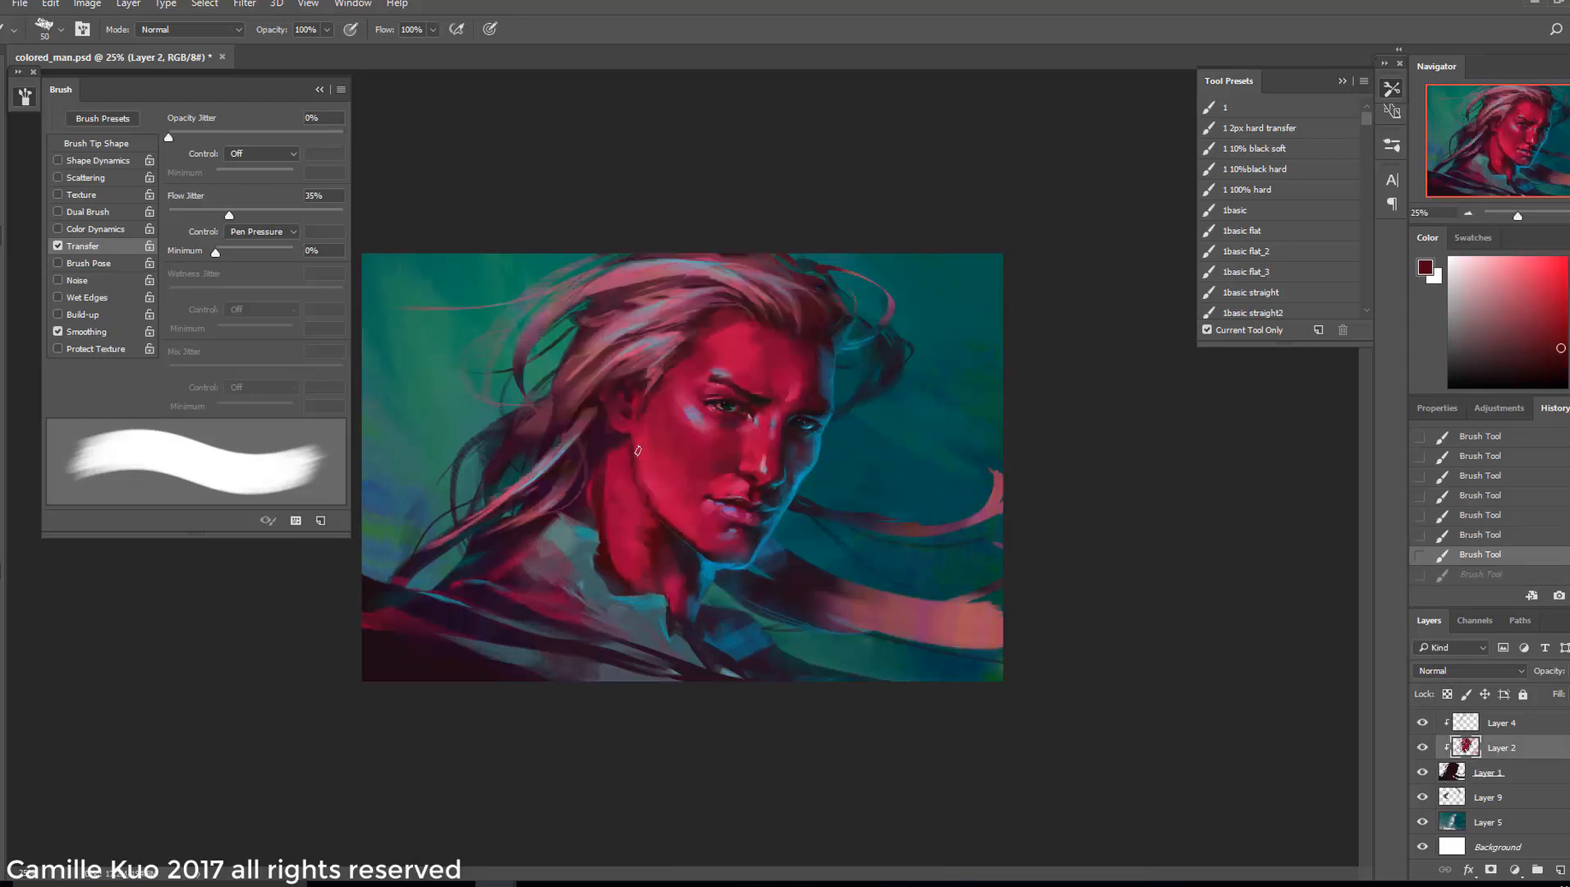
right_click(645, 461)
left_click_drag(788, 449, 827, 449)
left_click_drag(622, 452, 608, 516)
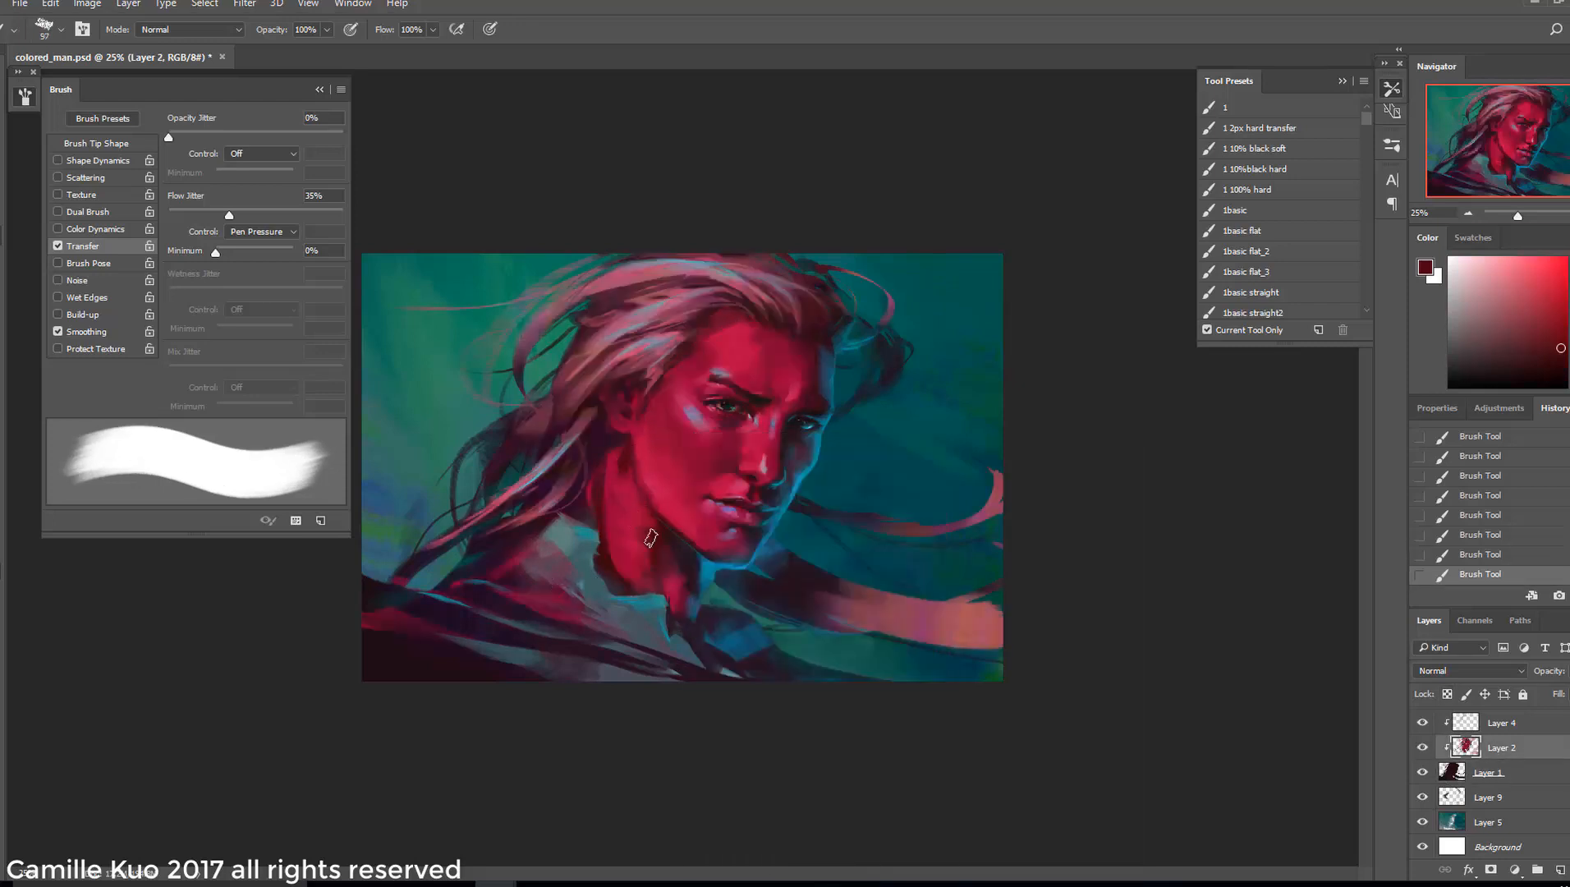
Add a new layer above Layer 8 and set its blending mode to Lighten
key("ctrl+plus")
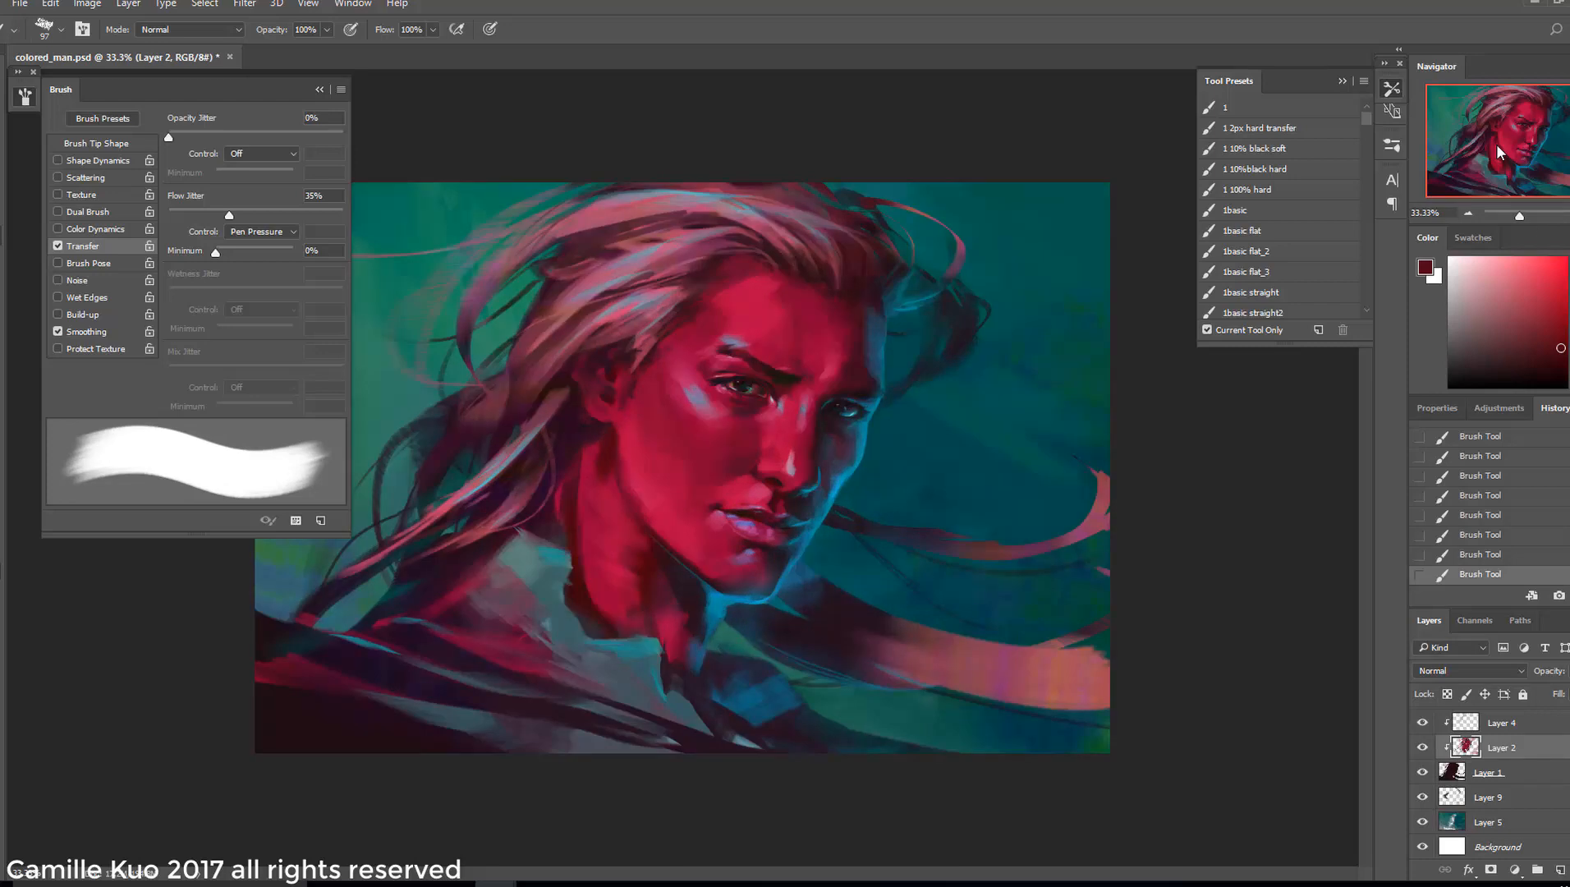
key("ctrl+plus")
scroll(1527, 779, "up", 3)
left_click(1532, 725)
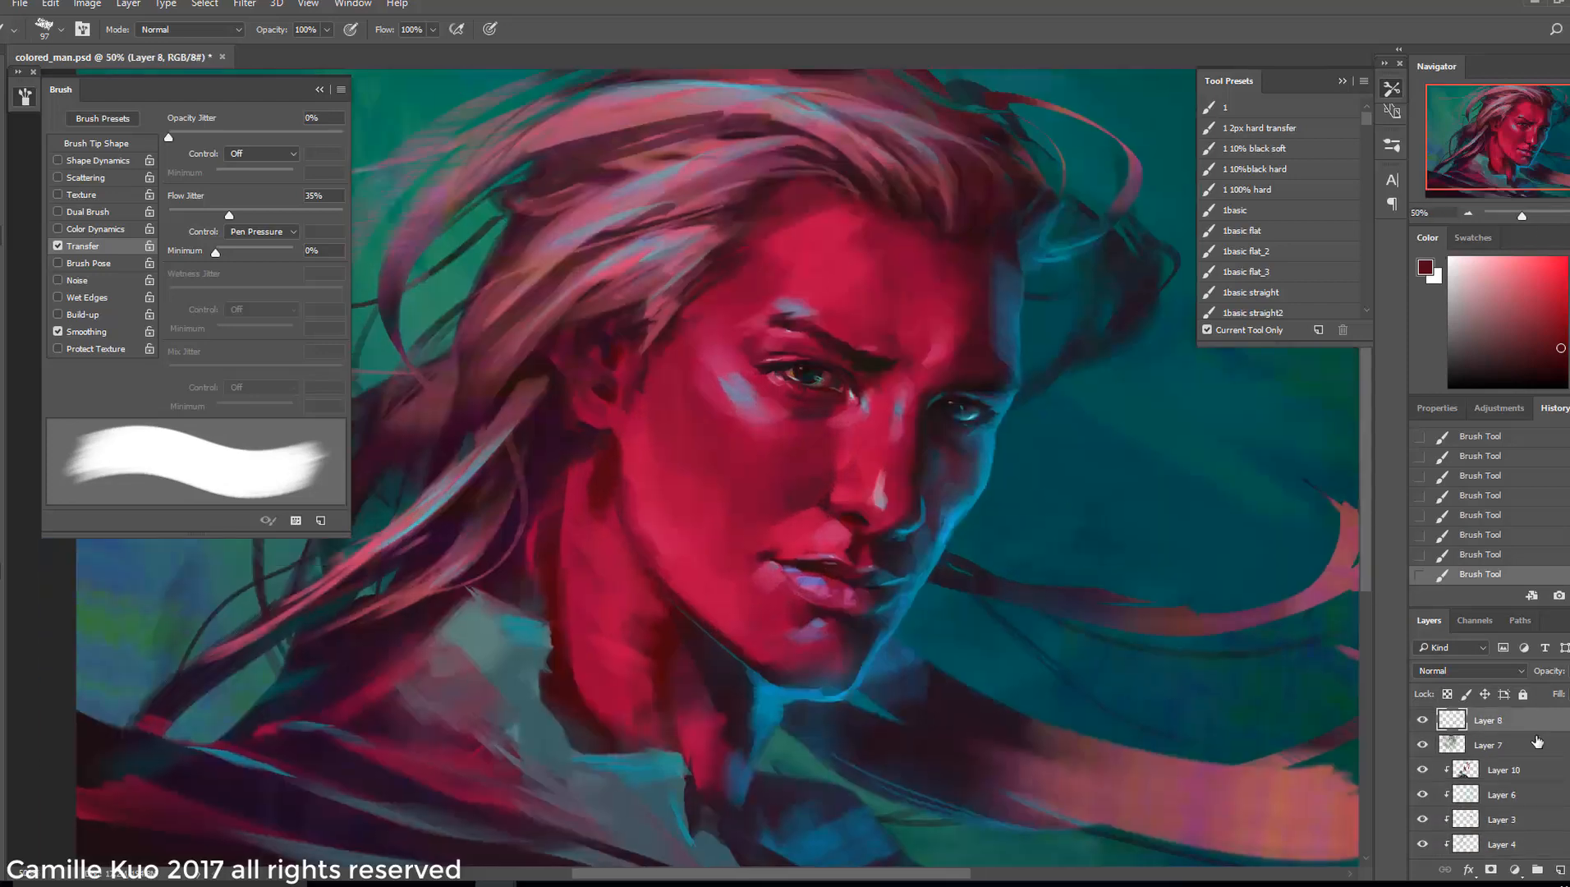
left_click(1559, 869)
left_click(1477, 671)
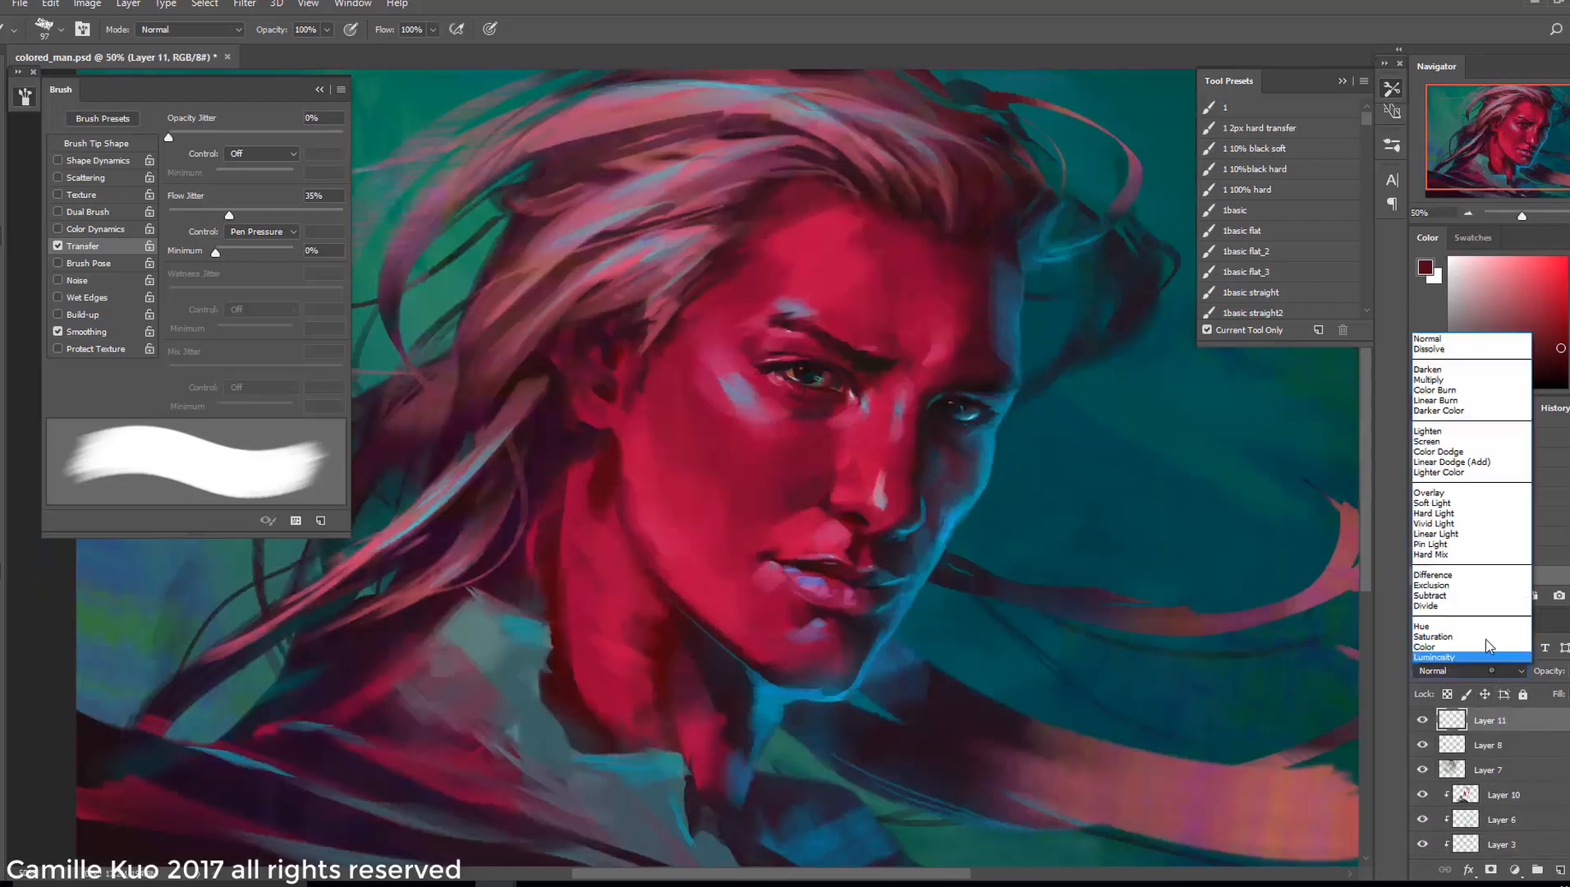
left_click(1461, 441)
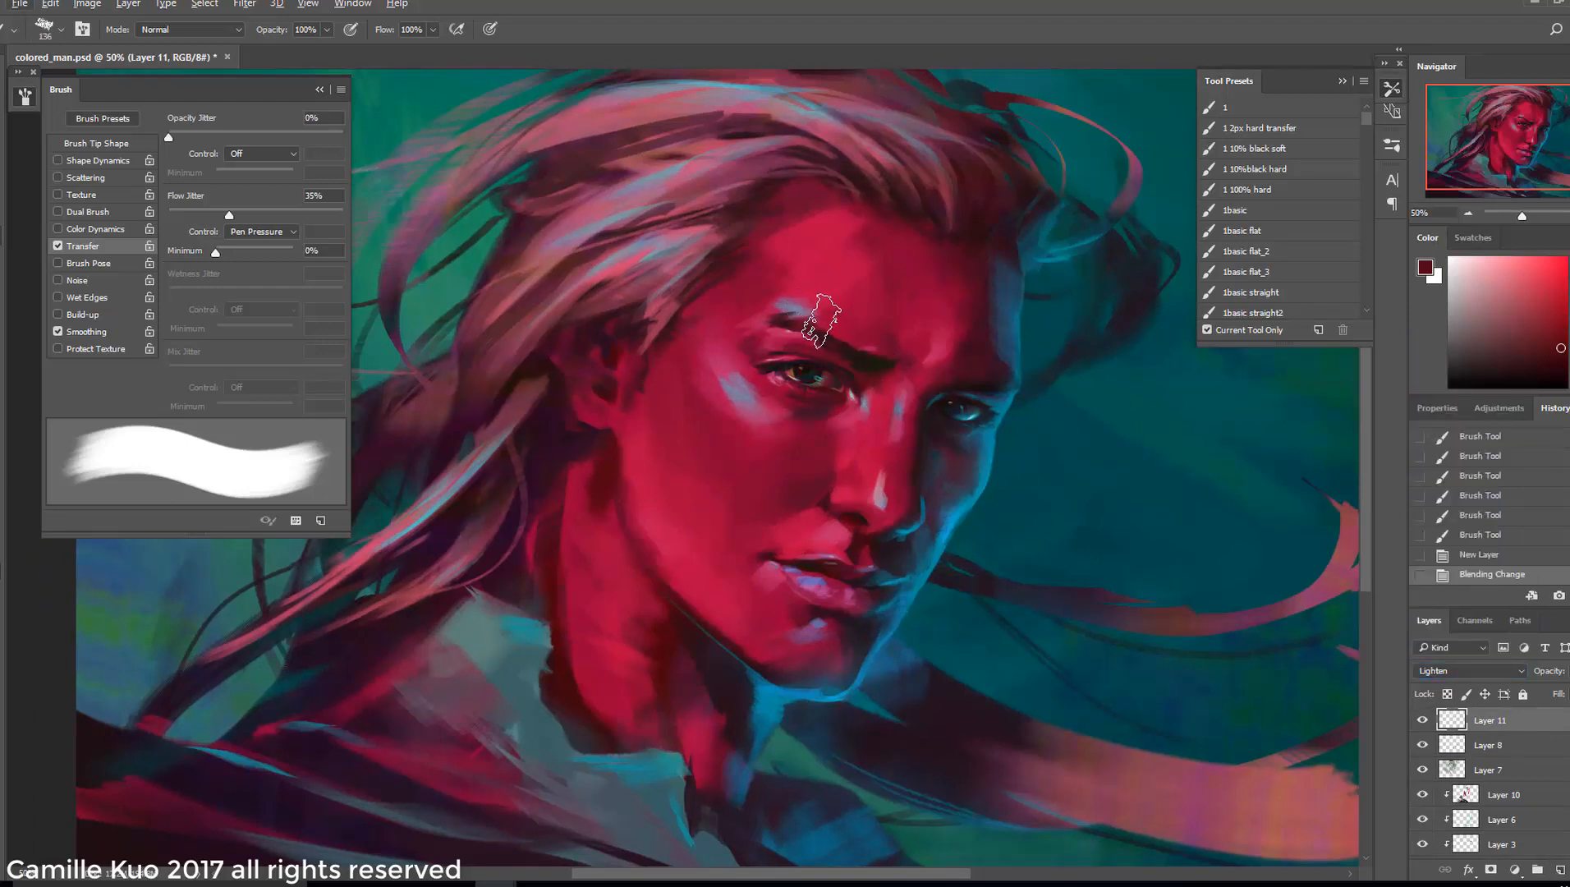
Try strokes on the Lighten layer, including a sampled tone on the nose bridge, reverting each through the history
left_click_drag(1202, 554, 1223, 567)
left_click(1490, 554)
left_click(872, 422, "alt")
left_click_drag(872, 414, 891, 422)
left_click(1494, 556)
Turn on Color Dynamics for the brush, raise a jitter setting and test a stroke on the cheek, reverting it
right_click(860, 420)
left_click(86, 230)
left_click_drag(212, 212, 239, 216)
left_click_drag(808, 447, 778, 464)
left_click(1490, 535)
Sample an eye tone and try a stroke across the nose bridge towards the near eye, reverting it
left_click(804, 378, "alt")
left_click(97, 144)
left_click_drag(870, 419, 821, 417)
left_click(1490, 536)
Set the brush to 139 px and test strokes below the near eye, stepping back through the history
right_click(936, 396)
left_click_drag(1076, 438, 1095, 437)
left_click_drag(813, 407, 824, 417)
left_click_drag(810, 420, 822, 423)
left_click(1461, 555)
key("ctrl+minus")
left_click(1467, 536)
key("ctrl+plus")
Pick a dark green and tint the near eye with short strokes, undoing the last one
left_click(1569, 339)
left_click_drag(793, 371, 798, 377)
left_click_drag(813, 381, 820, 378)
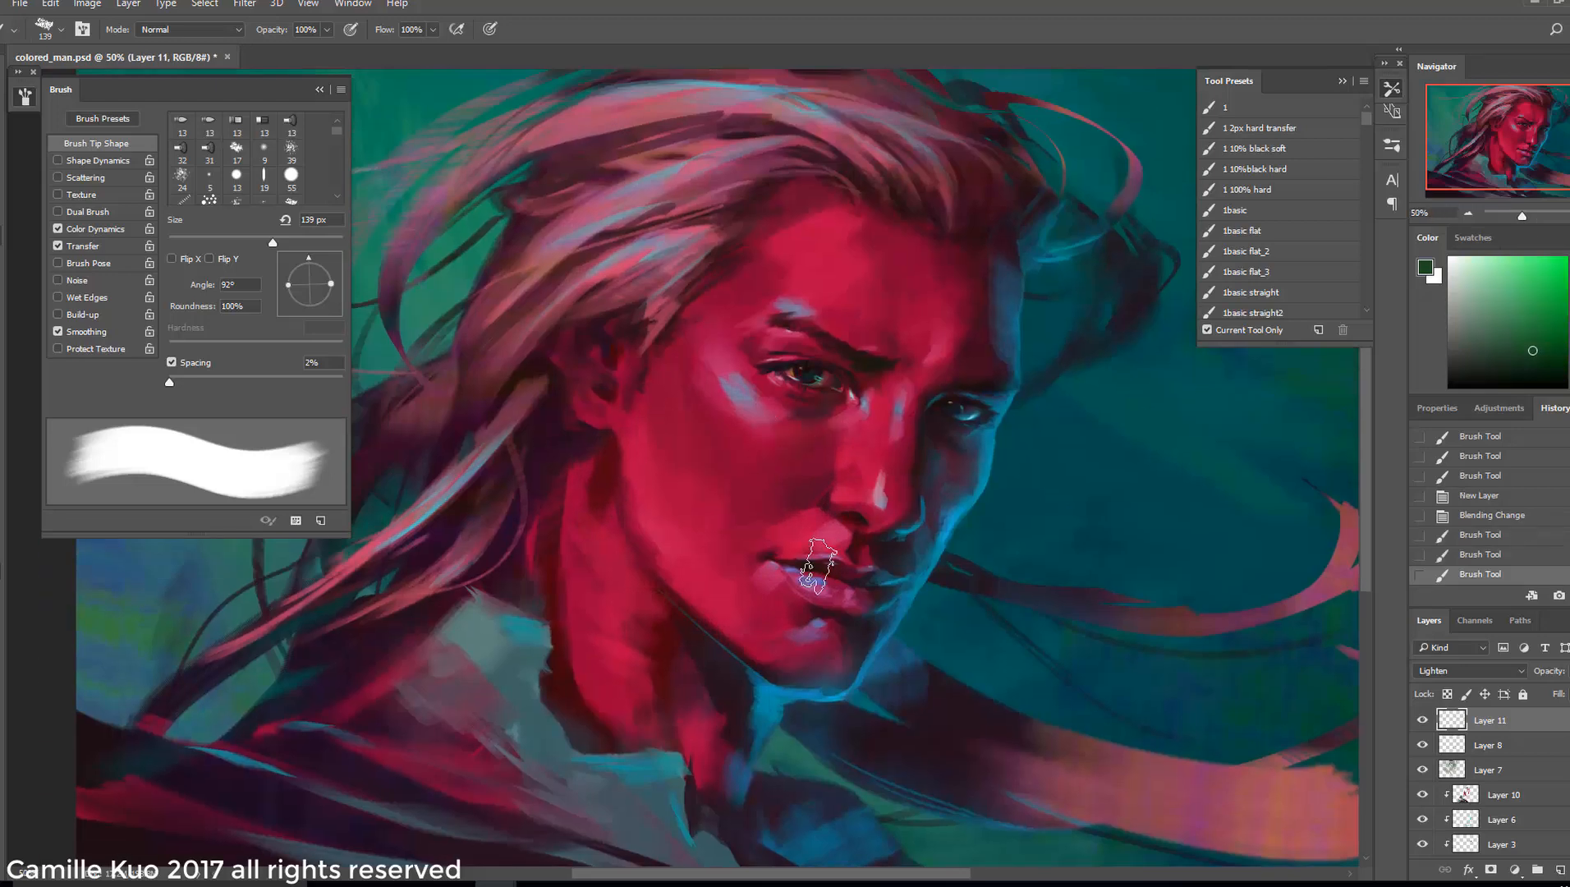
key("ctrl+z")
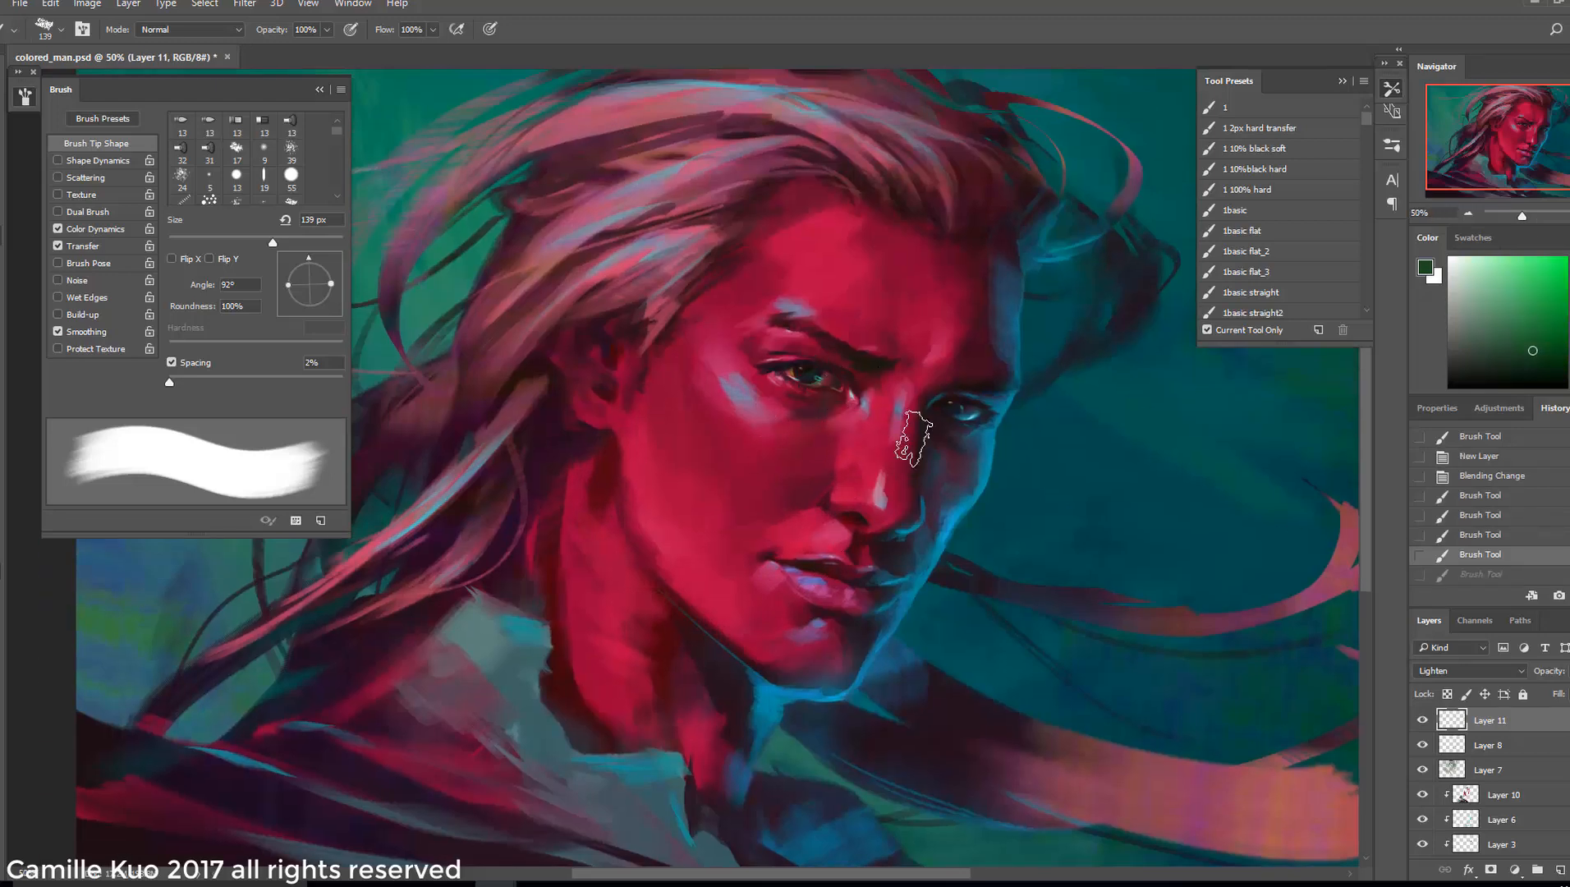
Apply a Hue/Saturation adjustment to the strokes on Layer 11
key("ctrl+u")
key("Return")
key("ctrl+minus")
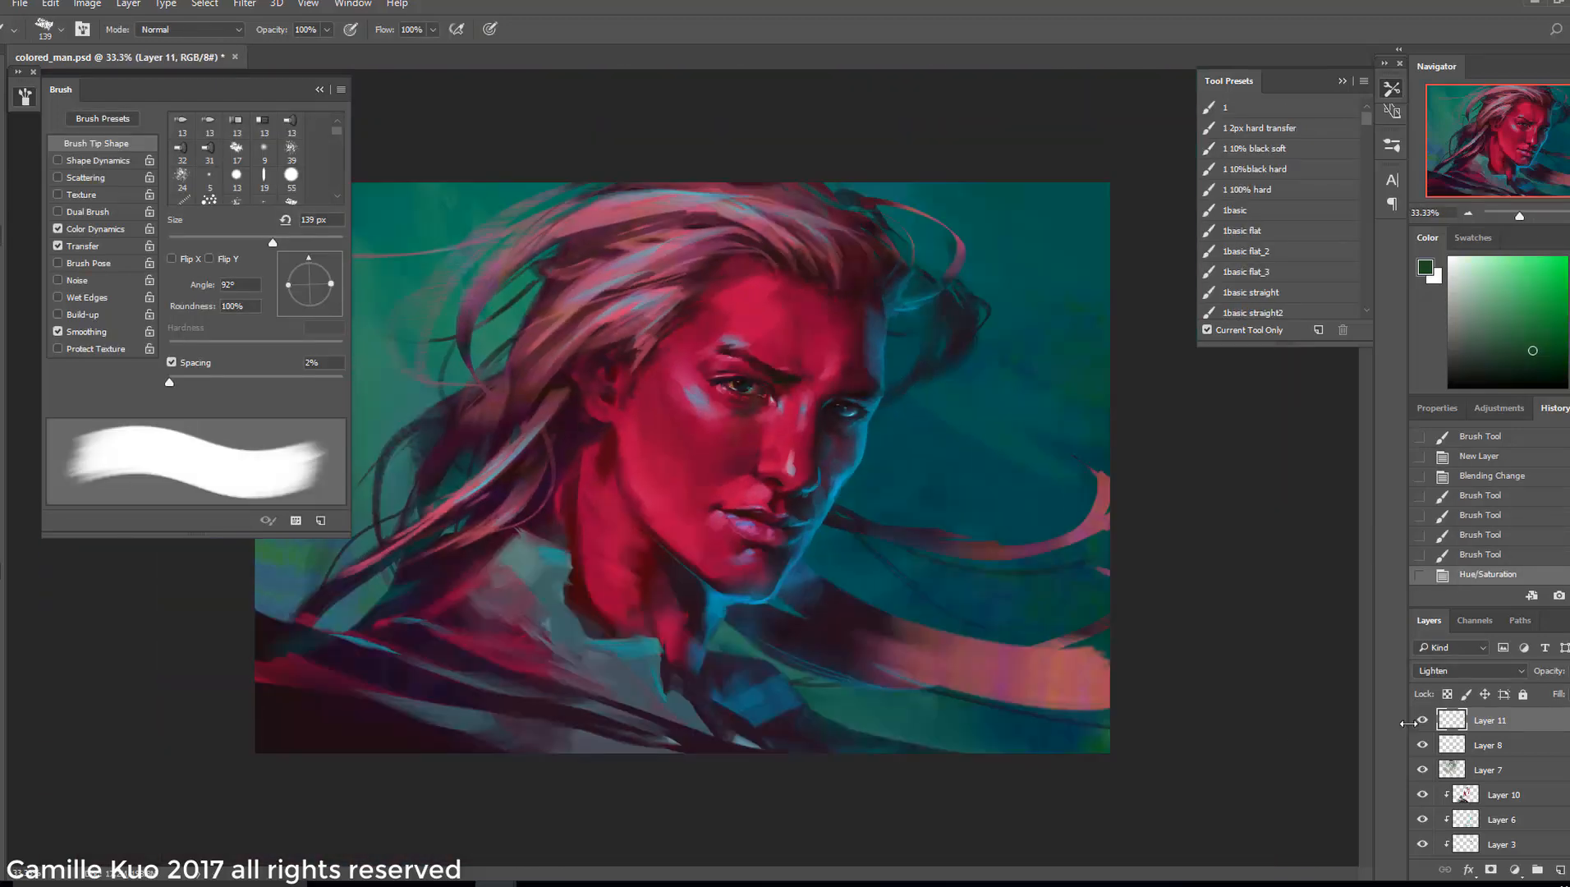
Pick a more saturated green, brush it lightly around the near eye and brow and set the brush to 202 px
left_click(1563, 340)
key("ctrl+plus")
left_click_drag(730, 338, 756, 311)
right_click(839, 353)
double_click(1058, 753)
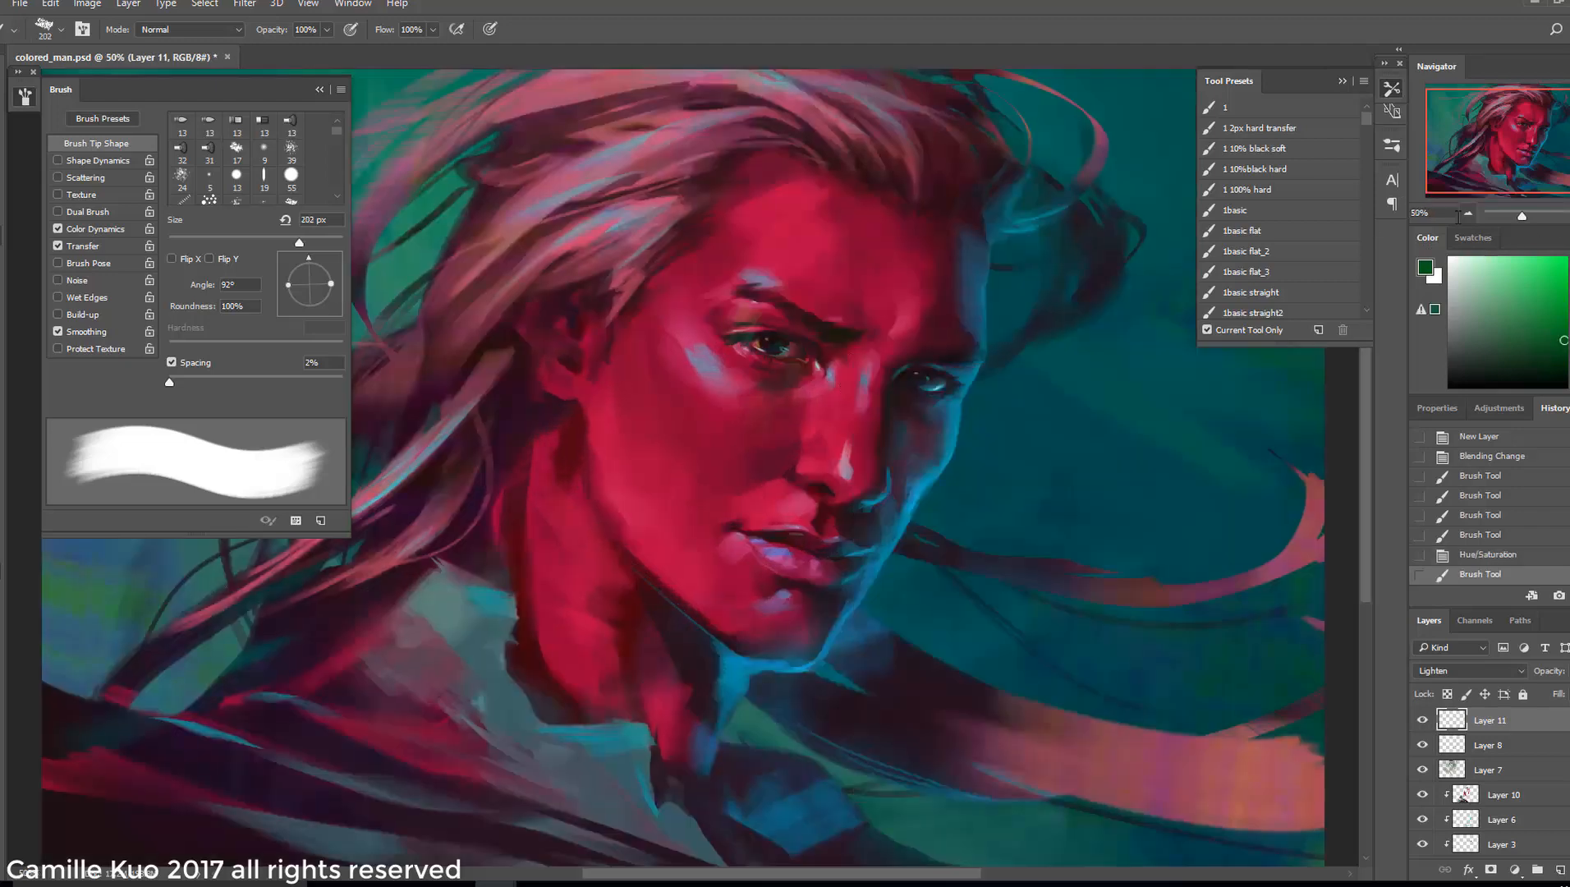
Brush soft green-tinted light over the nose and neck, undoing the last neck stroke
key("ctrl+minus")
left_click_drag(784, 466, 791, 464)
left_click(604, 530)
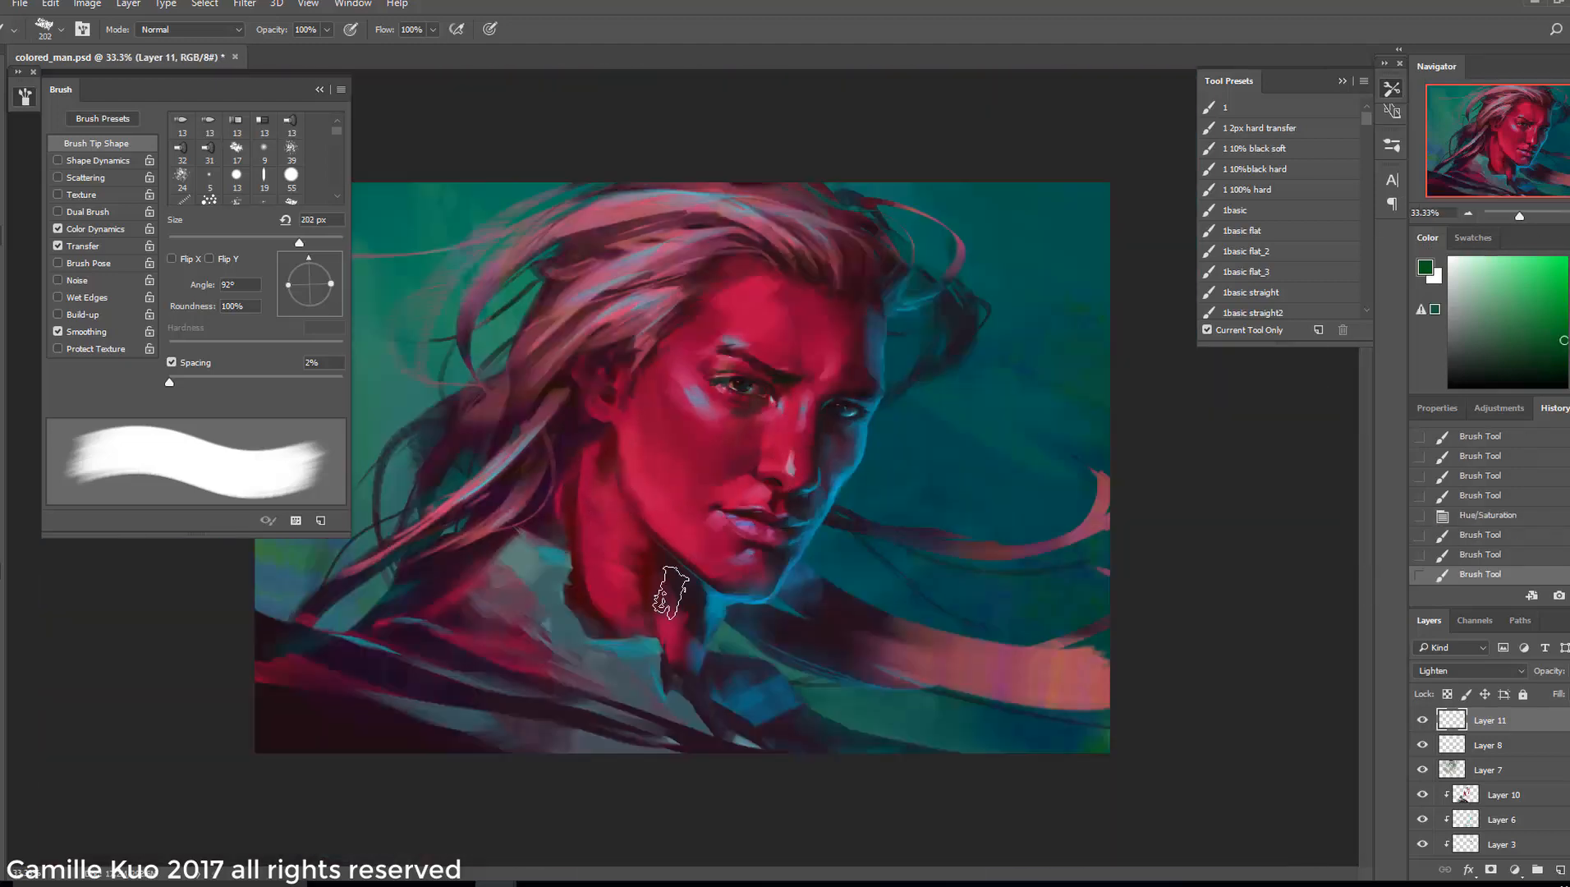
left_click_drag(635, 602, 639, 551)
key("ctrl+z")
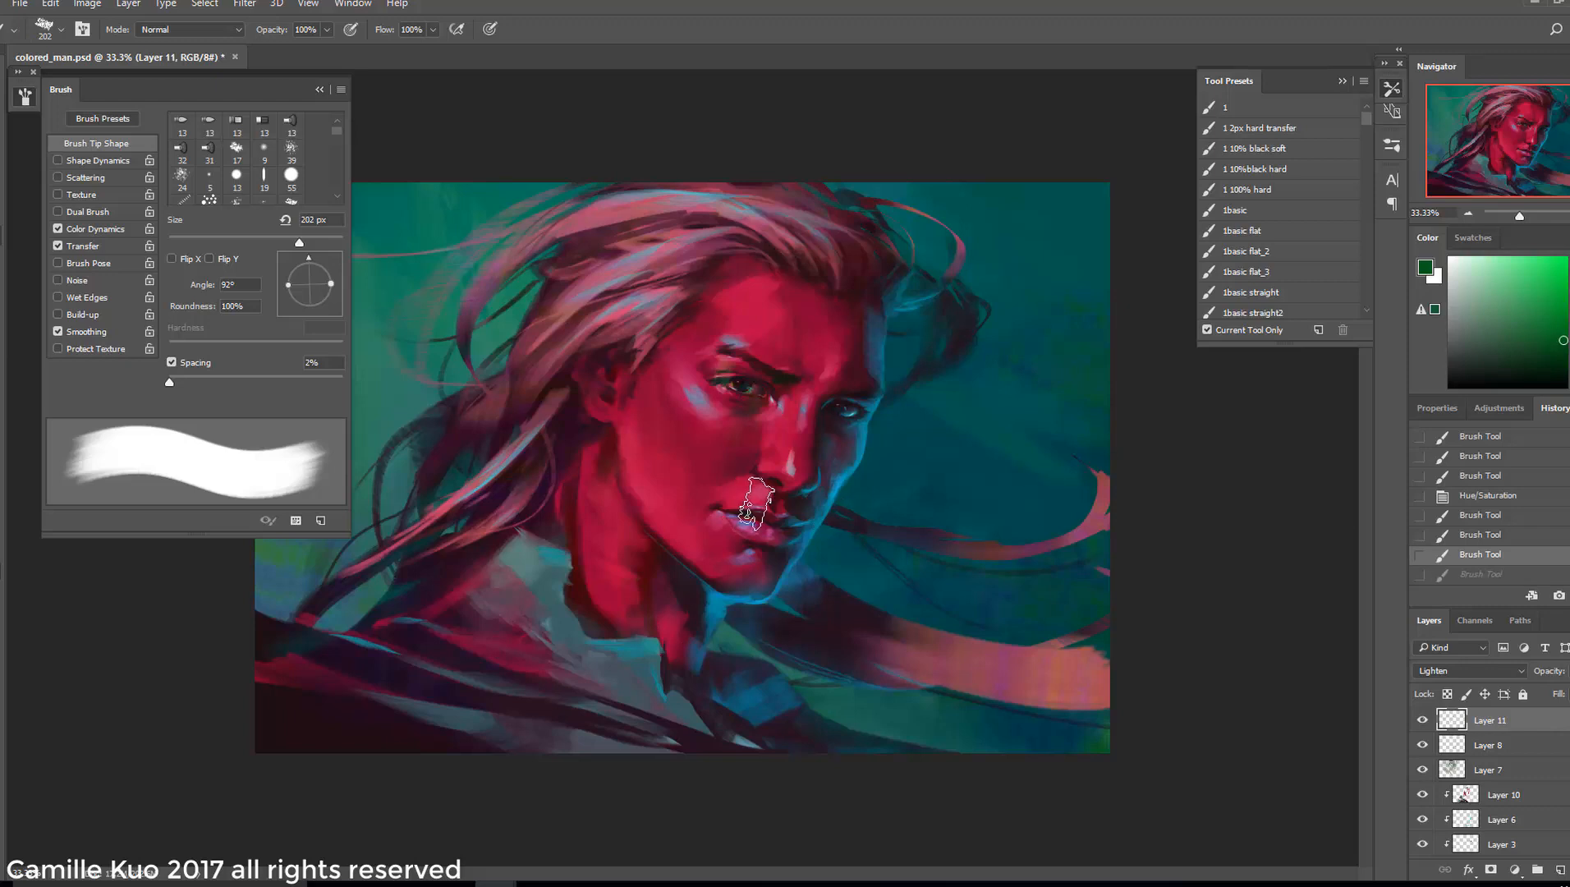
Set the brush to 385 px and brush green light down the near jaw and neck
right_click(768, 496)
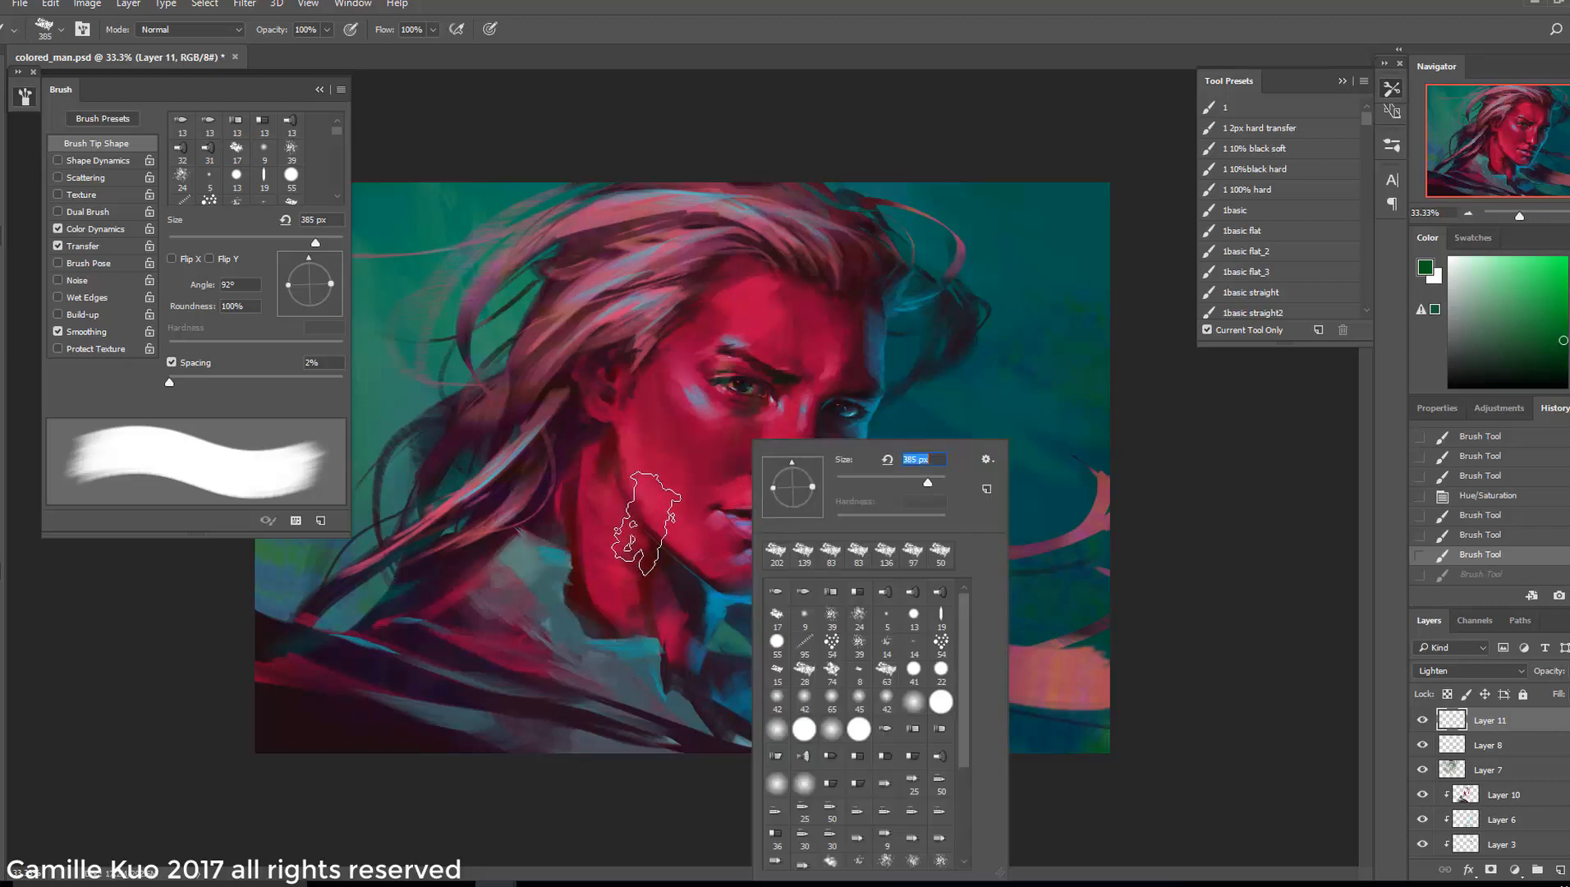
left_click(640, 525)
left_click_drag(630, 526, 649, 591)
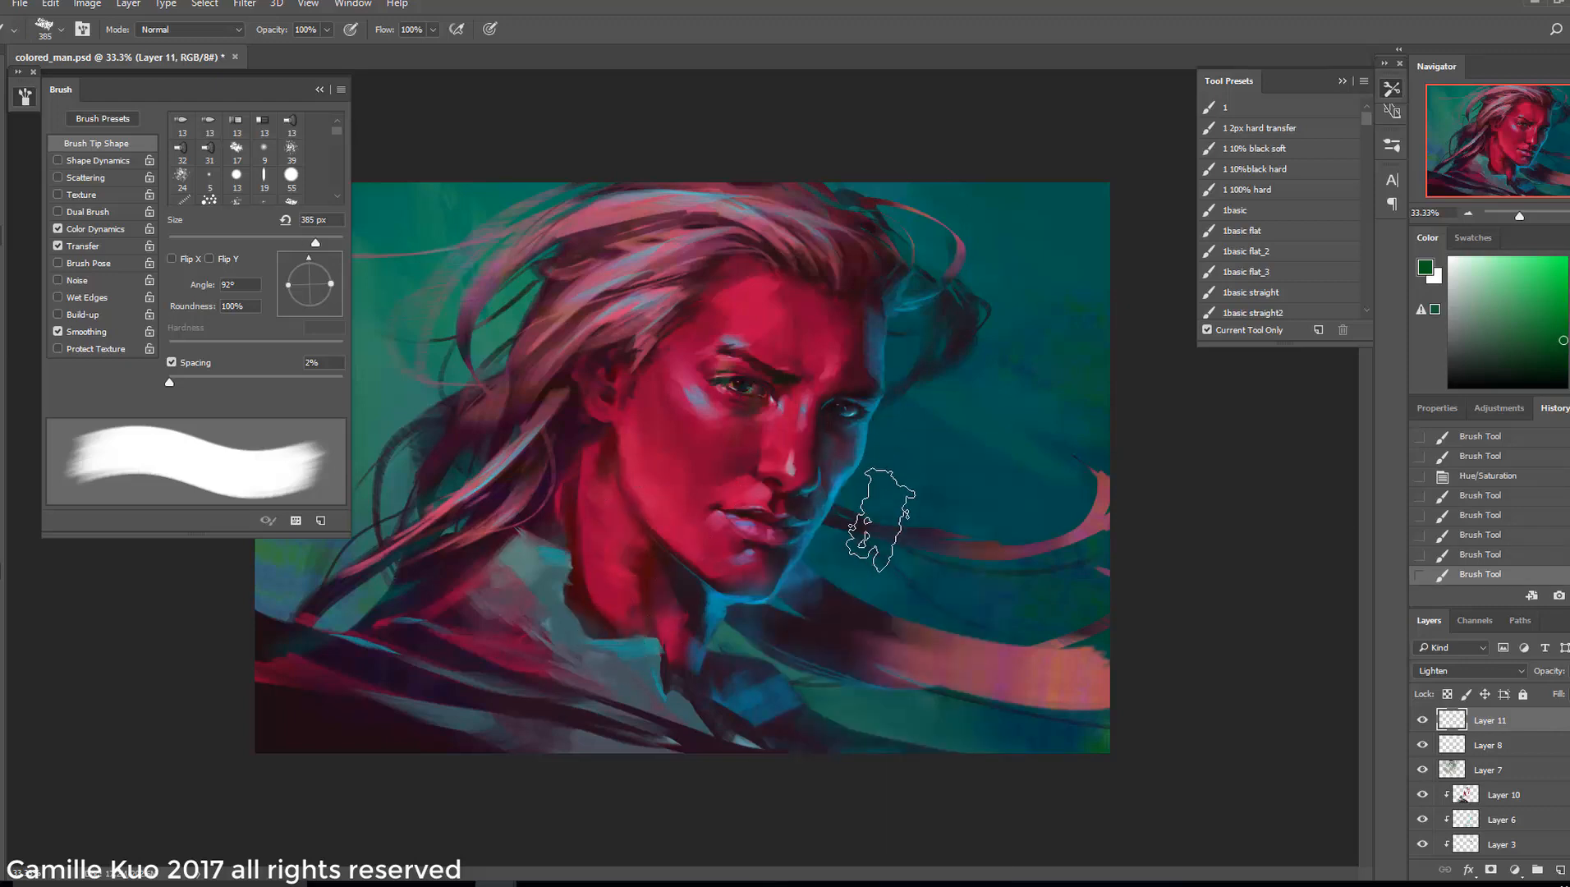
Shift the hue of Layer 11 to about +13 with Hue/Saturation and undo the following dark blue stroke
key("ctrl+u")
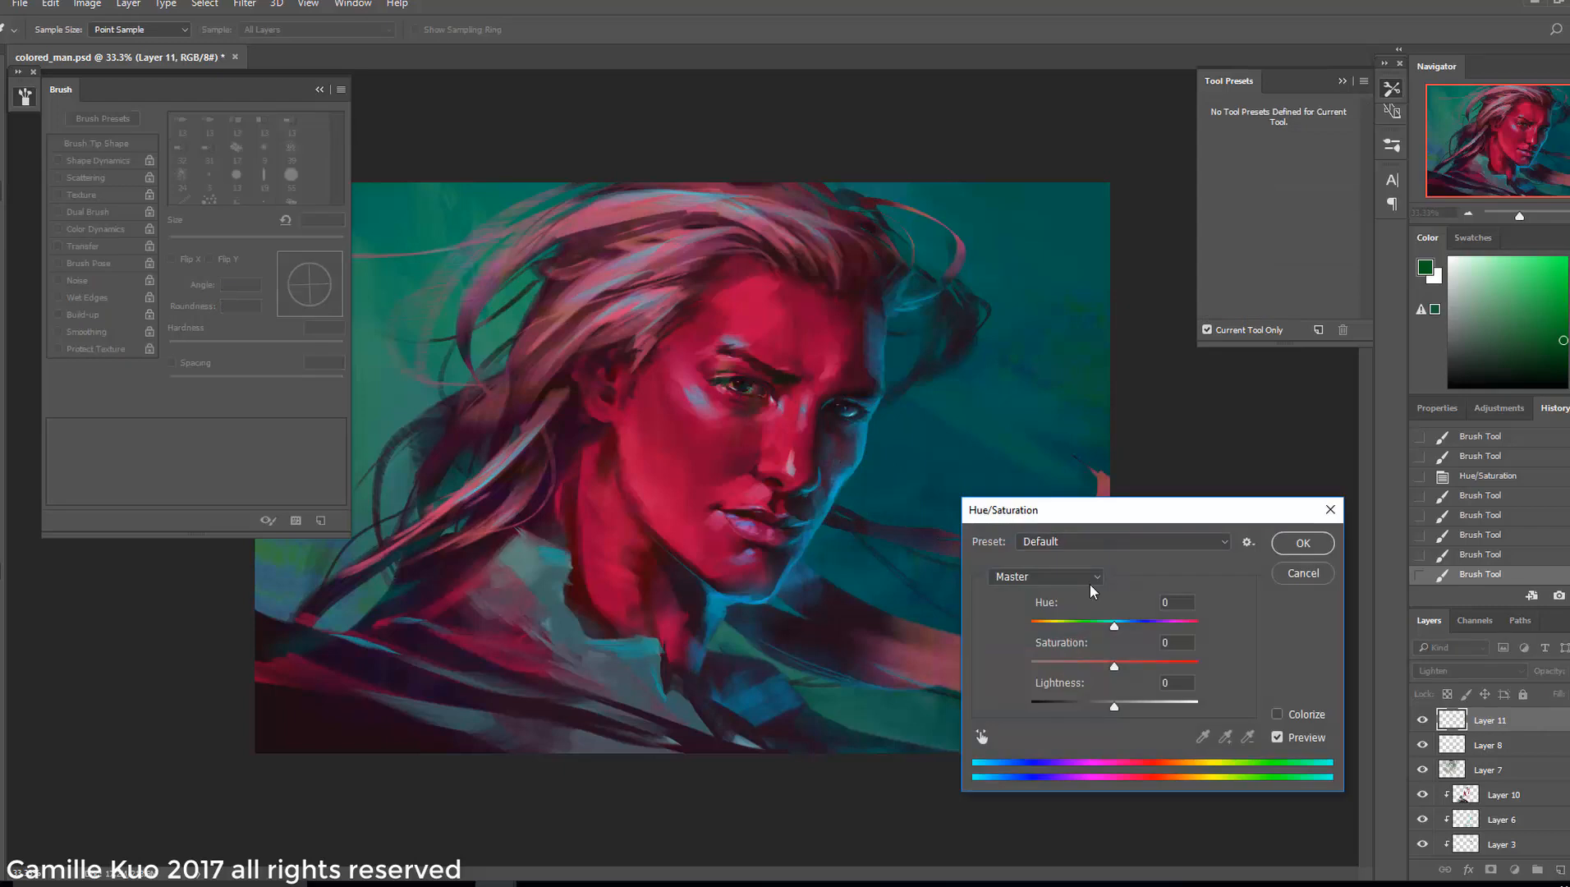
left_click_drag(1137, 635, 1147, 636)
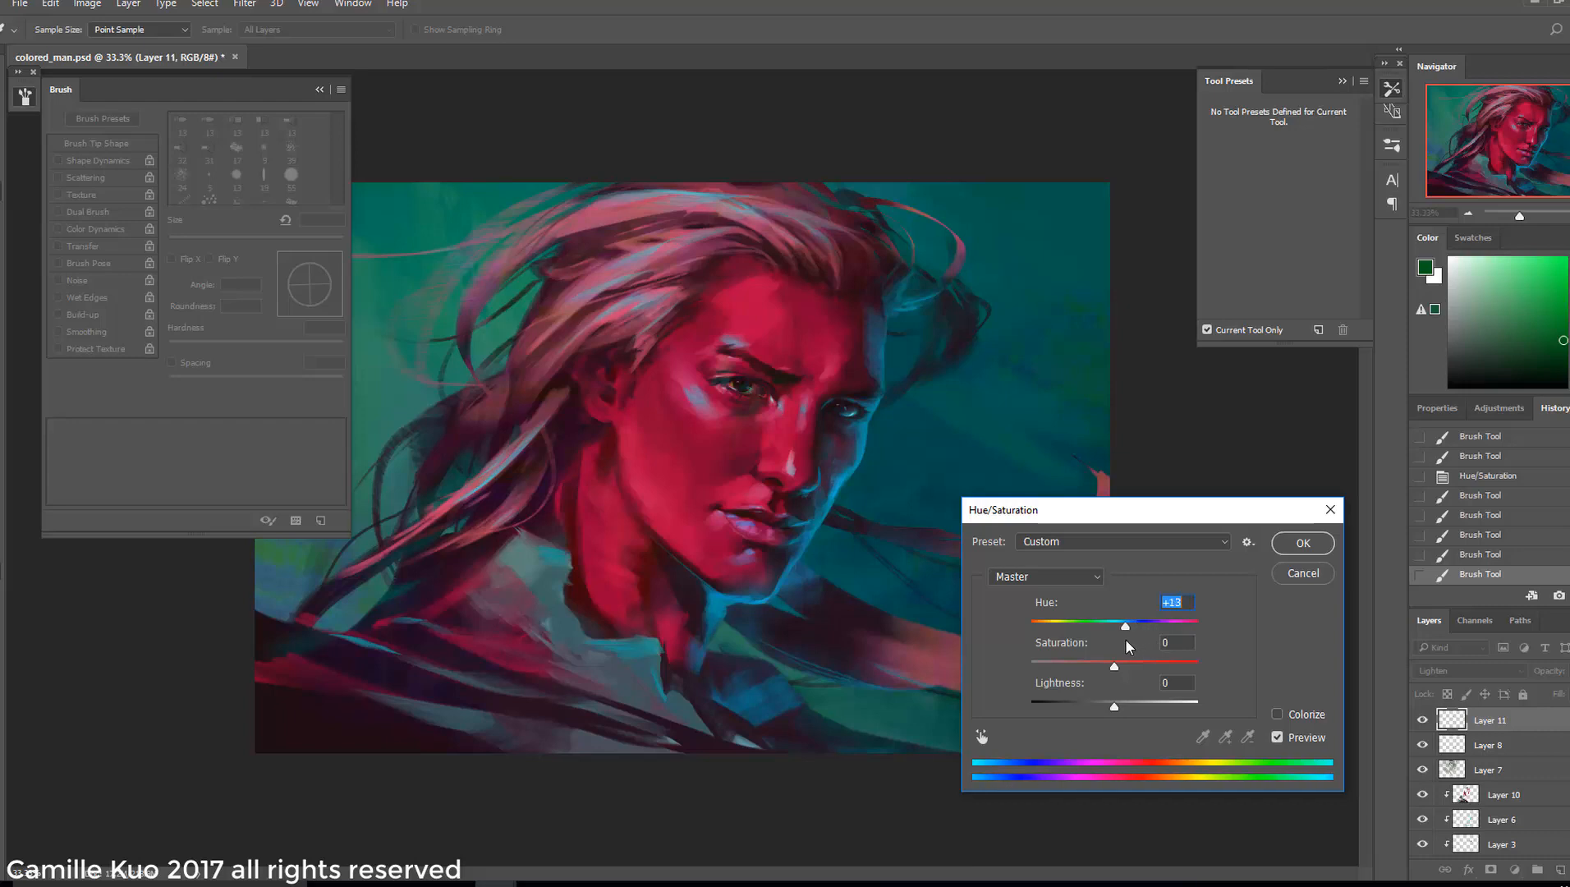
key("Return")
key("ctrl+z")
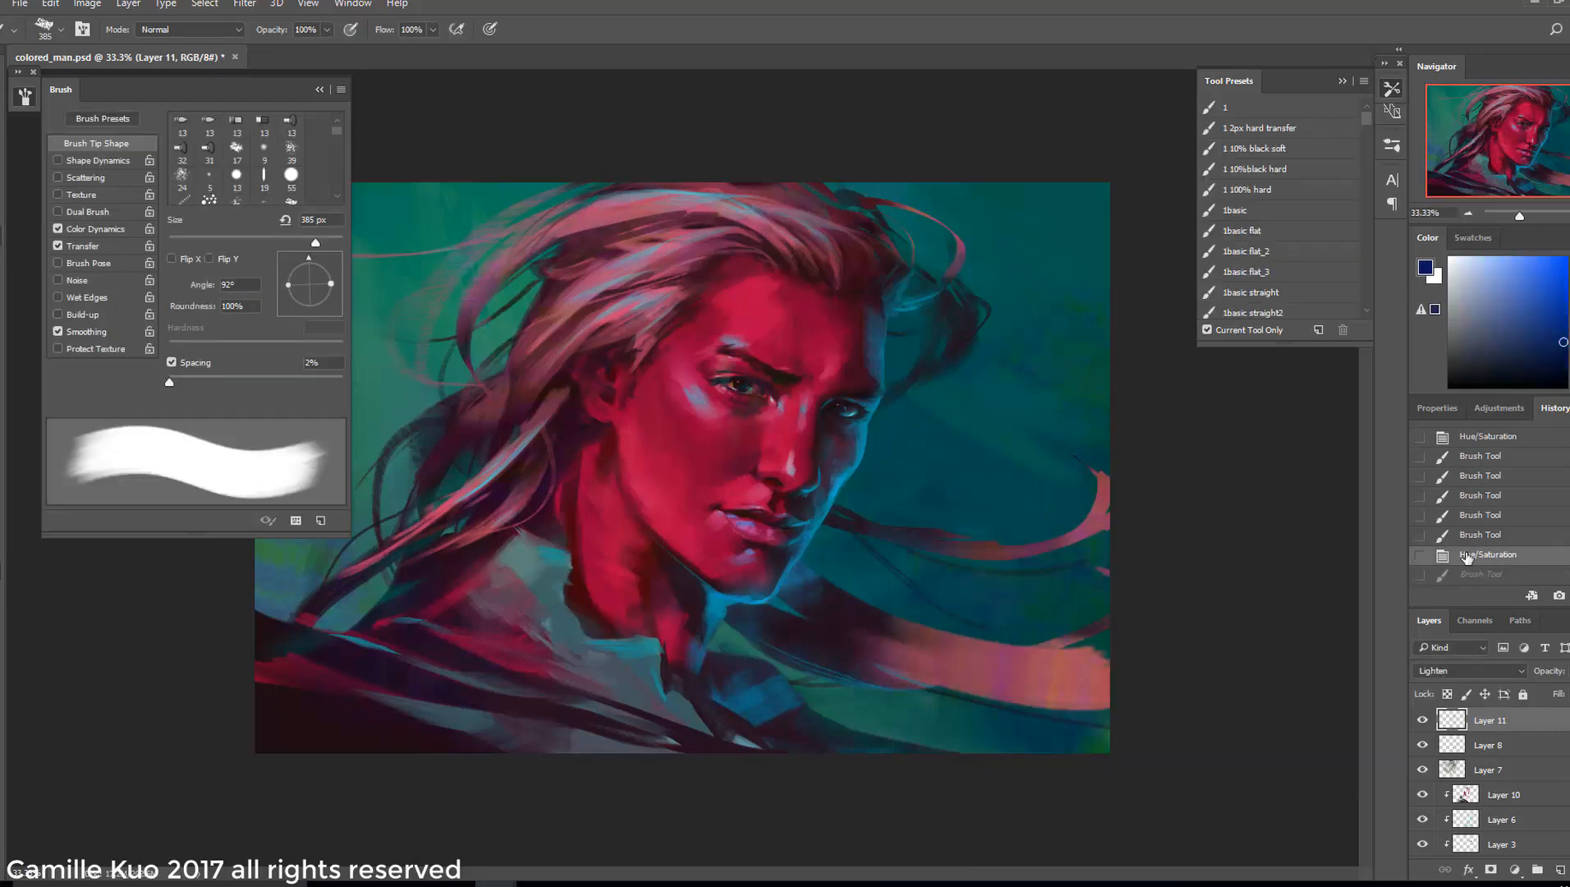
Lock Layer 11's transparent pixels and tint the strokes around the near eye with dark blue, comparing history states
left_click(1446, 694)
left_click_drag(811, 419, 717, 412)
left_click(1465, 538)
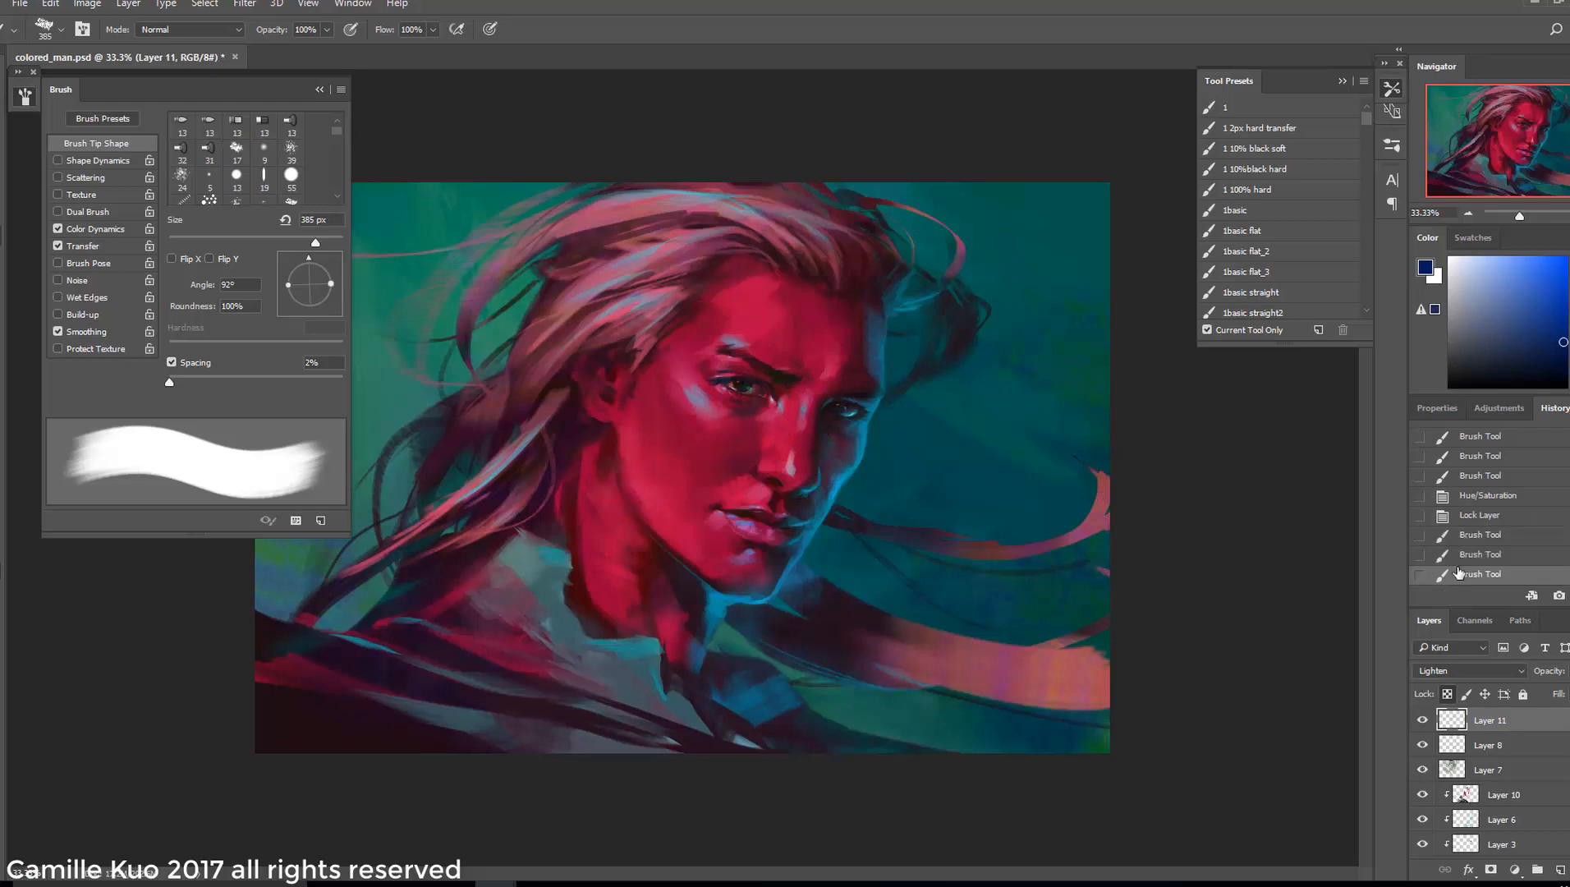
left_click(1465, 574)
left_click(1465, 516)
Tint the near cheek in dark blue with the brush at 174 px and 91 px, and unlock Layer 11's transparent pixels
right_click(773, 417)
left_click_drag(944, 453, 923, 453)
left_click_drag(753, 439, 660, 466)
right_click(800, 415)
left_click_drag(953, 451, 920, 451)
left_click_drag(754, 442, 617, 456)
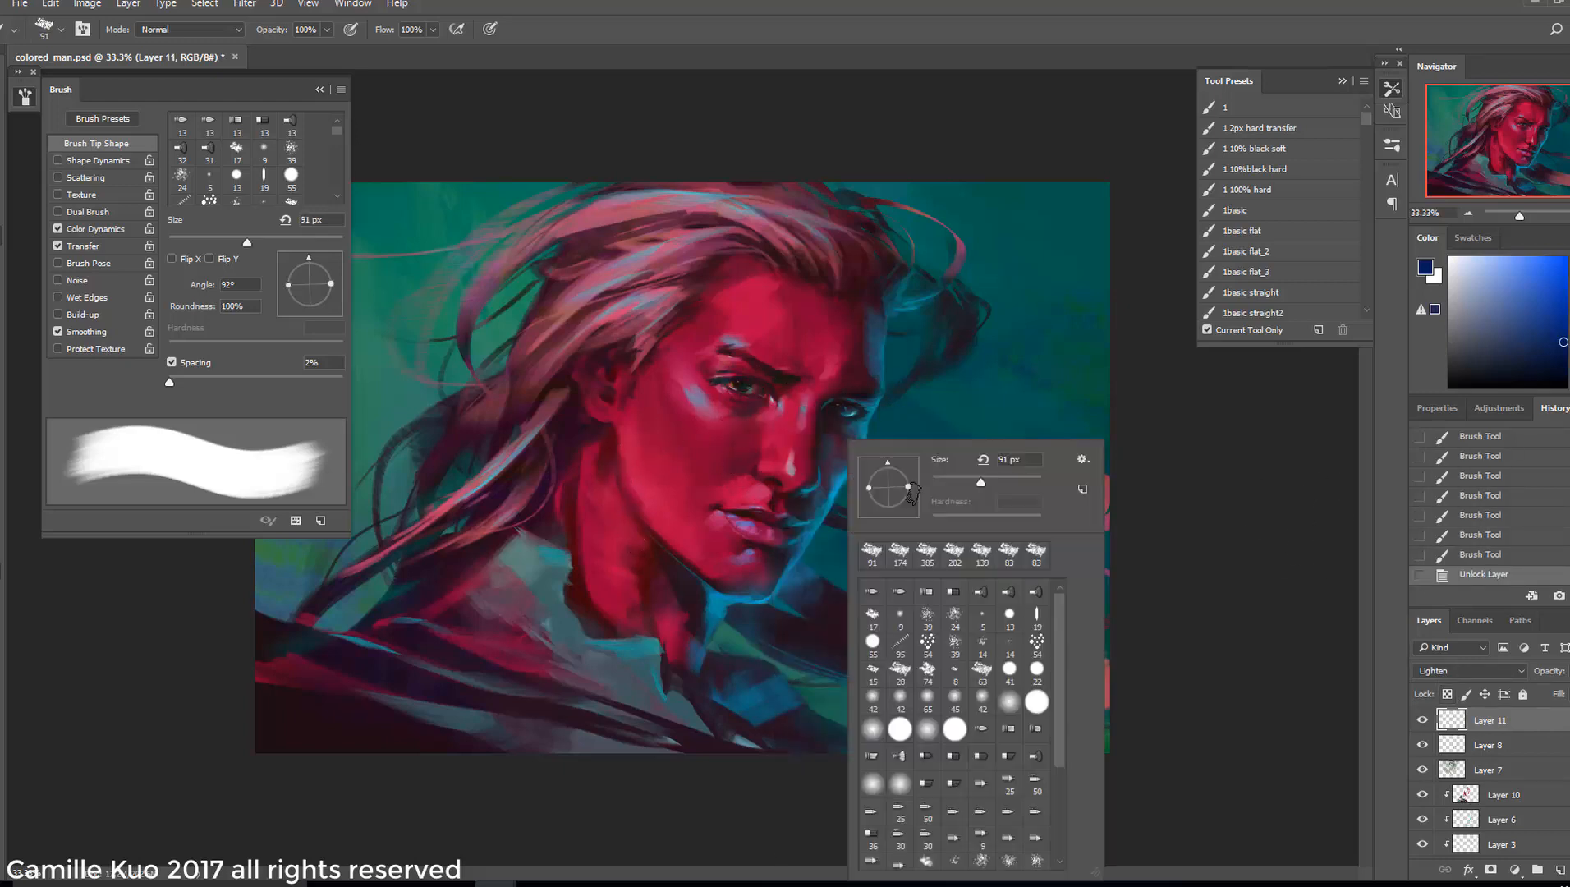
Undo the last stroke, pick a dark teal green and brush broad soft light across the forehead at 291 px
key("ctrl+z")
left_click_drag(1569, 307, 1568, 329)
right_click(893, 413)
left_click_drag(1066, 456, 1079, 456)
left_click_drag(730, 292, 842, 288)
left_click_drag(718, 307, 833, 300)
Try a larger teal stroke from the forehead down toward the cheek, undoing it
right_click(781, 460)
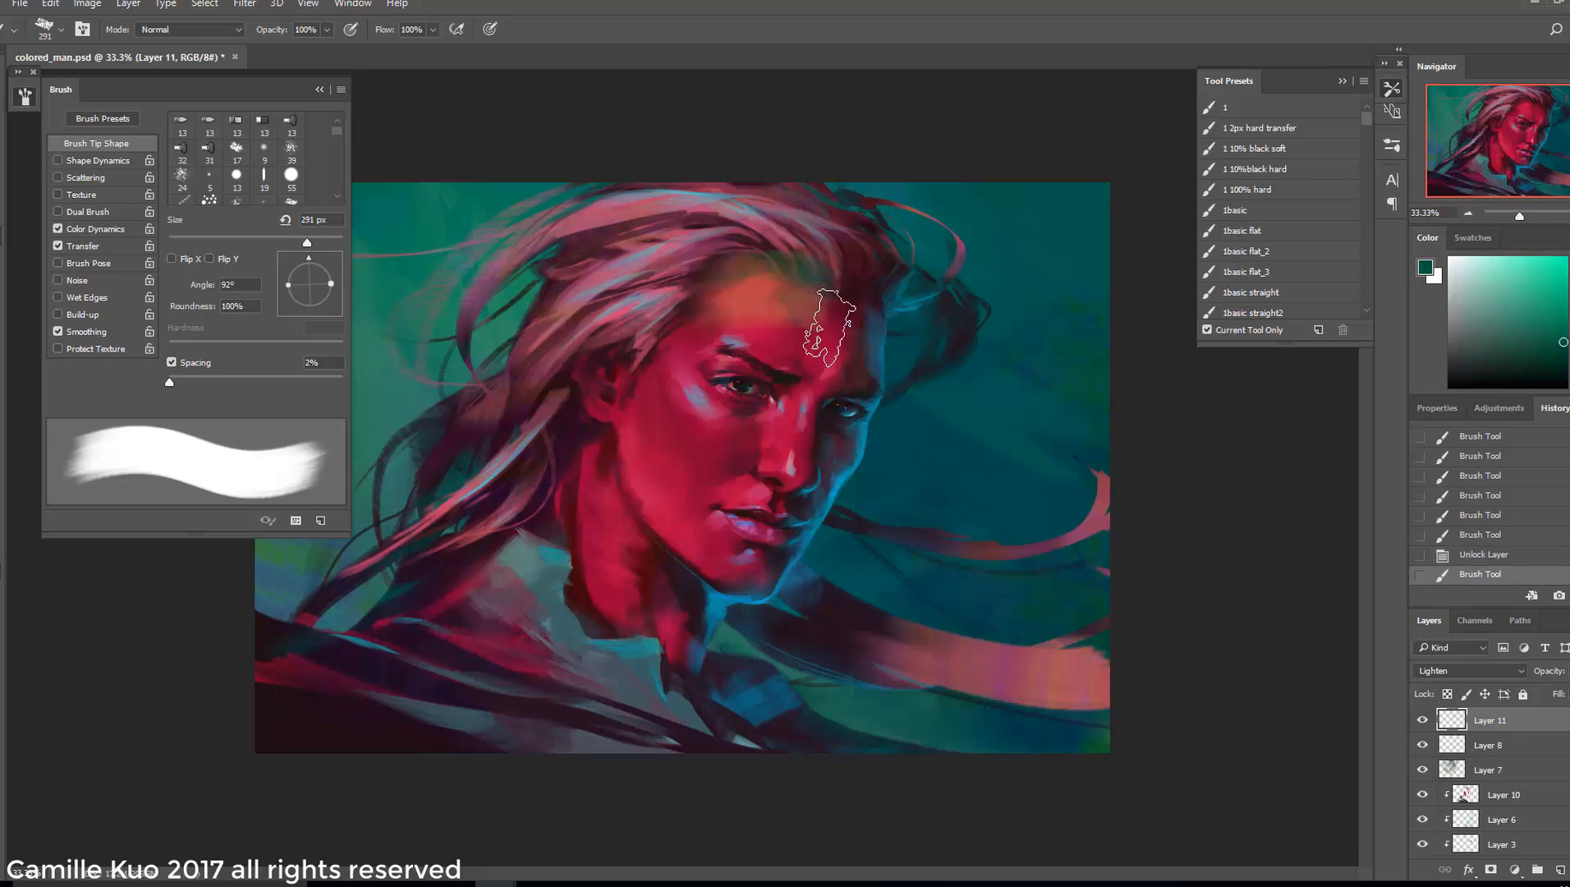
left_click_drag(981, 482, 990, 482)
left_click_drag(698, 328, 645, 402)
key("ctrl+z")
Erase most of the teal tint from the forehead, finishing with the eraser at 136 px
key("e")
left_click_drag(711, 290, 788, 335)
right_click(834, 329)
left_click_drag(1038, 352, 1011, 352)
left_click_drag(800, 265, 774, 274)
key("ctrl+minus")
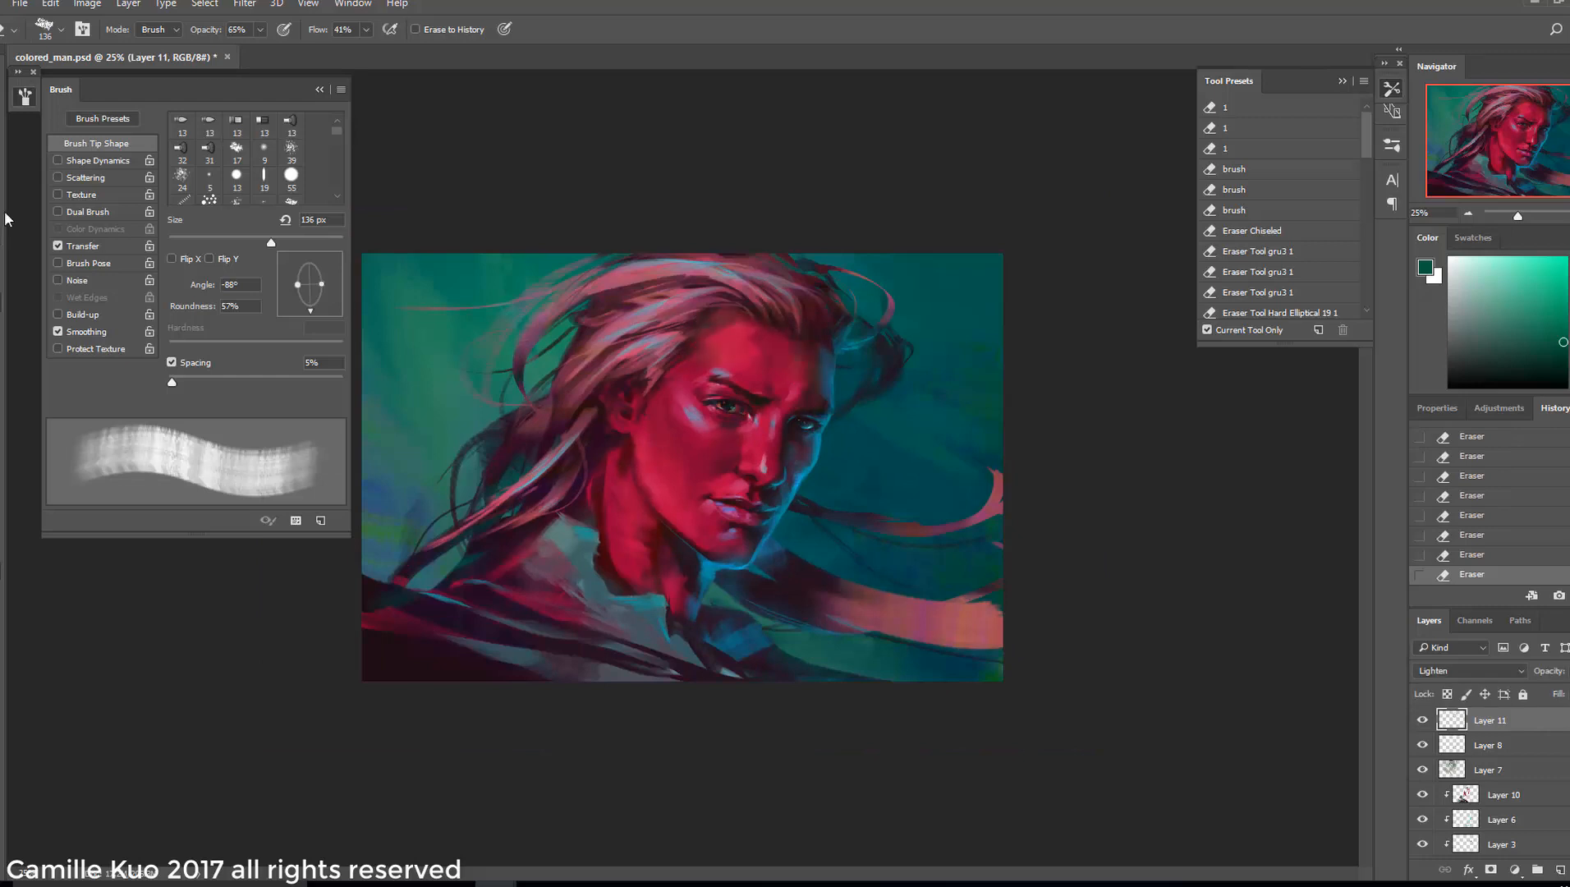
Set the brush to 45 px and try a ring-shaped teal stroke over the hairline, undoing it
key("b")
right_click(901, 392)
double_click(829, 517)
right_click(828, 357)
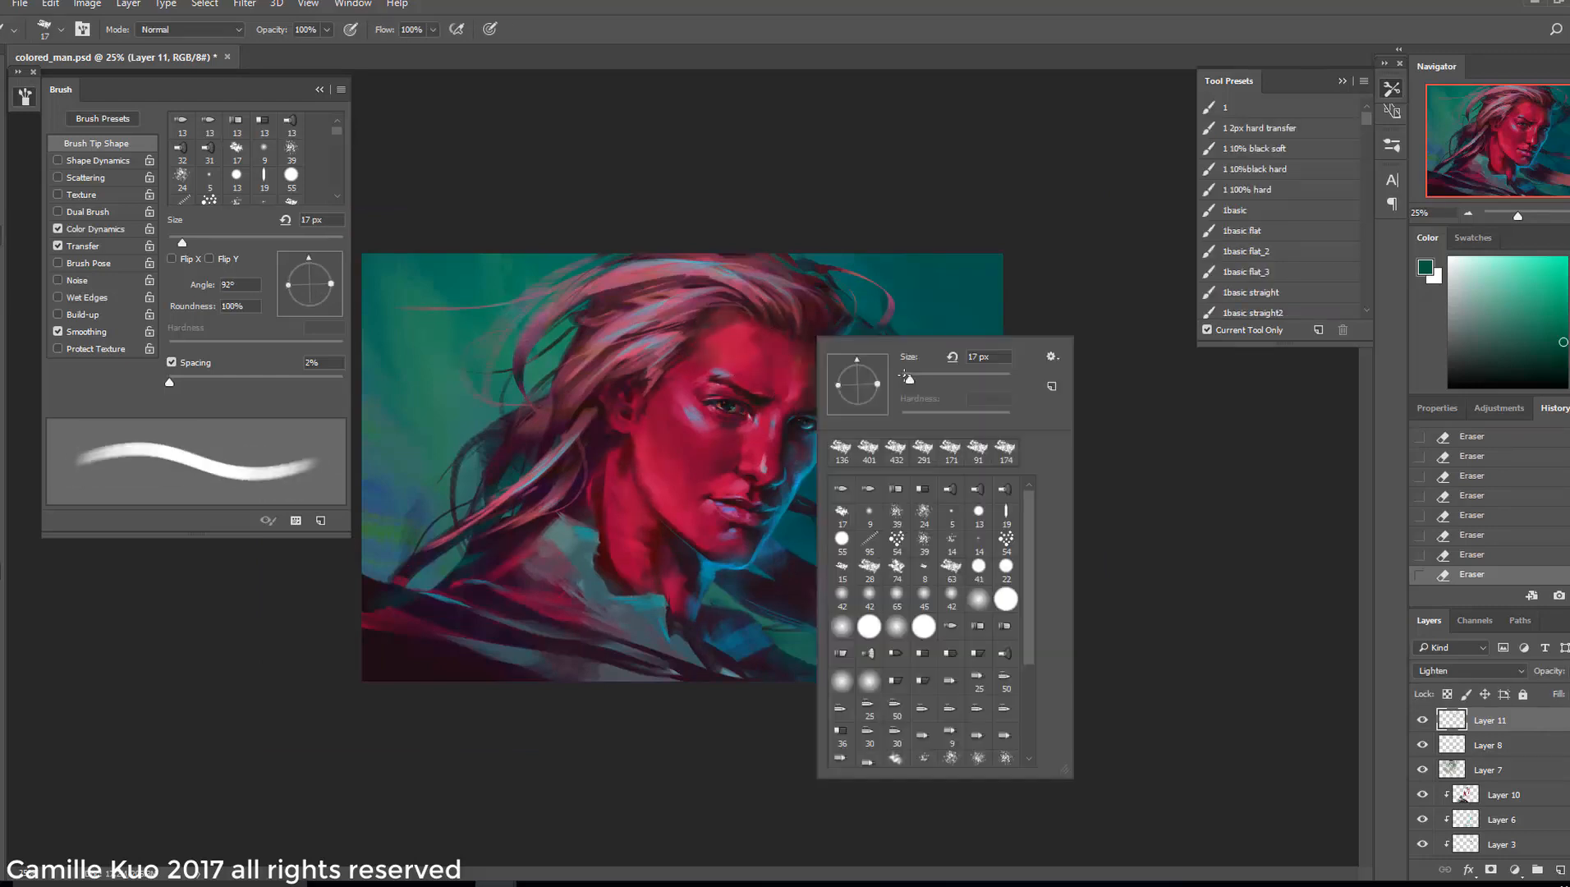
type("45")
key("Return")
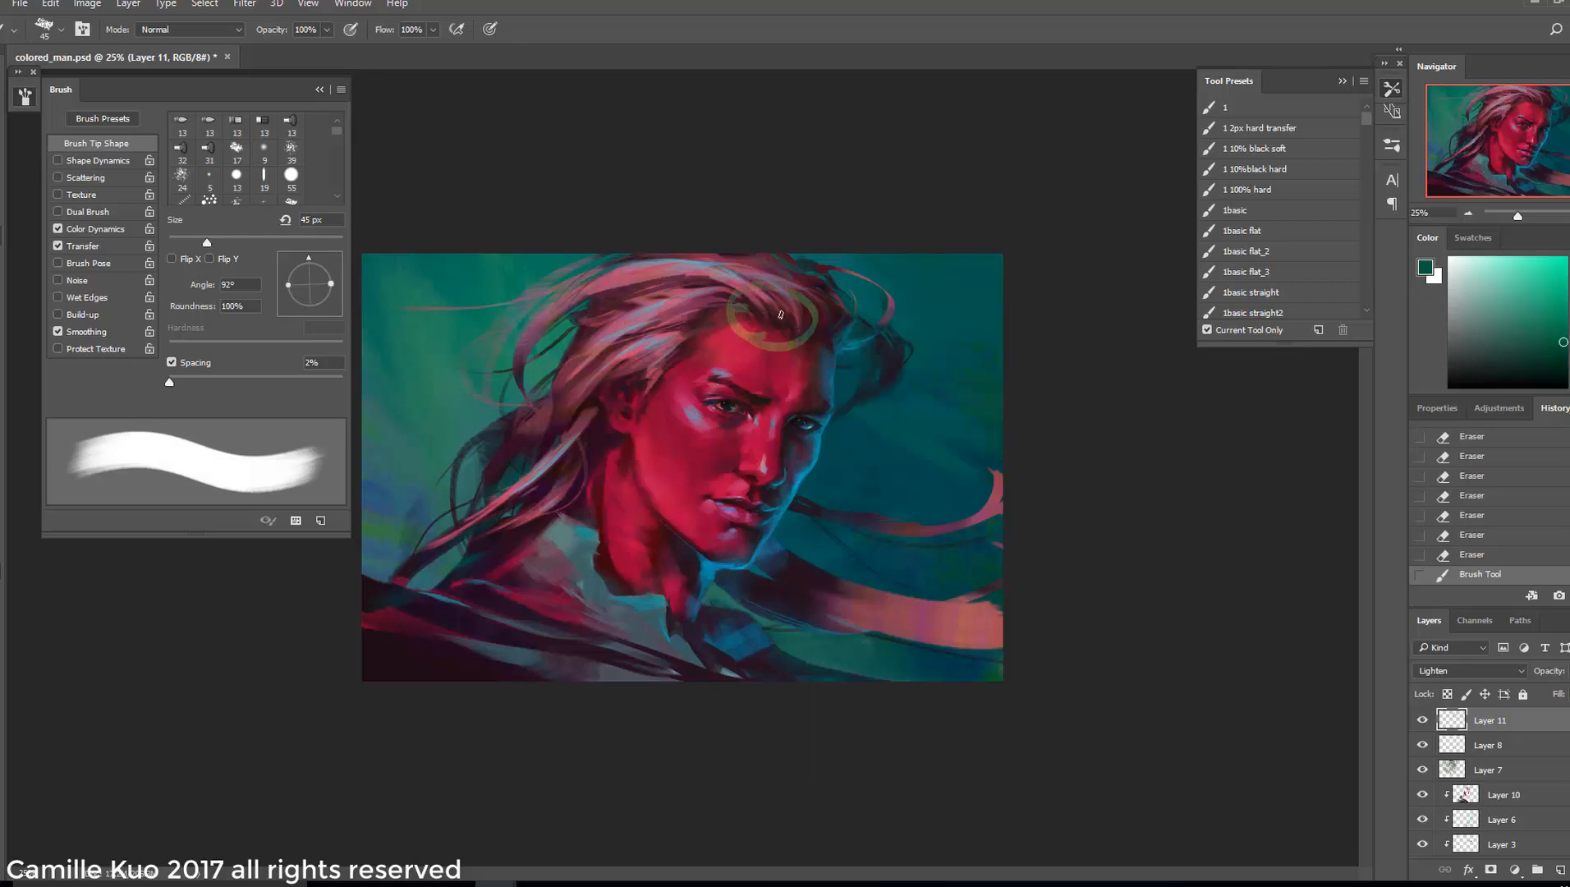
key("ctrl+z")
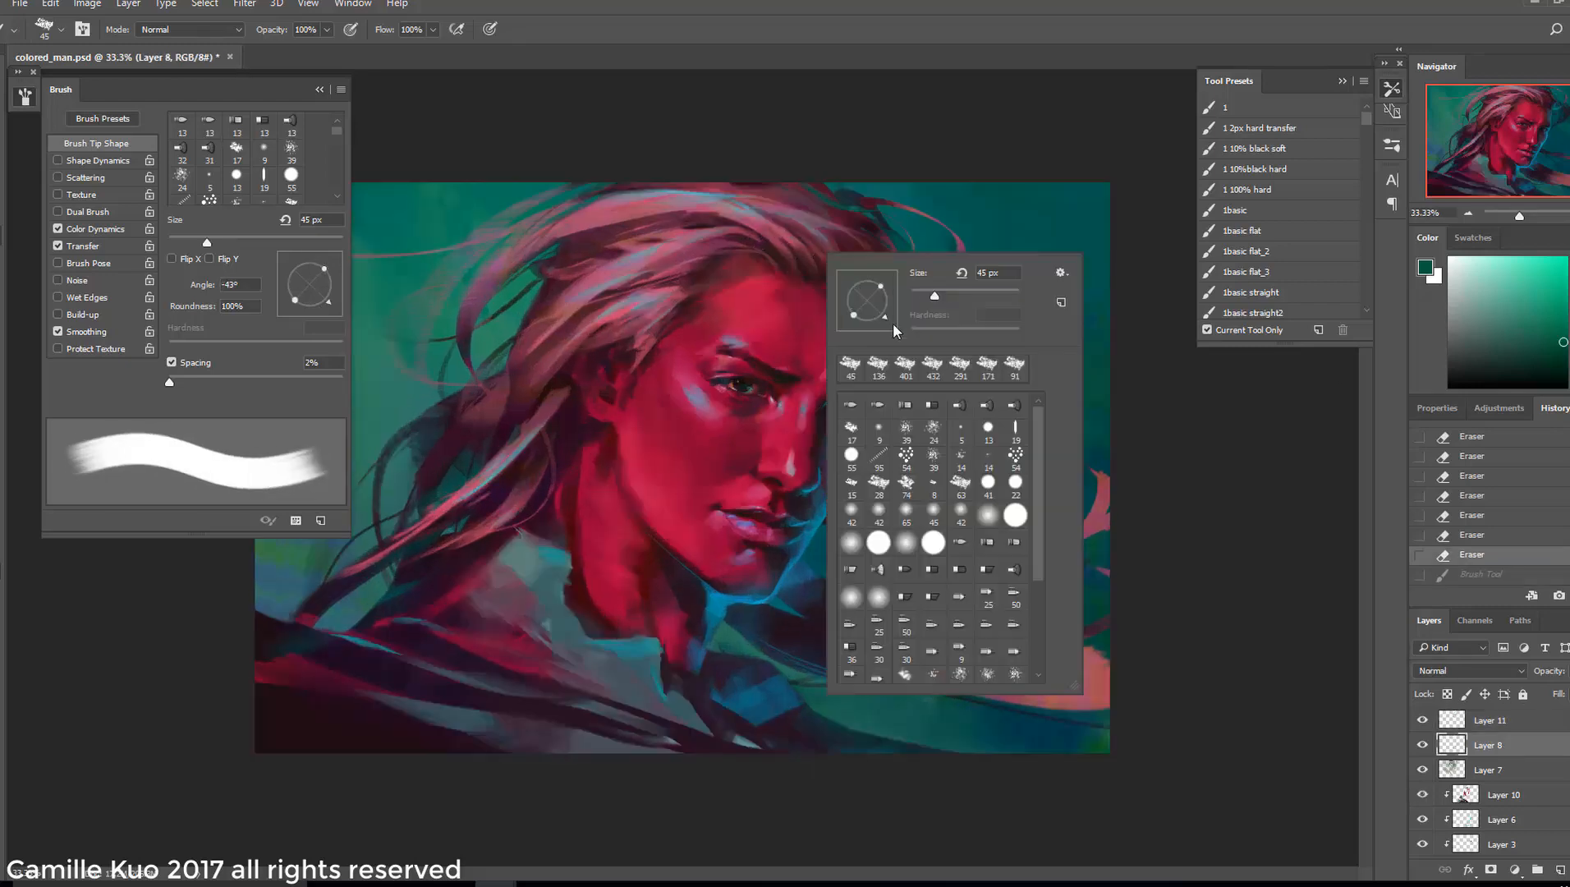
Show the brush's Transfer settings and paint short strokes at the hairline above the forehead on Layer 8, checking history states
left_click(1470, 515)
left_click(87, 247)
left_click_drag(812, 269, 818, 281)
left_click_drag(835, 263, 840, 287)
left_click(1470, 554)
Resize the brush and paint more short hair strokes along the far hairline, stepping back once in the history
right_click(833, 263)
left_click(927, 307)
right_click(873, 288)
left_click(986, 331)
mouse_move(829, 253)
left_mouse_down()
mouse_move(845, 289)
mouse_move(824, 289)
mouse_move(839, 290)
left_mouse_up()
right_click(849, 262)
left_click(936, 306)
left_click(1466, 537)
right_click(849, 290)
left_click(941, 332)
mouse_move(811, 263)
left_mouse_down()
mouse_move(825, 289)
mouse_move(854, 284)
mouse_move(846, 302)
left_mouse_up()
Smudge the hair roots into the forehead along the far hairline, adjusting the Smudge tool's size between strokes
left_click(2, 345)
right_click(850, 280)
left_click(981, 323)
left_click_drag(813, 264, 823, 297)
right_click(869, 269)
left_click(917, 312)
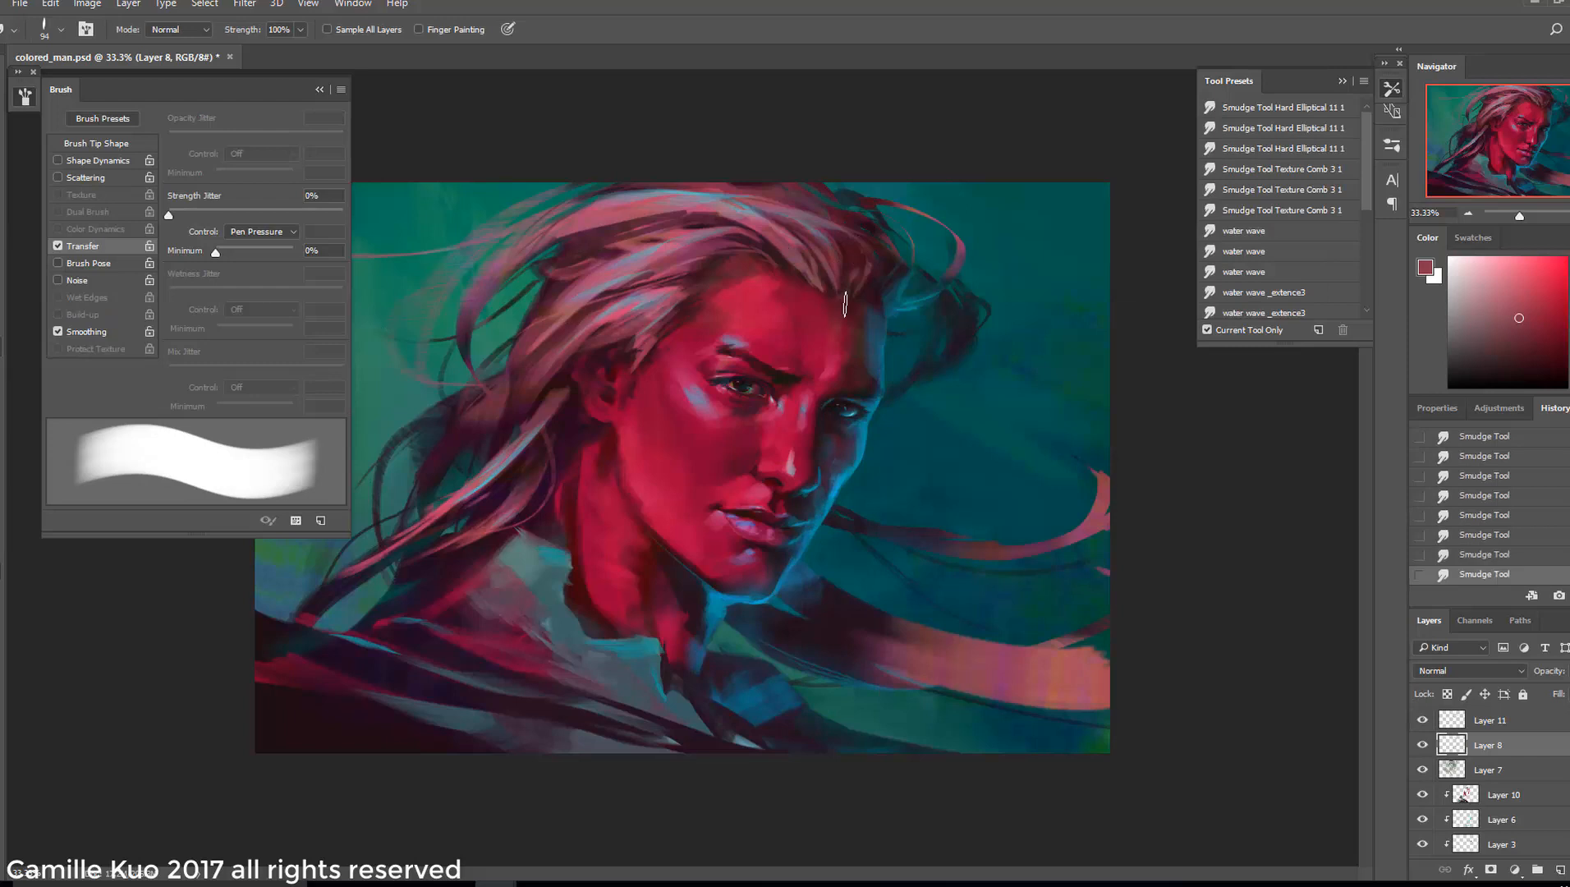
right_click(871, 294)
left_click(1001, 328)
mouse_move(864, 248)
left_mouse_down()
mouse_move(854, 281)
mouse_move(809, 291)
left_mouse_up()
Set the brush to 111 px and paint dusky red along the upper forehead and hairline, undoing the last stroke
key("b")
right_click(802, 292)
left_click(895, 326)
right_click(799, 286)
left_click(944, 328)
left_click_drag(724, 265, 657, 308)
key("ctrl+z")
right_click(782, 320)
left_click(922, 362)
key("ctrl+z")
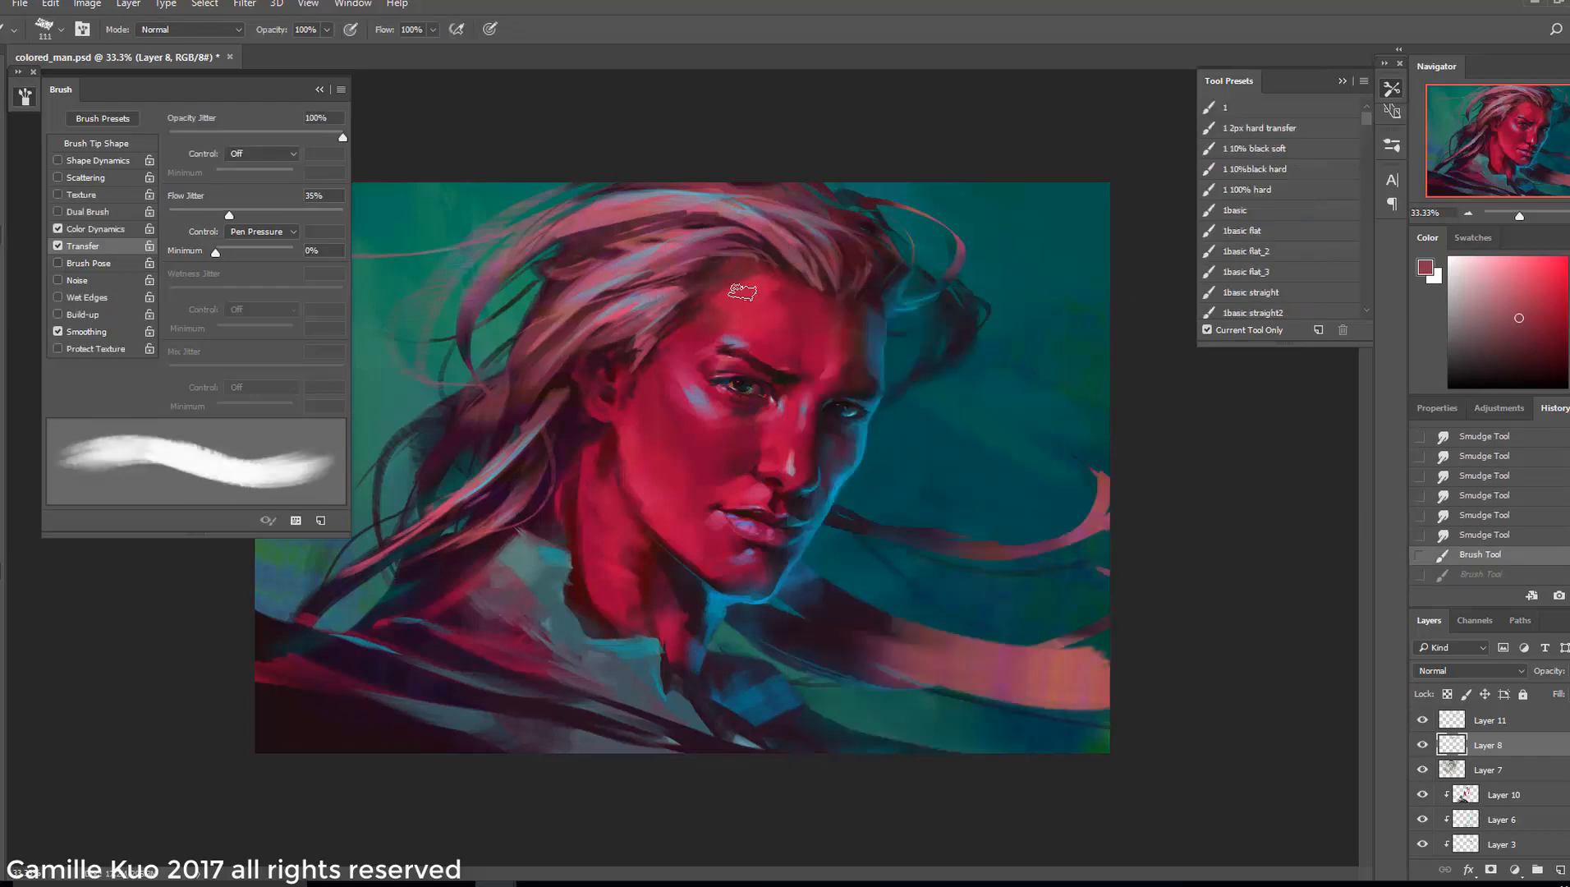
Soften the hairline above the forehead on Layer 8 with a soft round eraser at 136 px
key("e")
right_click(858, 318)
left_click(917, 665)
left_click_drag(875, 302, 802, 299)
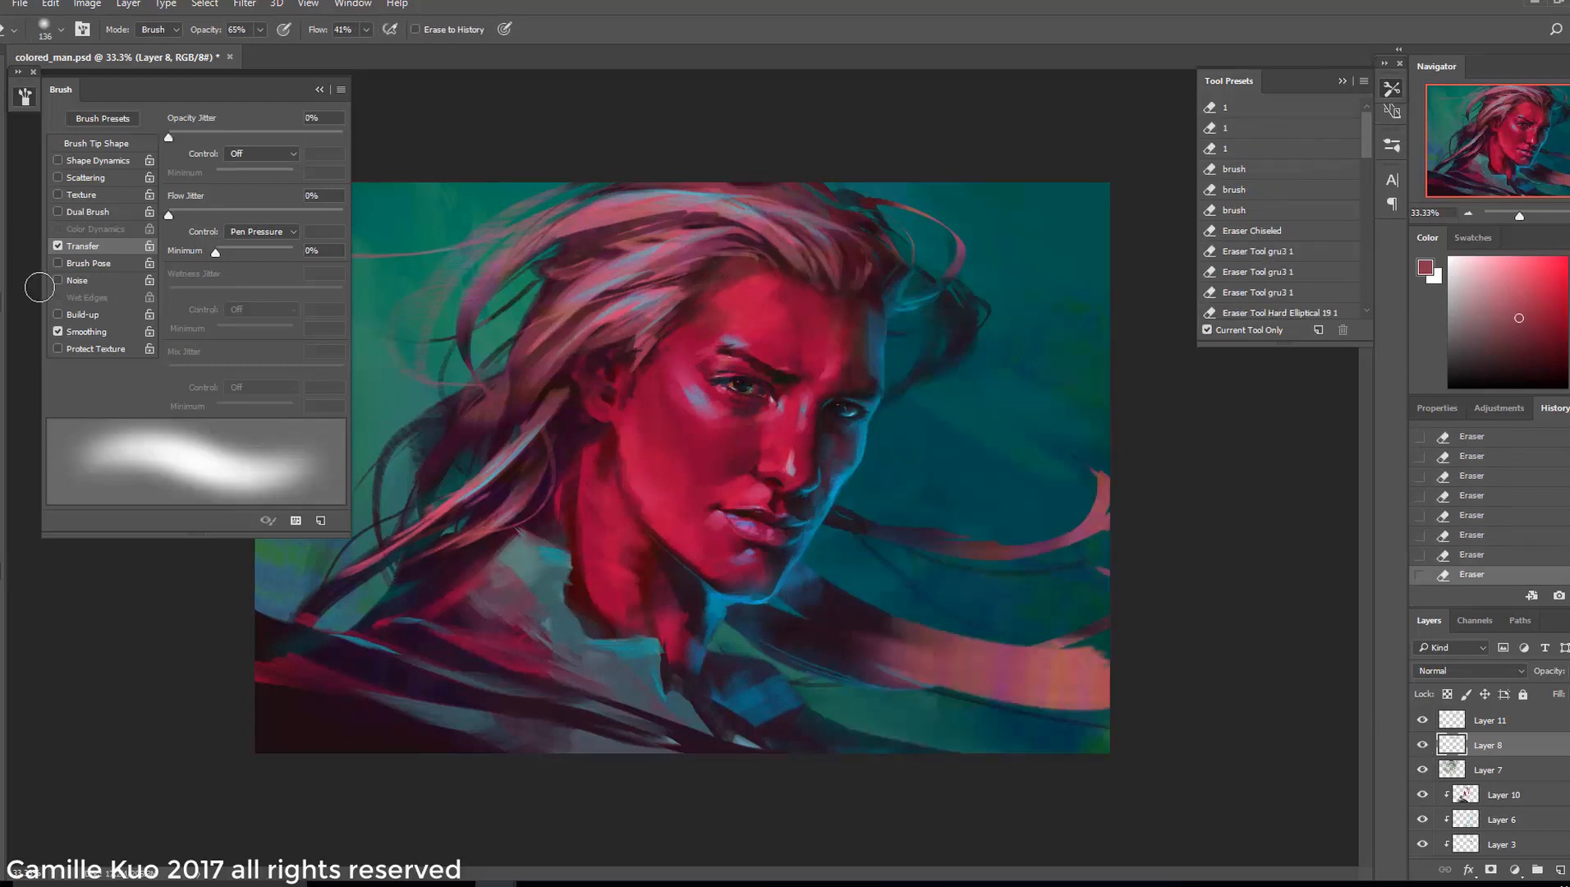
Try a resized brush stroke through the hair above the forehead, undoing it
key("b")
right_click(860, 294)
left_click(862, 295)
left_click_drag(794, 247, 825, 288)
key("ctrl+z")
Sample a grey-blue from the hair and paint a thin 18 px strand above the forehead, comparing by undoing and redoing
left_click(708, 241, "alt")
key("ctrl+z")
right_click(859, 252)
key("[")
key("[")
key("[")
key("[")
key("[")
left_click_drag(767, 232, 795, 254)
key("ctrl+alt+z")
key("ctrl+shift+z")
key("ctrl+alt+z")
key("ctrl+alt+z")
key("ctrl+shift+z")
key("ctrl+shift+z")
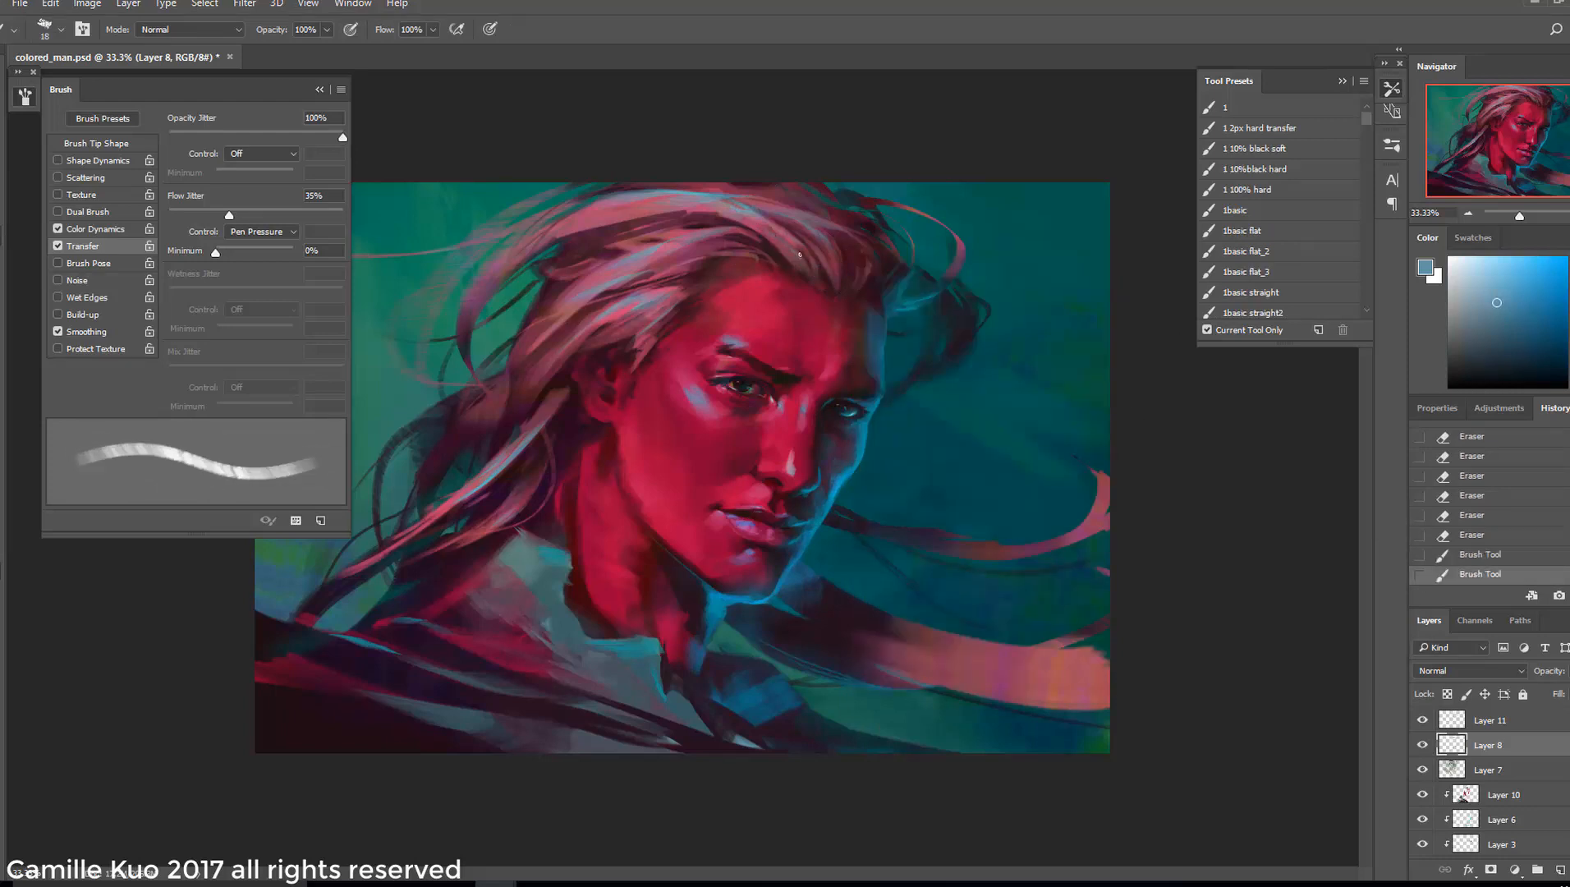
Revert the thin strokes, set the opacity jitter to 0% and repaint the grey-blue strands above the forehead, reducing the brush to 10 px
left_click(1470, 496)
left_click_drag(342, 137, 168, 137)
left_click_drag(767, 232, 800, 261)
right_click(845, 277)
left_click(975, 644)
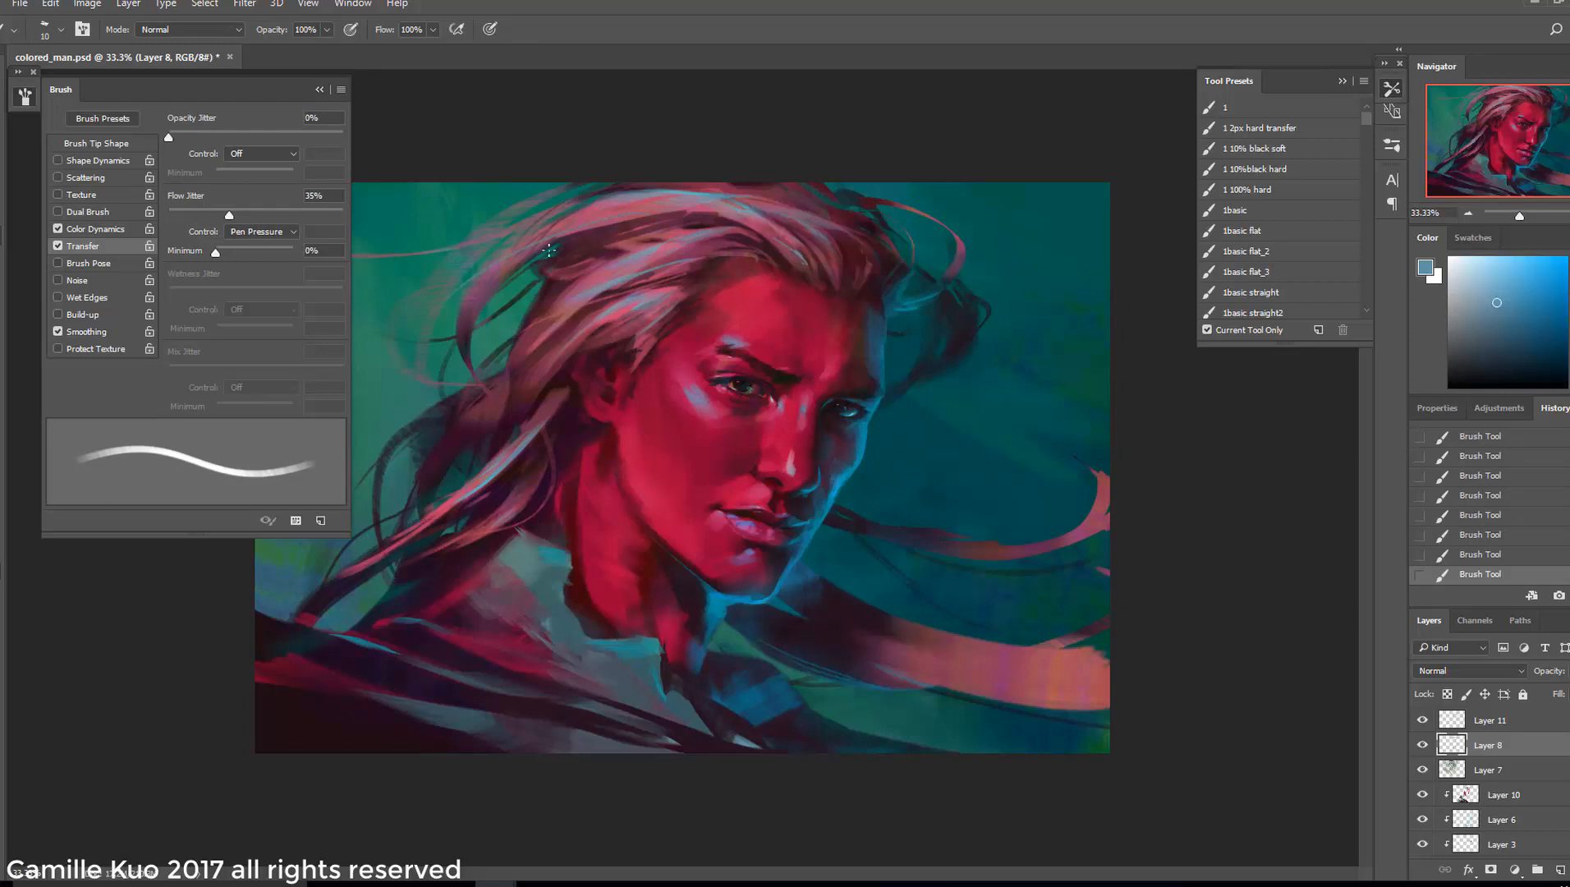
Reduce the brush to 6 px for fine hair strands, hide the brush settings and undo the last two strokes
right_click(640, 302)
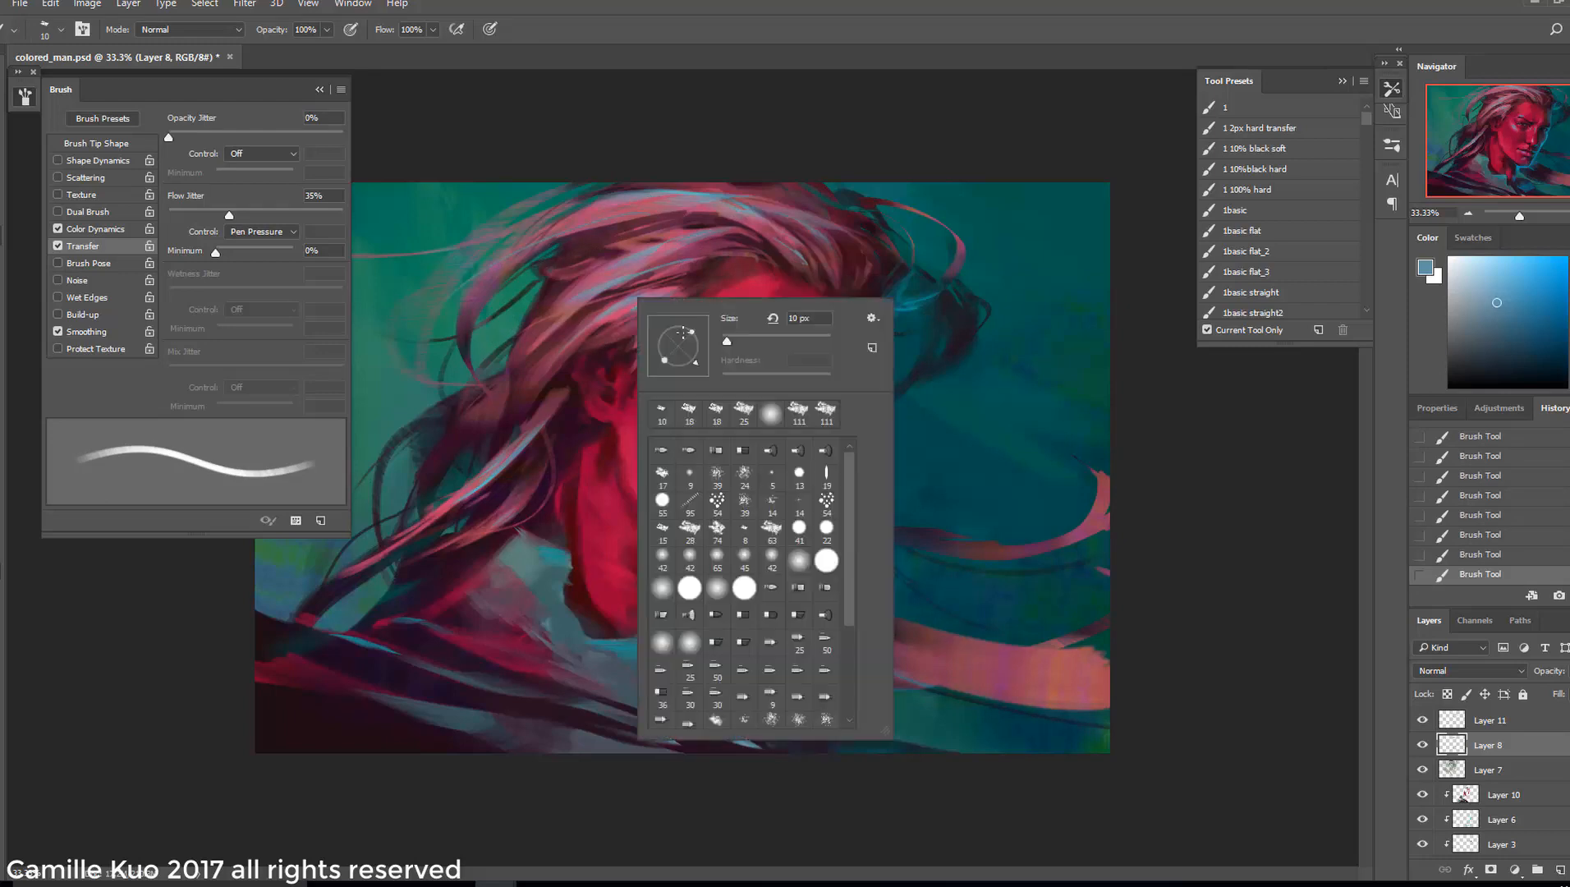
key("Return")
key("bracketleft")
key("bracketleft")
key("bracketleft")
key("bracketleft")
key("F5")
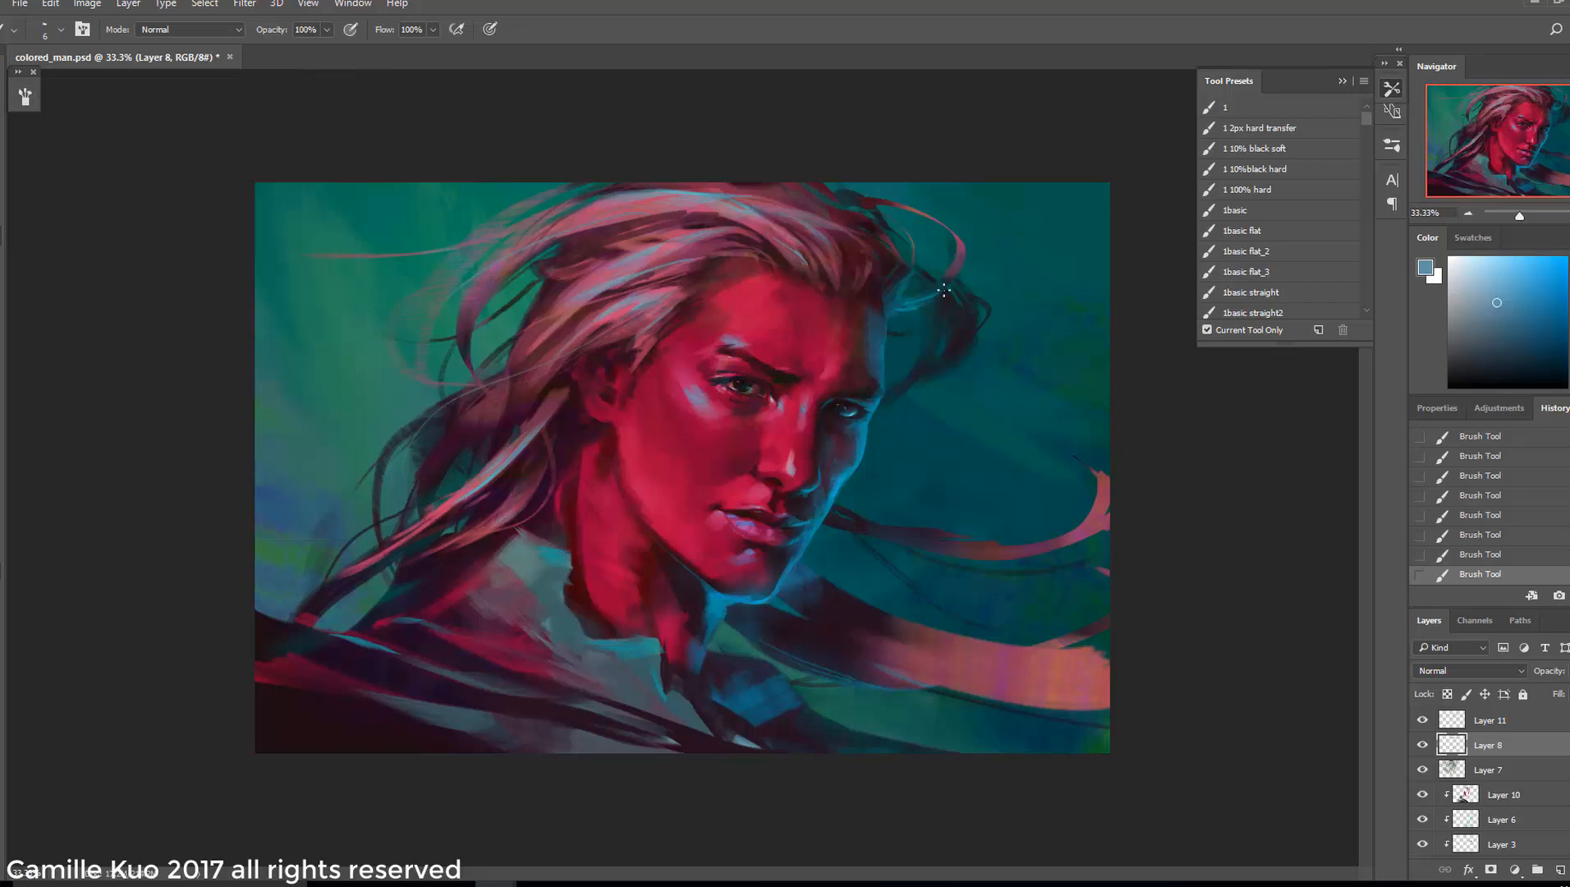
key("ctrl+z")
key("ctrl+z")
Create a new layer above Layer 11, pick a saturated blue and set a textured brush to 417 px
right_click(926, 509)
left_click(979, 669)
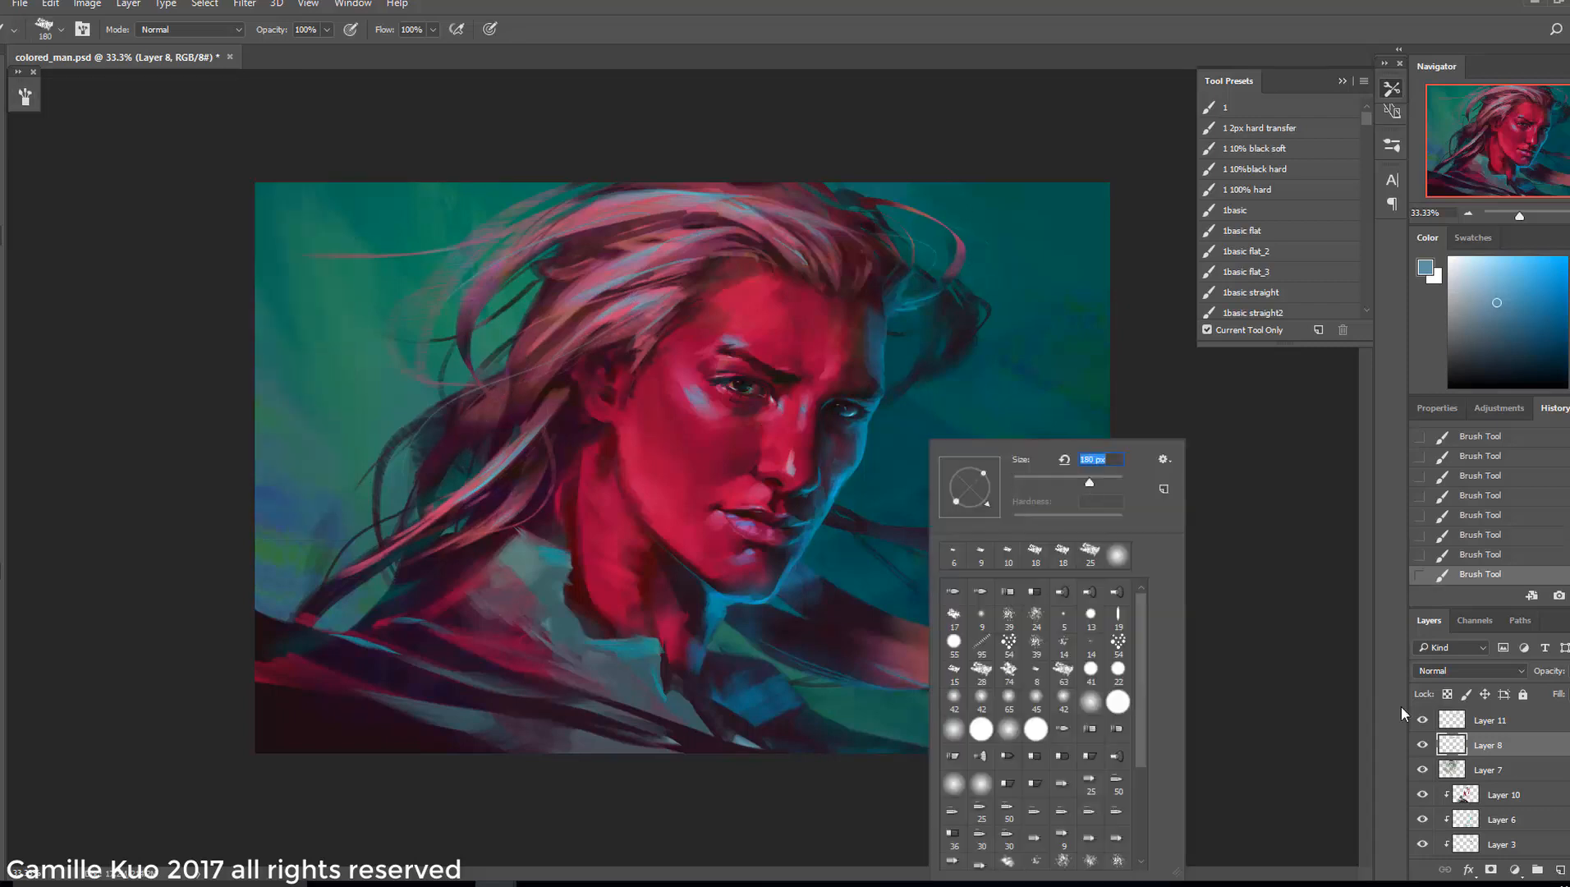
left_click(1487, 720)
right_click(869, 575)
left_click(1067, 721)
left_click(1215, 509)
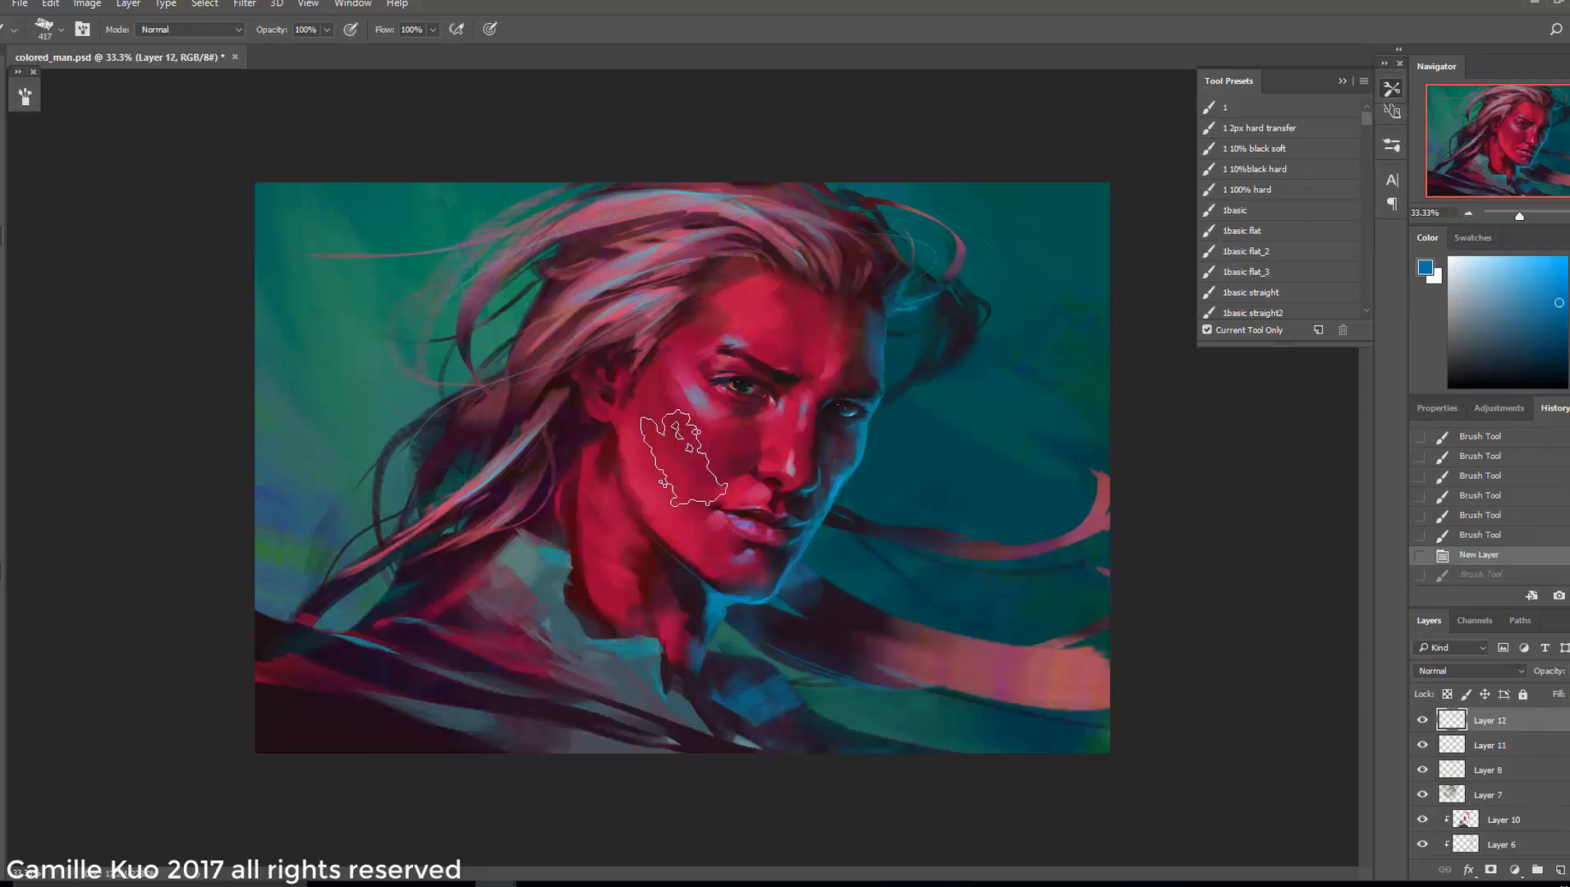
Set the brush's opacity jitter to 41% and paint a broad patch of blue across the lower clothing on Layer 12
left_click(27, 99)
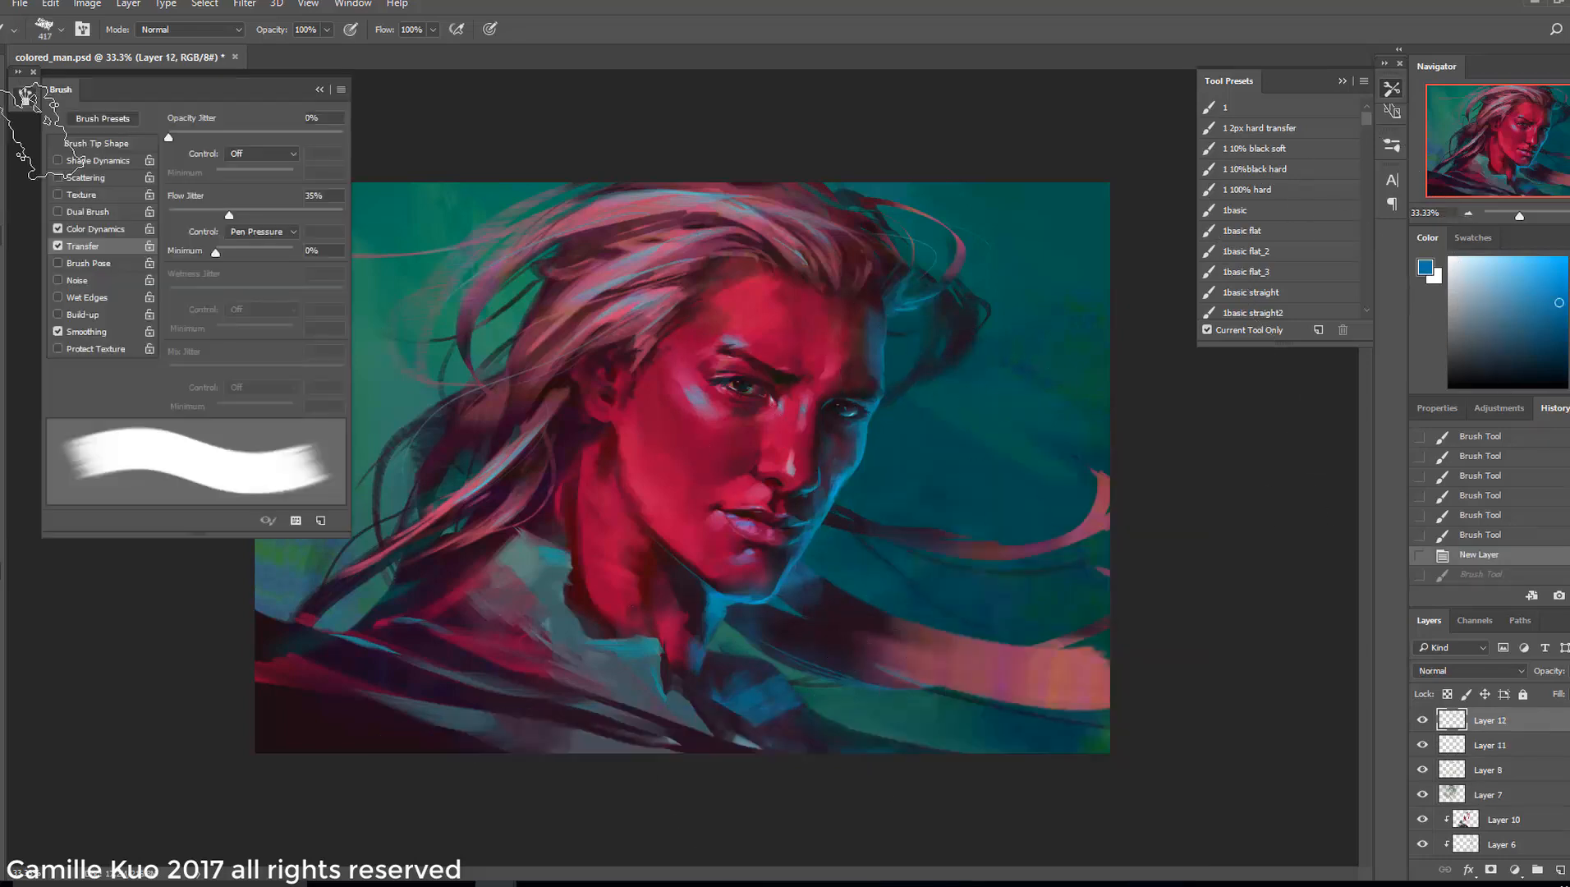
left_click(240, 135)
mouse_move(744, 735)
left_mouse_down()
mouse_move(760, 758)
mouse_move(935, 782)
left_mouse_up()
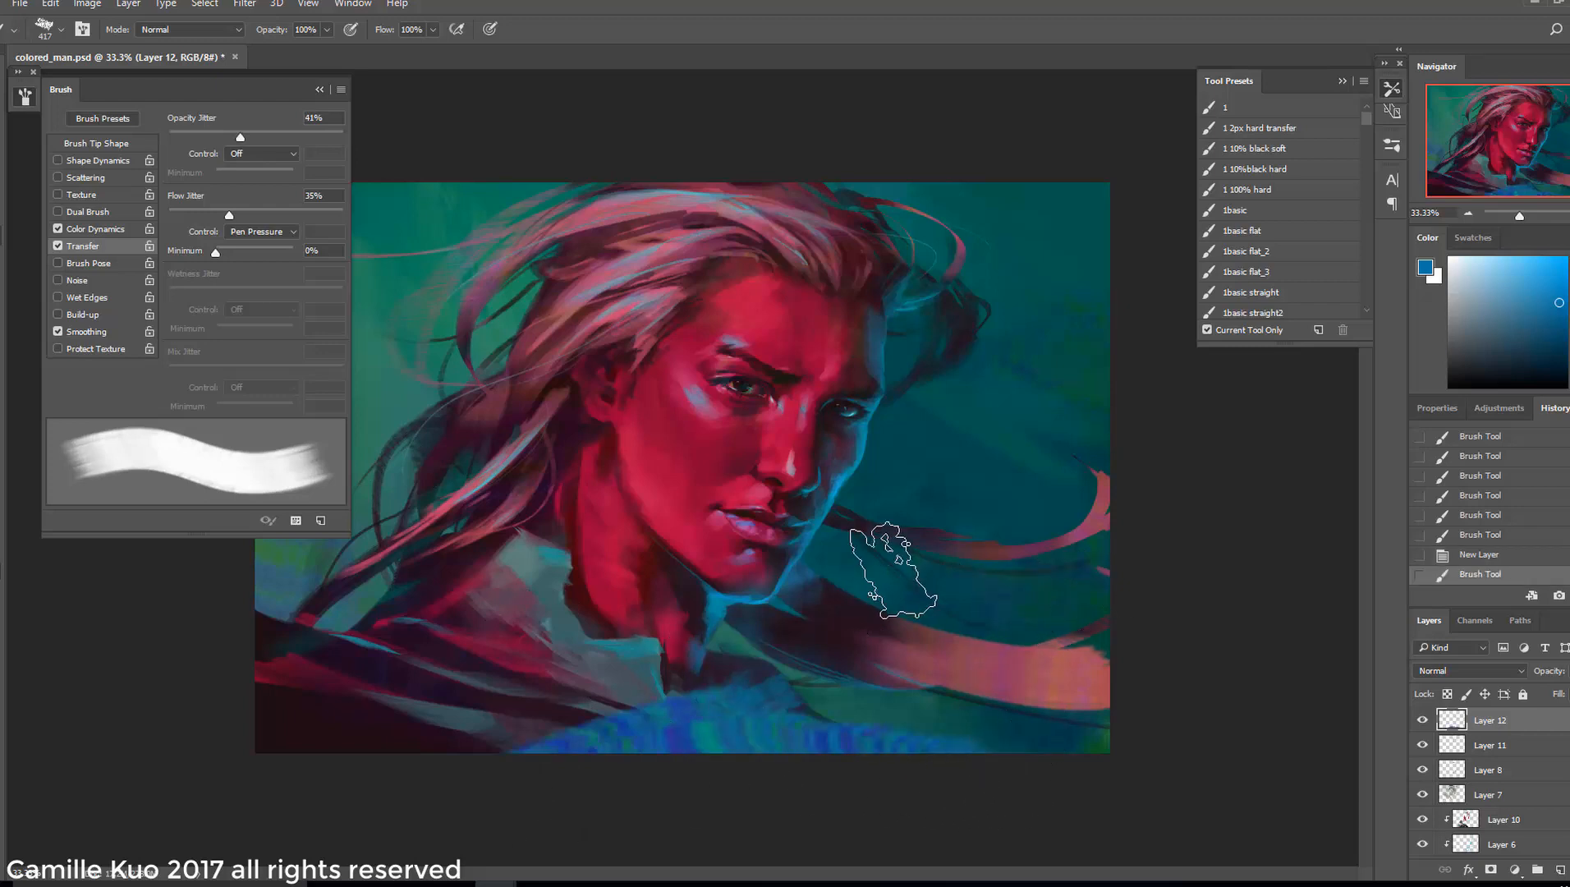
Spread blue across the lower clothing with a 417 px Mixer Brush using the Very Wet, Heavy Mix preset
right_click(5, 246)
left_click(38, 270)
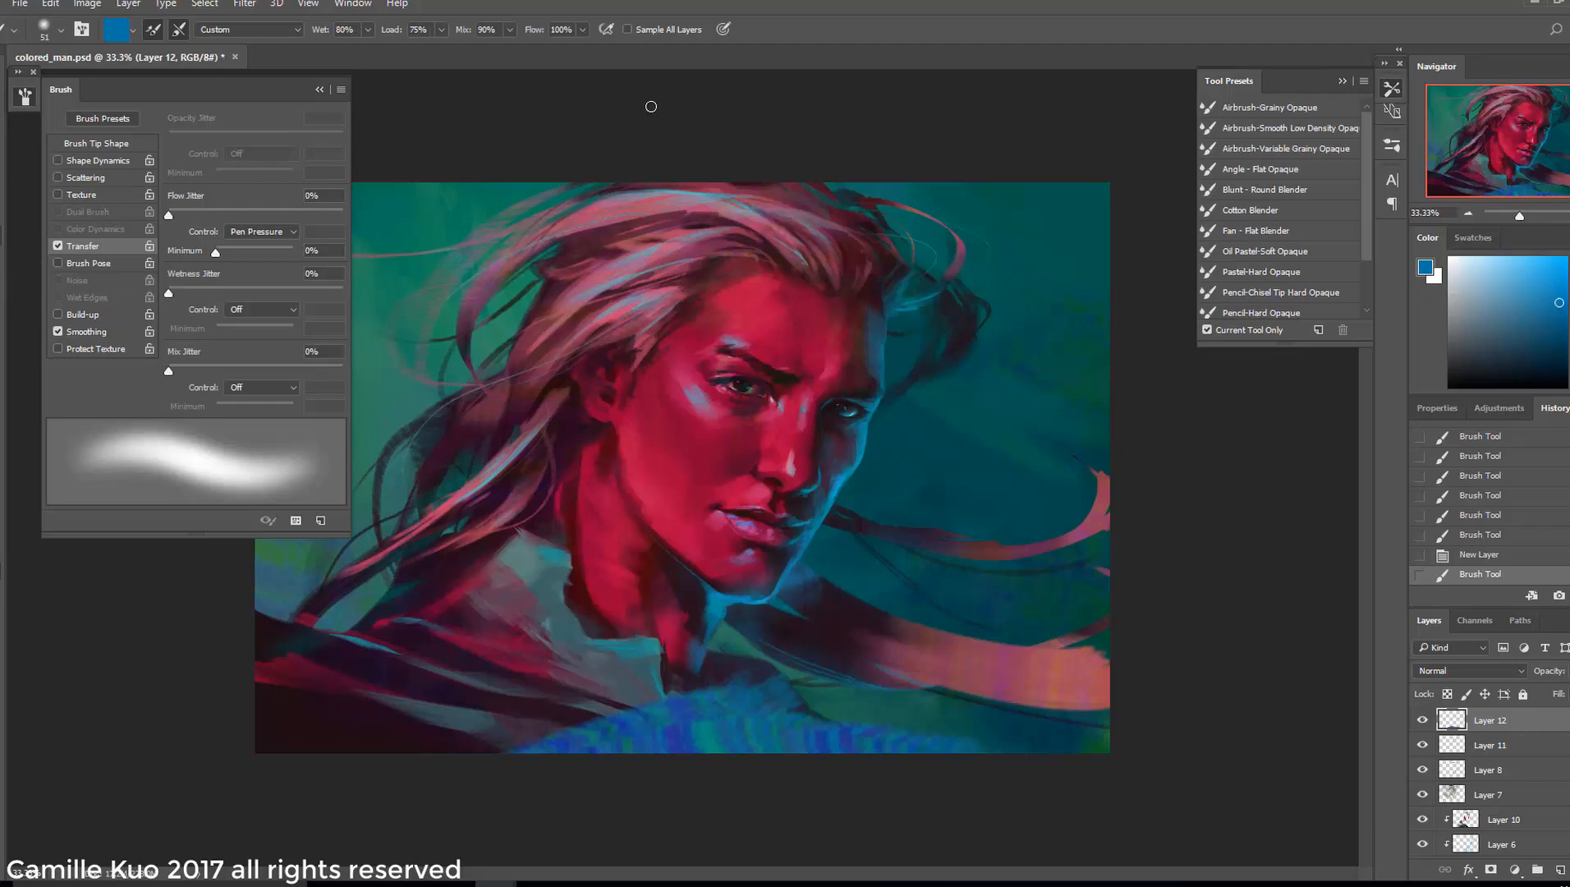
right_click(895, 587)
left_click(910, 552)
left_click(246, 30)
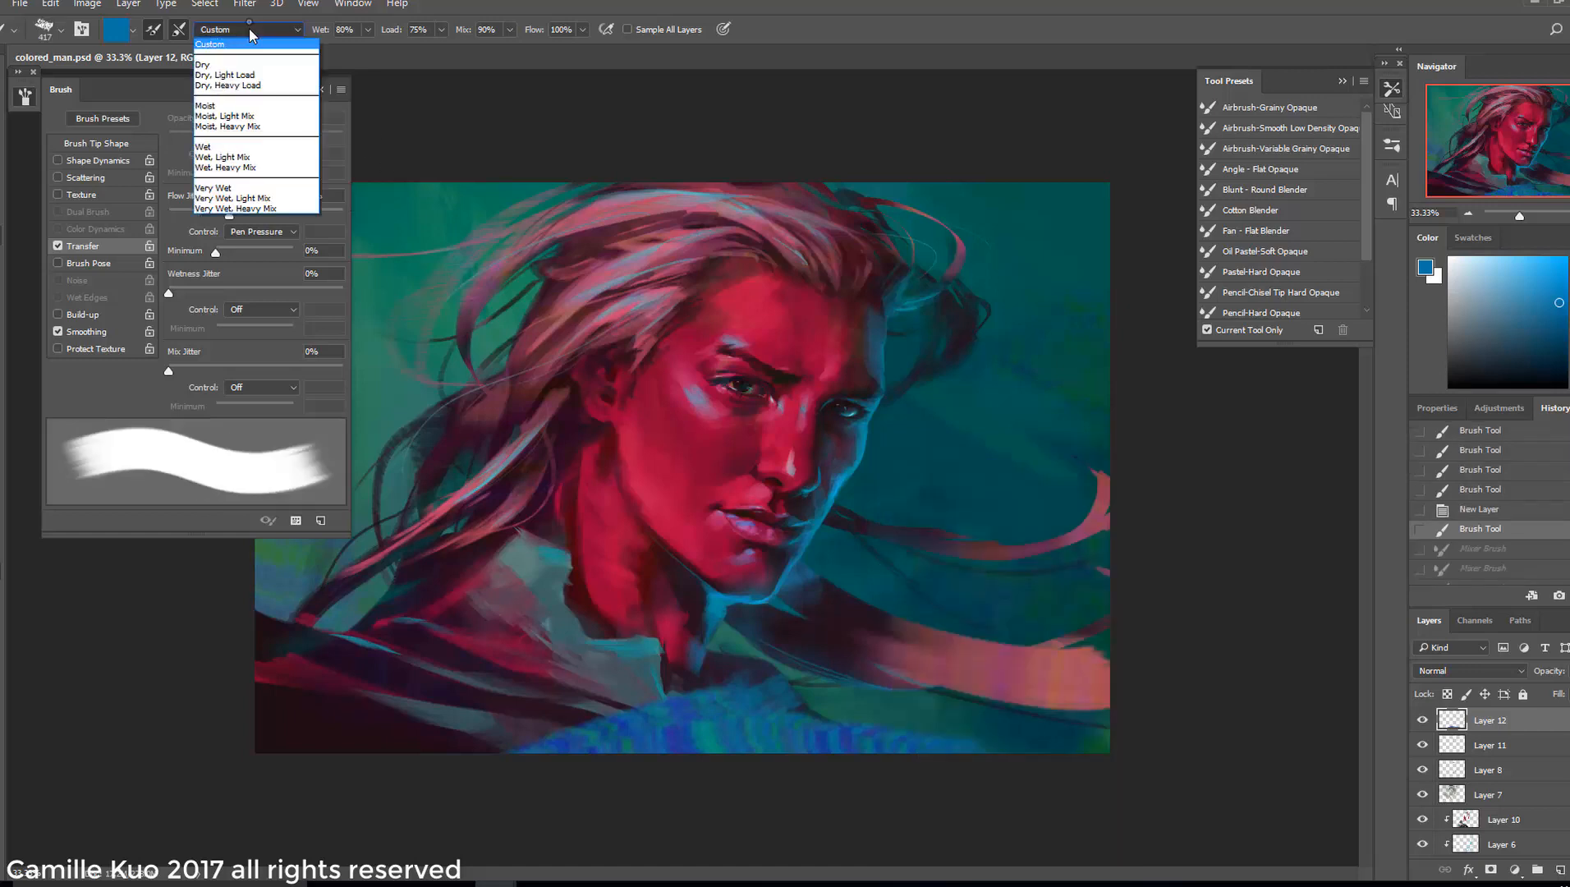
left_click(248, 211)
mouse_move(655, 707)
left_mouse_down()
mouse_move(512, 720)
mouse_move(543, 749)
left_mouse_up()
left_click_drag(798, 731, 1124, 733)
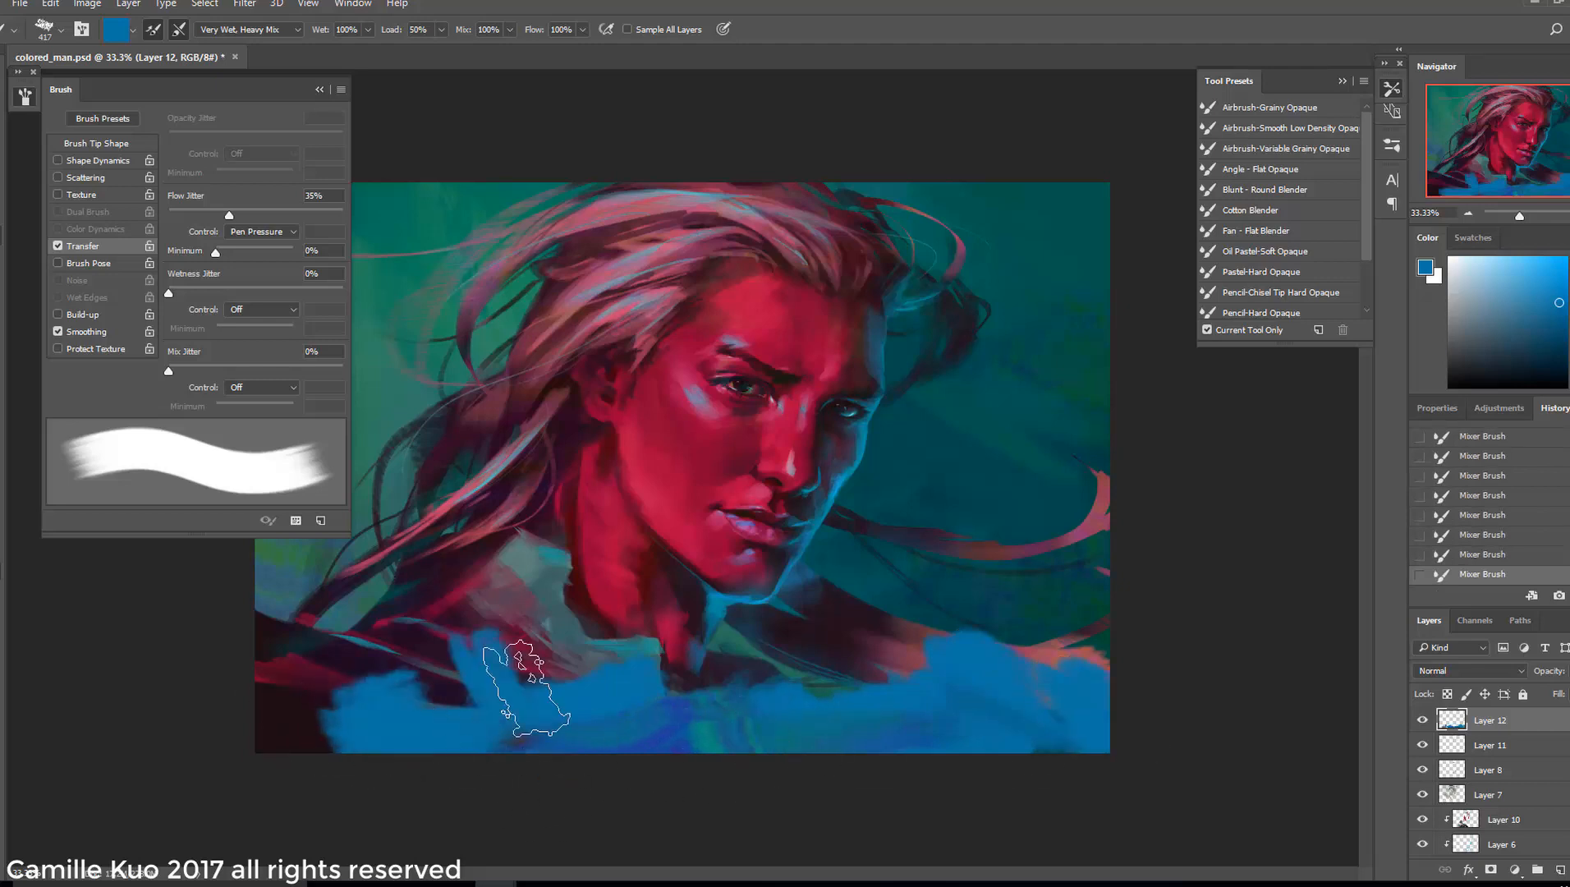
Erase parts of the blue across the lower clothing and scarf with a large textured eraser
key("e")
right_click(826, 624)
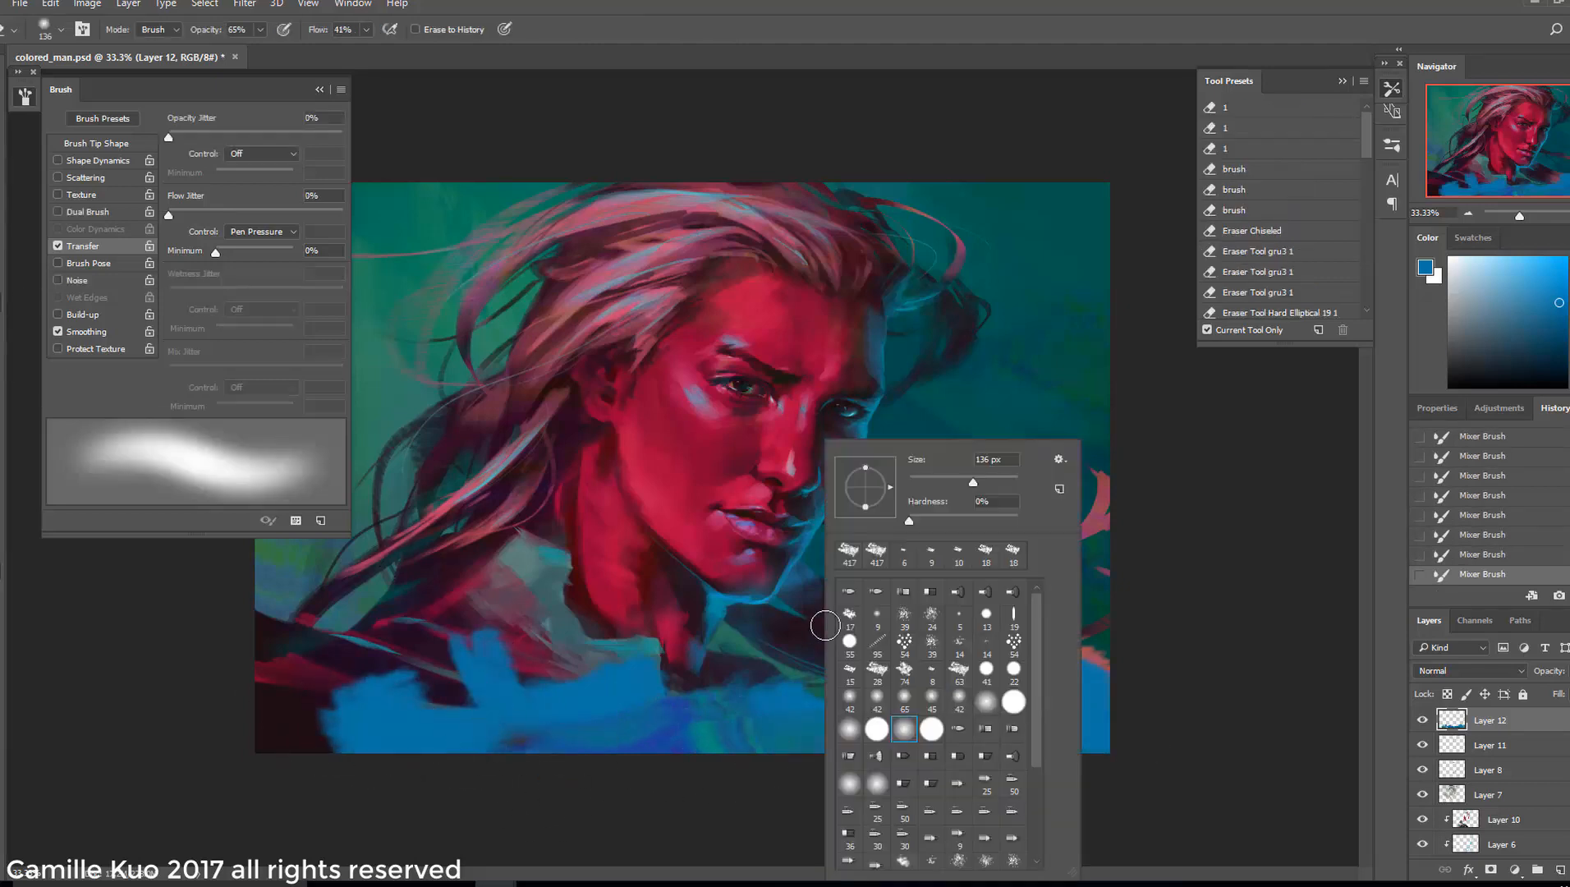
left_click(875, 555)
left_click_drag(353, 706, 813, 731)
right_click(880, 624)
left_click_drag(1057, 484, 1053, 485)
left_click_drag(895, 714, 1153, 713)
Brush more blue over the scarf and collar with the regular brush and set Layer 12's blending mode to Hard Light
key("b")
right_click(2, 233)
left_click(49, 235)
left_click_drag(1068, 657, 1101, 730)
left_click_drag(968, 673, 871, 738)
left_click_drag(695, 651, 789, 714)
left_click(1471, 671)
left_click(1466, 515)
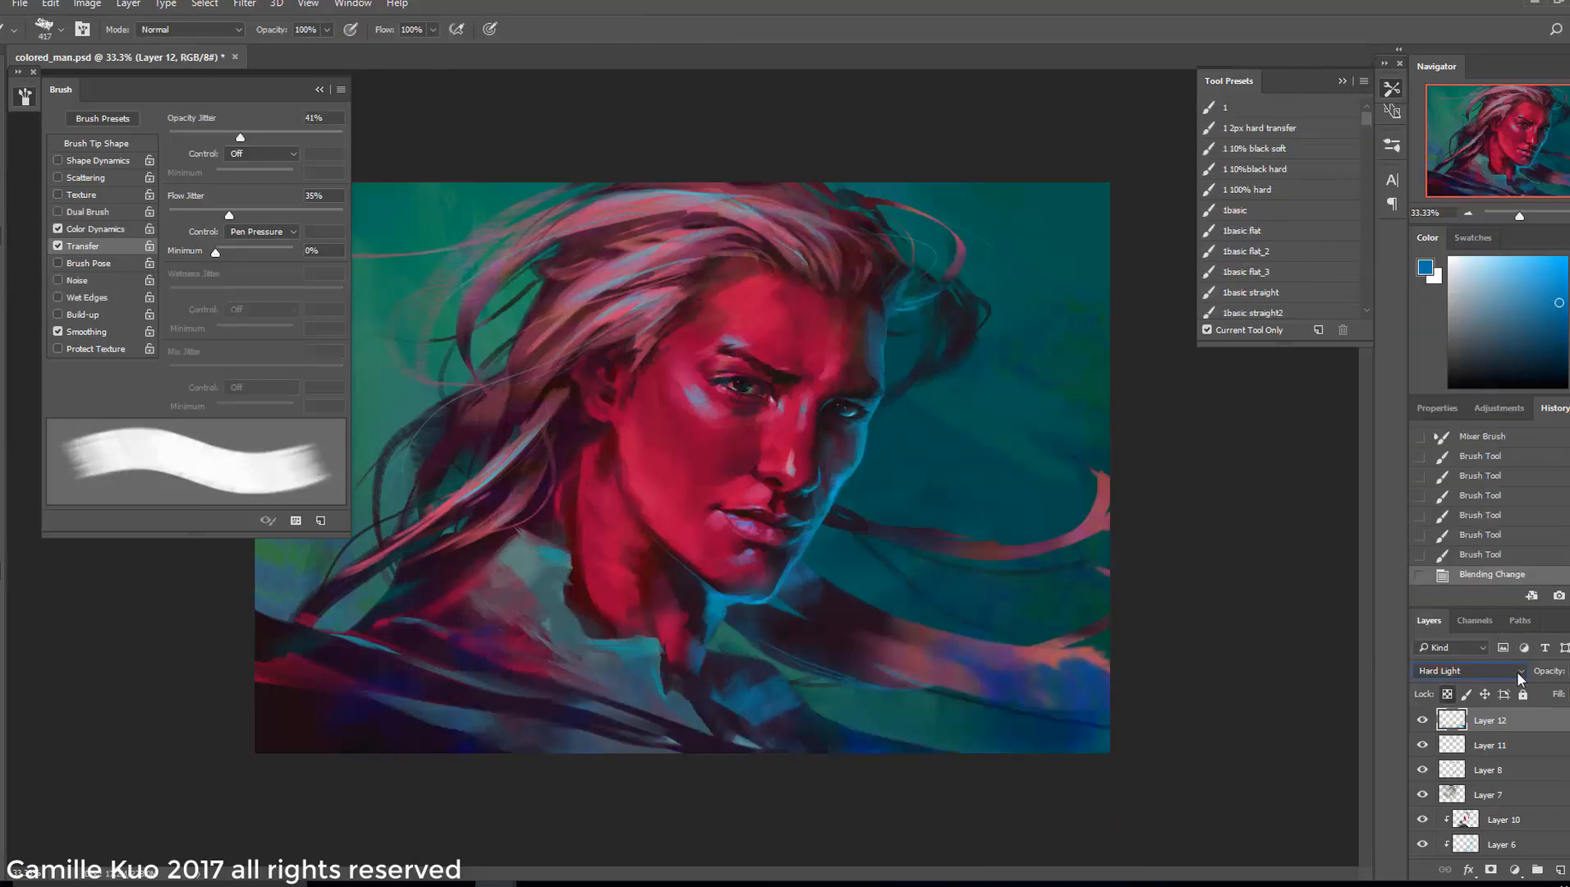
Adjust Layer 12's colours with Hue/Saturation, compare the painting with and without the layer, and unlock its transparent pixels
left_click(316, 92)
key("ctrl+minus")
key("ctrl+u")
left_click_drag(1100, 509, 1125, 505)
mouse_move(1139, 703)
left_mouse_down()
mouse_move(1182, 709)
mouse_move(1160, 713)
left_mouse_up()
left_click(1329, 537)
left_click(1422, 720)
left_click(1422, 720)
left_click(1447, 694)
Erase some of the blue from the shoulder clothing and brush a brighter blue over the scarf's flowing end
left_click(2, 257)
left_click(3, 301)
left_click_drag(443, 648, 484, 680)
left_click(2, 235)
left_click(1559, 275)
mouse_move(970, 701)
left_mouse_down()
mouse_move(892, 501)
mouse_move(870, 632)
left_mouse_up()
mouse_move(645, 451)
left_mouse_down()
mouse_move(677, 480)
mouse_move(636, 514)
left_mouse_up()
left_click_drag(624, 500, 636, 567)
left_click(1478, 534)
Lower the brush to 18% opacity and 17% flow and glaze blue over the neck and collar
left_click_drag(432, 30, 429, 51)
left_click_drag(327, 30, 261, 52)
left_click_drag(657, 444, 624, 534)
mouse_move(615, 476)
left_mouse_down()
mouse_move(640, 567)
mouse_move(731, 628)
left_mouse_up()
key("ctrl+alt+z")
key("ctrl+alt+z")
left_click_drag(731, 628, 713, 603)
left_click_drag(712, 604, 722, 596)
left_click_drag(722, 595, 720, 592)
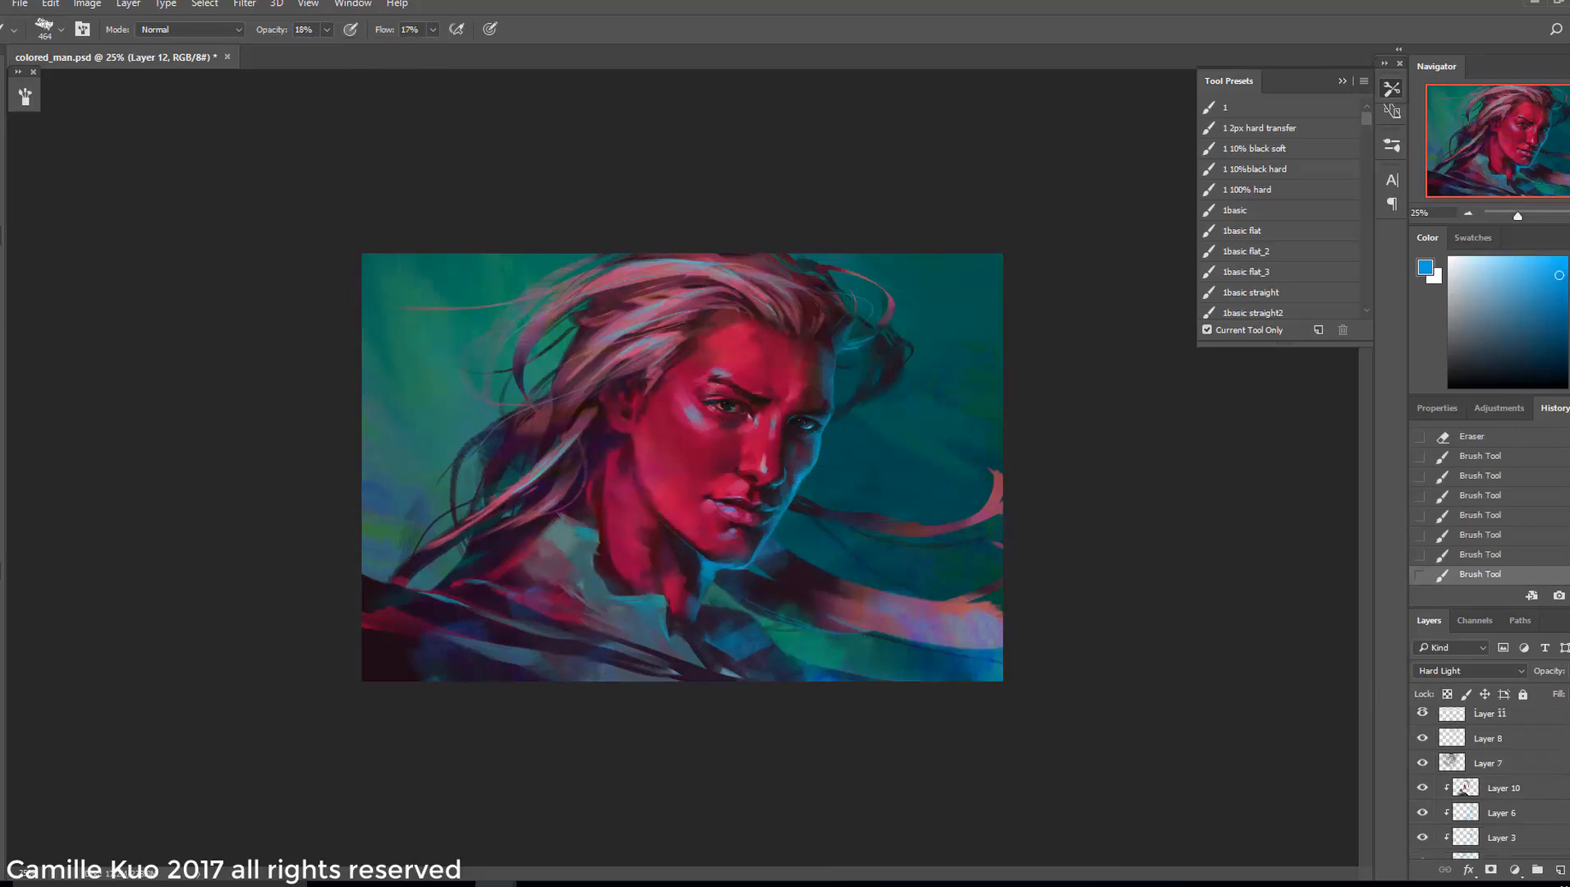
Add a new layer above Layer 12 in Darken blending mode and set the brush size to 64 px
left_click(1560, 869)
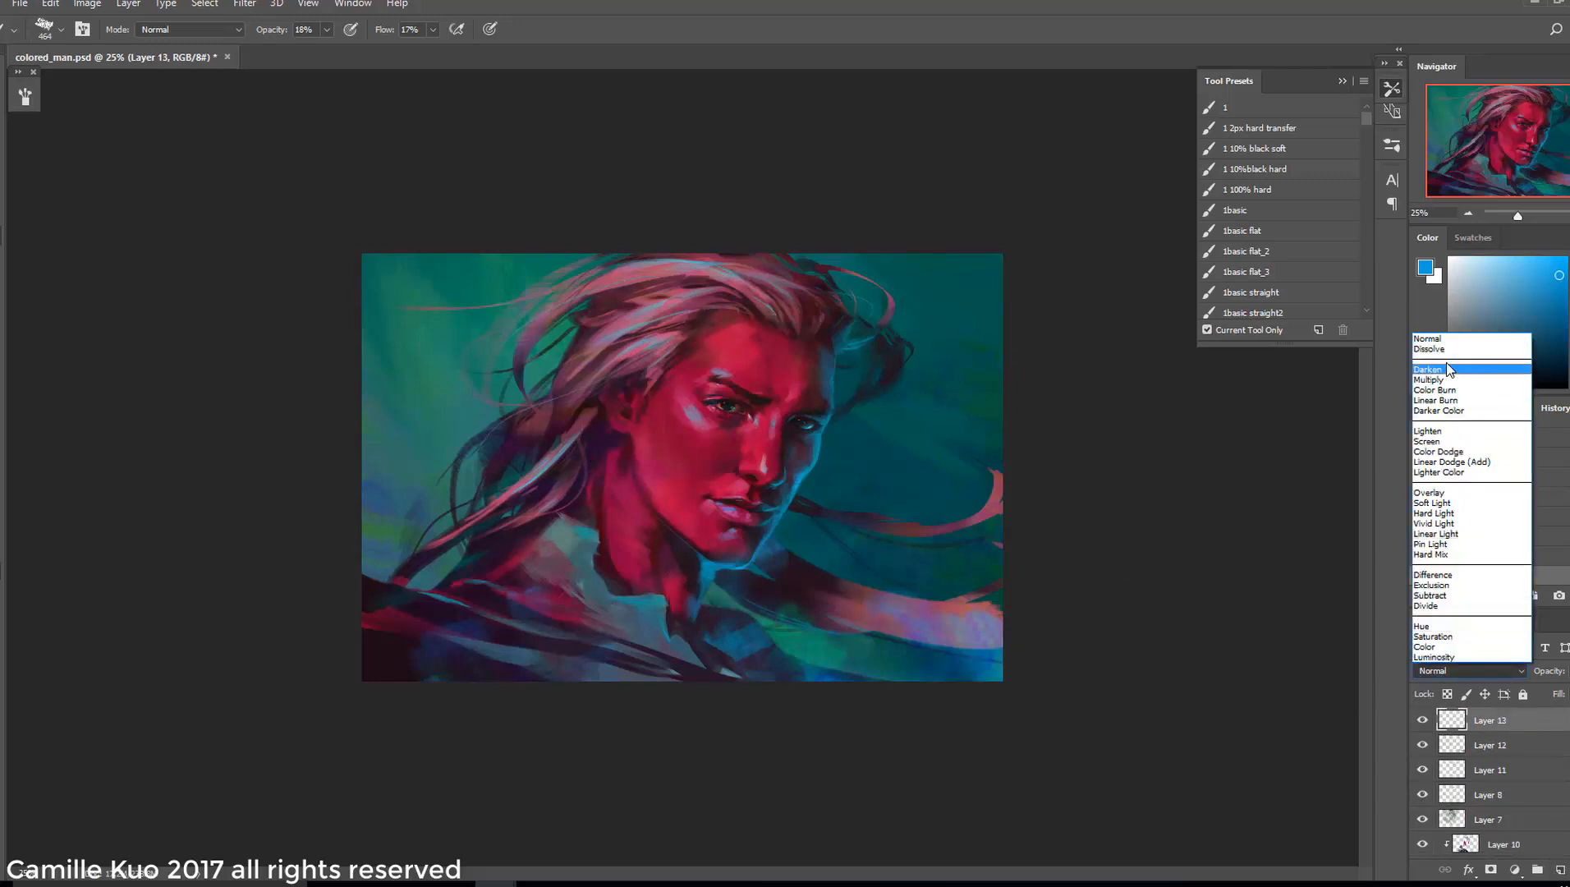
left_click(1441, 370)
right_click(881, 392)
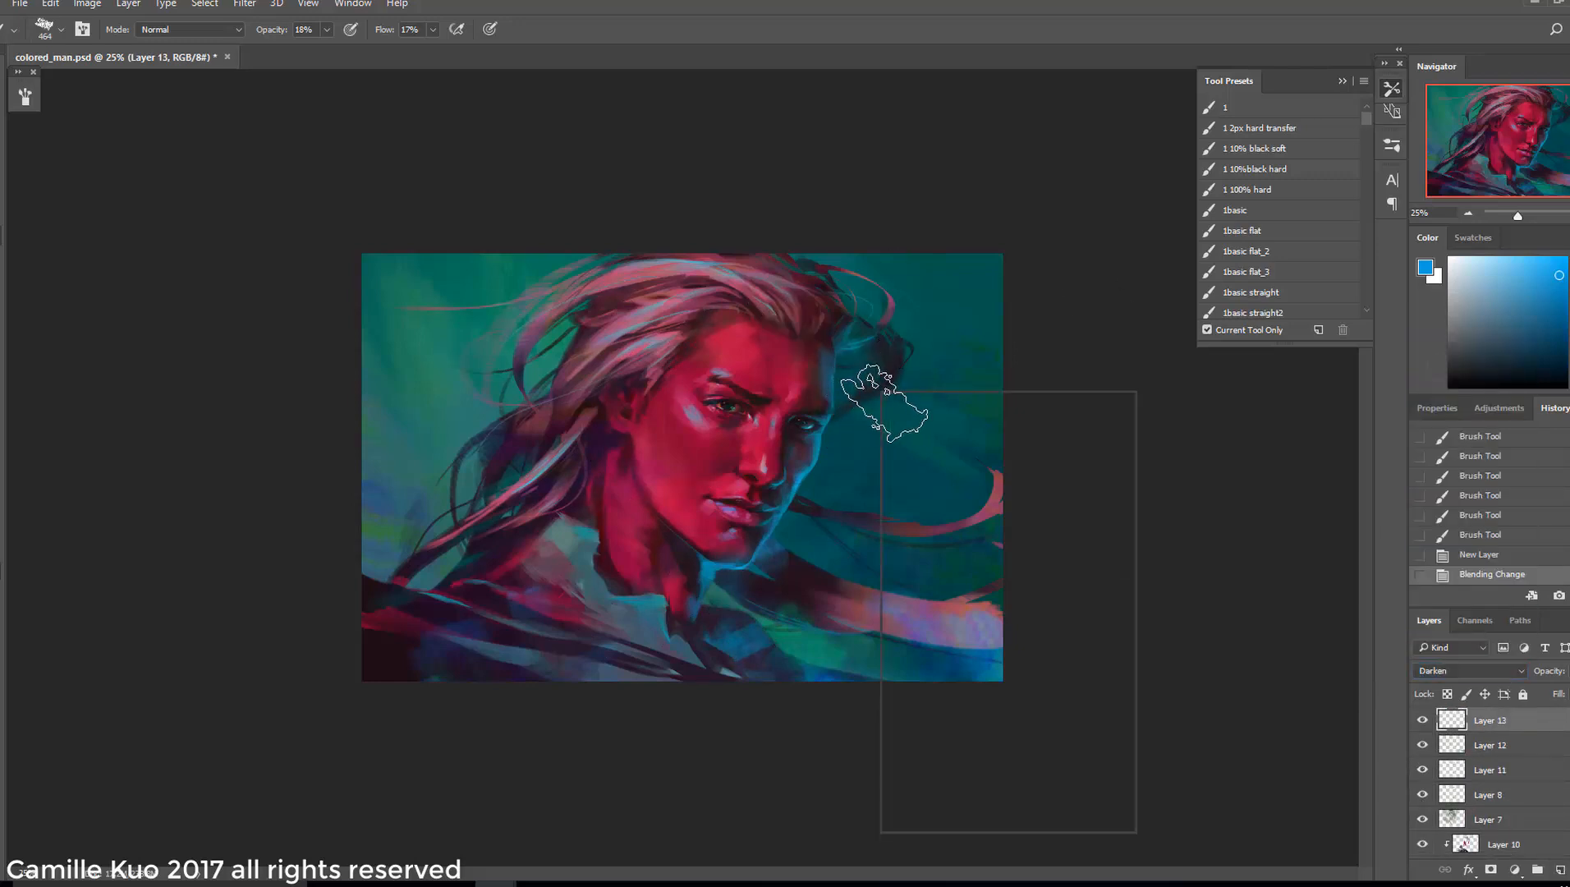
type("64")
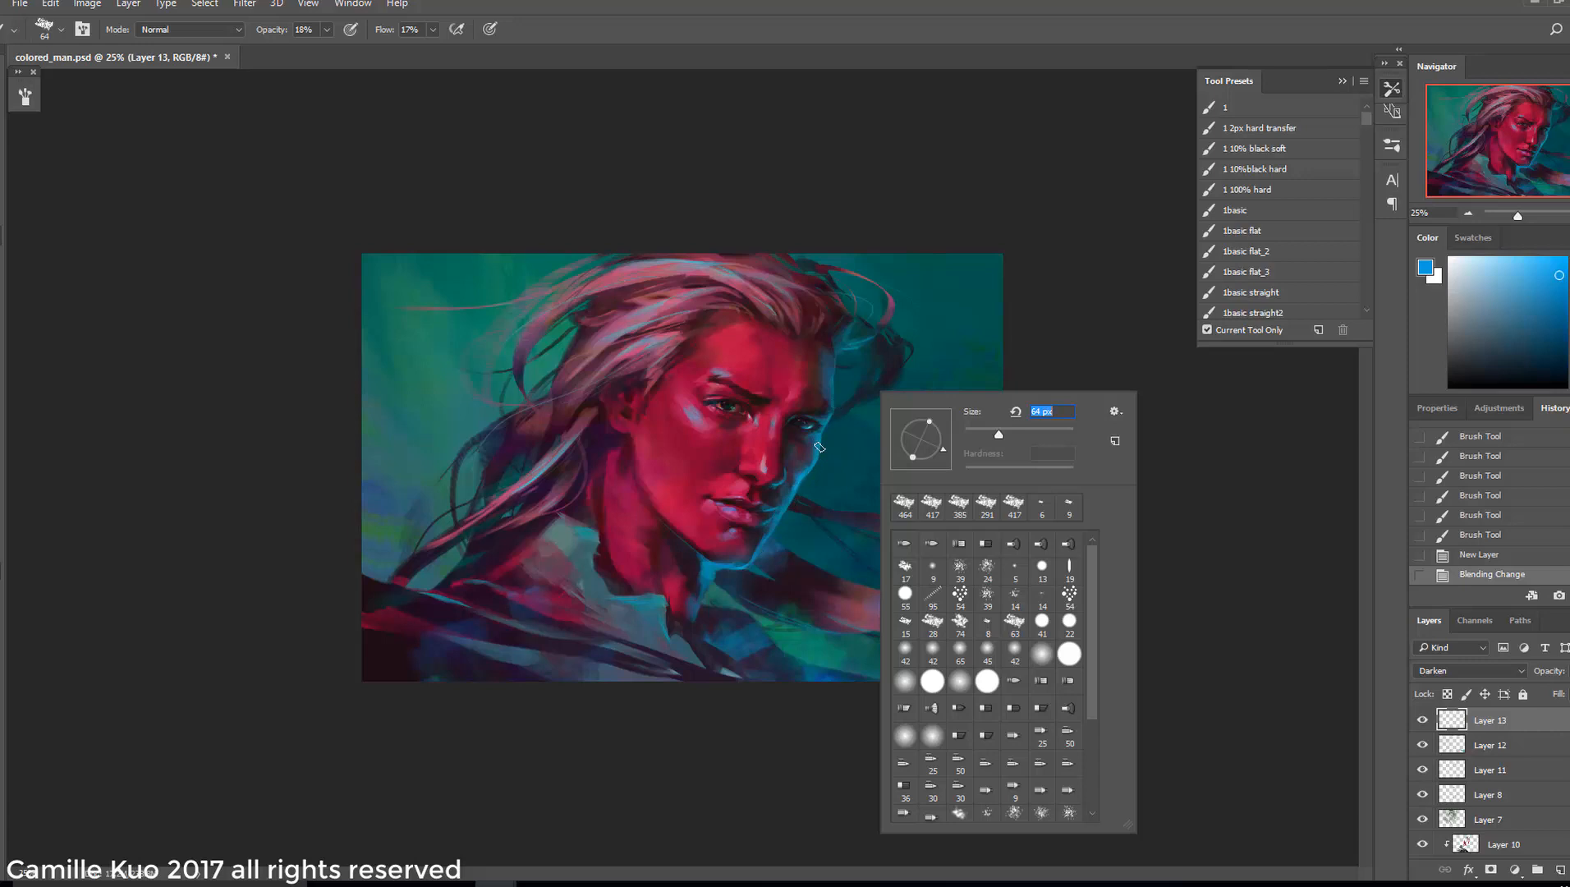
key("Return")
Pick a darker saturated tone and brush it over the teal background beside the face and hair
left_click(1559, 309)
left_click_drag(957, 526, 989, 566)
left_click_drag(961, 542, 993, 574)
left_click_drag(964, 345, 990, 378)
left_click_drag(969, 329, 994, 361)
Raise the brush opacity to 100% and paint green reflected light along the far cheek and jaw edge
left_click_drag(327, 29, 501, 51)
left_click_drag(819, 447, 798, 491)
left_click_drag(808, 476, 784, 513)
left_click_drag(795, 492, 772, 530)
left_click_drag(780, 521, 757, 554)
Switch to Layer 8 with a 12 px brush and a light green, and roll back the latest brush strokes
right_click(864, 439)
type("26")
key("Return")
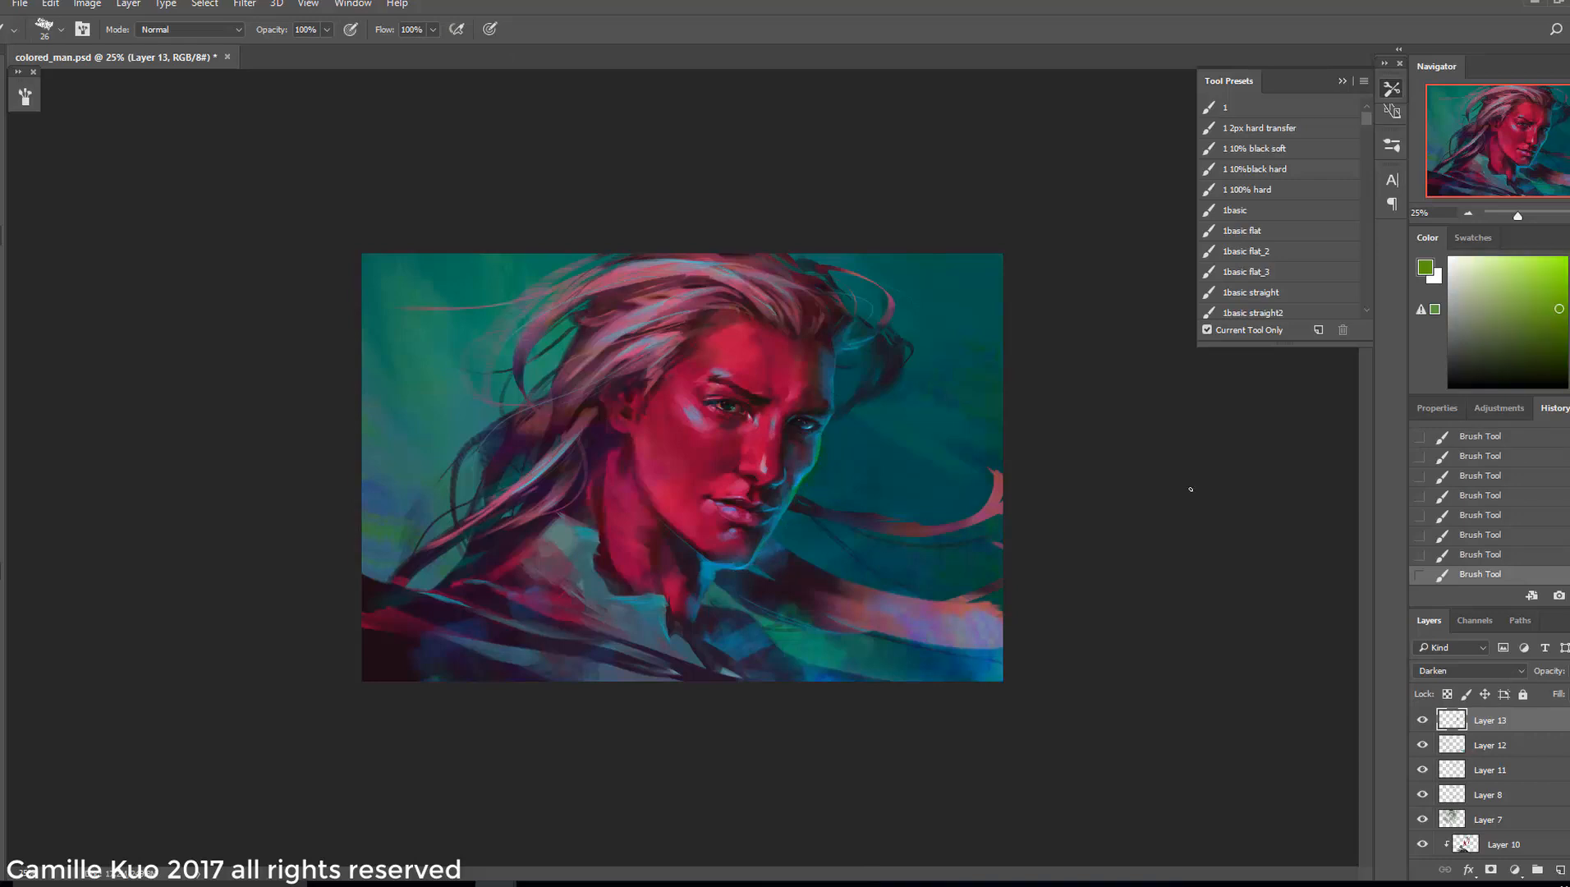
key("ctrl+plus")
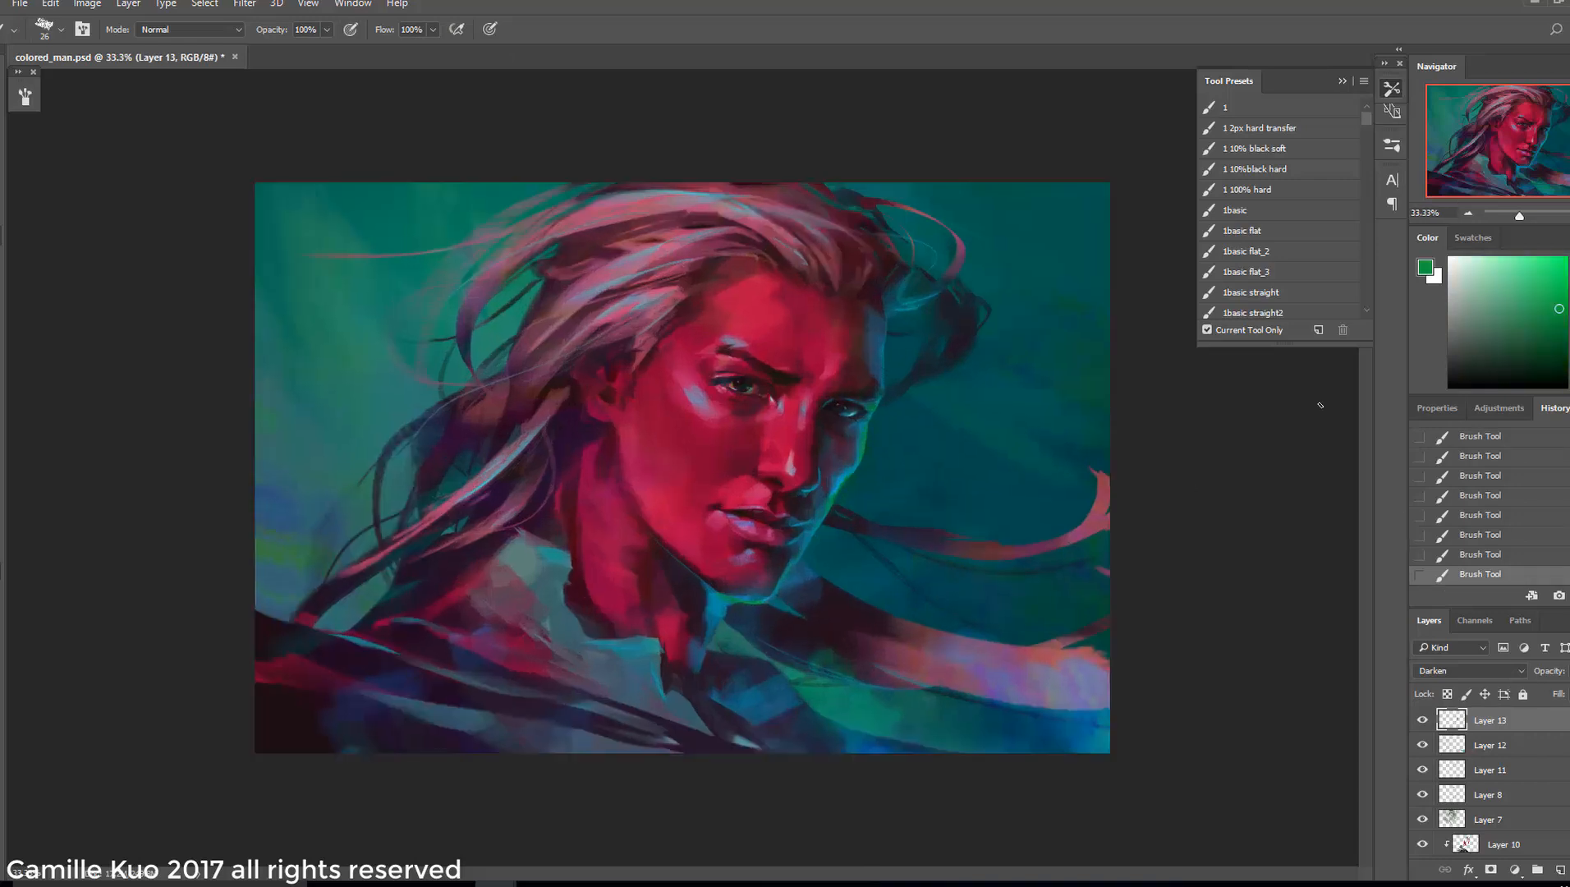
right_click(862, 454)
type("12")
key("Return")
key("alt+bracketleft")
key("alt+bracketleft")
key("alt+bracketleft")
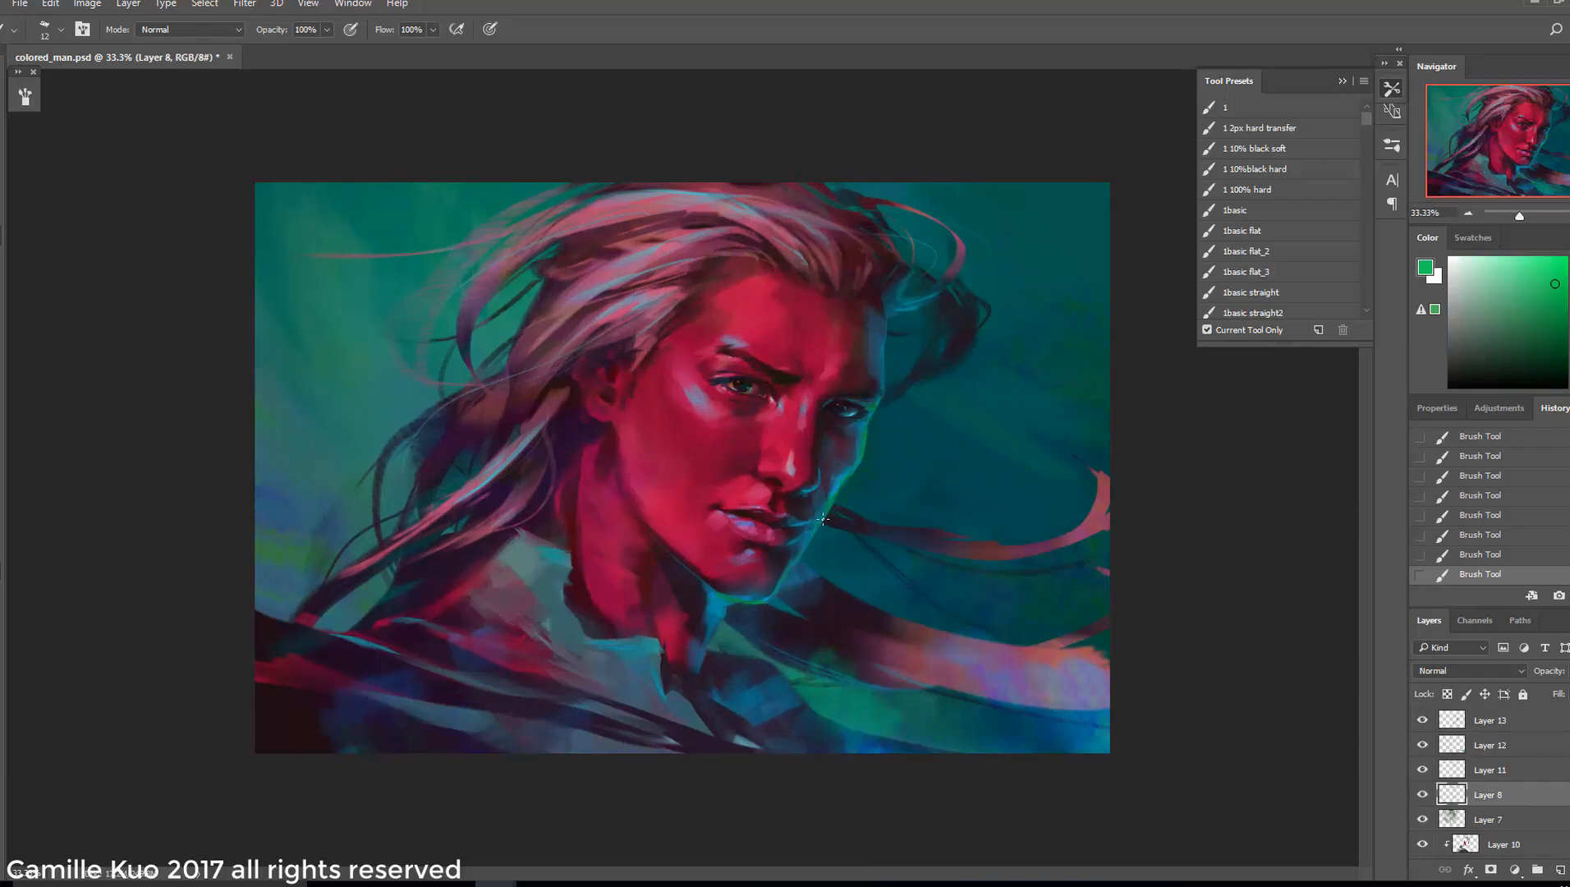
left_click_drag(1511, 266, 1522, 263)
left_click_drag(1465, 572, 1481, 514)
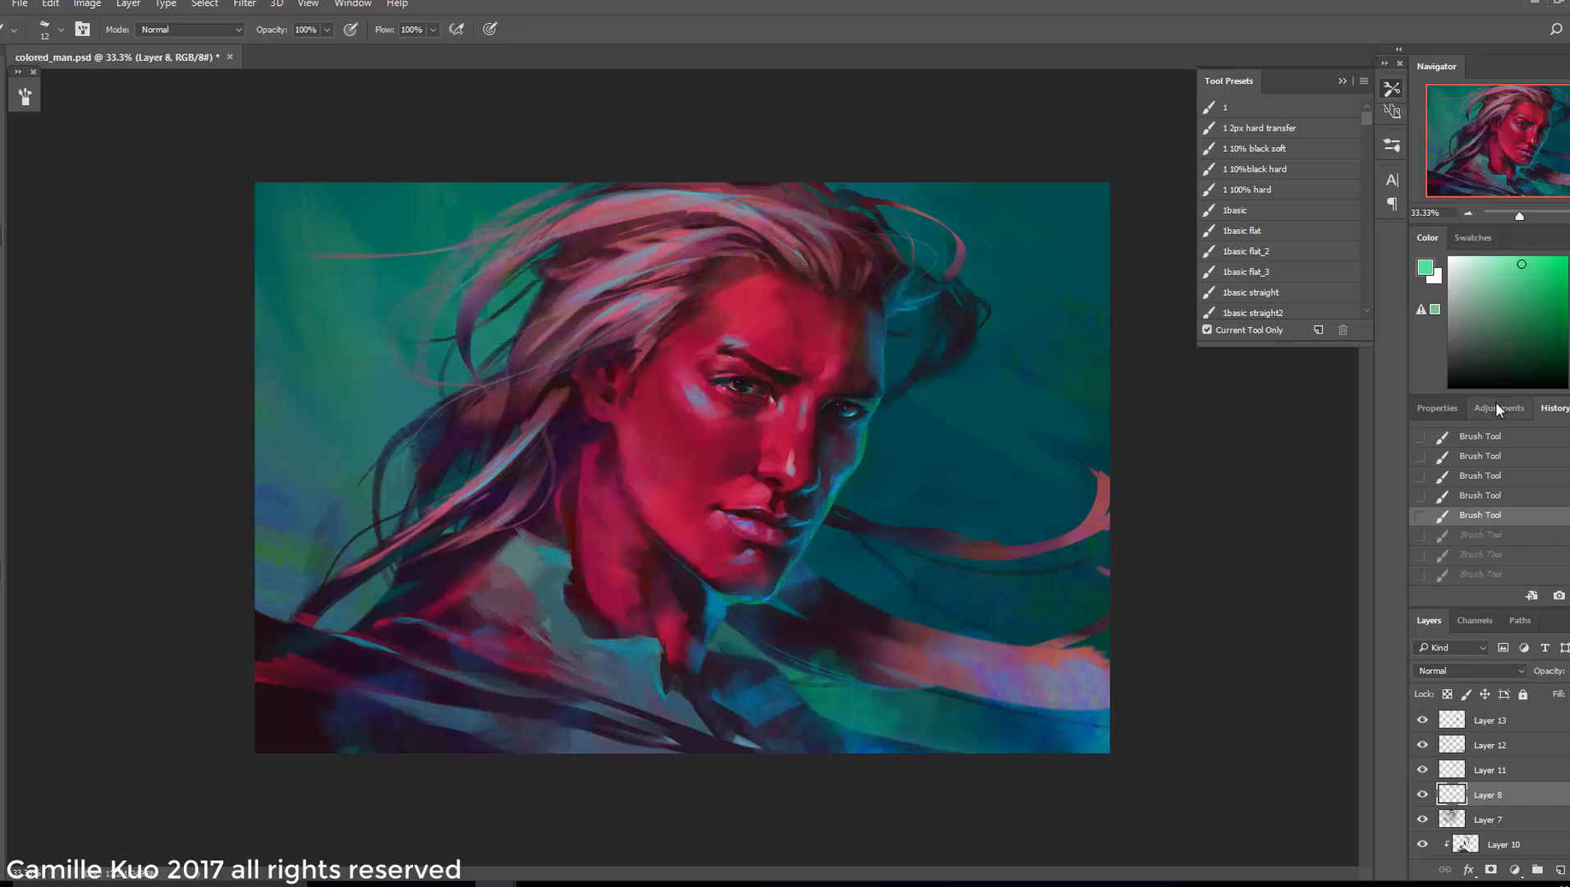
Change the brush colour to light cyan and rework the thin rim light along the far cheek and jaw
left_click(1569, 322)
left_click_drag(822, 527, 785, 571)
key("ctrl+z")
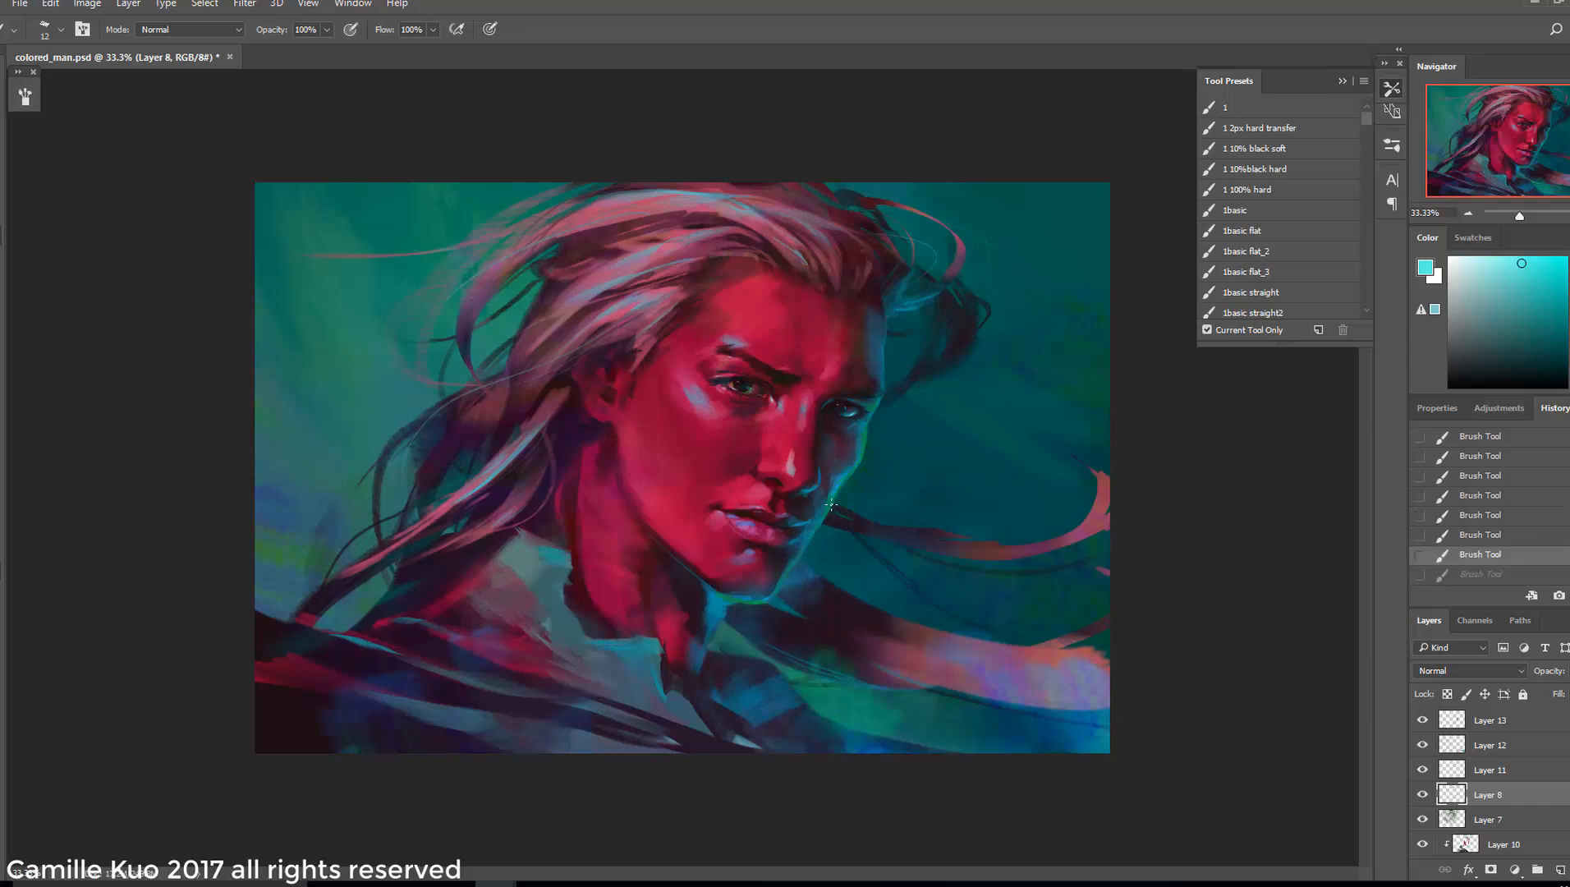
key("ctrl+z")
left_click(1511, 484)
key("ctrl+z")
left_click_drag(877, 403, 867, 416)
left_click(1478, 538)
left_click(1479, 498)
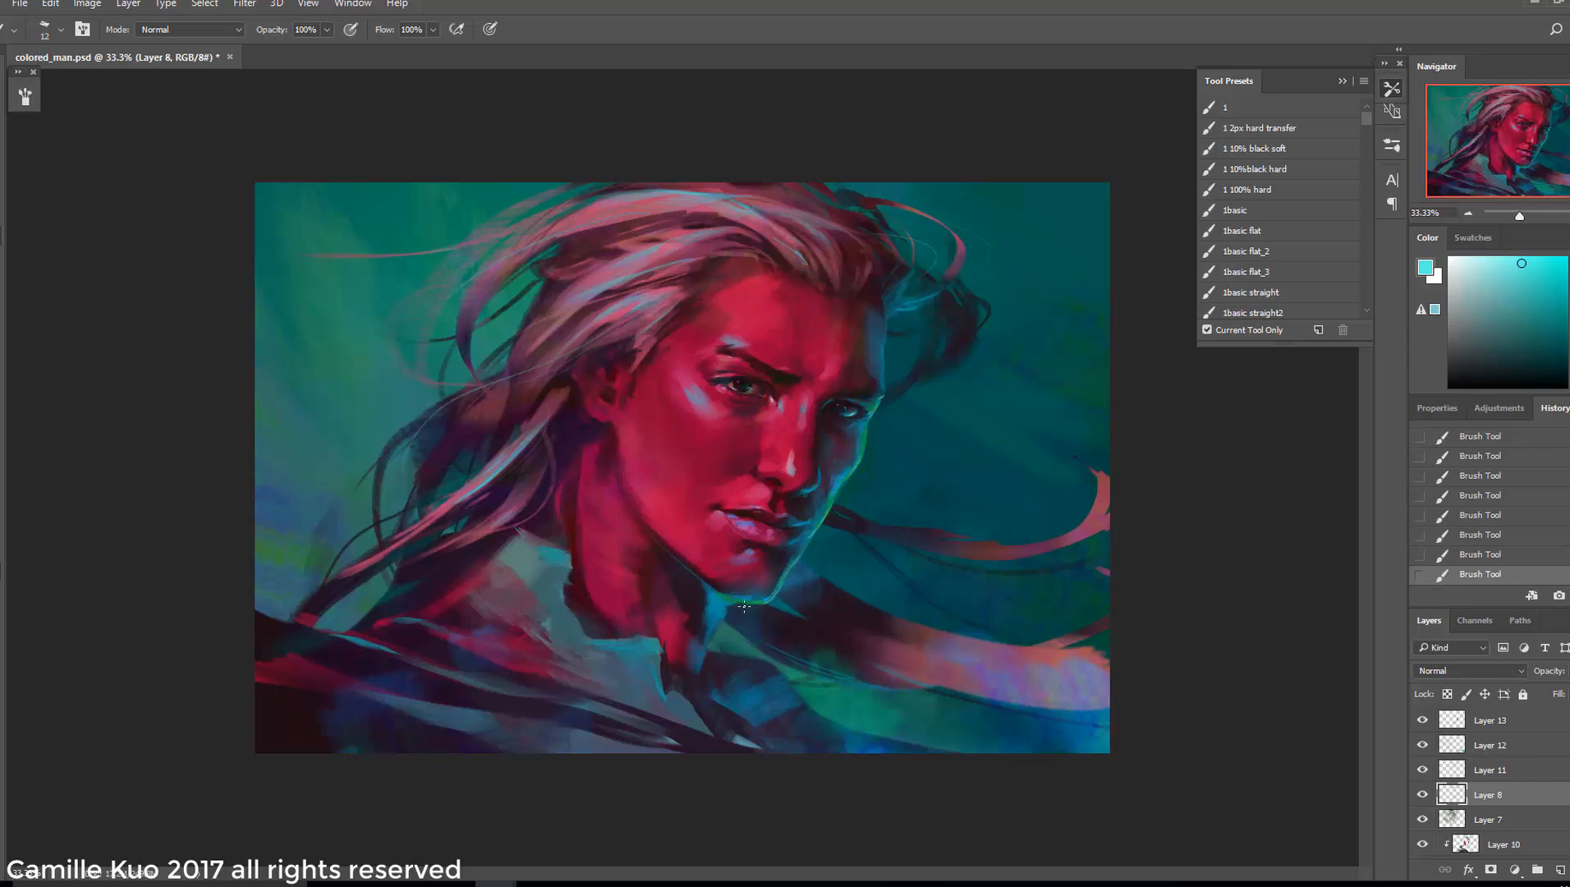
Add cyan edge light under the chin and smudge it back along the underside of the jaw
key("ctrl+z")
left_click_drag(737, 602, 754, 600)
key("ctrl+z")
mouse_move(680, 564)
left_mouse_down()
mouse_move(716, 596)
mouse_move(695, 585)
left_mouse_up()
left_click(1, 345)
left_click_drag(700, 596, 685, 576)
mouse_move(679, 573)
left_mouse_down()
mouse_move(692, 590)
mouse_move(677, 567)
left_mouse_up()
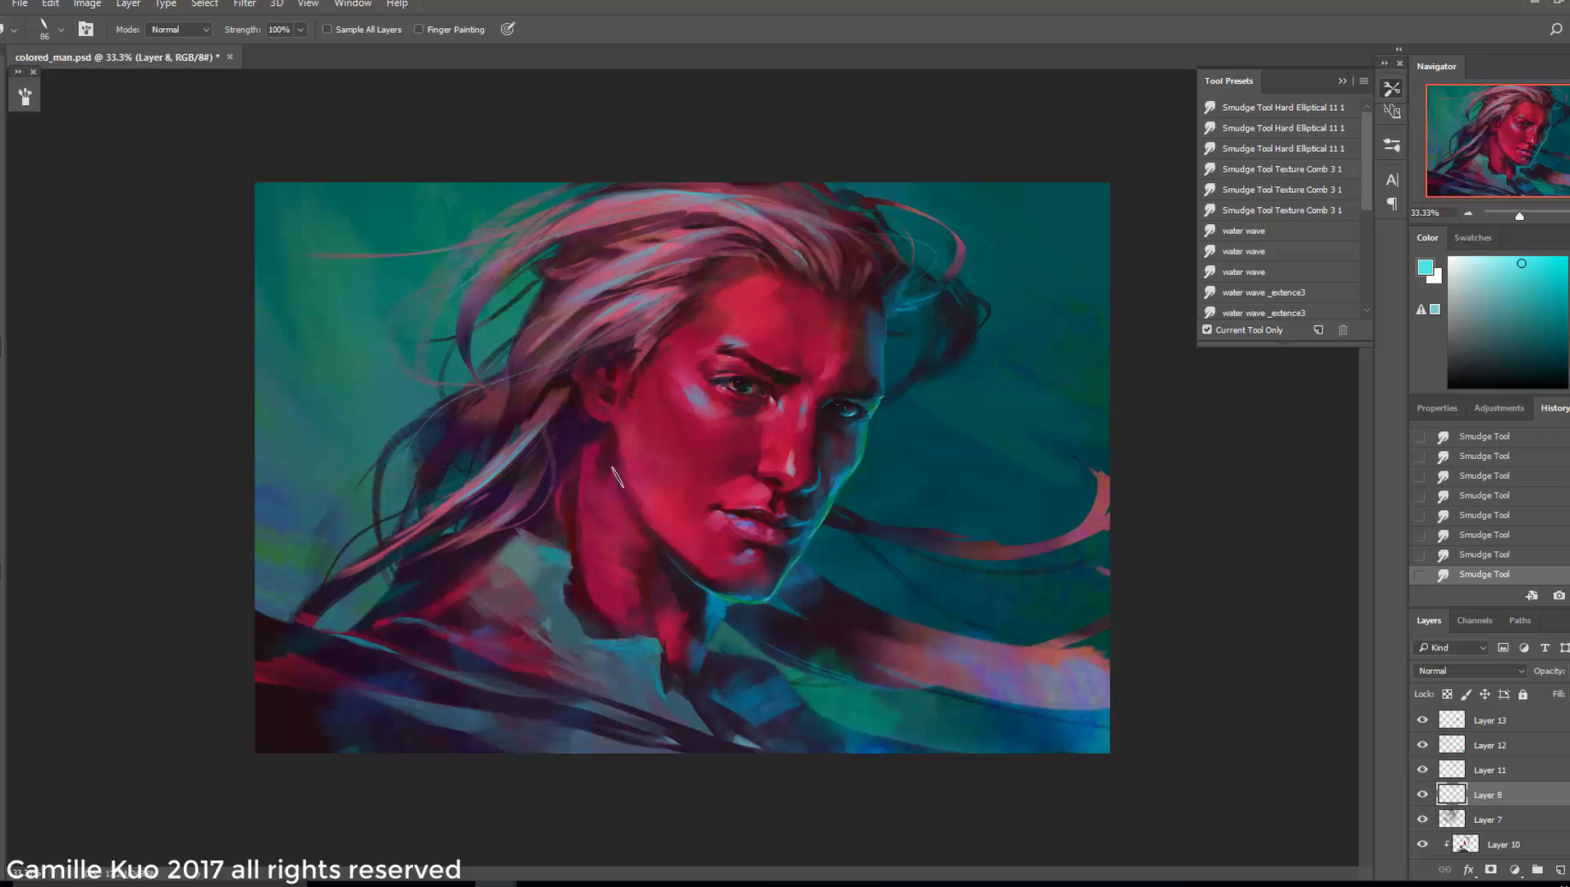
key("b")
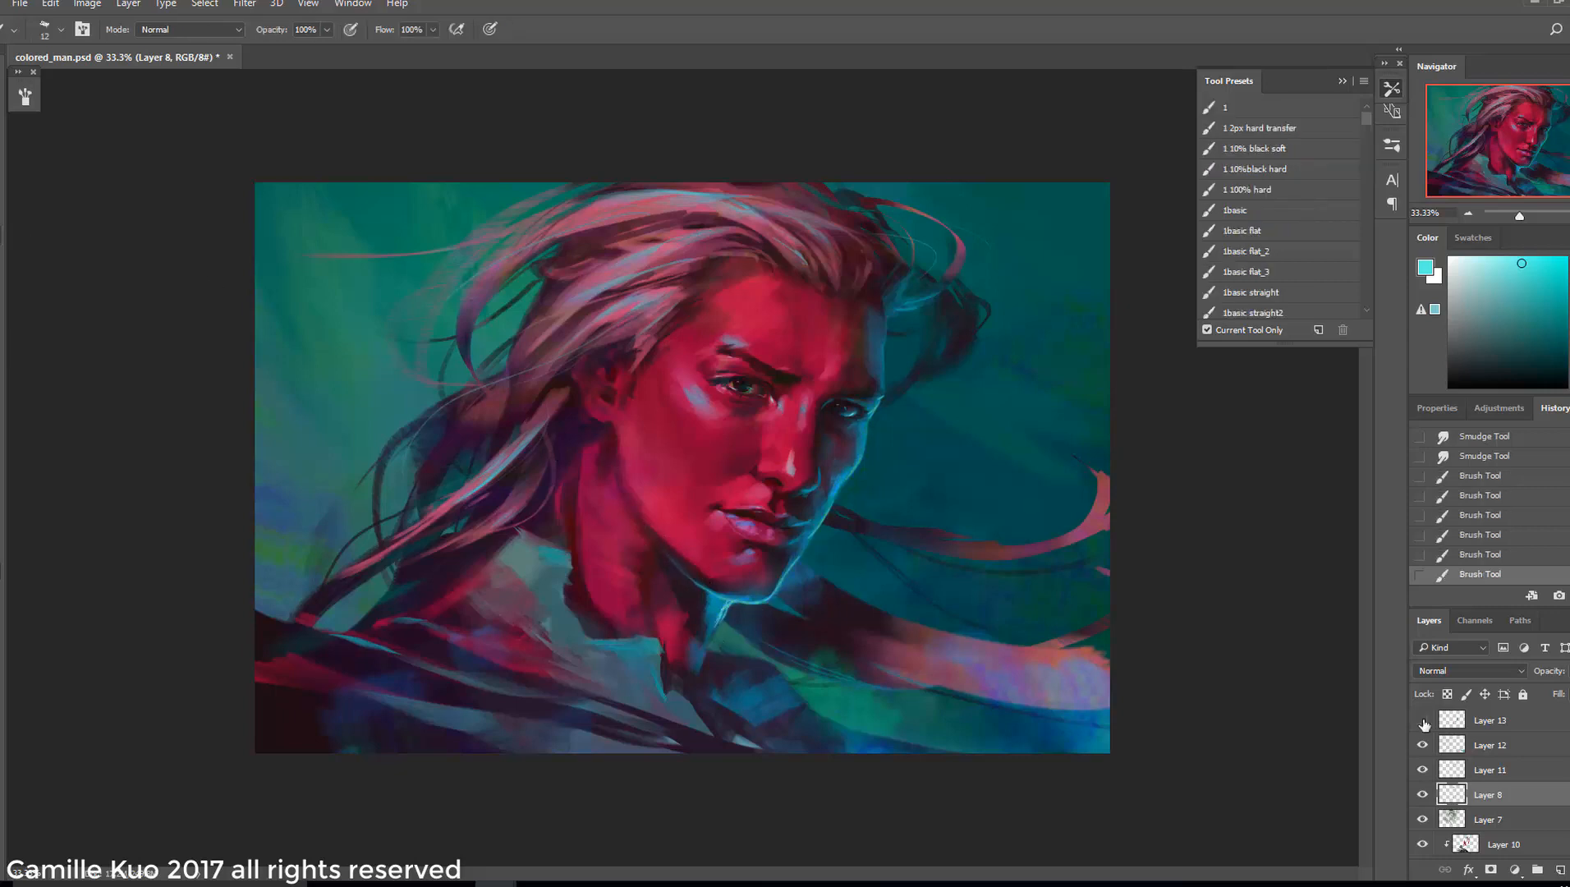
Show Layer 13 again and adjust its tones with Levels
left_click(1424, 723)
left_click(1486, 720)
key("ctrl+l")
left_click_drag(1451, 383, 1425, 372)
key("Return")
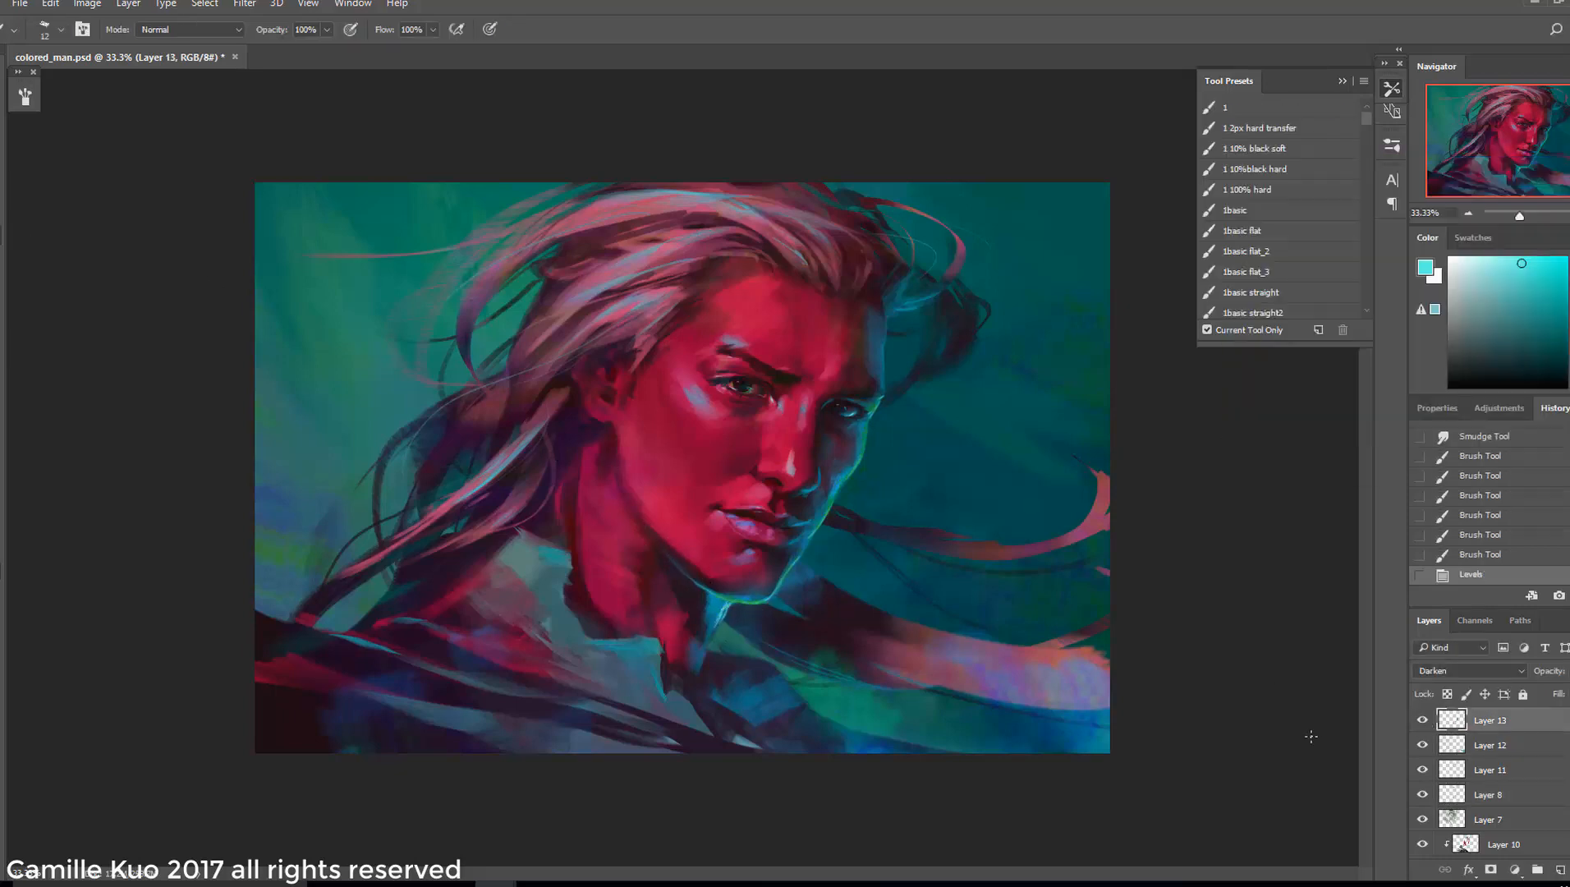
Return to Layer 8 and paint a green rim in a sampled colour along the neck edge above the collar
left_click(1488, 770)
left_click(1487, 795)
left_click(729, 641, "alt")
left_click_drag(707, 657, 725, 619)
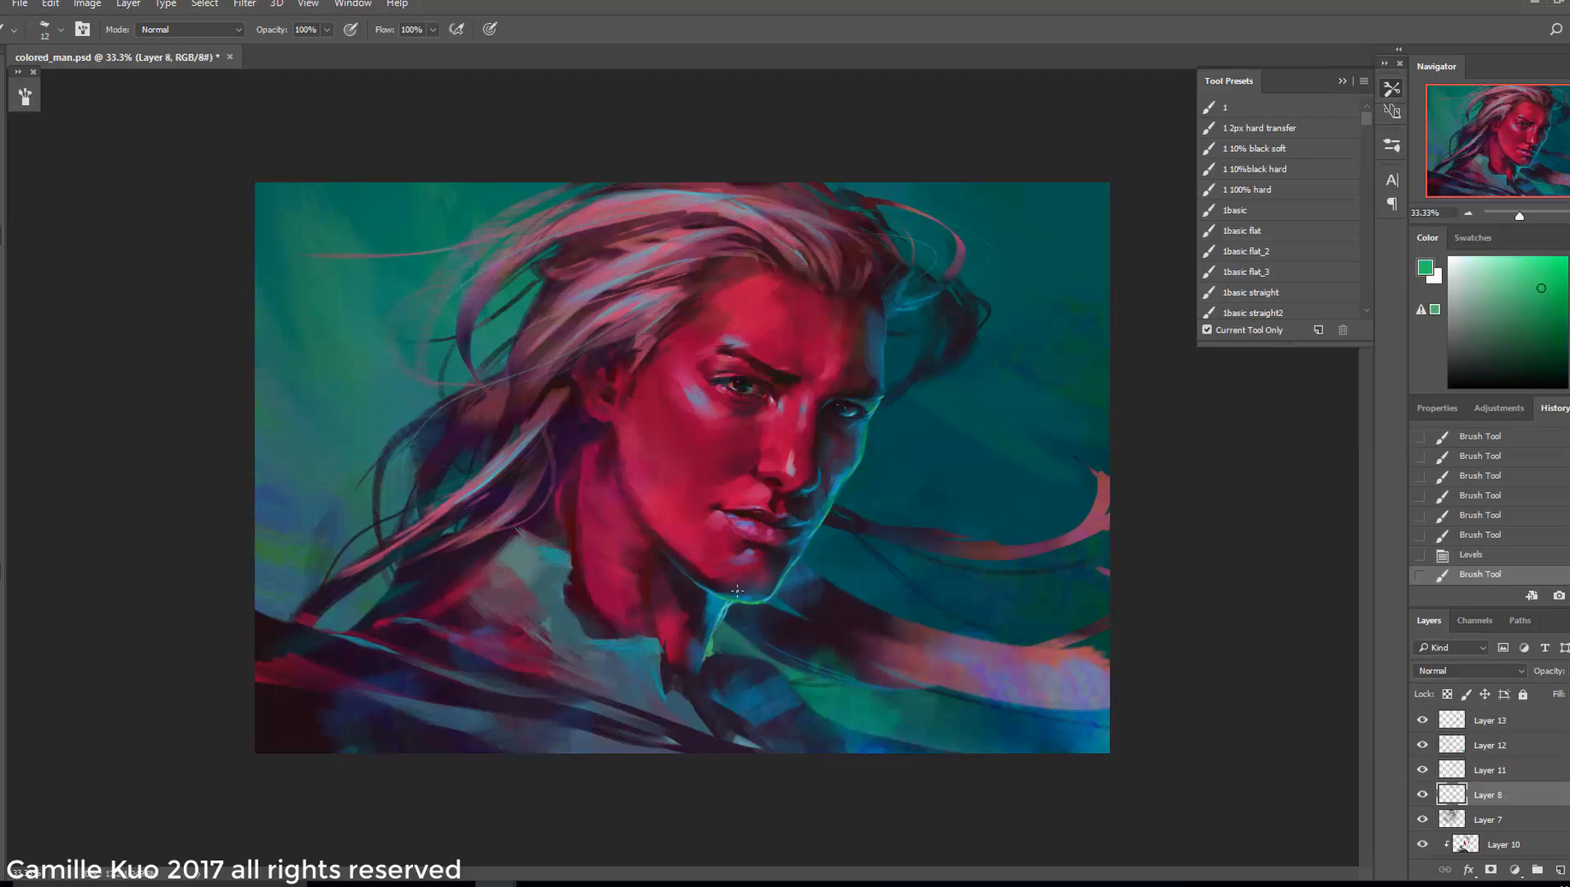
Sample teal from beside the chin and brush it along the collar with a 25 px brush
left_click(784, 579, "alt")
right_click(780, 649)
left_click(870, 554)
left_click_drag(598, 645, 655, 645)
left_click_drag(623, 669, 662, 657)
scroll(1499, 786, "down", 1)
scroll(1499, 785, "up", 1)
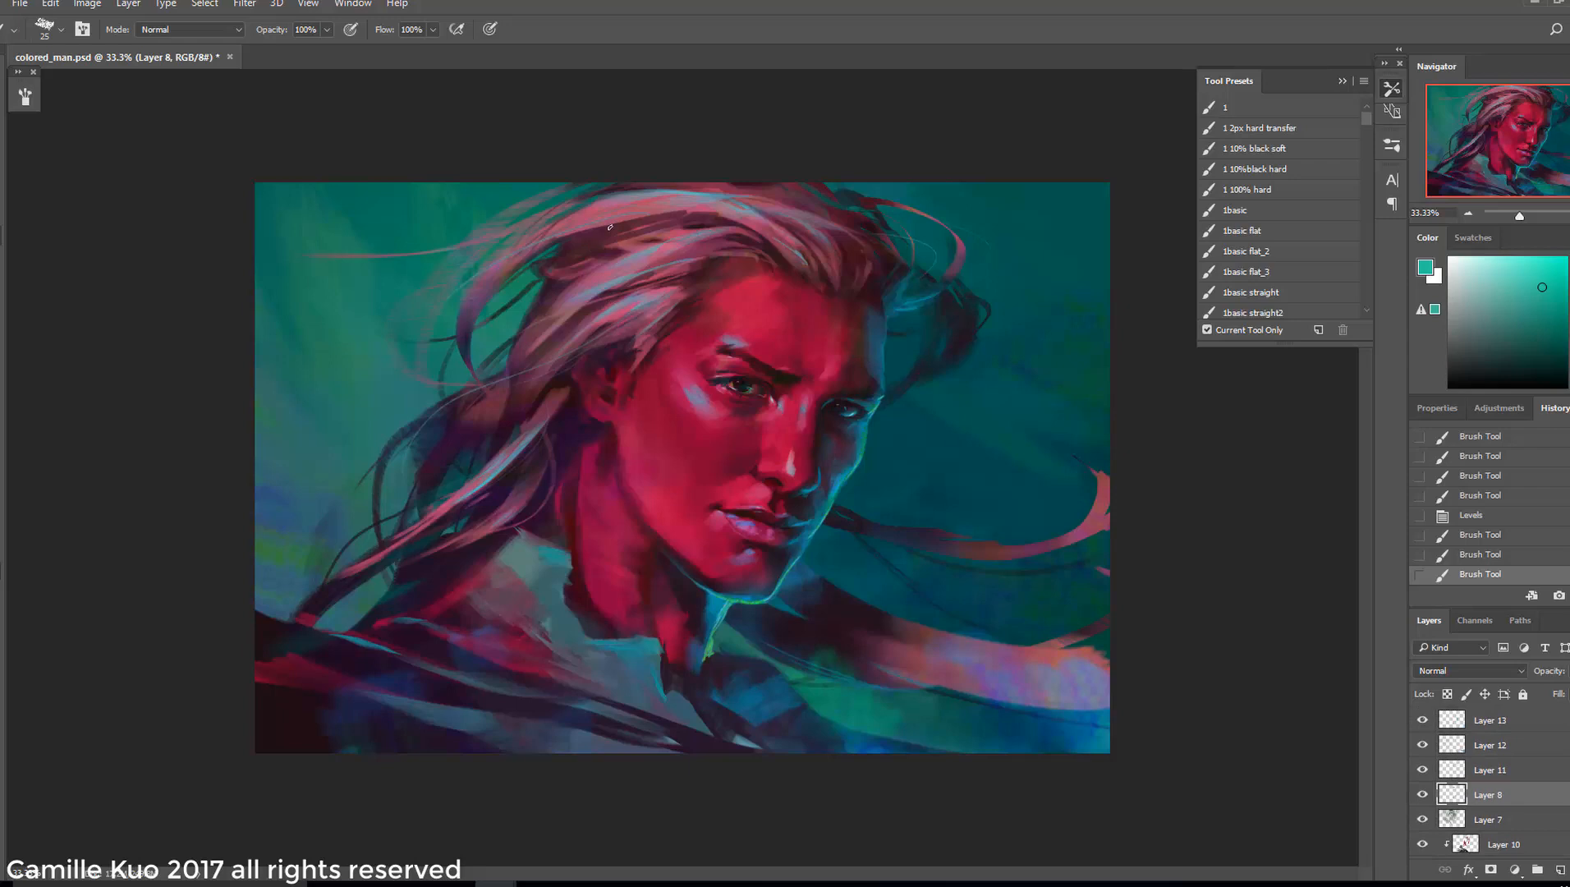
Try a stroke along the crown of the hair in a sampled hair colour
left_click(647, 192, "alt")
left_click_drag(645, 194, 726, 187)
right_click(753, 225)
left_click(872, 268)
key("ctrl+z")
Refine the strands at the crown using a smaller brush and colours sampled from the surrounding hair
right_click(749, 226)
left_click(812, 273)
right_click(753, 219)
left_click(816, 267)
left_click(665, 190, "alt")
key("bracketleft")
key("bracketleft")
key("bracketleft")
key("bracketleft")
left_click(691, 193, "alt")
Go back to Layer 8, resize the brush and choose a brighter version of the colour sampled beside the neck
left_click(1442, 722)
left_click(1485, 772)
left_click(1484, 793)
right_click(926, 421)
left_click(988, 471)
left_click(731, 641, "alt")
left_click(1540, 274)
Smudge the rim light from beside the mouth down to the chin and compare it before and after
left_click(4, 347)
right_click(842, 518)
left_click(905, 505)
left_click_drag(856, 516, 831, 510)
mouse_move(852, 519)
left_mouse_down()
mouse_move(828, 513)
mouse_move(782, 553)
mouse_move(774, 580)
mouse_move(795, 599)
left_mouse_up()
key("ctrl+alt+z")
key("ctrl+alt+z")
key("ctrl+shift+z")
key("ctrl+shift+z")
Undo the last two changes, resize the brush and sample the teal beside the jaw
left_click(5, 240)
key("ctrl+alt+z")
key("ctrl+alt+z")
right_click(839, 525)
left_click(905, 505)
left_click(777, 578, "alt")
Switch to the Smudge tool and compare the jaw edge with its three previous states
left_click(3, 347)
key("ctrl+alt+z")
key("ctrl+alt+z")
key("ctrl+alt+z")
key("ctrl+shift+z")
key("ctrl+shift+z")
key("ctrl+shift+z")
Smudge the edge light along the far side of the chin, resizing the Smudge brush for finer strokes
left_click(1467, 212)
key("ctrl+plus")
left_click_drag(822, 565, 789, 601)
right_click(849, 560)
left_click(901, 486)
left_click_drag(810, 576, 791, 603)
left_click_drag(808, 578, 790, 604)
Rework the far cheek edge beside the mouth with a 31 px brush and a blue-teal sampled from the neck's edge
left_click(3, 236)
right_click(855, 438)
left_click_drag(819, 476, 808, 493)
left_click_drag(821, 474, 808, 491)
left_click(1483, 536)
left_click(721, 628, "alt")
left_click_drag(807, 491, 821, 474)
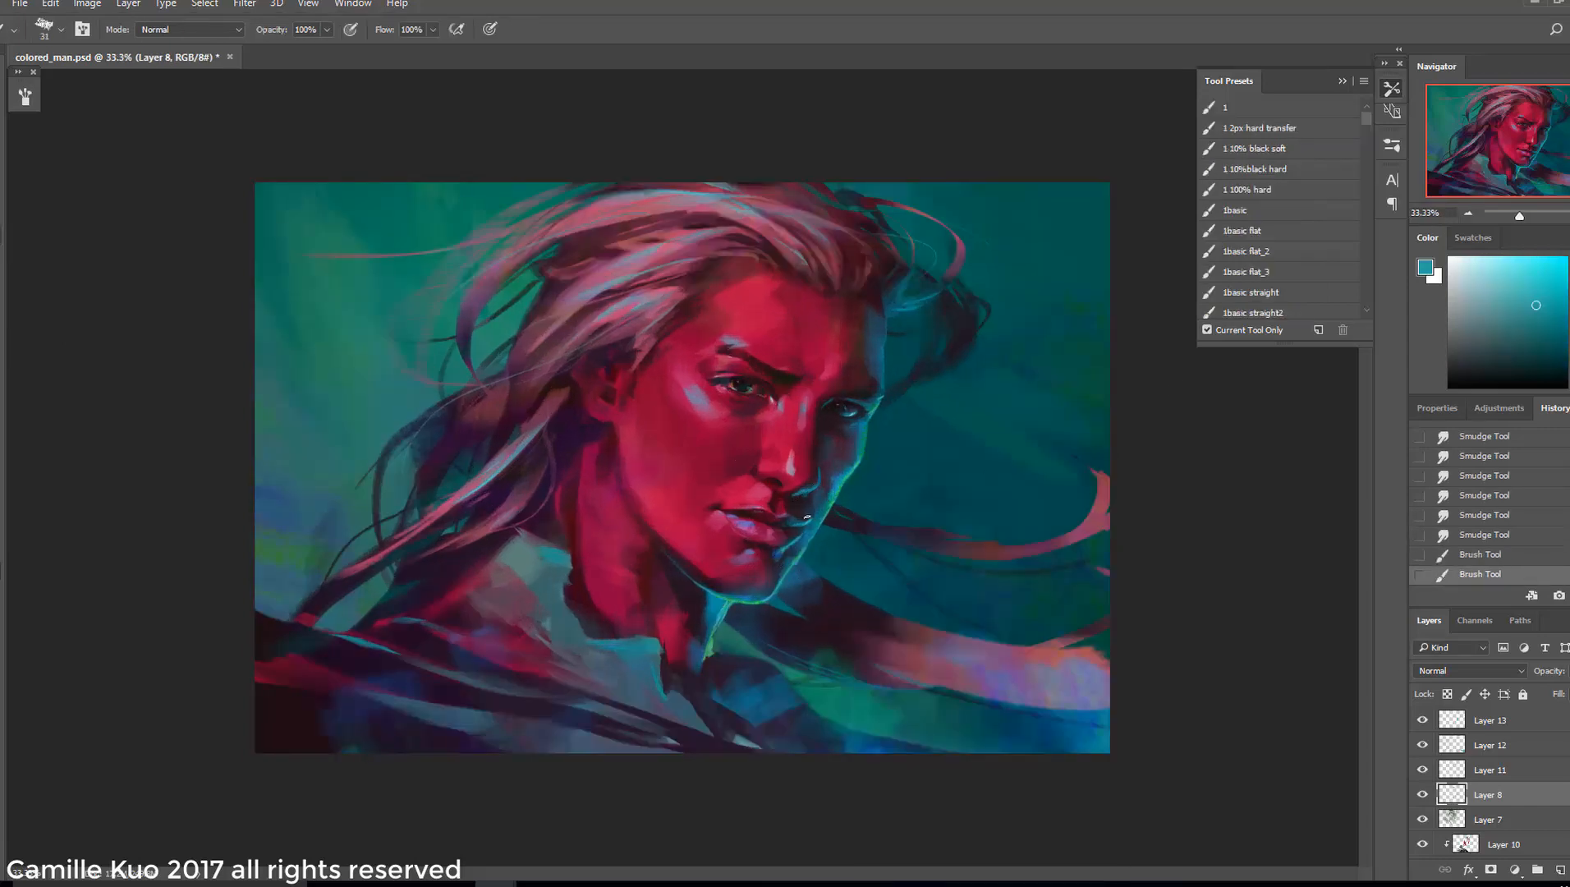
Paint small edge strokes at the outer corner of the far eye, adjusting the brush size between strokes
mouse_move(880, 399)
left_mouse_down()
mouse_move(864, 399)
mouse_move(881, 397)
left_mouse_up()
right_click(919, 392)
left_click(1013, 438)
right_click(902, 404)
left_click_drag(880, 398, 865, 402)
left_click(1006, 451)
Set the brush to 15 px, compare the latest strokes, and sample a dark teal from the far temple's edge
right_click(919, 400)
left_click(1018, 438)
key("ctrl+alt+z")
key("ctrl+alt+z")
key("ctrl+shift+z")
key("ctrl+shift+z")
left_click(884, 365, "alt")
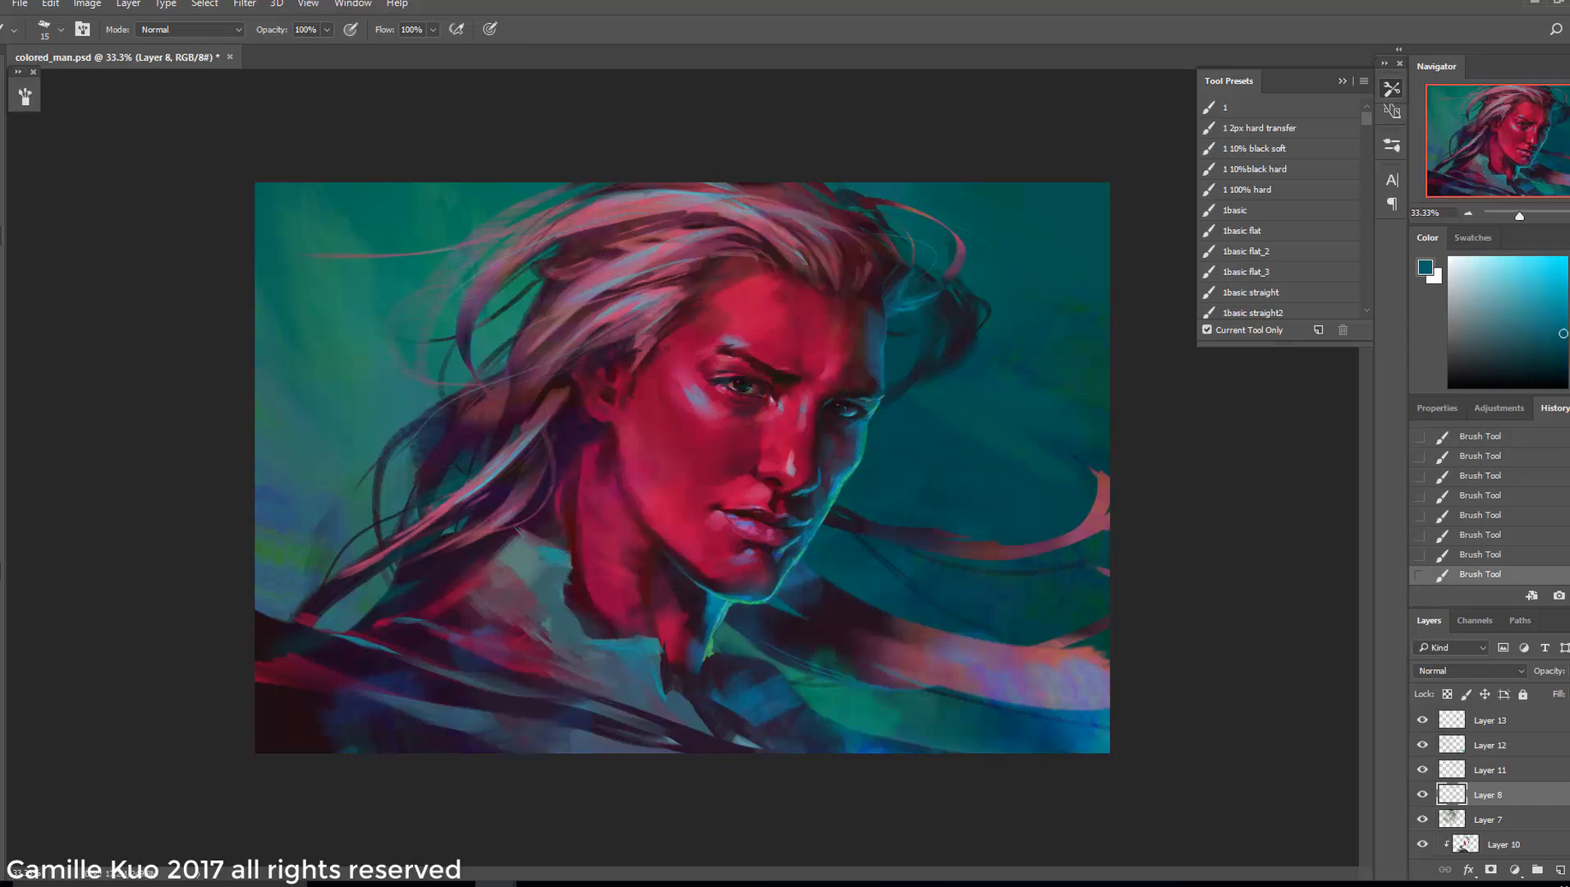
On Layer 6, erase along the far forehead edge and up into the hairline with a resized eraser
scroll(1423, 813, "down", 2)
left_click(1423, 817)
left_click(1422, 819)
left_click(1503, 816)
key("e")
right_click(898, 342)
left_click(1054, 389)
left_click_drag(859, 350, 854, 320)
left_click_drag(838, 287, 812, 241)
left_click_drag(880, 353, 820, 262)
Smudge the far temple edge on Layer 6 with a 69 px brush and compare it with earlier states
key("r")
right_click(913, 321)
left_click(1014, 363)
left_click_drag(888, 321, 875, 301)
key("ctrl+z")
key("ctrl+alt+z")
key("ctrl+alt+z")
scroll(1469, 780, "up", 2)
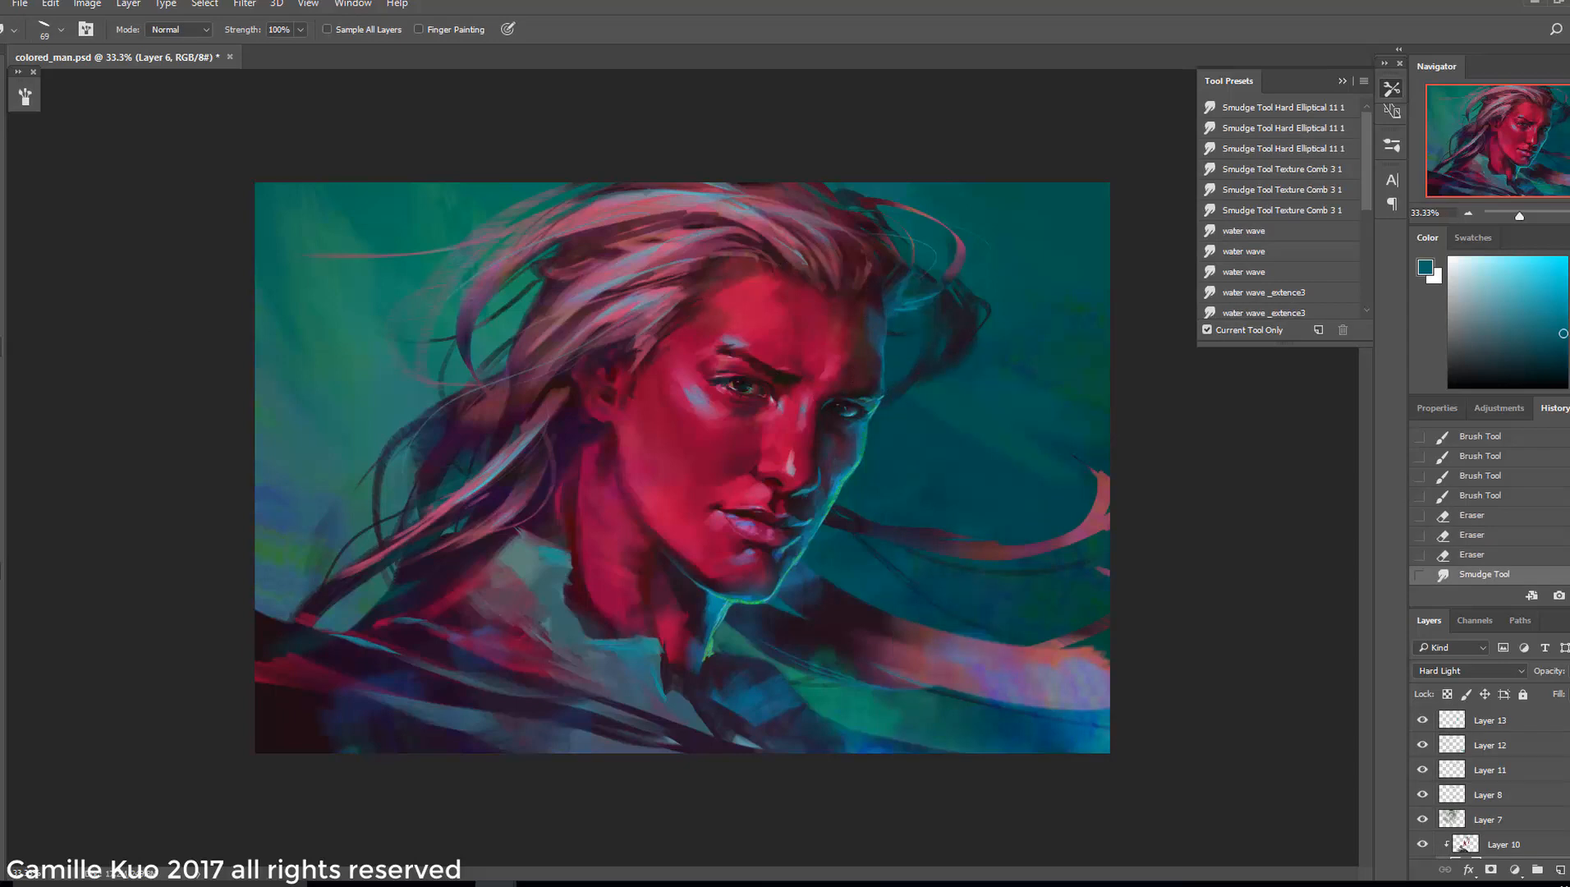
Try a small brush stroke at the far eye's outer corner on Layer 8 and change the colour to bright green
left_click(1489, 720)
key("b")
left_click(1487, 794)
right_click(893, 413)
mouse_move(880, 410)
left_mouse_down()
mouse_move(867, 435)
mouse_move(868, 422)
left_mouse_up()
key("ctrl+z")
left_click(1568, 337)
left_click(1567, 270)
Compare the outer eye corner with its three previous history states
key("ctrl+alt+z")
key("ctrl+alt+z")
key("ctrl+alt+z")
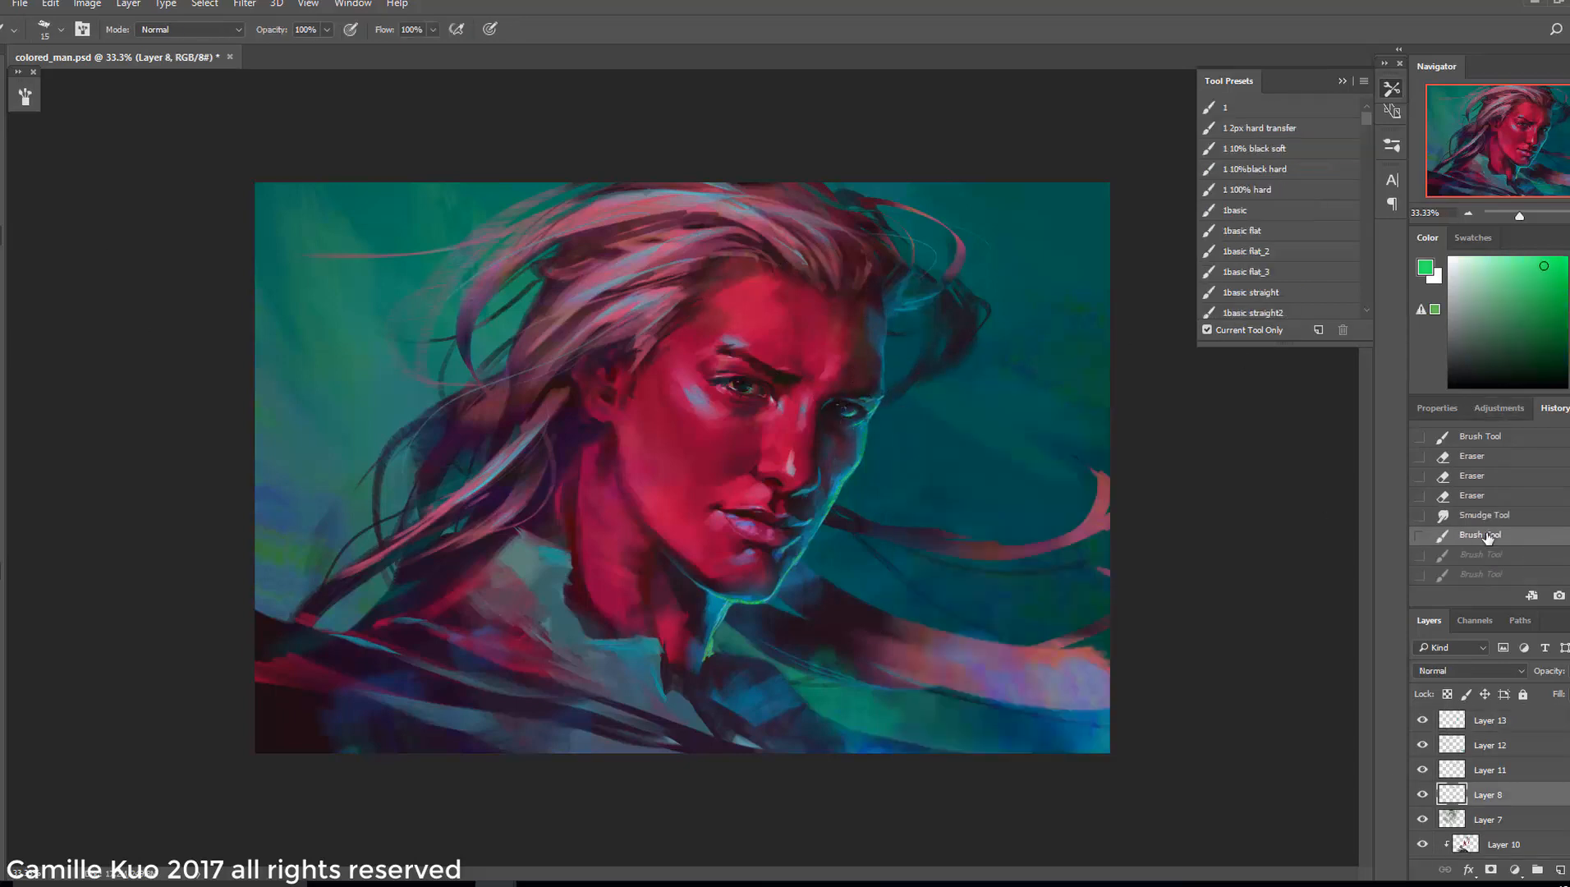
key("ctrl+shift+z")
key("ctrl+shift+z")
key("ctrl+shift+z")
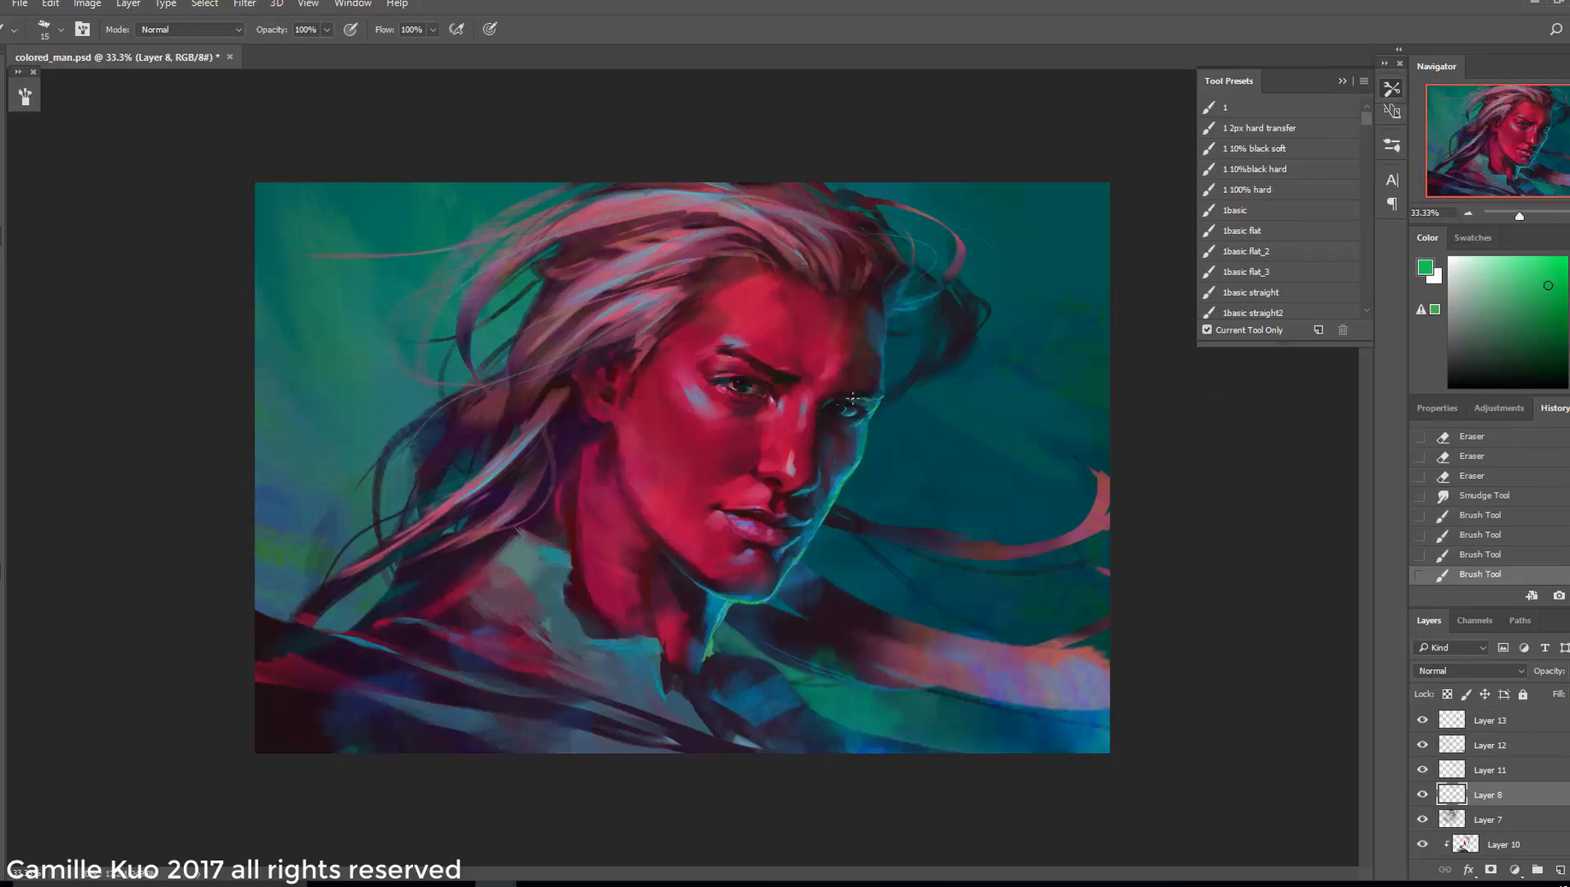
Paint a green rim stroke at the outer corner of the far eye and reduce the brush to 7 px
left_click_drag(878, 404, 868, 422)
right_click(875, 412)
double_click(1065, 605)
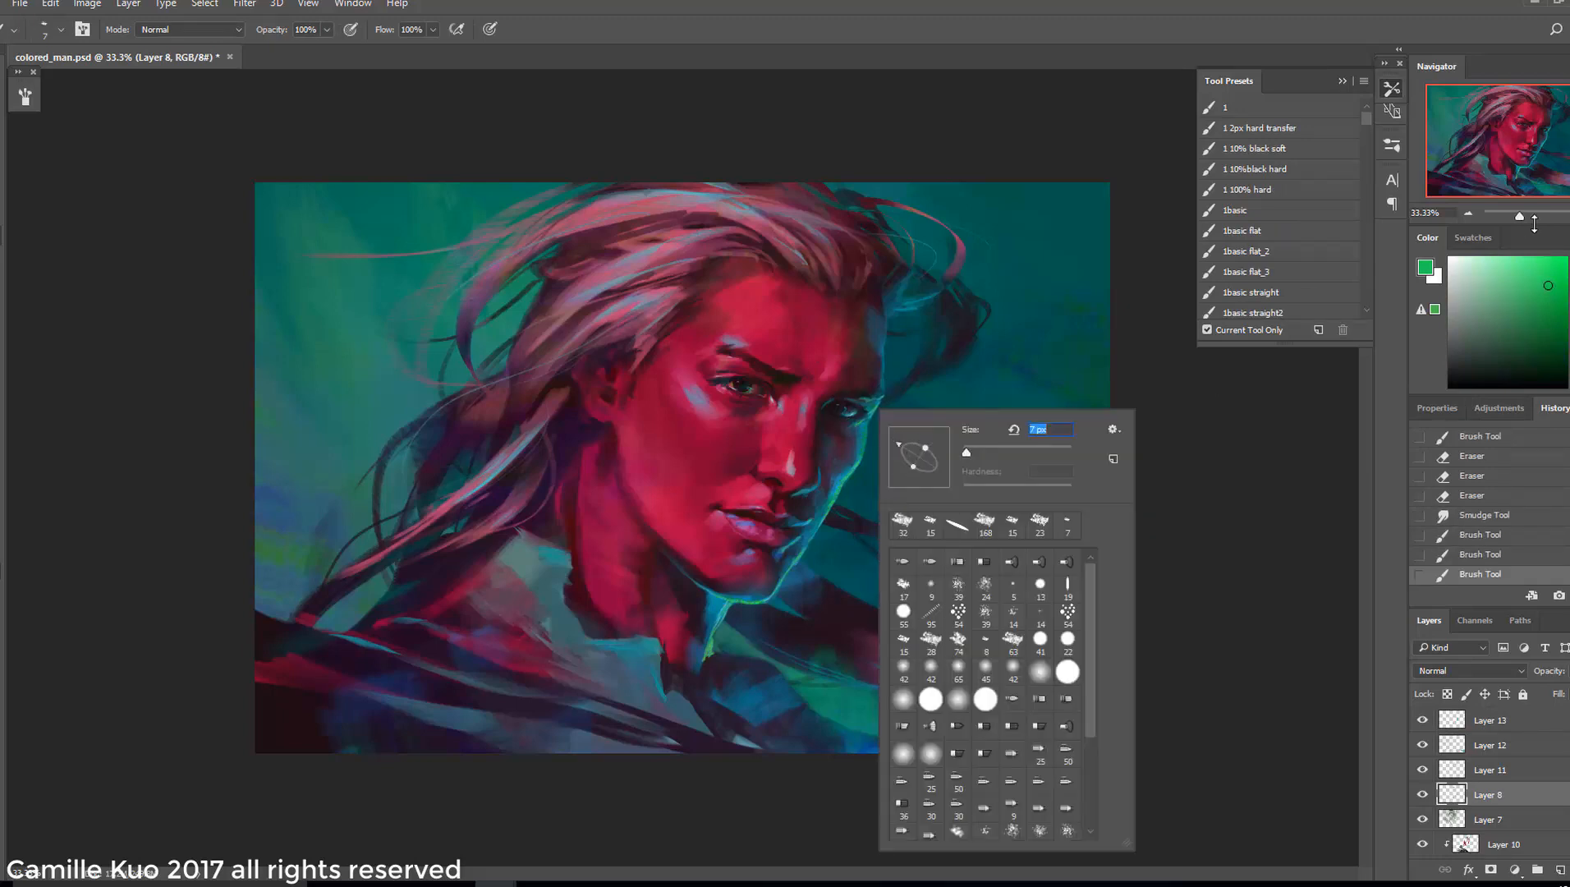
key("ctrl+plus")
key("ctrl+plus")
left_click(1018, 358)
Compare the latest green edge strokes with earlier states, both close up and in the full picture
key("ctrl+z")
key("ctrl+z")
key("ctrl+z")
key("ctrl+shift+z")
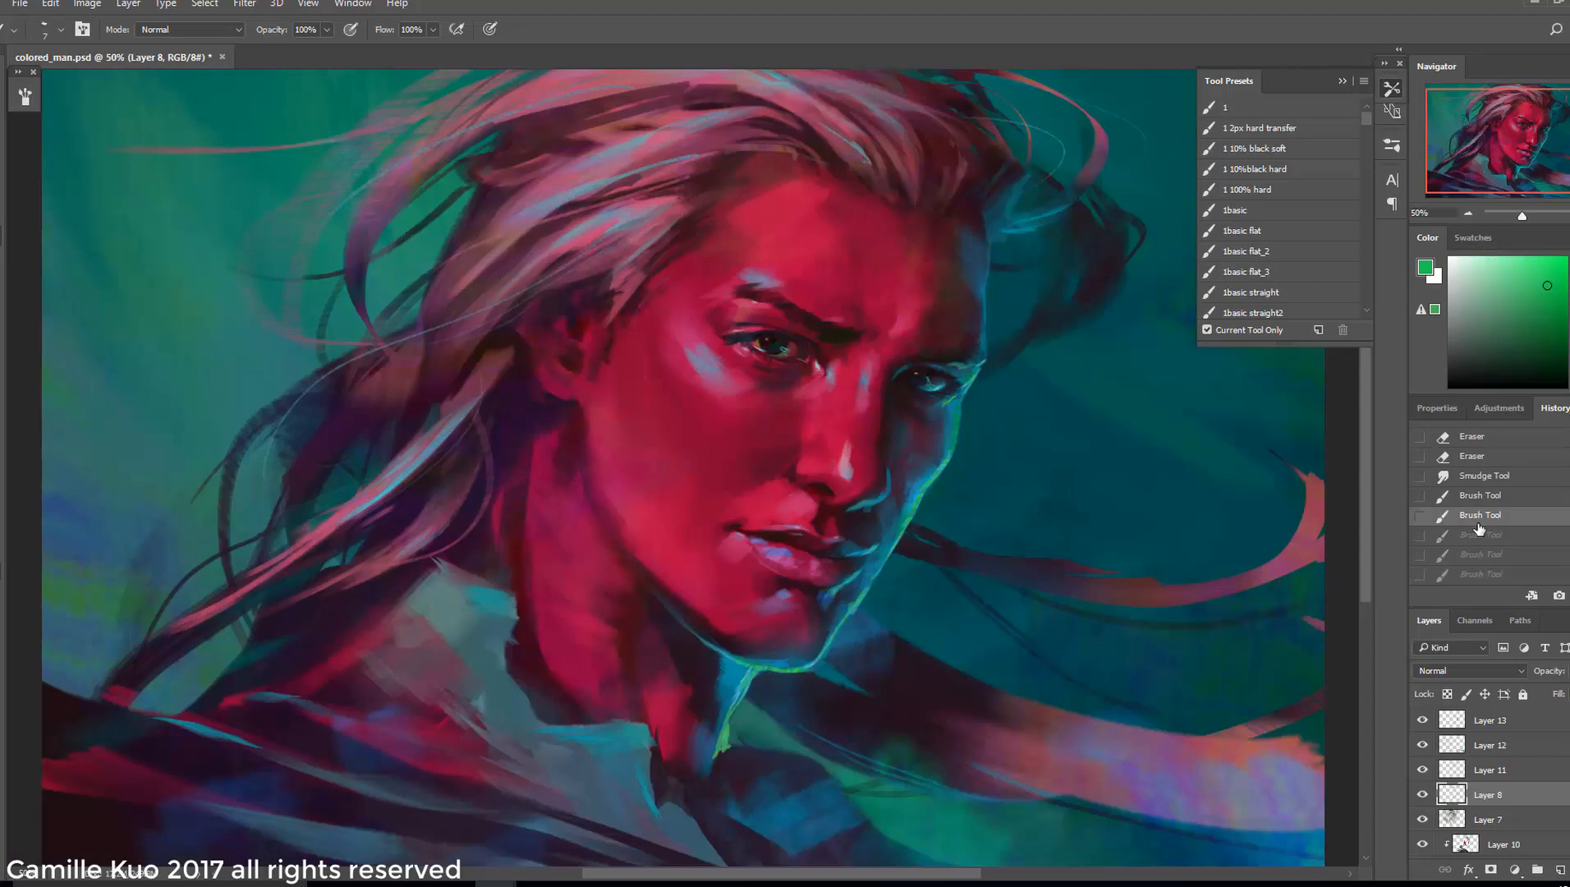
key("ctrl+shift+z")
key("ctrl+shift+z")
key("ctrl+shift+z")
key("ctrl+shift+z")
key("ctrl+shift+z")
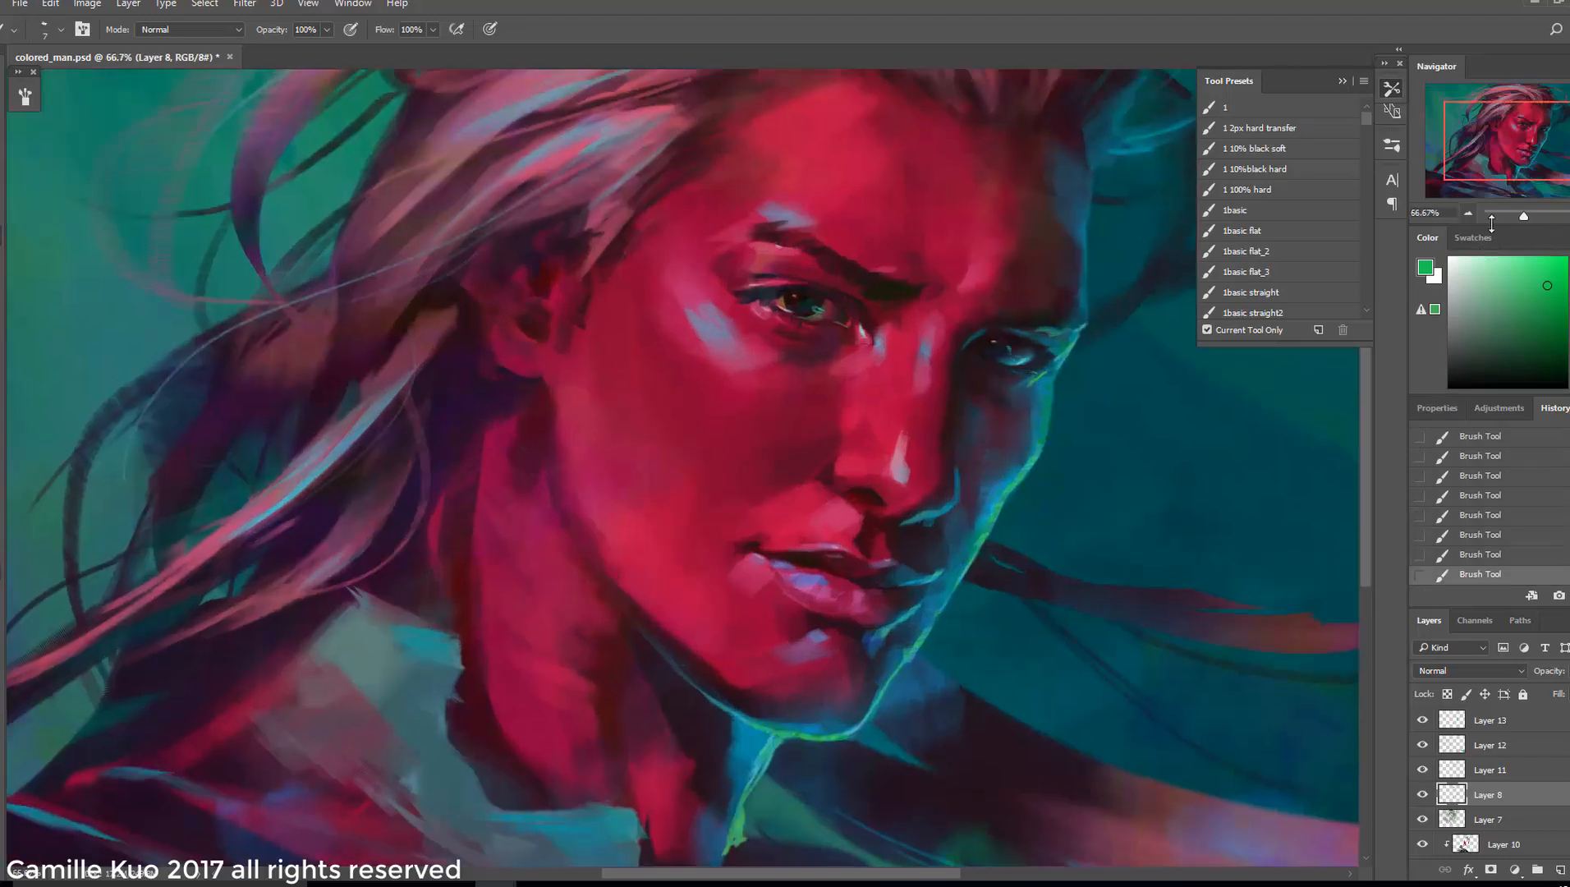
key("ctrl+minus")
key("ctrl+minus")
key("ctrl+minus")
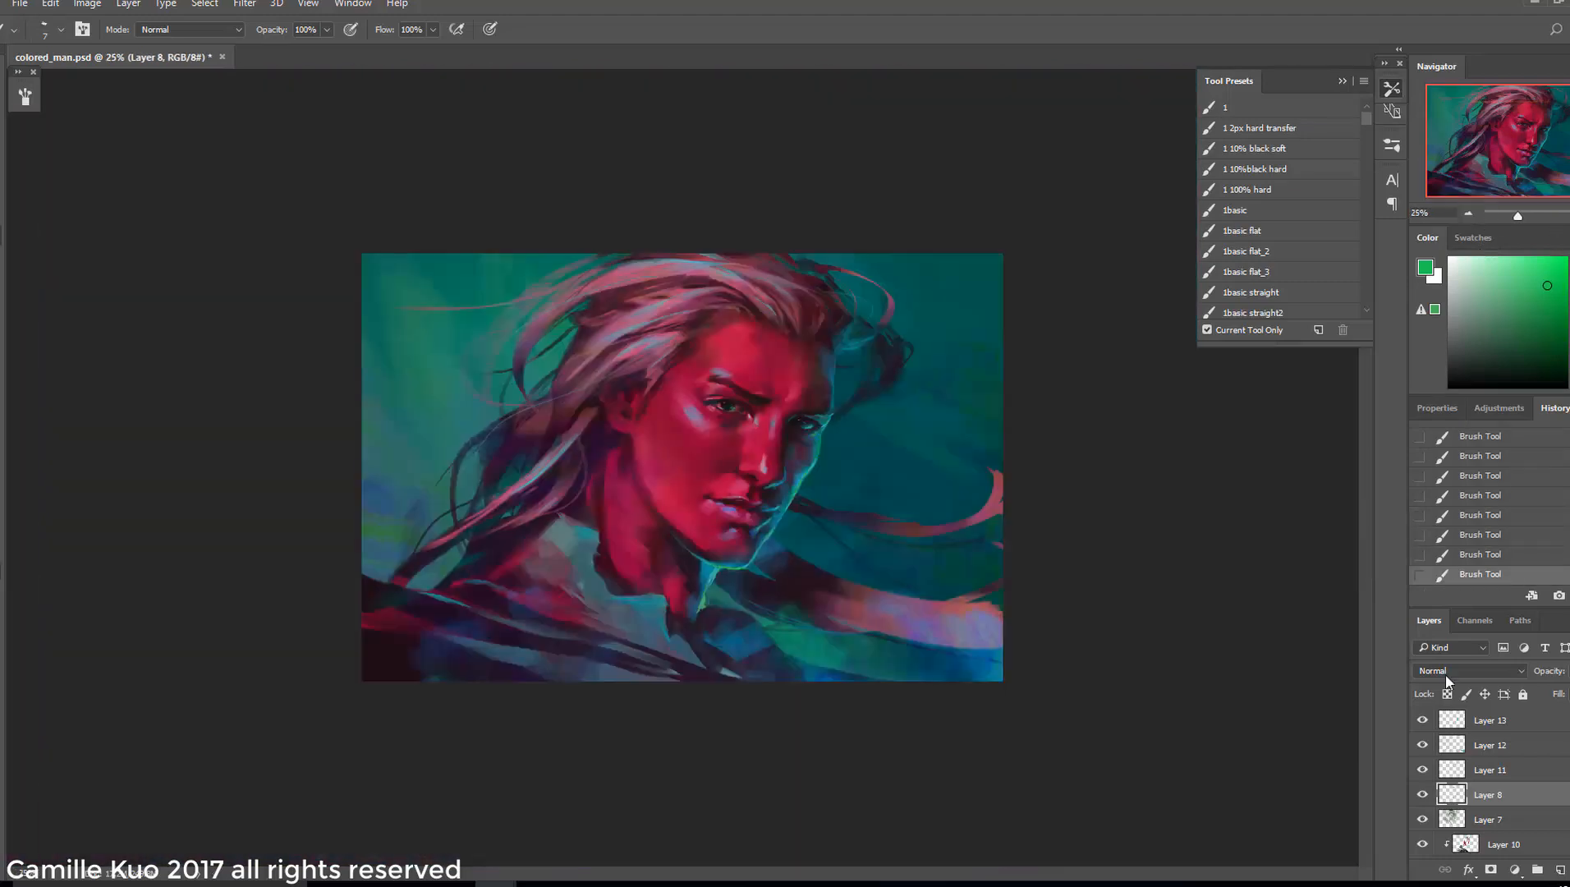
Toggle the lower layers' visibility to examine what they contribute, and make Layer 2 active
scroll(1421, 771, "down", 3)
left_click(1423, 744)
left_click(1422, 745)
left_click(1422, 744)
left_click(1423, 744)
left_click(1445, 821)
left_click(1422, 821)
left_click(1419, 821)
Erase on Layer 2 beneath the chin and along the neck's edge, ending with a soft 102 px eraser
key("e")
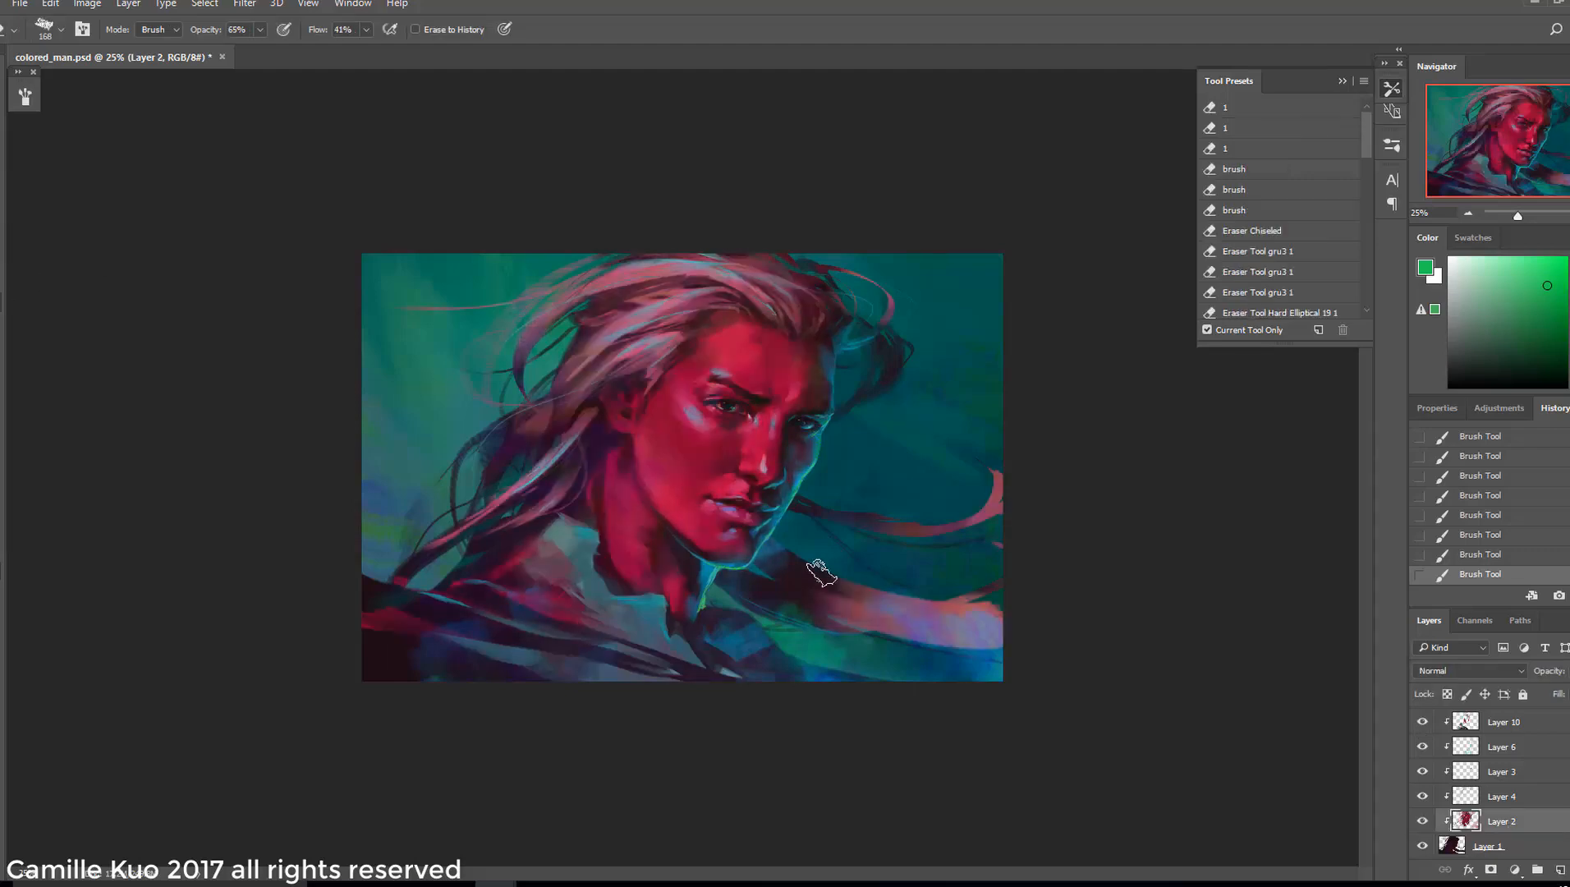
left_click_drag(759, 569, 790, 565)
right_click(790, 538)
left_click(873, 728)
mouse_move(724, 576)
left_mouse_down()
mouse_move(746, 578)
mouse_move(739, 568)
left_mouse_up()
mouse_move(729, 568)
left_mouse_down()
mouse_move(744, 568)
mouse_move(708, 567)
left_mouse_up()
left_click_drag(699, 569, 679, 572)
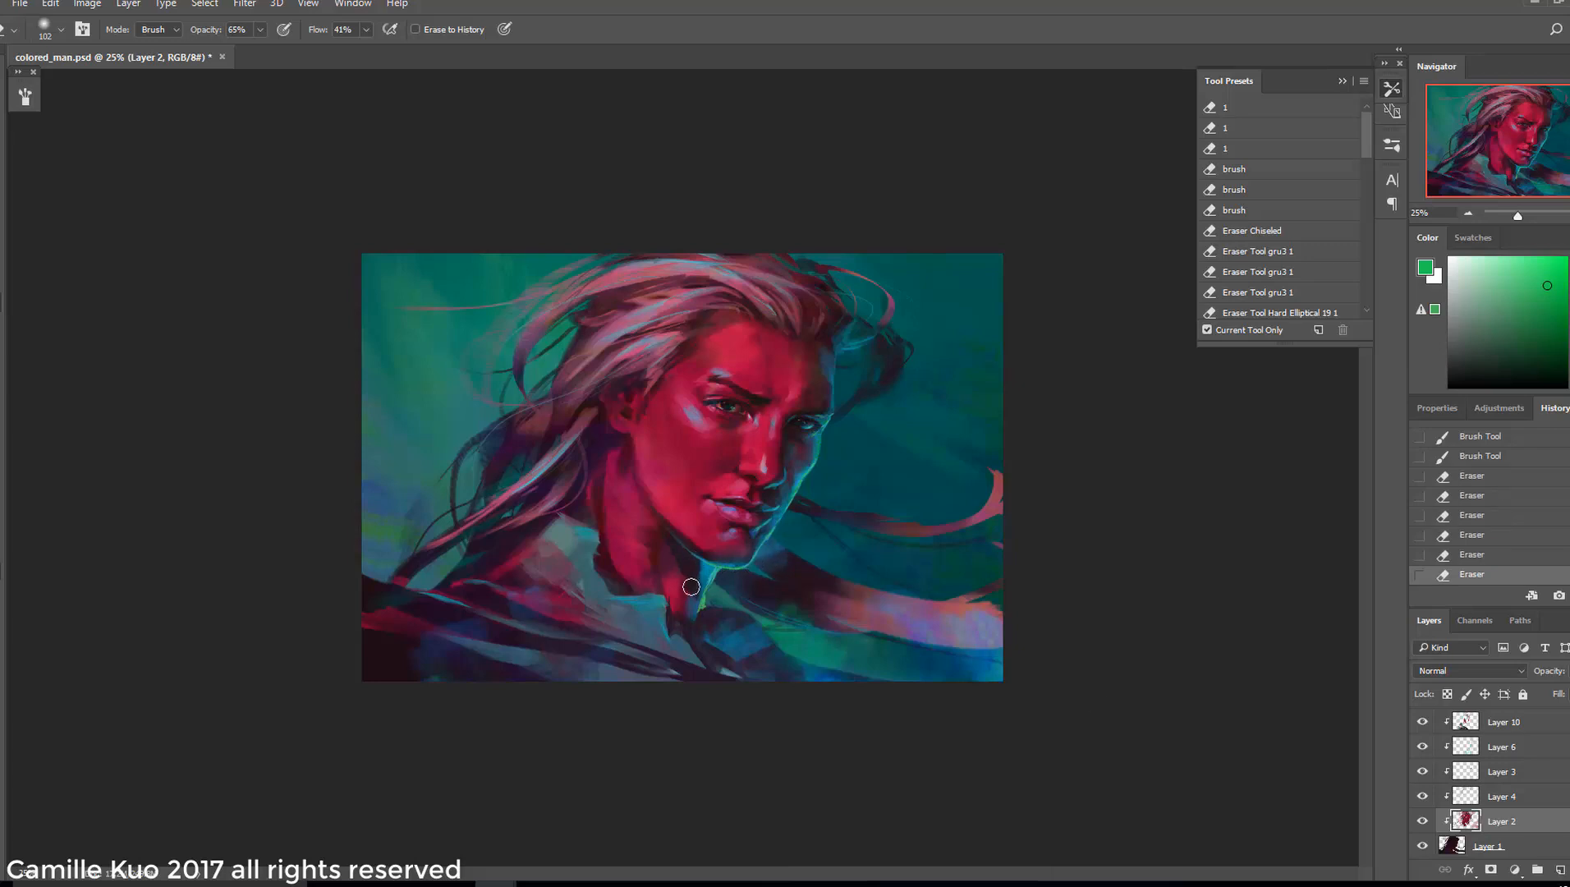
Compare Layer 2 hidden and shown, and erase below the chin with a 108 px eraser at 100% opacity
left_click(1422, 820)
left_click(1422, 820)
key("0")
left_click(1422, 821)
left_click(1422, 820)
right_click(747, 627)
double_click(743, 568)
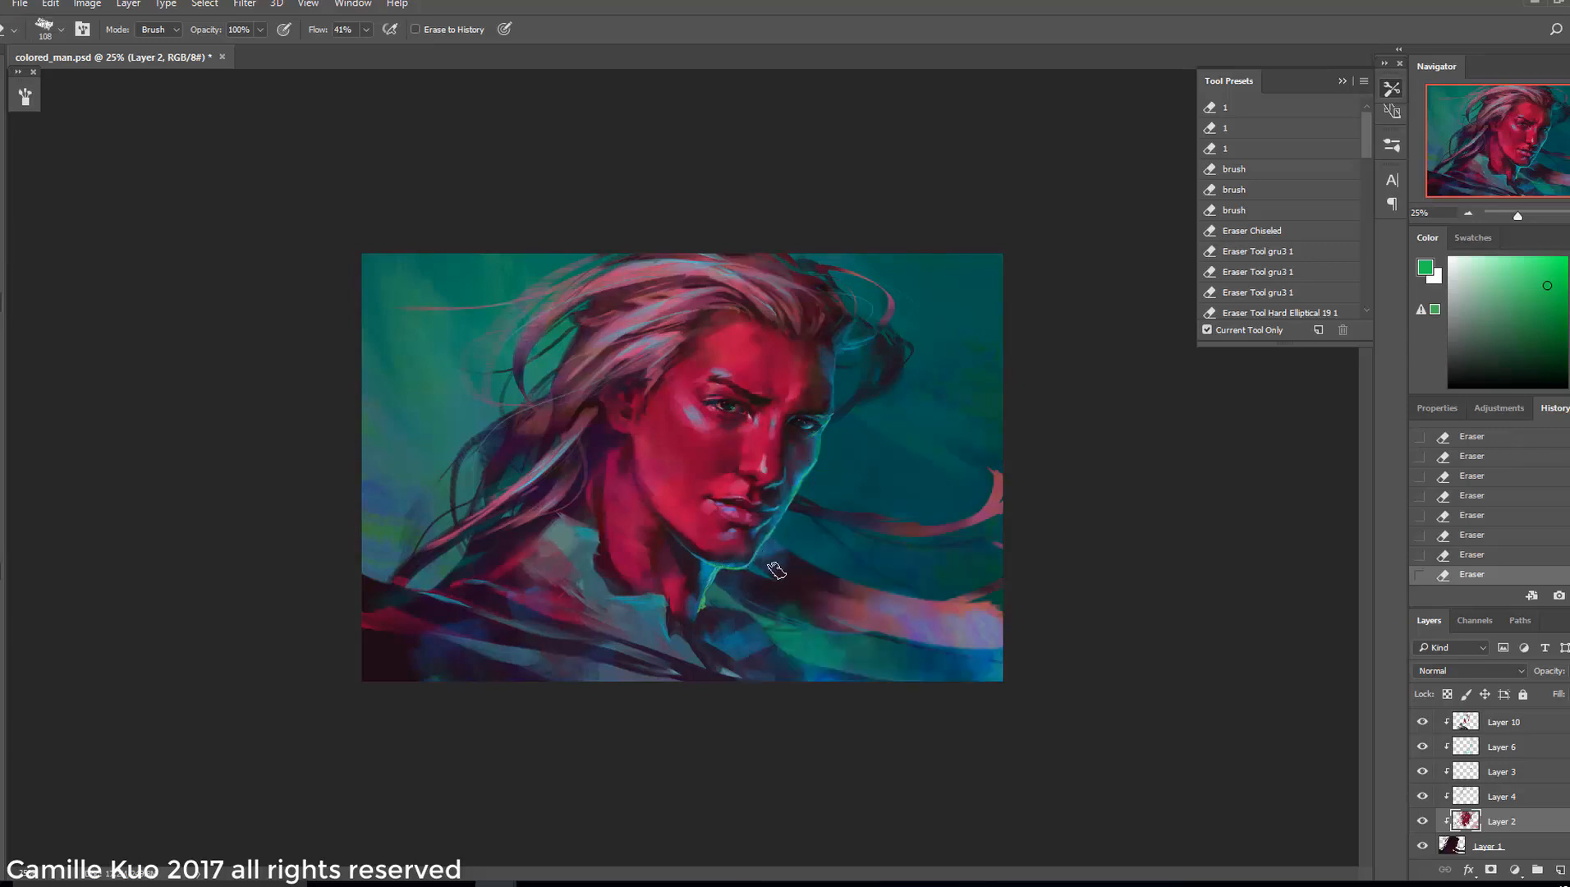
Erase small spots along the hairline above the near brow on Layer 11, resizing the eraser to 36 px
scroll(1420, 724, "up", 3)
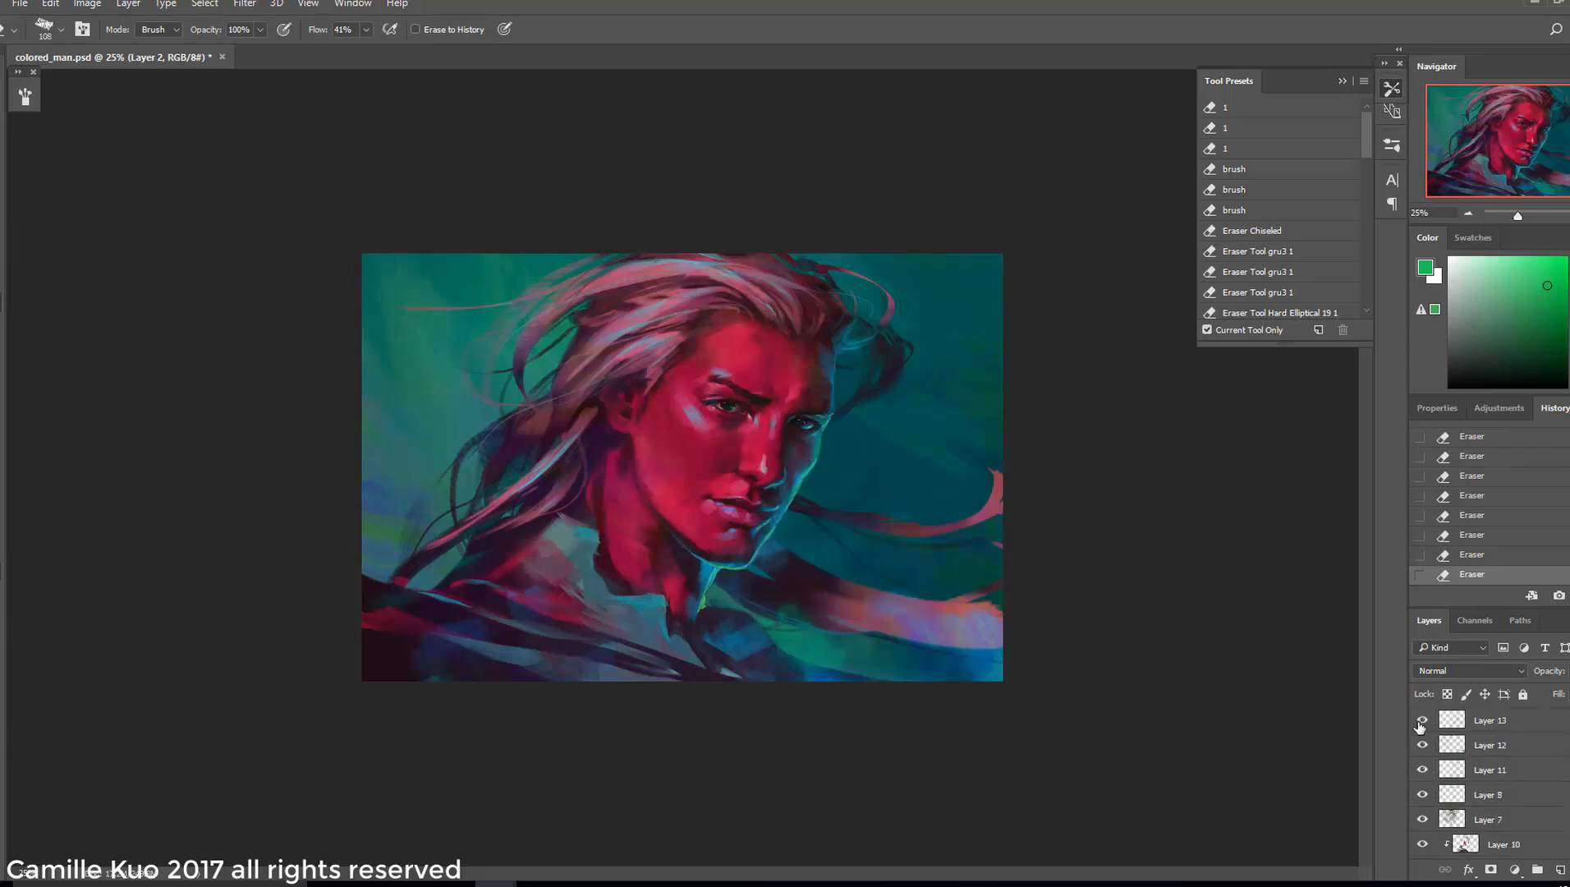
left_click(1506, 771)
right_click(717, 353)
left_click(769, 343)
right_click(767, 331)
left_click(692, 332)
right_click(736, 345)
left_click(840, 385)
left_click(673, 348)
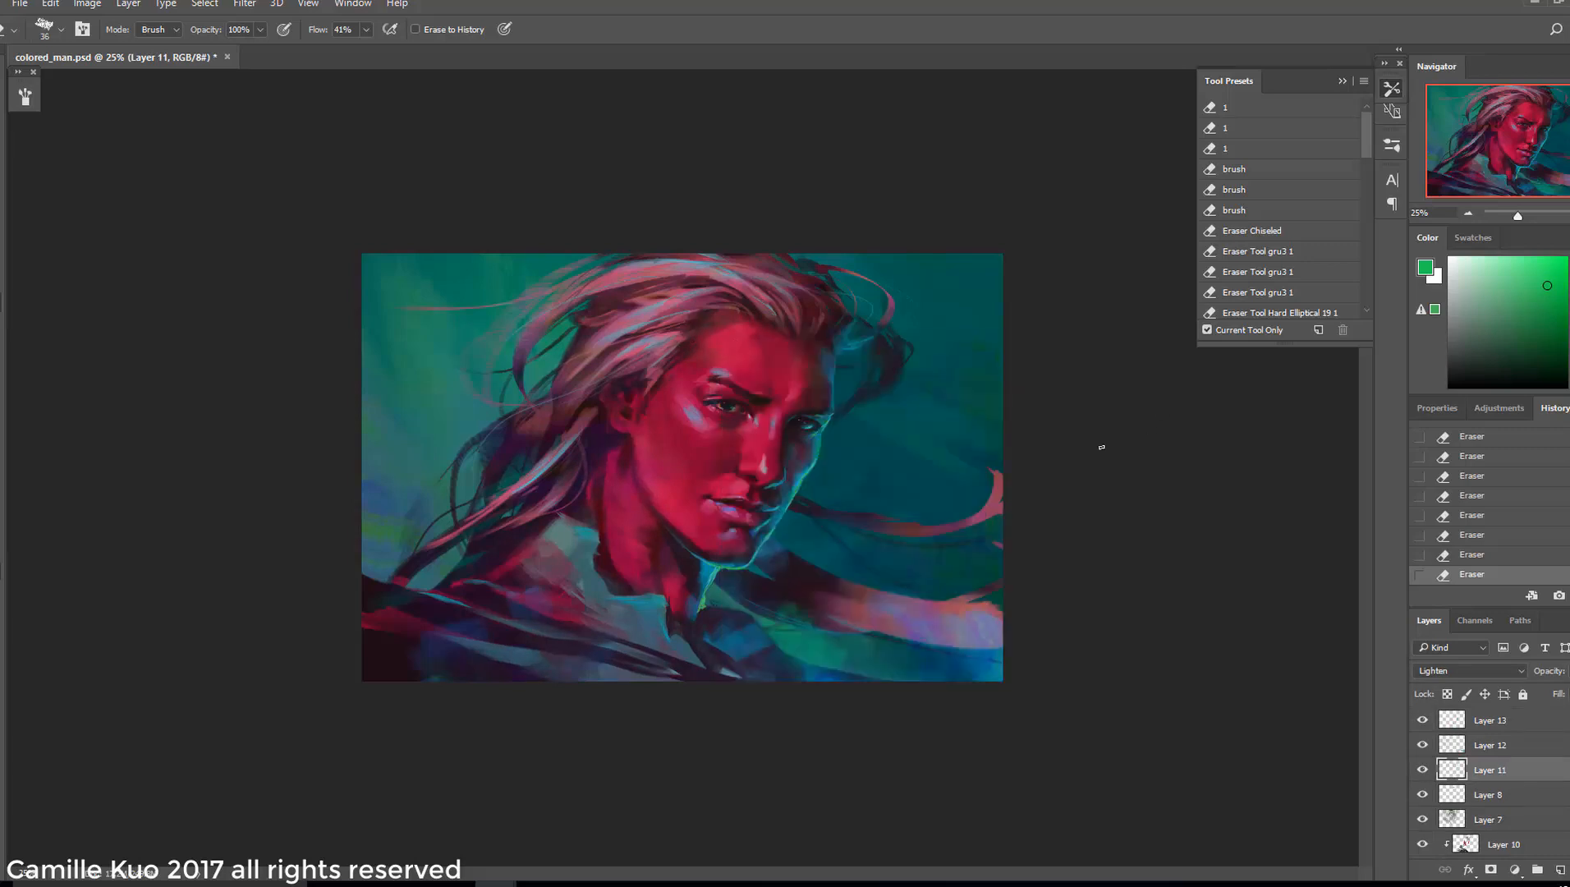
Smudge the dark hair strand beside the far jaw on Layer 3 and return to Layer 8
left_click(1483, 794)
scroll(1483, 800, "down", 2)
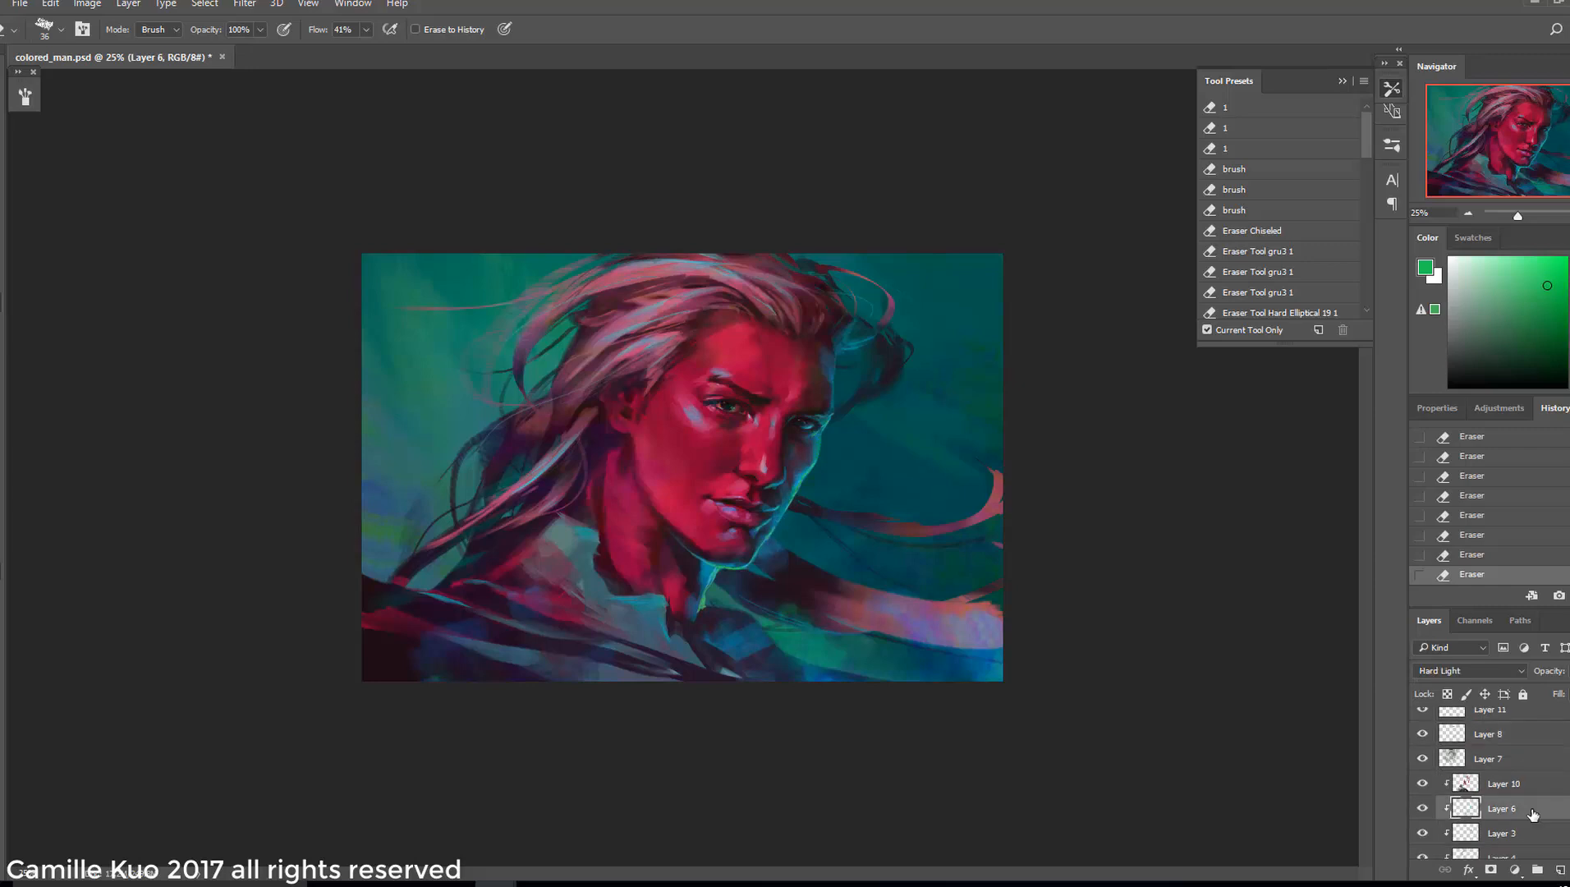
left_click(1499, 834)
key("r")
right_click(832, 512)
left_click_drag(824, 514, 860, 543)
left_click_drag(850, 538, 891, 546)
left_click_drag(870, 542, 920, 545)
left_click(1501, 737)
scroll(1502, 754, "up", 2)
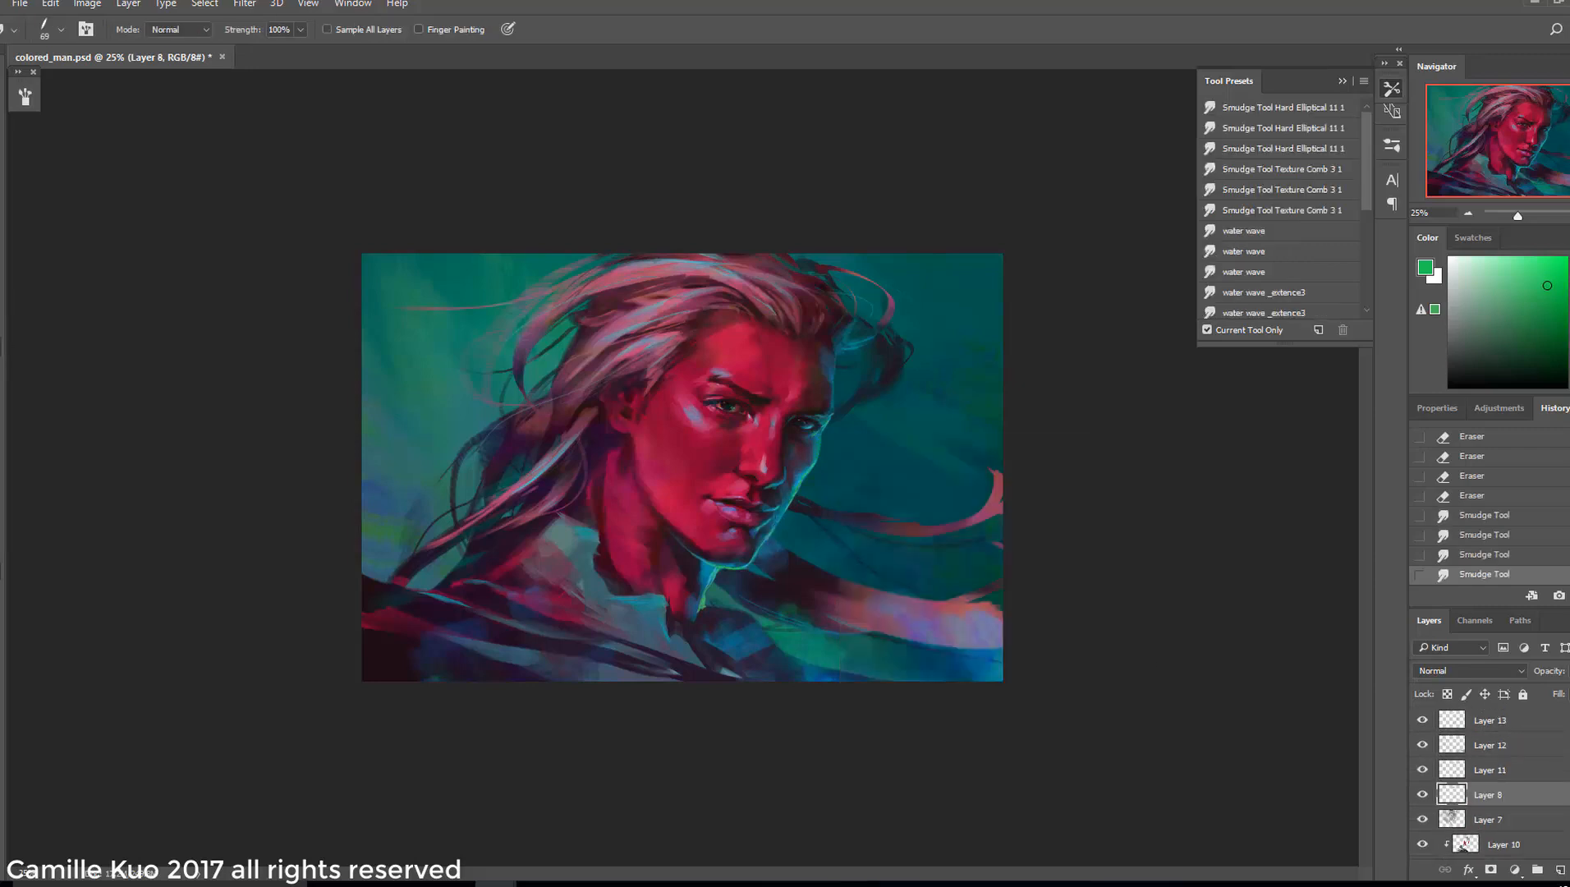
Try short brush strokes along the far jaw edge beside the mouth and undo them
key("b")
right_click(826, 441)
left_click(903, 553)
left_click_drag(769, 517, 759, 528)
key("ctrl+z")
right_click(832, 440)
left_click_drag(770, 515, 767, 518)
key("ctrl+z")
Smudge the far jaw edge below the mouth on Layer 8 and compare the picture with that layer hidden
left_click(1422, 795)
left_click(1422, 794)
key("r")
left_click_drag(760, 527, 770, 514)
mouse_move(763, 523)
left_mouse_down()
mouse_move(775, 506)
mouse_move(797, 539)
left_mouse_up()
key("ctrl+plus")
left_click(1422, 794)
left_click(1422, 795)
left_click(1422, 794)
left_click(1422, 795)
Erase on a lower clipped layer along the far jaw edge below the mouth, using short strokes and a resized eraser
scroll(1501, 780, "down", 2)
left_click(1501, 774)
left_click(2, 304)
right_click(813, 534)
left_click_drag(806, 530, 797, 538)
right_click(804, 538)
left_click_drag(872, 474, 861, 474)
left_click_drag(799, 539, 790, 555)
left_click_drag(796, 547, 788, 558)
left_click_drag(793, 550, 787, 562)
Paint teal-green light onto the far cheek on Layer 8, adjusting the brush's size and opacity
key("b")
scroll(1501, 780, "up", 2)
left_click(1490, 770)
left_click(1488, 795)
right_click(875, 448)
left_click(1568, 328)
mouse_move(823, 419)
left_mouse_down()
mouse_move(818, 465)
mouse_move(891, 474)
left_mouse_up()
key("4")
key("7")
right_click(829, 441)
mouse_move(818, 418)
left_mouse_down()
mouse_move(817, 464)
mouse_move(819, 447)
left_mouse_up()
Smudge the new teal light upward across the far cheek with short strokes
left_click(2, 346)
right_click(875, 439)
left_click_drag(822, 468, 820, 439)
left_click_drag(823, 460, 821, 435)
left_click_drag(823, 455, 827, 435)
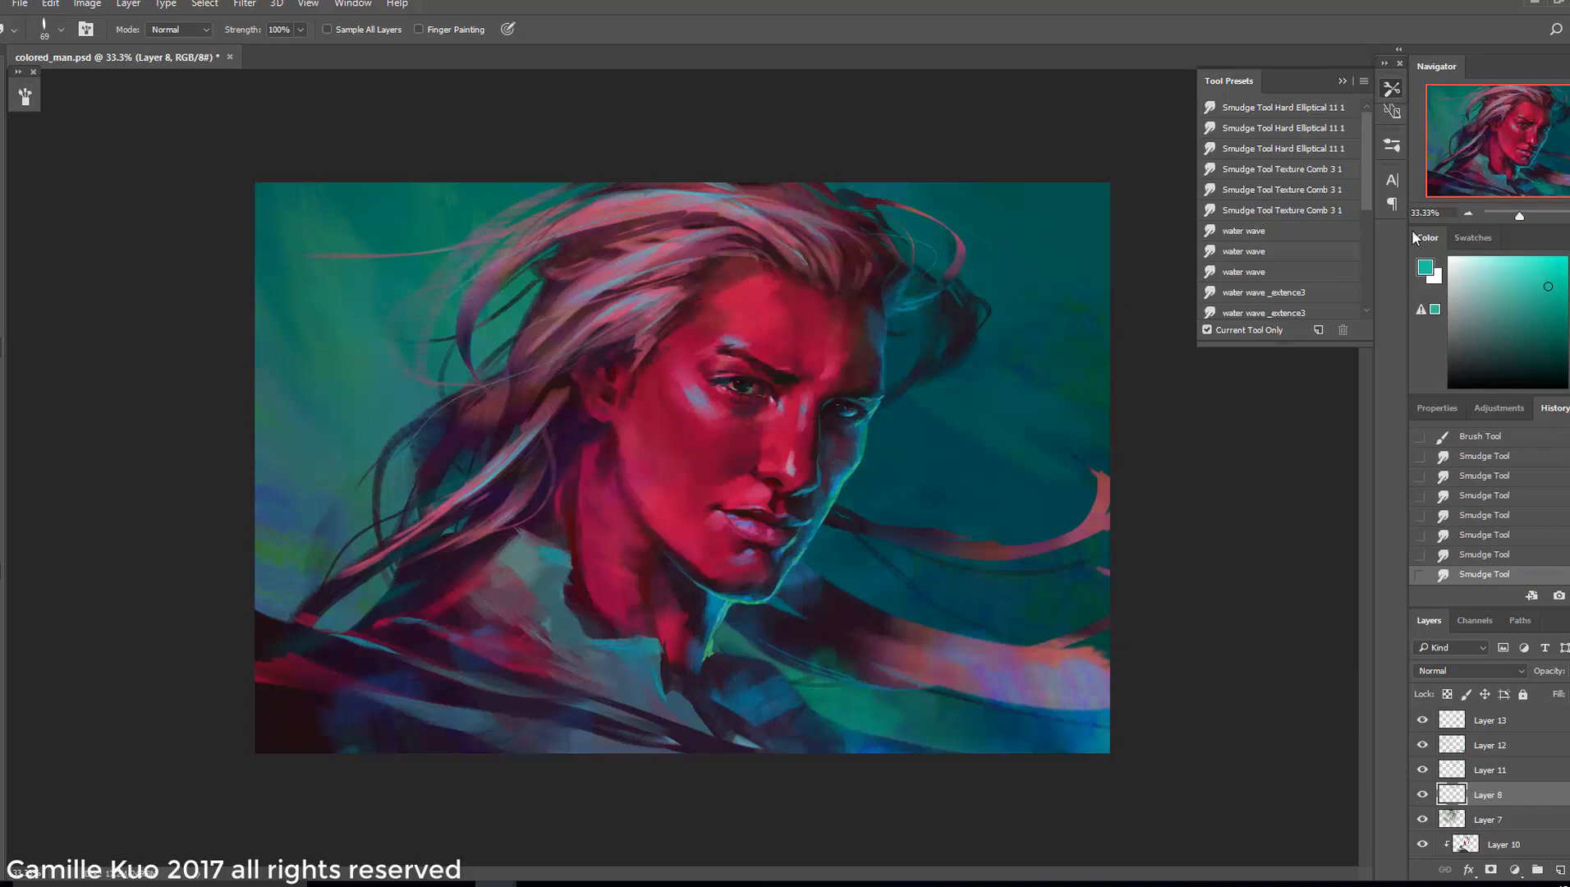
Paint teal strokes on Layer 8 across the clothing below the collar with a textured brush at 100% opacity
left_click(1, 235)
right_click(880, 636)
left_click(935, 672)
left_click_drag(689, 683, 763, 728)
left_click_drag(327, 29, 375, 54)
left_click_drag(728, 705, 756, 724)
left_click_drag(729, 708, 762, 729)
Extend the teal strokes along the cloth folds below the neck, using the textured brush at 84 px and then angled at 59 px
right_click(883, 590)
left_click_drag(983, 482, 1014, 482)
mouse_move(688, 671)
left_mouse_down()
mouse_move(746, 721)
mouse_move(897, 750)
left_mouse_up()
left_click_drag(766, 693, 893, 747)
right_click(986, 624)
left_click_drag(1047, 501, 1051, 500)
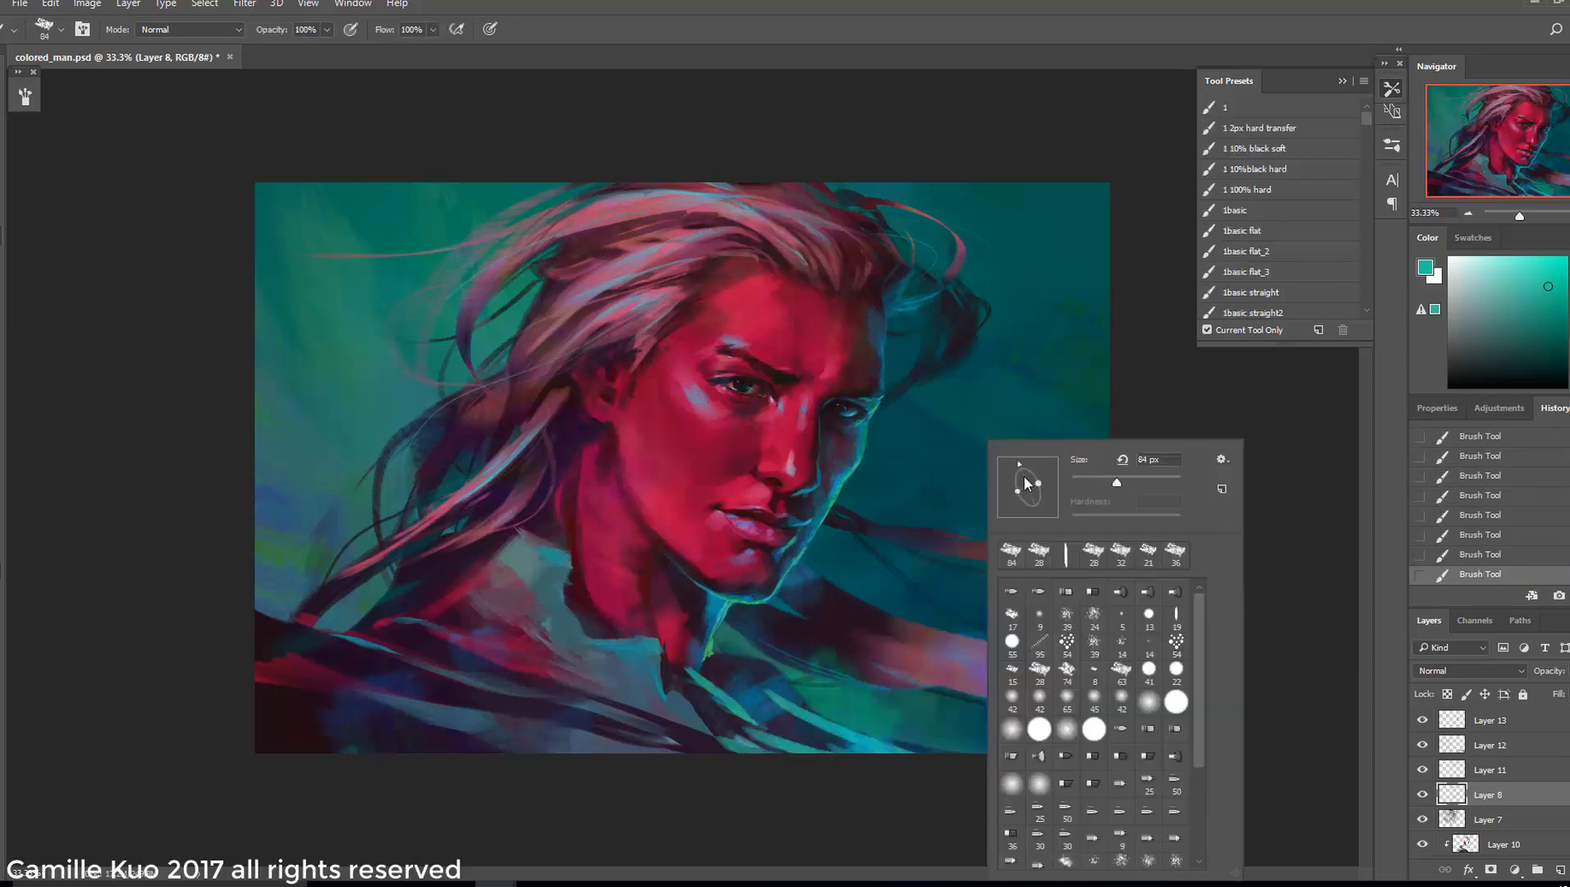
left_click(865, 728)
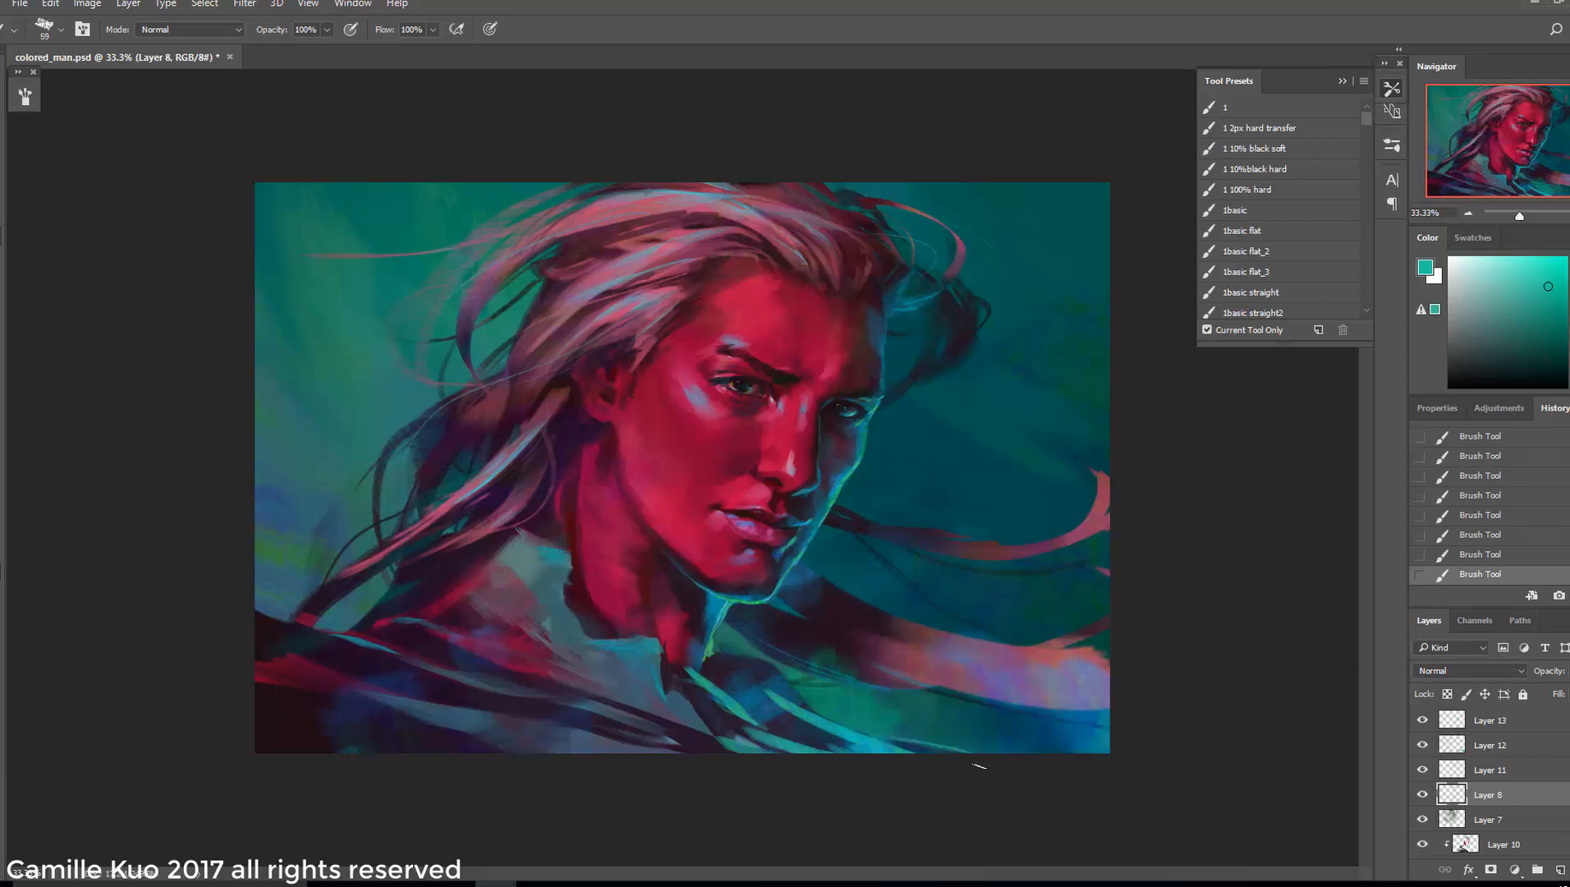
Add a new layer on top of the stack and set the textured brush's size jitter to 99%
left_click(1559, 870)
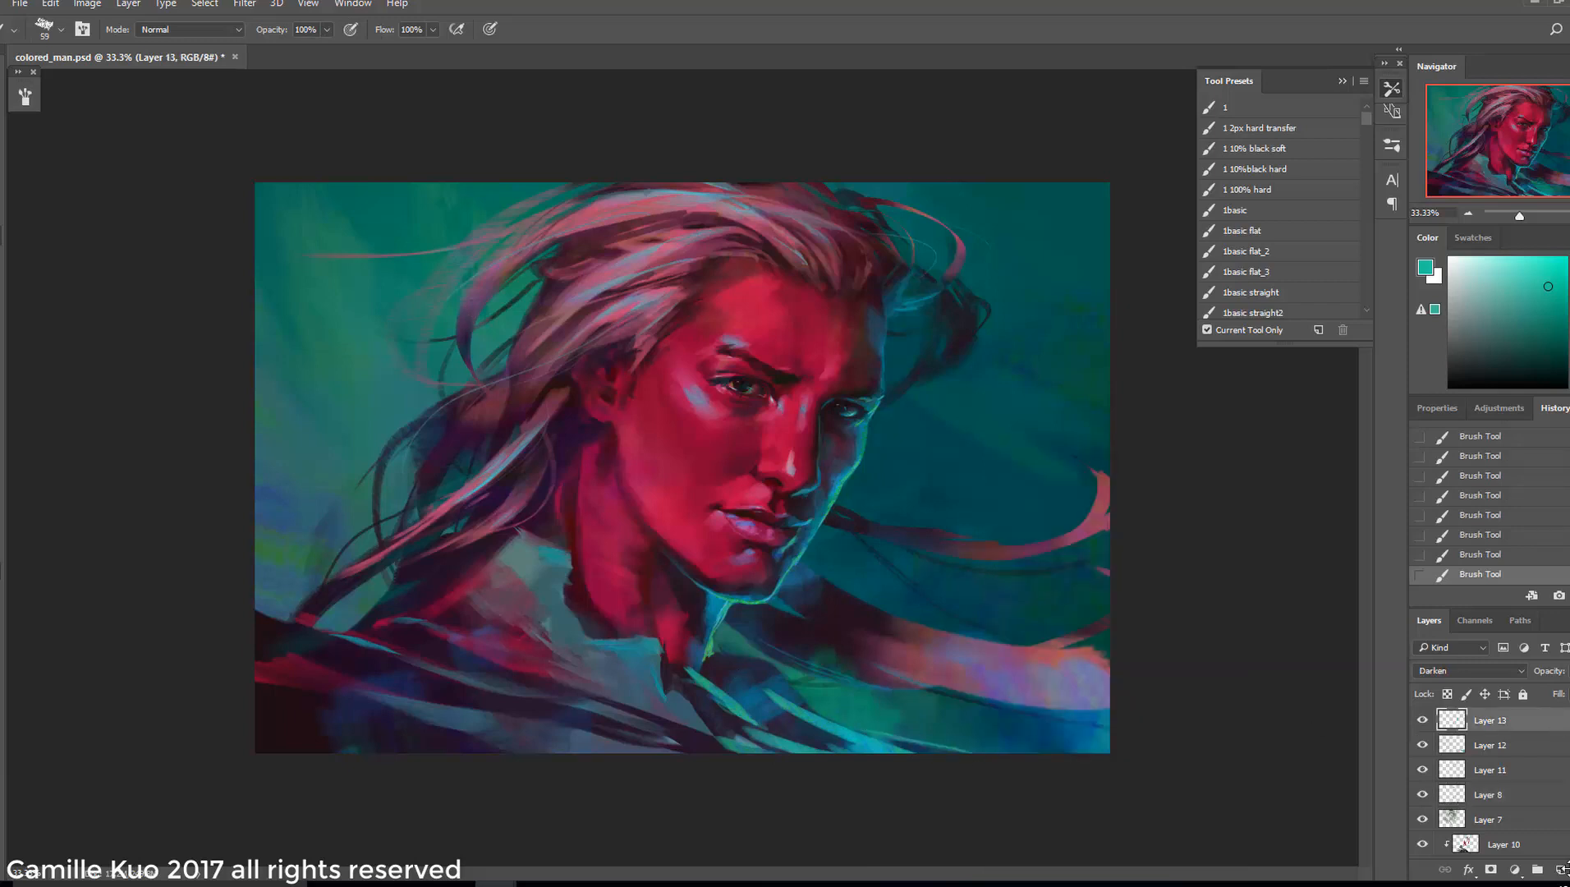
right_click(502, 386)
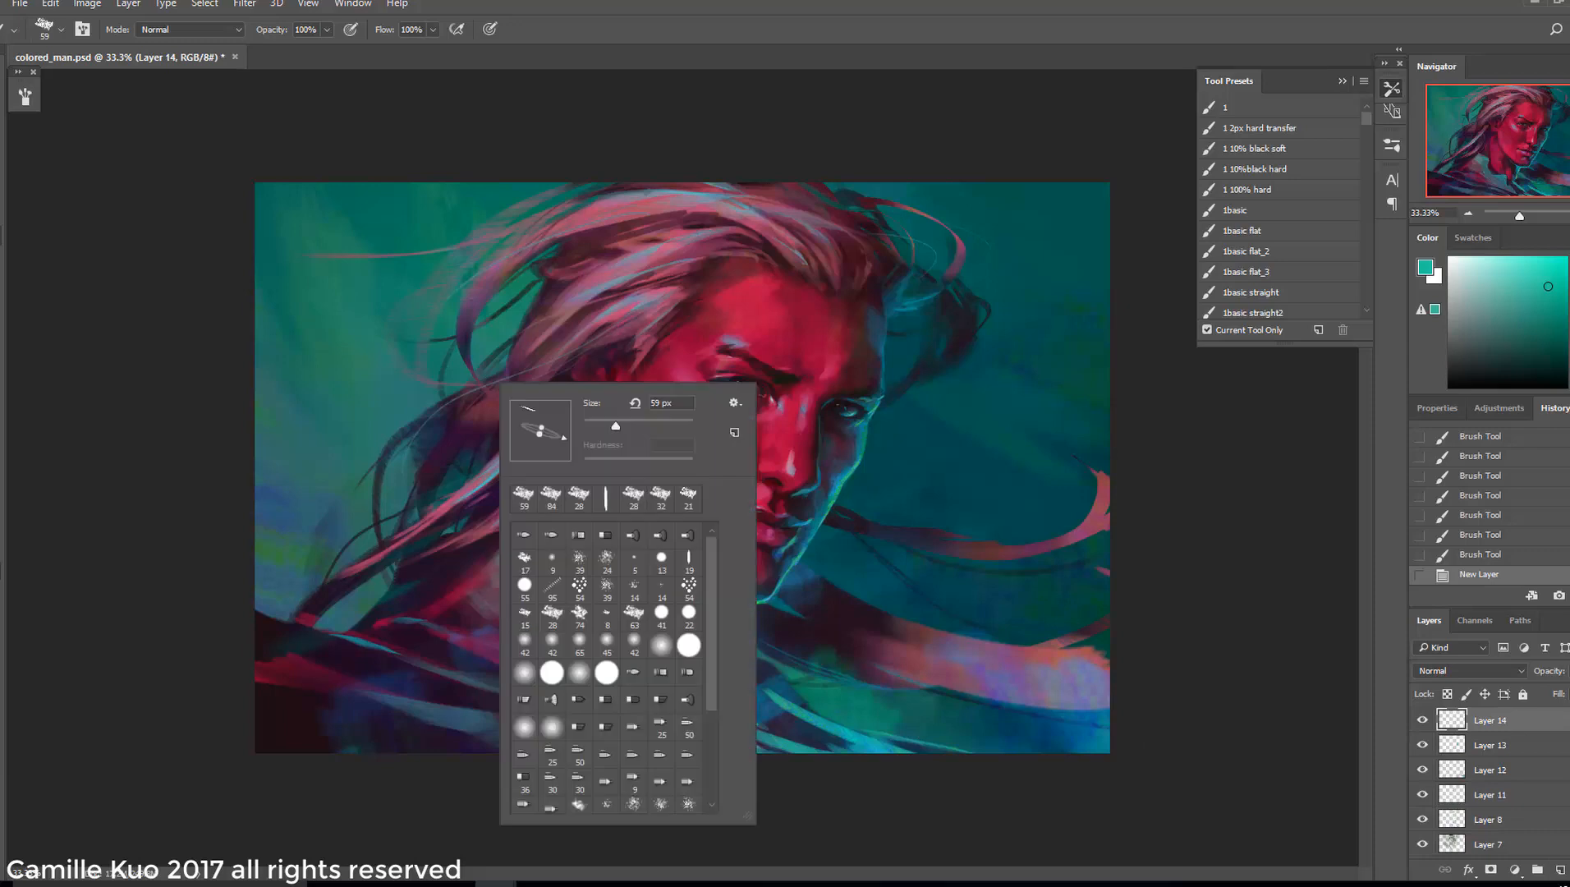
left_click(27, 101)
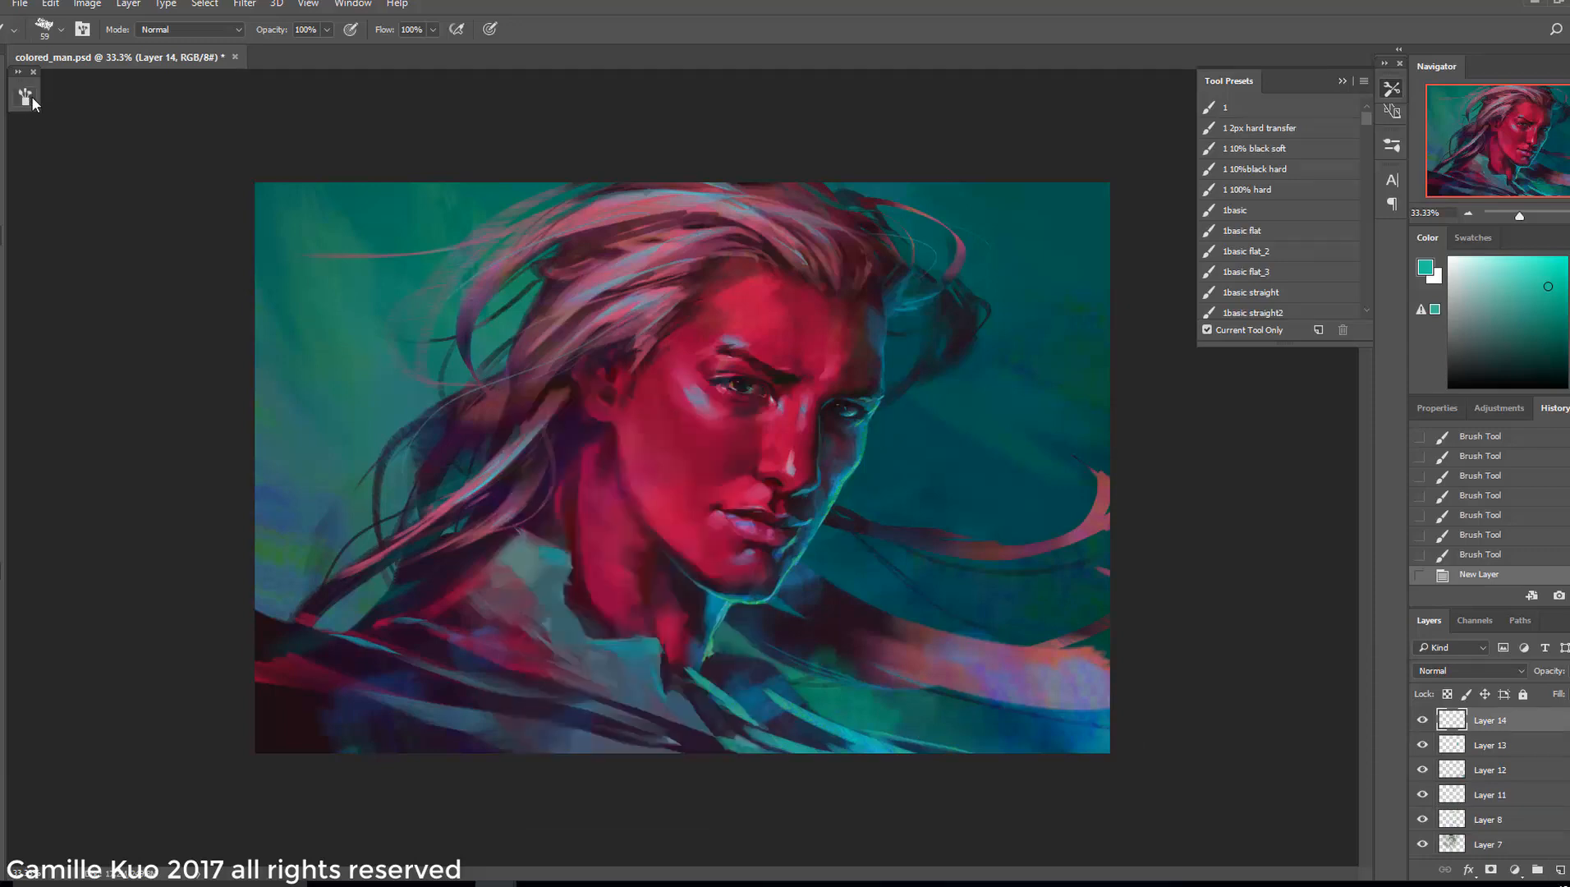
left_click(30, 96)
left_click(79, 161)
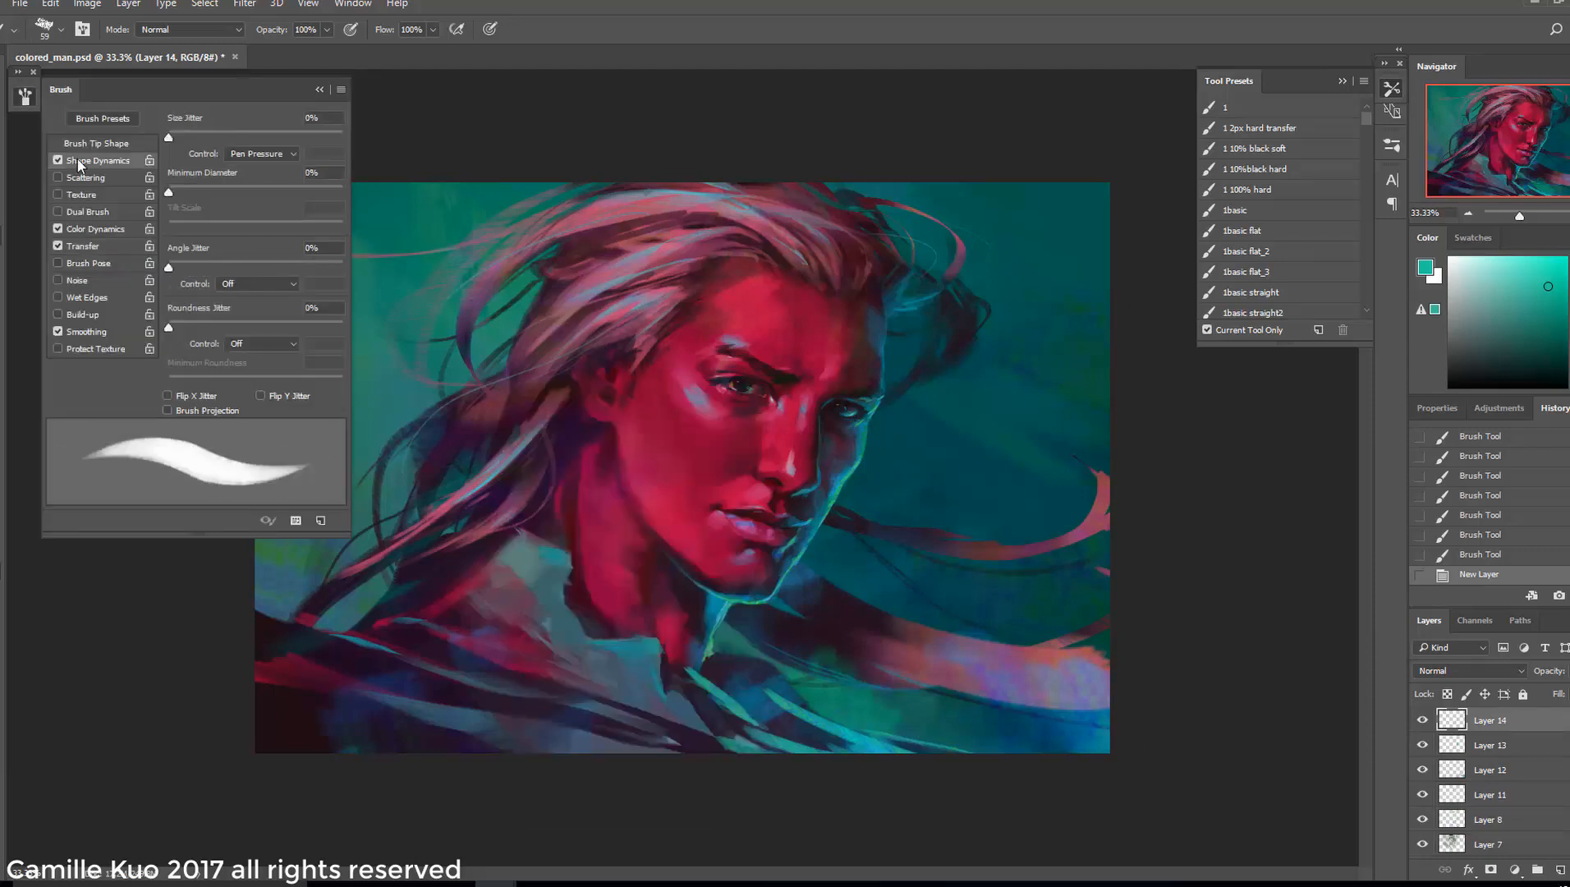
left_click_drag(168, 137, 340, 139)
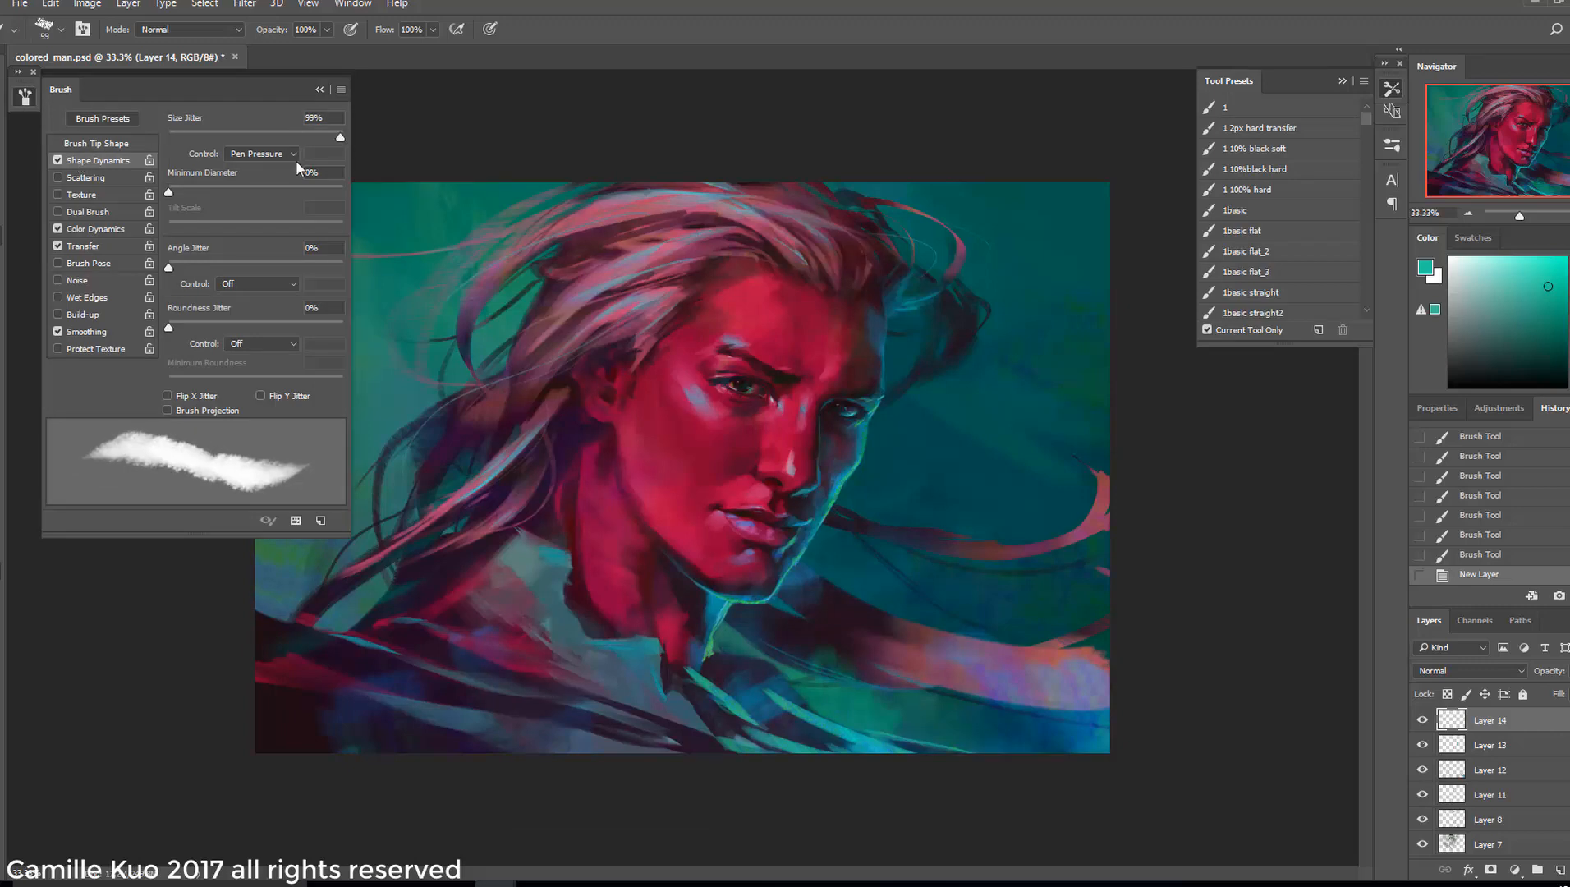
Set the brush's scatter to 819% and spacing to 20%, and add strong angle jitter
left_click(85, 178)
left_click_drag(168, 137, 318, 144)
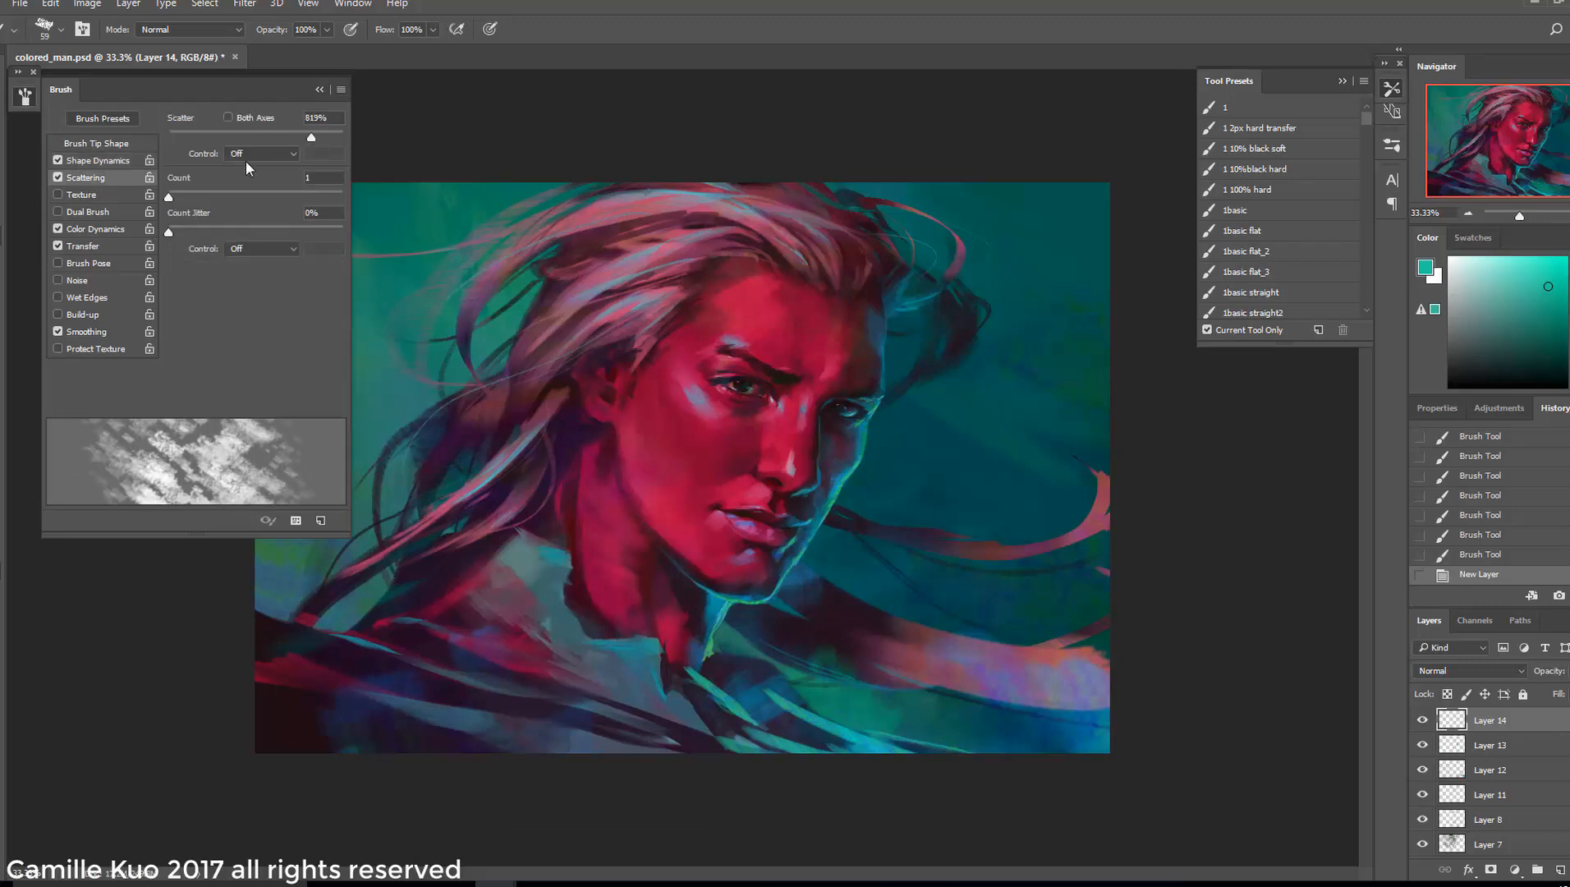
left_click(113, 162)
mouse_move(169, 266)
left_mouse_down()
mouse_move(338, 270)
mouse_move(309, 273)
left_mouse_up()
left_click(103, 145)
mouse_move(169, 383)
left_mouse_down()
mouse_move(256, 386)
mouse_move(185, 388)
left_mouse_up()
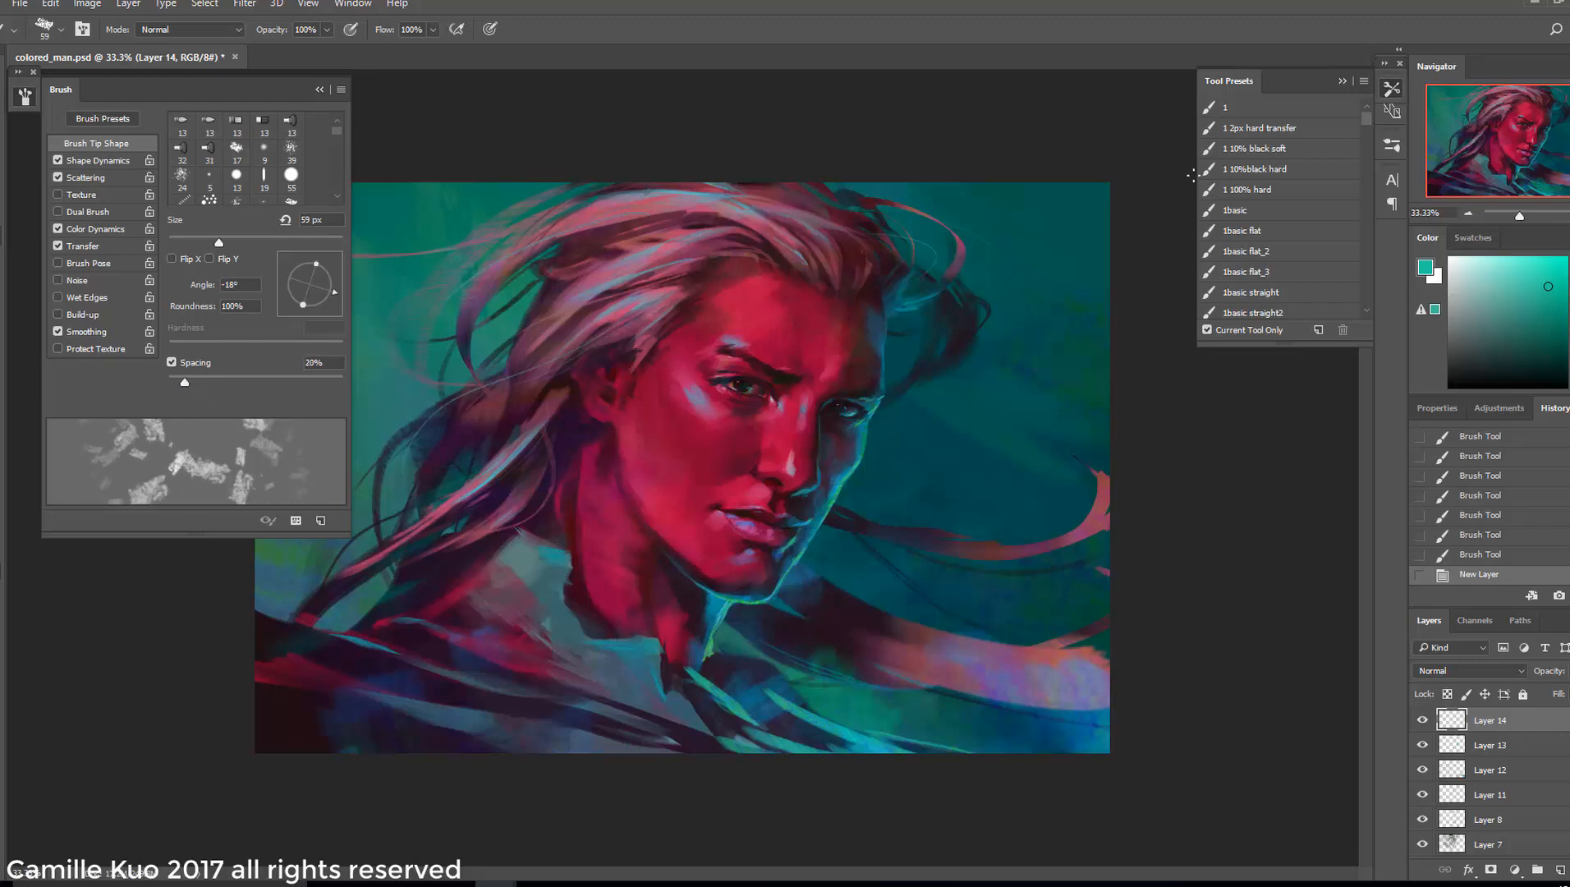
Test scattered specks over the hair and the background behind it, and change the paint colour to yellow
left_click_drag(1569, 353, 1569, 366)
left_click(319, 89)
mouse_move(353, 213)
left_mouse_down()
mouse_move(394, 296)
mouse_move(517, 394)
left_mouse_up()
key("ctrl+z")
left_click_drag(406, 220, 480, 308)
left_click_drag(304, 199, 657, 449)
left_click(1522, 267)
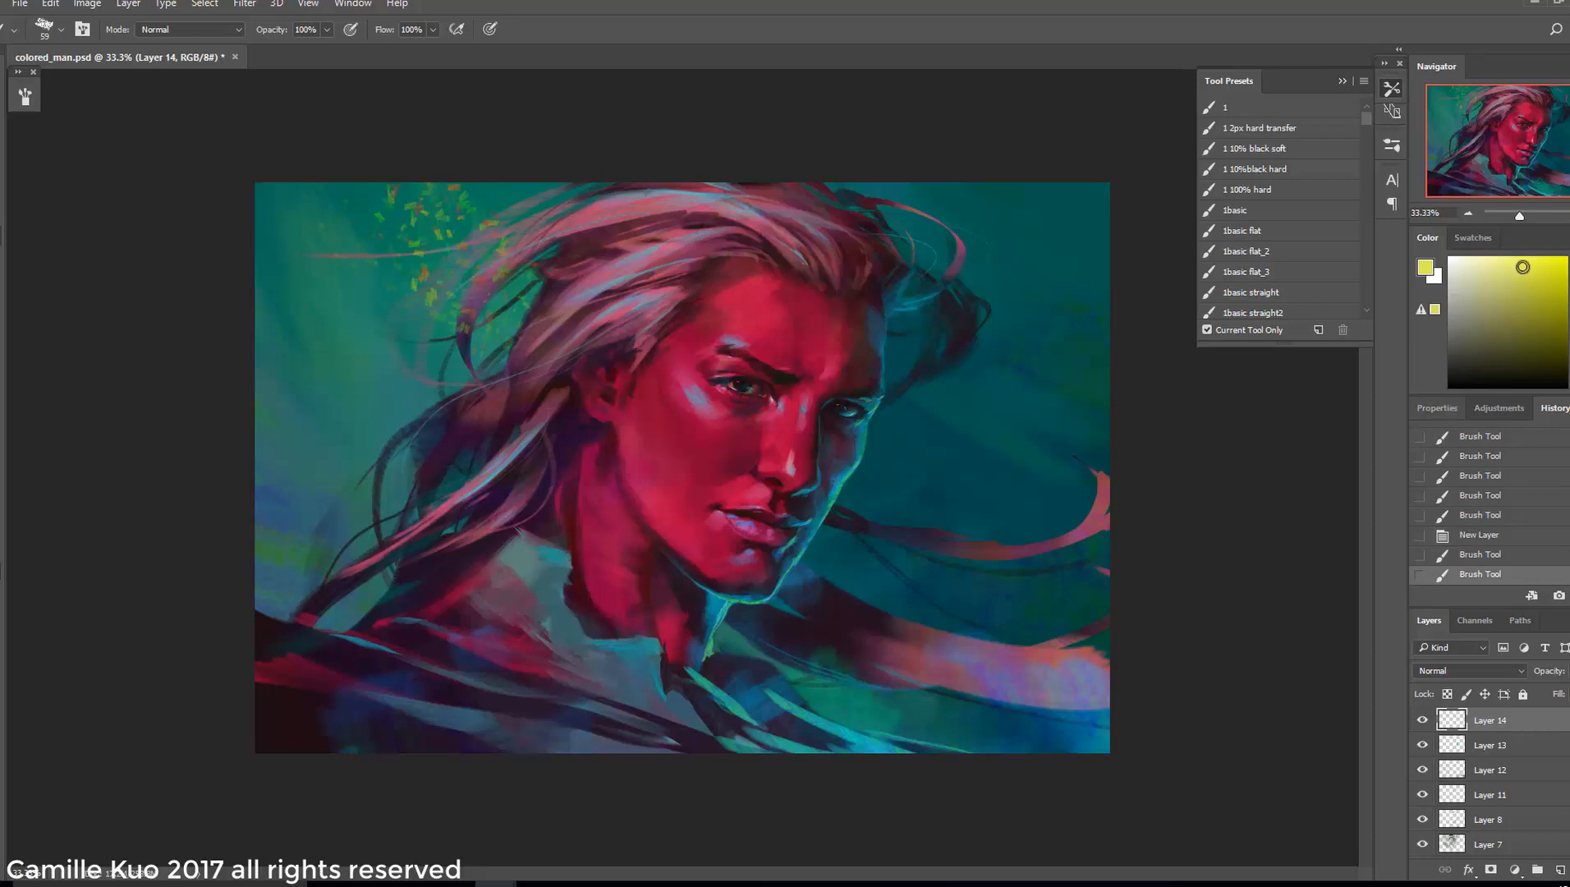
Try yellow specks across the hair and near cheek, and undo all strokes on Layer 14
left_click_drag(480, 195, 524, 324)
mouse_move(551, 349)
left_mouse_down()
mouse_move(576, 380)
mouse_move(759, 460)
left_mouse_up()
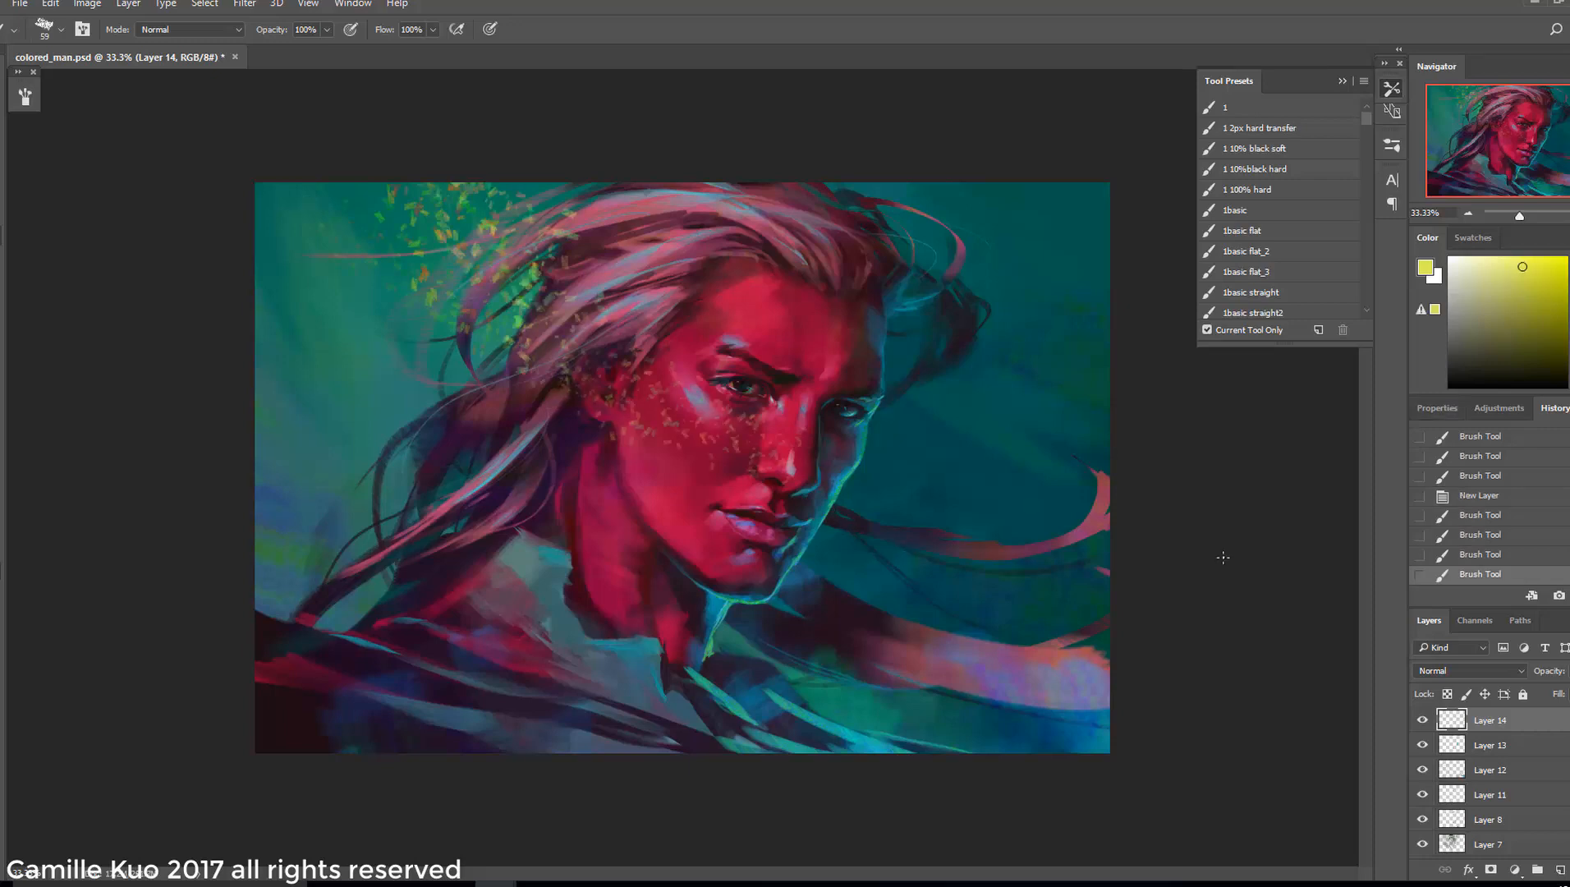
left_click(1459, 560)
left_click(1455, 503)
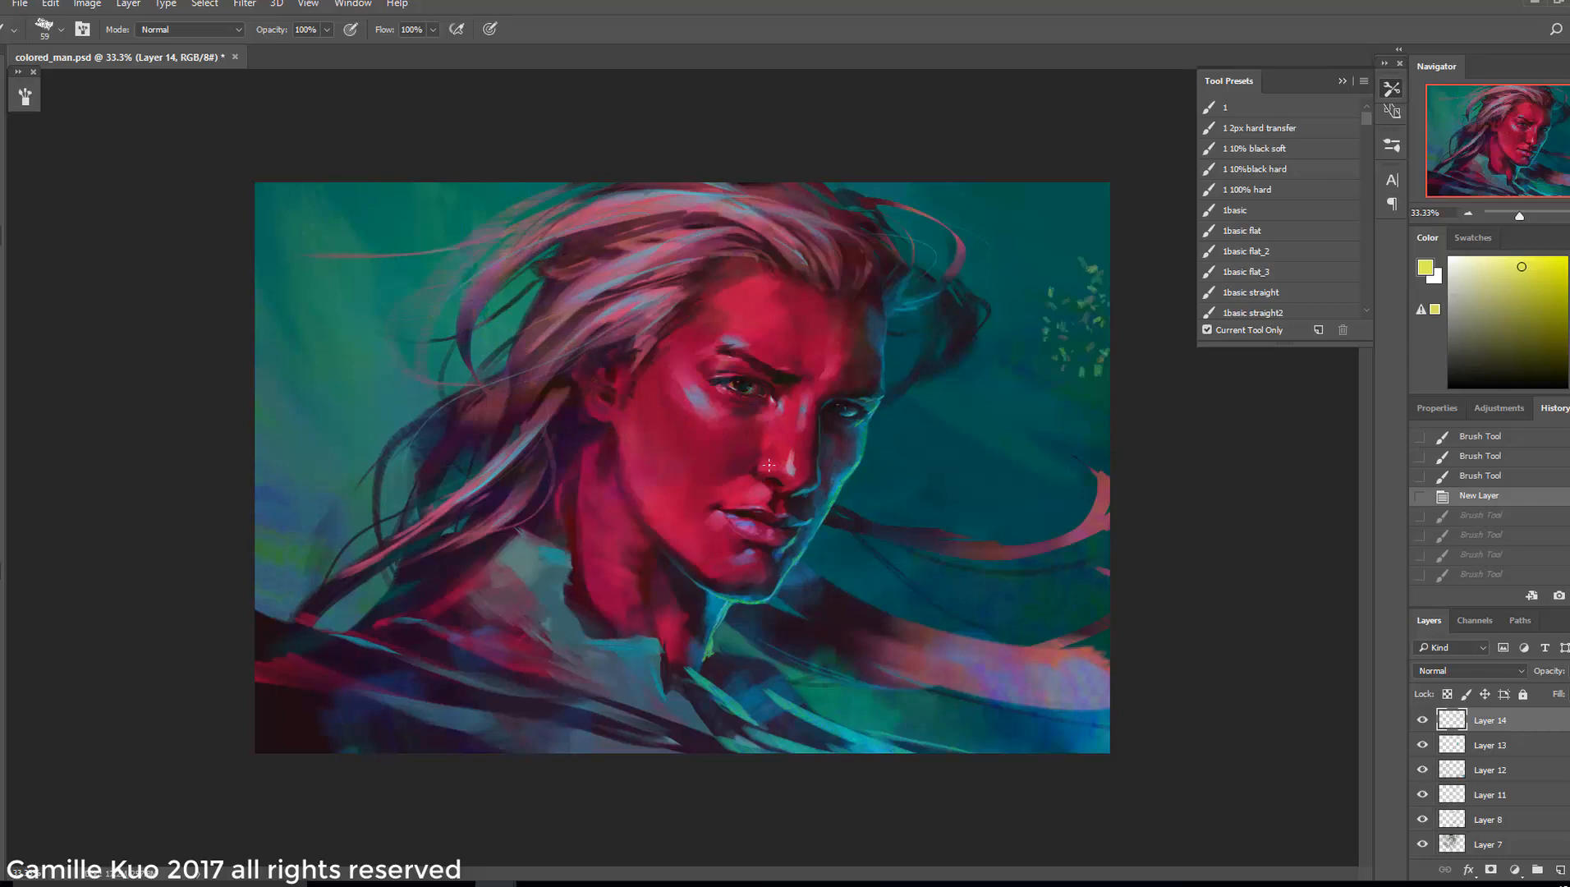
Try yellow specks in front of the face and behind the hair, and undo each attempt
left_click_drag(1092, 279, 854, 427)
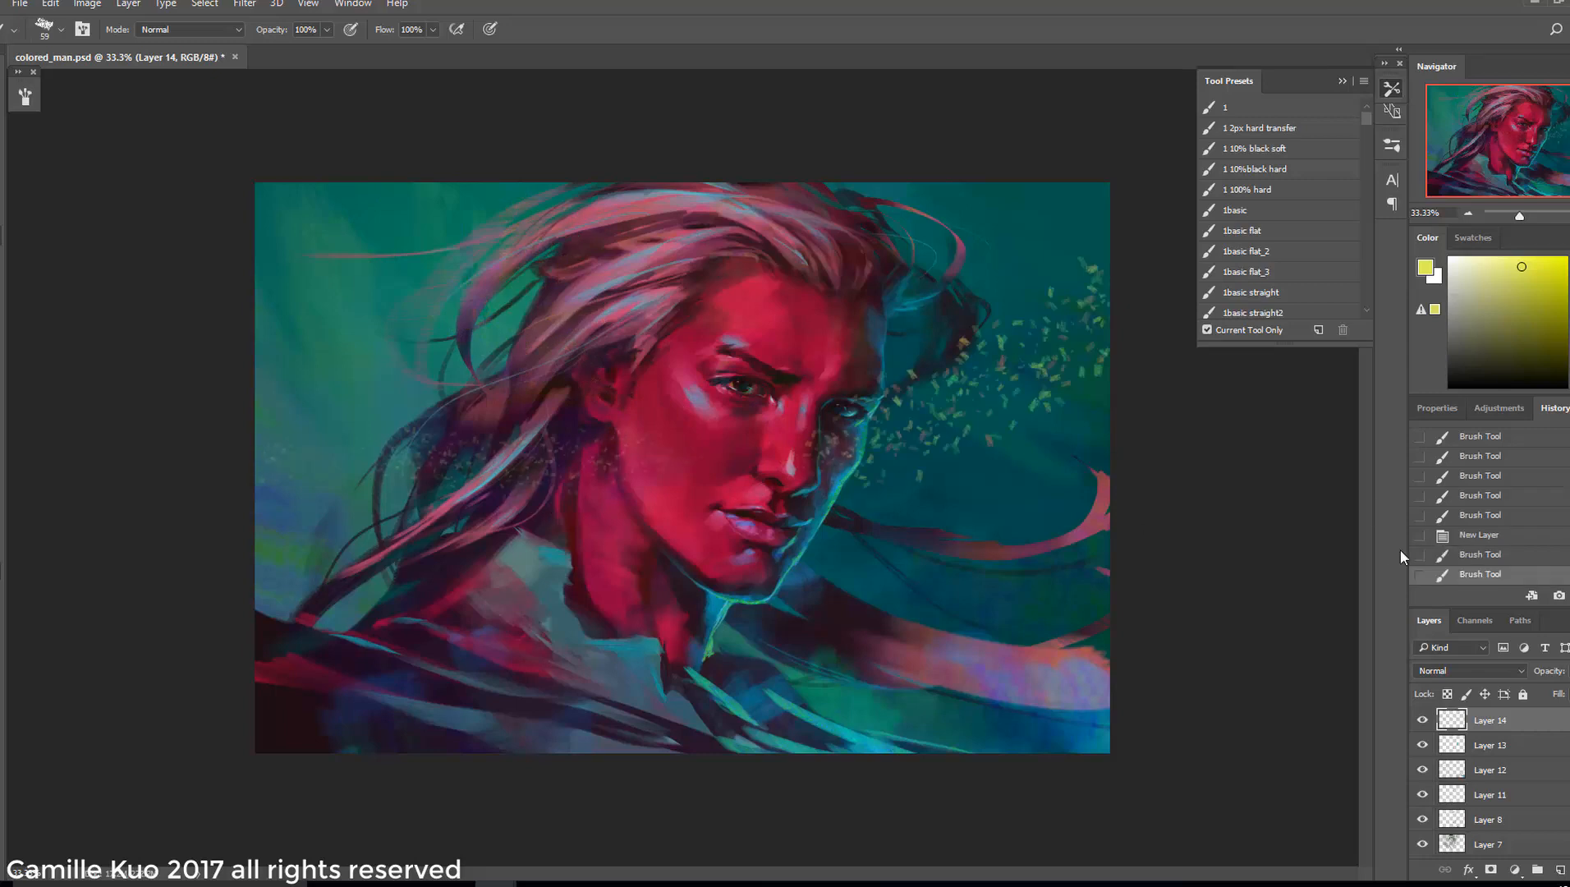
key("ctrl+alt+z")
key("ctrl+alt+z")
left_click_drag(410, 196, 460, 265)
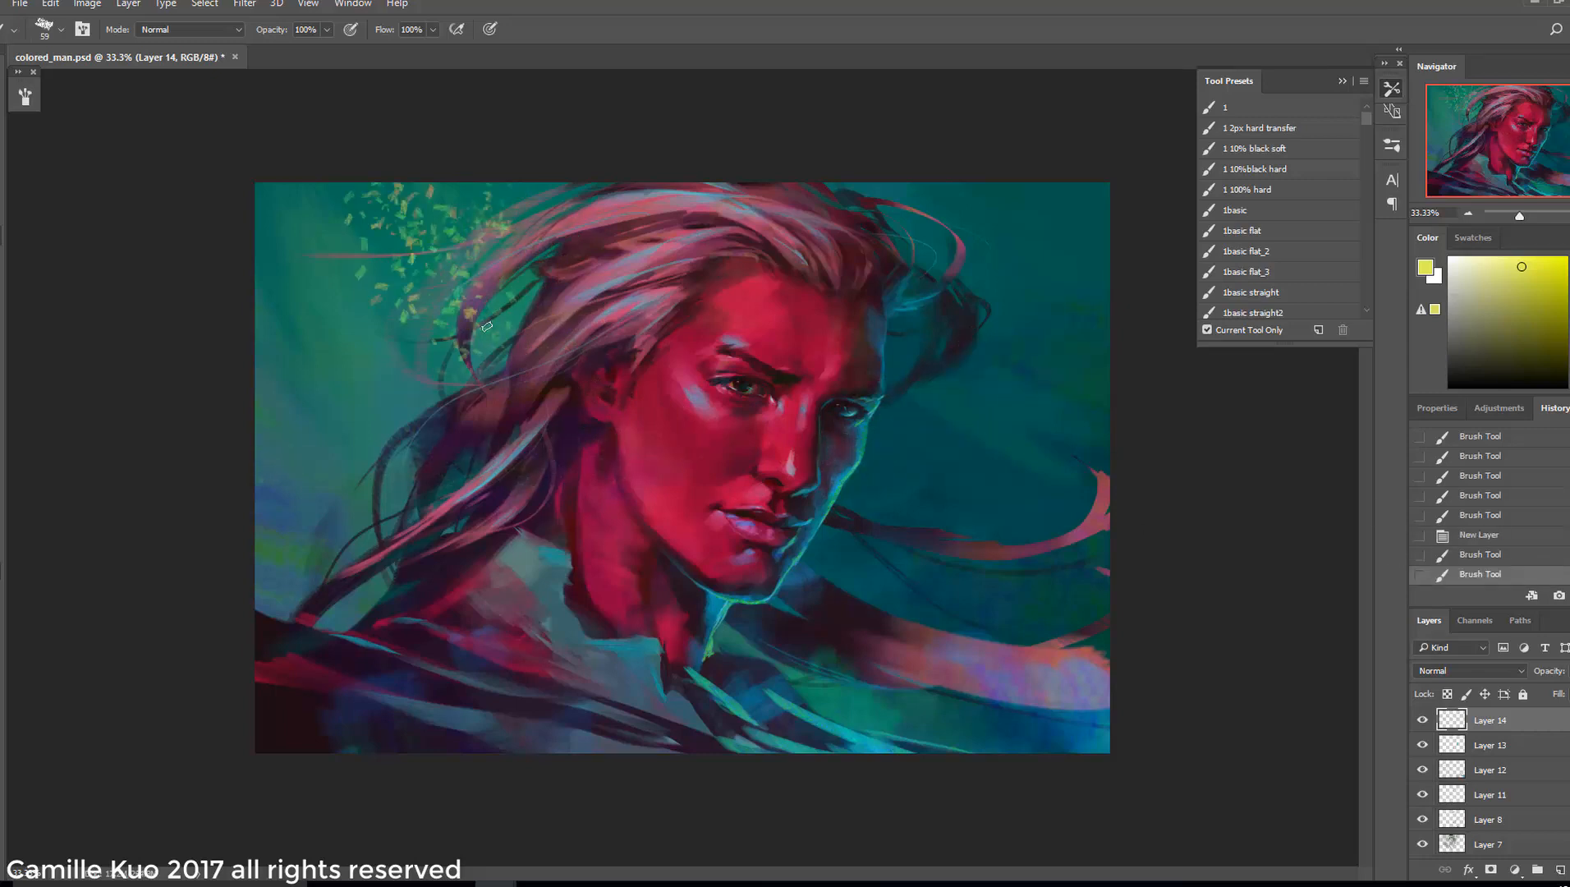
key("ctrl+alt+z")
key("ctrl+alt+z")
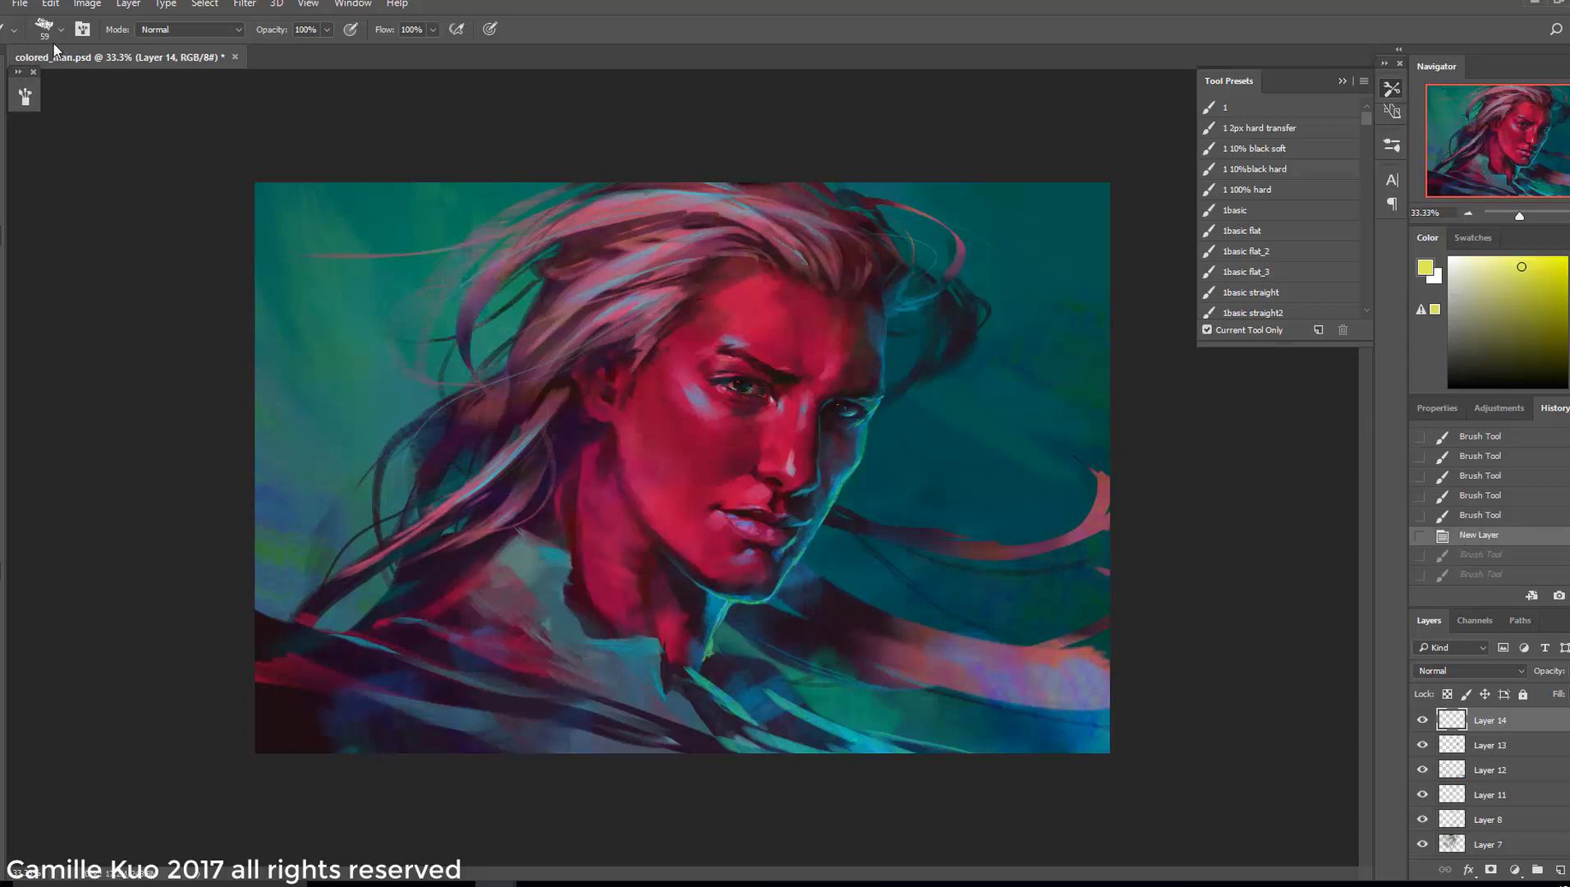
Set the brush's scatter to 1000%
left_click(25, 96)
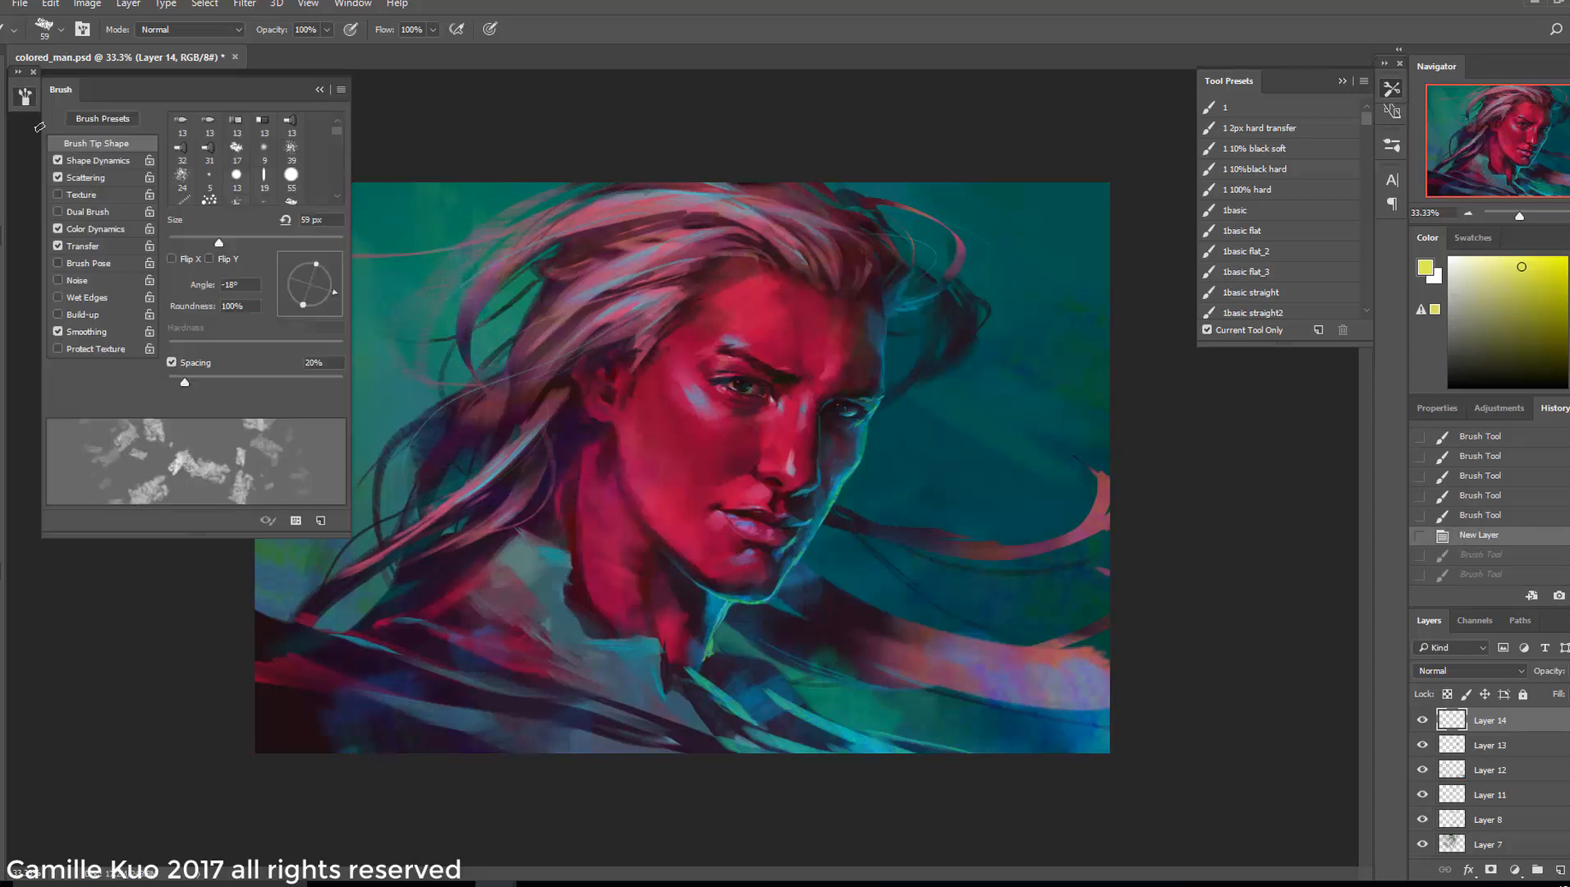
left_click(93, 178)
mouse_move(202, 199)
left_mouse_down()
mouse_move(231, 204)
mouse_move(117, 204)
left_mouse_up()
left_click_drag(311, 137, 339, 138)
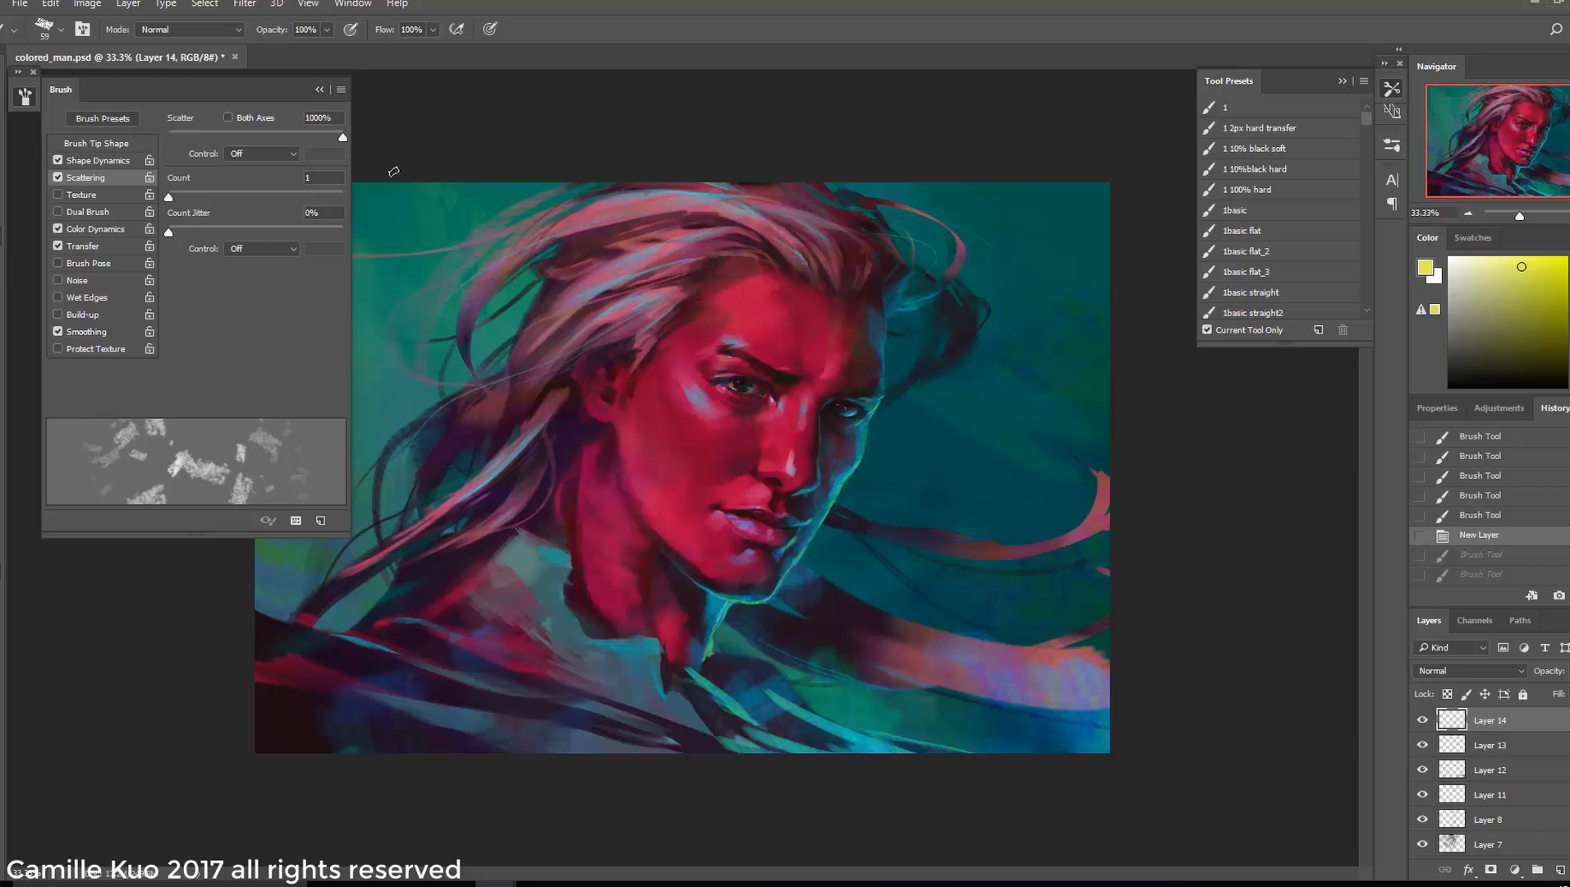
Try a brush spacing of 12% with test specks above the hair, and undo the strokes
left_click(100, 143)
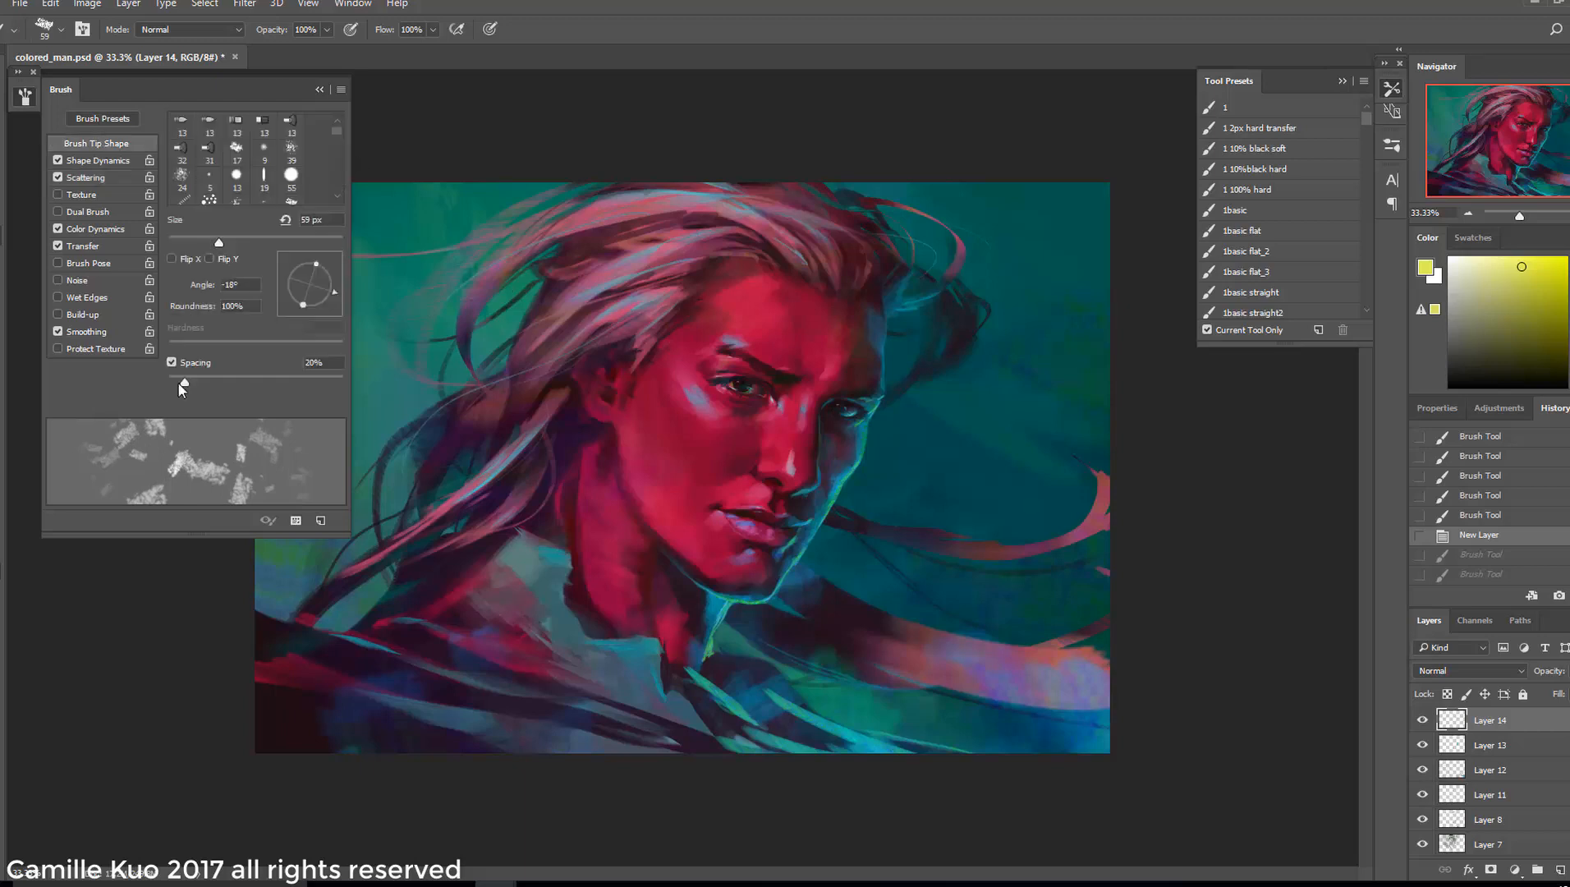
left_click_drag(184, 381, 177, 382)
left_click(440, 263)
left_click(321, 89)
left_click_drag(374, 226, 431, 275)
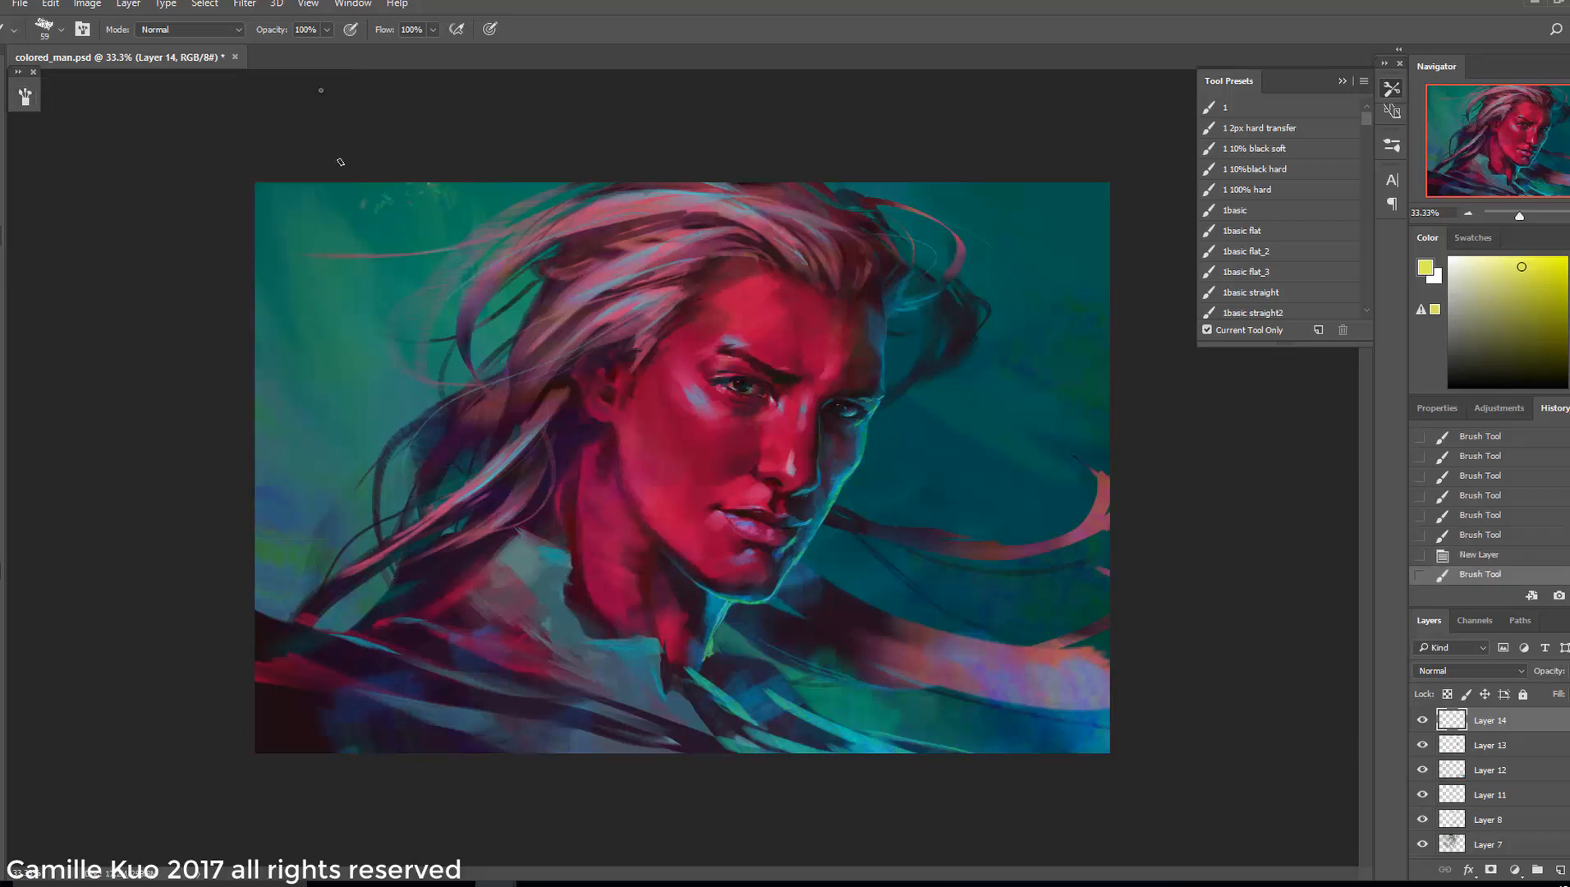
left_click(1461, 556)
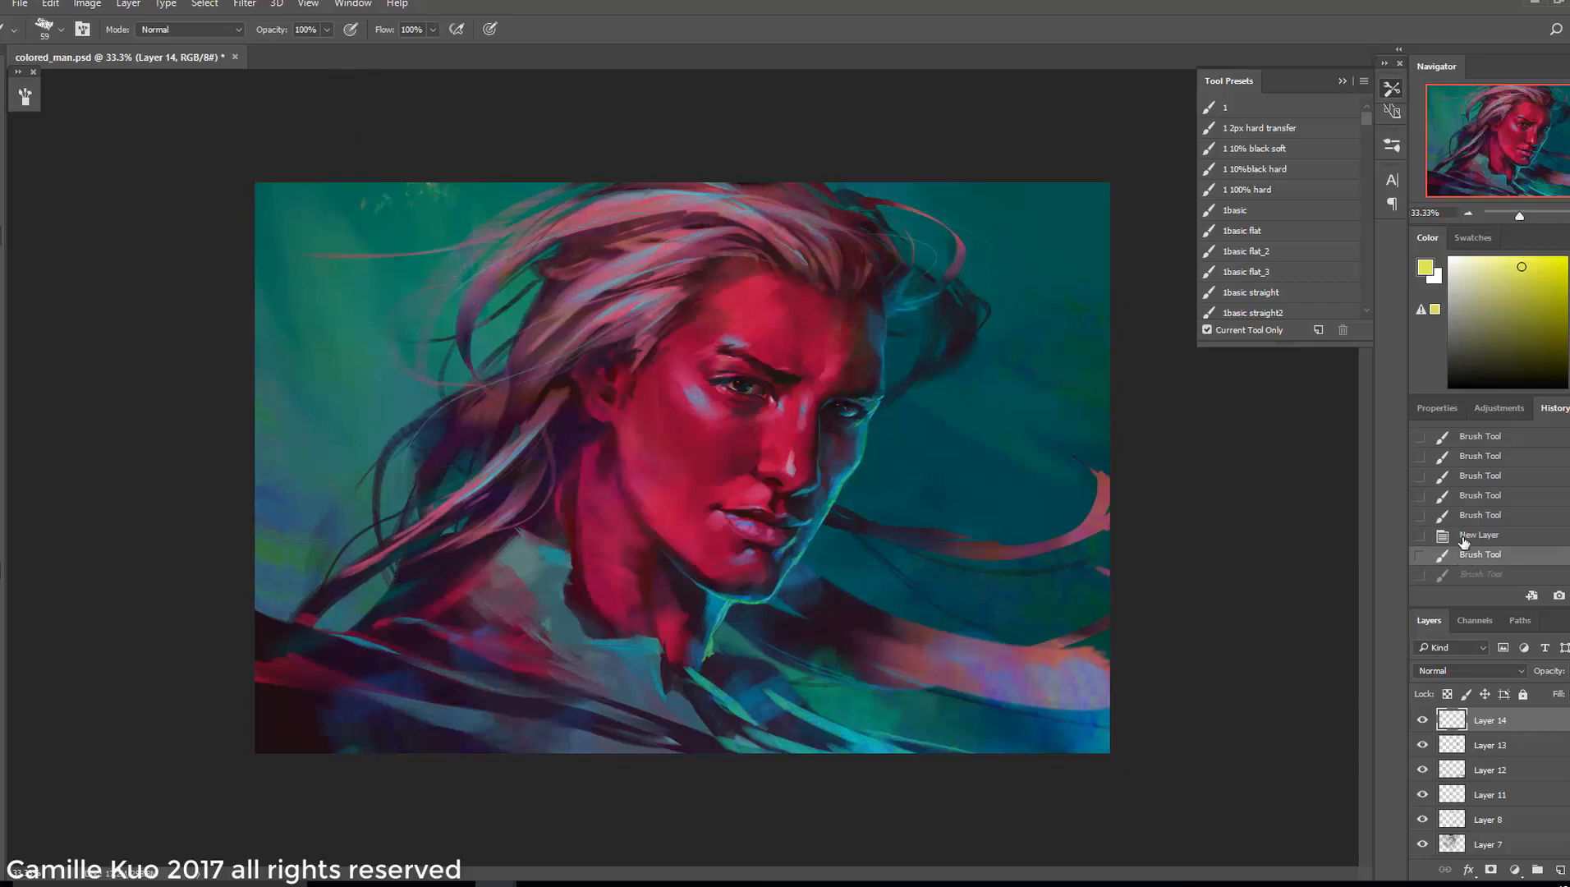
left_click(1469, 535)
Set the brush spacing to 45% and scatter yellow specks over the background in the picture's upper left
left_click(25, 96)
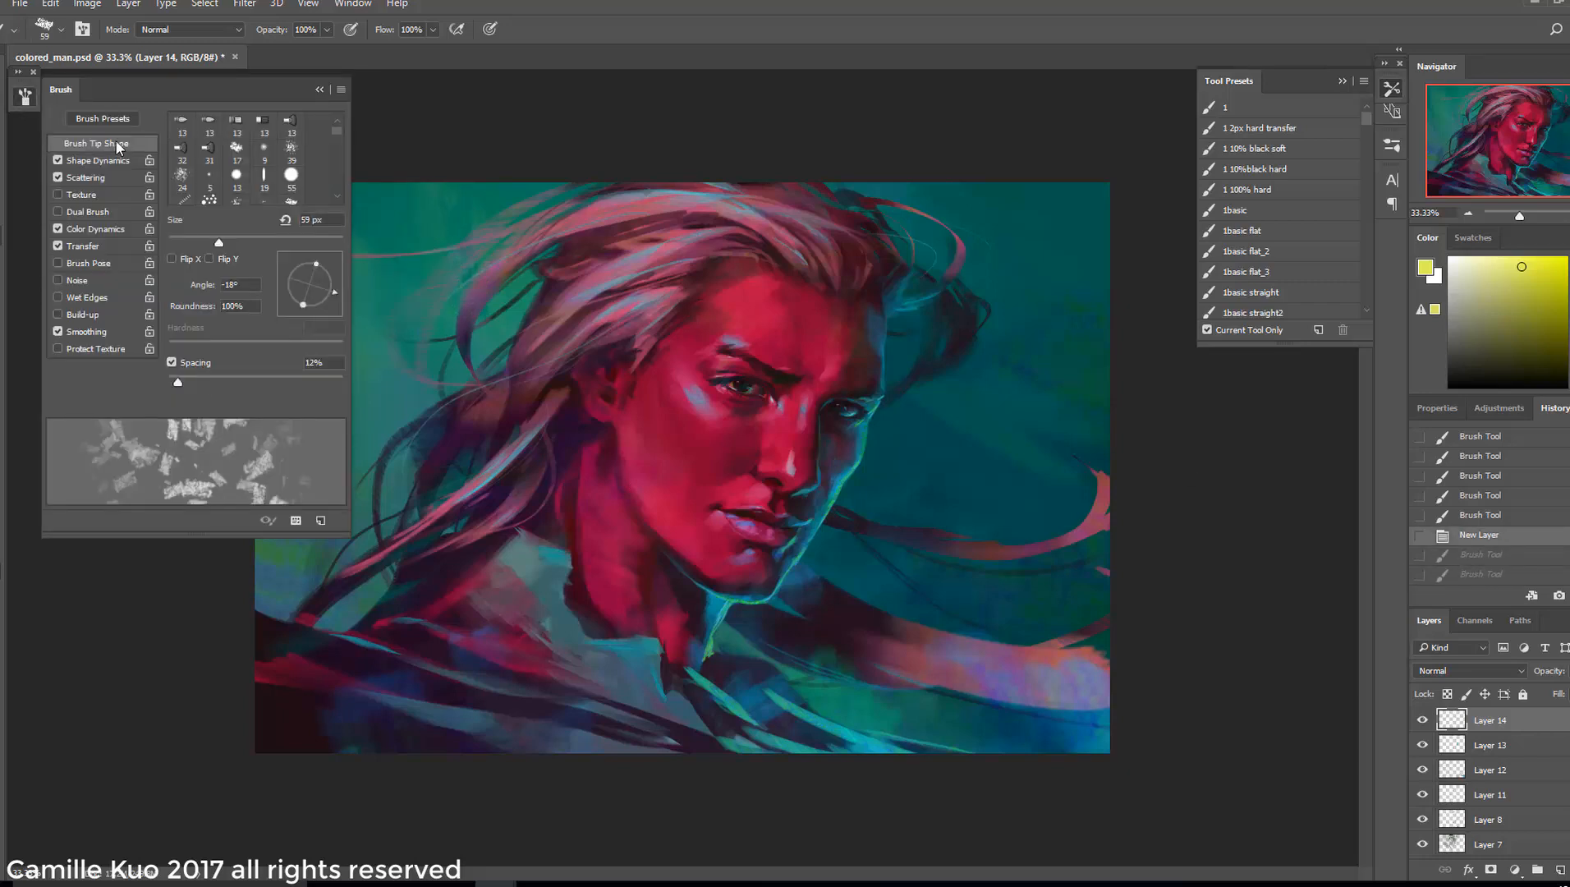
left_click_drag(178, 382, 206, 379)
left_click(320, 90)
left_click_drag(320, 221, 394, 328)
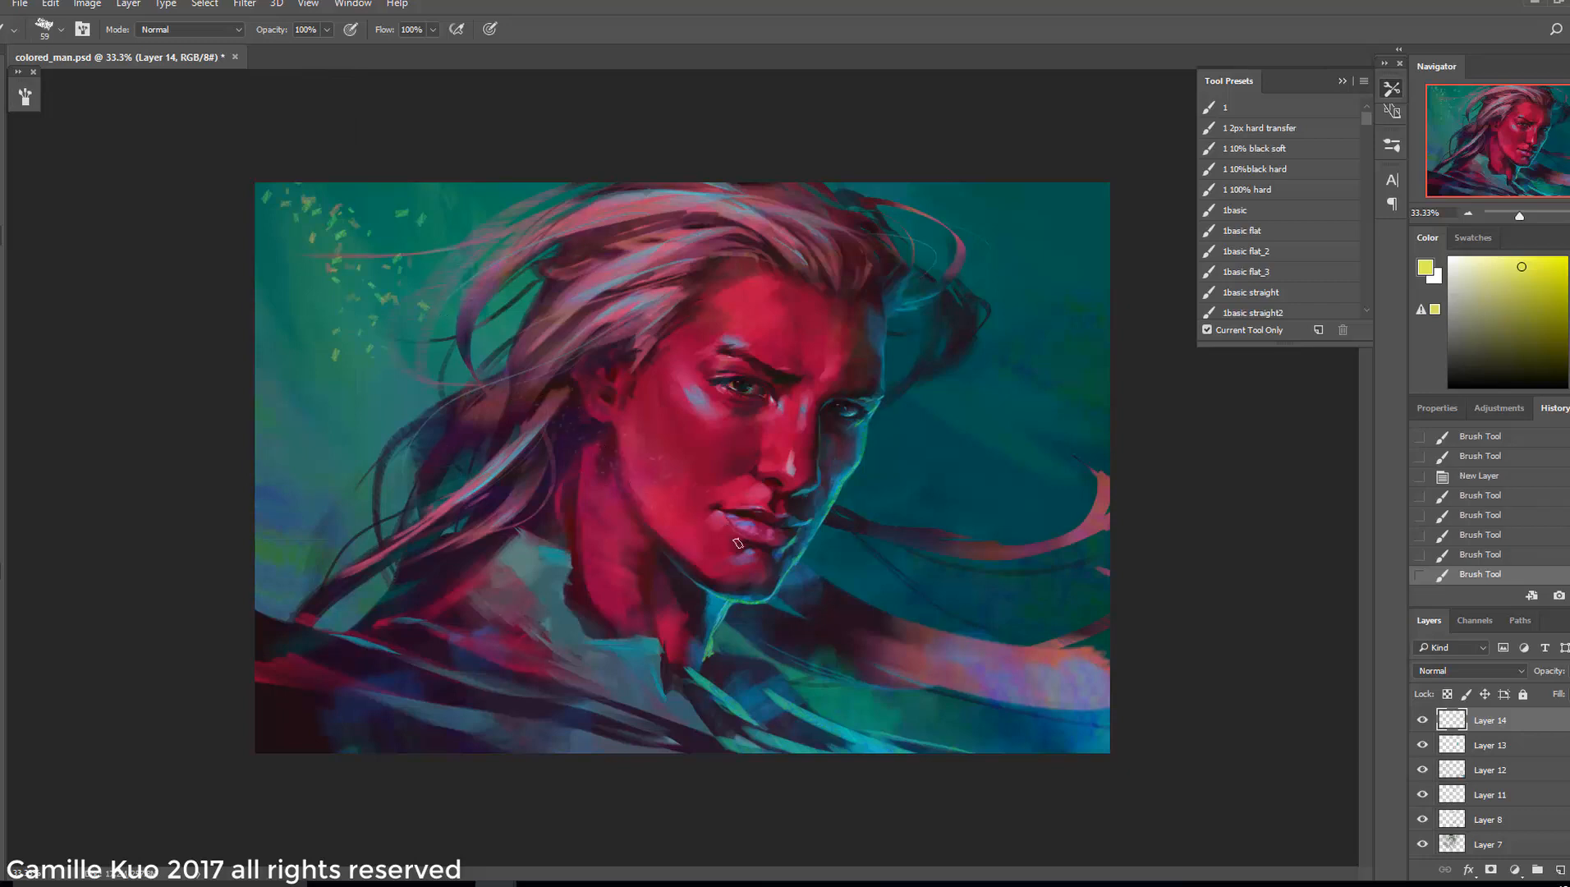
Try scattering yellow specks across the hair, neck and near cheek, and undo them
left_click_drag(490, 357, 616, 501)
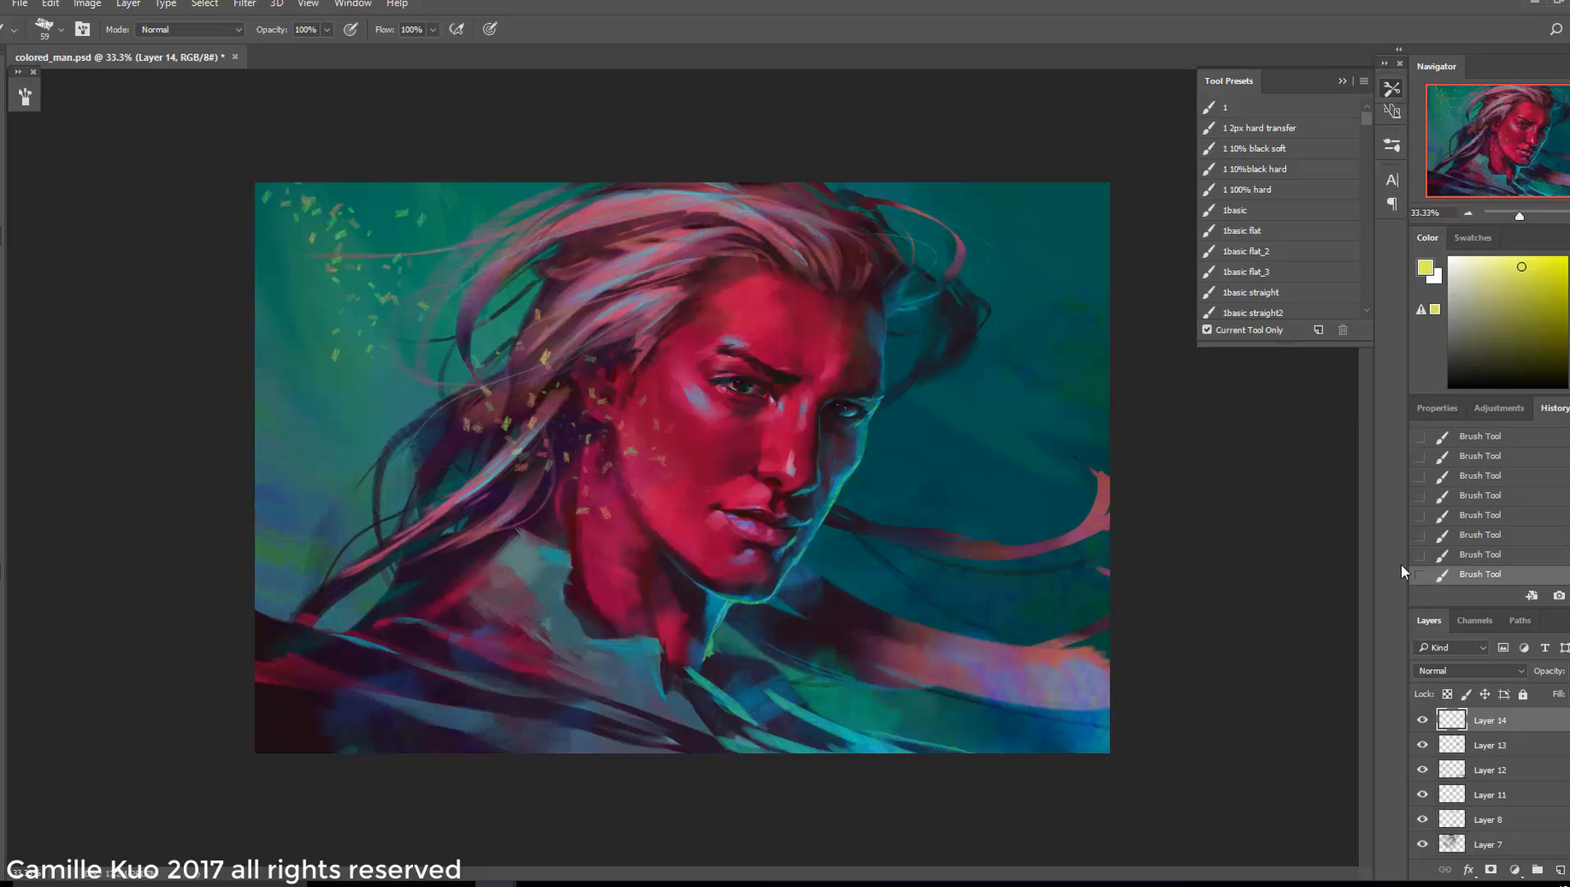
left_click(1470, 537)
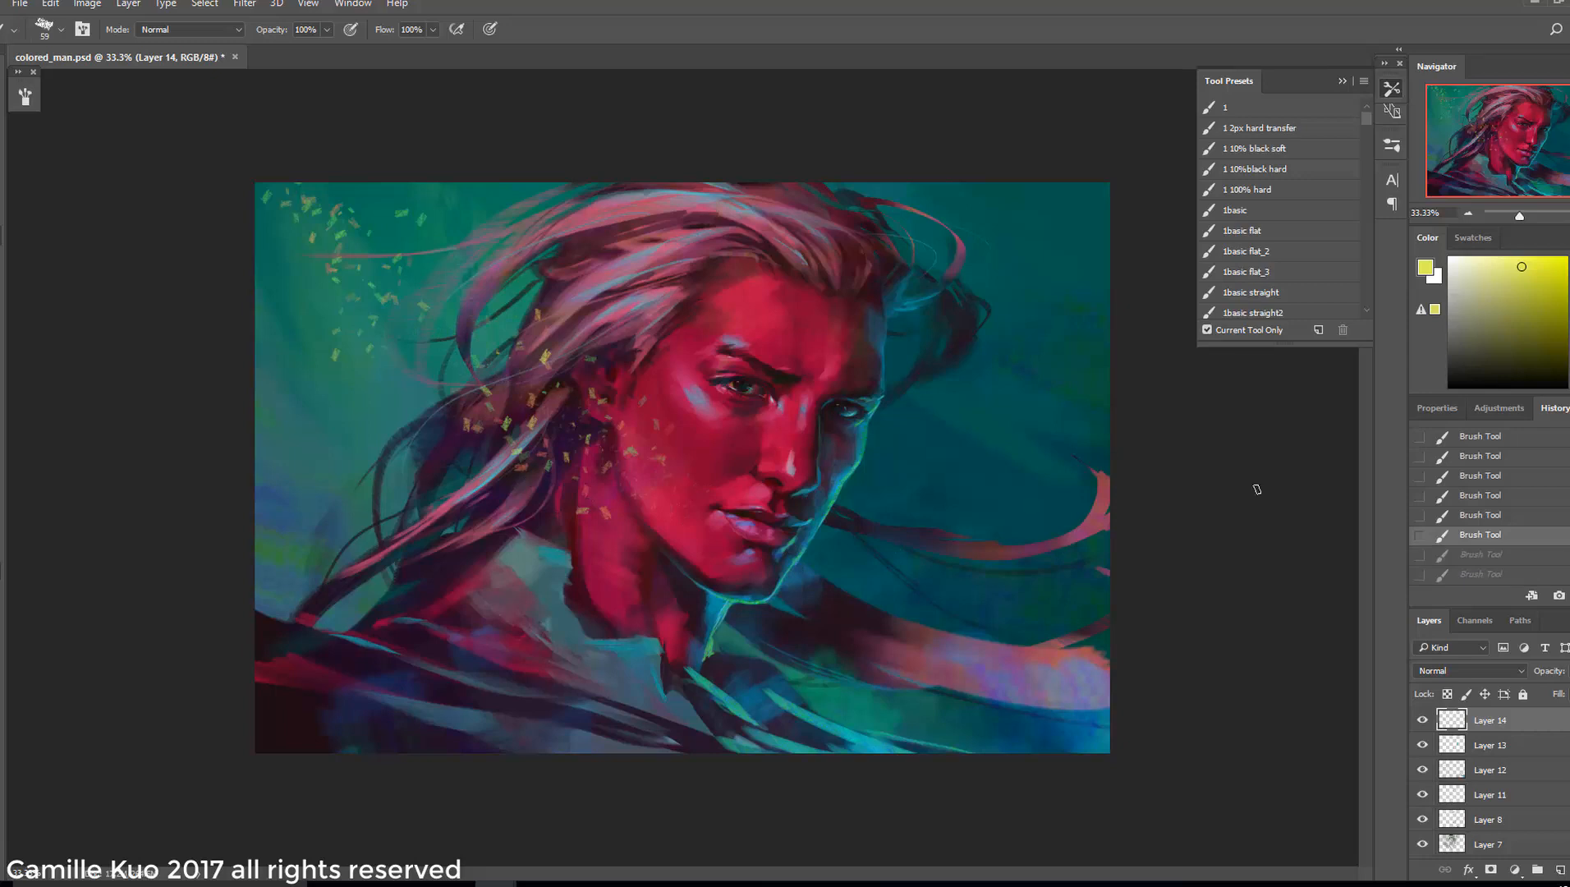
left_click(1498, 515)
Scatter yellow specks on Layer 14 over the hair, both sides of the background, the lower clothing and the near cheek
left_click(542, 426)
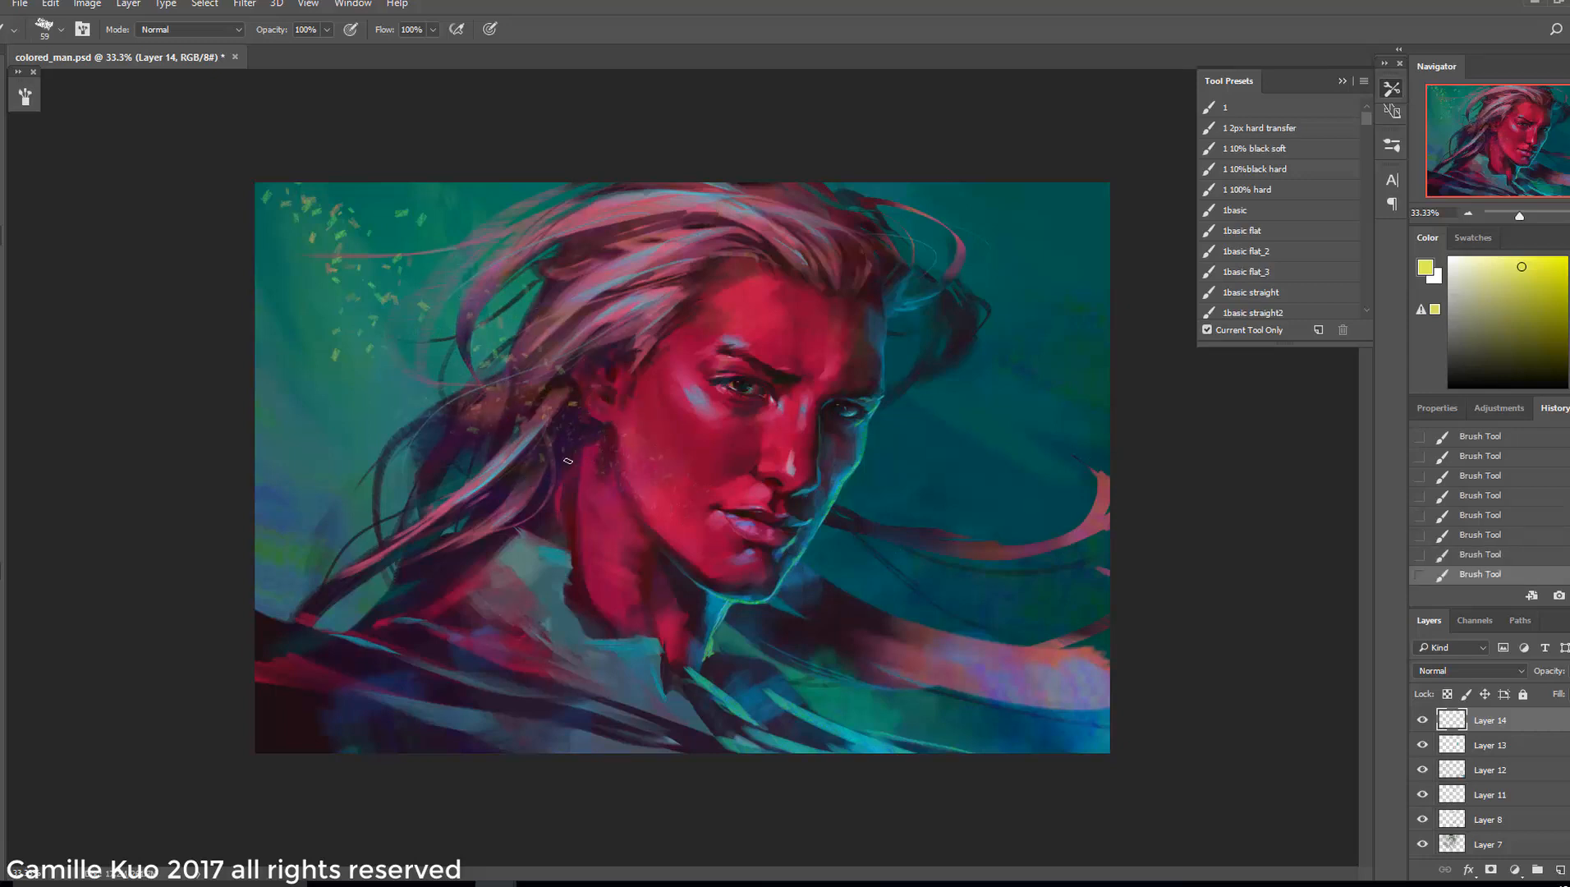
left_click_drag(891, 561, 1195, 468)
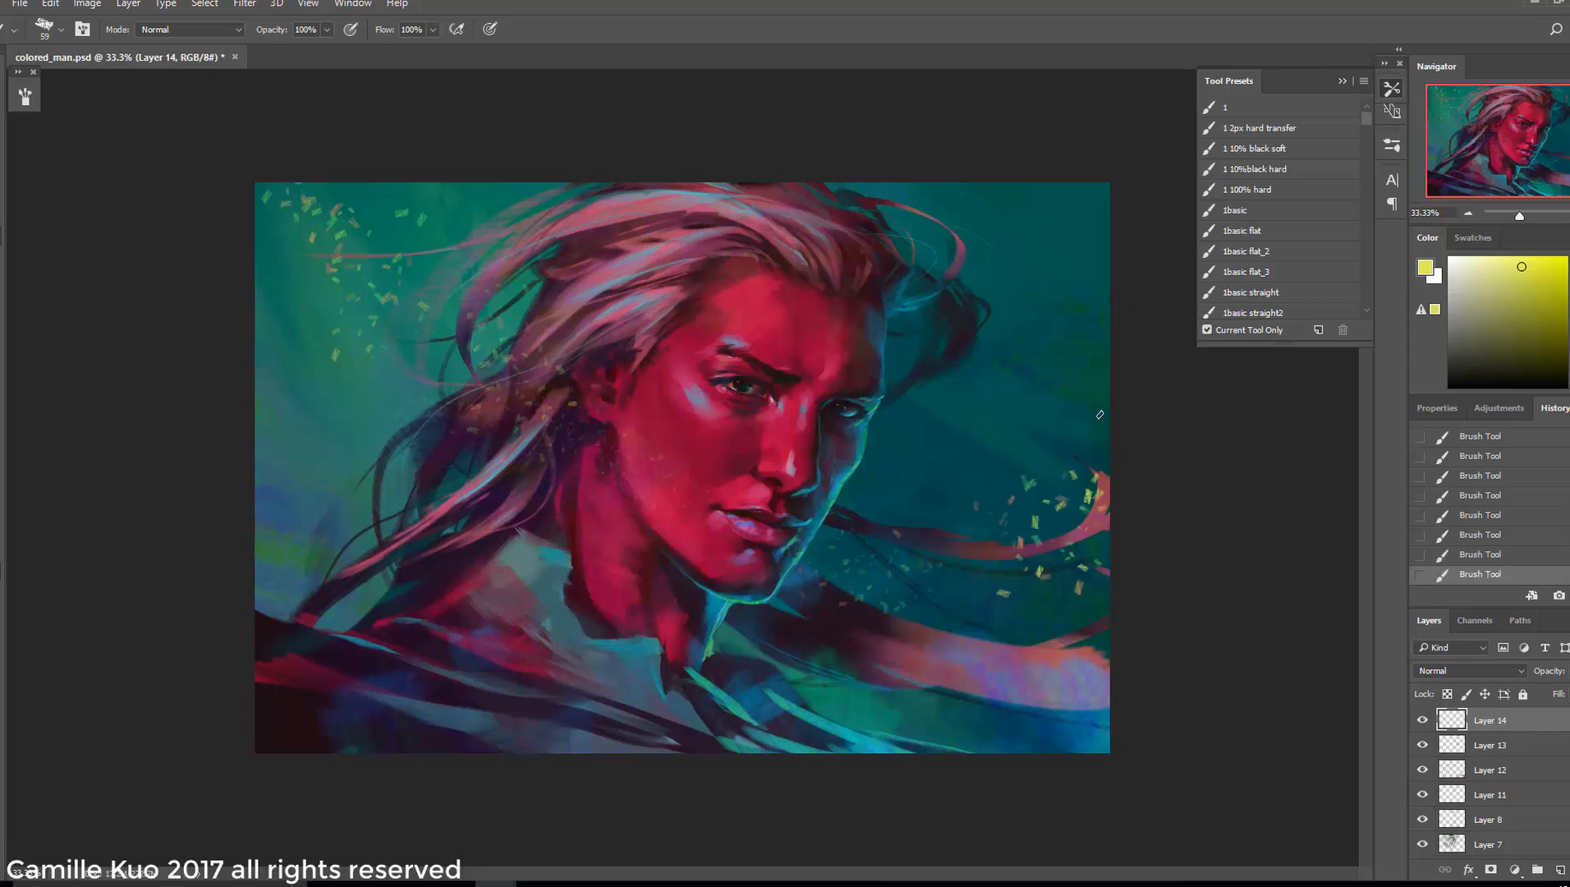
left_click_drag(912, 575, 952, 525)
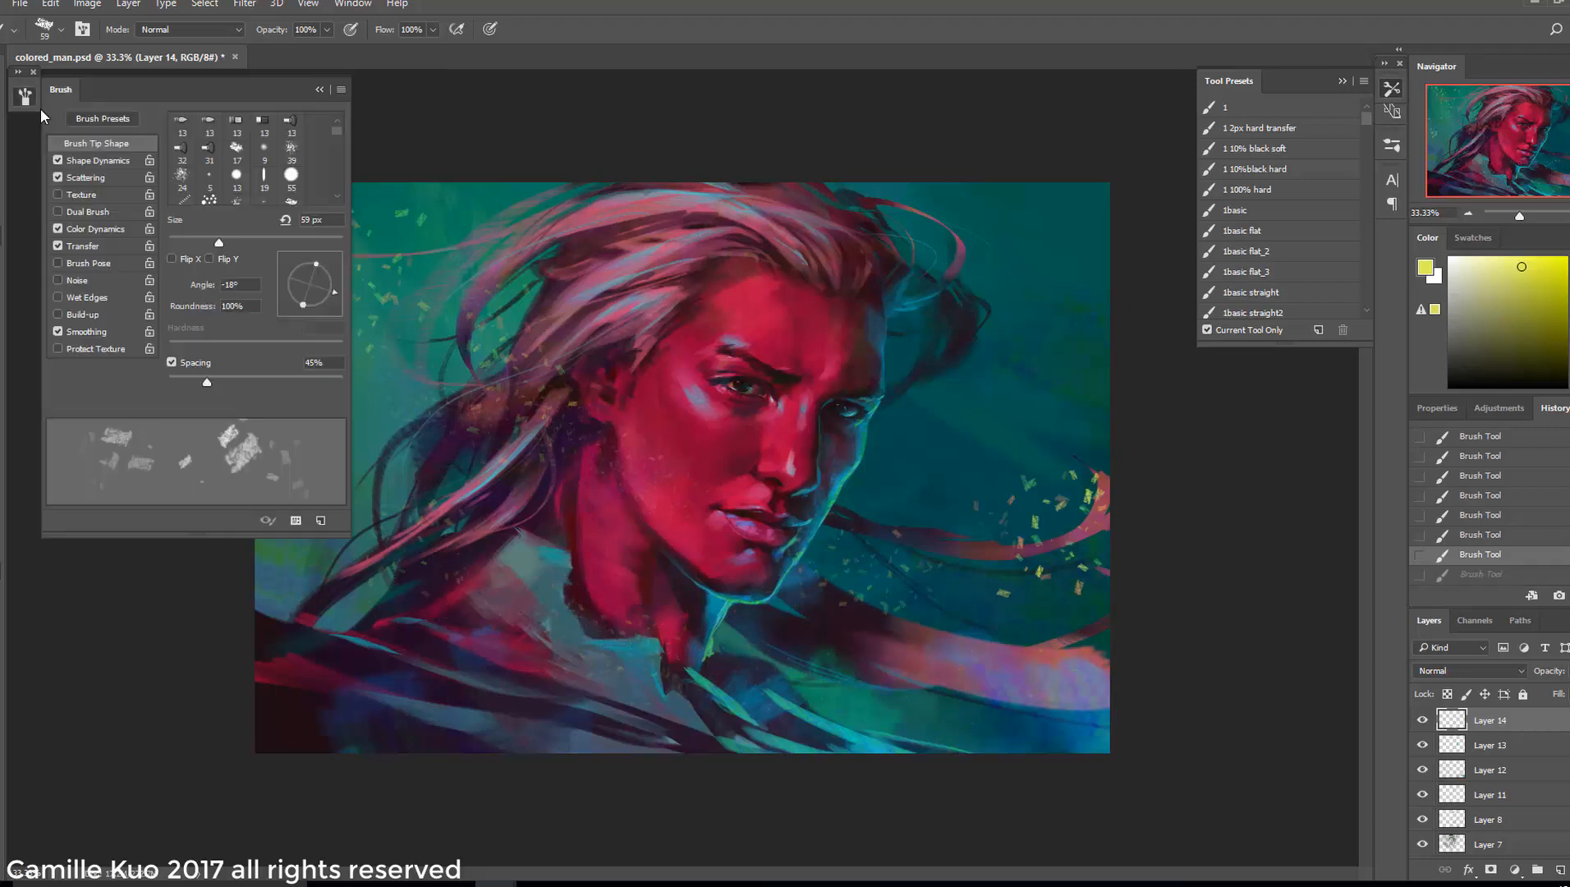
left_click_drag(772, 735, 492, 743)
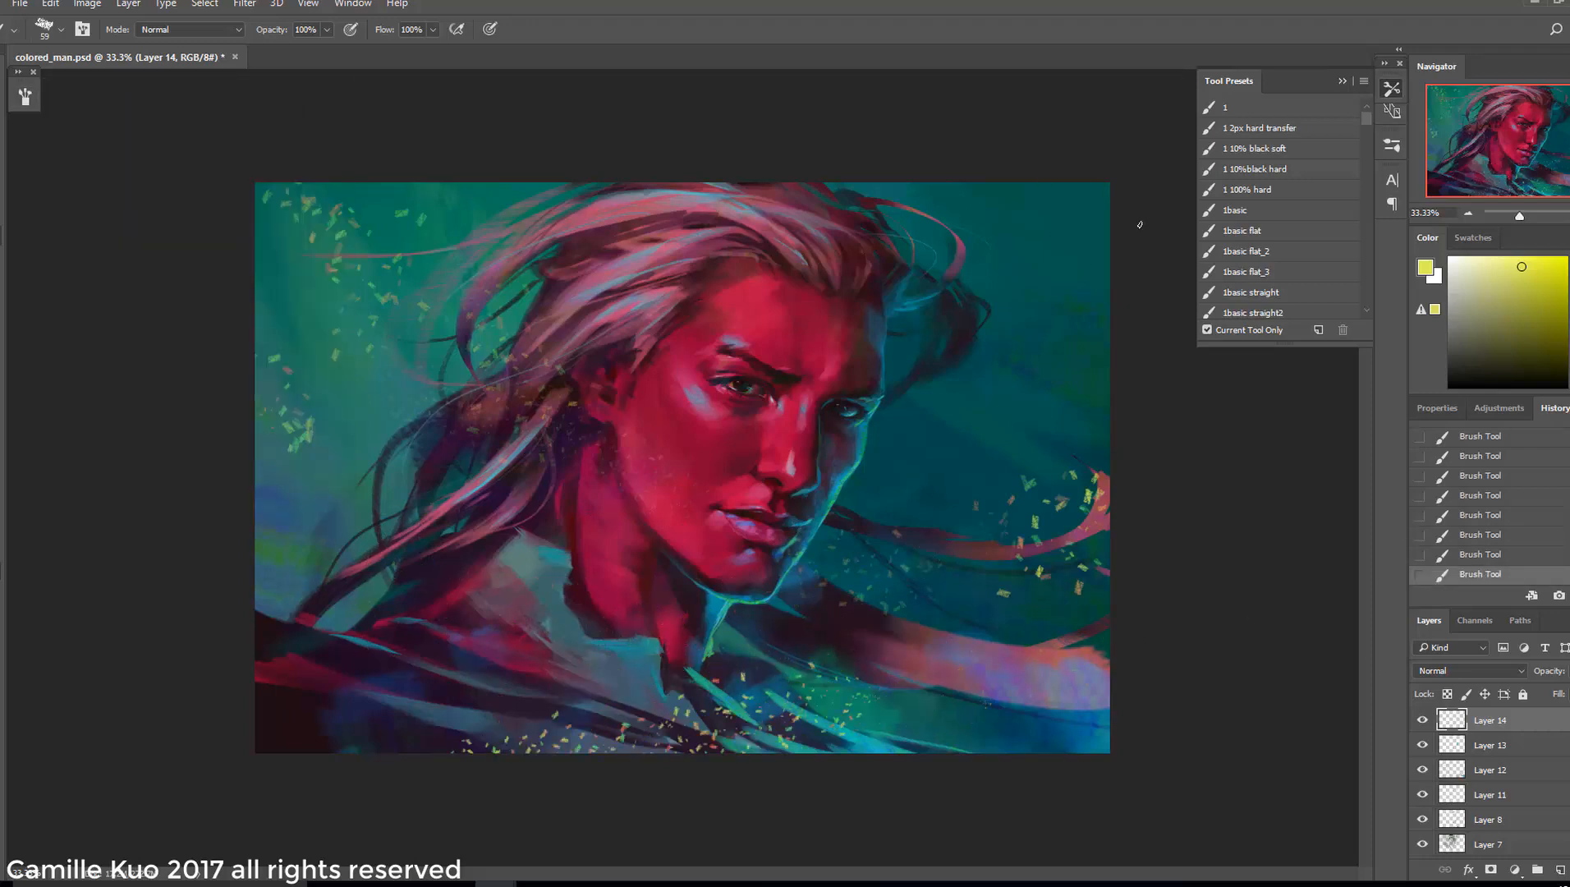
left_click_drag(633, 453, 650, 470)
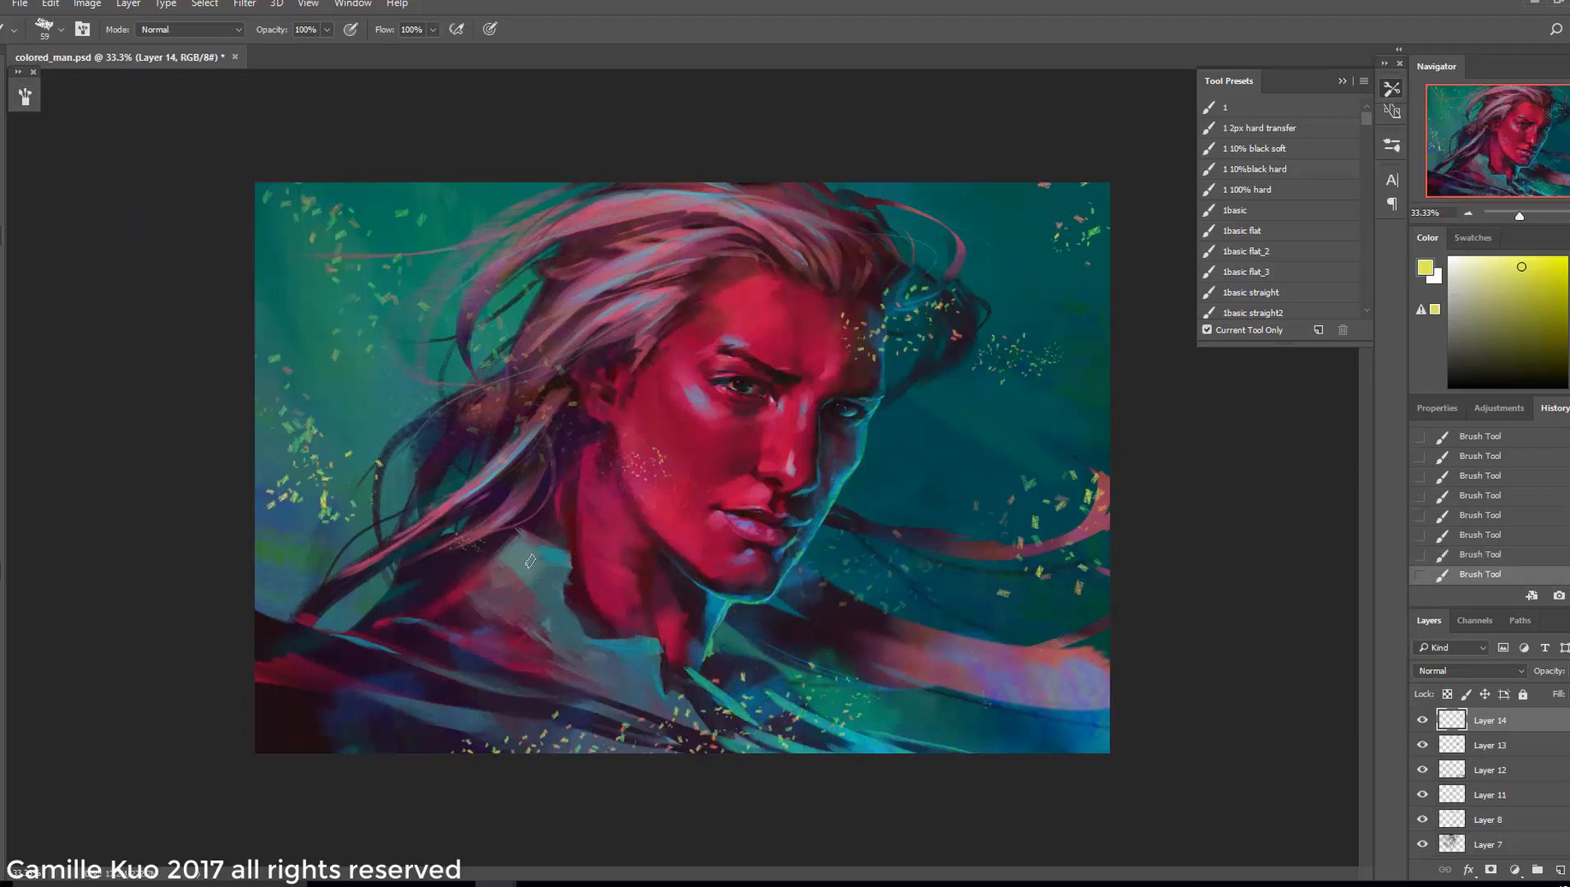
Erase some of the specks on the near cheek with the textured eraser enlarged to 193 px, undoing one stroke
key("e")
right_click(698, 441)
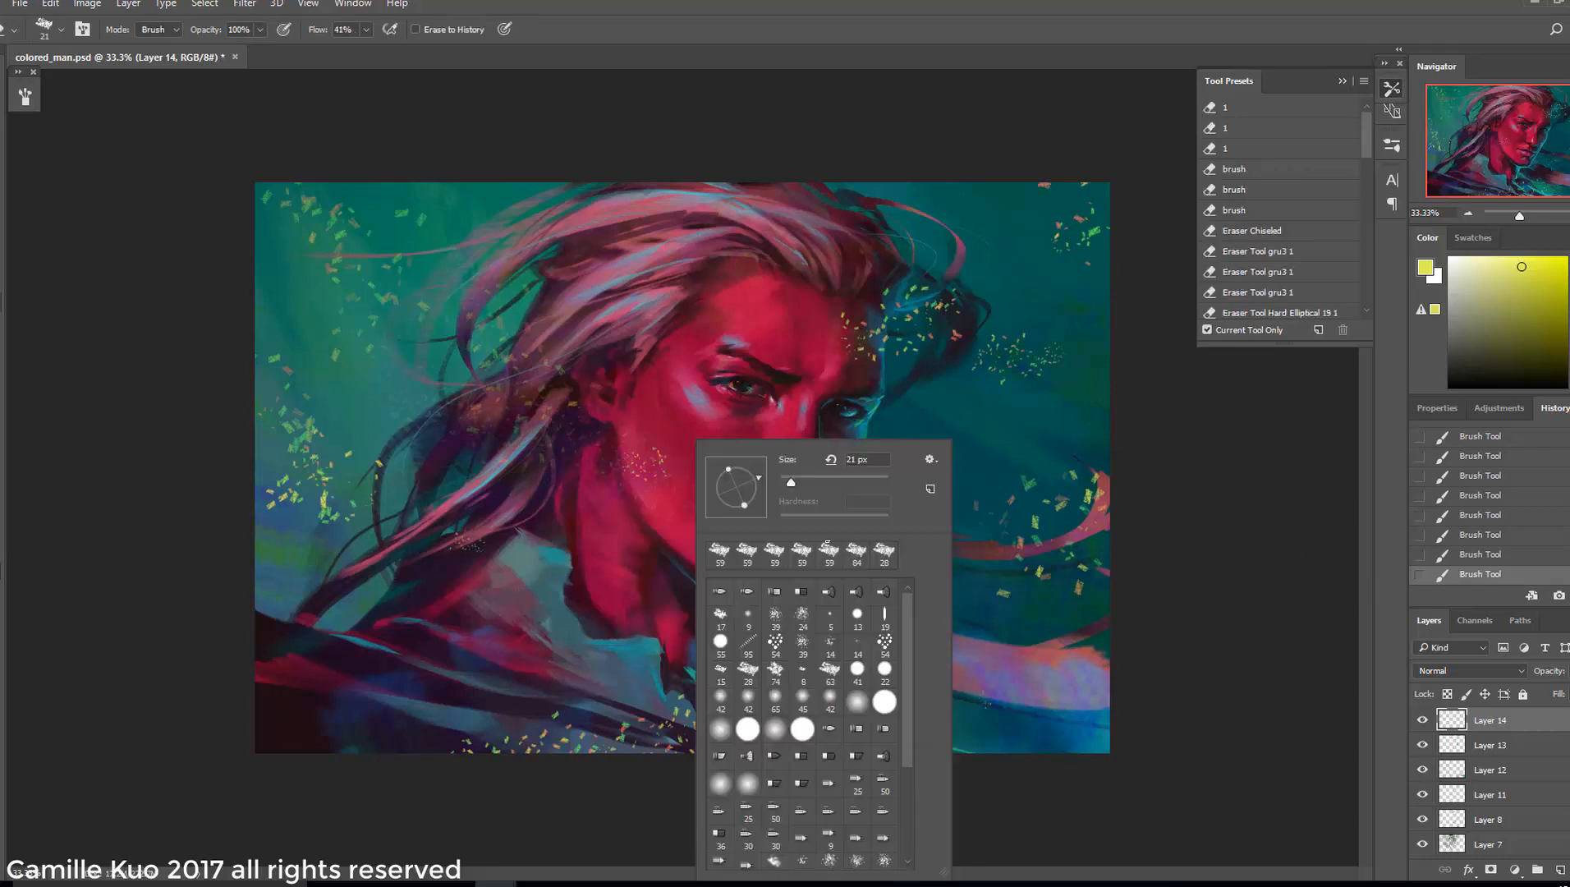
left_click_drag(666, 468, 642, 477)
left_click(1468, 559)
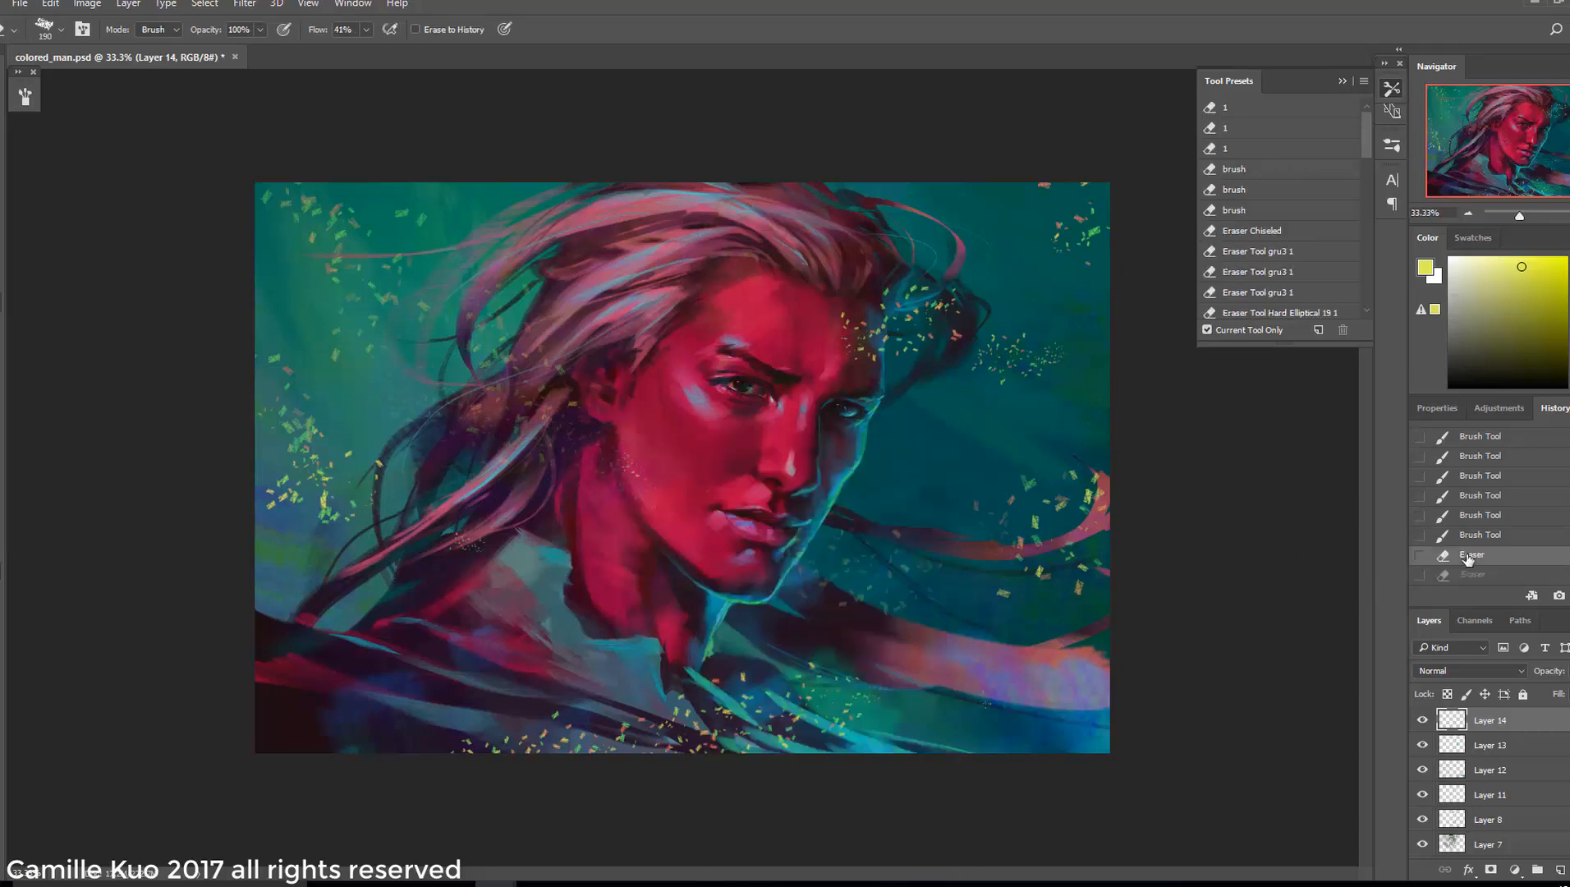
right_click(733, 529)
left_click(896, 482)
left_click(713, 534)
left_click(708, 540)
left_click(718, 477)
Soften the specks below the neck, around the forehead and on the dark background with a soft round 495 px eraser
right_click(731, 451)
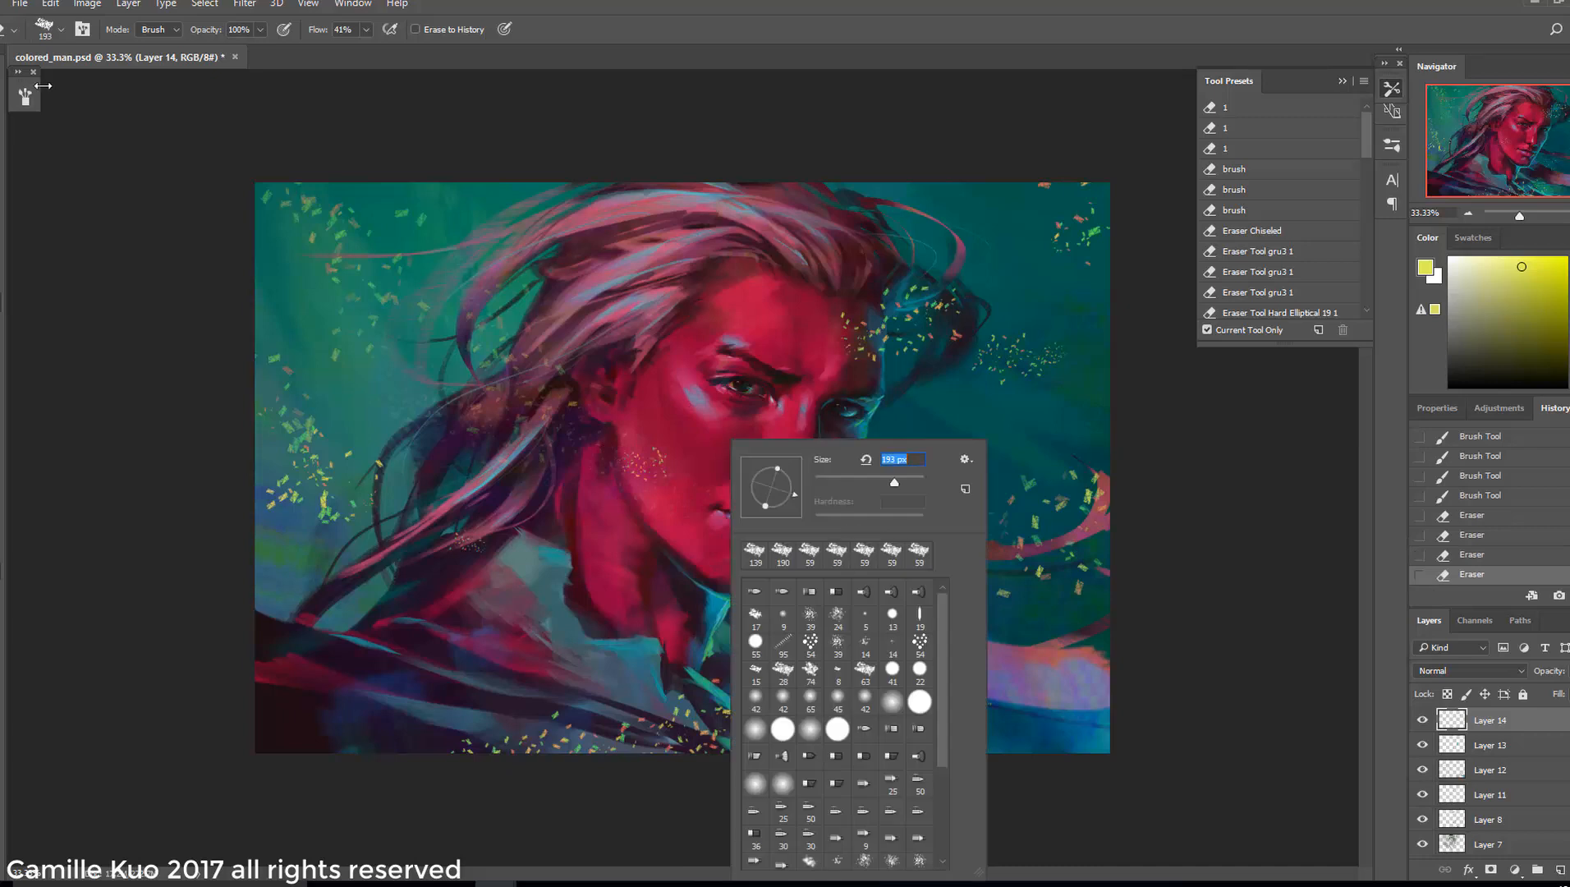
left_click(24, 96)
right_click(734, 448)
left_click(811, 724)
left_click(913, 478)
left_click_drag(770, 688, 838, 690)
left_click_drag(832, 331, 992, 328)
left_click_drag(1003, 330, 1005, 384)
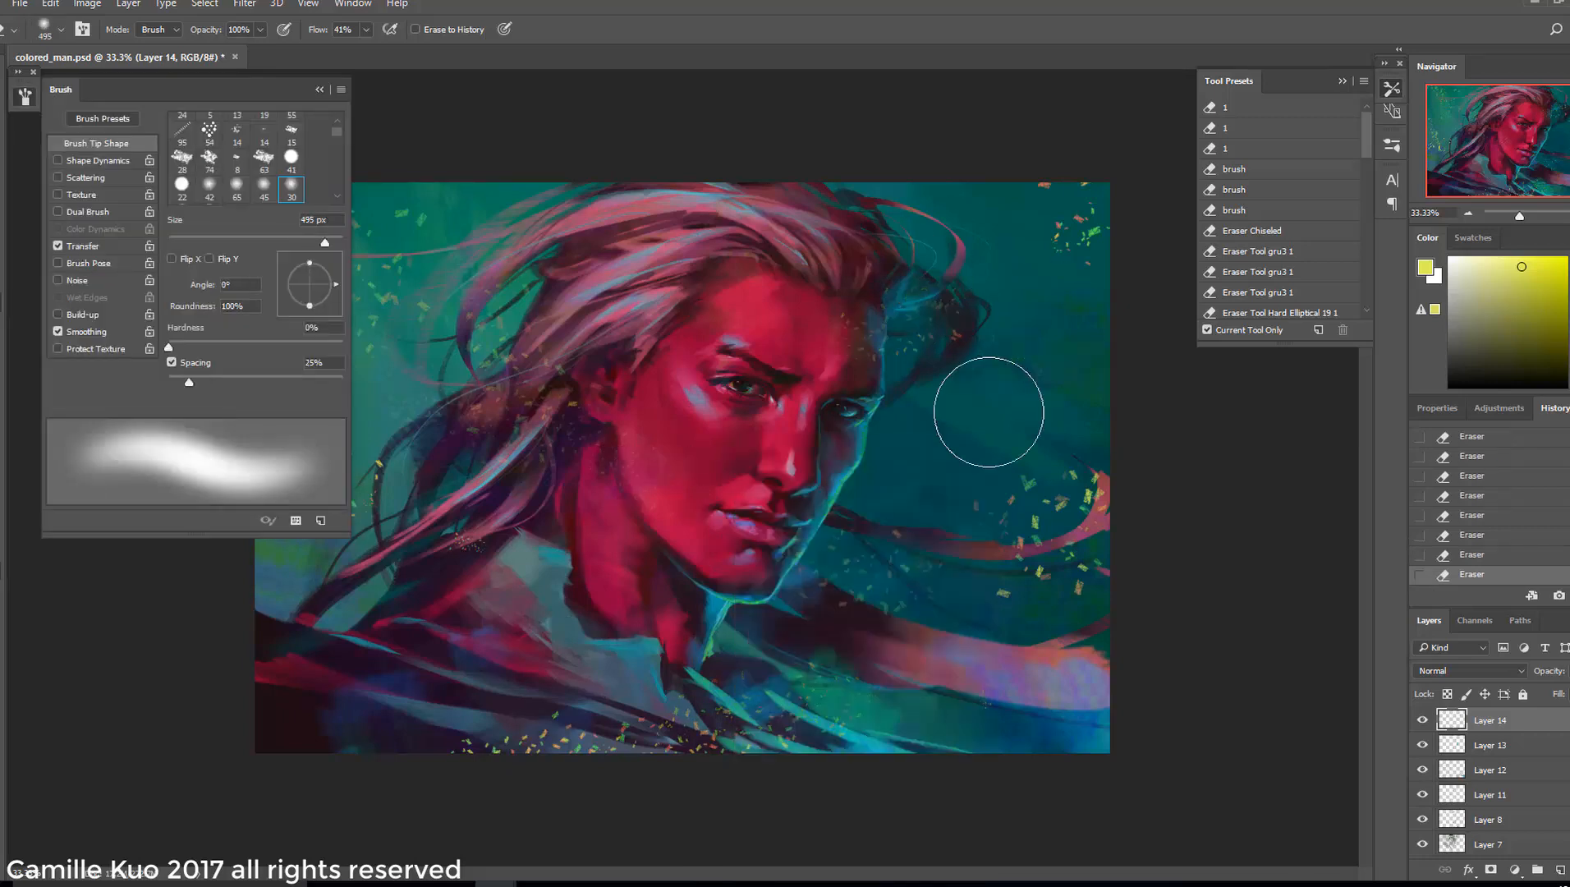
Compare the picture with Layer 14 hidden, and lock that layer's transparent pixels
left_click(25, 97)
left_click(1422, 720)
left_click(1422, 720)
left_click(1447, 695)
Choose a 432 px textured brush without scattering and paint over the locked specks along the picture's lower edge
key("b")
right_click(623, 652)
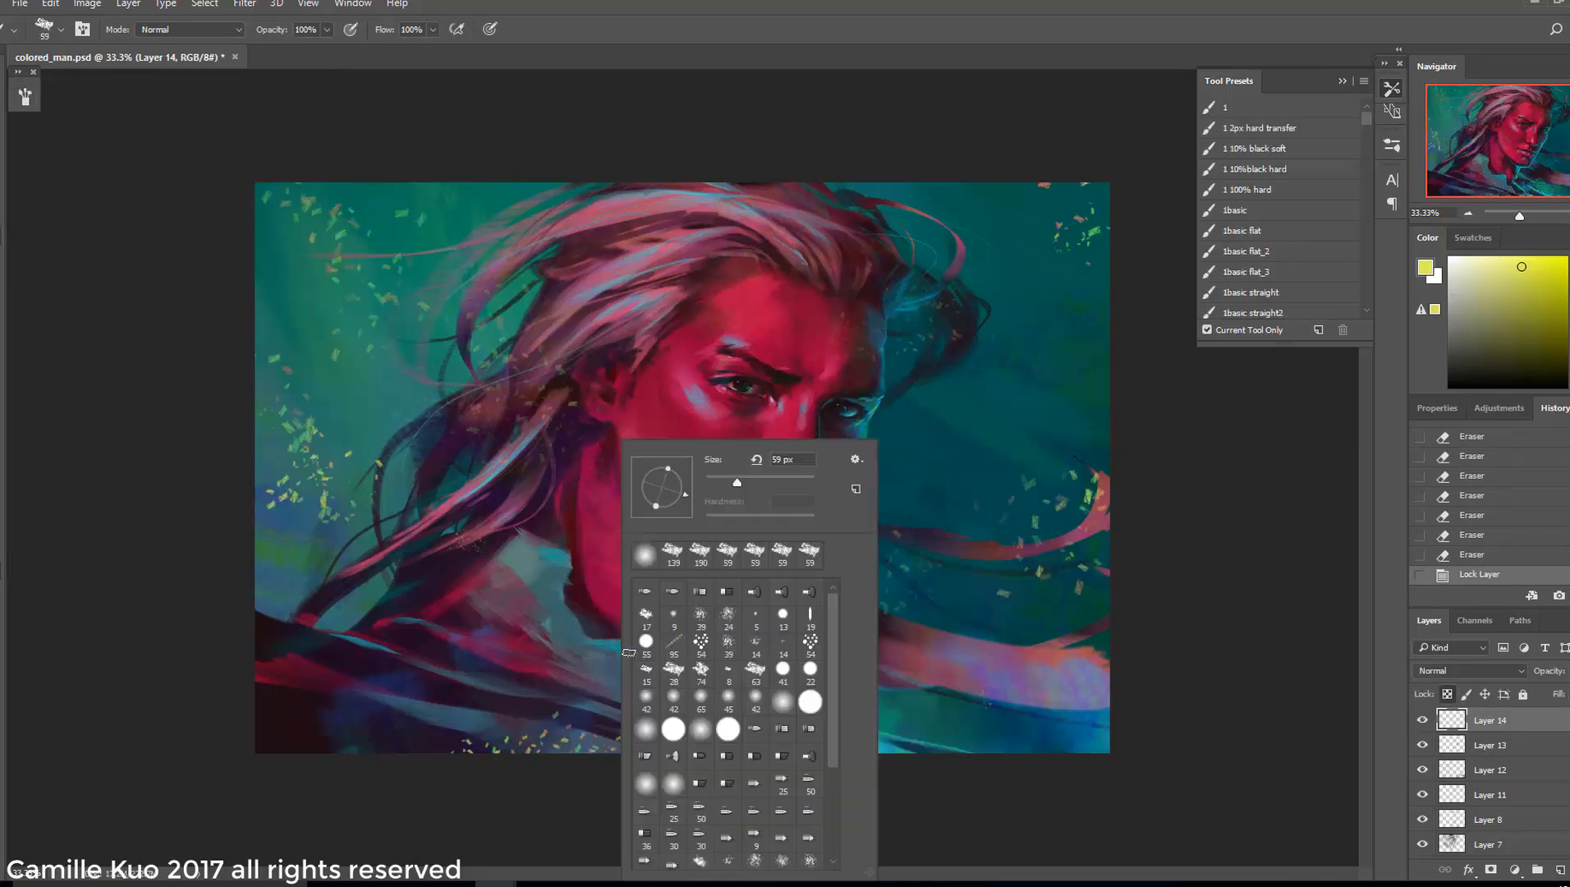
left_click(26, 102)
right_click(525, 424)
left_click(604, 539)
left_click(705, 466)
left_click_drag(632, 732, 554, 736)
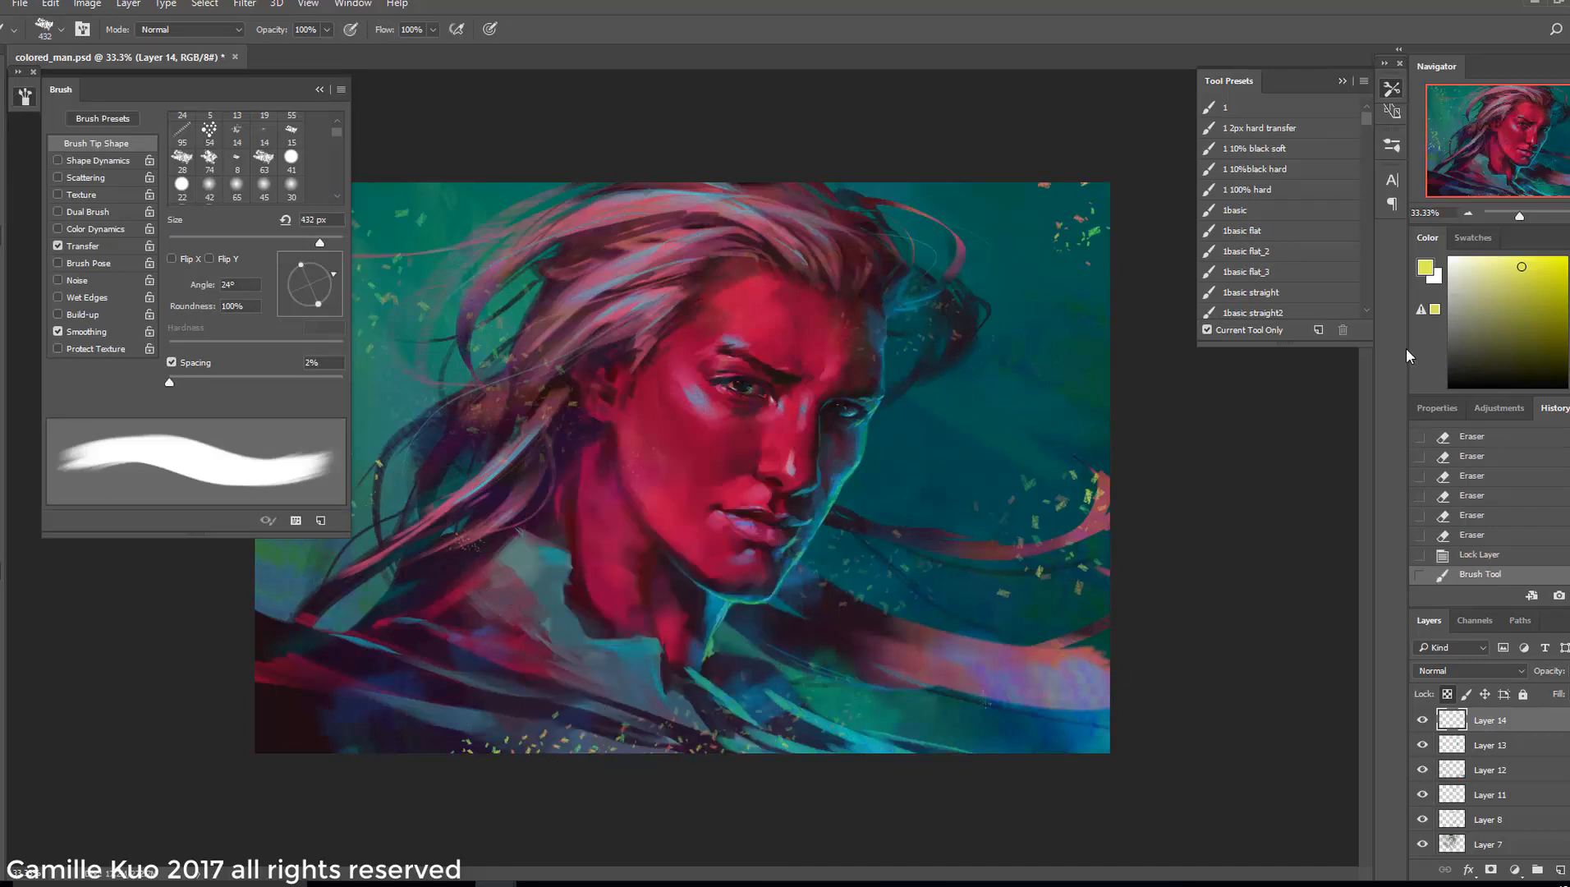
Paint warmer yellow and orange over the locked specks along the picture's lower edge and beside the flowing hair, reverting one attempt
left_click(1569, 354)
left_click_drag(768, 789, 652, 775)
left_click_drag(1022, 525, 1061, 568)
left_click(1482, 498)
left_click(1569, 375)
left_click_drag(575, 739, 703, 760)
mouse_move(394, 444)
left_mouse_down()
mouse_move(469, 354)
mouse_move(386, 247)
left_mouse_up()
left_click(25, 97)
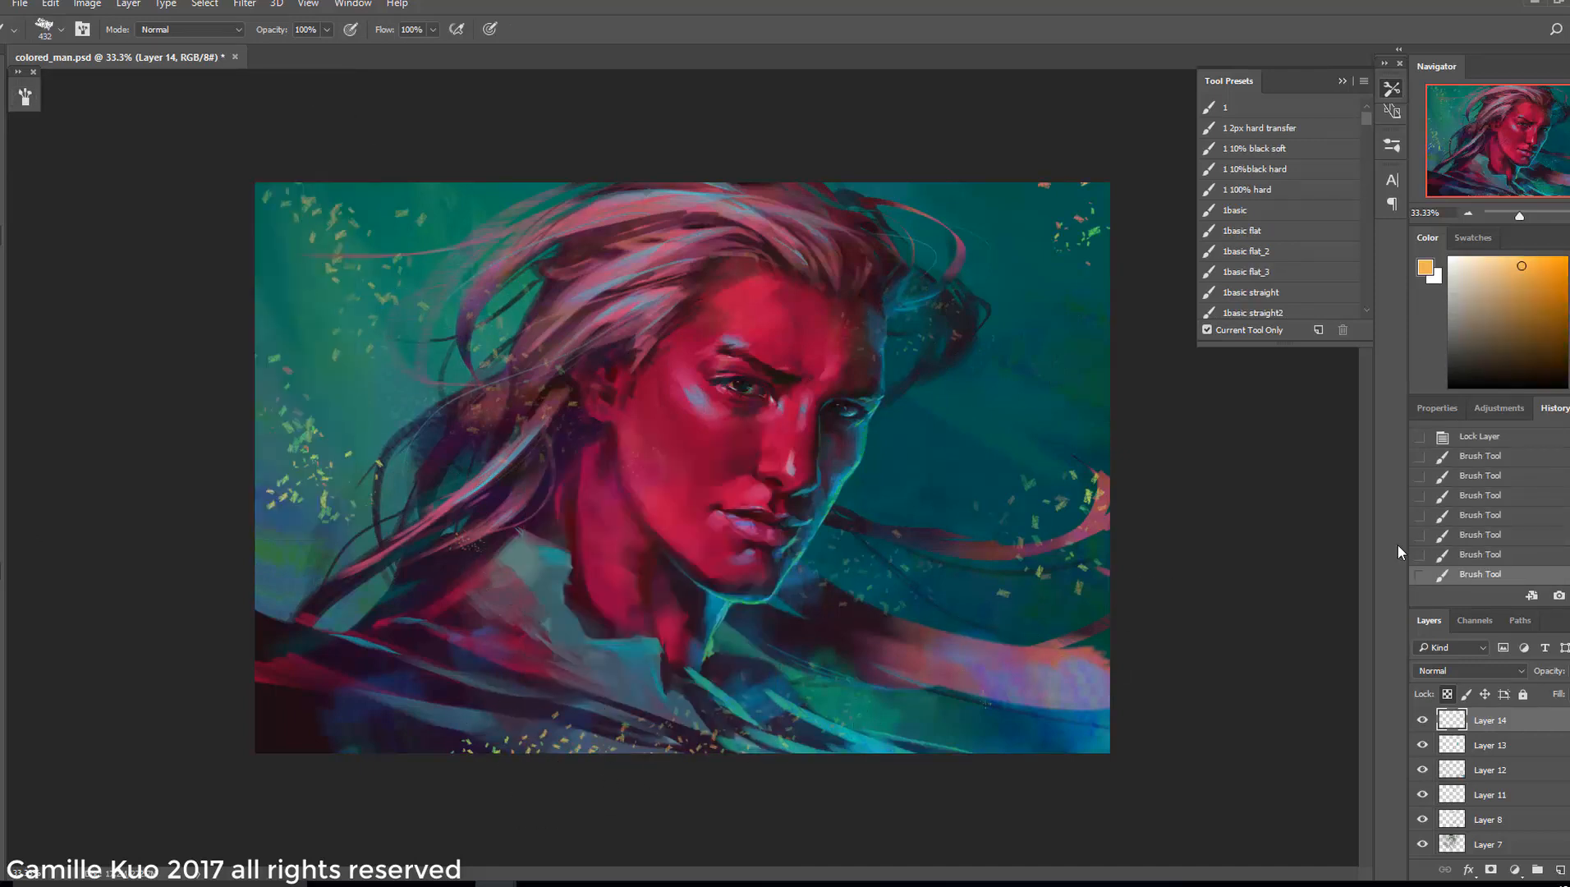
Adjust the specks' hue with Hue/Saturation and paint deep orange over those in the dark background, stepping back one attempt
key("ctrl+u")
left_click_drag(1139, 621, 1209, 662)
left_click(1329, 534)
mouse_move(1092, 484)
left_mouse_down()
mouse_move(1067, 526)
mouse_move(1092, 470)
left_mouse_up()
left_click(1472, 556)
left_click(1564, 275)
left_click_drag(1092, 225, 1074, 240)
left_click_drag(1092, 493, 1123, 584)
Unlock Layer 14's transparent pixels and try erasing specks in the hair, beside the far hair strand and below the neck
left_click(1446, 693)
key("e")
right_click(676, 466)
mouse_move(631, 438)
left_mouse_down()
mouse_move(657, 468)
mouse_move(625, 476)
left_mouse_up()
key("ctrl+z")
right_click(639, 484)
left_click(746, 553)
left_click_drag(1039, 530, 1009, 538)
left_click_drag(844, 711, 862, 714)
left_click(1469, 535)
Pick a different eraser brush and thin out the specks along the picture's lower edge
right_click(718, 586)
left_click(26, 97)
right_click(731, 528)
left_click(881, 558)
left_click(717, 555)
left_click(772, 555)
left_click_drag(681, 737, 698, 741)
Erase specks beside the far hair strand, lower the eraser's opacity to 31%, and reapply two stepped-back history states
left_click(26, 97)
left_click_drag(1070, 562, 1059, 550)
left_click(1469, 534)
left_click(260, 31)
left_click_drag(260, 50, 203, 49)
key("ctrl+shift+z")
key("ctrl+shift+z")
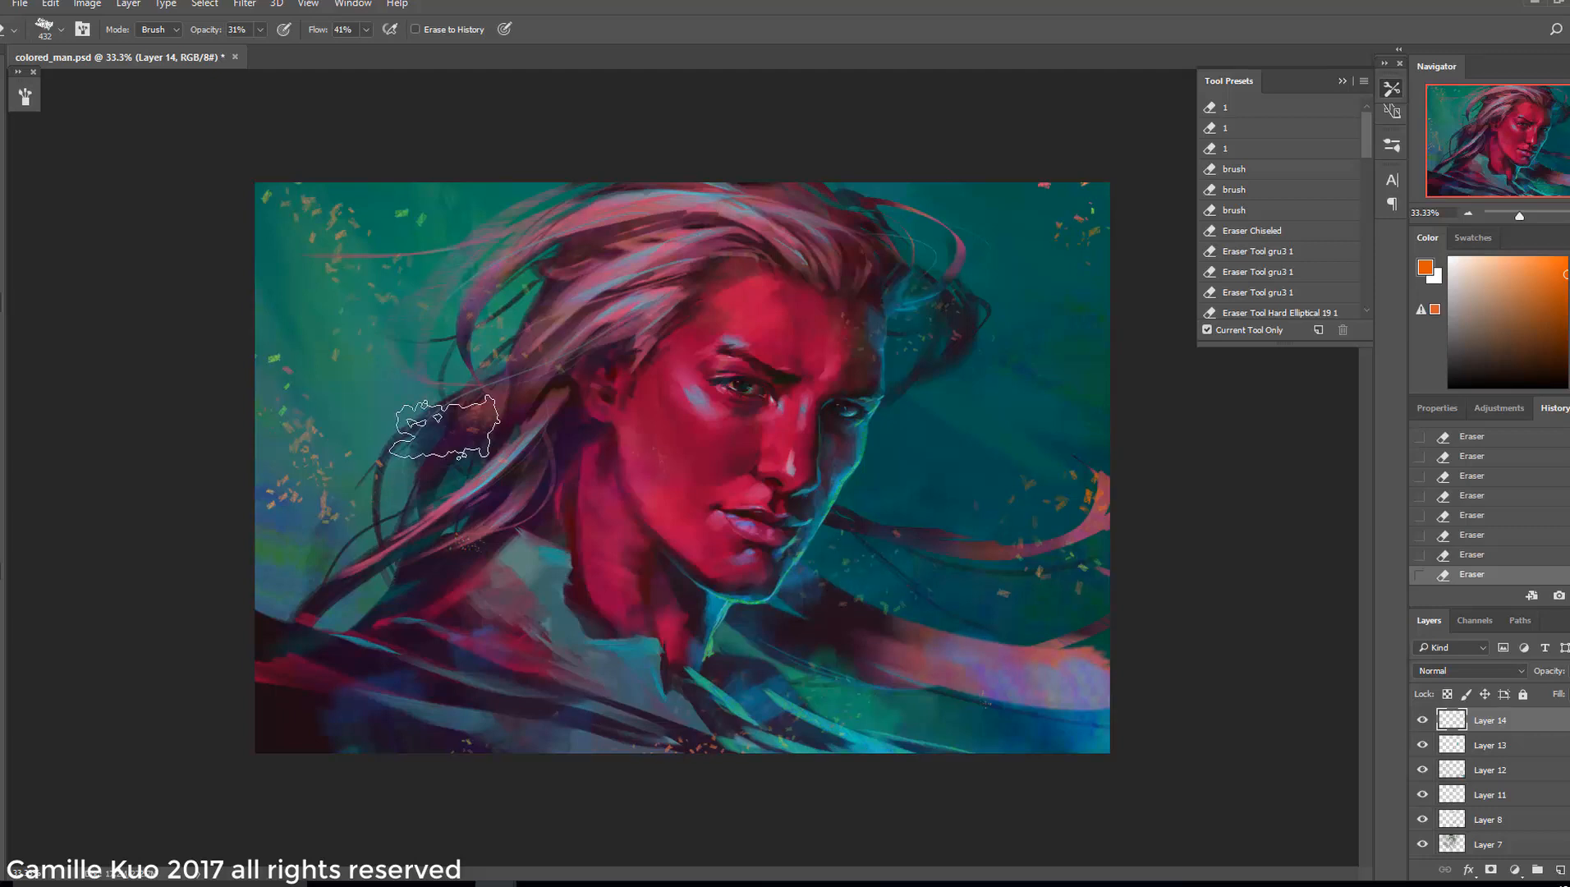
Clone sampled specks with the Clone Stamp around the far hair strand, over the dark background and onto the face
key("b")
key("s")
right_click(492, 383)
left_click(645, 417)
left_click(1041, 555, "alt")
left_click(1042, 554)
left_click(1055, 562)
left_click(1040, 568, "alt")
left_click(1036, 286)
left_click(1, 301)
left_click(770, 374)
key("s")
Lightly erase specks in the dark background beyond the face and compare the picture with Layer 14 hidden
key("e")
left_click(1002, 459)
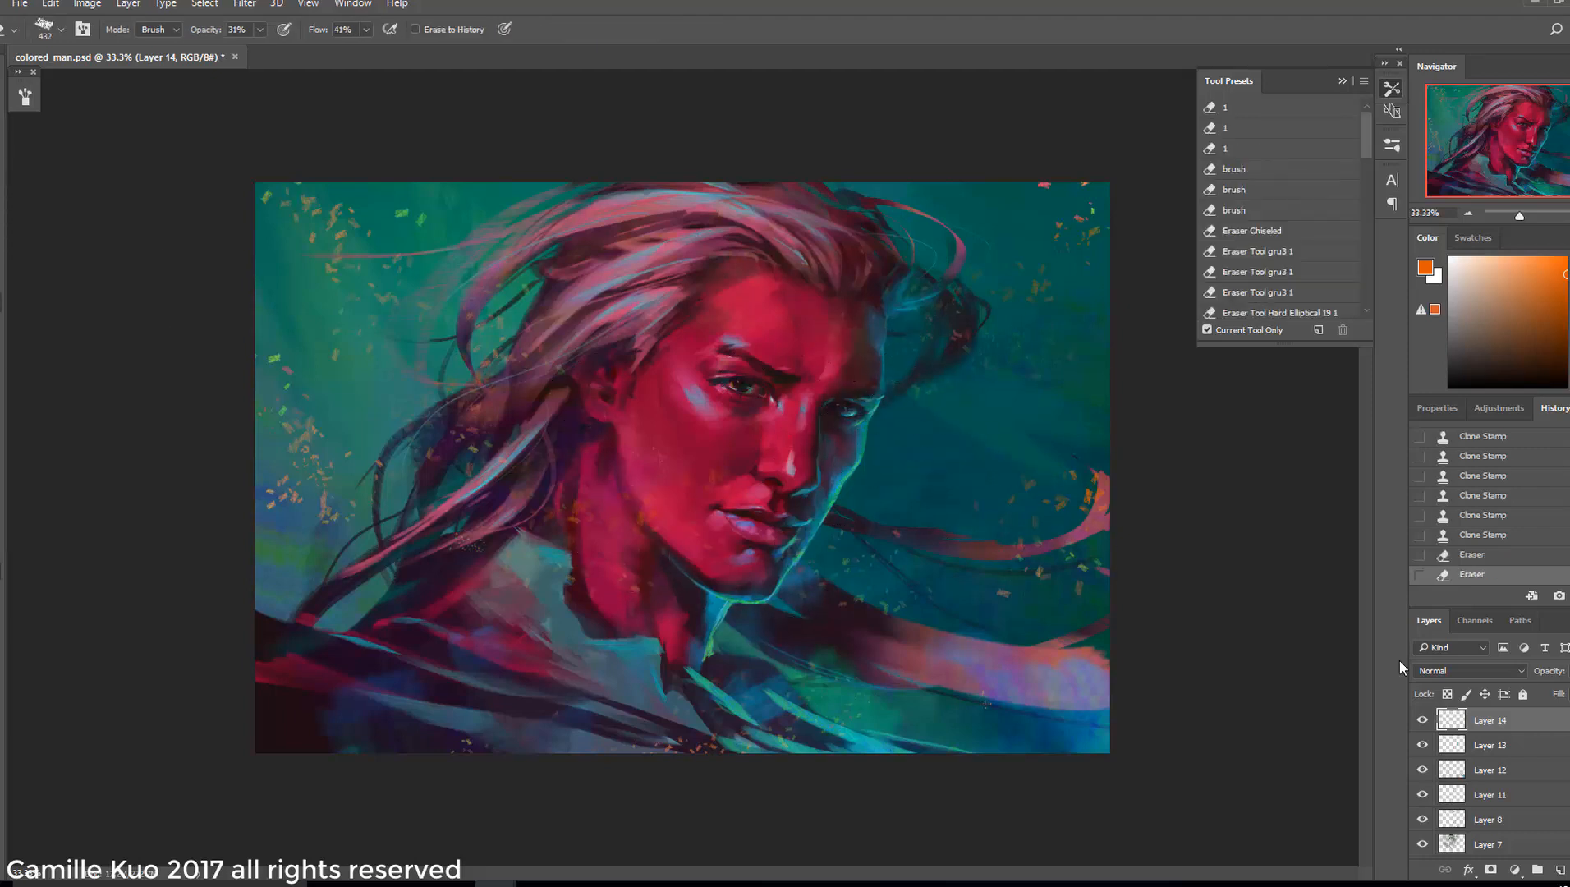
left_click(1422, 720)
left_click(1422, 720)
On Layer 8, paint highlight strands in the hair above the forehead with the tutorial4 brush preset and a sampled hair colour
scroll(1503, 781, "down", 2)
left_click(1526, 821)
scroll(1503, 781, "up", 2)
left_click(1519, 821)
key("b")
right_click(745, 339)
left_click_drag(1366, 124, 1374, 323)
left_click(1238, 247)
right_click(868, 283)
left_click(761, 208, "alt")
left_click_drag(752, 209, 805, 238)
left_click_drag(799, 219, 844, 257)
Resize the brush, check its Transfer setting, and add thin blue strands to the hair above the forehead
right_click(839, 228)
right_click(879, 258)
left_click_drag(1013, 306, 1003, 305)
left_click(61, 30)
left_click(61, 30)
left_click(25, 96)
left_click(82, 245)
right_click(868, 263)
left_click_drag(847, 255, 825, 233)
right_click(804, 233)
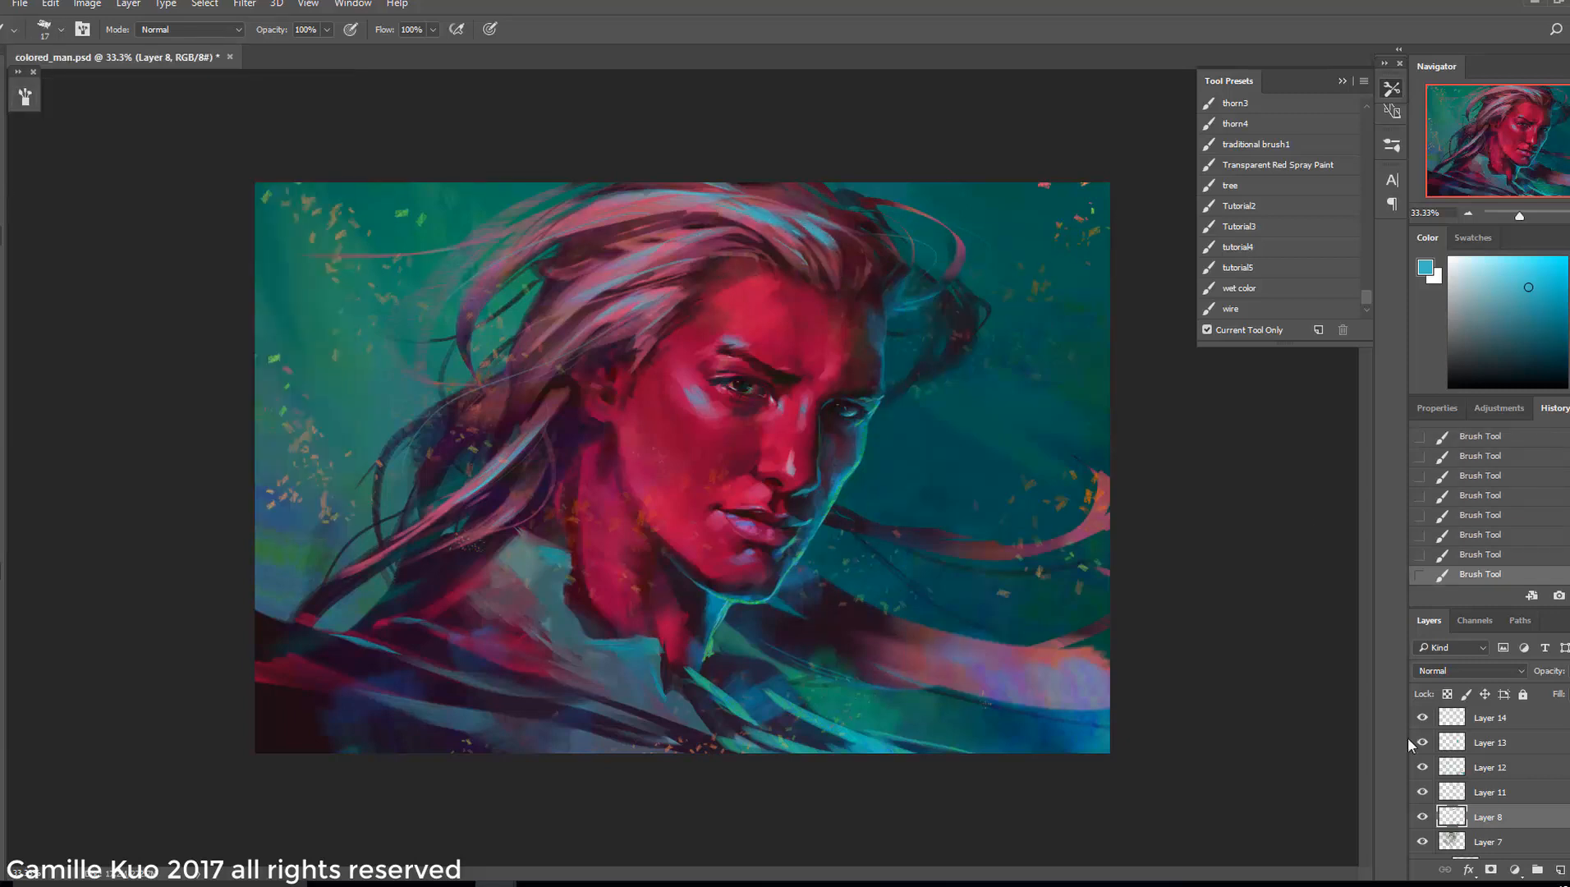
Add a new layer above Layer 14 in Color Dodge mode and prepare a soft round brush in orange
left_click(1563, 719)
left_click(1469, 670)
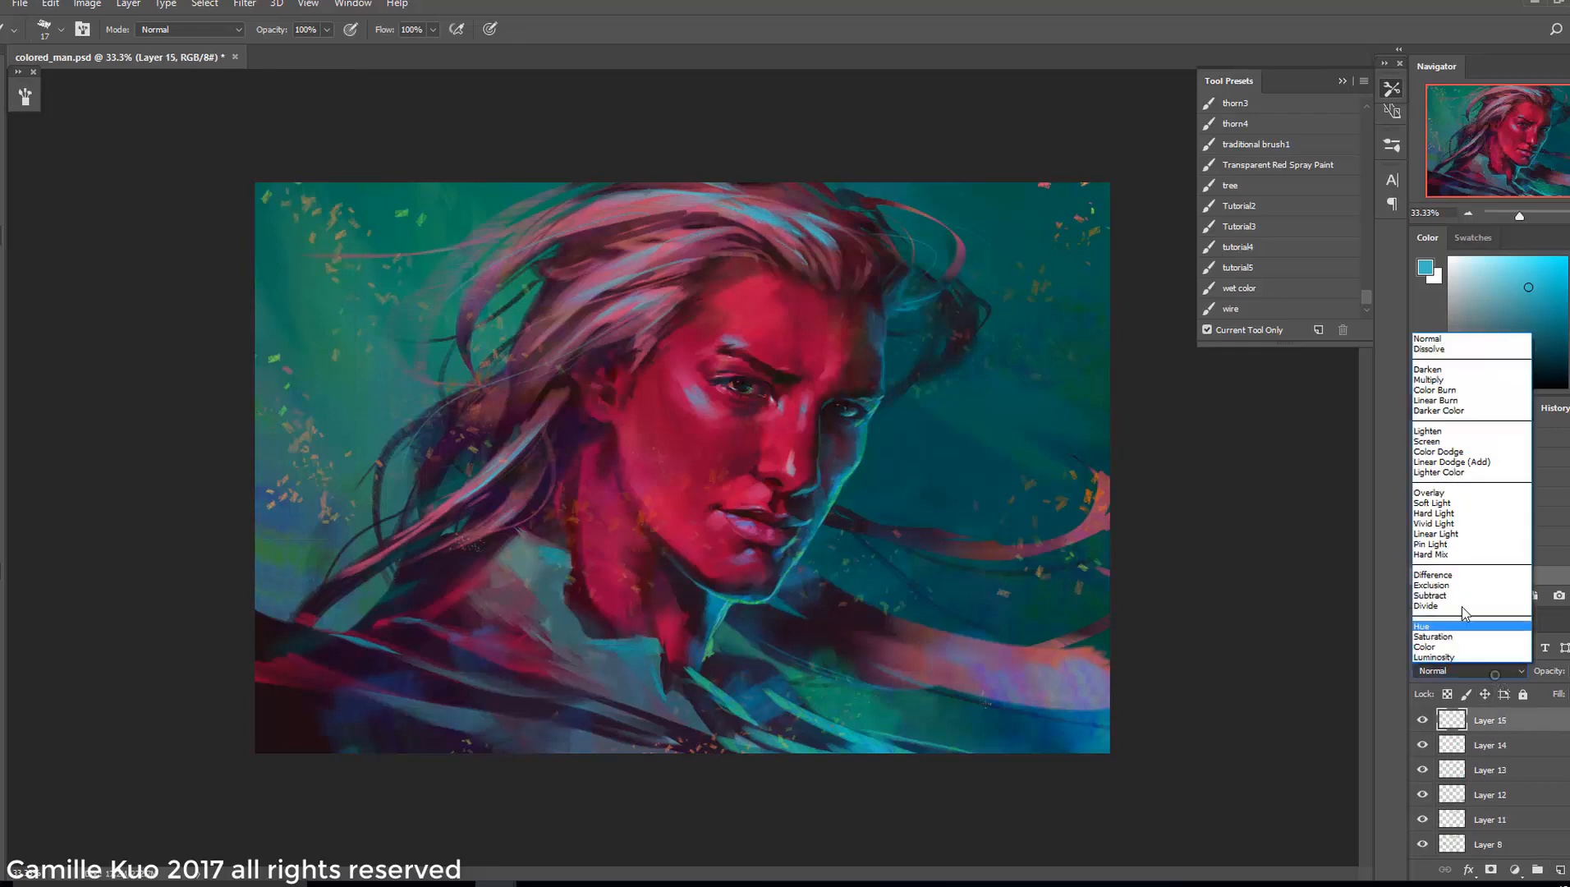
left_click(1446, 457)
right_click(882, 454)
left_click_drag(885, 449, 972, 457)
left_click(1548, 311)
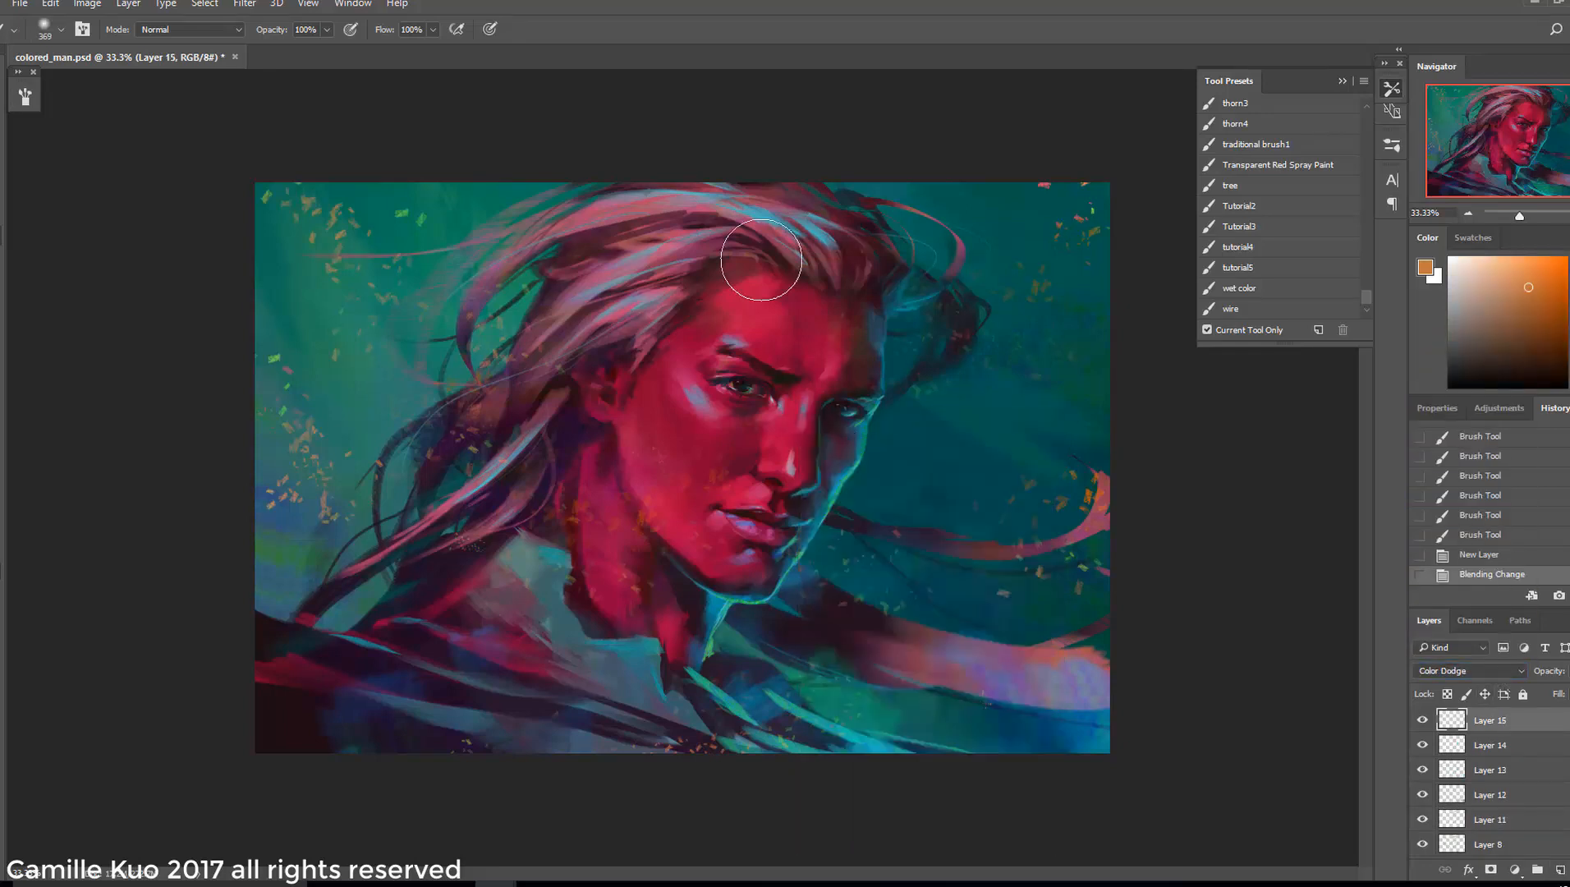
Brush a soft orange glow over the hair and forehead on Layer 15, enlarging the brush to 1811 px and undoing unwanted strokes
left_click_drag(788, 239, 714, 353)
key("ctrl+minus")
key("ctrl+z")
right_click(772, 421)
left_click_drag(934, 450, 940, 450)
left_click_drag(764, 295, 715, 279)
right_click(659, 403)
left_click_drag(825, 431, 833, 432)
double_click(695, 258)
key("ctrl+z")
key("ctrl+z")
Compare the picture with Layer 15 and Layer 7 each hidden, and return to Layer 15
left_click(1423, 720)
left_click(1492, 826)
left_click(1501, 843)
scroll(1506, 830, "down", 2)
left_click(1508, 818)
left_click(1422, 813)
left_click(1422, 813)
scroll(1457, 801, "up", 3)
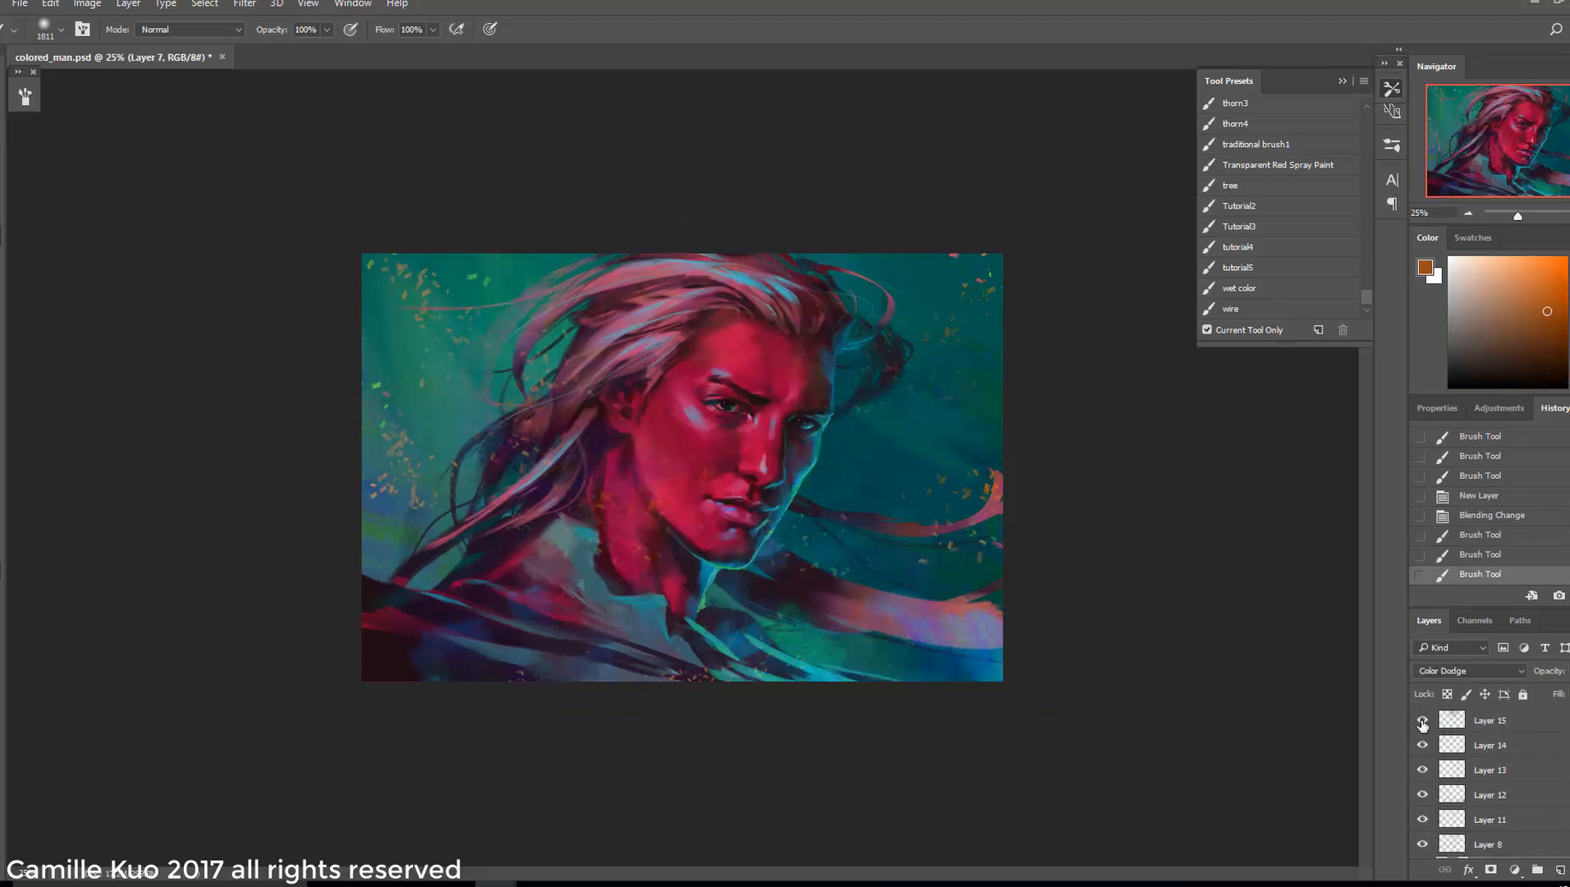
left_click(1422, 720)
left_click(1490, 720)
Try a purple glow across the near cheek and nose on Layer 15 with a smaller soft brush, and undo it
right_click(786, 436)
left_click_drag(974, 478, 963, 479)
key("Return")
left_click(1568, 292)
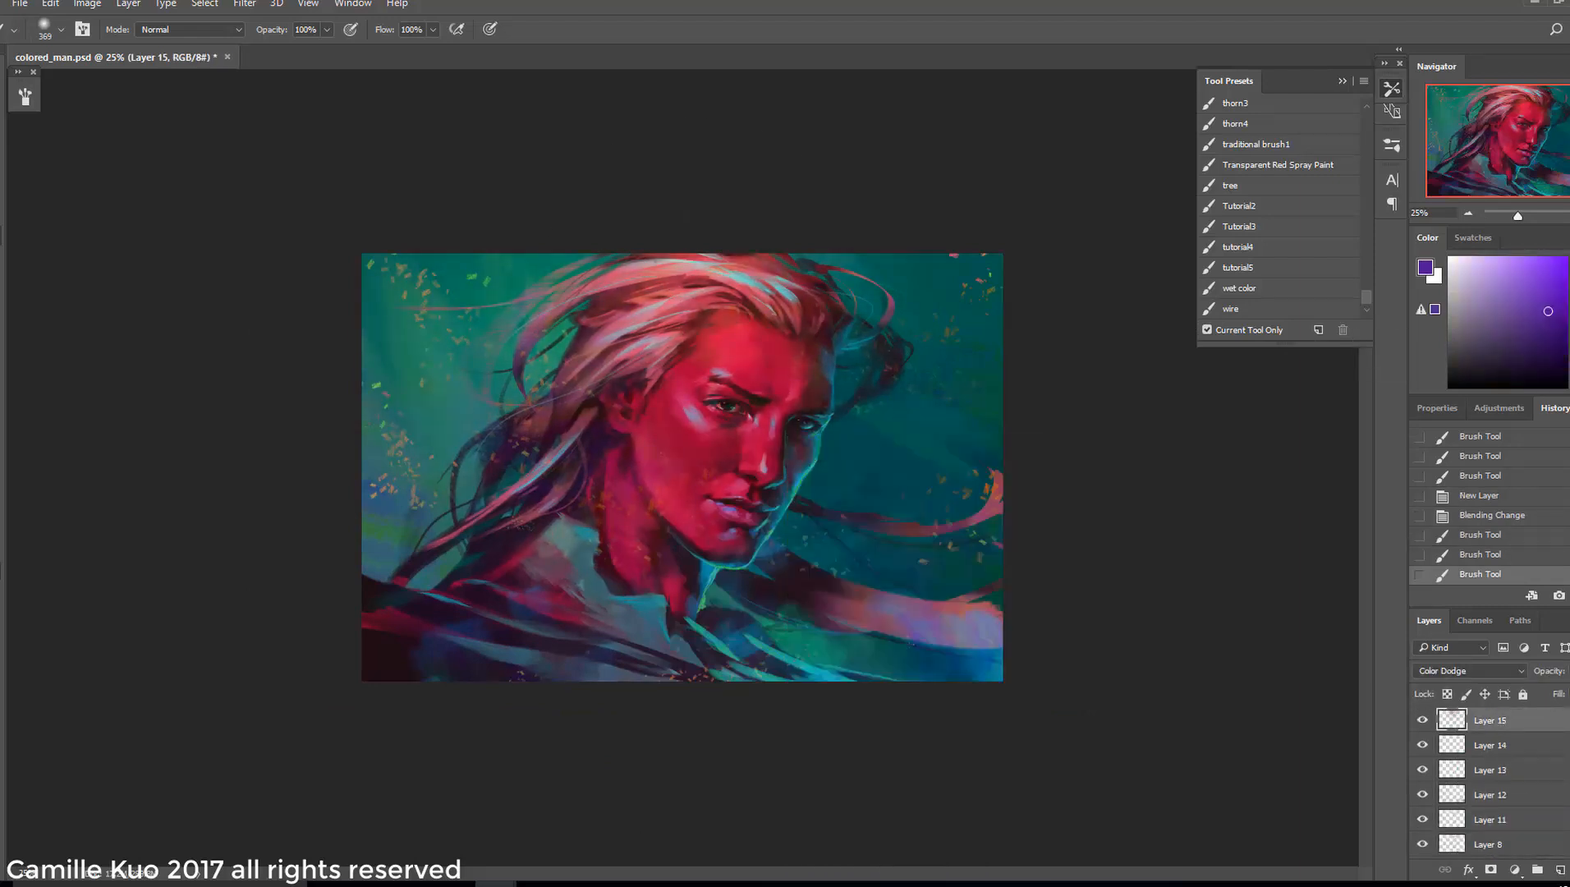
left_click_drag(675, 408, 773, 437)
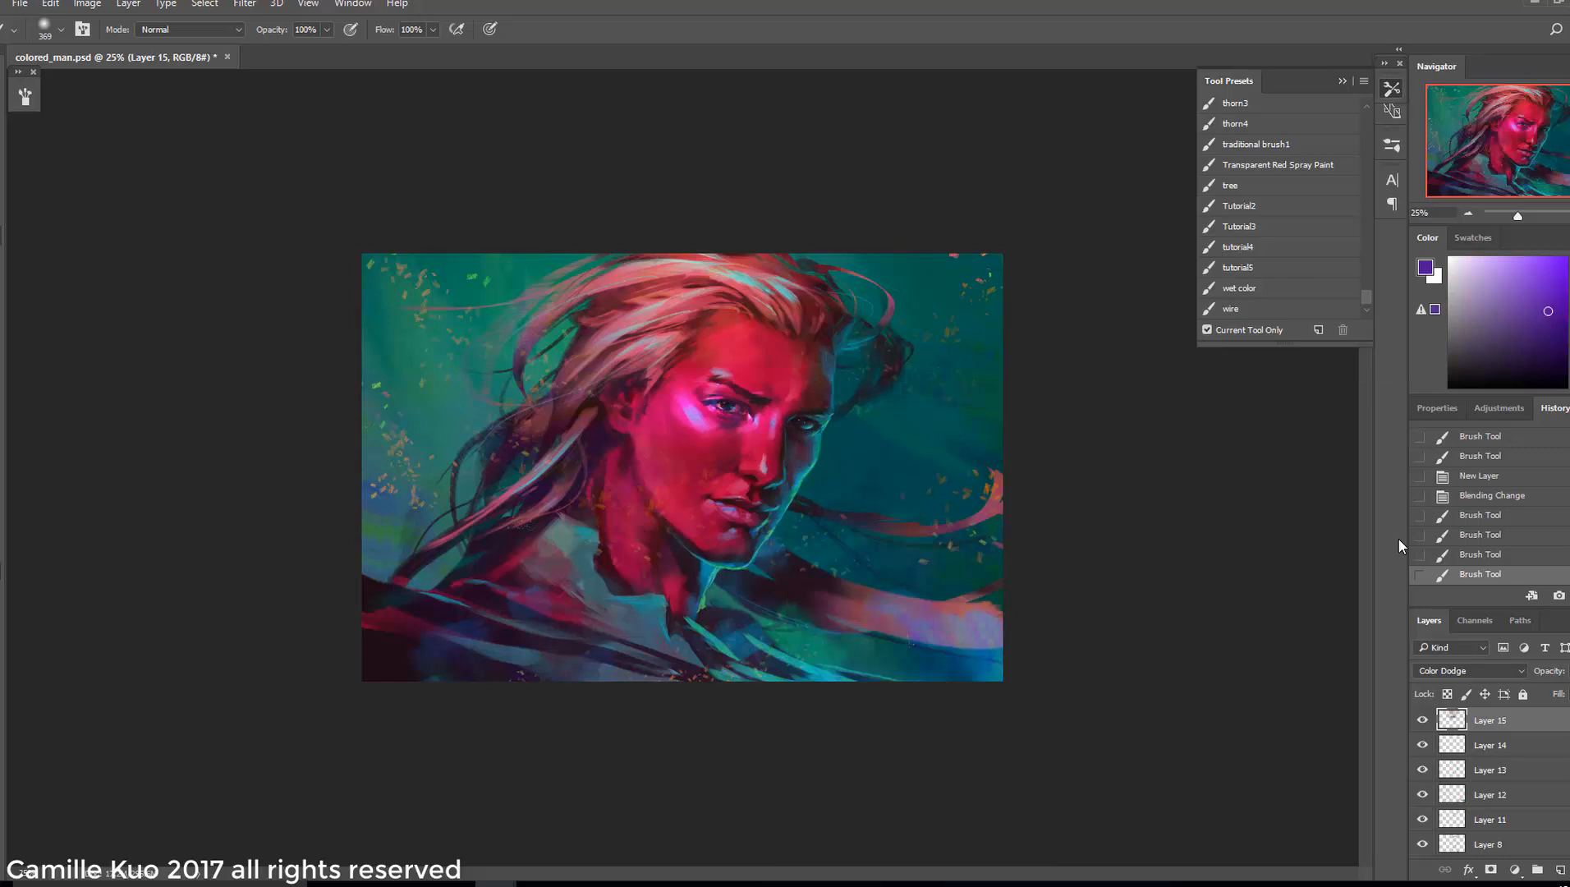
key("ctrl+z")
Try a cyan glow across the near cheek and nose, and undo the stroke
left_click(1566, 324)
left_click_drag(680, 410, 897, 466)
key("ctrl+z")
left_click(1568, 336)
key("ctrl+z")
key("ctrl+z")
Try teal glow strokes beside the far edge of the face with a larger soft brush, undoing each one
right_click(868, 438)
left_click_drag(1024, 483, 1052, 482)
key("ctrl+z")
mouse_move(833, 427)
left_mouse_down()
mouse_move(883, 459)
mouse_move(853, 484)
left_mouse_up()
left_click(1567, 326)
key("ctrl+alt+z")
left_click_drag(849, 427, 857, 484)
key("ctrl+z")
Brush a teal glow along the face's far edge, jaw and neck on Layer 15 with smaller and larger soft brushes
right_click(855, 478)
left_click_drag(1038, 523, 1011, 523)
left_click_drag(836, 439, 821, 480)
left_click_drag(842, 382, 844, 415)
right_click(868, 497)
left_click_drag(1024, 481, 1052, 481)
left_click_drag(825, 534, 788, 600)
mouse_move(793, 574)
left_mouse_down()
mouse_move(830, 509)
mouse_move(743, 598)
left_mouse_up()
Add a Levels adjustment layer above Layer 15 and set its white input level to 215
left_click(1515, 869)
left_click(1535, 603)
mouse_move(1569, 582)
left_mouse_down()
mouse_move(1549, 561)
mouse_move(1565, 558)
left_mouse_up()
Mask the Levels brightening off the top hair and the background behind the head with large soft black brushes up to 2165 px
right_click(860, 497)
left_click_drag(1036, 481, 1040, 482)
mouse_move(727, 332)
left_mouse_down()
mouse_move(709, 319)
mouse_move(739, 318)
left_mouse_up()
right_click(884, 439)
left_click_drag(1031, 472, 1051, 472)
right_click(535, 486)
left_click_drag(713, 482, 720, 482)
left_click_drag(331, 400, 318, 329)
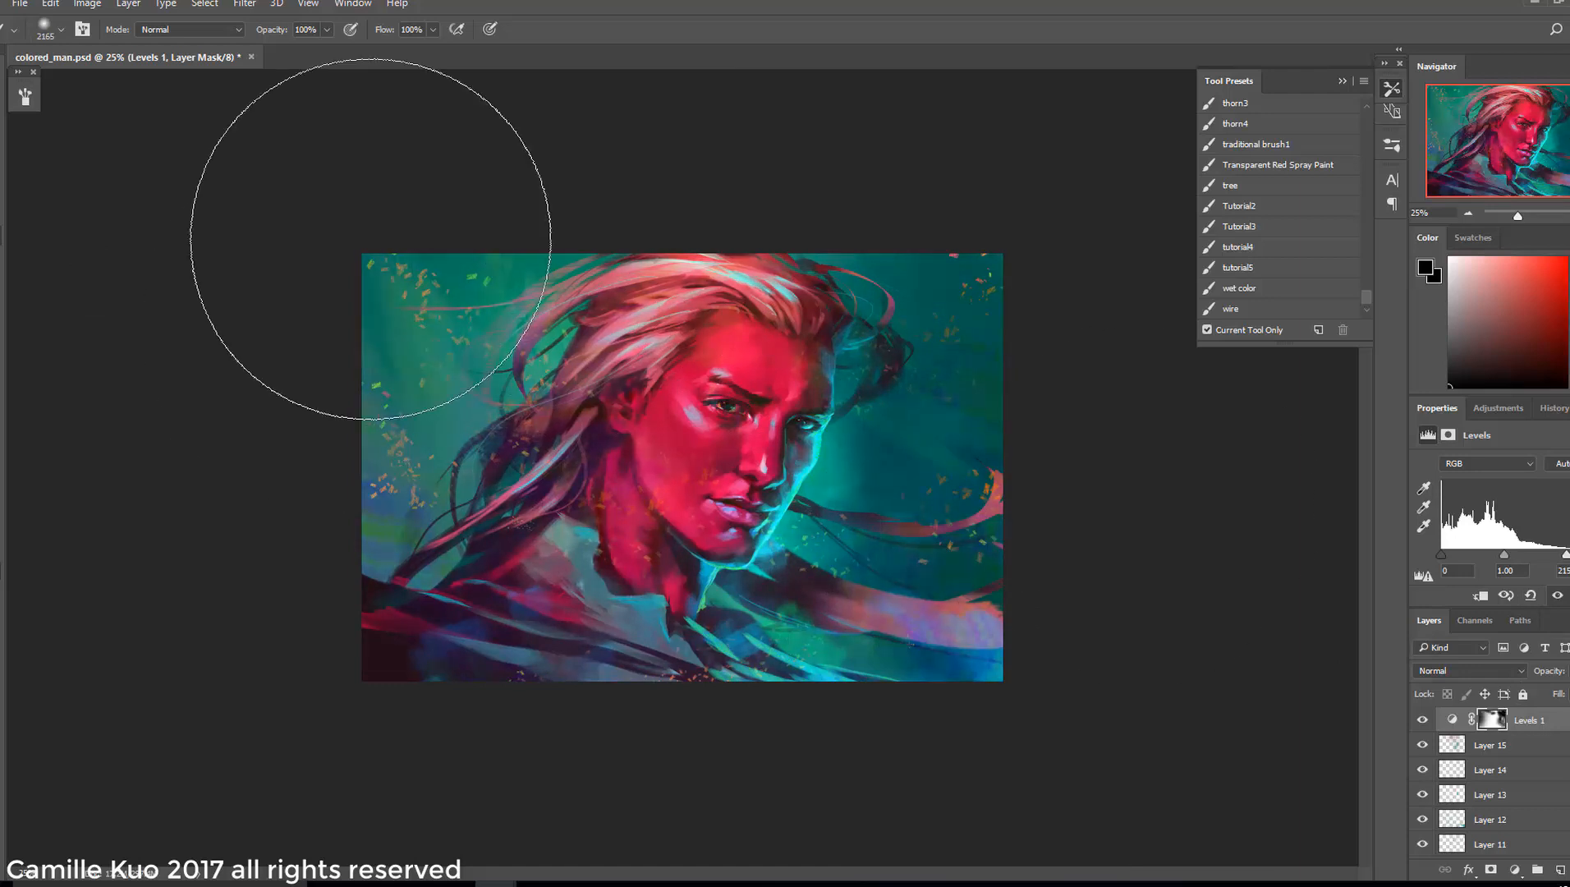
Step back in the history and mask Levels off the face and hair with progressively smaller soft black brushes down to 464 px
left_click(1553, 408)
left_click(1481, 554)
left_click_drag(801, 508, 797, 394)
right_click(790, 397)
left_click(707, 272)
right_click(846, 439)
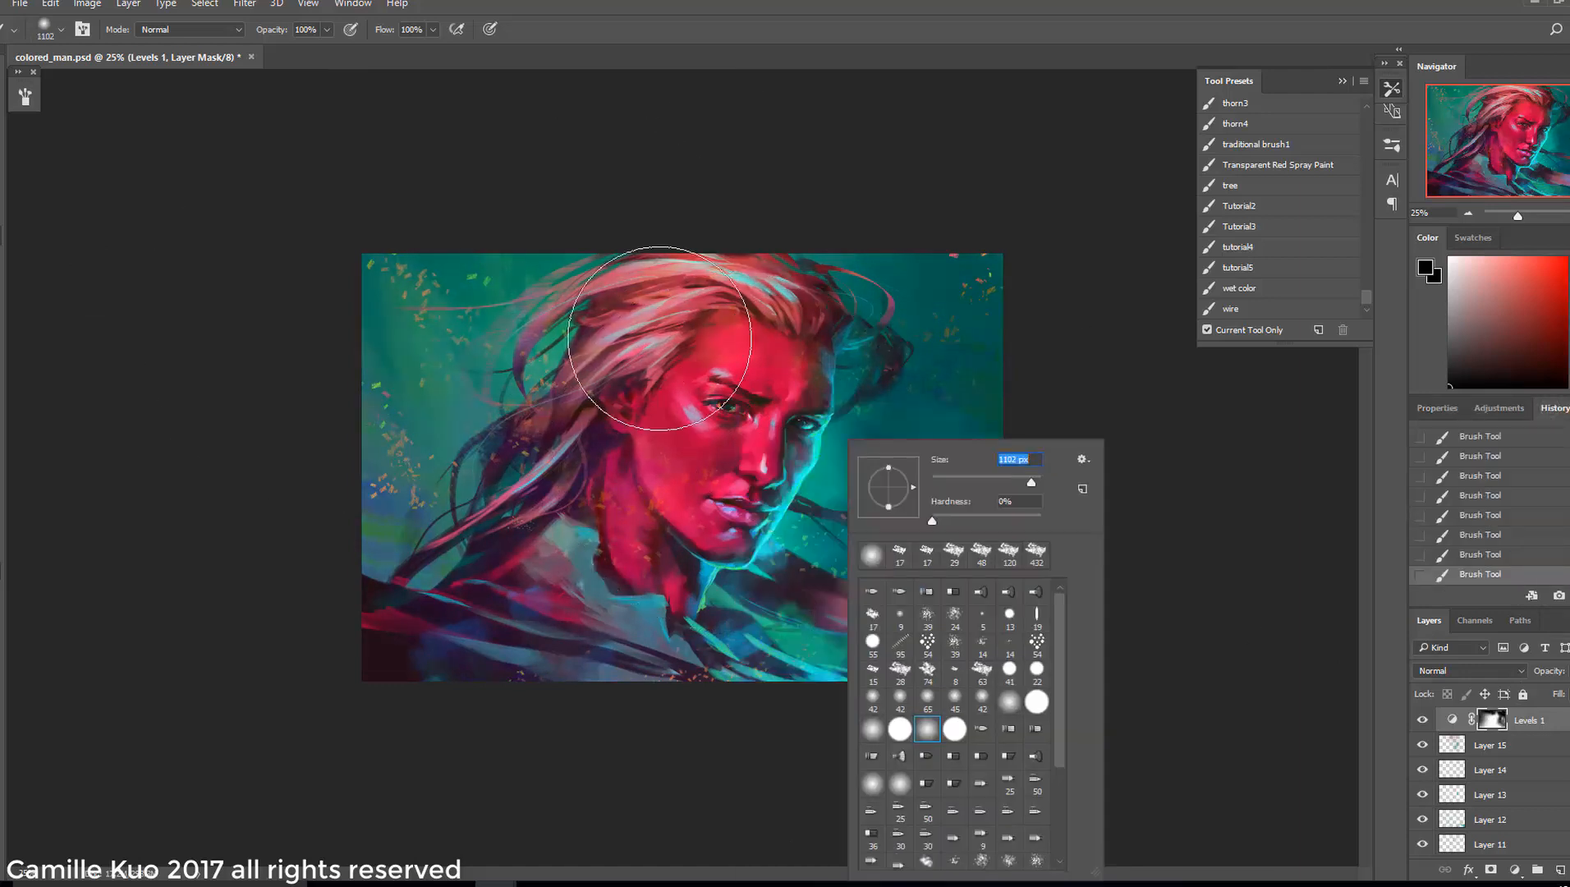
left_click_drag(1031, 482, 1026, 483)
left_click_drag(854, 450, 747, 340)
Compare the picture with the Levels 1 adjustment hidden and shown
left_click(1422, 725)
left_click(1422, 726)
left_click(1422, 726)
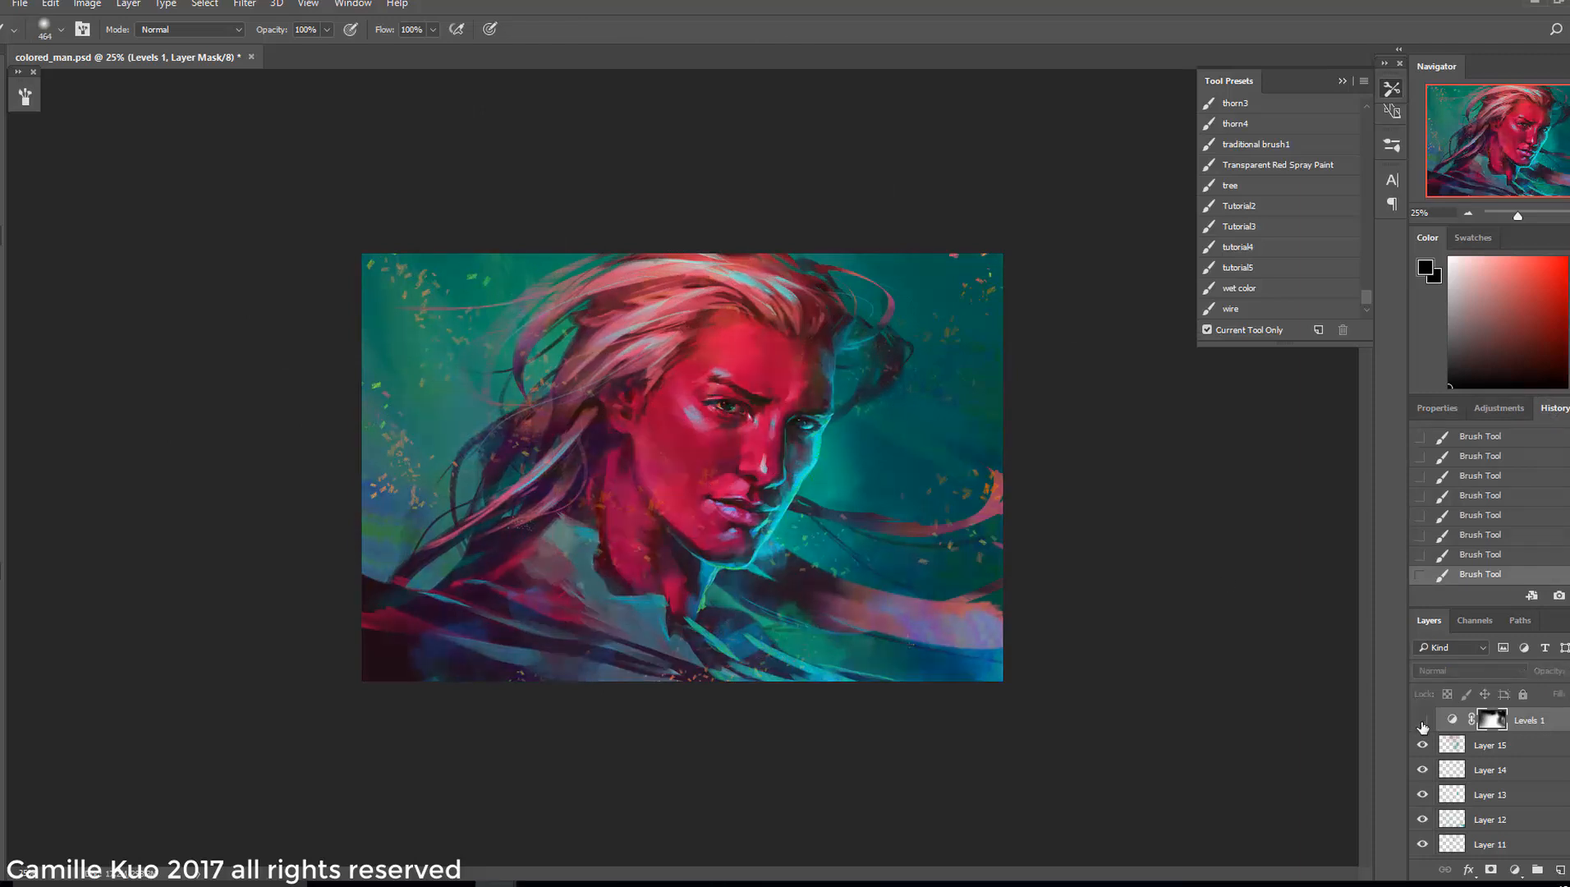
Paint black on the Levels mask over the neck, lower jaw and garment, using a 495 px soft brush
left_click_drag(702, 562, 760, 573)
right_click(808, 558)
left_click_drag(988, 482, 991, 483)
left_click_drag(673, 499, 704, 482)
left_click_drag(651, 634, 698, 665)
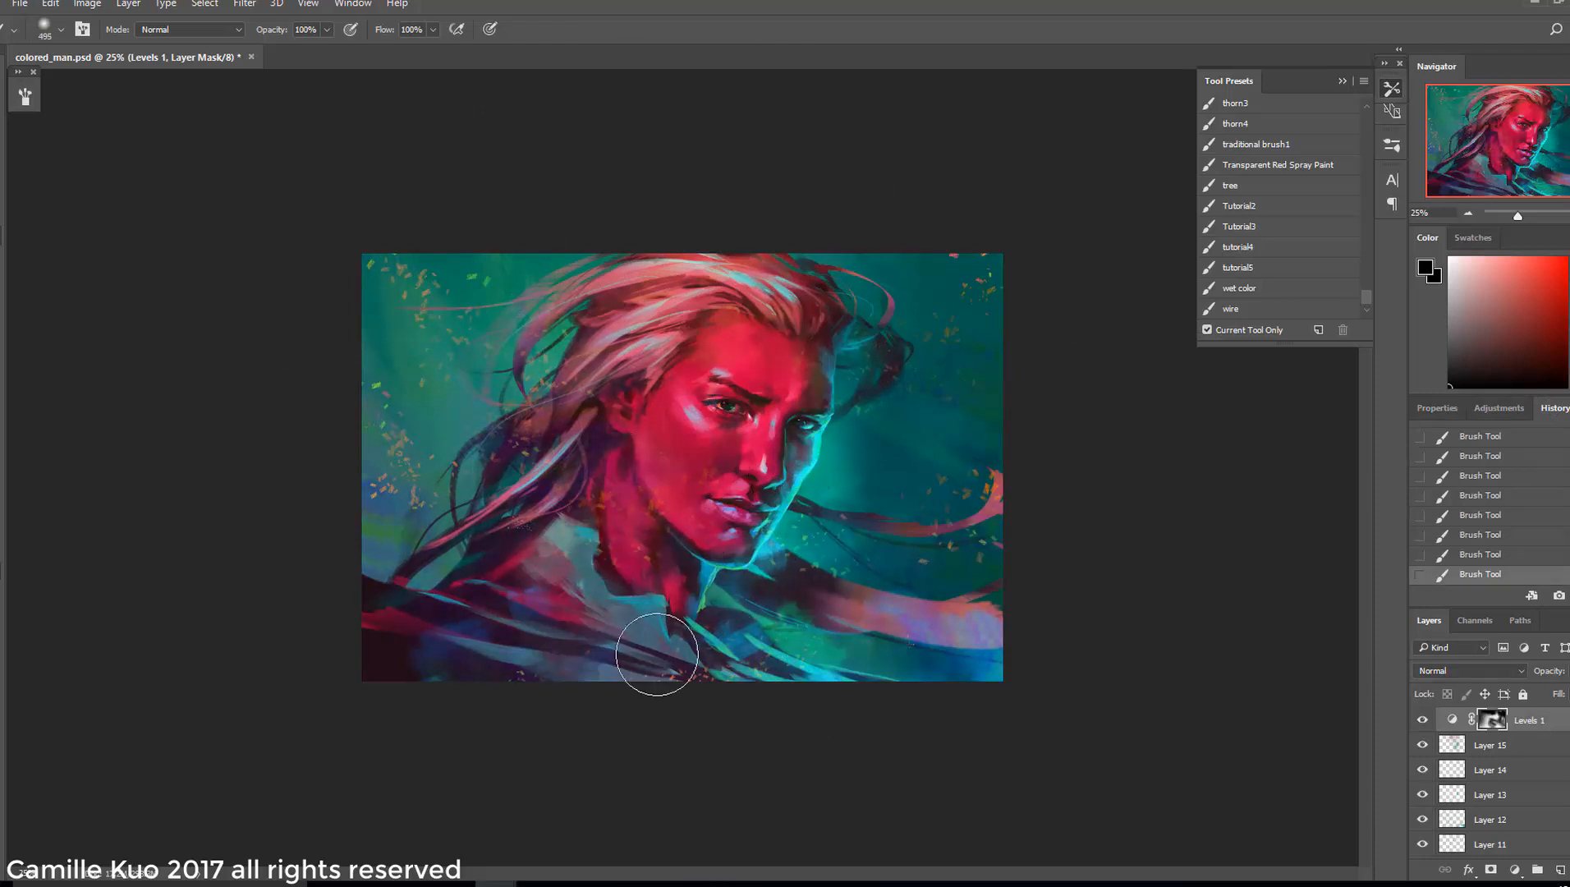
Mask the Levels brightening off the garment's lower edge and adjust the opacity of the Levels 1 layer
left_click_drag(963, 676, 912, 675)
left_click_drag(870, 677, 804, 677)
left_click(1489, 744)
left_click(1493, 721)
left_click(1489, 744)
left_click(1568, 671)
left_click_drag(1568, 692, 1566, 694)
left_click(1545, 720)
left_click(1467, 214)
left_click(1566, 215)
Add a new layer above Levels 1 and set up a small textured brush for painting on it
left_click(1559, 869)
right_click(938, 566)
left_click(991, 557)
left_click(24, 98)
right_click(925, 566)
left_click_drag(1016, 483, 1022, 483)
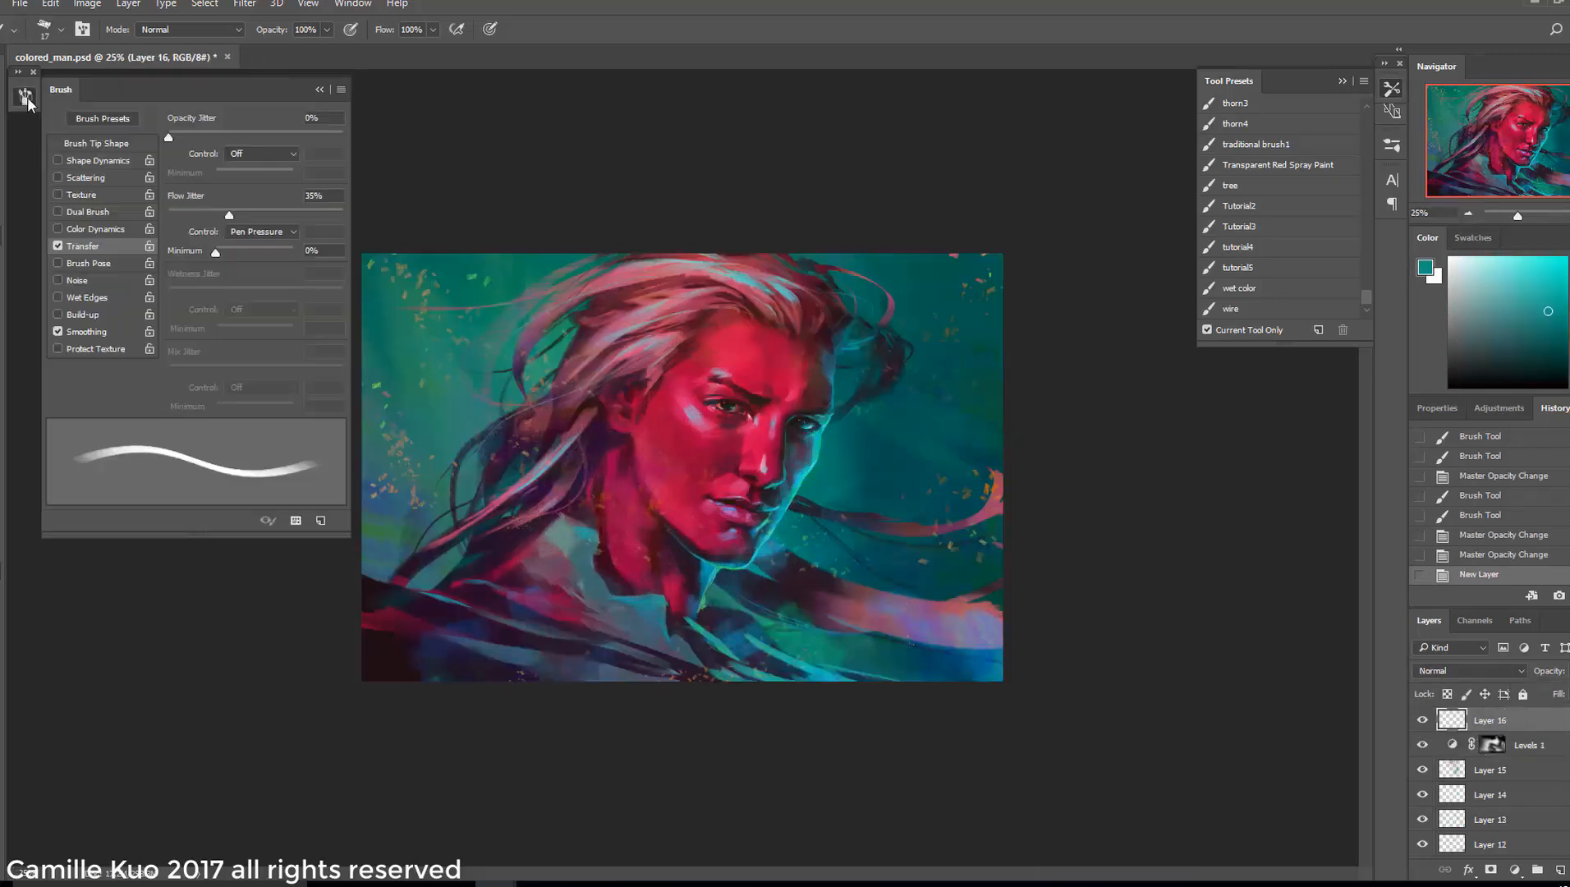
Paint sampled-colour strokes over the trailing cloth right of the neck on Layer 16, adjusting the brush size
left_click(756, 361, "alt")
left_click_drag(850, 550, 875, 566)
key("ctrl+z")
right_click(877, 566)
left_click_drag(974, 483, 968, 483)
mouse_move(875, 645)
left_mouse_down()
mouse_move(903, 657)
mouse_move(951, 639)
left_mouse_up()
left_click_drag(955, 606, 949, 642)
mouse_move(972, 604)
left_mouse_down()
mouse_move(980, 640)
mouse_move(1002, 627)
left_mouse_up()
left_click(25, 97)
left_click(1391, 88)
key("ctrl+plus")
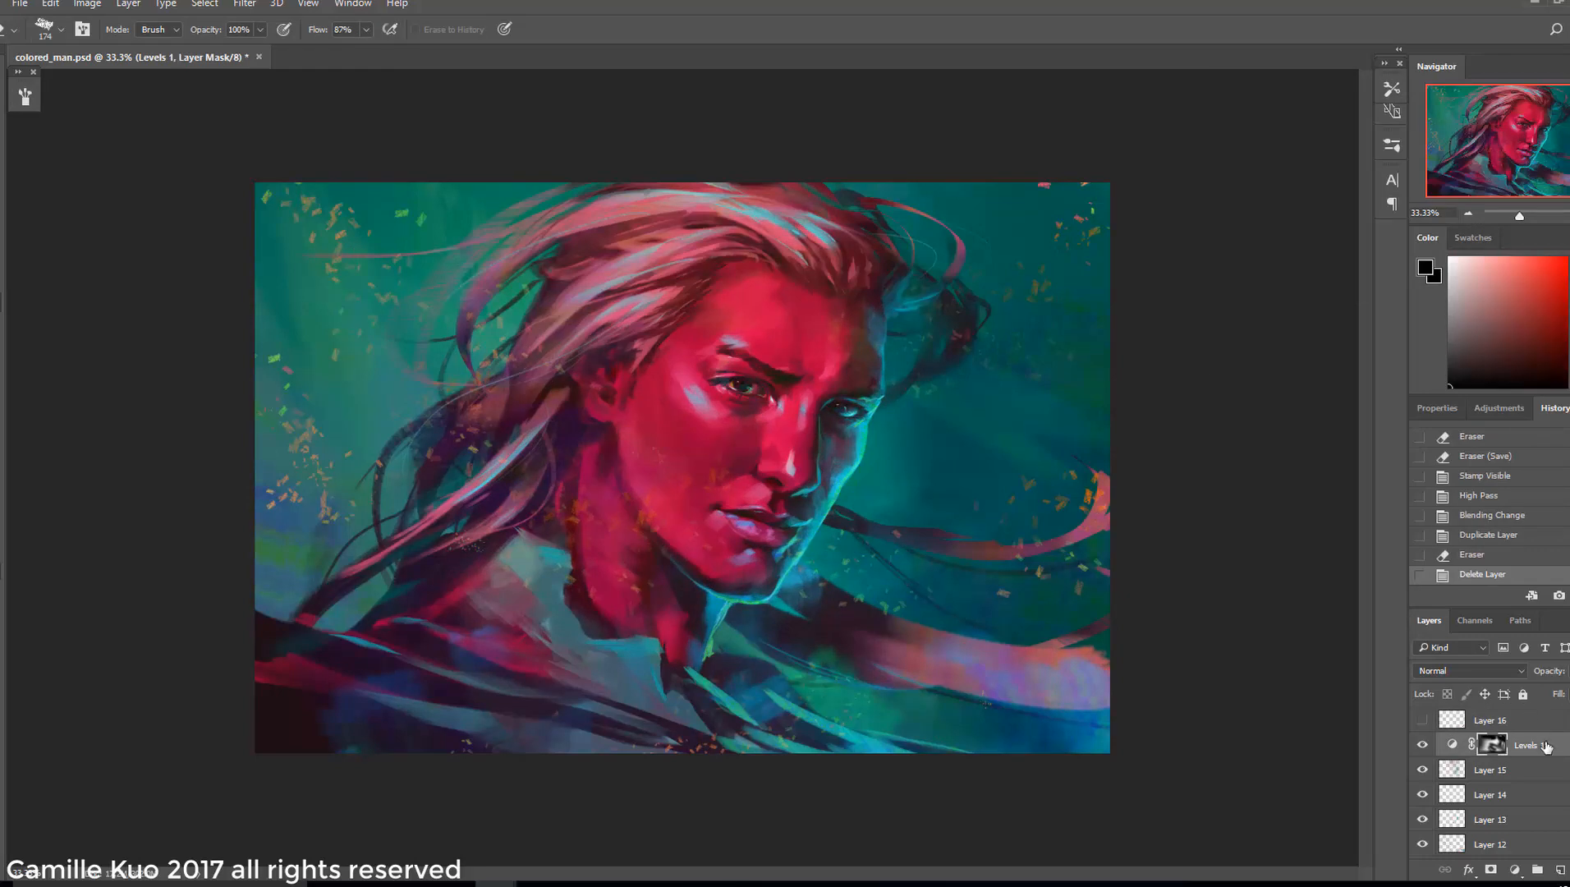
Hide the layers above Layer 10, including Levels 1, to expose the underlying face painting
scroll(1490, 780, "down", 5)
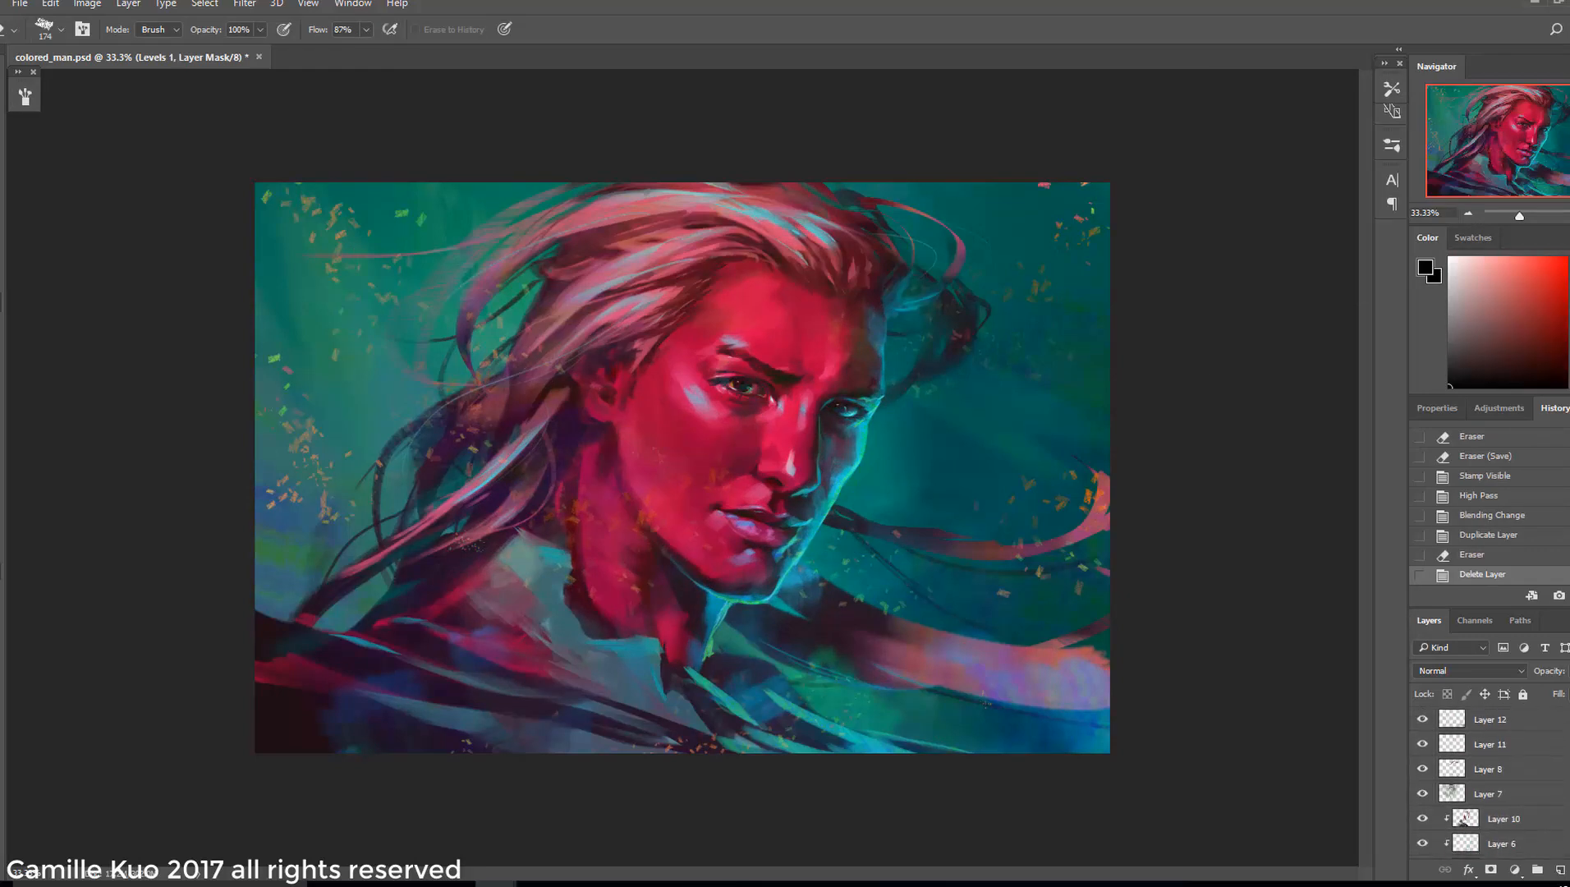
scroll(1478, 780, "down", 4)
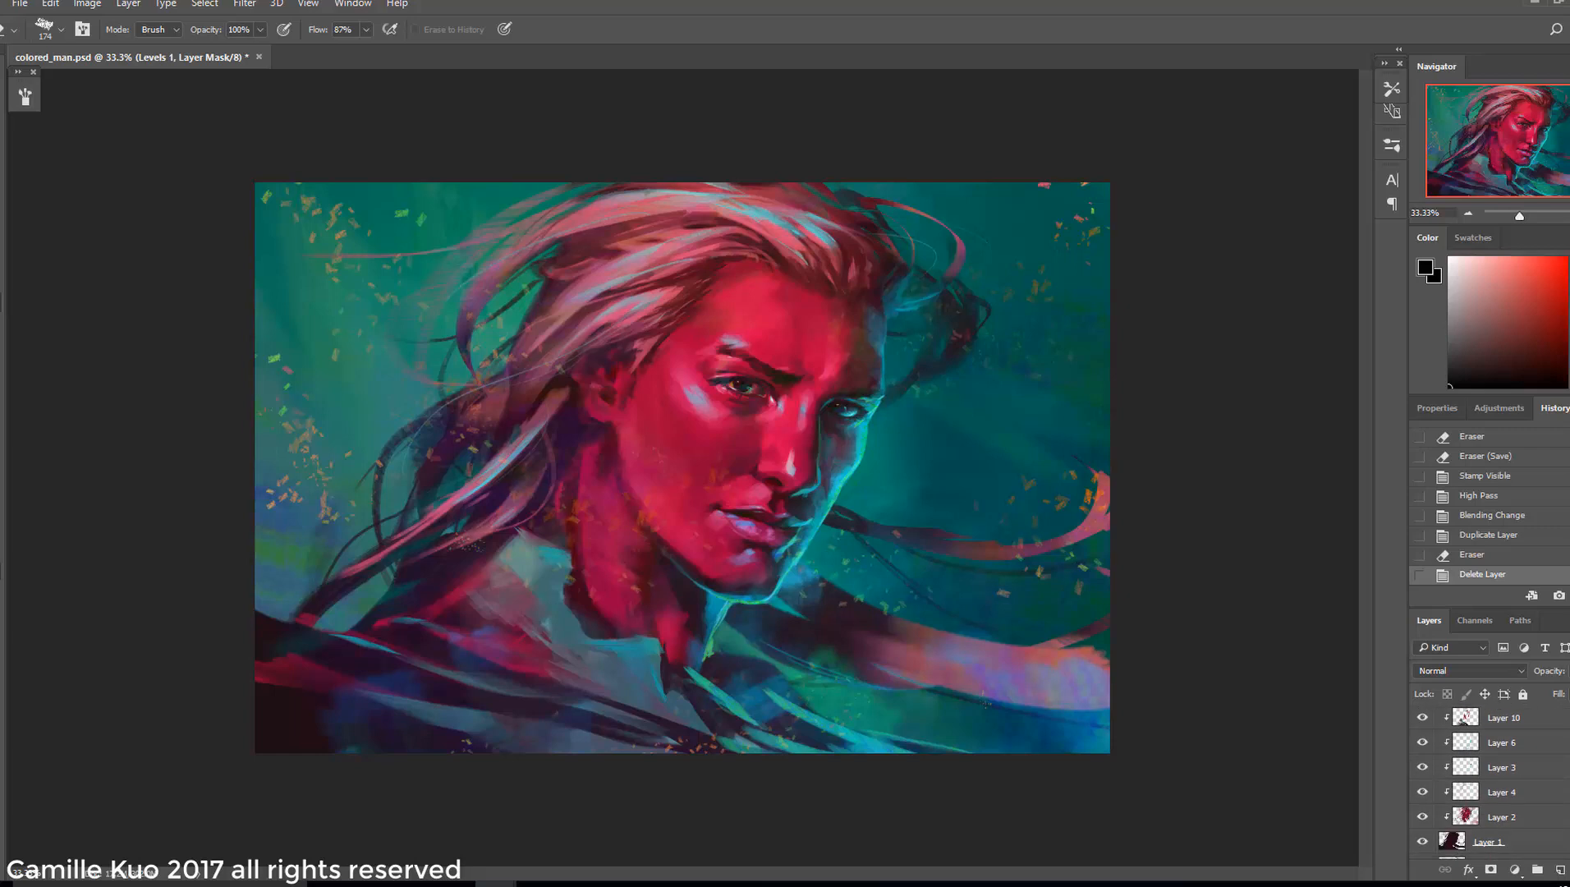
left_click(1421, 720)
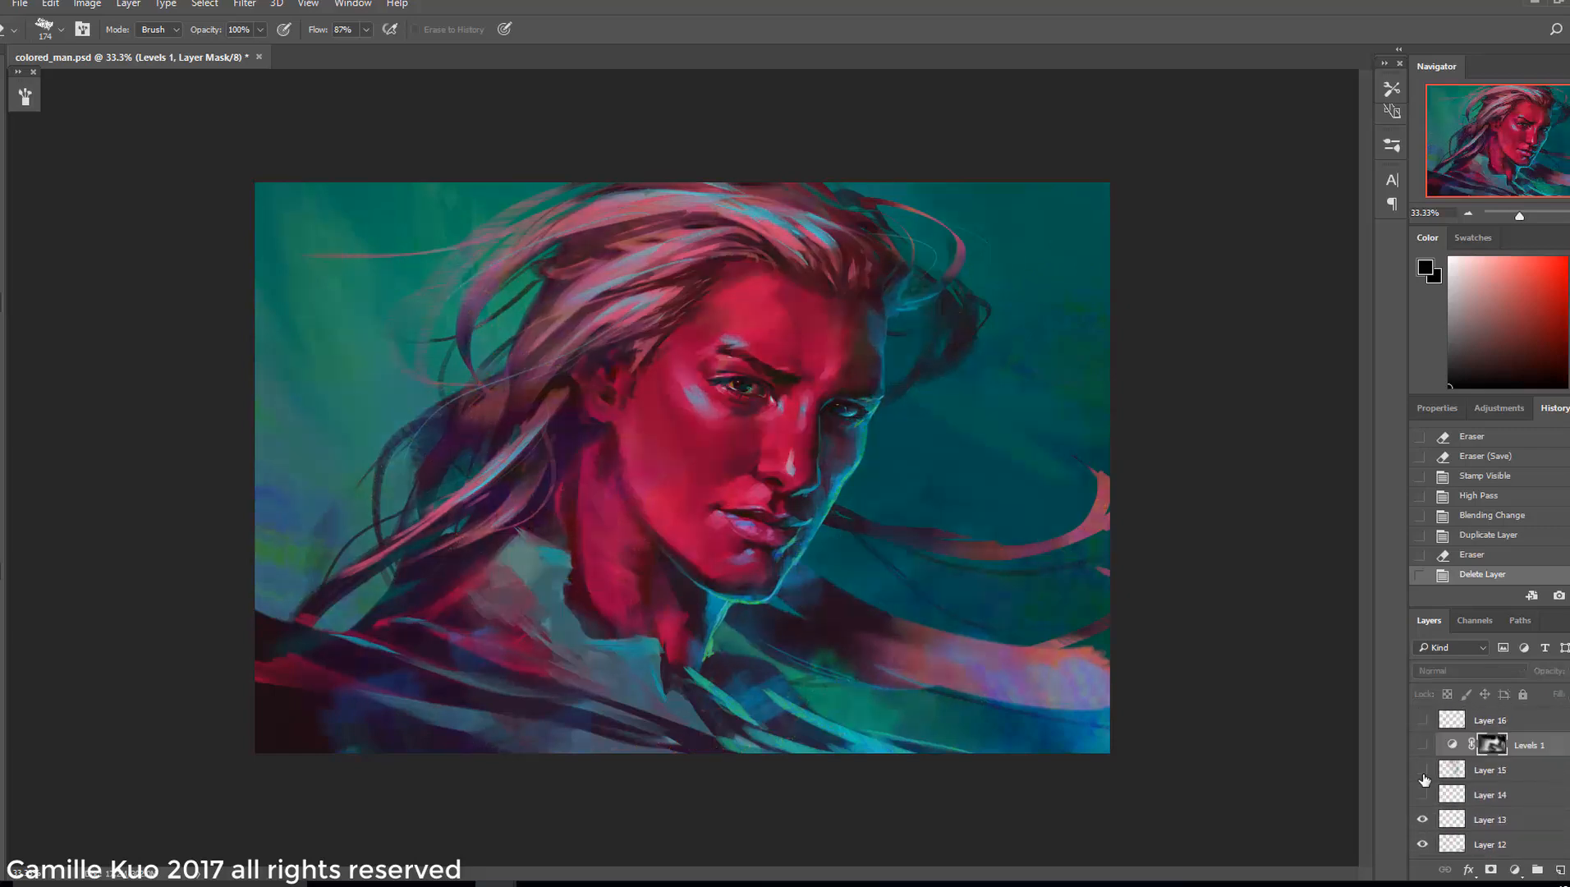
left_click(1422, 745)
left_click(1422, 770)
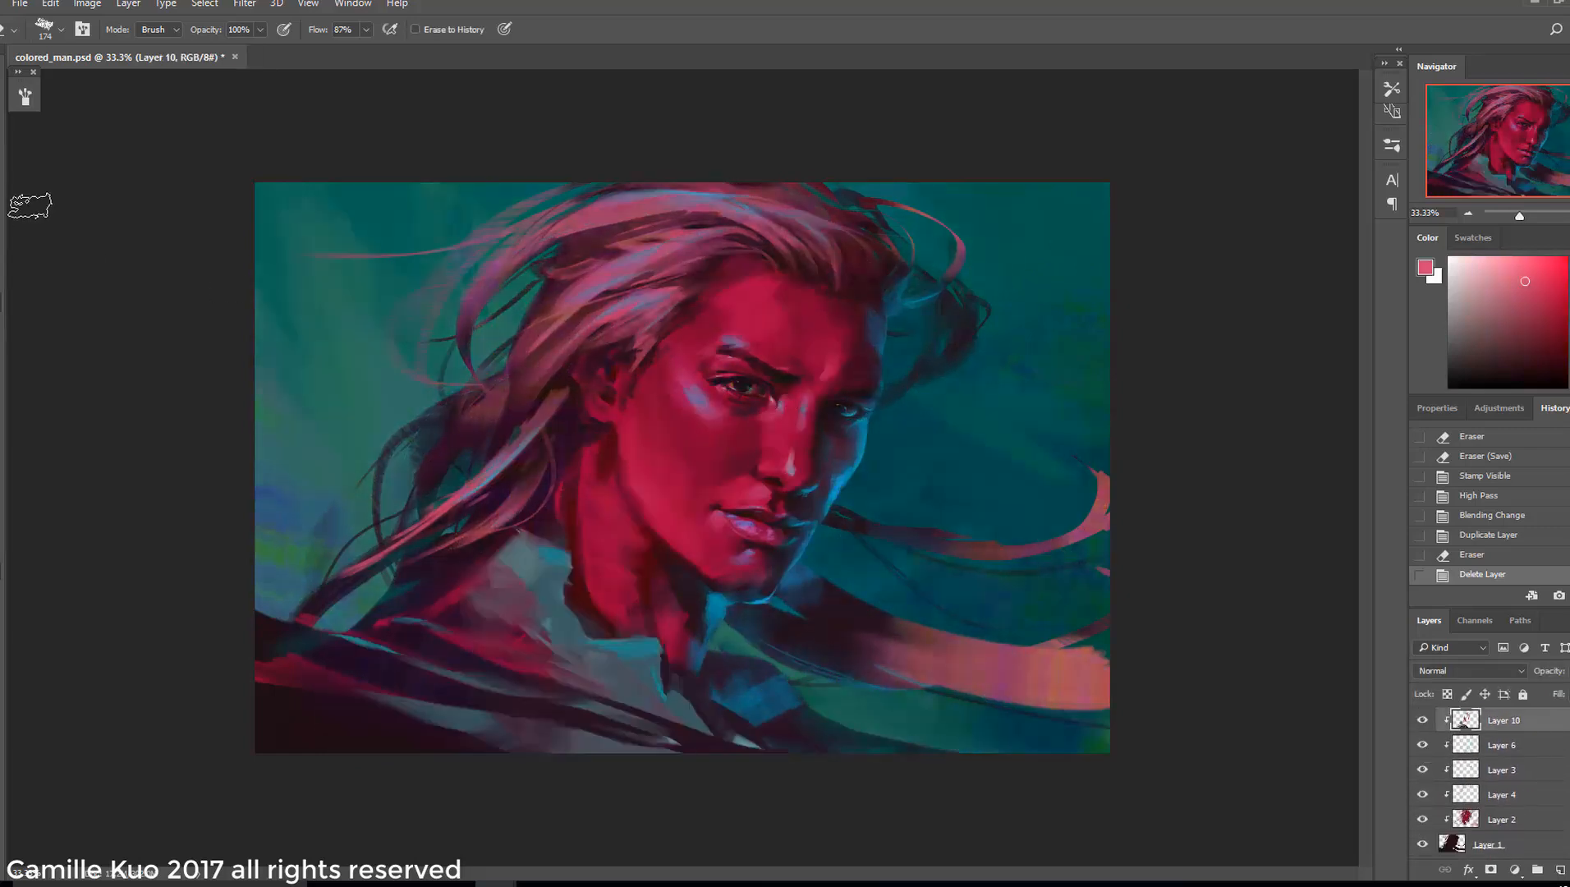
Lasso the highlight on the nose tip on Layer 10, nudge it slightly left and deselect it
key("l")
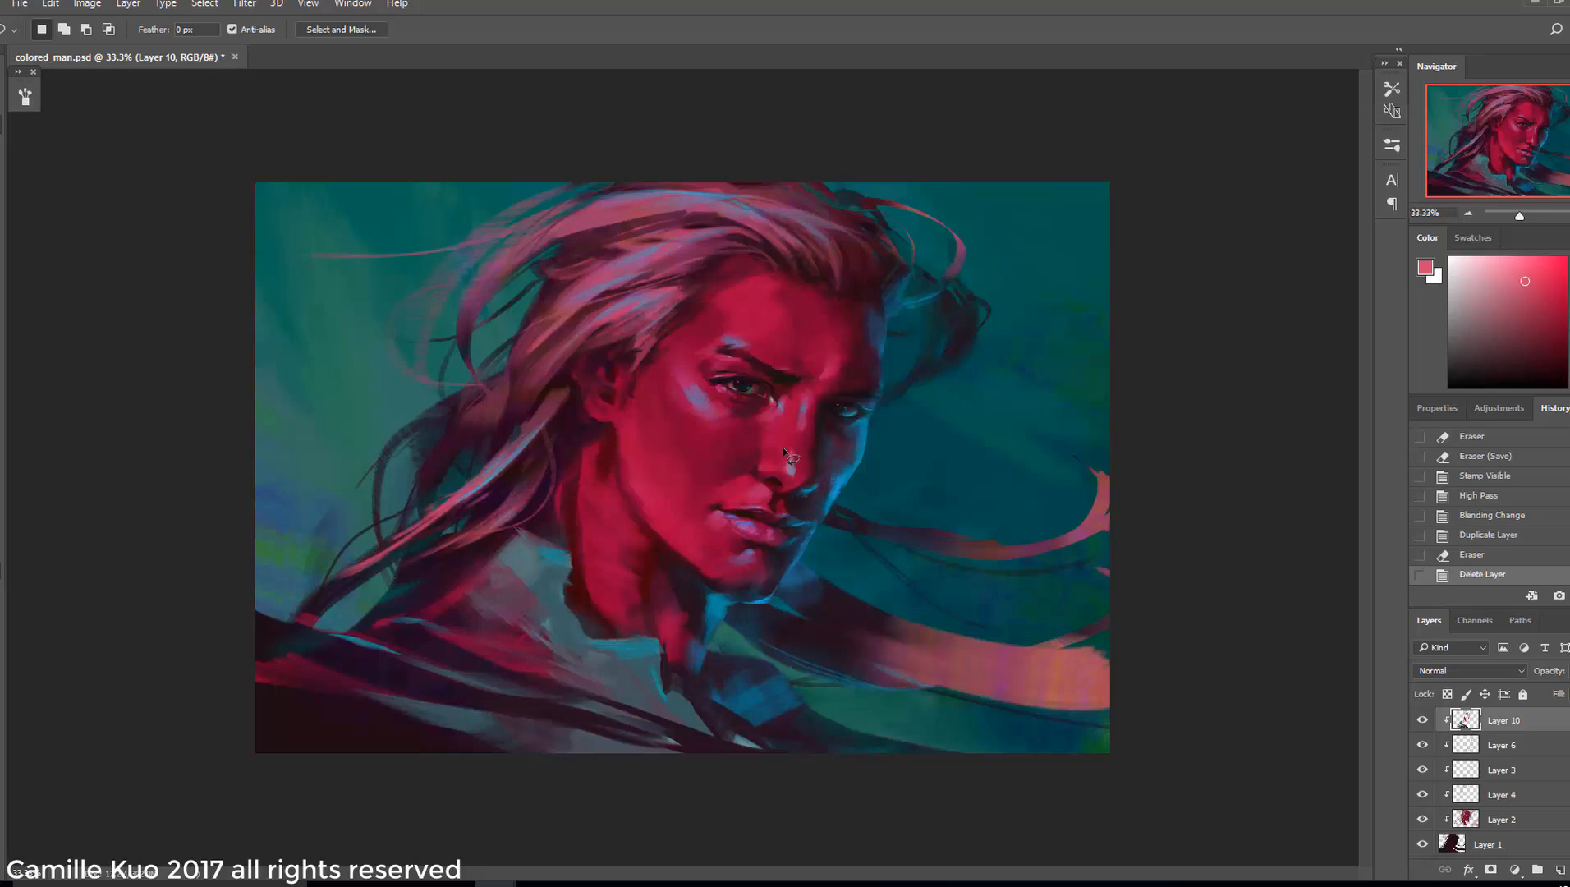
left_click_drag(786, 468, 789, 473)
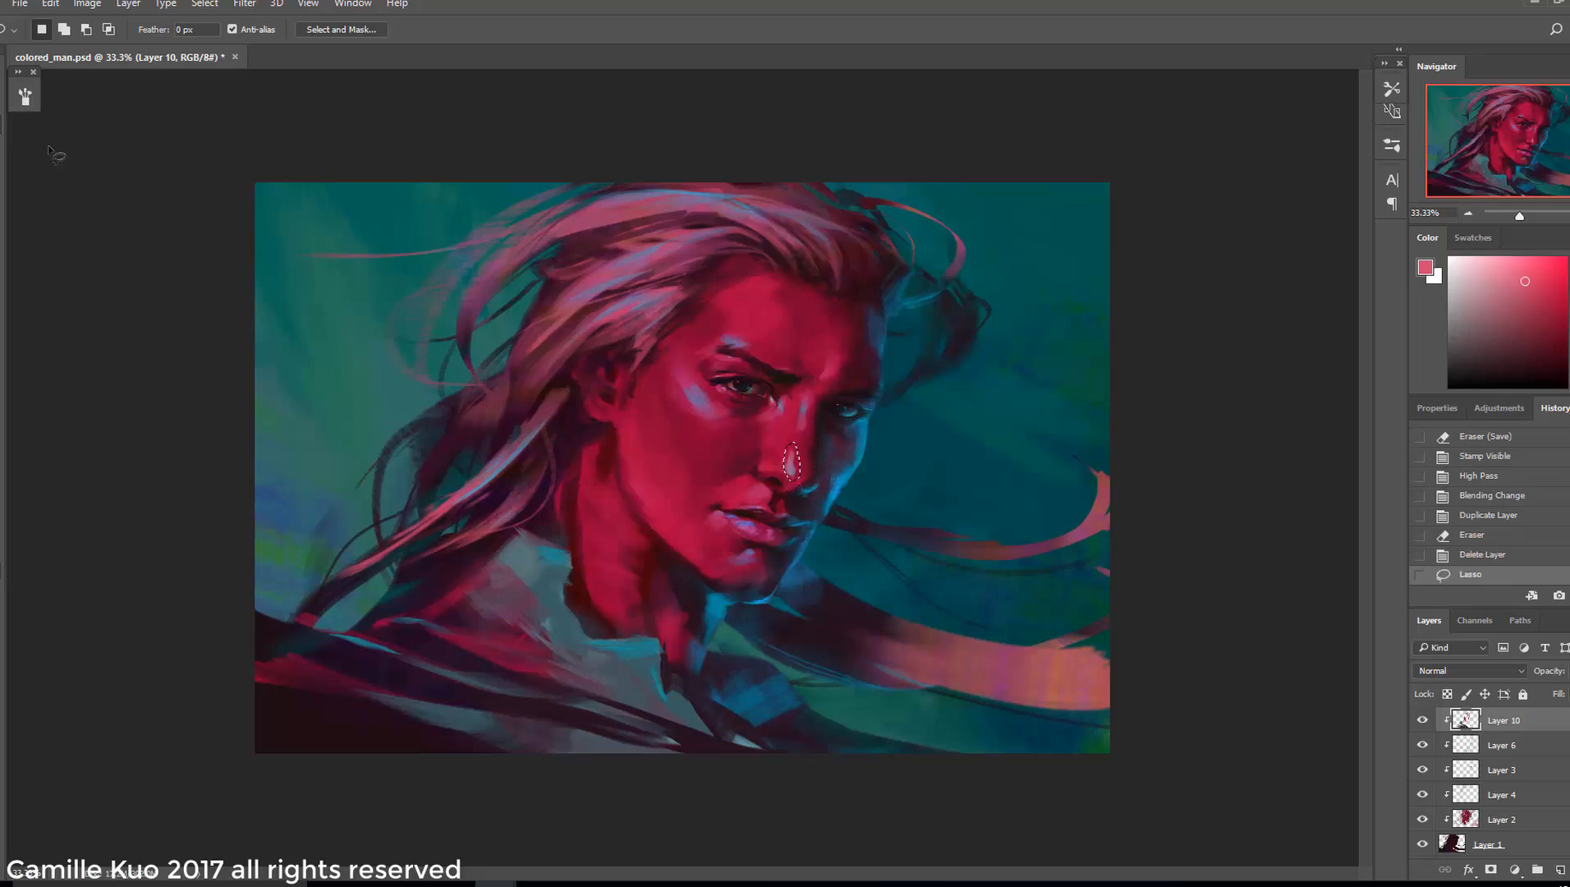
key("v")
key("Left")
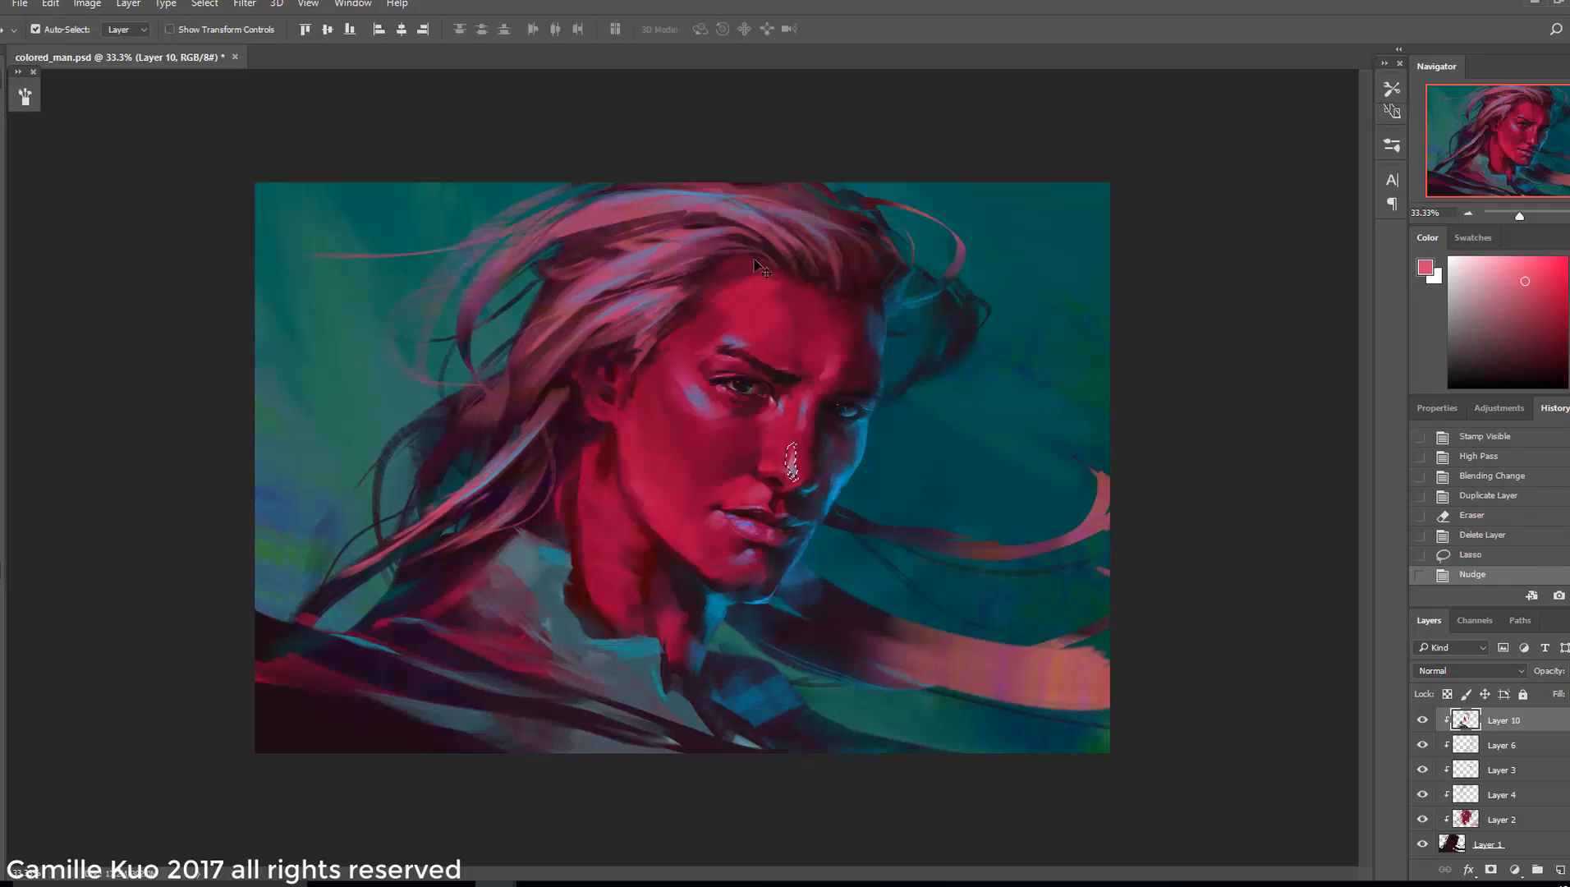
key("j")
key("ctrl+d")
Retouch the nose highlight on Layer 10 with the Healing Brush, comparing the layer hidden and shown
key("shift+j")
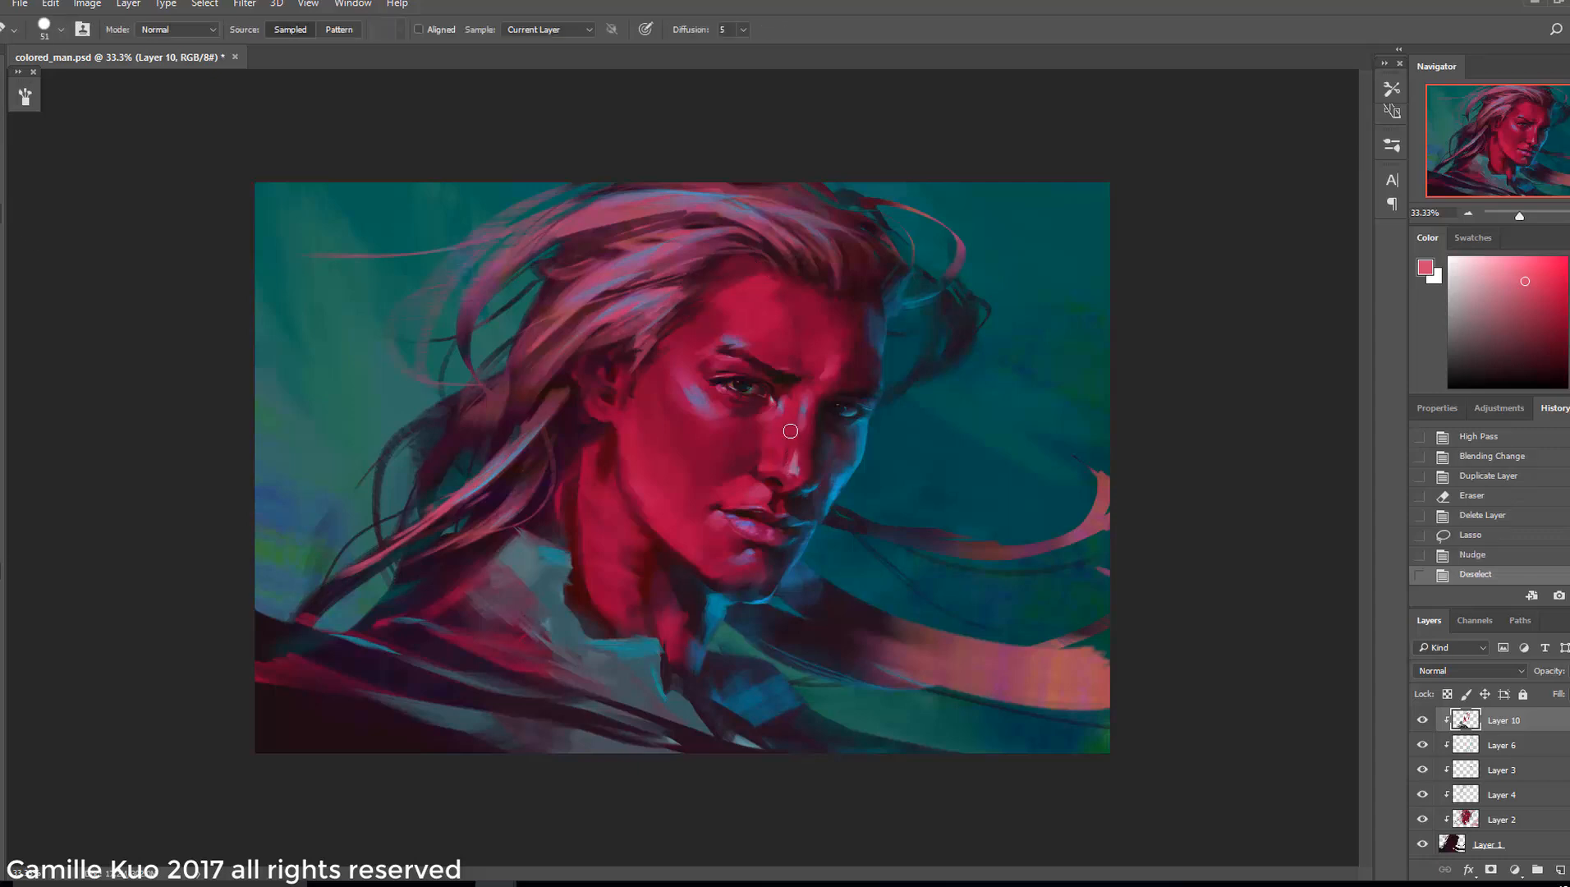
left_click(789, 450)
left_click(780, 469)
left_click(782, 459)
left_click(781, 472)
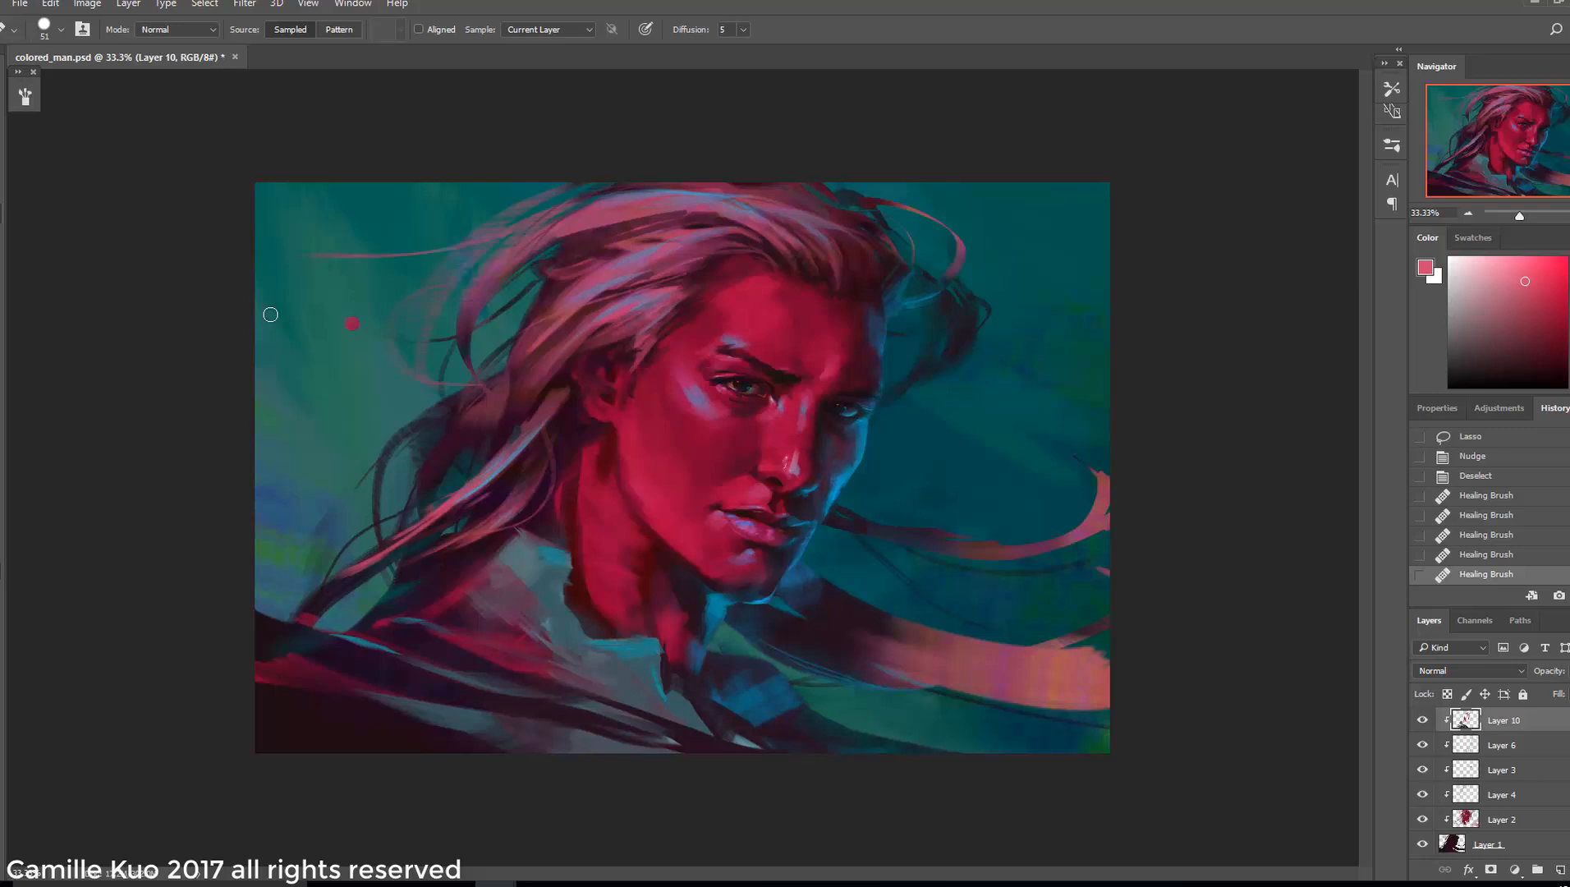
left_click(1418, 721)
left_click(1418, 720)
left_click(790, 461)
left_click(789, 471)
left_click(789, 480)
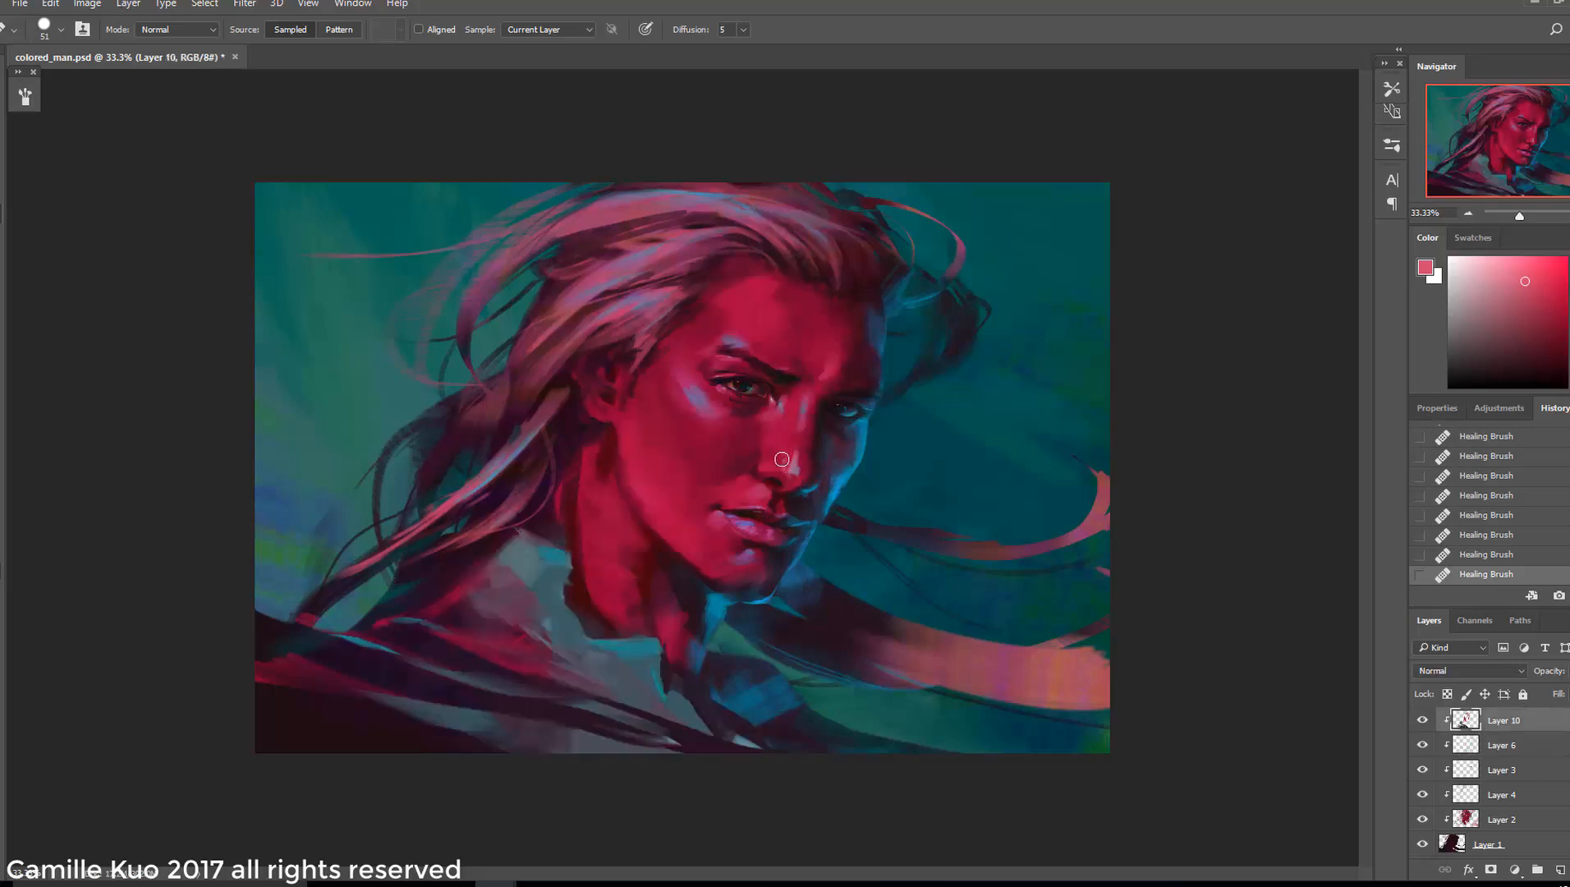
Compare the face with Layer 10, Layer 6 and Layer 2 hidden and shown
left_click(1421, 720)
left_click(1421, 720)
left_click(1422, 720)
left_click(1422, 721)
left_click(1423, 746)
left_click(1422, 745)
left_click(1438, 746)
left_click(1419, 821)
left_click(1419, 821)
Smudge the nose on Layer 10 with a reshaped 69 px tip
left_click(1503, 720)
left_click(2, 346)
right_click(842, 492)
left_click_drag(894, 566, 985, 625)
left_click_drag(944, 566, 1083, 568)
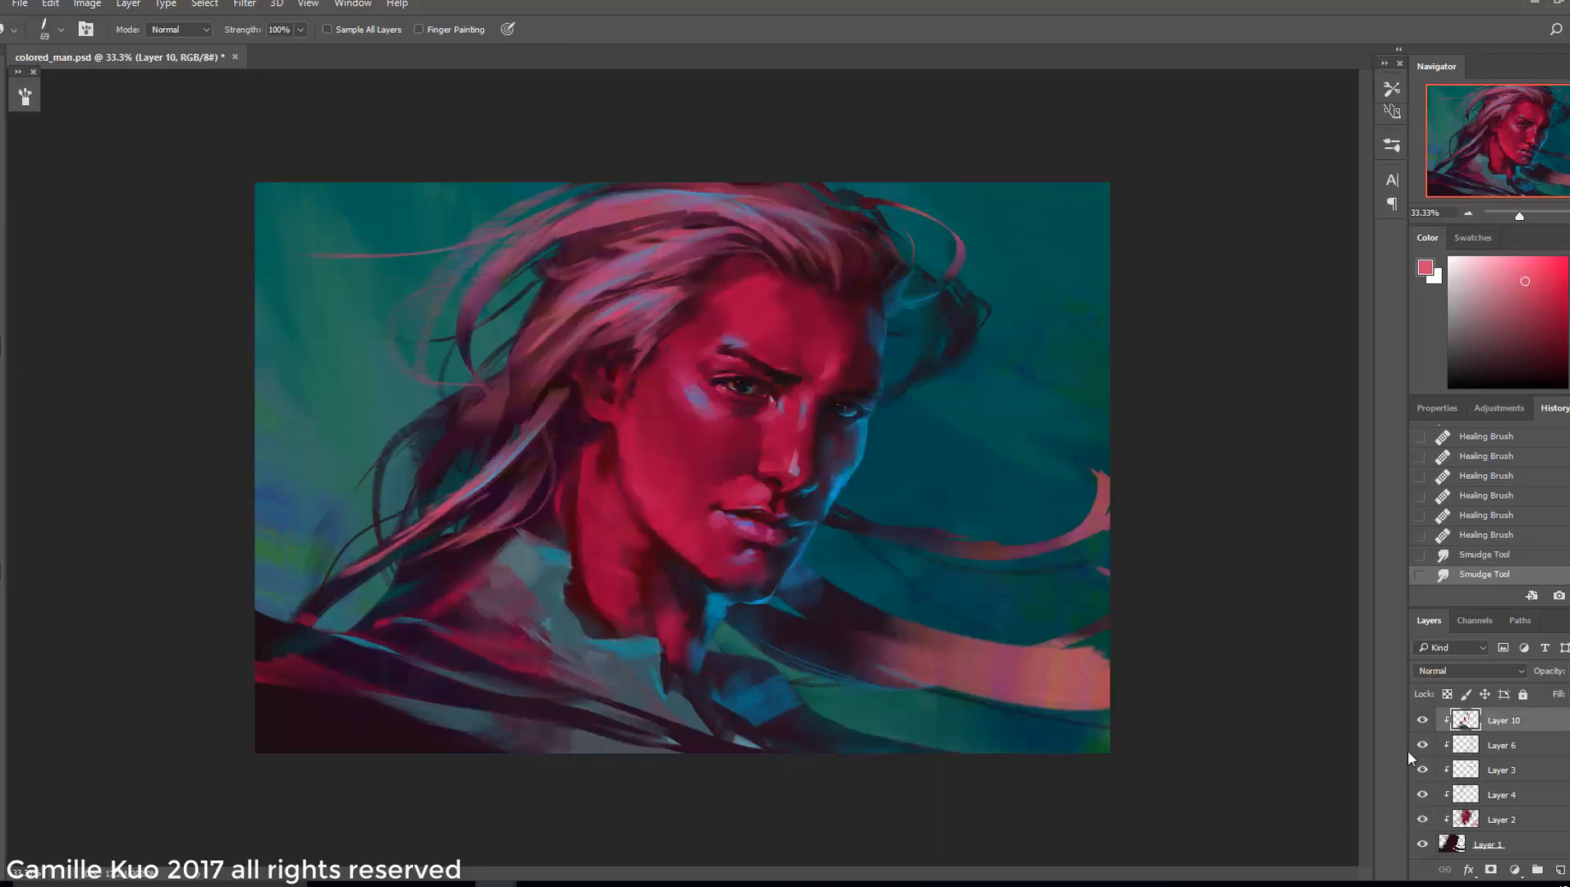
Show the layers from Layer 7 up to Levels 1 again
scroll(1414, 772, "up", 3)
left_click(1423, 814)
left_click(1422, 790)
left_click(1421, 765)
left_click(1422, 741)
left_click(1423, 716)
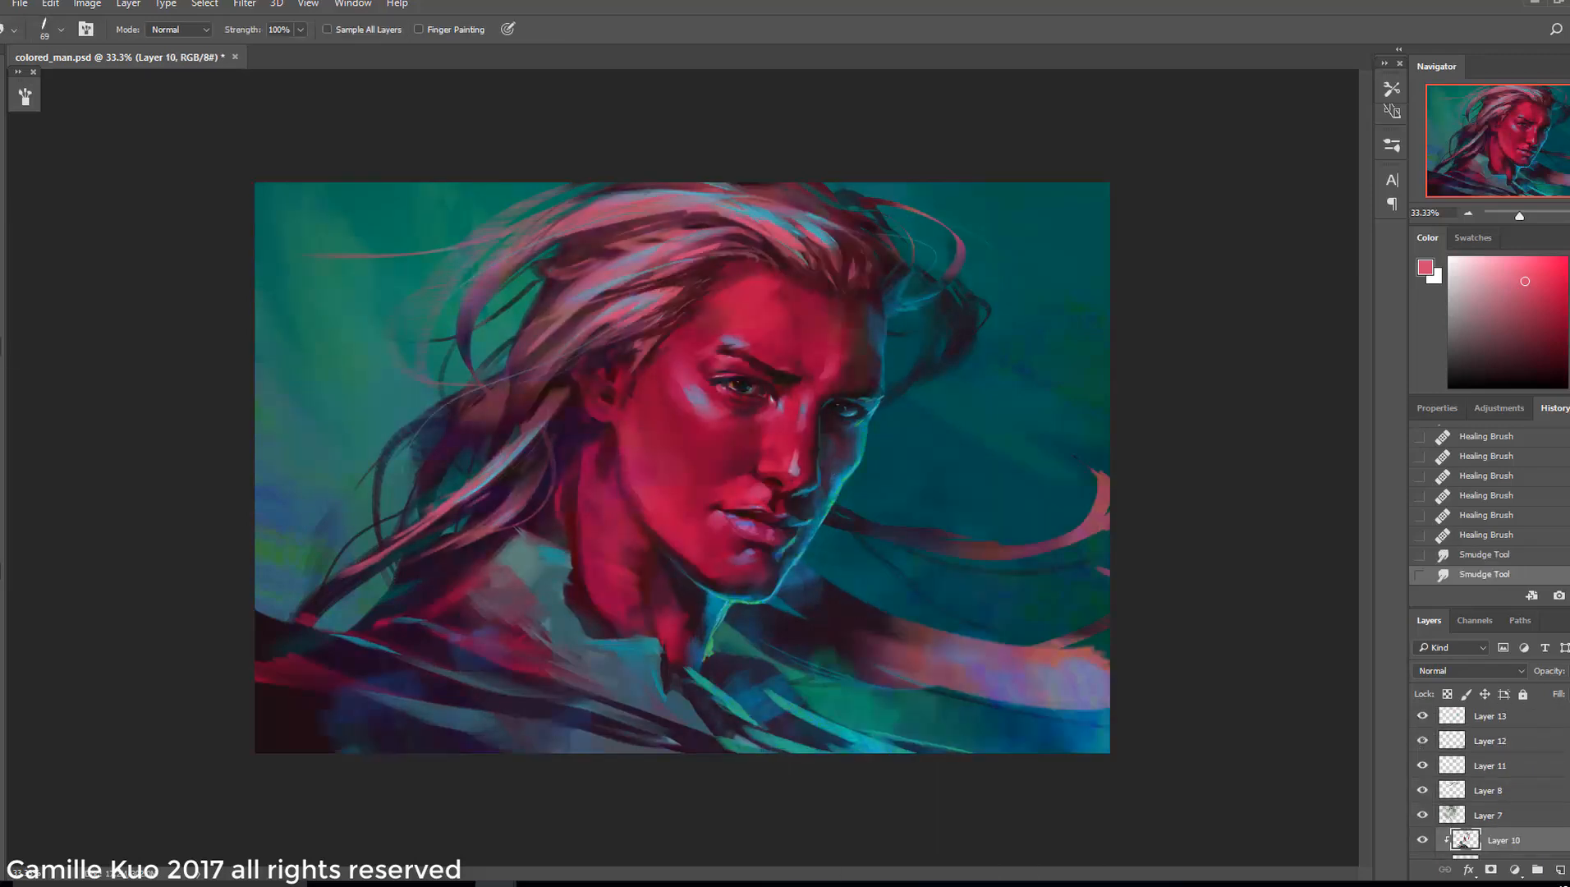
scroll(1478, 780, "up", 2)
left_click(1422, 794)
left_click(1422, 769)
left_click(1422, 744)
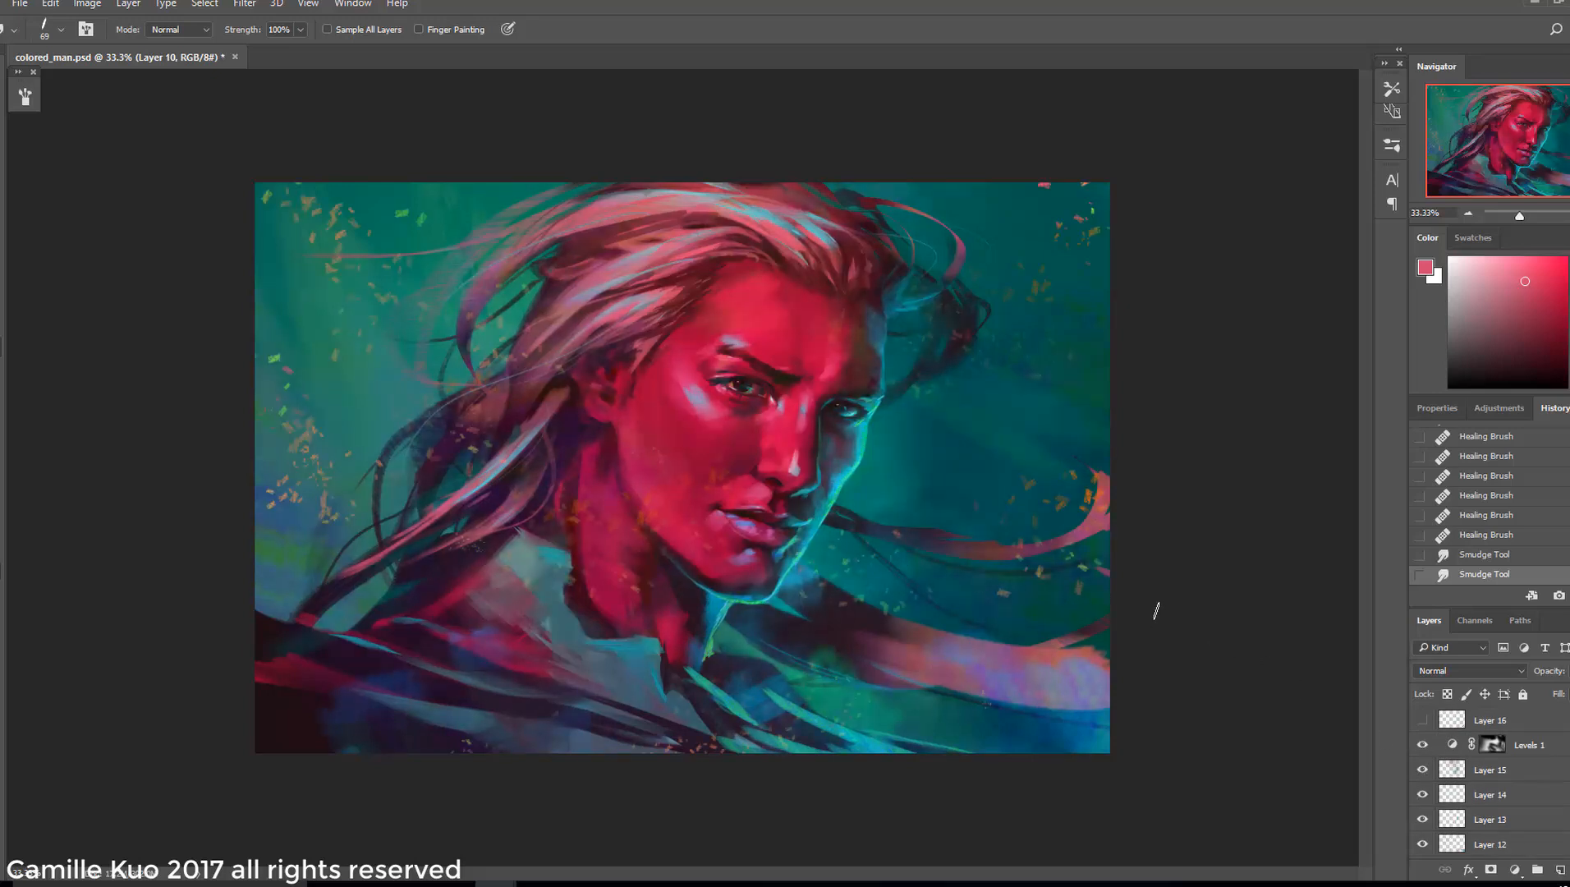
Hide the layers above Layer 11 and make Layer 8 the active layer
scroll(1422, 808, "down", 2)
left_click_drag(1422, 745, 1422, 791)
scroll(1428, 808, "down", 1)
left_click(1487, 755)
scroll(1429, 788, "up", 1)
left_click(1487, 816)
Dab sampled colours beneath the nose tip on Layer 8 with a 59 px brush, undoing unwanted strokes
key("b")
right_click(832, 474)
left_click(900, 555)
mouse_move(777, 480)
left_mouse_down()
mouse_move(831, 506)
mouse_move(788, 486)
left_mouse_up()
key("ctrl+z")
left_click(778, 480, "alt")
key("ctrl+z")
left_click(780, 480, "alt")
left_click_drag(777, 482, 793, 491)
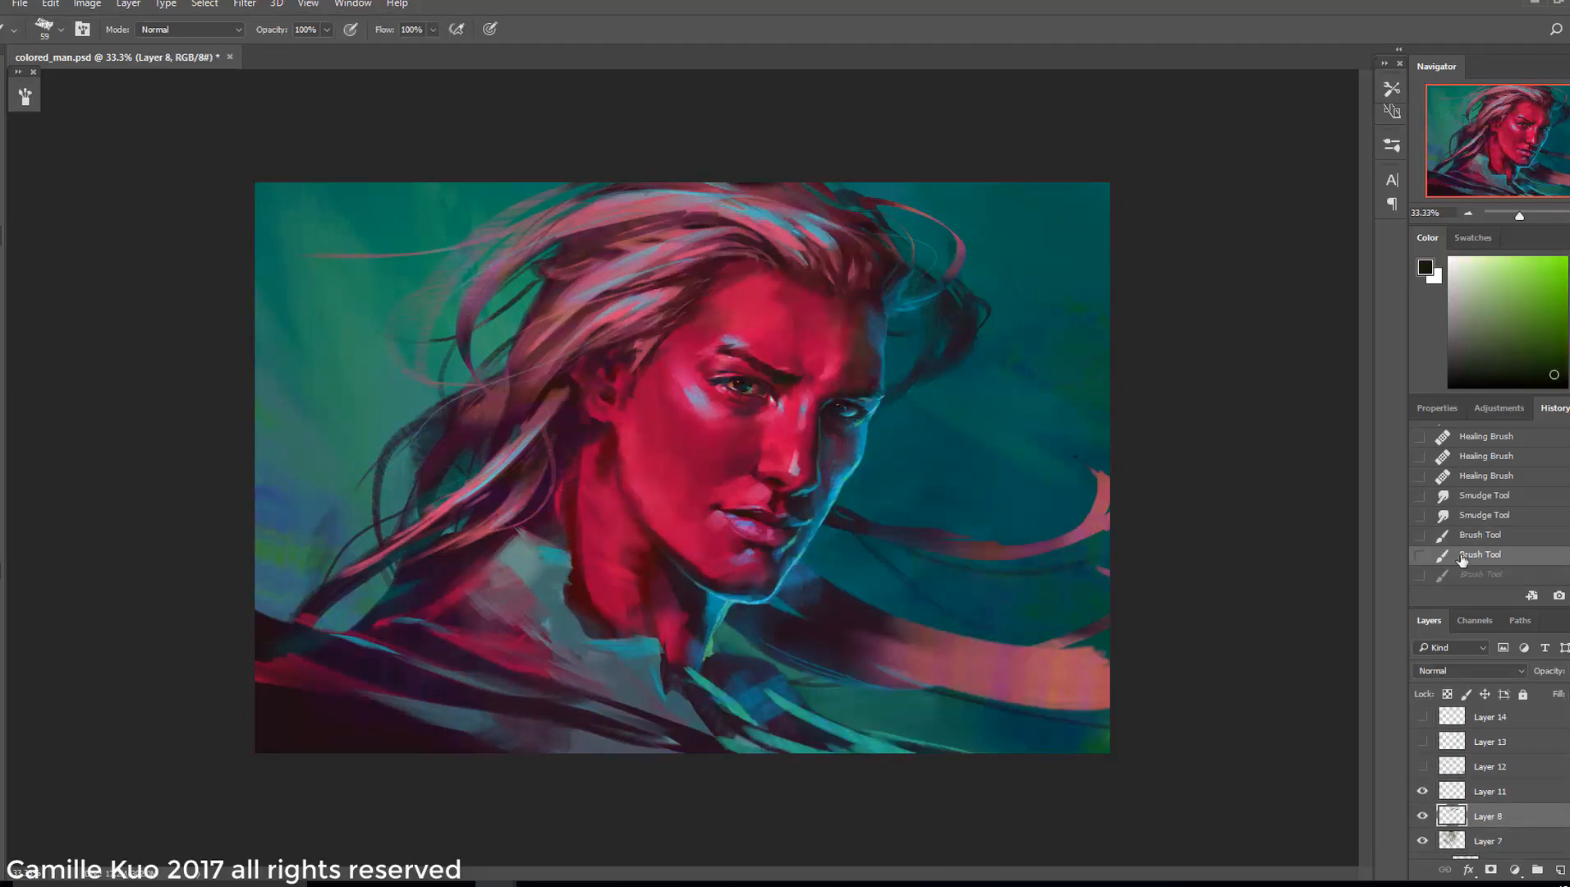
key("ctrl+z")
Refine the nose tip and nostril on Layer 8 with sampled reds, using a 36 px brush
key("ctrl+plus")
right_click(876, 440)
left_click_drag(995, 483, 990, 483)
mouse_move(819, 486)
left_mouse_down()
mouse_move(841, 496)
mouse_move(847, 478)
left_mouse_up()
left_click(845, 461, "alt")
left_click_drag(845, 465, 850, 481)
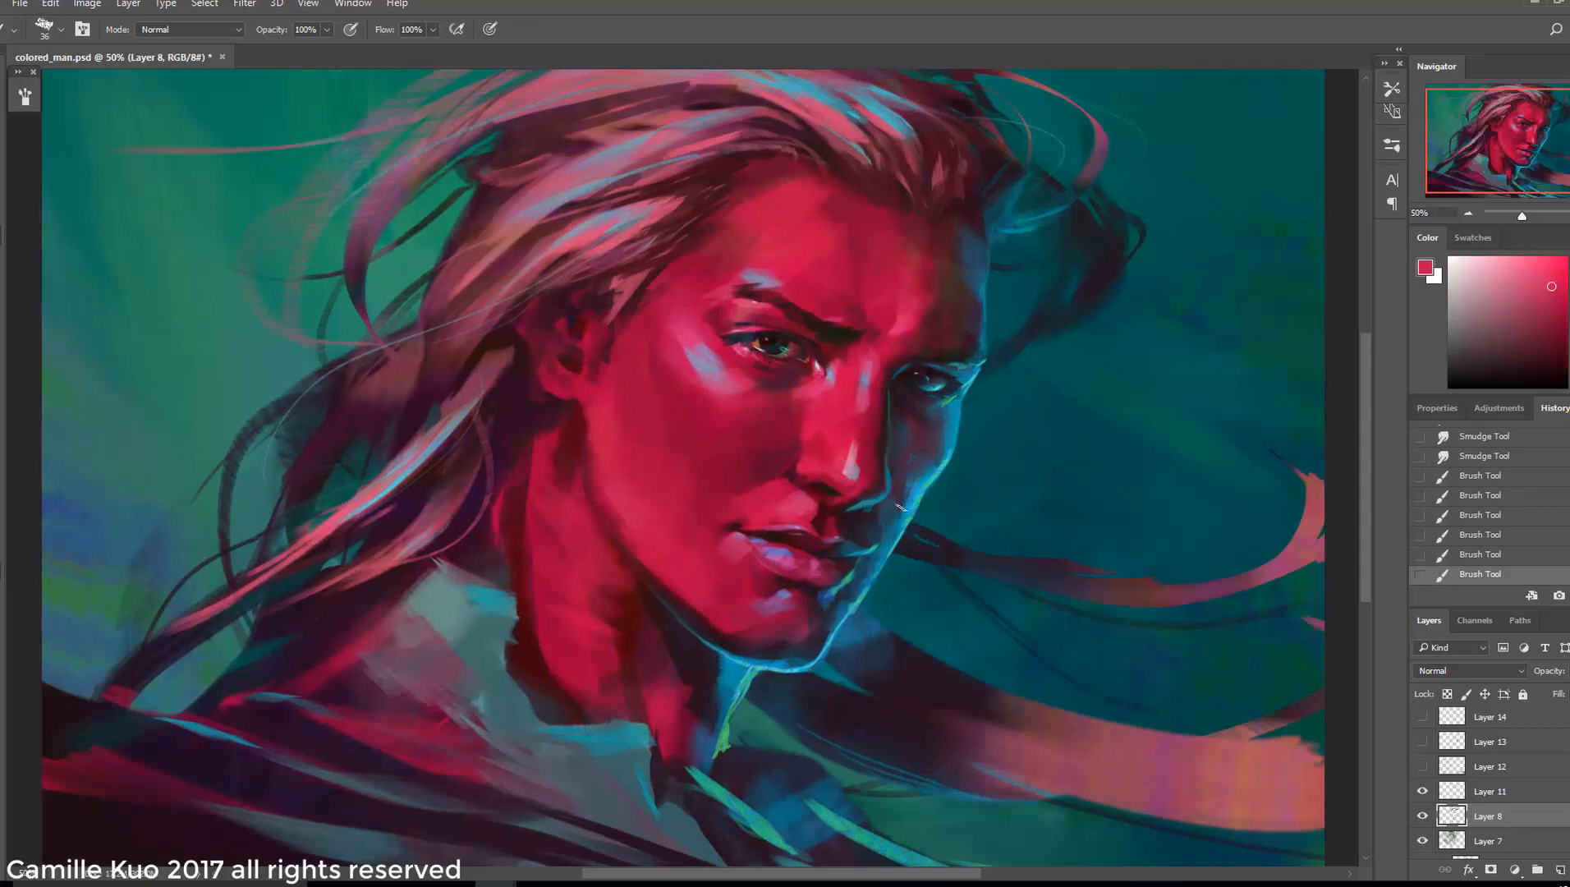
key("ctrl+minus")
key("ctrl+plus")
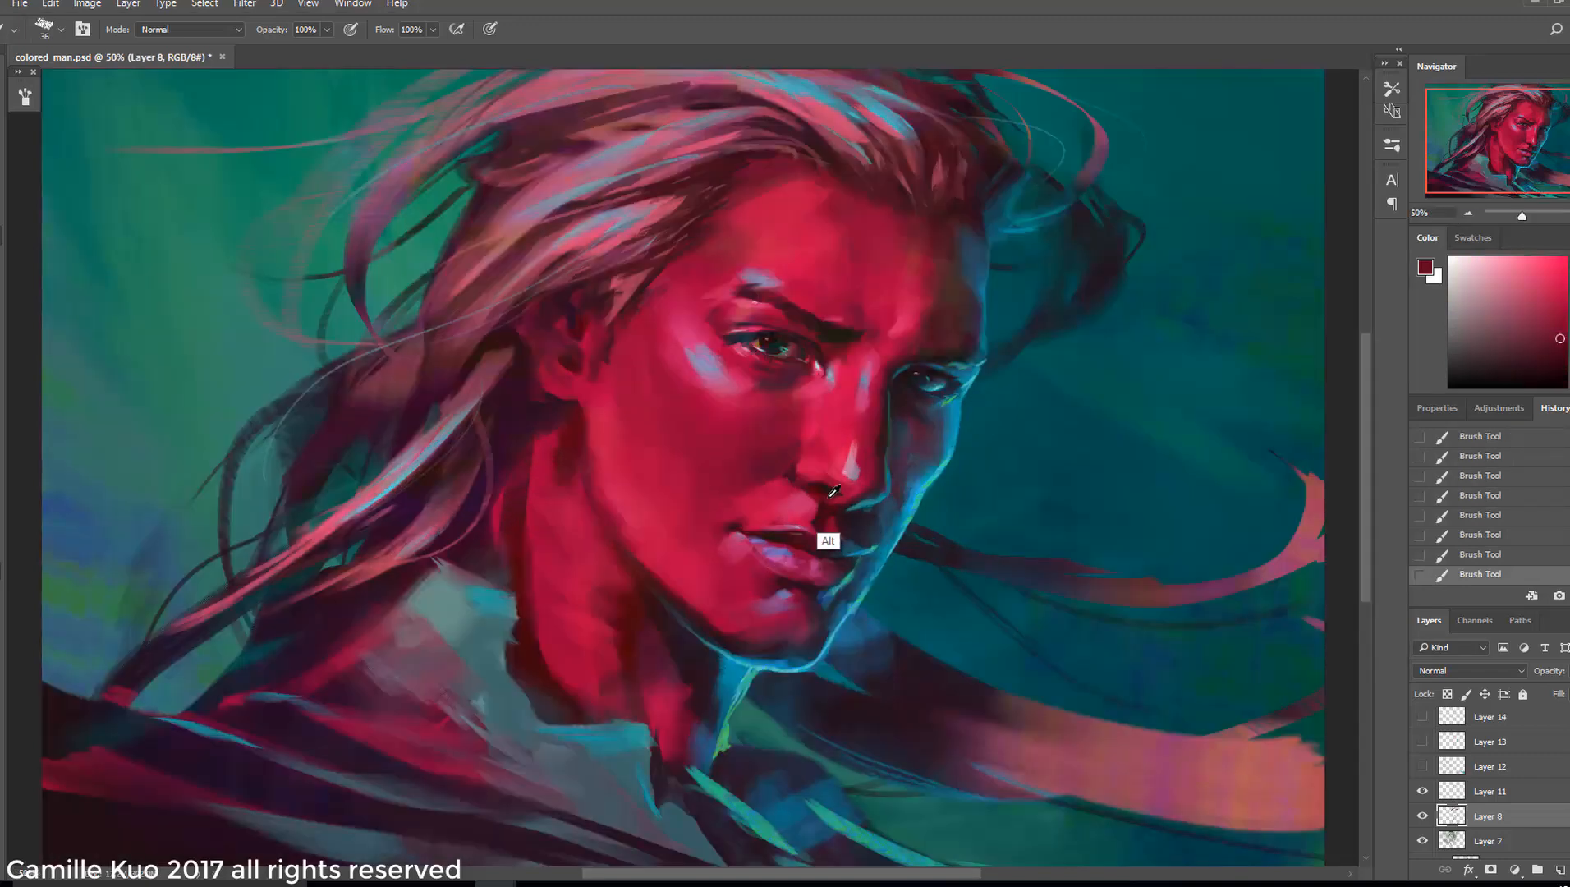
key("ctrl+minus")
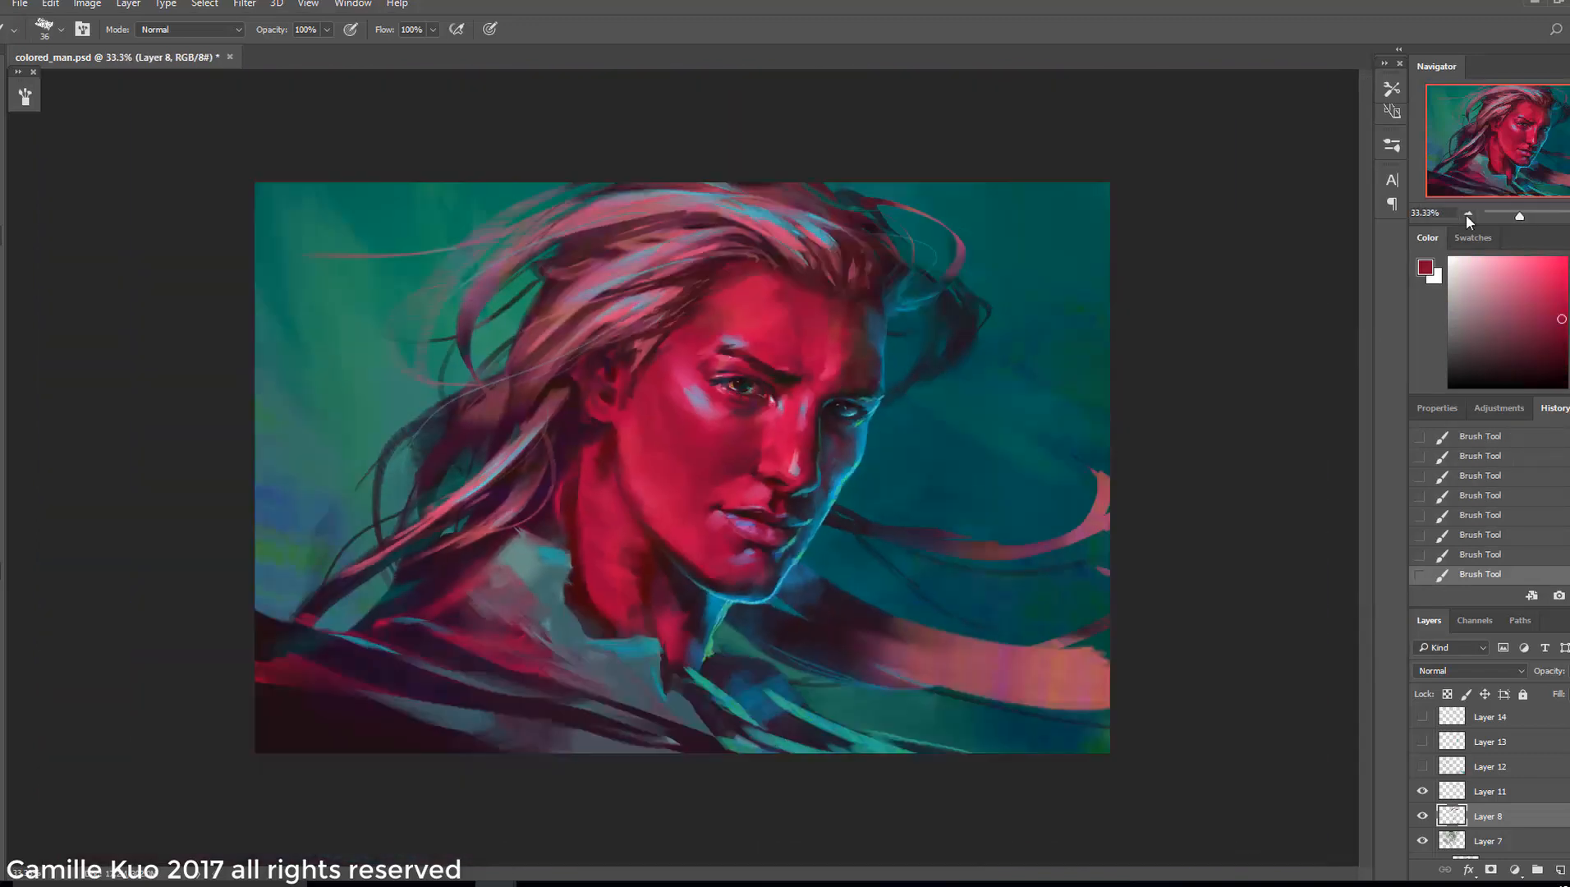
Paint a sampled blue stroke up the shadowed side of the nose, replacing the previous attempt
key("ctrl+plus")
left_click(884, 493, "alt")
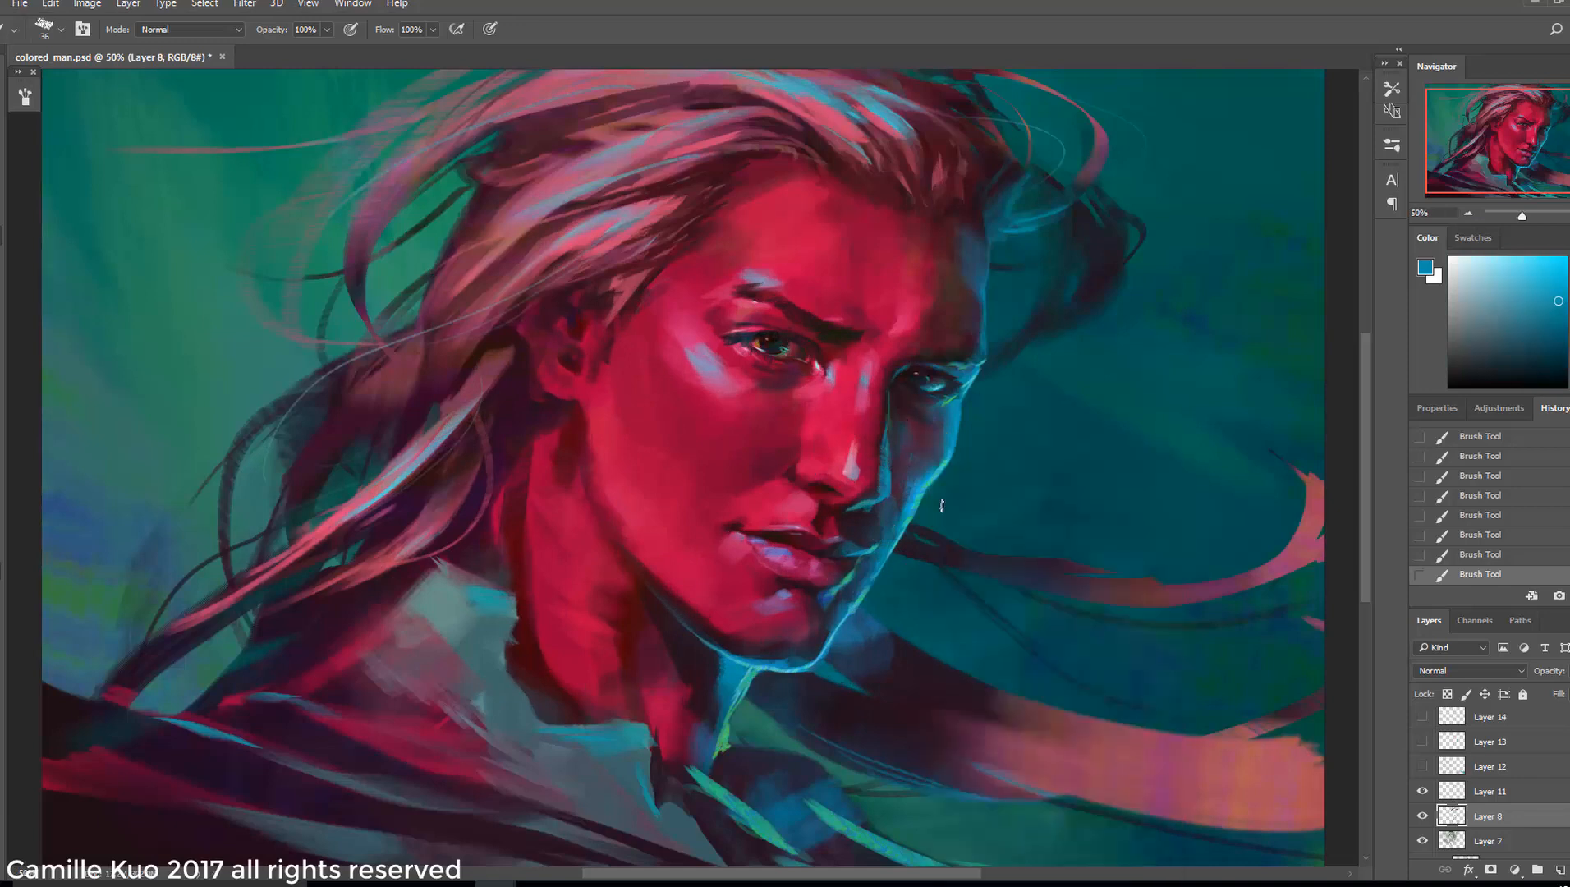
key("ctrl+minus")
key("ctrl+plus")
key("ctrl+z")
left_click_drag(882, 493, 886, 448)
key("ctrl+minus")
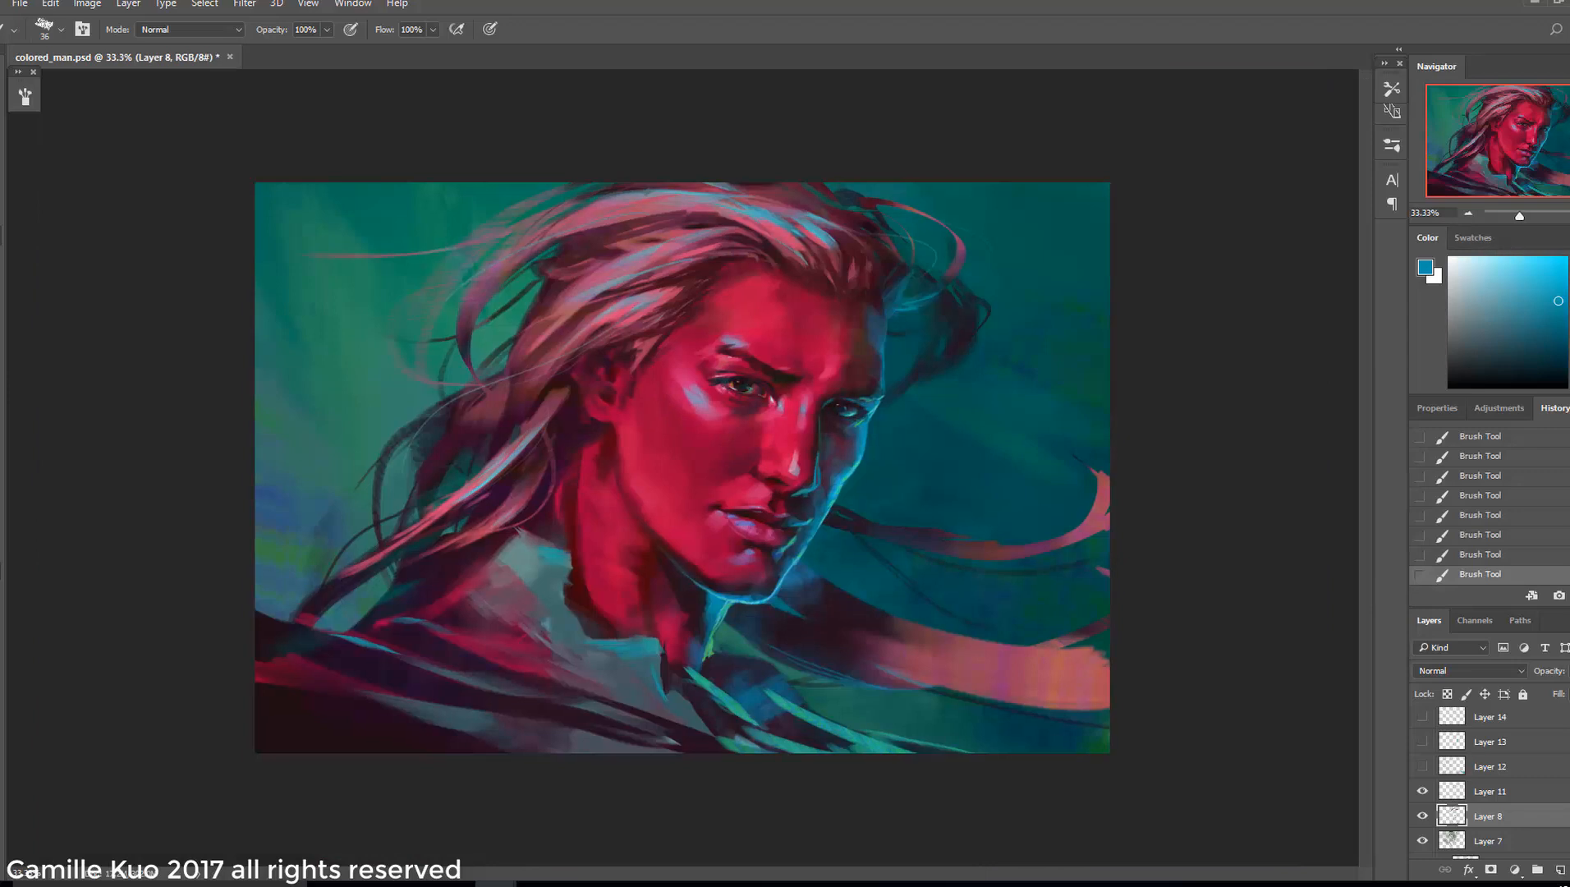
Compare the nose before and after the latest brush strokes by switching between history states
key("ctrl+plus")
key("ctrl+z")
key("ctrl+z")
key("ctrl+z")
key("ctrl+z")
key("ctrl+z")
key("ctrl+z")
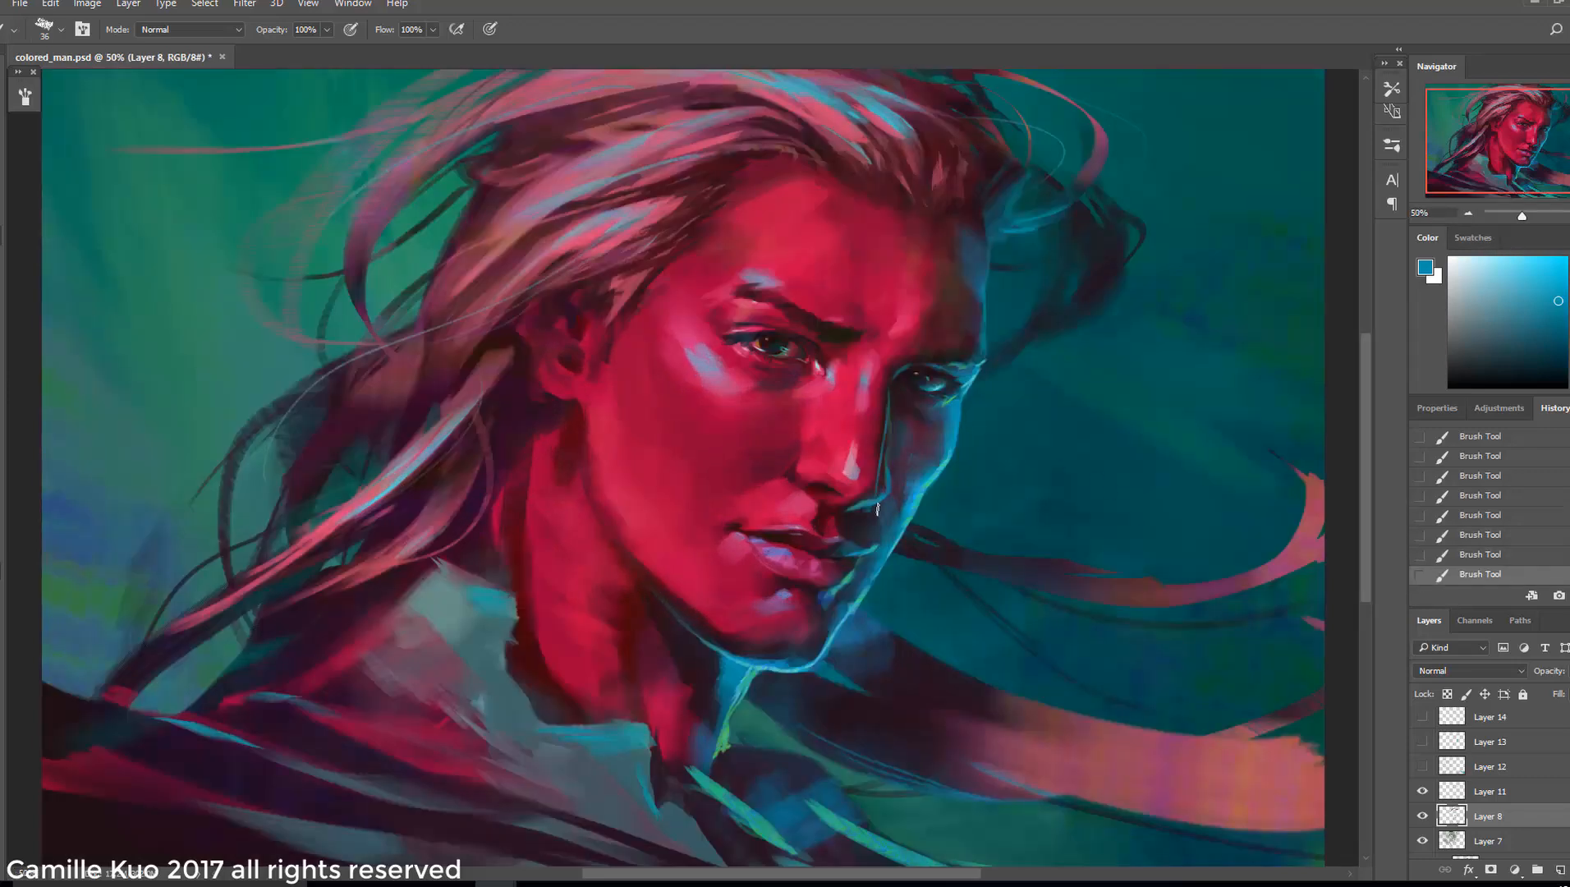
left_click(1477, 535)
left_click(1478, 515)
left_click(1477, 573)
left_click(1467, 213)
Smudge the shadowed edge of the nose on Layer 8, stepping back in the history past unwanted strokes
key("ctrl+plus")
key("r")
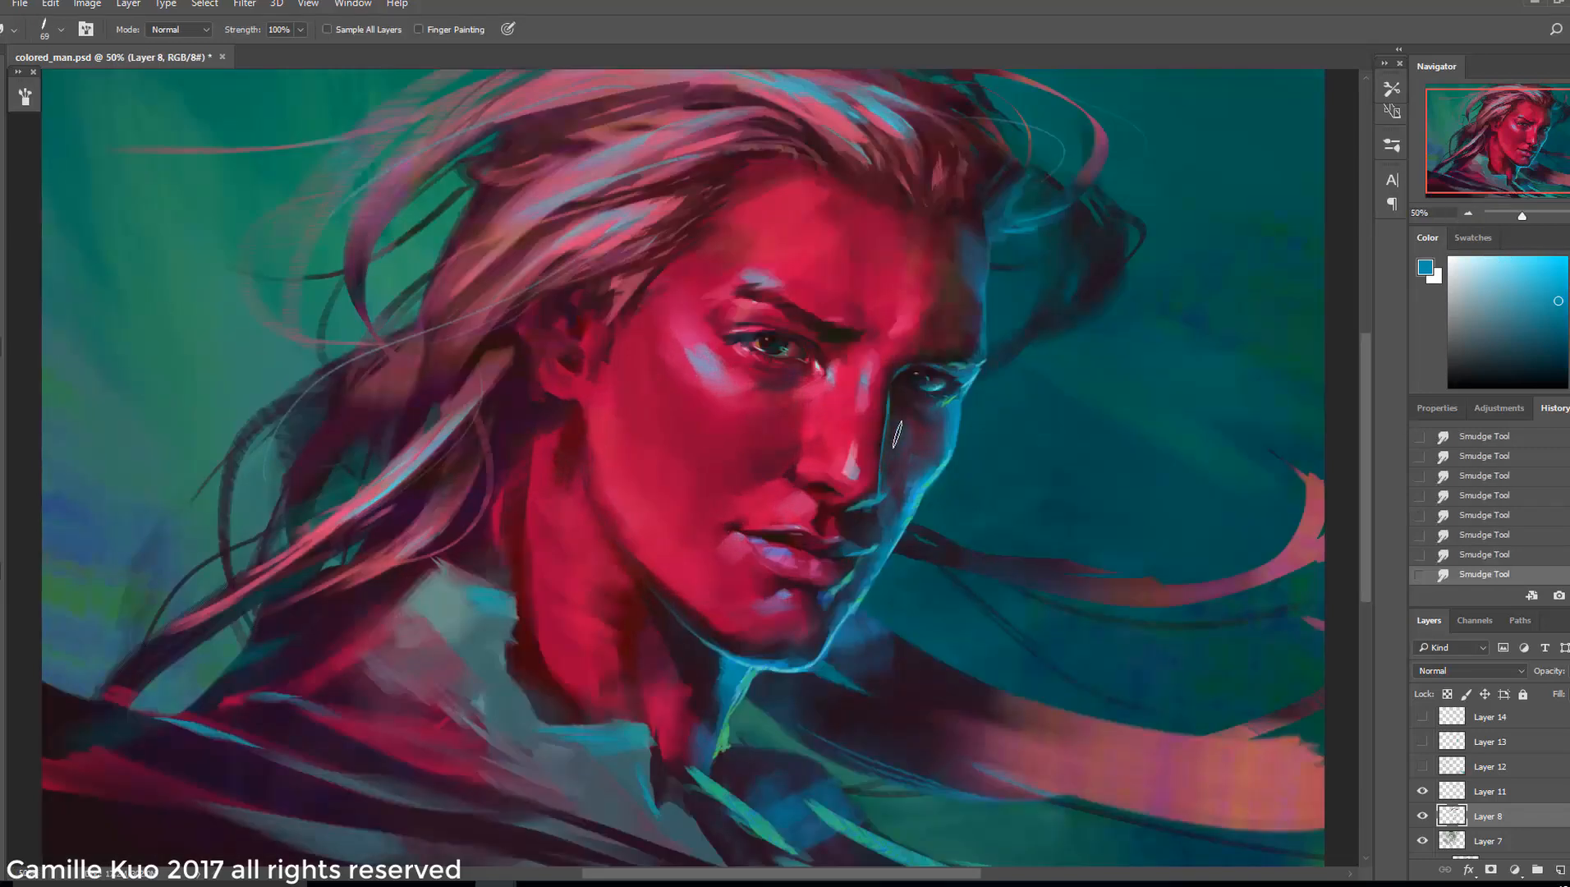
key("ctrl+z")
right_click(894, 492)
left_click_drag(895, 497, 880, 490)
left_click(1467, 213)
left_click(1564, 215)
left_click_drag(892, 406, 884, 452)
left_click(1478, 535)
left_click(1479, 517)
Rotate the 53 px Smudge tip to nearly horizontal and blend the area under the nose
right_click(878, 487)
left_click(878, 463)
right_click(872, 488)
left_click(953, 501)
left_click_drag(968, 490, 976, 493)
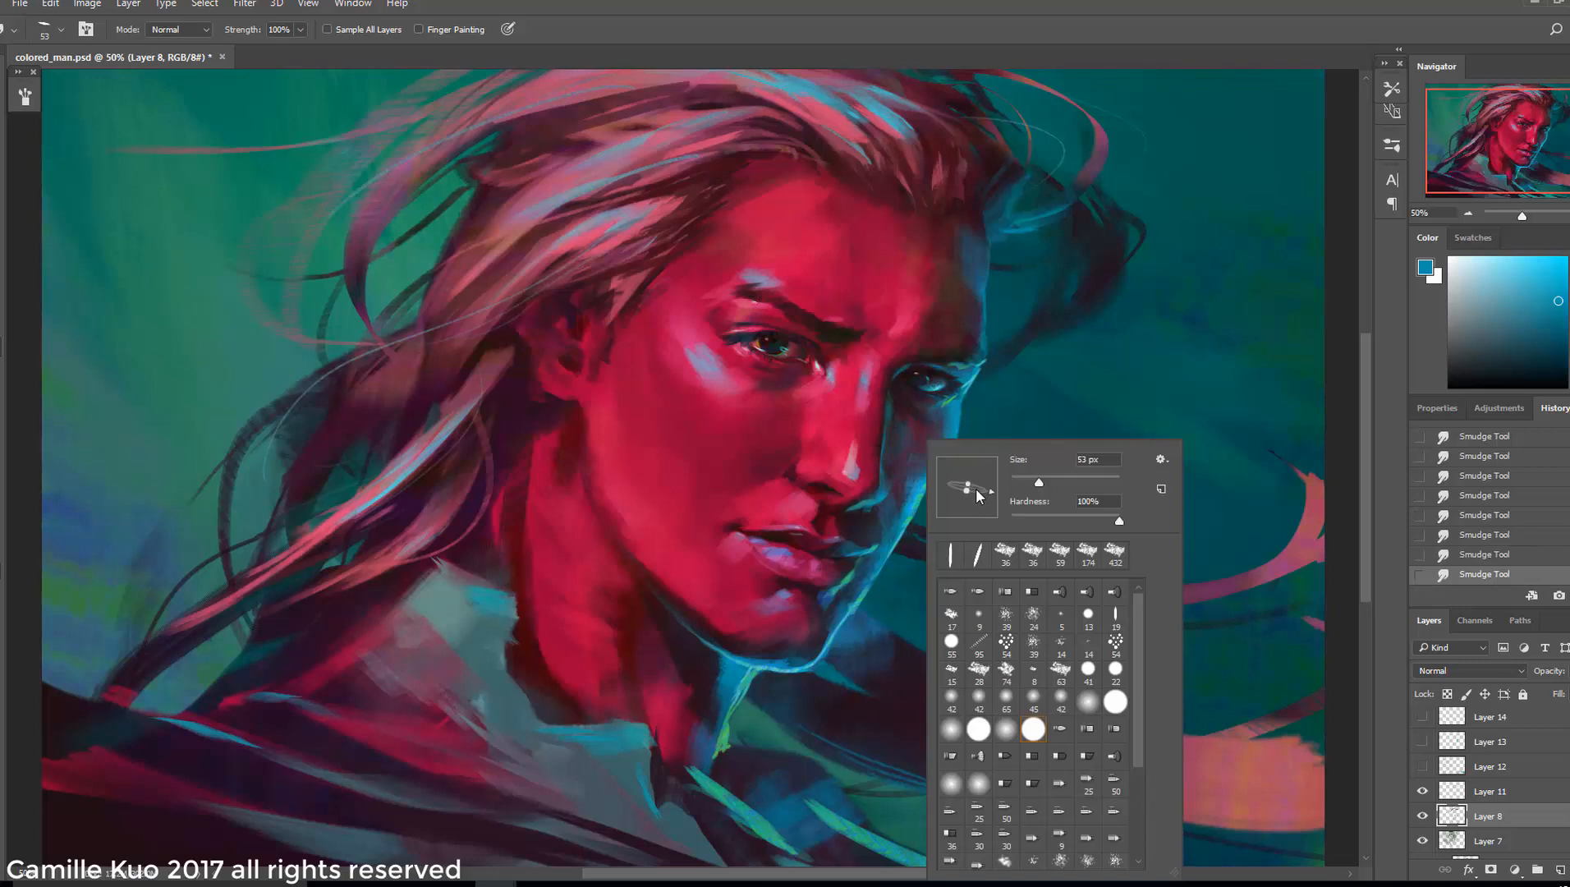
left_click(877, 483)
Paint sampled near-black accents around the lip line and under the nose, comparing them with the previous history state
left_click(2, 234)
left_click(834, 539, "alt")
left_click_drag(827, 543, 961, 560)
left_click(1478, 534)
right_click(876, 492)
left_click(832, 509, "alt")
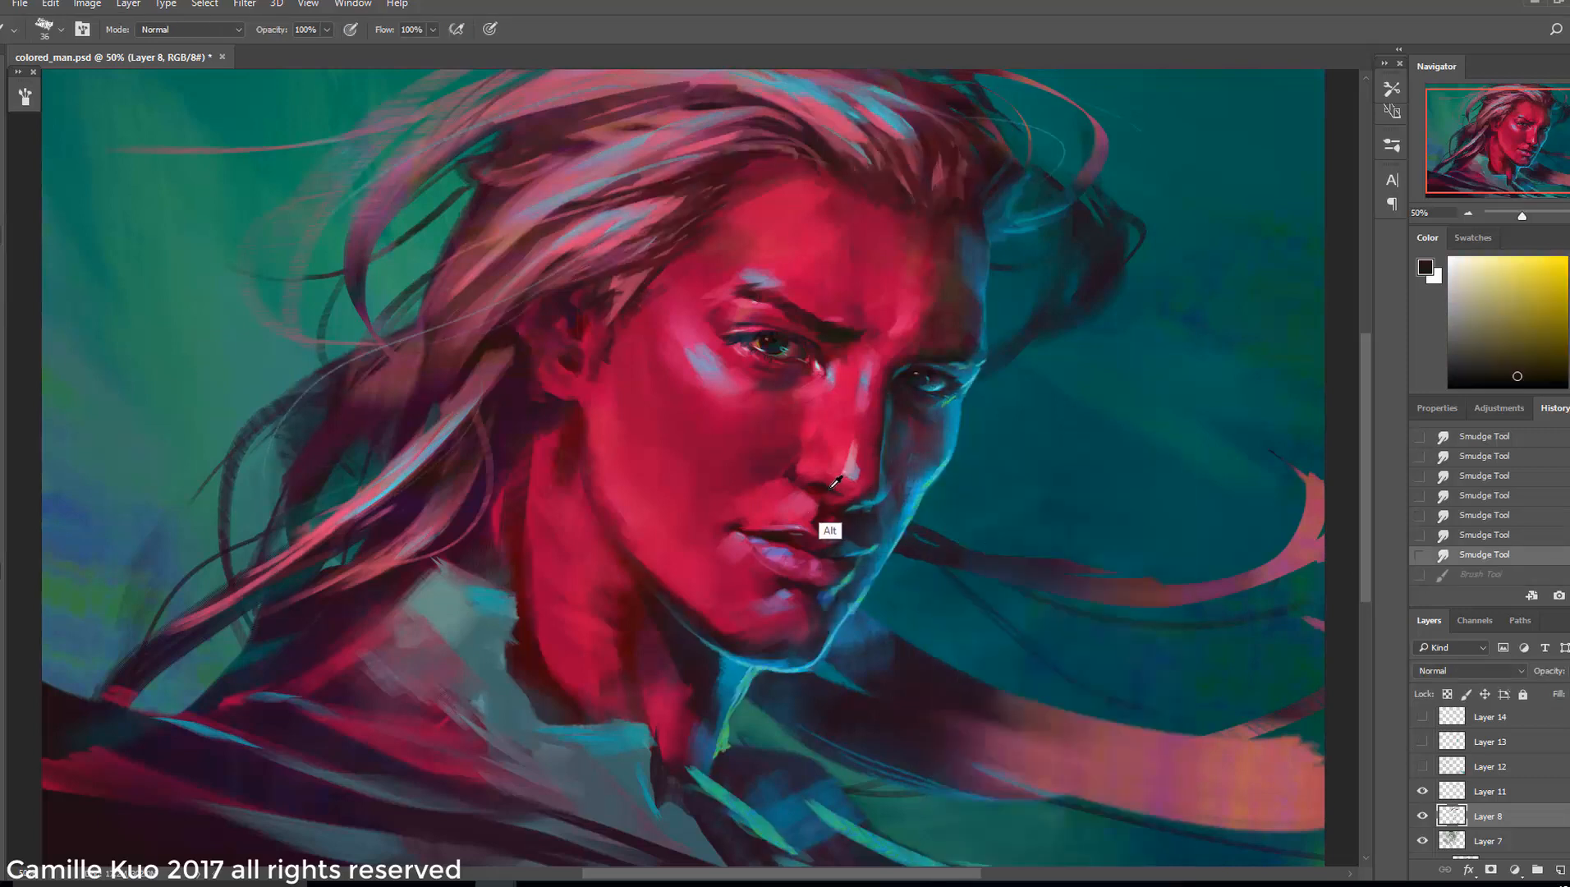
left_click(1461, 555)
left_click(1461, 574)
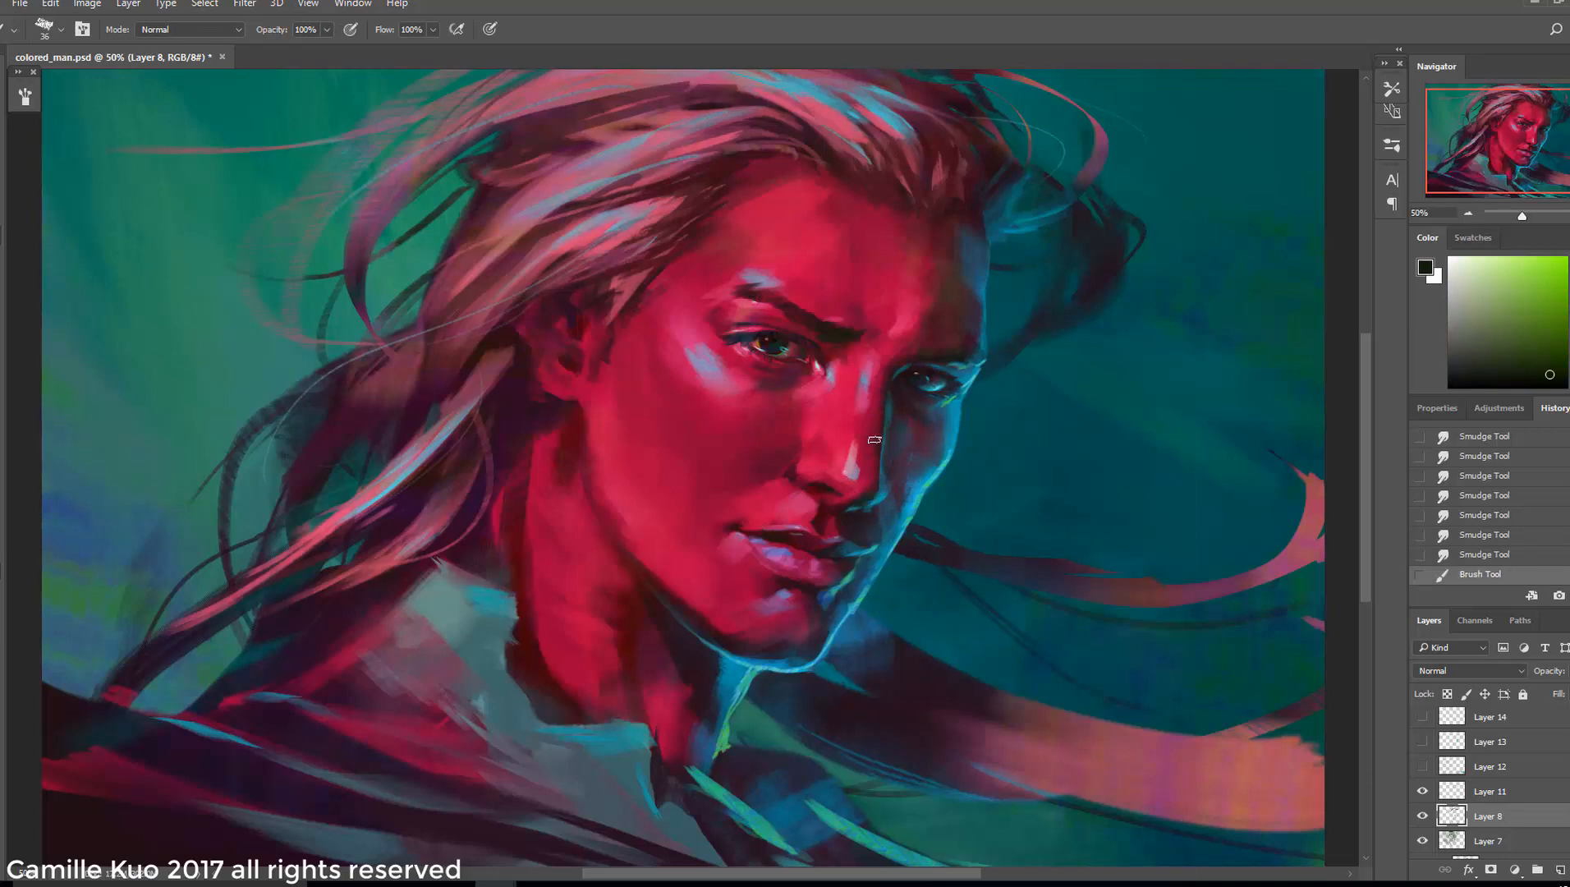
Stroke a sampled shadow tone up the far side of the nose and compare it with the previous history state
left_click(905, 442, "alt")
left_click_drag(905, 442, 911, 394)
left_click(1461, 555)
left_click(1462, 574)
Reduce the brush to 26 px and paint tones sampled from the nearby skin and shadow under the nose tip on Layer 8
right_click(876, 494)
left_click_drag(997, 471, 993, 471)
left_click(1462, 534)
left_click_drag(827, 500, 872, 490)
left_click(851, 493, "alt")
left_click(873, 487, "alt")
mouse_move(862, 494)
left_mouse_down()
mouse_move(875, 487)
mouse_move(857, 485)
left_mouse_up()
left_click(863, 483, "alt")
left_click(873, 485, "alt")
left_click(870, 489, "alt")
left_click(875, 492, "alt")
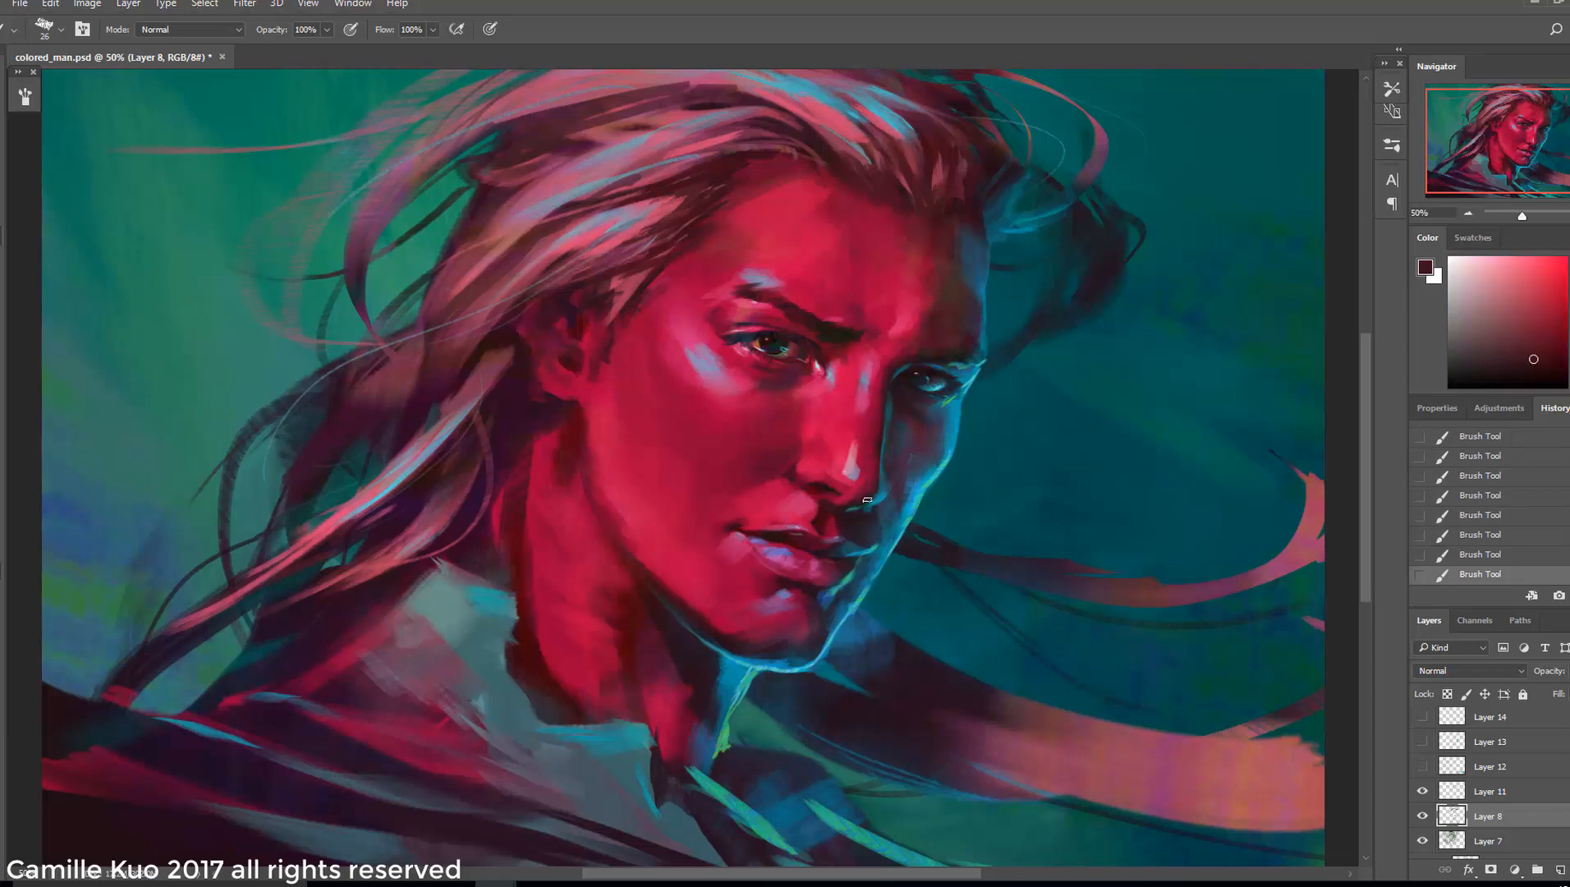
Examine the facial details up close and the whole portrait at reduced zoom, sampling dark red and near-black tones
left_click(1468, 214)
left_click(1468, 214)
left_click(1468, 214)
key("ctrl+plus")
key("ctrl+plus")
key("ctrl+plus")
left_click(856, 338, "alt")
left_click(1469, 215)
left_click(1470, 214)
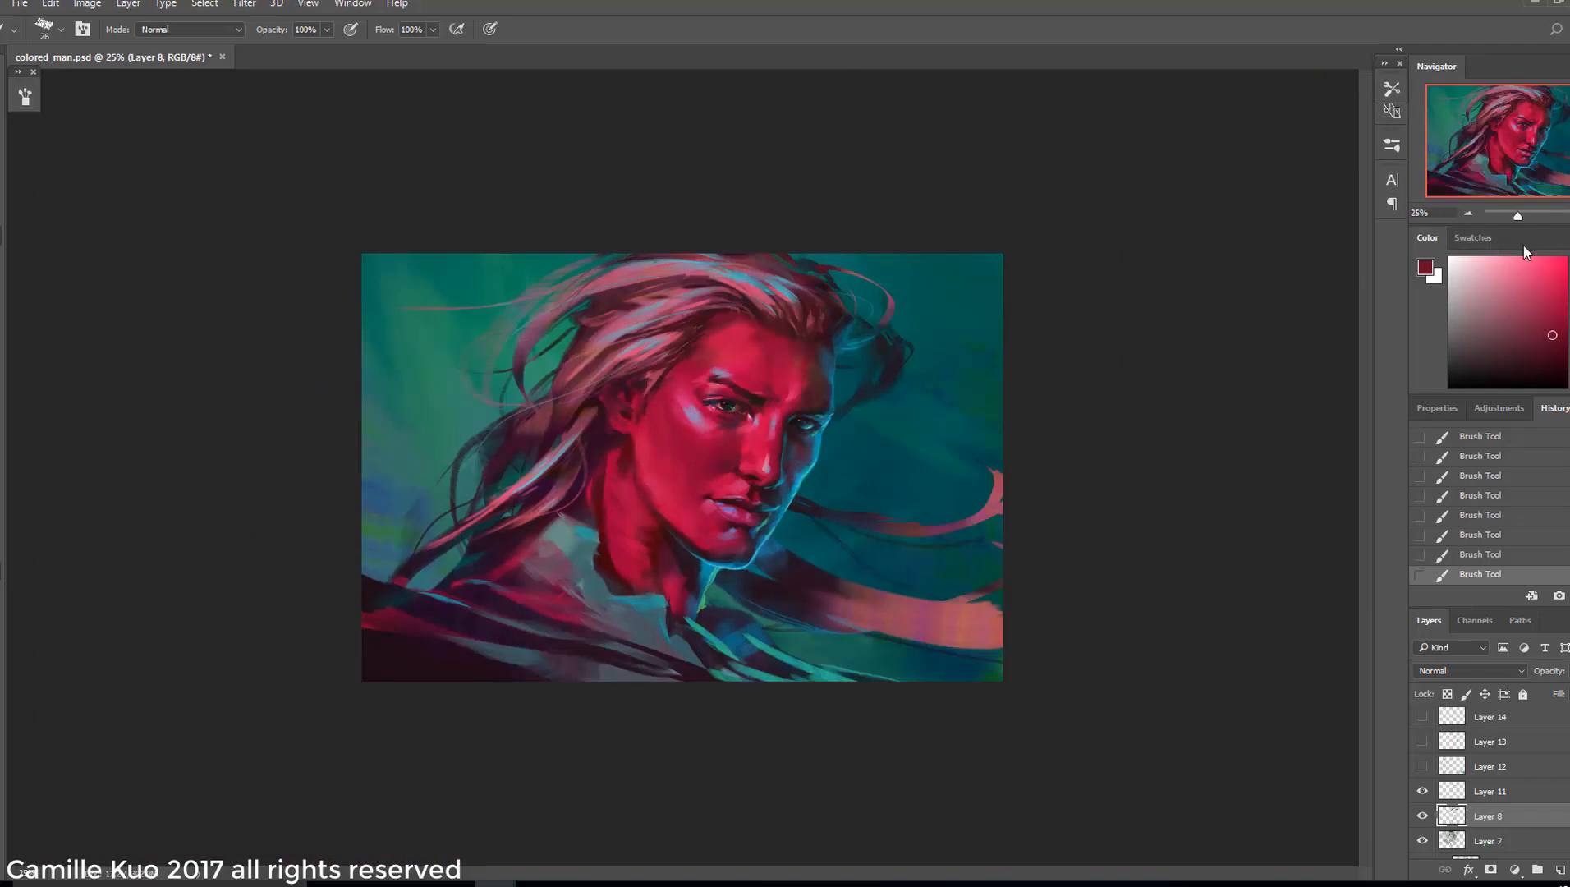
key("ctrl+plus")
key("ctrl+plus")
key("ctrl+plus")
left_click(853, 283, "alt")
left_click(1466, 214)
left_click(1466, 213)
Show the hidden Layers 12 to 15 and the Levels 1 adjustment, leaving Layer 16 hidden
left_click(1422, 766)
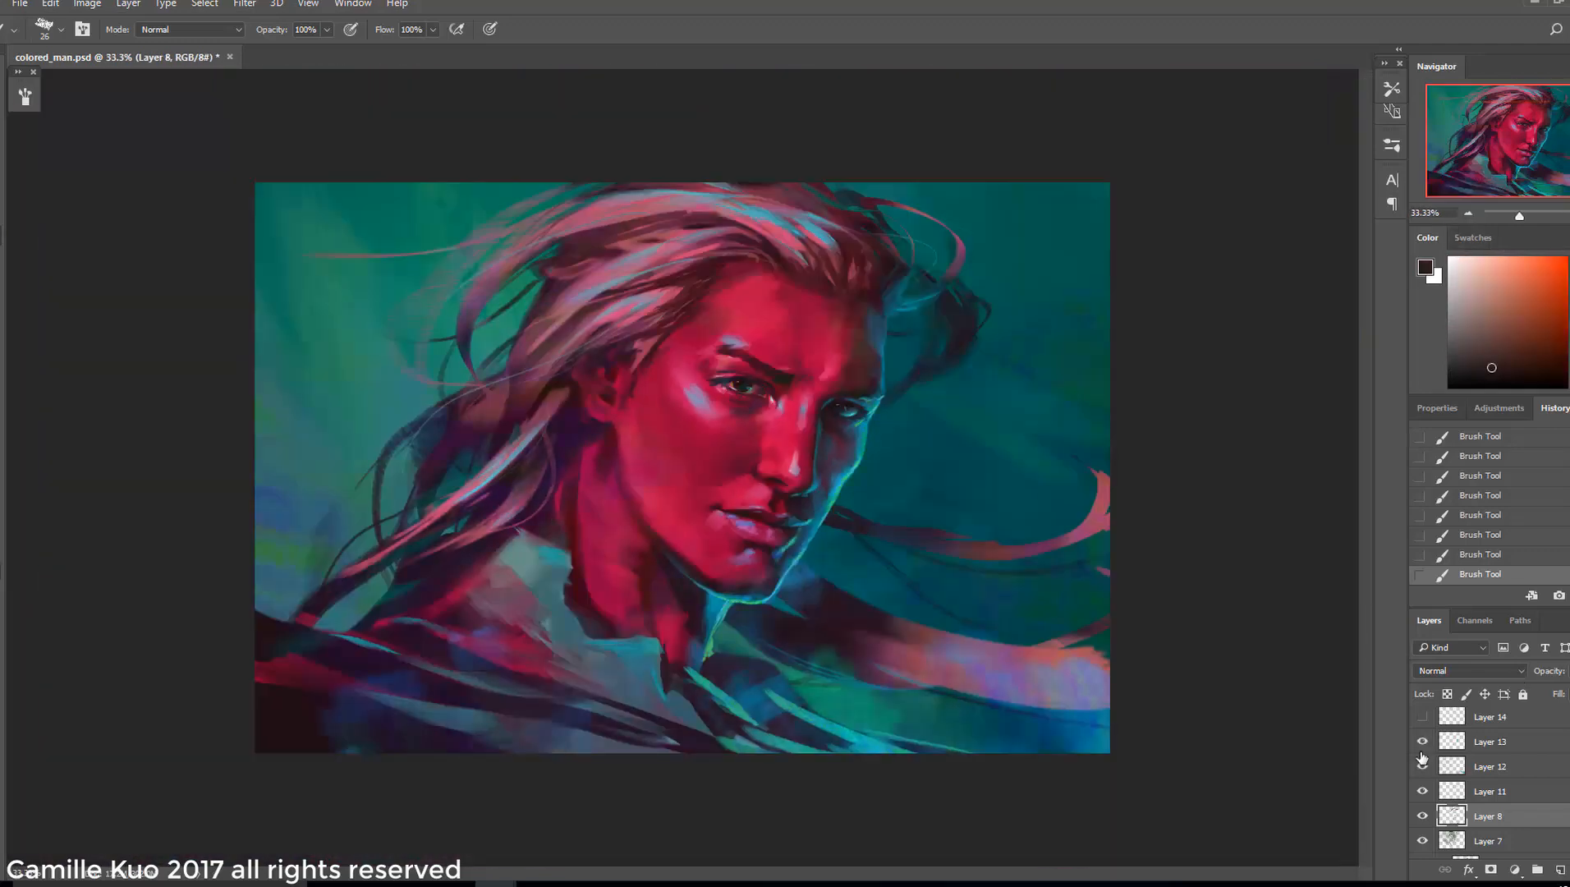
left_click(1422, 741)
left_click(1422, 717)
scroll(1422, 739, "up", 2)
left_click(1421, 770)
left_click(1422, 744)
Stamp all visible layers into a new layer above Levels 1 and apply a High Pass filter with a 0.9 pixel radius
left_click(1491, 744)
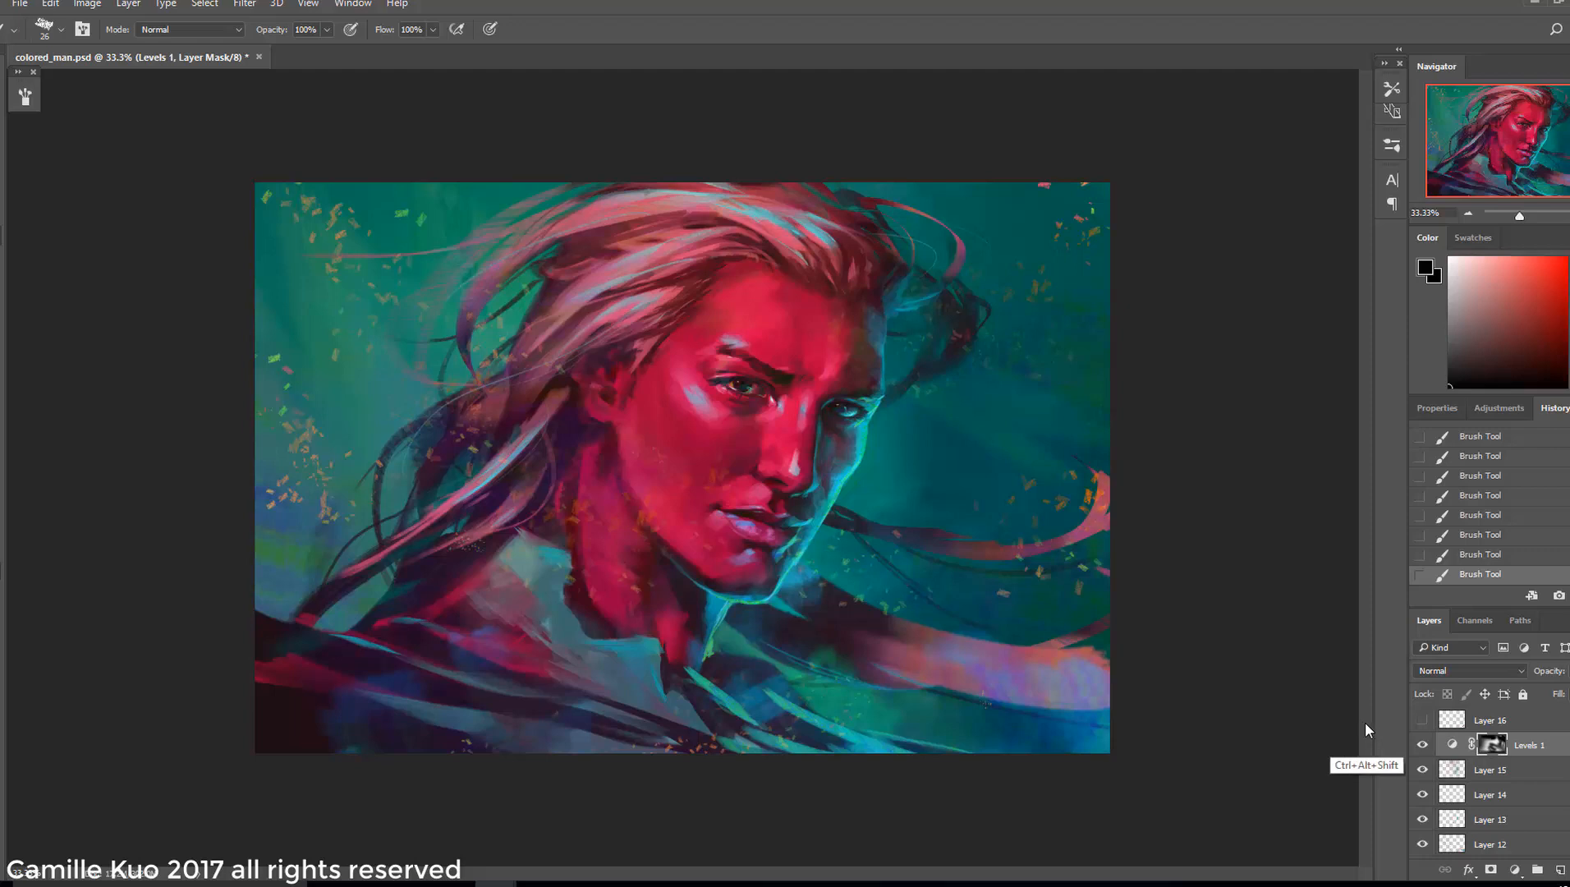
key("ctrl+shift+alt+e")
left_click(244, 3)
mouse_move(408, 402)
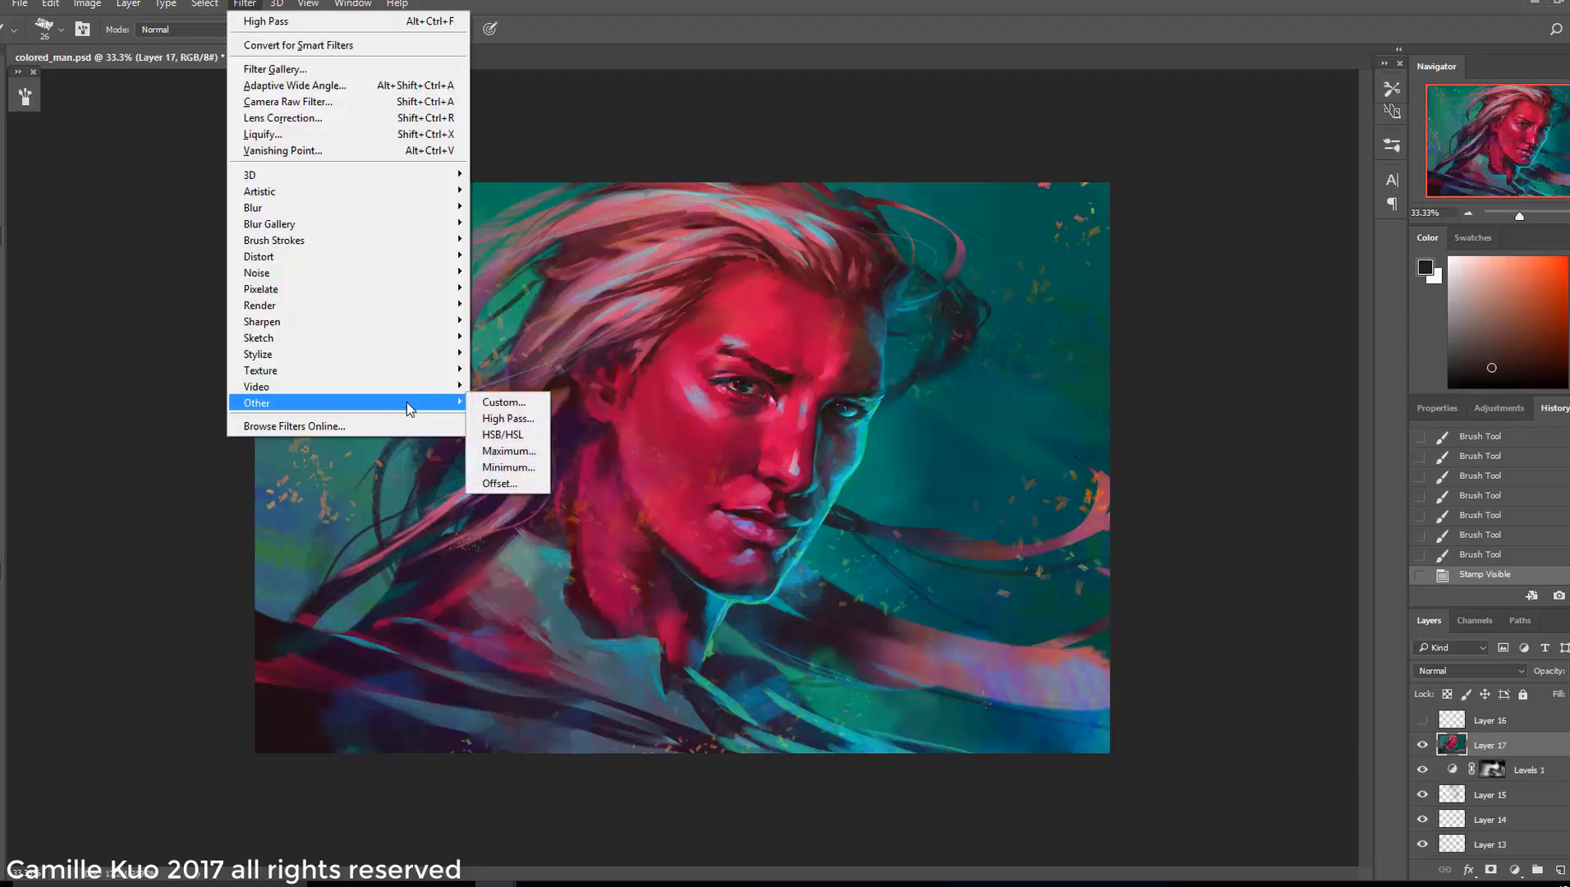
left_click(506, 418)
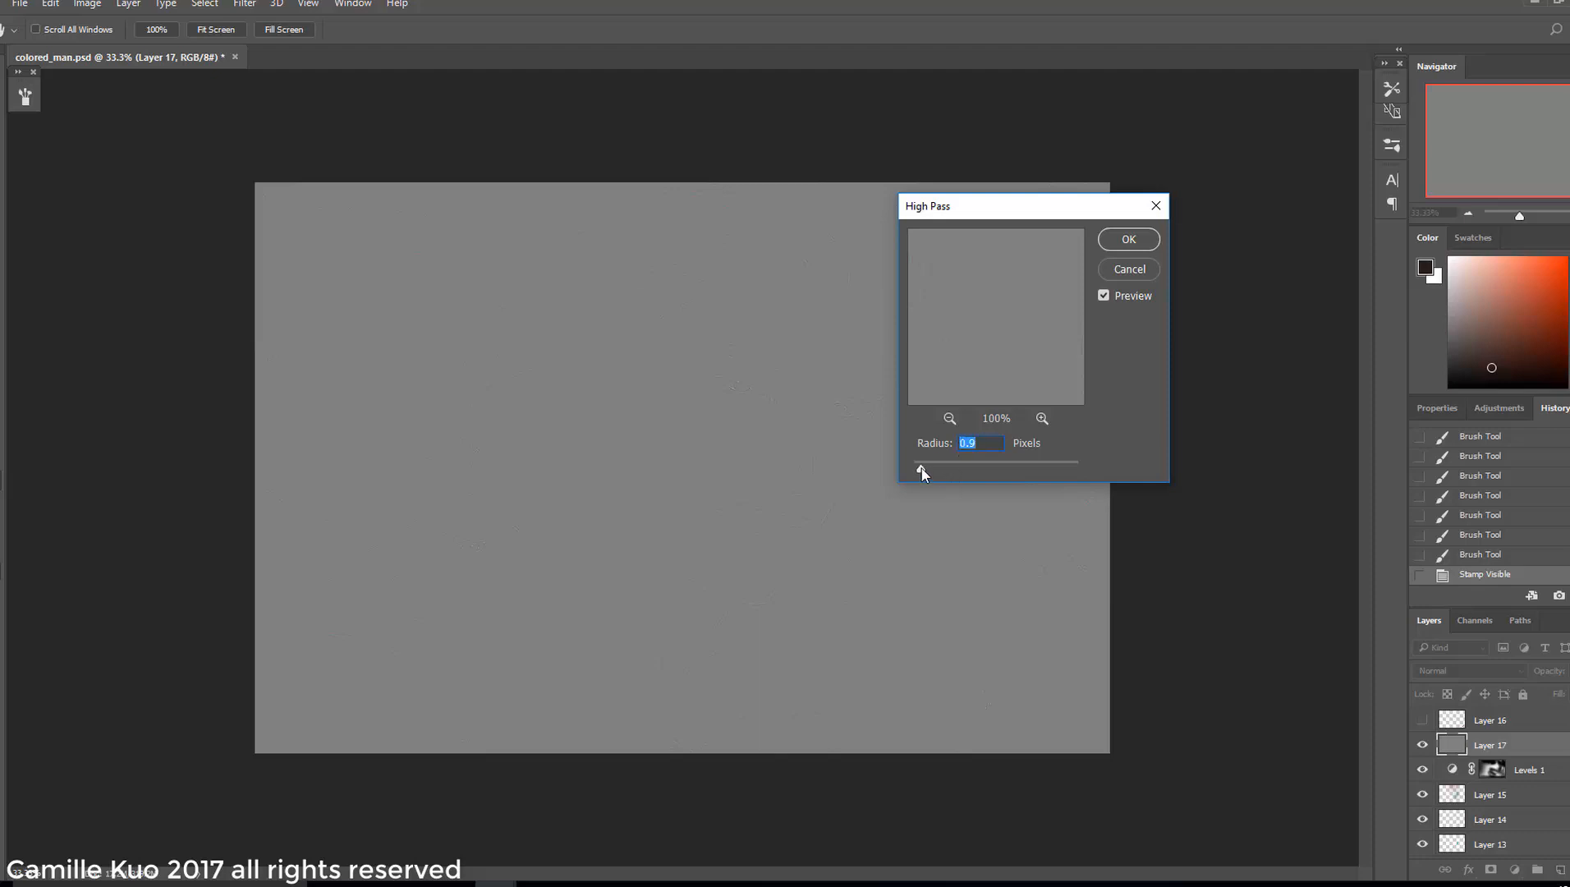
key("Return")
Set the High Pass layer's blend mode to Vivid Light and toggle its visibility to compare the sharpening effect
left_click(1470, 670)
left_click(1469, 513)
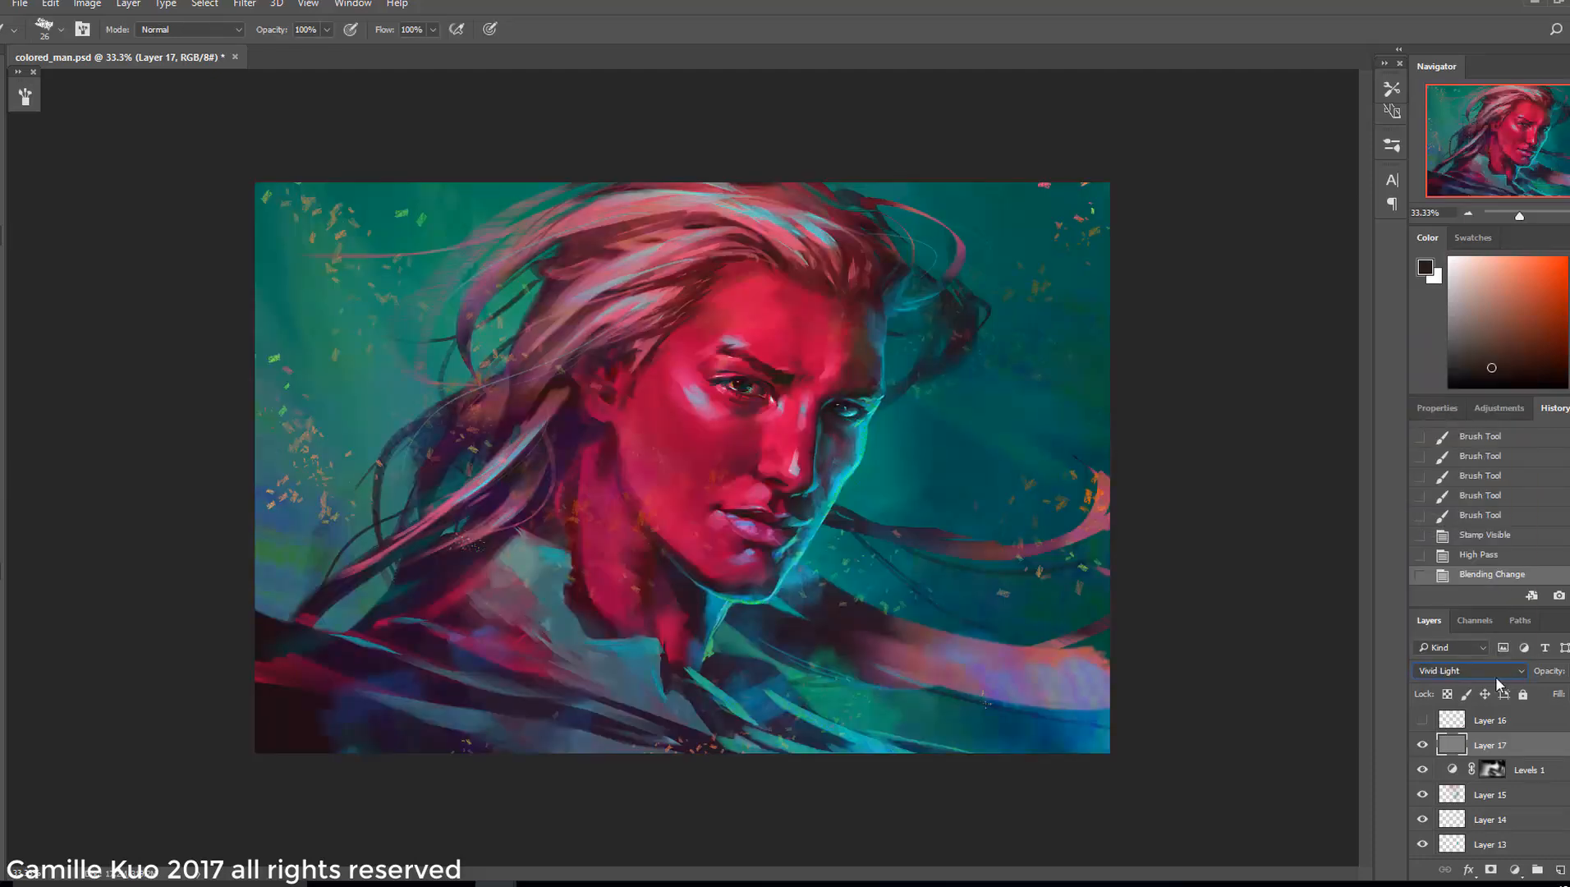
left_click(1421, 747)
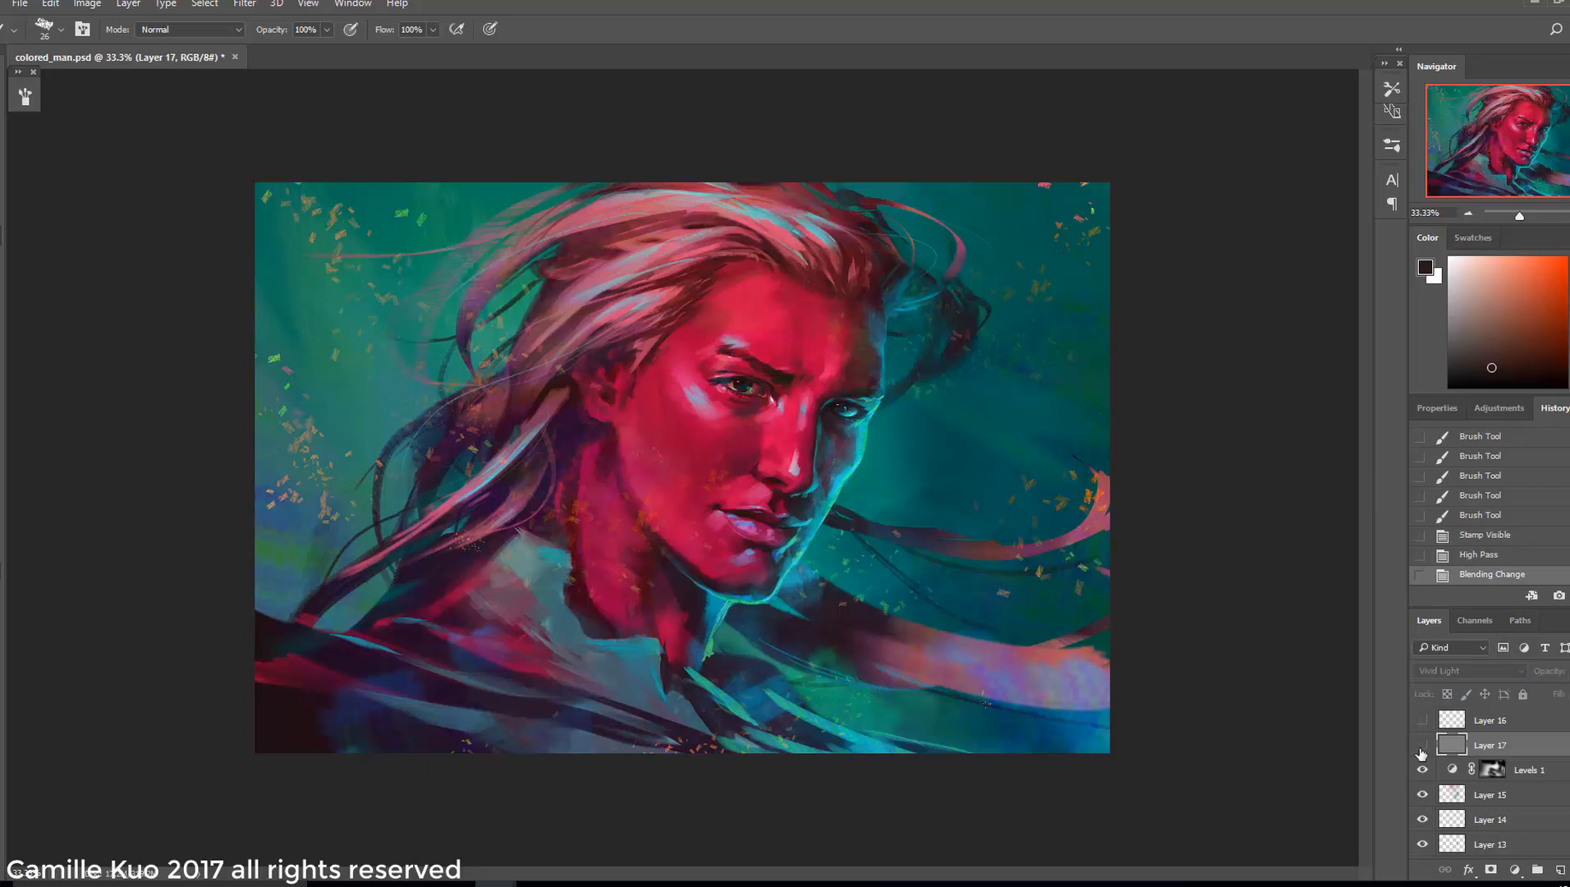
left_click(1421, 747)
key("ctrl+plus")
left_click(1422, 745)
left_click(1422, 746)
left_click(1422, 745)
left_click(1422, 746)
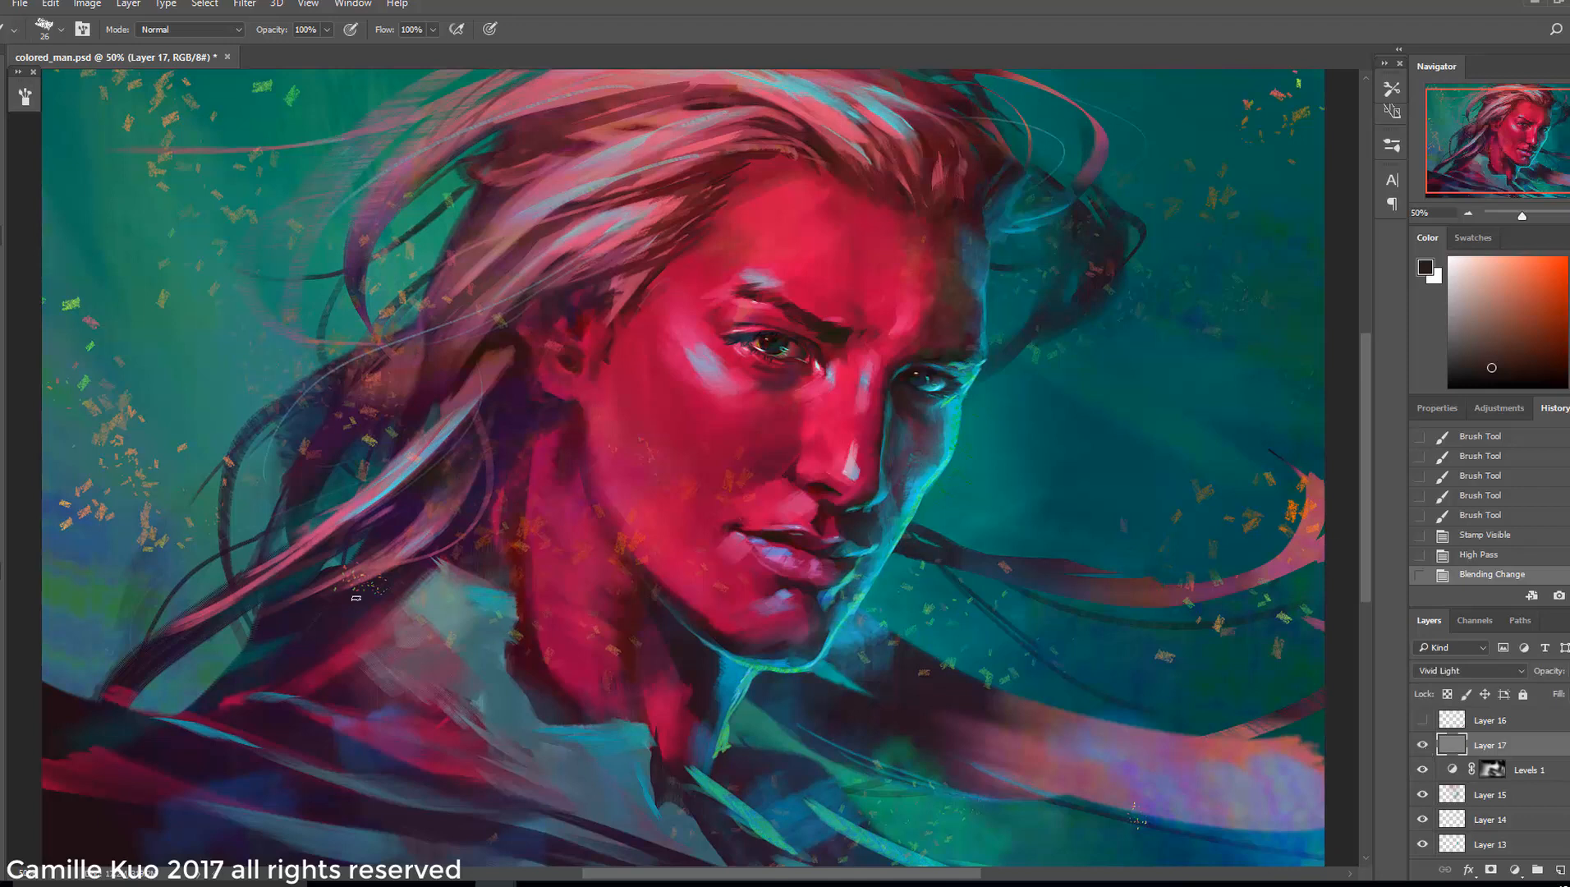
Erase the sharpening on Layer 17 around the loose hair ends and the shoulder with the textured Eraser
left_click(2, 301)
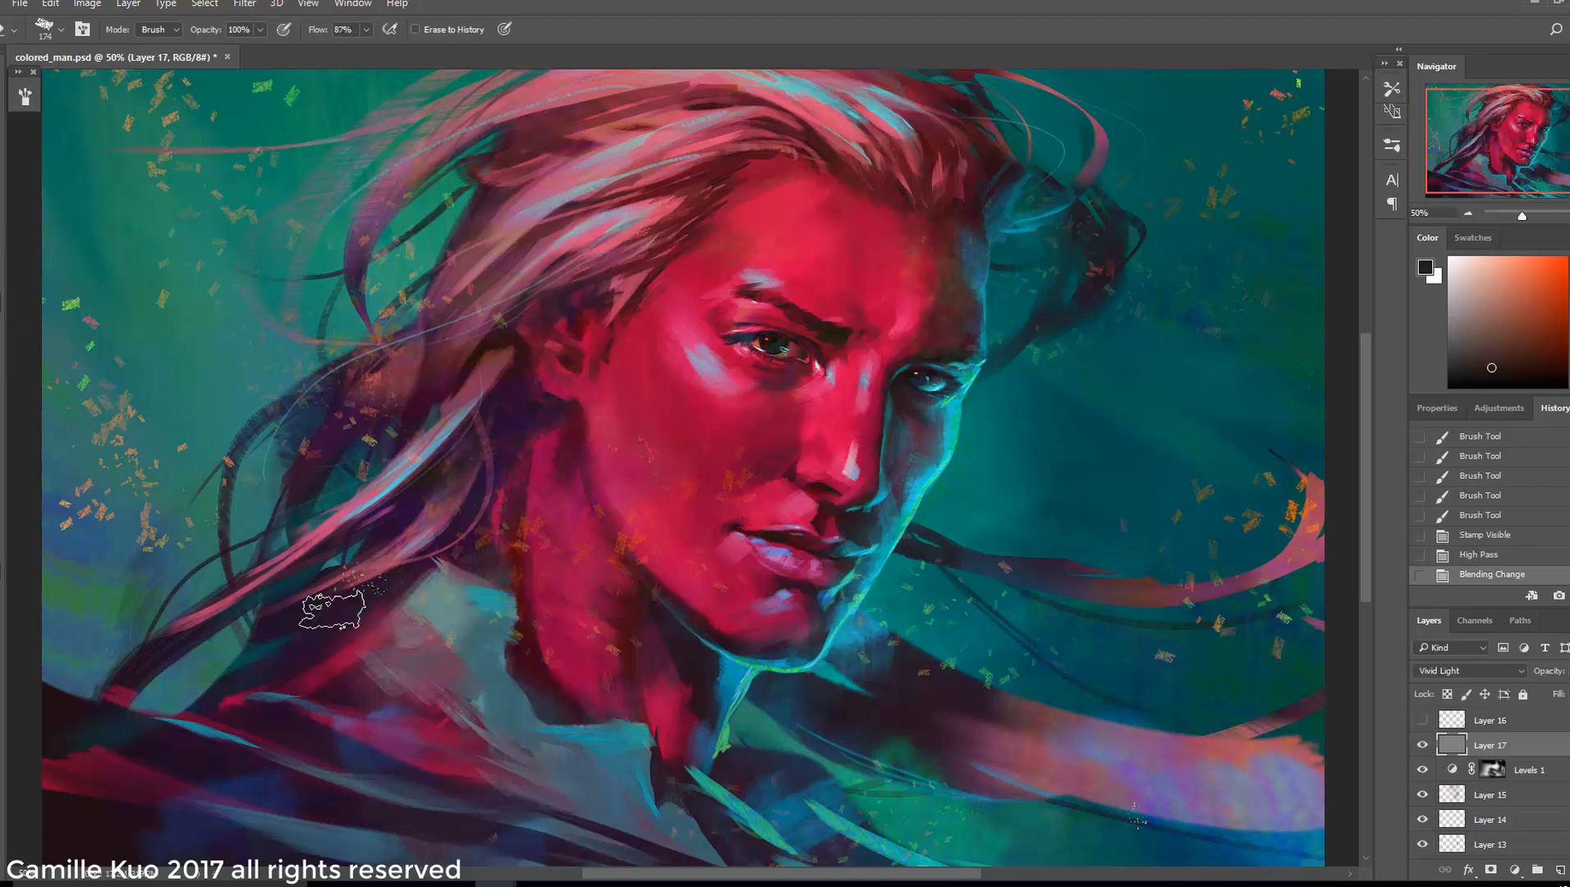
left_click_drag(381, 590, 315, 546)
left_click_drag(315, 546, 338, 558)
left_click_drag(337, 558, 471, 646)
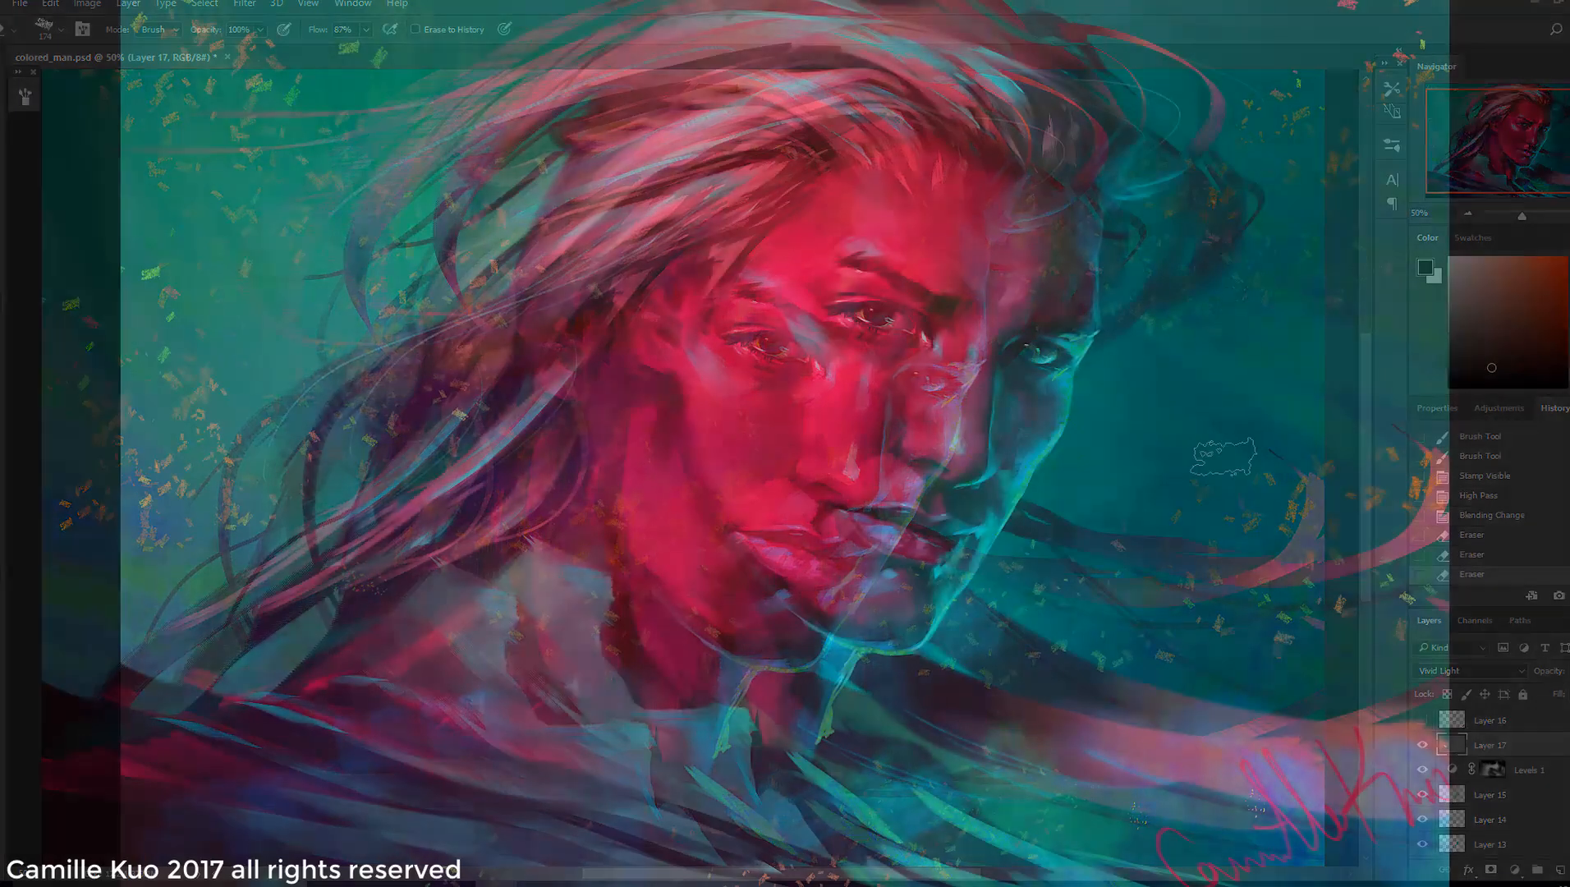